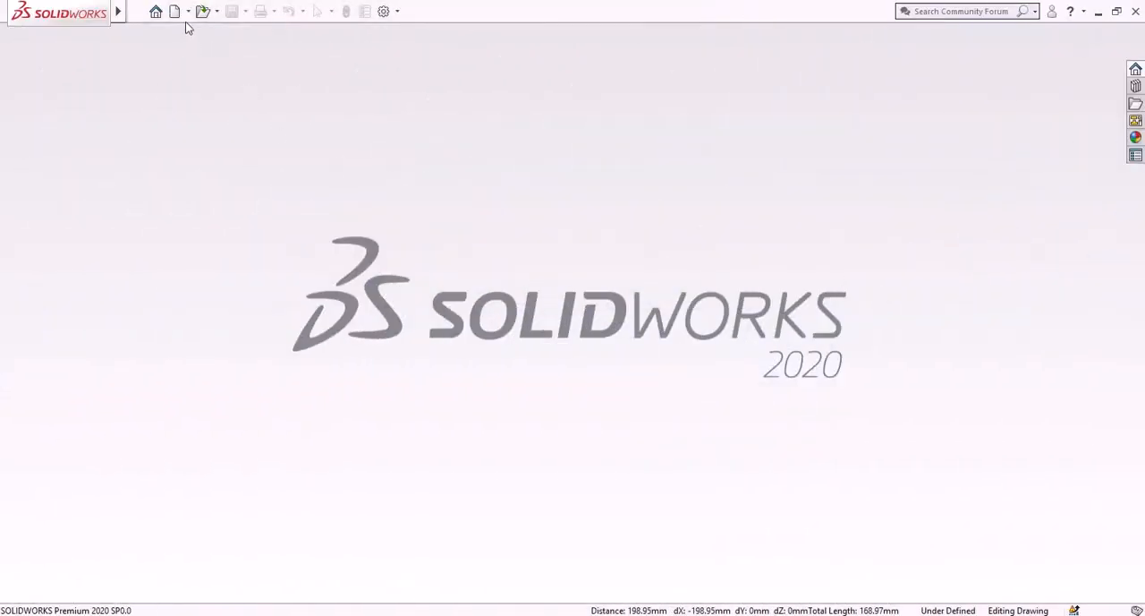
- Create a new part document and start a sketch on the Front Plane
{"action": "left_click", "coordinate": [175, 12]}
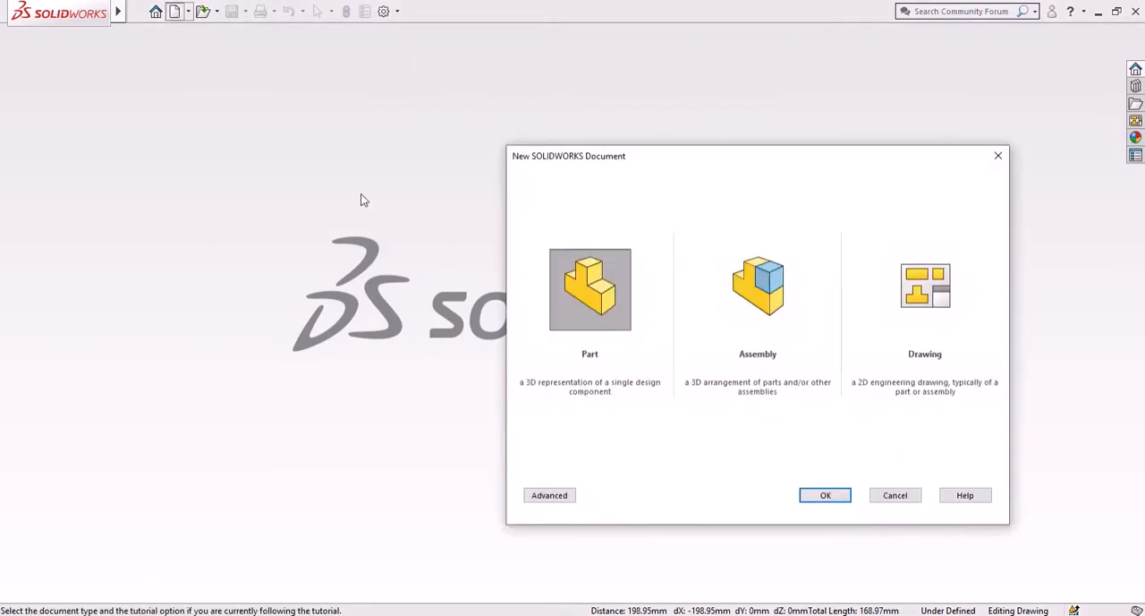
{"action": "left_click", "coordinate": [826, 495]}
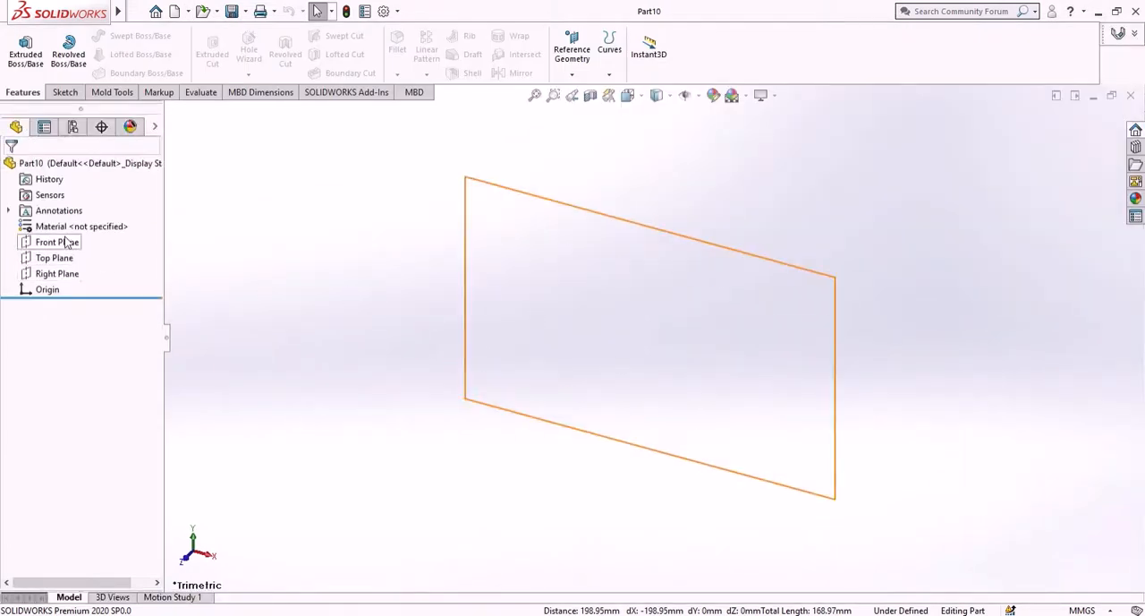
{"action": "left_click", "coordinate": [63, 246]}
{"action": "left_click", "coordinate": [81, 221]}
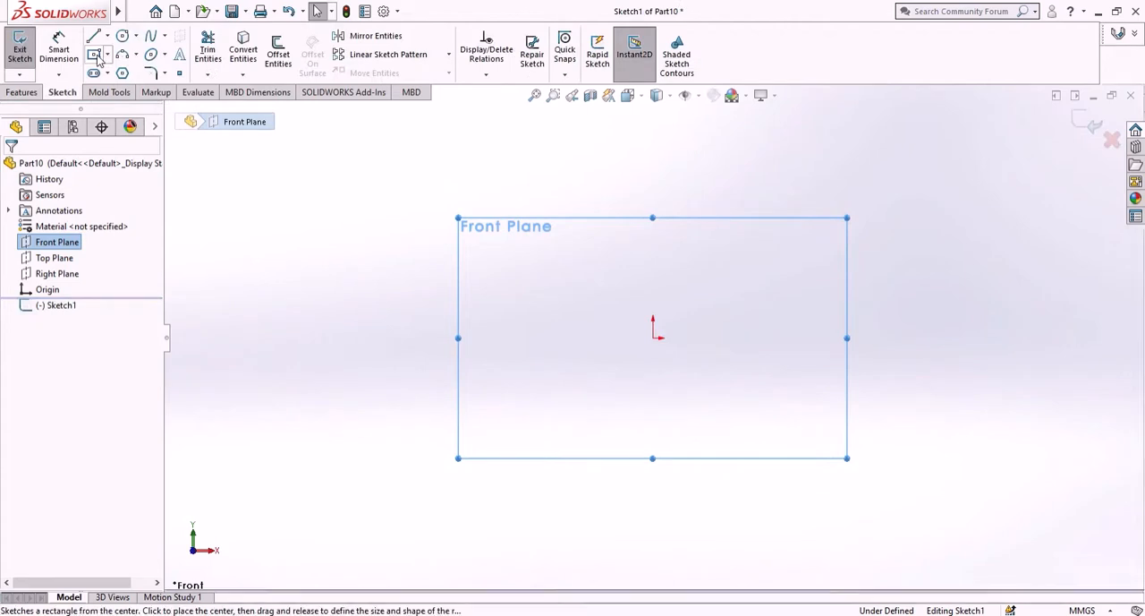
- Sketch a center rectangle on the origin, about 204 mm wide
{"action": "left_click", "coordinate": [97, 55]}
{"action": "left_click", "coordinate": [654, 340]}
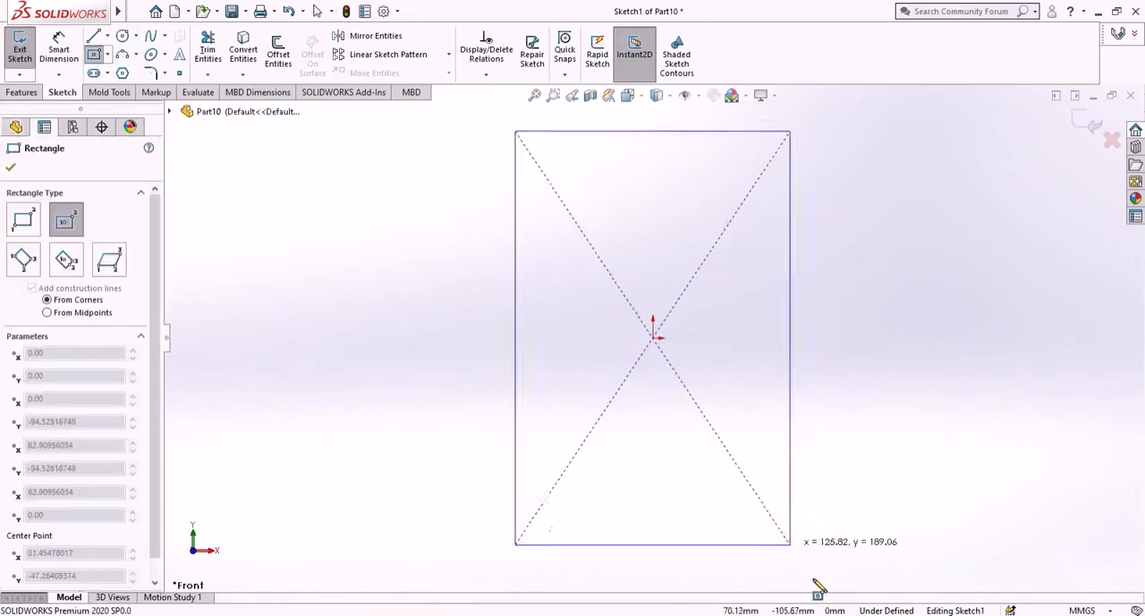
{"action": "left_click", "coordinate": [875, 542]}
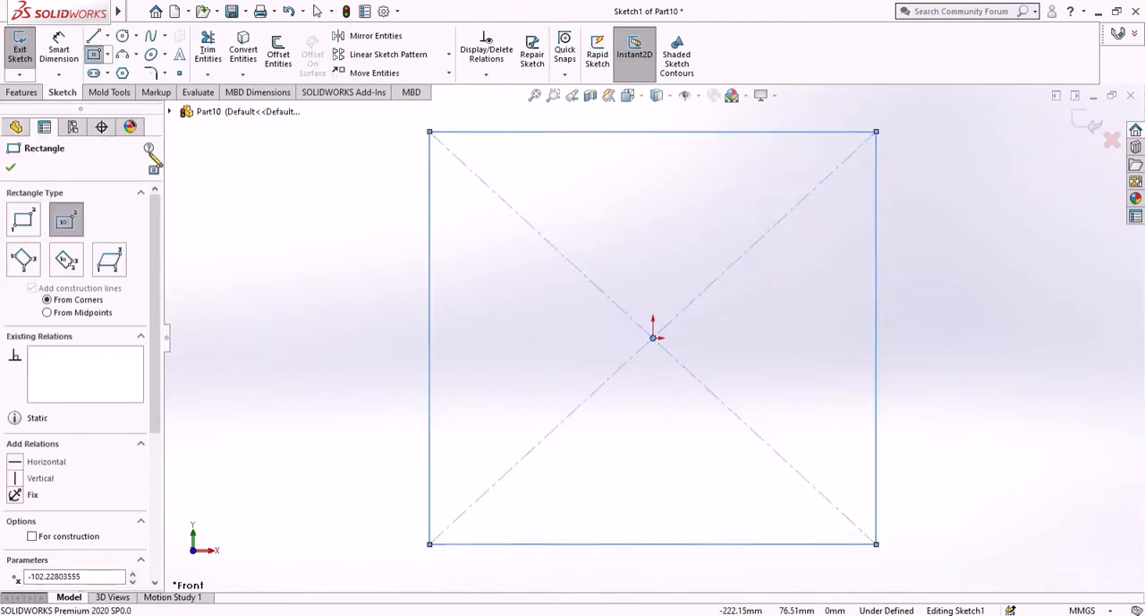
- Dimension the rectangle's bottom edge to 600 mm
{"action": "left_click", "coordinate": [59, 53]}
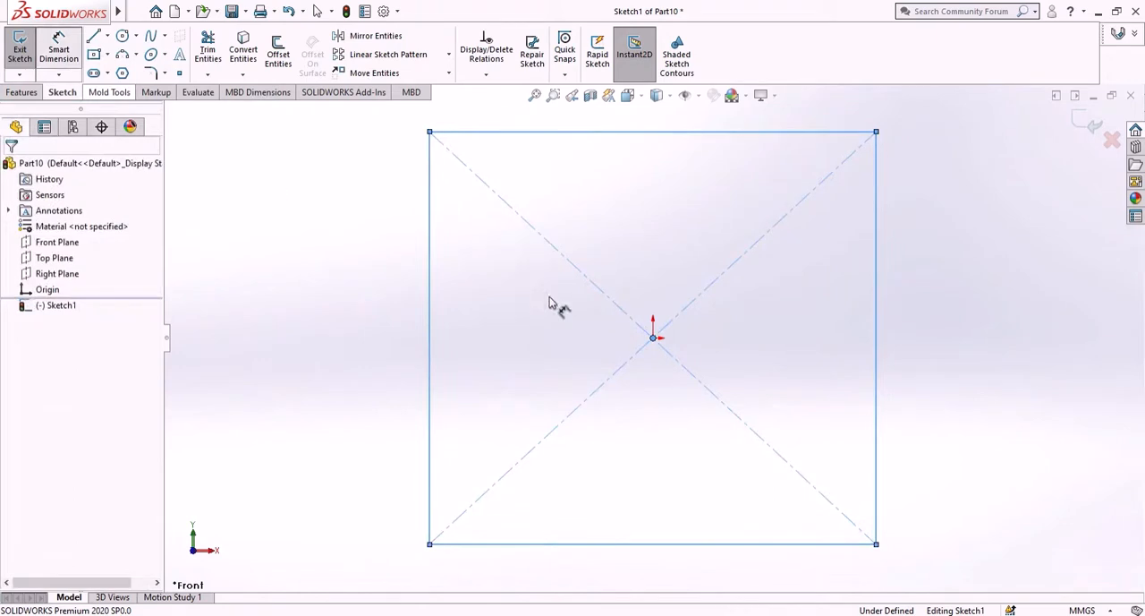
{"action": "left_click", "coordinate": [727, 544]}
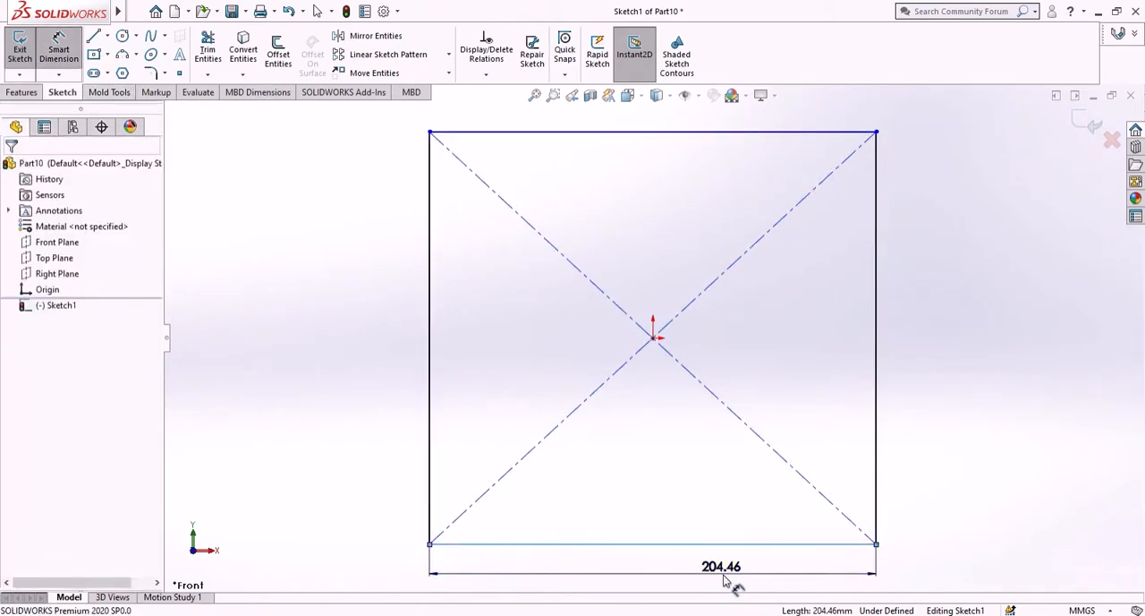
{"action": "left_click", "coordinate": [725, 580]}
{"action": "type", "text": "600"}
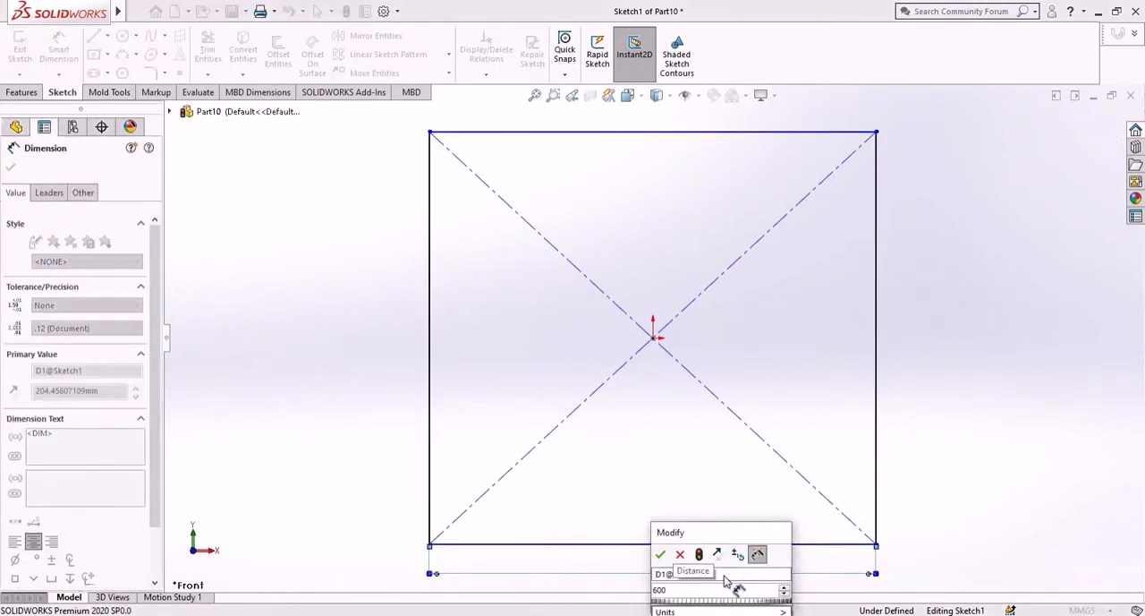
{"action": "key", "text": "Return"}
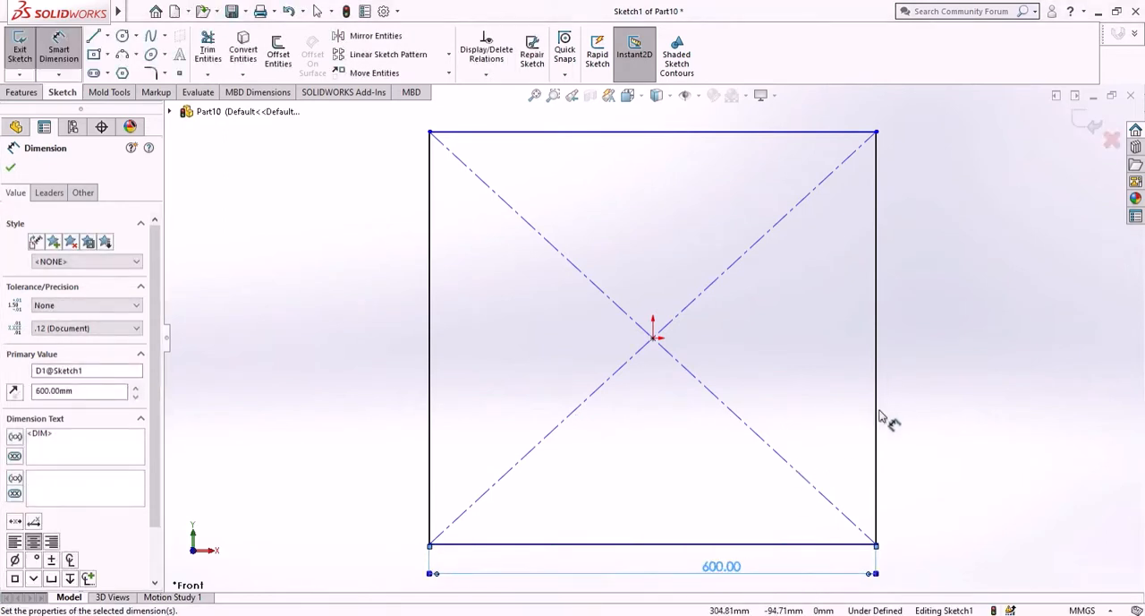
- Dimension the rectangle's right edge to 550 mm
{"action": "left_click", "coordinate": [895, 420]}
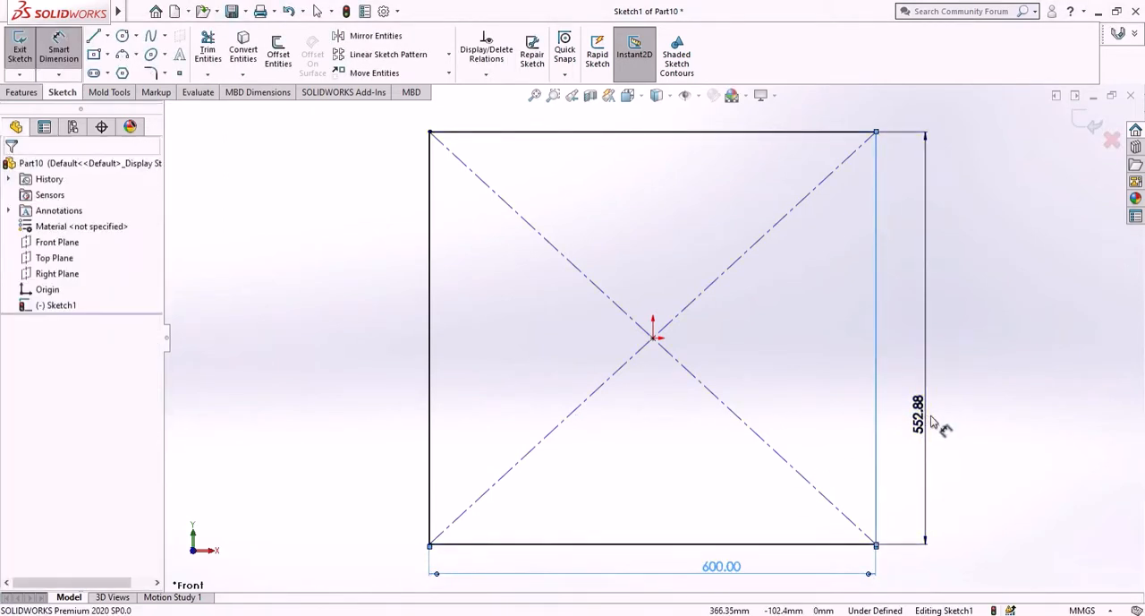
{"action": "left_click", "coordinate": [931, 421]}
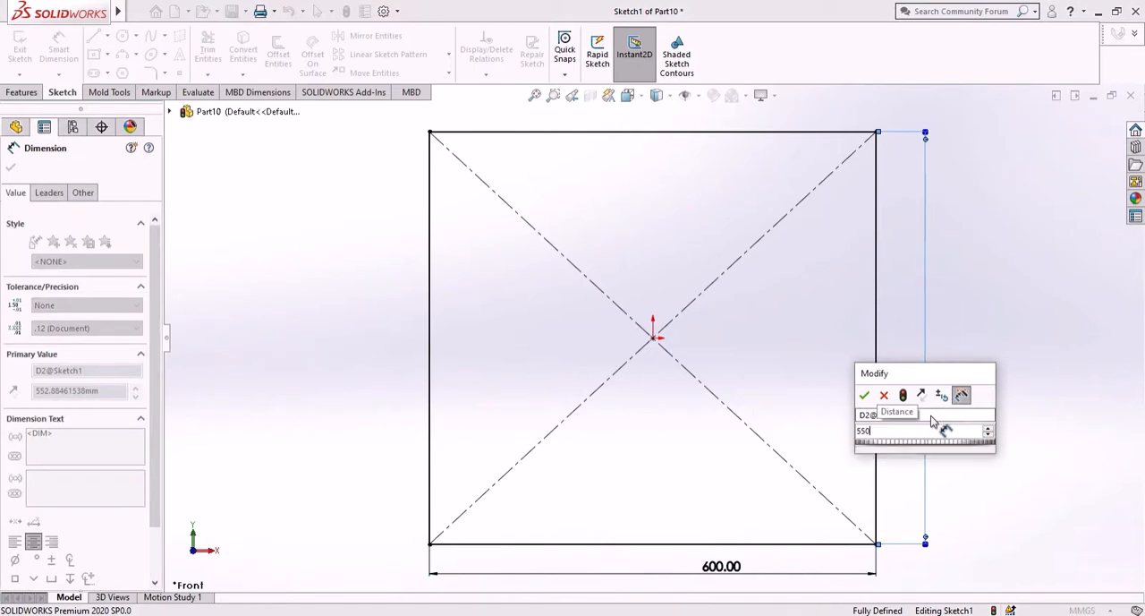
{"action": "key", "text": "Return"}
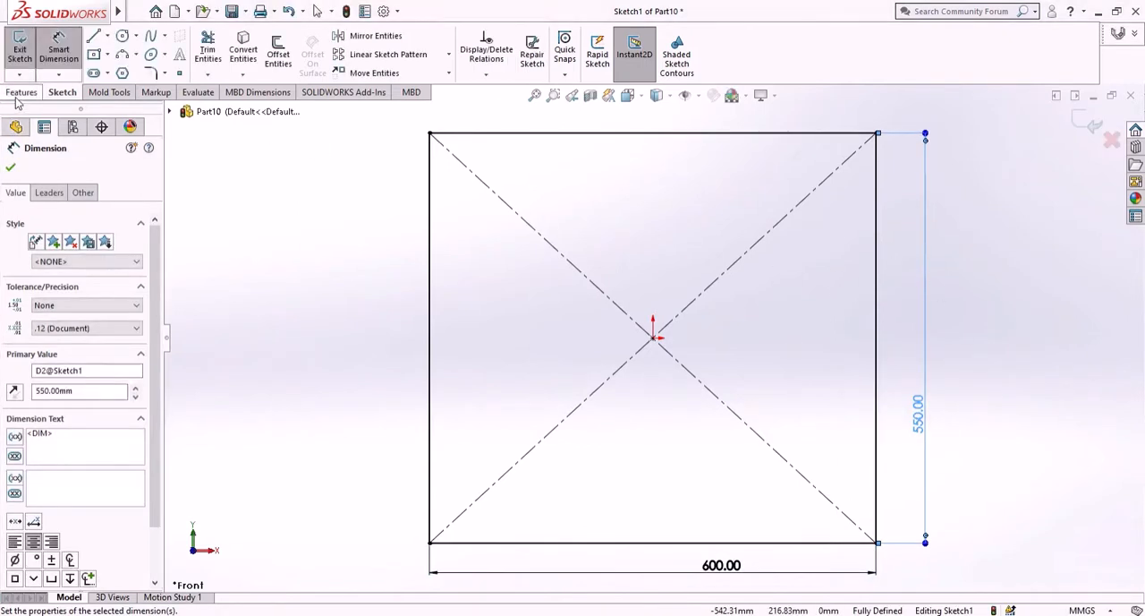
- Extrude the rectangle sketch as a boss 30 mm deep
{"action": "left_click", "coordinate": [22, 92]}
{"action": "left_click", "coordinate": [36, 62]}
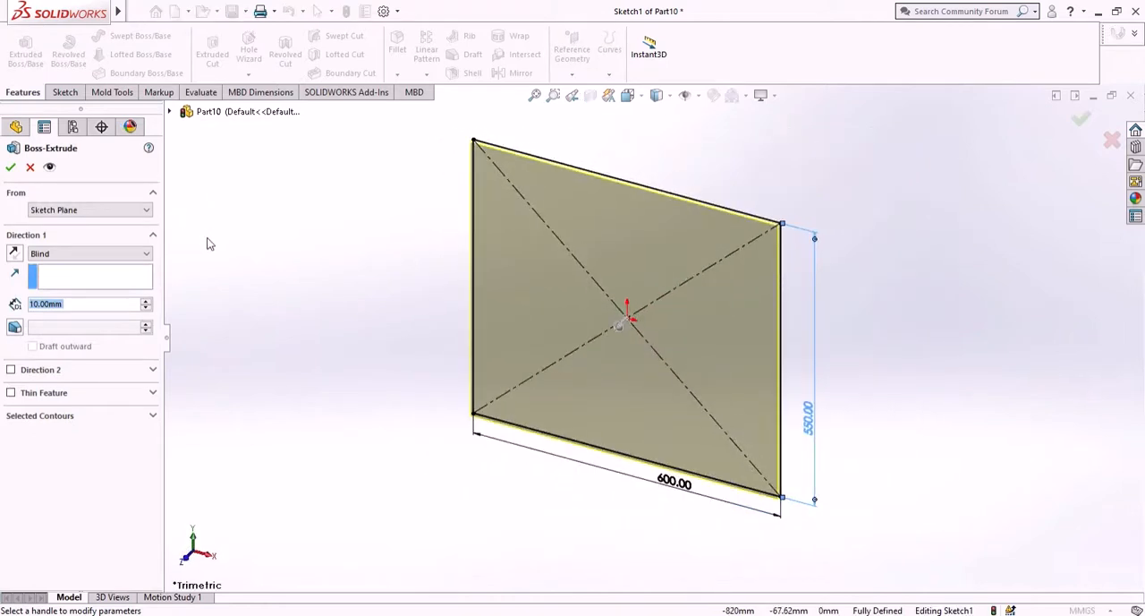
{"action": "type", "text": "30"}
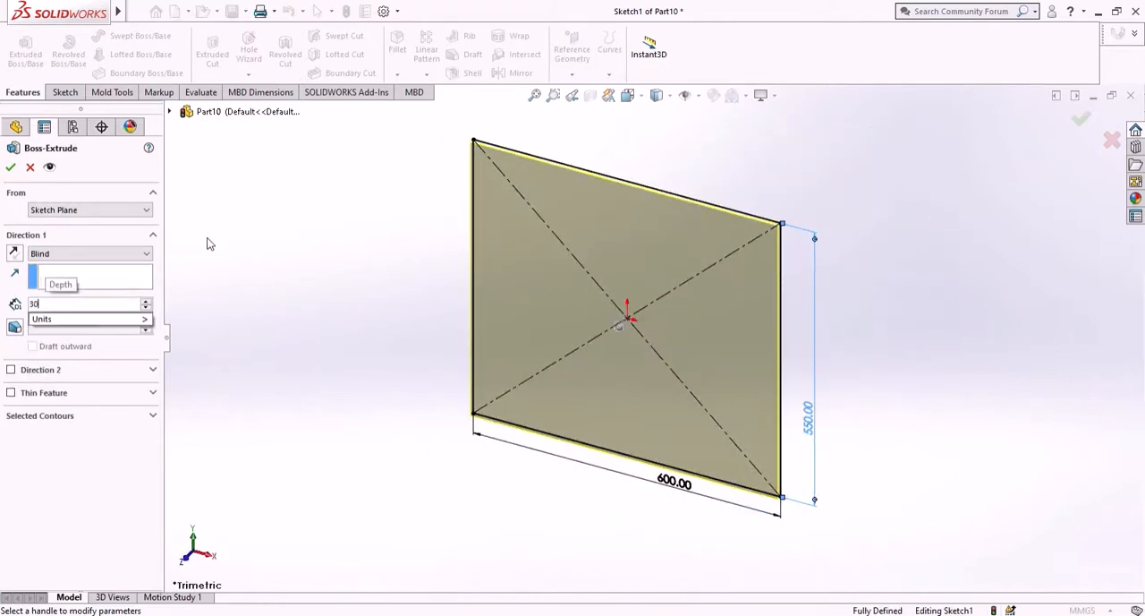
{"action": "key", "text": "Return"}
{"action": "left_click", "coordinate": [11, 168]}
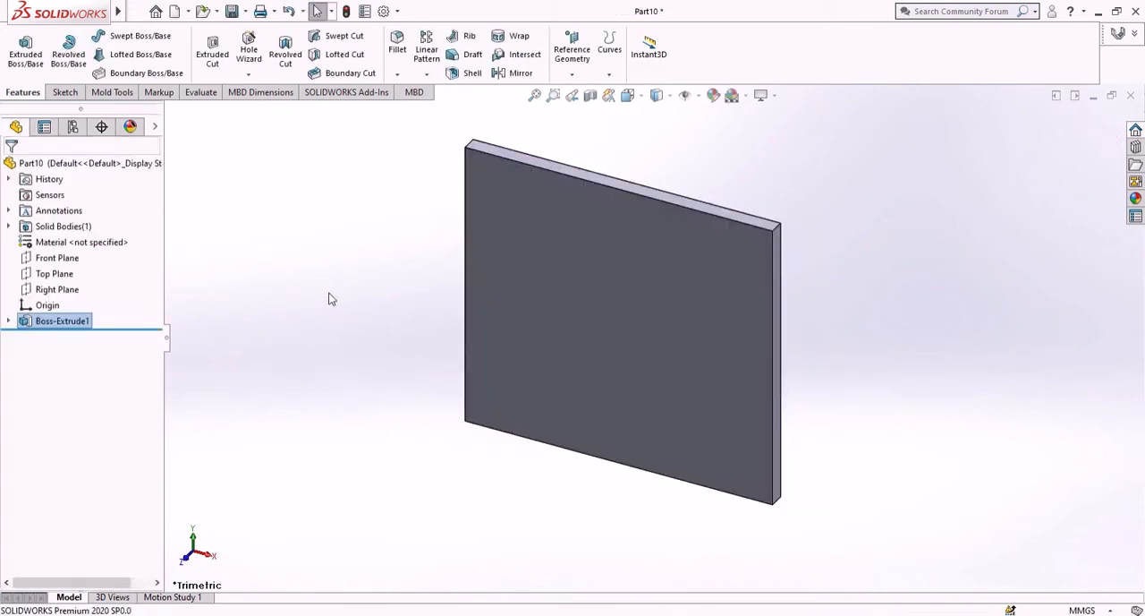
- Start a new sketch on the plate's front face and view it normal to the face
{"action": "left_click", "coordinate": [595, 327]}
{"action": "left_click", "coordinate": [662, 289]}
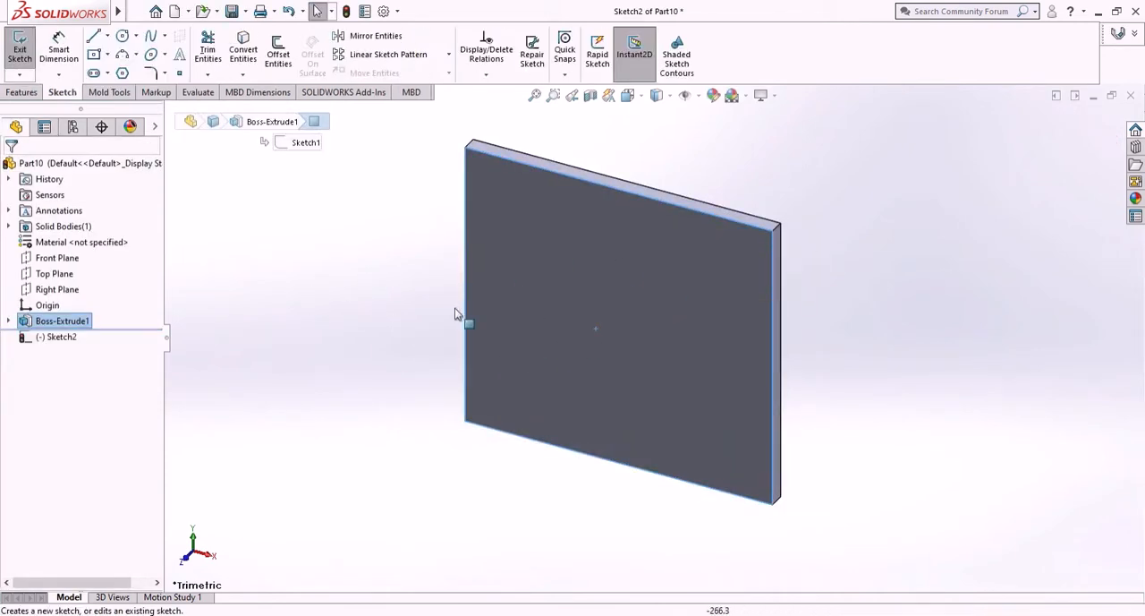
{"action": "right_click", "coordinate": [51, 345]}
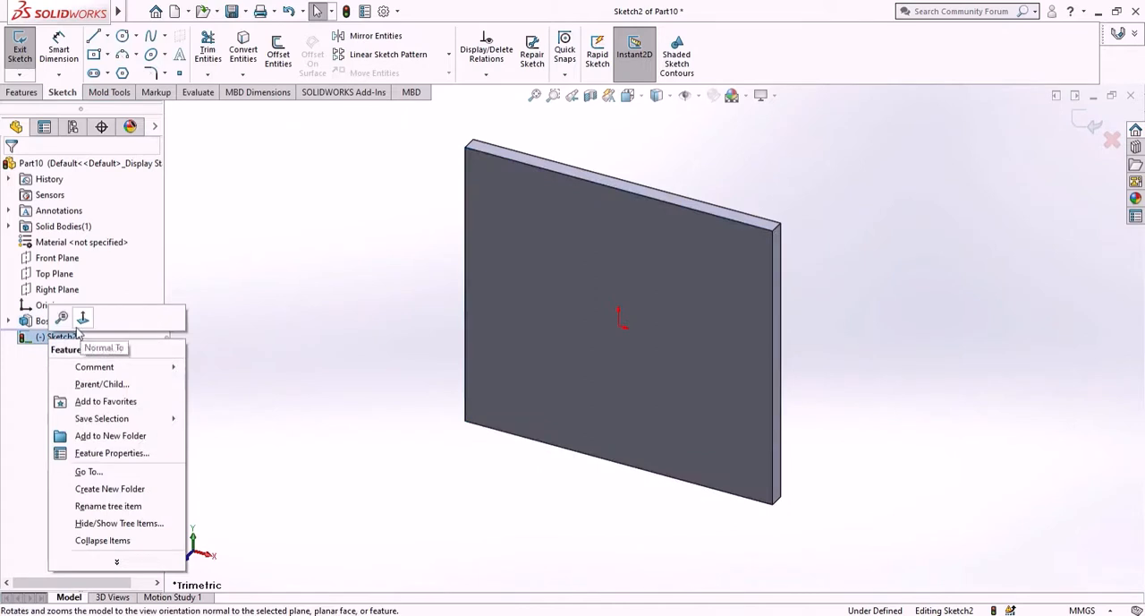
{"action": "left_click", "coordinate": [79, 324]}
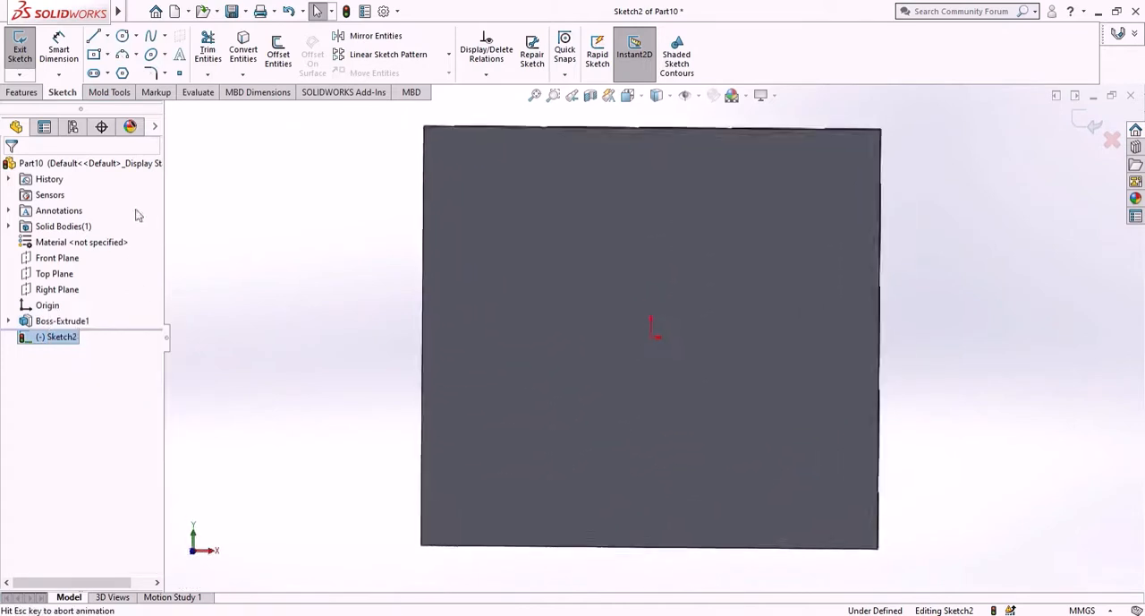
- Sketch a circle about 62 mm in diameter directly above the origin near the plate's top edge
{"action": "left_click", "coordinate": [122, 38]}
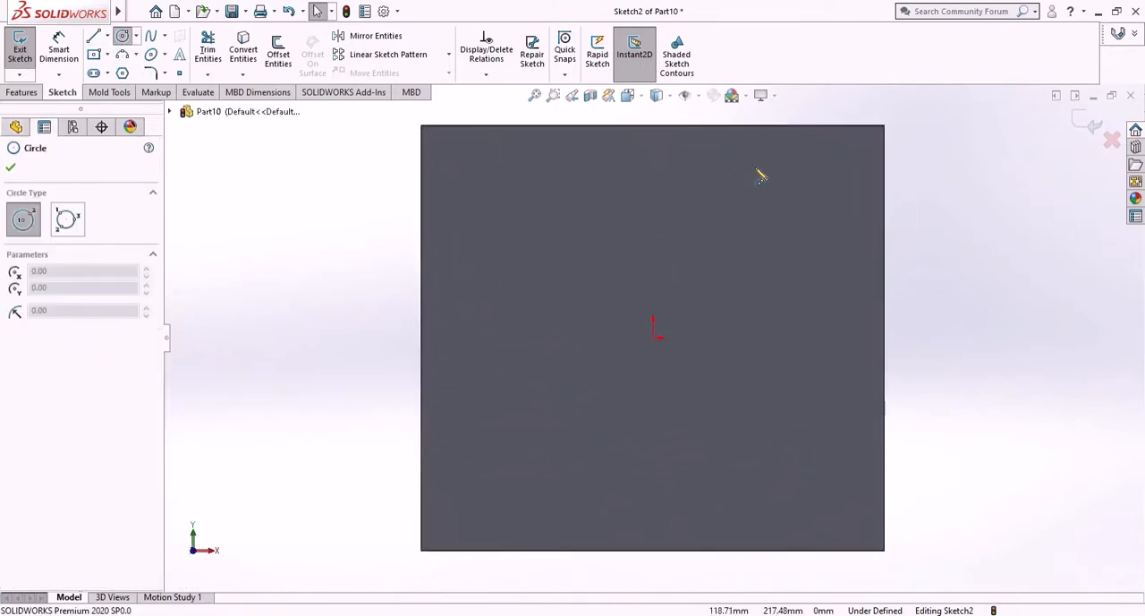
{"action": "left_click", "coordinate": [653, 185]}
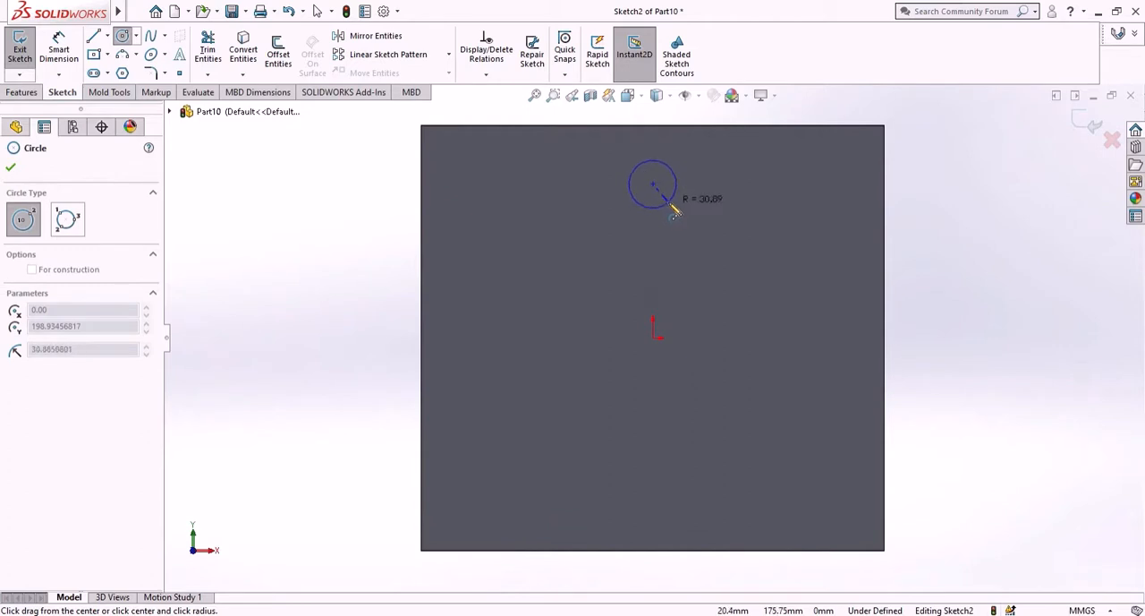
{"action": "left_click", "coordinate": [675, 211]}
{"action": "right_click", "coordinate": [260, 238]}
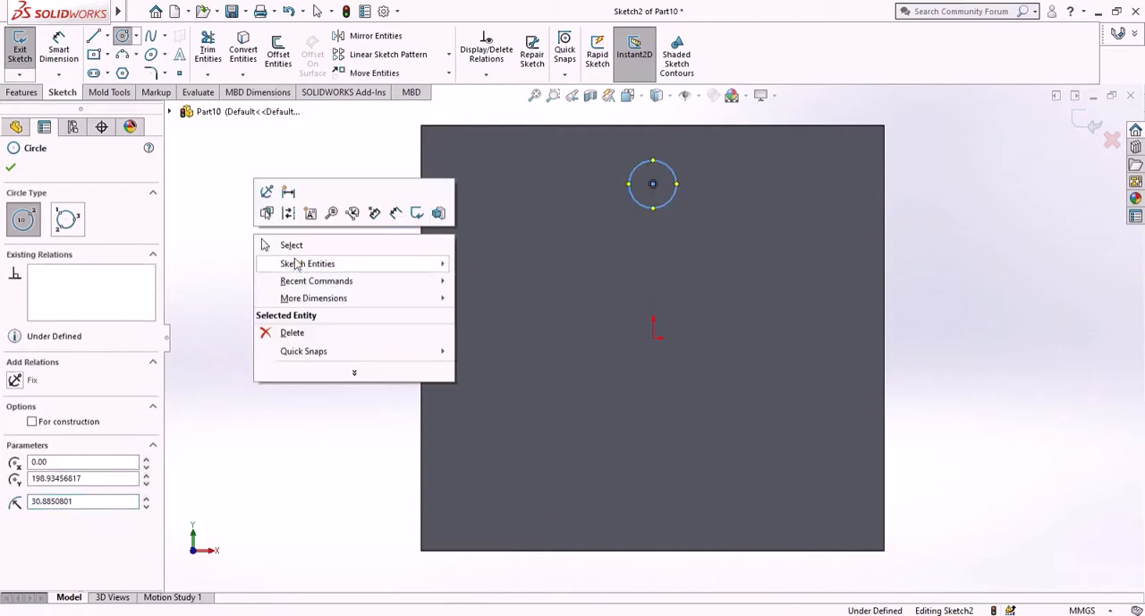
{"action": "left_click", "coordinate": [291, 244]}
- Dimension the circle's diameter to 63.67 mm
{"action": "left_click", "coordinate": [58, 46]}
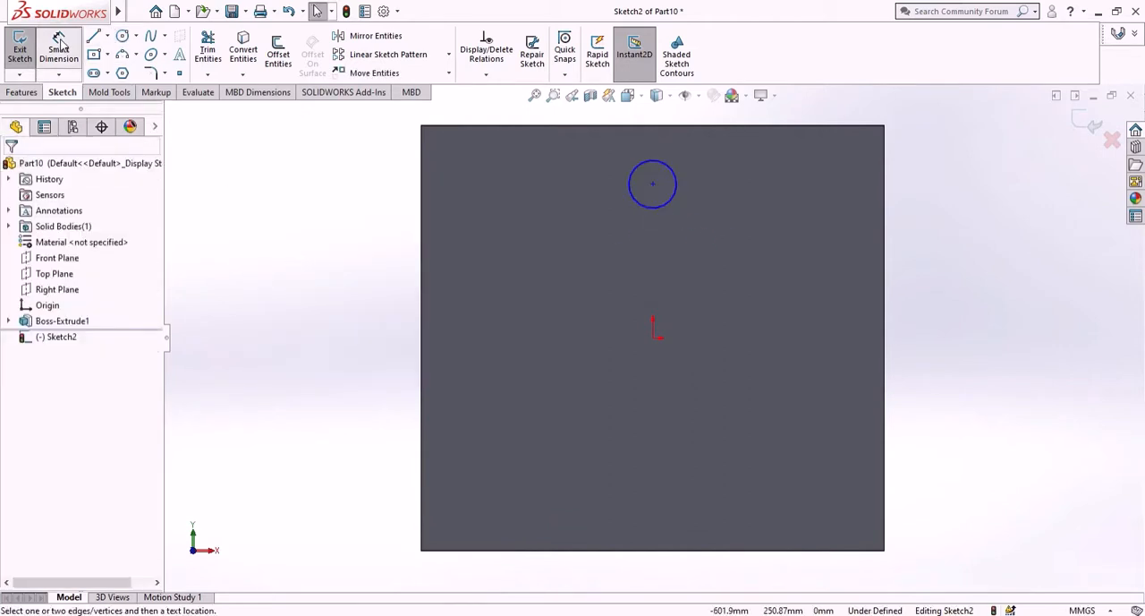
{"action": "left_click", "coordinate": [673, 207]}
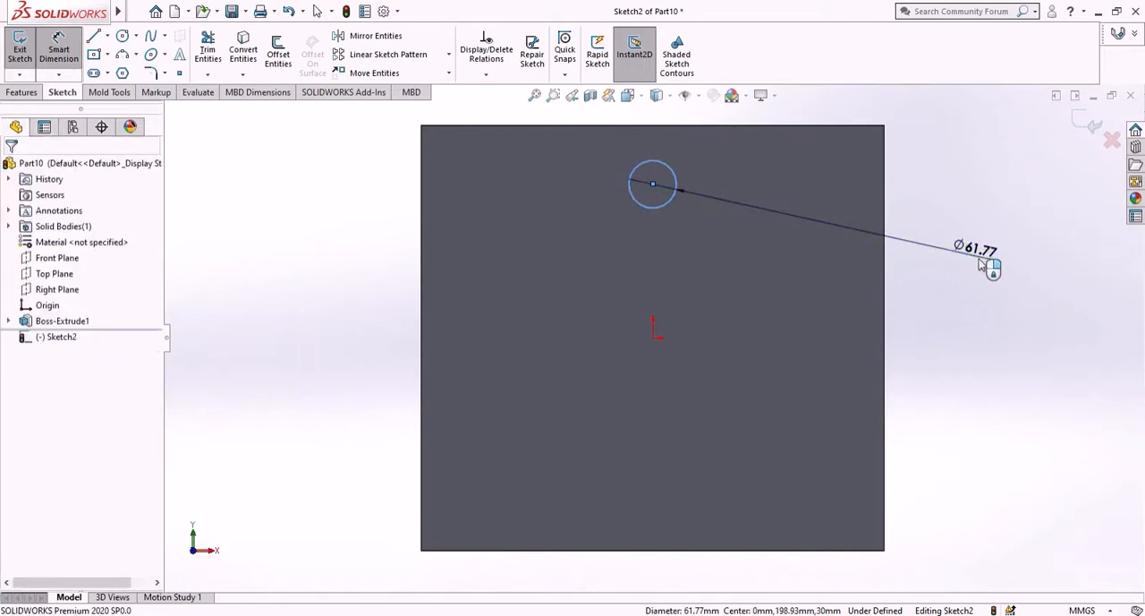
{"action": "left_click", "coordinate": [984, 264]}
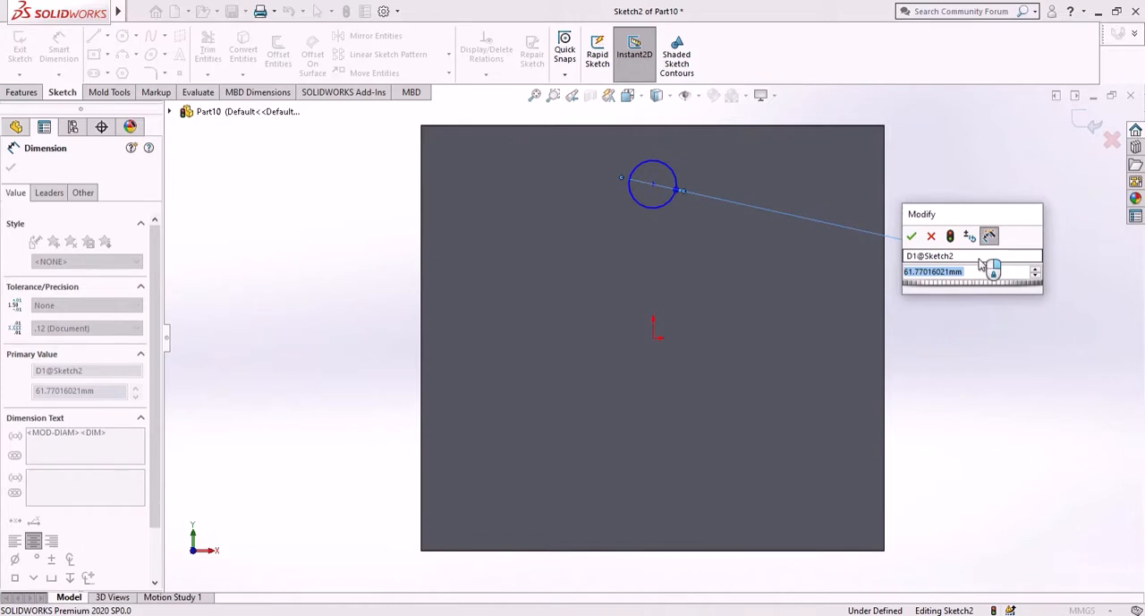
{"action": "type", "text": "63.67"}
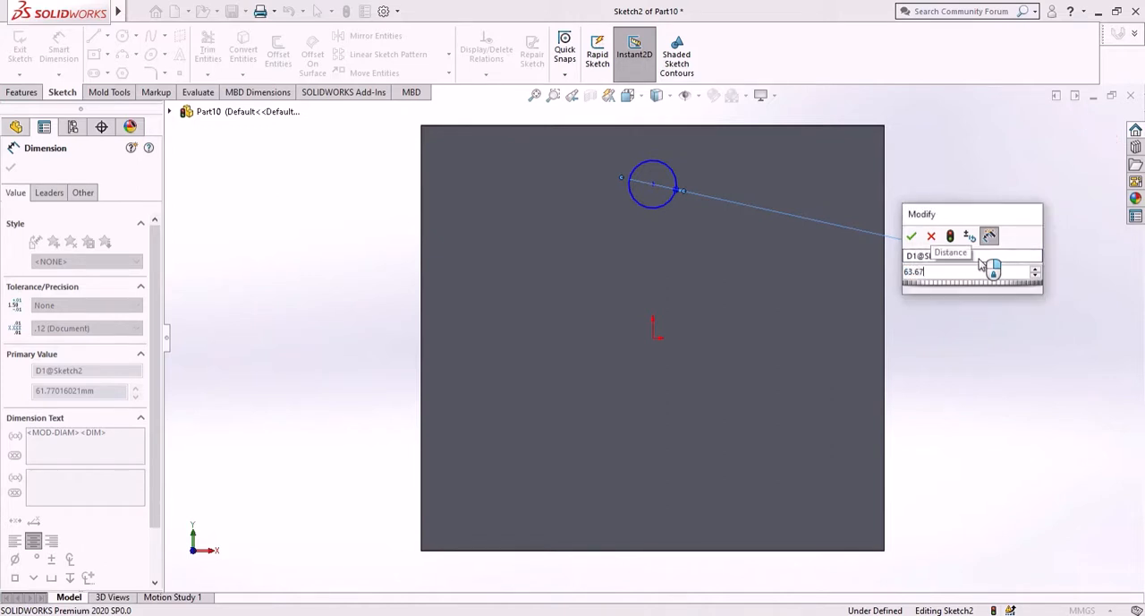
{"action": "key", "text": "Return"}
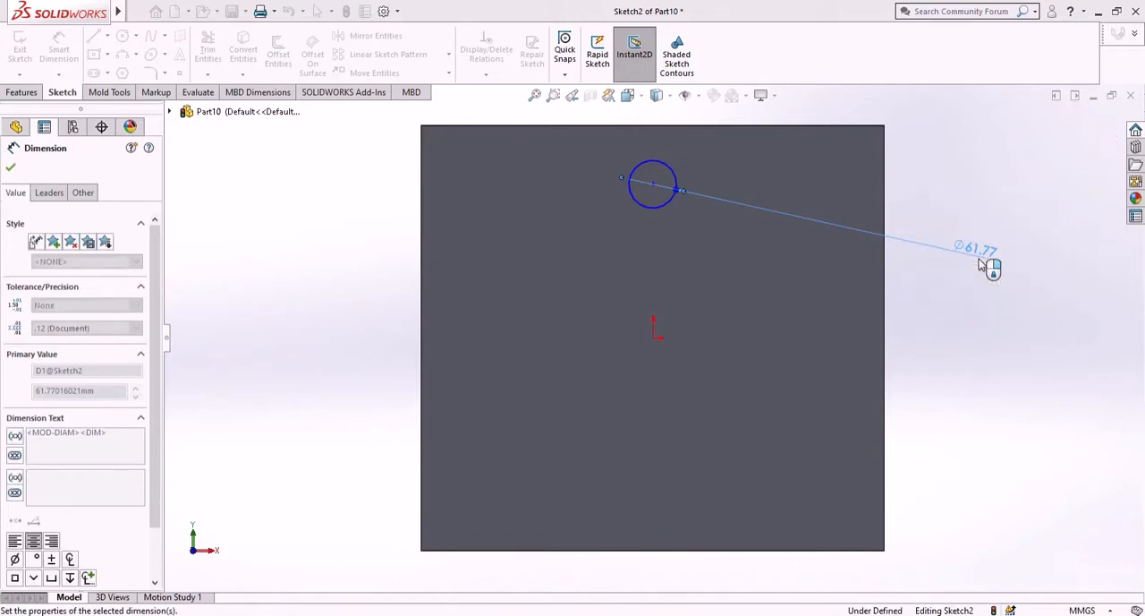
- Dimension the circle center's distance from the plate's top edge to 100.10 mm
{"action": "left_click", "coordinate": [728, 127]}
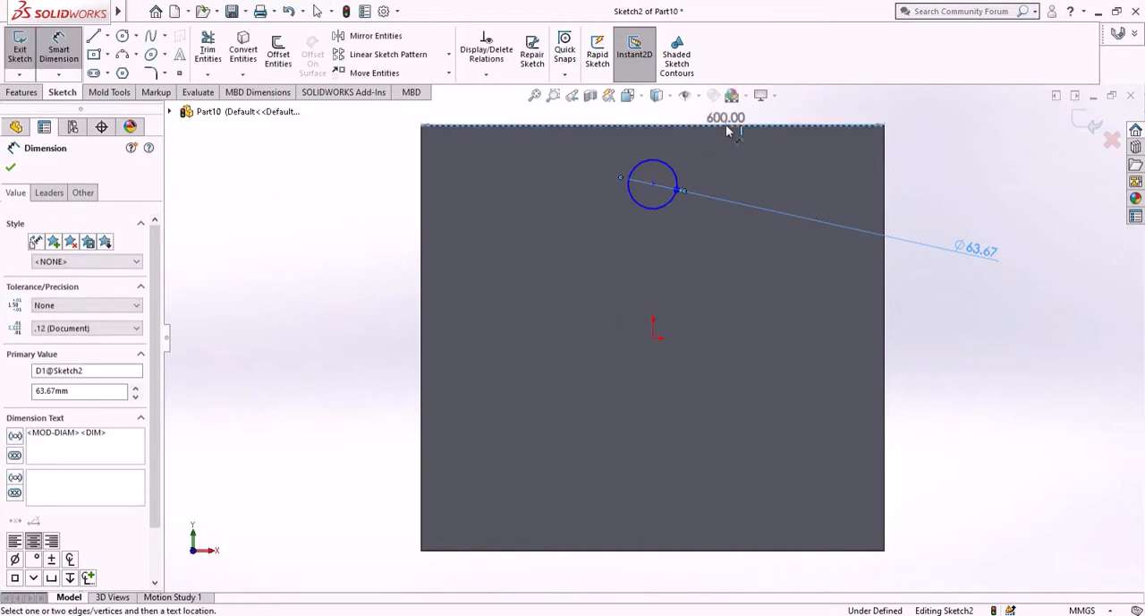
{"action": "left_click", "coordinate": [653, 183]}
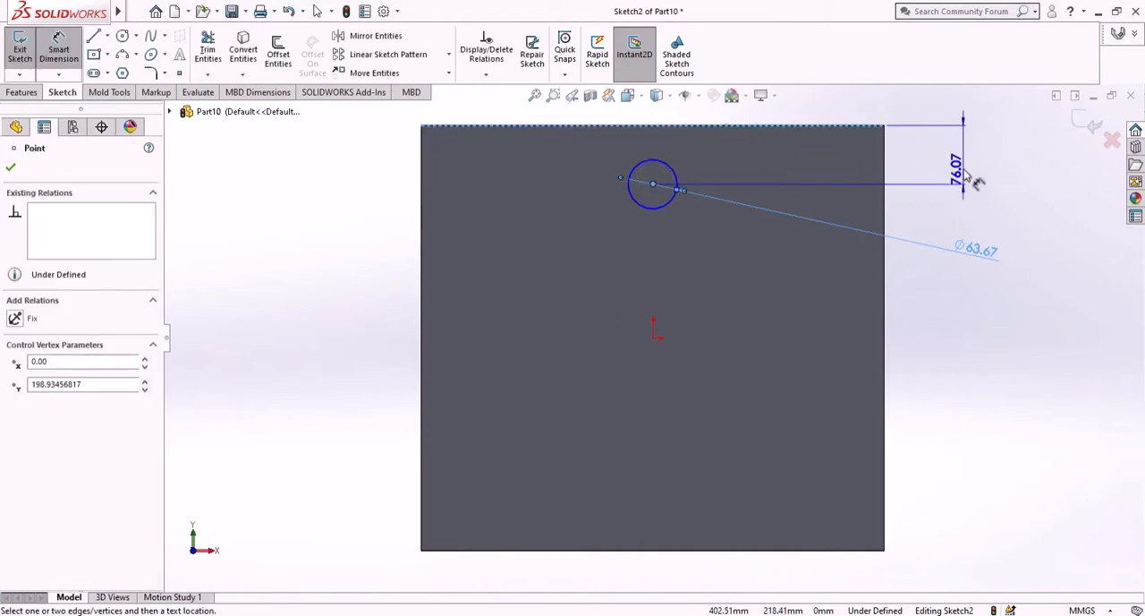
{"action": "left_click", "coordinate": [967, 176]}
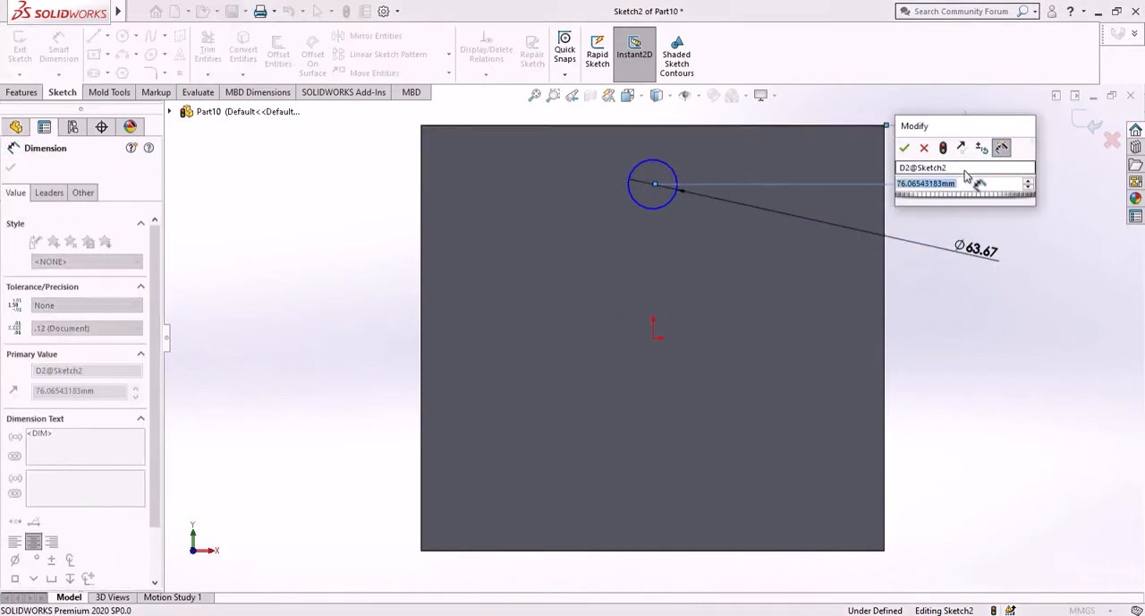
{"action": "type", "text": "1"}
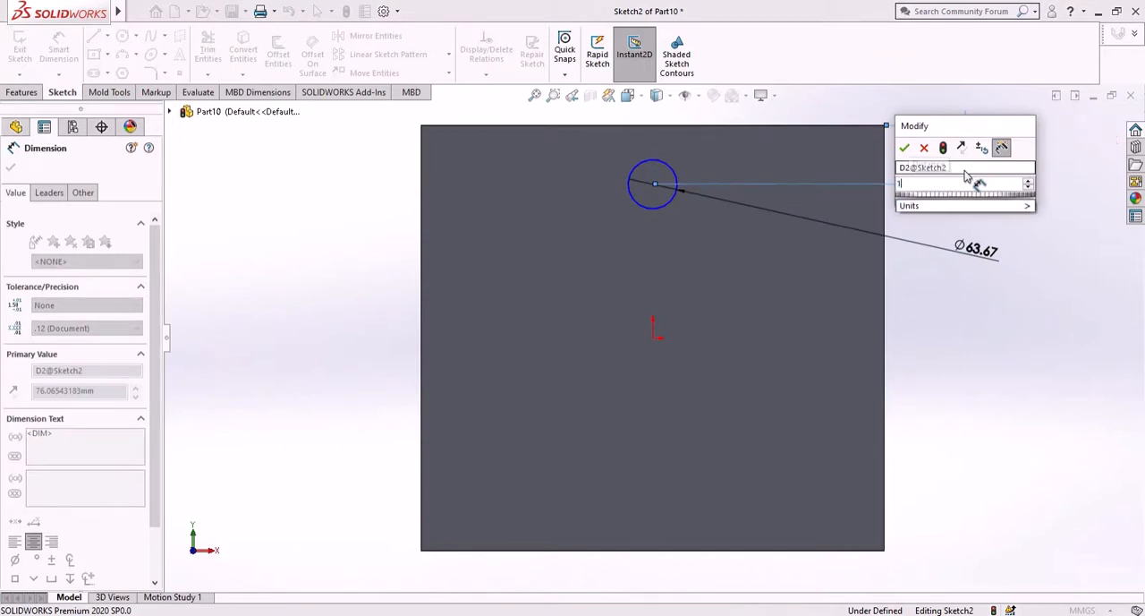
{"action": "type", "text": "00.10"}
{"action": "key", "text": "Return"}
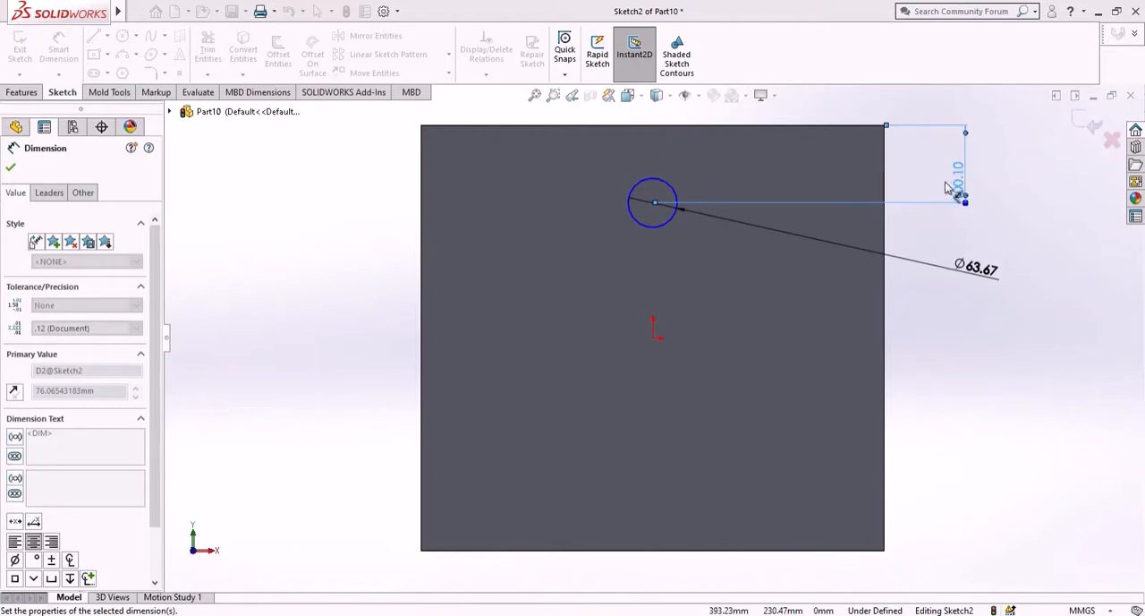
- Dimension the circle center's distance from the plate's left edge as 300 mm
{"action": "left_click", "coordinate": [423, 217]}
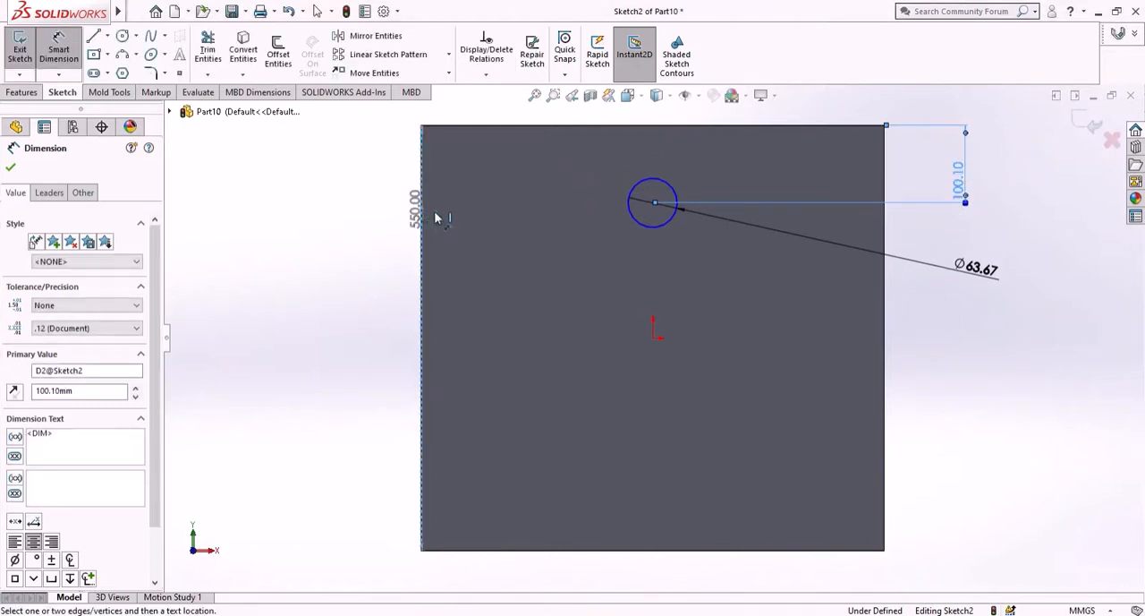
{"action": "left_click", "coordinate": [652, 202]}
{"action": "left_click", "coordinate": [561, 284]}
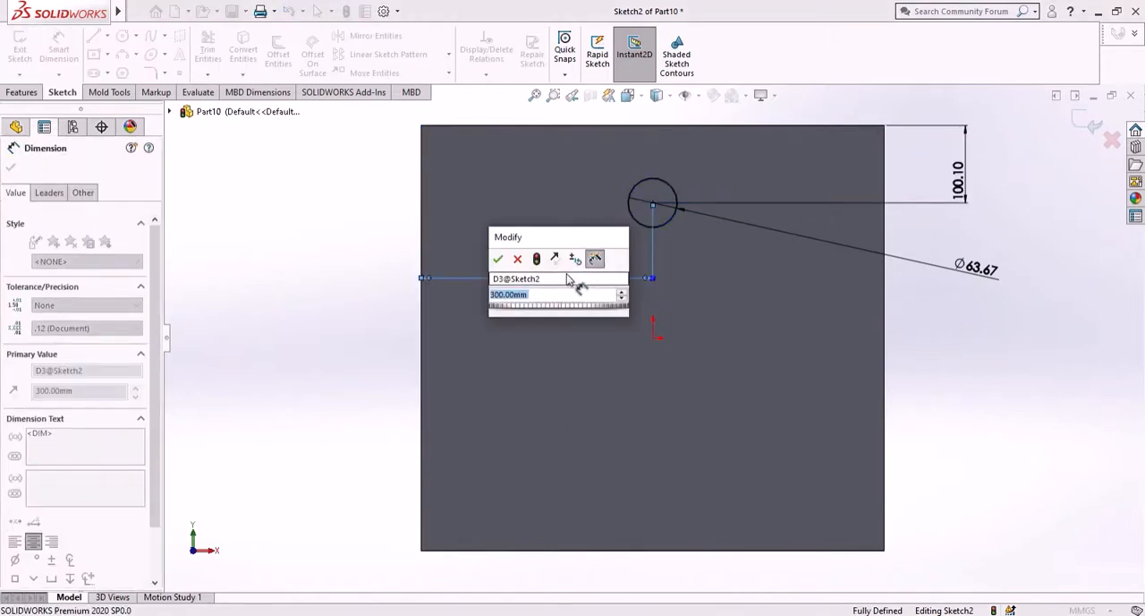
{"action": "key", "text": "Return"}
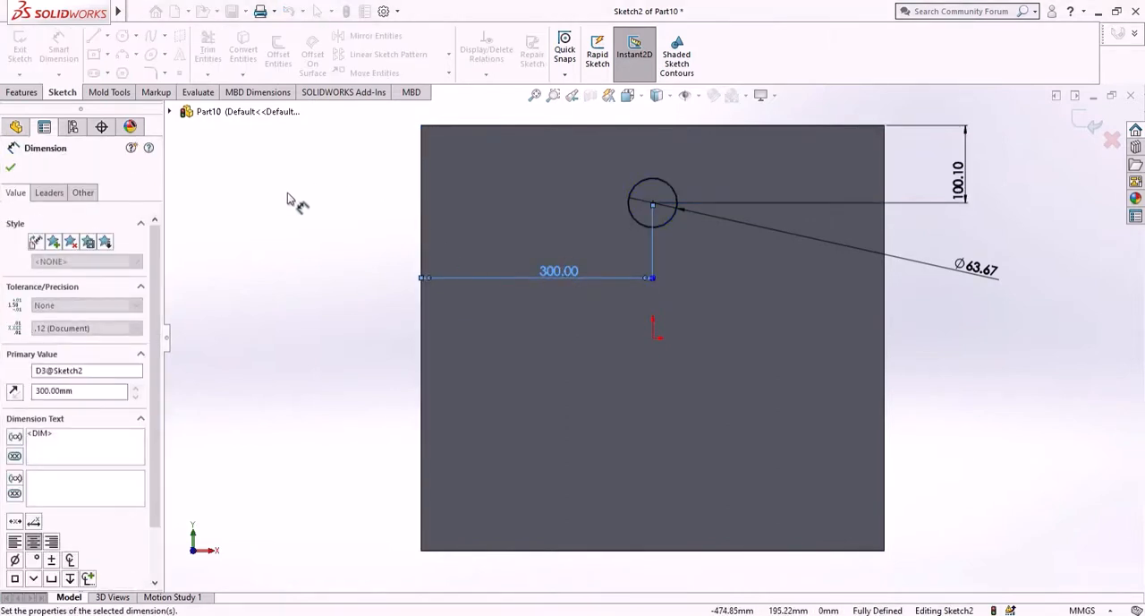
- Extrude the sketched circle as a boss 32 mm deep with a 10° draft
{"action": "left_click", "coordinate": [381, 257]}
{"action": "left_click", "coordinate": [22, 92]}
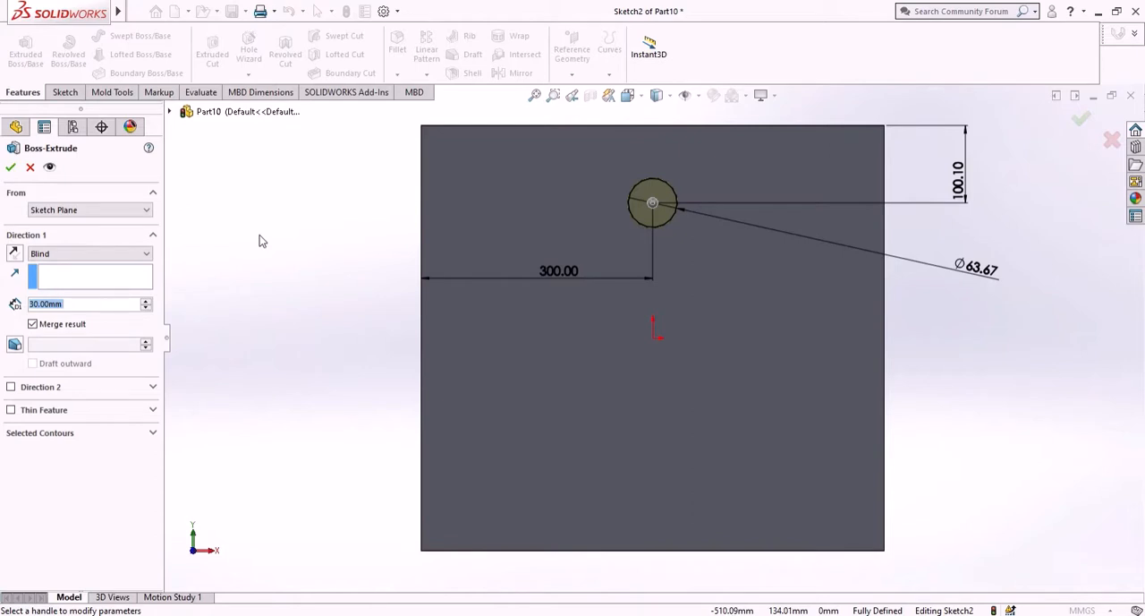
{"action": "type", "text": "32"}
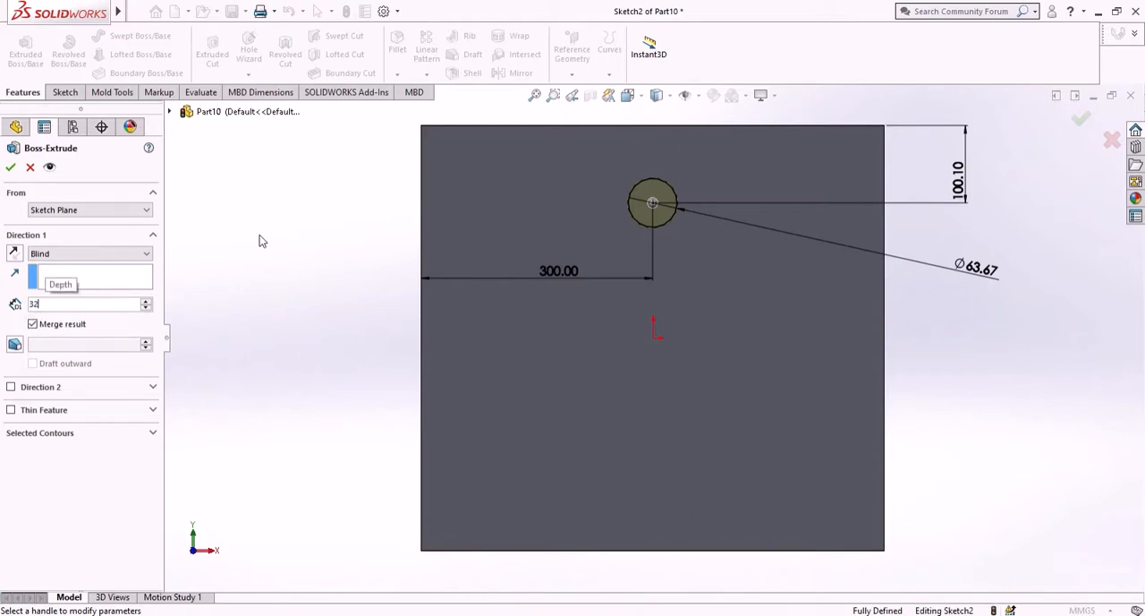
{"action": "left_click", "coordinate": [14, 345]}
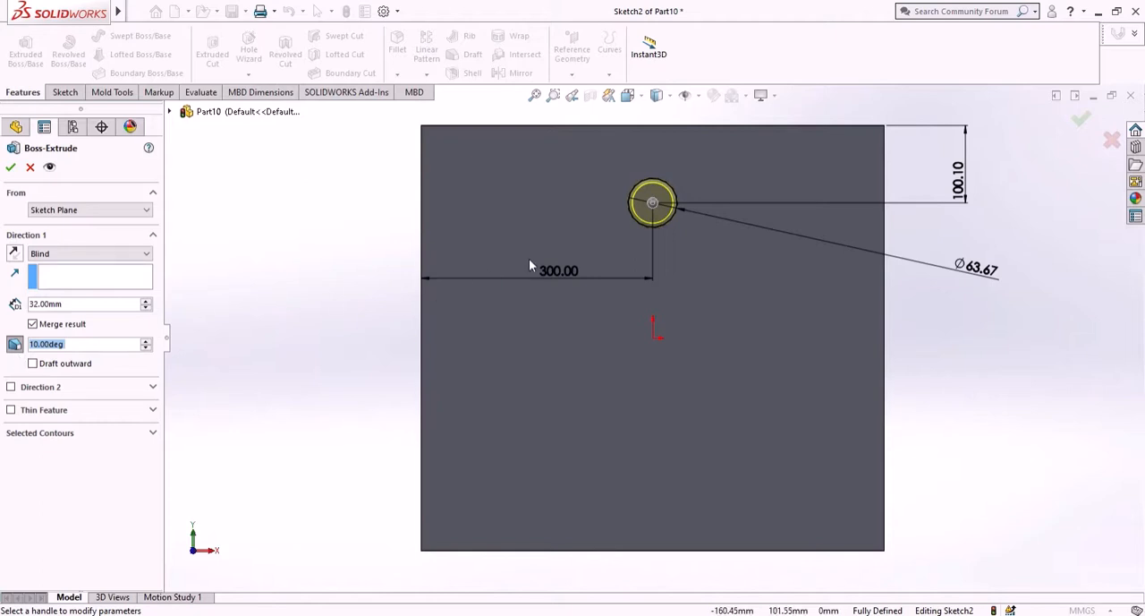
{"action": "middle_click_drag", "start_coordinate": [522, 269], "coordinate": [446, 271]}
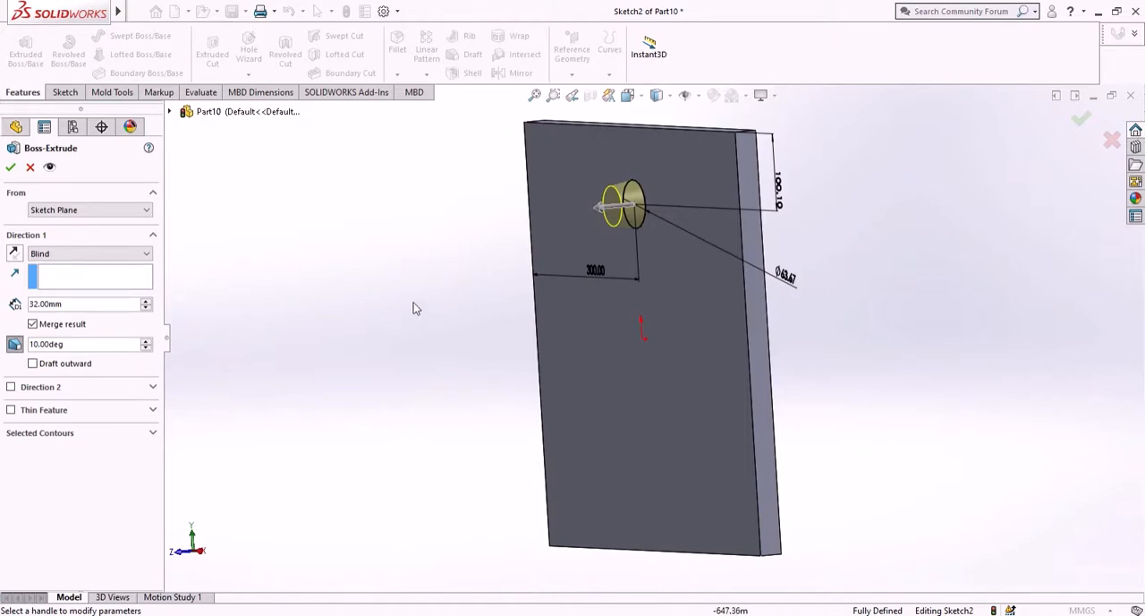
{"action": "left_click", "coordinate": [33, 365]}
{"action": "left_click", "coordinate": [33, 364]}
{"action": "left_click", "coordinate": [12, 170]}
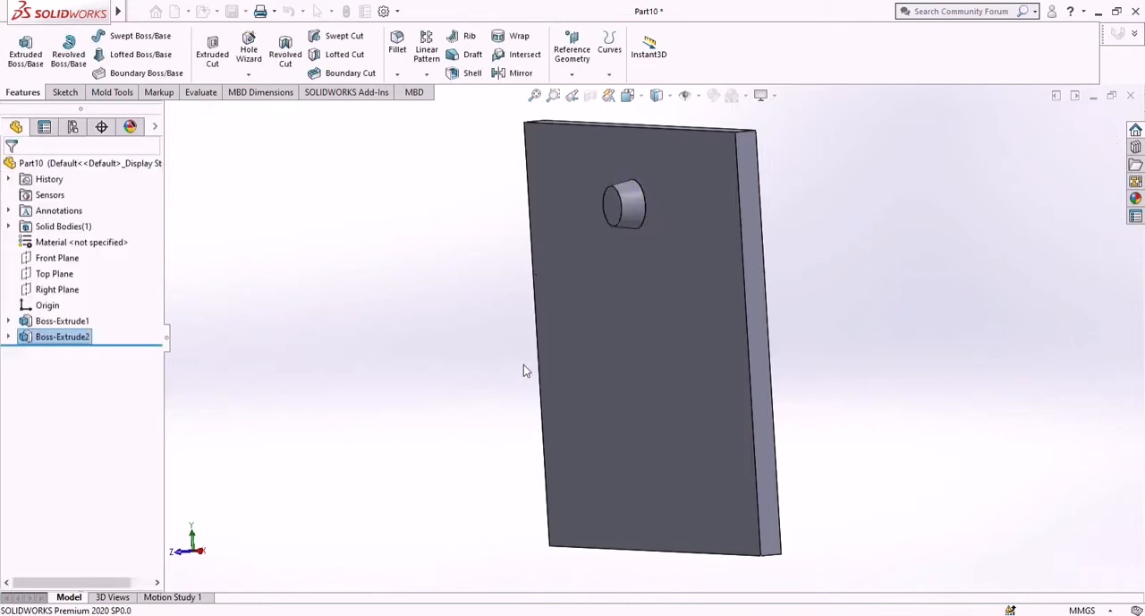
- Open a new sketch on the plate's front face and view it face-on
{"action": "middle_click_drag", "start_coordinate": [693, 399], "coordinate": [707, 398]}
{"action": "left_click", "coordinate": [708, 399]}
{"action": "left_click", "coordinate": [771, 356]}
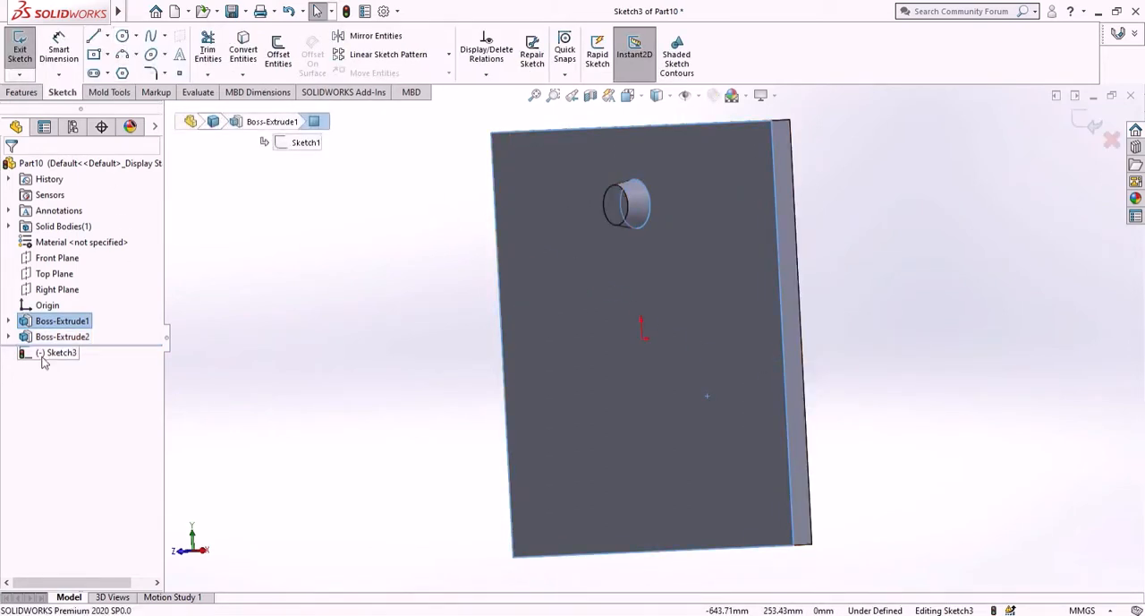
{"action": "right_click", "coordinate": [42, 353]}
{"action": "left_click", "coordinate": [77, 332]}
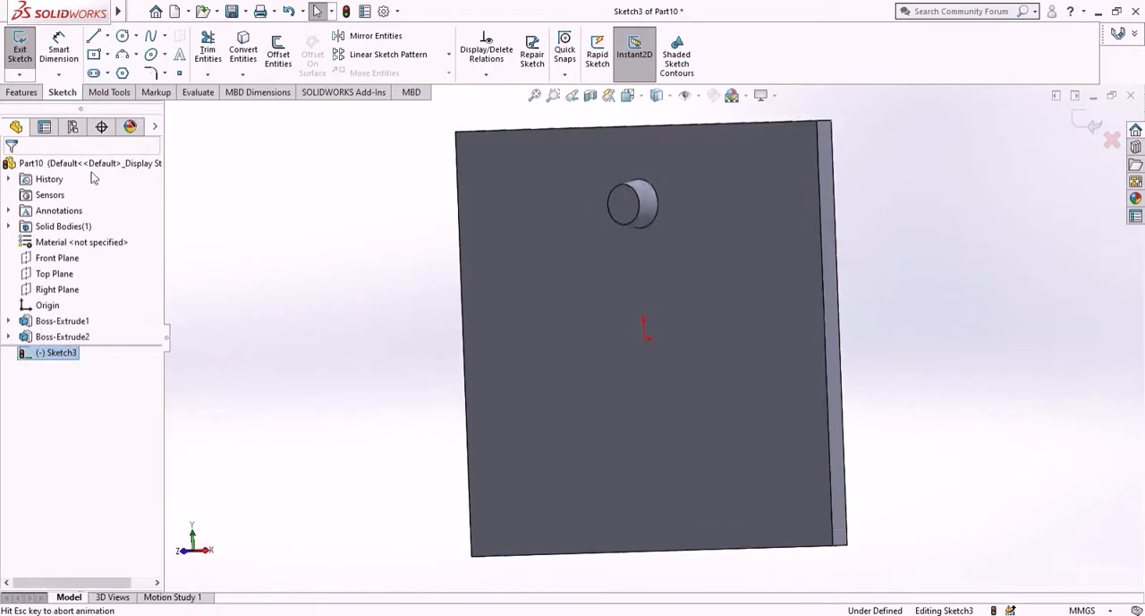
- Sketch two circles near the plate's bottom edge: one below the origin about 50 mm across, one to its right about 40 mm across
{"action": "left_click", "coordinate": [123, 37]}
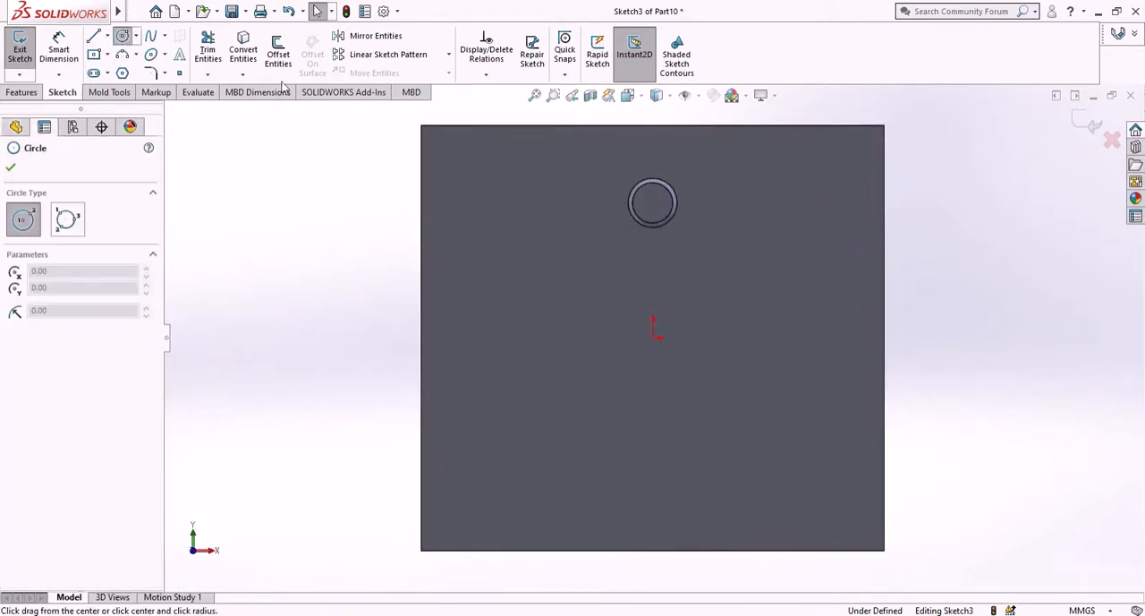
{"action": "left_click", "coordinate": [659, 477]}
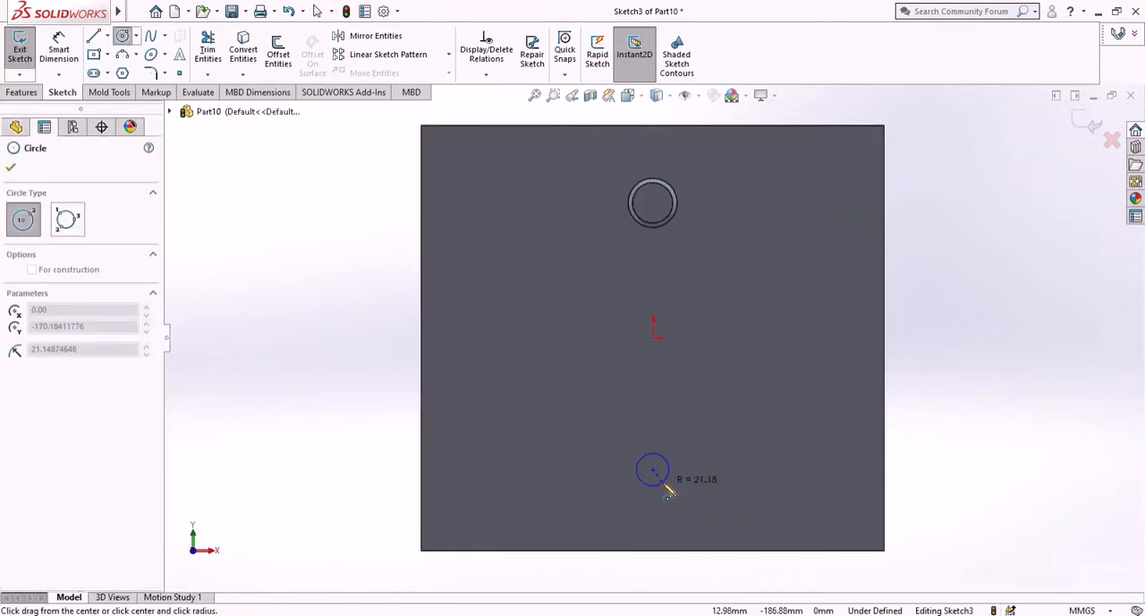
{"action": "left_click", "coordinate": [669, 493]}
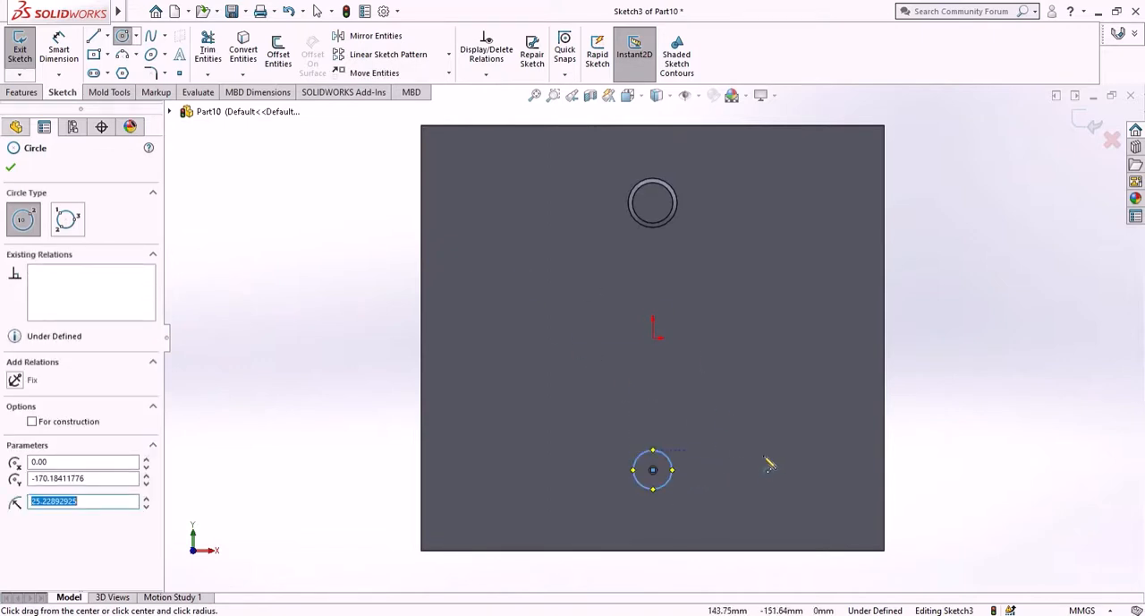
{"action": "left_click", "coordinate": [800, 470]}
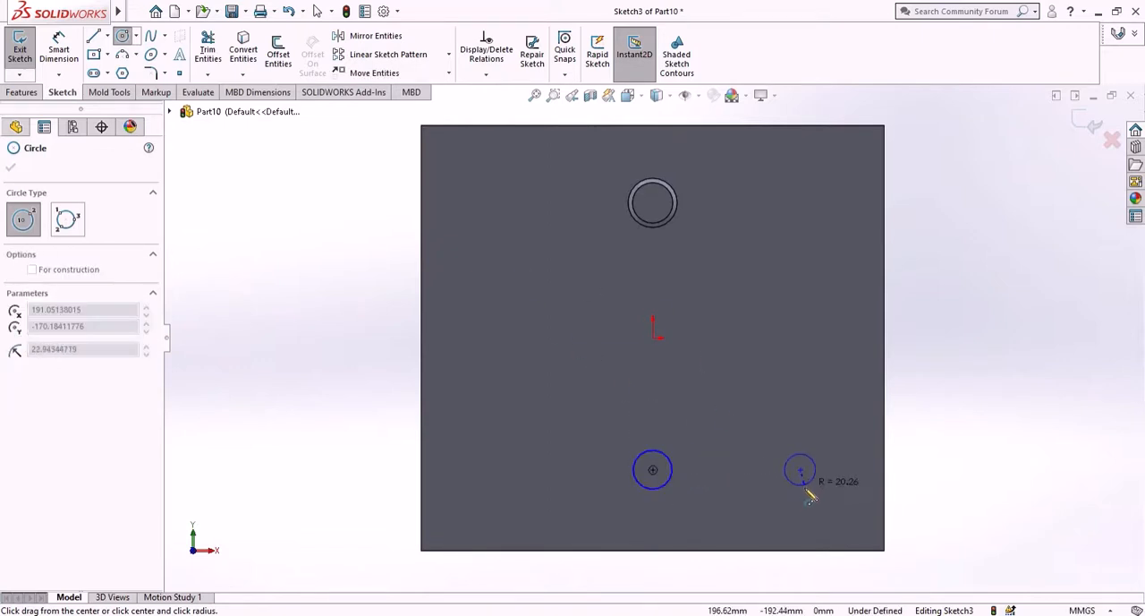
{"action": "left_click", "coordinate": [812, 483]}
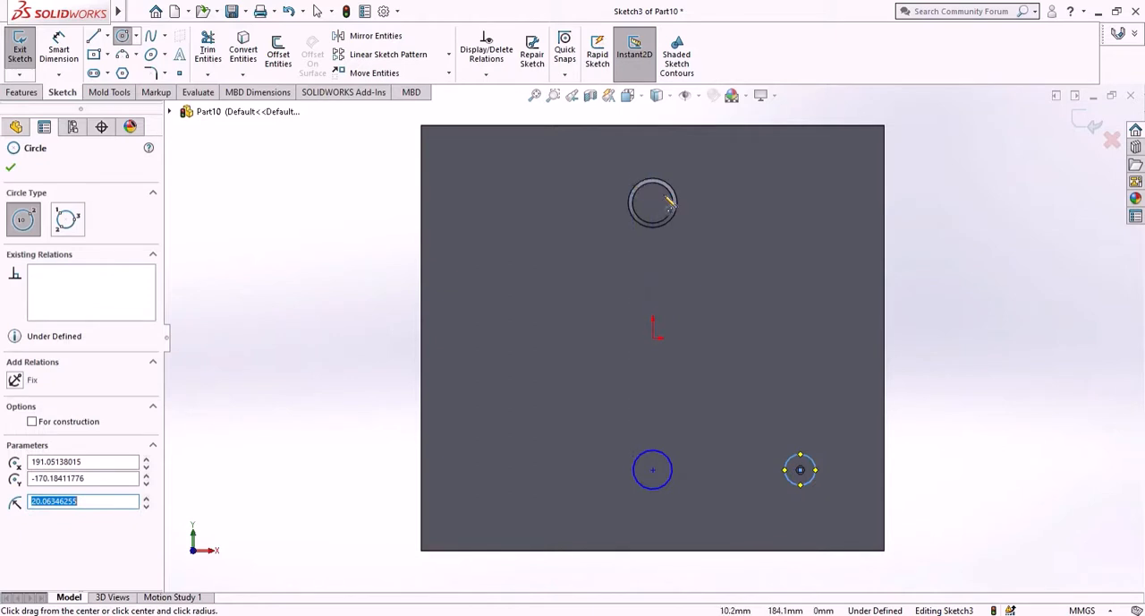
- Sketch a circle about 30 mm in diameter centered on the boss
{"action": "scroll", "coordinate": [671, 195], "scroll_direction": "down", "scroll_amount": 3}
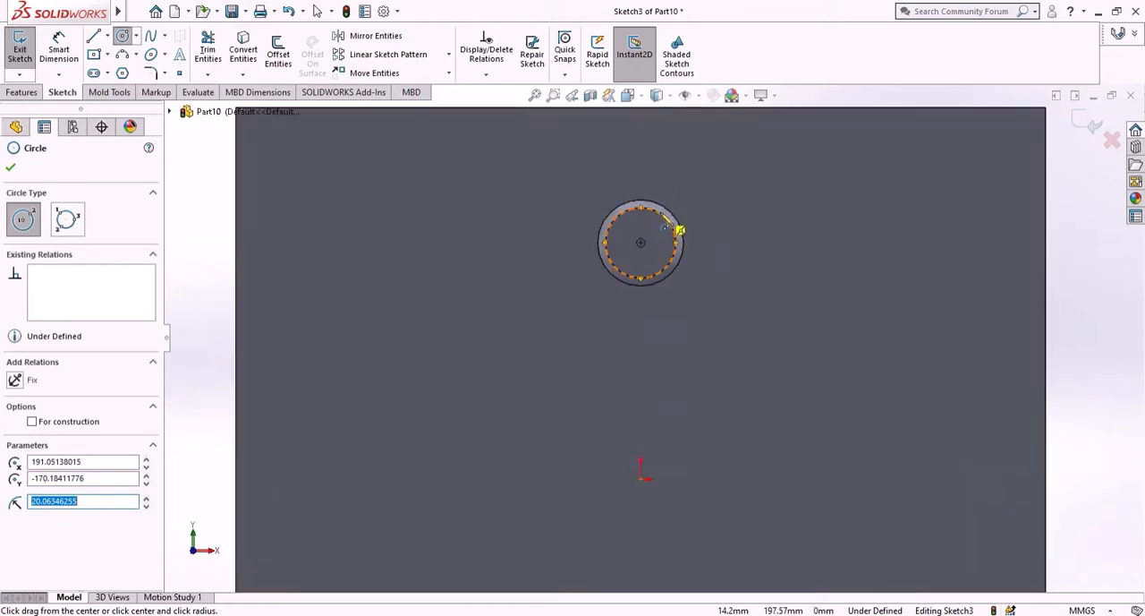
{"action": "left_click", "coordinate": [641, 244]}
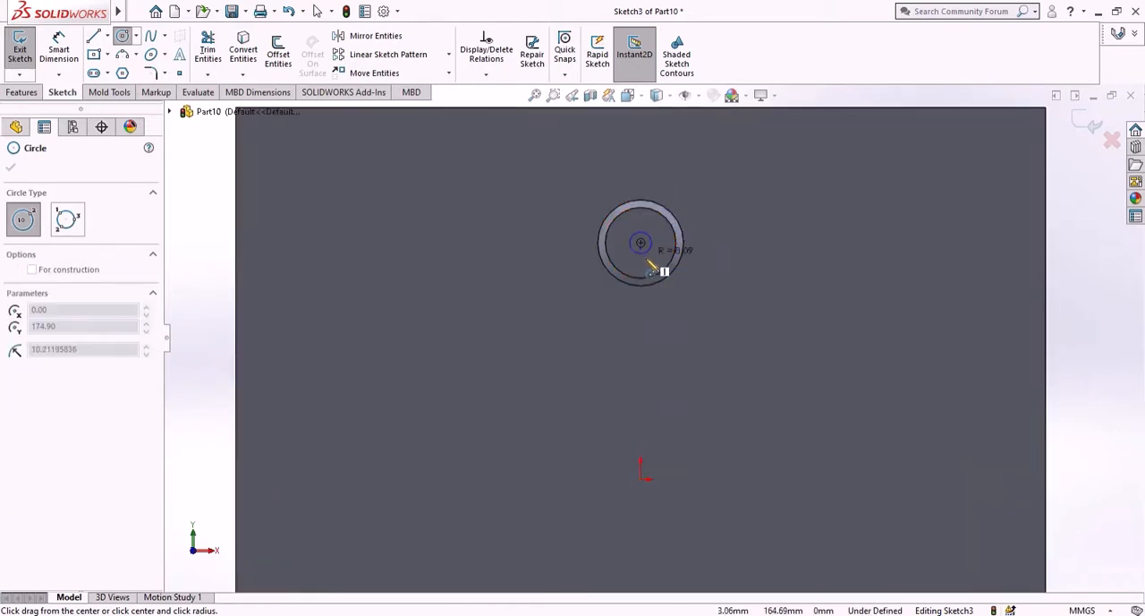
{"action": "left_click", "coordinate": [657, 256]}
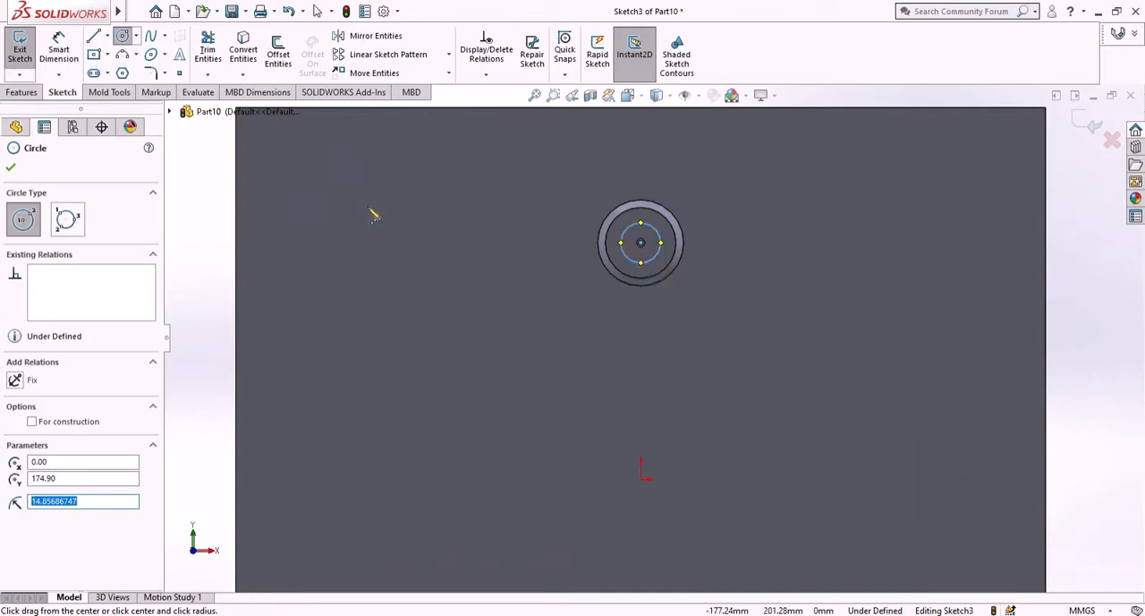
{"action": "right_click", "coordinate": [218, 225]}
{"action": "left_click", "coordinate": [224, 227]}
{"action": "key", "text": "f"}
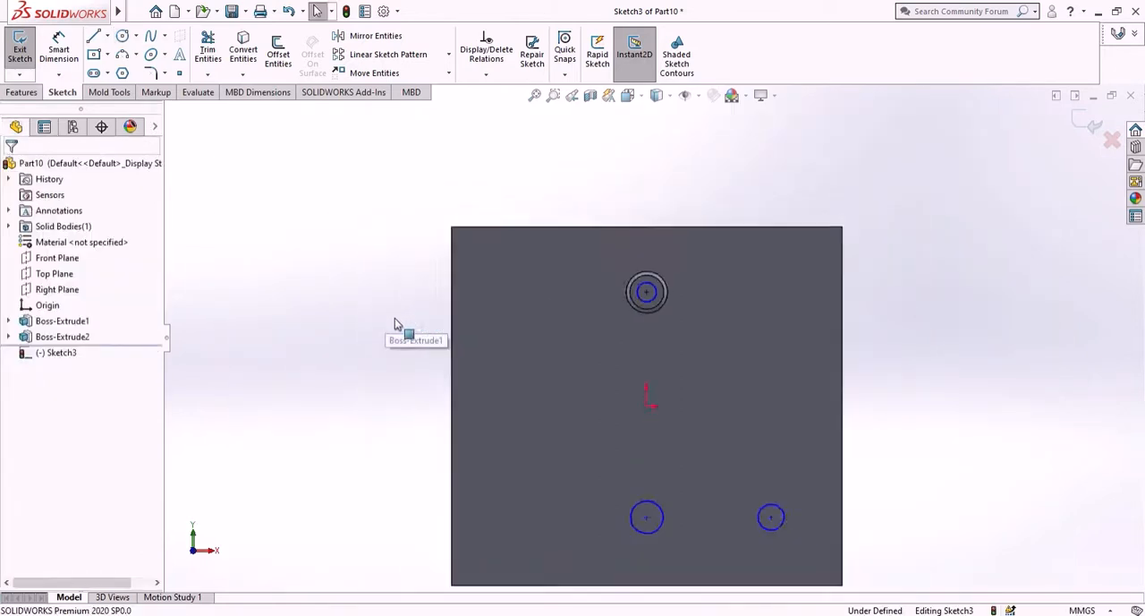
- Dimension the lower circle below the origin to a 38.10 mm diameter
{"action": "scroll", "coordinate": [681, 413], "scroll_direction": "down", "scroll_amount": 3}
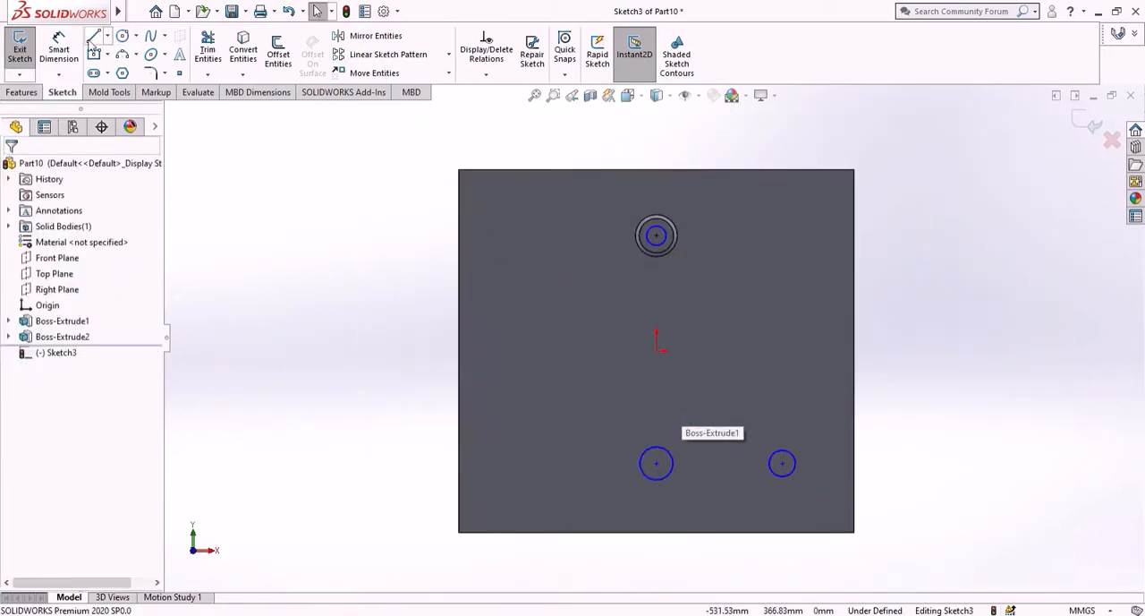
{"action": "left_click", "coordinate": [59, 49]}
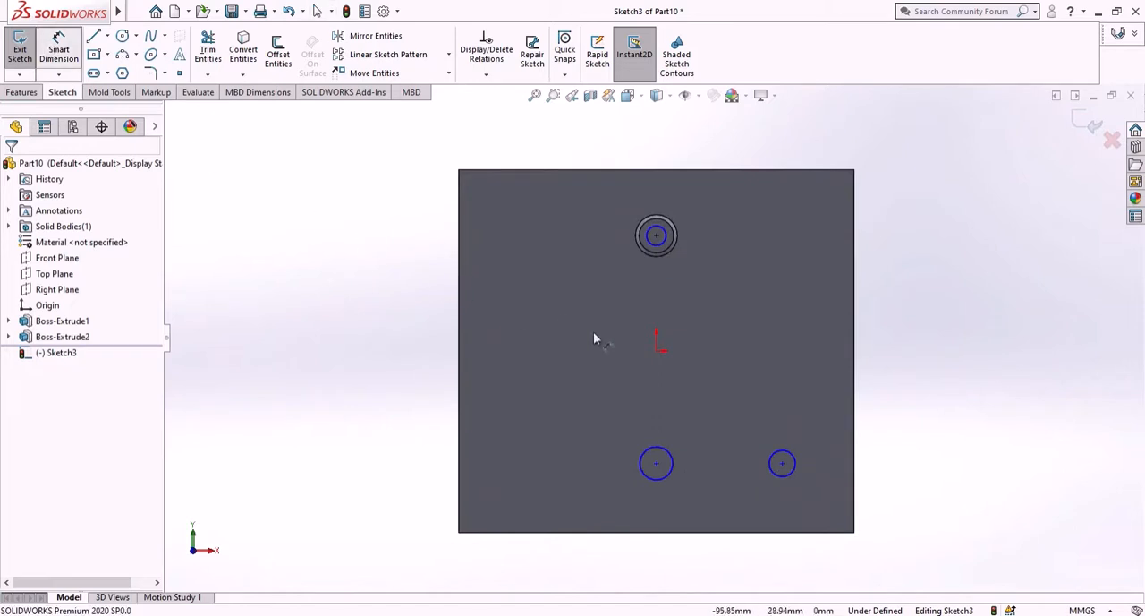
{"action": "left_click", "coordinate": [673, 478]}
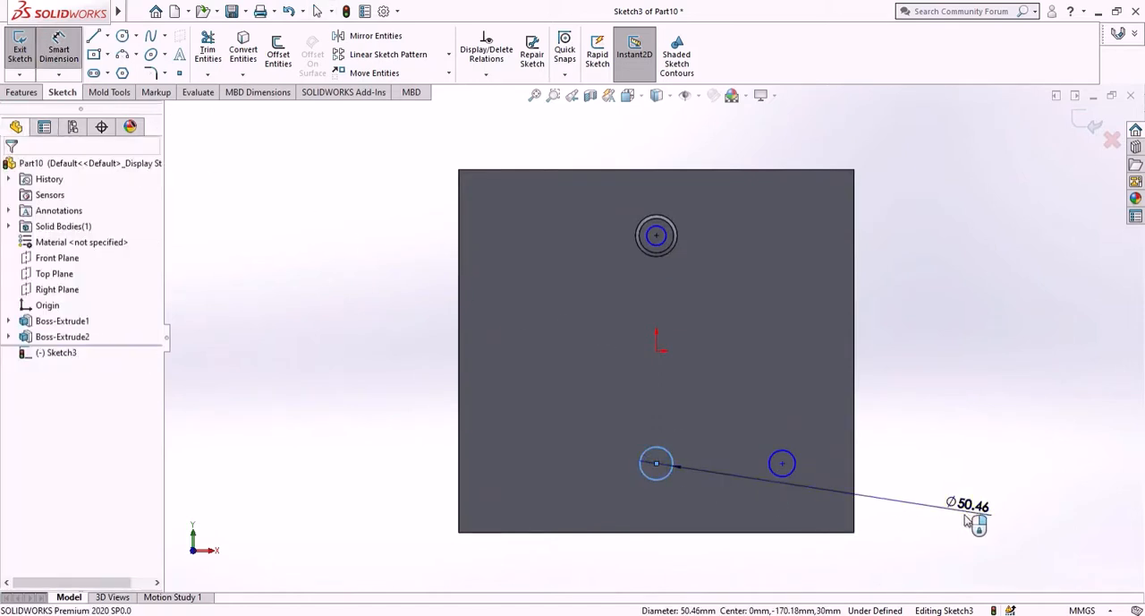
{"action": "left_click", "coordinate": [976, 523]}
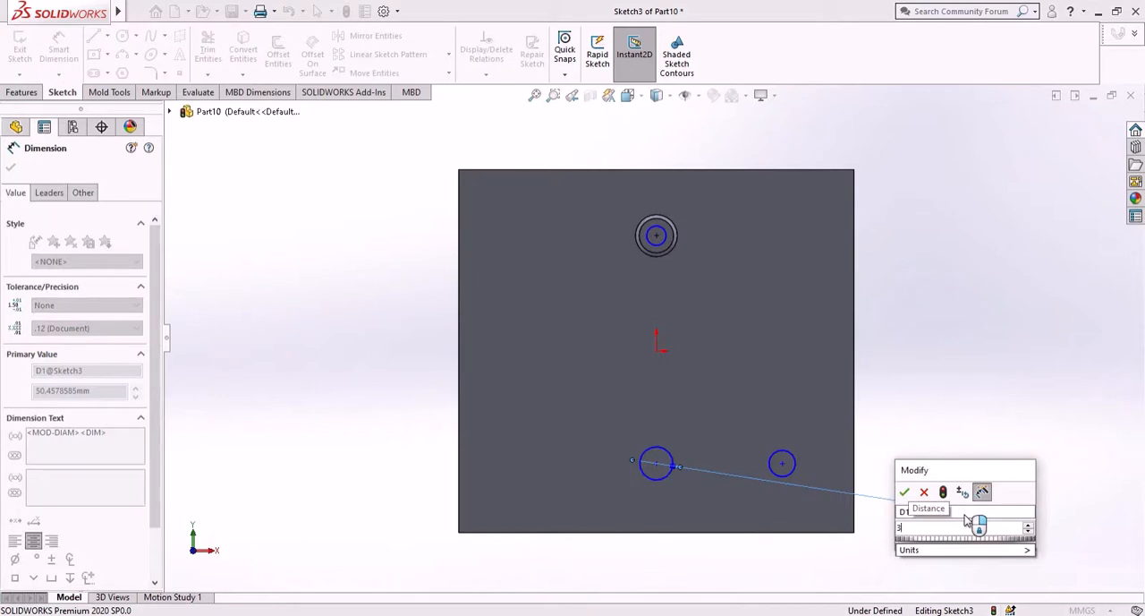
{"action": "type", "text": "38.10"}
{"action": "key", "text": "Return"}
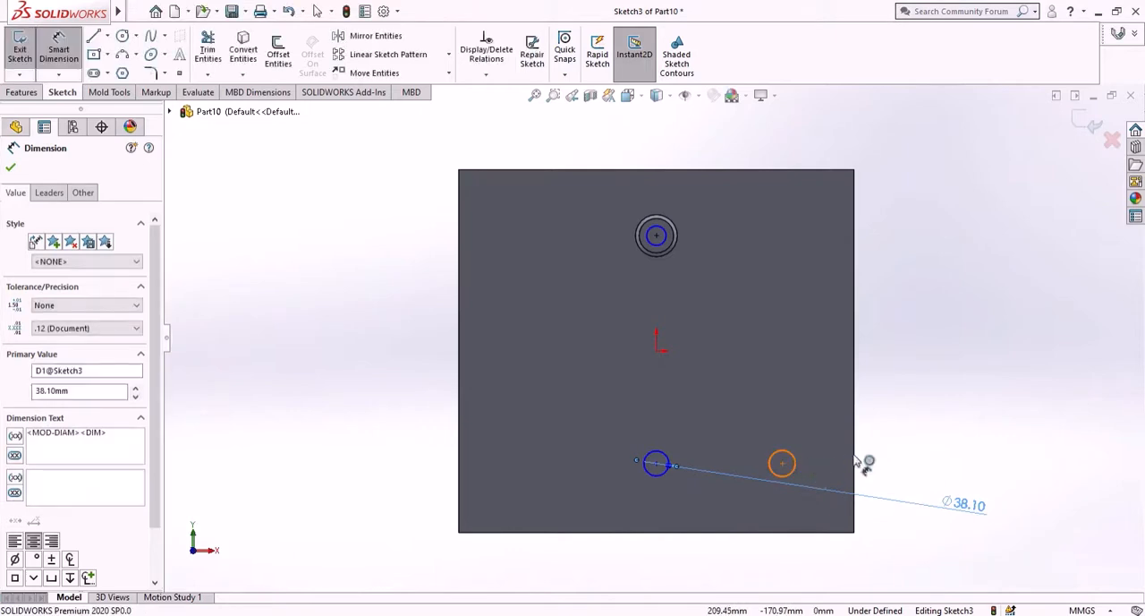
- Dimension the lower-right circle and the boss-centered circle each to a 25 mm diameter
{"action": "left_click", "coordinate": [795, 463]}
{"action": "left_click", "coordinate": [926, 456]}
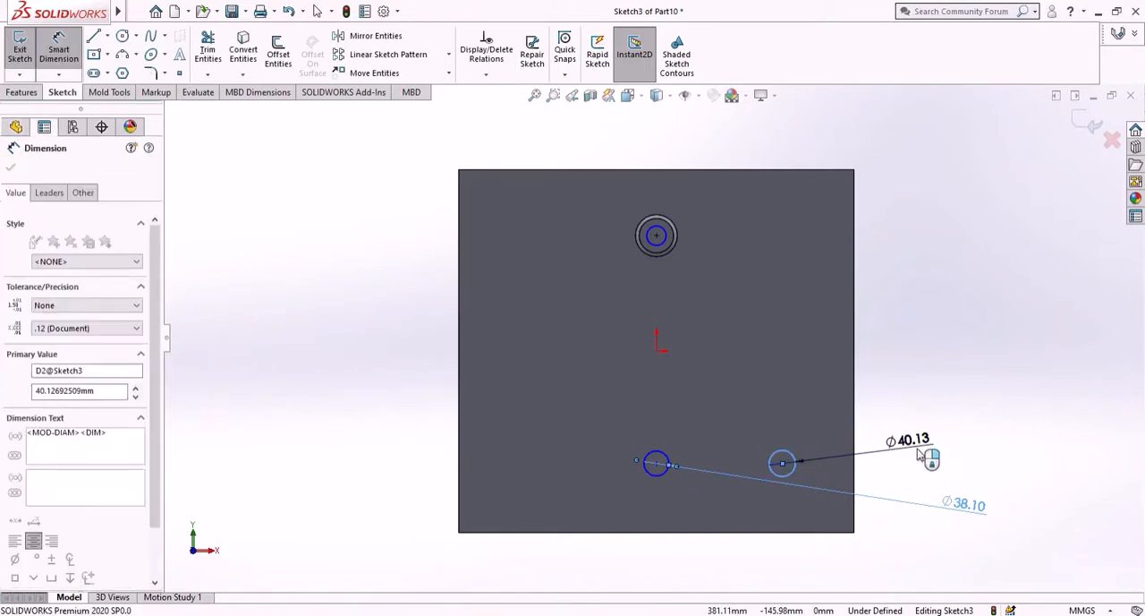
{"action": "key", "text": "Return"}
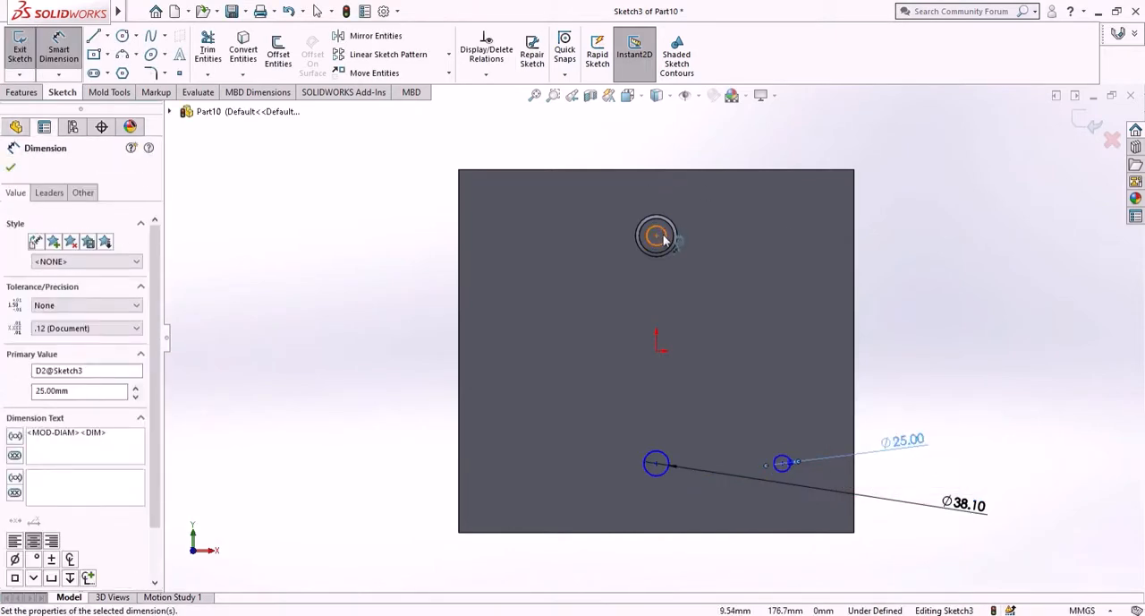
{"action": "left_click", "coordinate": [667, 234]}
{"action": "left_click", "coordinate": [1011, 305]}
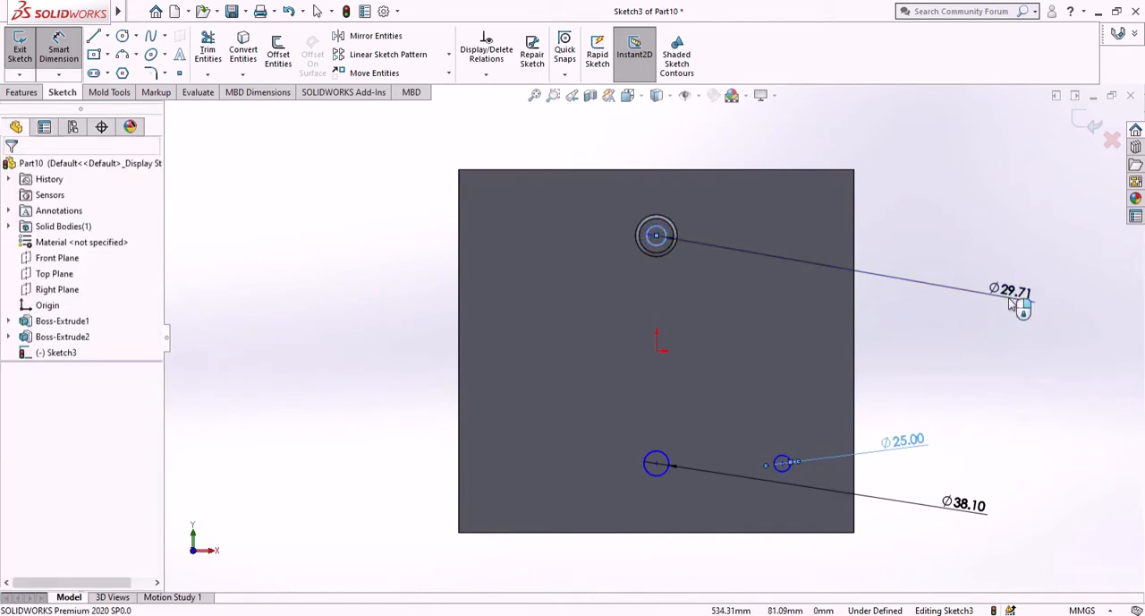
{"action": "key", "text": "Return"}
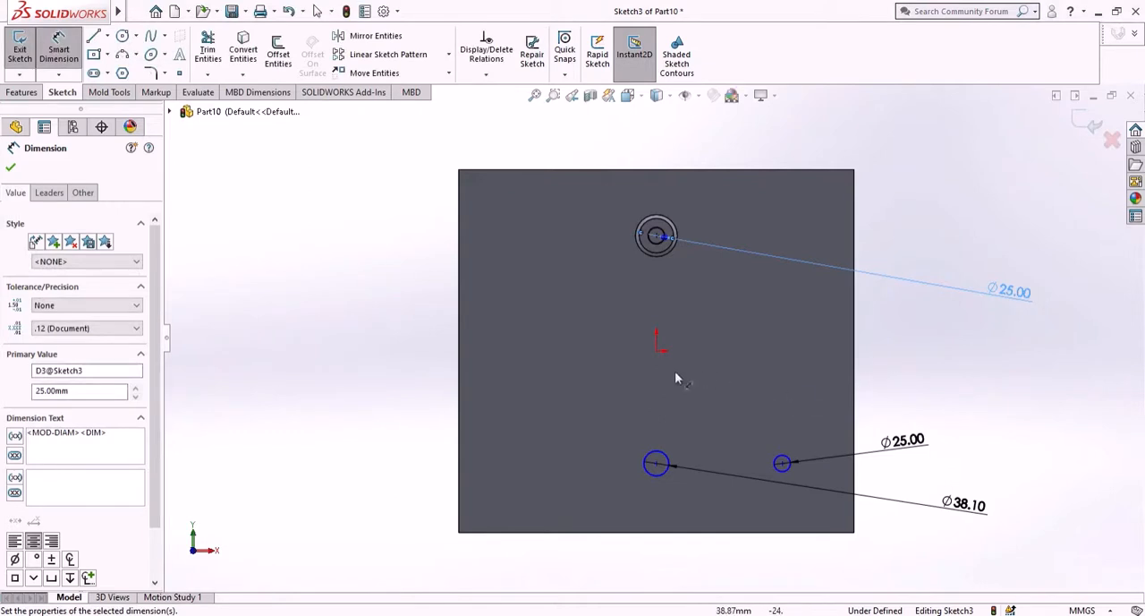
- Set the vertical distance between the boss center and the 38.10 mm circle's center to 265.25 mm
{"action": "left_click", "coordinate": [657, 464]}
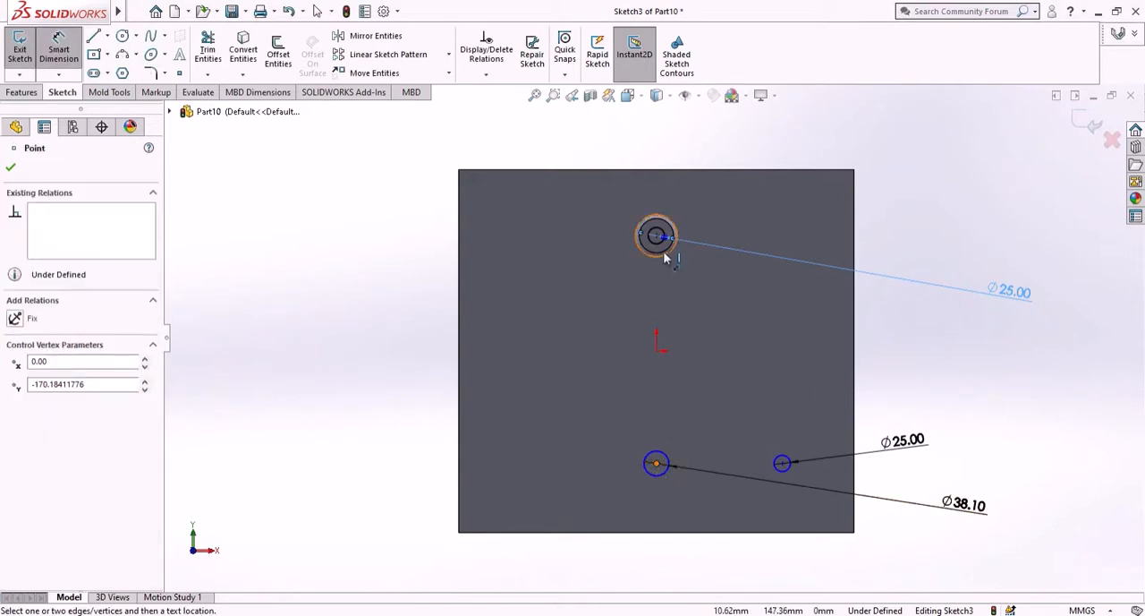
{"action": "left_click", "coordinate": [656, 234]}
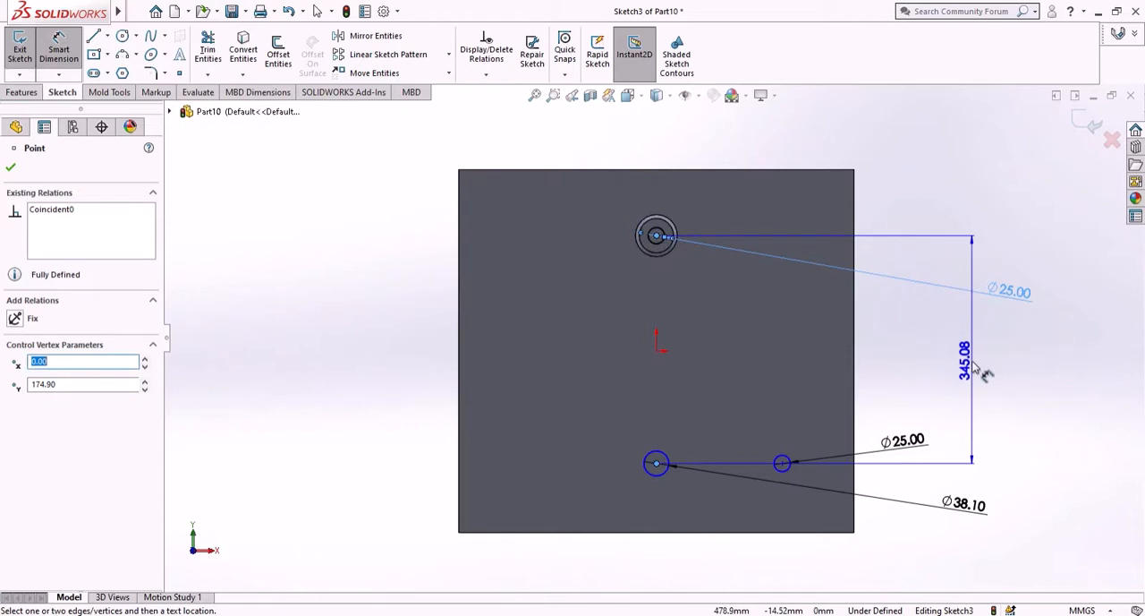
{"action": "left_click", "coordinate": [984, 374]}
{"action": "double_click", "coordinate": [976, 368]}
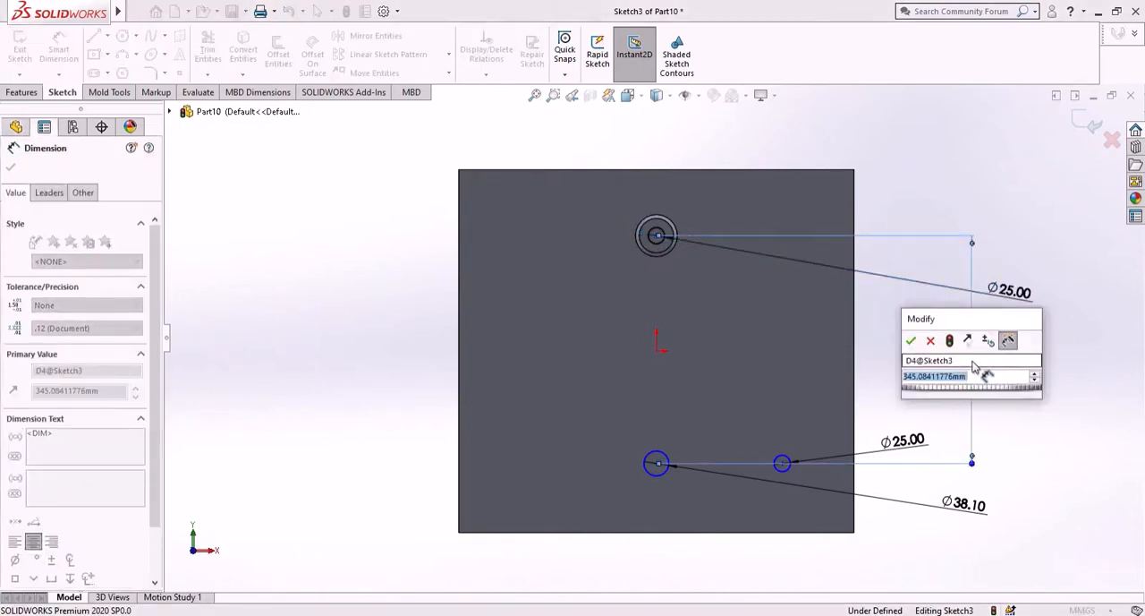
{"action": "type", "text": "2"}
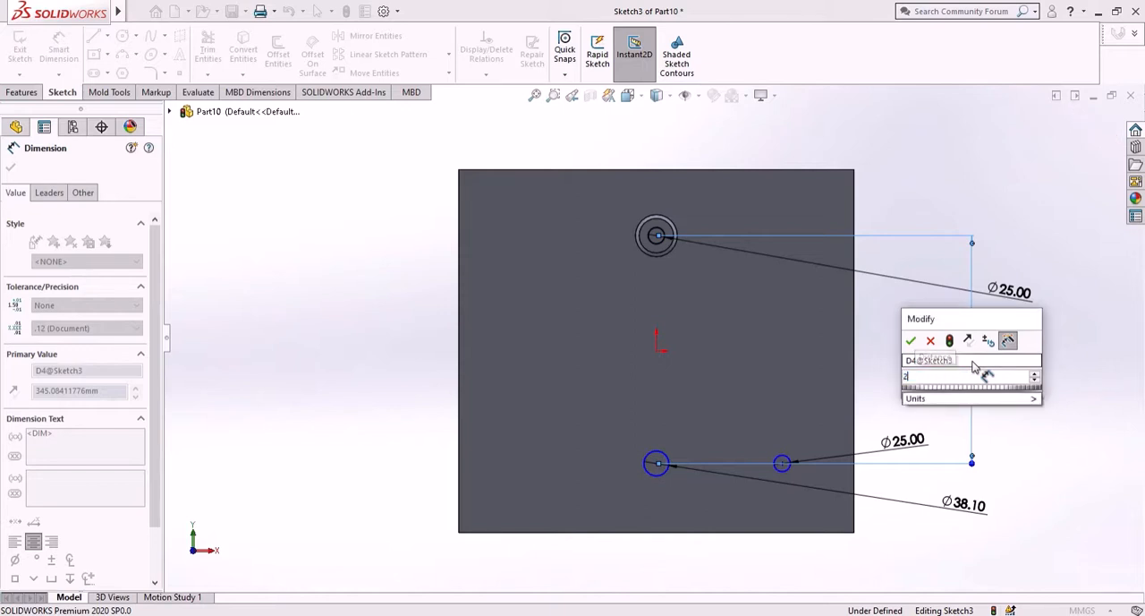
{"action": "type", "text": "65."}
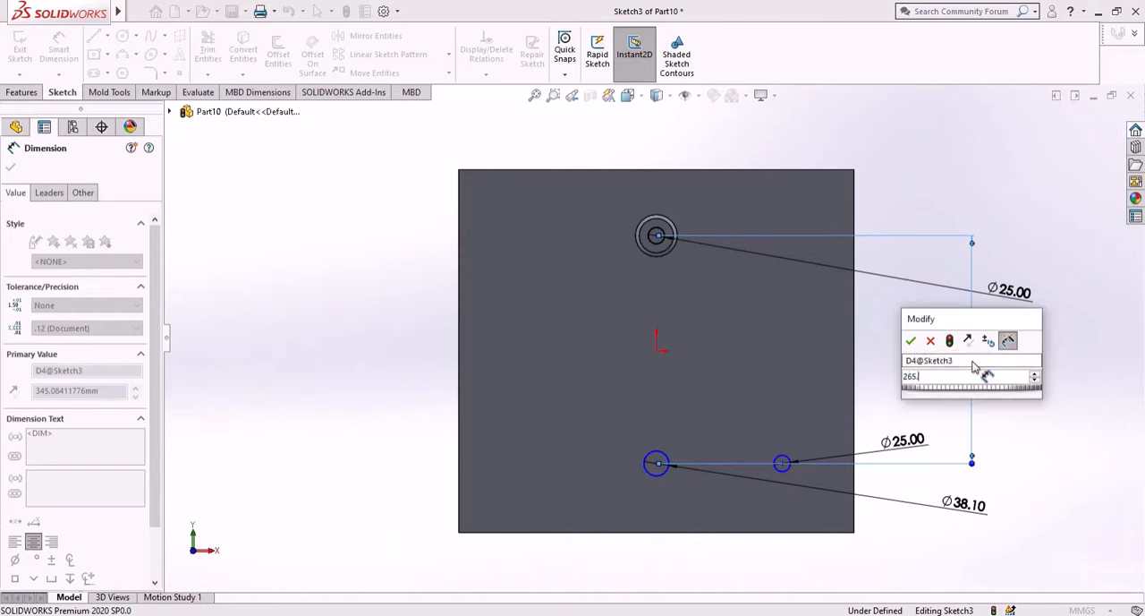
{"action": "type", "text": "25"}
{"action": "key", "text": "Return"}
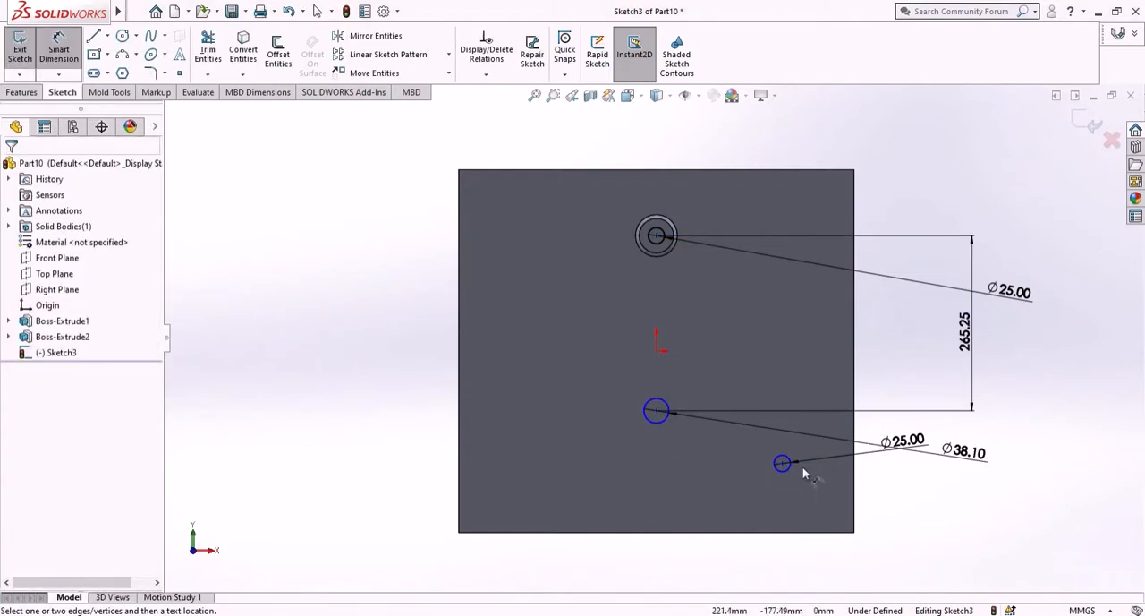
- Add a horizontal relation between the centers of the two lower circles
{"action": "right_click", "coordinate": [909, 526]}
{"action": "left_click", "coordinate": [939, 543]}
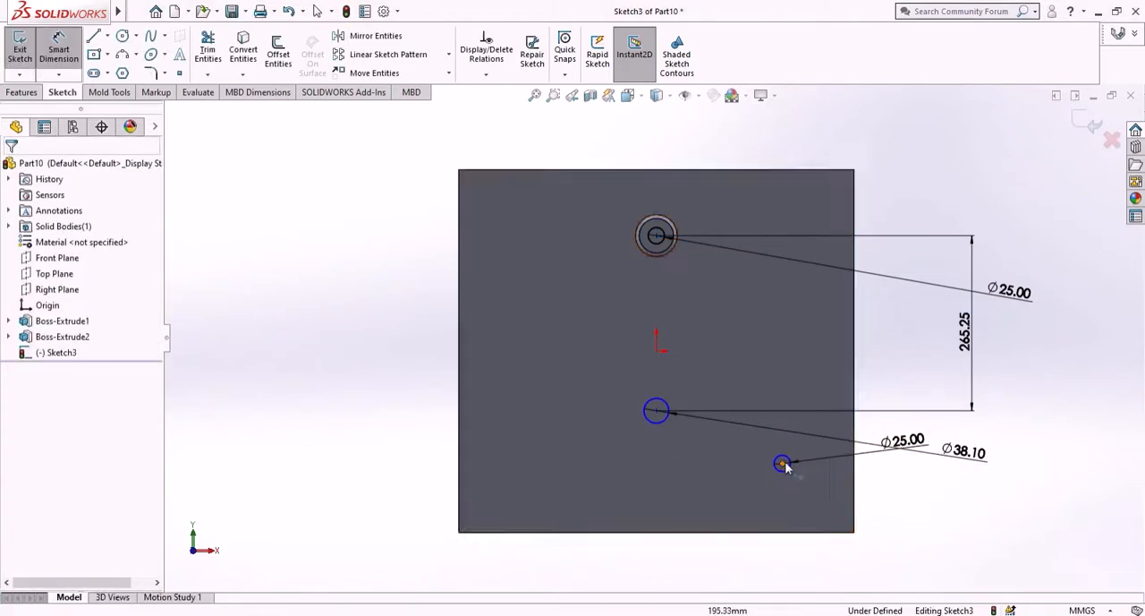
{"action": "scroll", "coordinate": [791, 461], "scroll_direction": "down", "scroll_amount": 5}
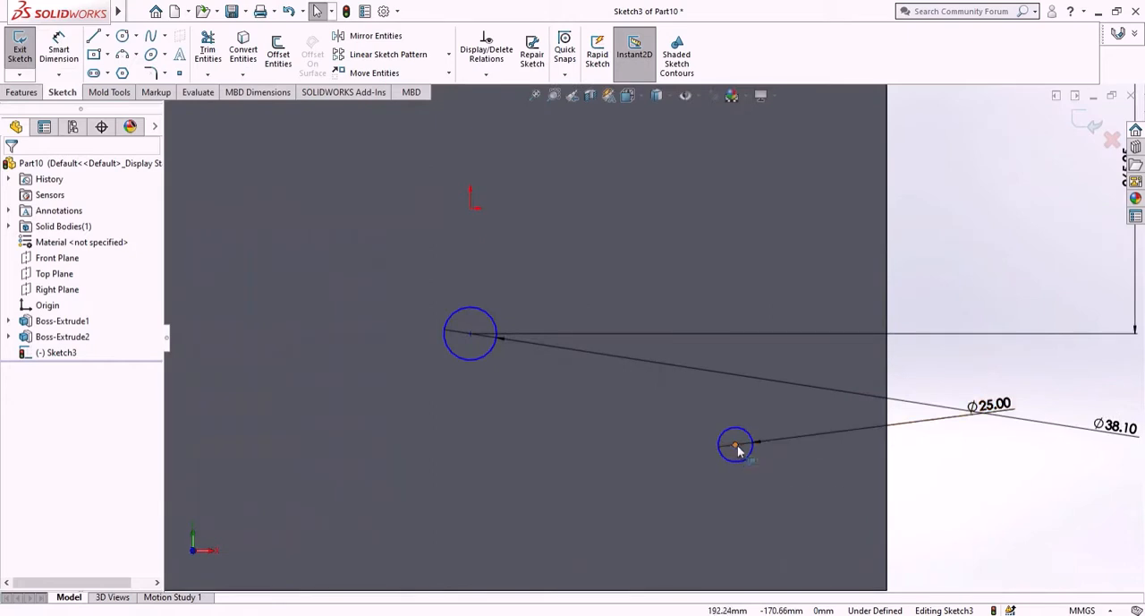
{"action": "left_click", "coordinate": [737, 447]}
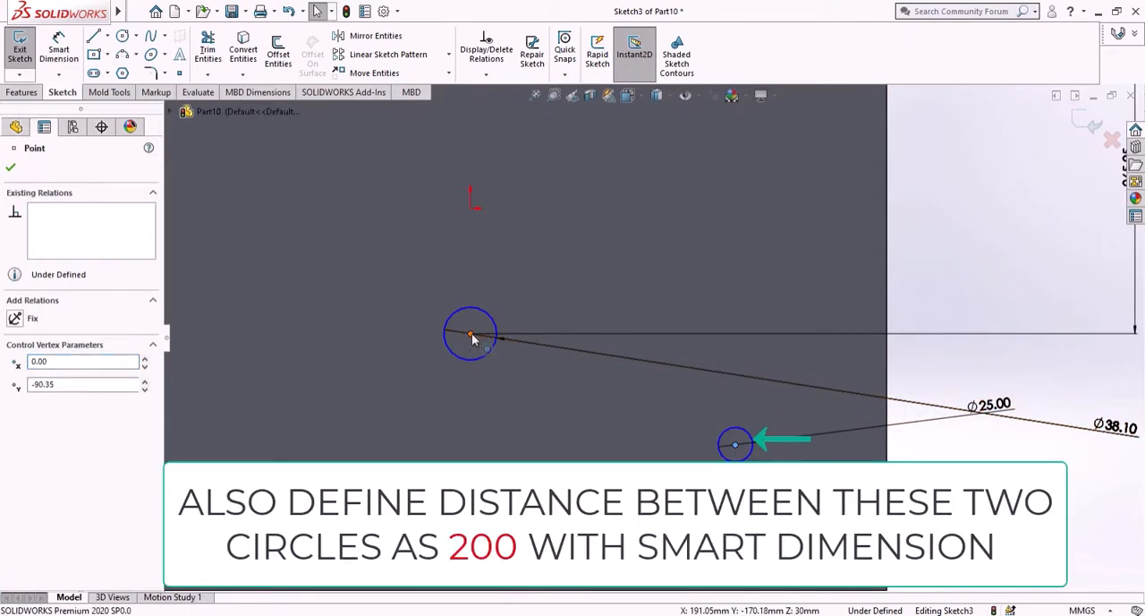
{"action": "left_click", "coordinate": [471, 334], "text": "ctrl"}
{"action": "left_click", "coordinate": [27, 398]}
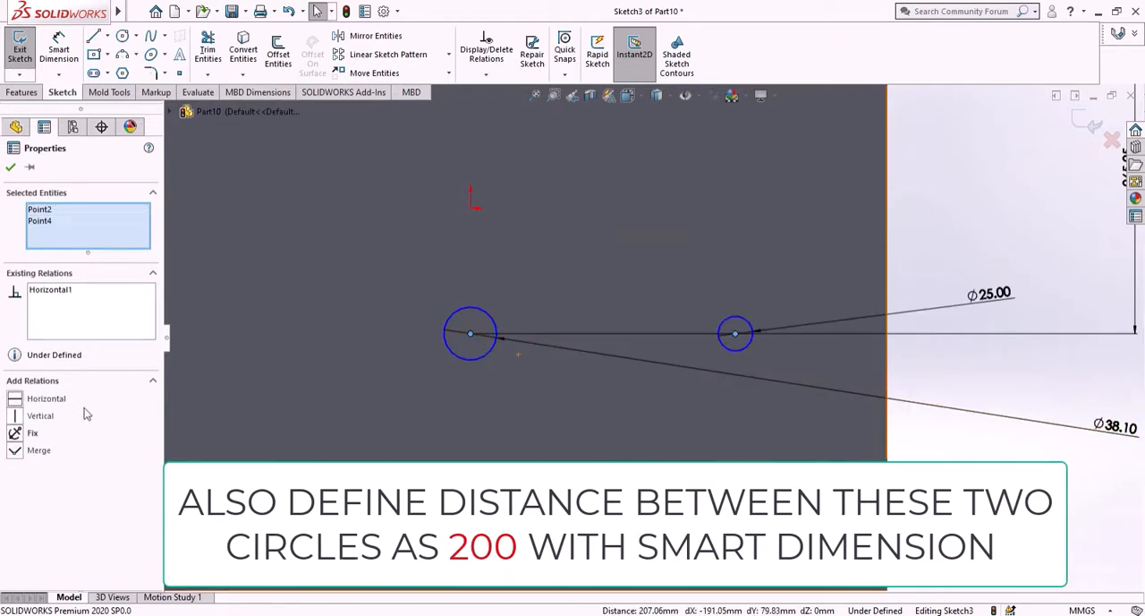
- Draw a vertical centerline from the 38.10 mm circle's center up to the origin
{"action": "key", "text": "Escape"}
{"action": "scroll", "coordinate": [665, 358], "scroll_direction": "up", "scroll_amount": 2}
{"action": "scroll", "coordinate": [665, 352], "scroll_direction": "up", "scroll_amount": 3}
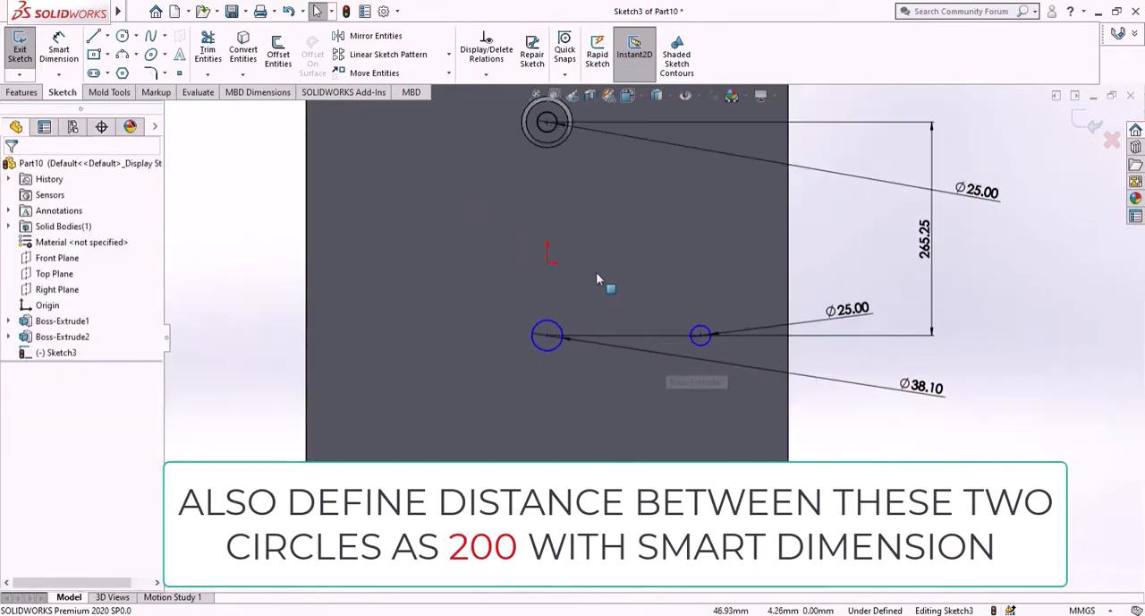
{"action": "scroll", "coordinate": [626, 204], "scroll_direction": "down", "scroll_amount": 2}
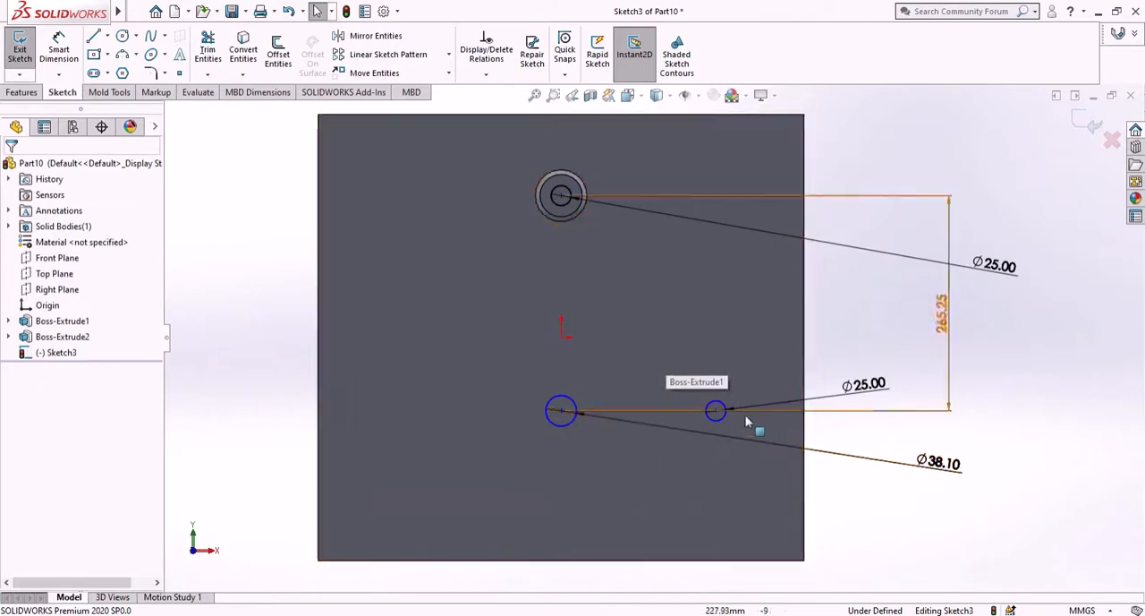
{"action": "left_click", "coordinate": [106, 37]}
{"action": "left_click", "coordinate": [117, 71]}
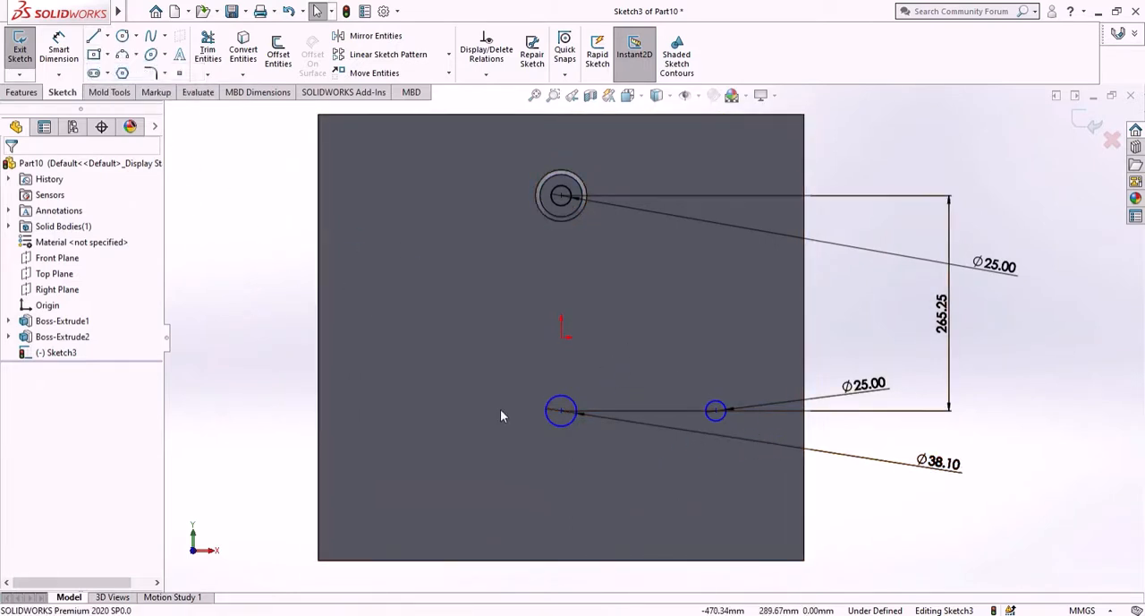
{"action": "left_click", "coordinate": [561, 411]}
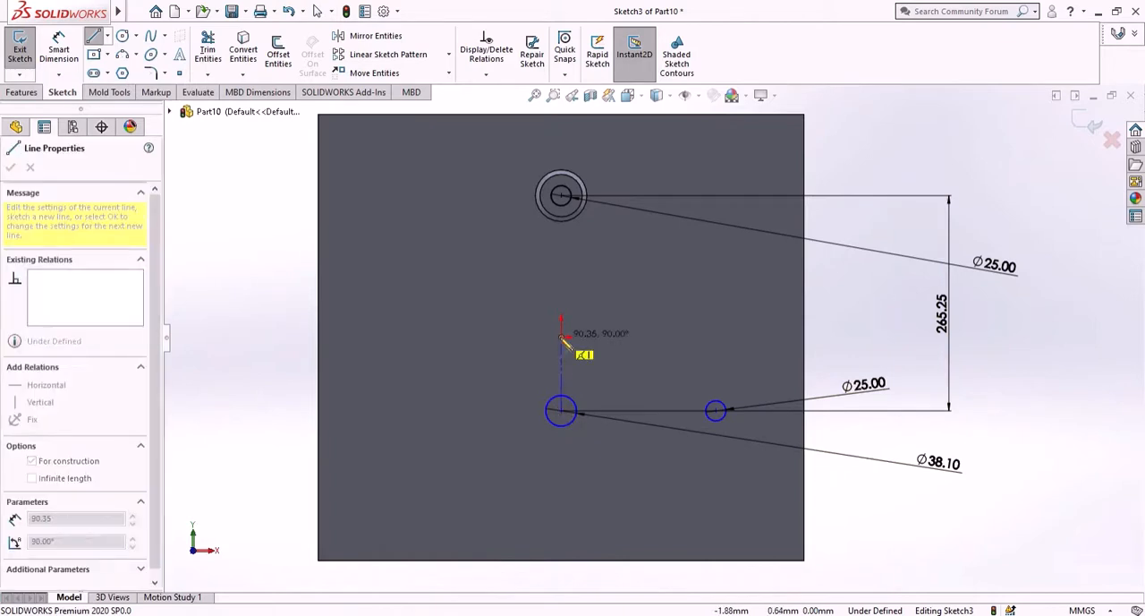
{"action": "left_click", "coordinate": [562, 337]}
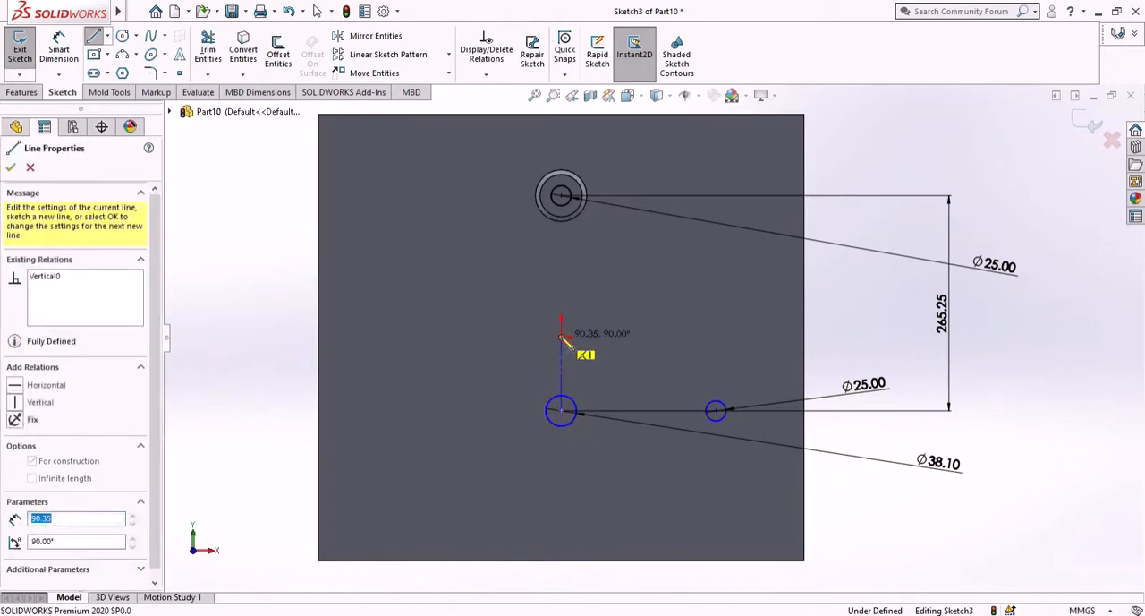
{"action": "right_click", "coordinate": [600, 309]}
{"action": "left_click", "coordinate": [618, 376]}
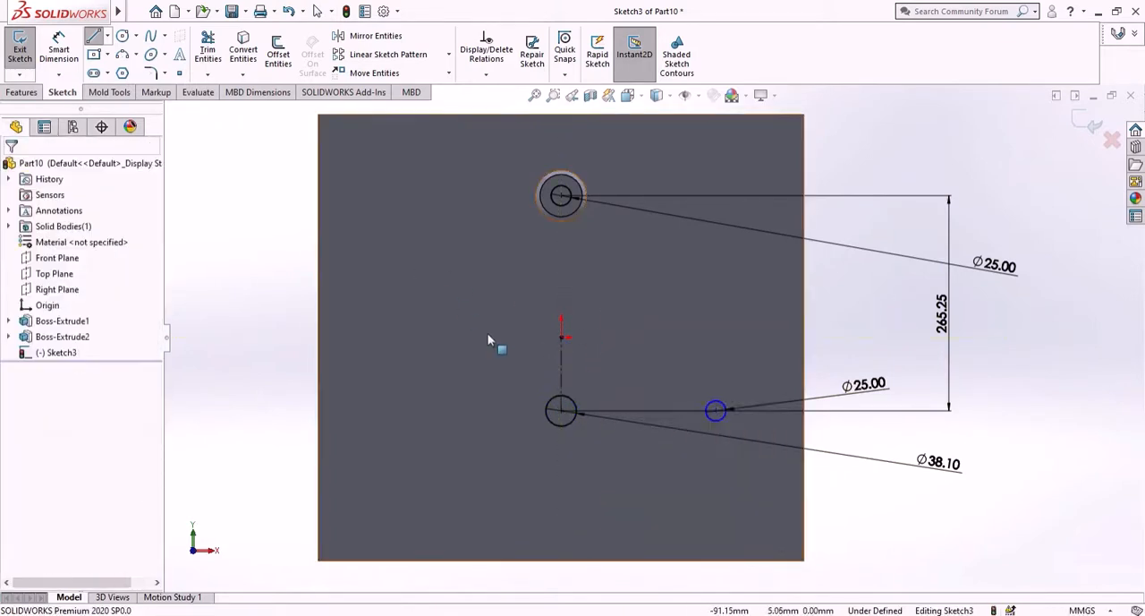
- Mirror the lower-right 25 mm circle about the vertical centerline
{"action": "left_click", "coordinate": [383, 36]}
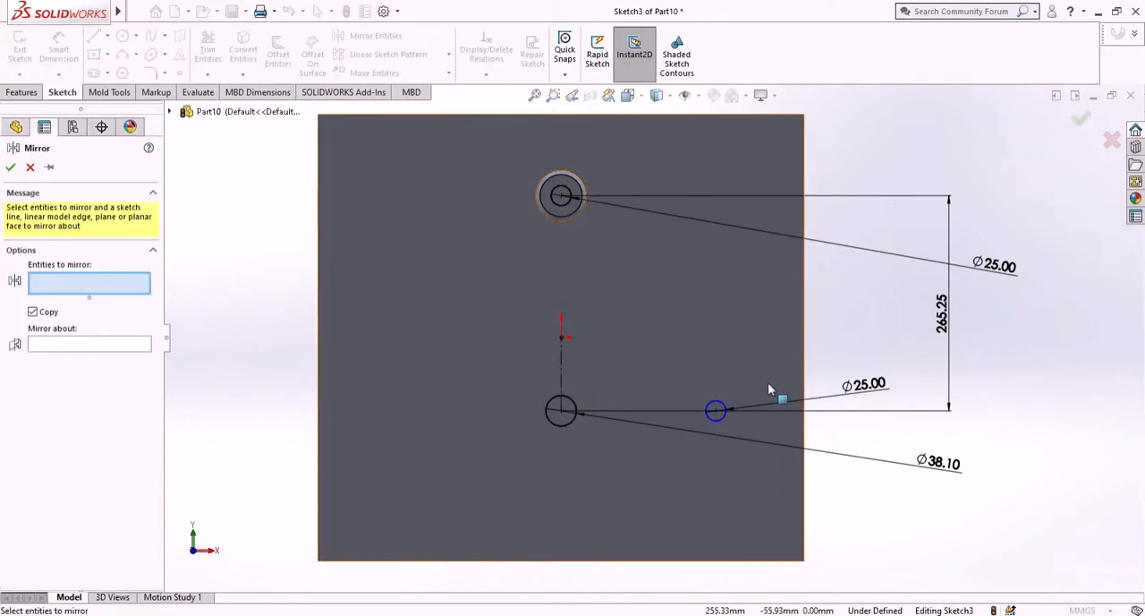
{"action": "left_click", "coordinate": [719, 417]}
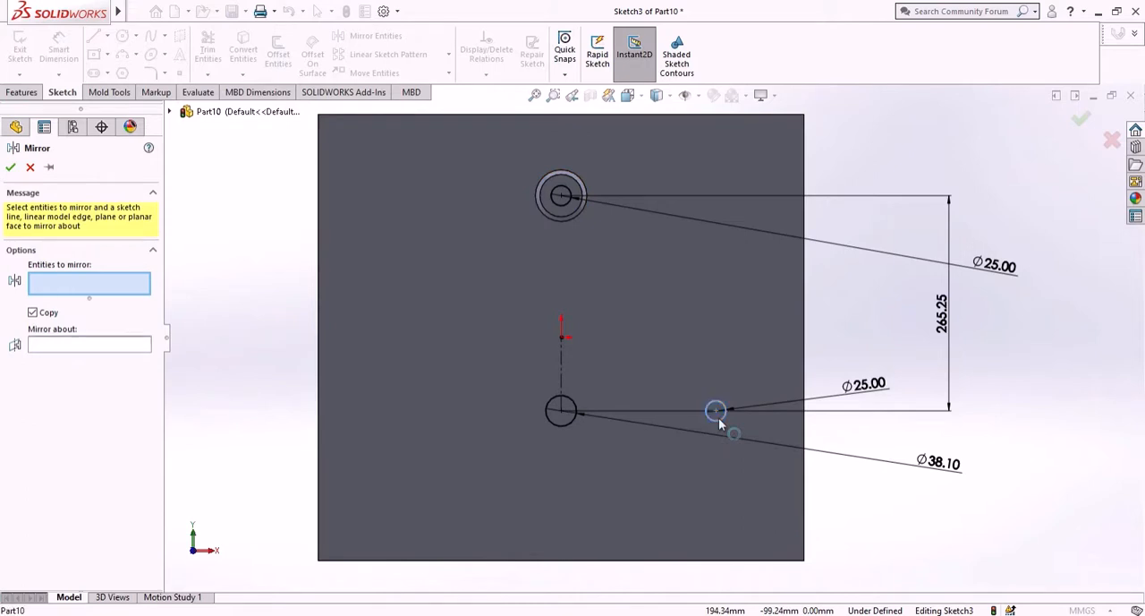
{"action": "left_click", "coordinate": [101, 348]}
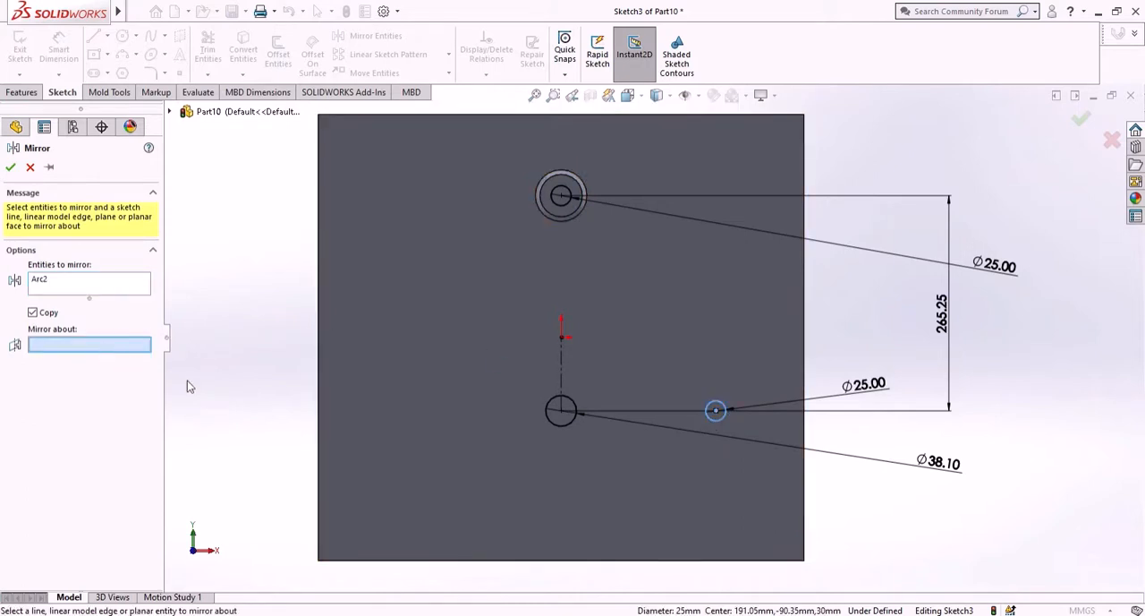
{"action": "left_click", "coordinate": [561, 362]}
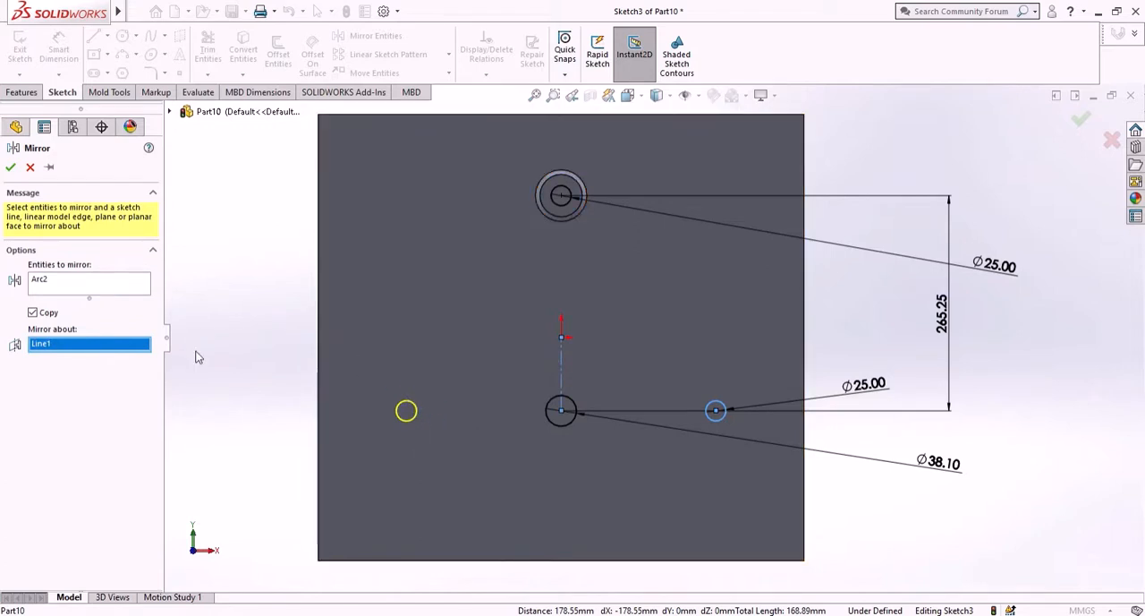
{"action": "left_click", "coordinate": [10, 169]}
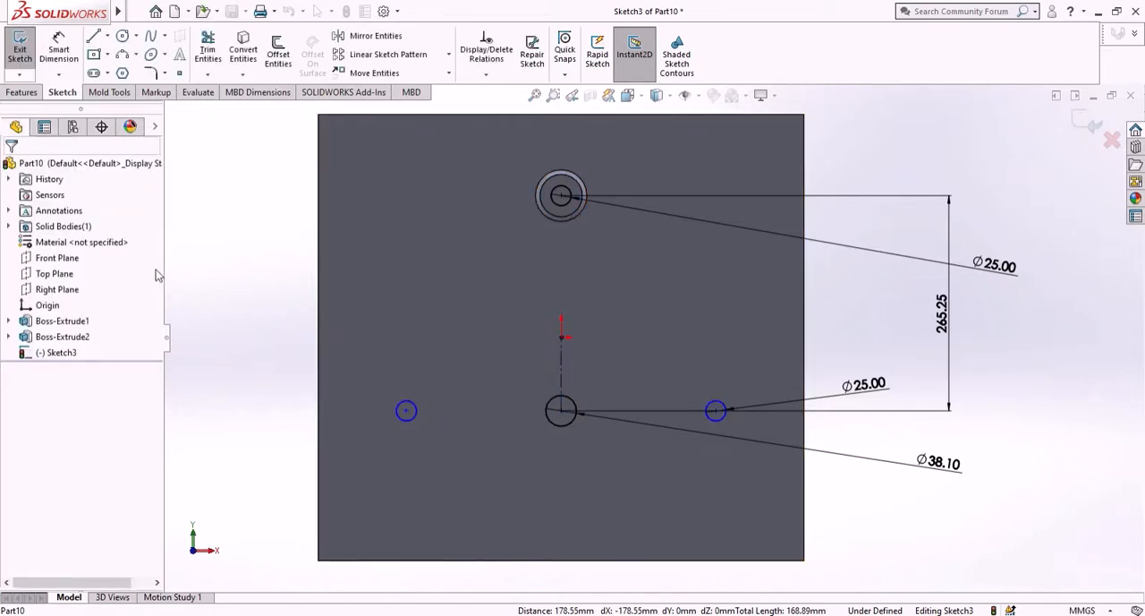
- Cut-extrude the sketch circles with Through All - Both
{"action": "left_click", "coordinate": [24, 94]}
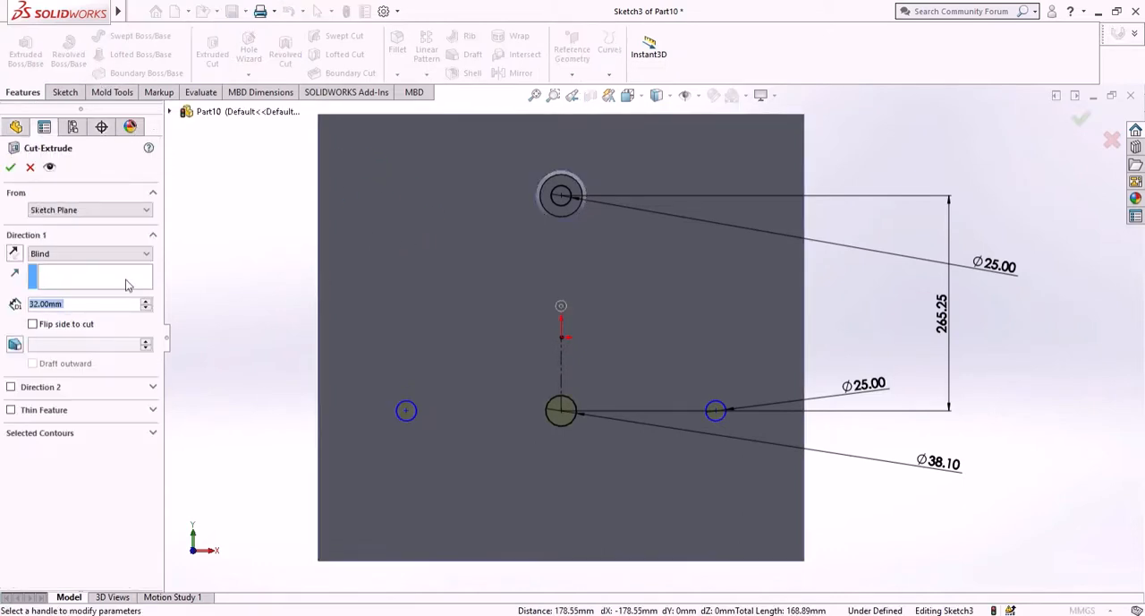
{"action": "left_click", "coordinate": [103, 255]}
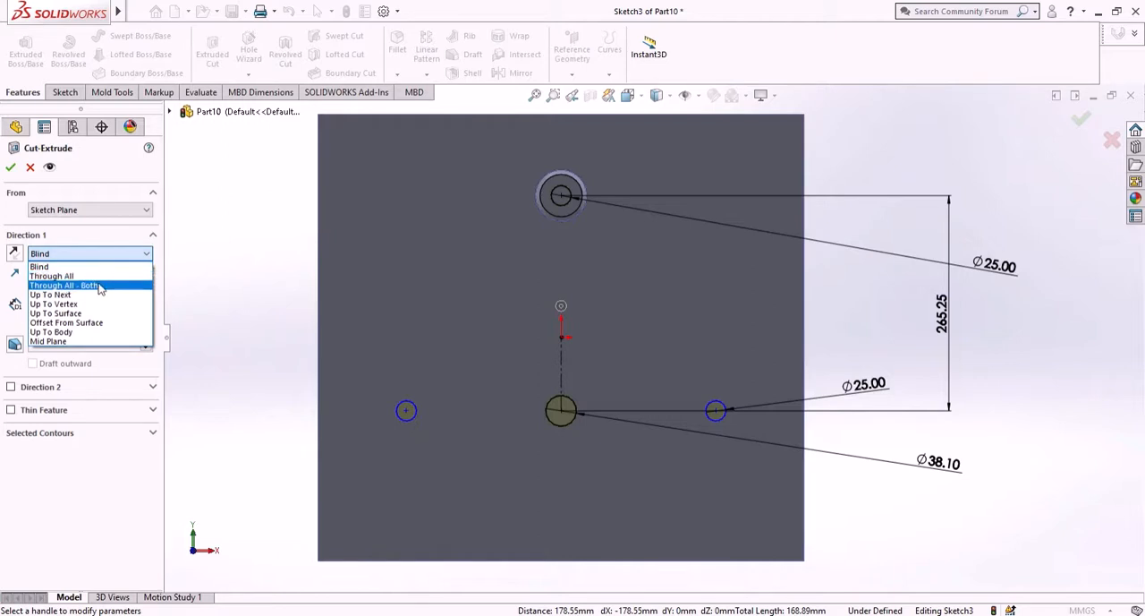
{"action": "left_click", "coordinate": [100, 283]}
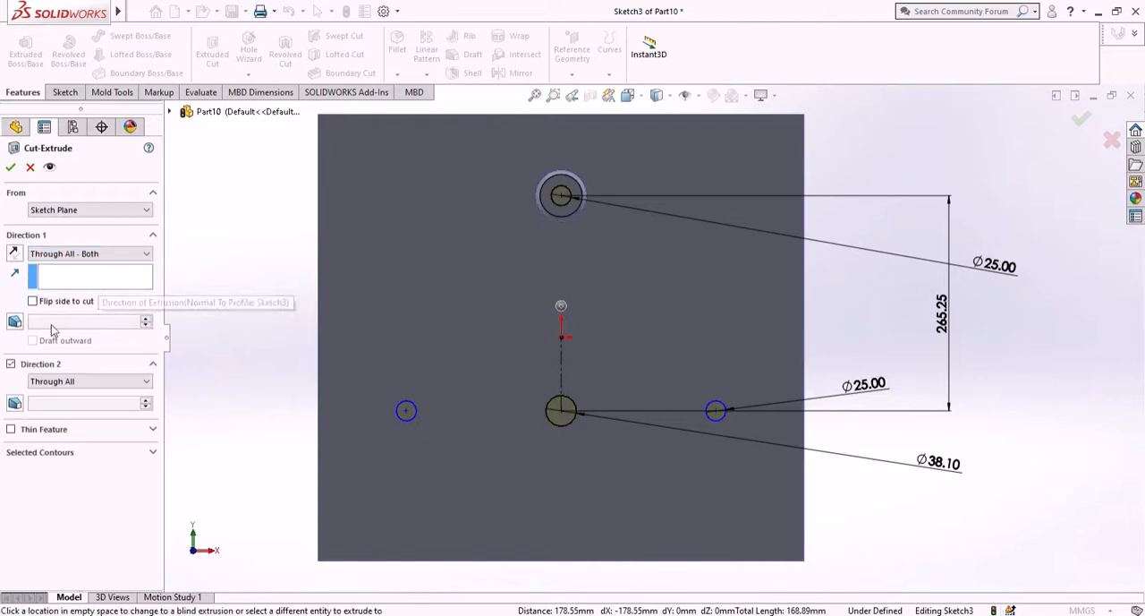
{"action": "middle_click_drag", "start_coordinate": [493, 302], "coordinate": [403, 320]}
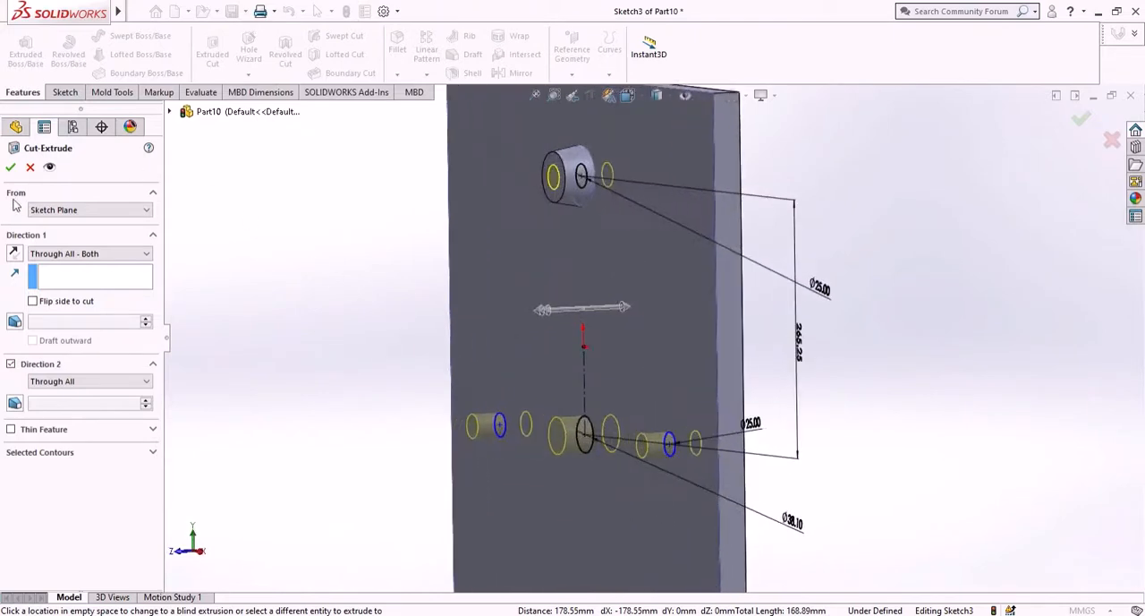
{"action": "left_click", "coordinate": [11, 169]}
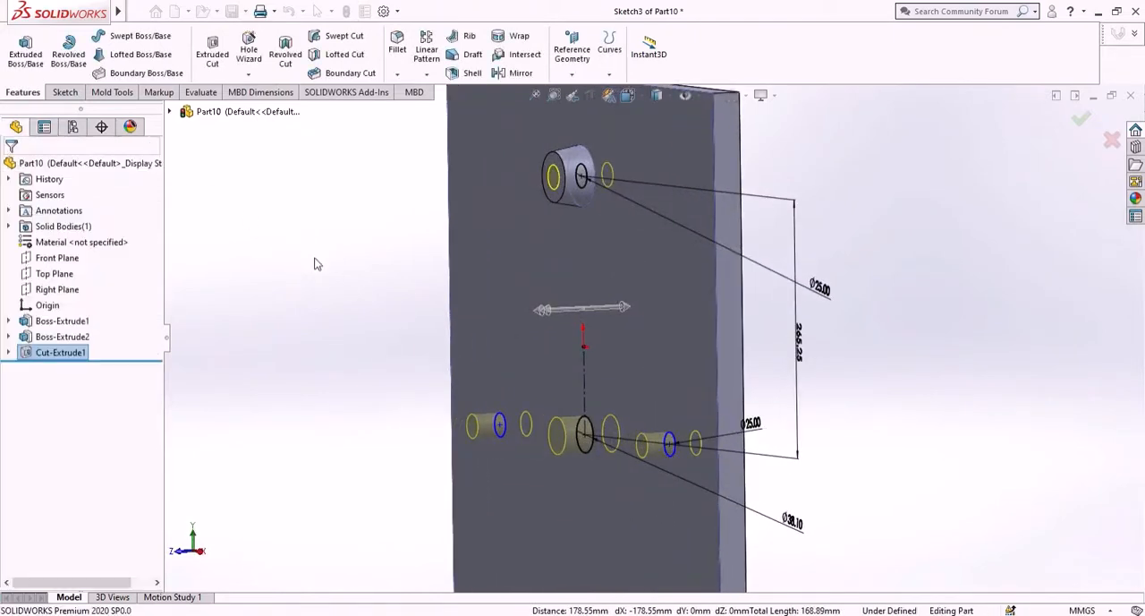
- Save the part as "part 1 base" in the scotch yotch folder under YOUTUBE
{"action": "middle_click_drag", "start_coordinate": [319, 312], "coordinate": [406, 287]}
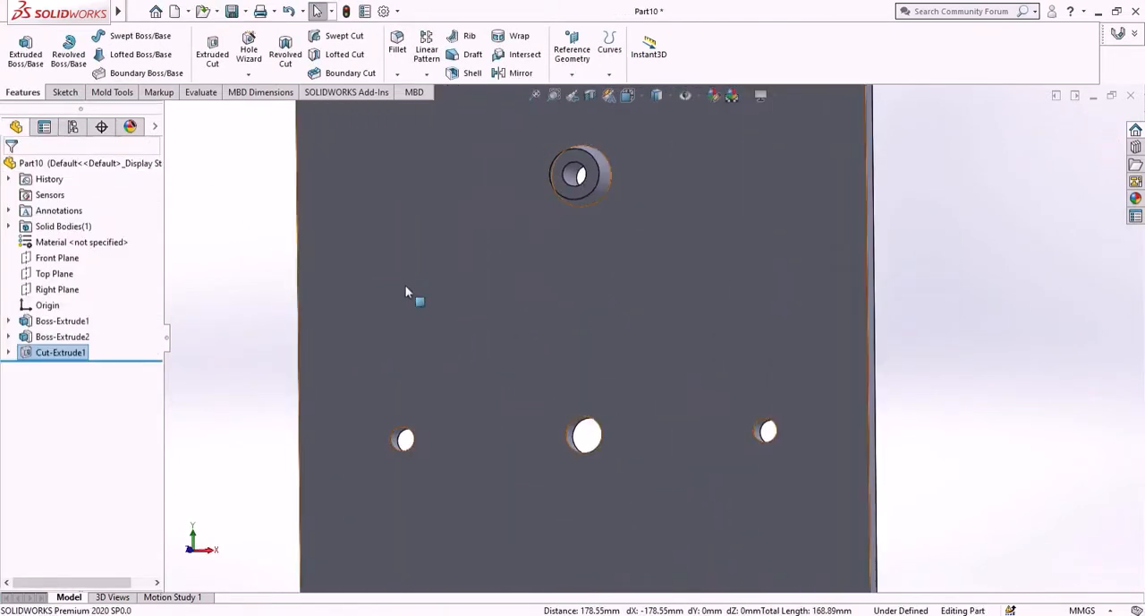
{"action": "scroll", "coordinate": [564, 380], "scroll_direction": "up", "scroll_amount": 2}
{"action": "scroll", "coordinate": [632, 300], "scroll_direction": "up", "scroll_amount": 1}
{"action": "scroll", "coordinate": [632, 301], "scroll_direction": "down", "scroll_amount": 2}
{"action": "scroll", "coordinate": [629, 302], "scroll_direction": "up", "scroll_amount": 2}
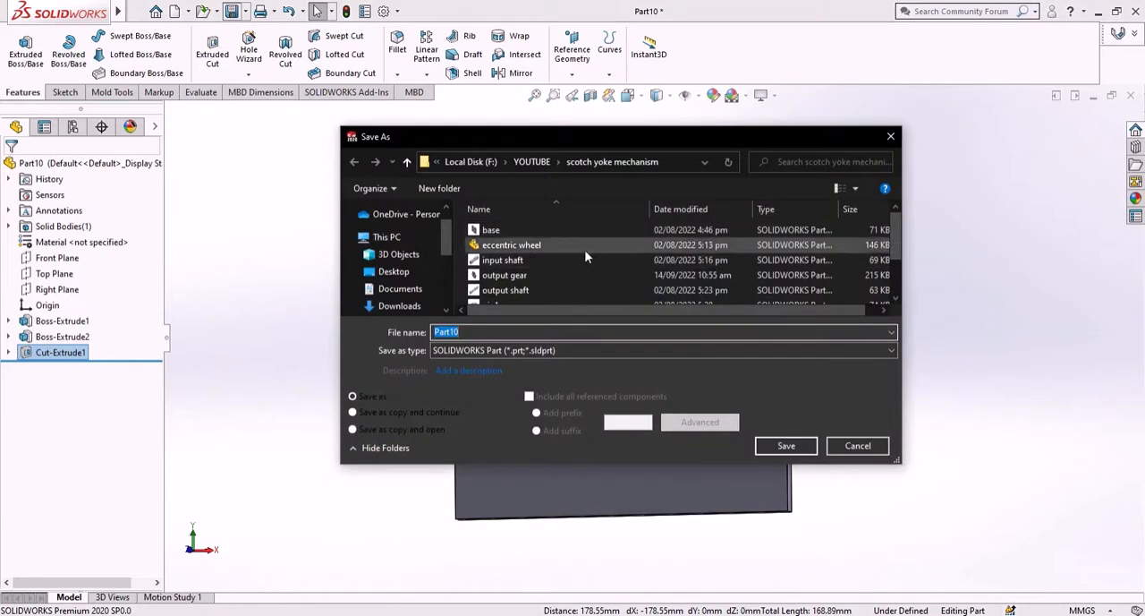
{"action": "left_click", "coordinate": [533, 162]}
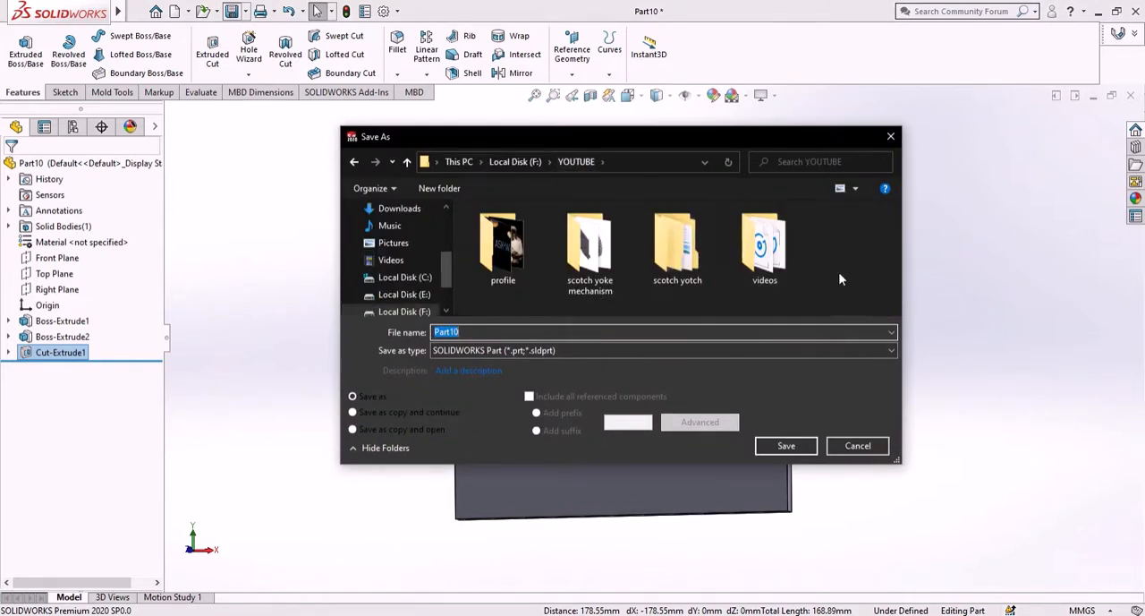
{"action": "double_click", "coordinate": [687, 255]}
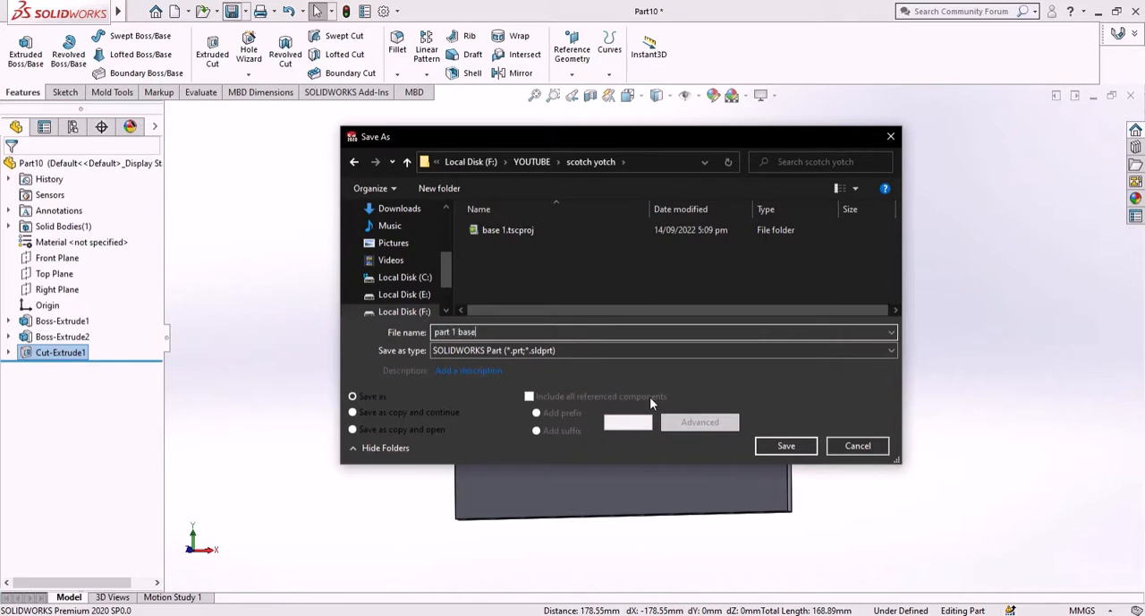
{"action": "key", "text": "Return"}
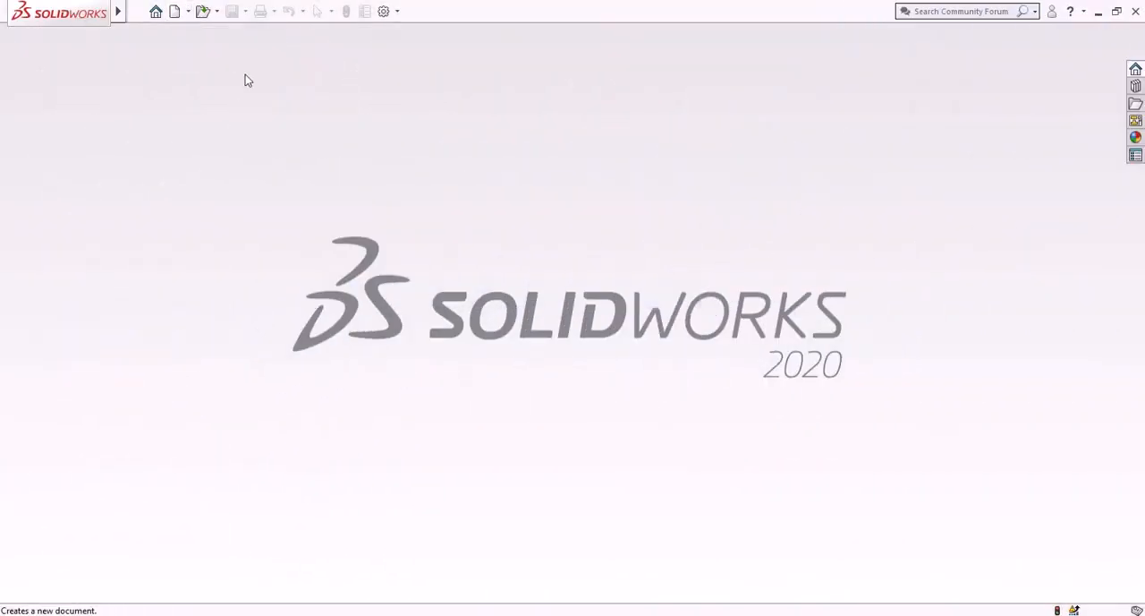
- Create a new part document
{"action": "left_click", "coordinate": [175, 12]}
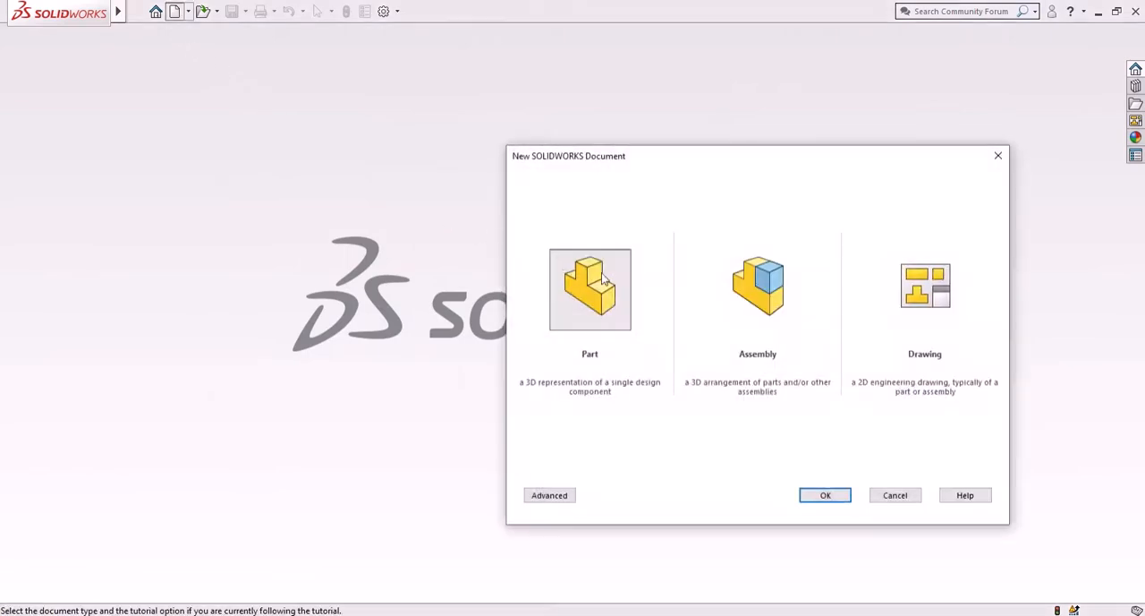
{"action": "left_click", "coordinate": [604, 279]}
{"action": "left_click", "coordinate": [821, 497]}
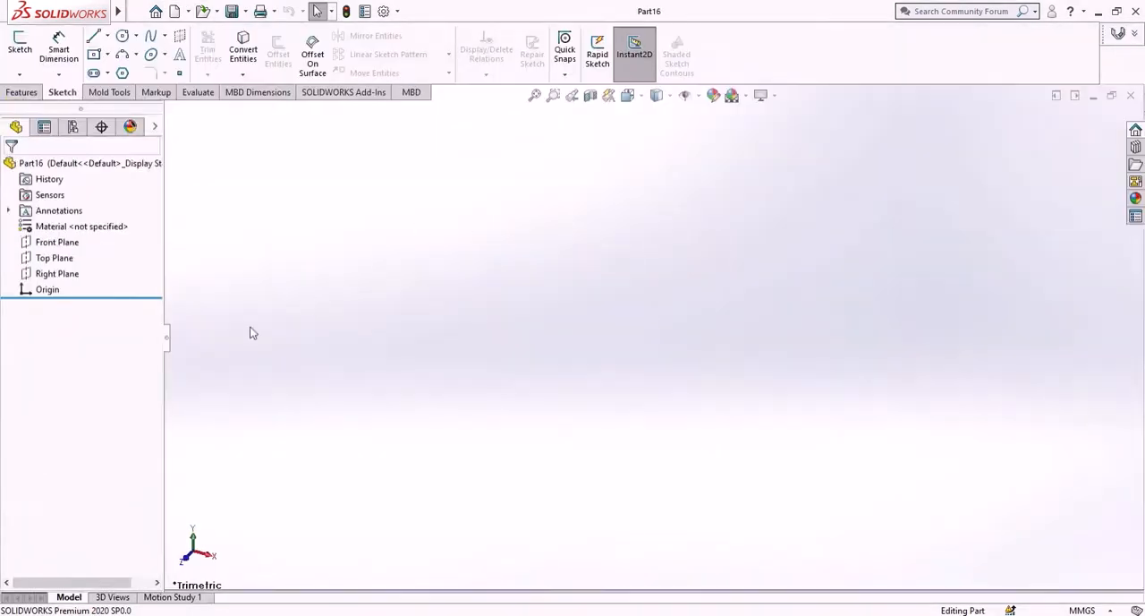
- Sketch a circle on the Front Plane centered at the origin, about 194 mm in diameter
{"action": "left_click", "coordinate": [63, 243]}
{"action": "left_click", "coordinate": [86, 225]}
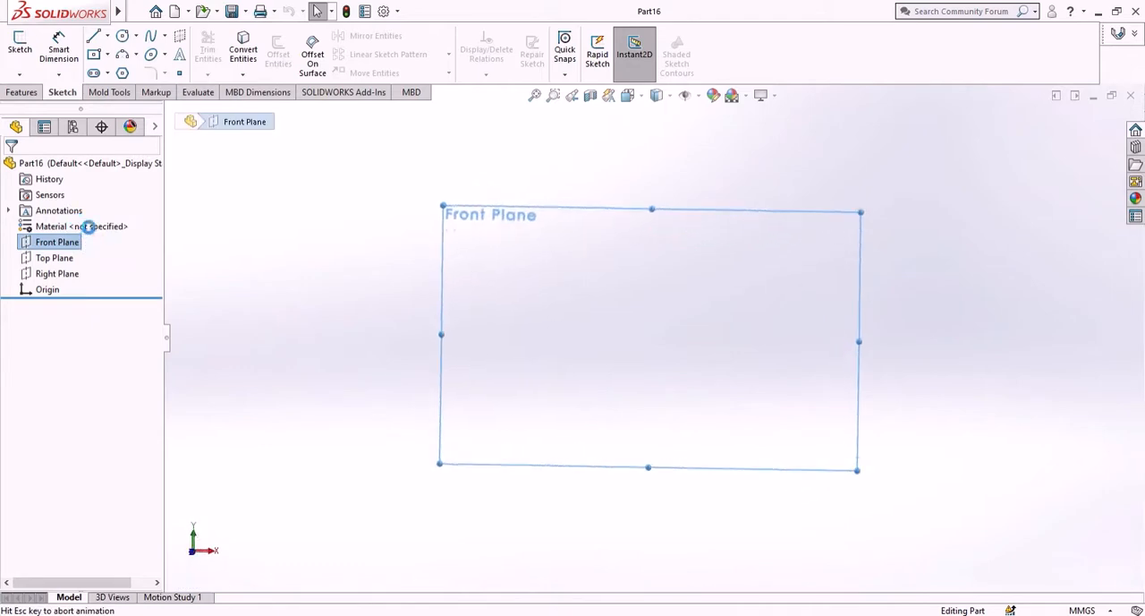
{"action": "left_click", "coordinate": [121, 36]}
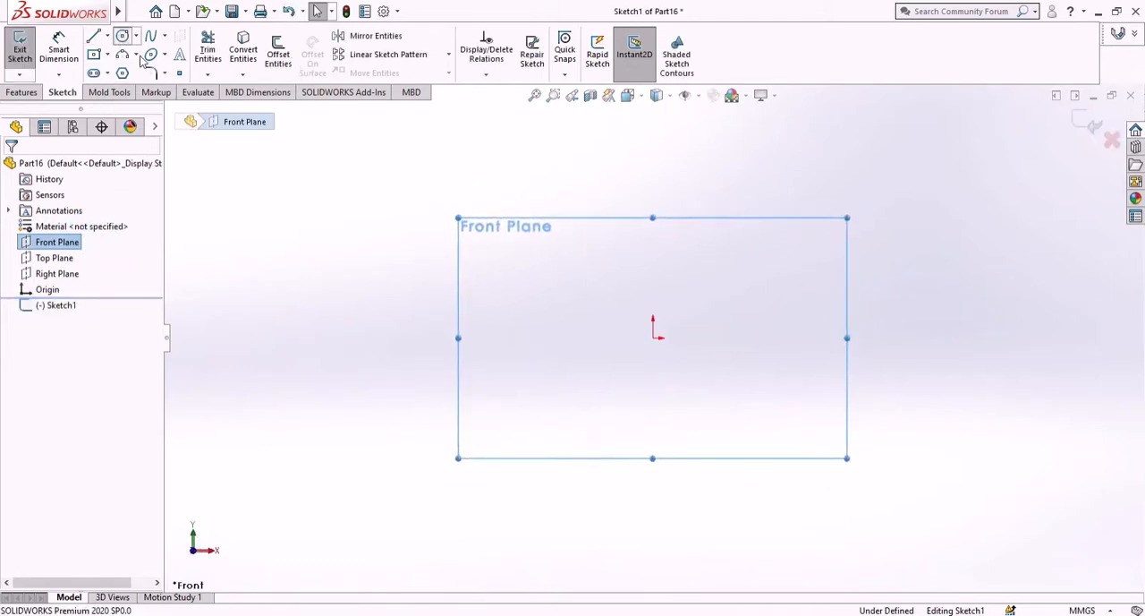
{"action": "left_click", "coordinate": [653, 338]}
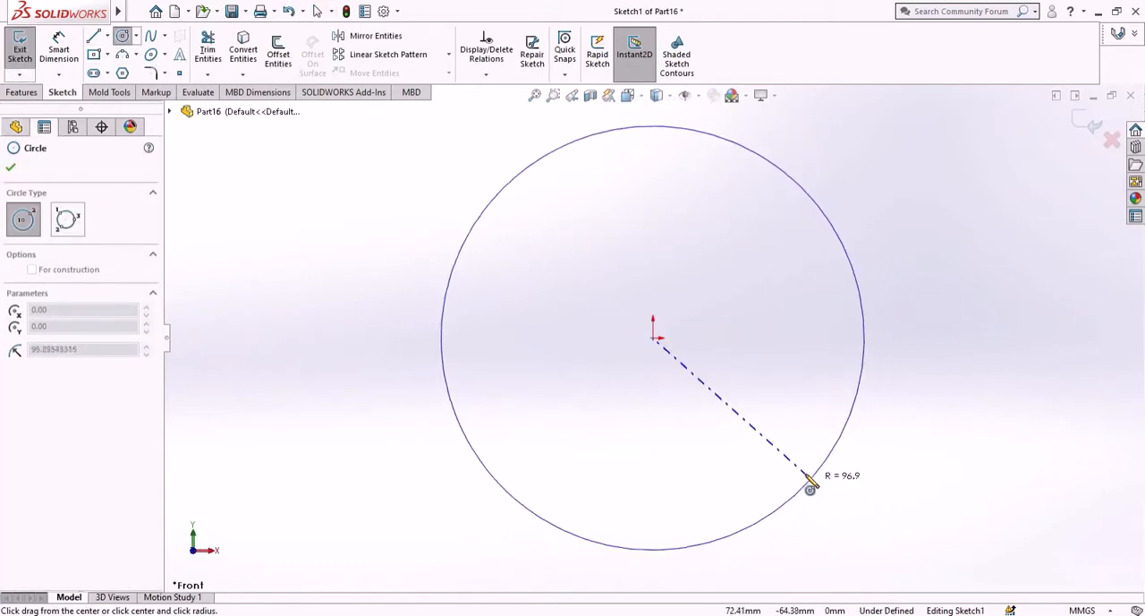
{"action": "left_click", "coordinate": [801, 479]}
{"action": "left_click", "coordinate": [10, 170]}
- Dimension the circle's diameter to 300 mm
{"action": "left_click", "coordinate": [59, 49]}
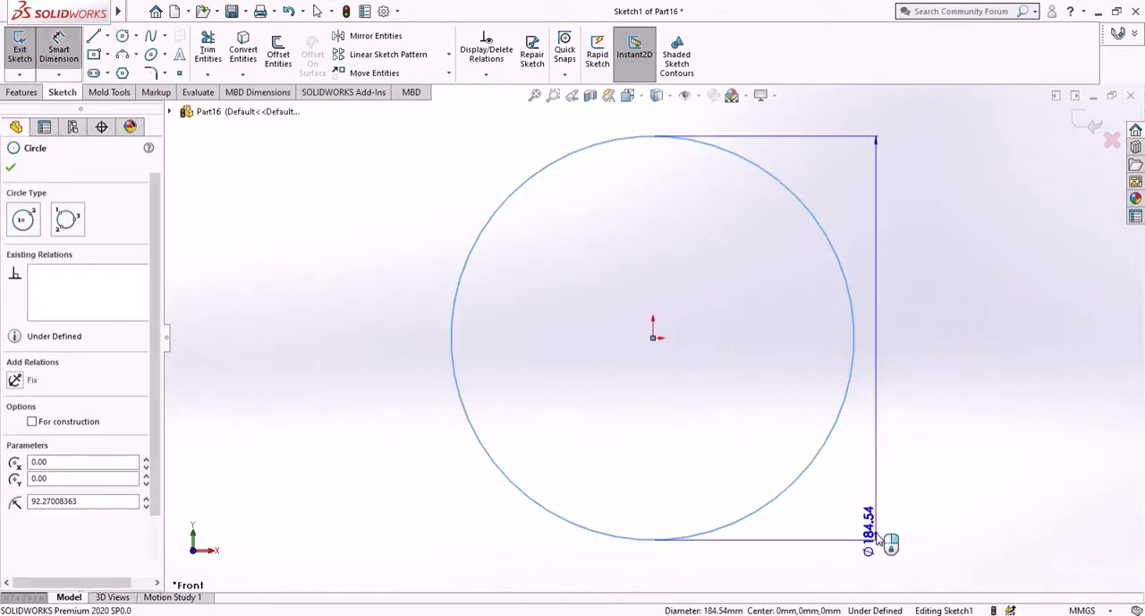
{"action": "left_click", "coordinate": [880, 541]}
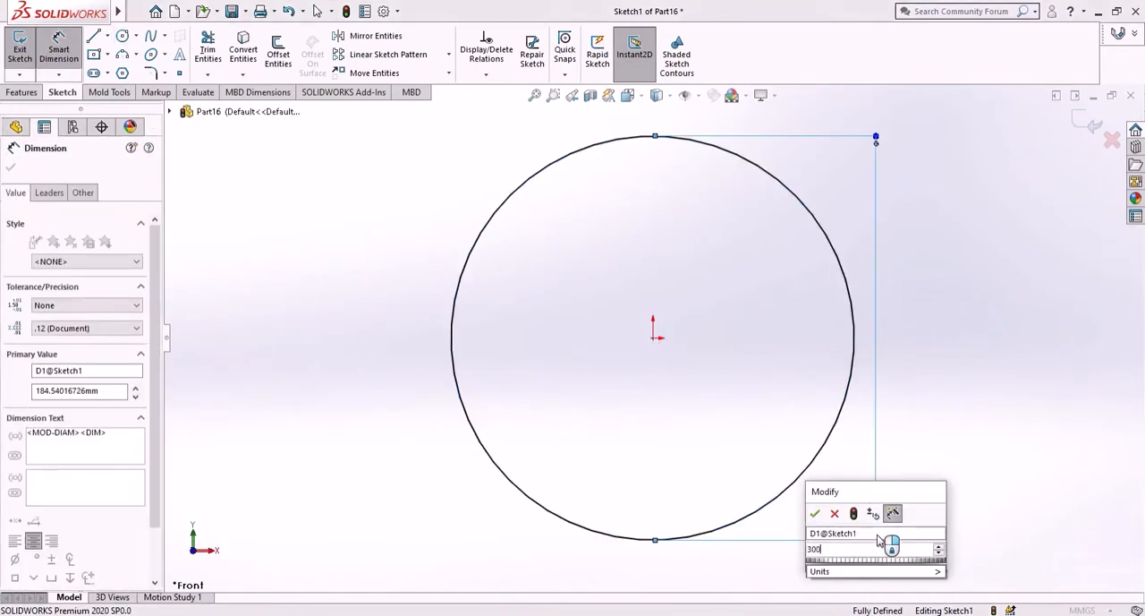
{"action": "key", "text": "Return"}
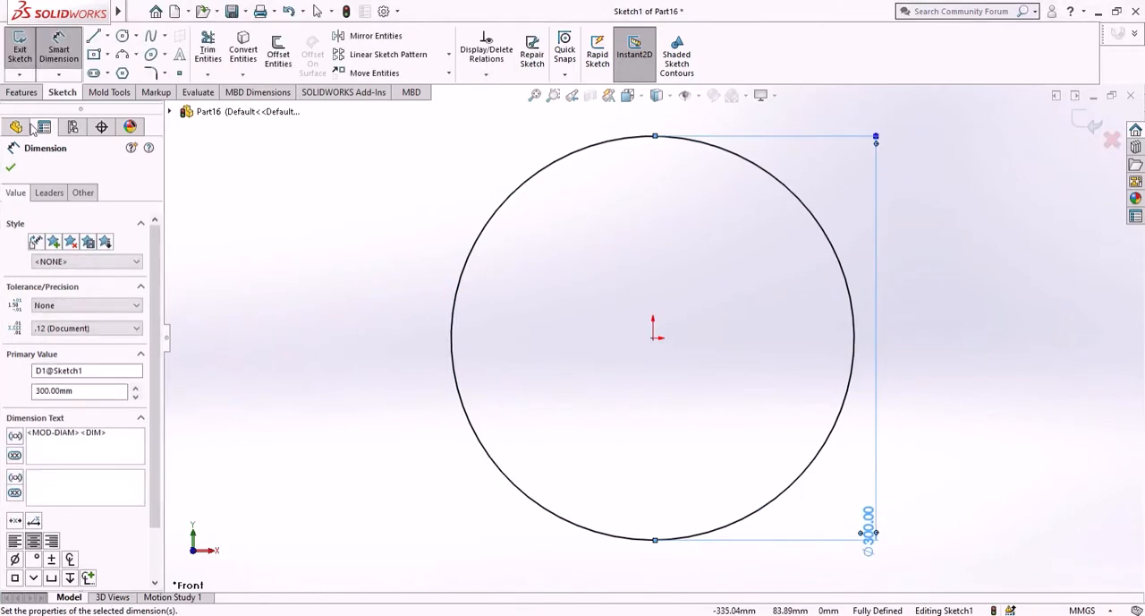
- Extrude the circle 20 mm as a boss
{"action": "left_click", "coordinate": [10, 167]}
{"action": "left_click", "coordinate": [21, 92]}
{"action": "left_click", "coordinate": [8, 43]}
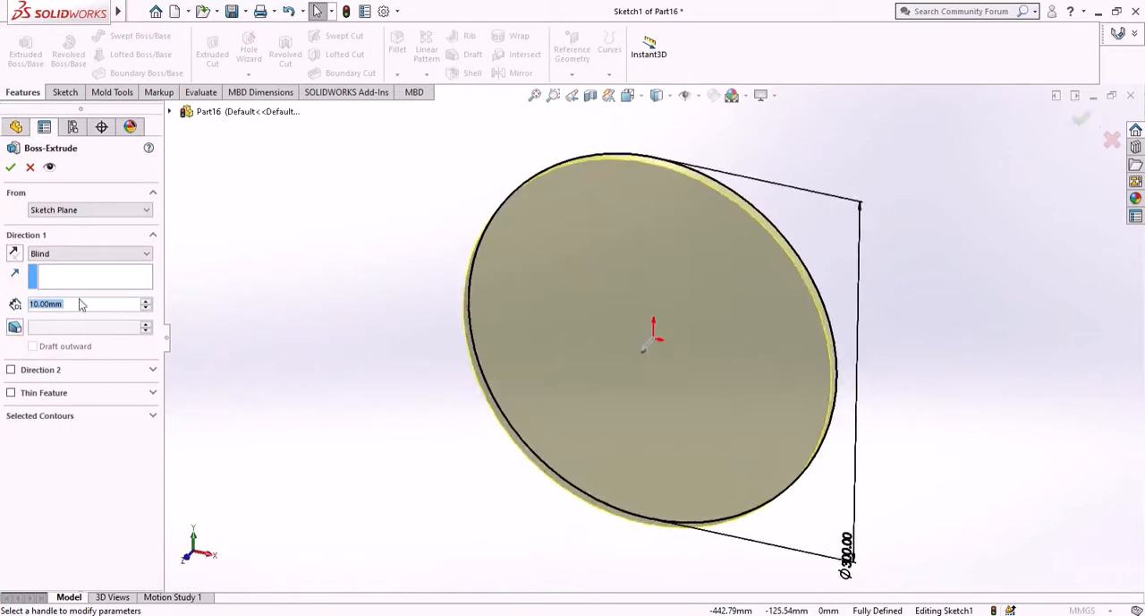
{"action": "type", "text": "20"}
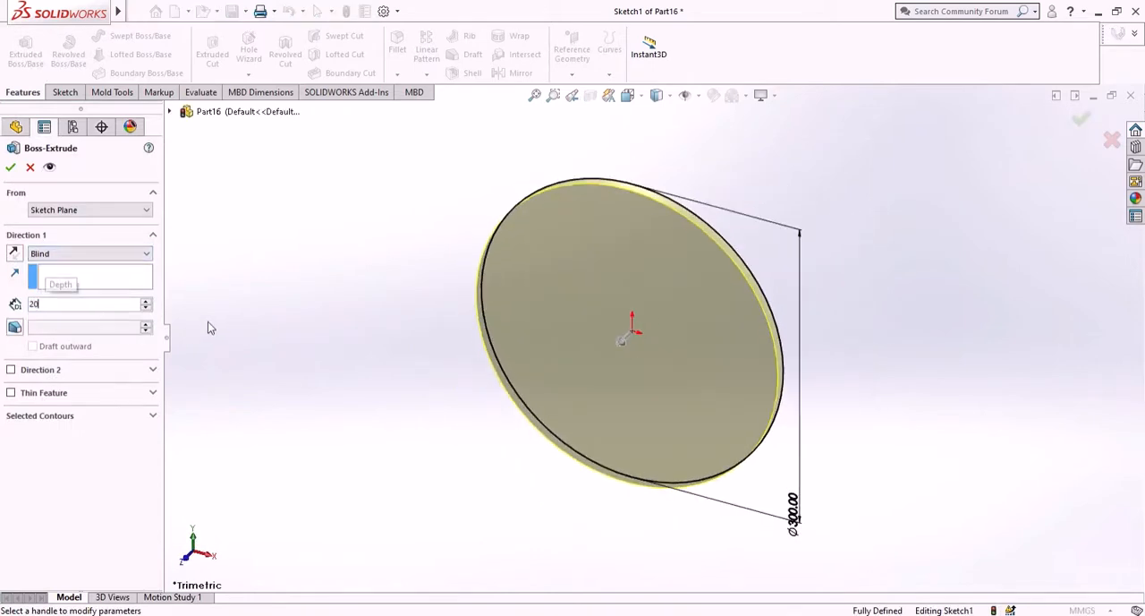
{"action": "key", "text": "Return"}
{"action": "left_click", "coordinate": [9, 168]}
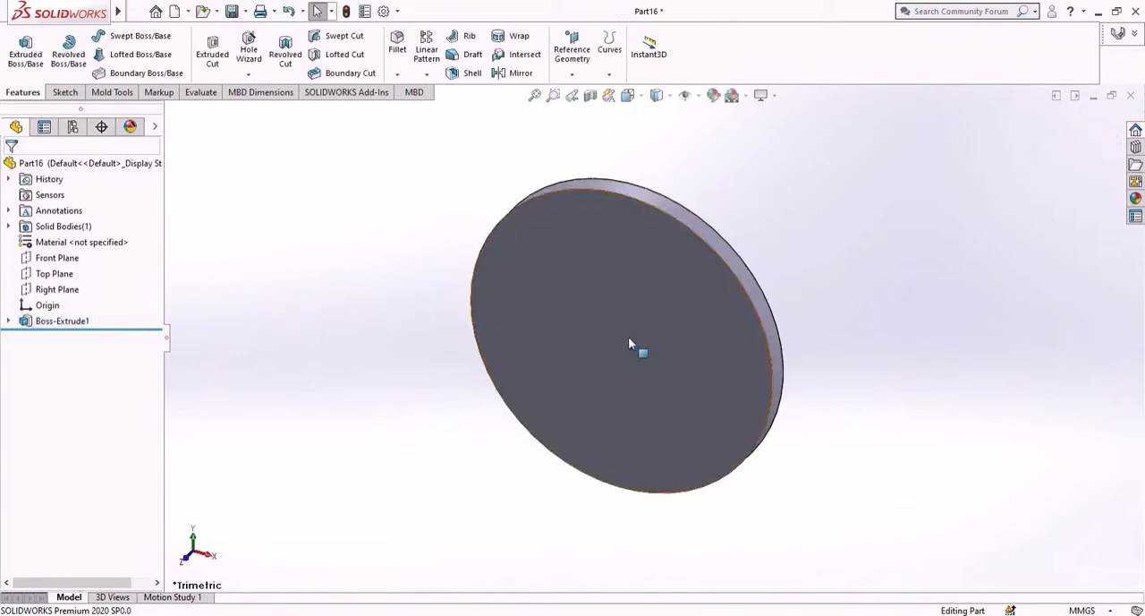
- Open a new sketch on the disc's front face and orient the view normal to it
{"action": "left_click", "coordinate": [686, 347]}
{"action": "left_click", "coordinate": [704, 289]}
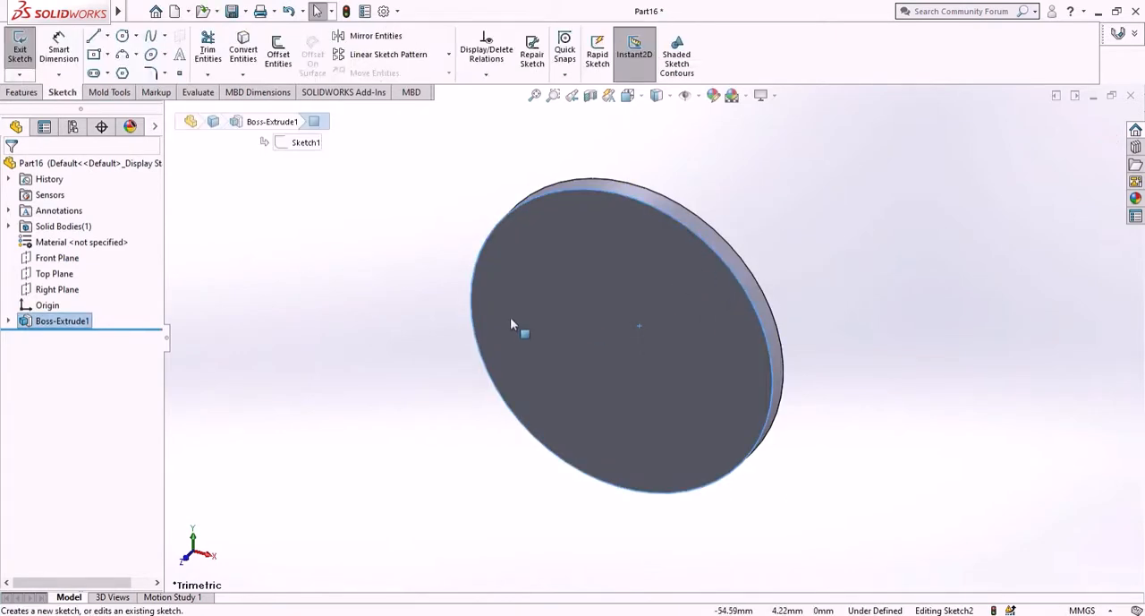
{"action": "right_click", "coordinate": [59, 337]}
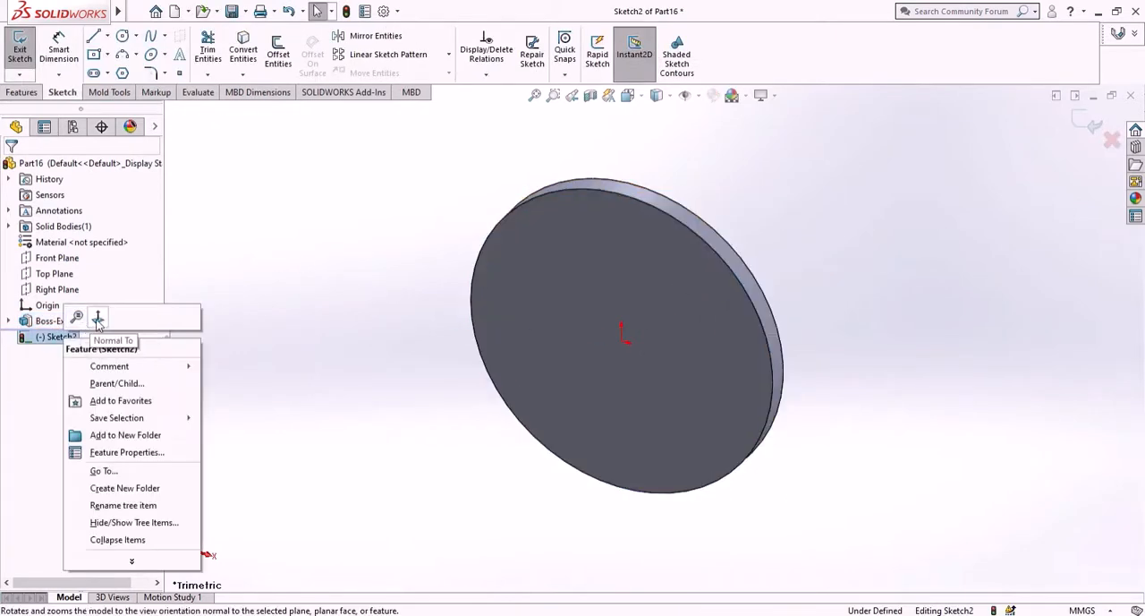
{"action": "left_click", "coordinate": [97, 316]}
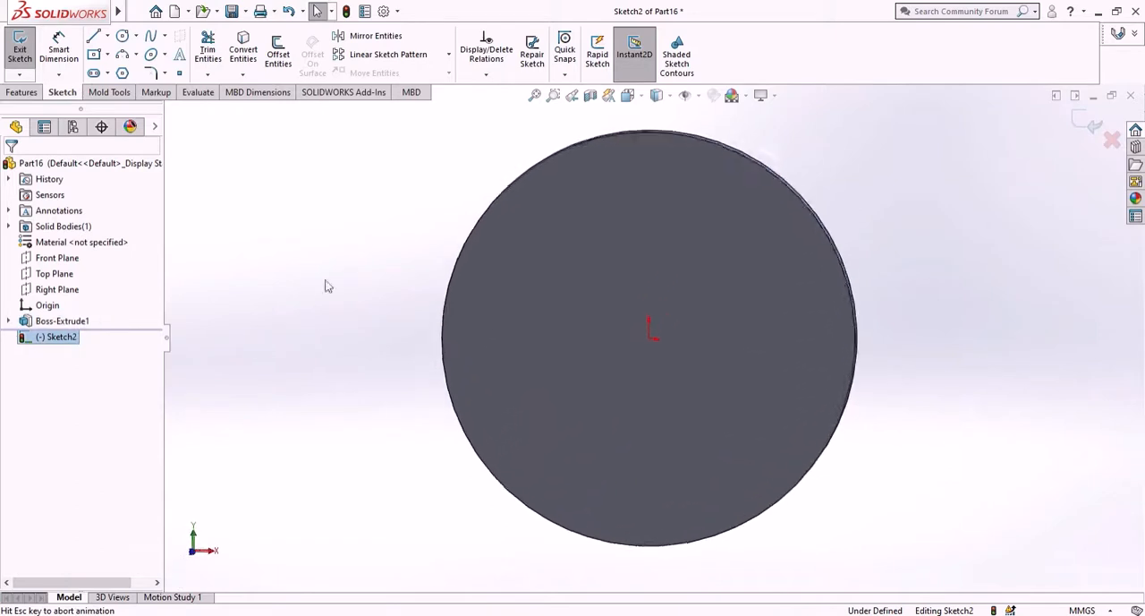
- Sketch two concentric circles at the origin, about 250 mm and 162 mm in diameter
{"action": "left_click", "coordinate": [123, 36]}
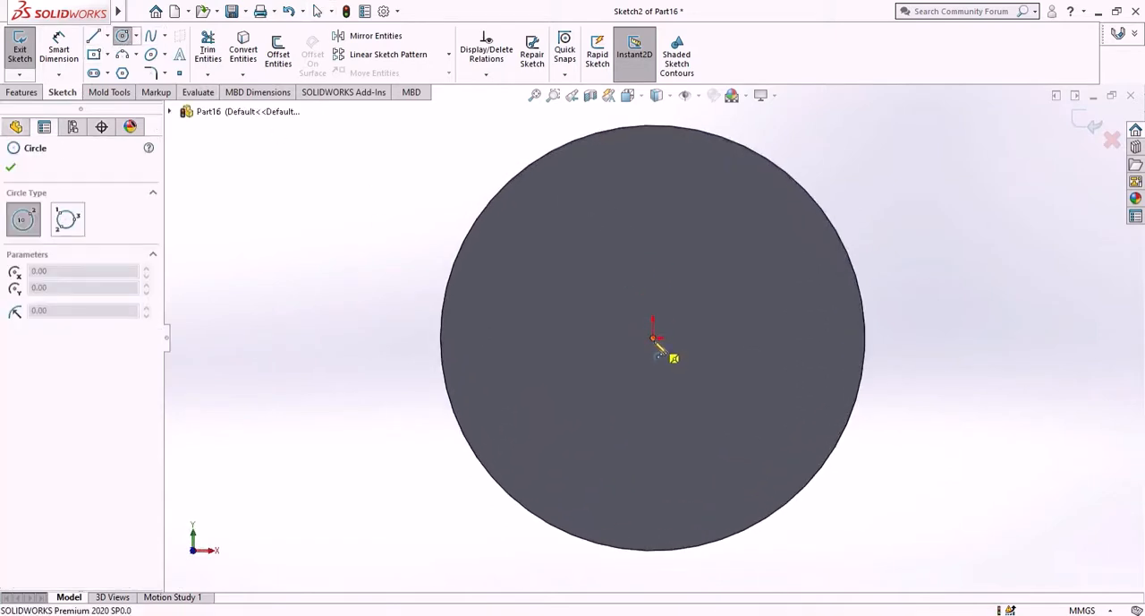
{"action": "left_click", "coordinate": [653, 337]}
{"action": "left_click", "coordinate": [792, 448]}
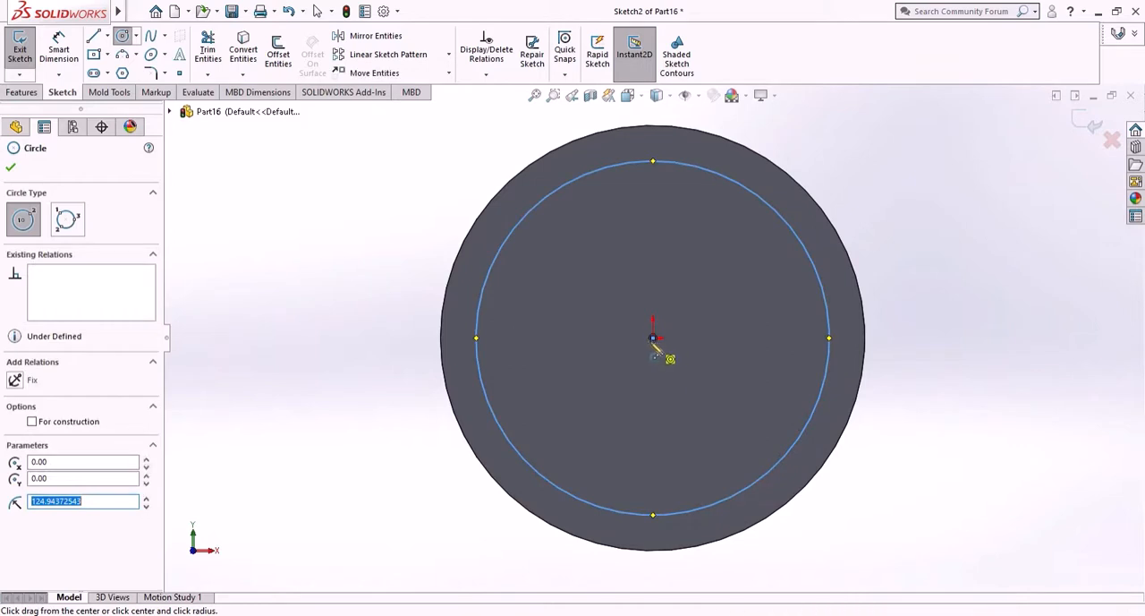
{"action": "left_click", "coordinate": [653, 338]}
{"action": "left_click", "coordinate": [728, 436]}
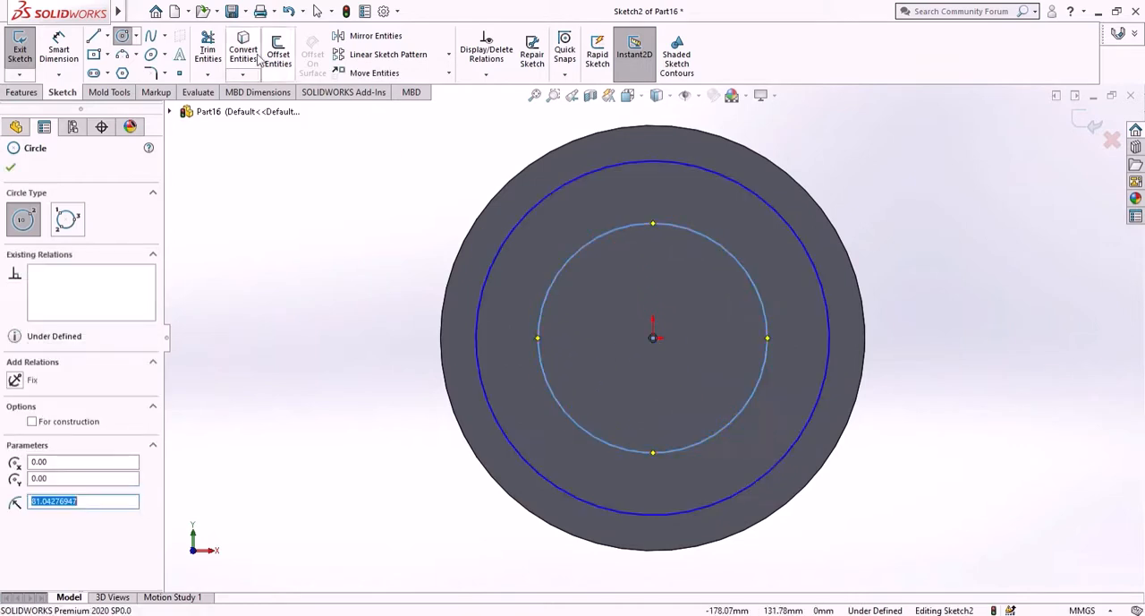
- Dimension the larger sketched circle's diameter as 137.22*2, i.e. 274.44 mm
{"action": "left_click", "coordinate": [59, 50]}
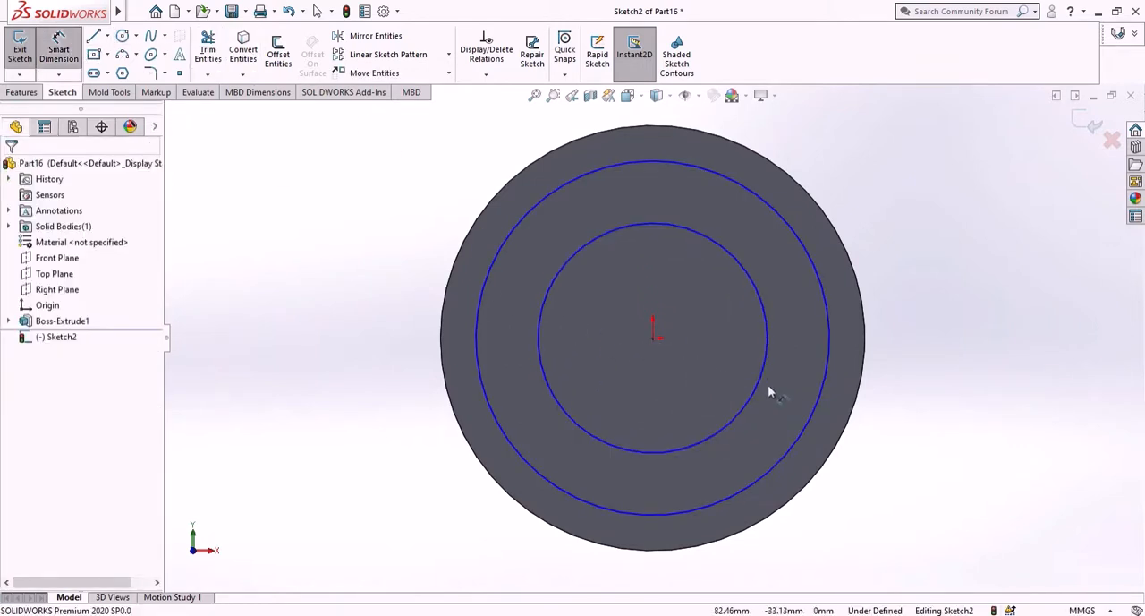
{"action": "left_click", "coordinate": [813, 416]}
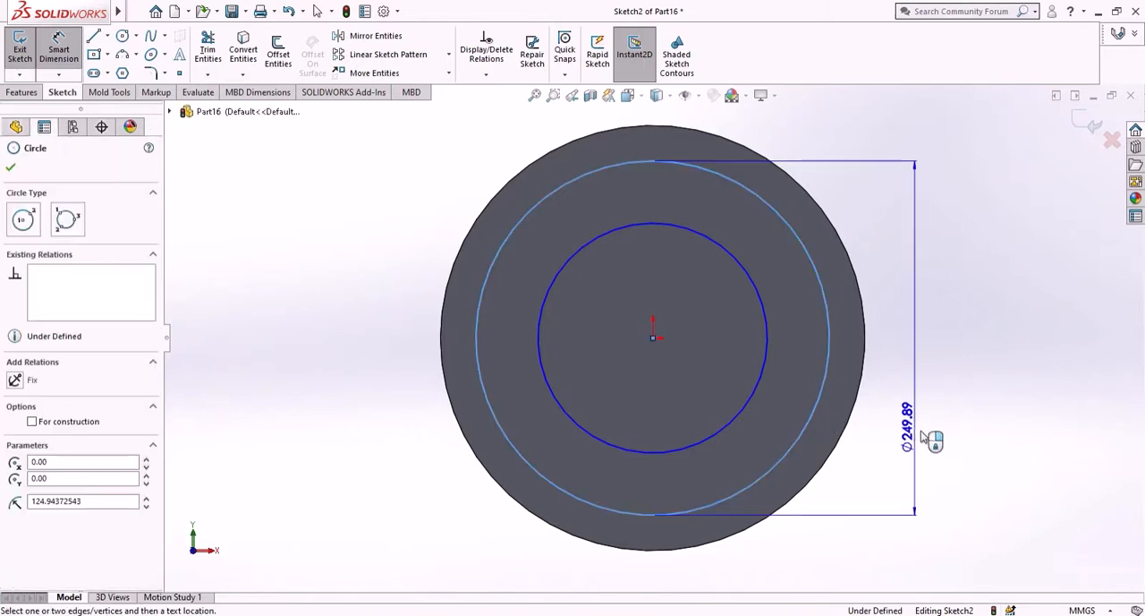
{"action": "left_click", "coordinate": [932, 445]}
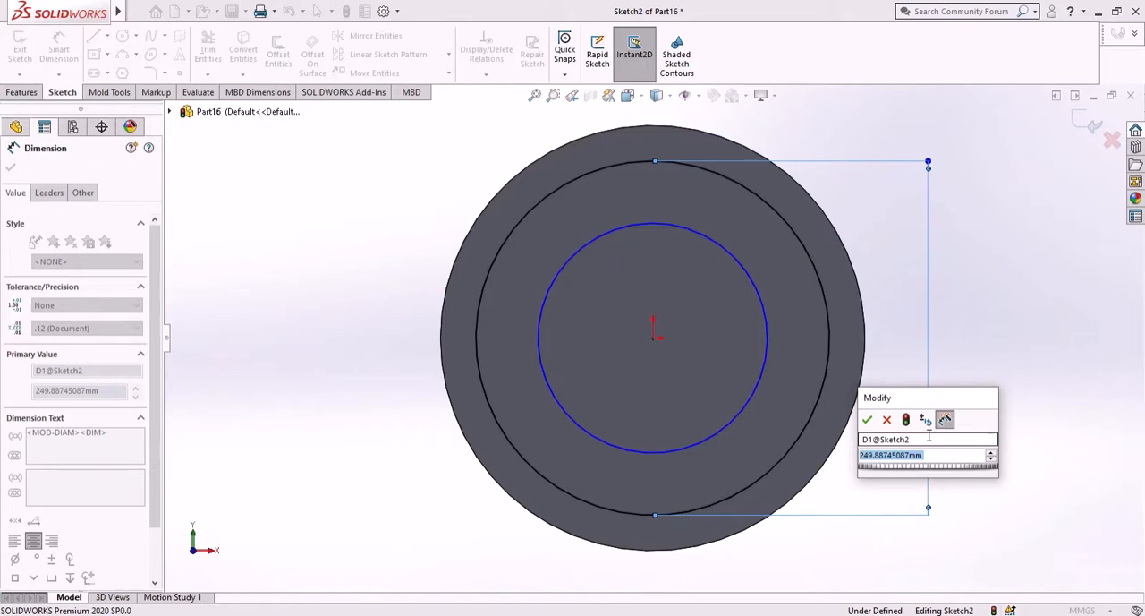
{"action": "type", "text": "13"}
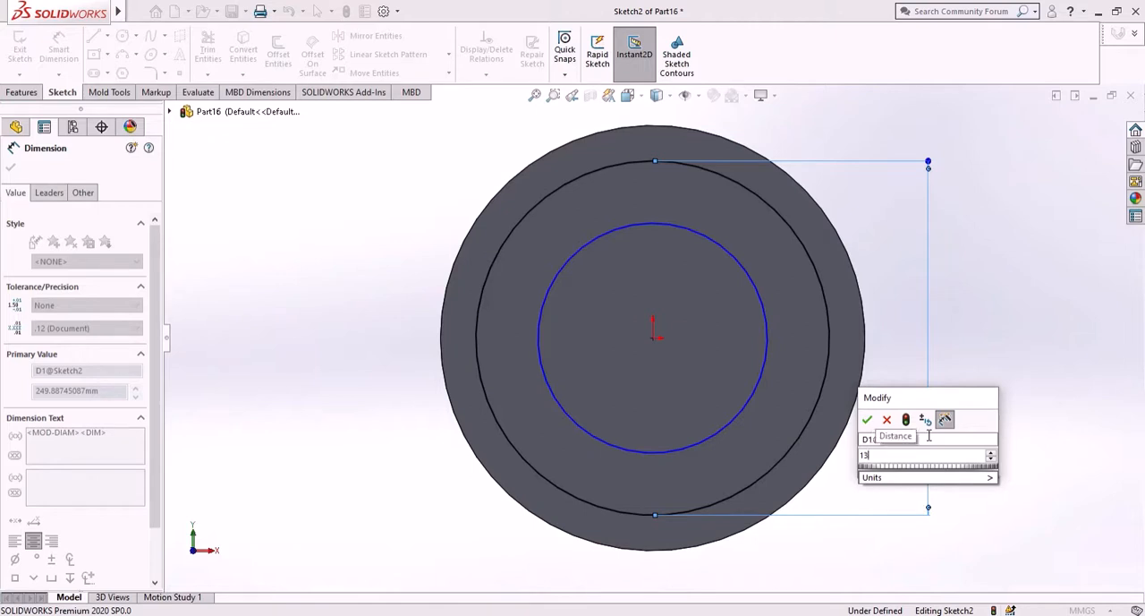
{"action": "type", "text": "7.22"}
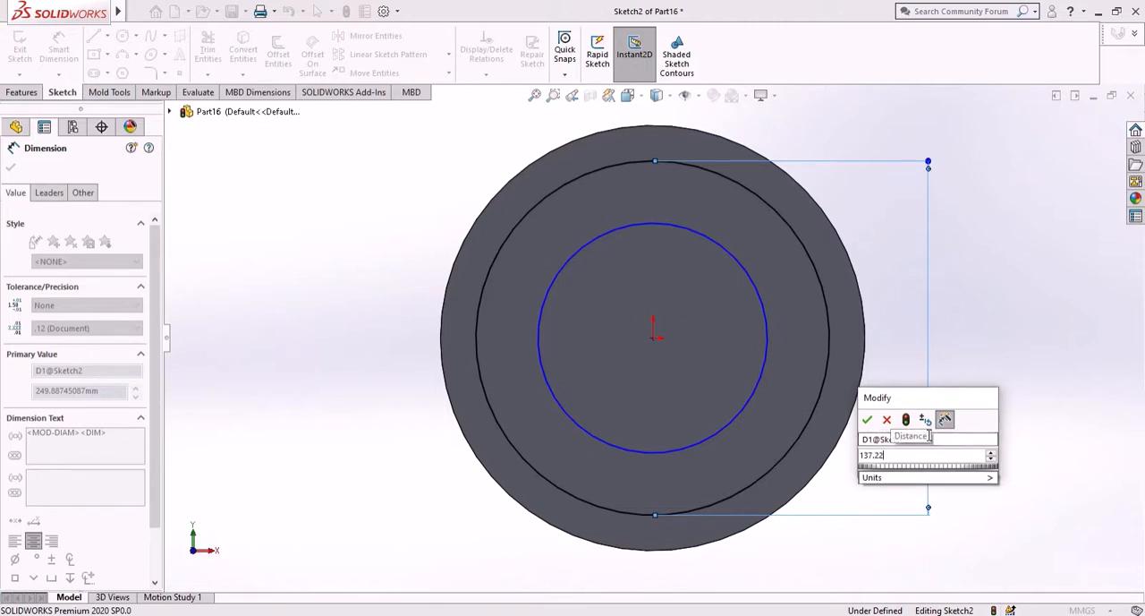
{"action": "type", "text": "*2"}
{"action": "key", "text": "Return"}
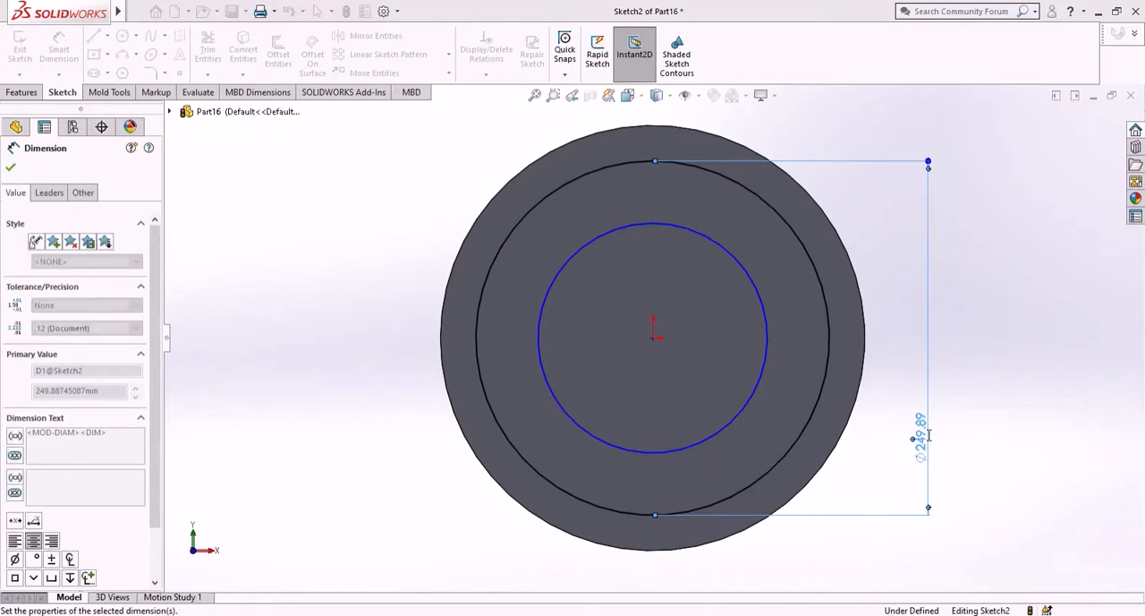
- Dimension the smaller circle's diameter to 120 mm
{"action": "left_click", "coordinate": [765, 390]}
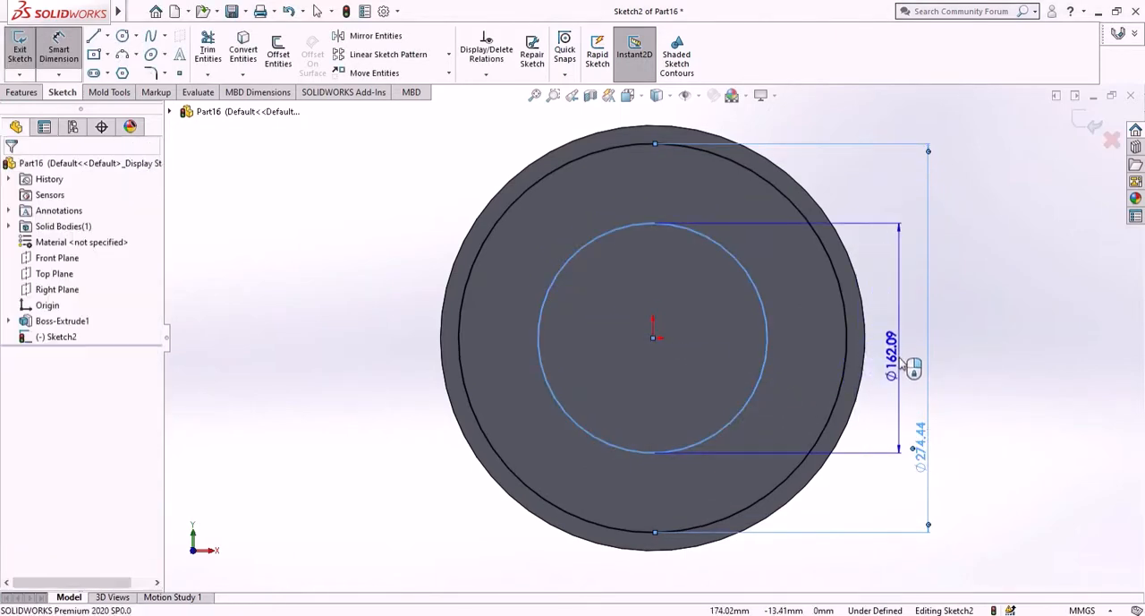
{"action": "left_click", "coordinate": [912, 367]}
{"action": "type", "text": "120"}
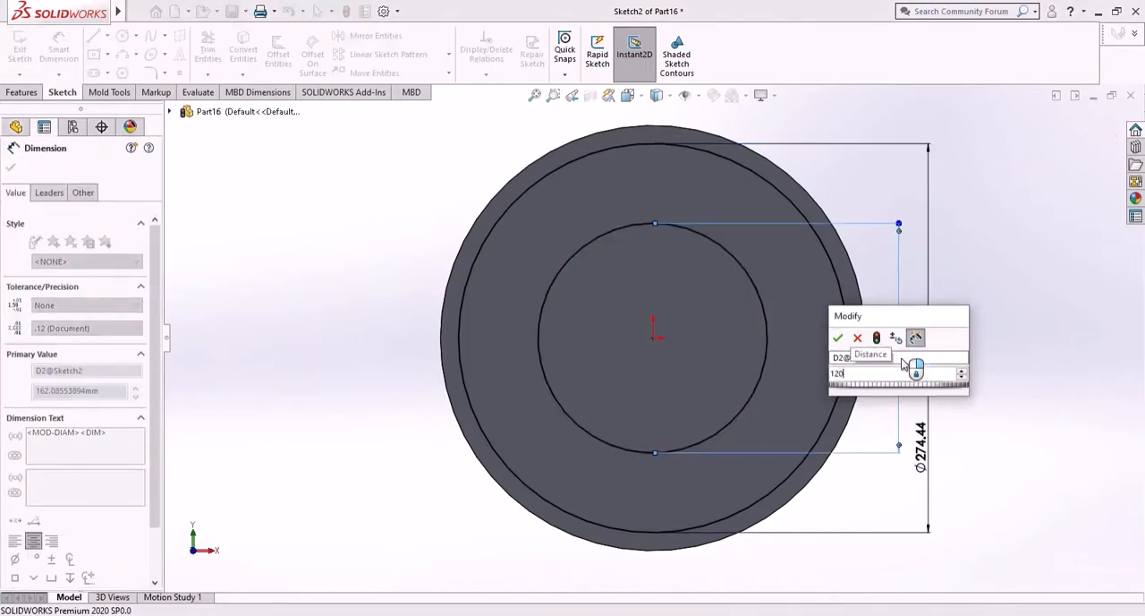
{"action": "key", "text": "Escape"}
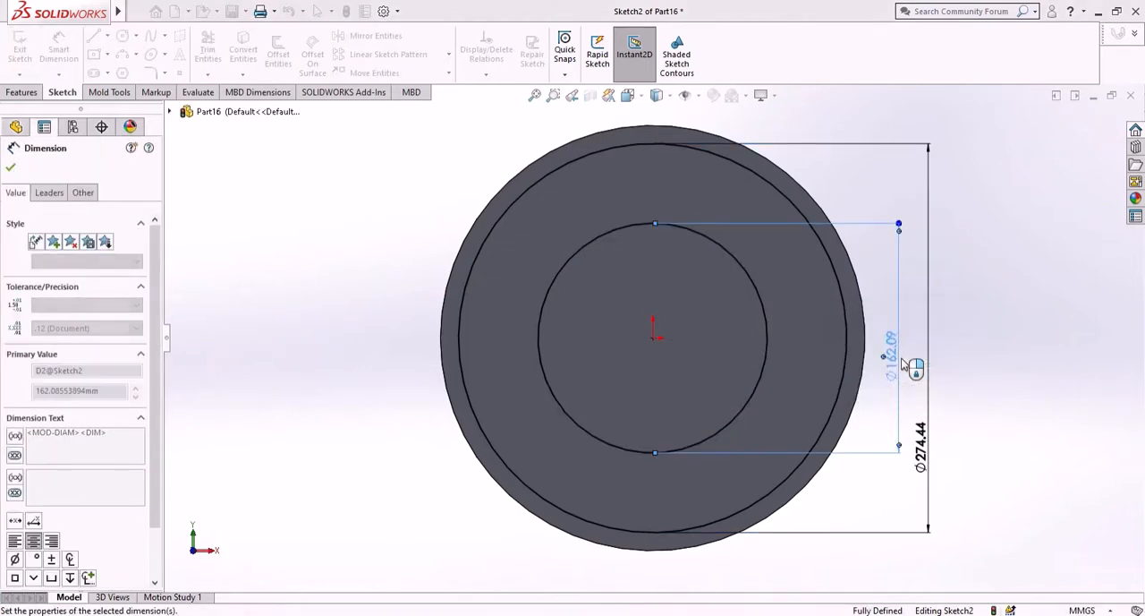
{"action": "left_click", "coordinate": [11, 170]}
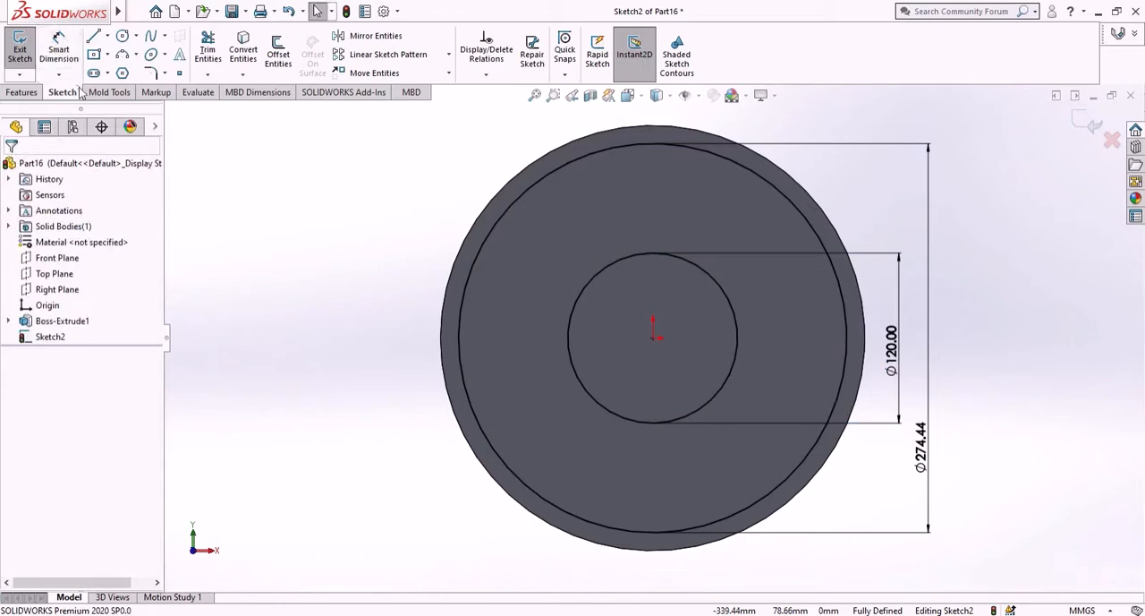
- Draw a horizontal centerline from the origin to the disc's outer edge
{"action": "left_click", "coordinate": [106, 36]}
{"action": "left_click", "coordinate": [121, 65]}
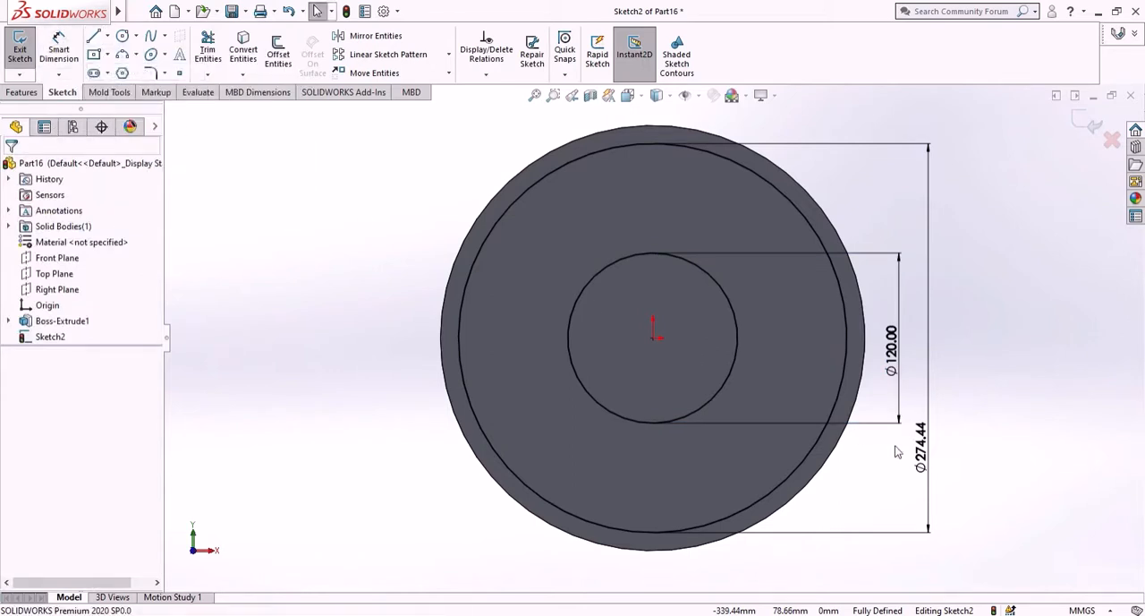
{"action": "left_click", "coordinate": [654, 338]}
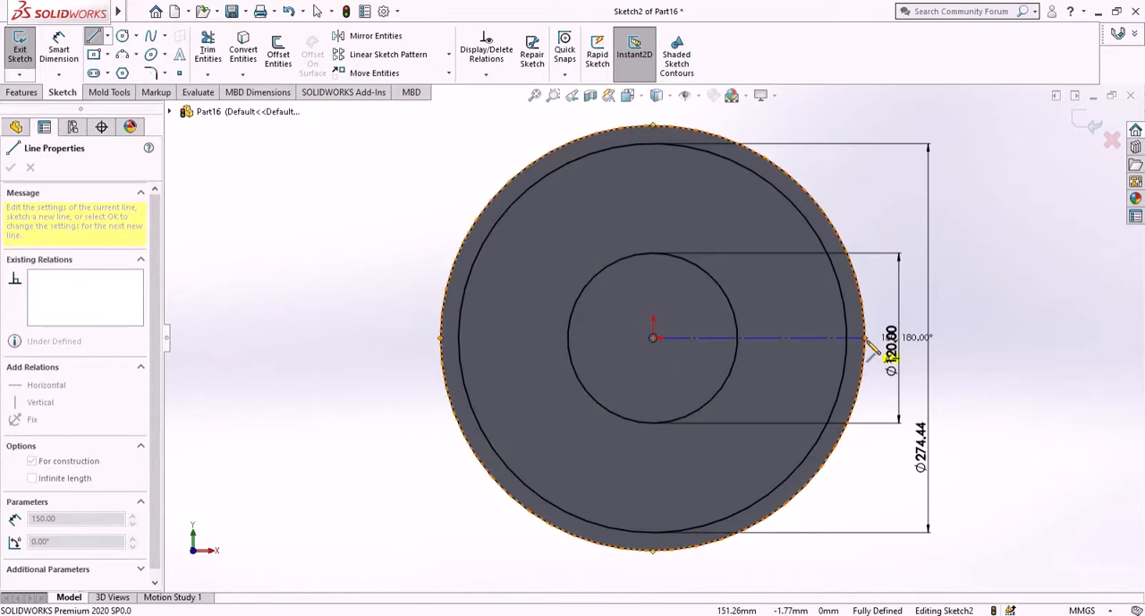
{"action": "left_click", "coordinate": [866, 338]}
{"action": "right_click", "coordinate": [1036, 358]}
{"action": "left_click", "coordinate": [1048, 367]}
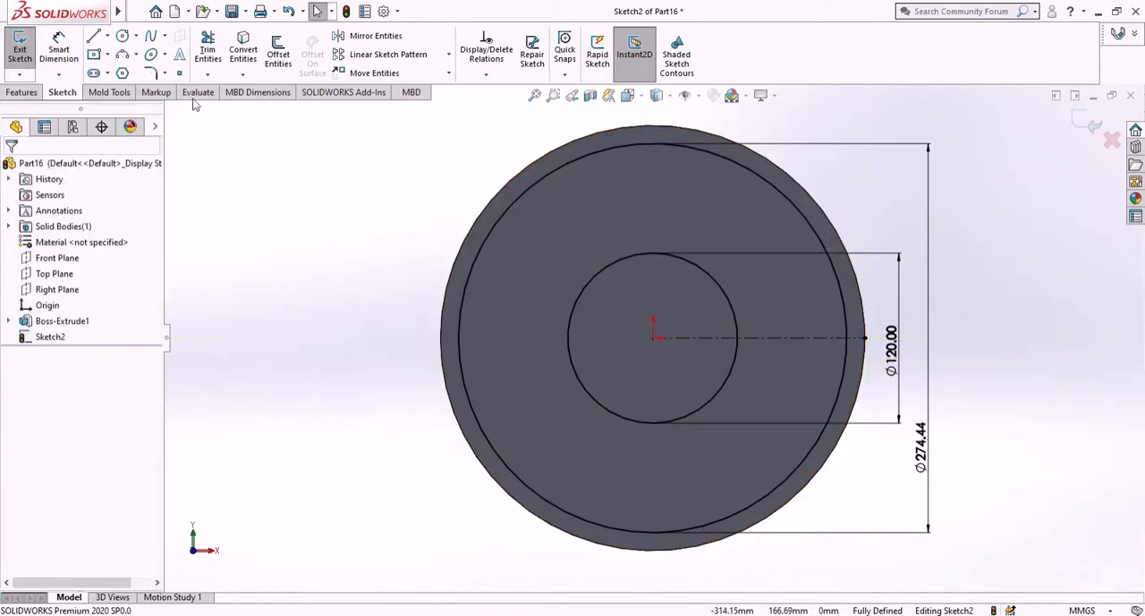
{"action": "left_click", "coordinate": [94, 36]}
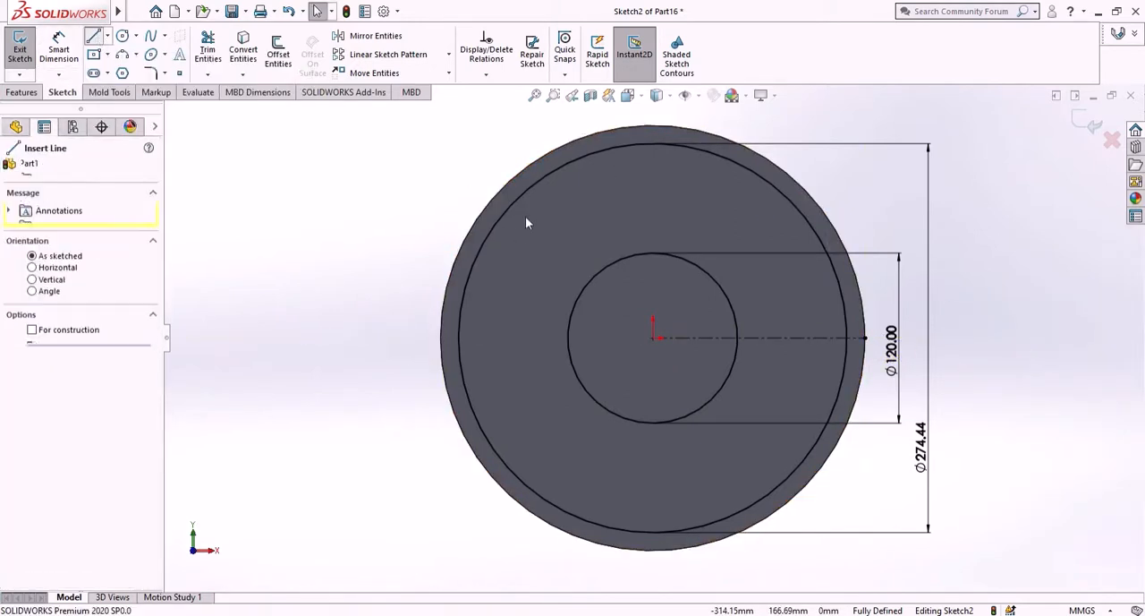
{"action": "left_click", "coordinate": [737, 312]}
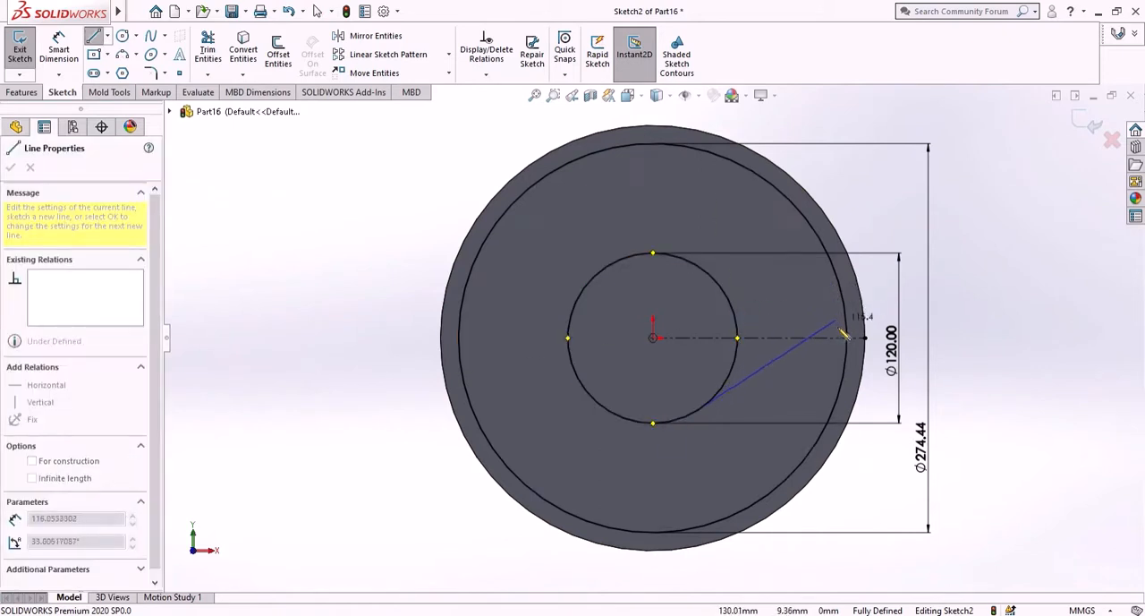
{"action": "key", "text": "Escape"}
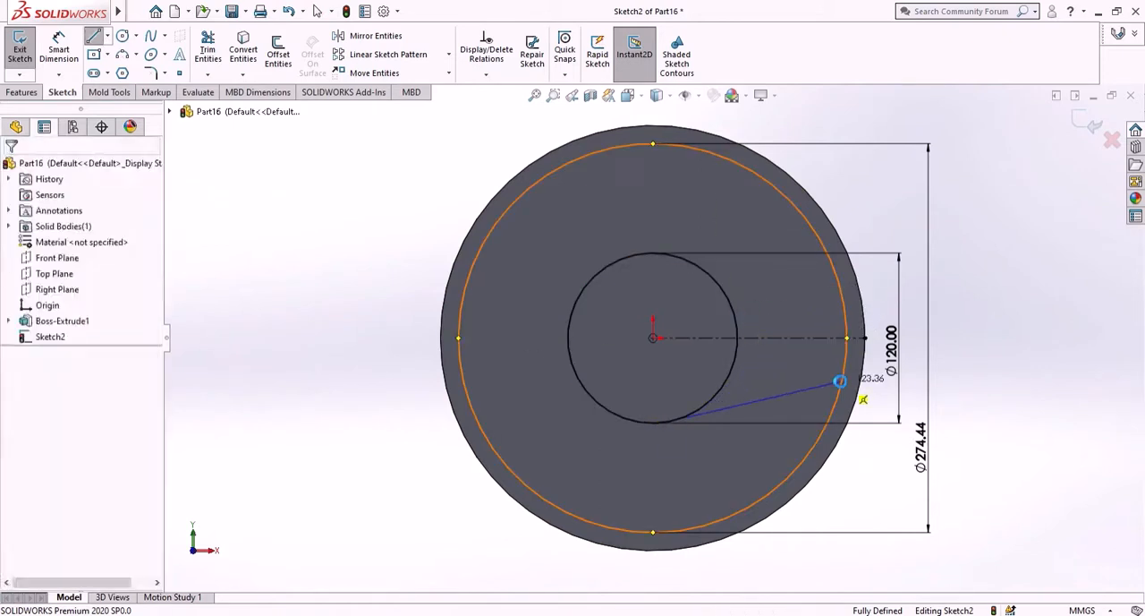
- Draw a line about 88 mm long from the 120 mm circle up-right to the 274.44 mm circle
{"action": "key", "text": "l"}
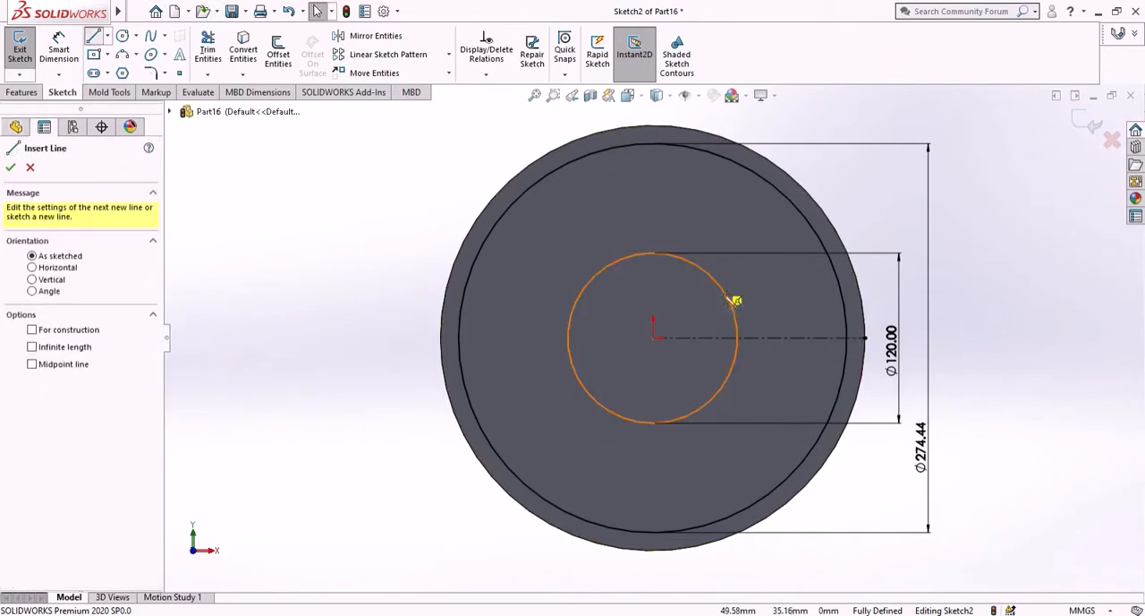
{"action": "left_click", "coordinate": [730, 301]}
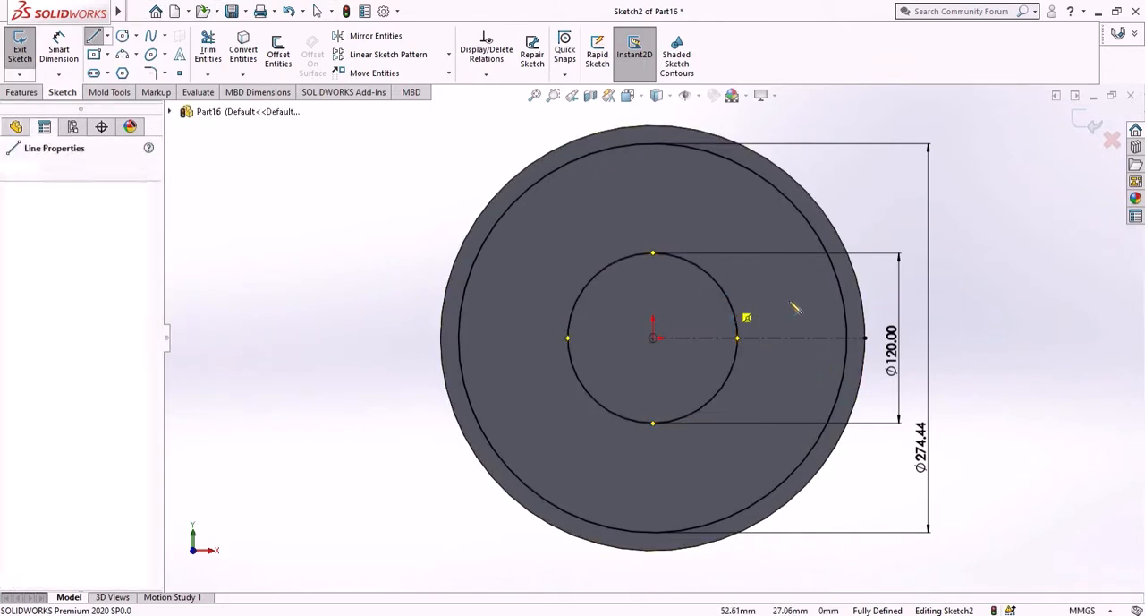
{"action": "left_click", "coordinate": [843, 241]}
{"action": "right_click", "coordinate": [964, 305]}
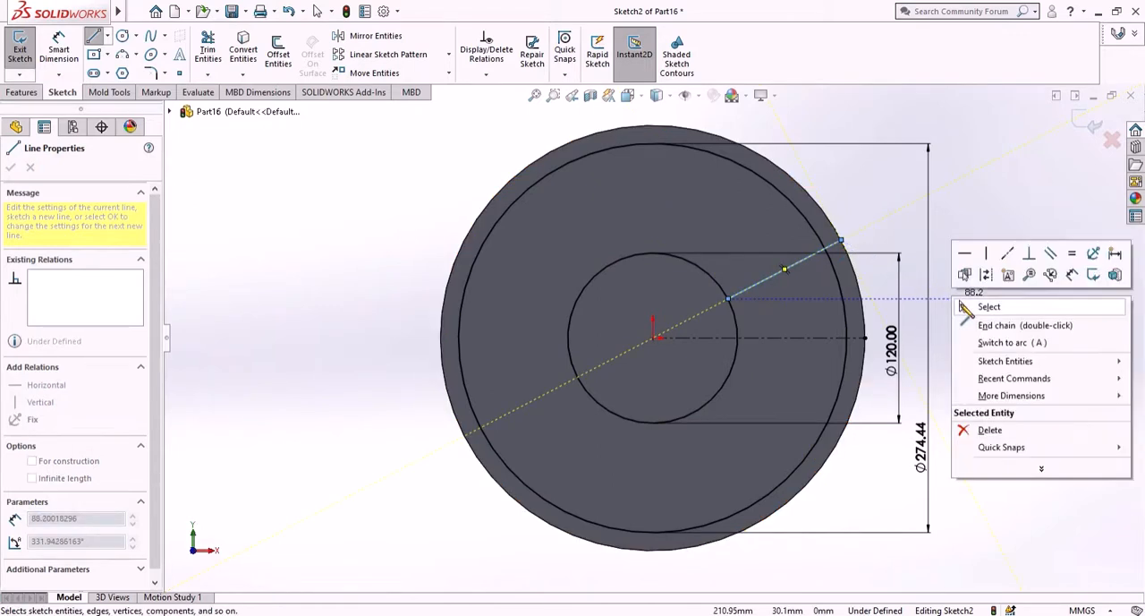
{"action": "left_click", "coordinate": [966, 307]}
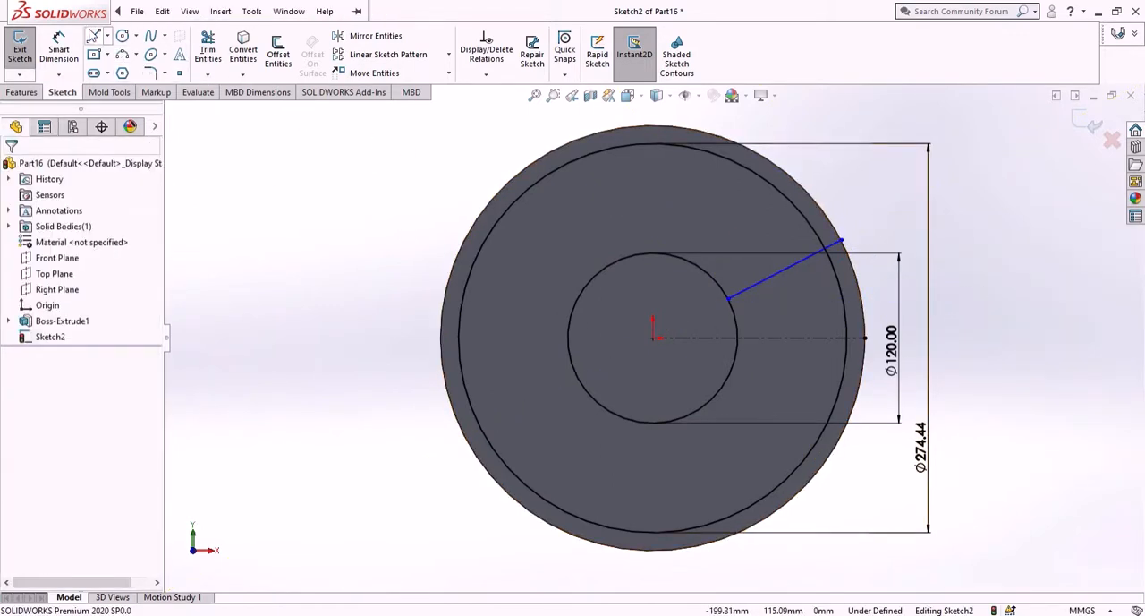
- Try to draw a second line starting from the lower part of the 120 mm circle
{"action": "key", "text": "l"}
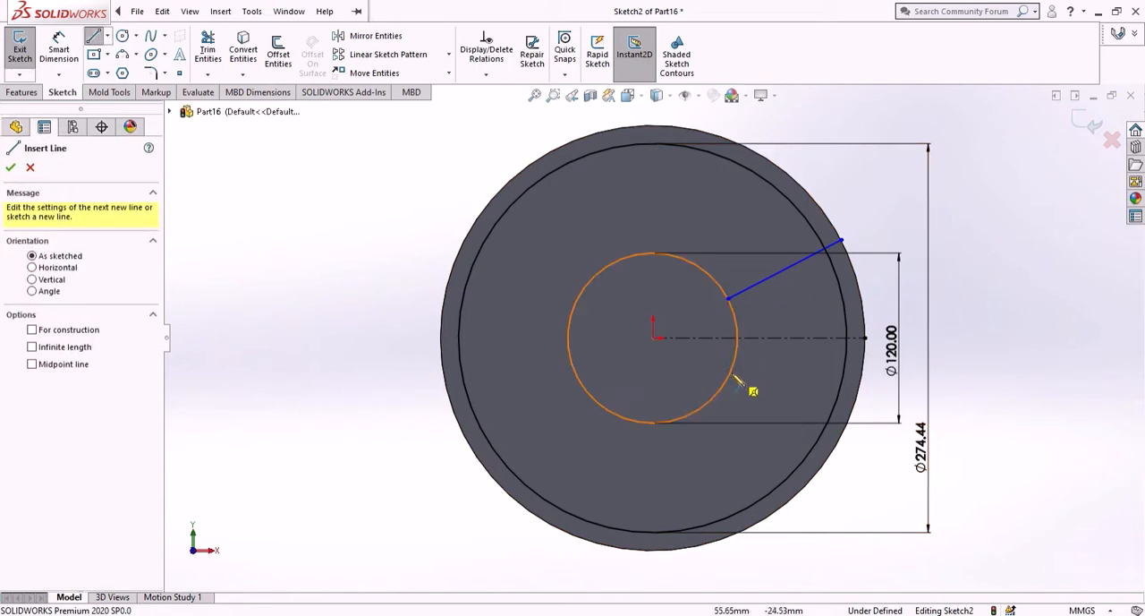
{"action": "left_click", "coordinate": [660, 422]}
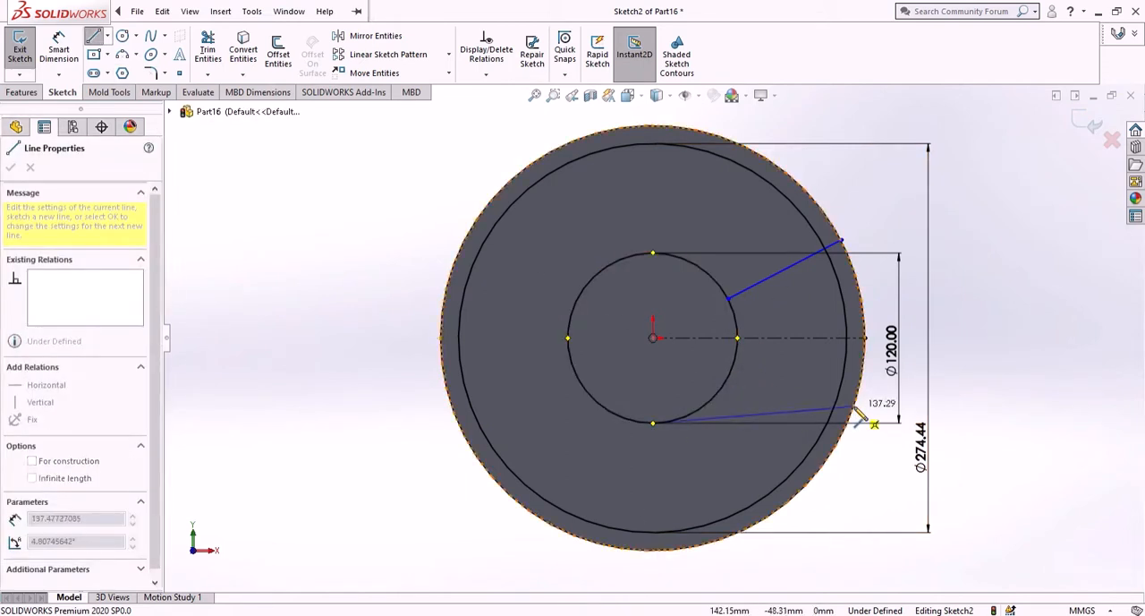
{"action": "key", "text": "Escape"}
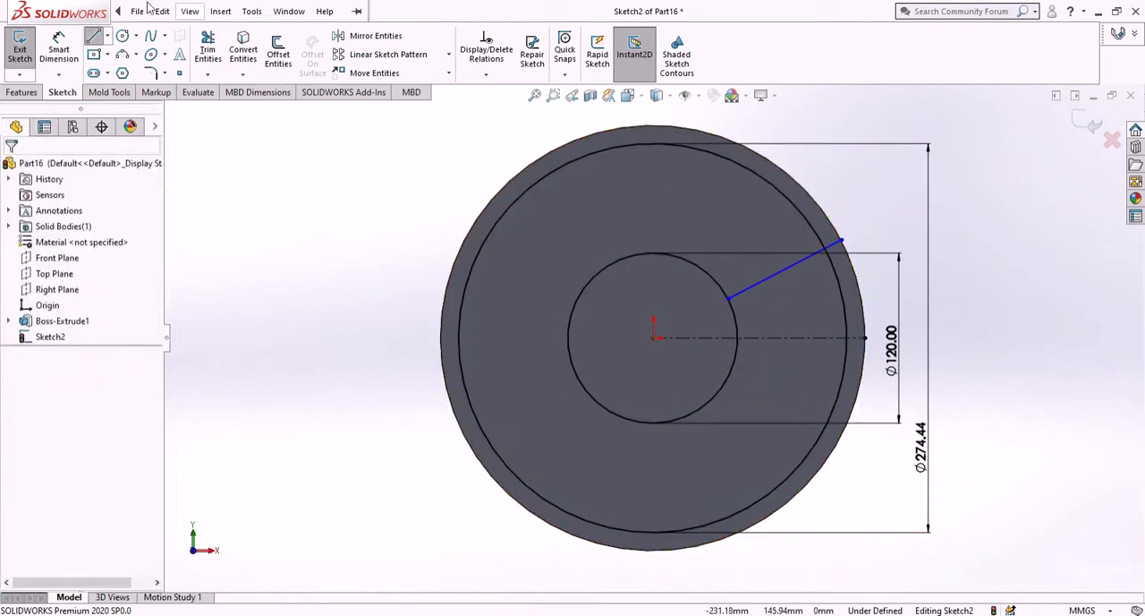
{"action": "left_click", "coordinate": [189, 12]}
{"action": "left_click", "coordinate": [93, 38]}
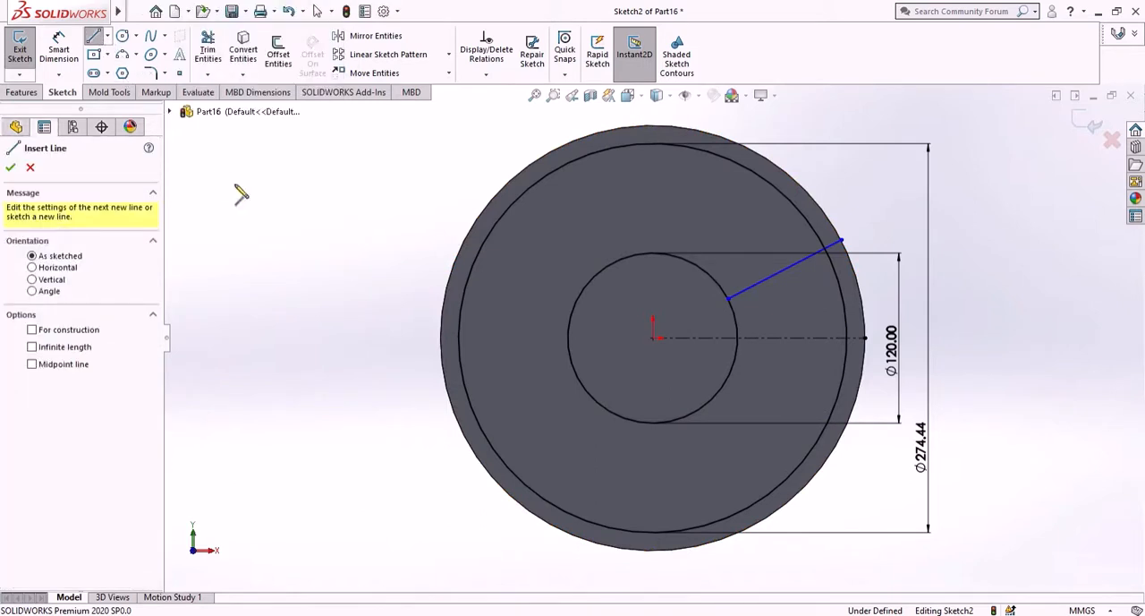
{"action": "left_click", "coordinate": [732, 387]}
{"action": "key", "text": "Escape"}
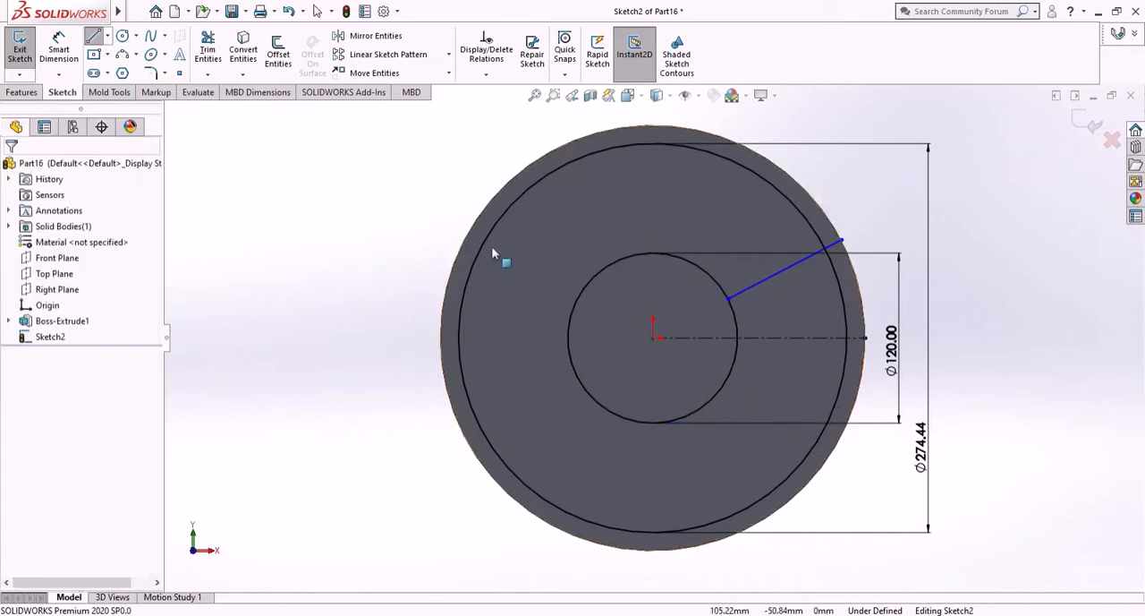
{"action": "left_click", "coordinate": [93, 39]}
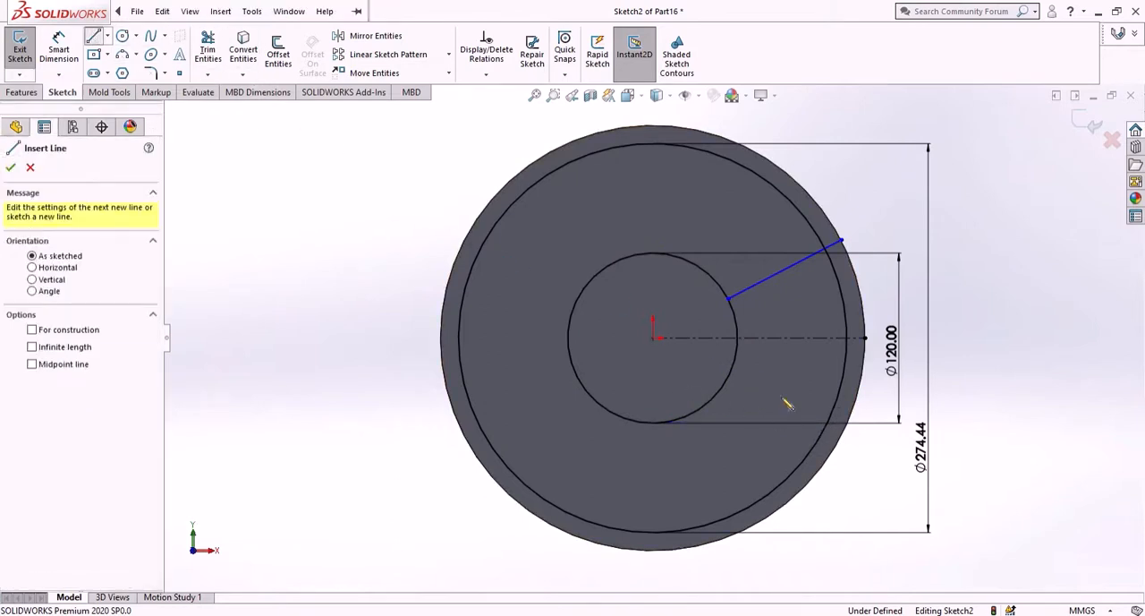
{"action": "left_click", "coordinate": [733, 373]}
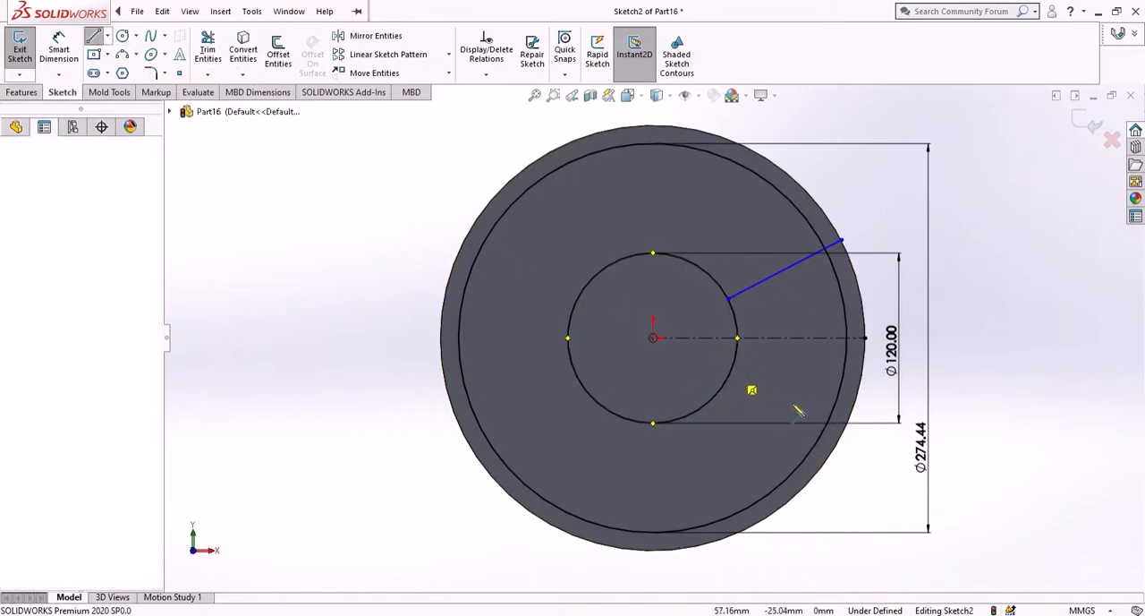
{"action": "key", "text": "Escape"}
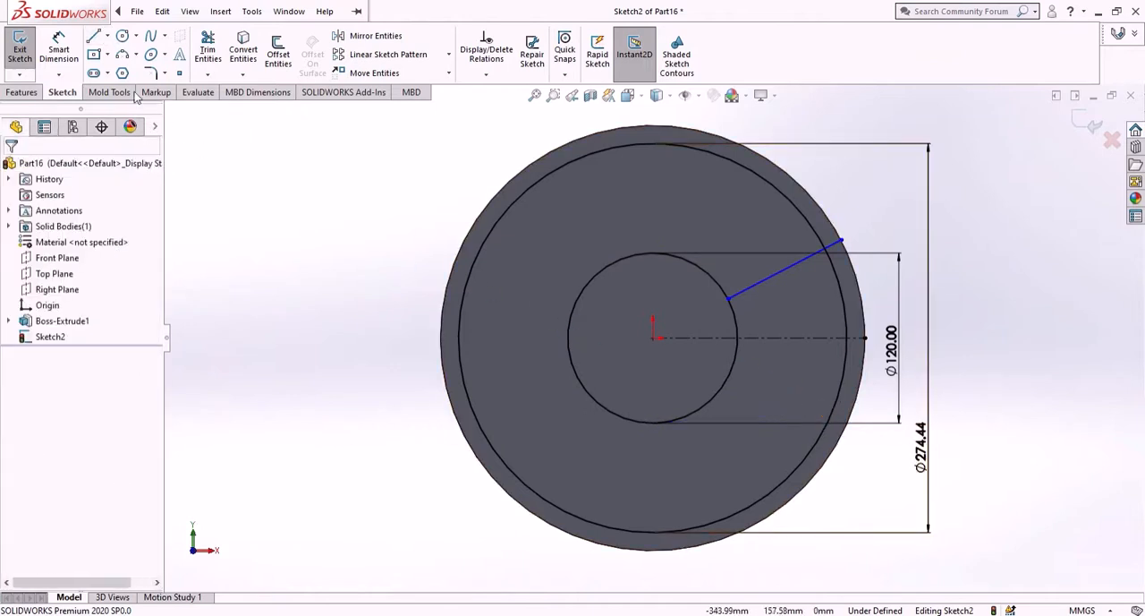
- Draw a second line from the lower part of the 120 mm circle down-right to the 274.44 mm circle
{"action": "key", "text": "l"}
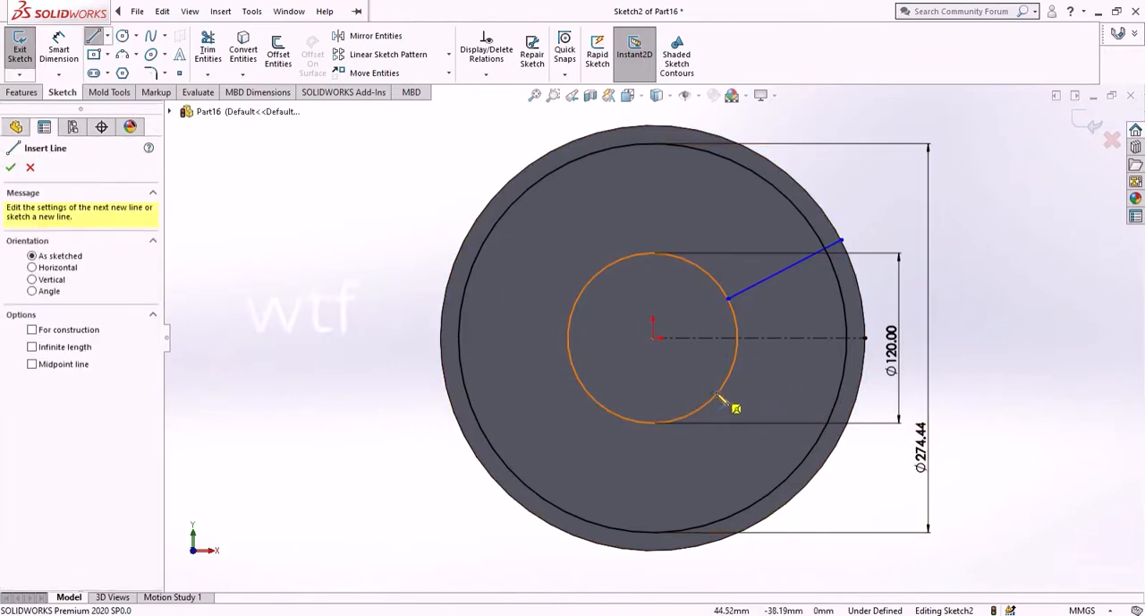
{"action": "left_click", "coordinate": [720, 395]}
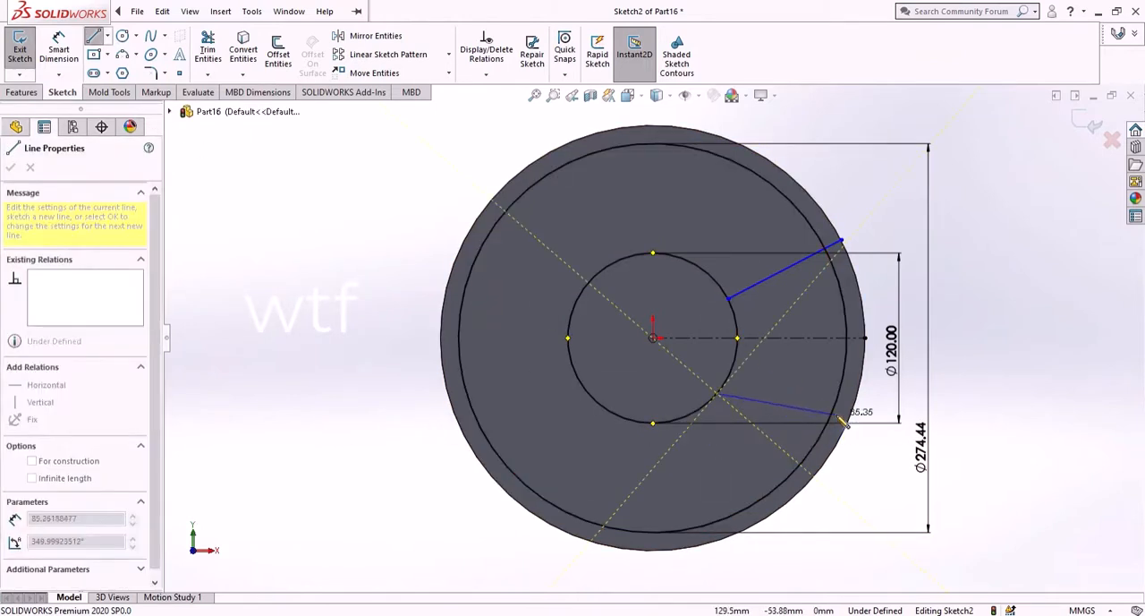
{"action": "left_click", "coordinate": [852, 409]}
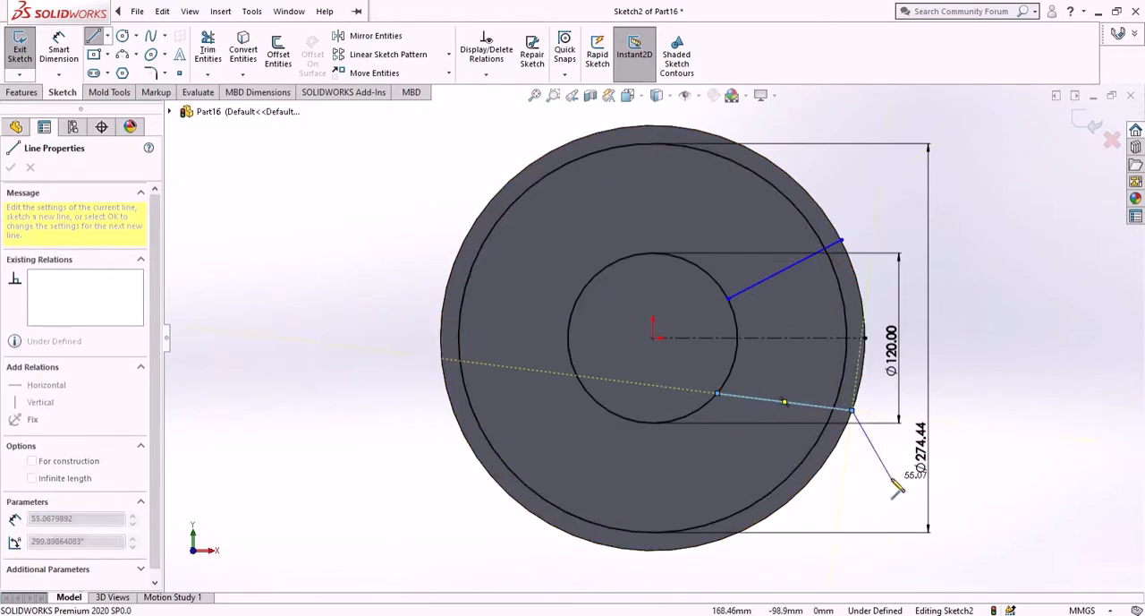
{"action": "right_click", "coordinate": [898, 467]}
{"action": "left_click", "coordinate": [903, 473]}
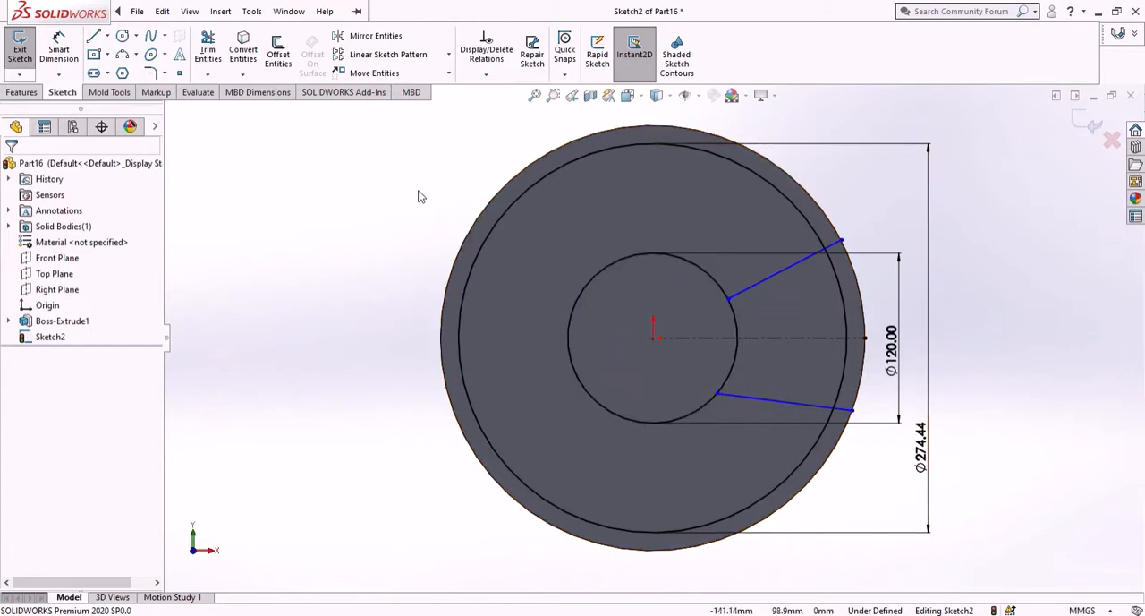
- Make the two lines symmetric about the horizontal centerline
{"action": "left_click", "coordinate": [762, 283]}
{"action": "left_click", "coordinate": [774, 339]}
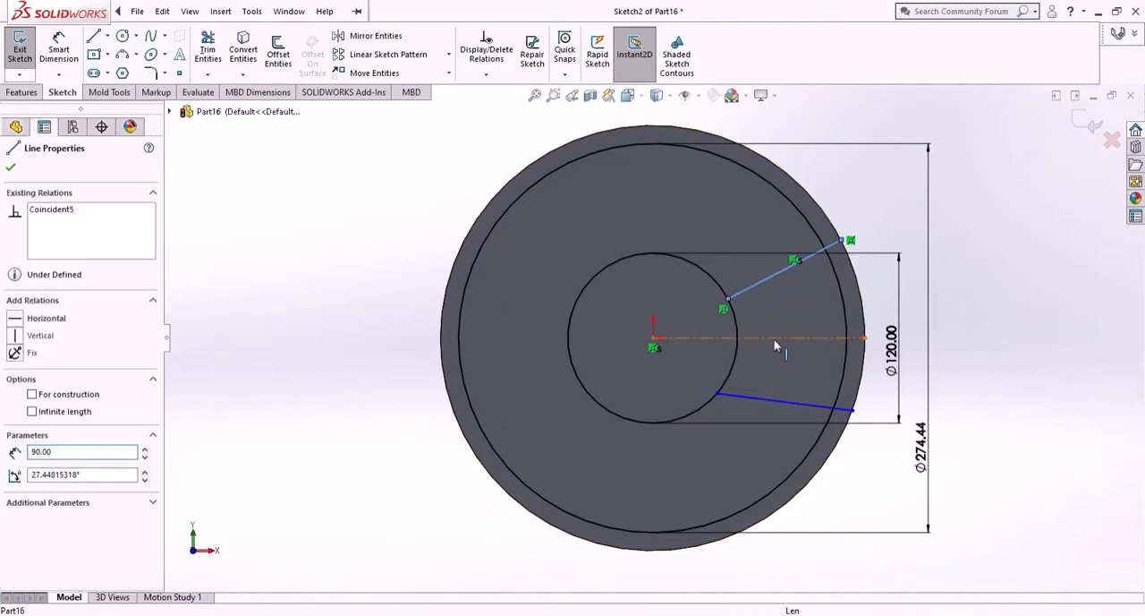
{"action": "left_click", "coordinate": [779, 402], "text": "ctrl"}
{"action": "left_click", "coordinate": [767, 399], "text": "ctrl"}
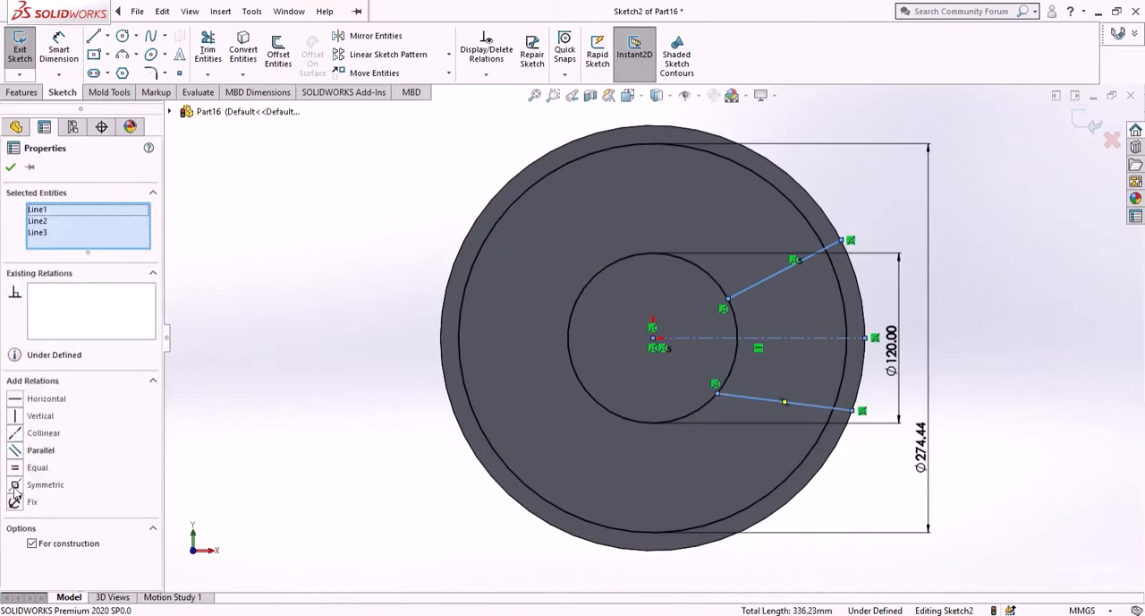
{"action": "left_click", "coordinate": [14, 488]}
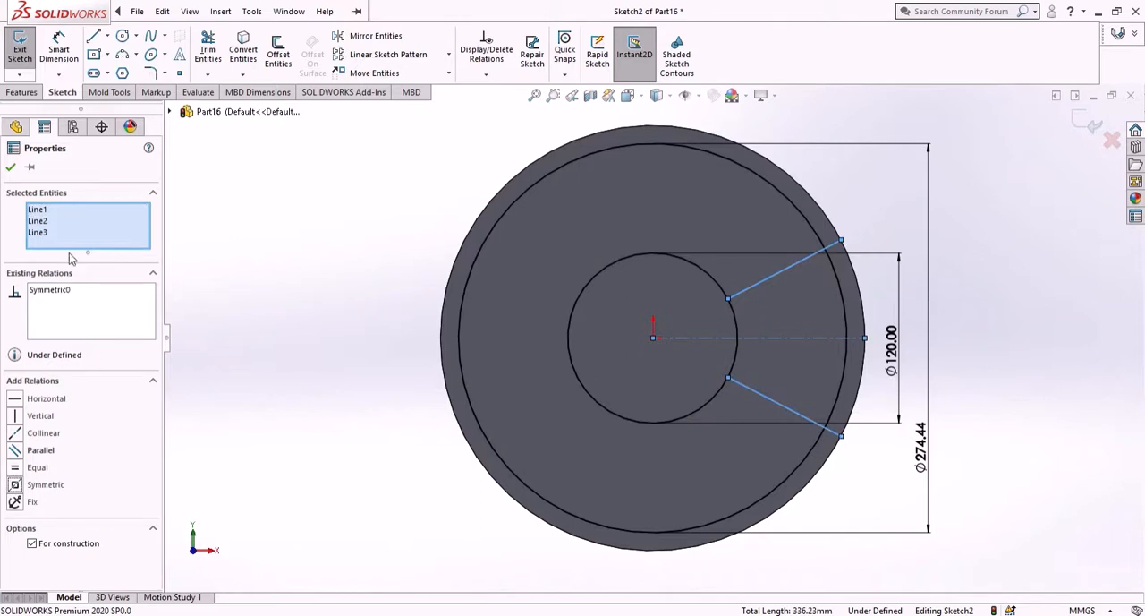
{"action": "left_click", "coordinate": [12, 168]}
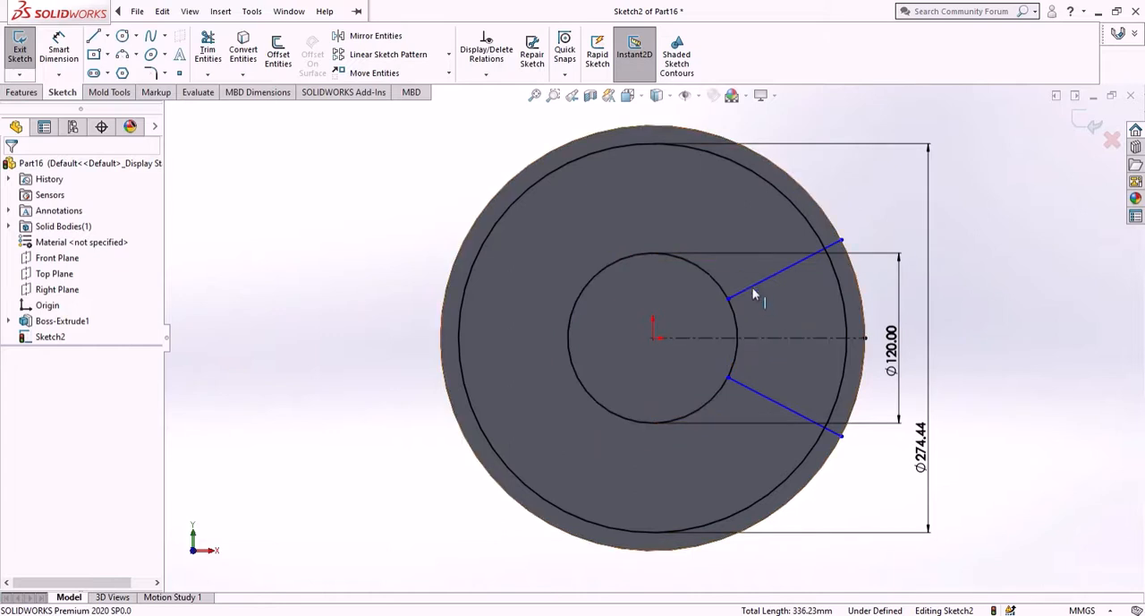
- Dimension the angle between the two lines as 30°
{"action": "left_click", "coordinate": [59, 54]}
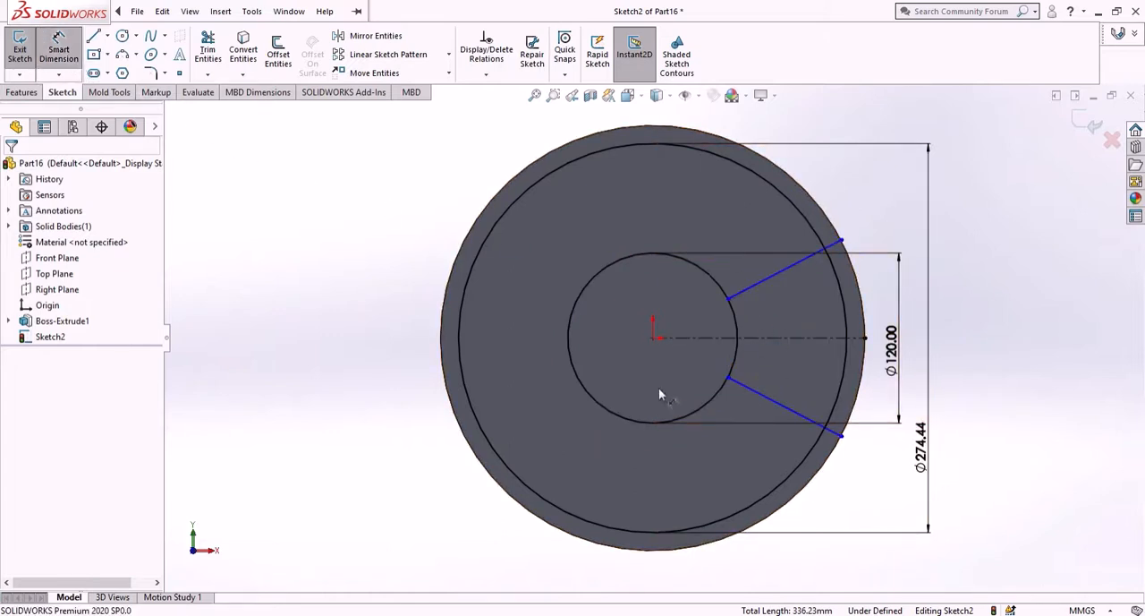
{"action": "left_click", "coordinate": [758, 285]}
{"action": "left_click", "coordinate": [788, 410]}
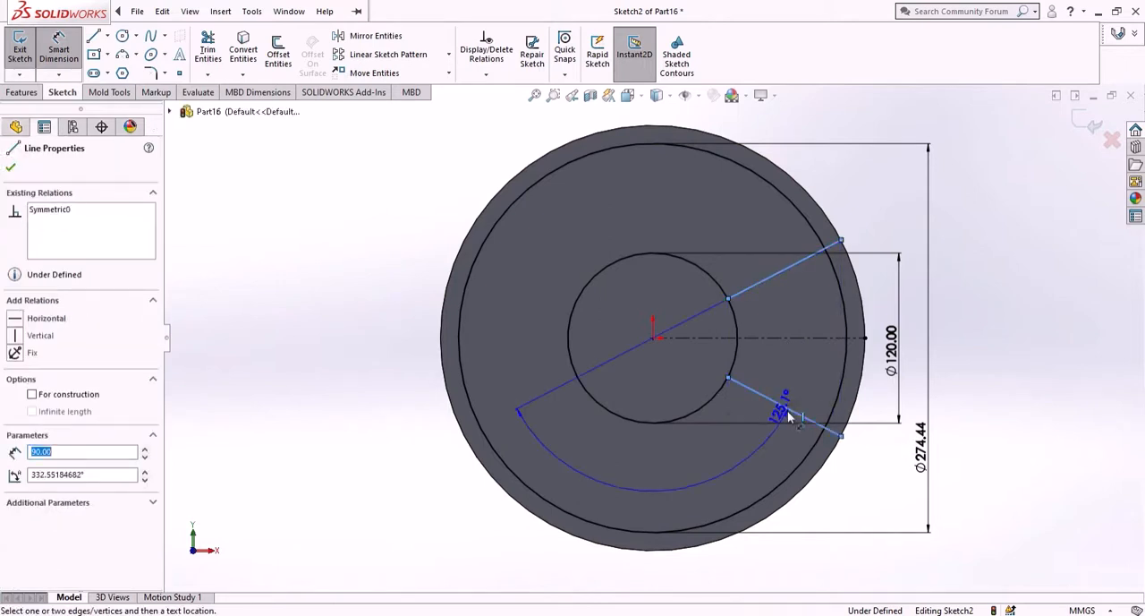
{"action": "left_click", "coordinate": [795, 360]}
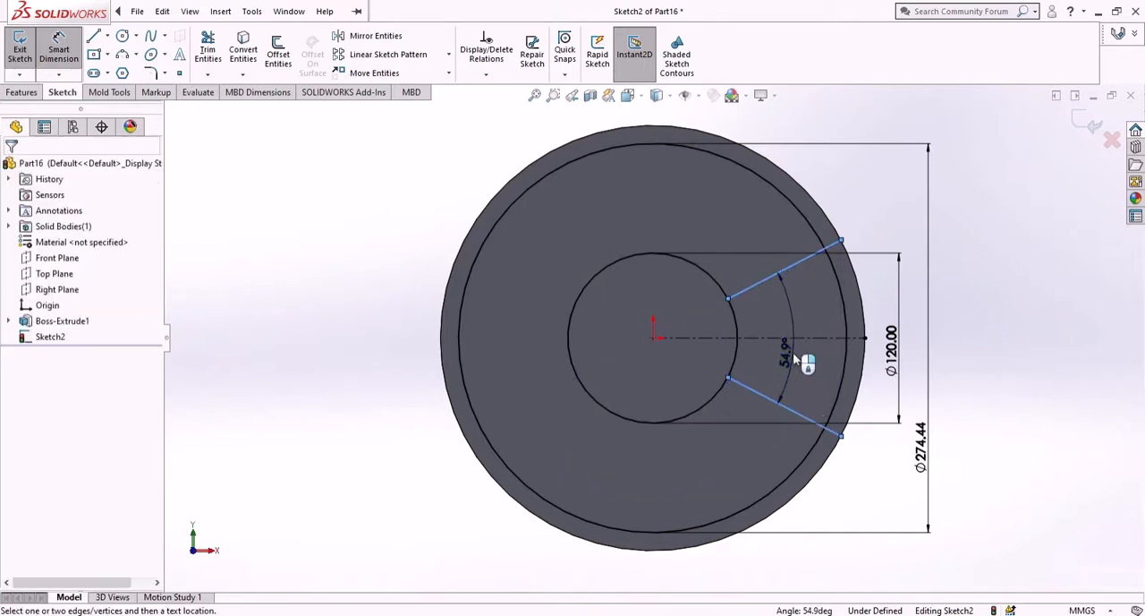
{"action": "type", "text": "30"}
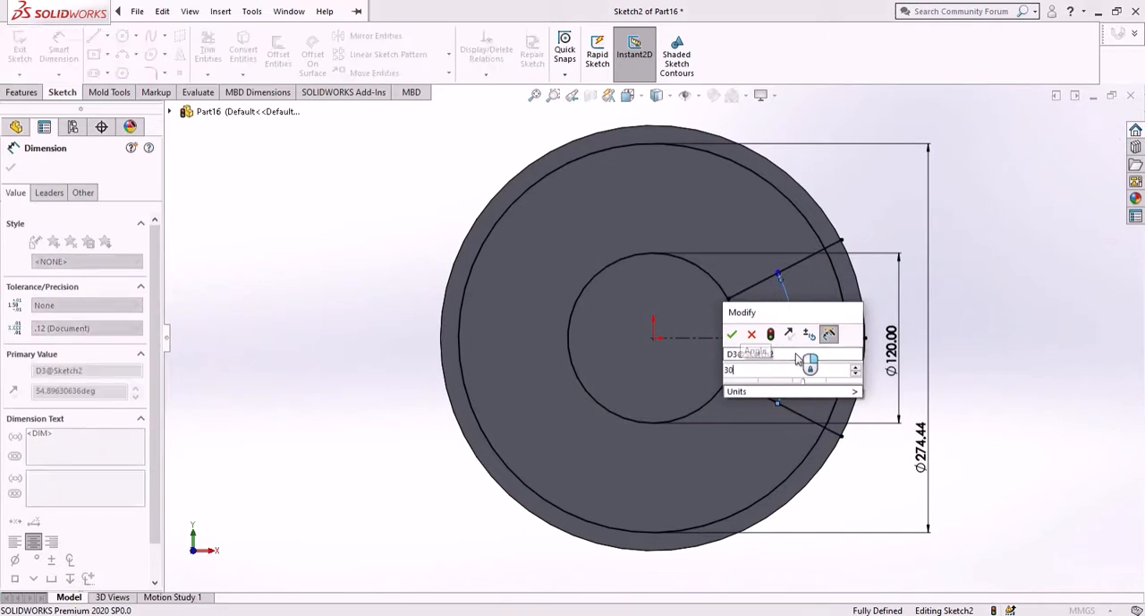
{"action": "key", "text": "Return"}
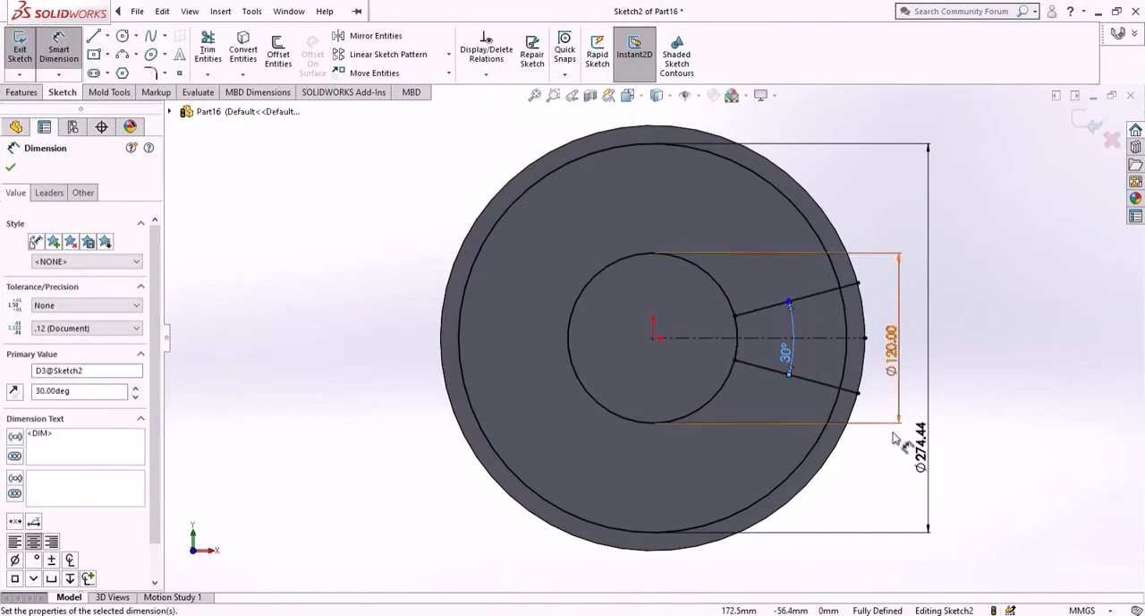
{"action": "left_click", "coordinate": [11, 167]}
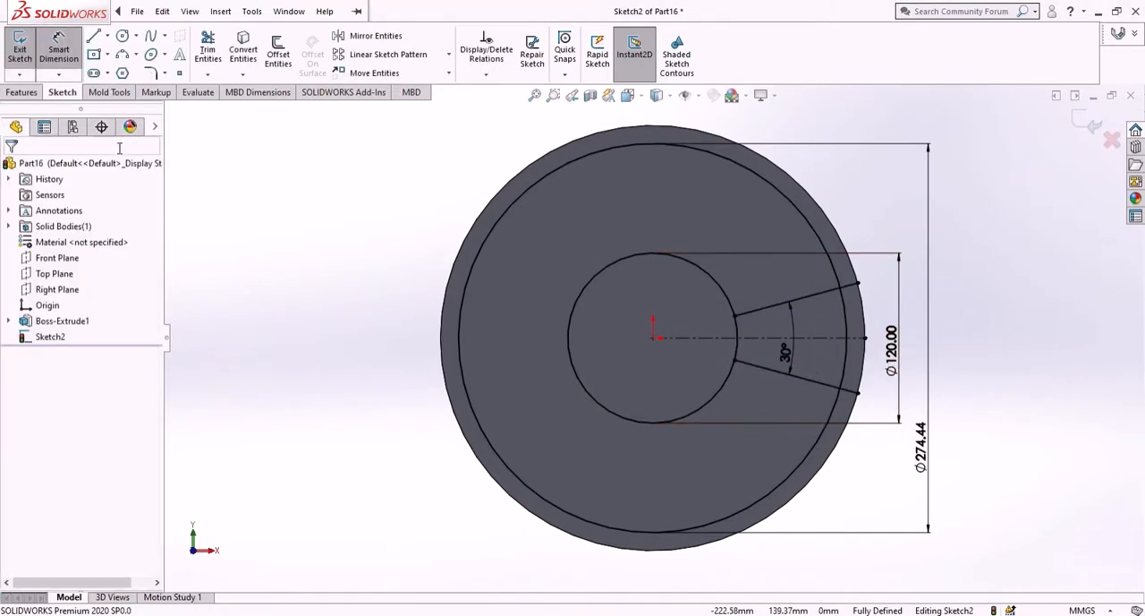
- Power-trim the circle segments outside the two lines, leaving a closed sector-shaped profile between the circles
{"action": "left_click", "coordinate": [208, 49]}
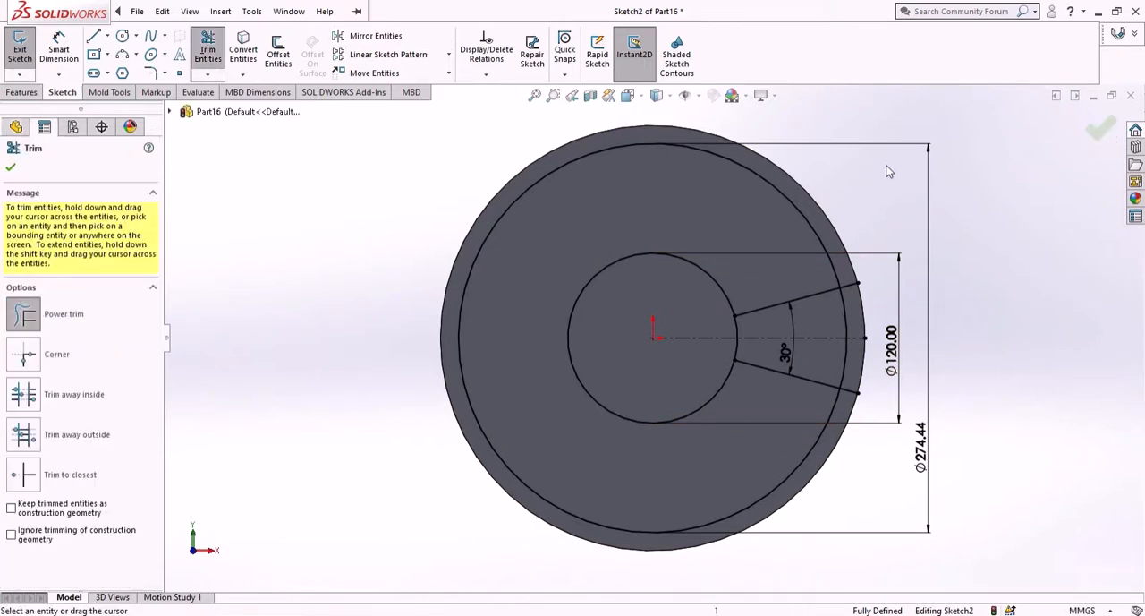
{"action": "left_click_drag", "start_coordinate": [889, 170], "coordinate": [687, 290]}
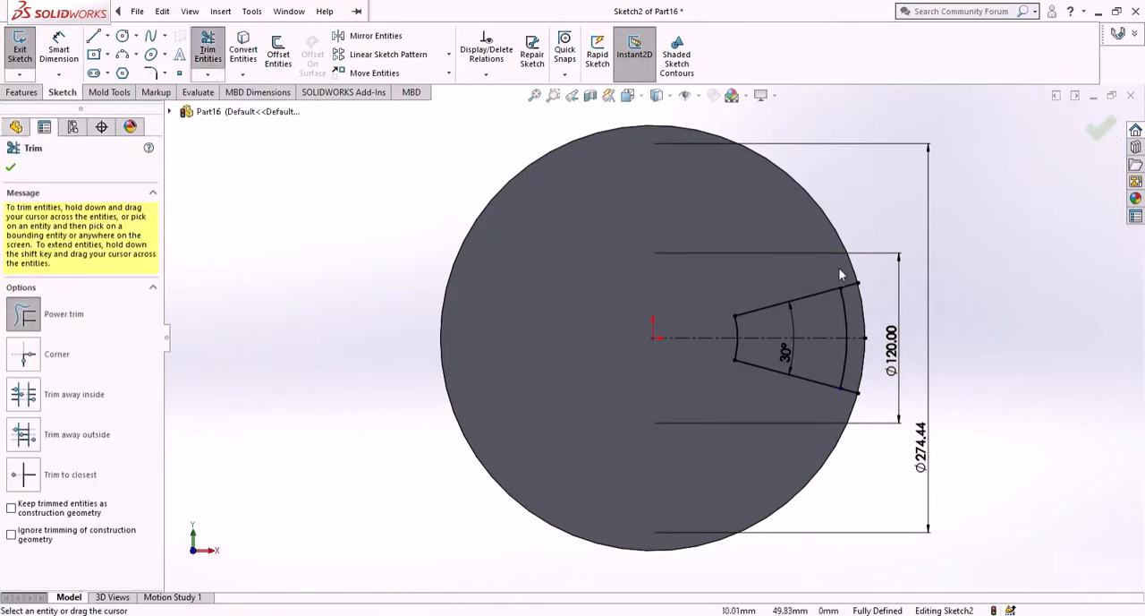
{"action": "mouse_move", "coordinate": [839, 271]}
{"action": "left_mouse_down"}
{"action": "mouse_move", "coordinate": [868, 313]}
{"action": "mouse_move", "coordinate": [853, 407]}
{"action": "left_mouse_up"}
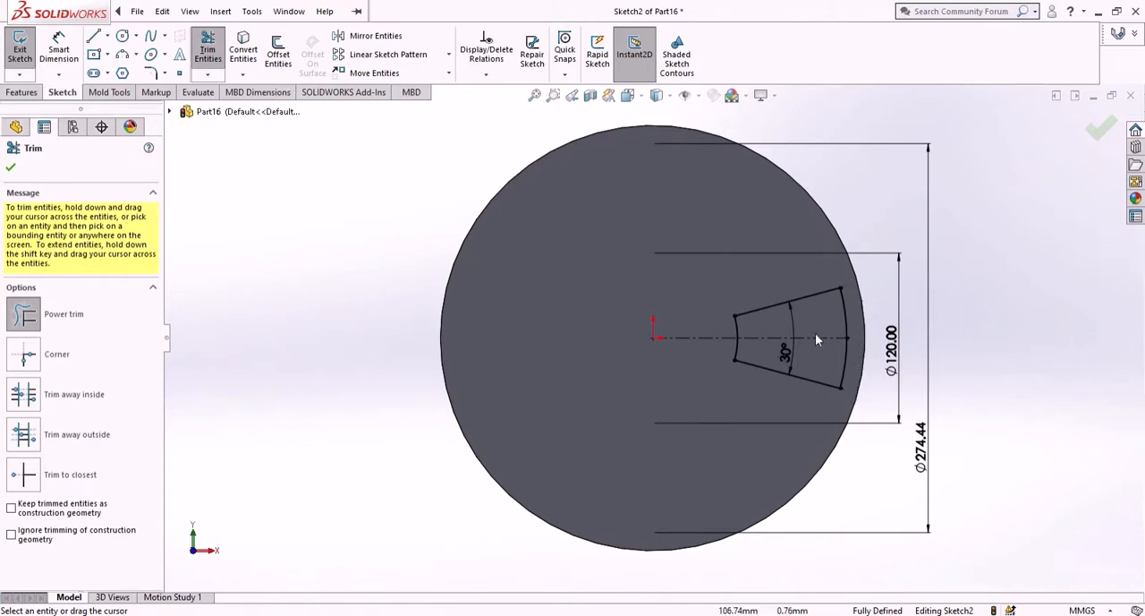
{"action": "right_click", "coordinate": [956, 237]}
{"action": "left_click", "coordinate": [995, 277]}
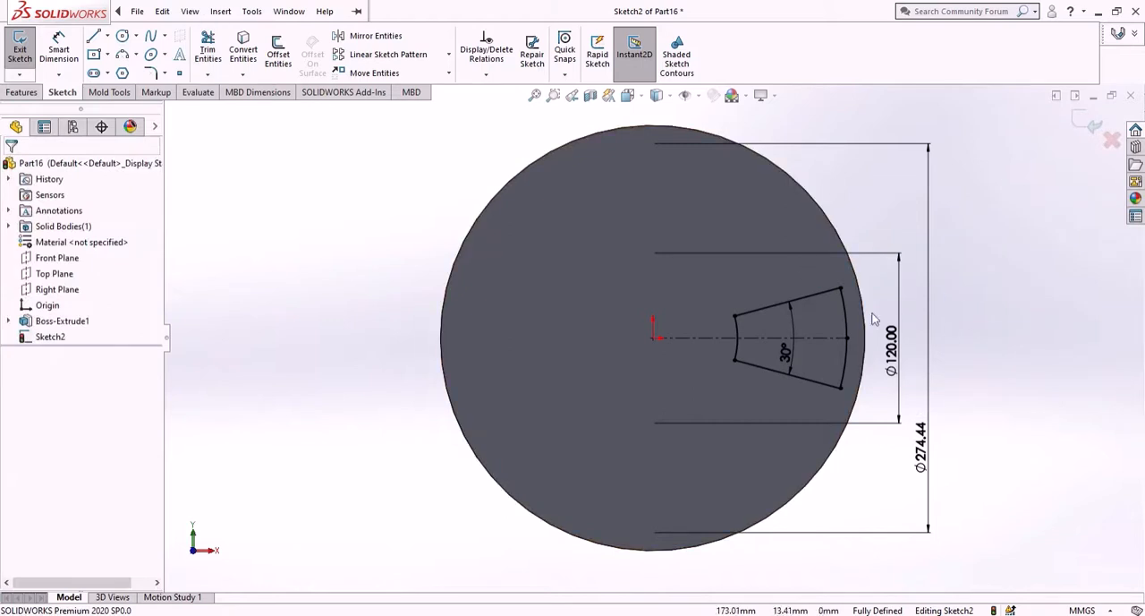
- Fillet the four corners of the sector profile with a 10 mm radius
{"action": "left_click", "coordinate": [151, 74]}
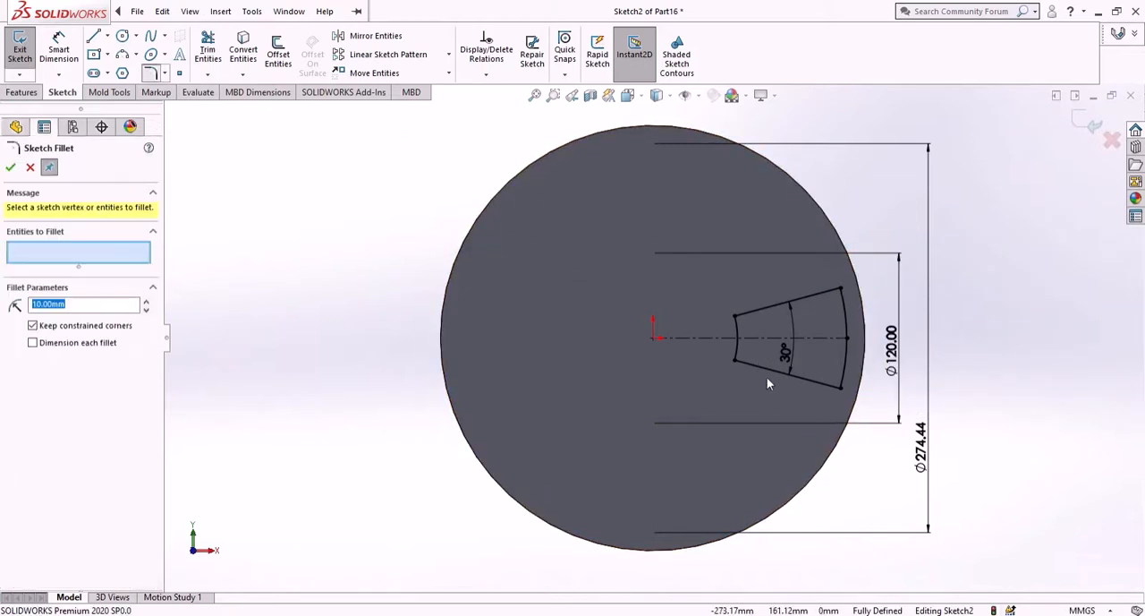
{"action": "left_click", "coordinate": [736, 319]}
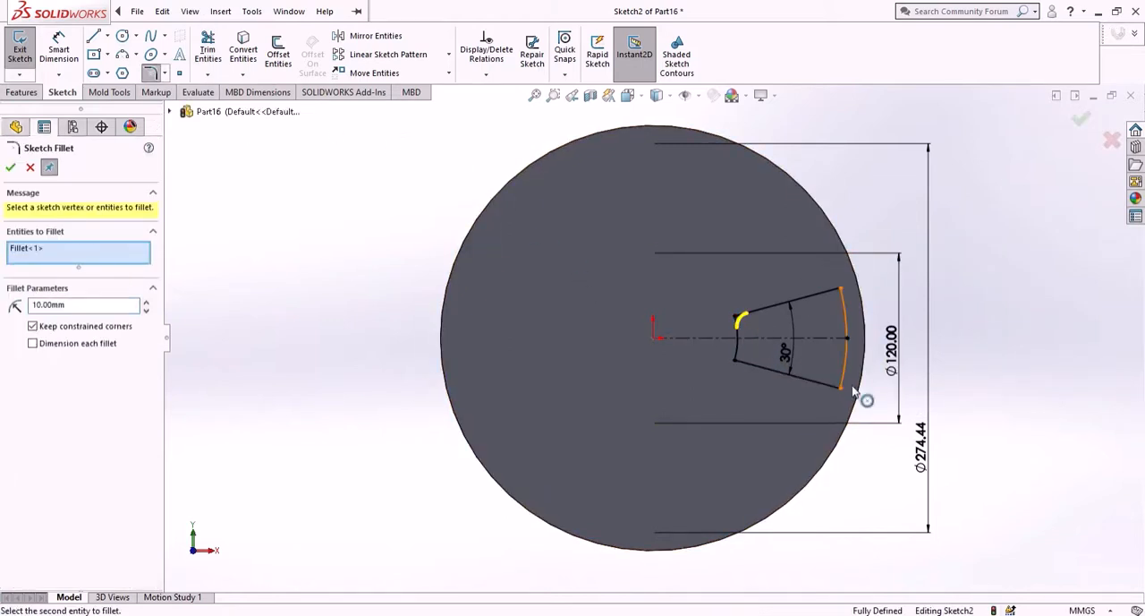
{"action": "left_click", "coordinate": [839, 384]}
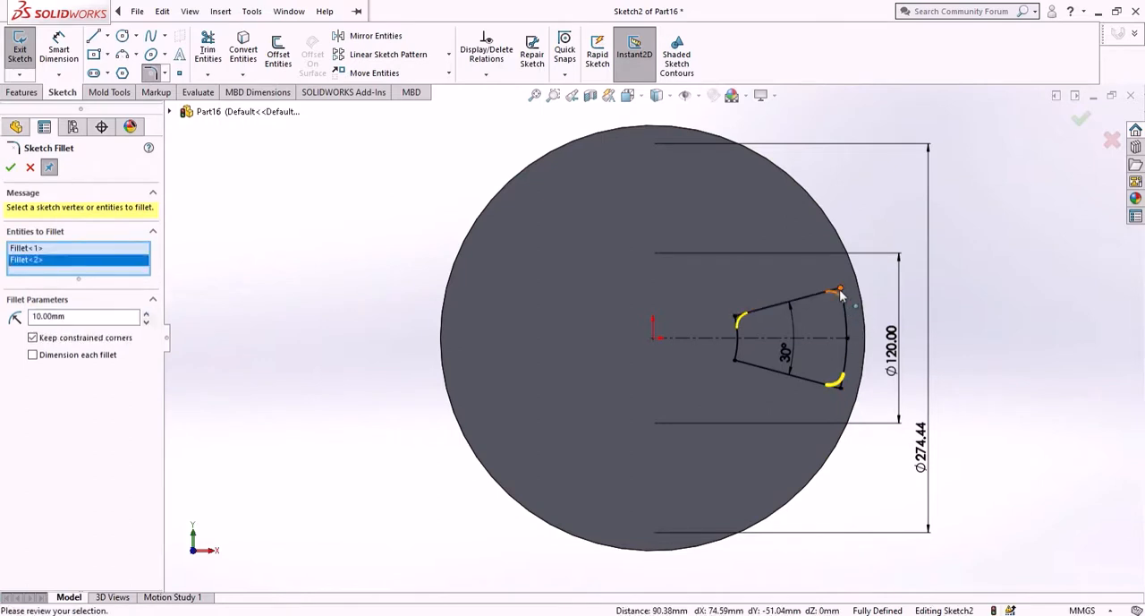
{"action": "left_click", "coordinate": [838, 292]}
{"action": "left_click", "coordinate": [734, 361]}
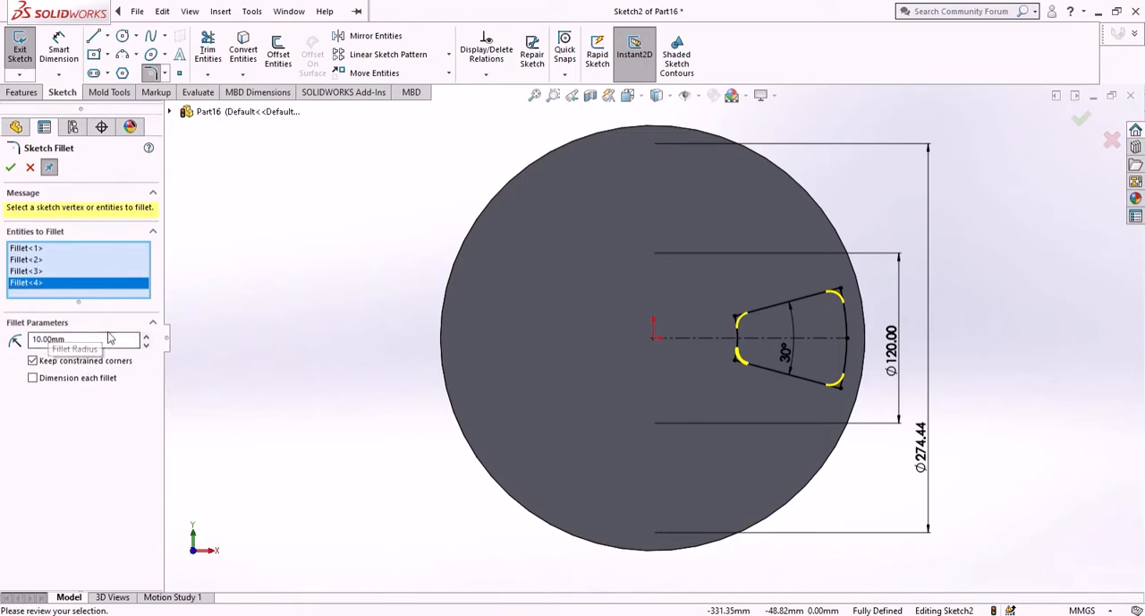
{"action": "left_click", "coordinate": [10, 169]}
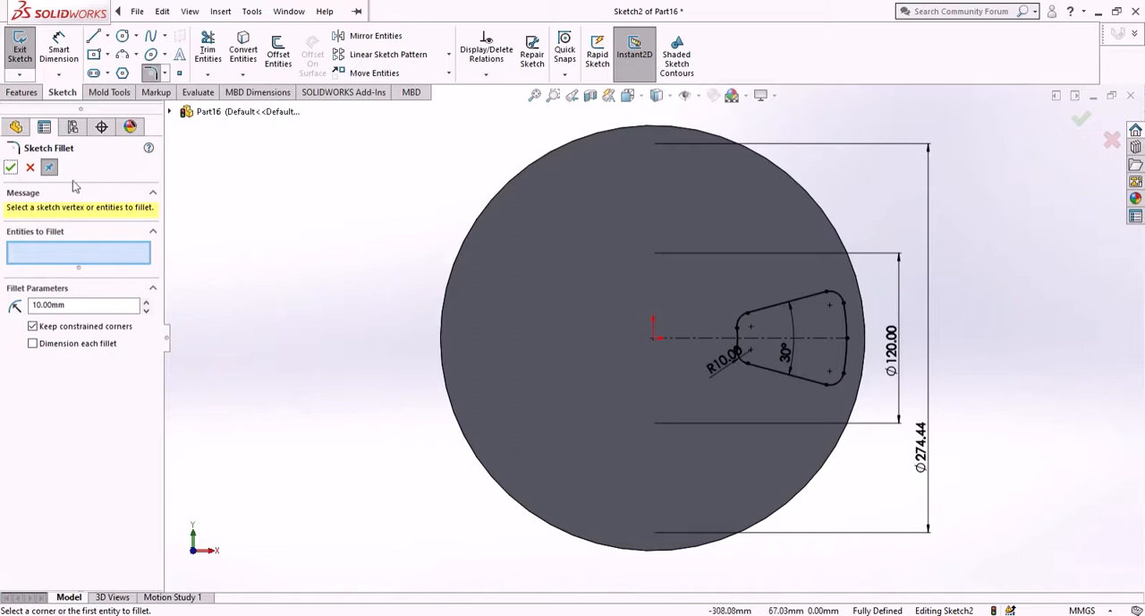
{"action": "left_click", "coordinate": [10, 169]}
- Cut-extrude the sector profile 20 mm blind into the disc
{"action": "left_click", "coordinate": [21, 92]}
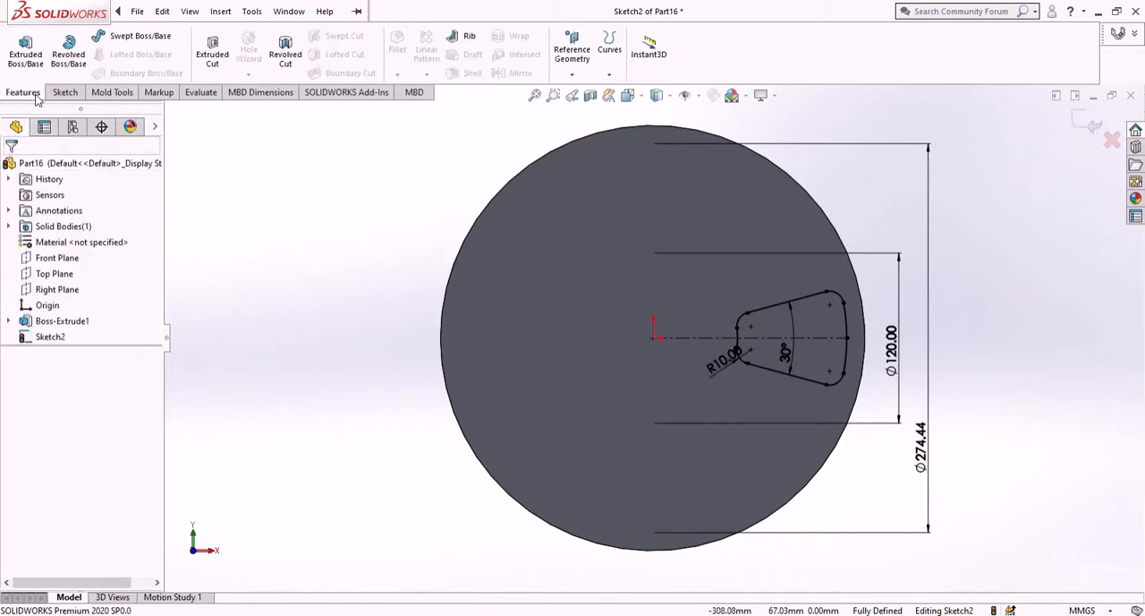
{"action": "left_click", "coordinate": [216, 49]}
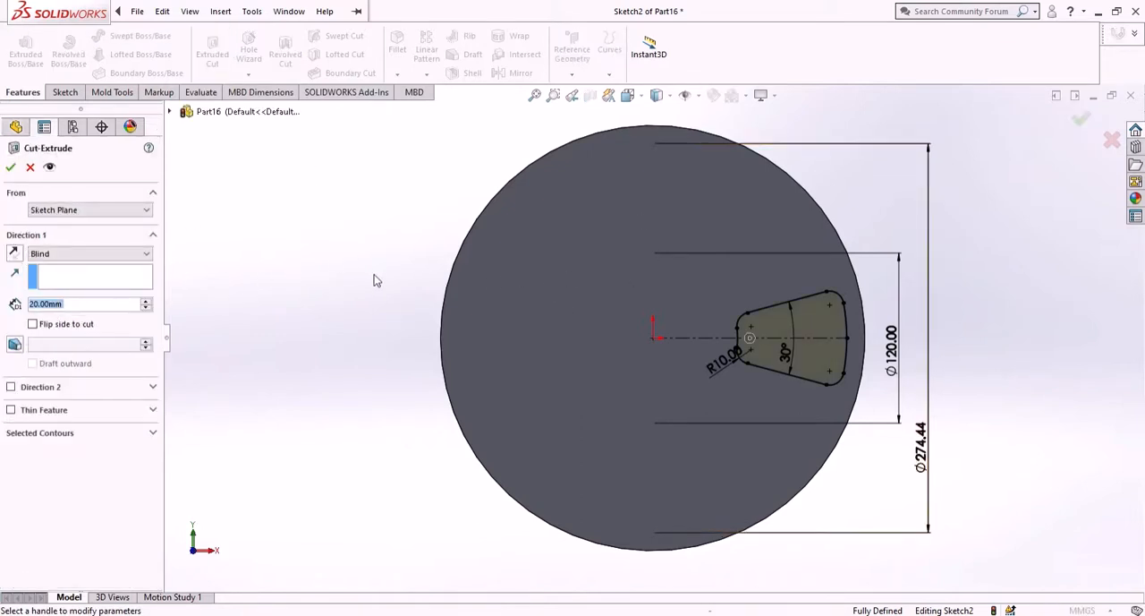
{"action": "left_click", "coordinate": [10, 168]}
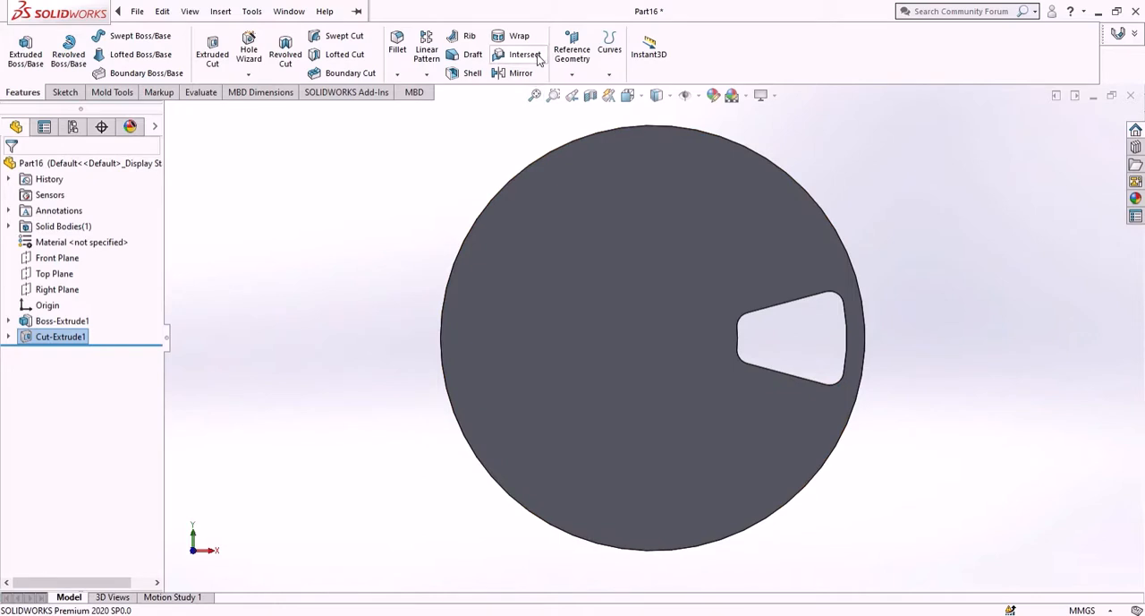
- Create a circular pattern of the cut about the disc's temporary axis with 6 equally spaced instances over 360°
{"action": "left_click", "coordinate": [425, 75]}
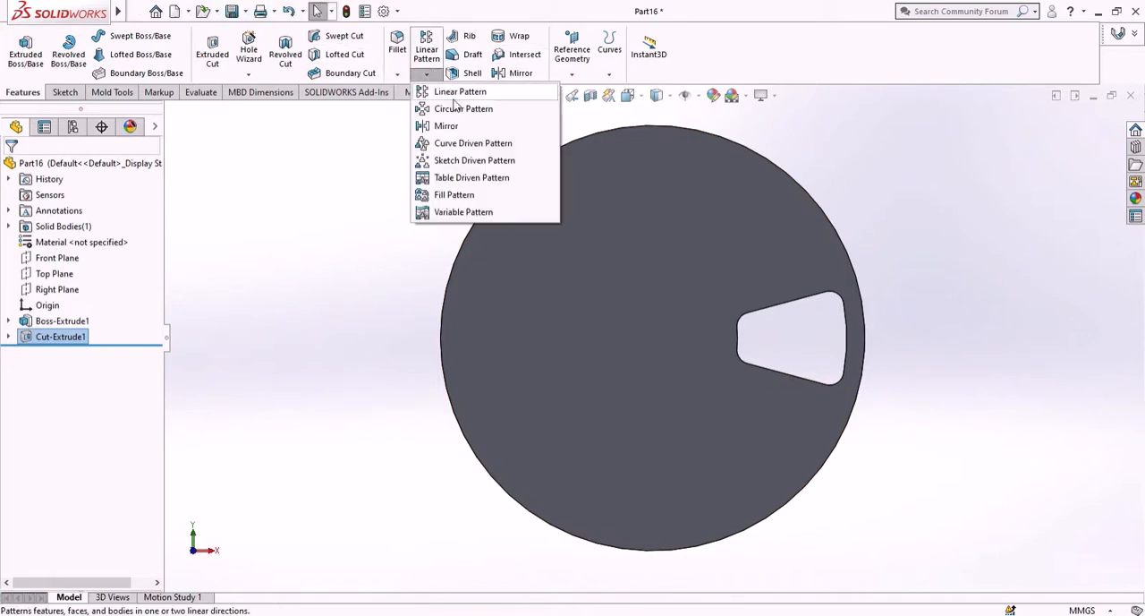
{"action": "left_click", "coordinate": [450, 110]}
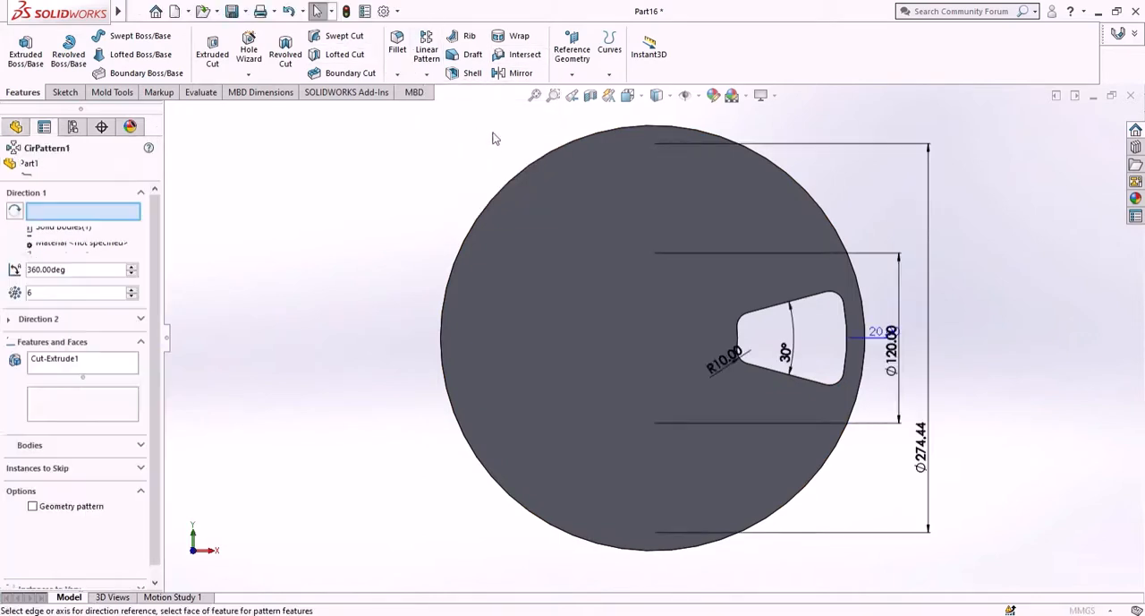
{"action": "left_click", "coordinate": [699, 96]}
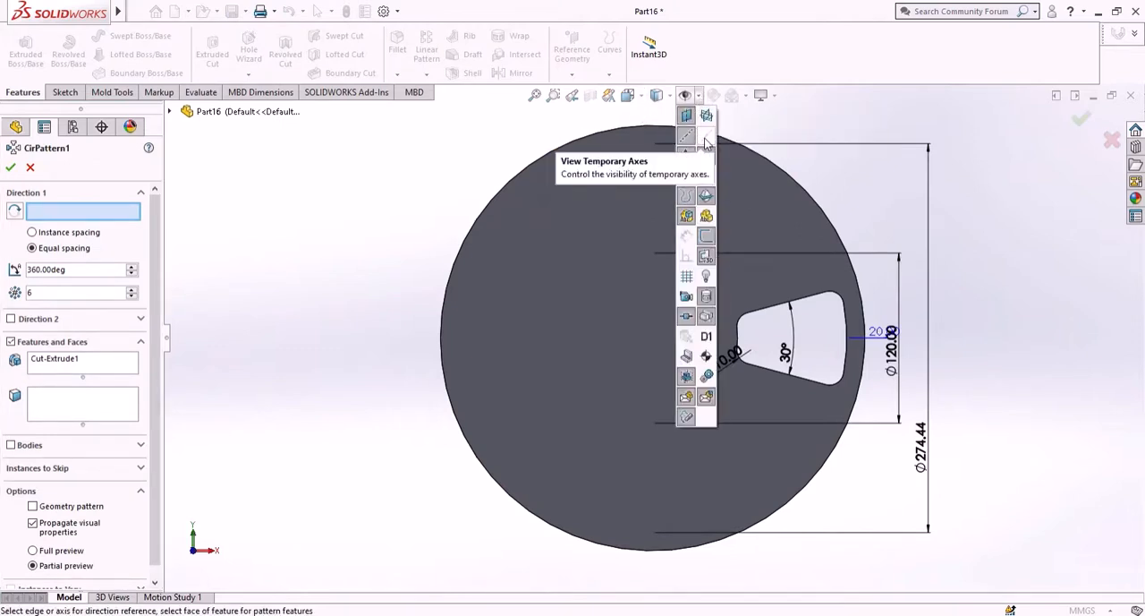
{"action": "left_click", "coordinate": [707, 139]}
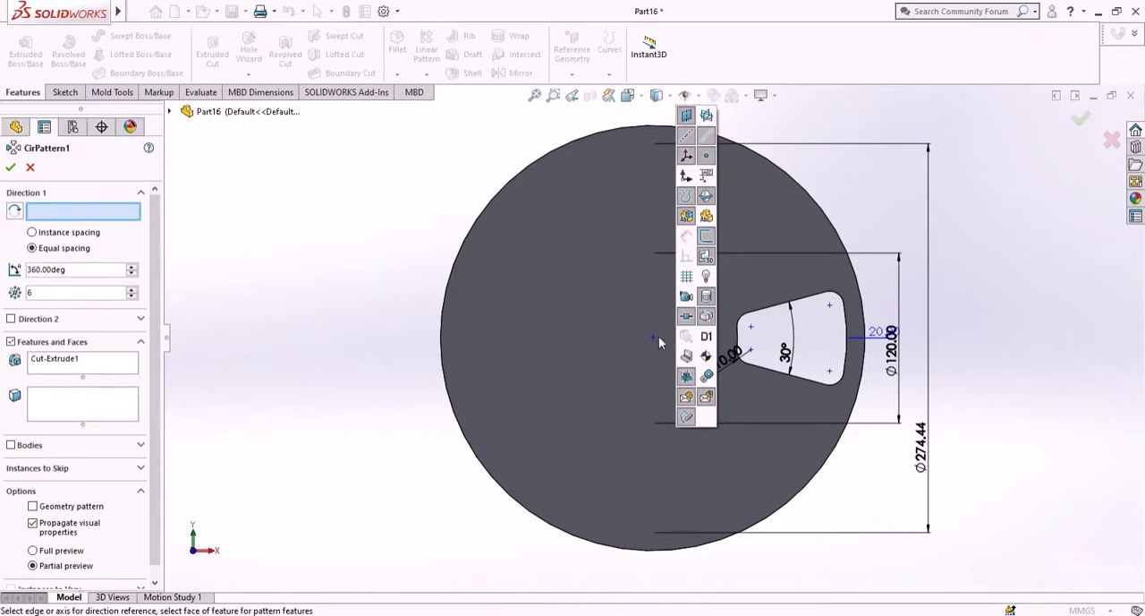
{"action": "left_click", "coordinate": [1015, 272]}
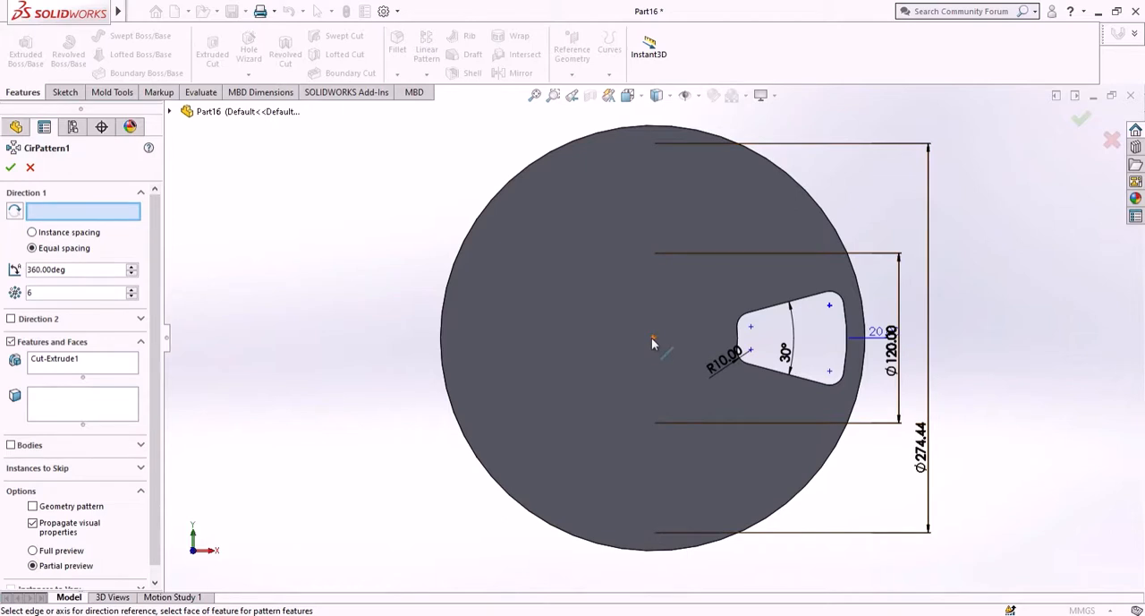
{"action": "left_click", "coordinate": [653, 343]}
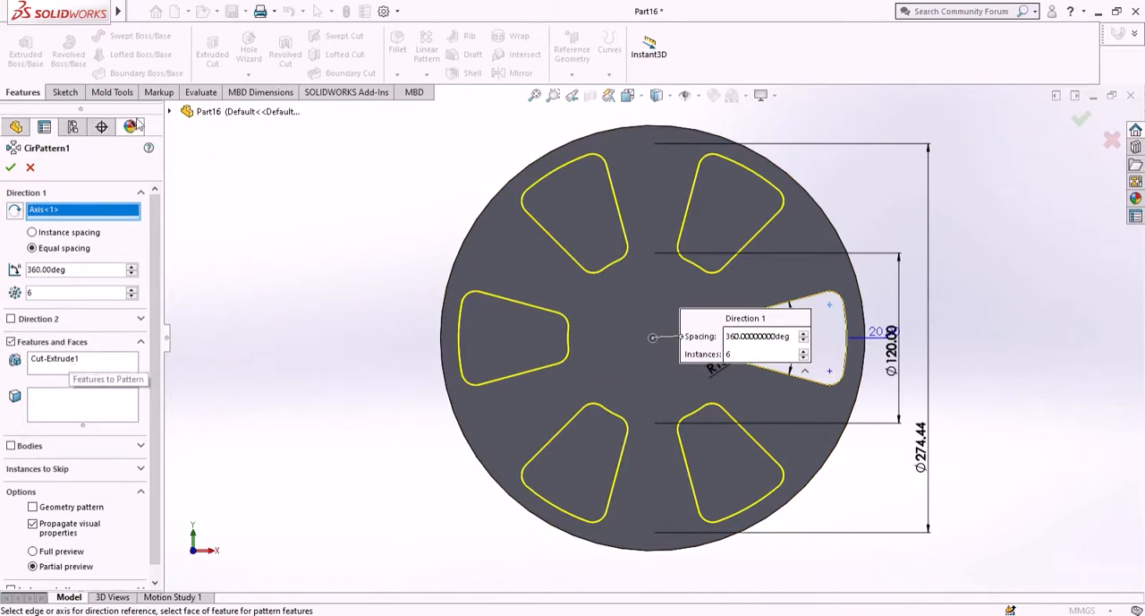
{"action": "left_click", "coordinate": [186, 113]}
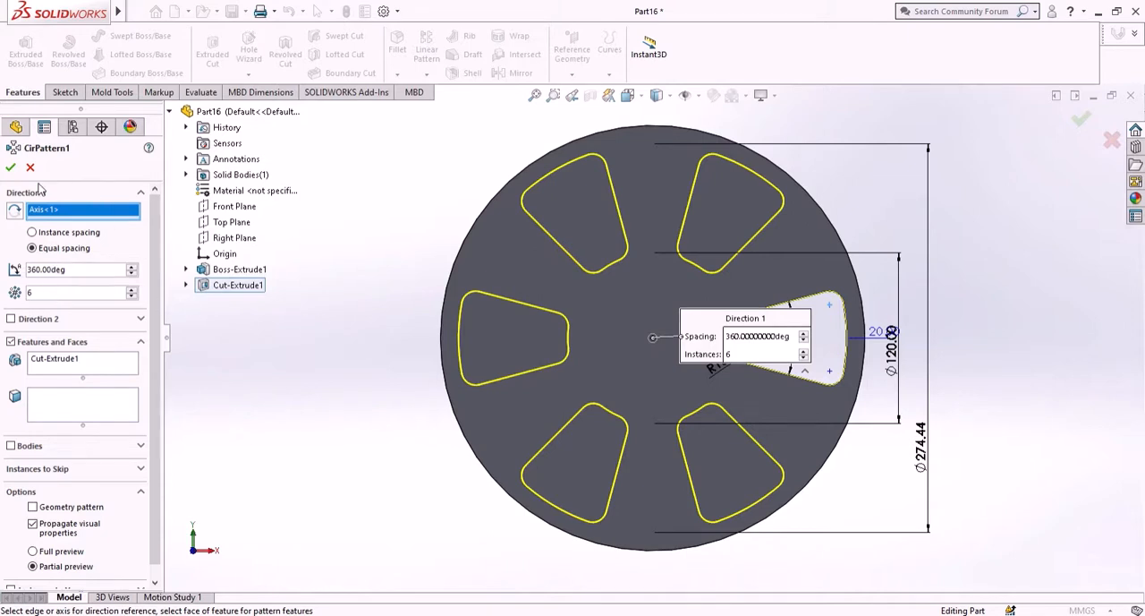
{"action": "left_click", "coordinate": [11, 170]}
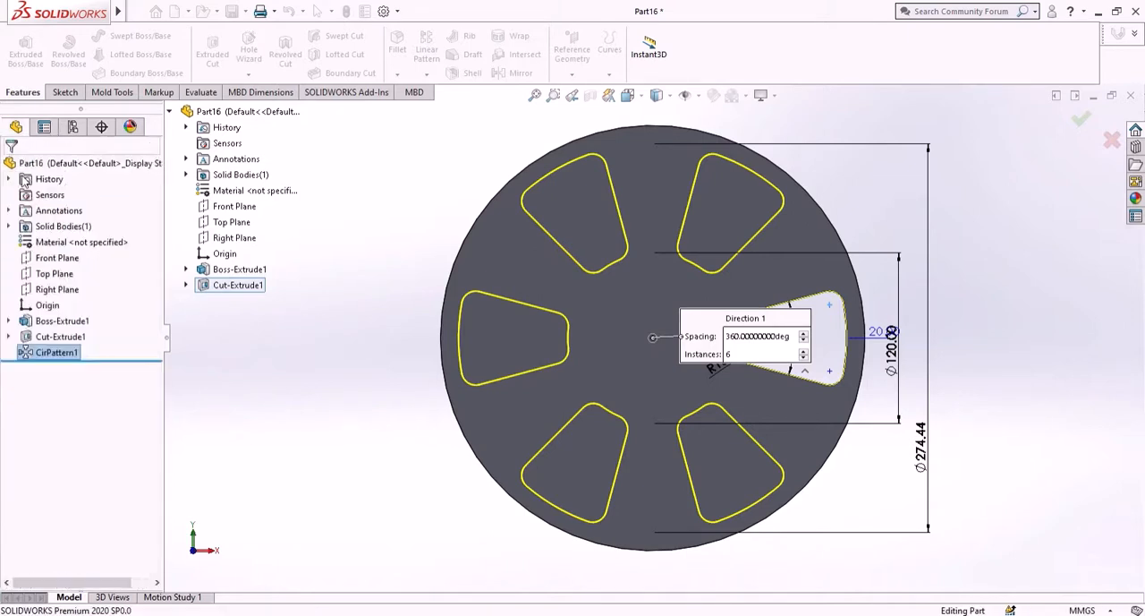
- Open a sketch on the disc's front face and draw a circle centered at the origin
{"action": "left_click", "coordinate": [298, 223]}
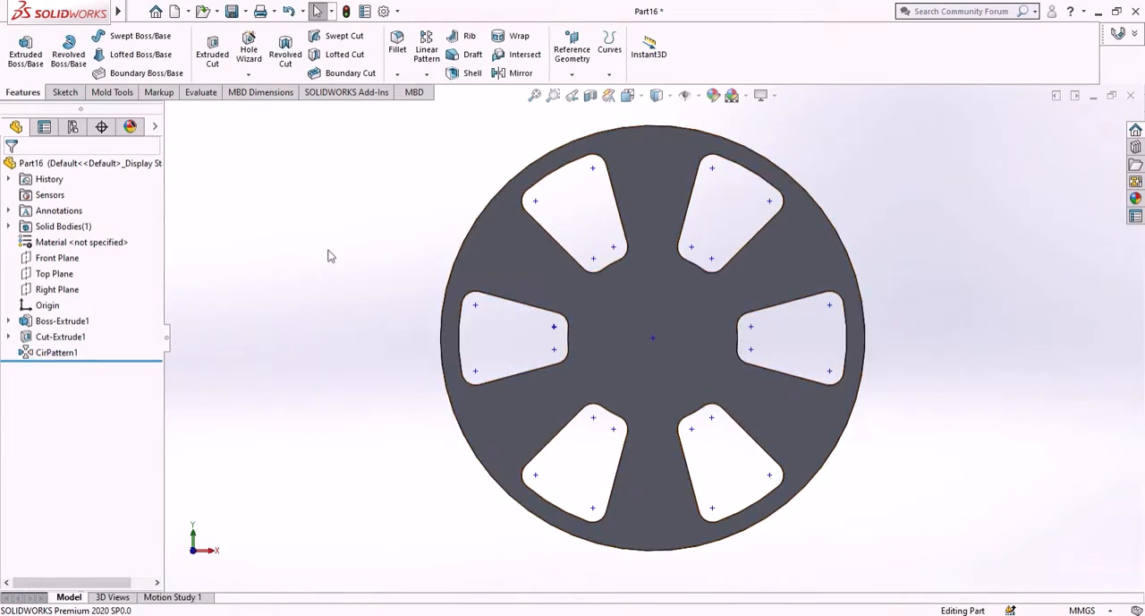
{"action": "left_click", "coordinate": [632, 356]}
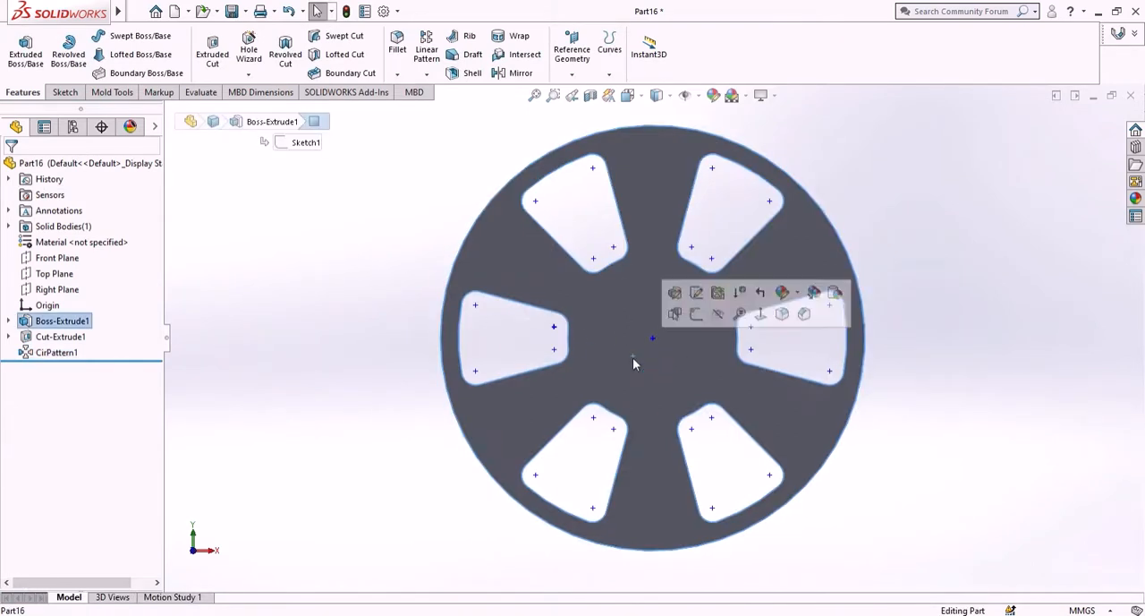
{"action": "left_click", "coordinate": [697, 314]}
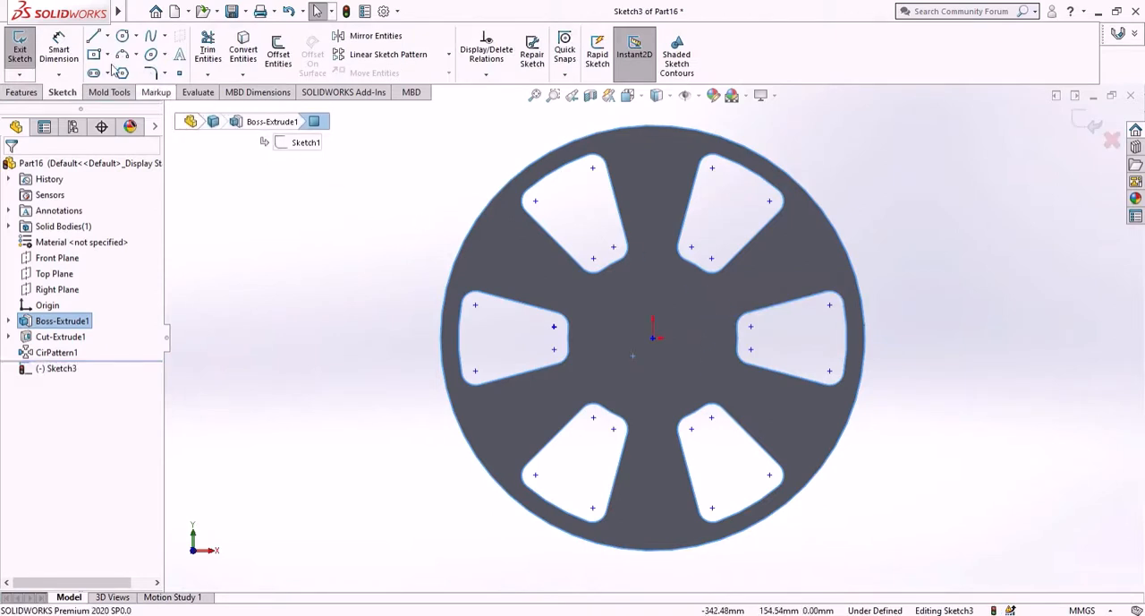
{"action": "left_click", "coordinate": [123, 35]}
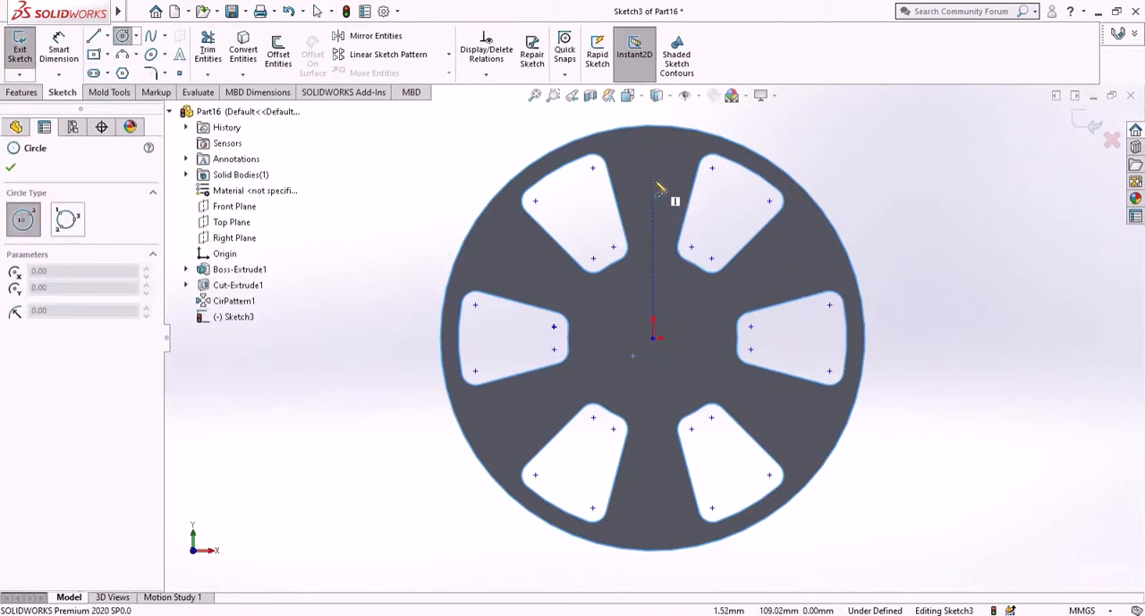
{"action": "left_click", "coordinate": [653, 338]}
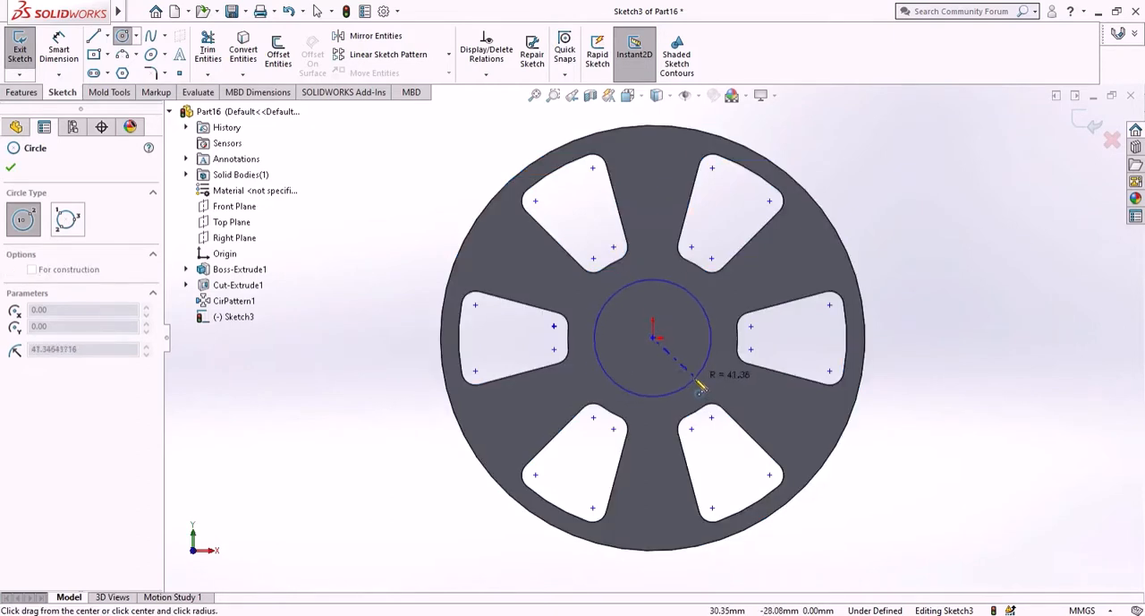
{"action": "left_click", "coordinate": [692, 376]}
{"action": "left_click", "coordinate": [13, 169]}
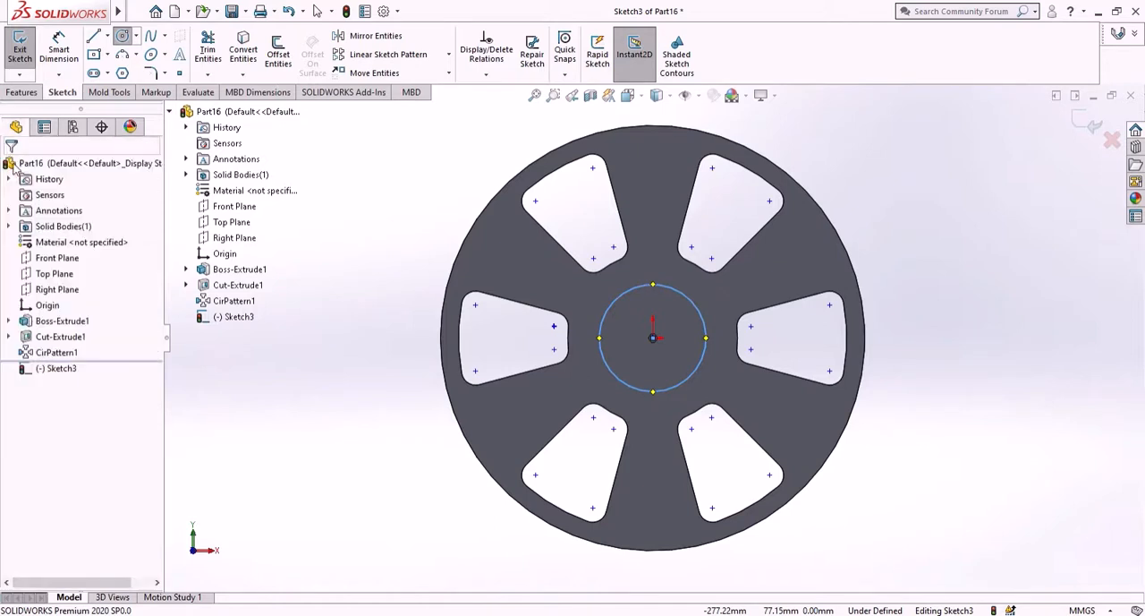
- Dimension the circle's diameter as 80 mm
{"action": "left_click", "coordinate": [59, 51]}
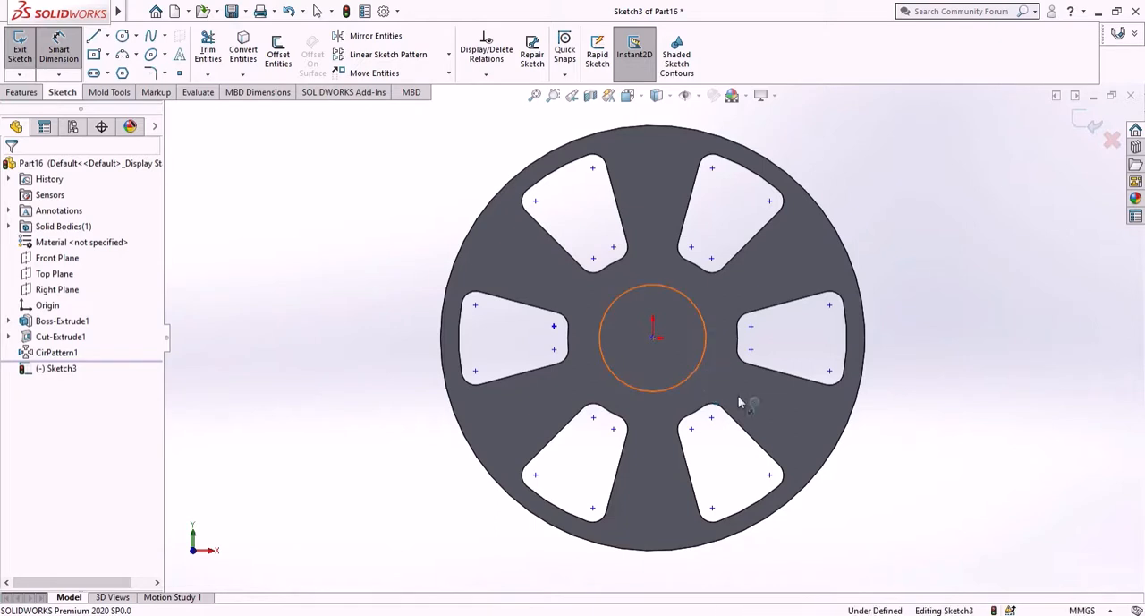
{"action": "left_click", "coordinate": [702, 382]}
{"action": "left_click", "coordinate": [962, 438]}
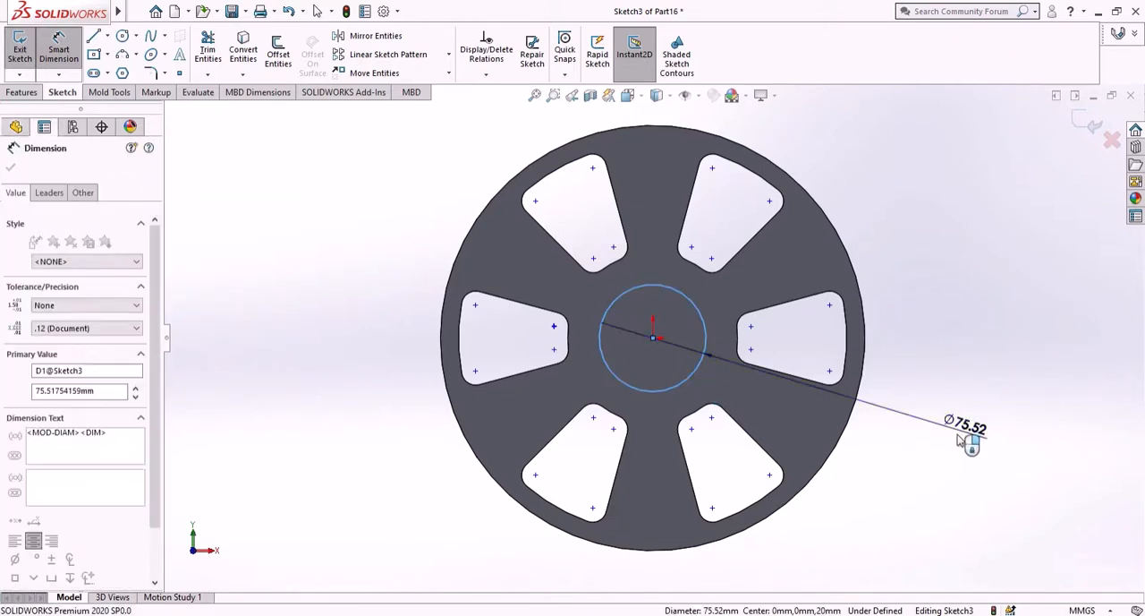
{"action": "type", "text": "80"}
{"action": "key", "text": "Return"}
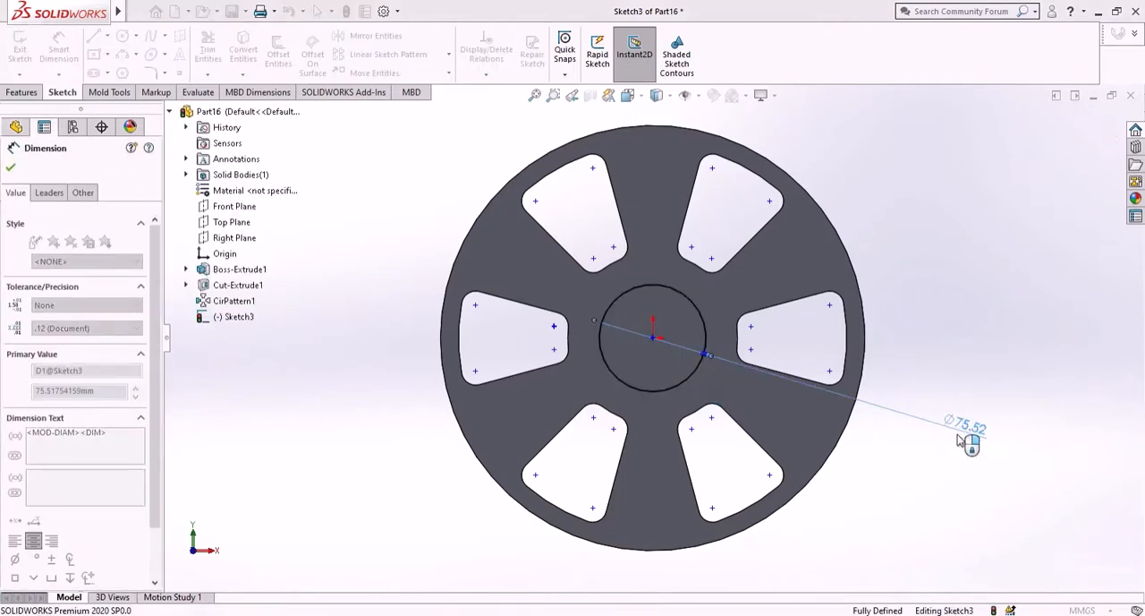
{"action": "left_click", "coordinate": [11, 168]}
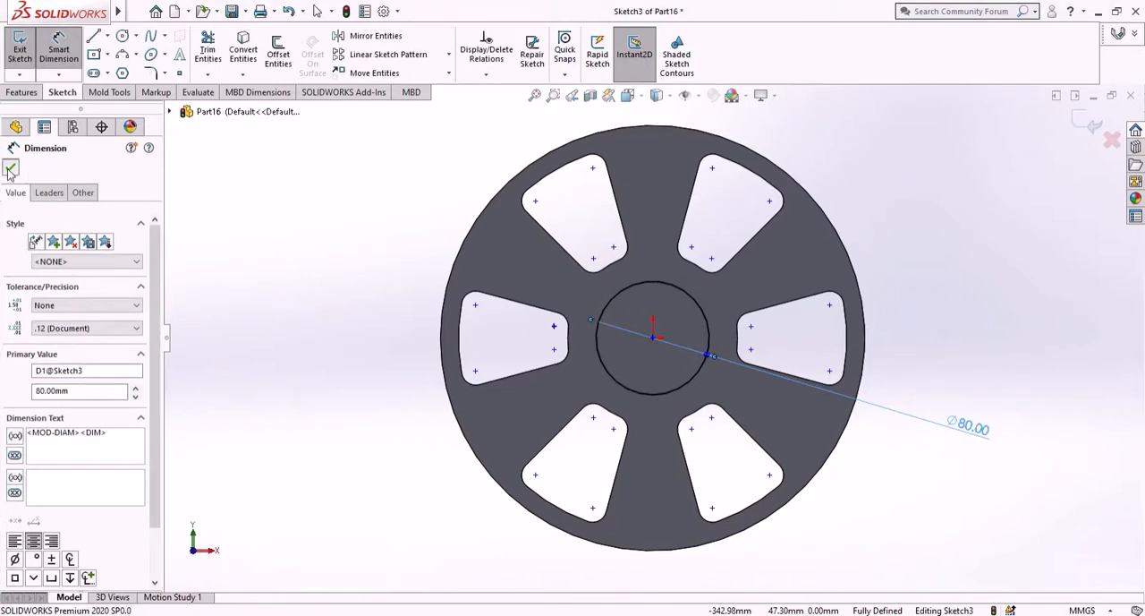
- Extrude the circle as a boss 20 mm from the disc face, reversing direction, with a 20° draft
{"action": "left_click", "coordinate": [21, 93]}
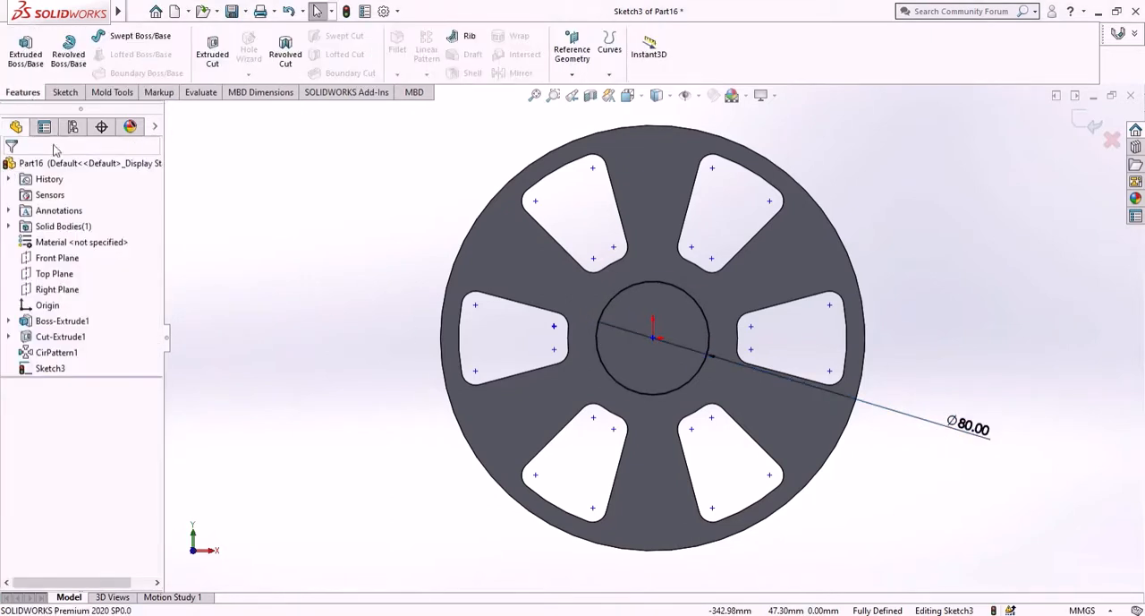
{"action": "left_click", "coordinate": [25, 52]}
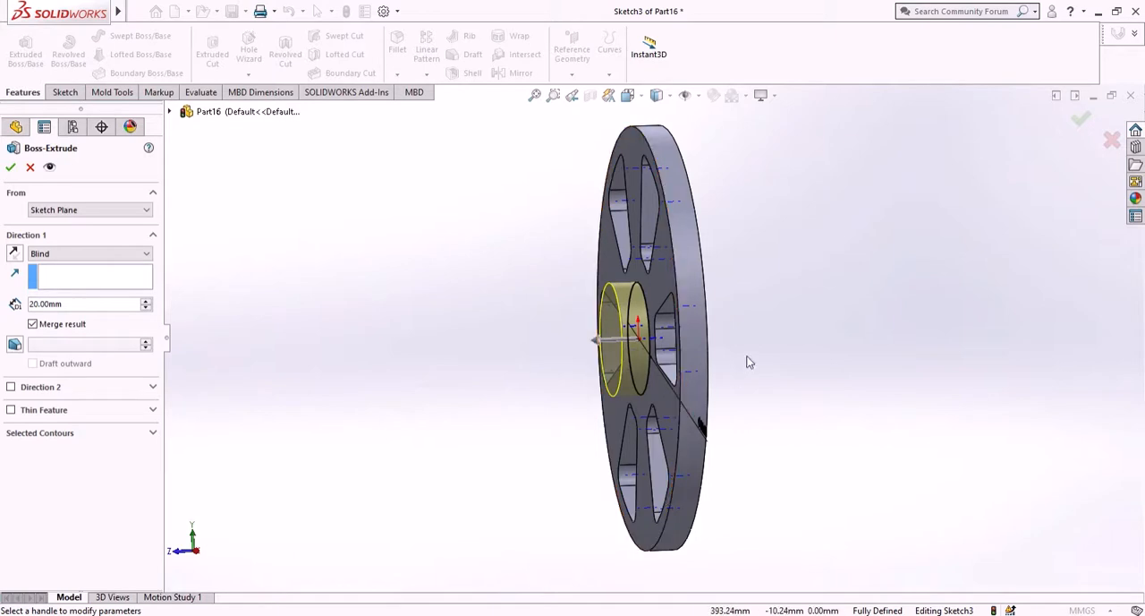
{"action": "middle_click_drag", "start_coordinate": [712, 359], "coordinate": [686, 365]}
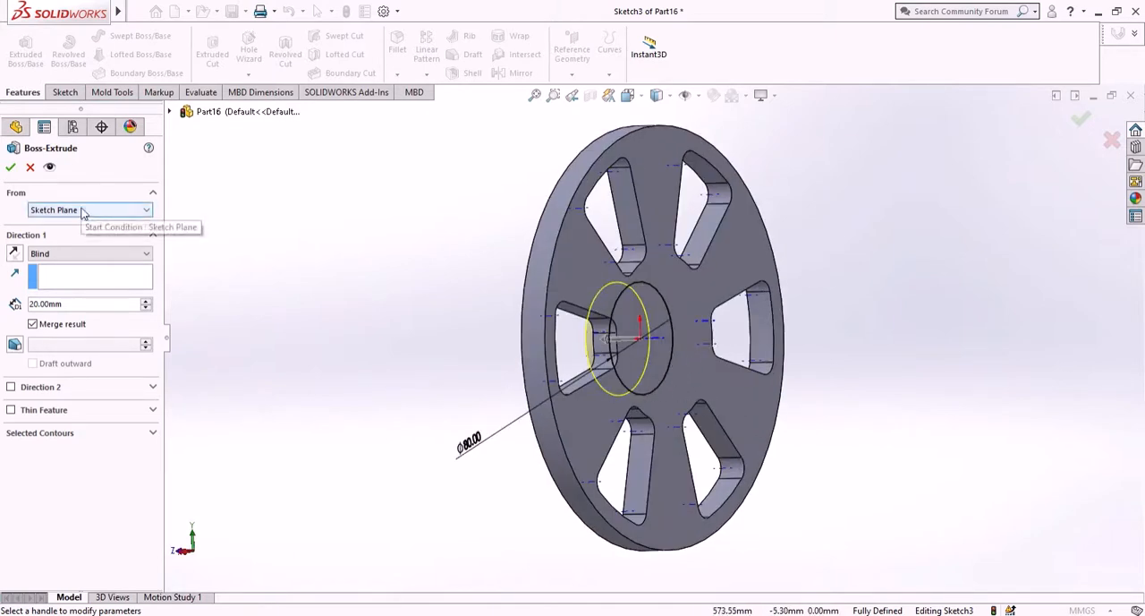
{"action": "left_click", "coordinate": [15, 254]}
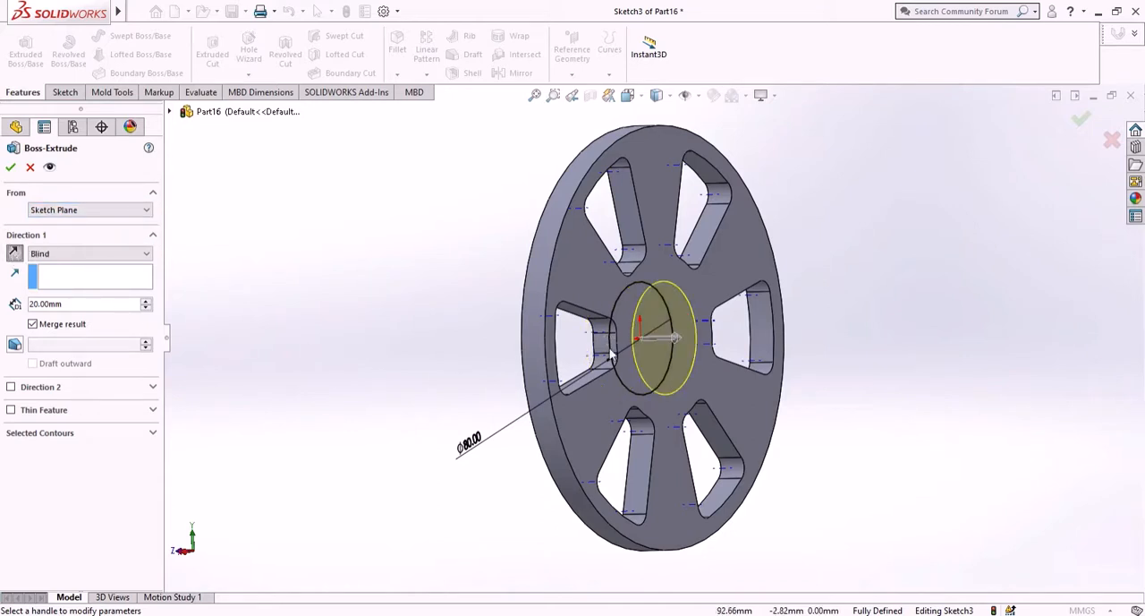
{"action": "middle_click_drag", "start_coordinate": [761, 367], "coordinate": [803, 363]}
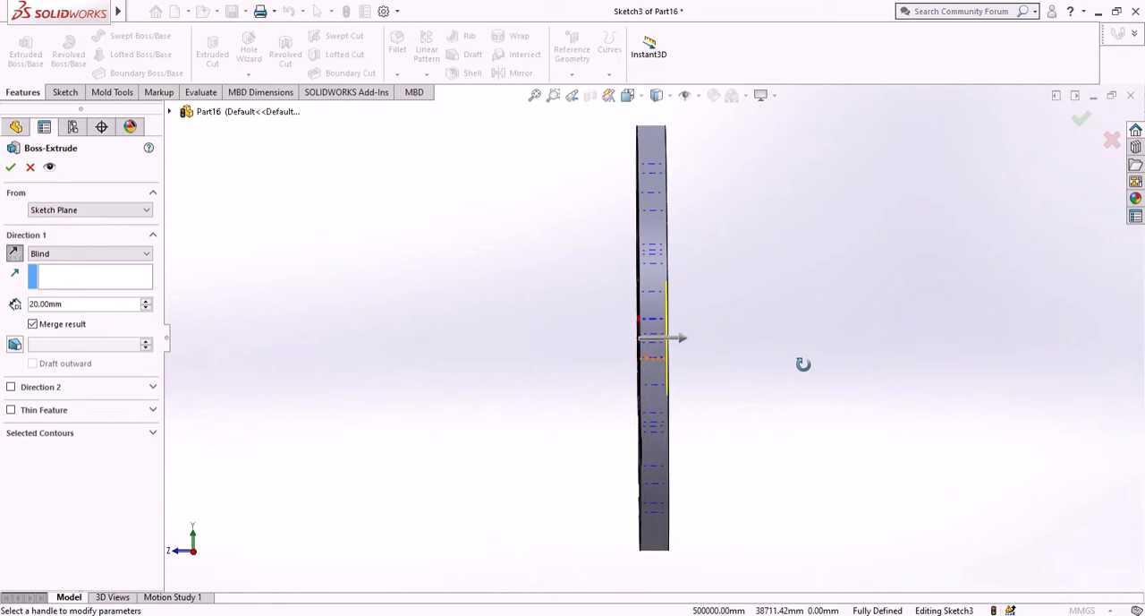
{"action": "middle_click_drag", "start_coordinate": [800, 364], "coordinate": [775, 369]}
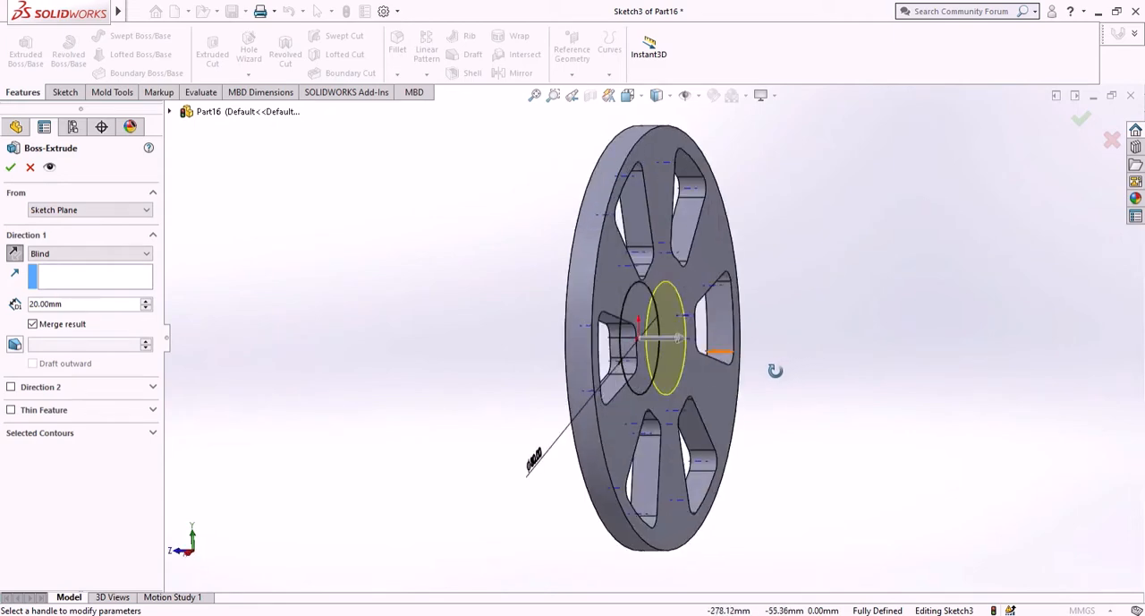
{"action": "left_click", "coordinate": [75, 212]}
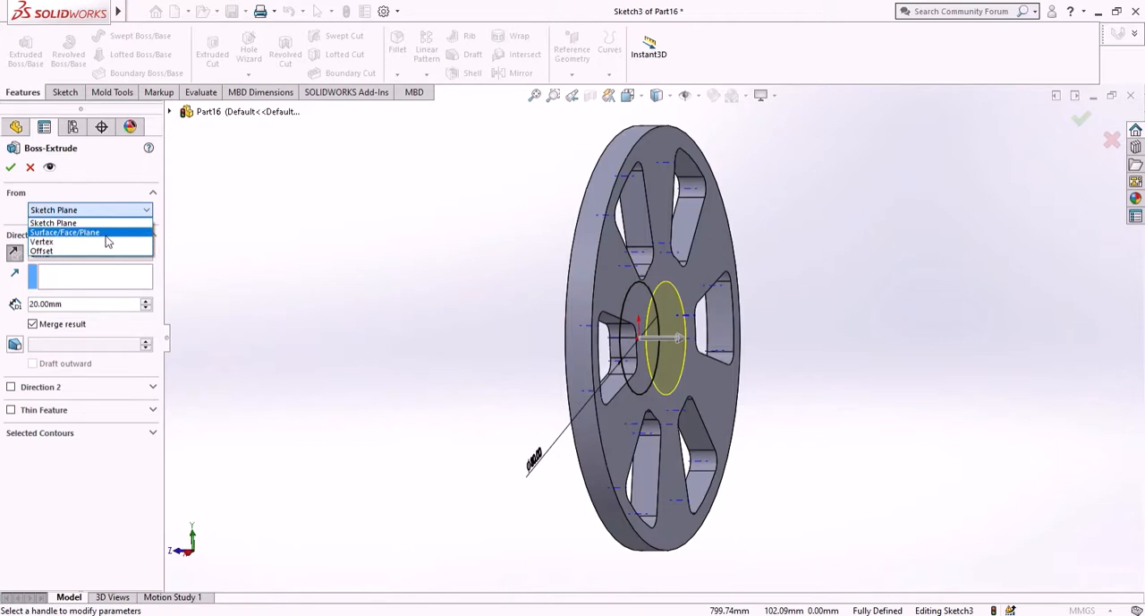
{"action": "left_click", "coordinate": [106, 232]}
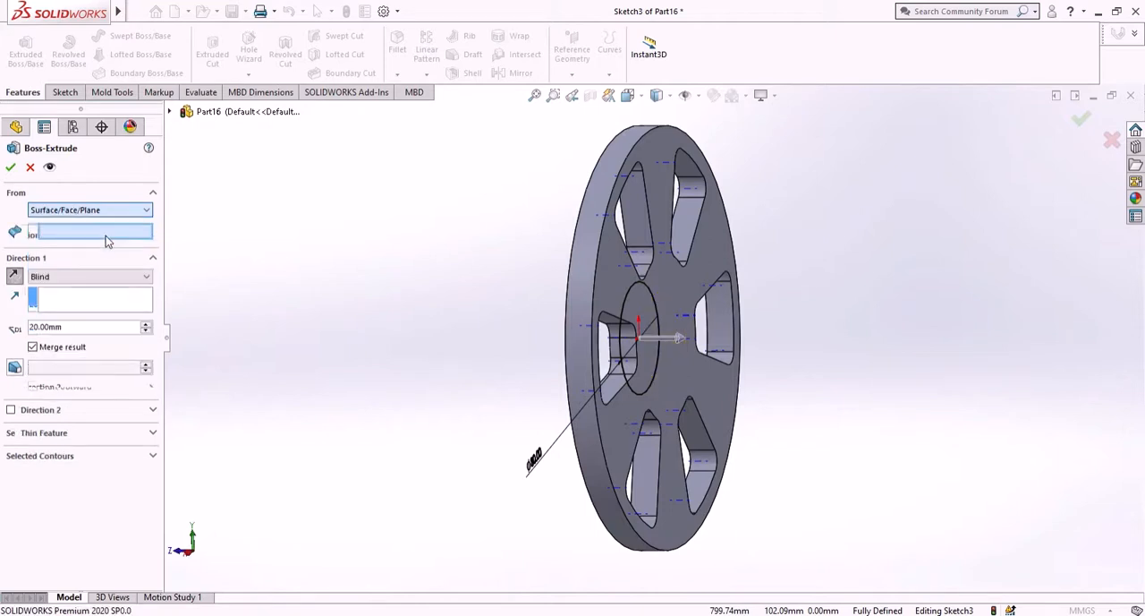
{"action": "left_click", "coordinate": [674, 376]}
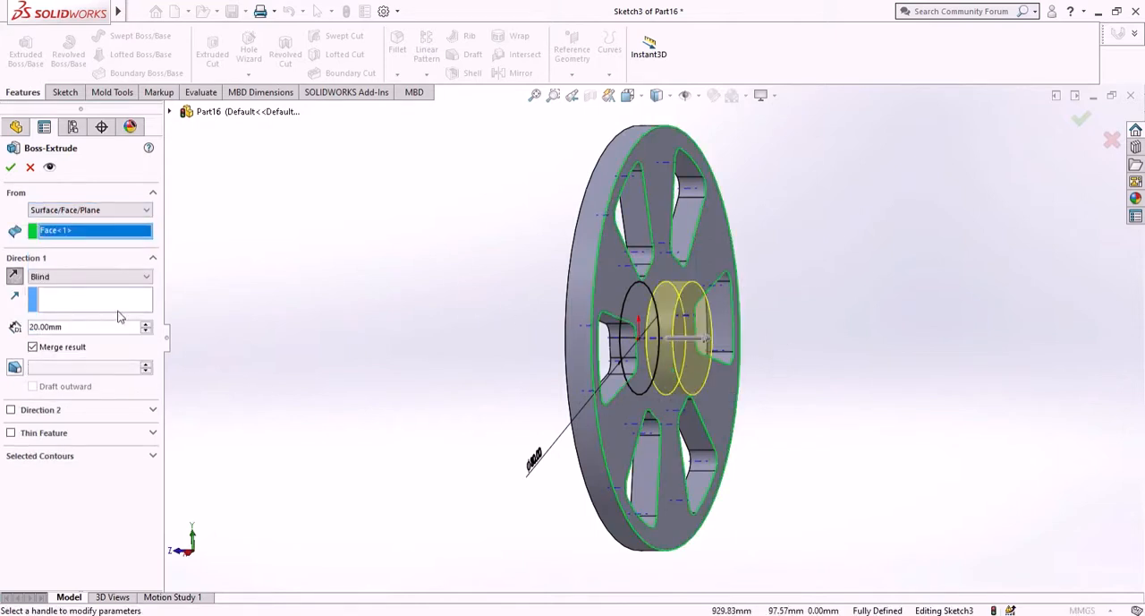
{"action": "middle_click_drag", "start_coordinate": [408, 303], "coordinate": [531, 333]}
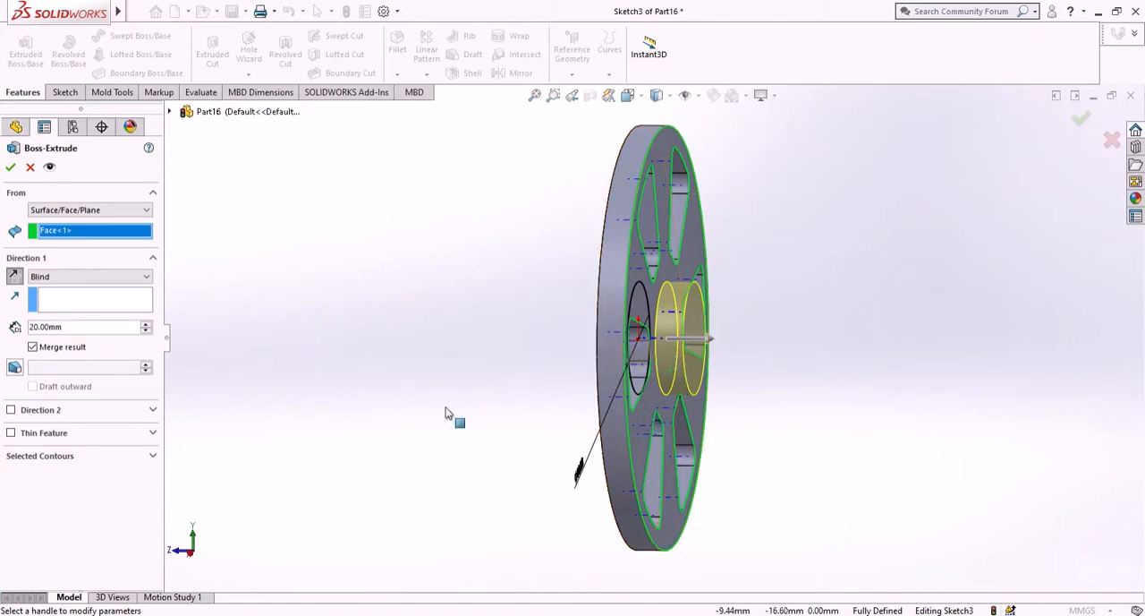
{"action": "left_click", "coordinate": [14, 367]}
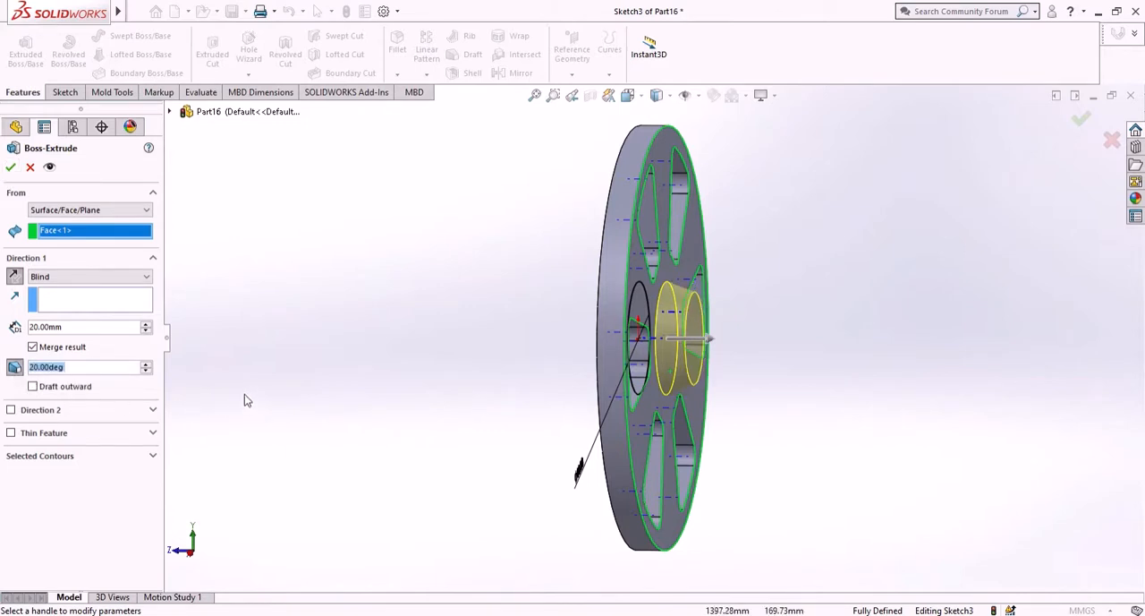
{"action": "left_click", "coordinate": [10, 169]}
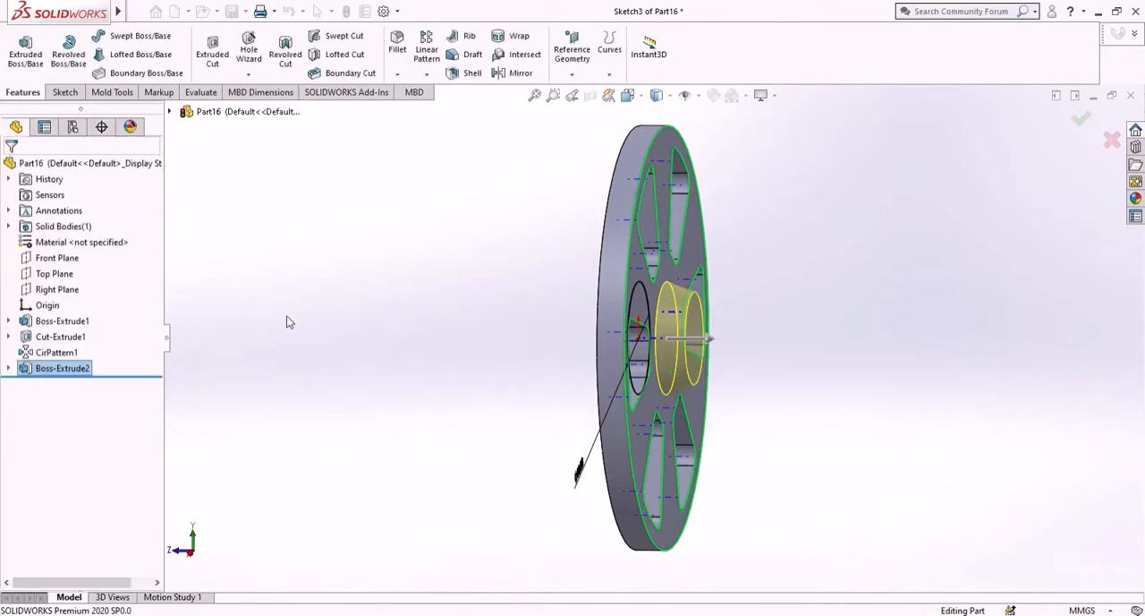
- Sketch on the disc face, normal to view, a circle about 18 mm radius at the origin and one about 13 mm radius about 121 mm above it
{"action": "key", "text": "ctrl+1"}
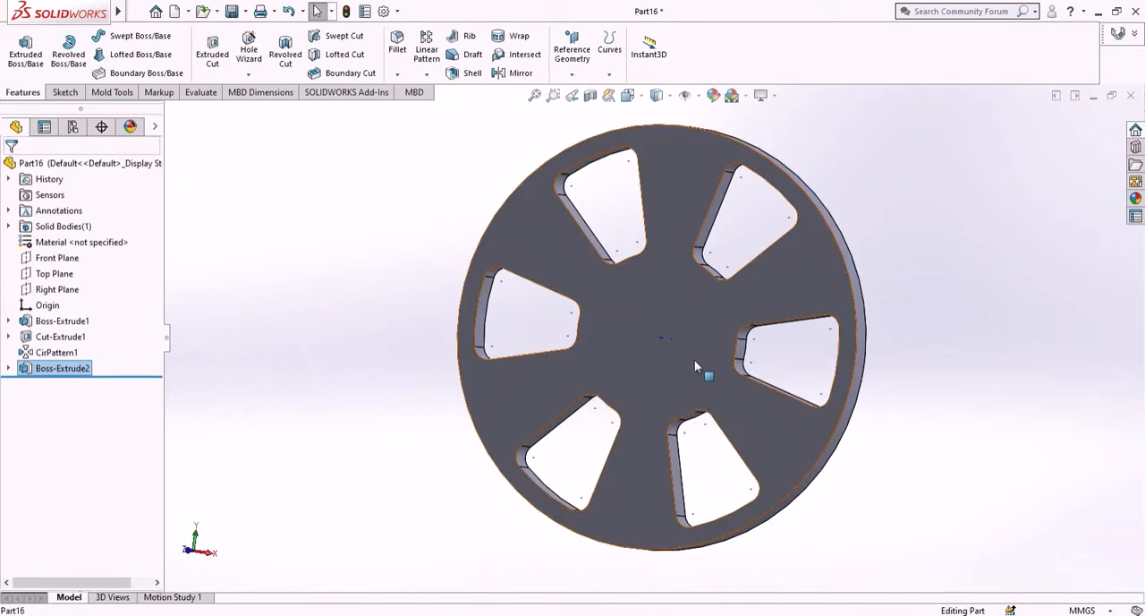
{"action": "left_click", "coordinate": [694, 360]}
{"action": "left_click", "coordinate": [757, 318]}
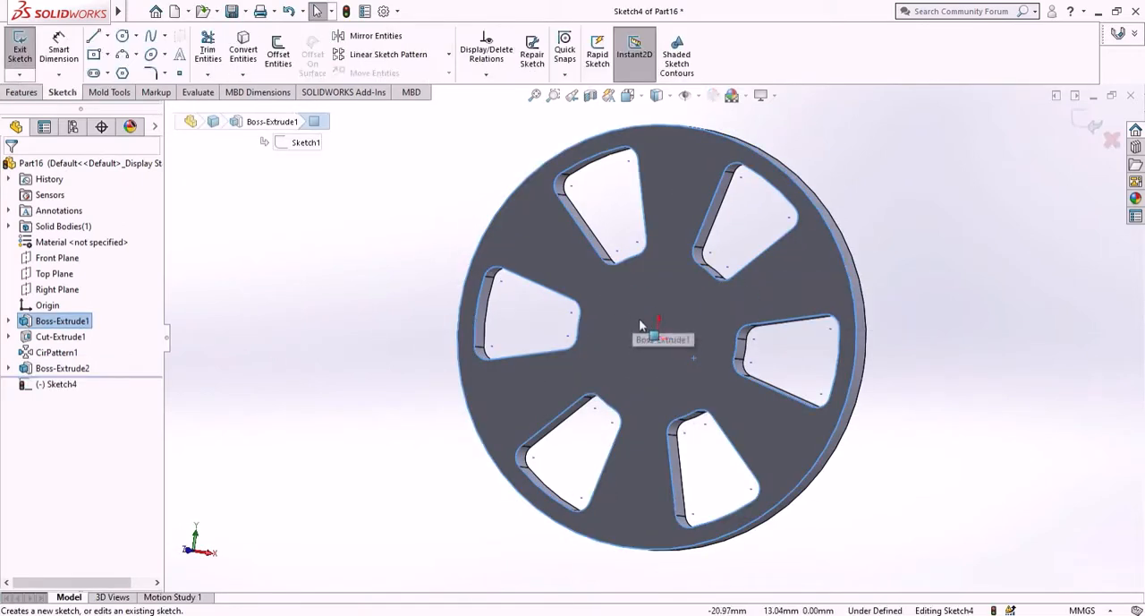
{"action": "right_click", "coordinate": [56, 387]}
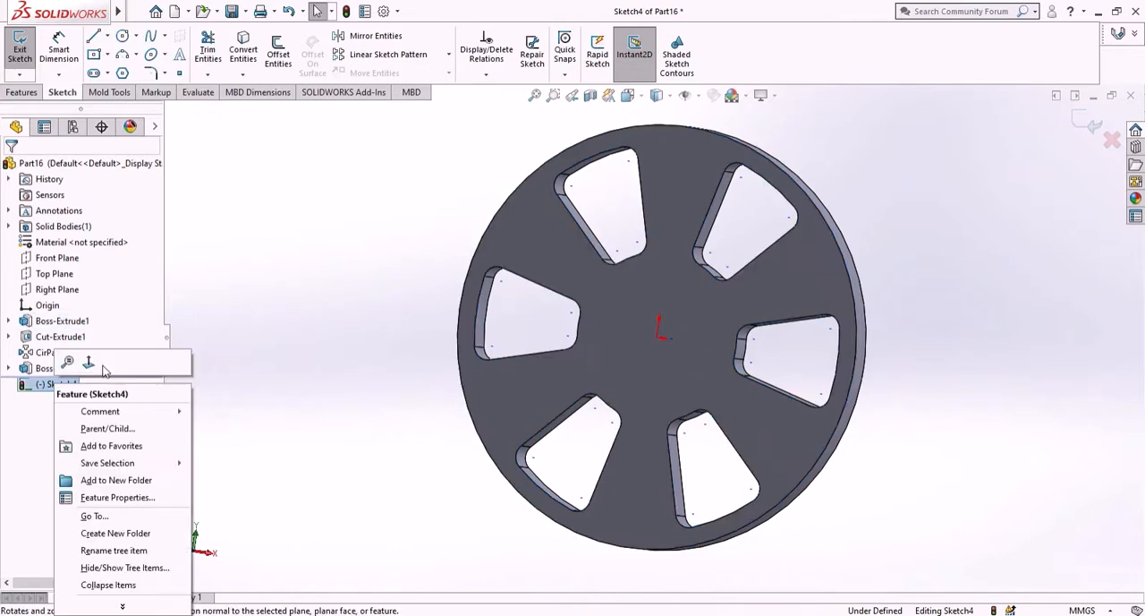
{"action": "left_click", "coordinate": [88, 364]}
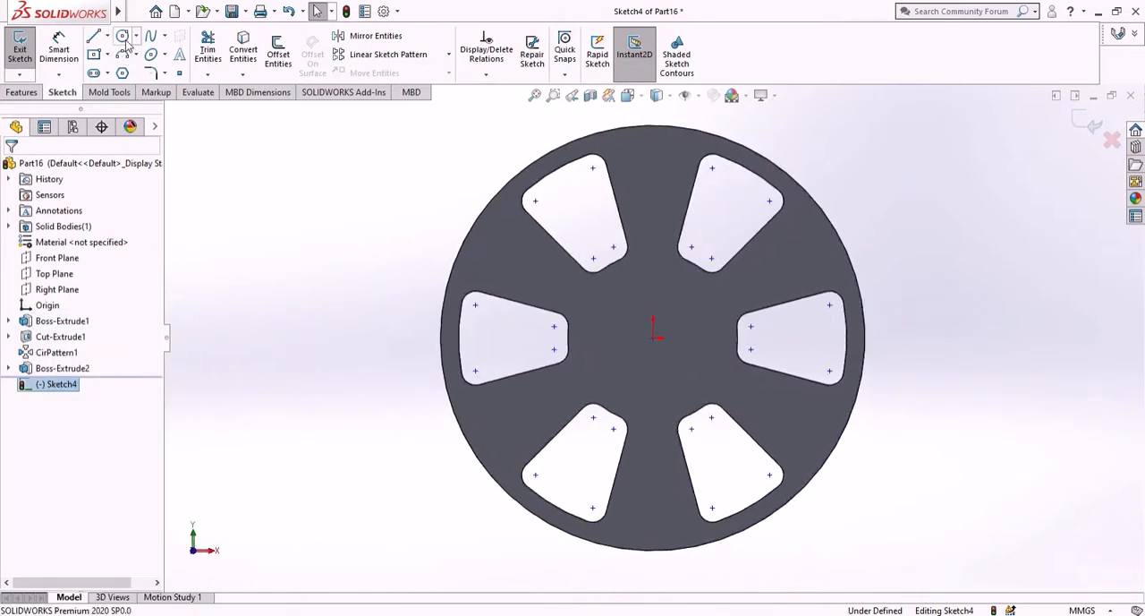
{"action": "left_click", "coordinate": [653, 338]}
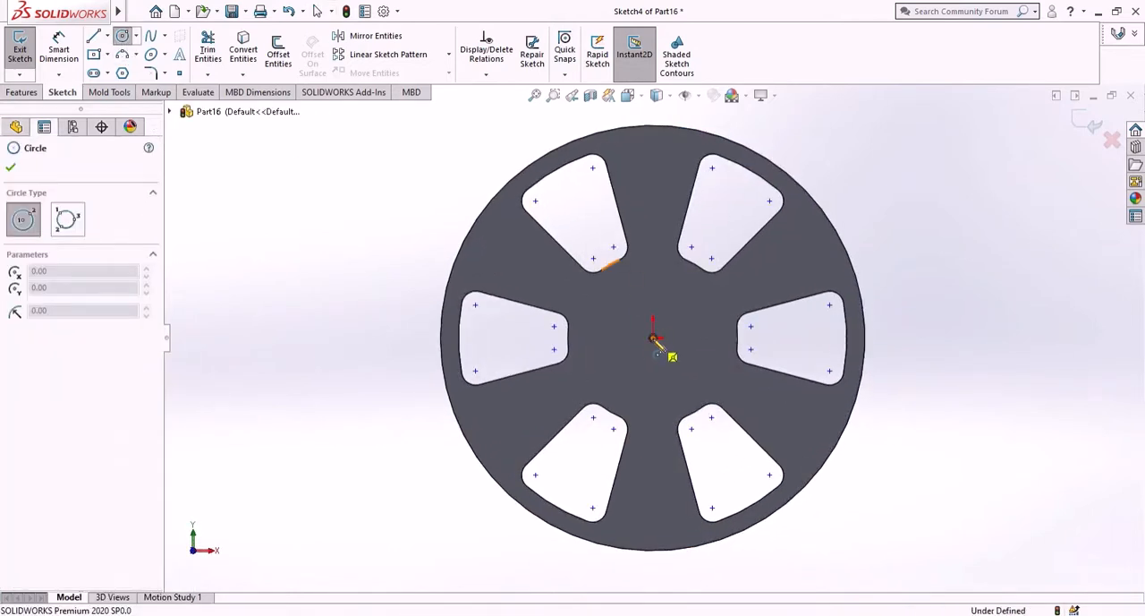
{"action": "left_click", "coordinate": [669, 360]}
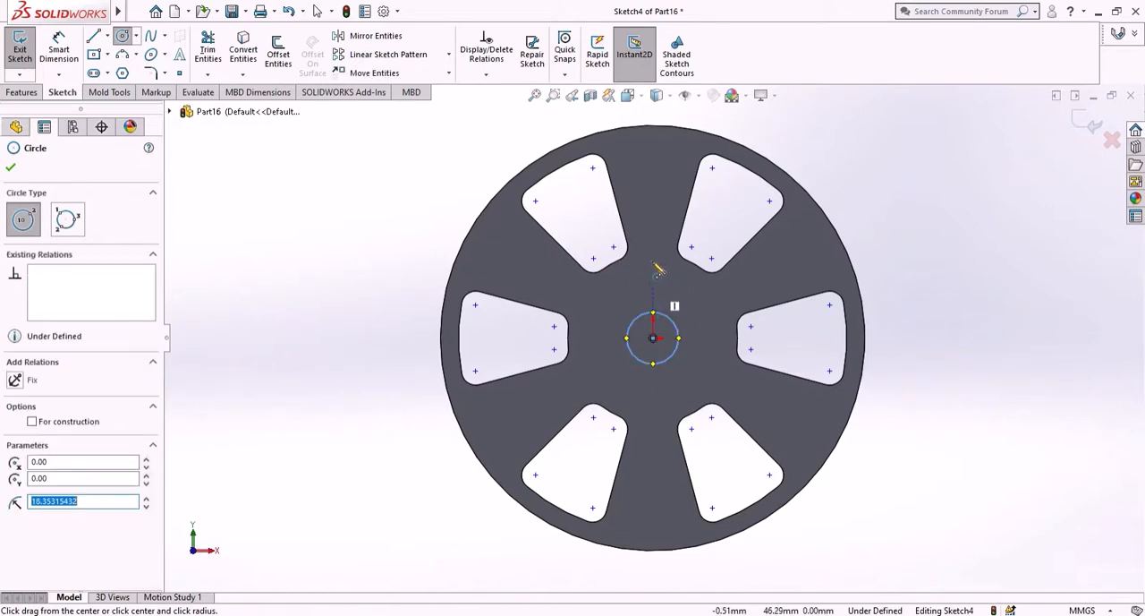
{"action": "left_click", "coordinate": [653, 166]}
{"action": "left_click", "coordinate": [662, 183]}
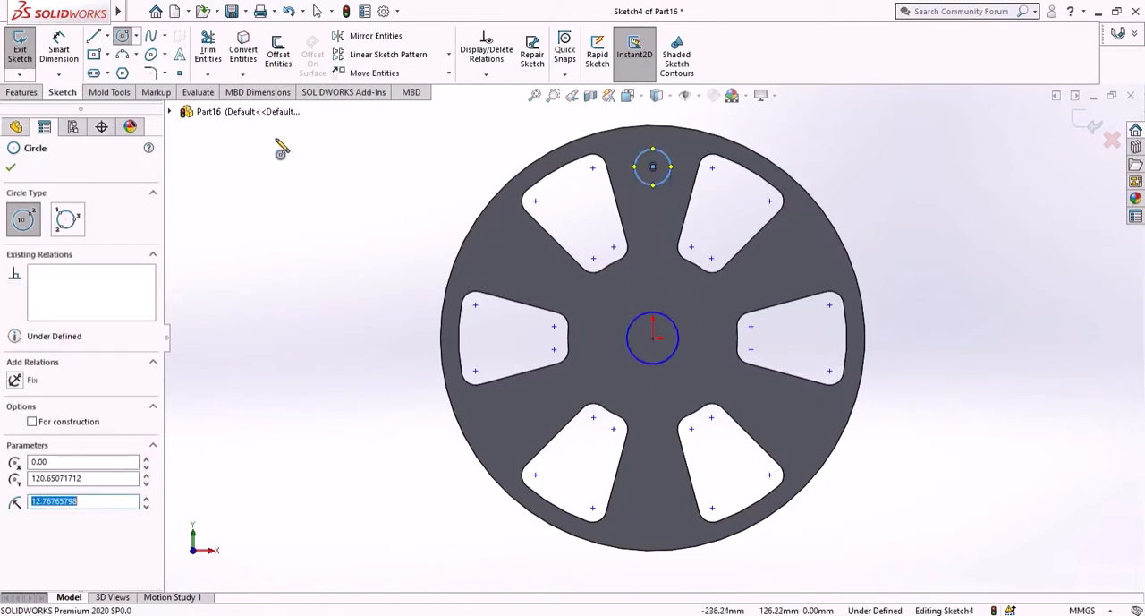
- Dimension the vertical distance from the origin to the upper circle's center as 120 mm
{"action": "left_click", "coordinate": [70, 52]}
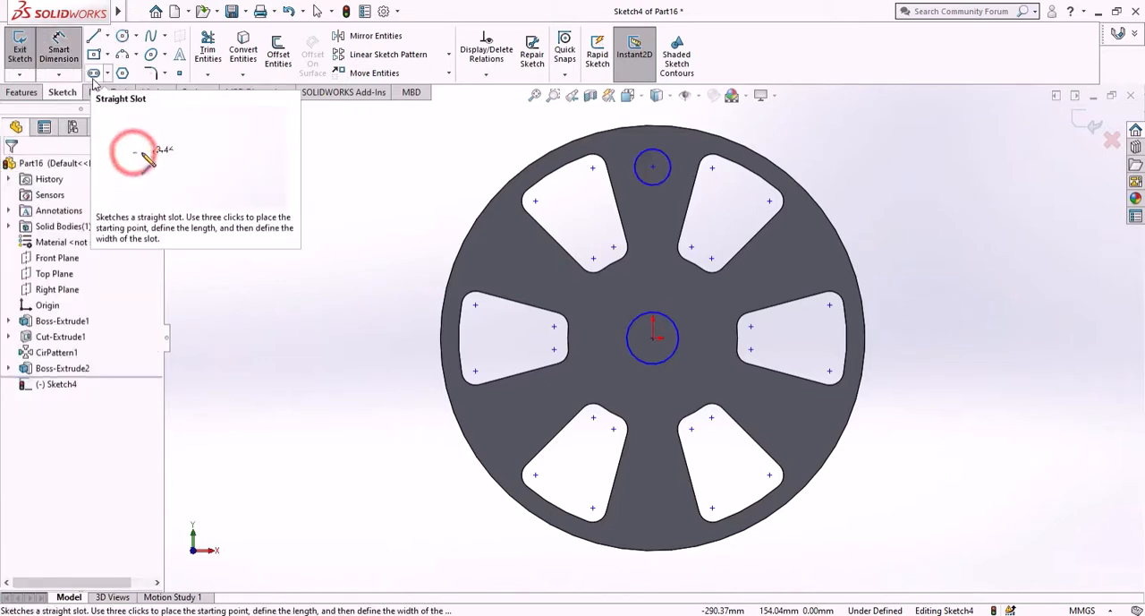
{"action": "left_click", "coordinate": [653, 337]}
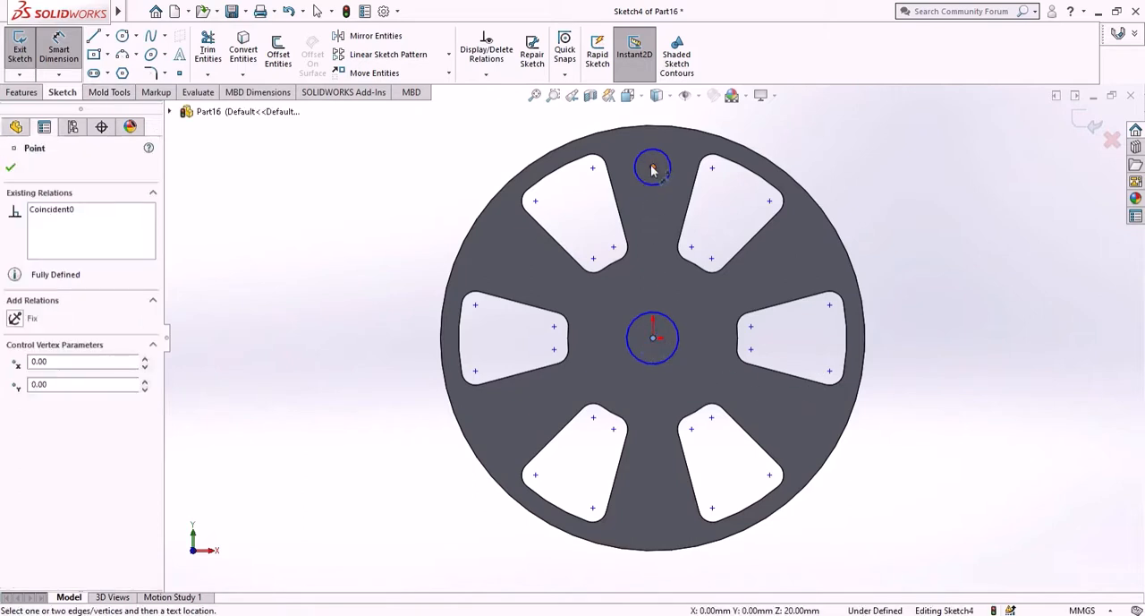
{"action": "left_click", "coordinate": [653, 167]}
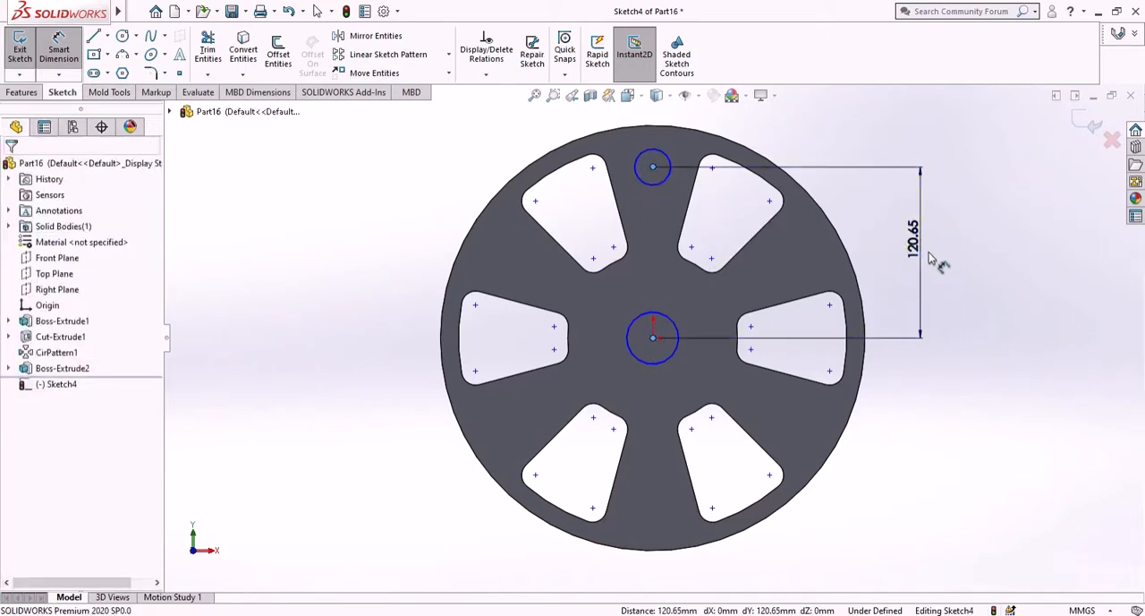
{"action": "left_click", "coordinate": [931, 258]}
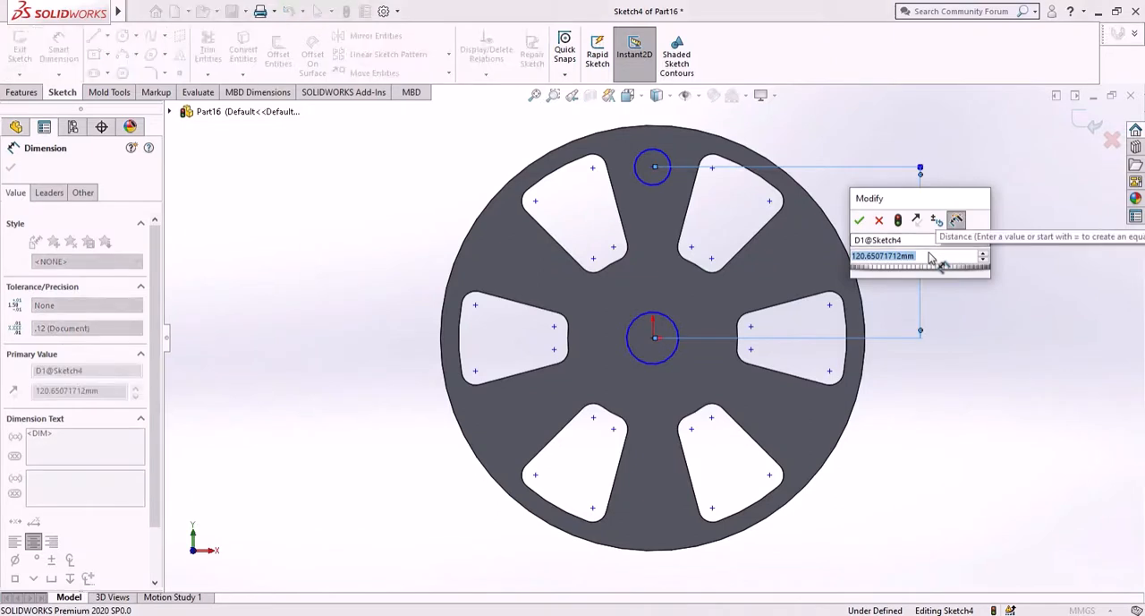
{"action": "type", "text": "120"}
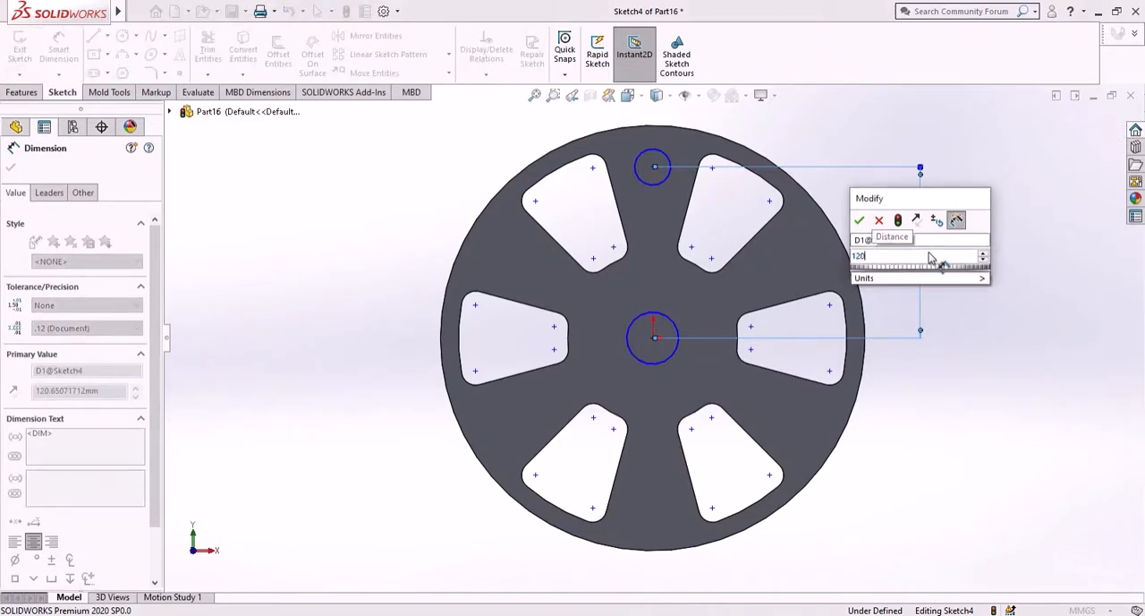
{"action": "key", "text": "Return"}
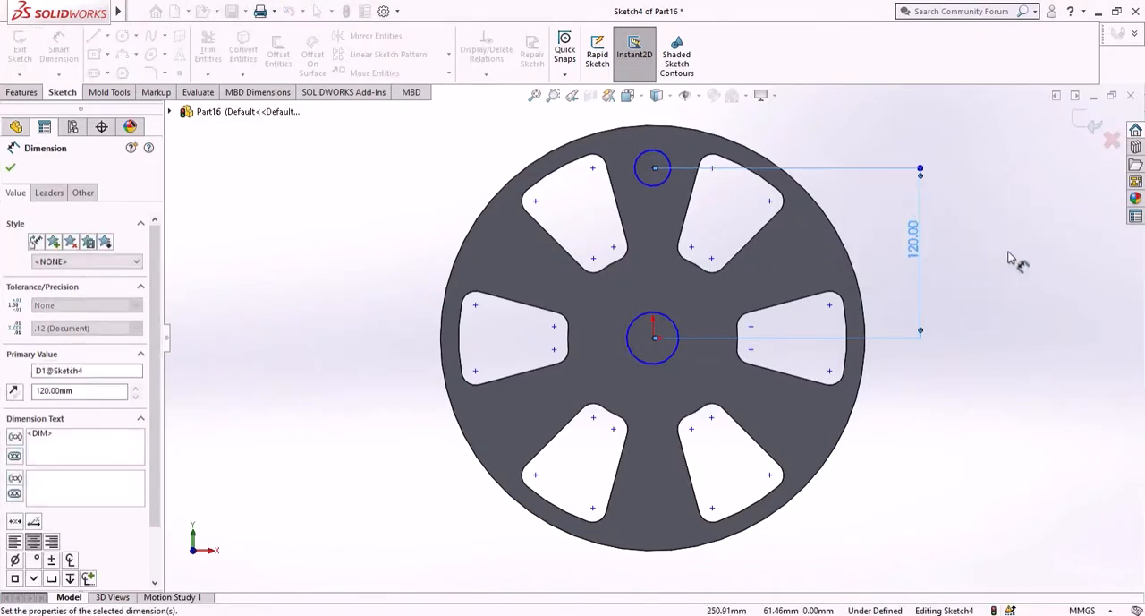
- Dimension the central circle's diameter as 38.10 mm
{"action": "key", "text": "Escape"}
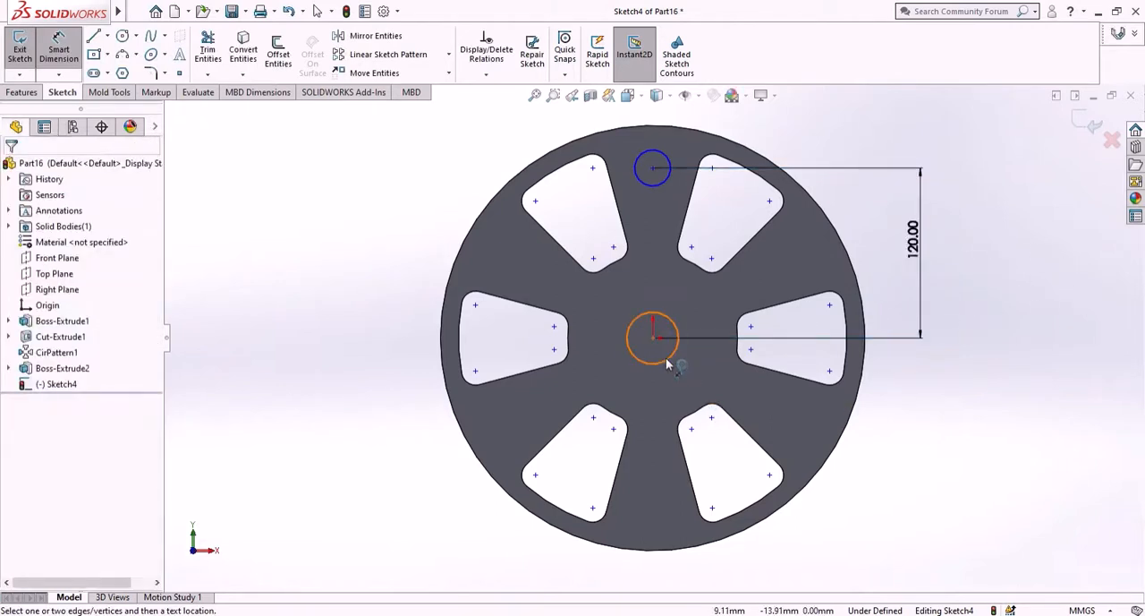
{"action": "left_click", "coordinate": [676, 361]}
{"action": "left_click", "coordinate": [960, 446]}
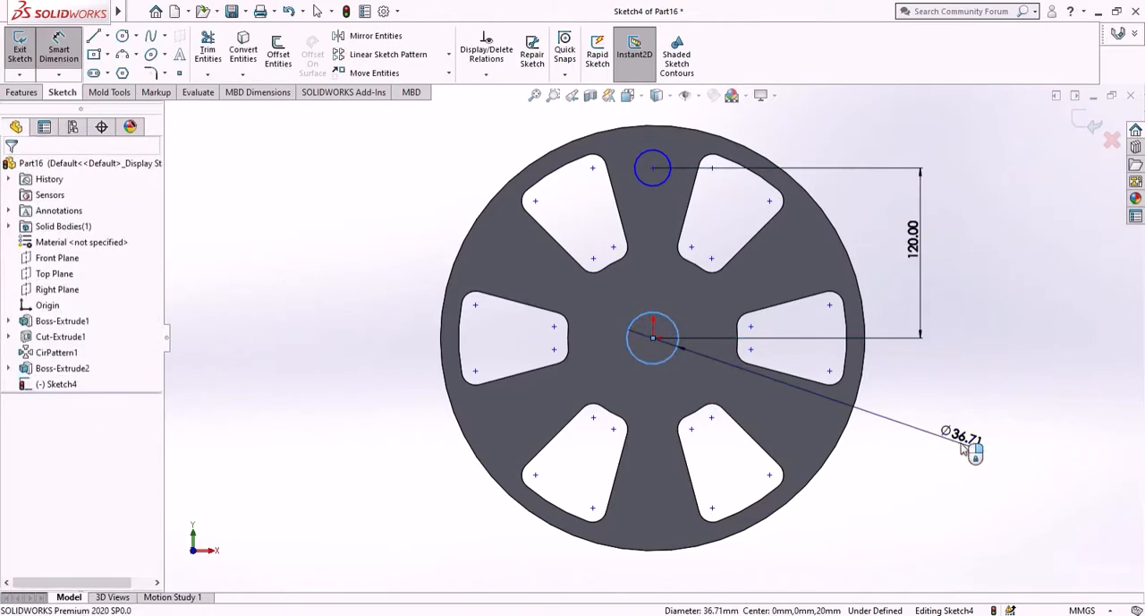
{"action": "type", "text": "38"}
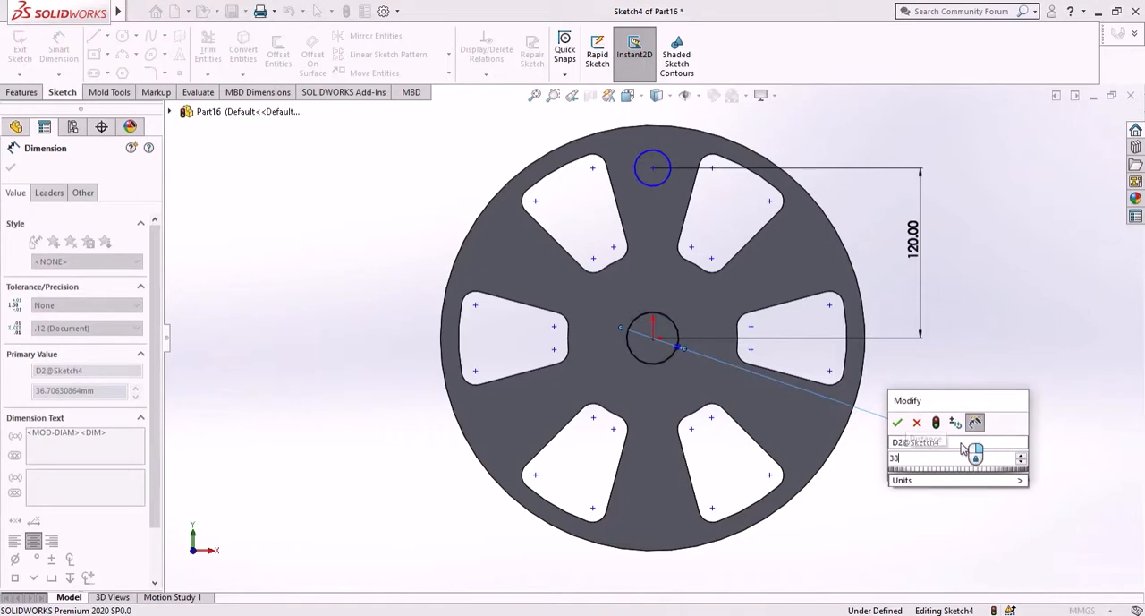
{"action": "type", "text": ".10"}
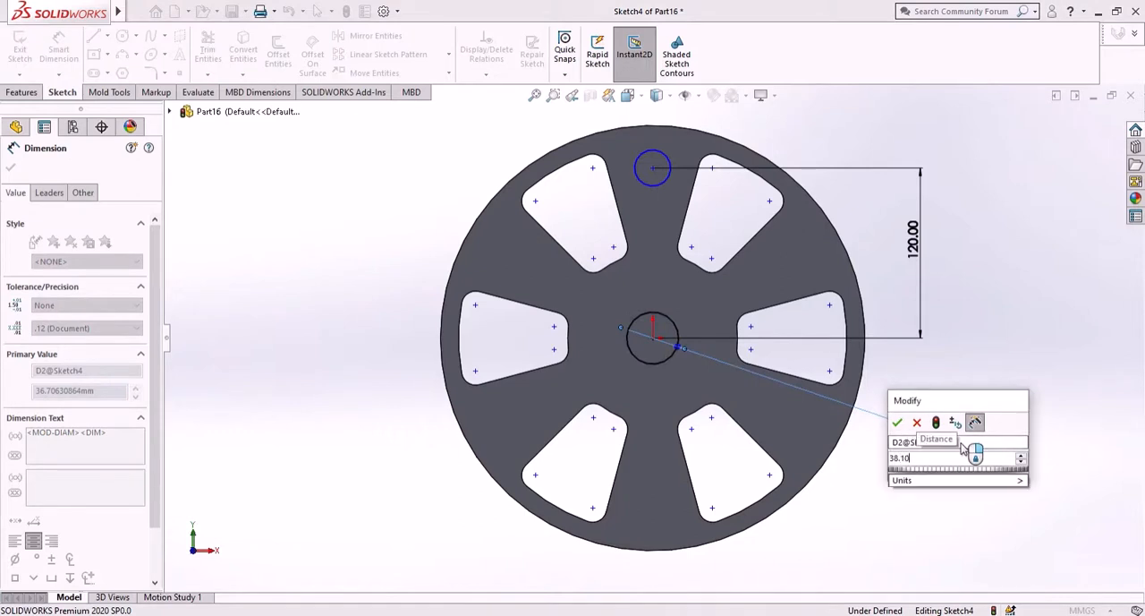
{"action": "key", "text": "Return"}
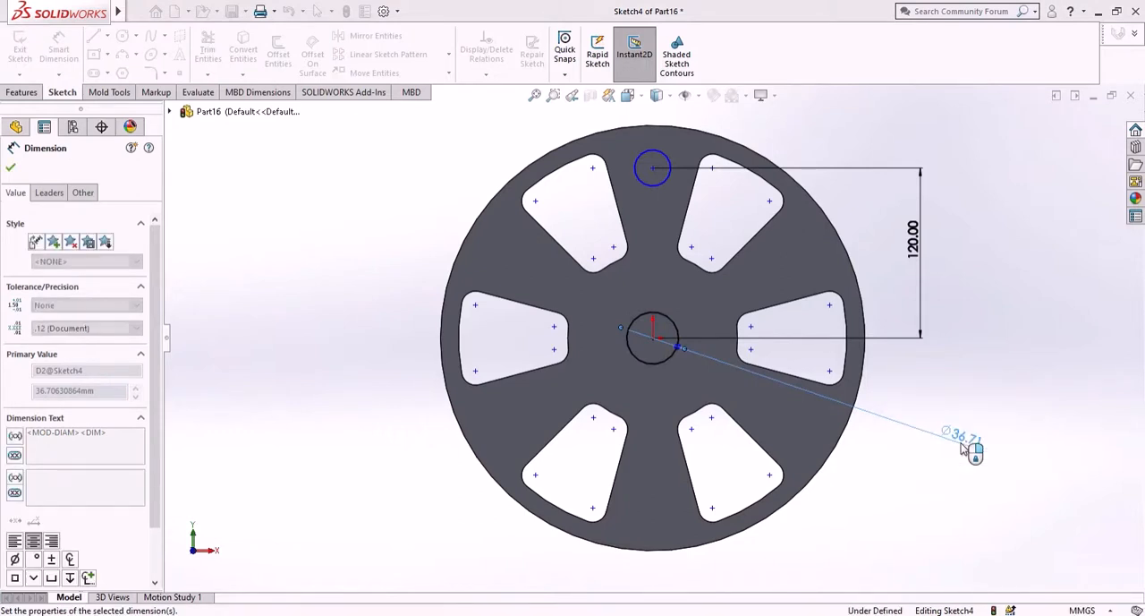
{"action": "left_click", "coordinate": [971, 447]}
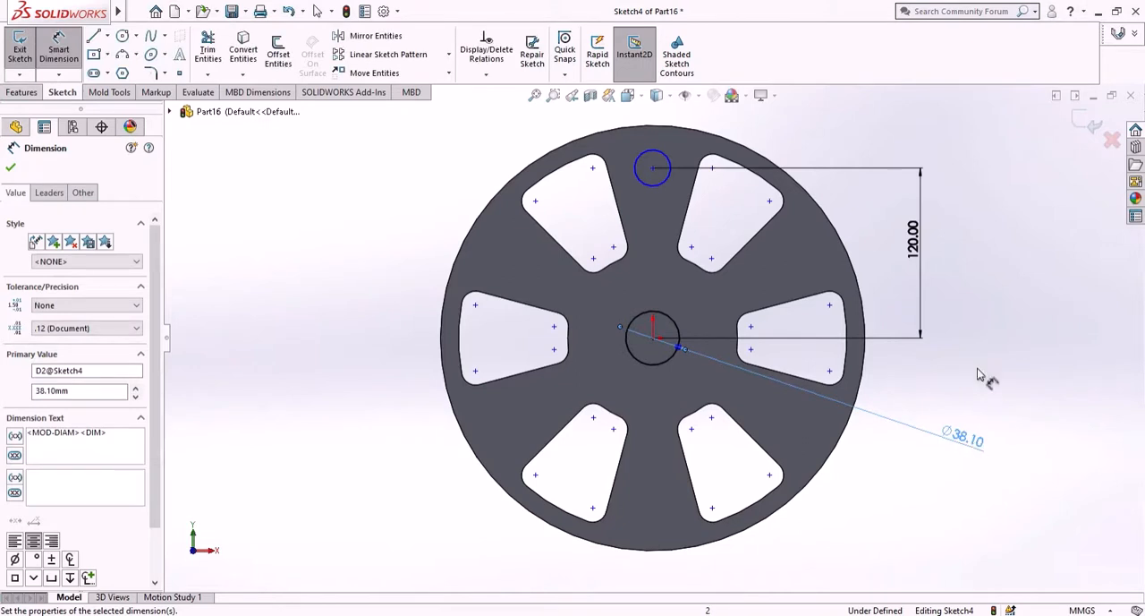
- Dimension the upper circle's diameter as 25 mm
{"action": "left_click", "coordinate": [666, 181]}
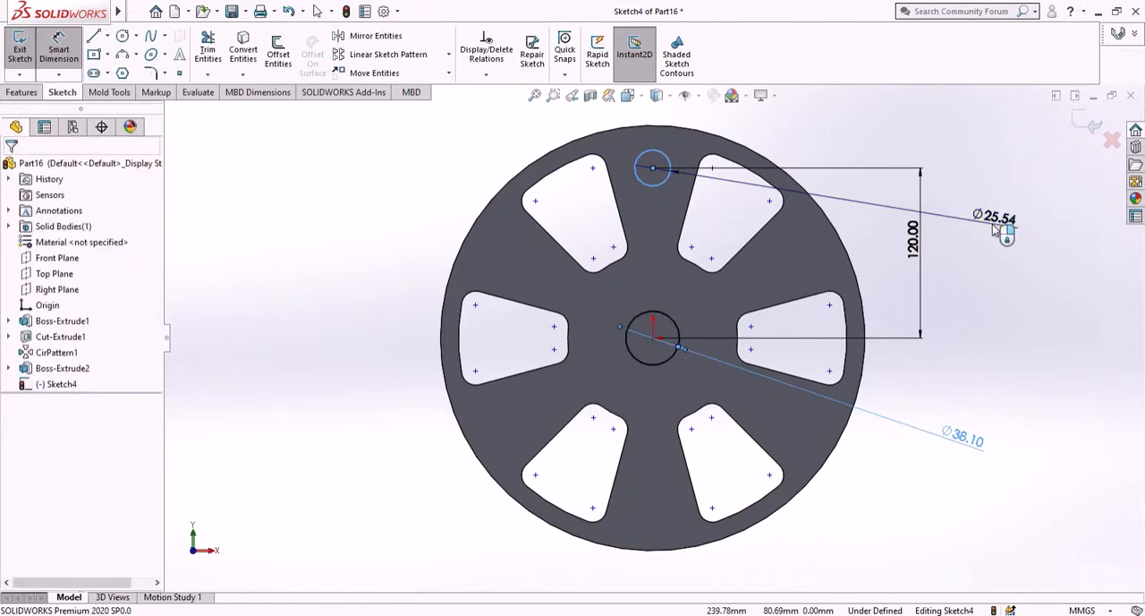
{"action": "left_click", "coordinate": [1000, 229]}
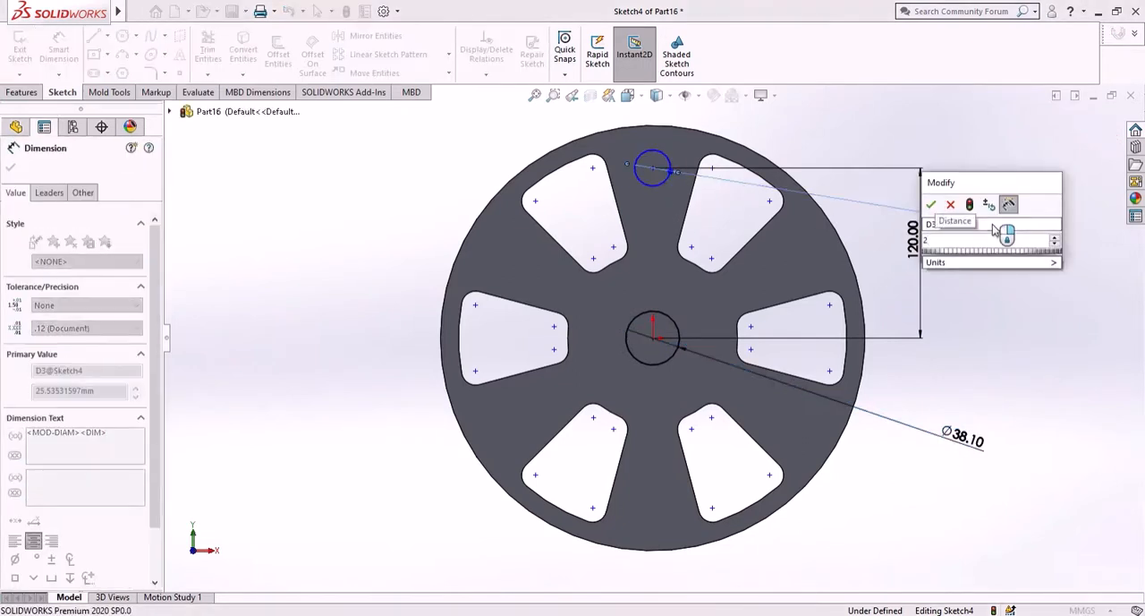
{"action": "type", "text": "25"}
{"action": "key", "text": "Return"}
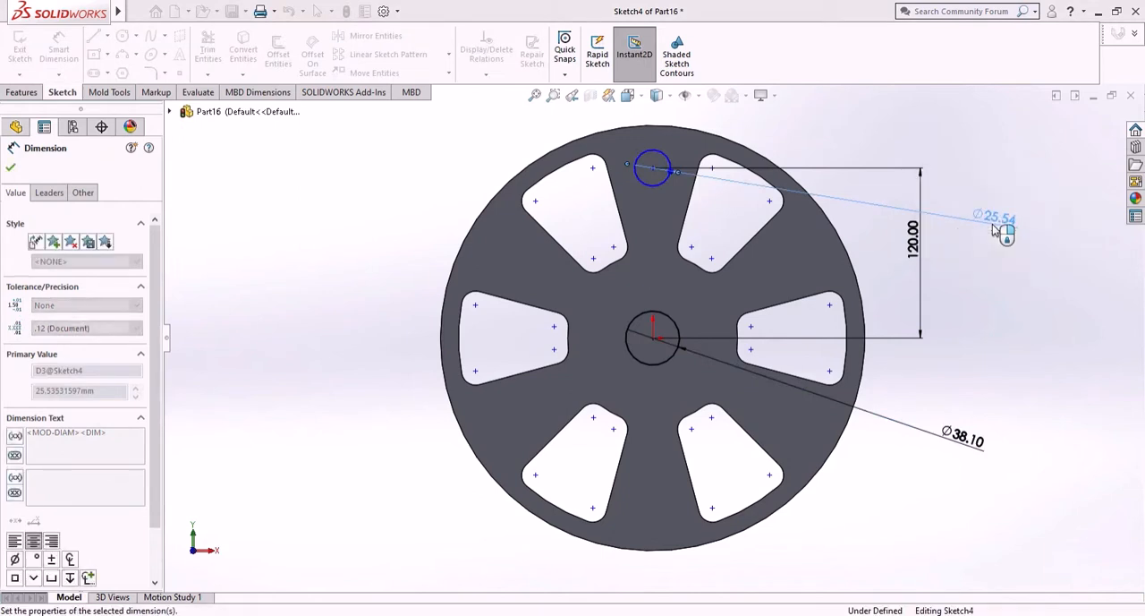
{"action": "left_click", "coordinate": [1009, 307]}
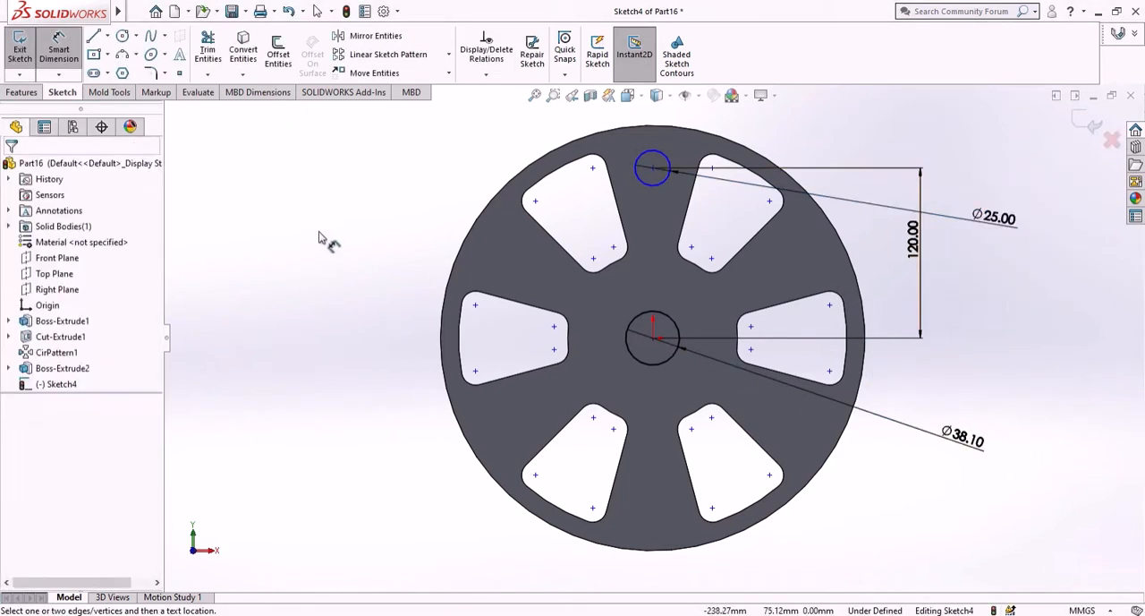
- Cut-extrude both circles Through All - Both directions to make holes through the disc and hub
{"action": "left_click", "coordinate": [36, 93]}
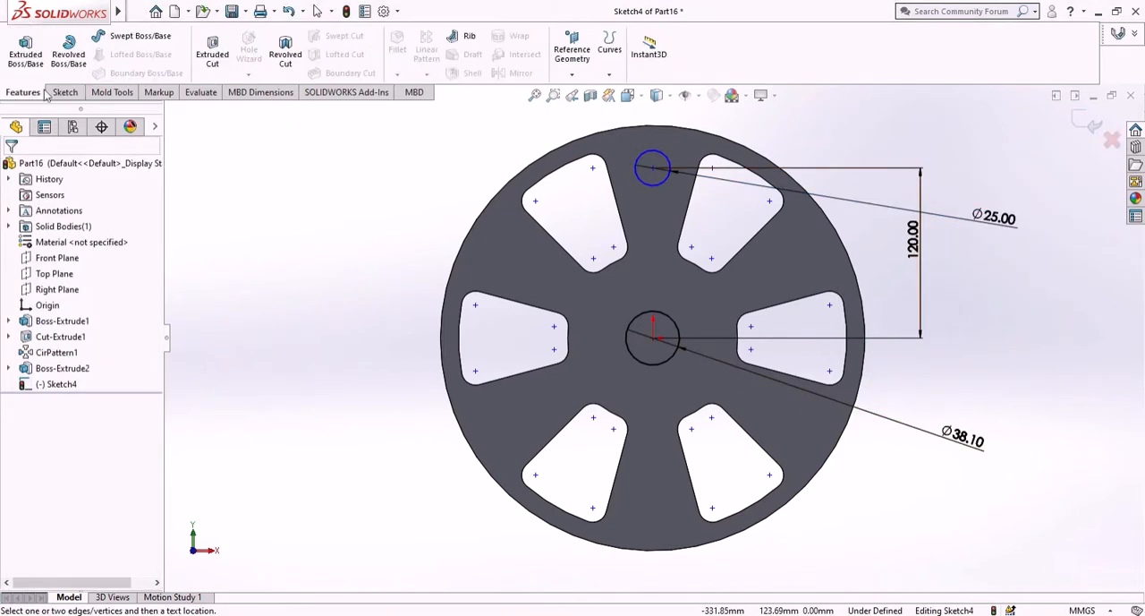
{"action": "left_click", "coordinate": [212, 51]}
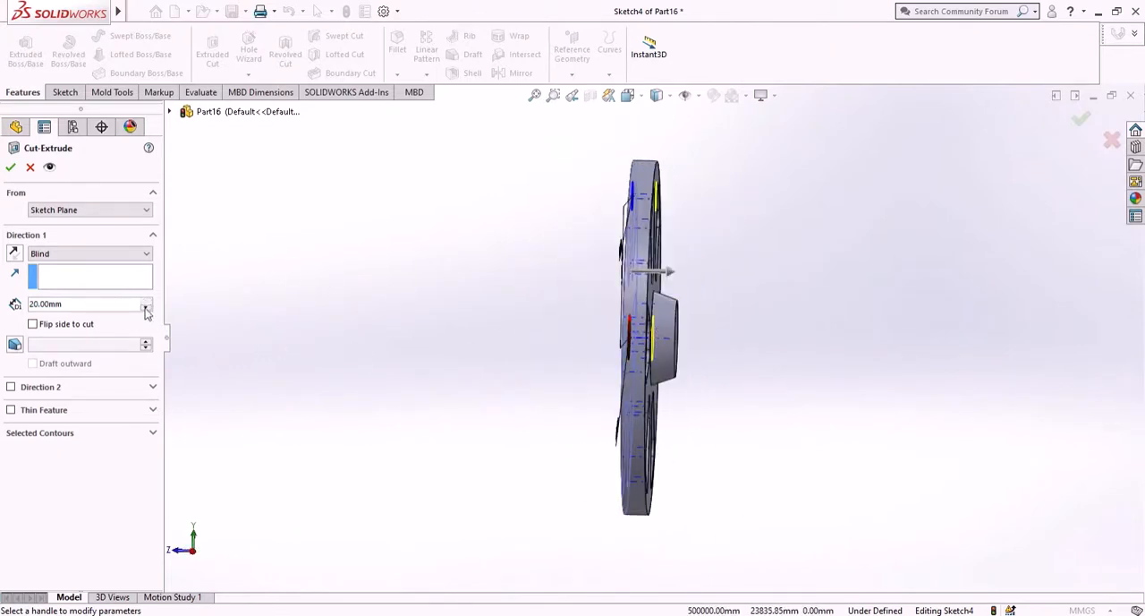
{"action": "left_click", "coordinate": [149, 257]}
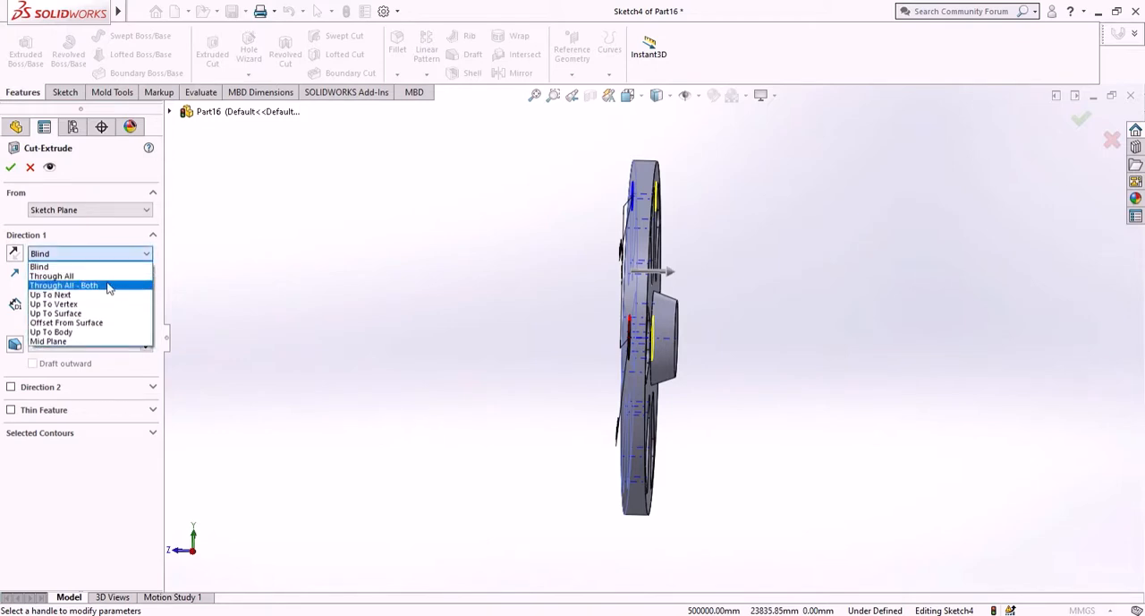
{"action": "left_click", "coordinate": [109, 285]}
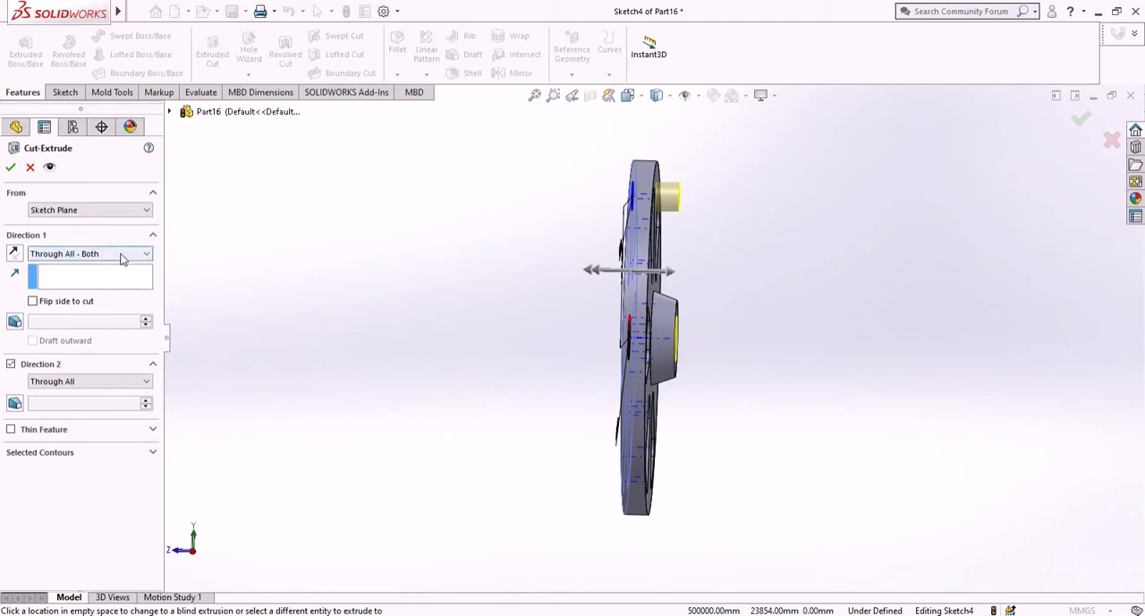
{"action": "left_click", "coordinate": [10, 168]}
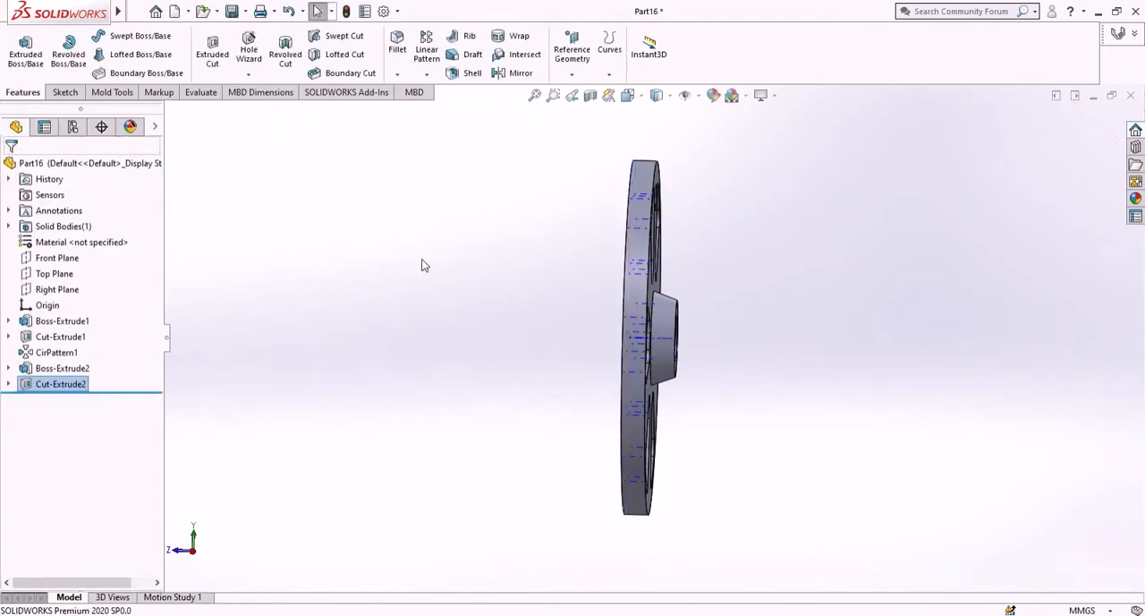
- Save the part into the scotch yoke folder on the Desktop, selecting the file name to rename it
{"action": "middle_click_drag", "start_coordinate": [424, 265], "coordinate": [308, 298]}
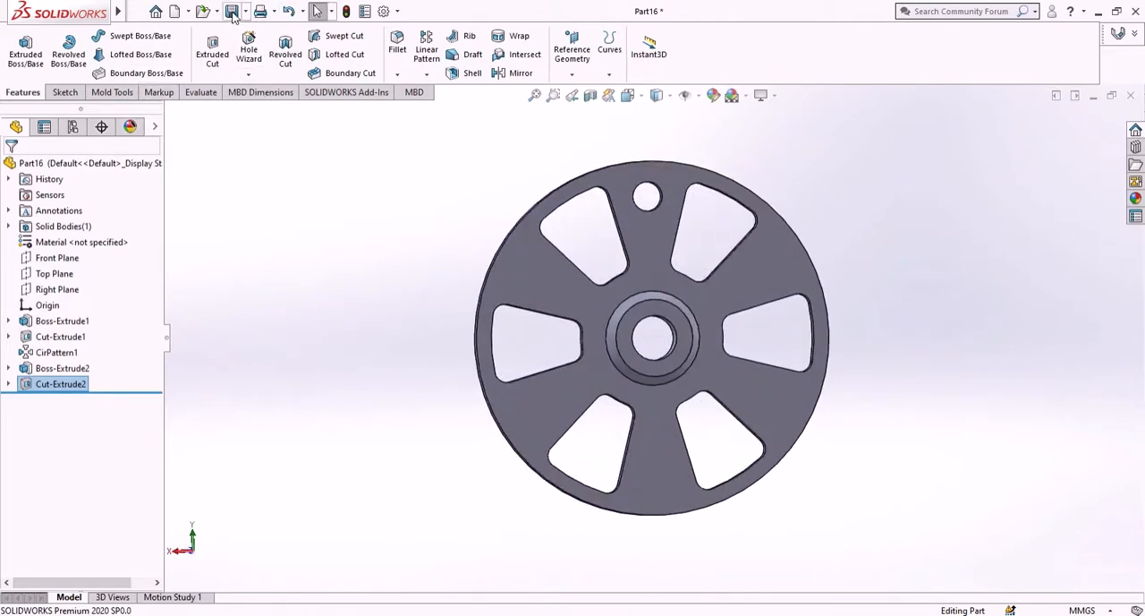
{"action": "key", "text": "ctrl+s"}
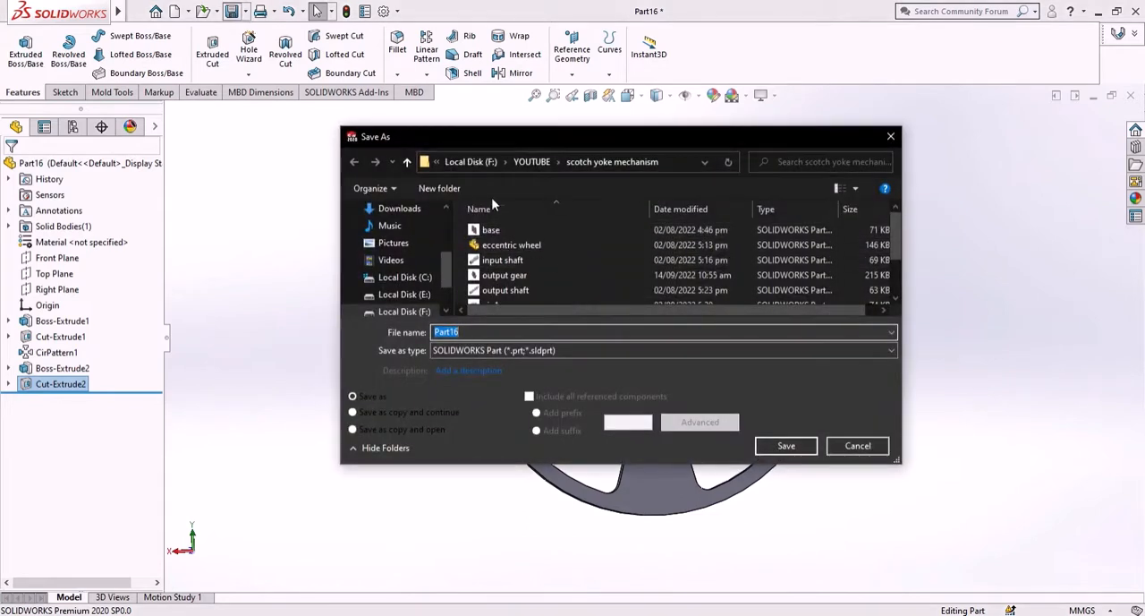
{"action": "scroll", "coordinate": [385, 285], "scroll_direction": "down", "scroll_amount": 1}
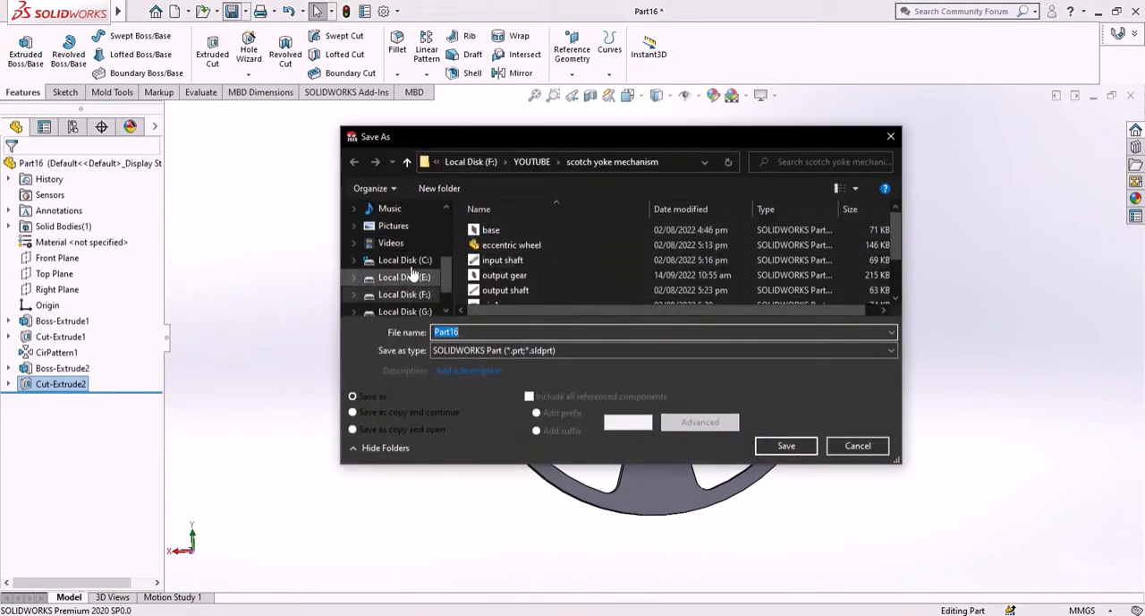
{"action": "scroll", "coordinate": [414, 248], "scroll_direction": "up", "scroll_amount": 2}
{"action": "scroll", "coordinate": [415, 249], "scroll_direction": "up", "scroll_amount": 2}
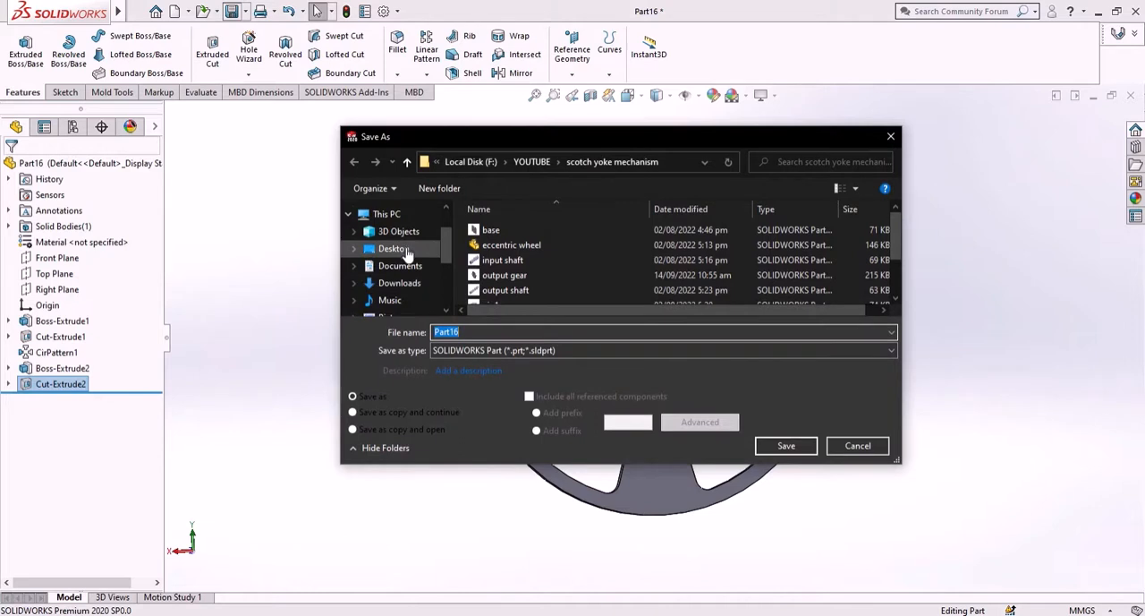
{"action": "left_click", "coordinate": [394, 249]}
{"action": "double_click", "coordinate": [577, 261]}
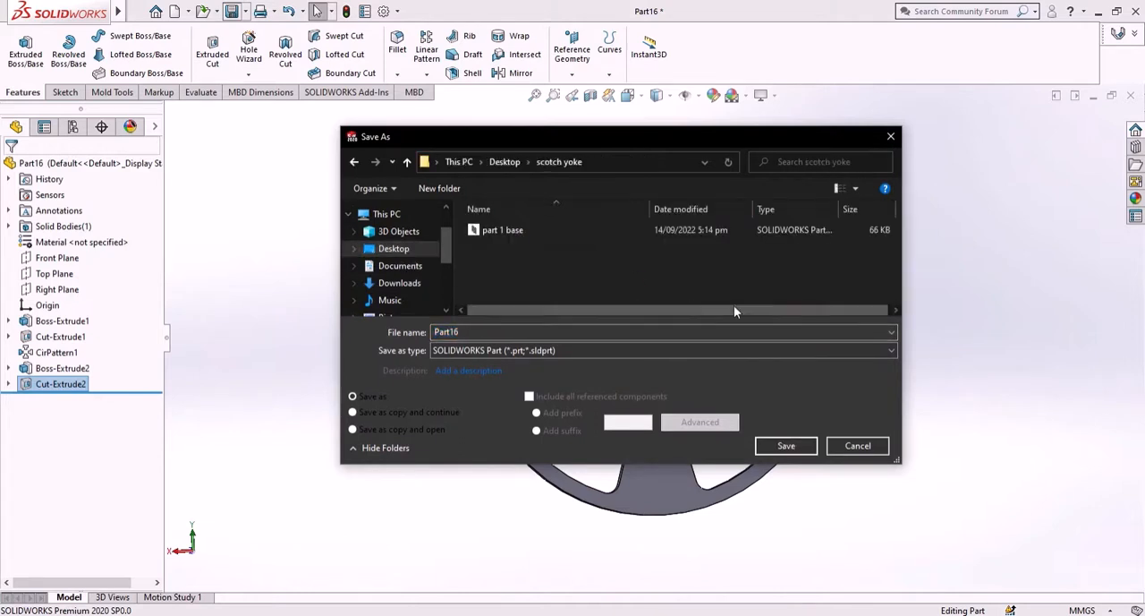
{"action": "double_click", "coordinate": [638, 333]}
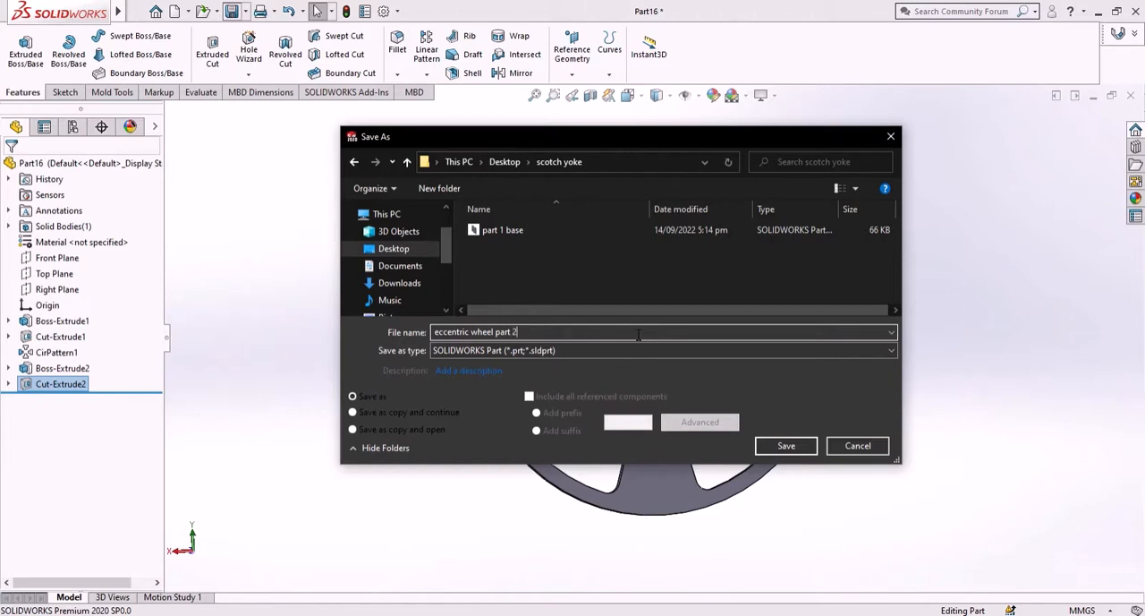
- Save the part as "eccentric wheel part 2" and create a new part document
{"action": "key", "text": "Return"}
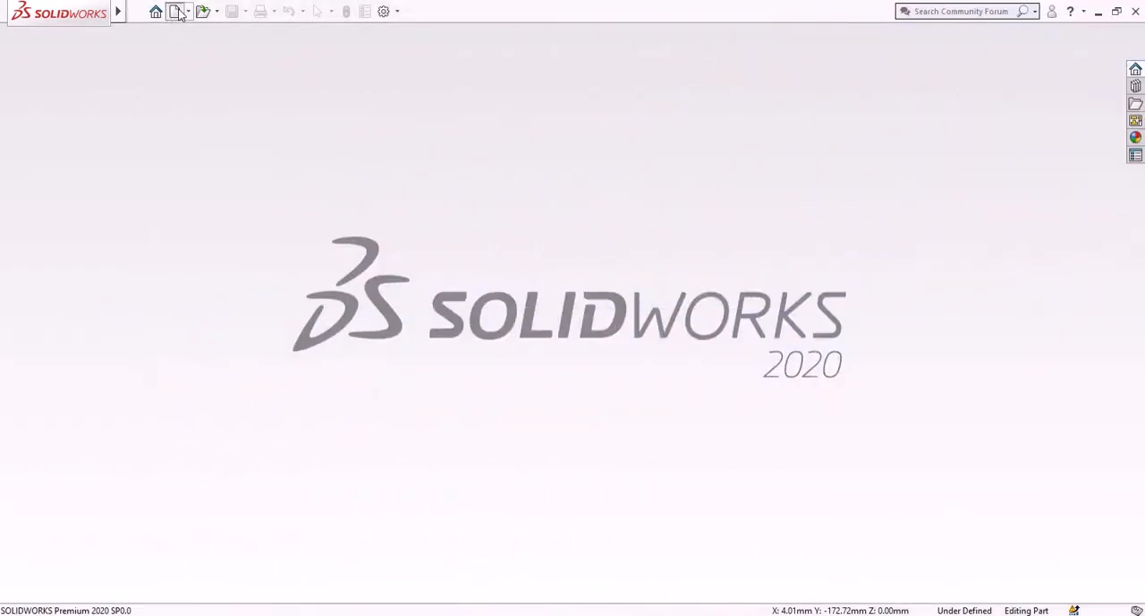
{"action": "left_click", "coordinate": [176, 11]}
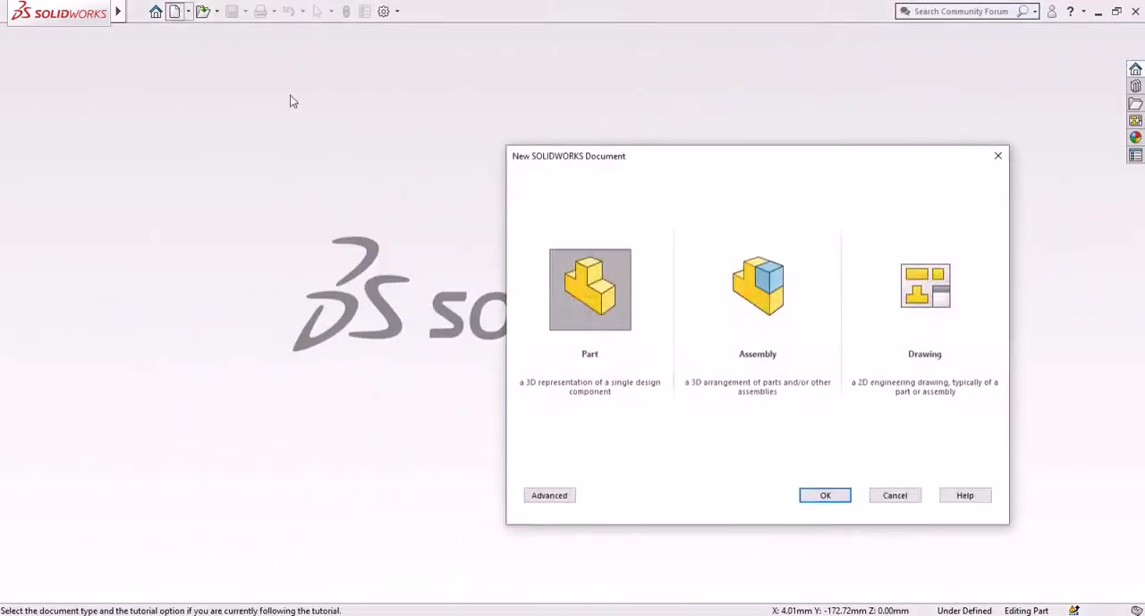
{"action": "left_click", "coordinate": [624, 309]}
{"action": "left_click", "coordinate": [827, 497]}
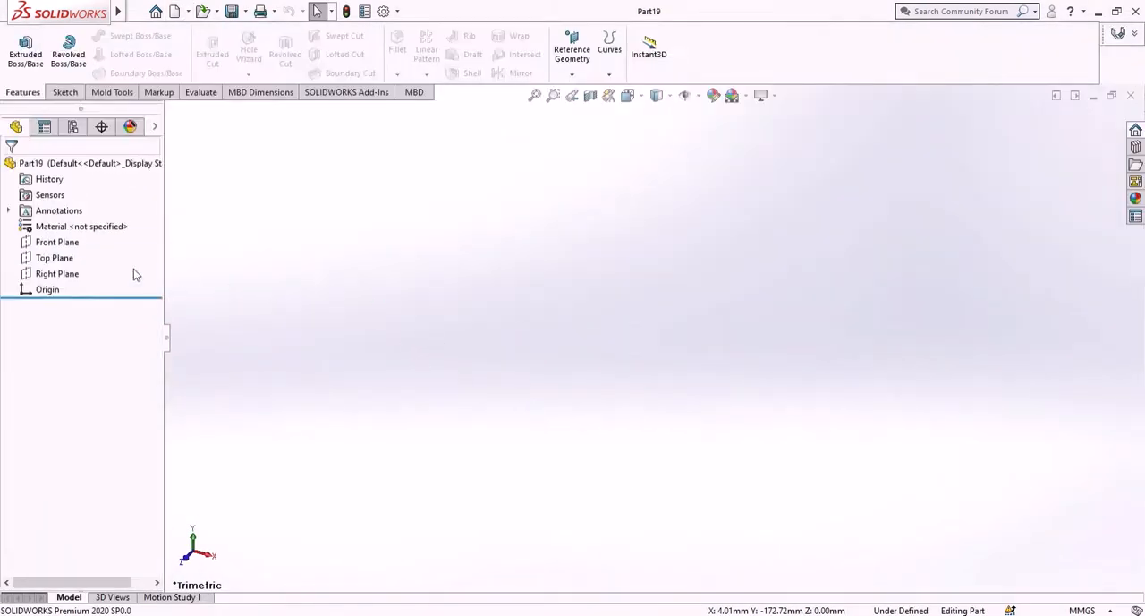
- Start a sketch on the Front Plane and draw an upright center rectangle about 123 by 171 mm at the origin
{"action": "left_click", "coordinate": [57, 242]}
{"action": "left_click", "coordinate": [71, 218]}
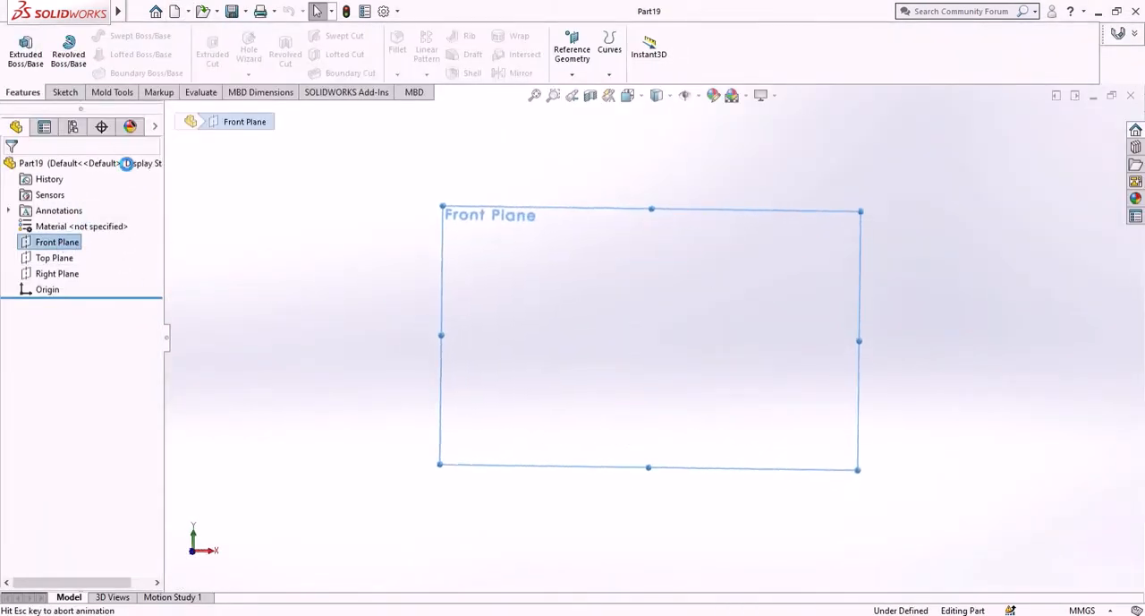
{"action": "left_click", "coordinate": [95, 55]}
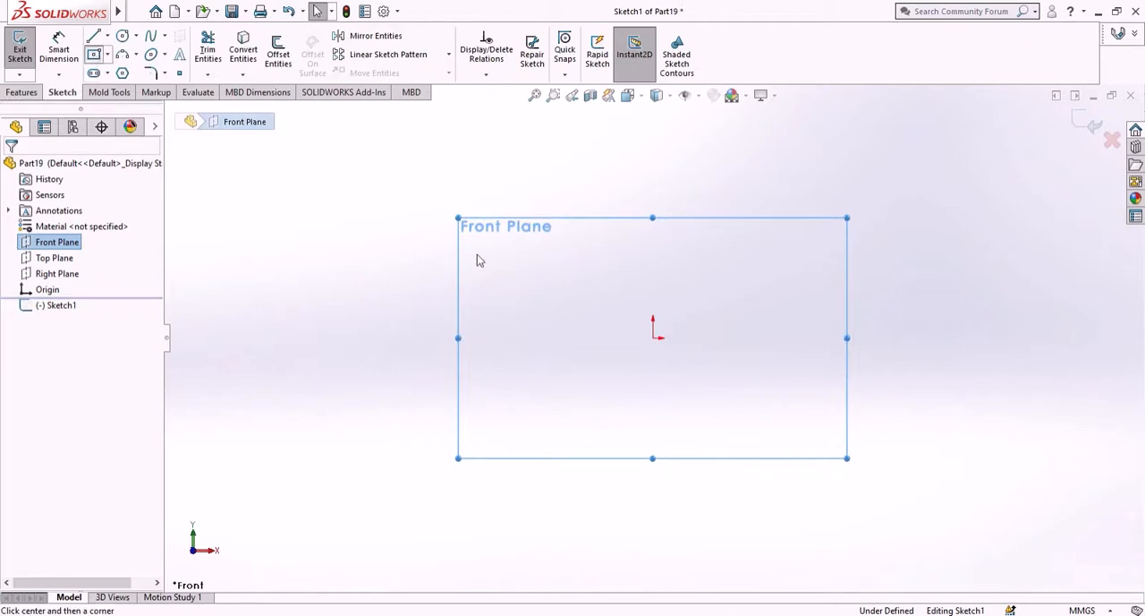
{"action": "left_click", "coordinate": [654, 340]}
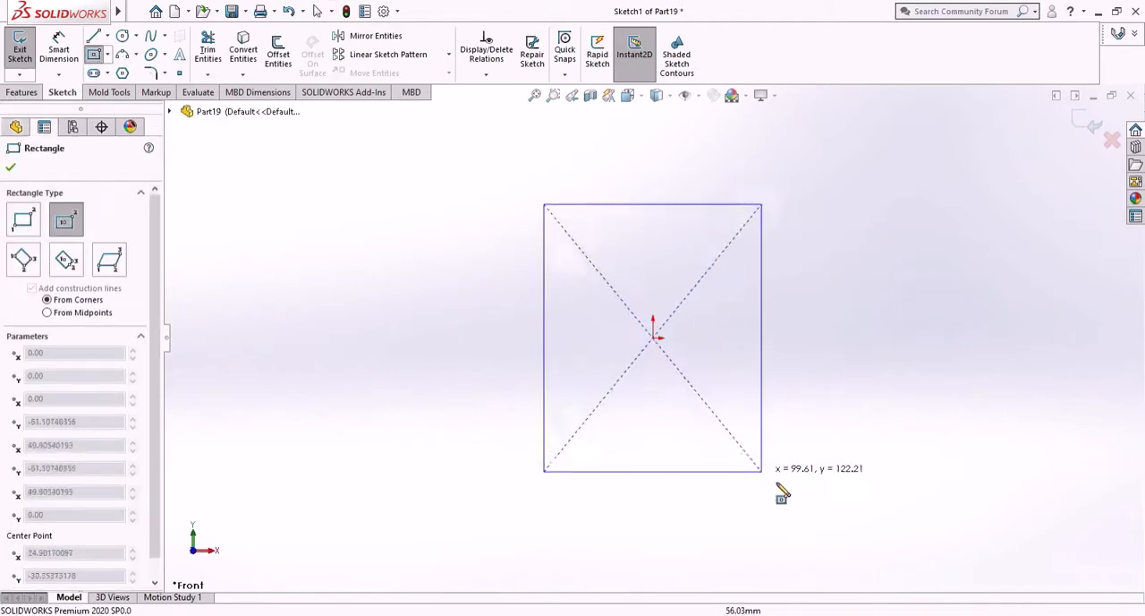
{"action": "left_click", "coordinate": [788, 525]}
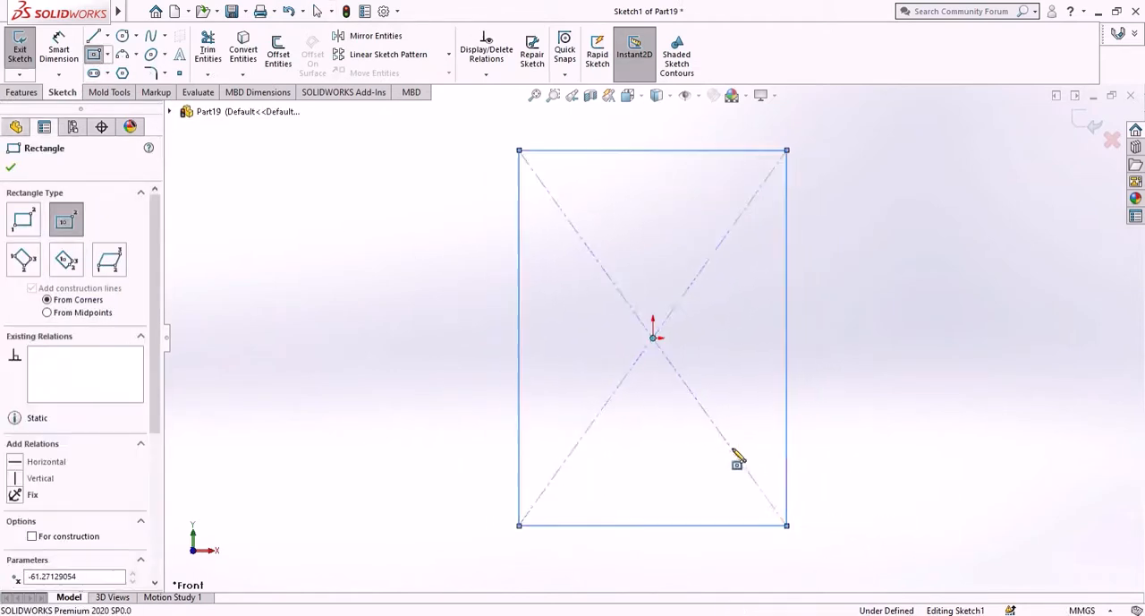
{"action": "key", "text": "Escape"}
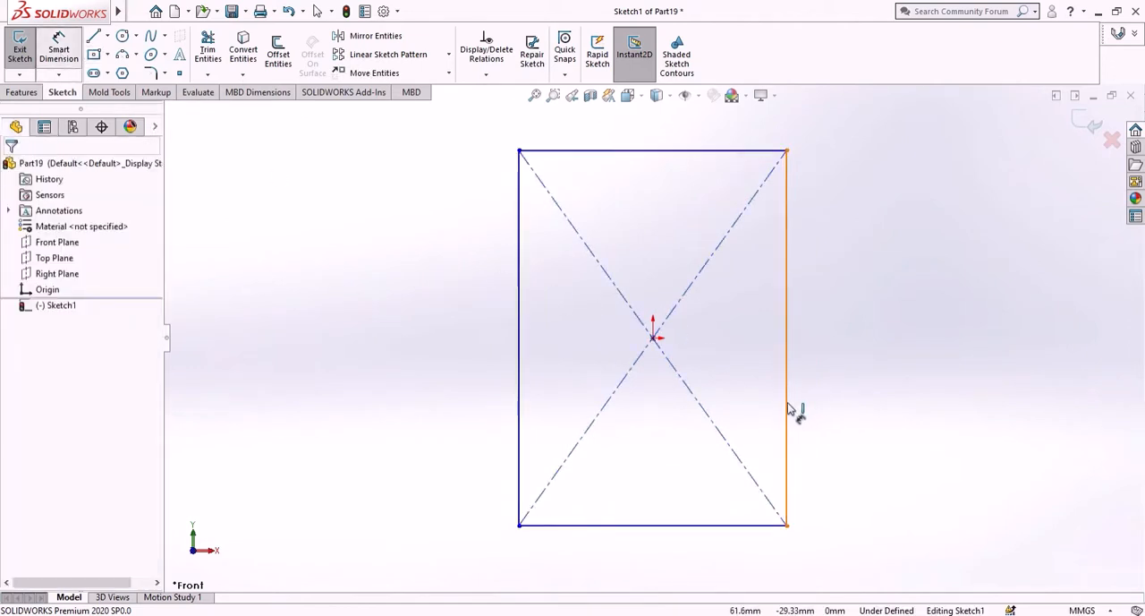
- Dimension the rectangle as 300 mm high and 180 mm wide
{"action": "left_click", "coordinate": [788, 409]}
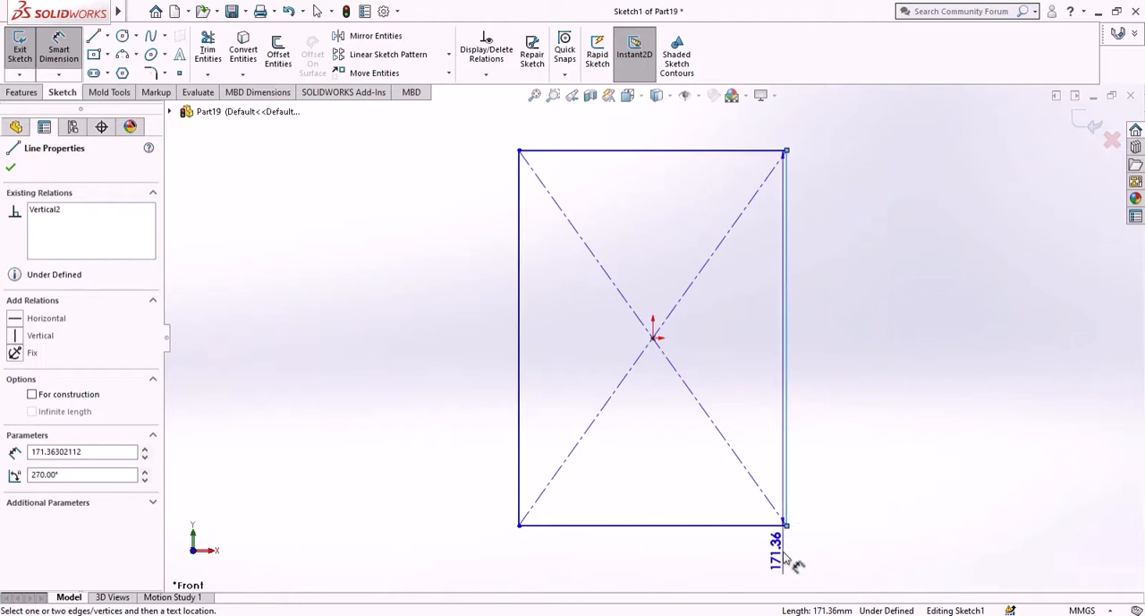
{"action": "left_click", "coordinate": [918, 456]}
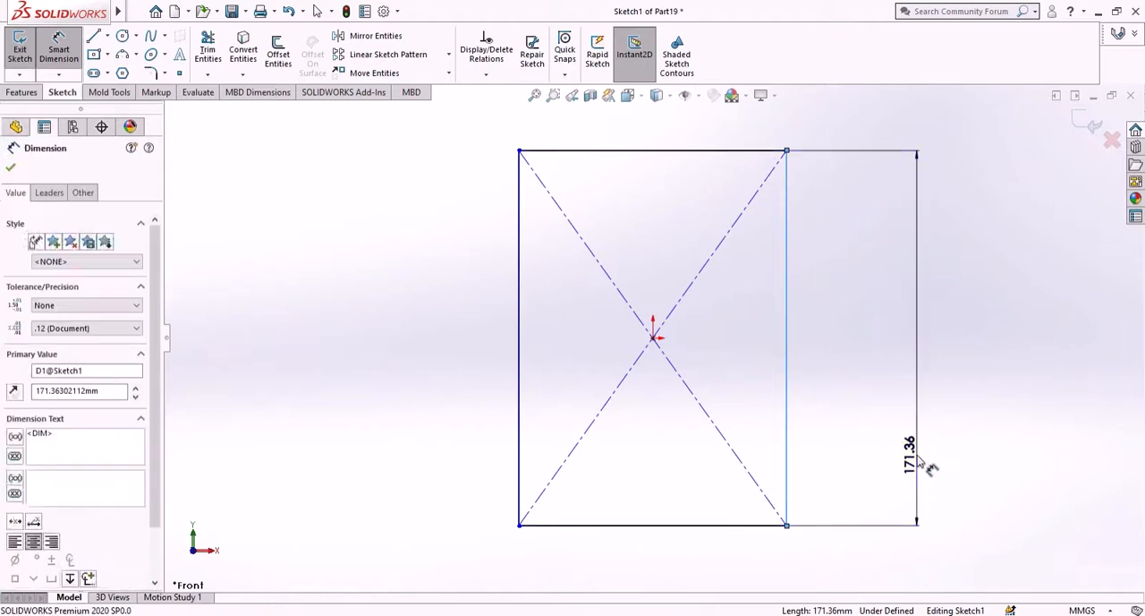
{"action": "type", "text": "300"}
{"action": "key", "text": "Return"}
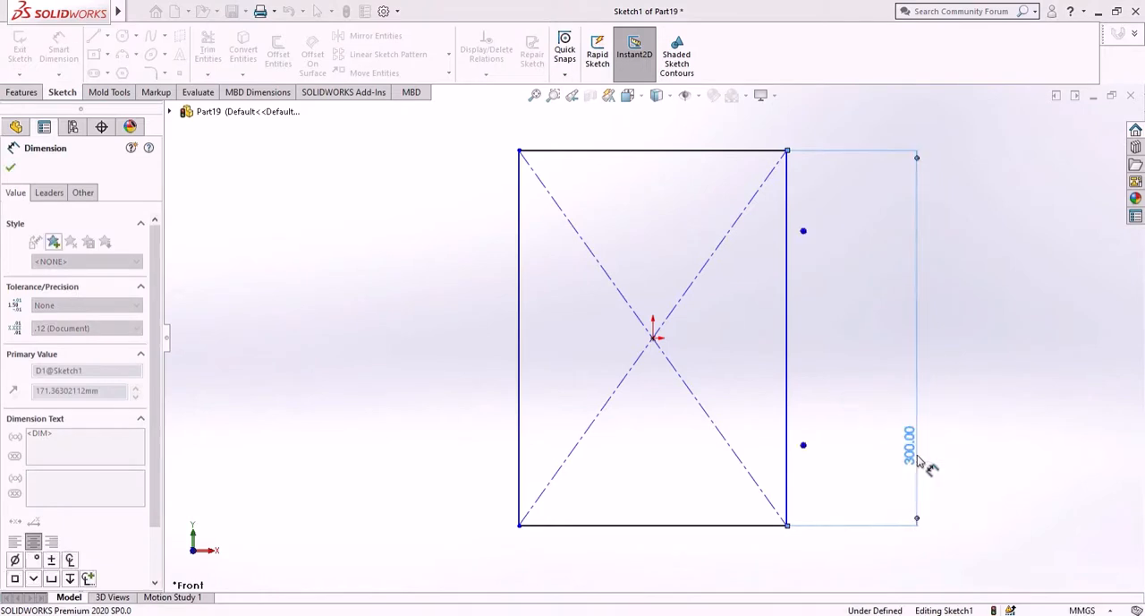
{"action": "left_click", "coordinate": [667, 528]}
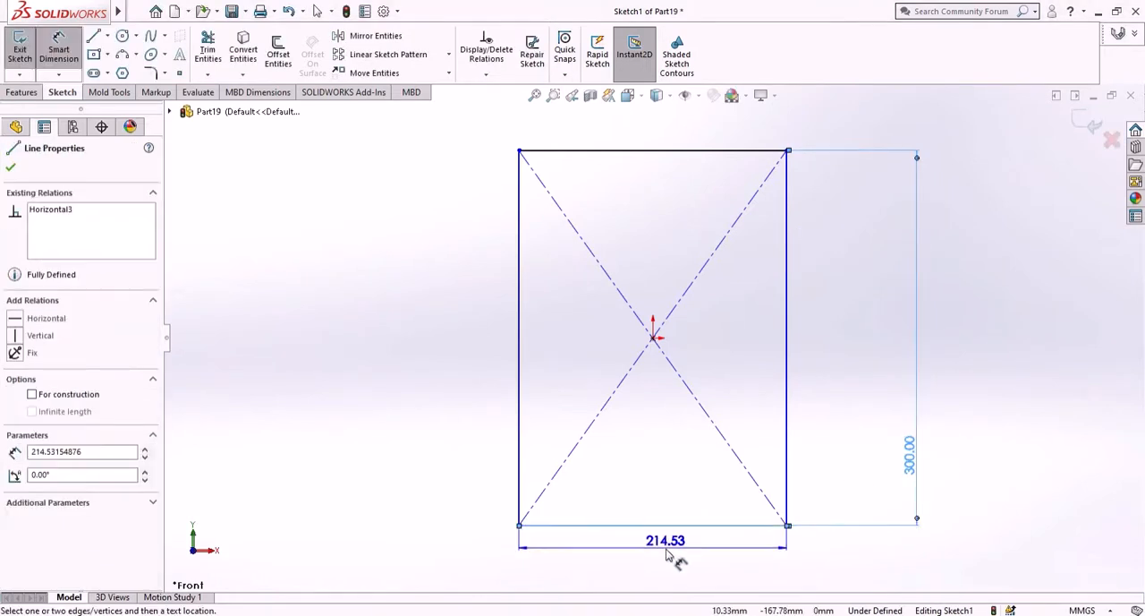
{"action": "left_click", "coordinate": [668, 557]}
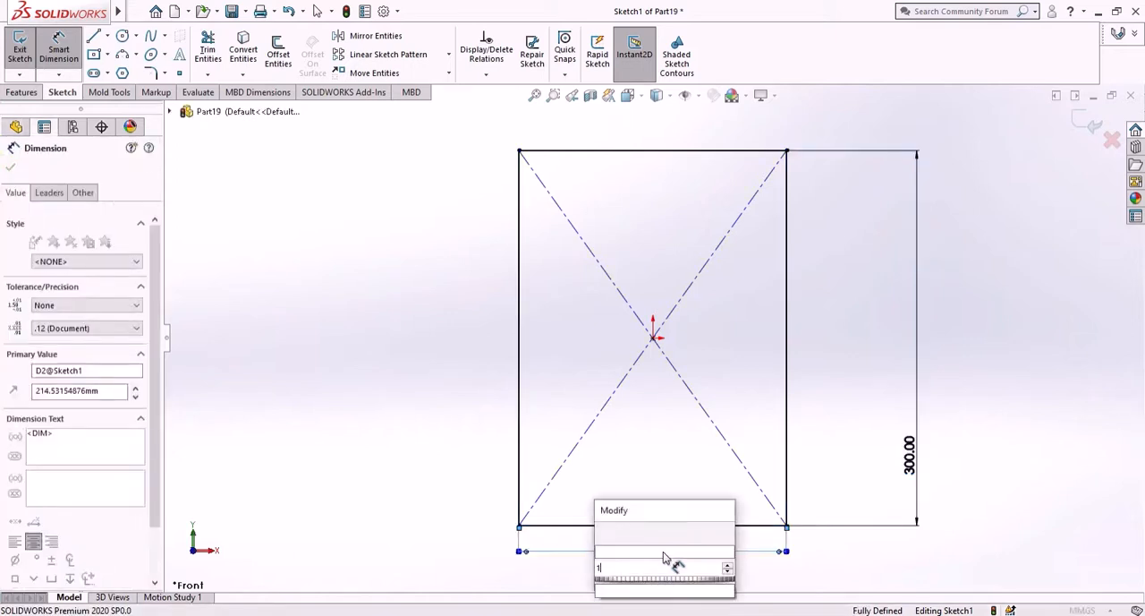
{"action": "key", "text": "Return"}
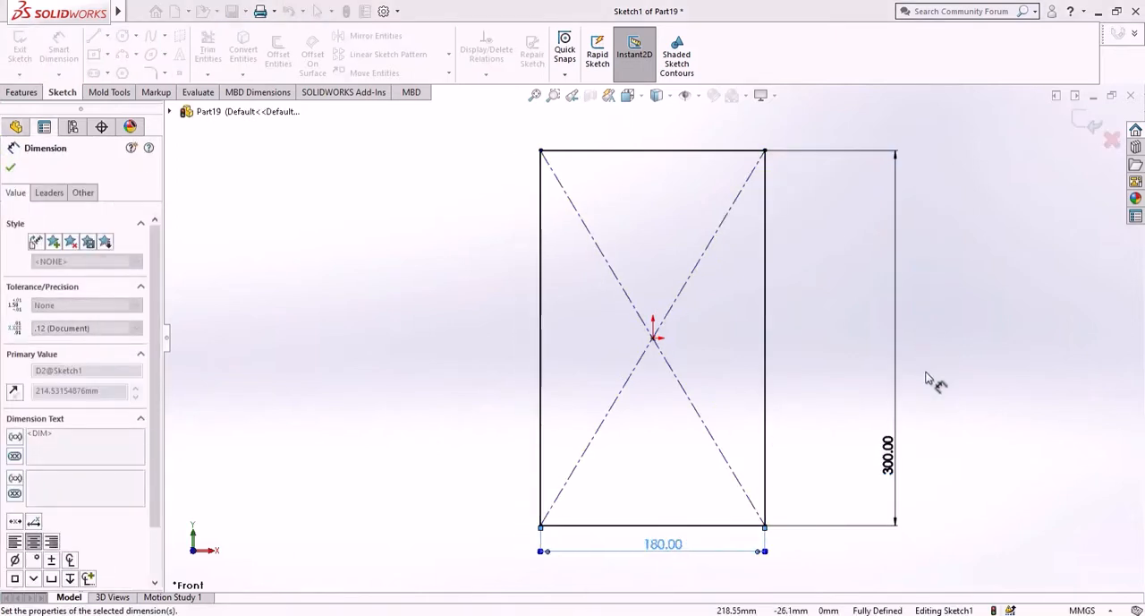
{"action": "left_click", "coordinate": [929, 374]}
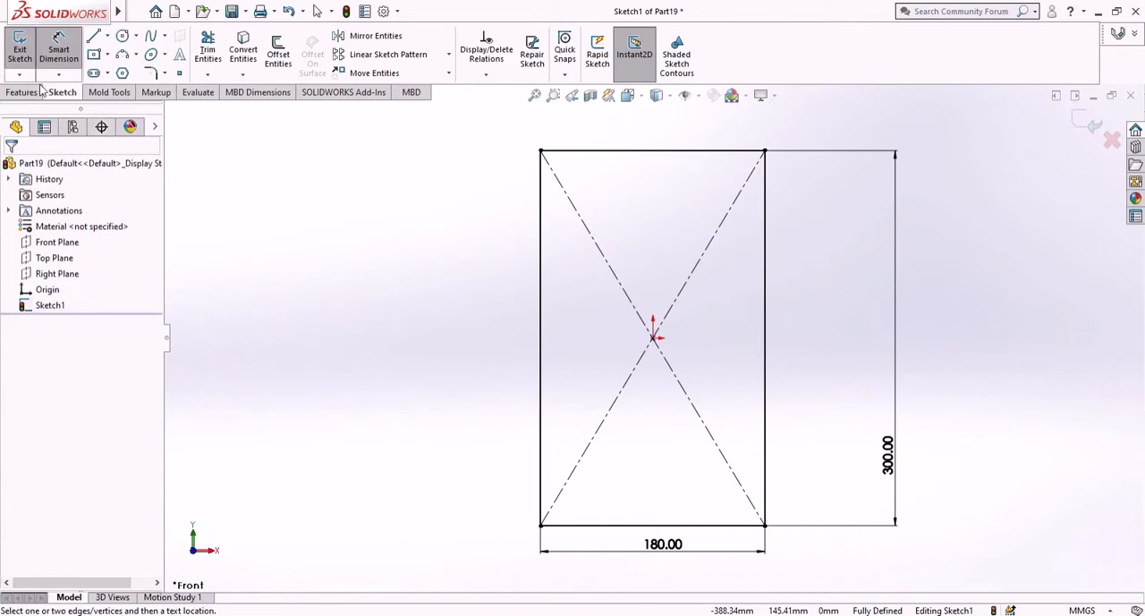
- Sketch a horizontal centerpoint straight slot on the origin, about 527 mm between arc centers and 46 mm wide, crossing the rectangle
{"action": "left_click", "coordinate": [96, 73]}
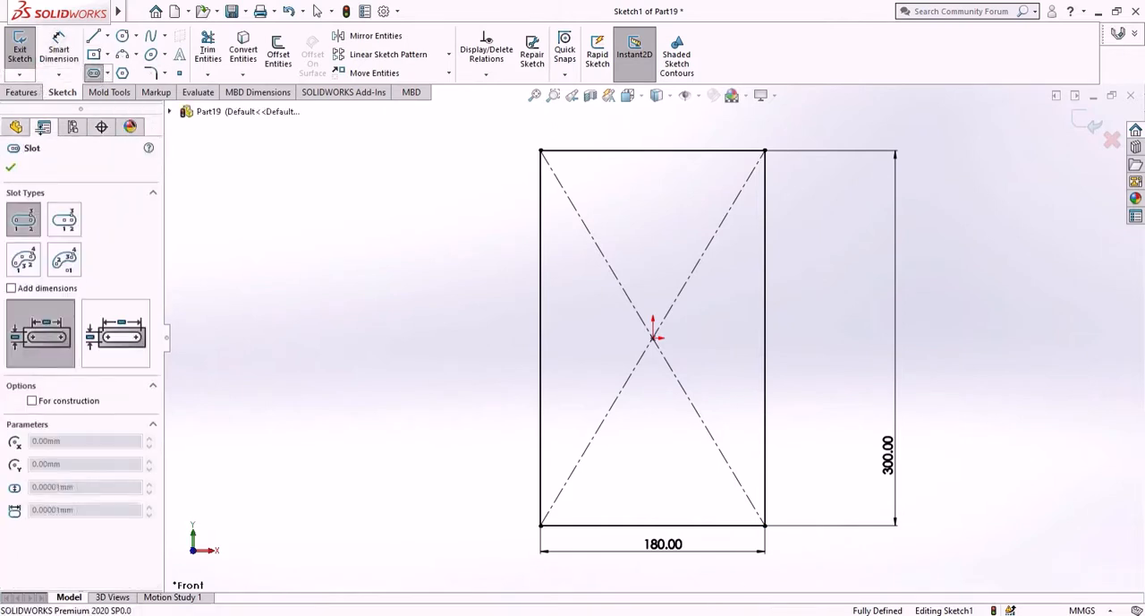
{"action": "left_click", "coordinate": [67, 223]}
{"action": "left_click", "coordinate": [654, 338]}
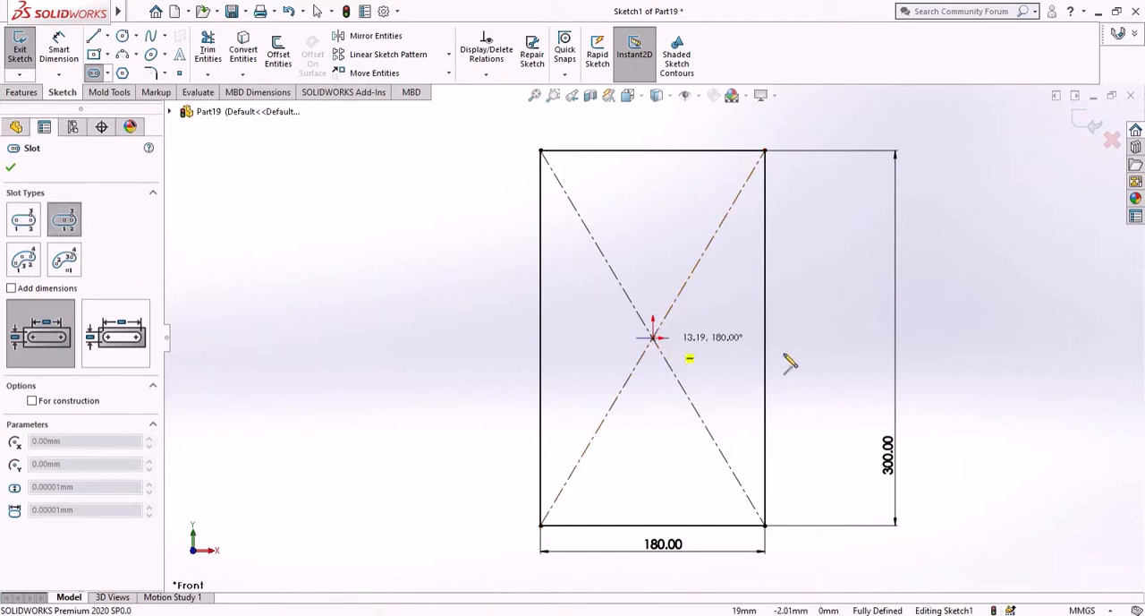
{"action": "left_click", "coordinate": [982, 339]}
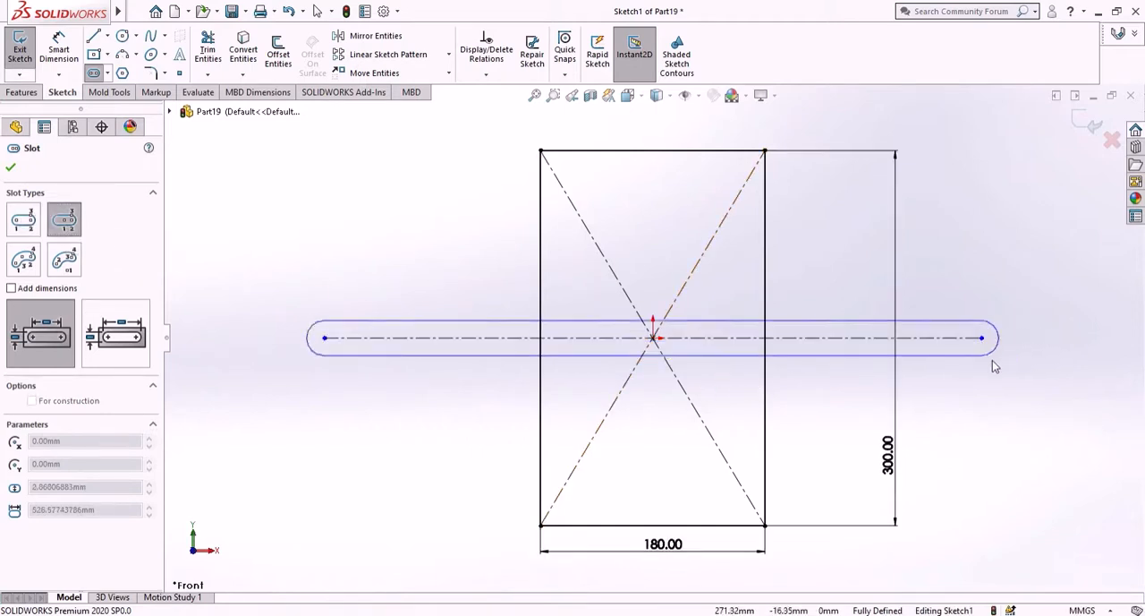
{"action": "left_click", "coordinate": [998, 373]}
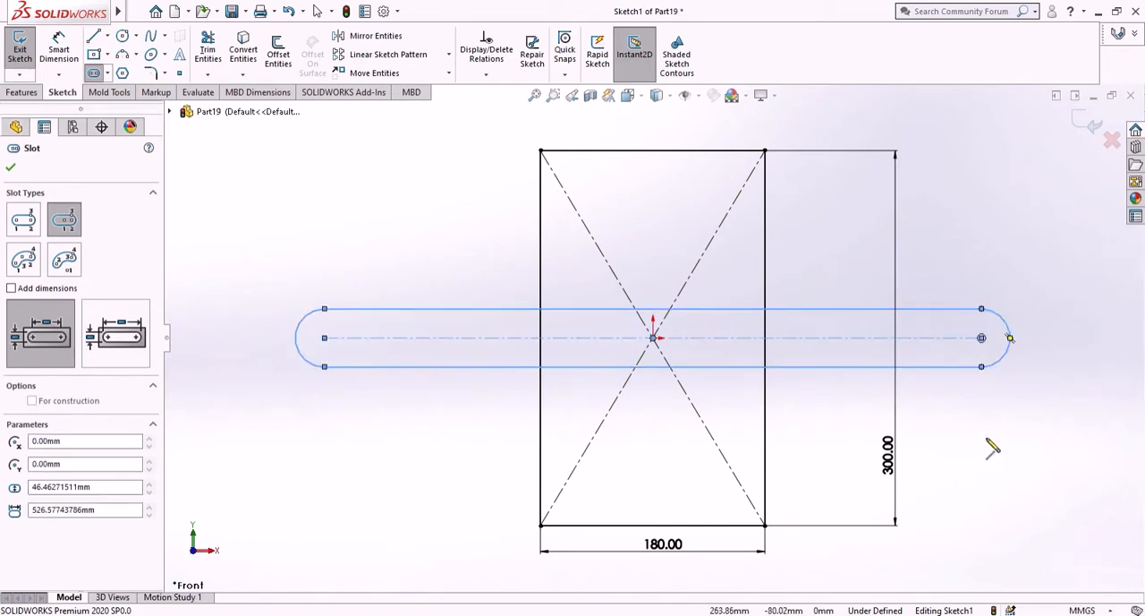
{"action": "right_click", "coordinate": [980, 440]}
{"action": "left_click", "coordinate": [984, 440]}
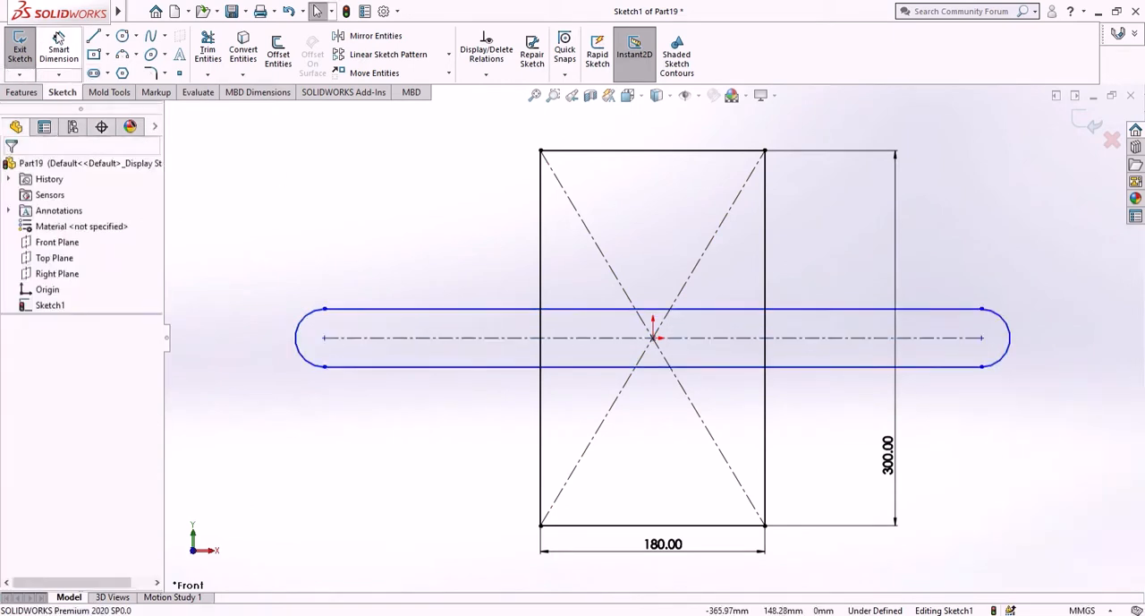
- Dimension the slot's center-to-center length as 650 mm
{"action": "left_click", "coordinate": [58, 36]}
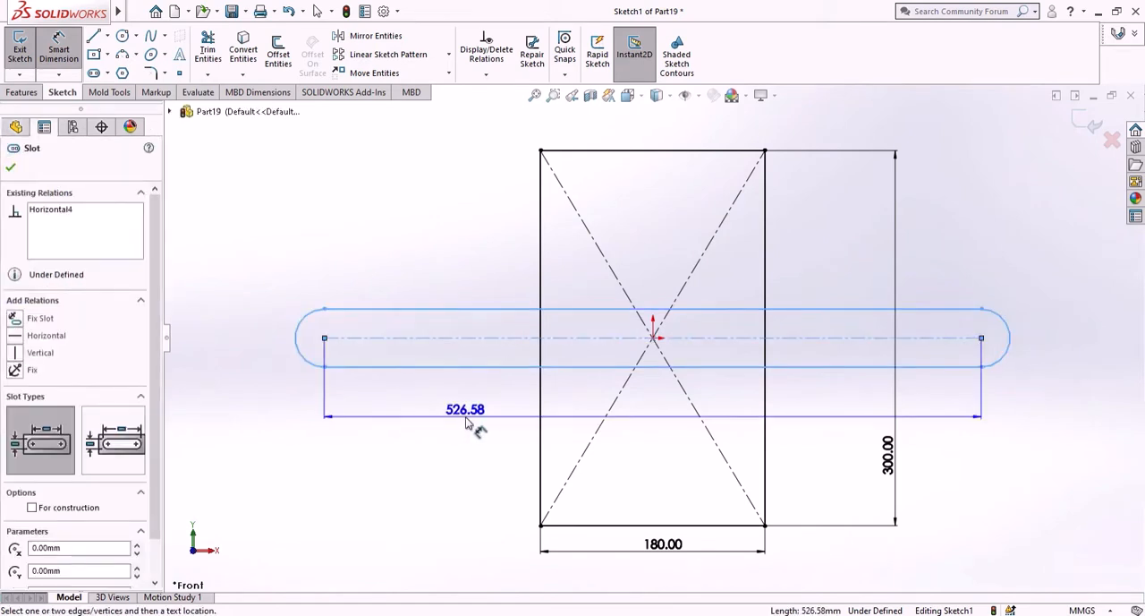
{"action": "left_click", "coordinate": [466, 424]}
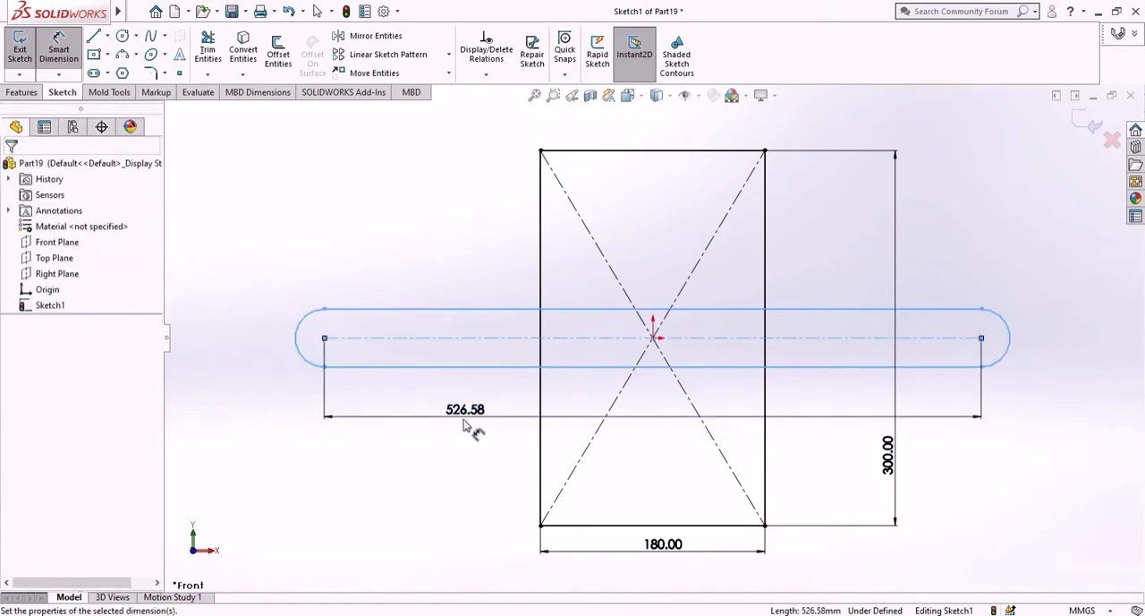
{"action": "type", "text": "65"}
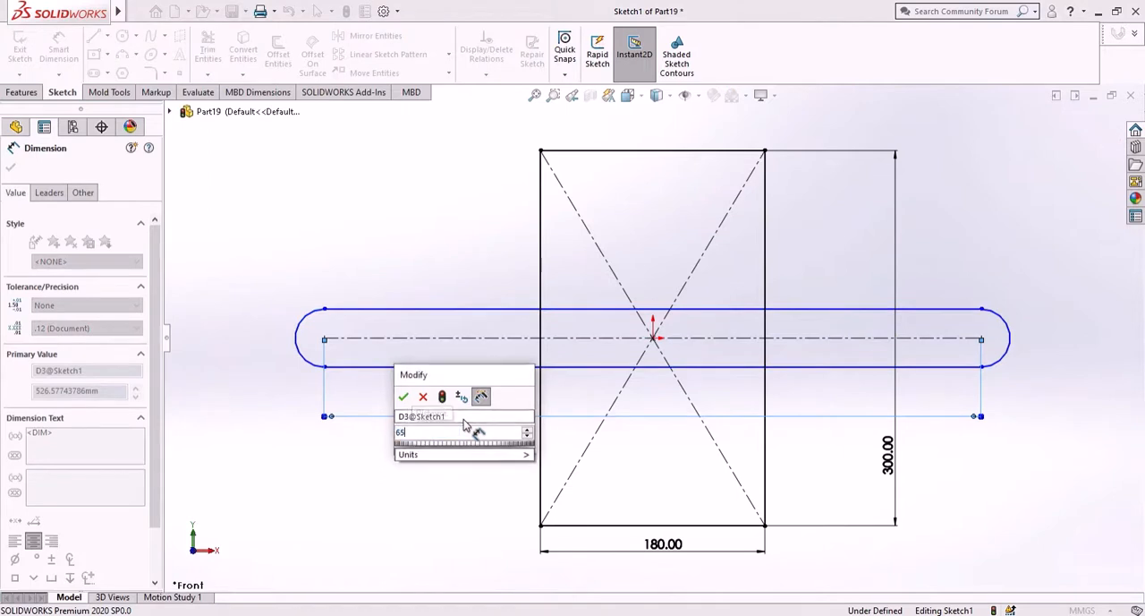
{"action": "type", "text": "0"}
{"action": "key", "text": "Return"}
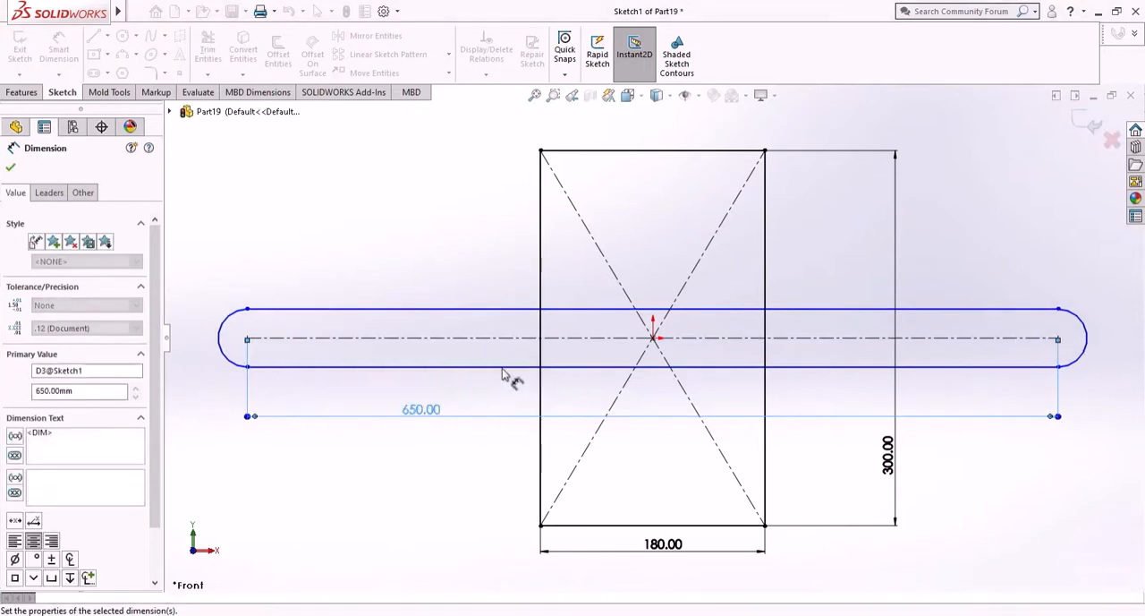
- Dimension the slot's end radius as 35 mm
{"action": "left_click", "coordinate": [243, 268]}
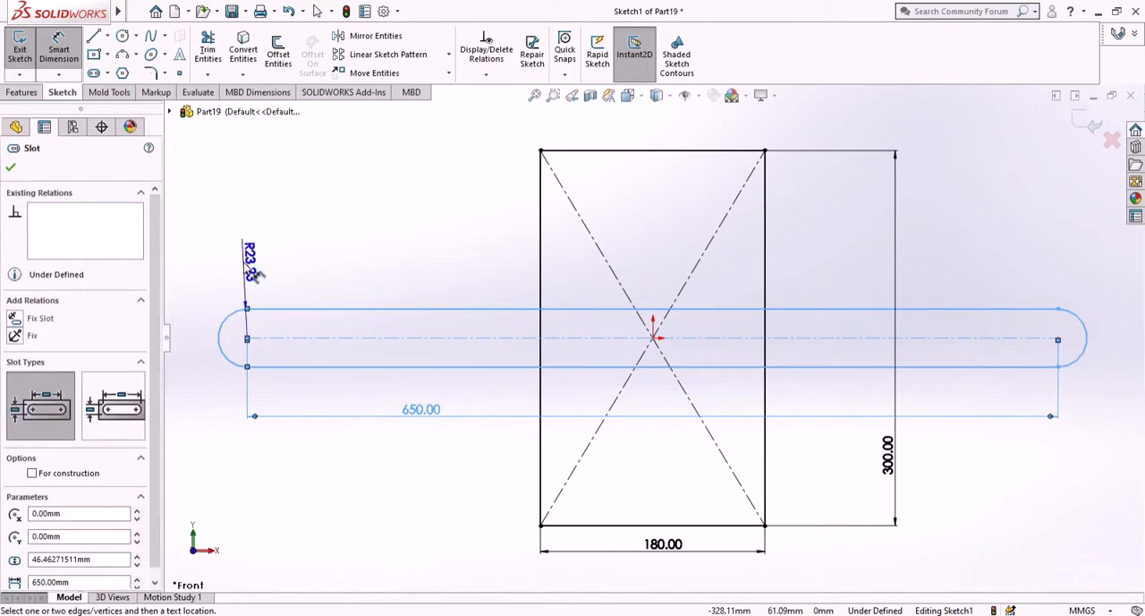
{"action": "left_click", "coordinate": [260, 259]}
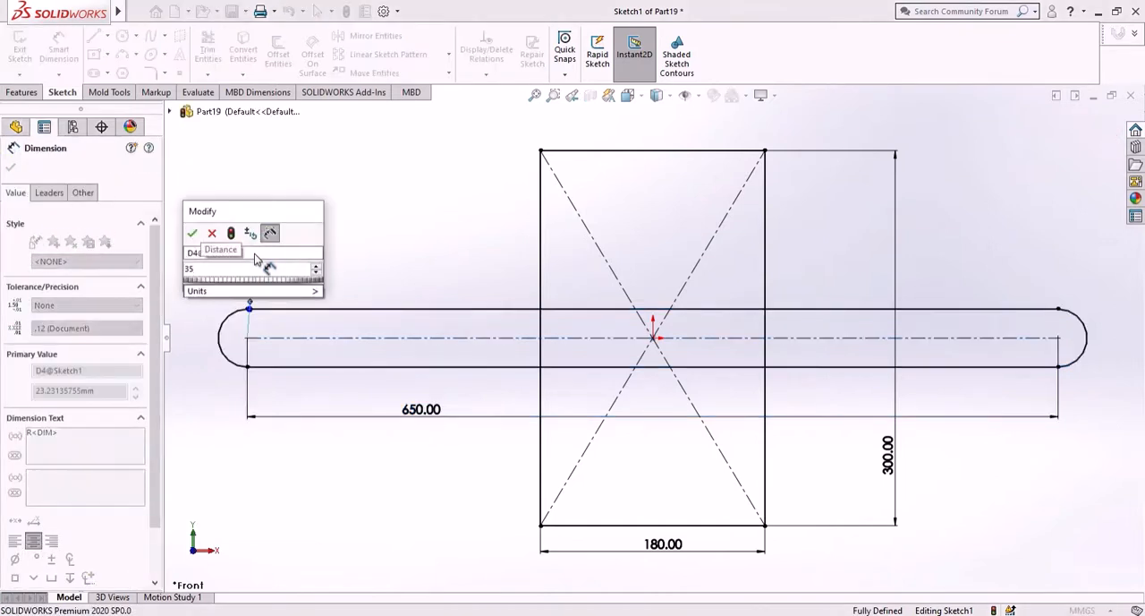
{"action": "key", "text": "Return"}
{"action": "left_click", "coordinate": [356, 248]}
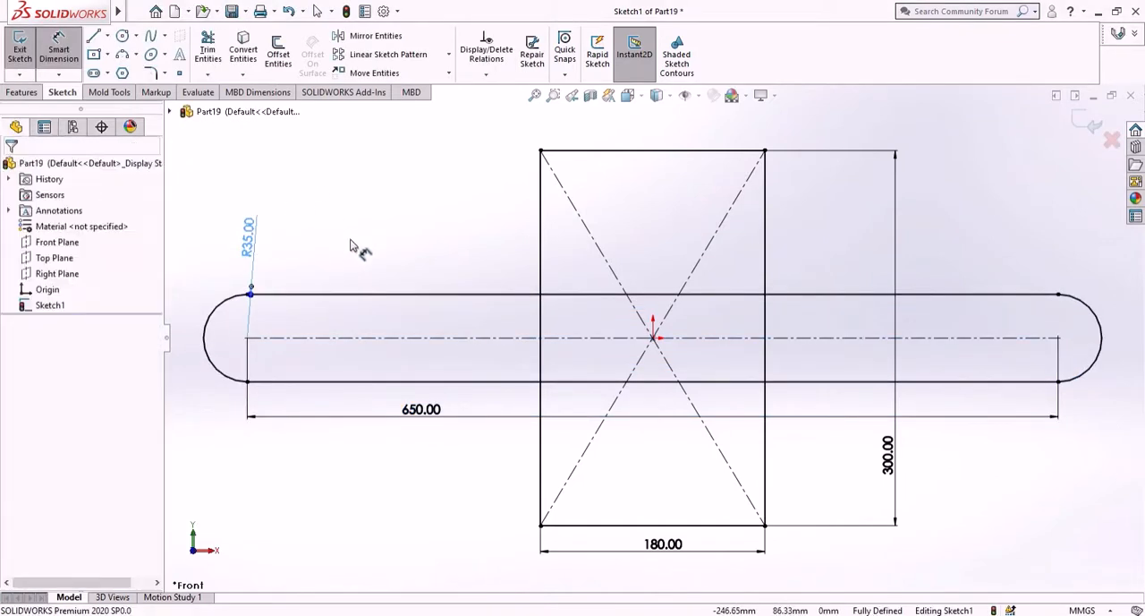
- Power-trim the slot and rectangle edges inside their overlap into one cross-shaped outline, accepting the loss of the slot entity
{"action": "scroll", "coordinate": [455, 337], "scroll_direction": "up", "scroll_amount": 3}
{"action": "scroll", "coordinate": [614, 223], "scroll_direction": "down", "scroll_amount": 2}
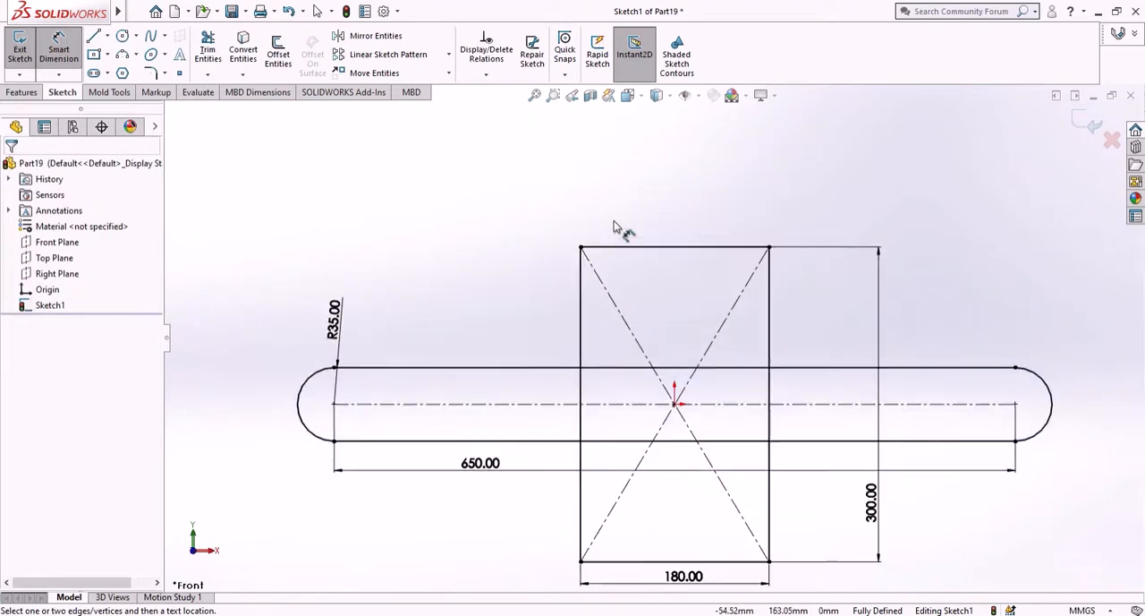
{"action": "left_click", "coordinate": [208, 49]}
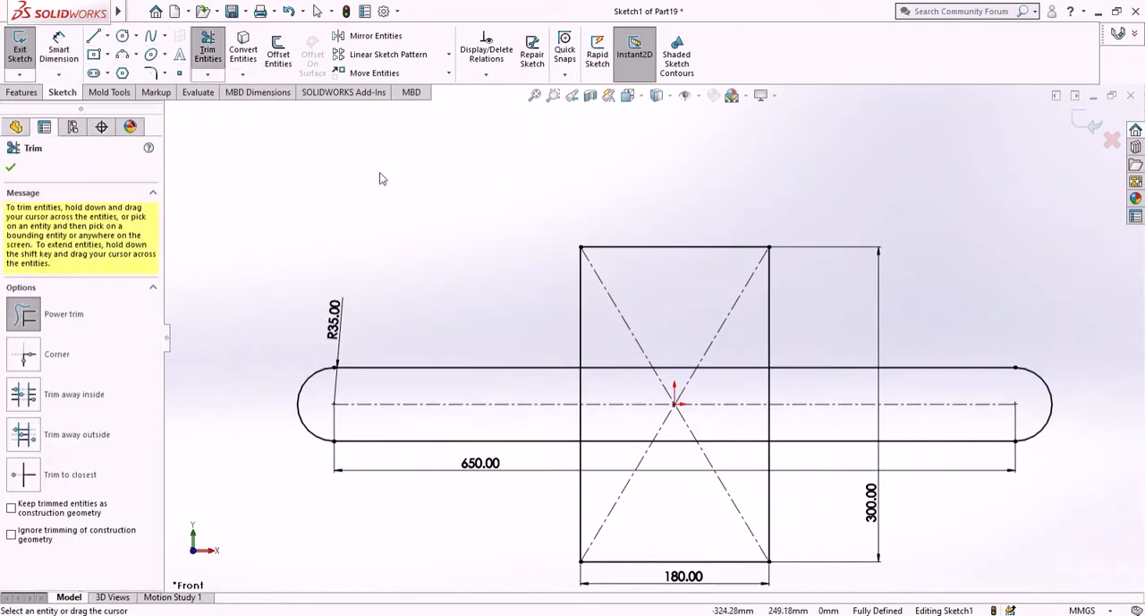
{"action": "mouse_move", "coordinate": [639, 345]}
{"action": "left_mouse_down"}
{"action": "mouse_move", "coordinate": [603, 424]}
{"action": "mouse_move", "coordinate": [614, 383]}
{"action": "left_mouse_up"}
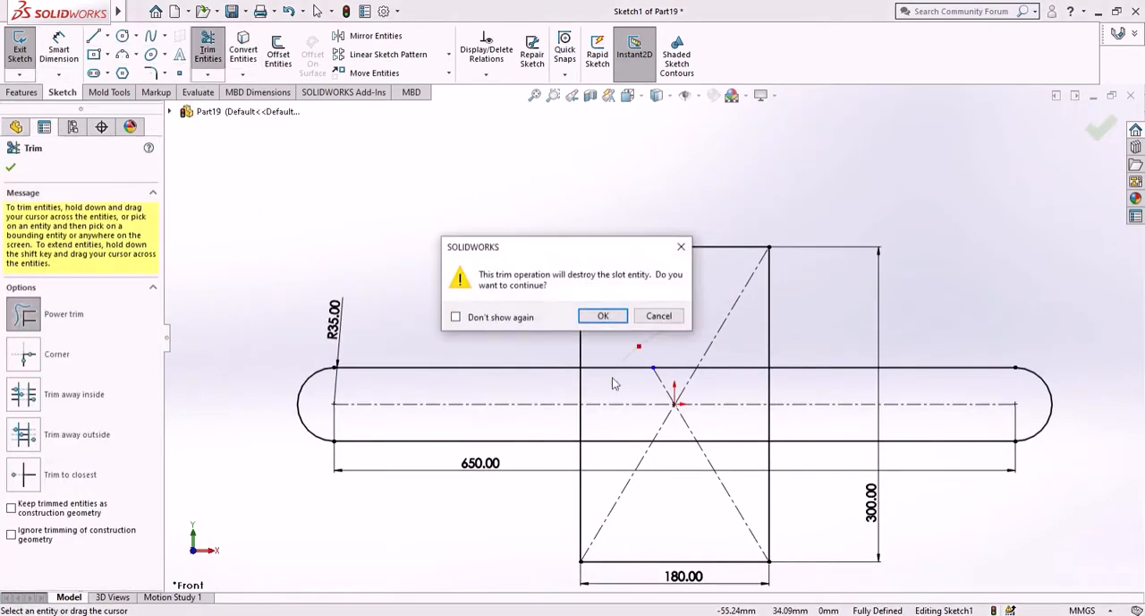
{"action": "left_click", "coordinate": [604, 316]}
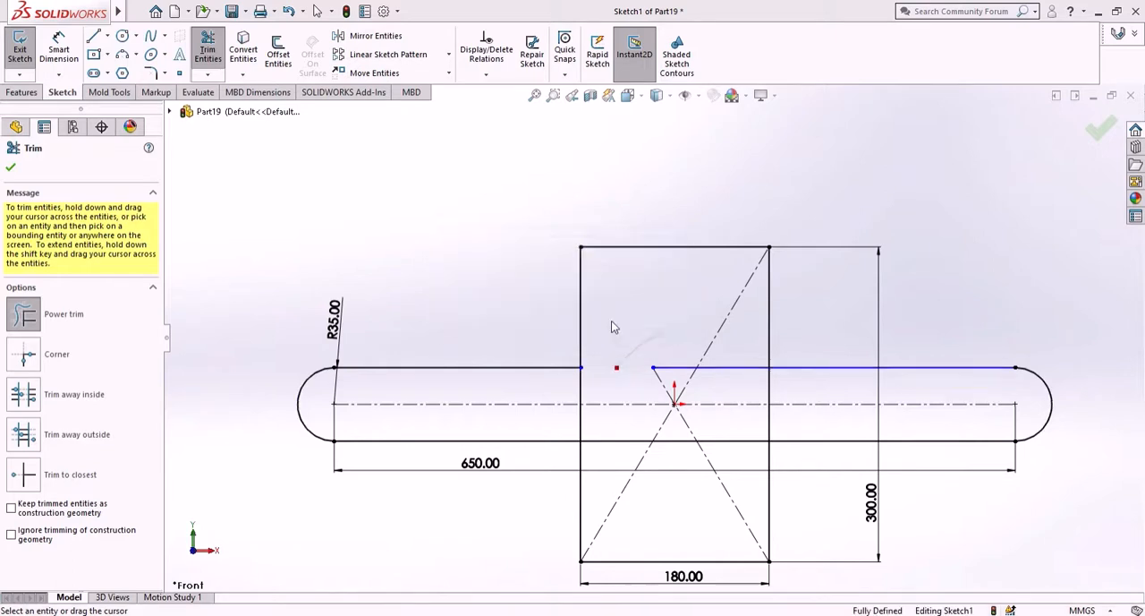
{"action": "mouse_move", "coordinate": [683, 338]}
{"action": "left_mouse_down"}
{"action": "mouse_move", "coordinate": [726, 401]}
{"action": "mouse_move", "coordinate": [685, 480]}
{"action": "left_mouse_up"}
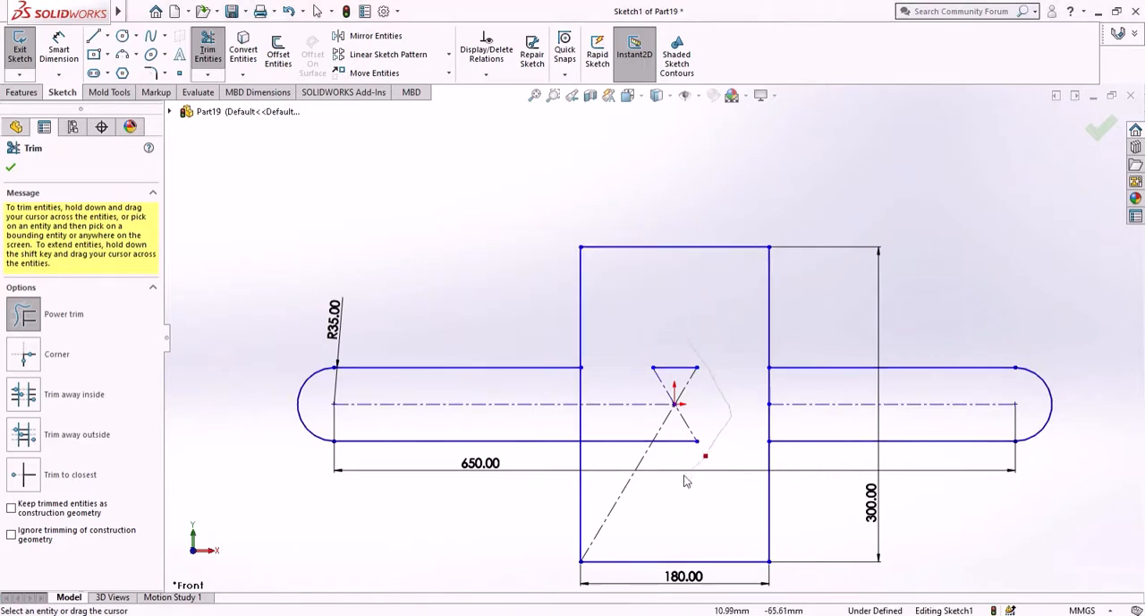
{"action": "left_click_drag", "start_coordinate": [634, 445], "coordinate": [636, 445]}
{"action": "left_click_drag", "start_coordinate": [673, 360], "coordinate": [673, 379]}
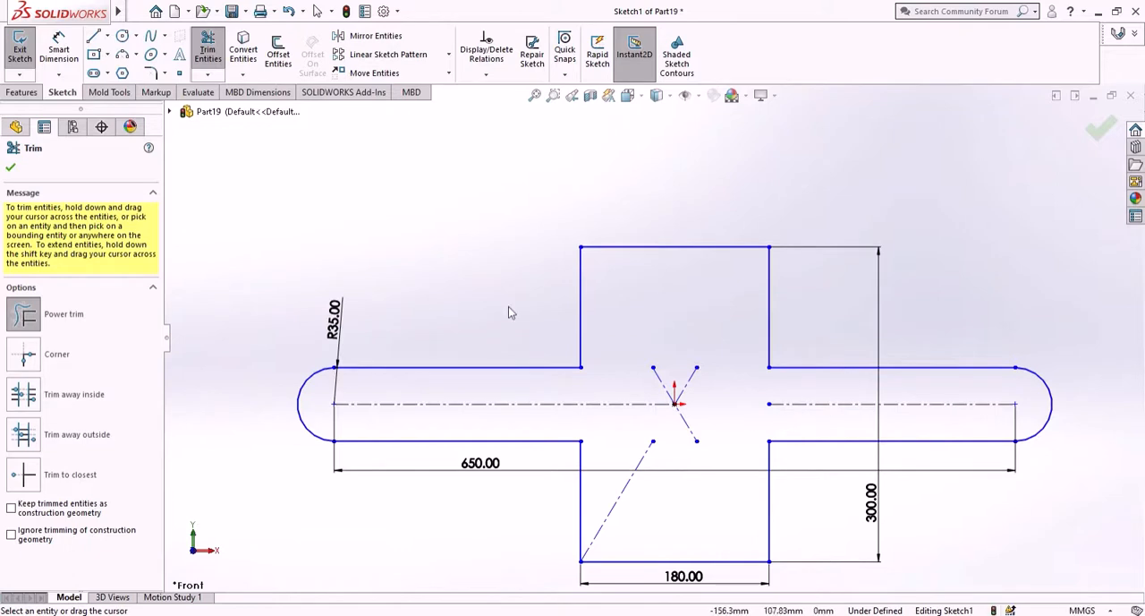
{"action": "left_click", "coordinate": [10, 168]}
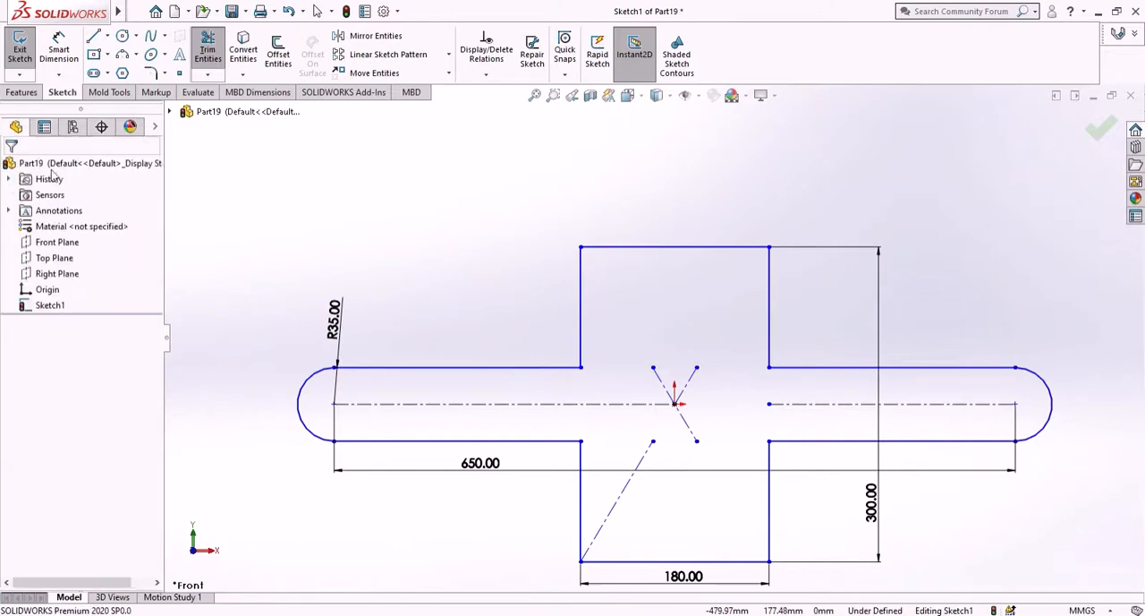
- Sketch a center rectangle about 261 mm by 51 mm directly below the cross outline, its upper edge on the cross's bottom edge
{"action": "left_click", "coordinate": [107, 54]}
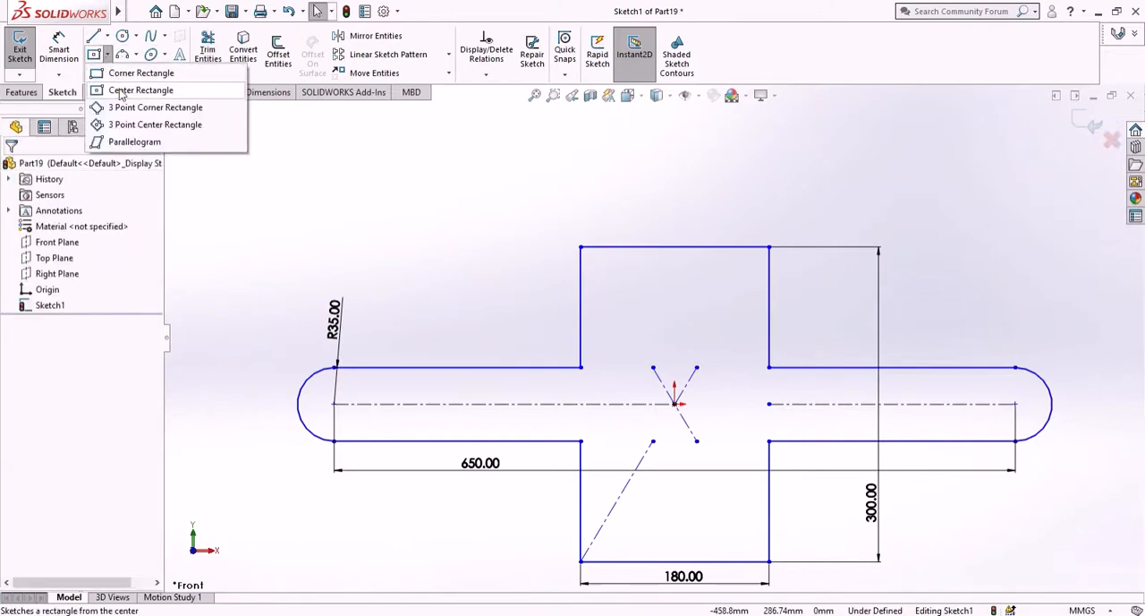
{"action": "left_click", "coordinate": [120, 95]}
{"action": "scroll", "coordinate": [683, 481], "scroll_direction": "down", "scroll_amount": 2}
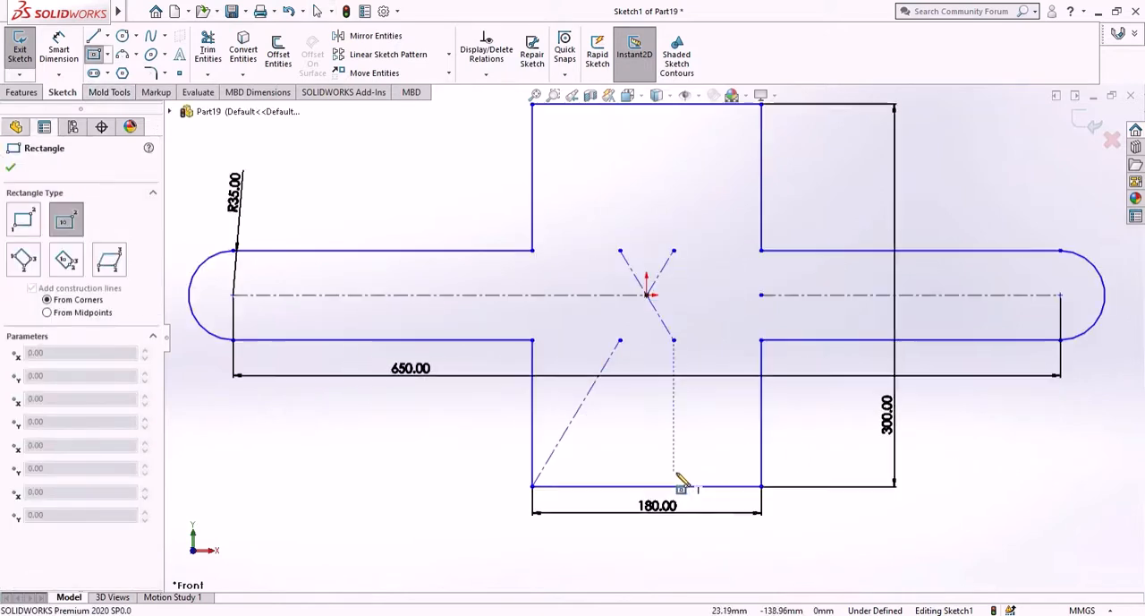
{"action": "left_click", "coordinate": [647, 519]}
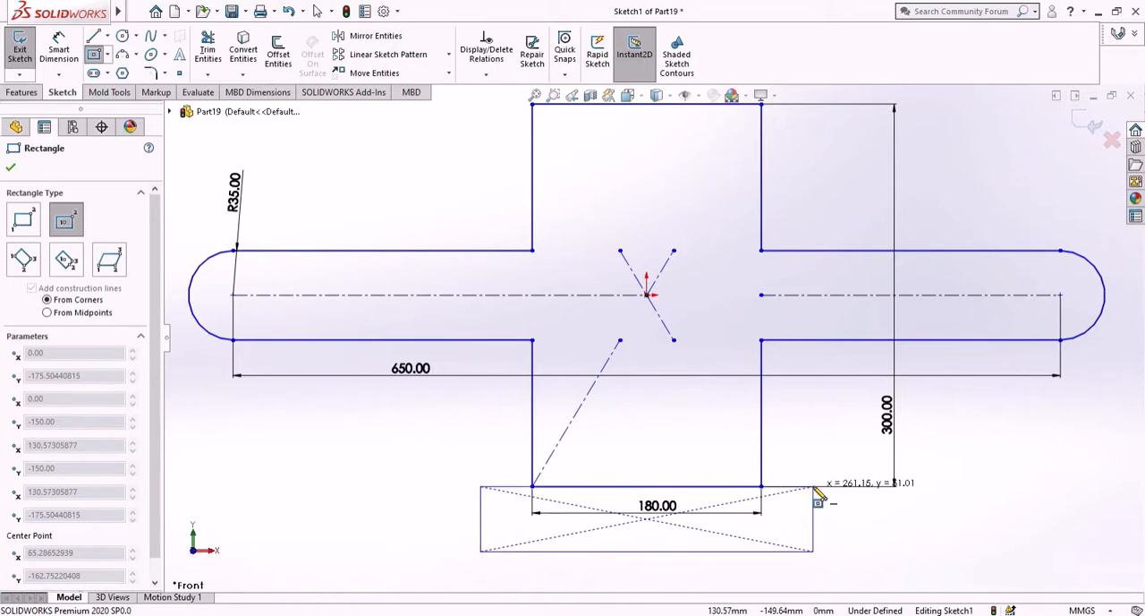
{"action": "left_click", "coordinate": [814, 487]}
{"action": "right_click", "coordinate": [875, 523]}
{"action": "left_click", "coordinate": [895, 508]}
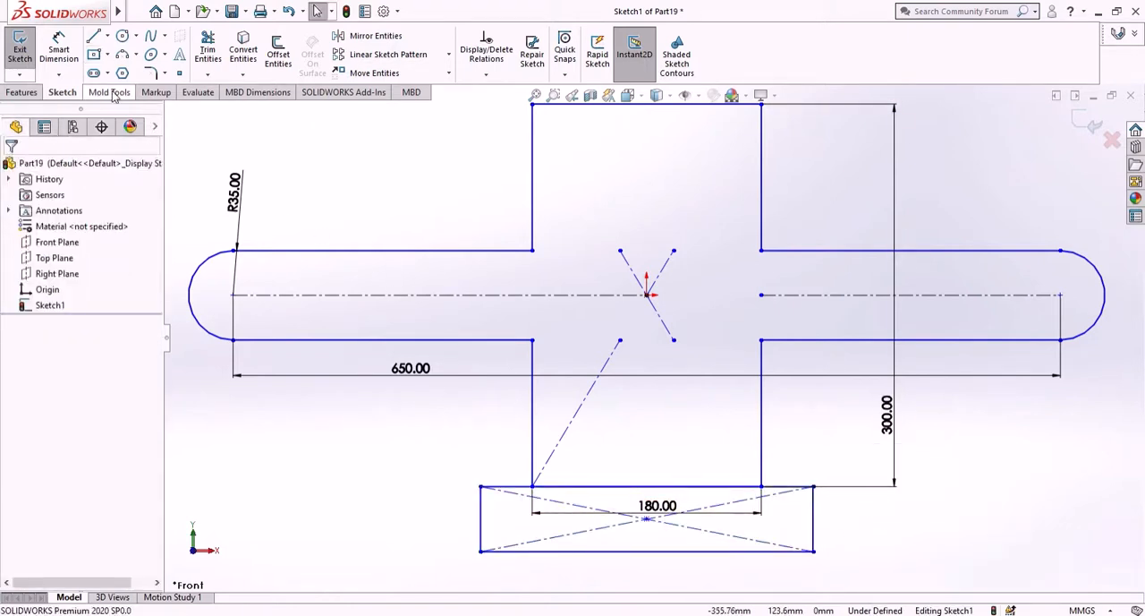
- Dimension the new lower rectangle's height as 20 mm
{"action": "left_click", "coordinate": [58, 47]}
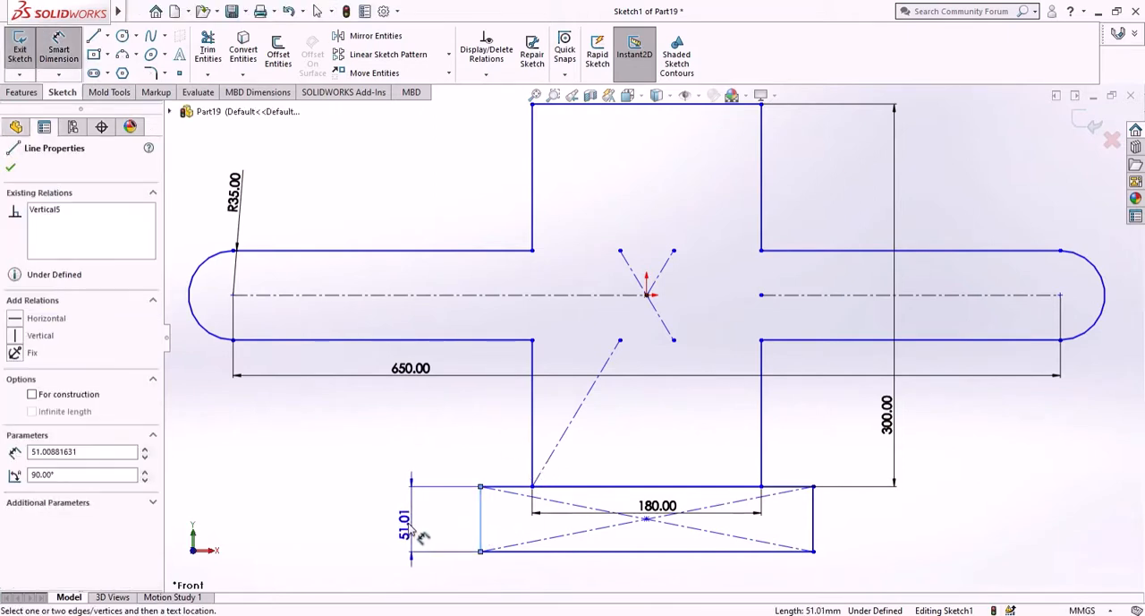
{"action": "left_click", "coordinate": [413, 535]}
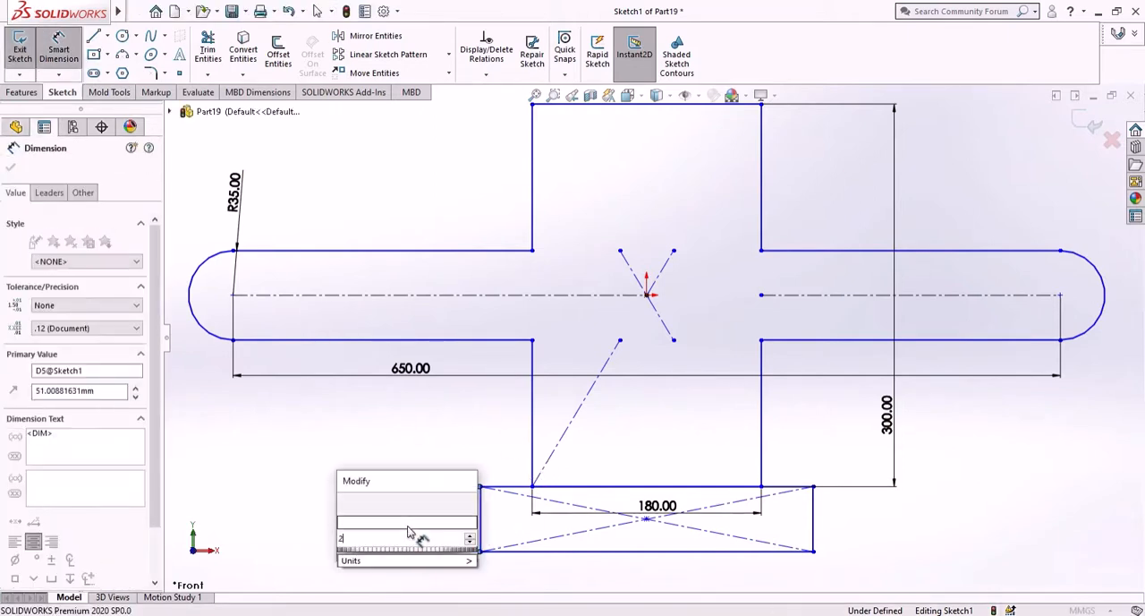
{"action": "type", "text": "20"}
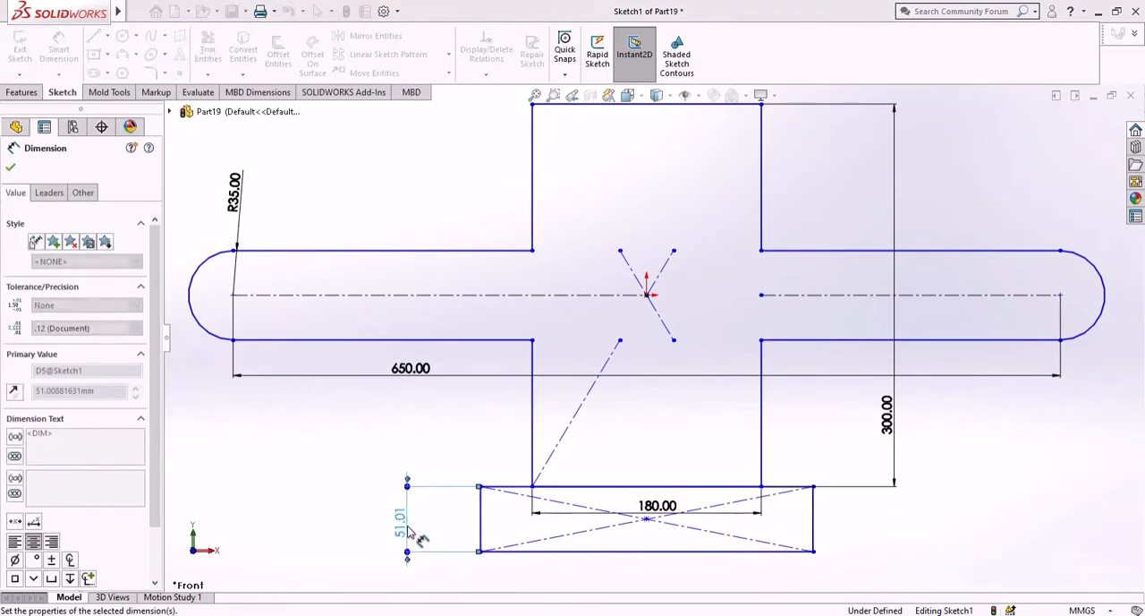
{"action": "key", "text": "Return"}
- Dimension the lower rectangle's overall width as 298.5 mm between its two short sides
{"action": "scroll", "coordinate": [630, 530], "scroll_direction": "down", "scroll_amount": 3}
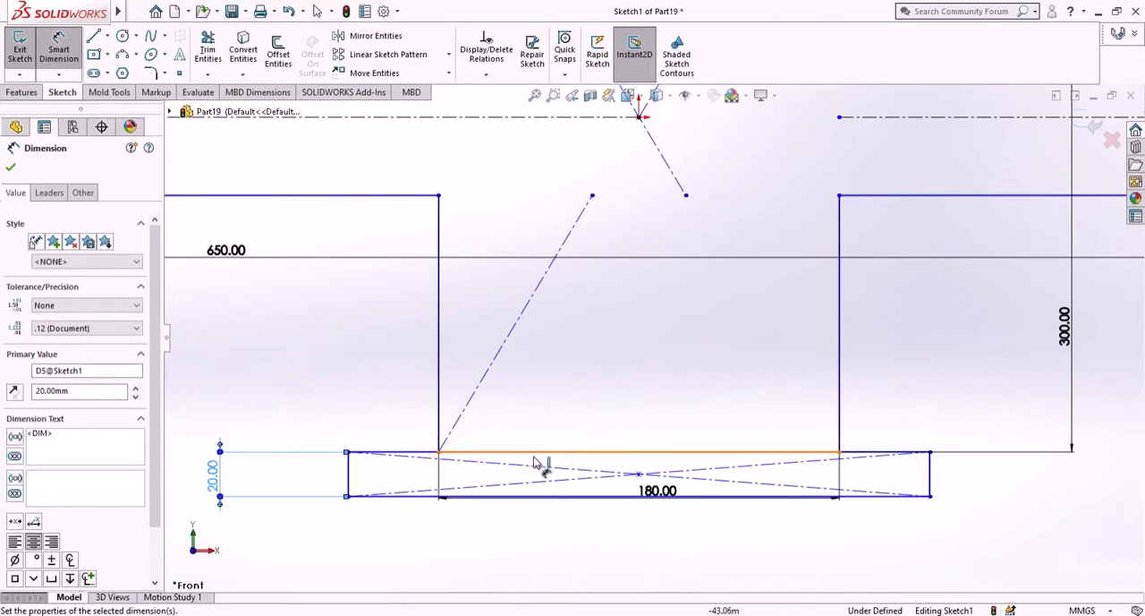
{"action": "left_click", "coordinate": [349, 474]}
{"action": "left_click", "coordinate": [931, 483]}
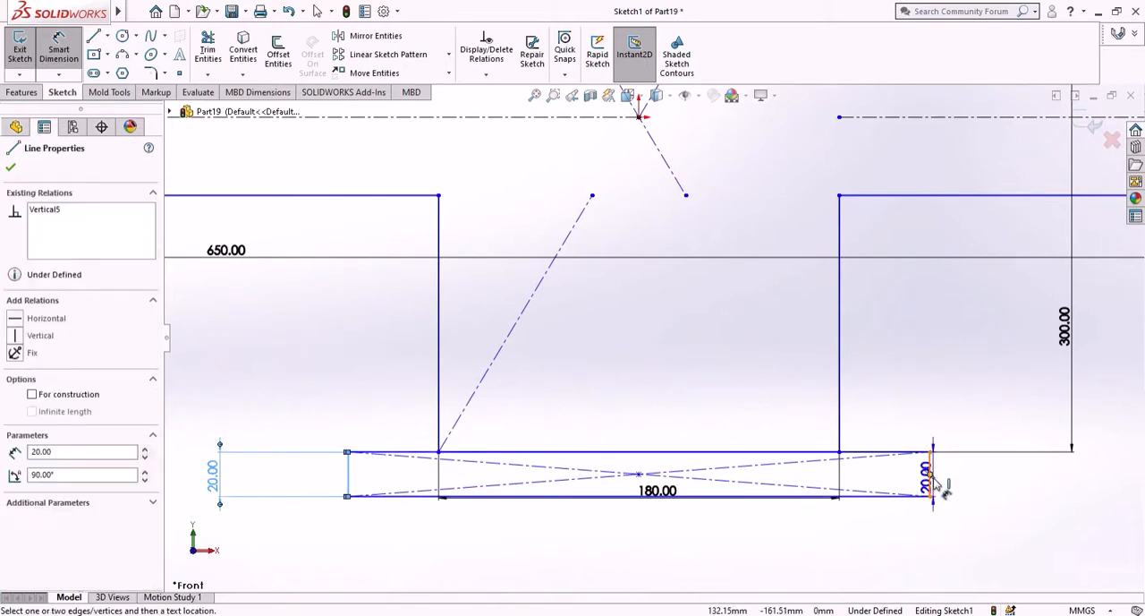
{"action": "left_click", "coordinate": [922, 547]}
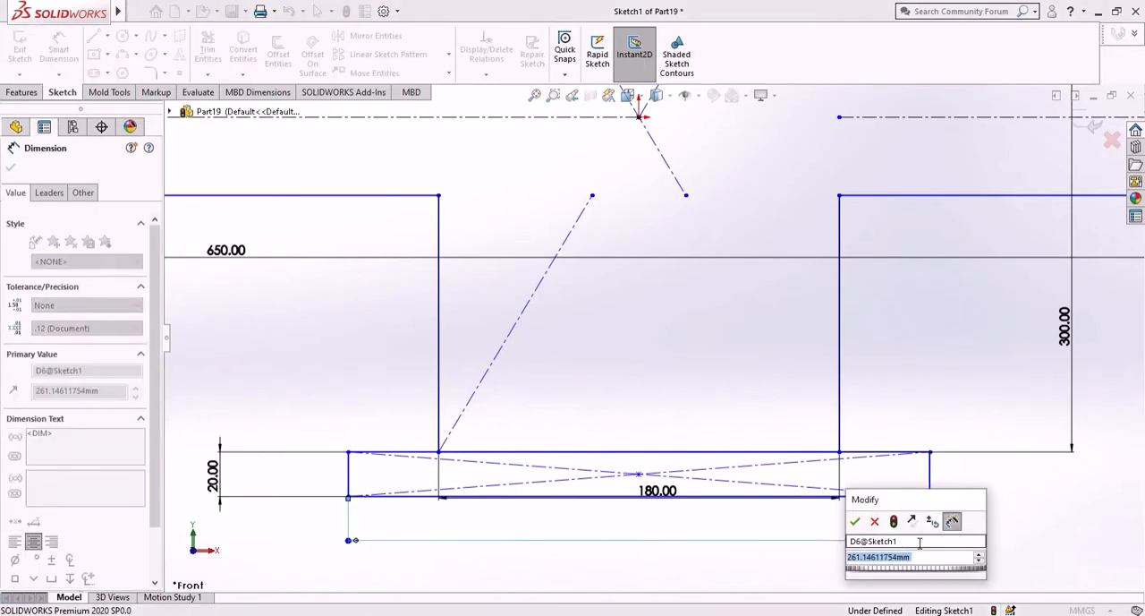
{"action": "type", "text": "298.5"}
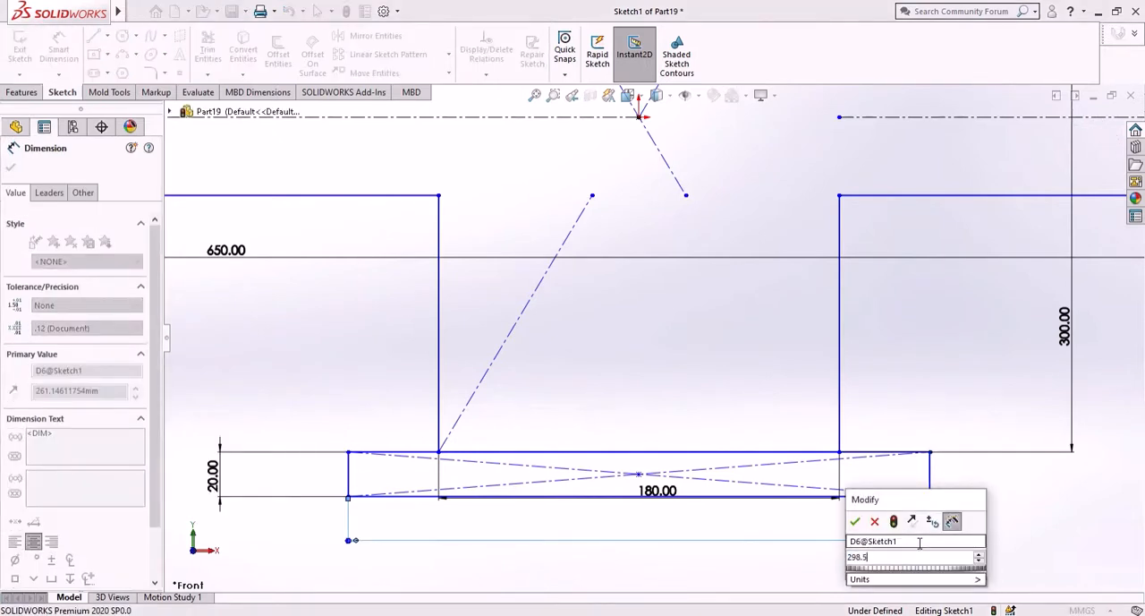
{"action": "key", "text": "Escape"}
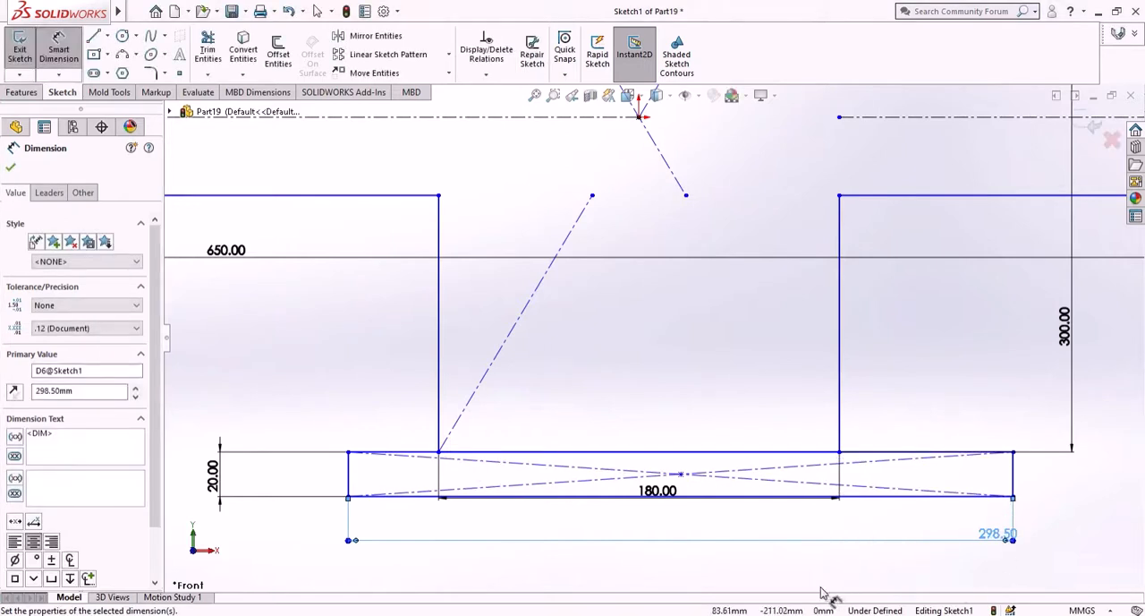
{"action": "left_click", "coordinate": [816, 575]}
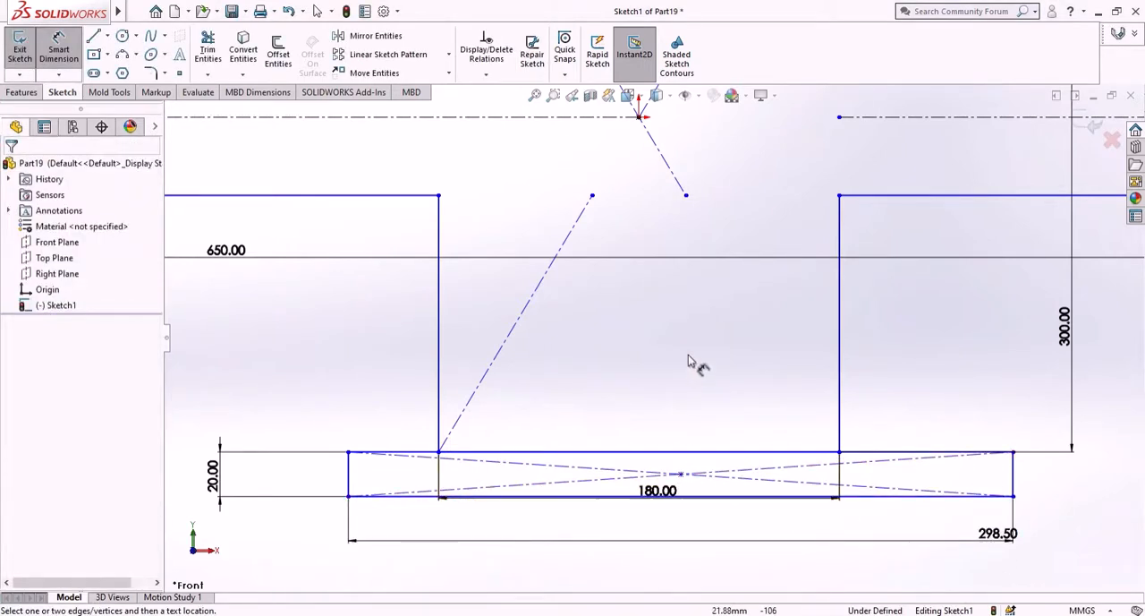
- Add a Vertical relation between the origin and the lower rectangle's center point
{"action": "scroll", "coordinate": [690, 356], "scroll_direction": "up", "scroll_amount": 2}
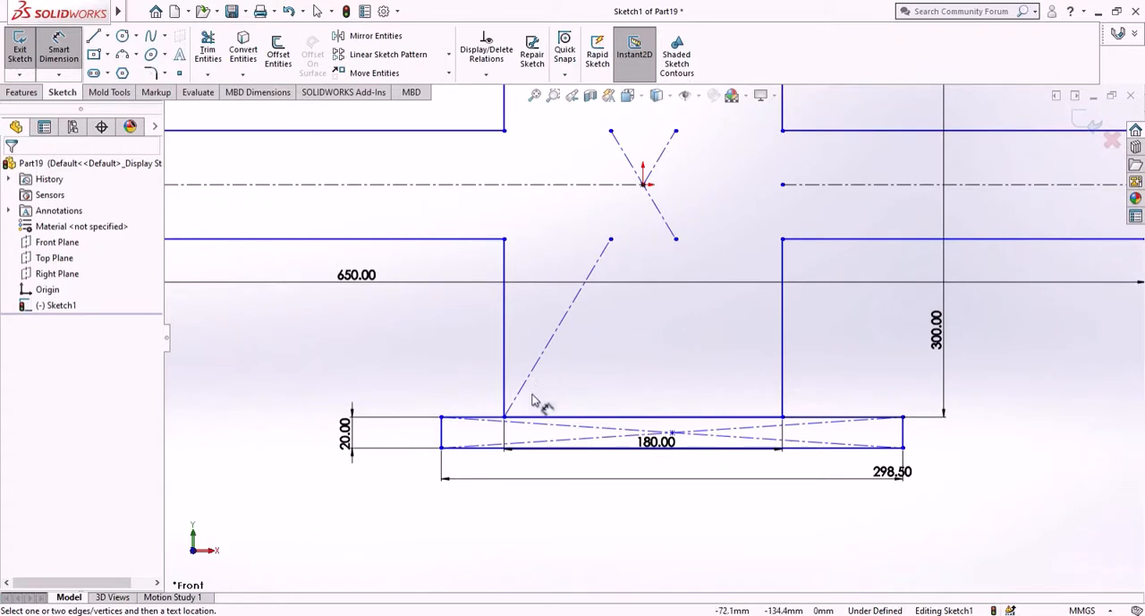
{"action": "right_click", "coordinate": [293, 315]}
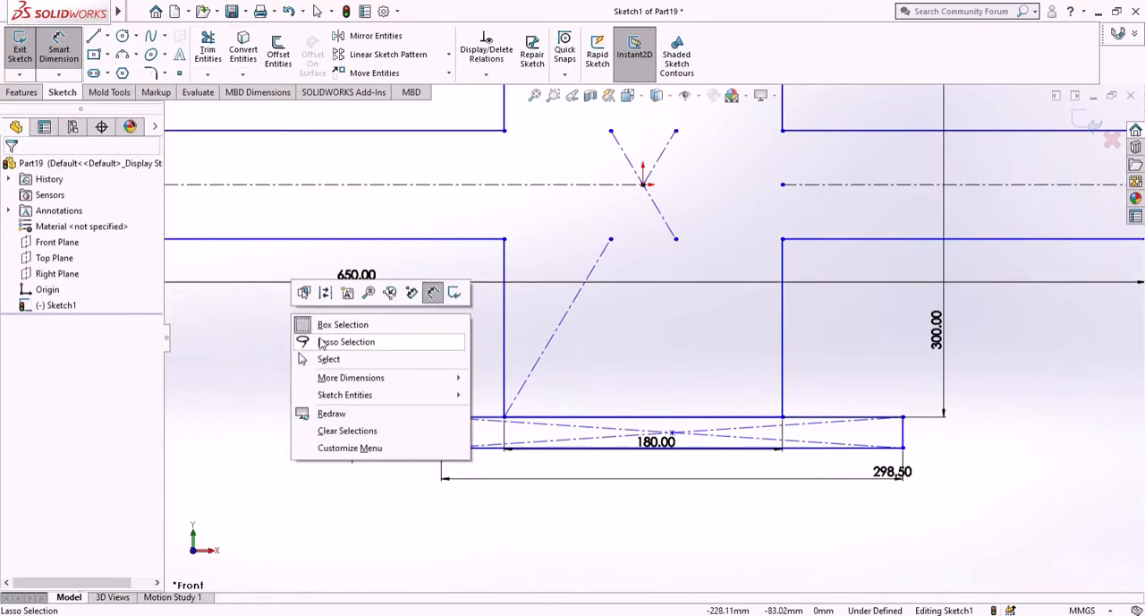
{"action": "left_click", "coordinate": [324, 358]}
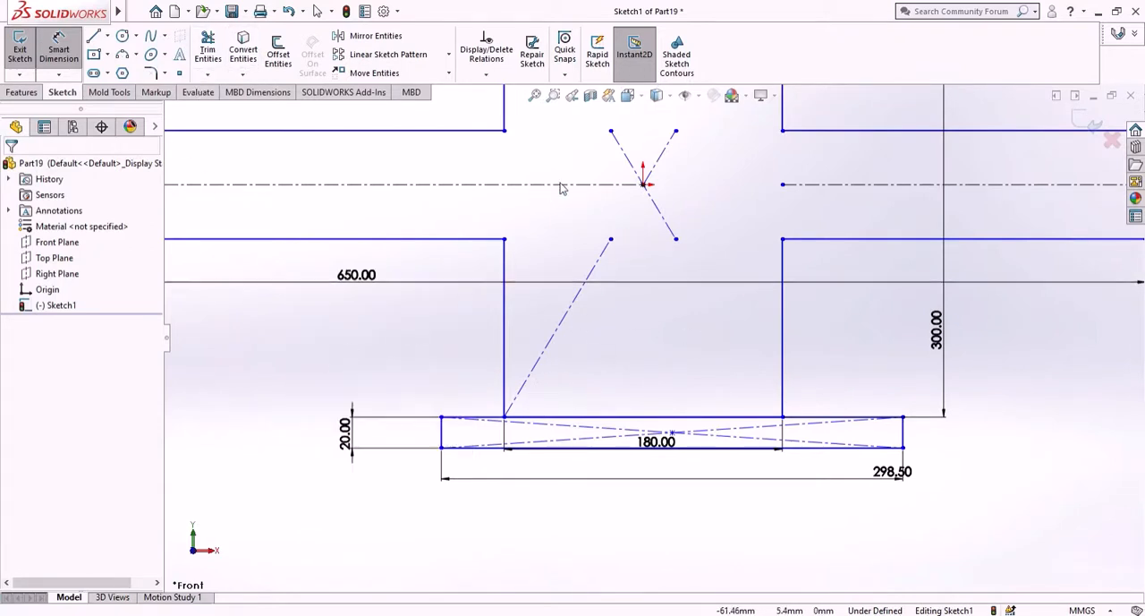
{"action": "left_click", "coordinate": [644, 186]}
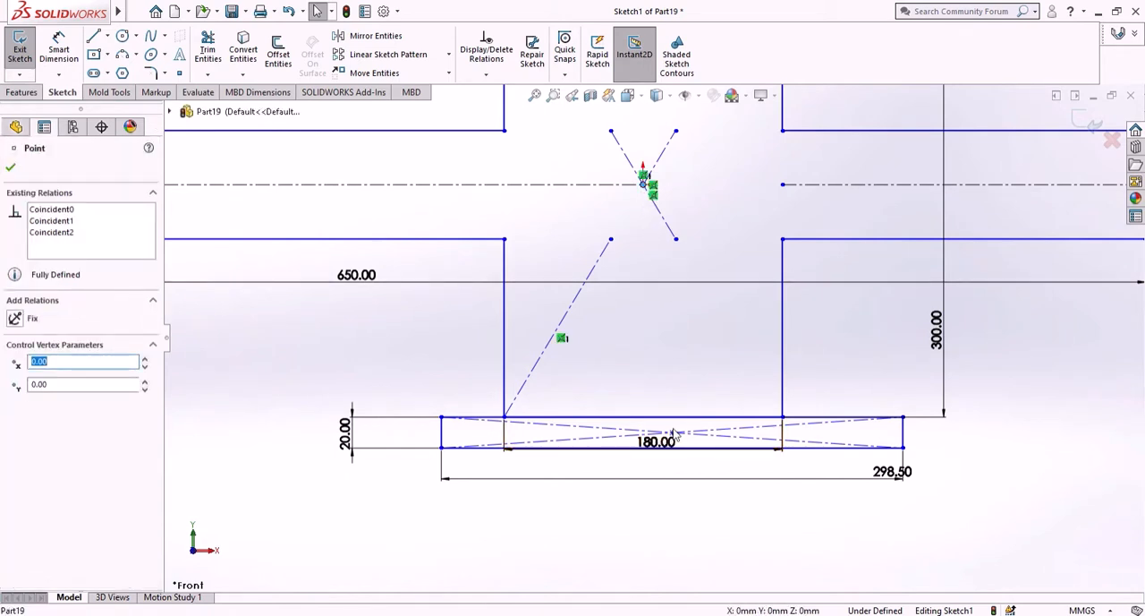
{"action": "scroll", "coordinate": [676, 431], "scroll_direction": "down", "scroll_amount": 2}
{"action": "left_click", "coordinate": [668, 432], "text": "ctrl"}
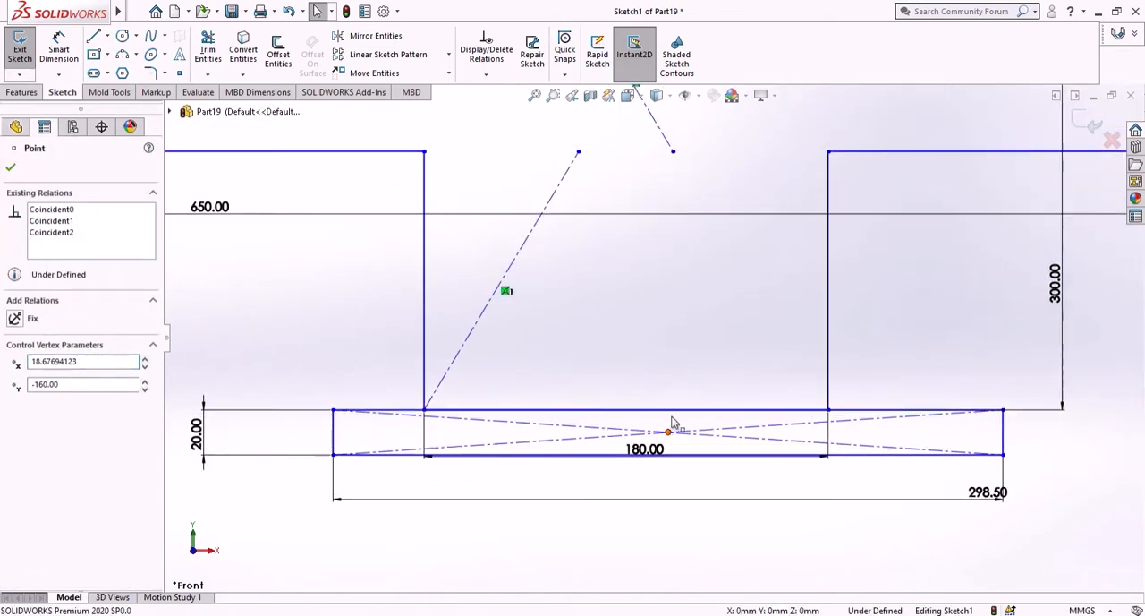
{"action": "left_click", "coordinate": [15, 416]}
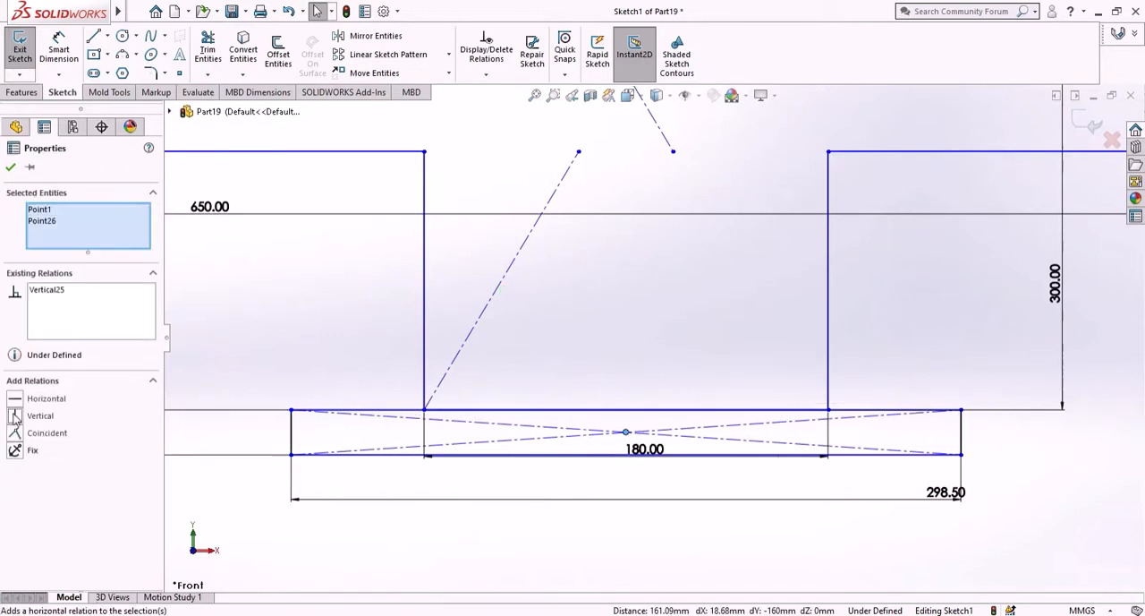
{"action": "left_click", "coordinate": [305, 291]}
- Power-trim the shared edge between the cross's lower arm and the 20 mm high rectangle to join them into one outline
{"action": "scroll", "coordinate": [427, 307], "scroll_direction": "up", "scroll_amount": 5}
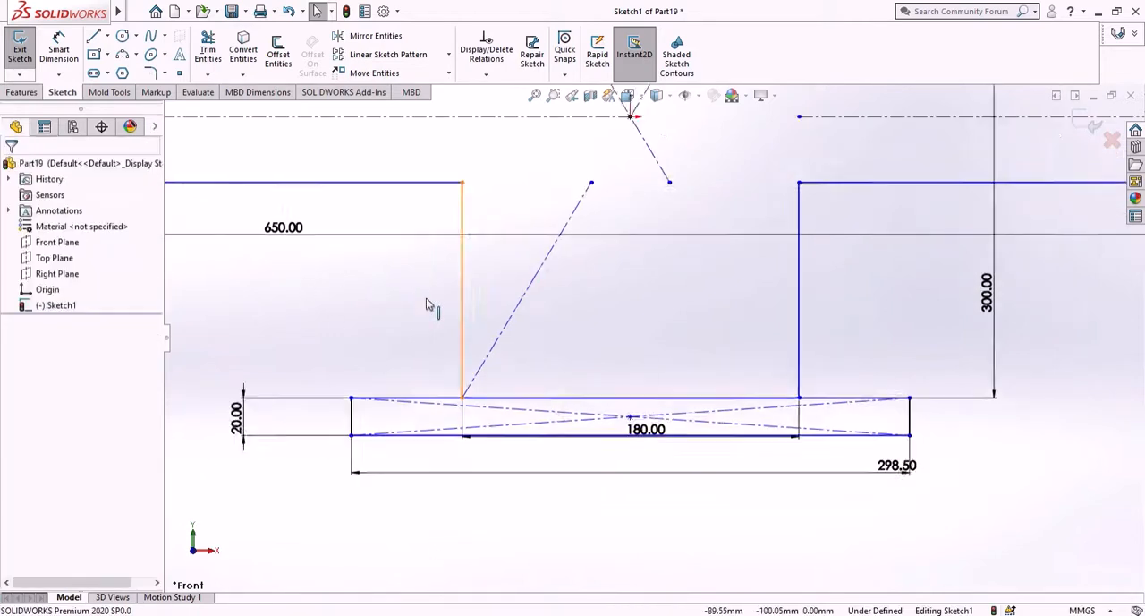
{"action": "scroll", "coordinate": [689, 233], "scroll_direction": "up", "scroll_amount": 3}
{"action": "scroll", "coordinate": [686, 205], "scroll_direction": "down", "scroll_amount": 2}
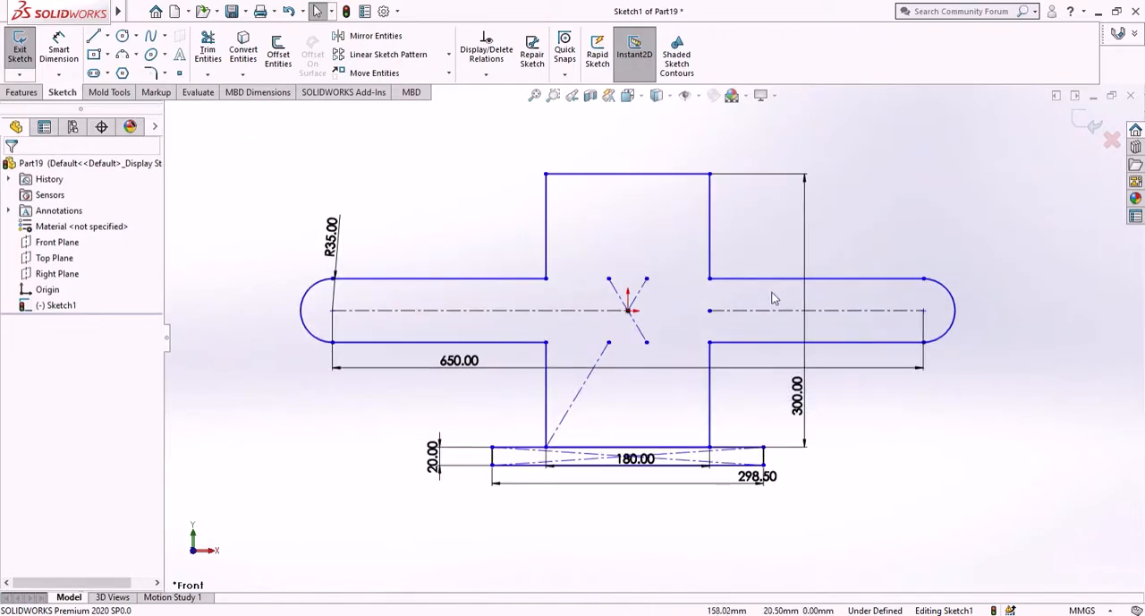
{"action": "left_click", "coordinate": [207, 46]}
{"action": "scroll", "coordinate": [604, 420], "scroll_direction": "down", "scroll_amount": 3}
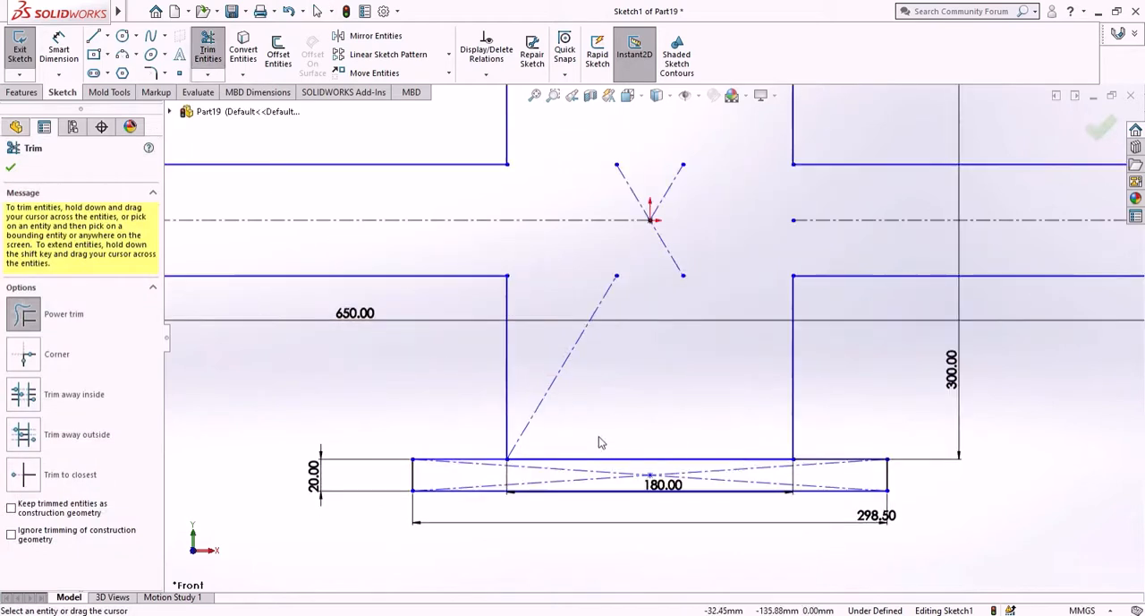
{"action": "left_click_drag", "start_coordinate": [572, 463], "coordinate": [565, 465]}
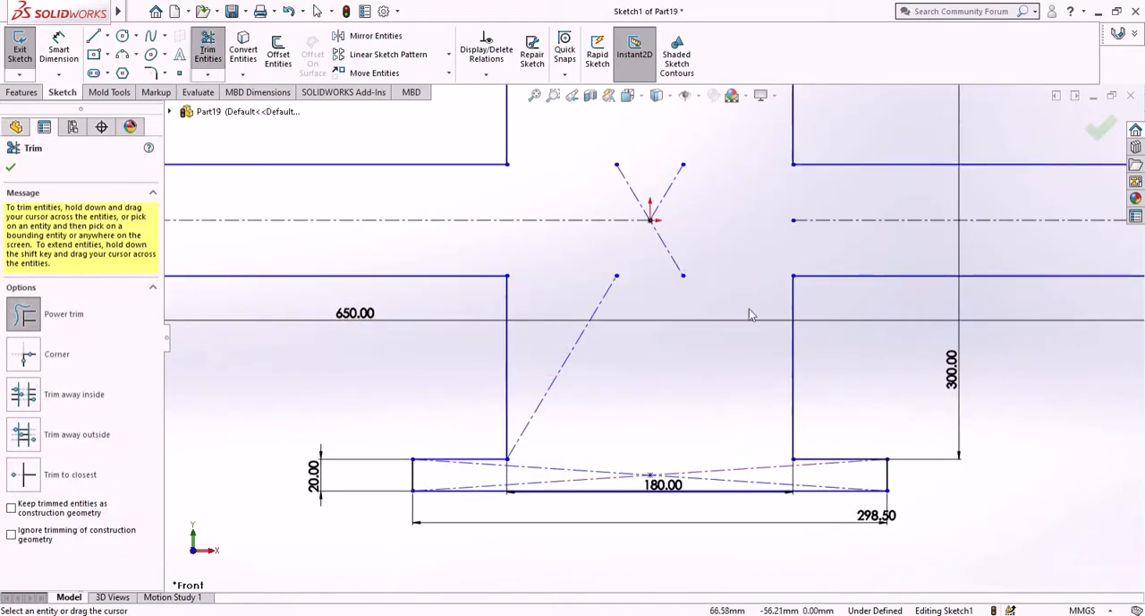
{"action": "scroll", "coordinate": [750, 312], "scroll_direction": "up", "scroll_amount": 3}
{"action": "right_click", "coordinate": [629, 501]}
{"action": "left_click", "coordinate": [653, 506]}
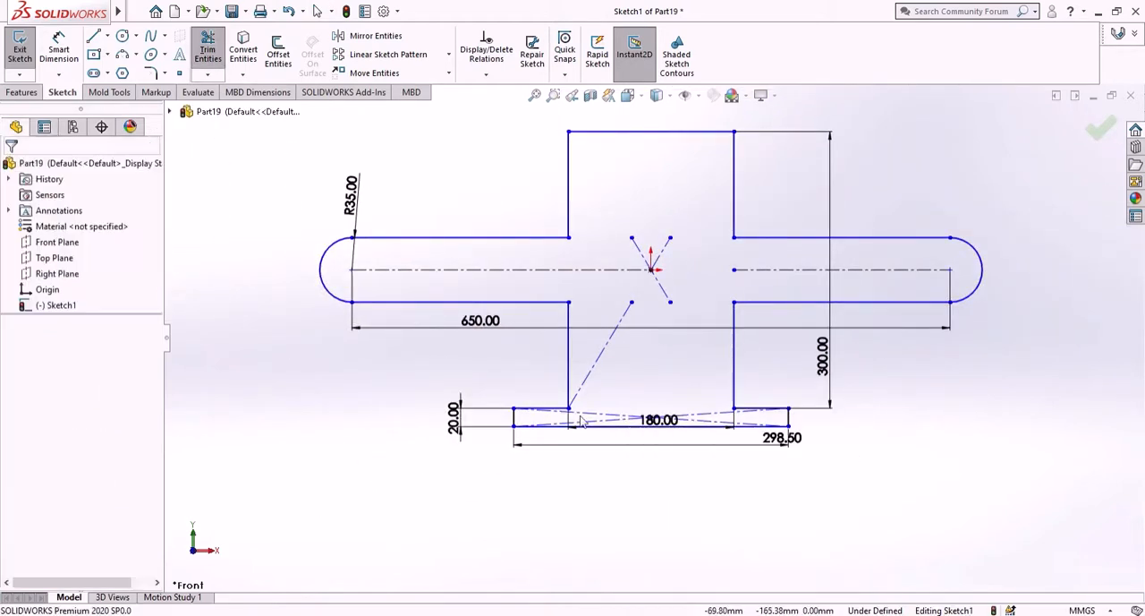
- Sketch a vertical centerline about 210 mm long from the origin down past the lower rectangle
{"action": "left_click", "coordinate": [106, 40]}
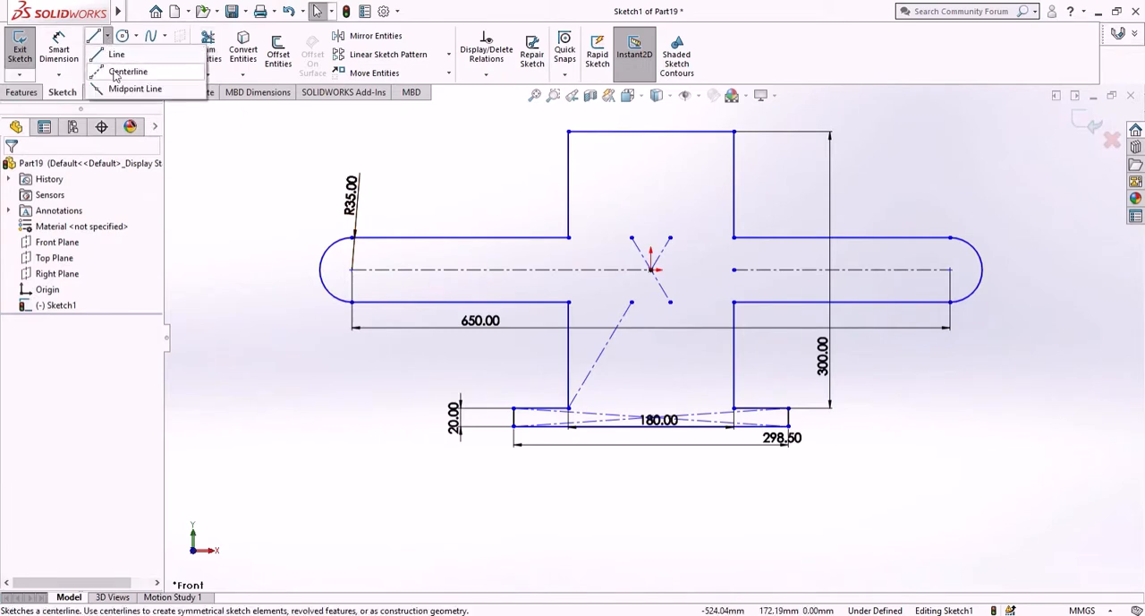
{"action": "left_click", "coordinate": [114, 73]}
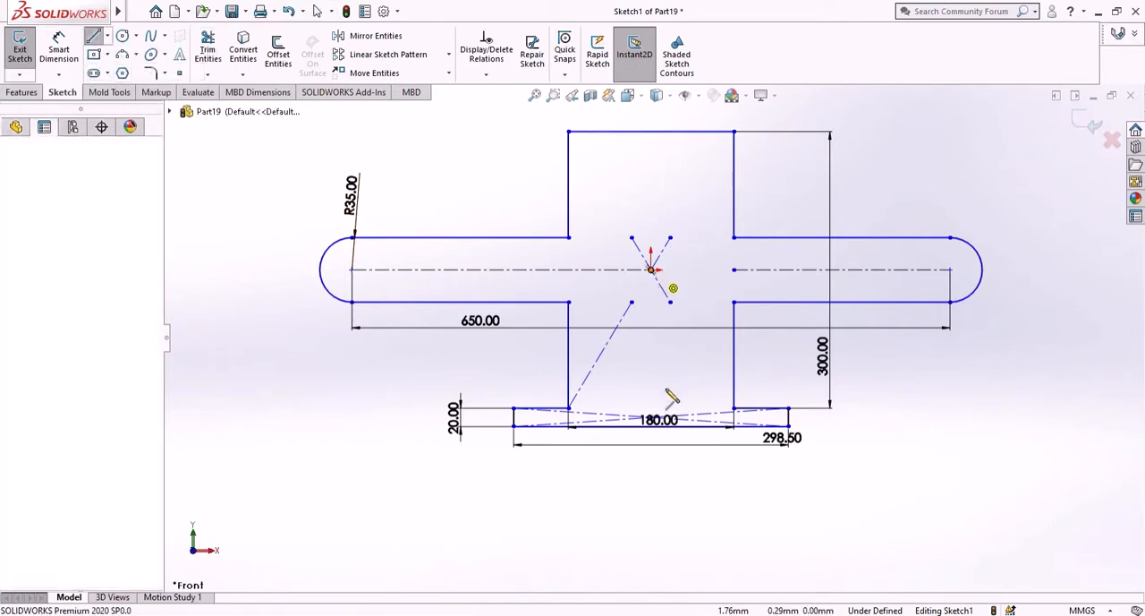
{"action": "left_click", "coordinate": [652, 269]}
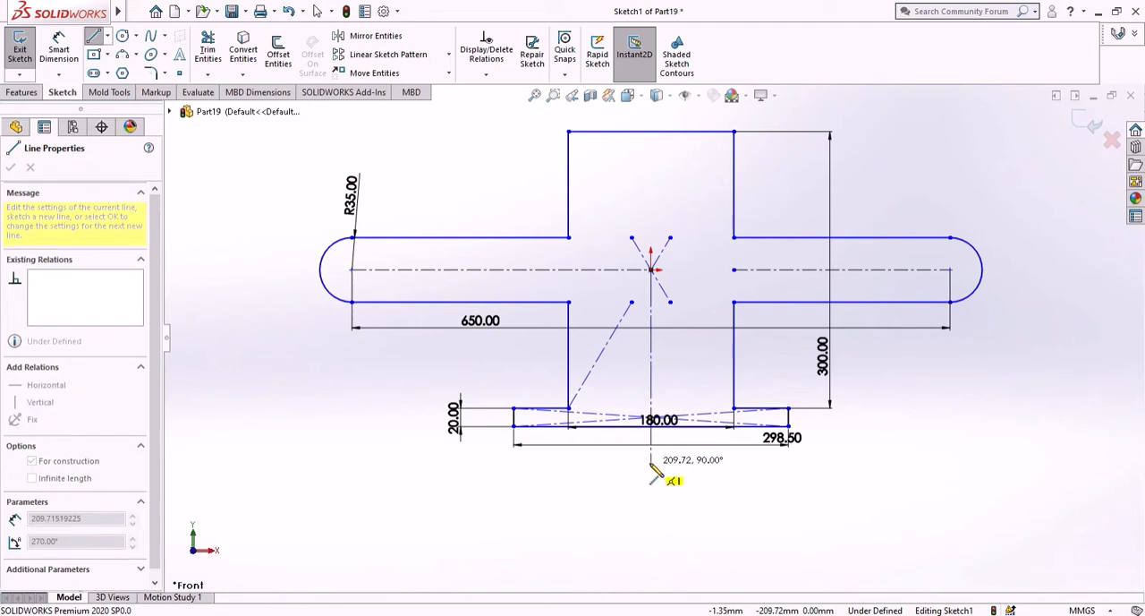
{"action": "left_click", "coordinate": [650, 463]}
{"action": "right_click", "coordinate": [690, 468]}
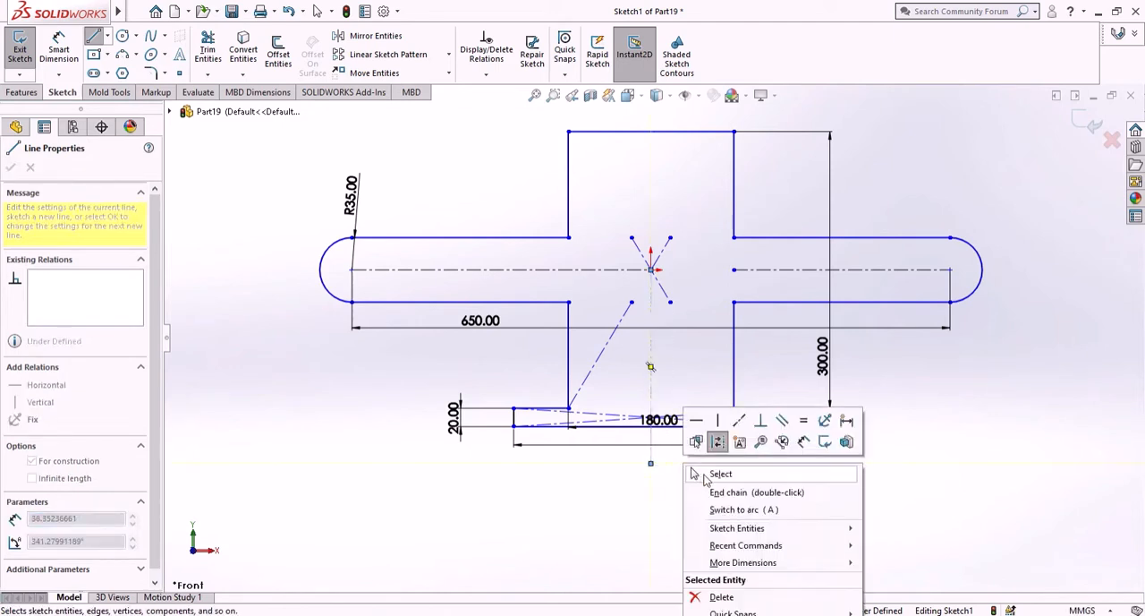
{"action": "left_click", "coordinate": [711, 488]}
{"action": "key", "text": "Escape"}
- Dimension the vertical centerline's lower endpoint 10.25 mm below the bottom edge of the 298.5 mm wide base
{"action": "scroll", "coordinate": [667, 417], "scroll_direction": "down", "scroll_amount": 5}
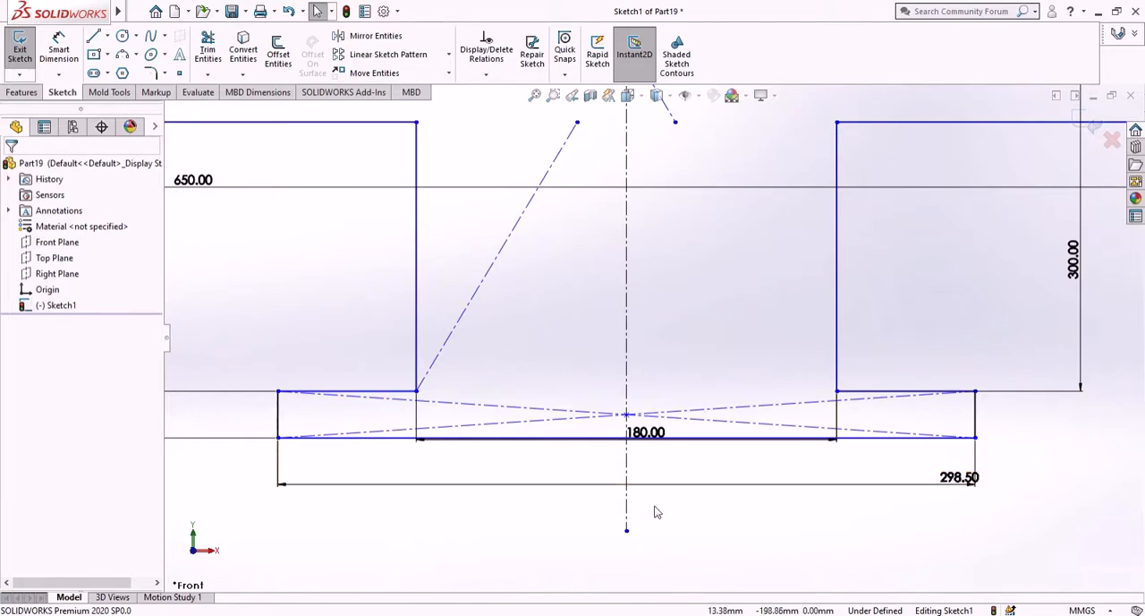
{"action": "left_click", "coordinate": [59, 45]}
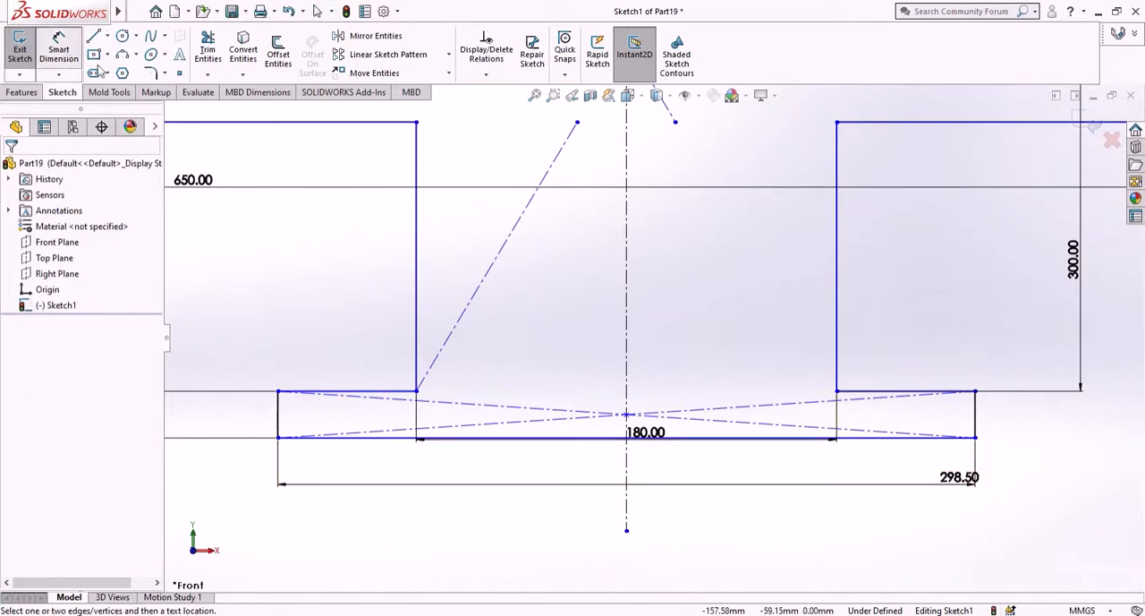
{"action": "scroll", "coordinate": [595, 427], "scroll_direction": "down", "scroll_amount": 3}
{"action": "scroll", "coordinate": [734, 554], "scroll_direction": "up", "scroll_amount": 3}
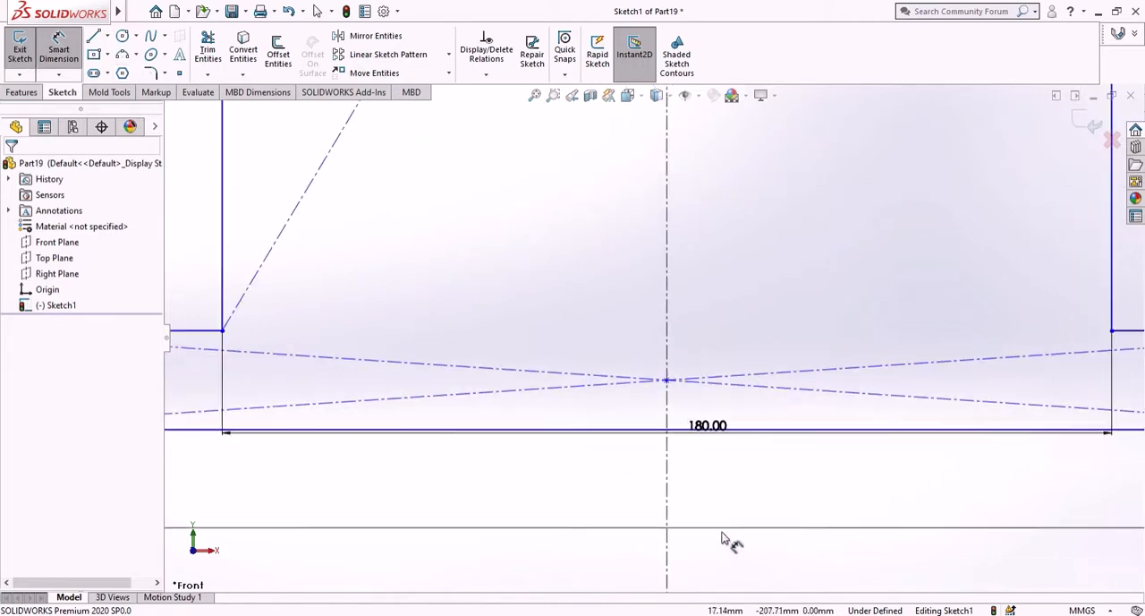
{"action": "scroll", "coordinate": [662, 408], "scroll_direction": "down", "scroll_amount": 3}
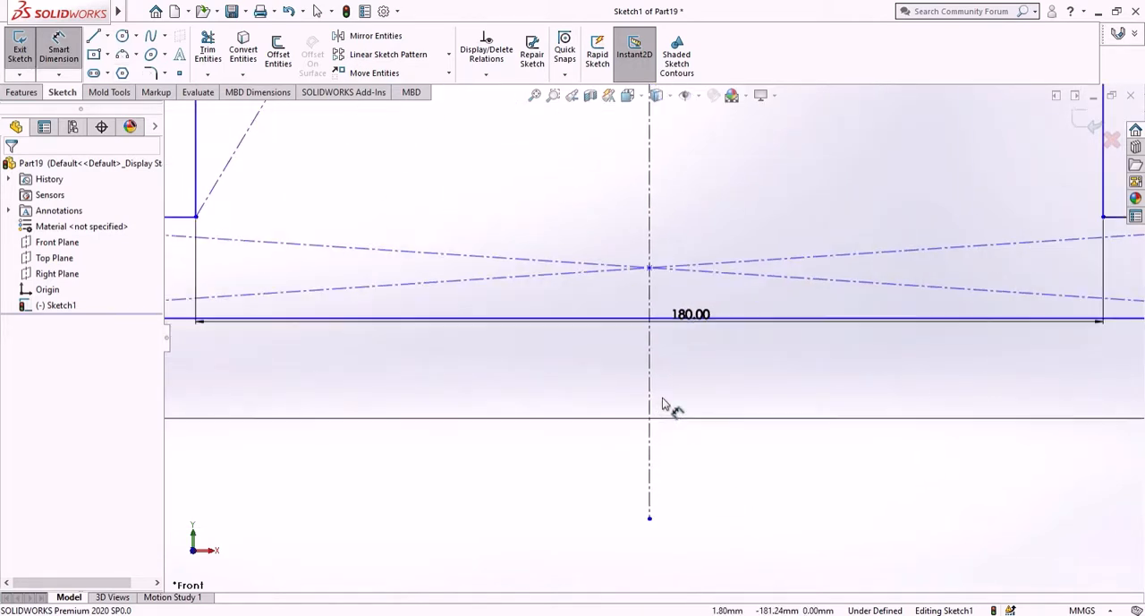
{"action": "left_click", "coordinate": [650, 519]}
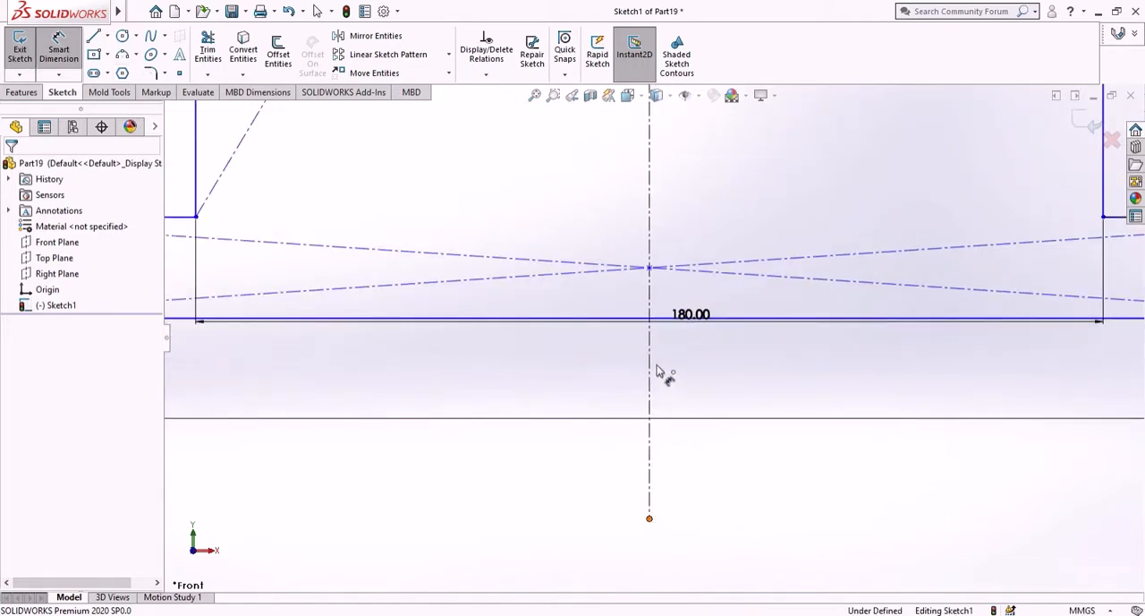
{"action": "left_click", "coordinate": [676, 321]}
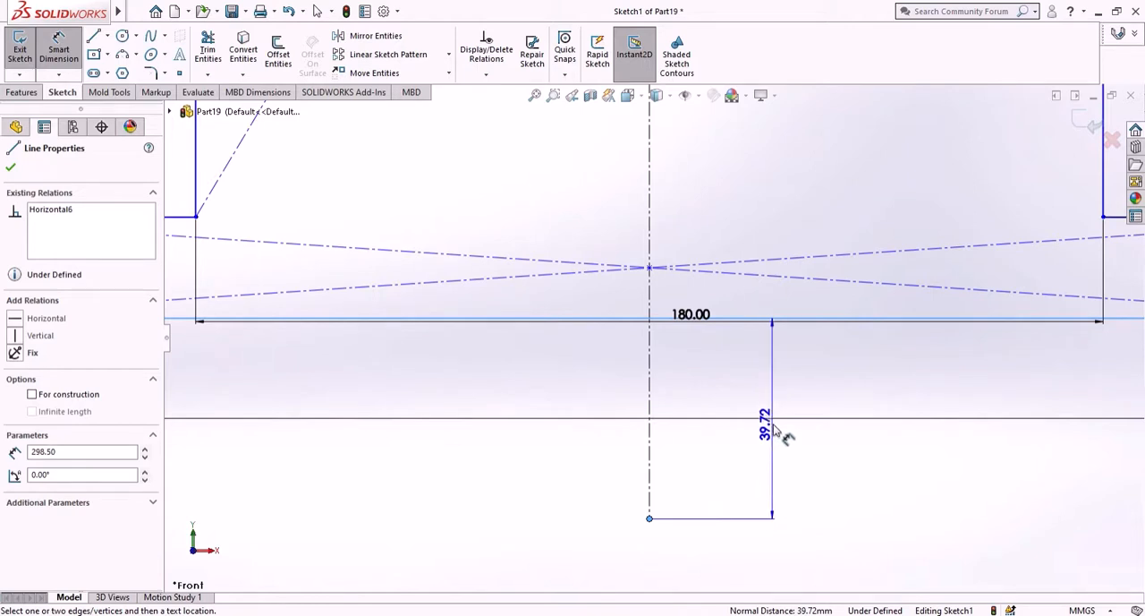
{"action": "left_click", "coordinate": [768, 440]}
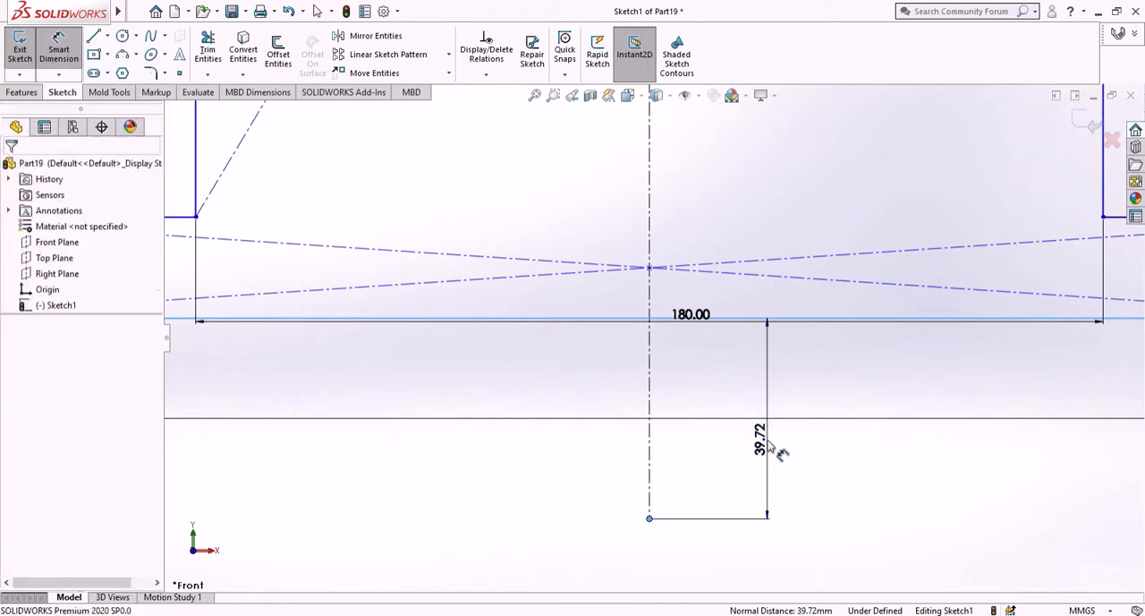
{"action": "type", "text": "1"}
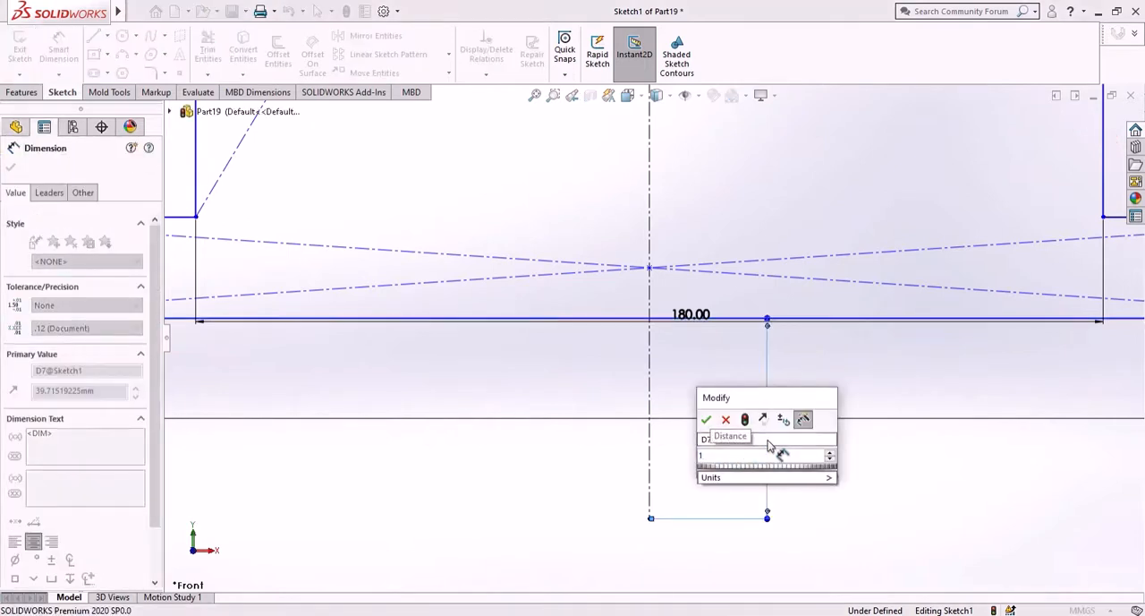
{"action": "type", "text": "0.25"}
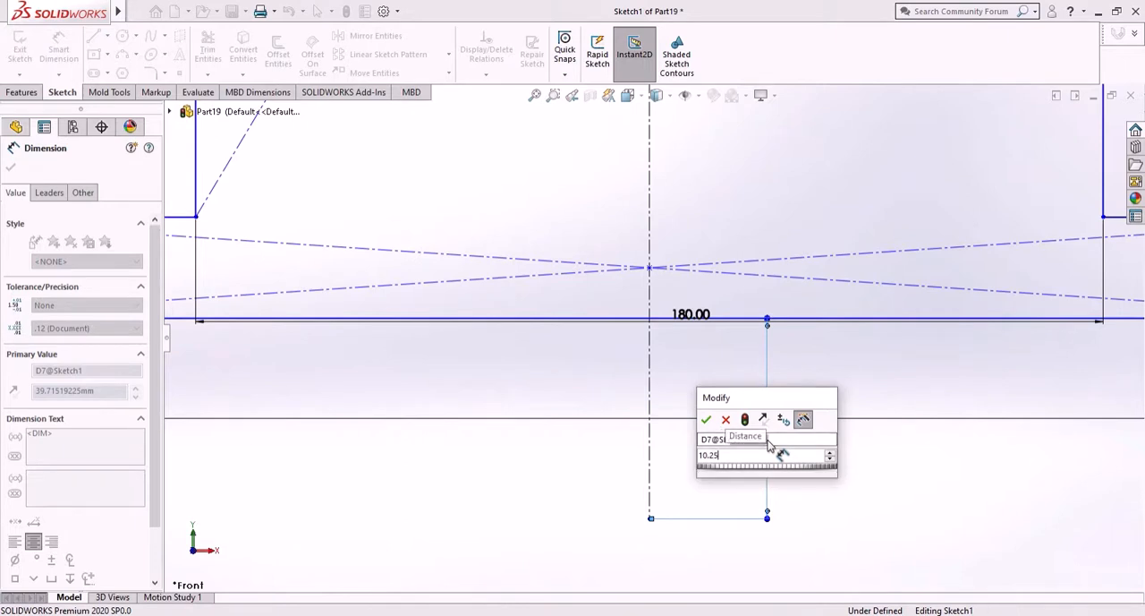
{"action": "key", "text": "Return"}
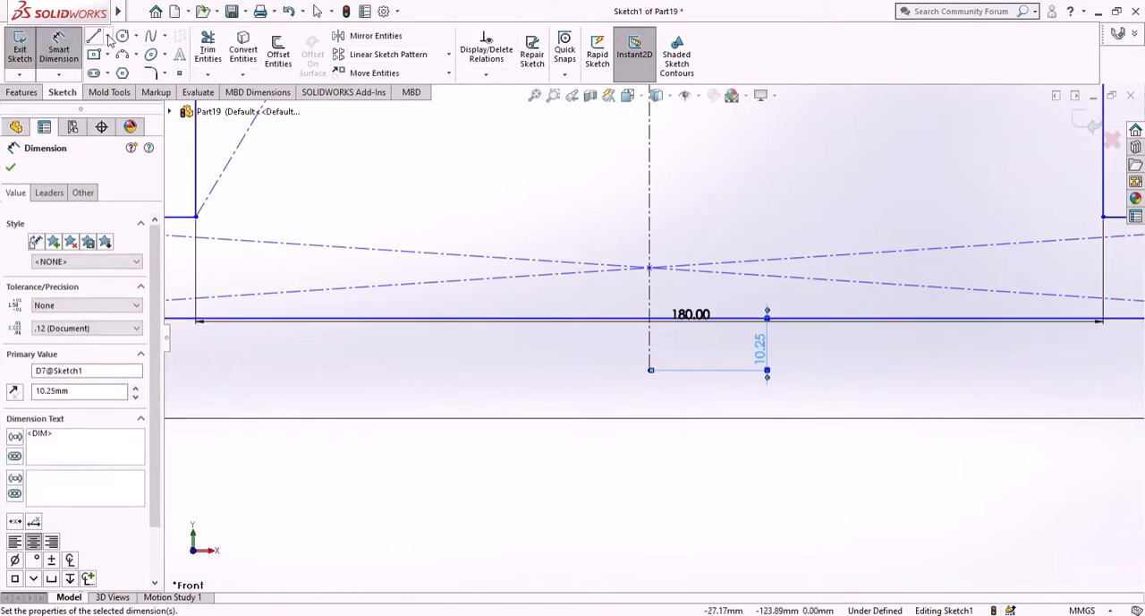
- Sketch a horizontal midpoint line about 20.6 mm long, centered on the lower end of the vertical centerline
{"action": "left_click", "coordinate": [106, 36]}
{"action": "left_click", "coordinate": [125, 88]}
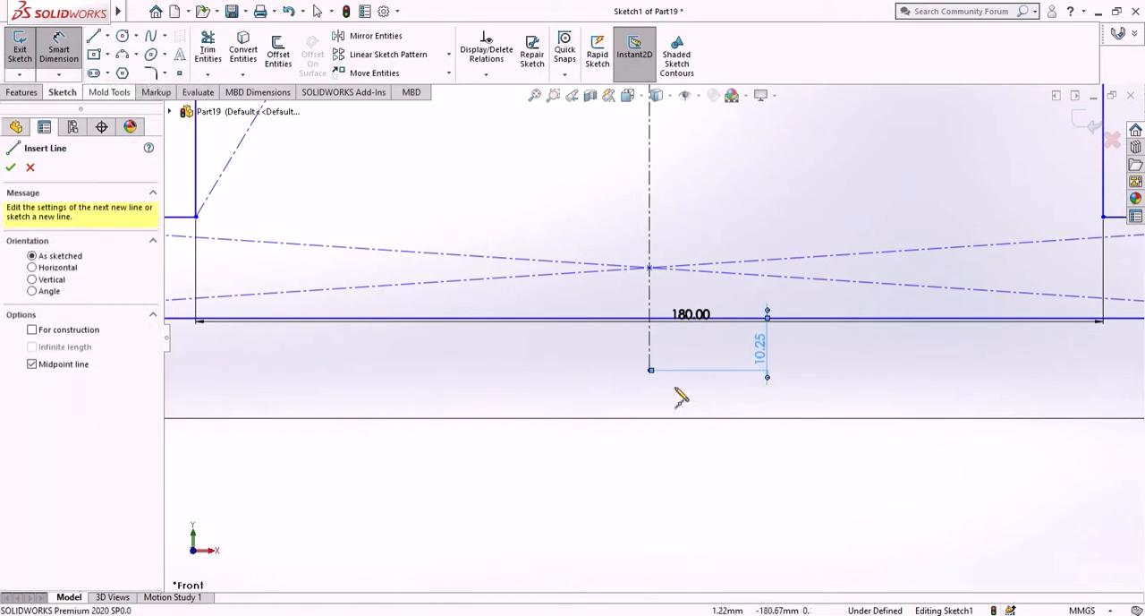
{"action": "left_click", "coordinate": [651, 370]}
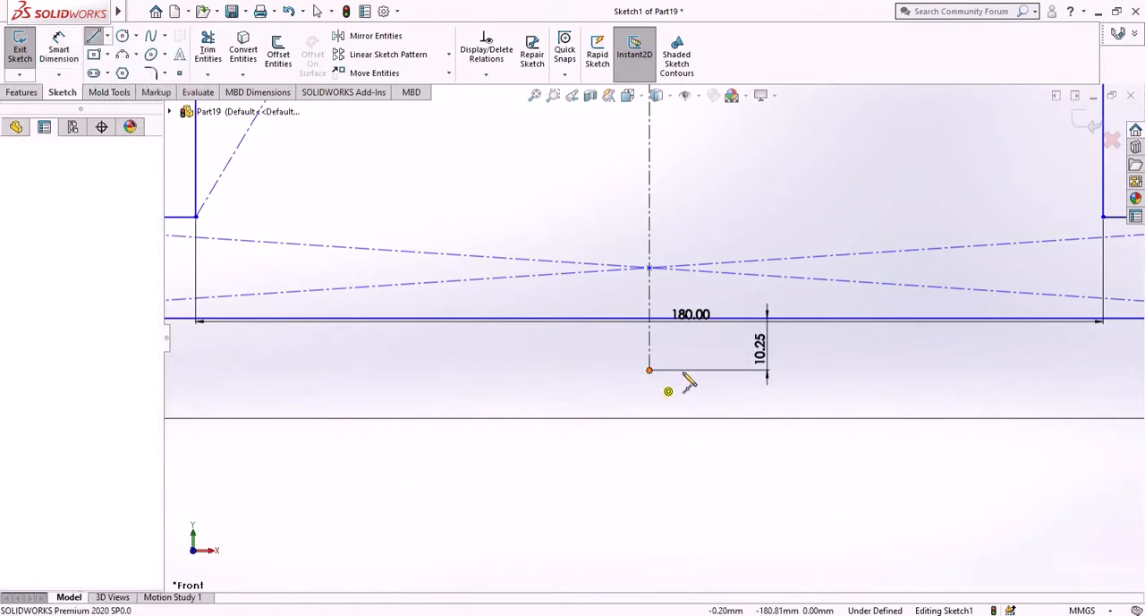
{"action": "left_click", "coordinate": [704, 374]}
{"action": "right_click", "coordinate": [686, 436]}
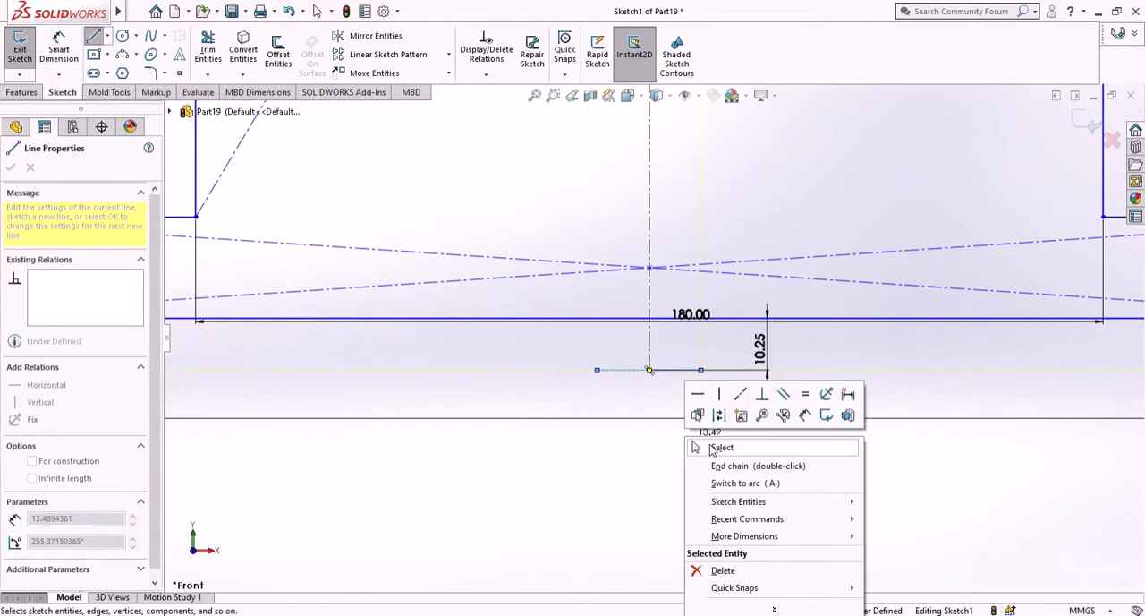
{"action": "left_click", "coordinate": [716, 449]}
- Dimension the short horizontal line at the centerline's lower end to a length of 4.40 mm
{"action": "left_click", "coordinate": [70, 56]}
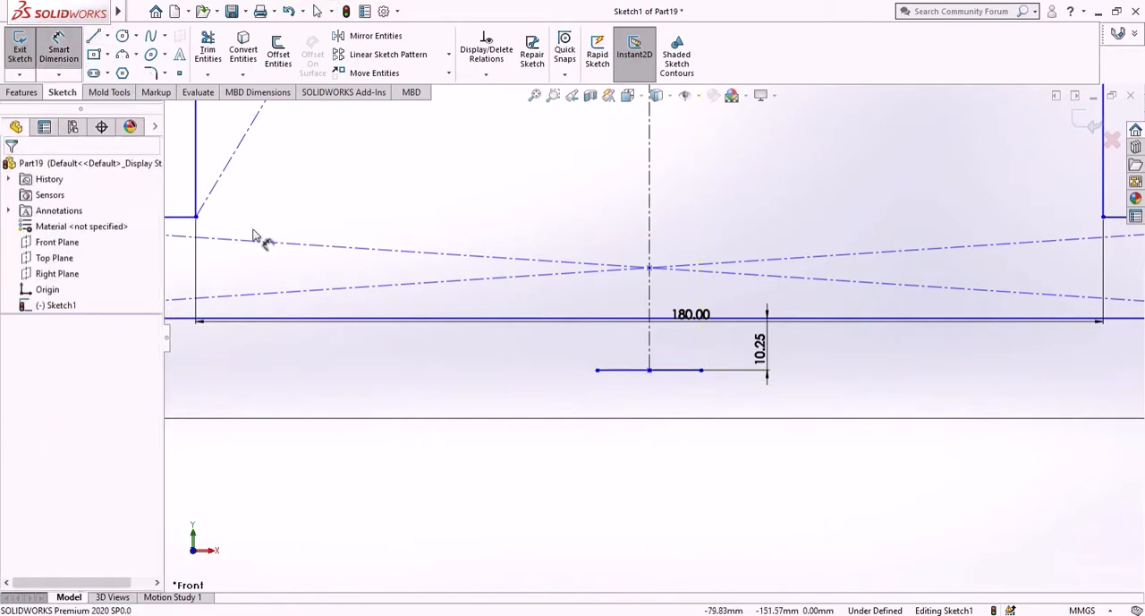
{"action": "left_click", "coordinate": [641, 371]}
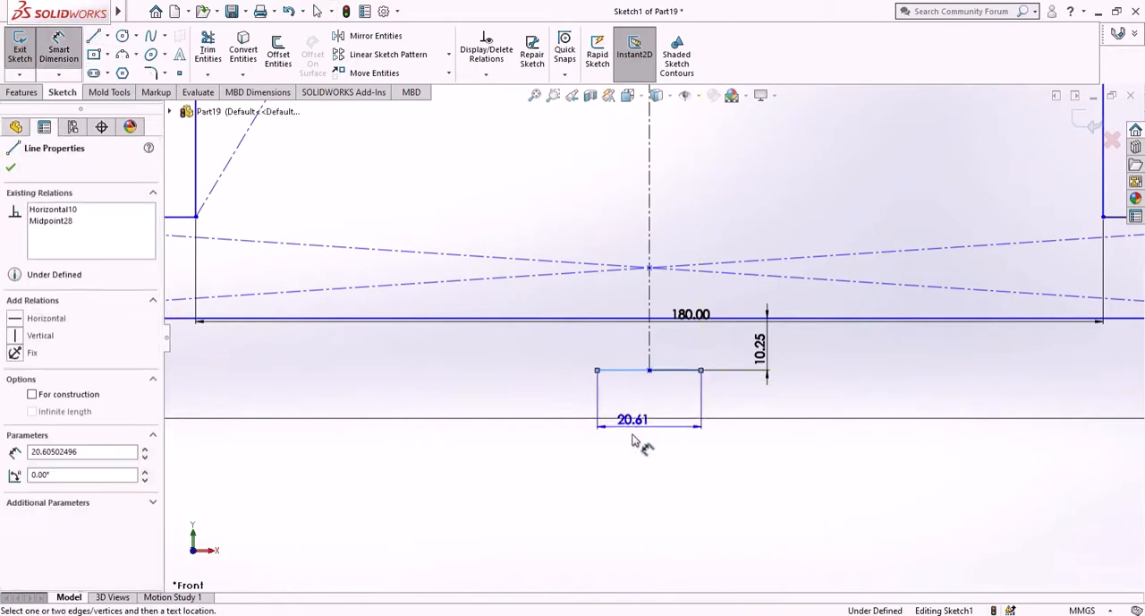
{"action": "left_click", "coordinate": [645, 463]}
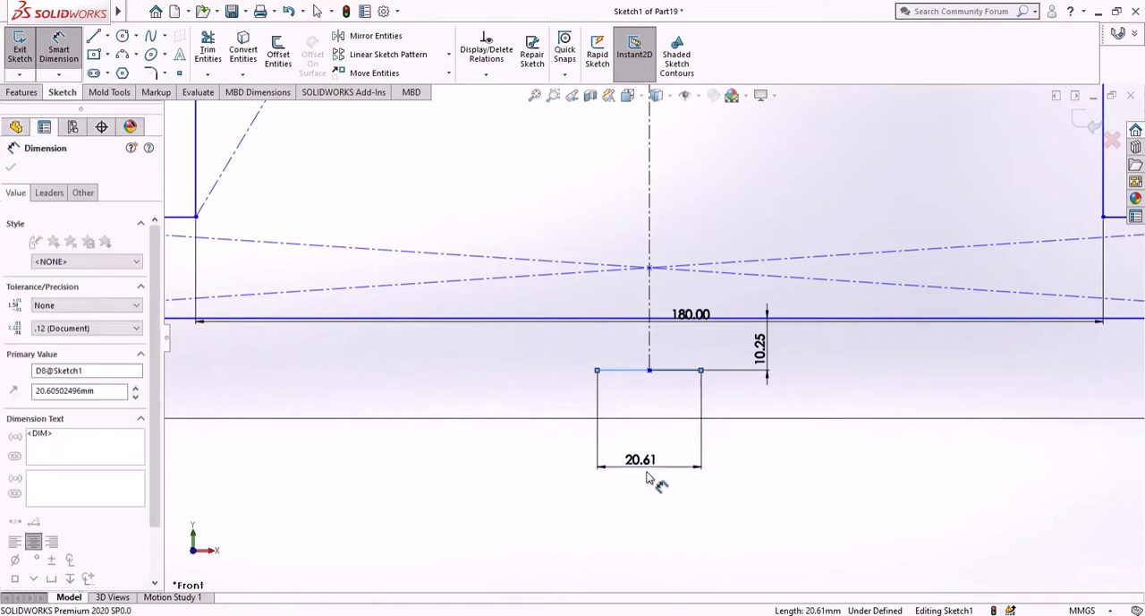
{"action": "type", "text": "4.40"}
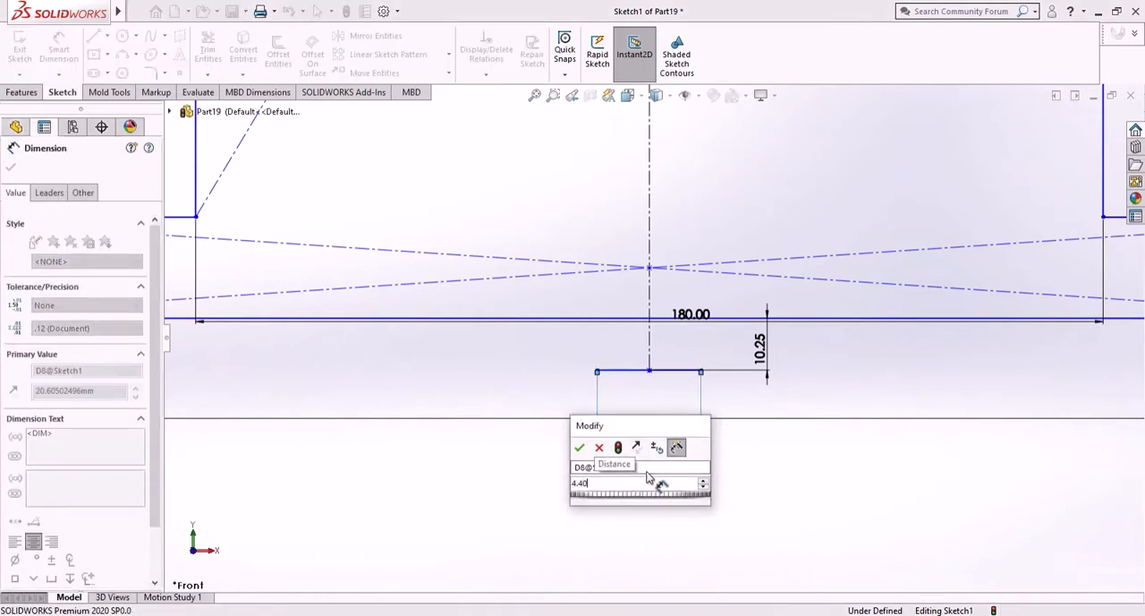
{"action": "key", "text": "Return"}
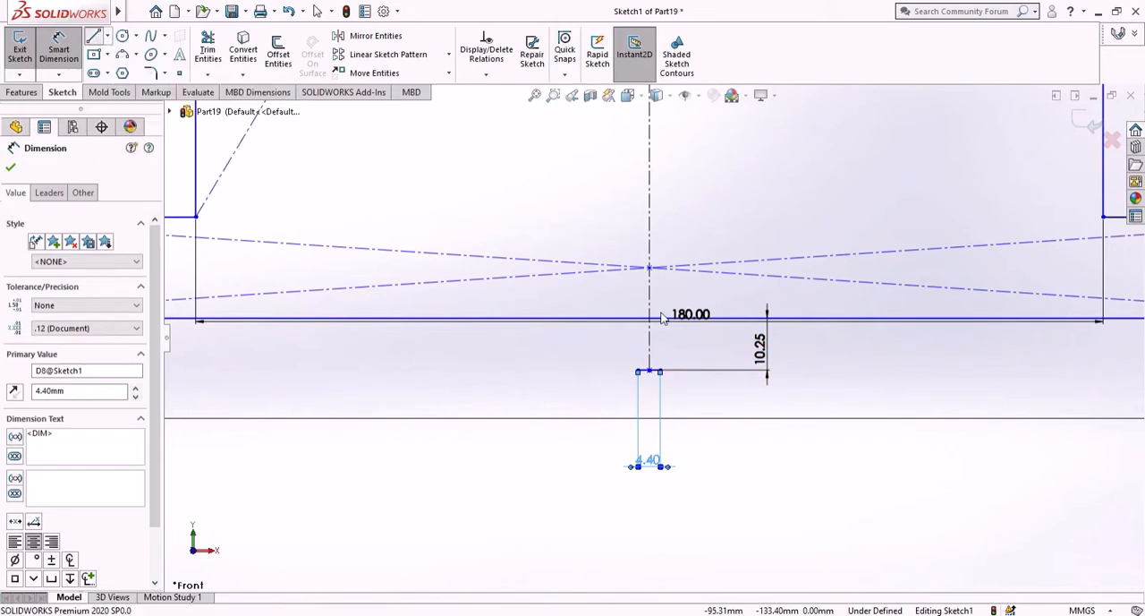
- Sketch two slanted lines about 11 mm long from the short line's ends, flaring up to the base's bottom edge as tooth flanks
{"action": "key", "text": "l"}
{"action": "scroll", "coordinate": [662, 318], "scroll_direction": "down", "scroll_amount": 3}
{"action": "left_click_drag", "start_coordinate": [617, 428], "coordinate": [575, 318]}
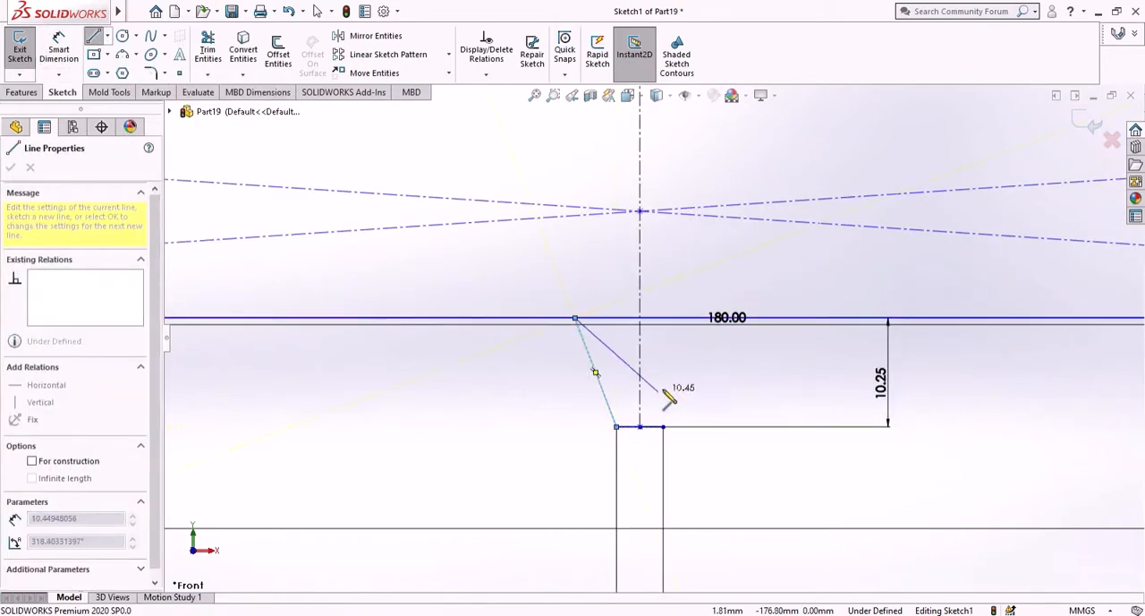
{"action": "right_click", "coordinate": [706, 386]}
{"action": "left_click", "coordinate": [709, 390]}
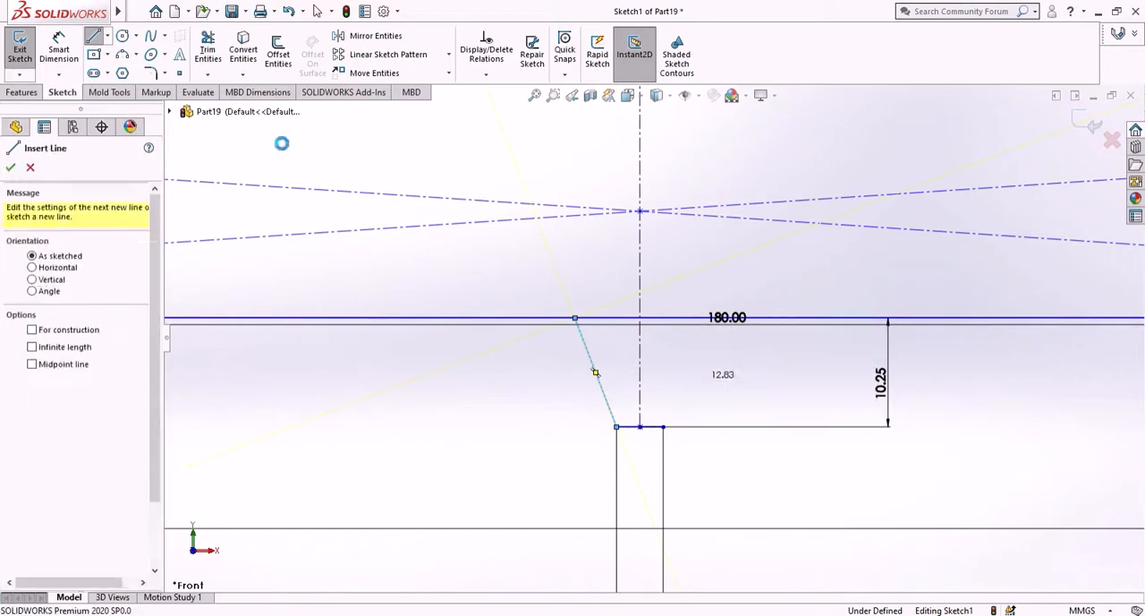
{"action": "left_click", "coordinate": [93, 36]}
{"action": "left_click_drag", "start_coordinate": [663, 428], "coordinate": [706, 323]}
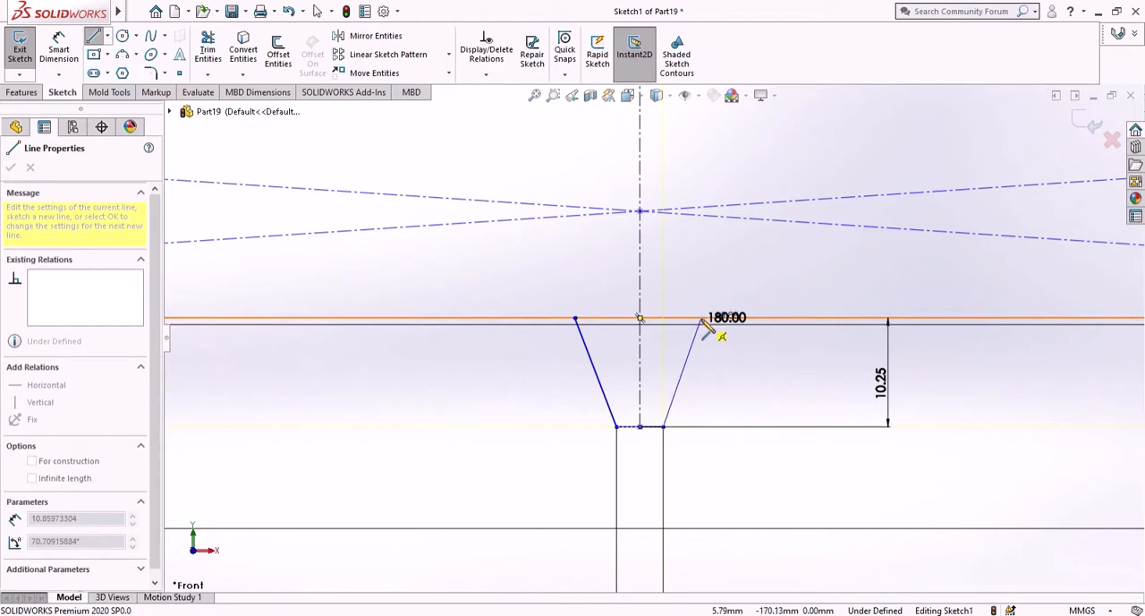
{"action": "left_click", "coordinate": [702, 320]}
{"action": "right_click", "coordinate": [735, 327]}
{"action": "left_click", "coordinate": [753, 385]}
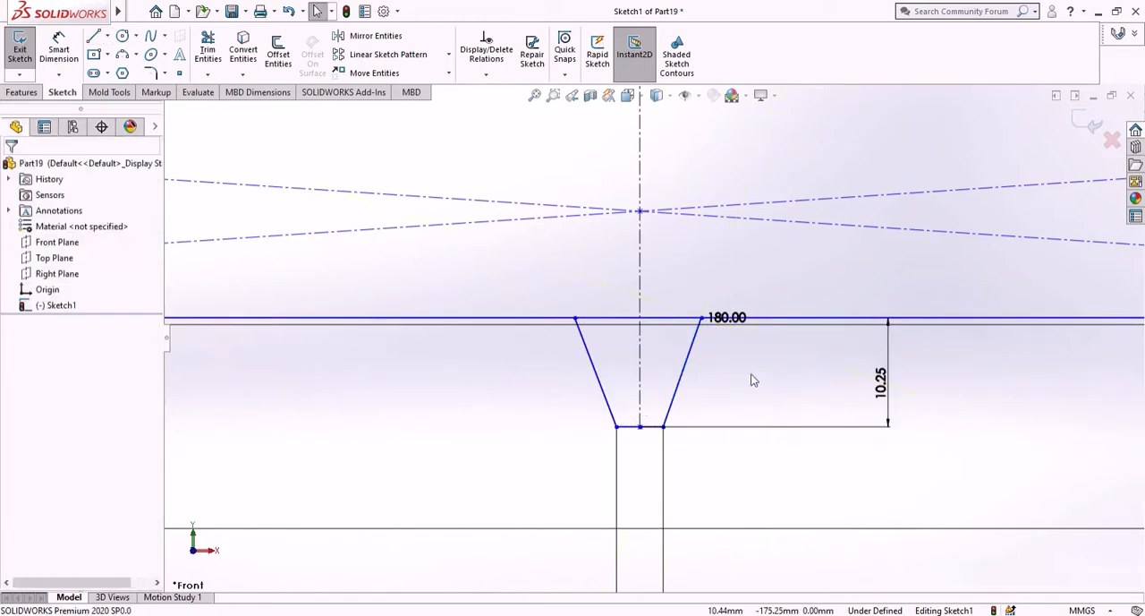
- Add a Symmetric relation between the tooth's two slanted flanks about the vertical centerline
{"action": "left_click", "coordinate": [59, 49]}
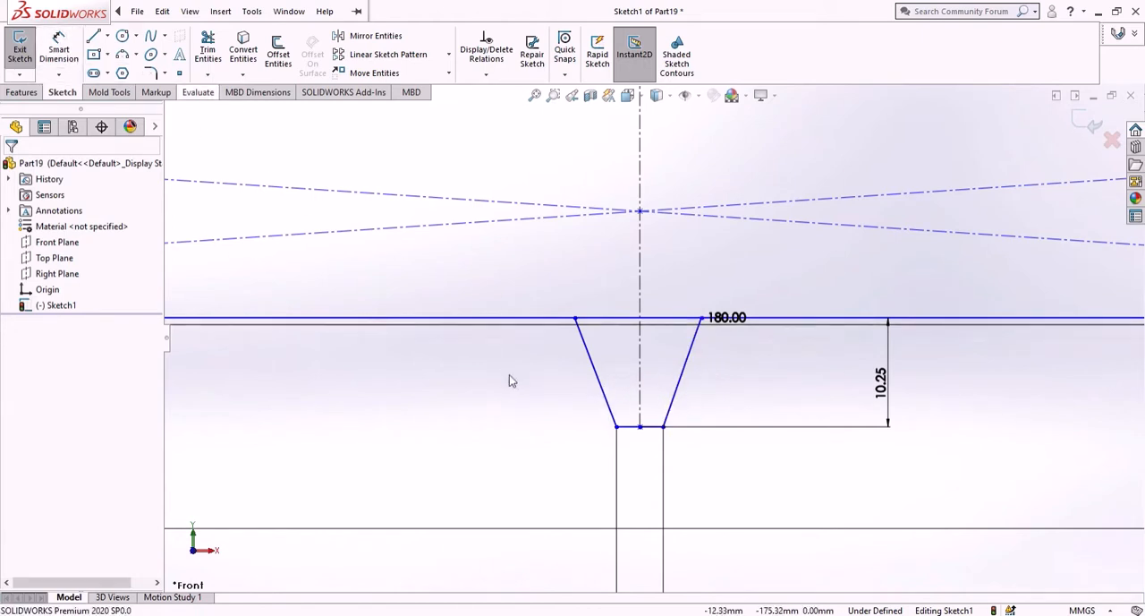
{"action": "left_click", "coordinate": [597, 374]}
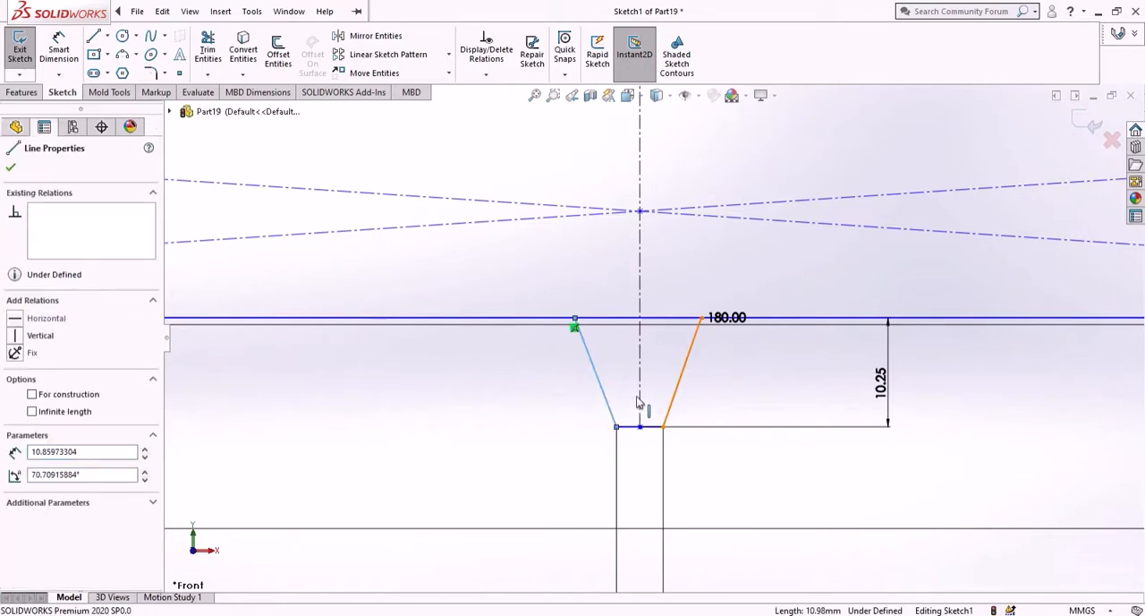
{"action": "left_click", "coordinate": [638, 403], "text": "ctrl"}
{"action": "left_click", "coordinate": [640, 408], "text": "ctrl"}
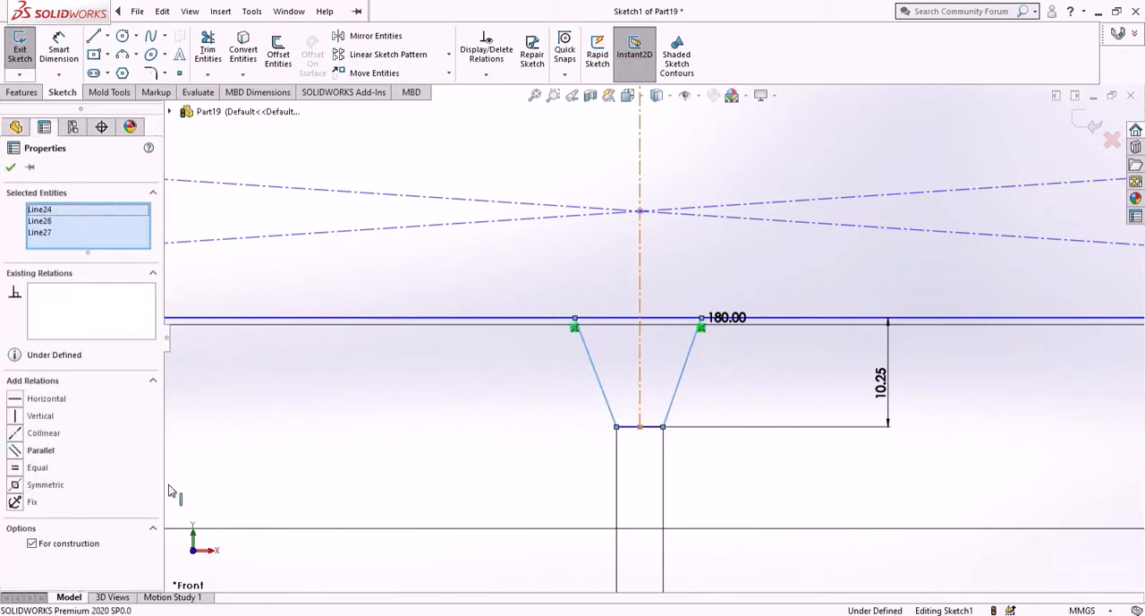
{"action": "left_click", "coordinate": [16, 485]}
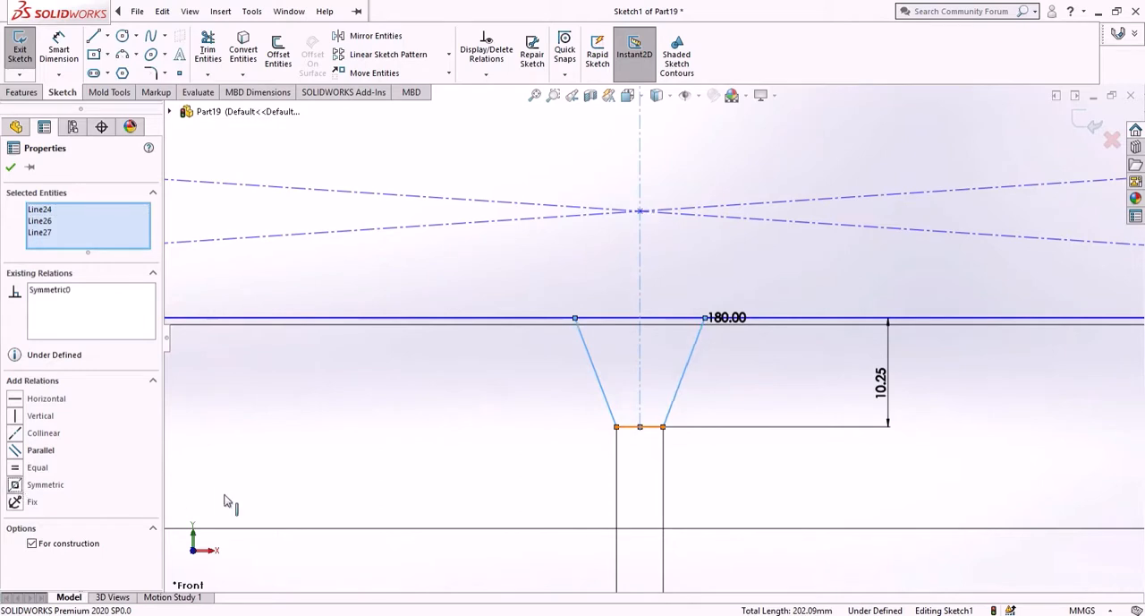
{"action": "left_click", "coordinate": [394, 433]}
- Dimension the angle between the tooth's two slanted flanks as 37.16 degrees
{"action": "left_click", "coordinate": [58, 49]}
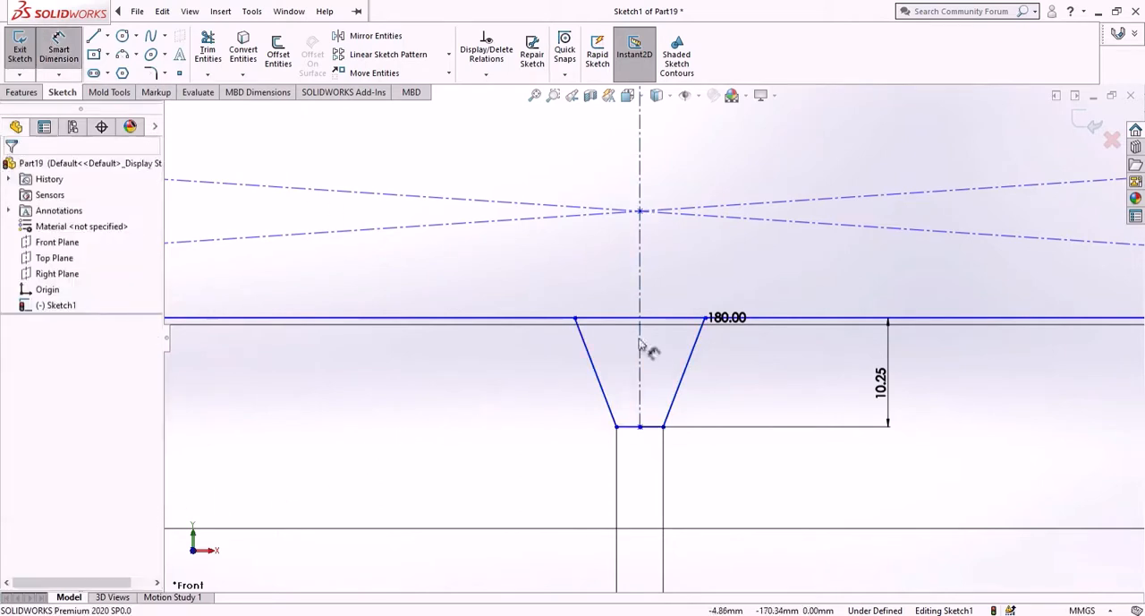
{"action": "left_click", "coordinate": [603, 383]}
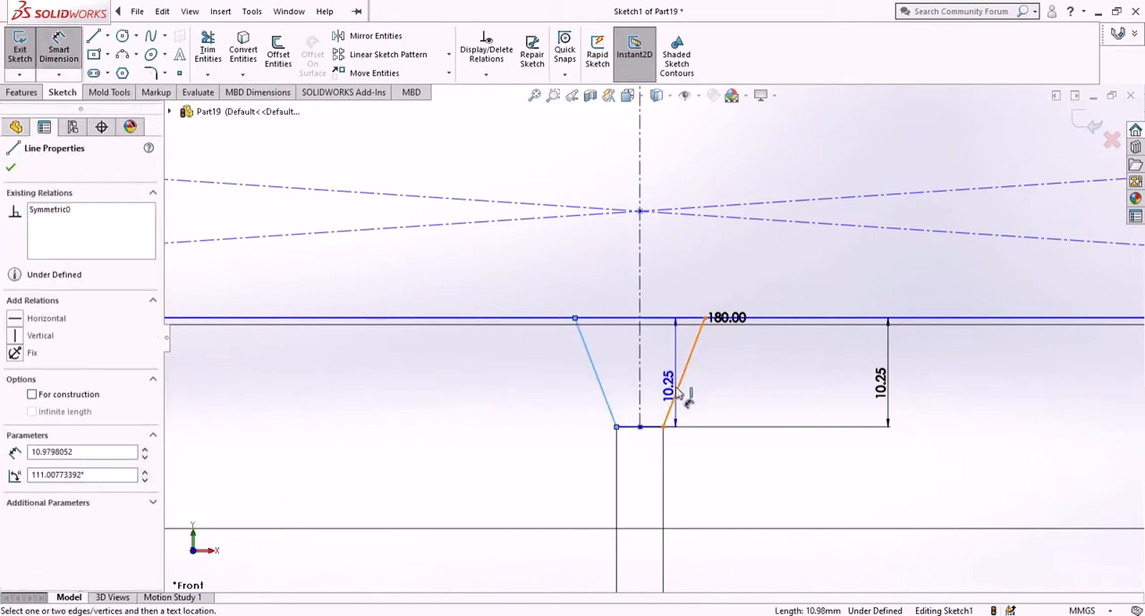
{"action": "left_click", "coordinate": [682, 393]}
{"action": "left_click", "coordinate": [661, 371]}
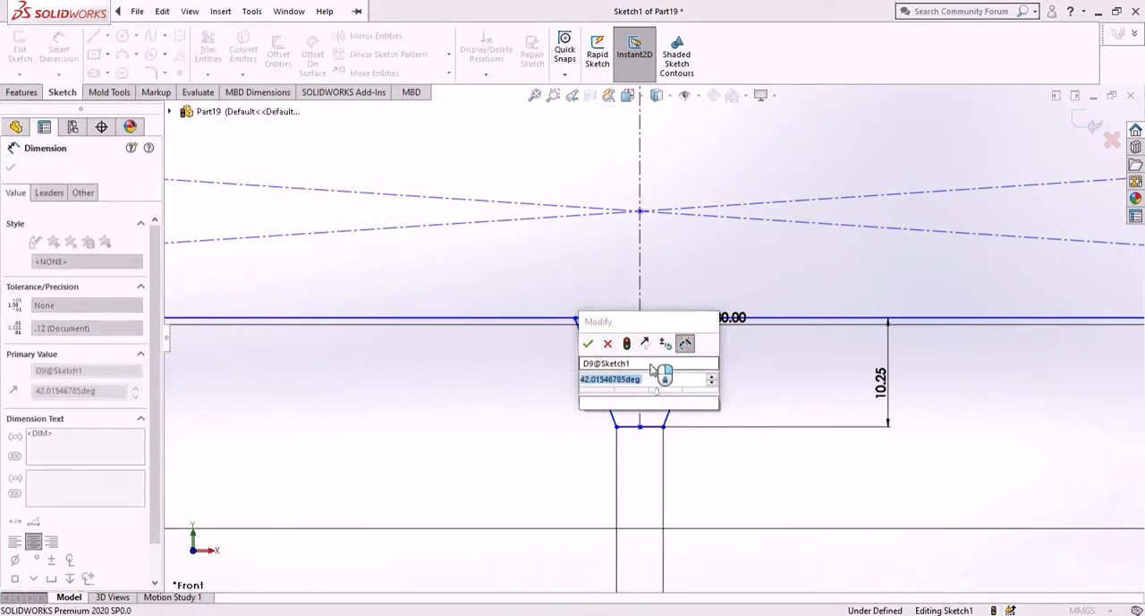
{"action": "type", "text": "37.16"}
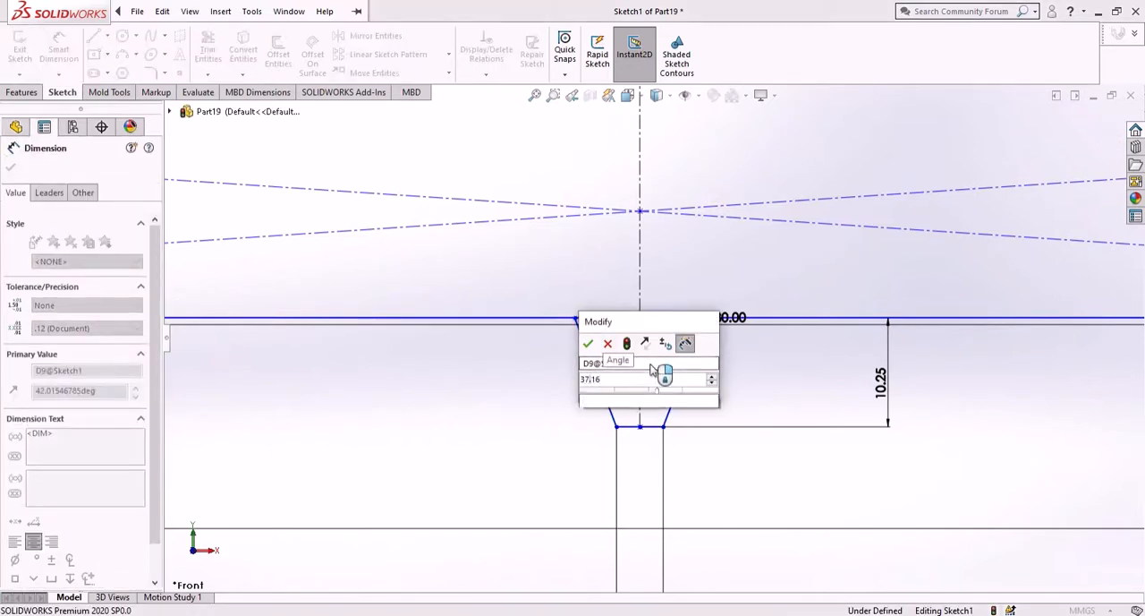
{"action": "key", "text": "Return"}
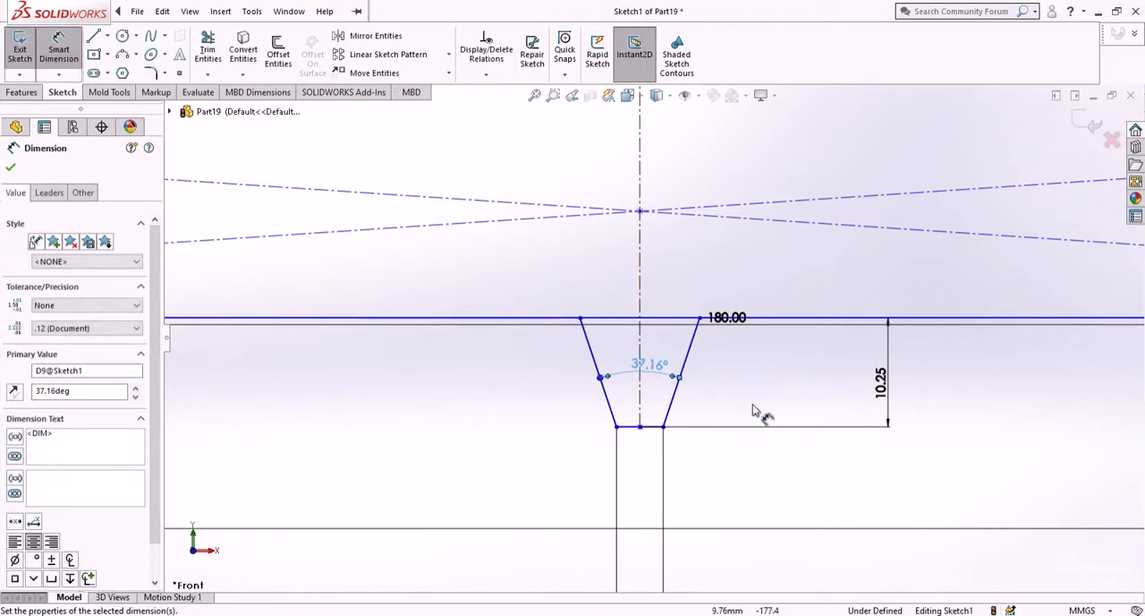
{"action": "right_click", "coordinate": [734, 484]}
{"action": "left_click", "coordinate": [756, 496]}
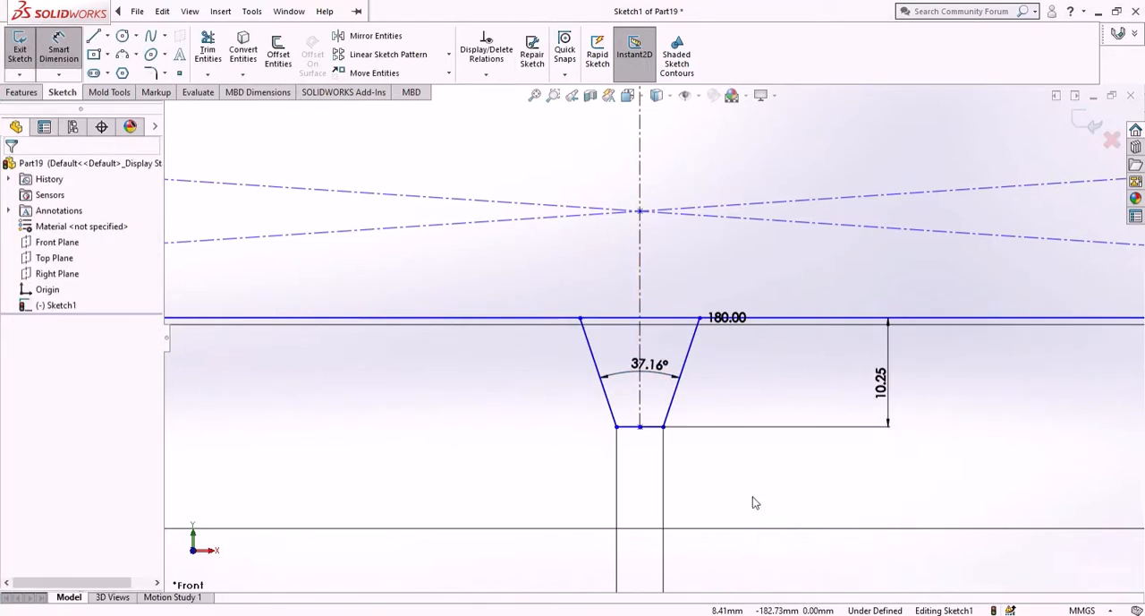
- Pattern the tooth's three lines linearly along the X-axis from the centerline, with 10 instances spaced 16 mm apart
{"action": "scroll", "coordinate": [664, 408], "scroll_direction": "up", "scroll_amount": 3}
{"action": "scroll", "coordinate": [667, 258], "scroll_direction": "down", "scroll_amount": 2}
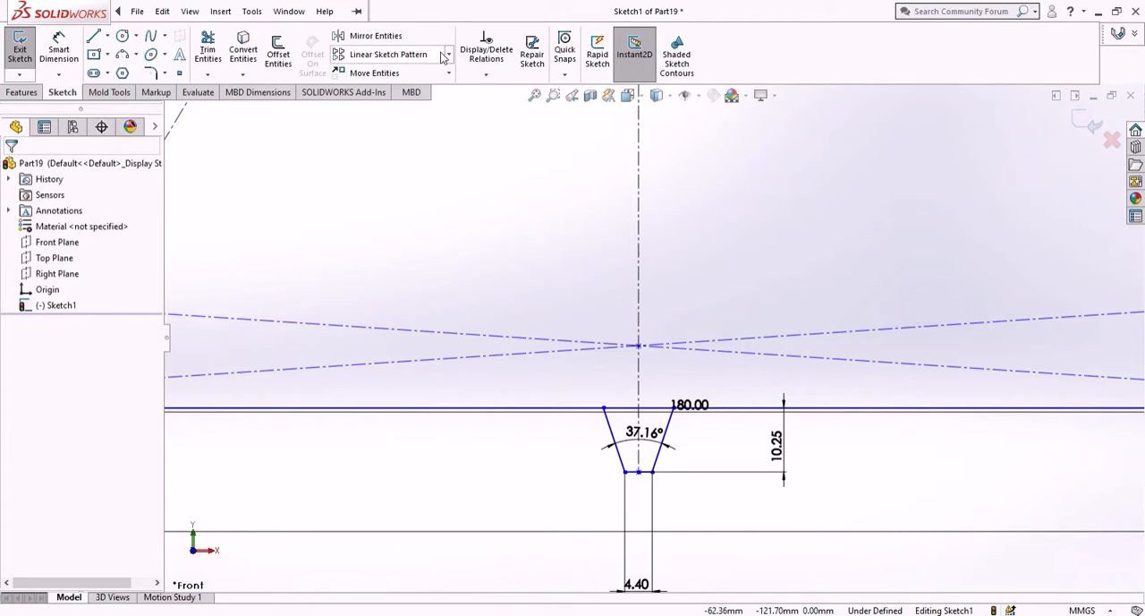
{"action": "left_click", "coordinate": [414, 55]}
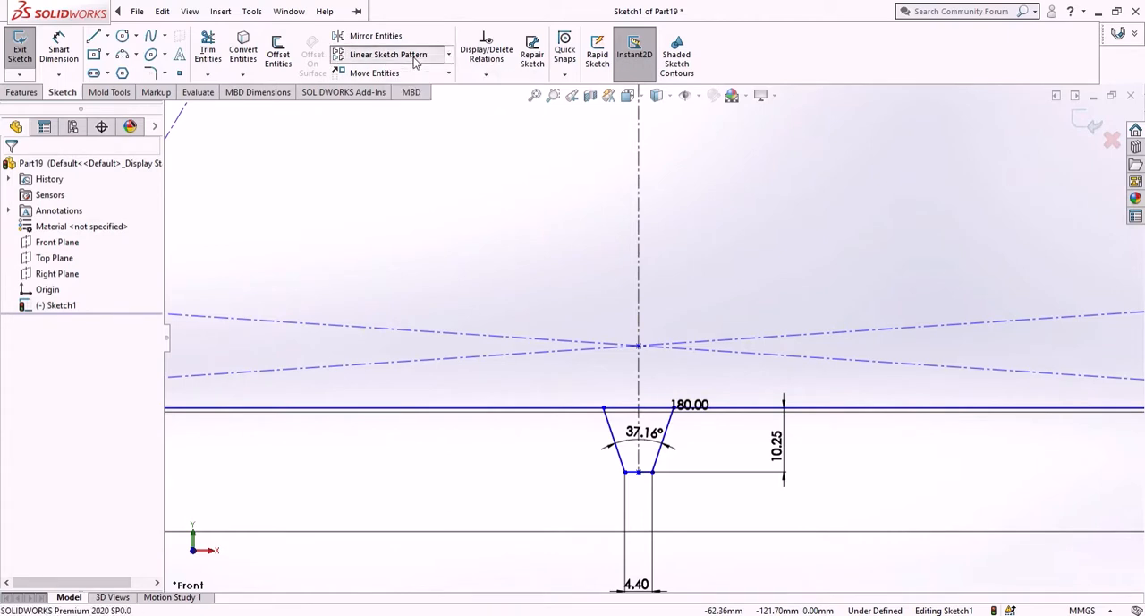
{"action": "left_click", "coordinate": [663, 438]}
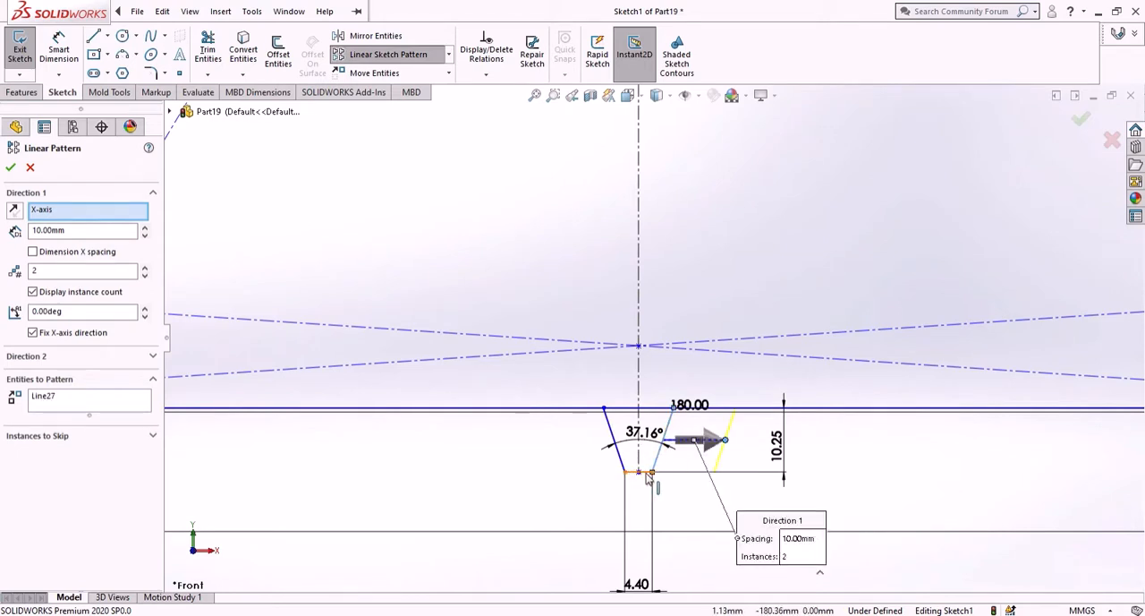
{"action": "left_click", "coordinate": [645, 472]}
{"action": "left_click", "coordinate": [622, 462]}
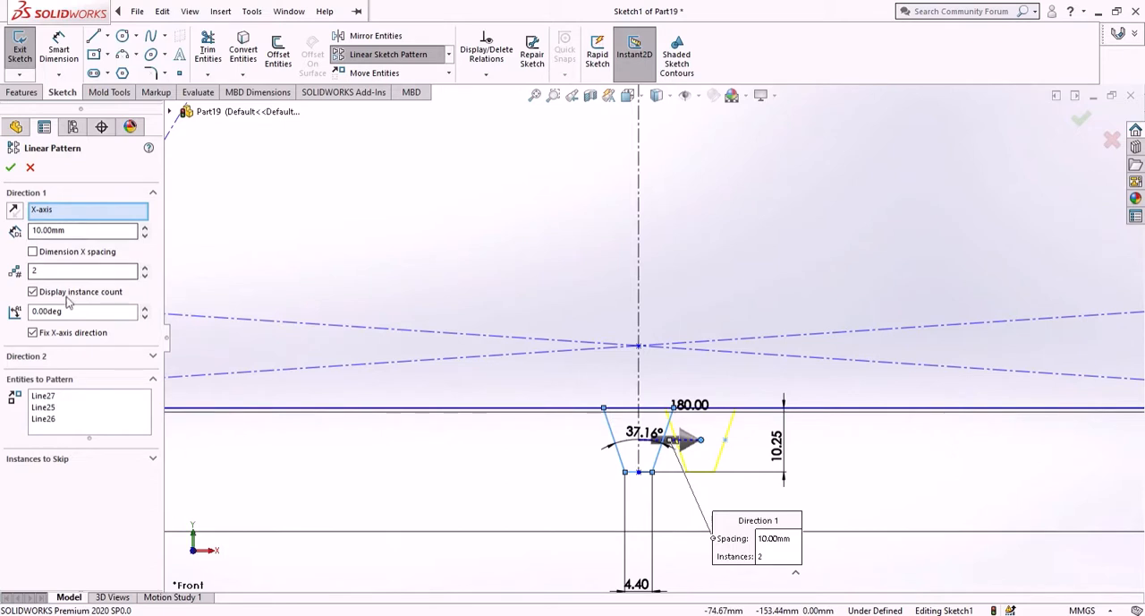
{"action": "type", "text": "10"}
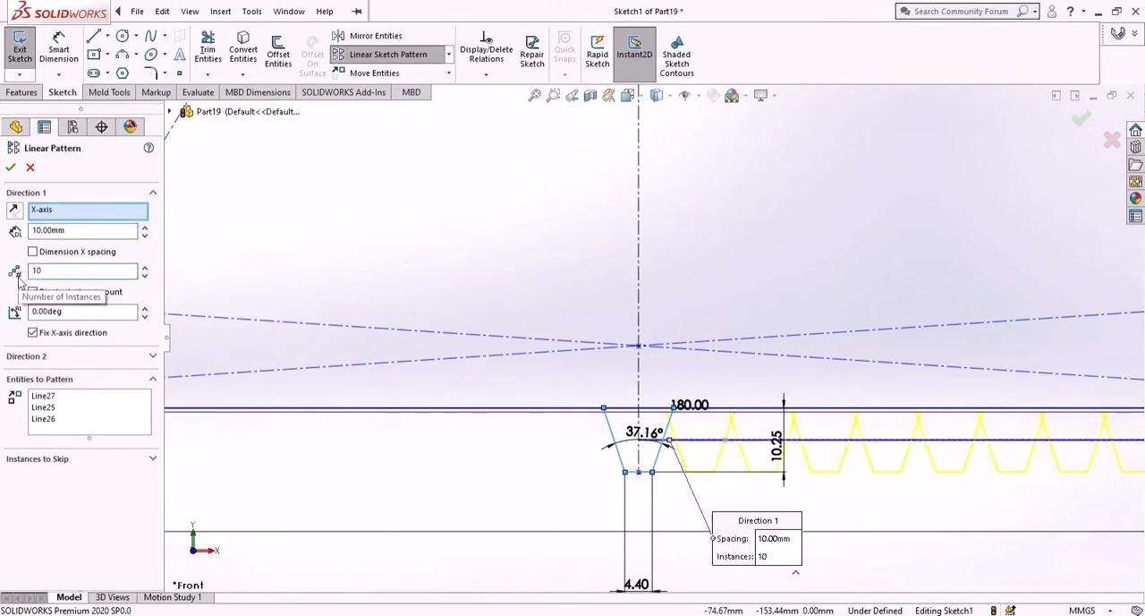
{"action": "left_click_drag", "start_coordinate": [79, 231], "coordinate": [19, 250]}
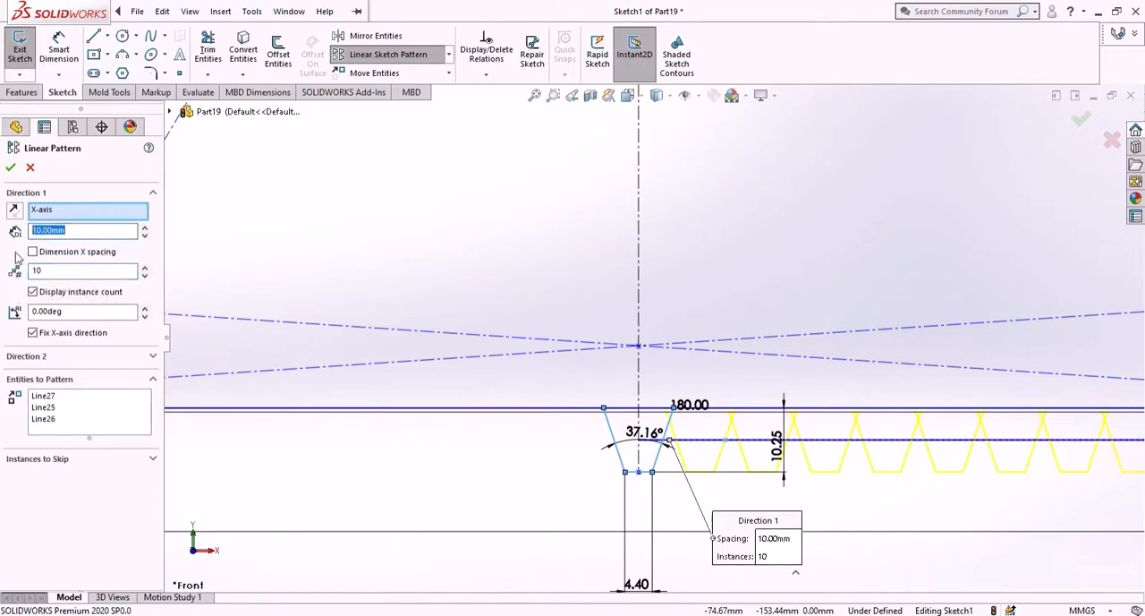
{"action": "key", "text": "Return"}
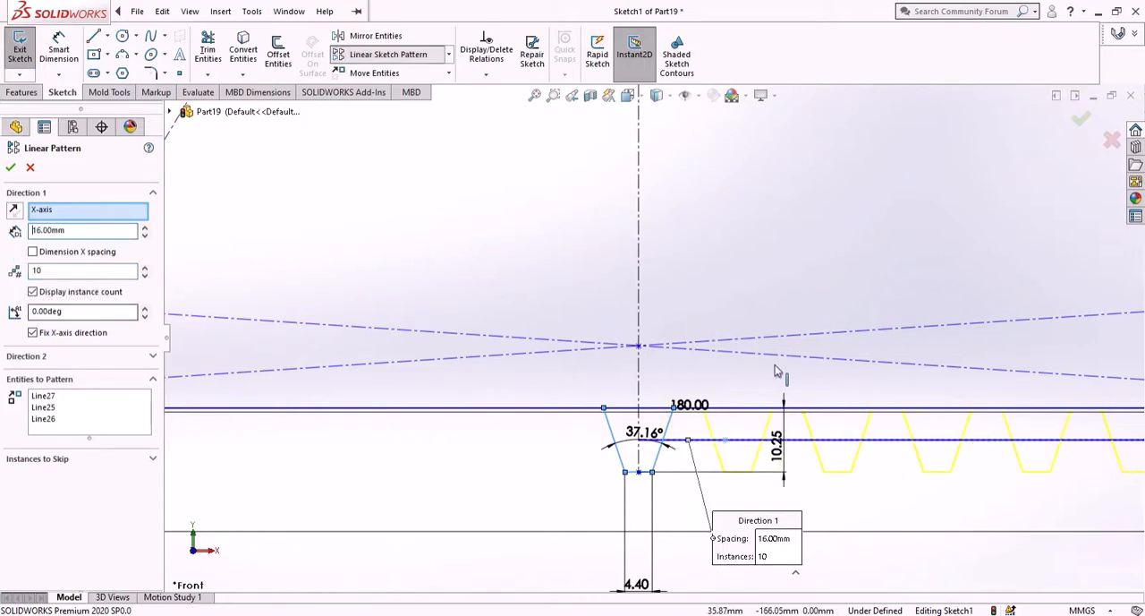
{"action": "scroll", "coordinate": [821, 358], "scroll_direction": "up", "scroll_amount": 3}
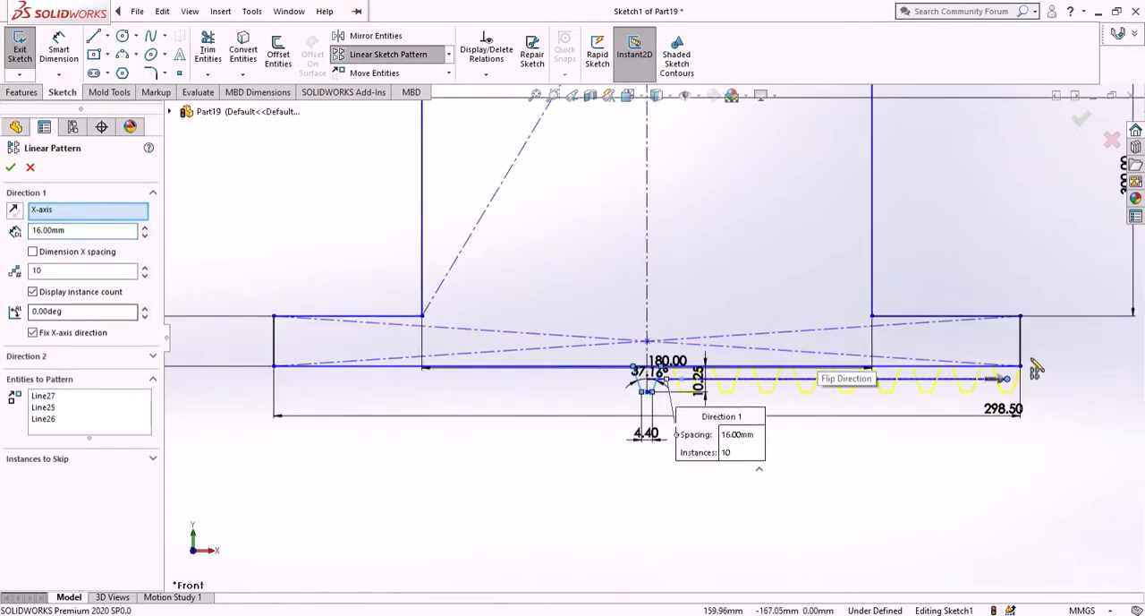
{"action": "scroll", "coordinate": [1029, 367], "scroll_direction": "down", "scroll_amount": 3}
{"action": "scroll", "coordinate": [353, 302], "scroll_direction": "up", "scroll_amount": 4}
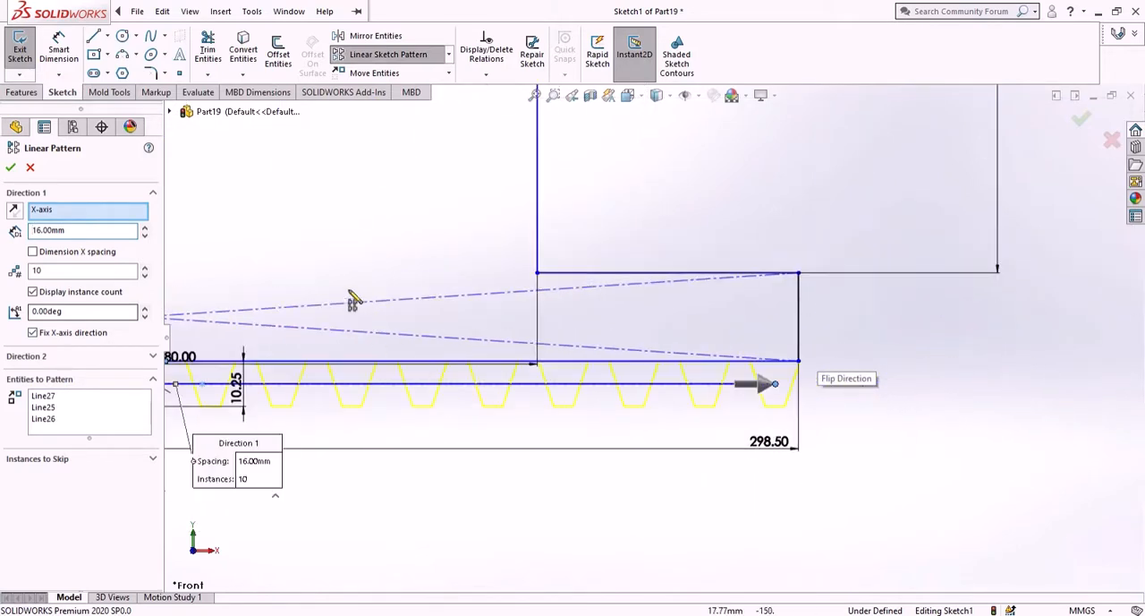
{"action": "left_click", "coordinate": [10, 167]}
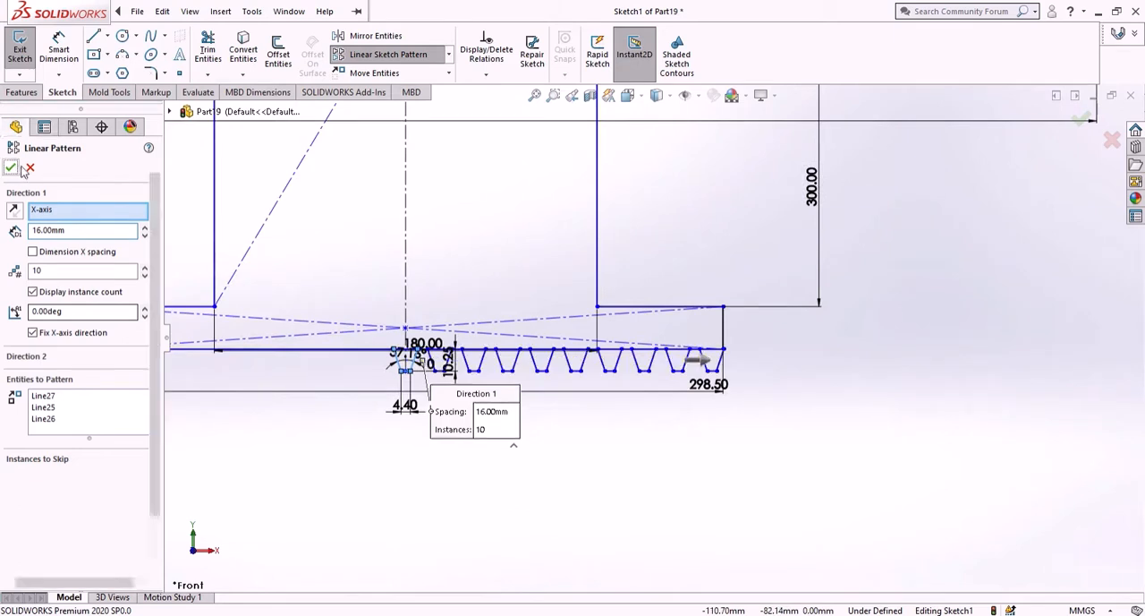
- Set up a second linear sketch pattern of the centre tooth's three lines with 16 mm spacing and 10 instances
{"action": "left_click", "coordinate": [390, 56]}
{"action": "scroll", "coordinate": [421, 348], "scroll_direction": "down", "scroll_amount": 4}
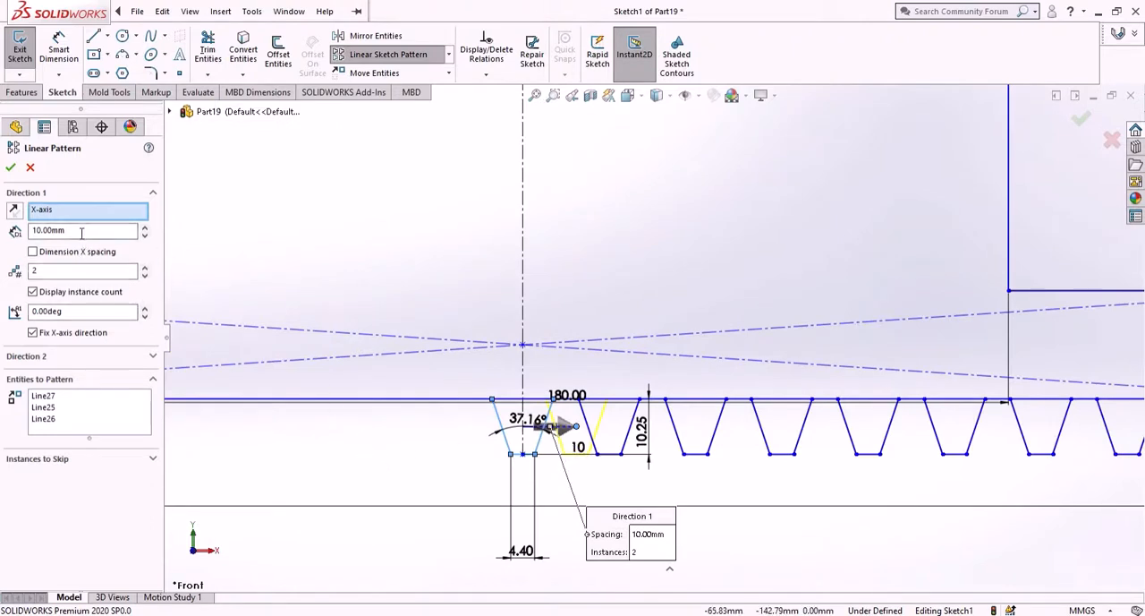
{"action": "left_click_drag", "start_coordinate": [80, 230], "coordinate": [10, 249]}
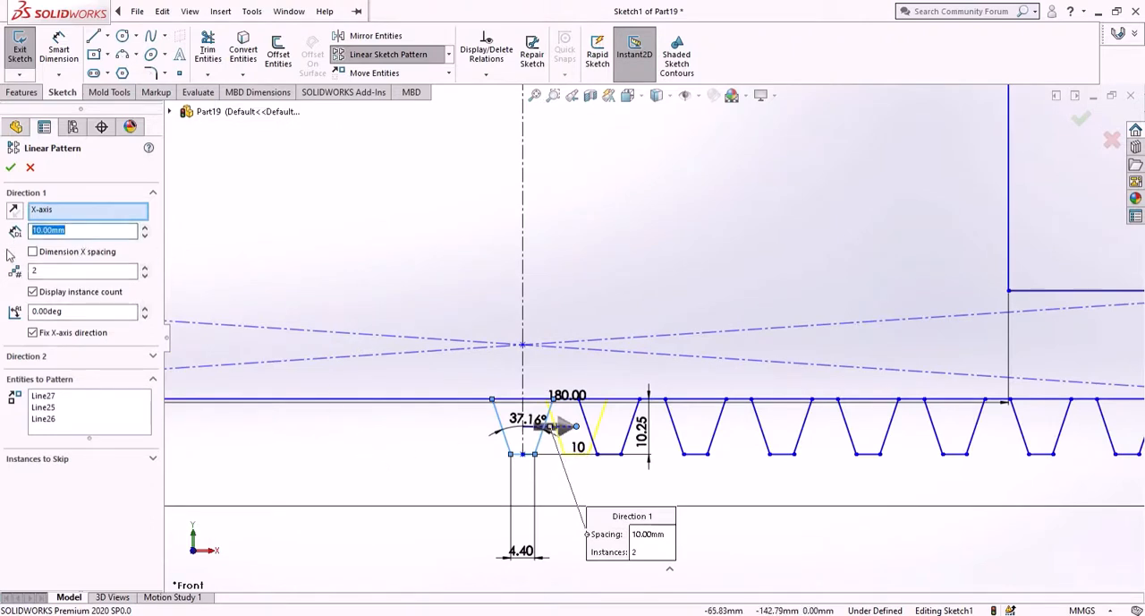
{"action": "type", "text": "16"}
{"action": "key", "text": "Return"}
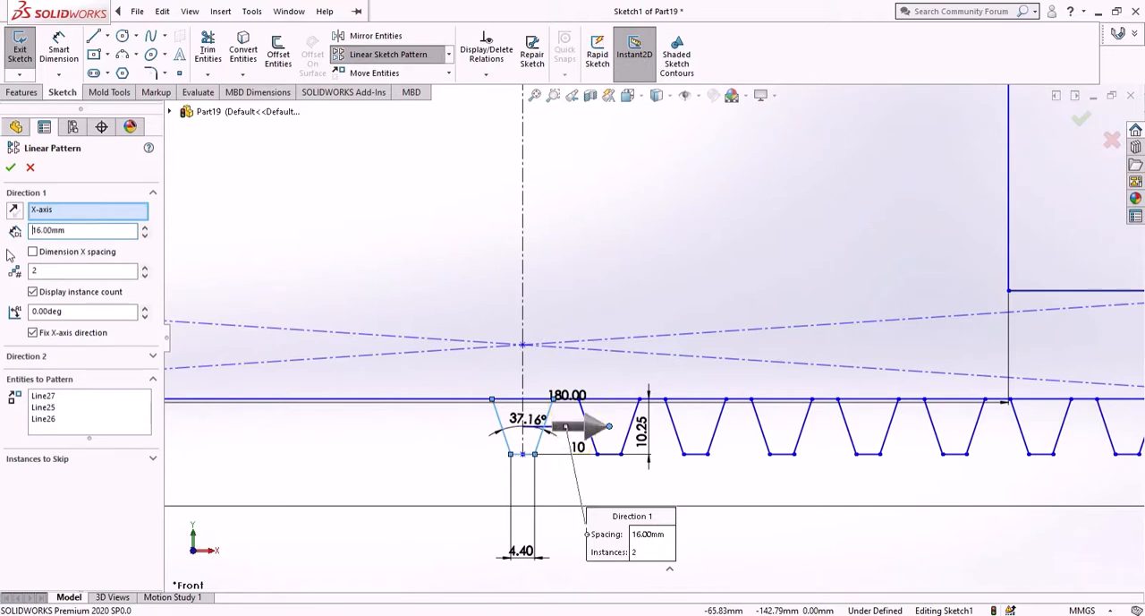
{"action": "left_click_drag", "start_coordinate": [80, 271], "coordinate": [16, 282]}
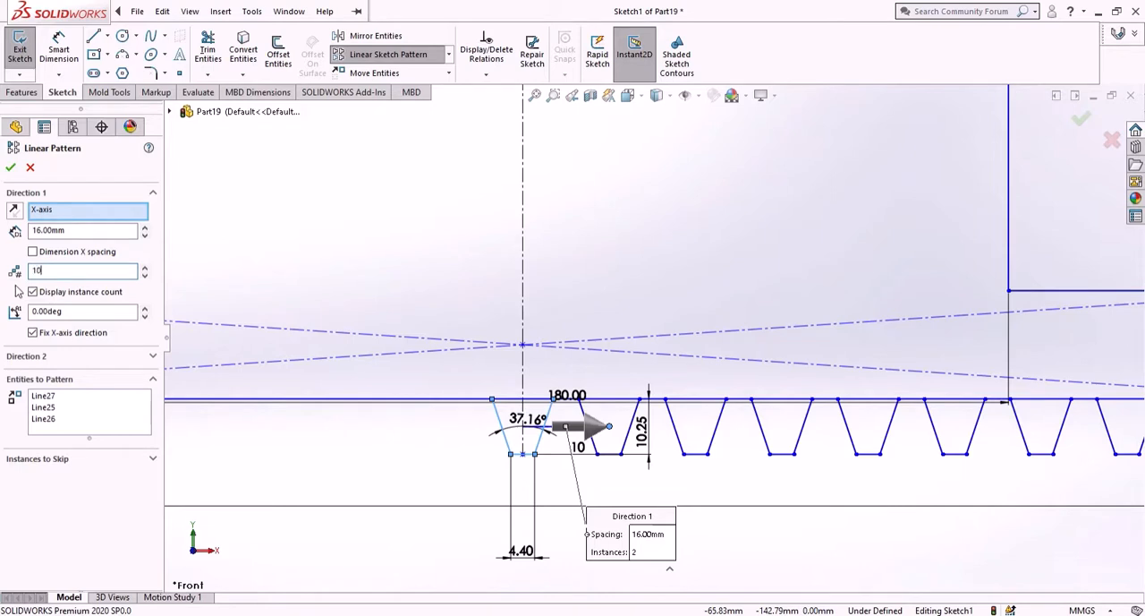
{"action": "type", "text": "10"}
{"action": "key", "text": "Return"}
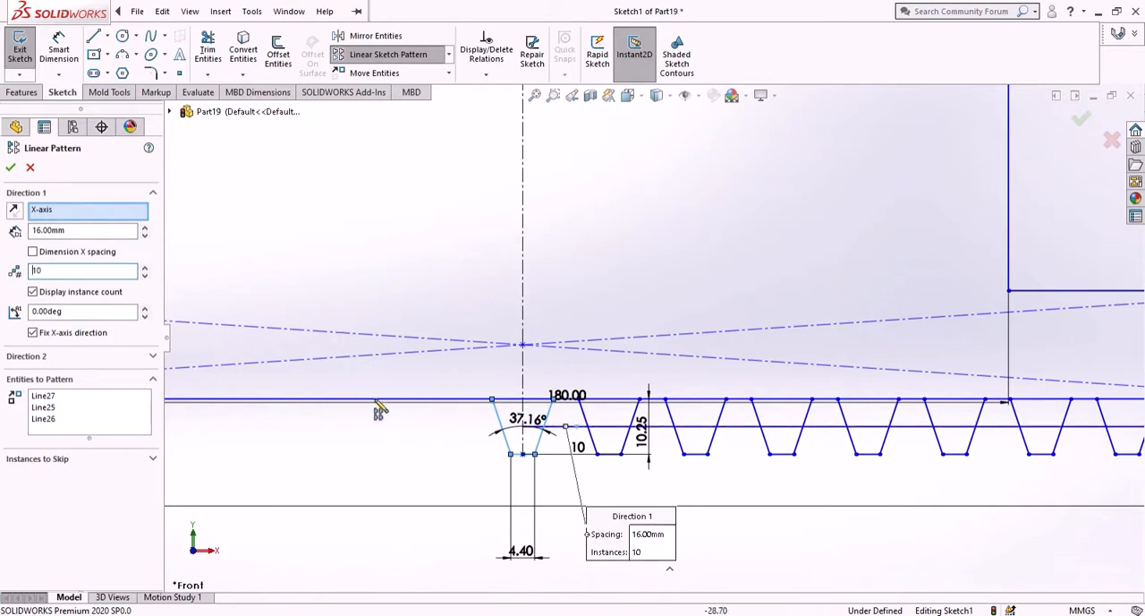
- Reverse the second tooth pattern's direction so it runs toward the base's left end, and apply the pattern
{"action": "scroll", "coordinate": [544, 429], "scroll_direction": "up", "scroll_amount": 4}
{"action": "scroll", "coordinate": [882, 366], "scroll_direction": "down", "scroll_amount": 2}
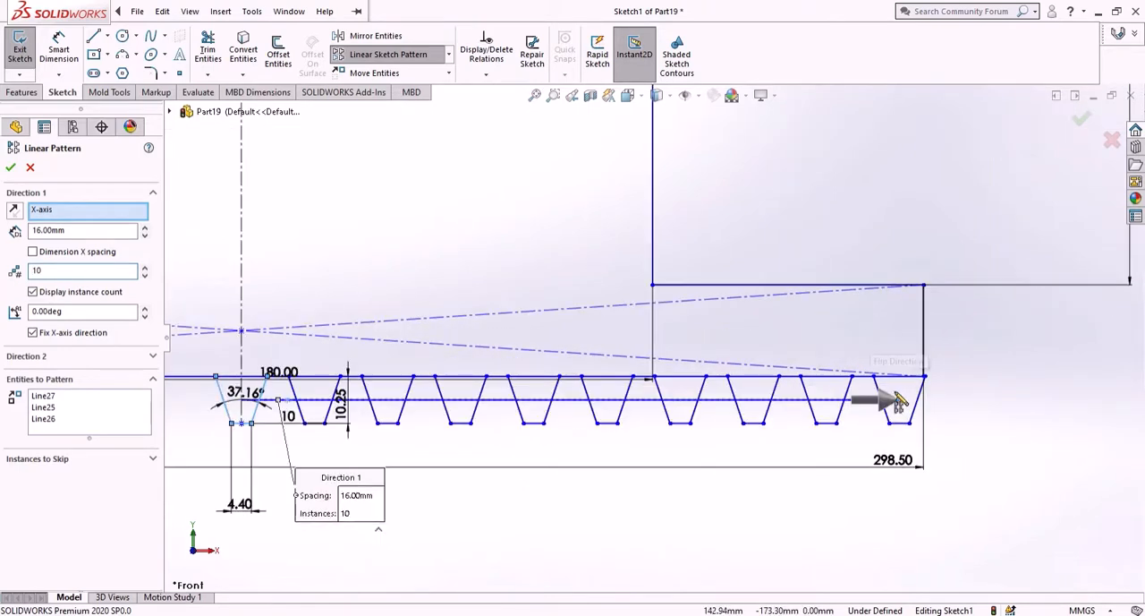
{"action": "left_click", "coordinate": [881, 404]}
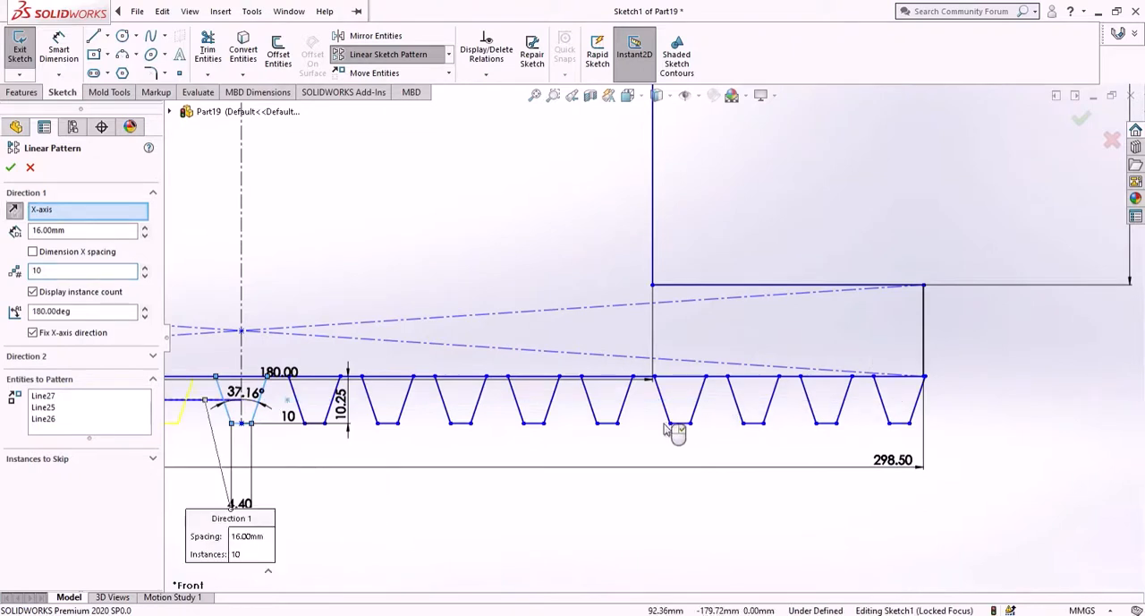
{"action": "scroll", "coordinate": [641, 478], "scroll_direction": "up", "scroll_amount": 4}
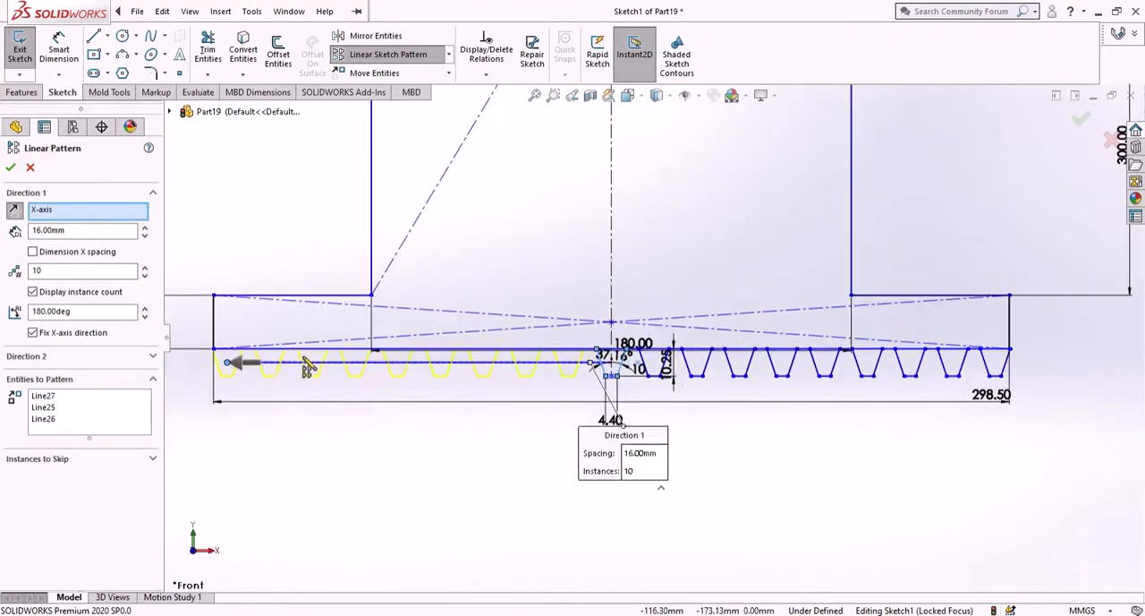
{"action": "scroll", "coordinate": [309, 367], "scroll_direction": "down", "scroll_amount": 2}
{"action": "scroll", "coordinate": [367, 398], "scroll_direction": "down", "scroll_amount": 3}
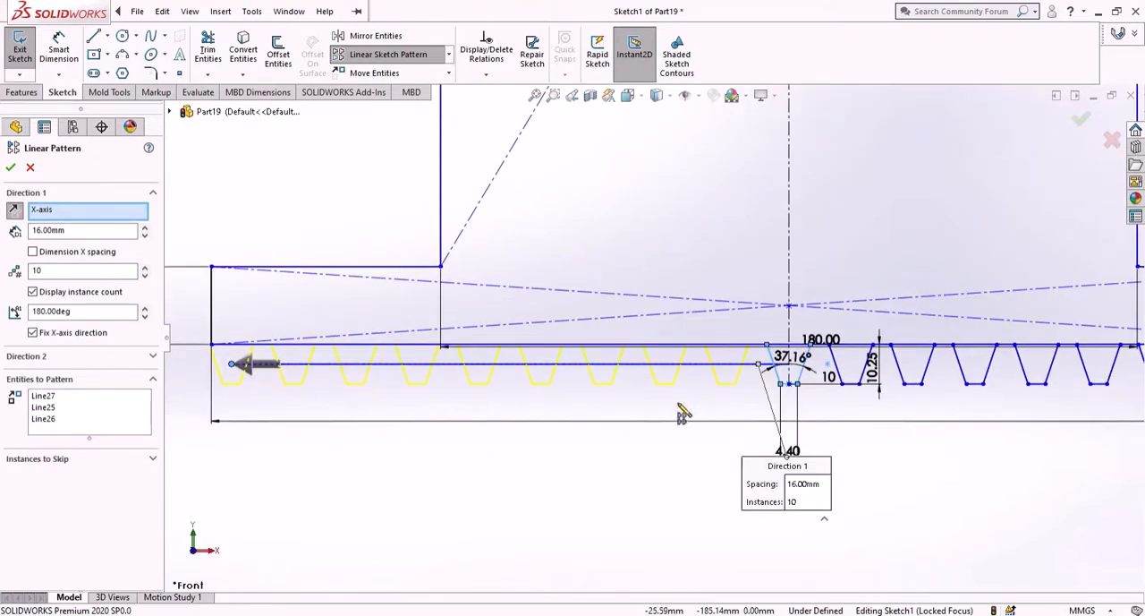
{"action": "scroll", "coordinate": [654, 340], "scroll_direction": "up", "scroll_amount": 2}
{"action": "scroll", "coordinate": [701, 304], "scroll_direction": "up", "scroll_amount": 2}
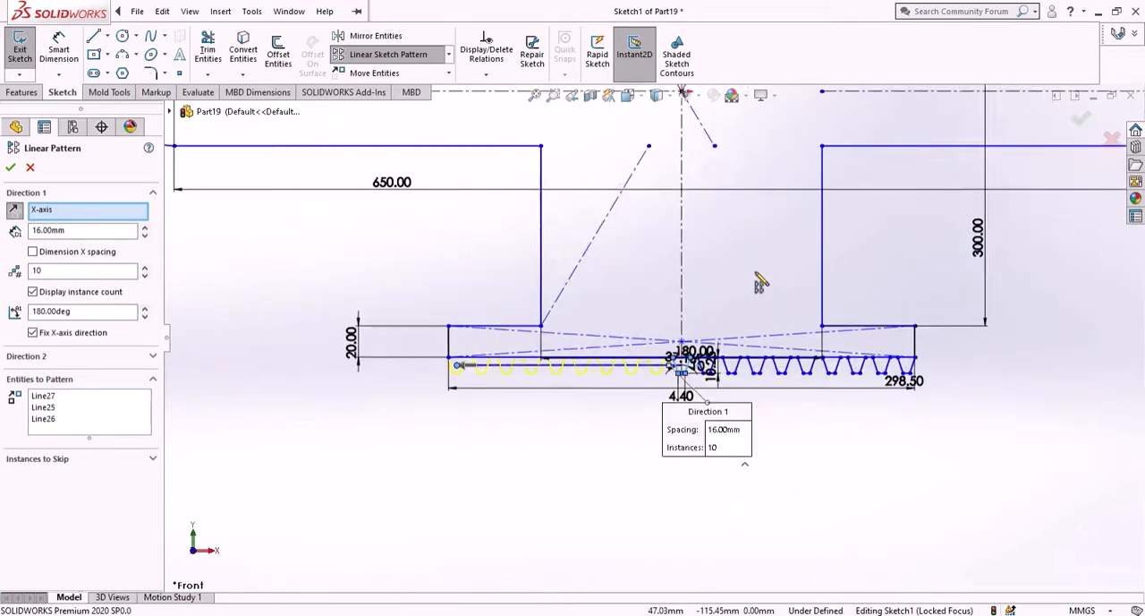
{"action": "scroll", "coordinate": [752, 340], "scroll_direction": "down", "scroll_amount": 1}
{"action": "left_click", "coordinate": [11, 168]}
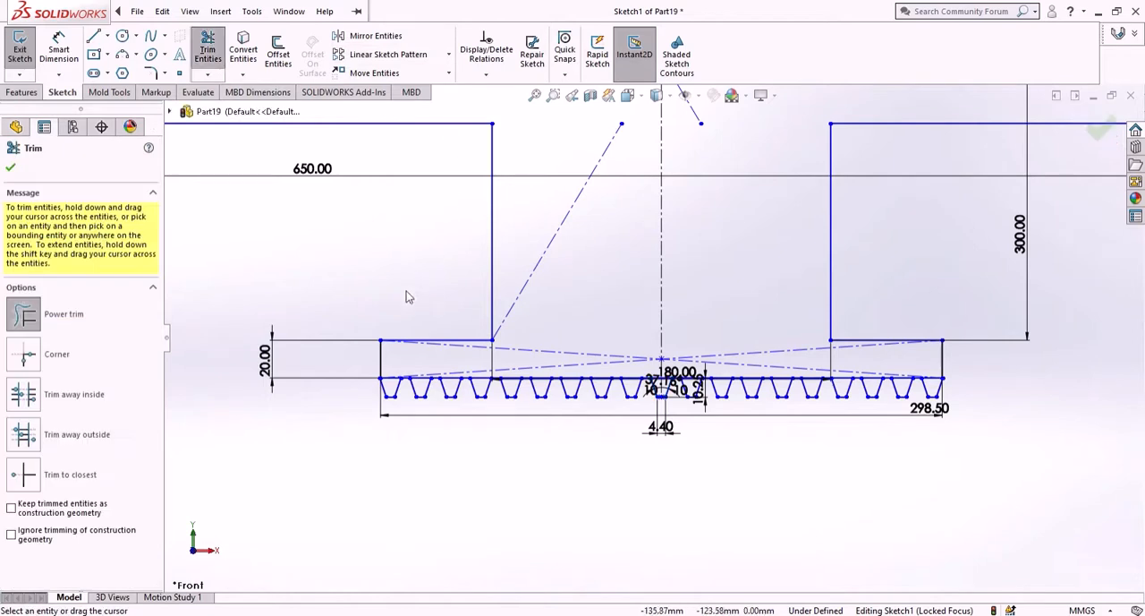
- Power-trim the base's bottom edge across the tooth openings from the base's left end past the centre tooth
{"action": "scroll", "coordinate": [409, 371], "scroll_direction": "down", "scroll_amount": 3}
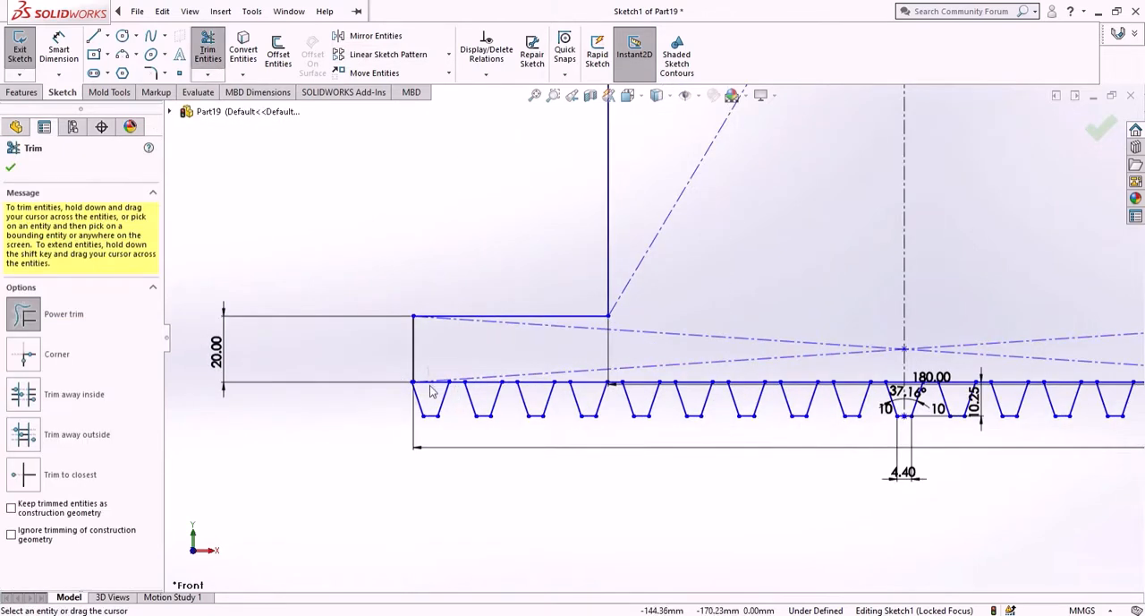
{"action": "left_click_drag", "start_coordinate": [429, 391], "coordinate": [462, 383]}
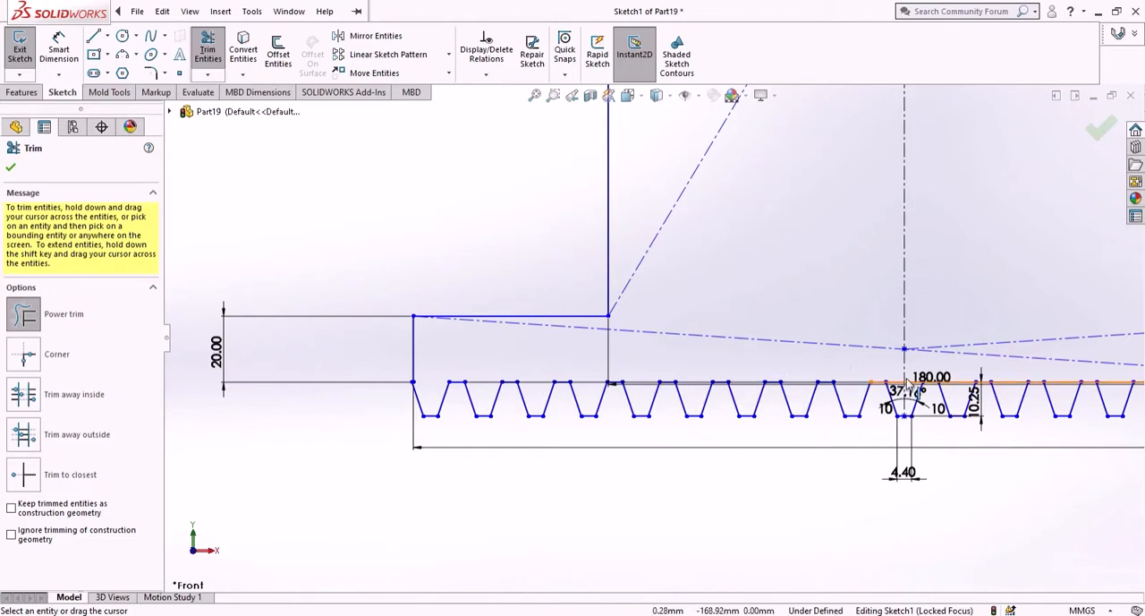
{"action": "scroll", "coordinate": [716, 385], "scroll_direction": "up", "scroll_amount": 3}
{"action": "scroll", "coordinate": [722, 366], "scroll_direction": "down", "scroll_amount": 5}
{"action": "left_click", "coordinate": [685, 358]}
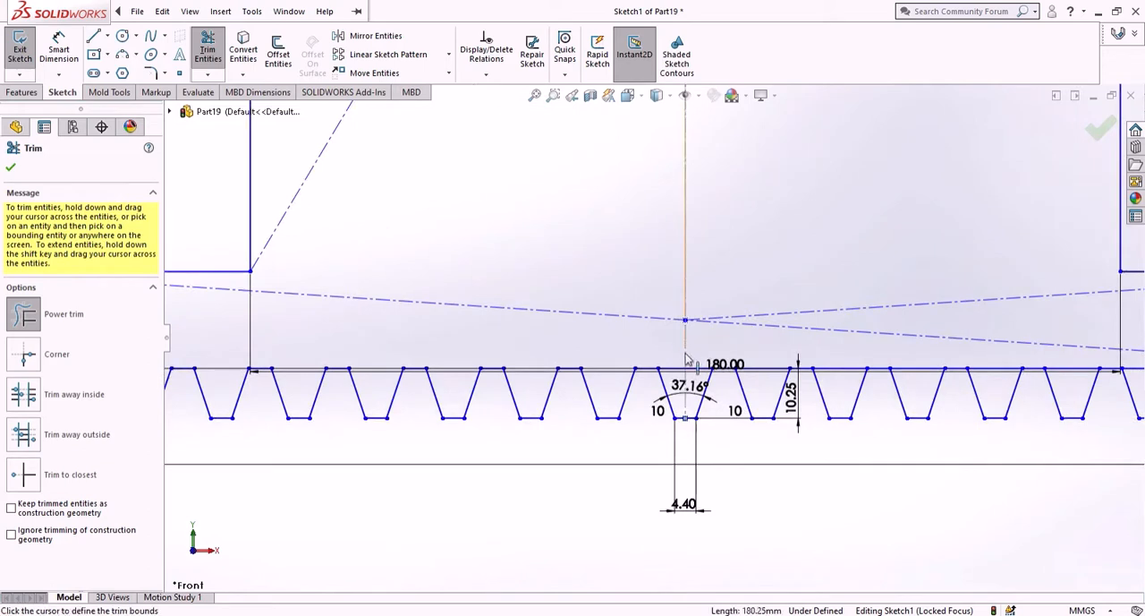
{"action": "left_click", "coordinate": [691, 374]}
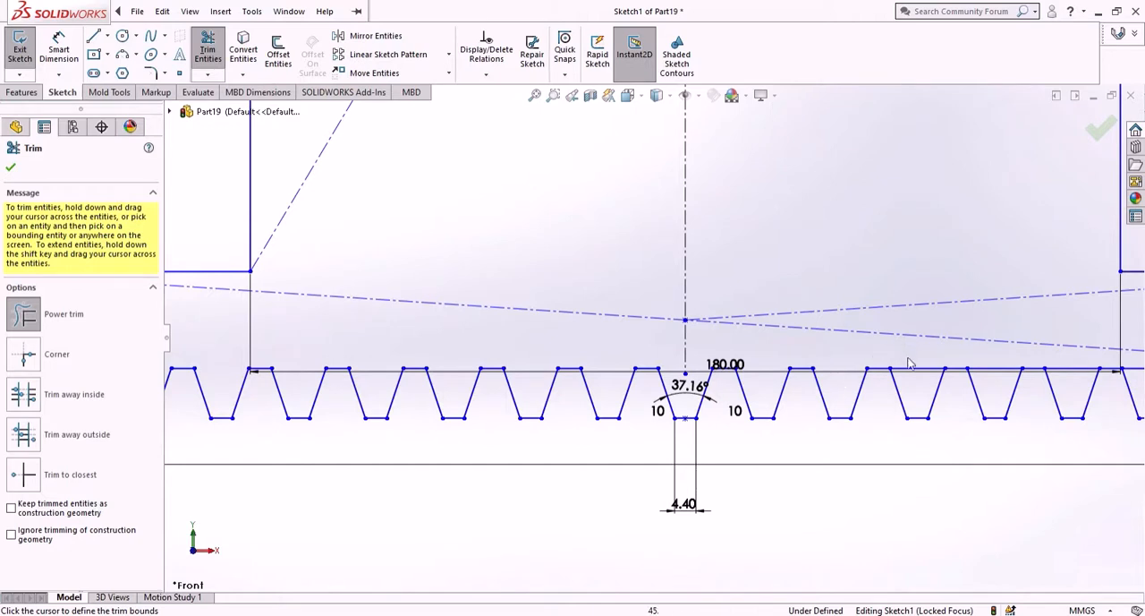
- Trim the remaining bottom-edge segments across the tooth openings toward the base's right end and finish trimming
{"action": "scroll", "coordinate": [925, 374], "scroll_direction": "up", "scroll_amount": 3}
{"action": "scroll", "coordinate": [810, 351], "scroll_direction": "down", "scroll_amount": 2}
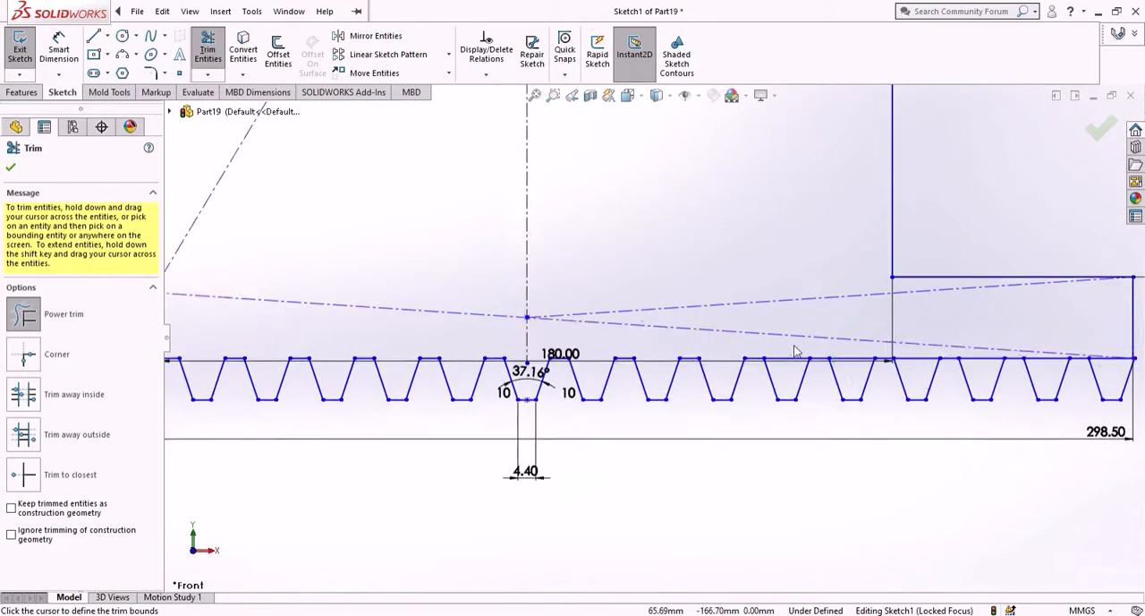
{"action": "mouse_move", "coordinate": [790, 347]}
{"action": "left_mouse_down"}
{"action": "mouse_move", "coordinate": [795, 362]}
{"action": "mouse_move", "coordinate": [853, 362]}
{"action": "left_mouse_up"}
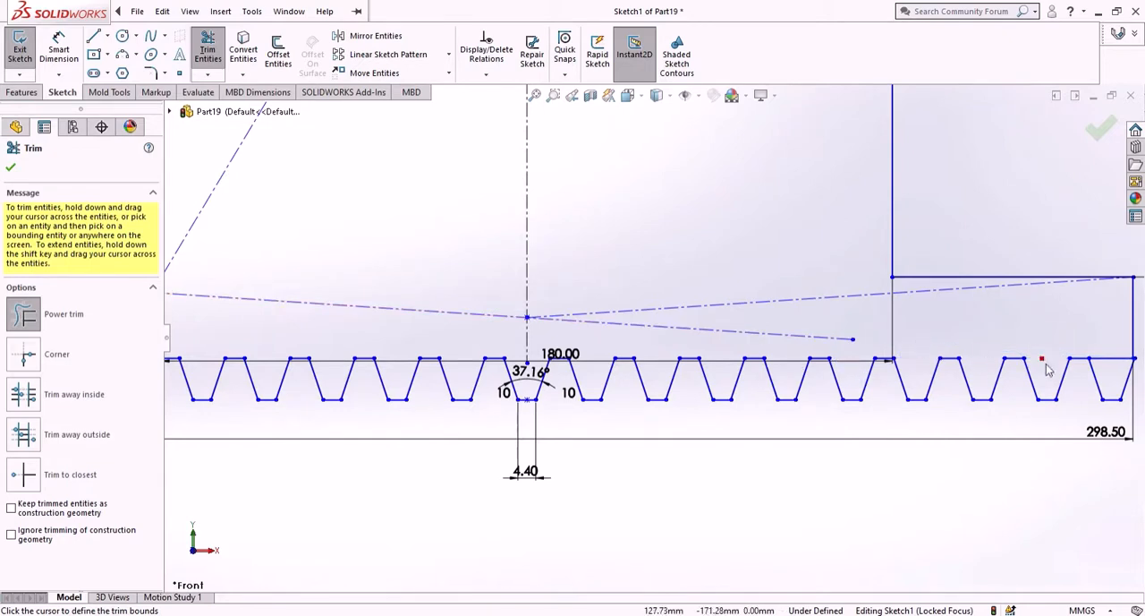
{"action": "scroll", "coordinate": [925, 367], "scroll_direction": "up", "scroll_amount": 5}
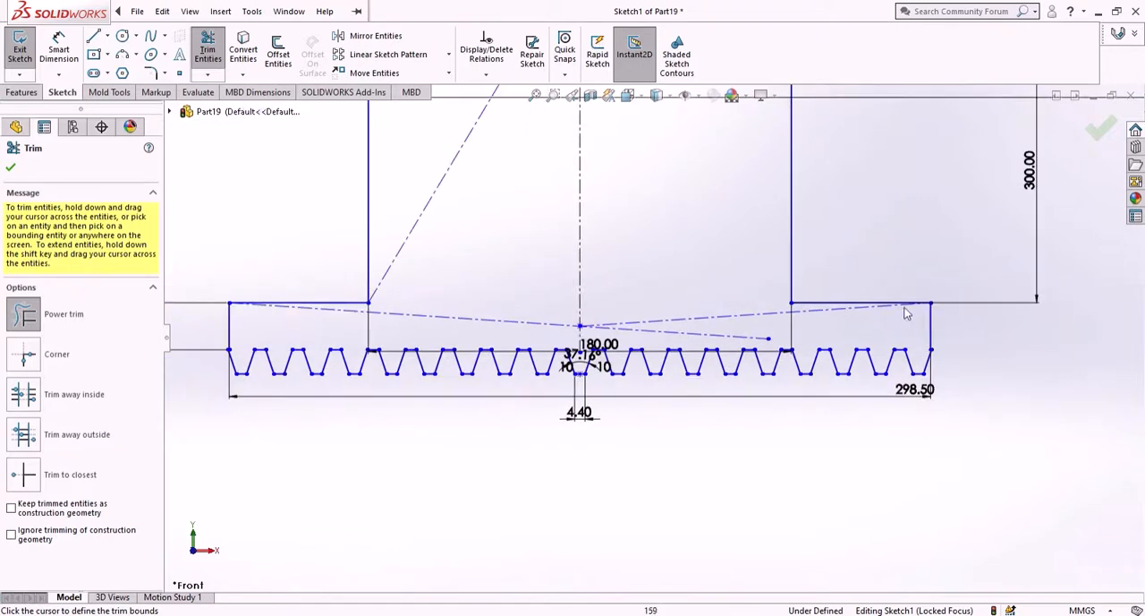
{"action": "left_click", "coordinate": [11, 169]}
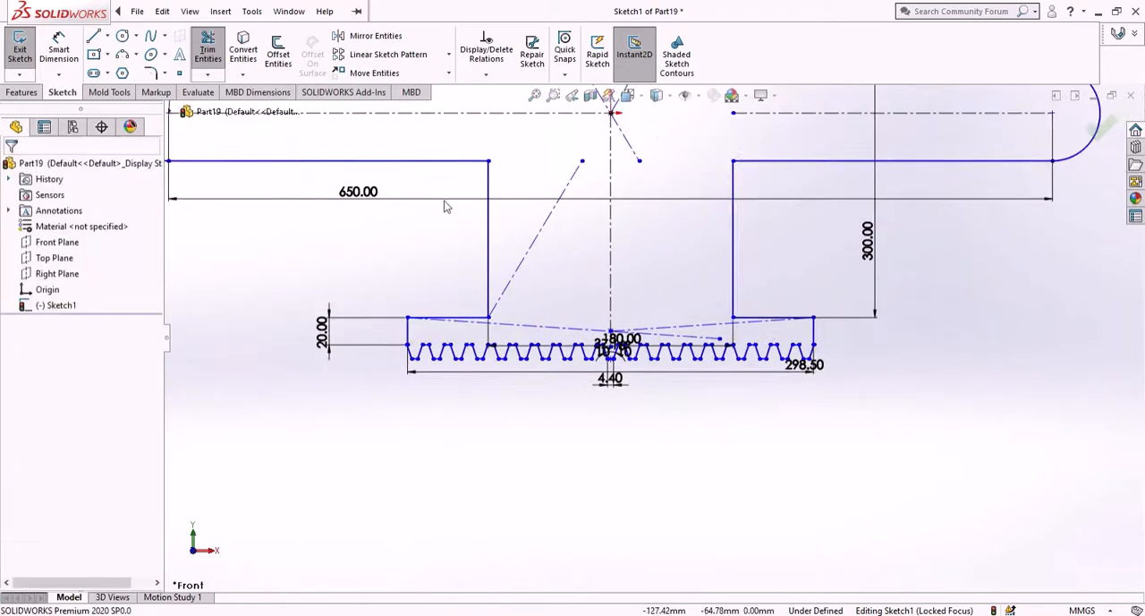
- Try to extrude the toothed slider profile to a blind depth of 15 mm
{"action": "scroll", "coordinate": [511, 197], "scroll_direction": "up", "scroll_amount": 3}
{"action": "scroll", "coordinate": [630, 191], "scroll_direction": "down", "scroll_amount": 1}
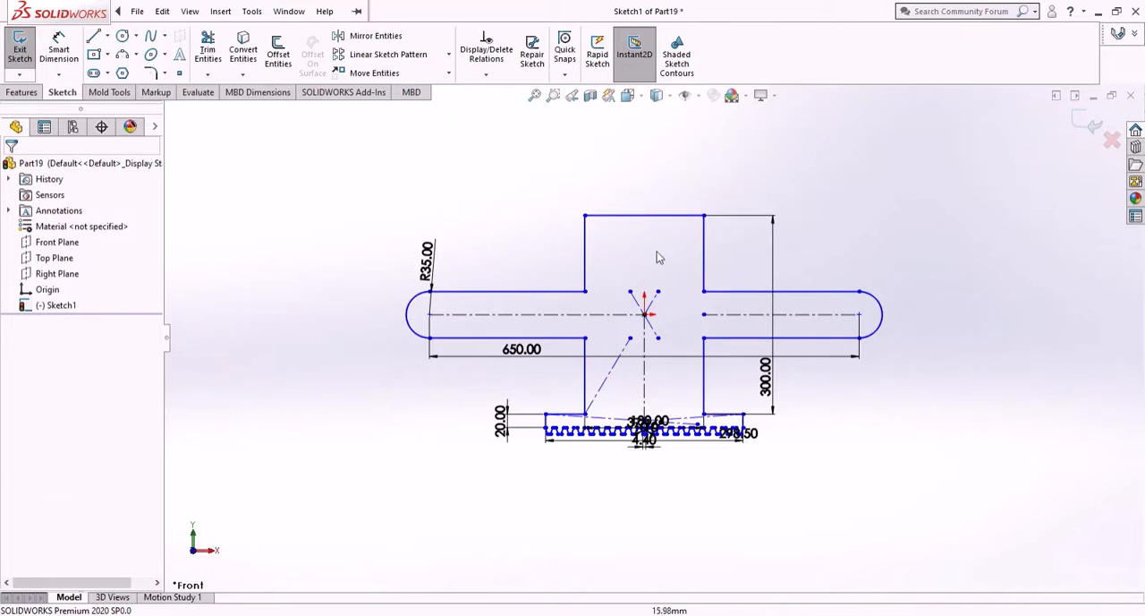
{"action": "left_click", "coordinate": [25, 93]}
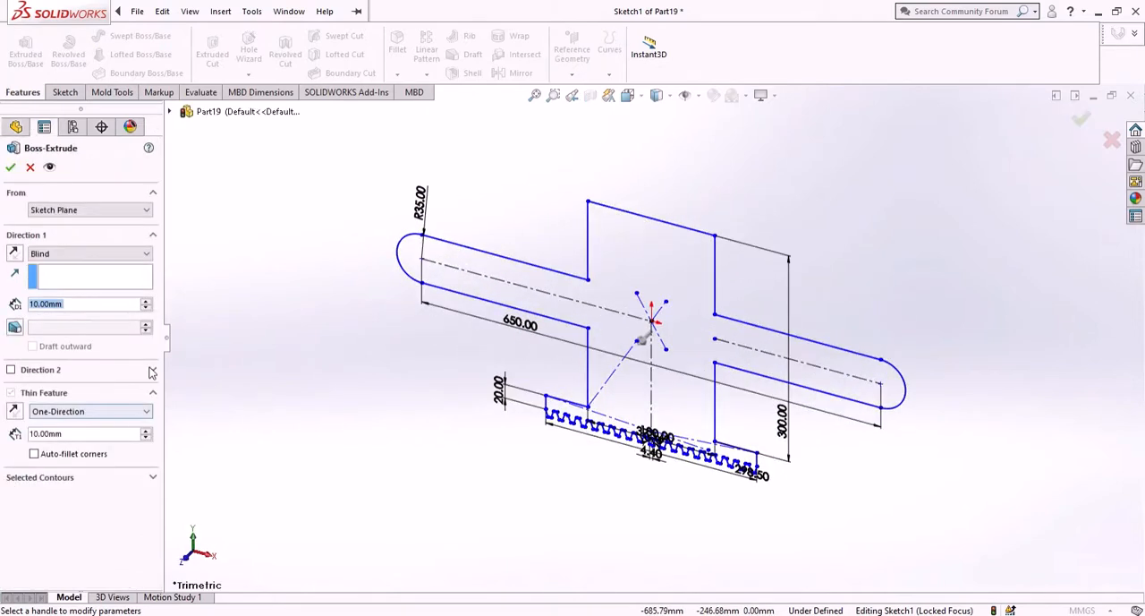
{"action": "type", "text": "15"}
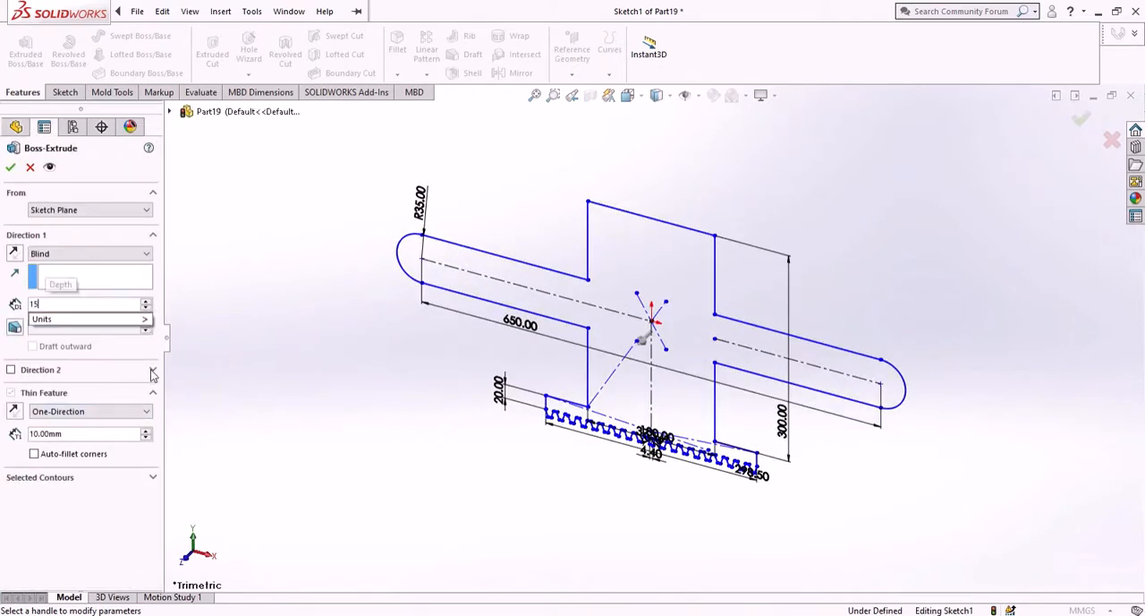
{"action": "left_click", "coordinate": [9, 166]}
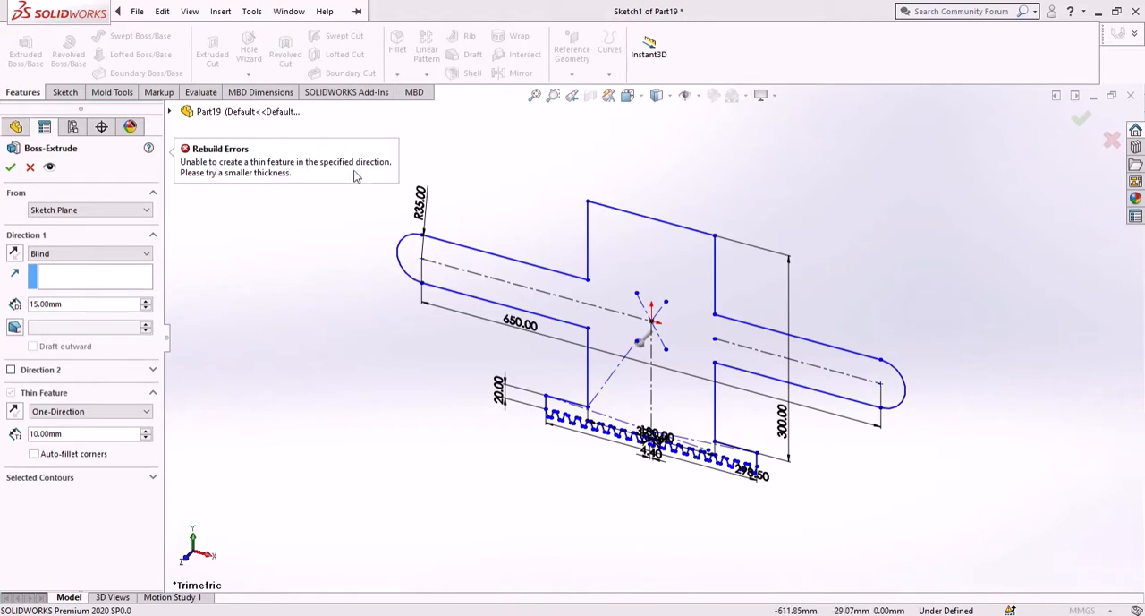
- Examine where the tooth outline meets the base's left edge for profile gaps, and cancel the extrusion
{"action": "scroll", "coordinate": [571, 395], "scroll_direction": "down", "scroll_amount": 3}
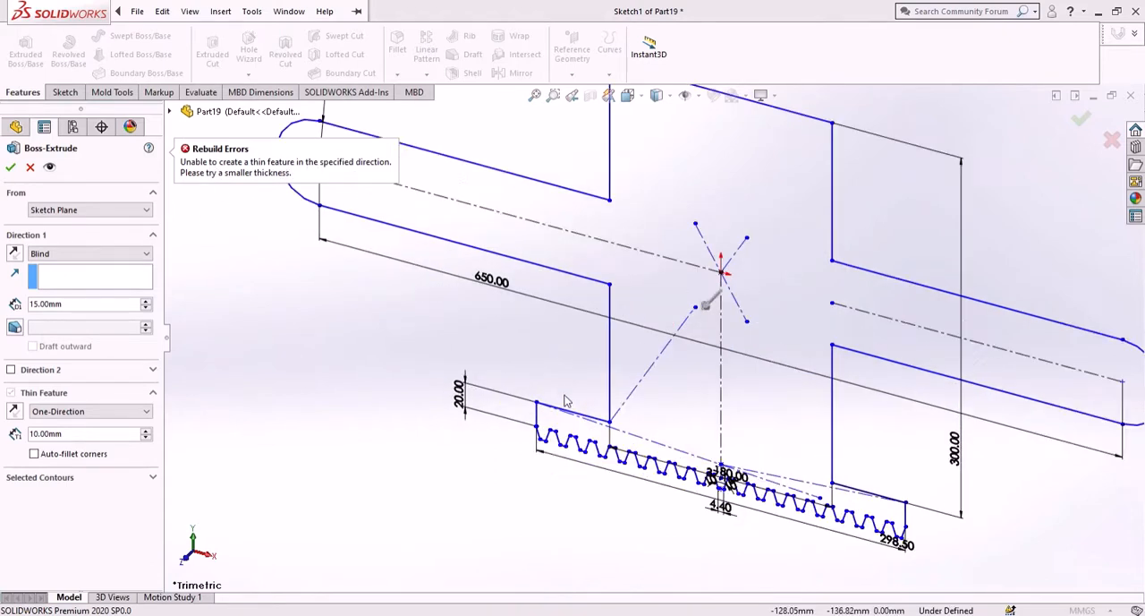
{"action": "scroll", "coordinate": [578, 419], "scroll_direction": "down", "scroll_amount": 2}
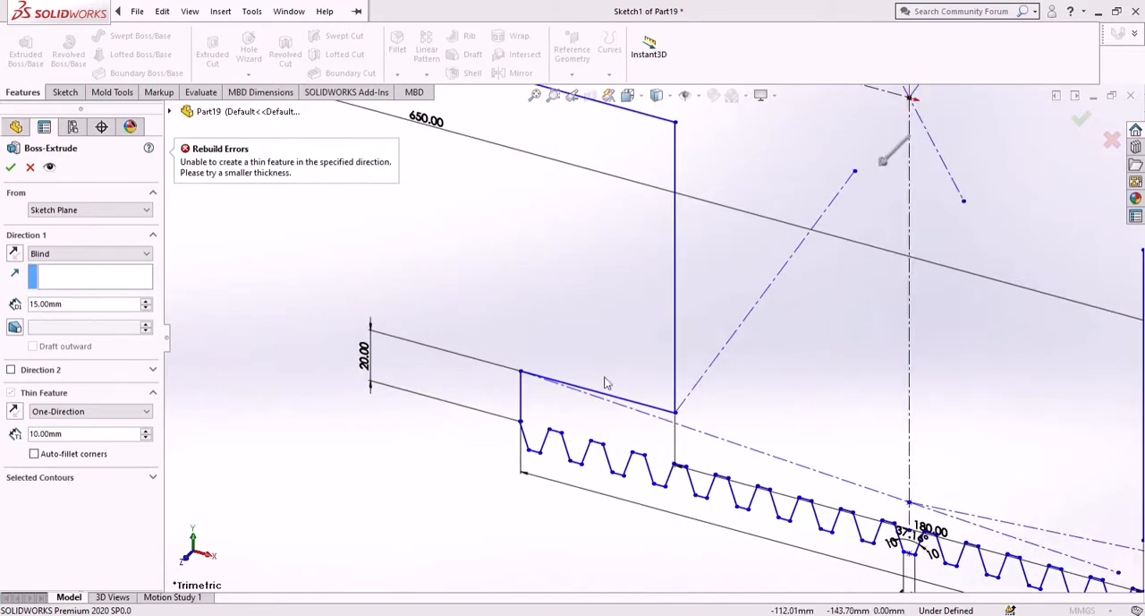
{"action": "scroll", "coordinate": [684, 317], "scroll_direction": "up", "scroll_amount": 4}
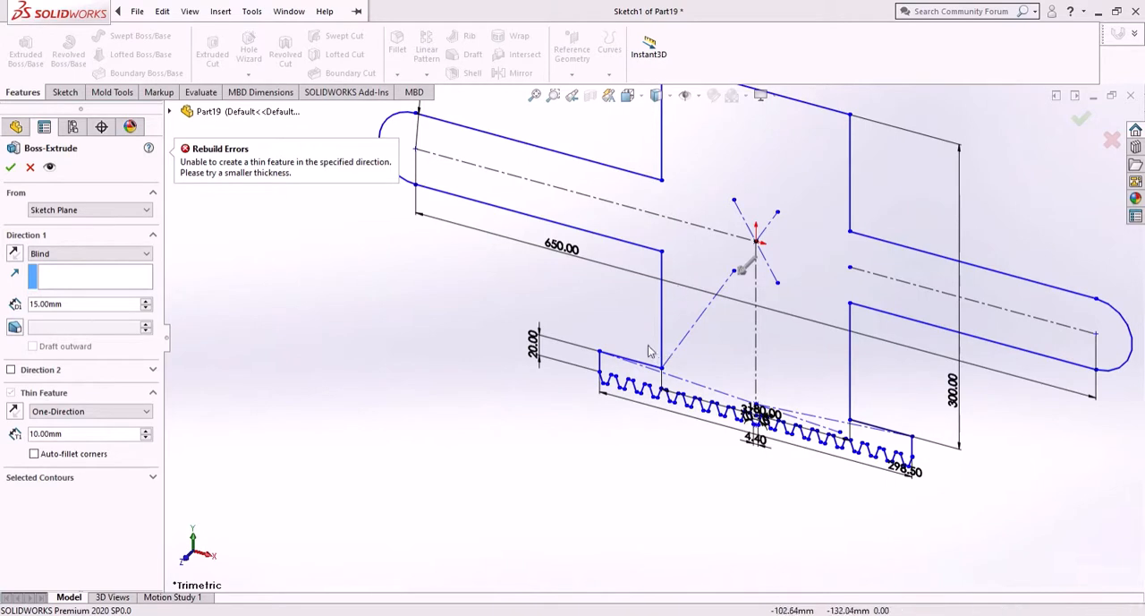
{"action": "scroll", "coordinate": [611, 376], "scroll_direction": "down", "scroll_amount": 2}
{"action": "scroll", "coordinate": [608, 369], "scroll_direction": "down", "scroll_amount": 1}
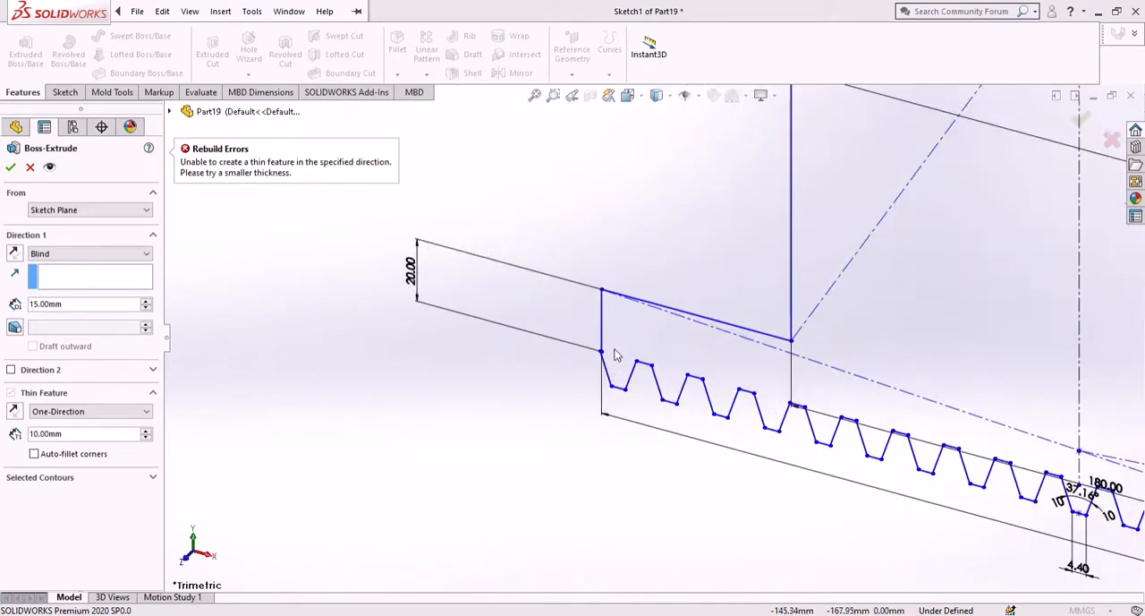
{"action": "scroll", "coordinate": [612, 356], "scroll_direction": "down", "scroll_amount": 3}
{"action": "scroll", "coordinate": [609, 356], "scroll_direction": "down", "scroll_amount": 3}
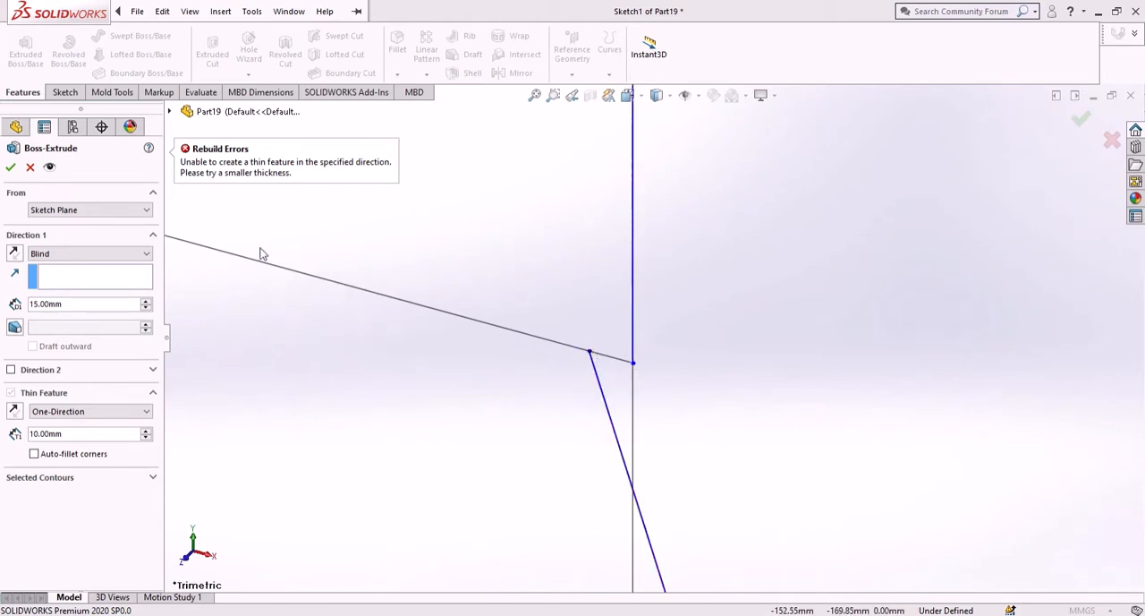
{"action": "left_click", "coordinate": [11, 168]}
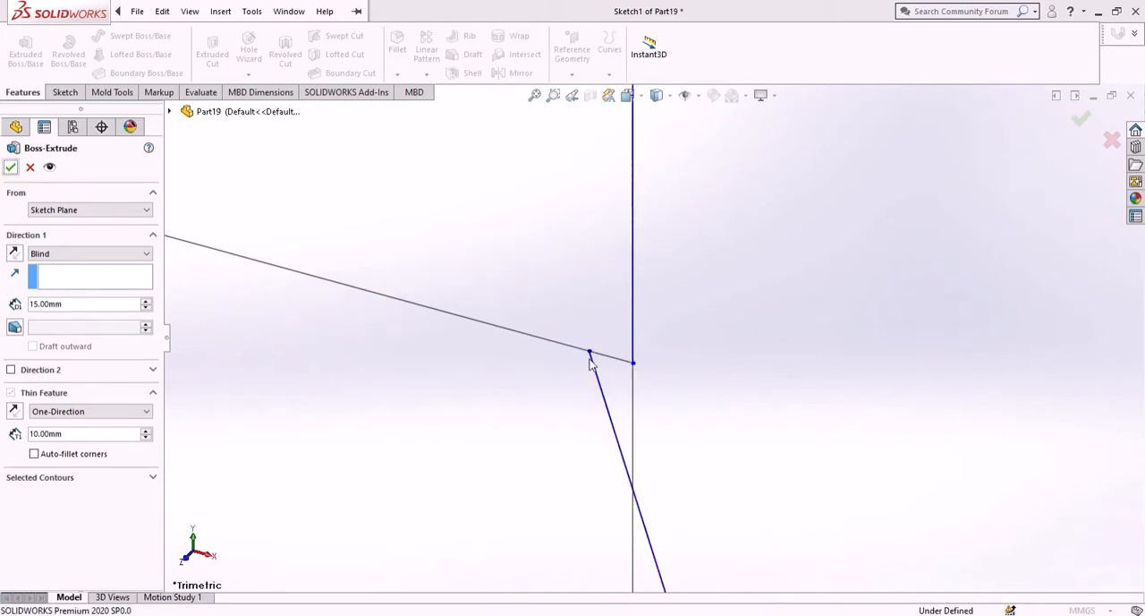
{"action": "left_click", "coordinate": [29, 168]}
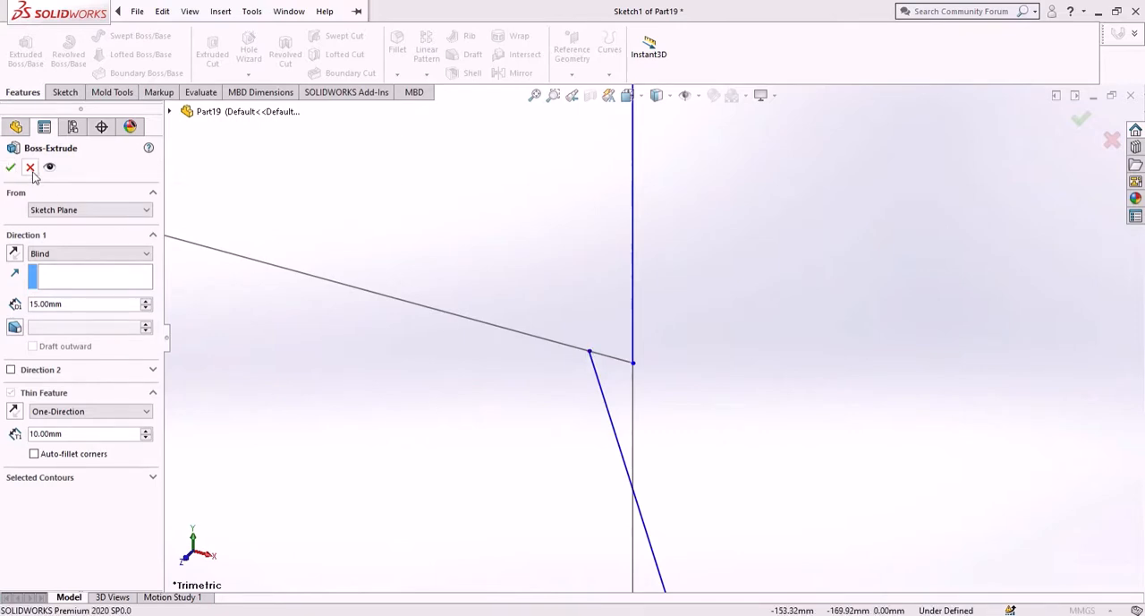
- Merge the first tooth's upper end point with the lower end point of the base's left edge
{"action": "left_click", "coordinate": [590, 352]}
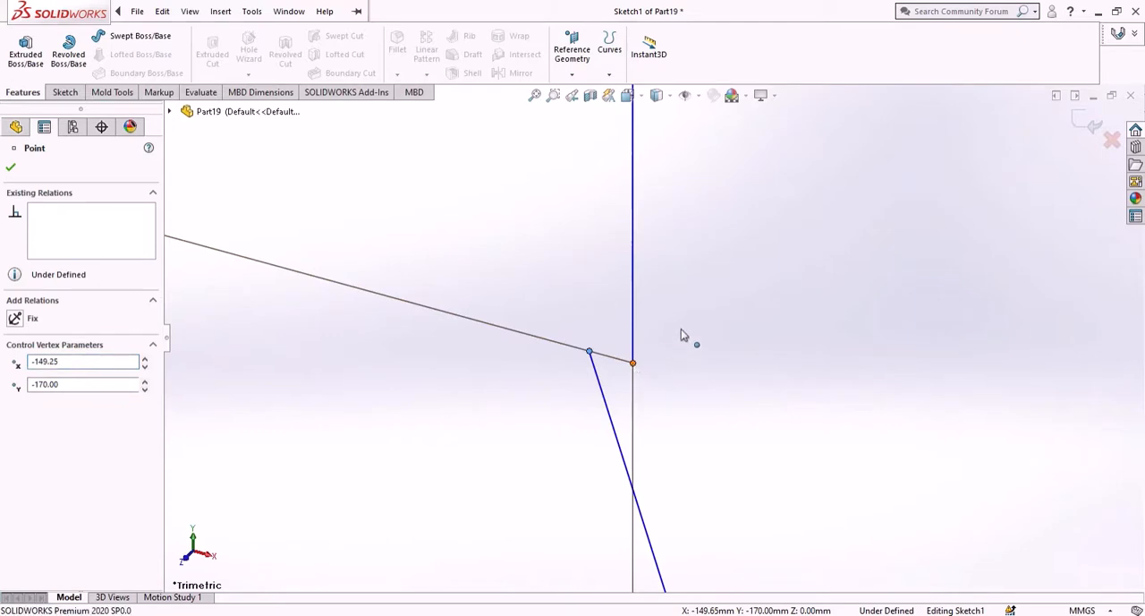
{"action": "left_click", "coordinate": [633, 362], "text": "ctrl"}
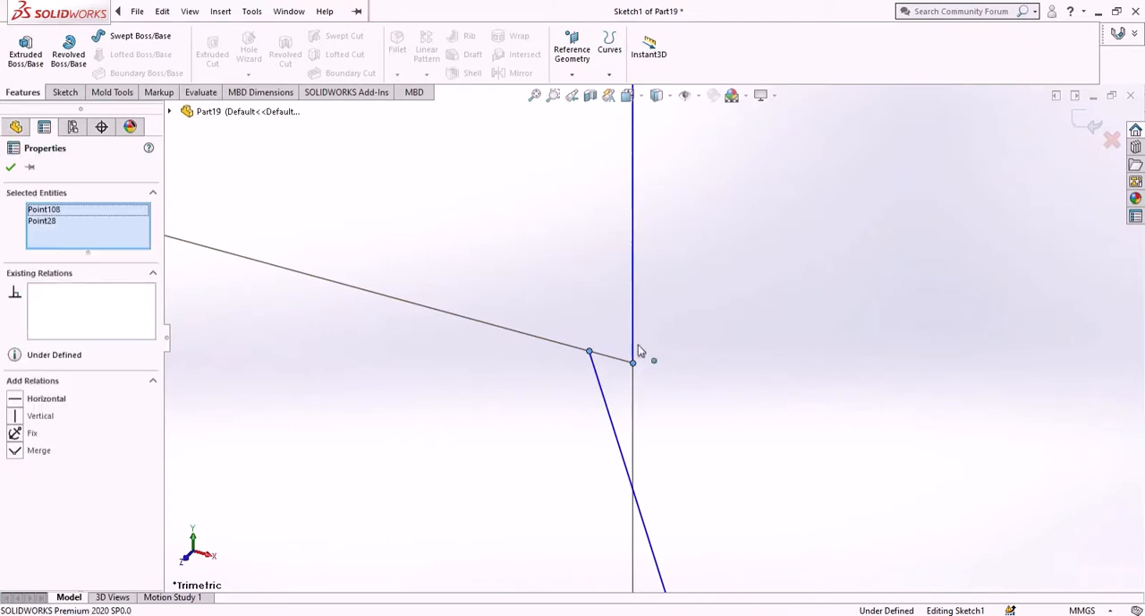
{"action": "left_click", "coordinate": [15, 452]}
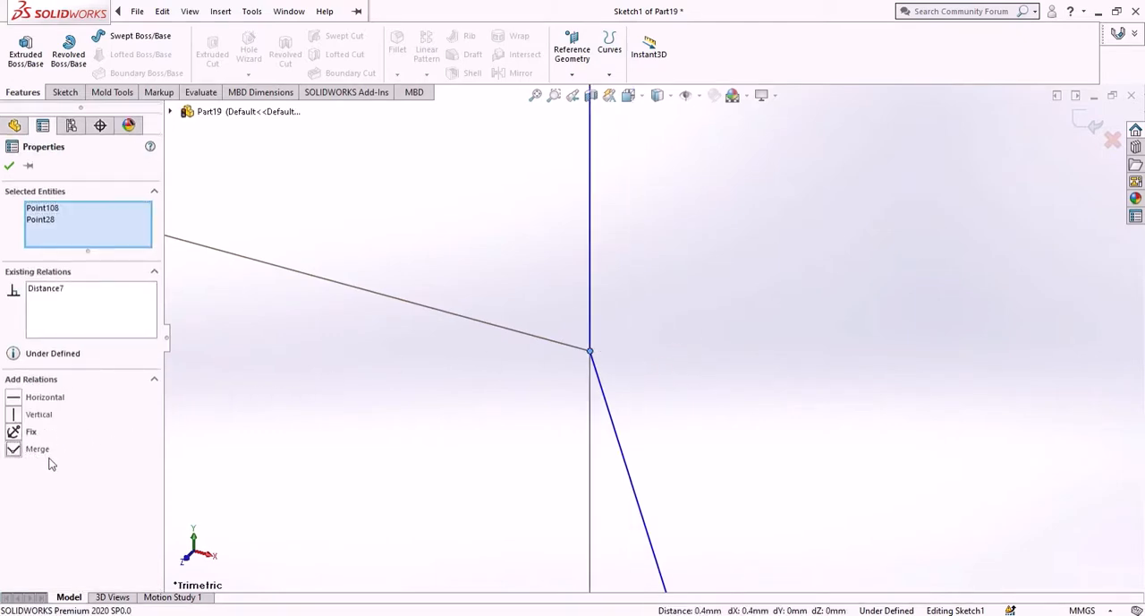
{"action": "mouse_move", "coordinate": [385, 394]}
{"action": "middle_mouse_down"}
{"action": "mouse_move", "coordinate": [475, 340]}
{"action": "mouse_move", "coordinate": [719, 384]}
{"action": "mouse_move", "coordinate": [850, 371]}
{"action": "middle_mouse_up"}
{"action": "scroll", "coordinate": [850, 367], "scroll_direction": "up", "scroll_amount": 10}
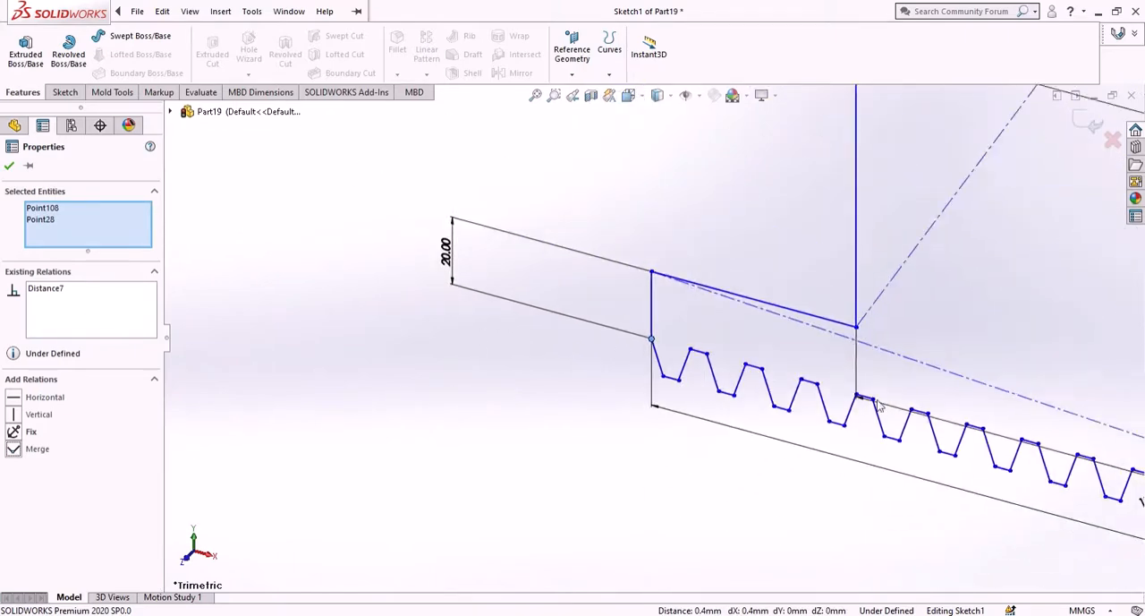
{"action": "scroll", "coordinate": [944, 426], "scroll_direction": "down", "scroll_amount": 10}
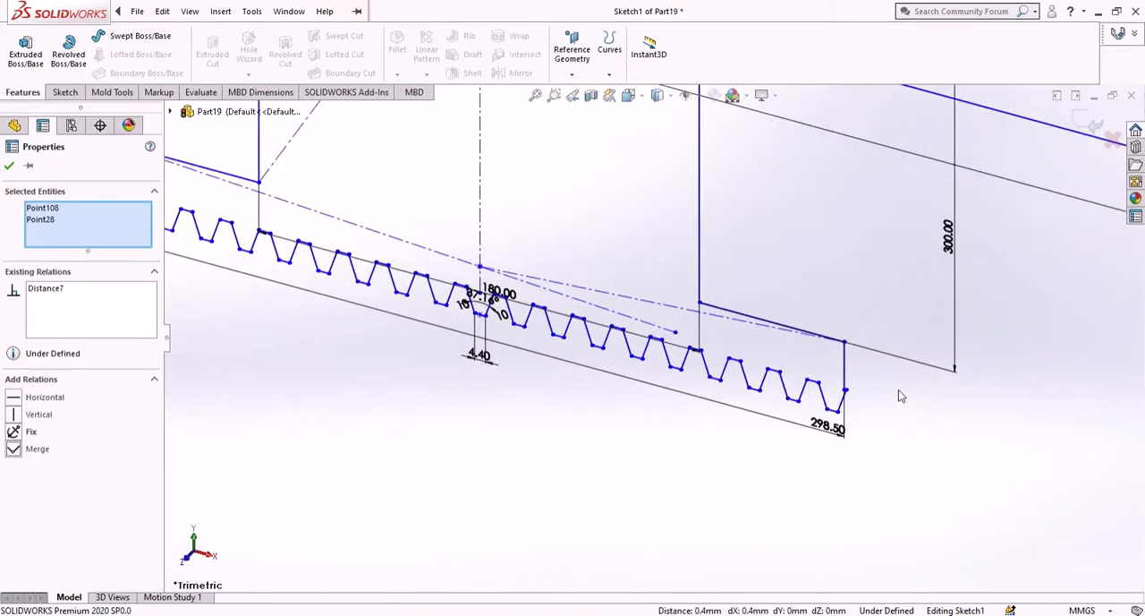
{"action": "scroll", "coordinate": [537, 350], "scroll_direction": "down", "scroll_amount": 5}
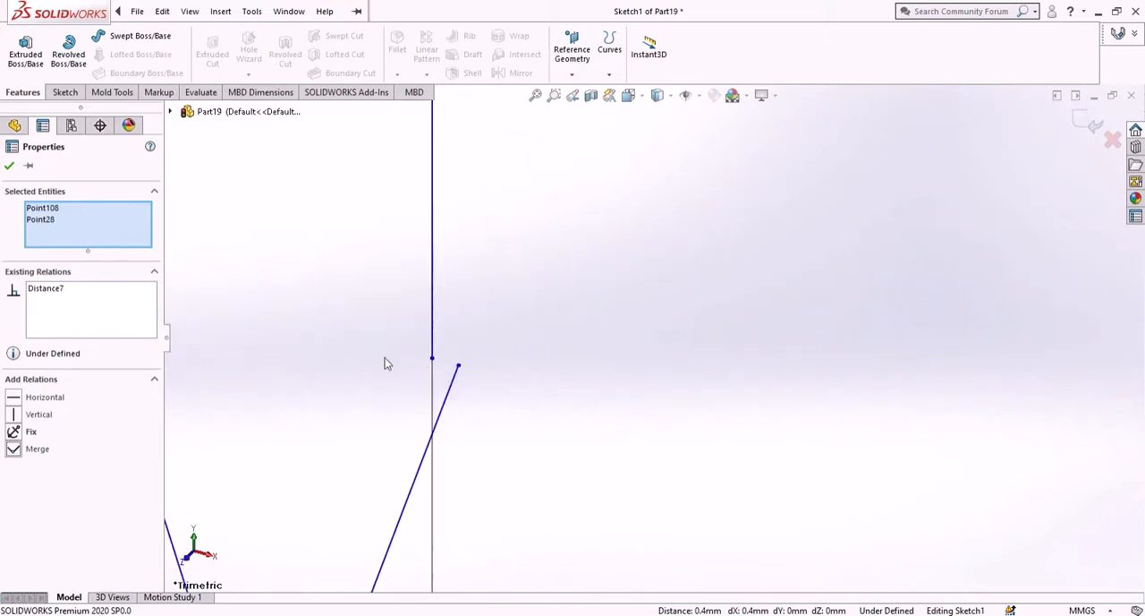
{"action": "left_click", "coordinate": [433, 359]}
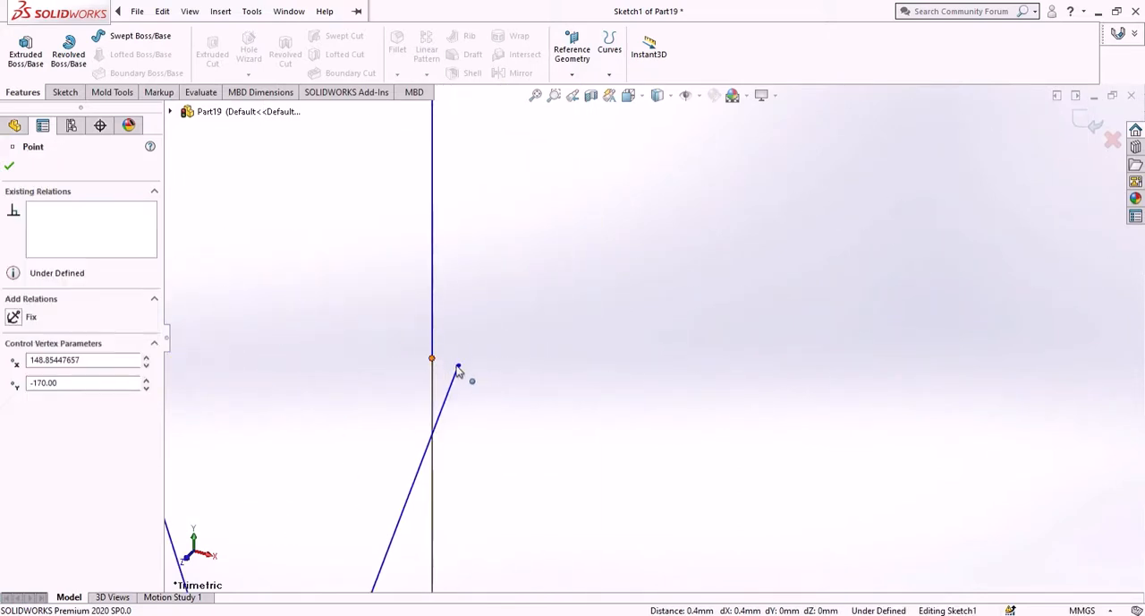
{"action": "left_click", "coordinate": [459, 367], "text": "ctrl"}
{"action": "left_click", "coordinate": [375, 388], "text": "ctrl"}
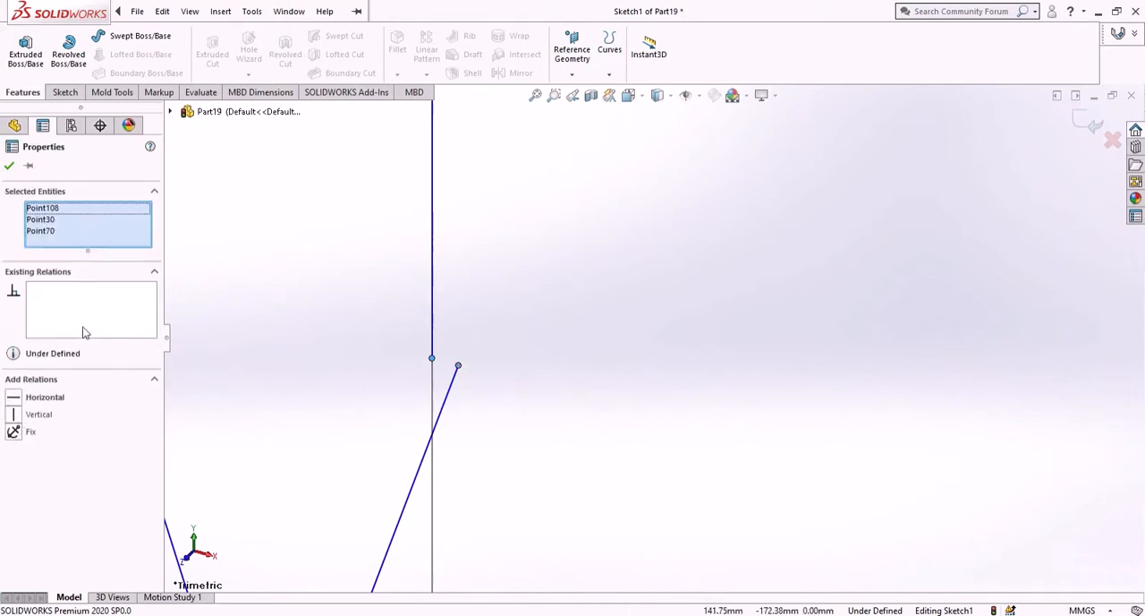
{"action": "left_click", "coordinate": [433, 358], "text": "ctrl"}
{"action": "left_click", "coordinate": [433, 357], "text": "ctrl"}
{"action": "left_click", "coordinate": [423, 368], "text": "ctrl"}
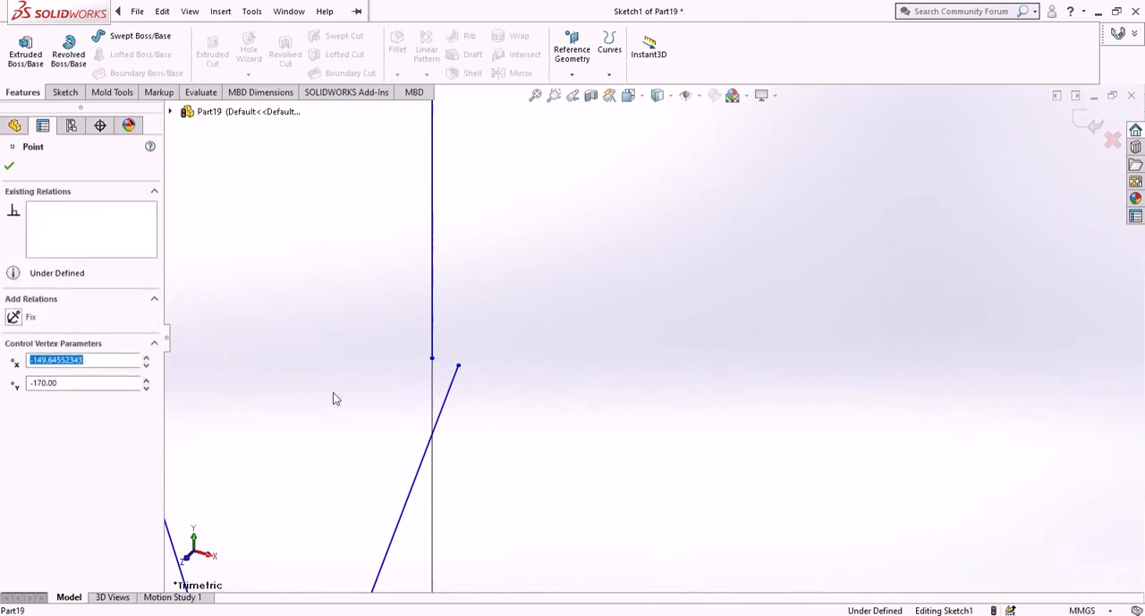
{"action": "left_click_drag", "start_coordinate": [432, 359], "coordinate": [431, 362]}
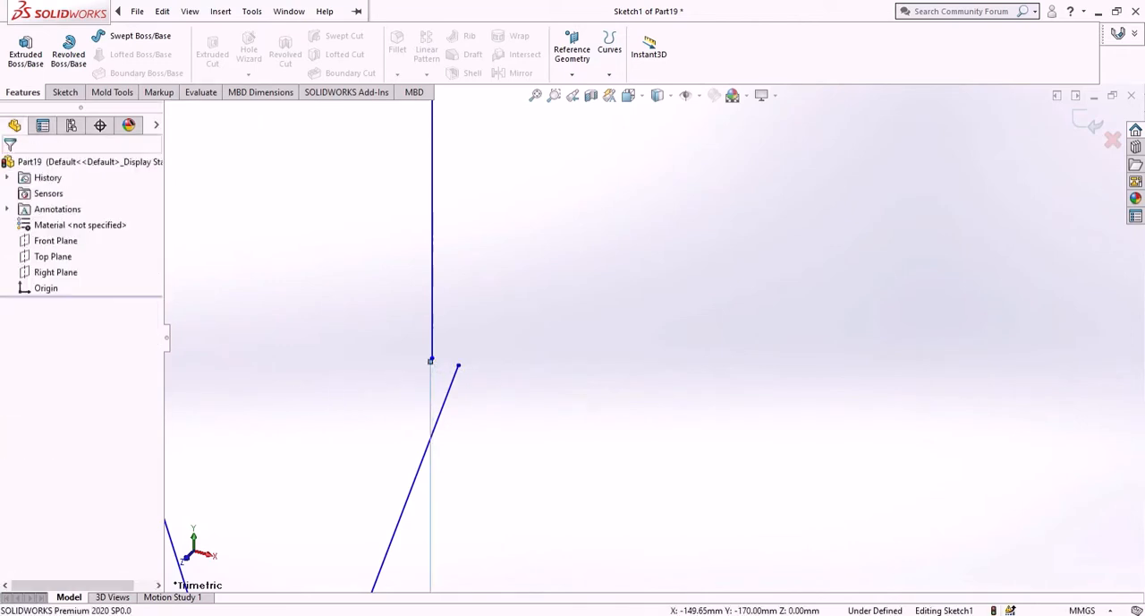
{"action": "left_click", "coordinate": [598, 363]}
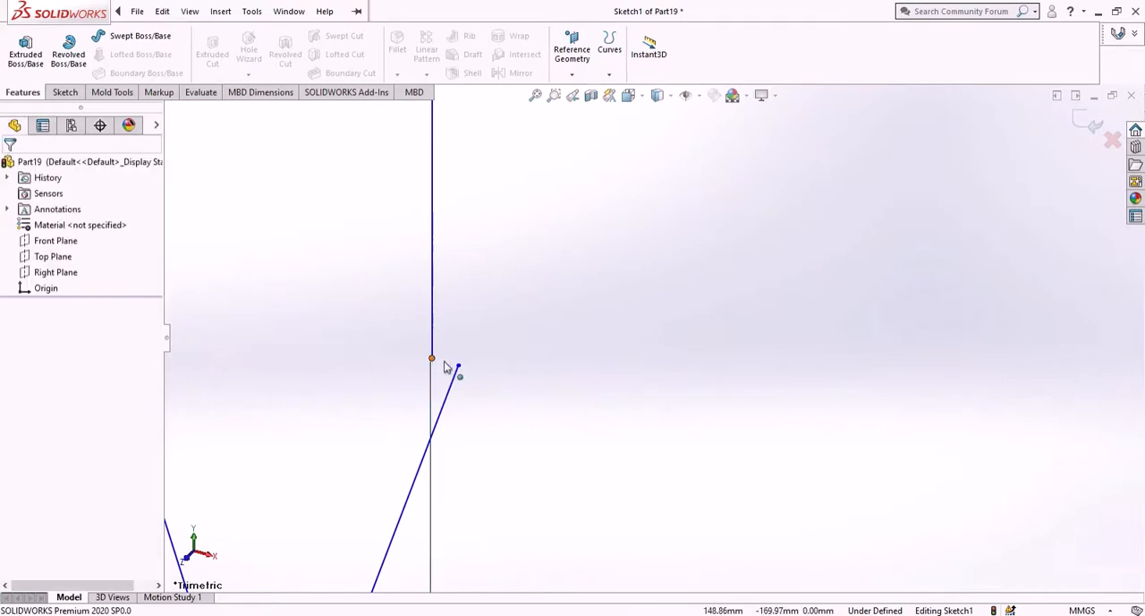
- Merge the lower end point of the base's right edge with the last tooth's upper end point
{"action": "left_click", "coordinate": [445, 365]}
{"action": "left_click", "coordinate": [459, 367], "text": "ctrl"}
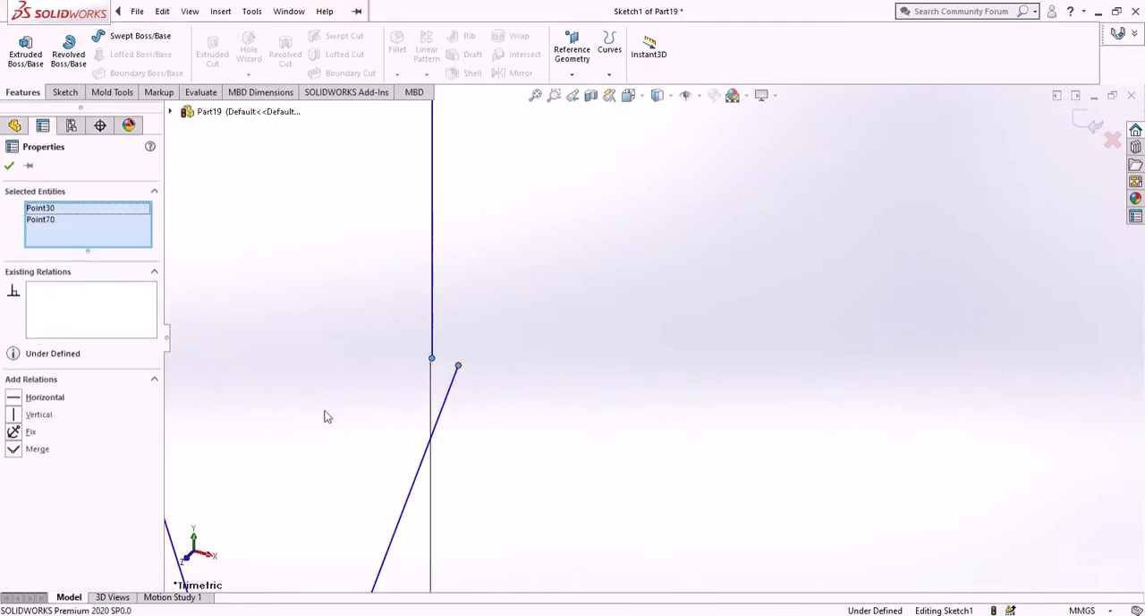
{"action": "left_click", "coordinate": [9, 169]}
- Extrude the closed slider profile as a solid boss with a blind depth of 15 mm
{"action": "scroll", "coordinate": [493, 421], "scroll_direction": "up", "scroll_amount": 8}
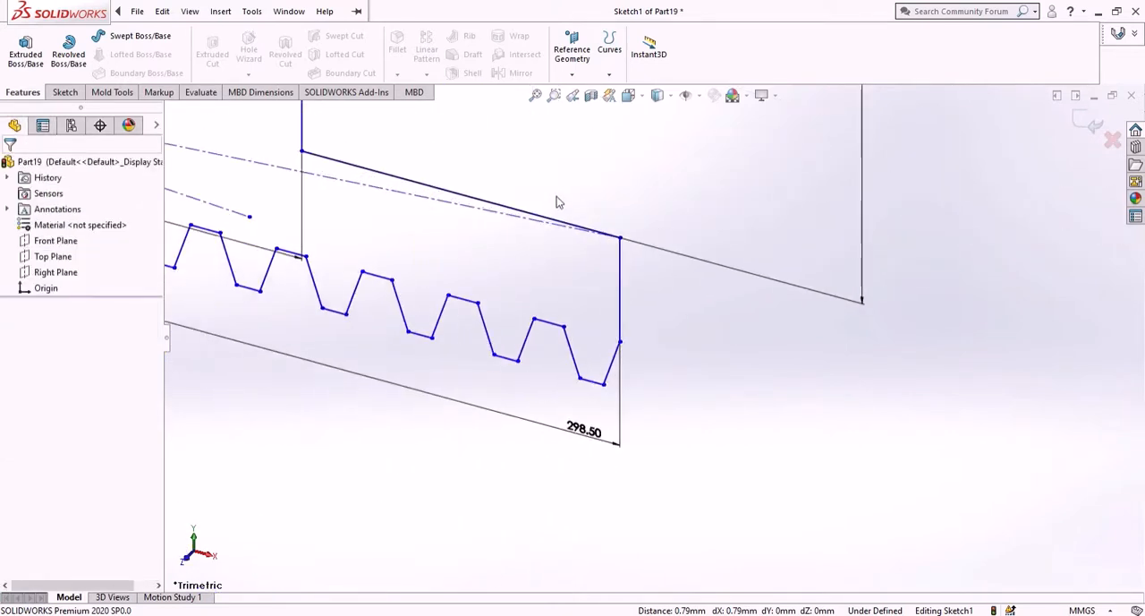
{"action": "scroll", "coordinate": [556, 203], "scroll_direction": "up", "scroll_amount": 10}
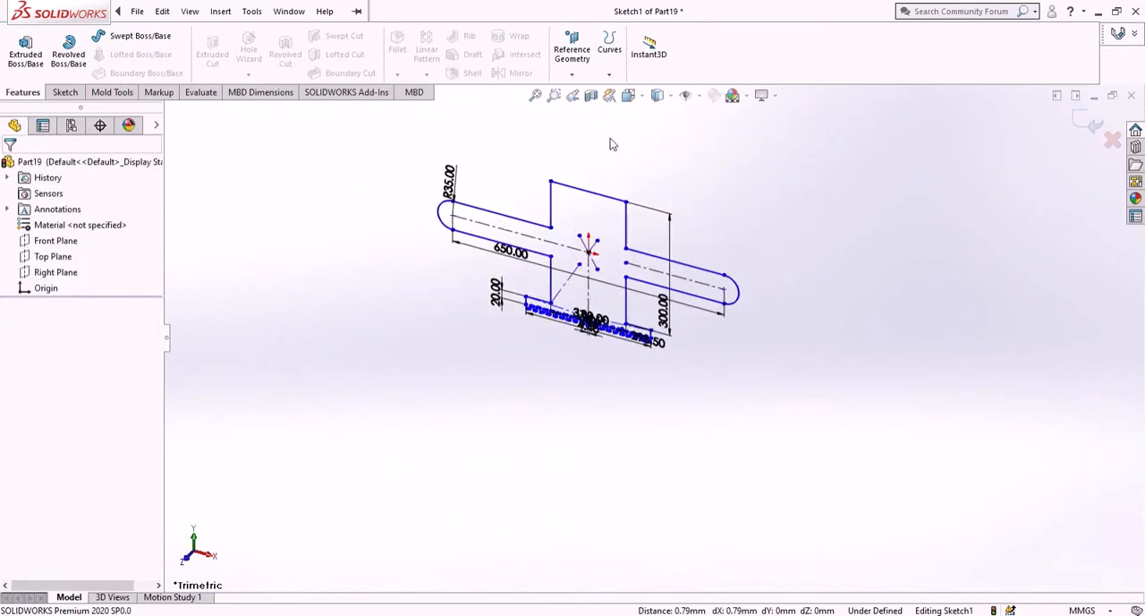
{"action": "scroll", "coordinate": [626, 218], "scroll_direction": "up", "scroll_amount": 2}
{"action": "scroll", "coordinate": [574, 306], "scroll_direction": "down", "scroll_amount": 4}
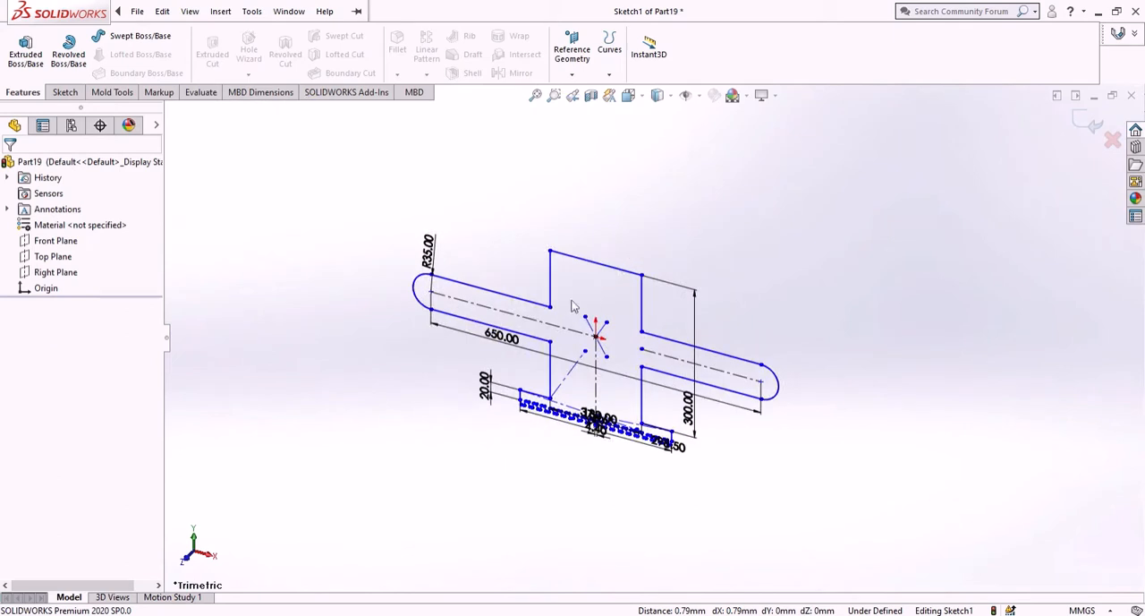
{"action": "left_click", "coordinate": [36, 53]}
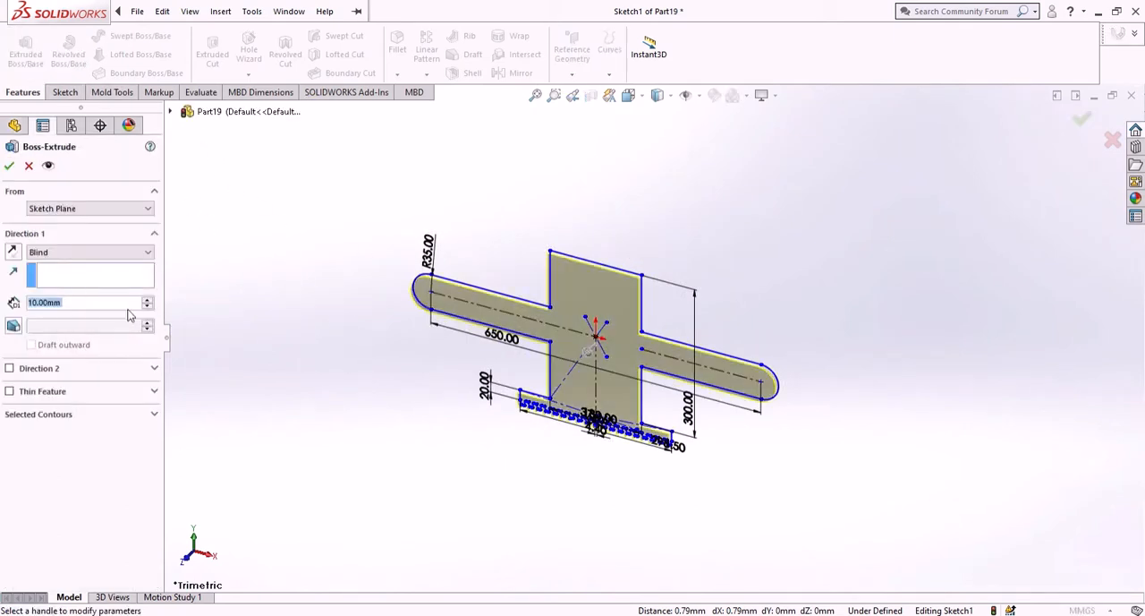
{"action": "type", "text": "15"}
{"action": "key", "text": "Return"}
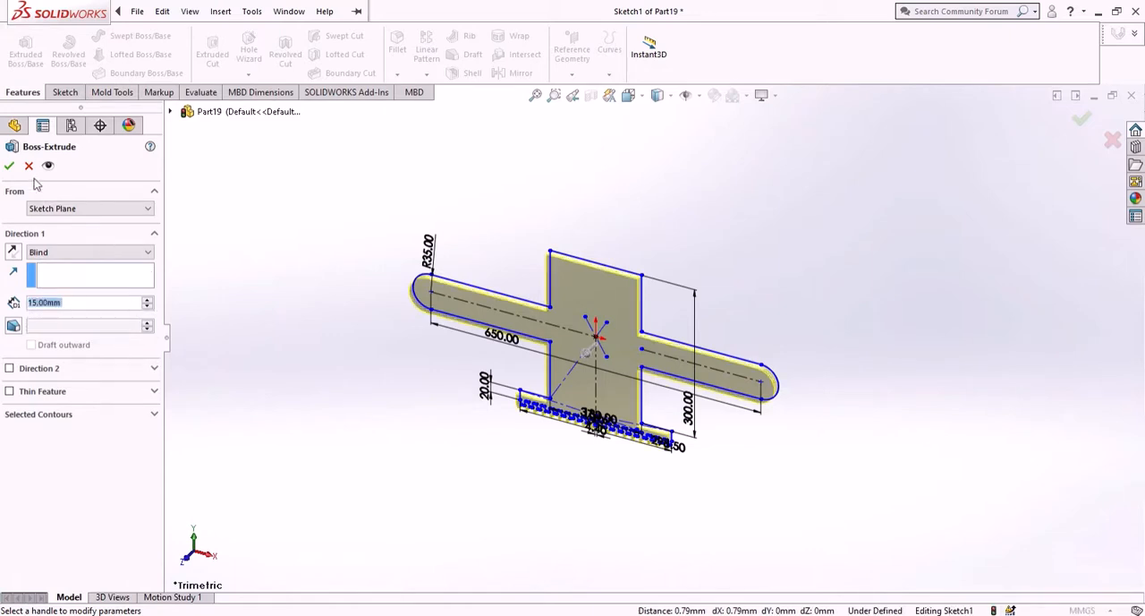
{"action": "left_click", "coordinate": [10, 167]}
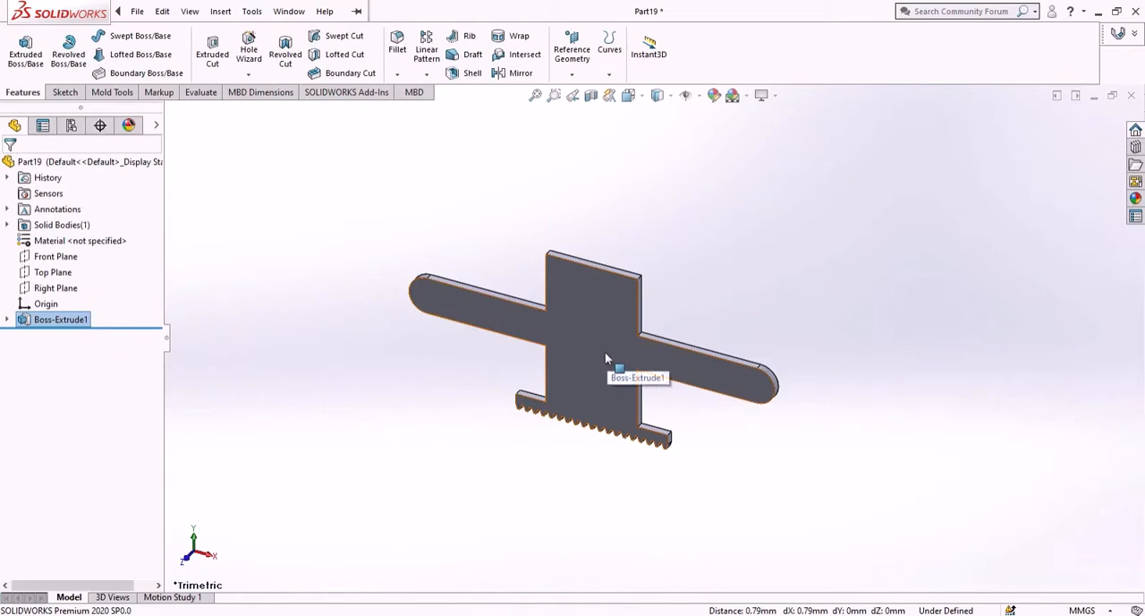
- Start a new sketch on the extruded slider's front face and view it square-on
{"action": "left_click", "coordinate": [607, 369]}
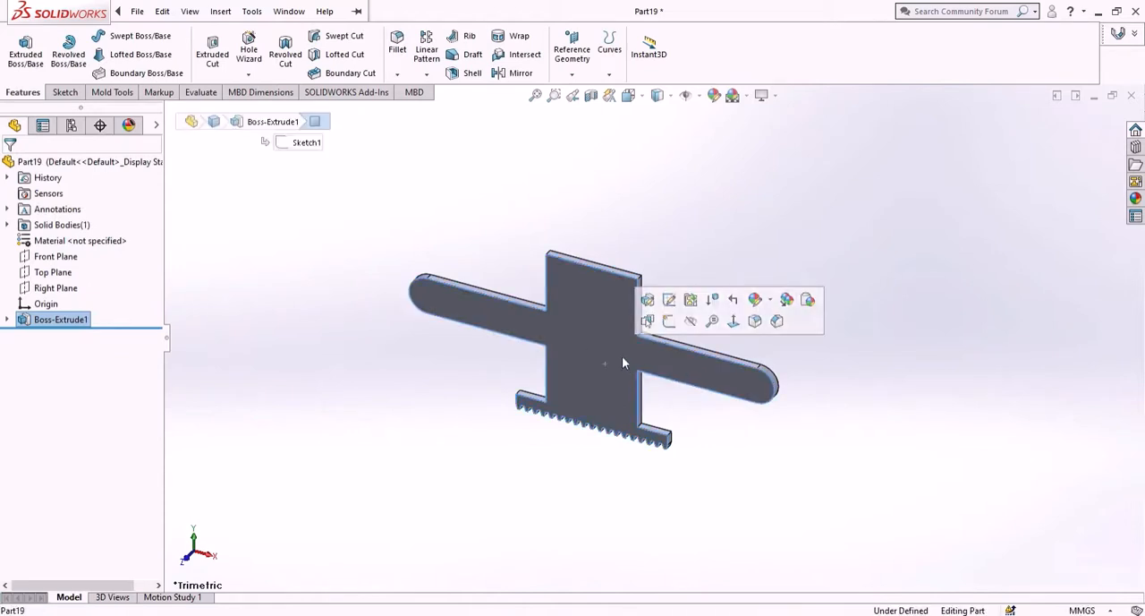
{"action": "left_click", "coordinate": [671, 326]}
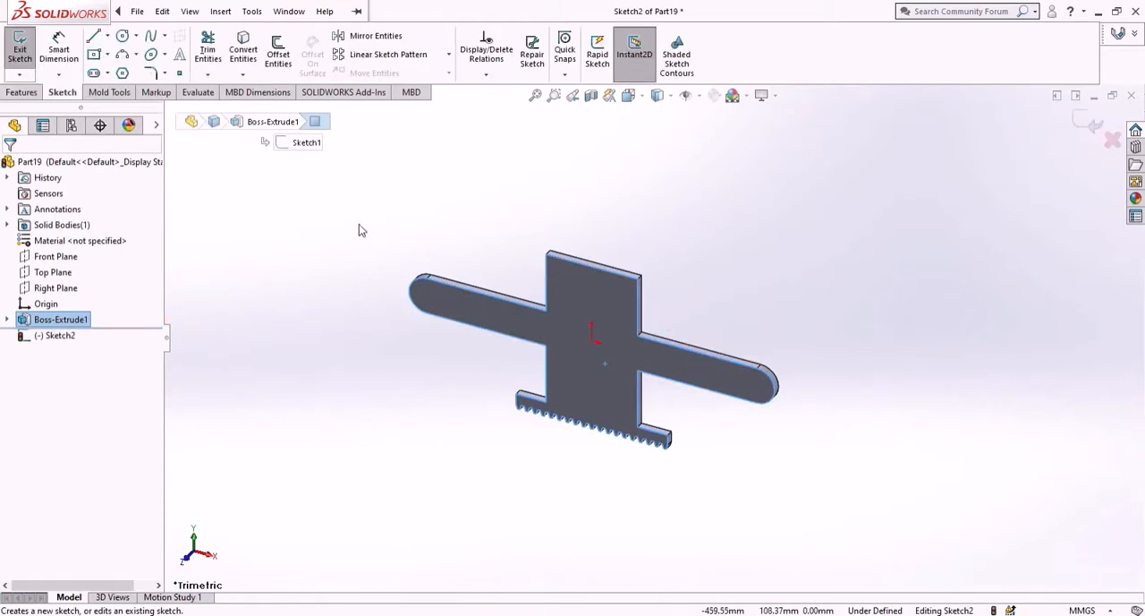
{"action": "right_click", "coordinate": [65, 339]}
{"action": "left_click", "coordinate": [102, 309]}
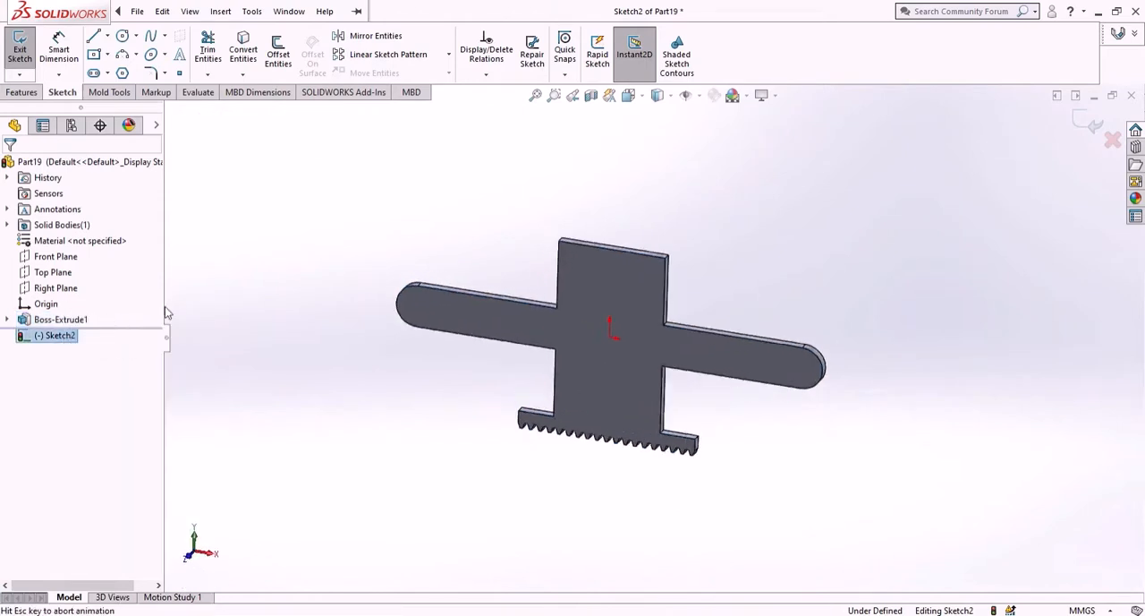
- Sketch a horizontal straight slot from the left arm's arc centre, about 255 mm between centres and 31 mm wide
{"action": "left_click", "coordinate": [95, 74]}
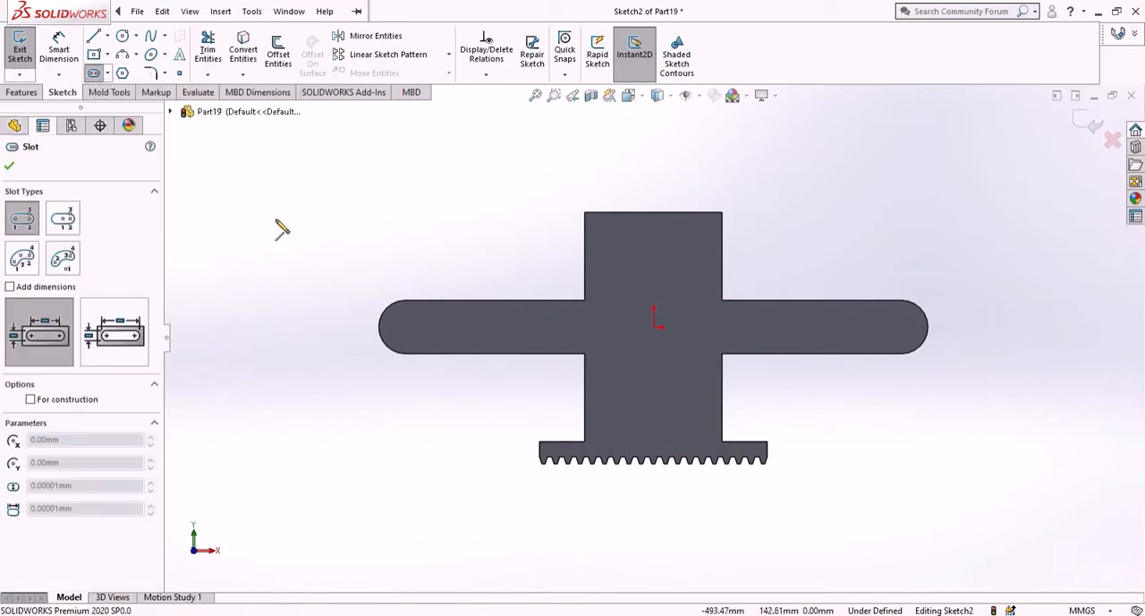
{"action": "scroll", "coordinate": [713, 341], "scroll_direction": "down", "scroll_amount": 5}
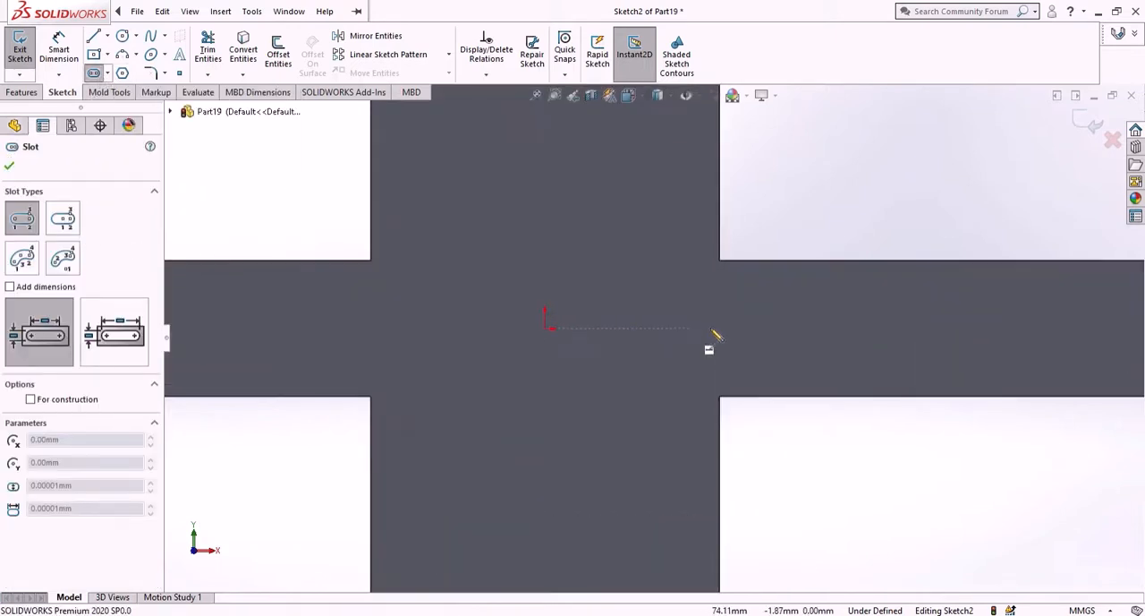
{"action": "scroll", "coordinate": [468, 337], "scroll_direction": "up", "scroll_amount": 5}
{"action": "scroll", "coordinate": [349, 307], "scroll_direction": "down", "scroll_amount": 4}
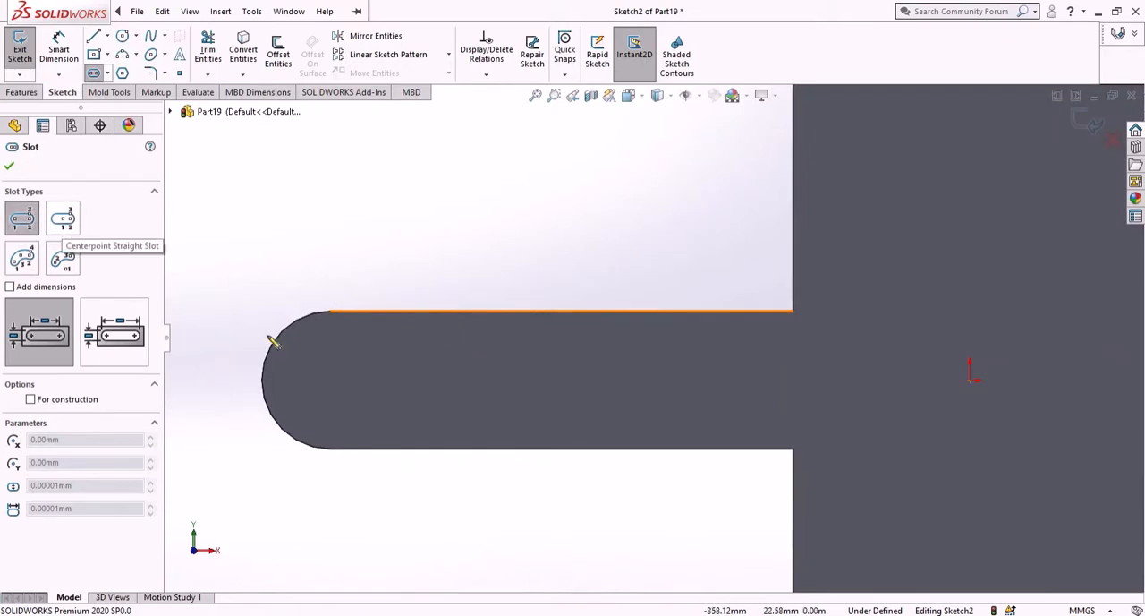
{"action": "mouse_move", "coordinate": [281, 332]}
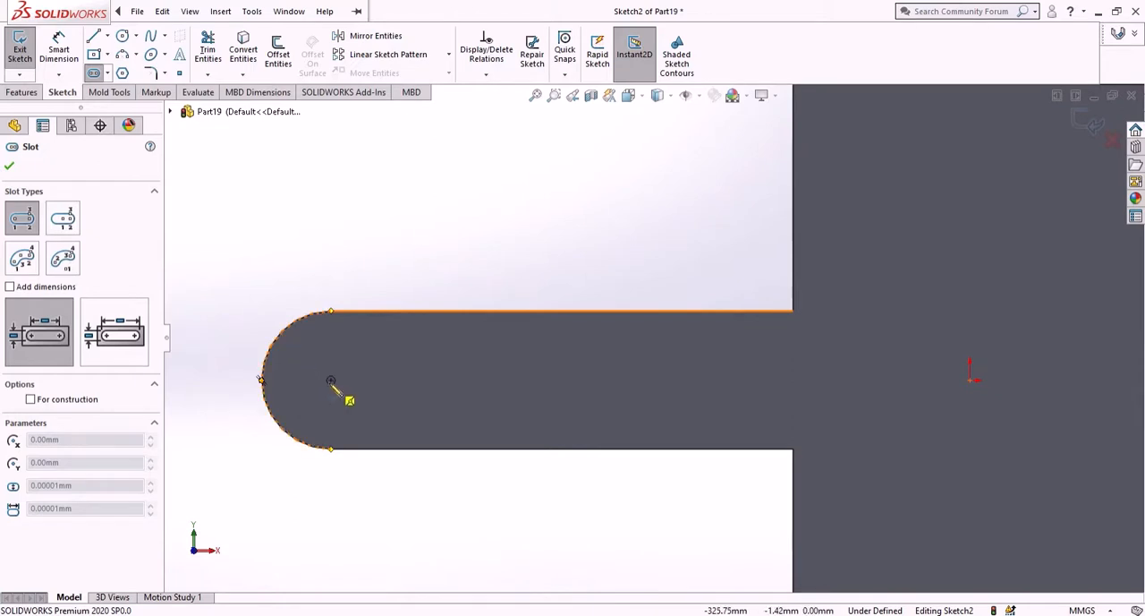
{"action": "left_click", "coordinate": [331, 381]}
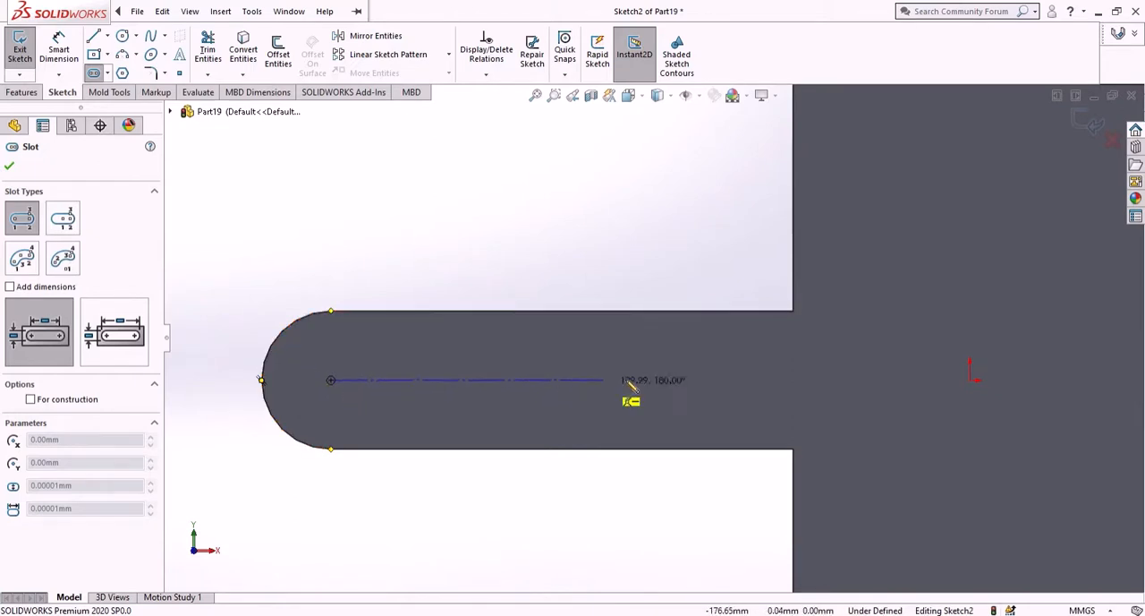
{"action": "left_click", "coordinate": [833, 380]}
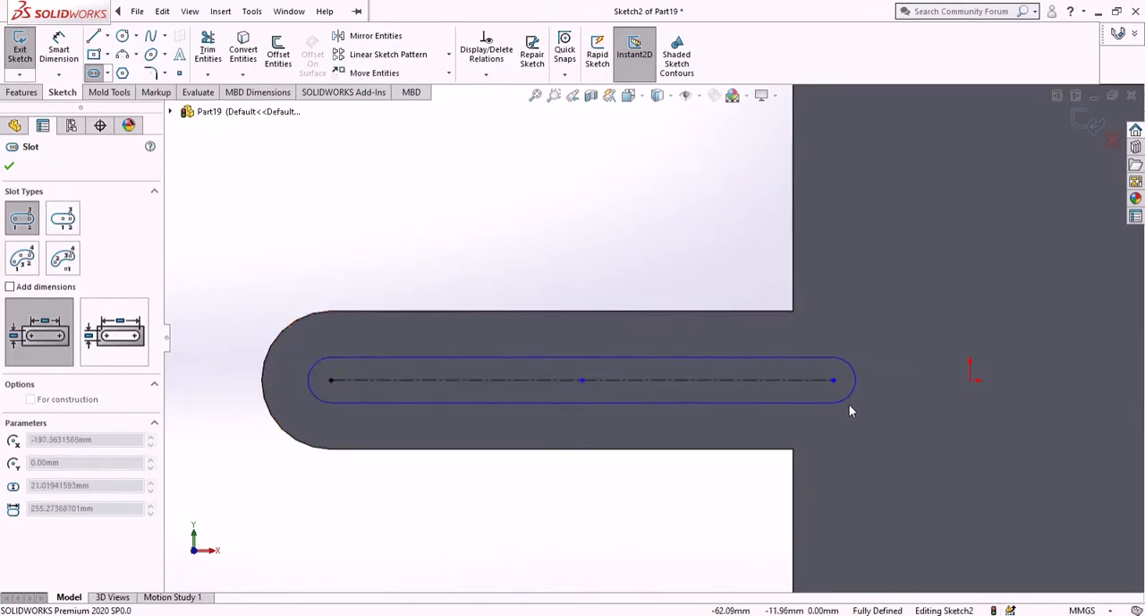
{"action": "left_click", "coordinate": [853, 409]}
{"action": "scroll", "coordinate": [784, 349], "scroll_direction": "up", "scroll_amount": 4}
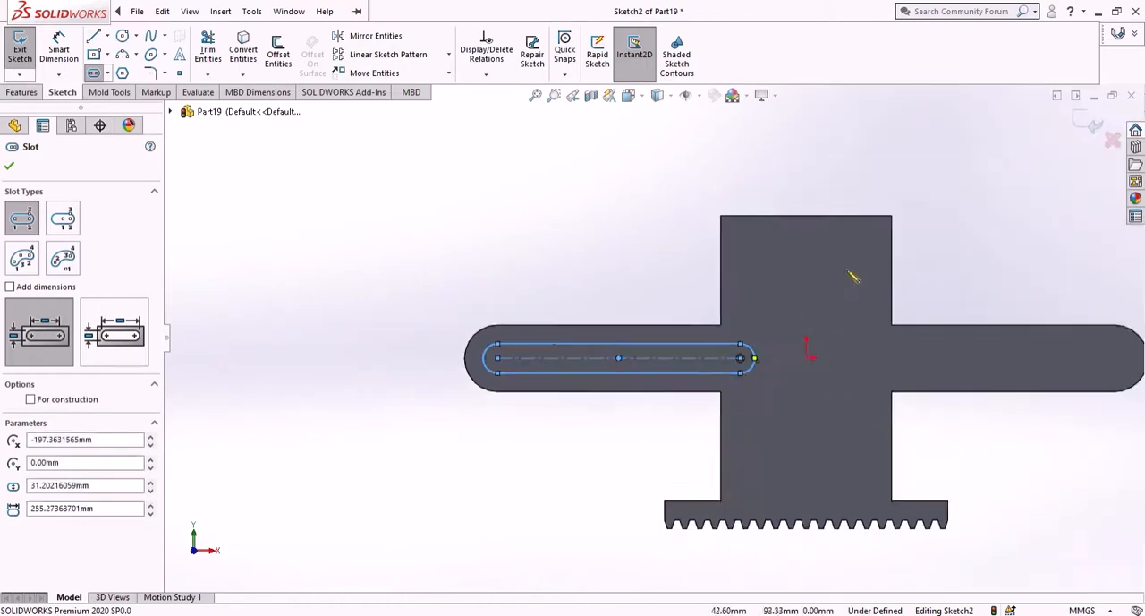
- Sketch a vertical centerpoint straight slot centred on the origin, about 248 mm between centres and 32 mm wide
{"action": "scroll", "coordinate": [854, 277], "scroll_direction": "down", "scroll_amount": 5}
{"action": "left_click", "coordinate": [63, 219]}
{"action": "scroll", "coordinate": [597, 429], "scroll_direction": "up", "scroll_amount": 3}
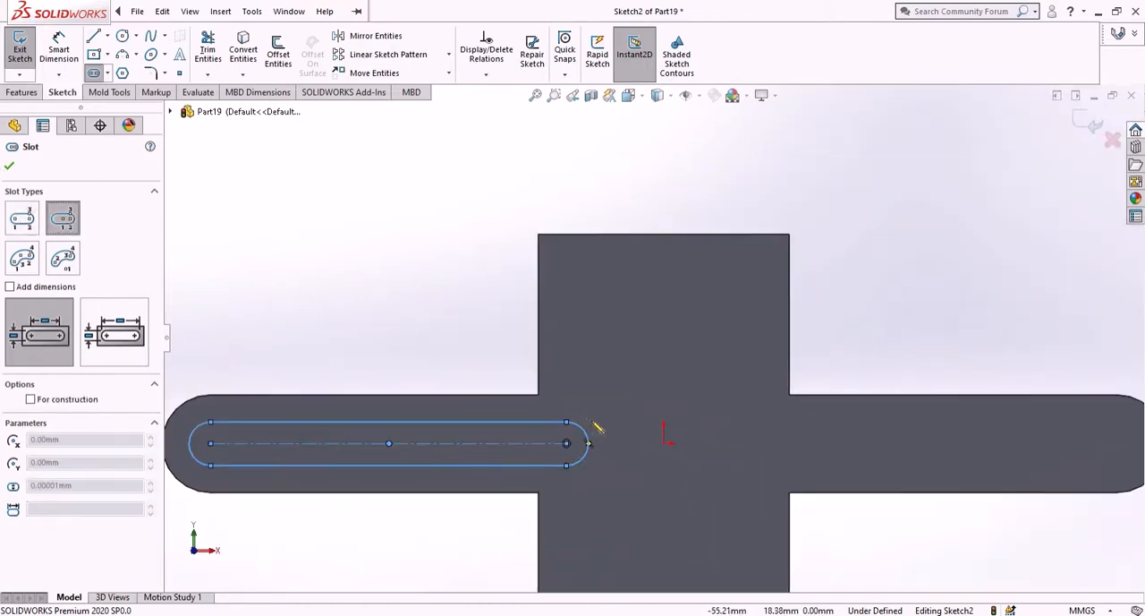
{"action": "left_click", "coordinate": [663, 443]}
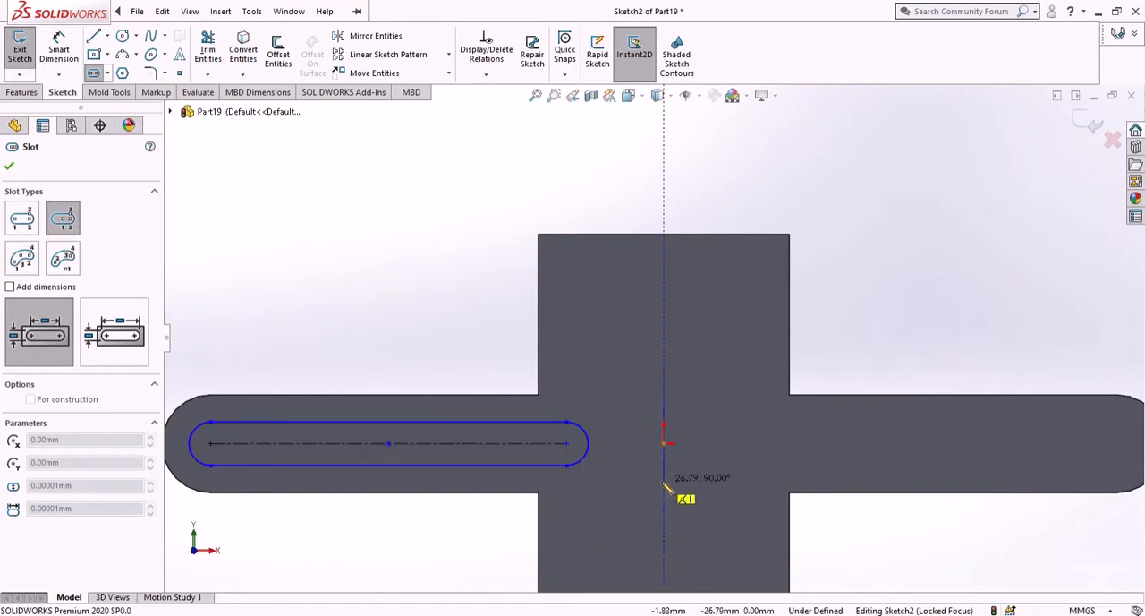
{"action": "scroll", "coordinate": [669, 478], "scroll_direction": "up", "scroll_amount": 3}
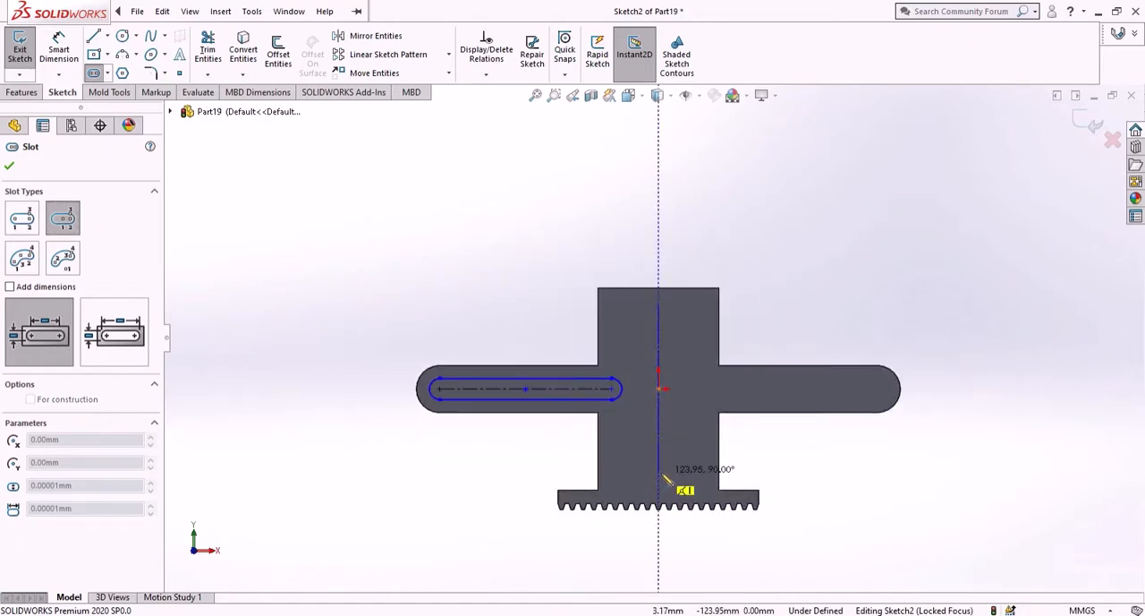
{"action": "left_click", "coordinate": [662, 476]}
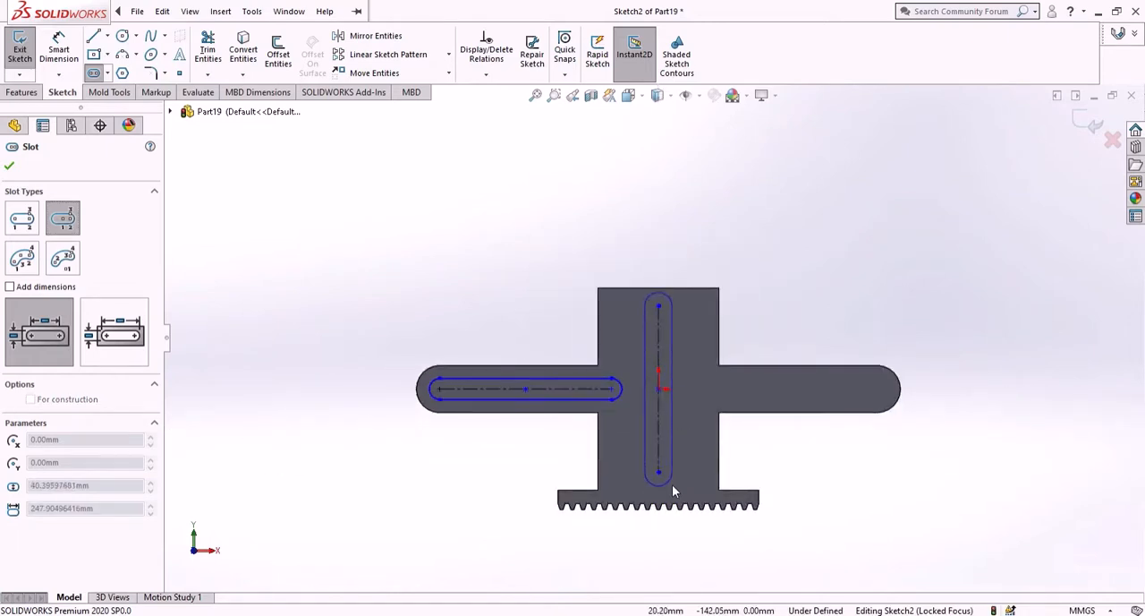
{"action": "left_click", "coordinate": [670, 478]}
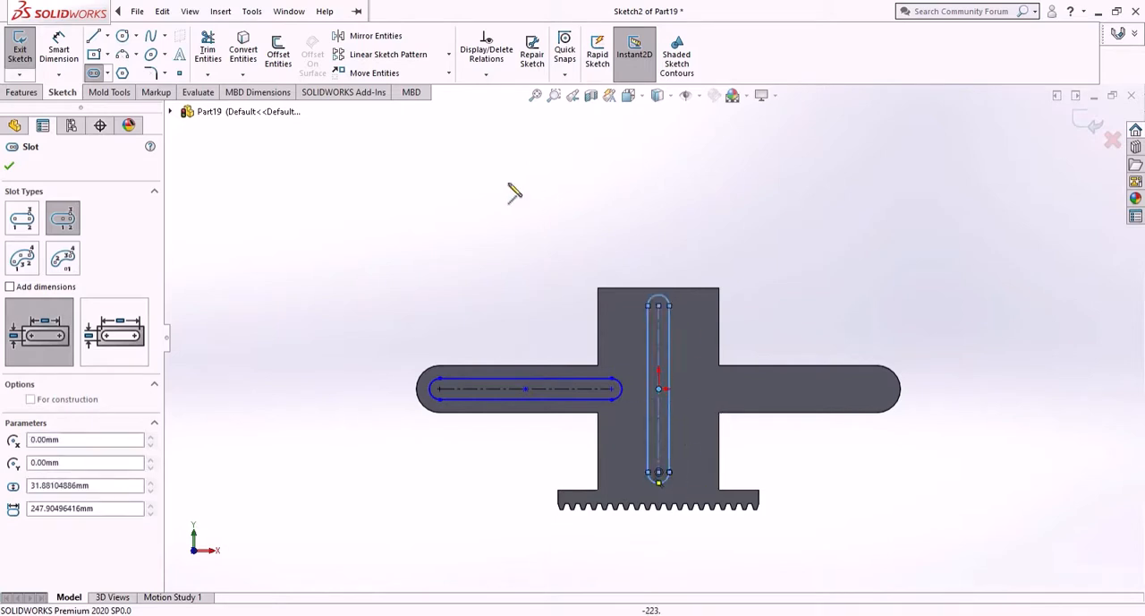
{"action": "right_click", "coordinate": [403, 210]}
{"action": "left_click", "coordinate": [411, 217]}
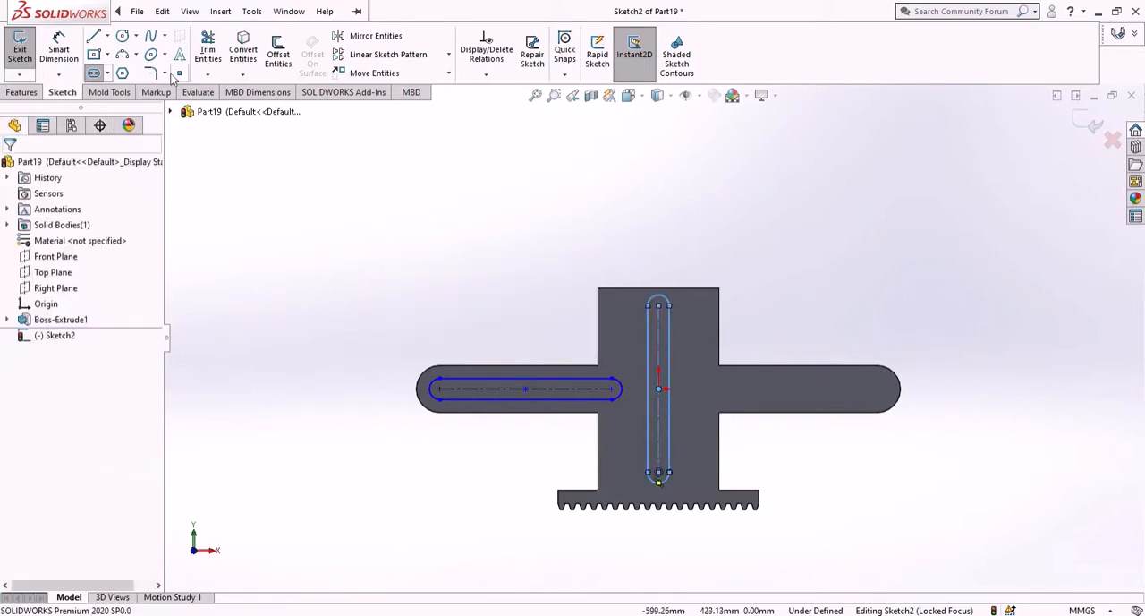
- Dimension the horizontal slot's centre-to-centre length as 250 mm
{"action": "left_click", "coordinate": [63, 44]}
{"action": "scroll", "coordinate": [625, 360], "scroll_direction": "down", "scroll_amount": 3}
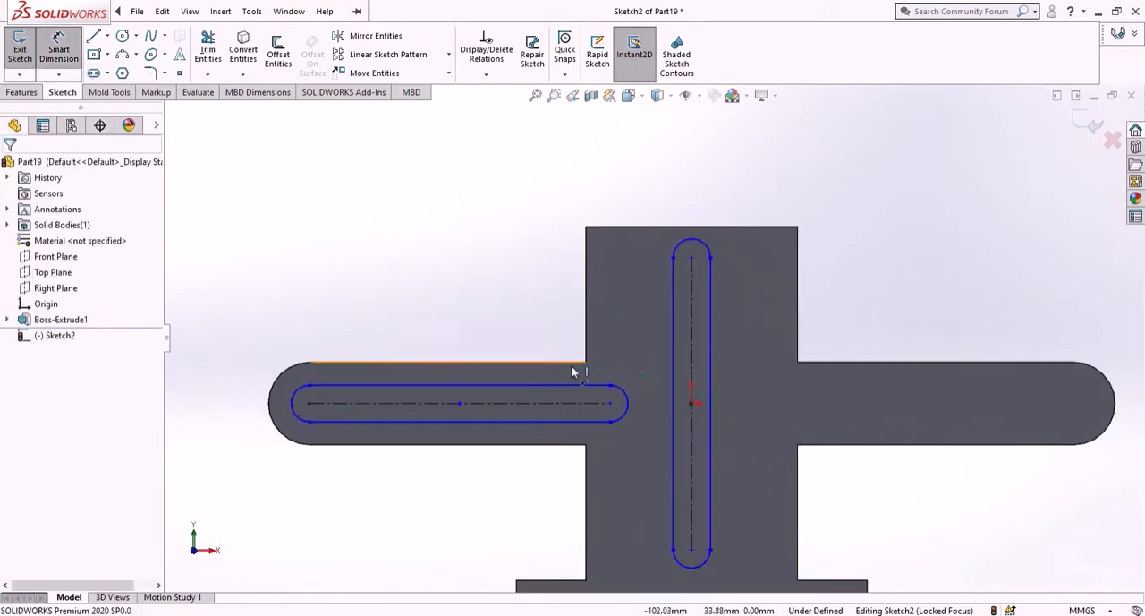
{"action": "scroll", "coordinate": [515, 380], "scroll_direction": "down", "scroll_amount": 3}
{"action": "scroll", "coordinate": [475, 386], "scroll_direction": "up", "scroll_amount": 2}
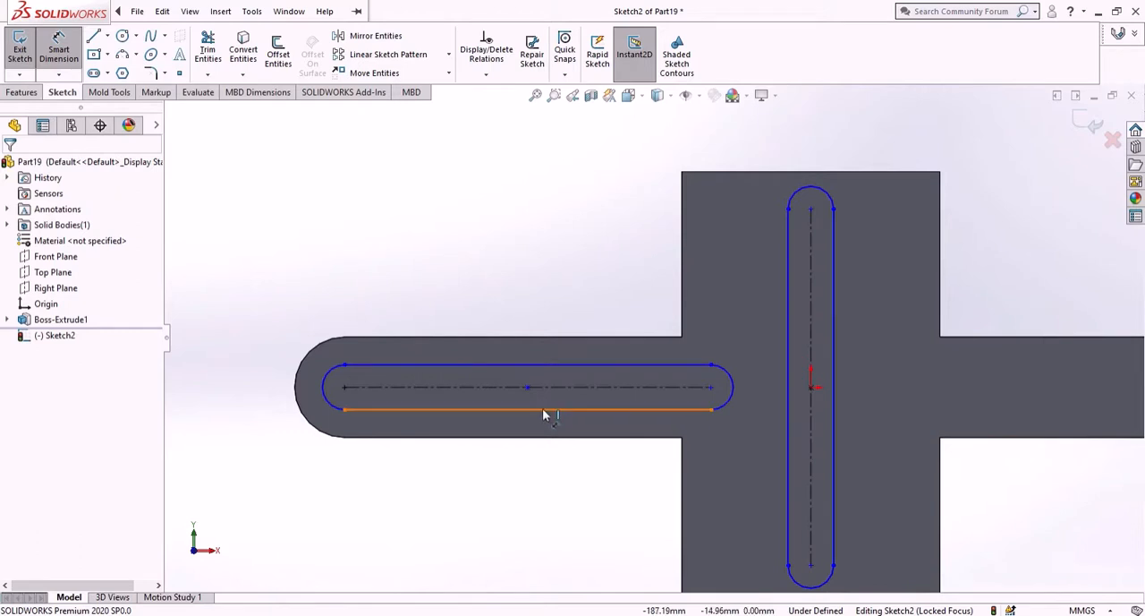
{"action": "scroll", "coordinate": [544, 411], "scroll_direction": "down", "scroll_amount": 3}
{"action": "left_click", "coordinate": [589, 356]}
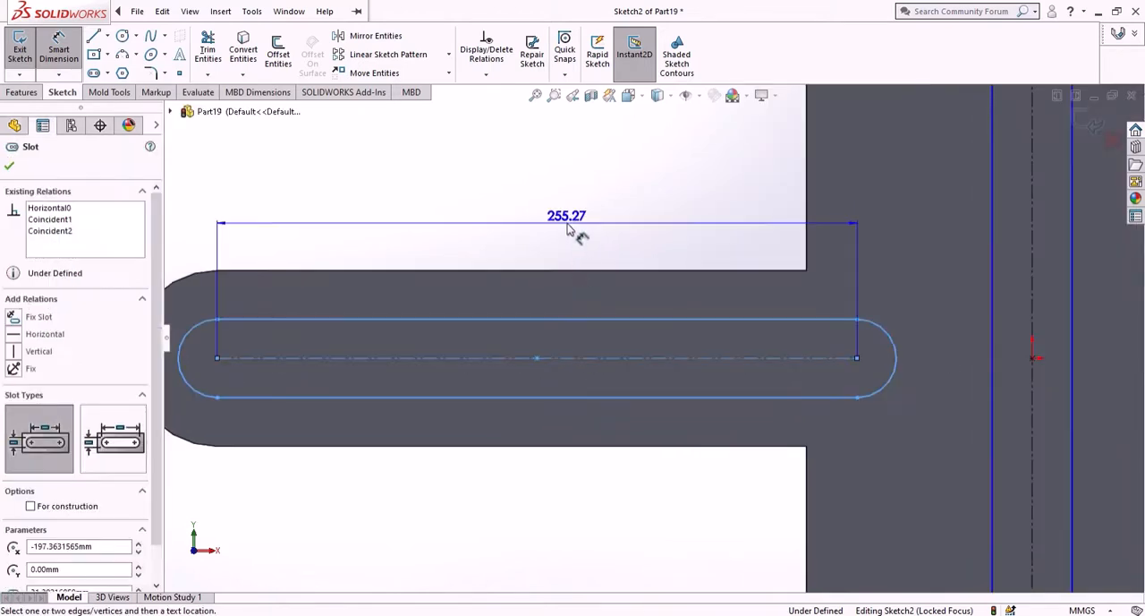
{"action": "left_click", "coordinate": [571, 230]}
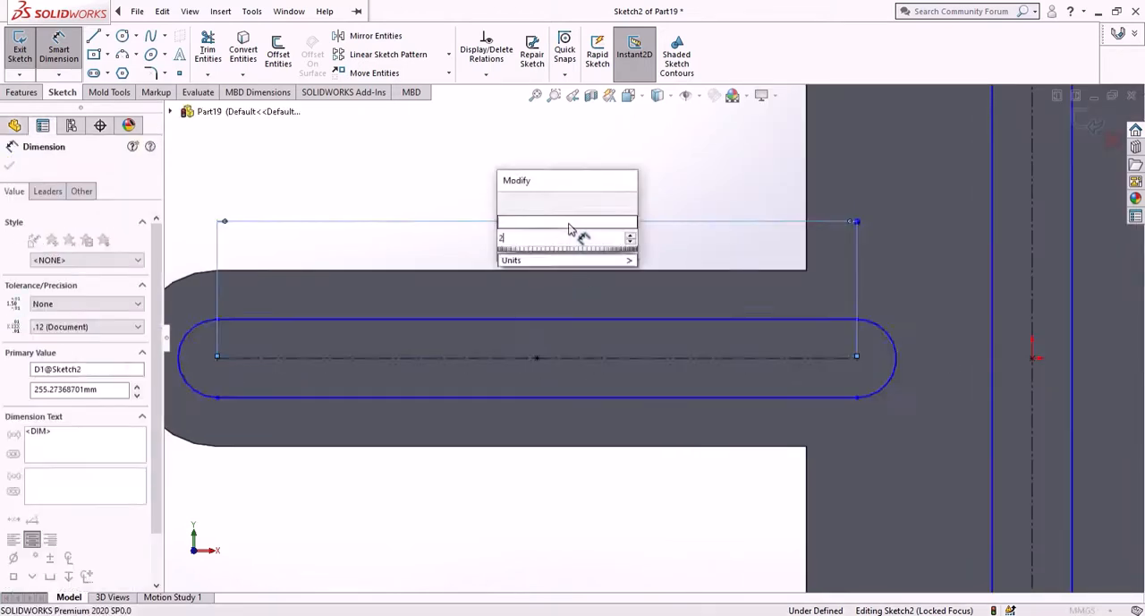
{"action": "key", "text": "Return"}
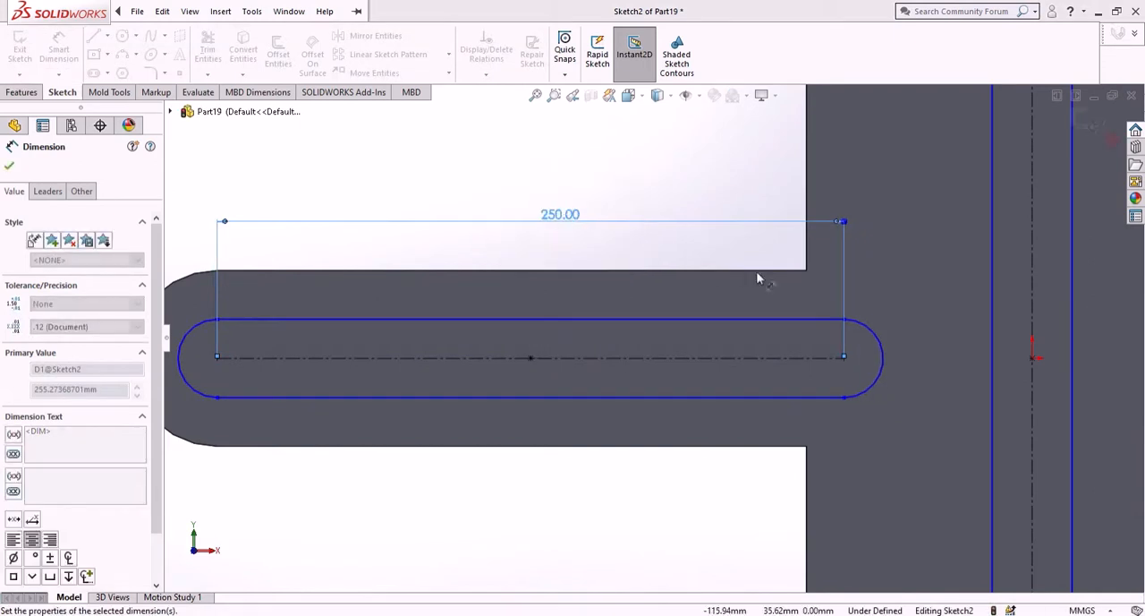
- Dimension the vertical slot's centre-to-centre length as 250 mm
{"action": "scroll", "coordinate": [757, 274], "scroll_direction": "up", "scroll_amount": 5}
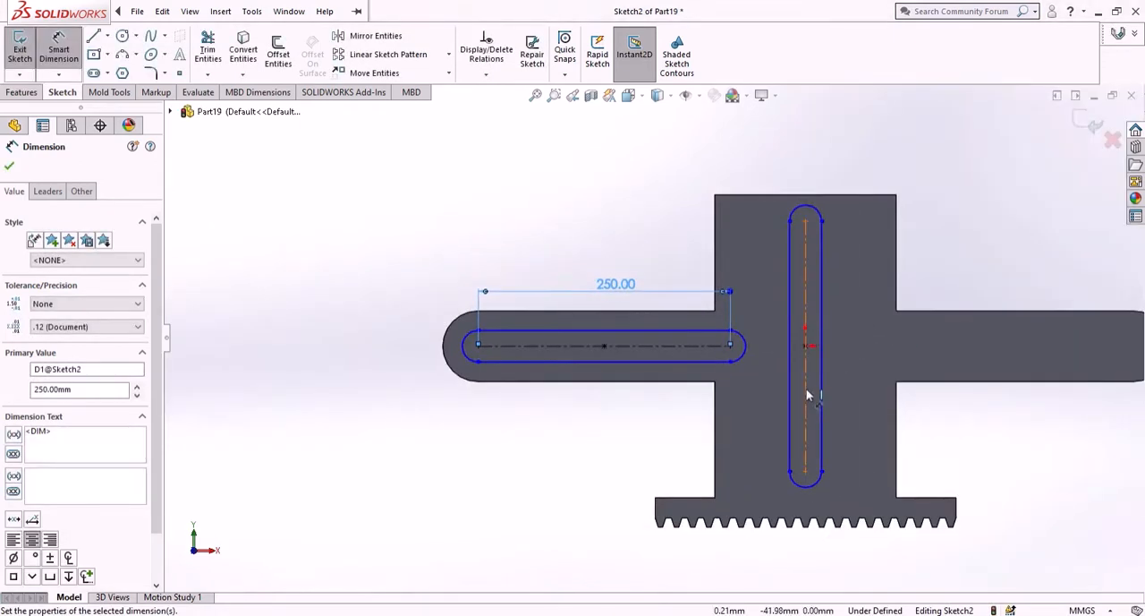
{"action": "left_click", "coordinate": [791, 319]}
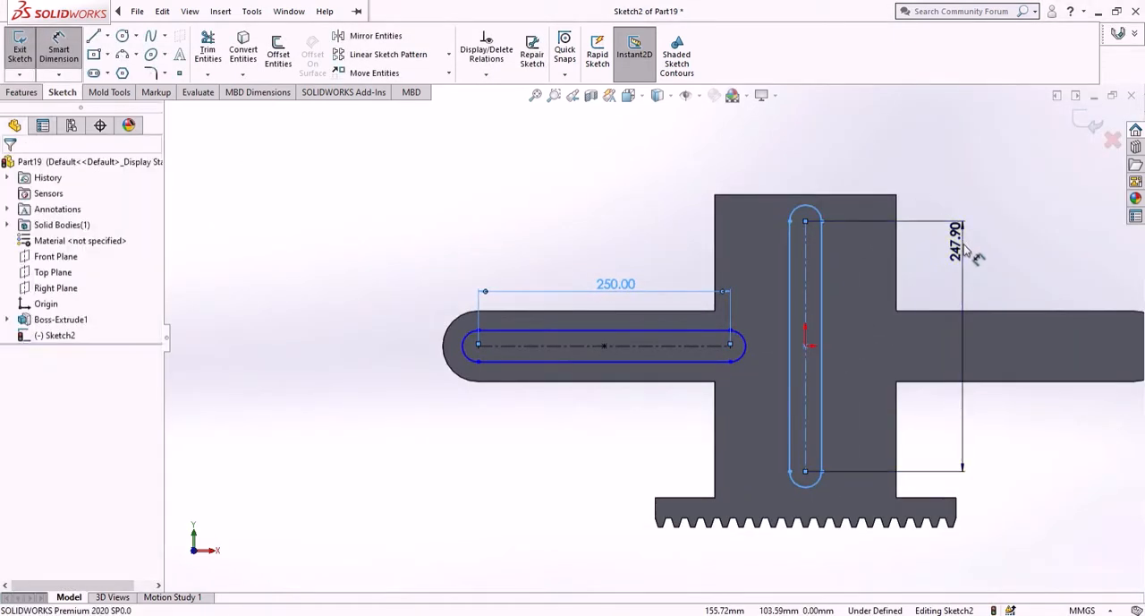
{"action": "left_click", "coordinate": [967, 254]}
{"action": "type", "text": "250"}
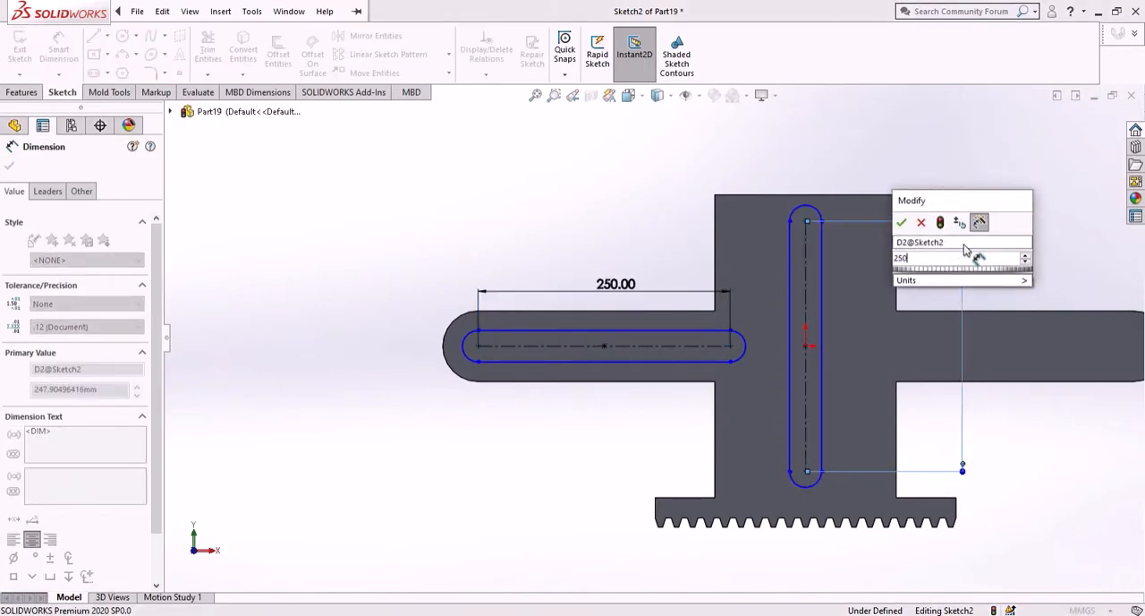
{"action": "key", "text": "Return"}
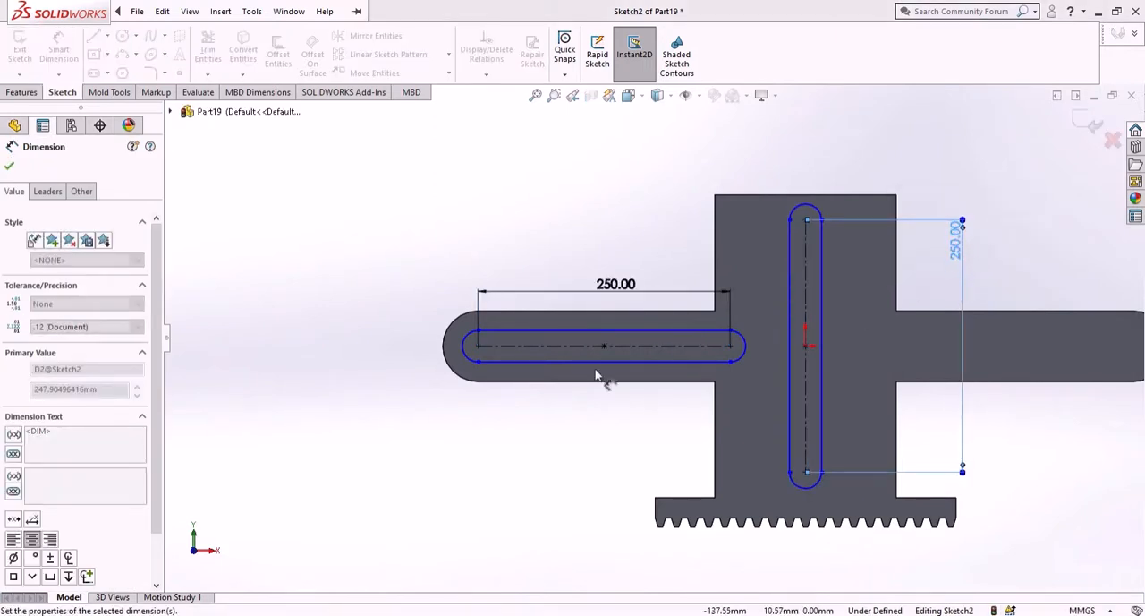
- Dimension the horizontal slot's left end arc with a radius of 12.75 mm
{"action": "scroll", "coordinate": [517, 360], "scroll_direction": "up", "scroll_amount": 2}
{"action": "scroll", "coordinate": [510, 358], "scroll_direction": "up", "scroll_amount": 2}
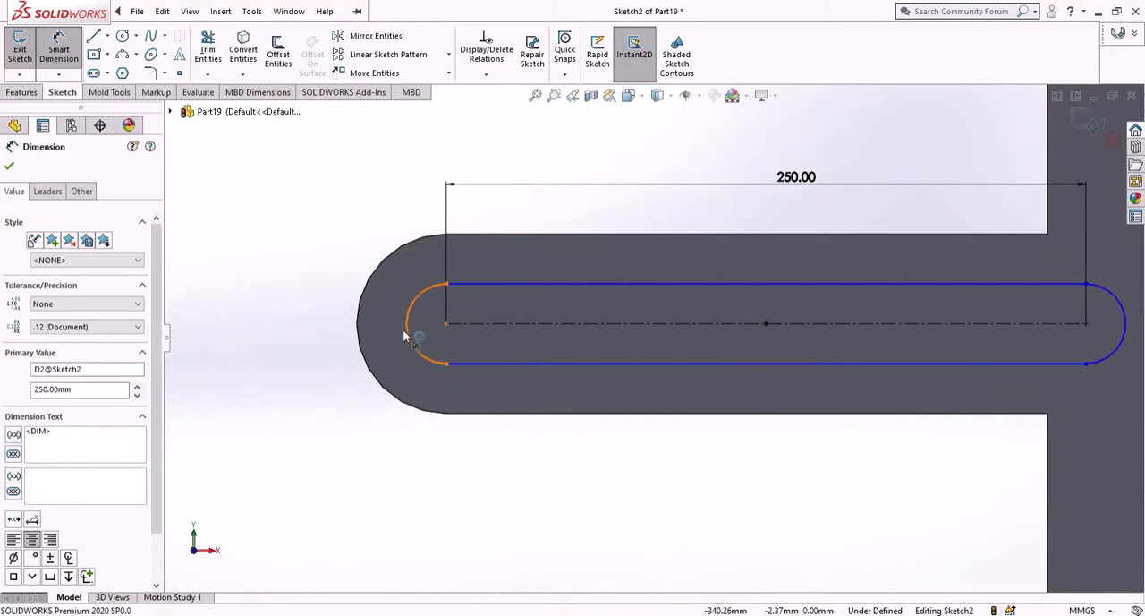
{"action": "left_click", "coordinate": [410, 333]}
{"action": "left_click", "coordinate": [315, 280]}
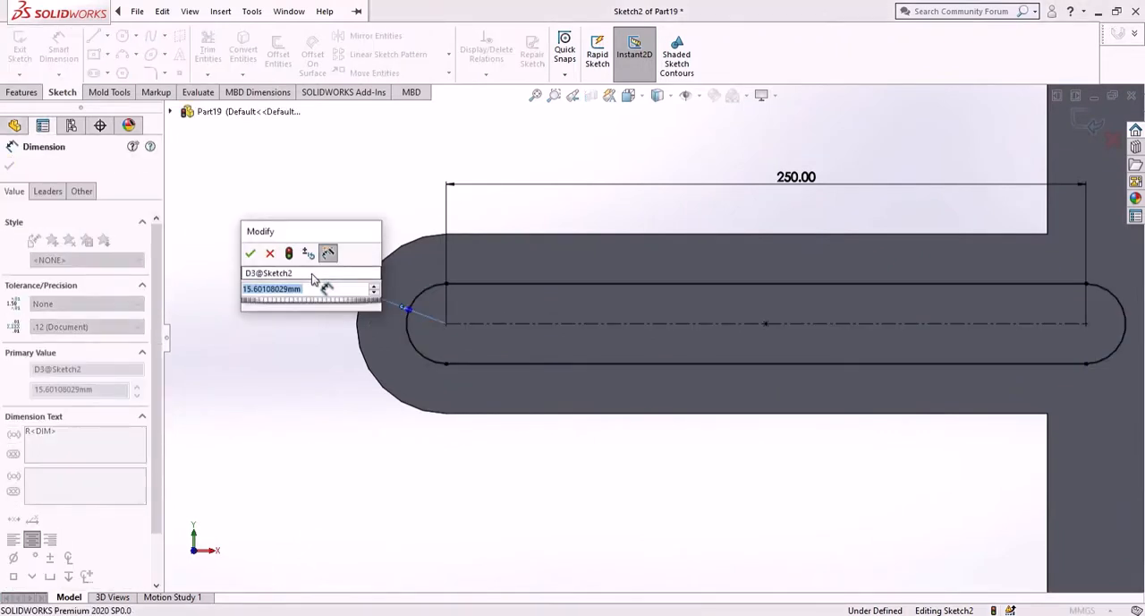
{"action": "type", "text": "12."}
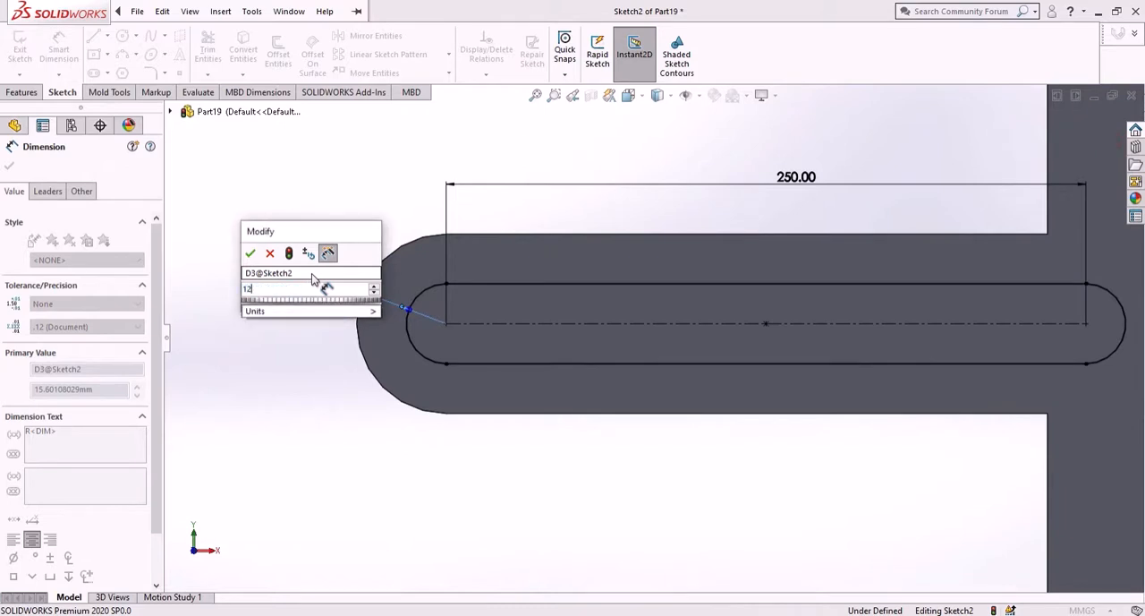
{"action": "type", "text": "75"}
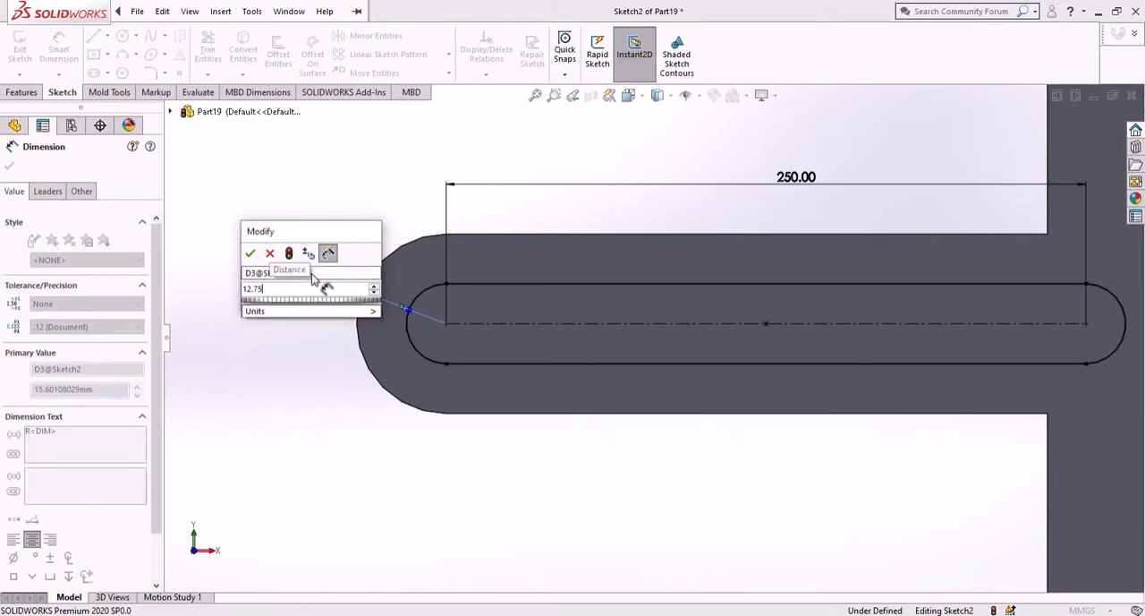
{"action": "key", "text": "Return"}
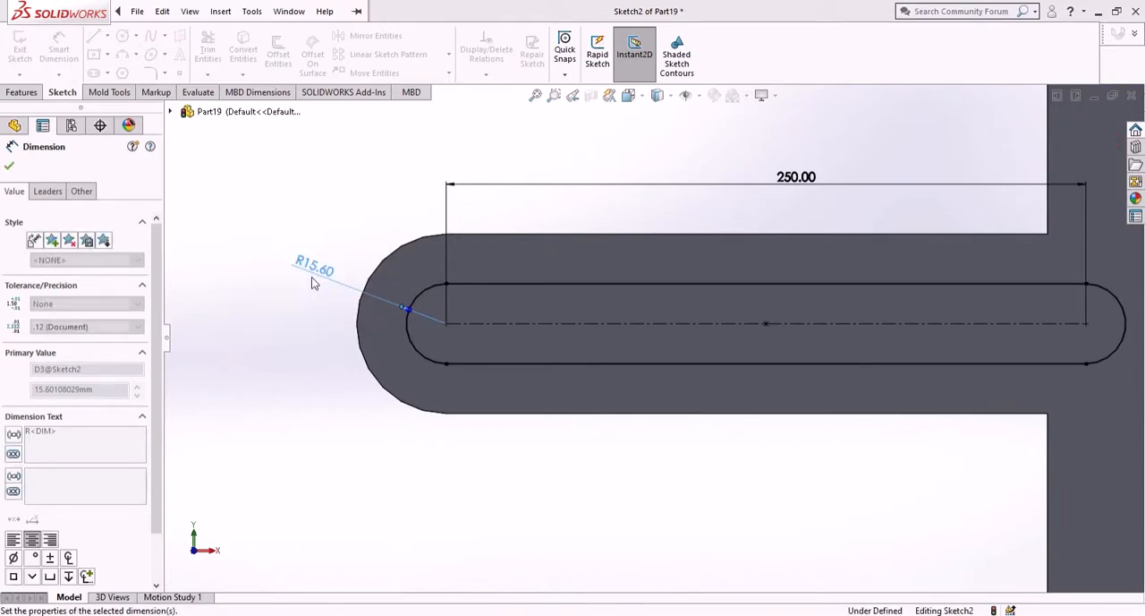
- Dimension the vertical slot's upper end arc with a radius of 19.30 mm and finish dimensioning
{"action": "scroll", "coordinate": [1040, 309], "scroll_direction": "up", "scroll_amount": 5}
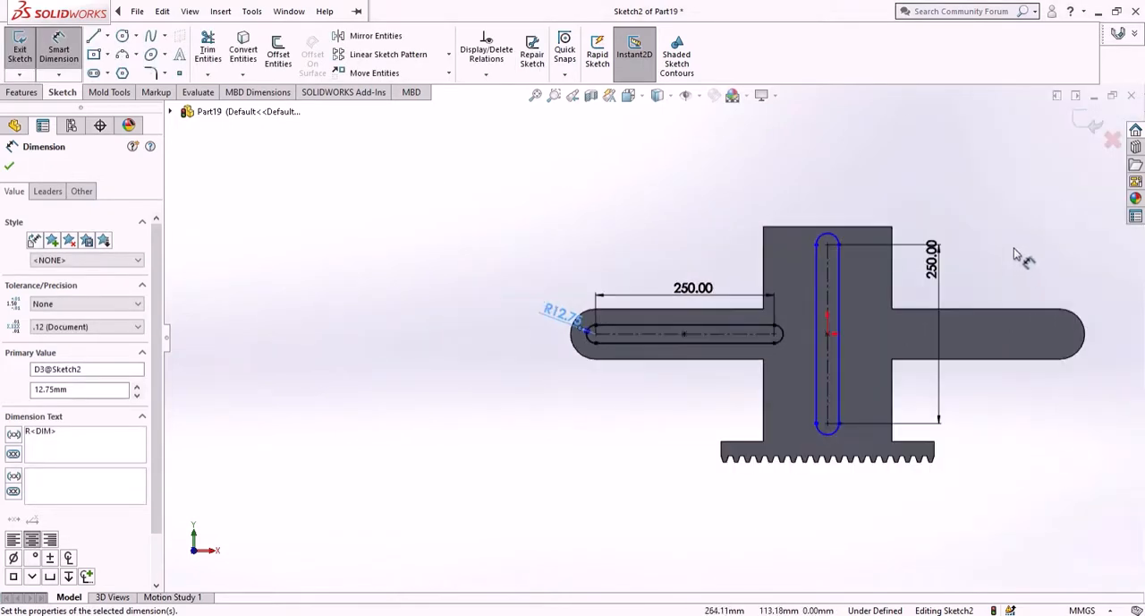
{"action": "scroll", "coordinate": [853, 277], "scroll_direction": "down", "scroll_amount": 2}
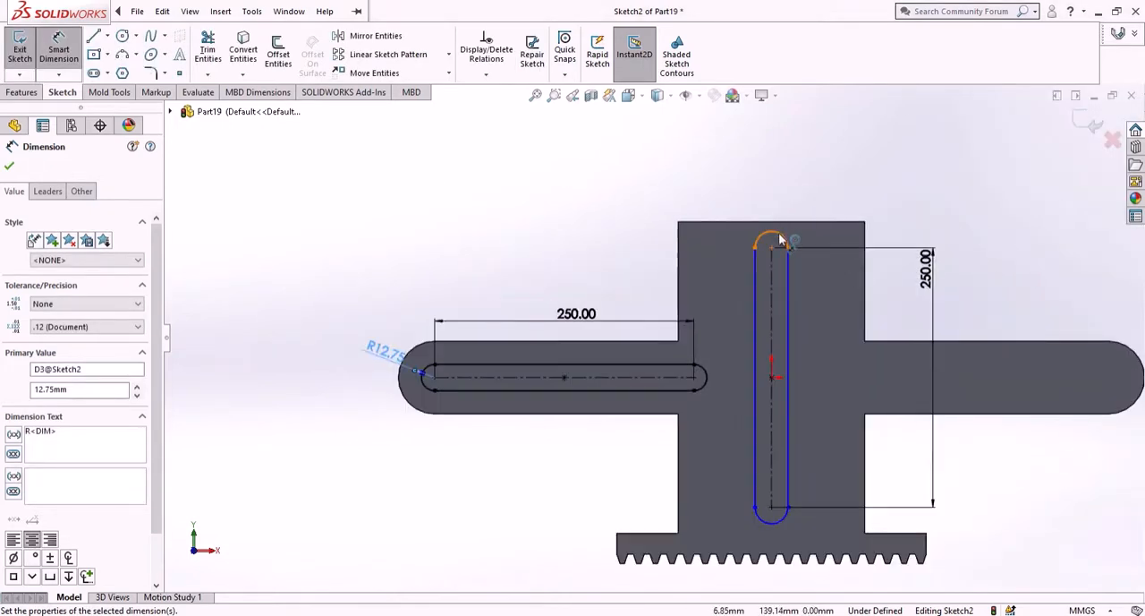
{"action": "left_click", "coordinate": [775, 236]}
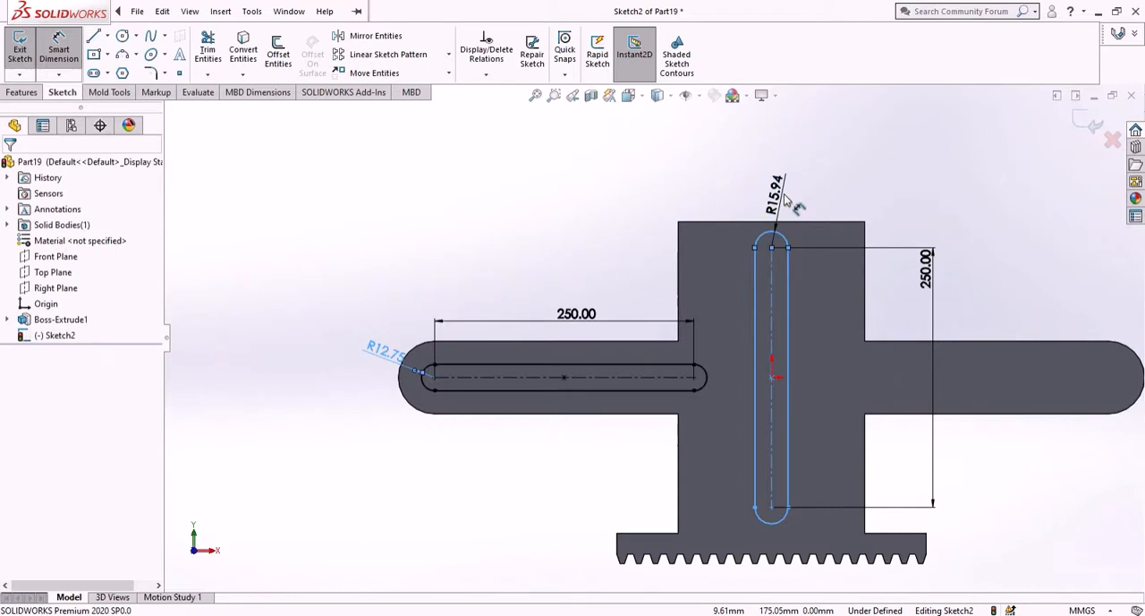
{"action": "left_click", "coordinate": [786, 198]}
{"action": "type", "text": "19"}
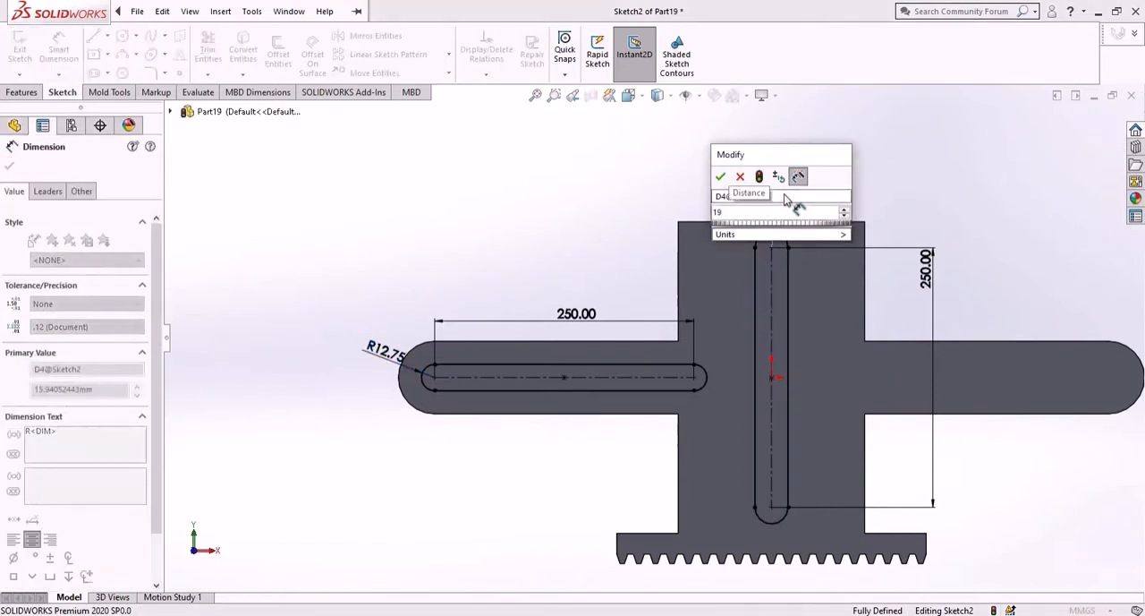
{"action": "type", "text": ".25"}
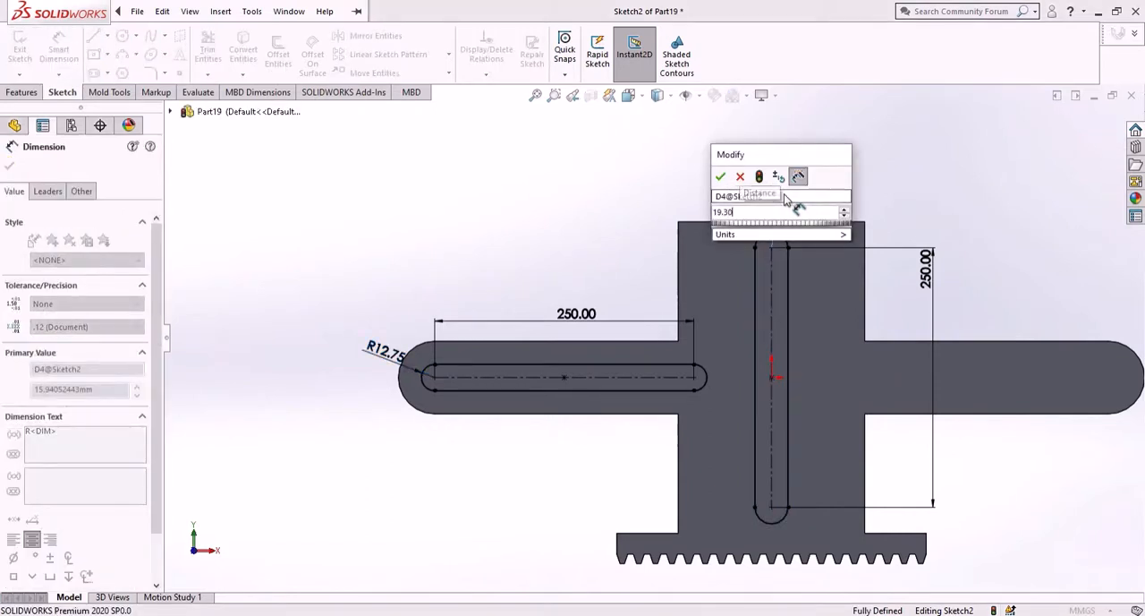
{"action": "key", "text": "Return"}
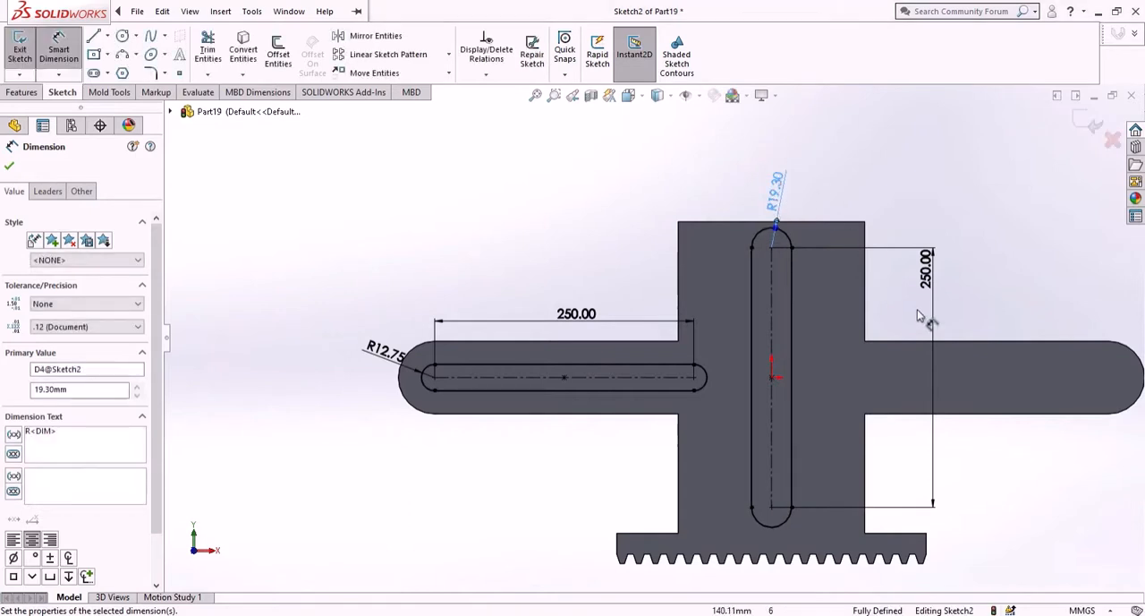
{"action": "right_click", "coordinate": [295, 170]}
{"action": "left_click", "coordinate": [315, 215]}
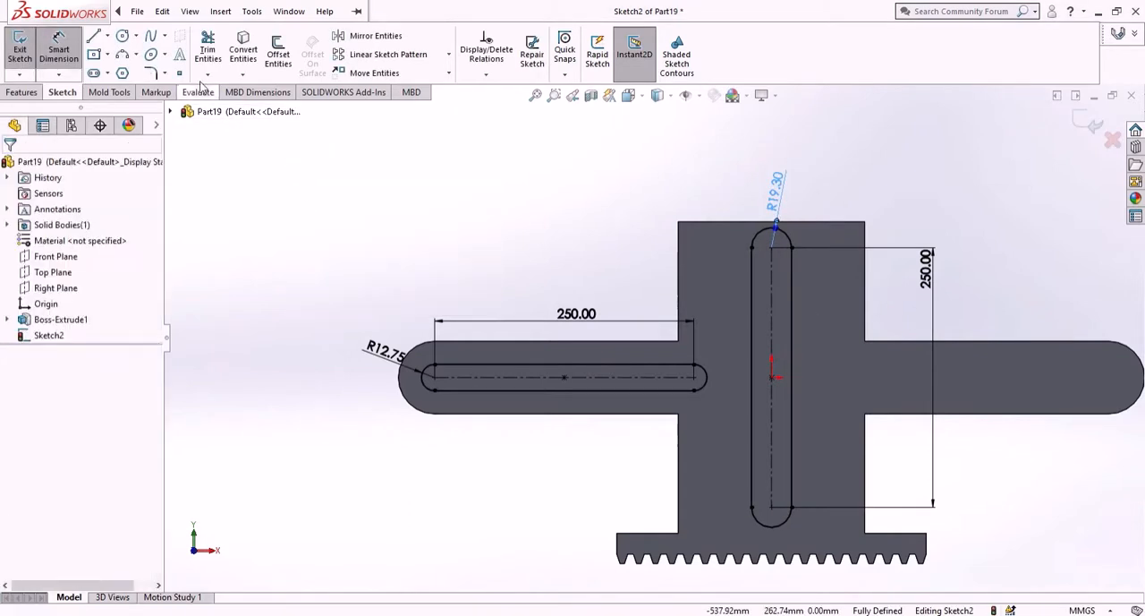
- Draw a vertical centerline about 225 mm long upward from the origin, extending past the body's upper edge
{"action": "left_click", "coordinate": [107, 36]}
{"action": "left_click", "coordinate": [121, 72]}
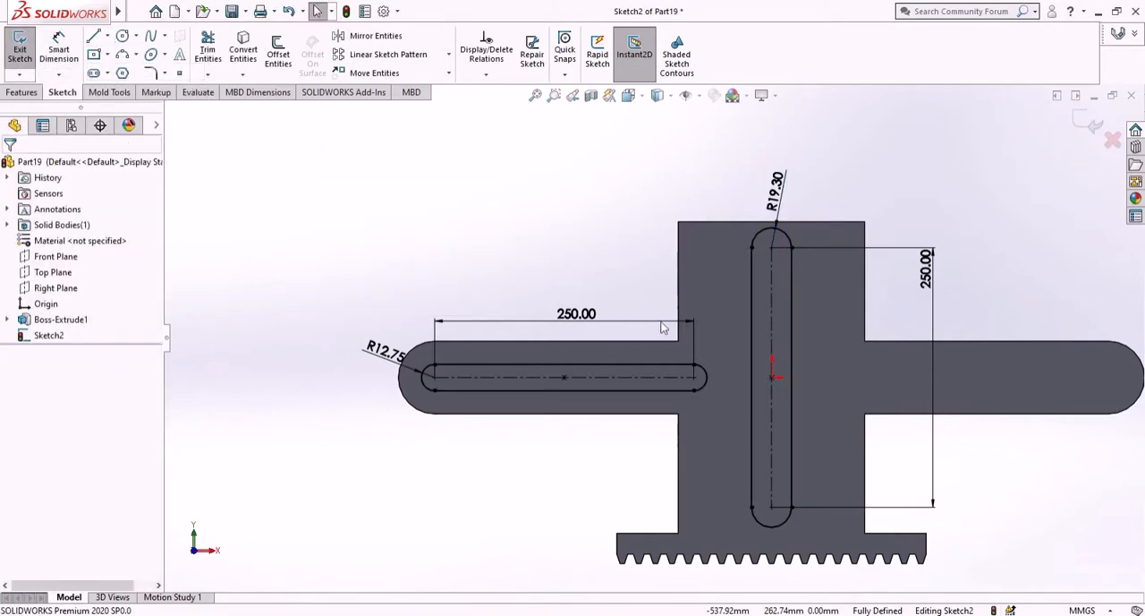
{"action": "left_click", "coordinate": [772, 377]}
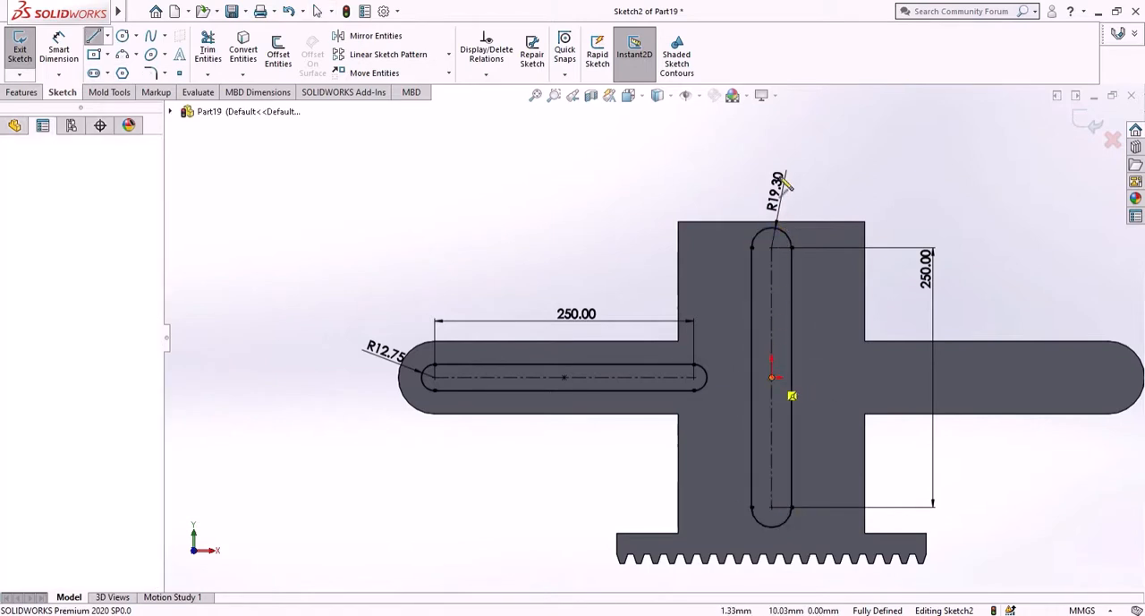
{"action": "left_click", "coordinate": [772, 143]}
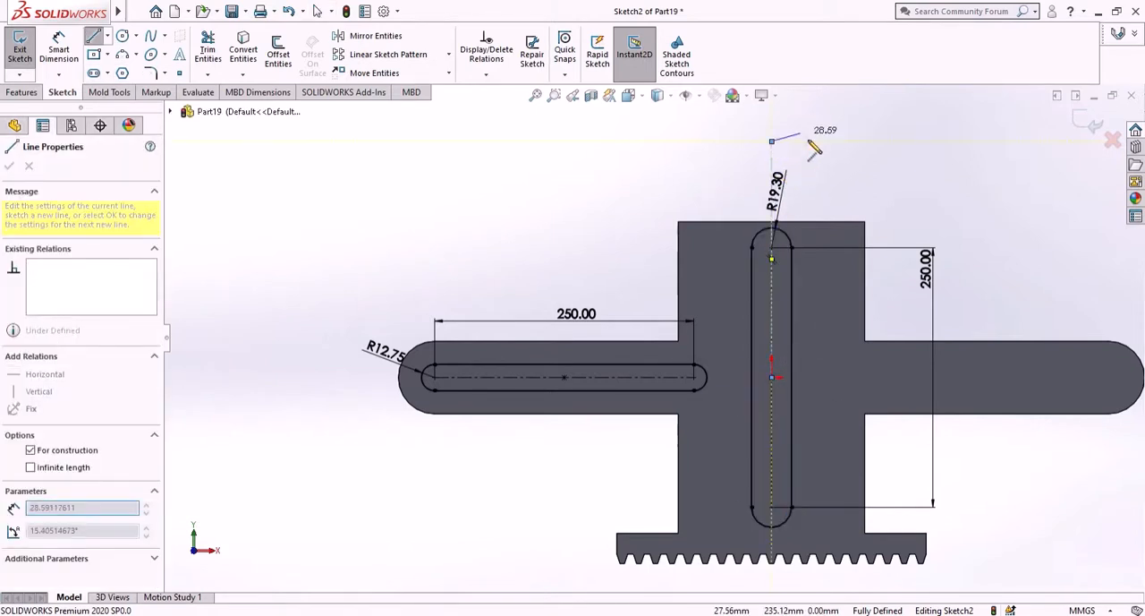
{"action": "right_click", "coordinate": [805, 136]}
{"action": "left_click", "coordinate": [830, 147]}
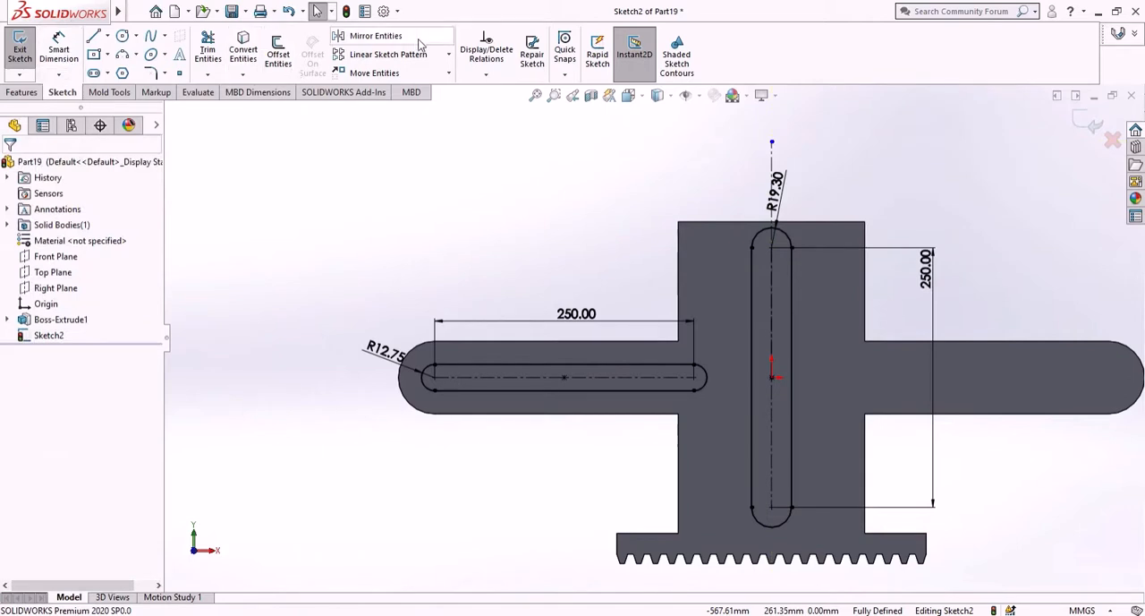
- Mirror the horizontal slot about the vertical centerline, keeping the original, to create its counterpart on the opposite arm
{"action": "left_click", "coordinate": [374, 36]}
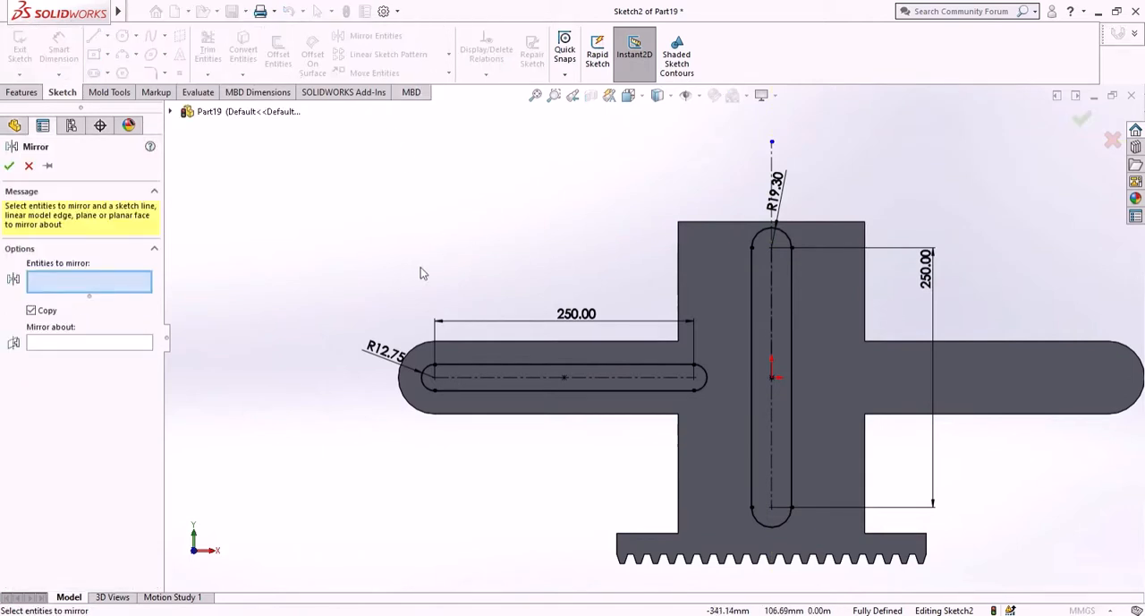
{"action": "left_click", "coordinate": [657, 377]}
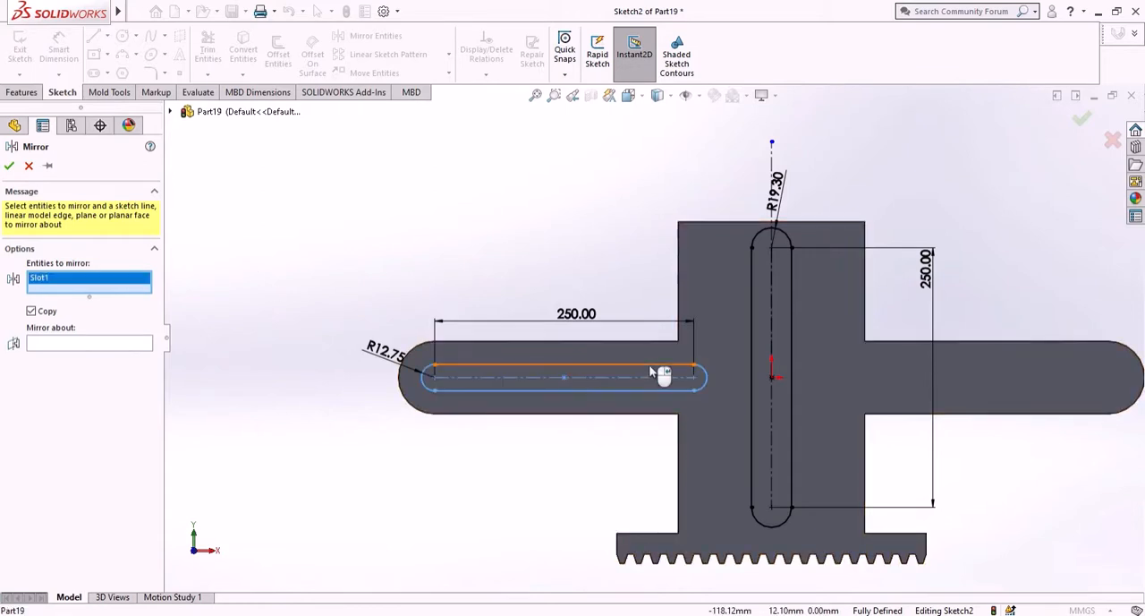
{"action": "left_click", "coordinate": [106, 344]}
{"action": "left_click", "coordinate": [770, 170]}
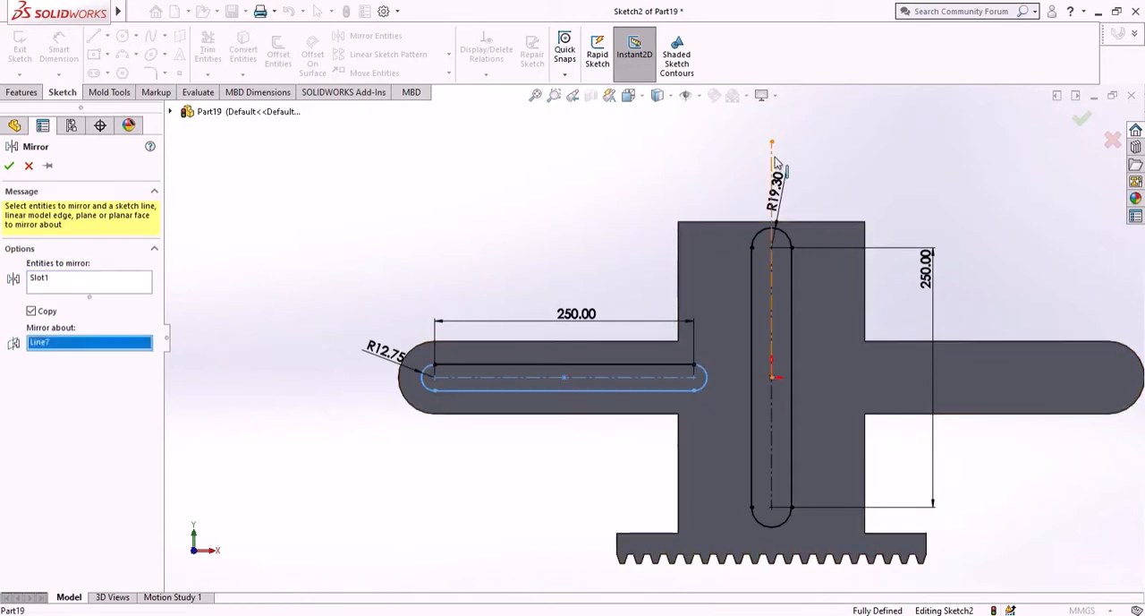
{"action": "left_click", "coordinate": [9, 167]}
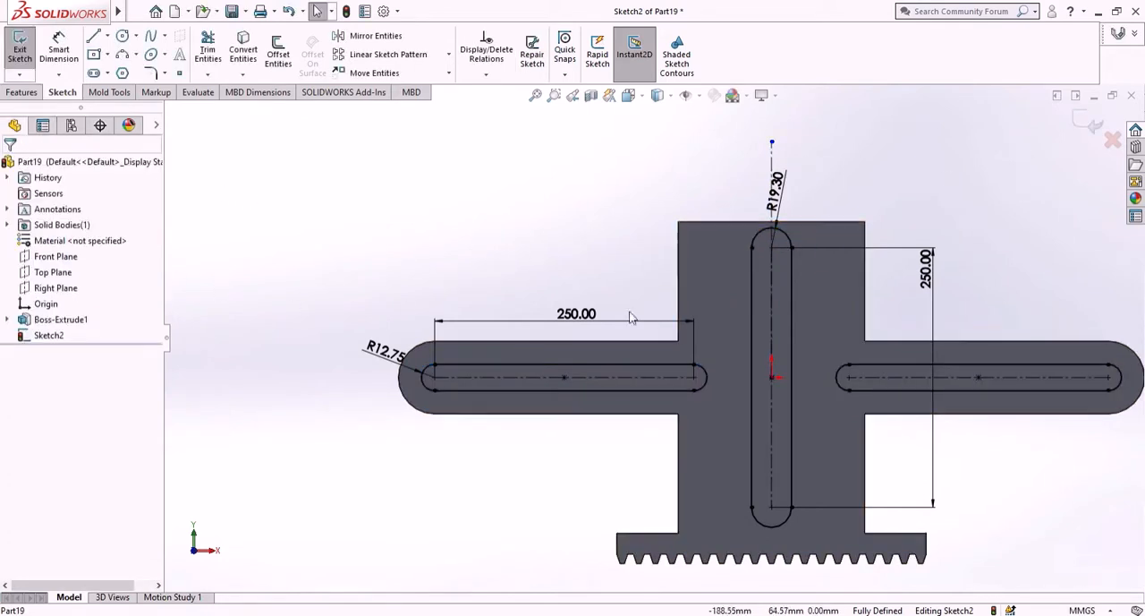
- Cut-extrude the three slots through the body with a blind depth of 15 mm
{"action": "left_click", "coordinate": [21, 92]}
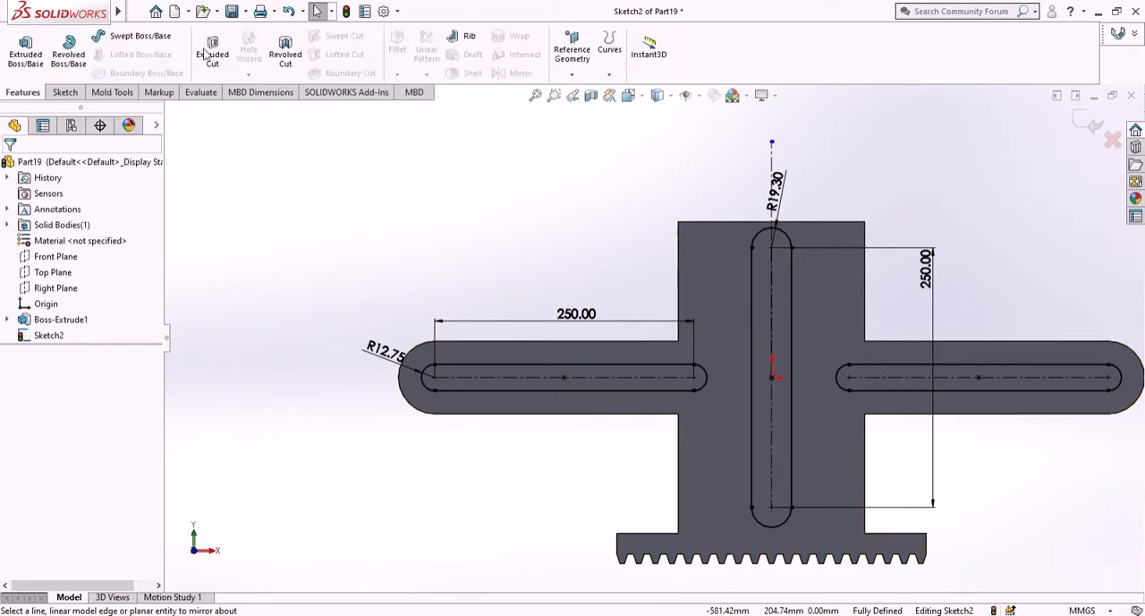
{"action": "left_click", "coordinate": [215, 54]}
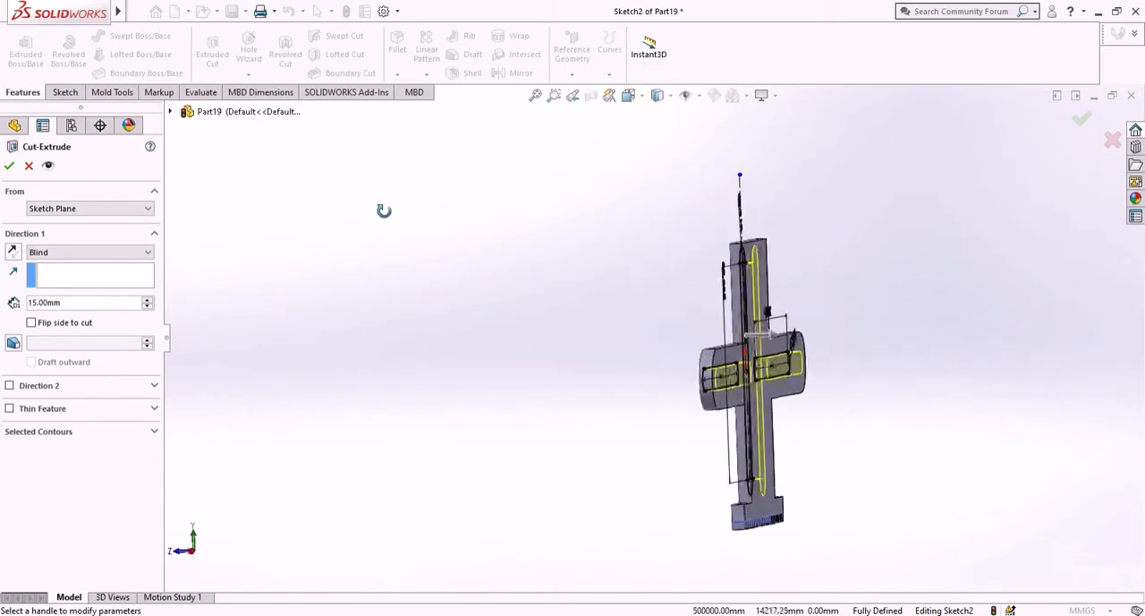
{"action": "left_click", "coordinate": [10, 166]}
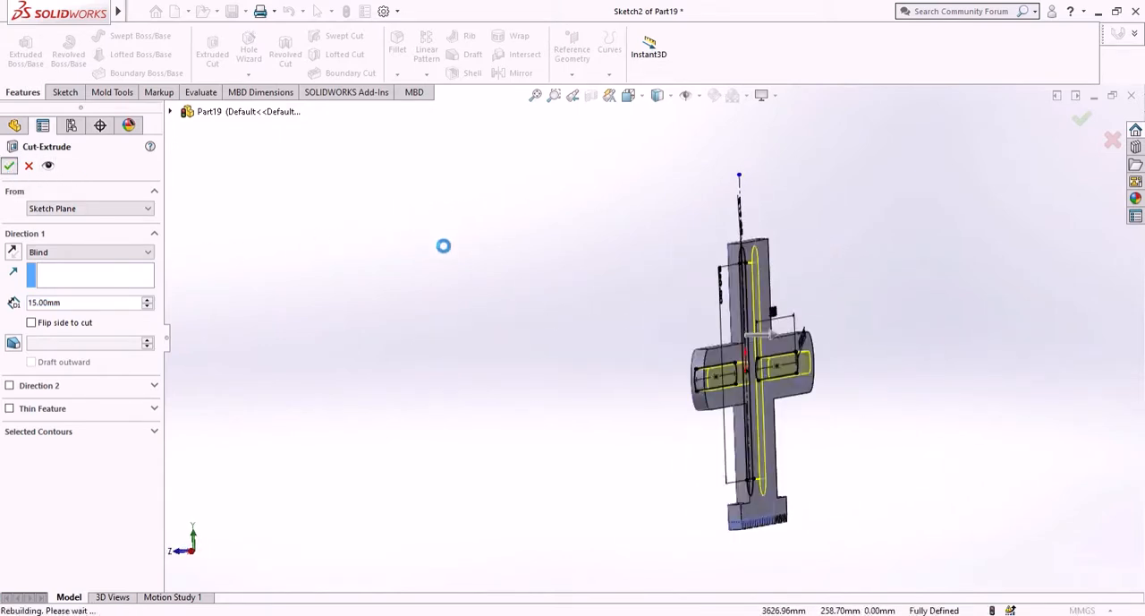
{"action": "middle_click_drag", "start_coordinate": [458, 255], "coordinate": [554, 245]}
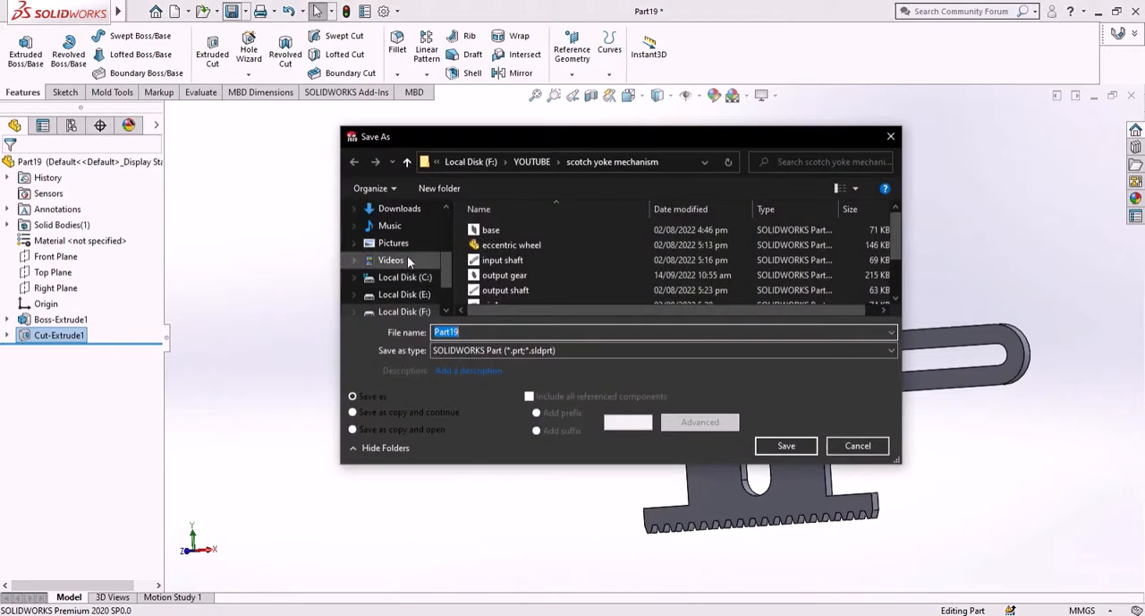
- Save the part as "rack slider part" in the Desktop folder "scotch yoke"
{"action": "scroll", "coordinate": [407, 257], "scroll_direction": "up", "scroll_amount": 3}
{"action": "left_click", "coordinate": [394, 272]}
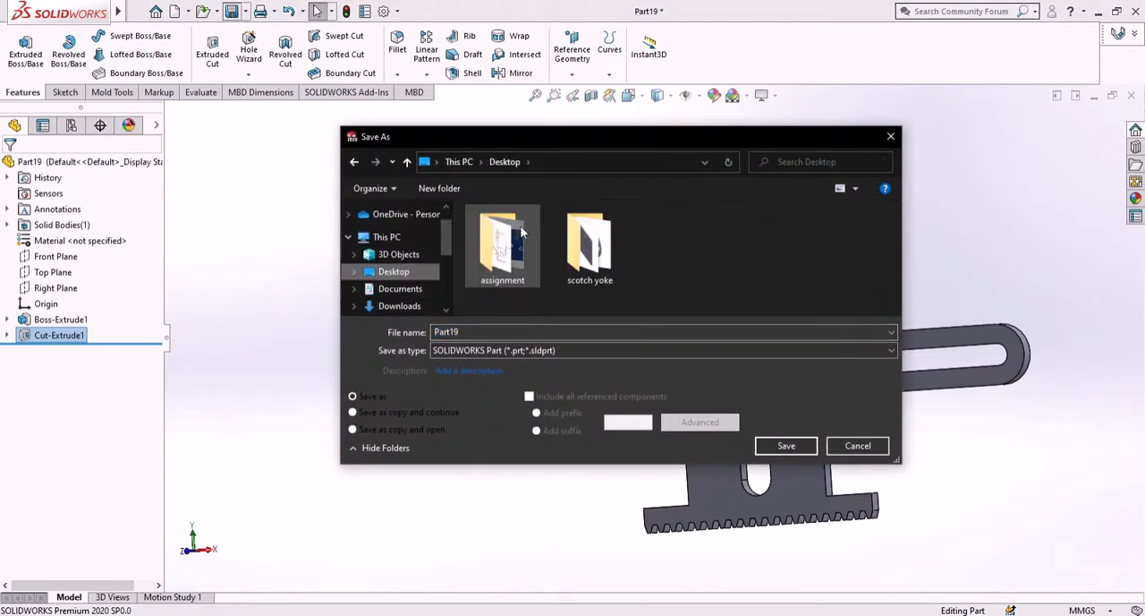
{"action": "double_click", "coordinate": [590, 241]}
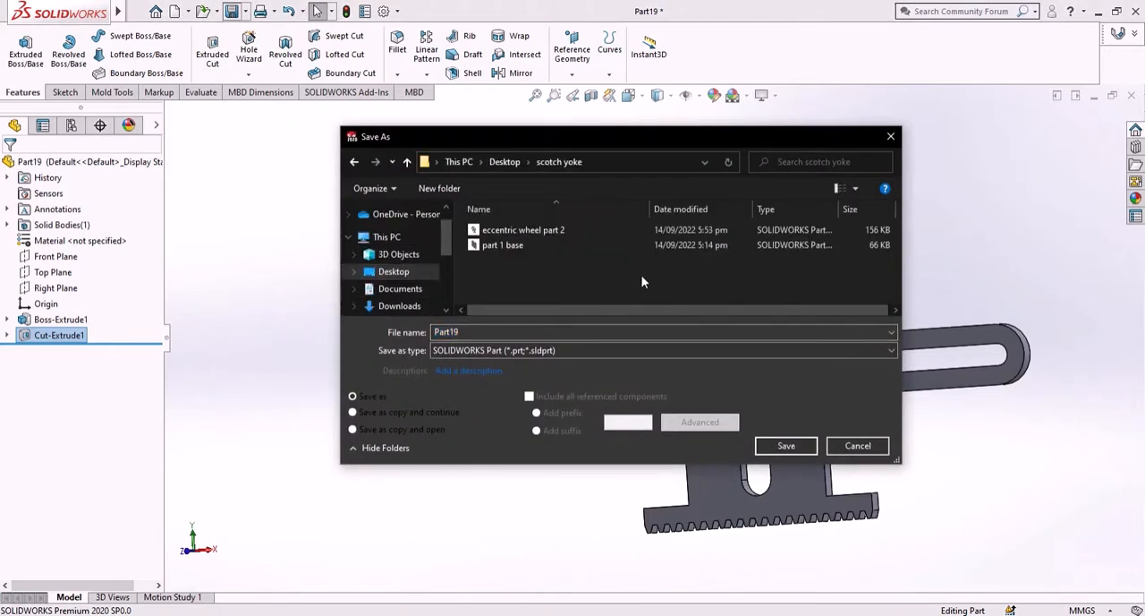
{"action": "double_click", "coordinate": [613, 331]}
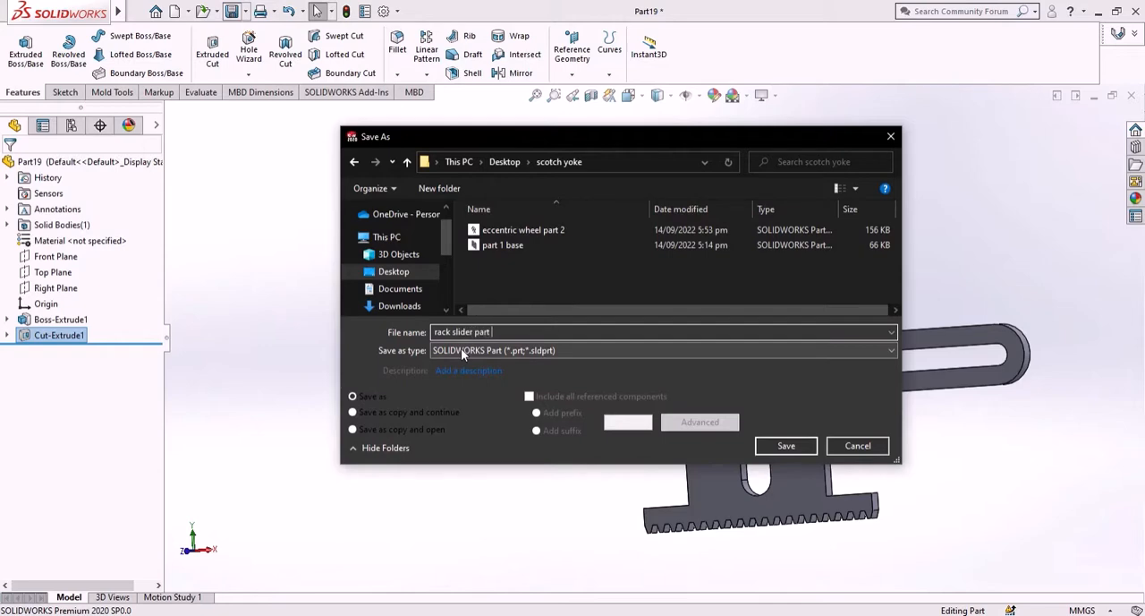
{"action": "key", "text": "Return"}
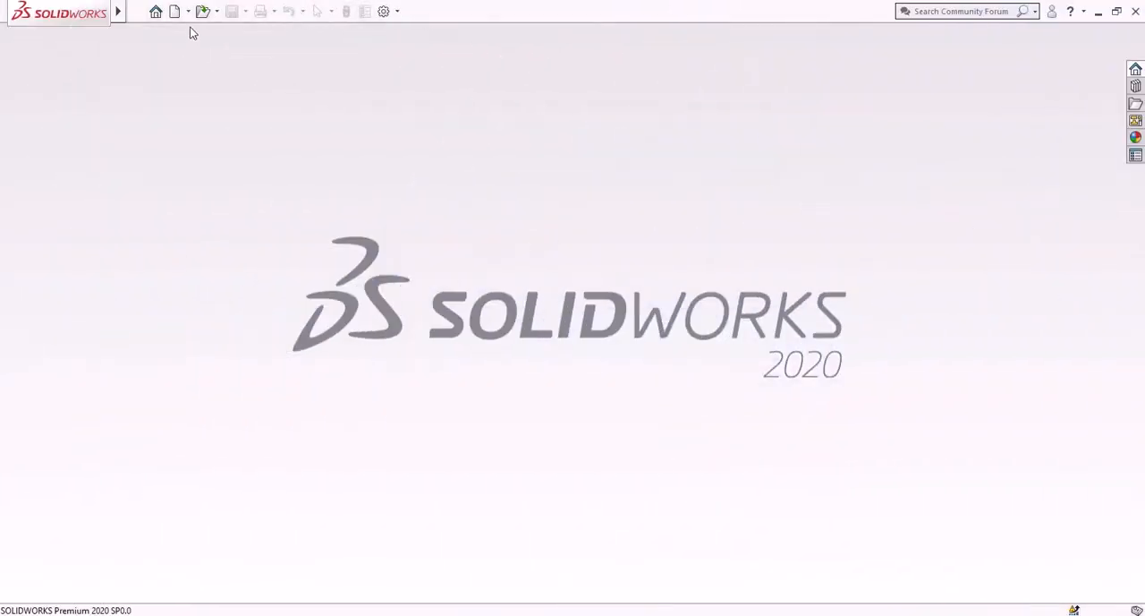
- Create a new part document and start a sketch on the Front Plane
{"action": "left_click", "coordinate": [175, 12]}
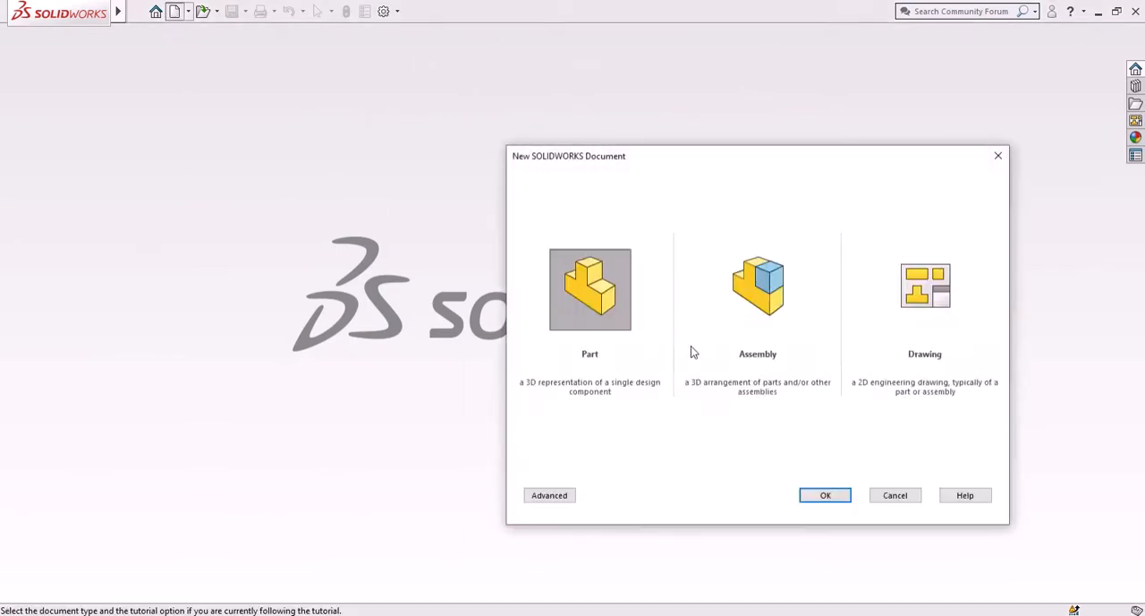
{"action": "left_click", "coordinate": [832, 497]}
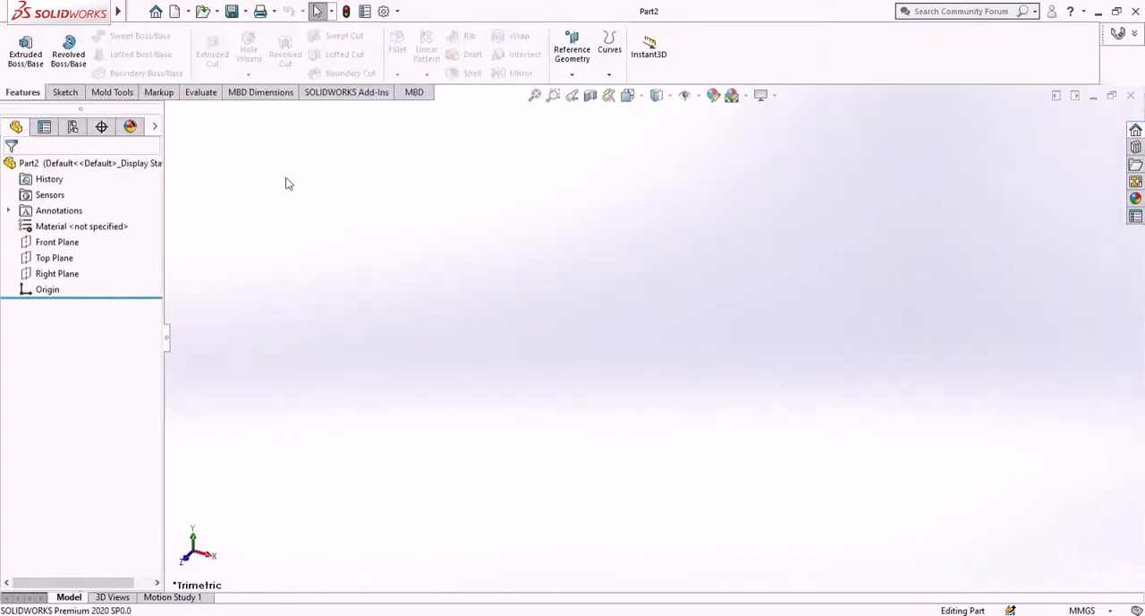
{"action": "left_click", "coordinate": [59, 242]}
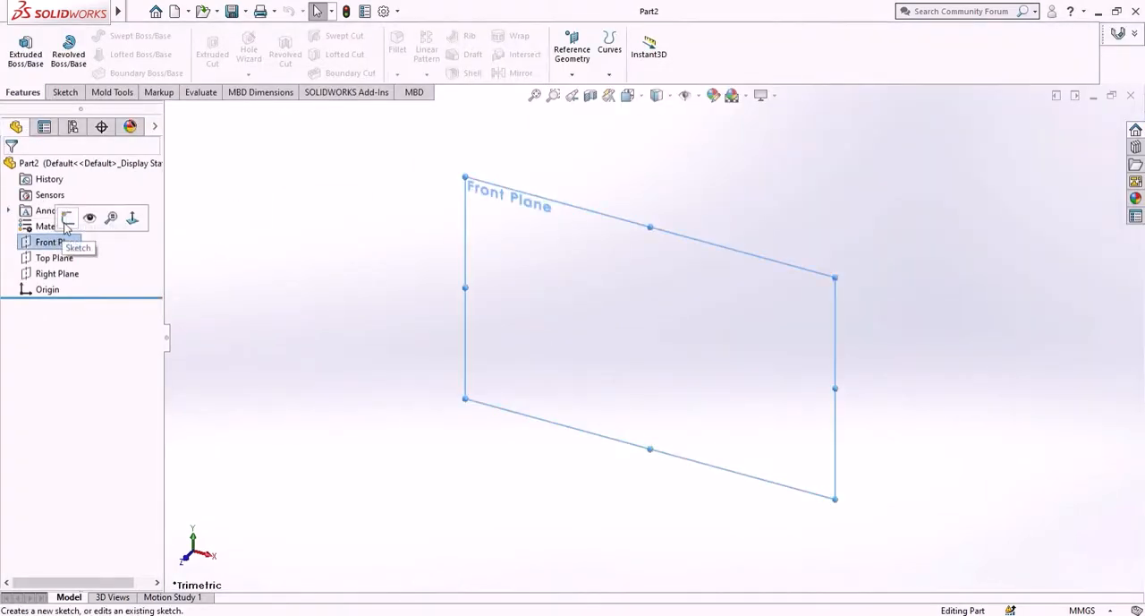
{"action": "left_click", "coordinate": [66, 220]}
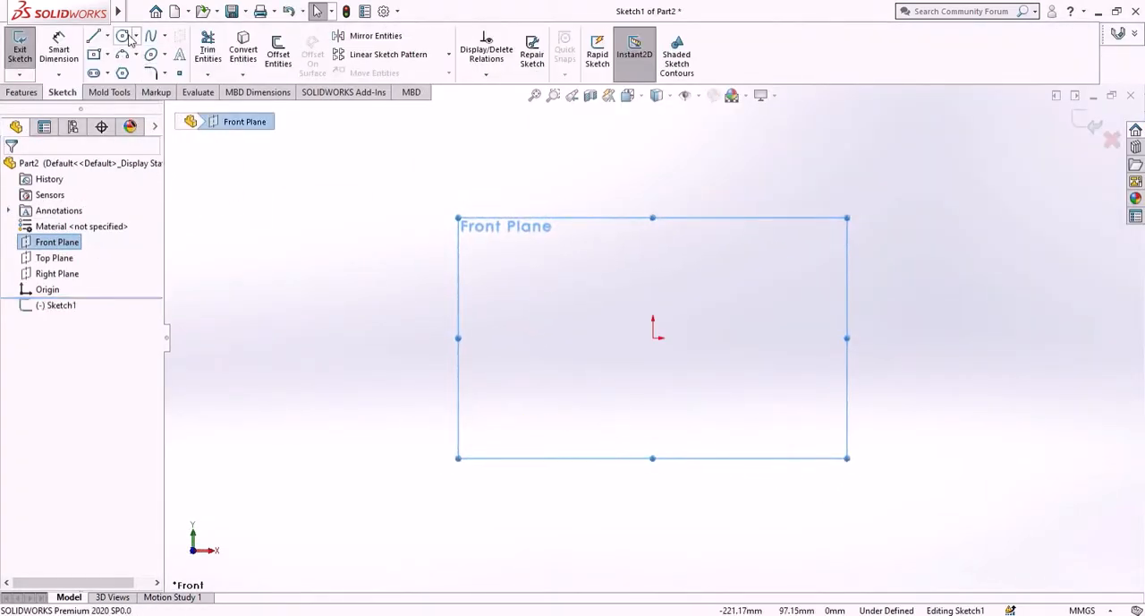
- Sketch a circle with a radius of about 71 mm centred on the origin
{"action": "left_click", "coordinate": [124, 40]}
{"action": "left_click", "coordinate": [653, 338]}
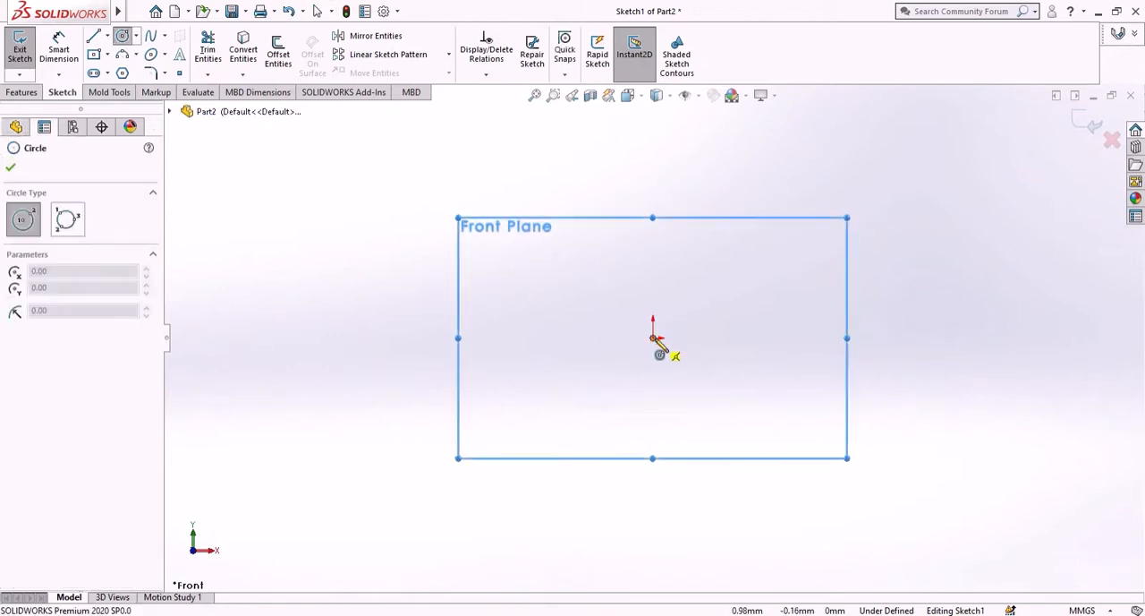
{"action": "left_click", "coordinate": [767, 469]}
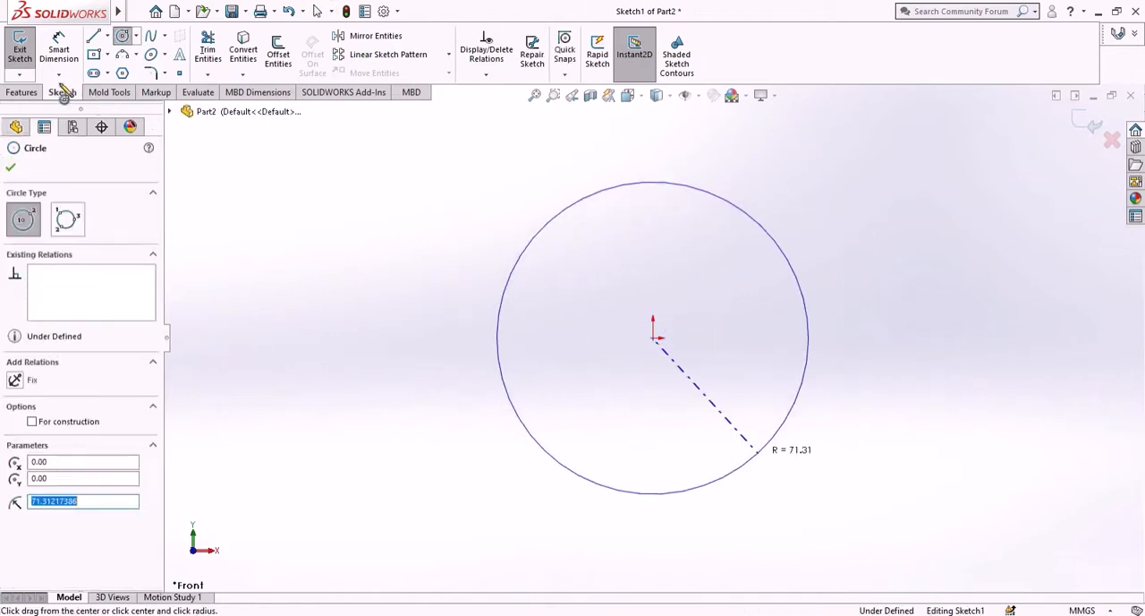
{"action": "left_click", "coordinate": [10, 167]}
- Dimension the circle's diameter as 38.10 mm
{"action": "left_click", "coordinate": [59, 49]}
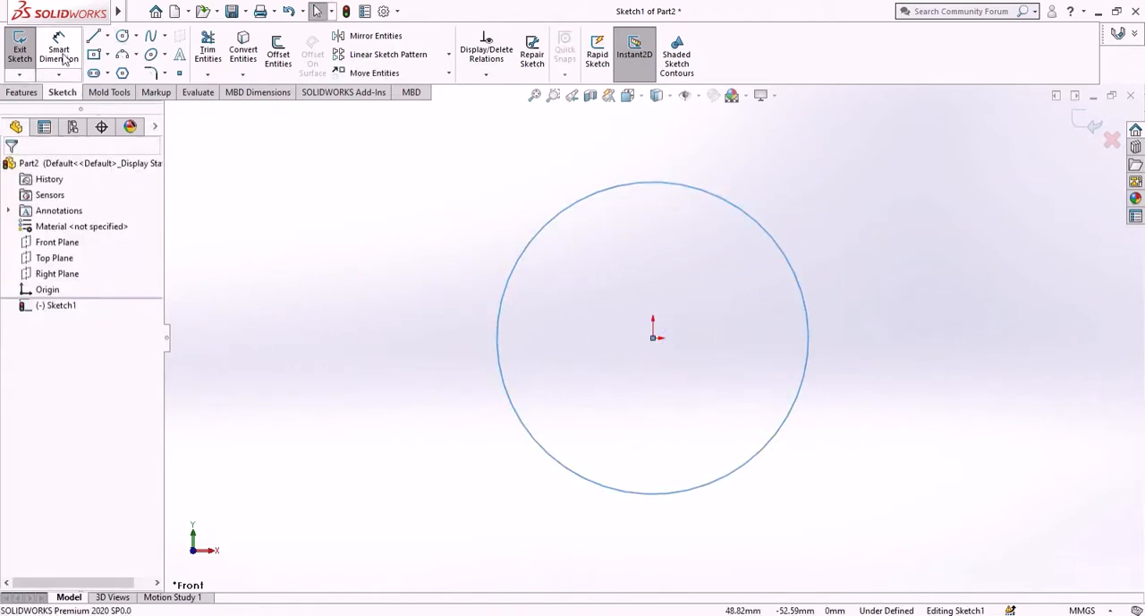
{"action": "left_click", "coordinate": [742, 480]}
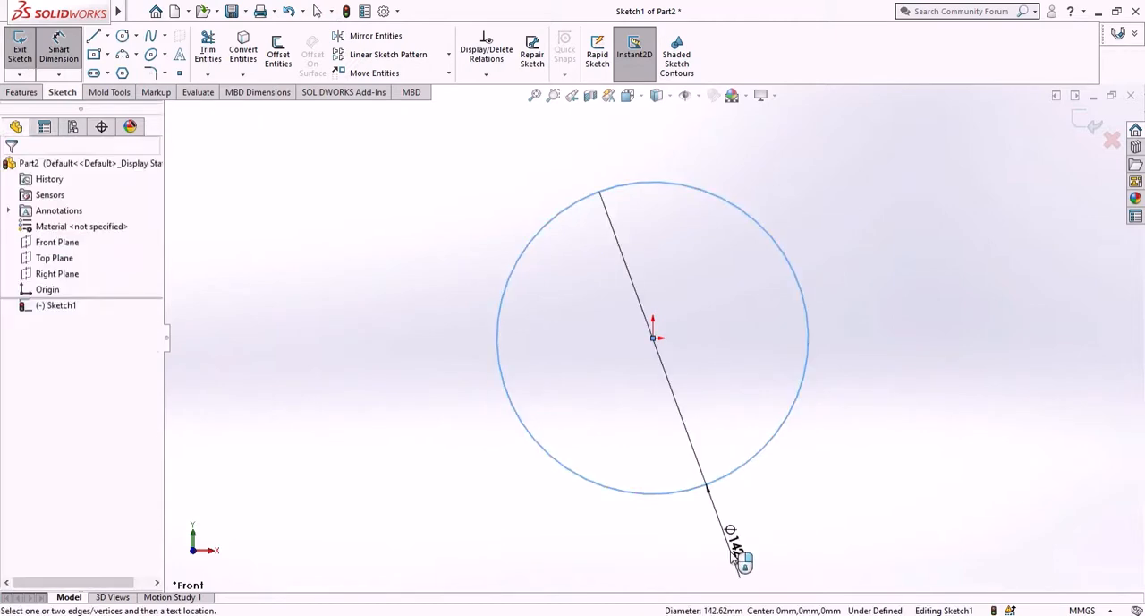
{"action": "left_click", "coordinate": [732, 554]}
{"action": "type", "text": "3"}
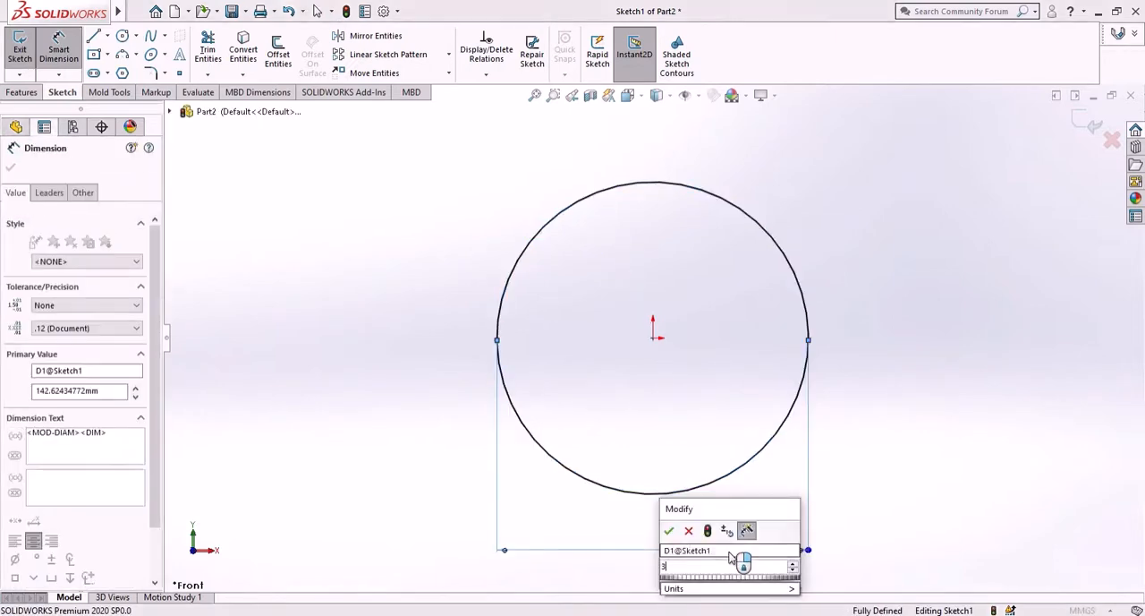
{"action": "type", "text": "8.10"}
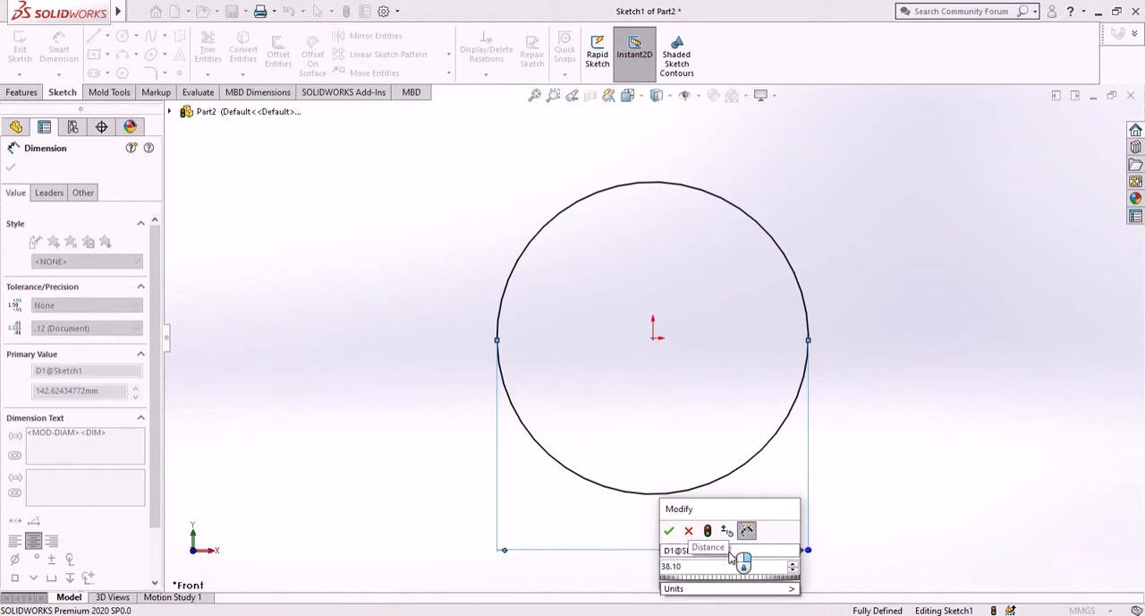
{"action": "key", "text": "Return"}
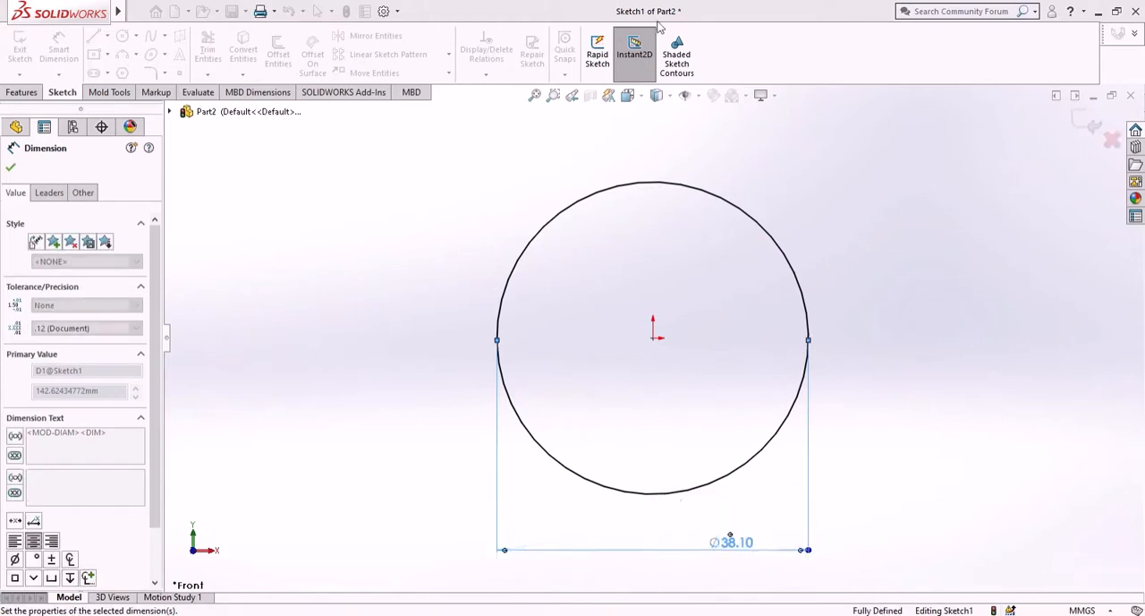
{"action": "left_click", "coordinate": [11, 170]}
- Extrude the circle 12 mm as a blind boss in the reversed direction behind the Front Plane
{"action": "left_click", "coordinate": [27, 92]}
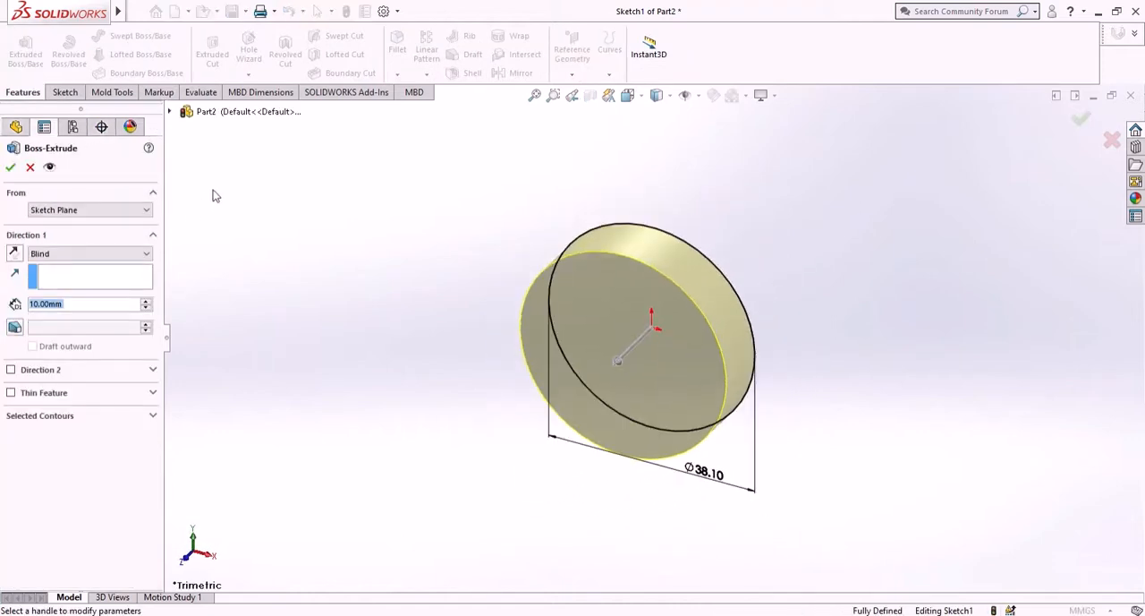
{"action": "type", "text": "12"}
{"action": "key", "text": "Return"}
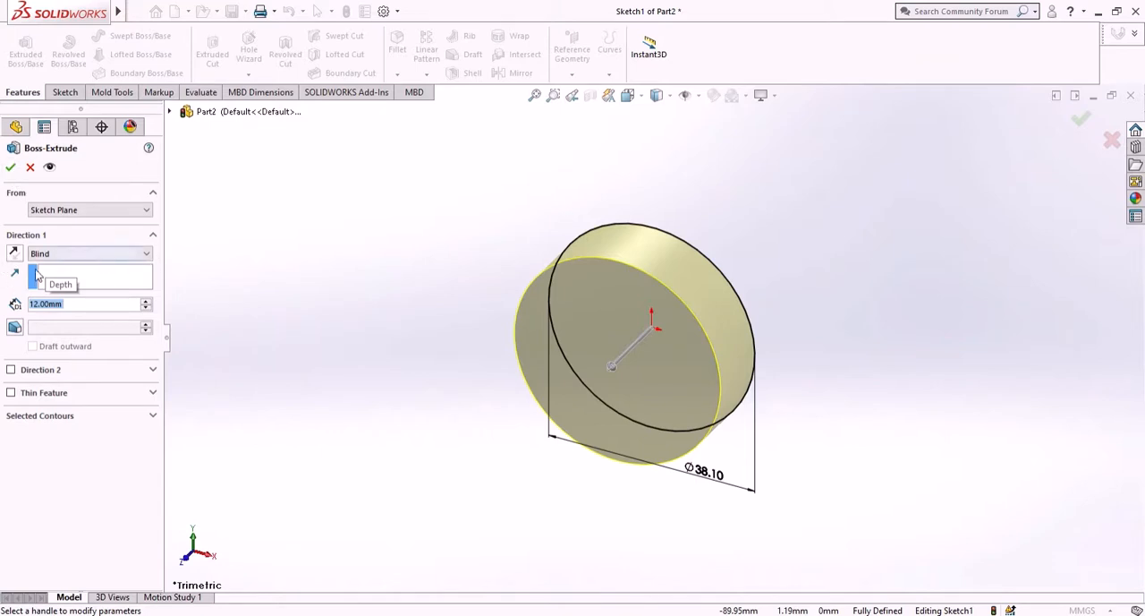
{"action": "left_click", "coordinate": [14, 254]}
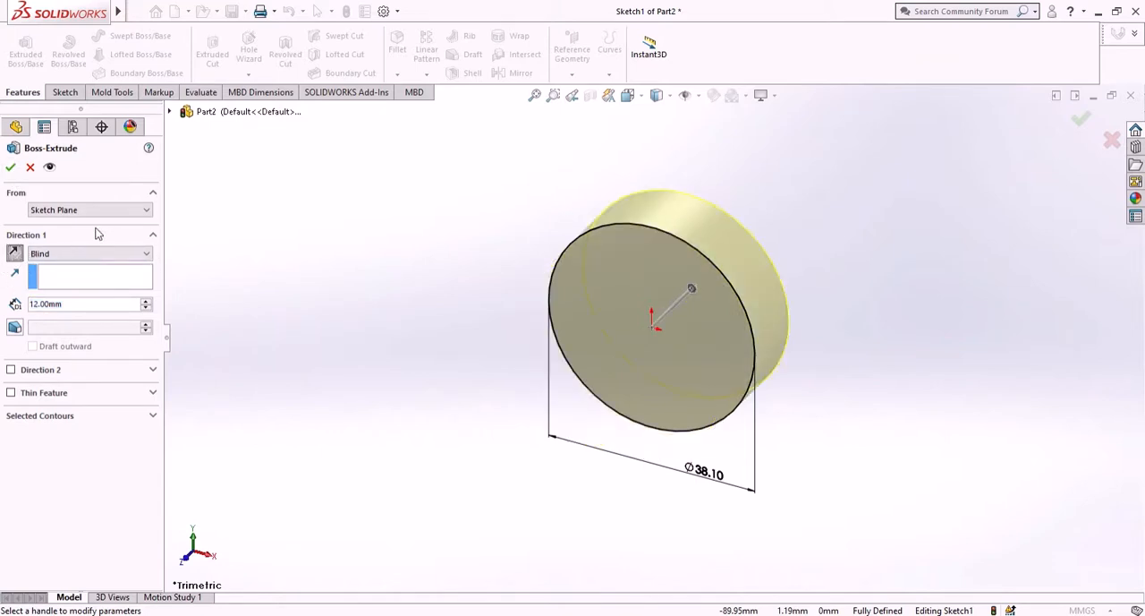
{"action": "left_click", "coordinate": [8, 169]}
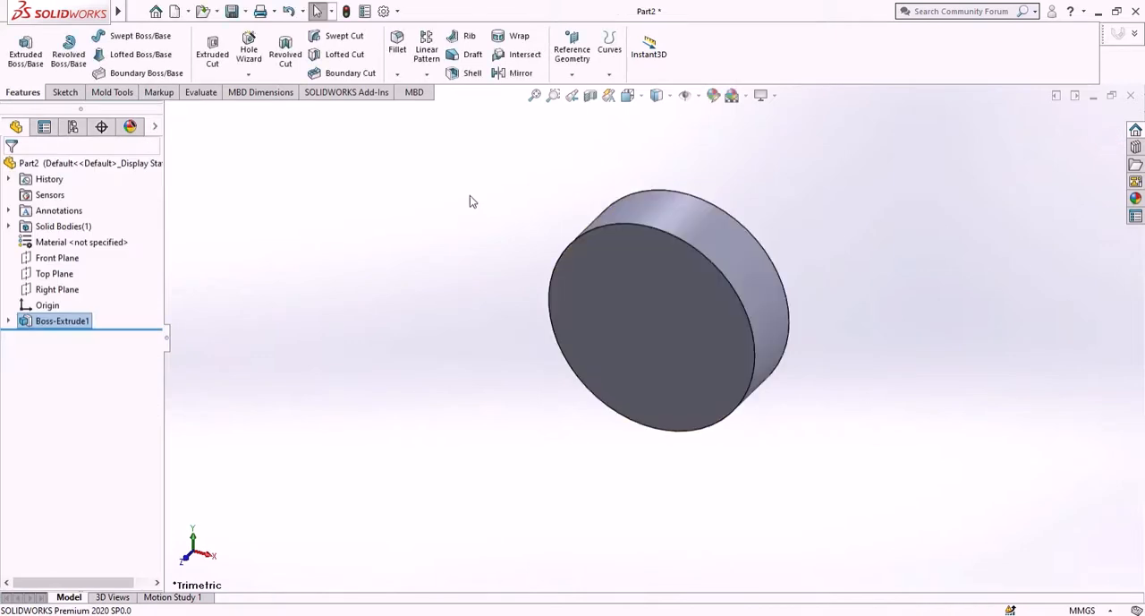
- Sketch a circle with a radius of about 12.6 mm centred on the origin on the disc's back face
{"action": "middle_click_drag", "start_coordinate": [842, 278], "coordinate": [707, 302]}
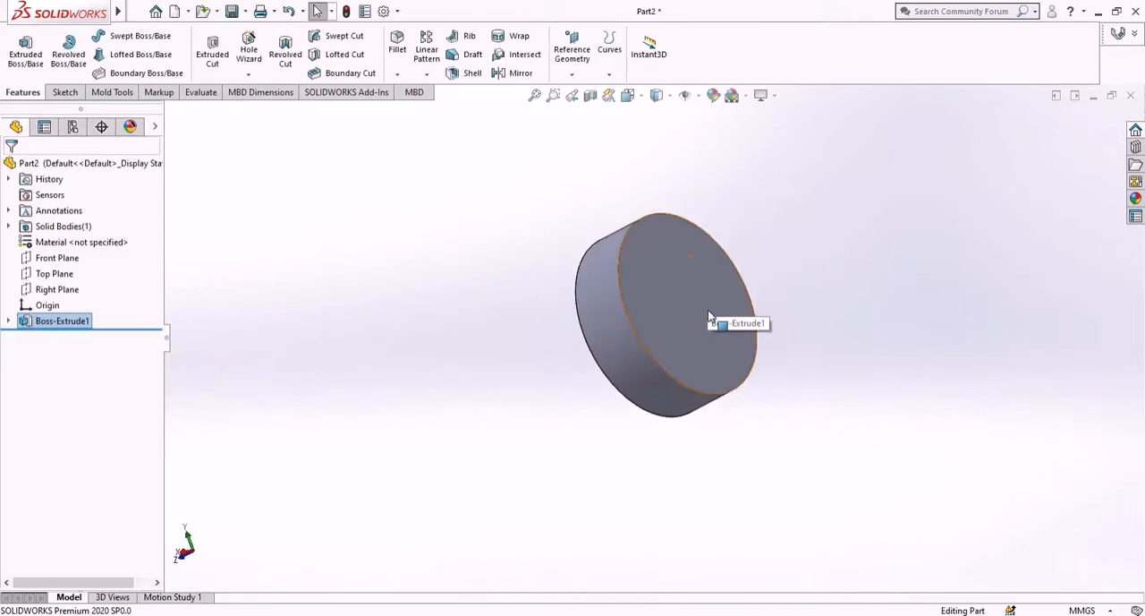
{"action": "left_click", "coordinate": [706, 319]}
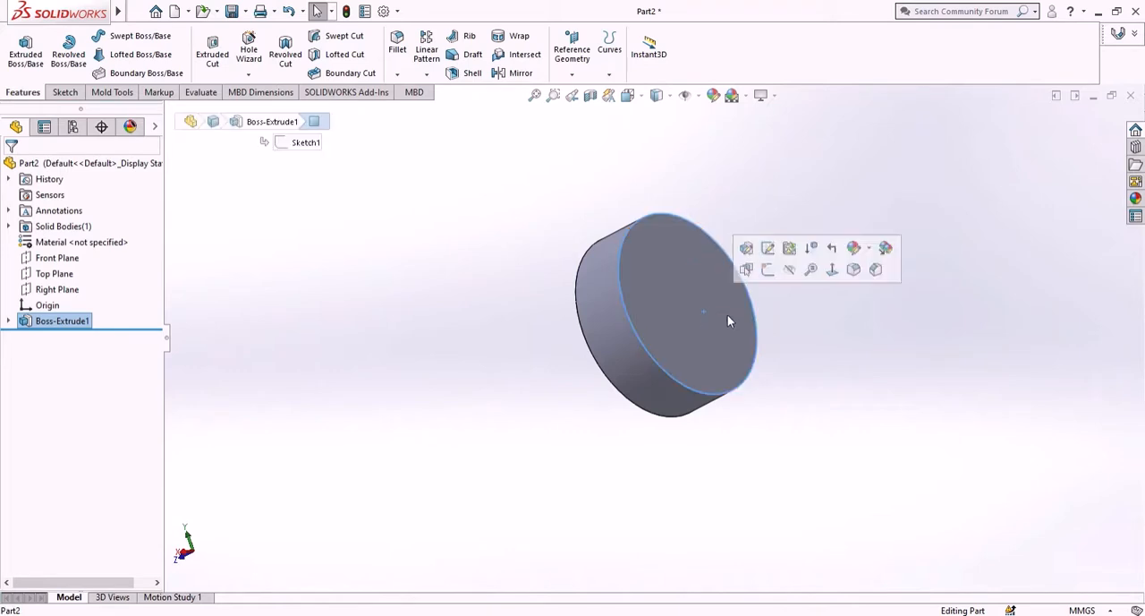
{"action": "left_click", "coordinate": [768, 278]}
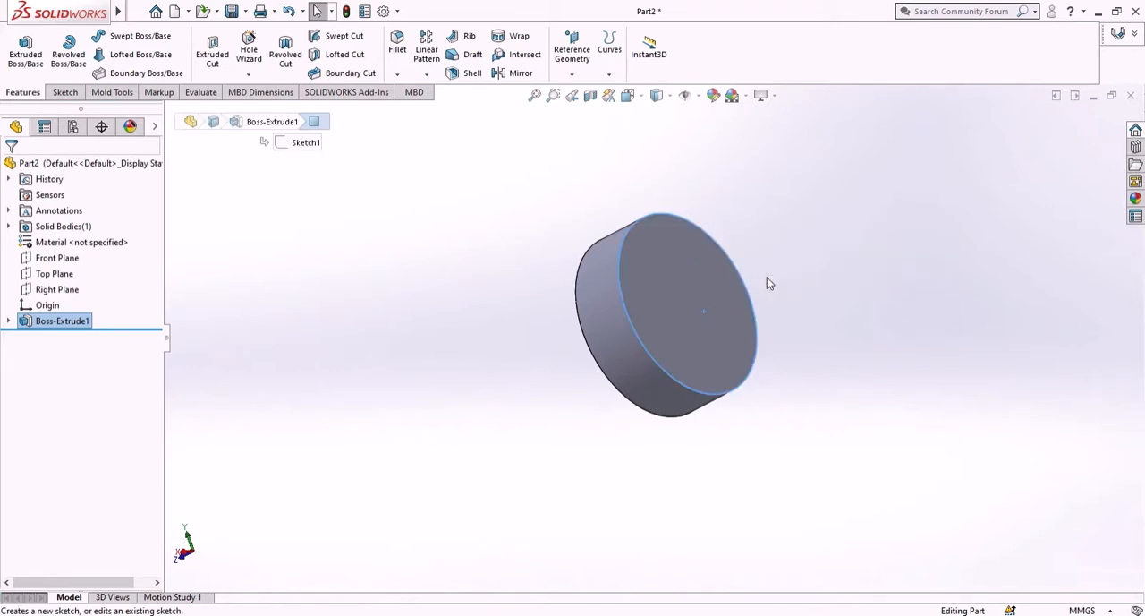
{"action": "right_click", "coordinate": [44, 340]}
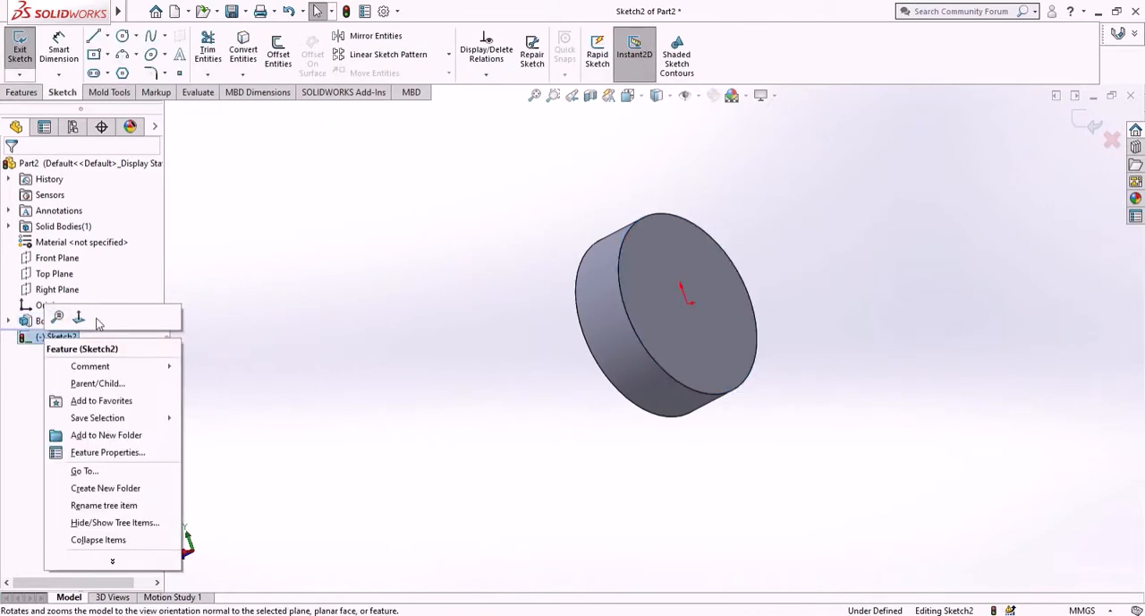
{"action": "left_click", "coordinate": [78, 318]}
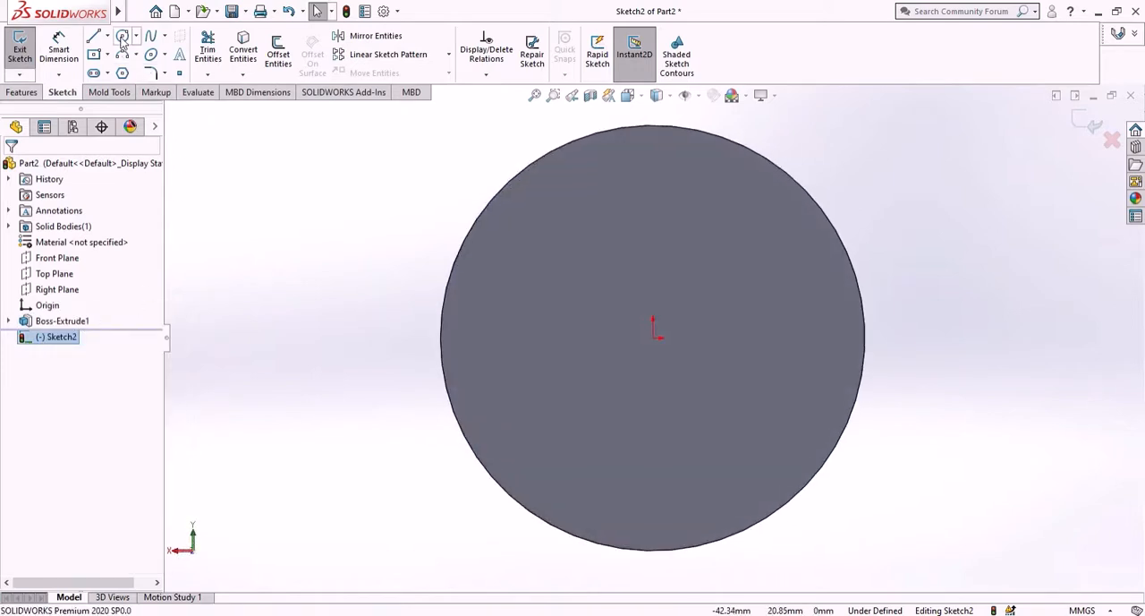
{"action": "left_click", "coordinate": [123, 39]}
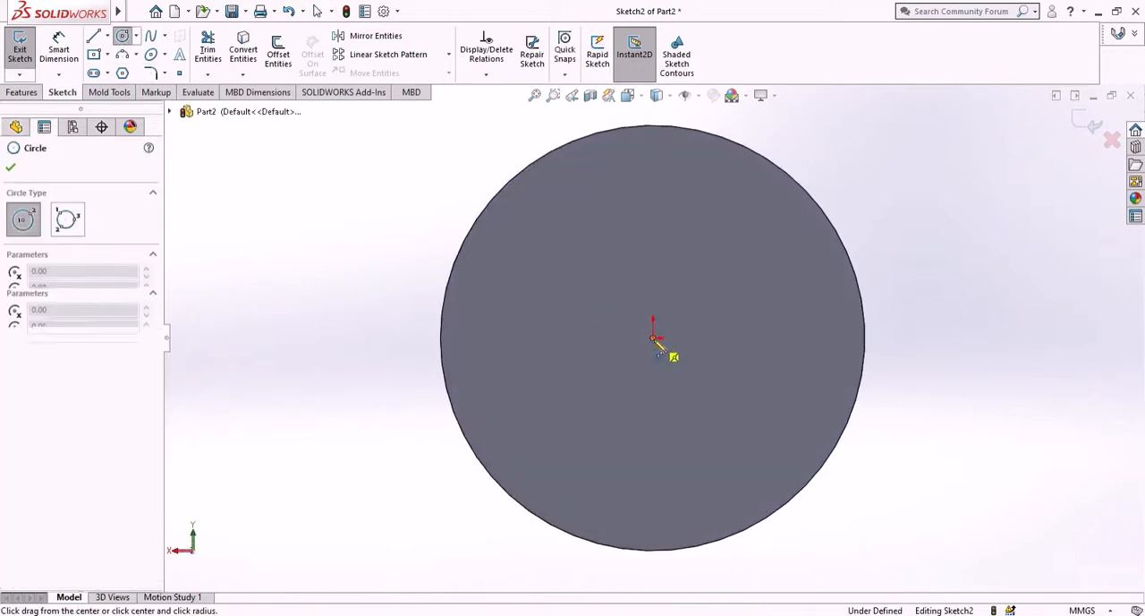
{"action": "left_click", "coordinate": [654, 340]}
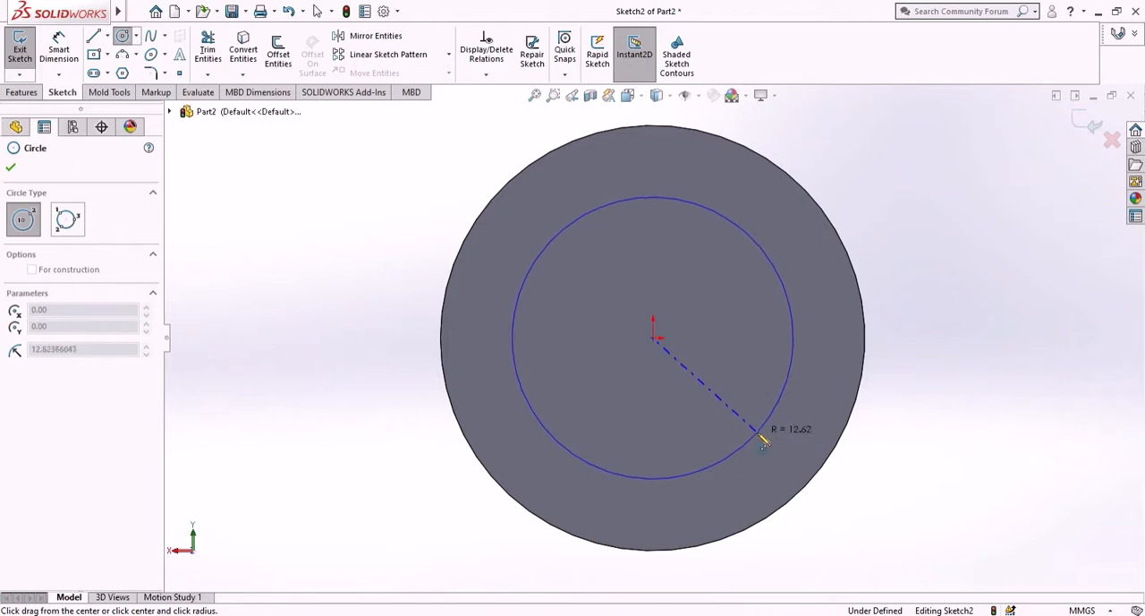
{"action": "left_click", "coordinate": [762, 437]}
{"action": "left_click", "coordinate": [11, 168]}
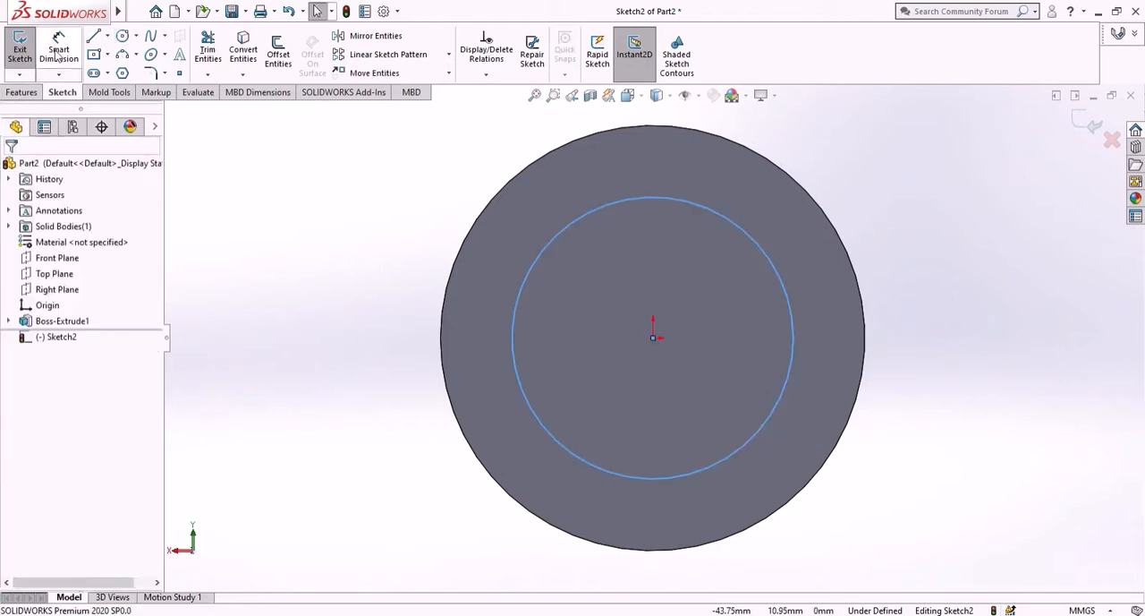
- Dimension the diameter of the circle on the disc's back face as 25 mm
{"action": "left_click", "coordinate": [56, 54]}
{"action": "left_click", "coordinate": [721, 460]}
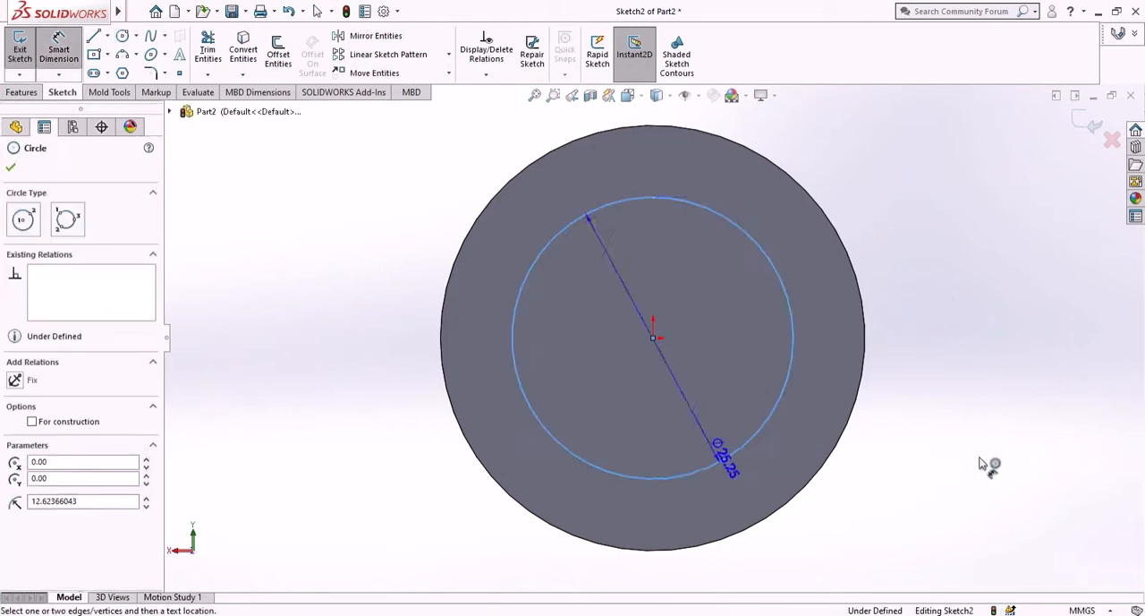
{"action": "left_click", "coordinate": [990, 471]}
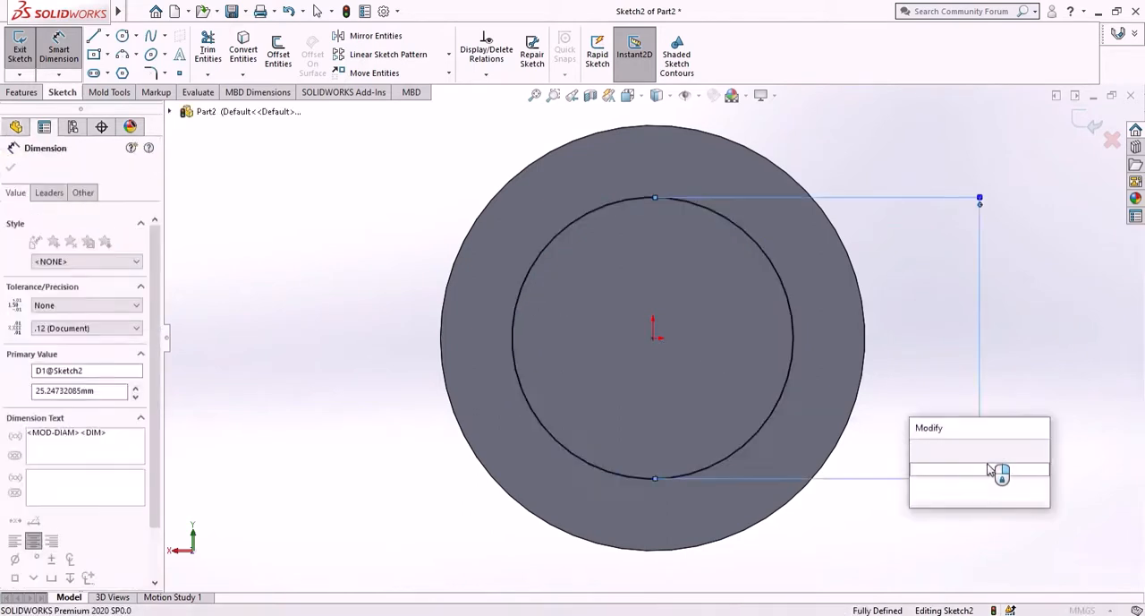
{"action": "key", "text": "Return"}
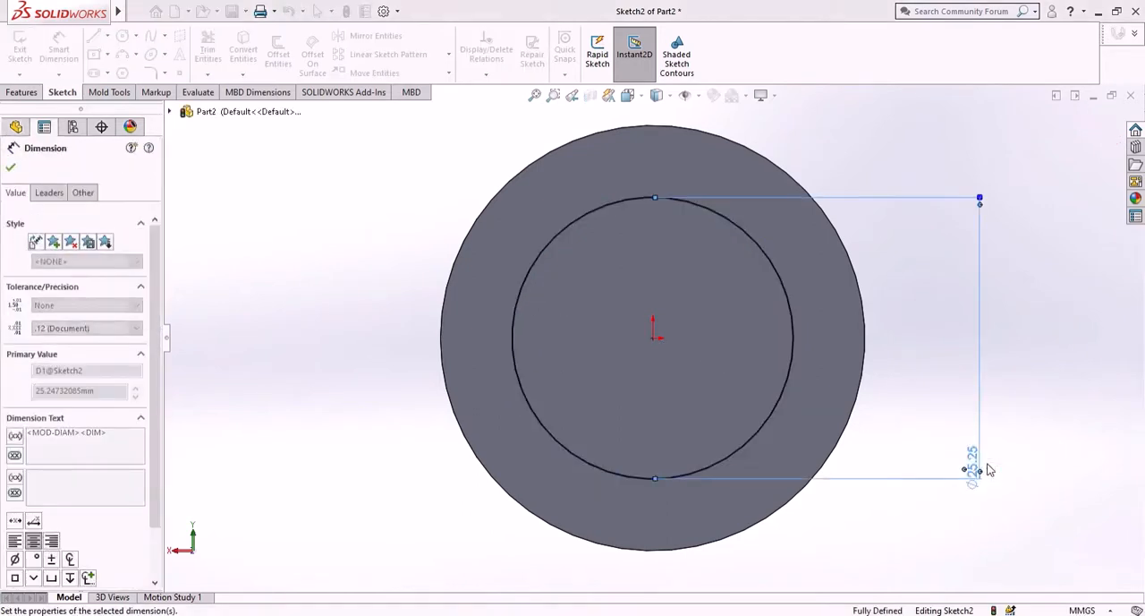
{"action": "key", "text": "Escape"}
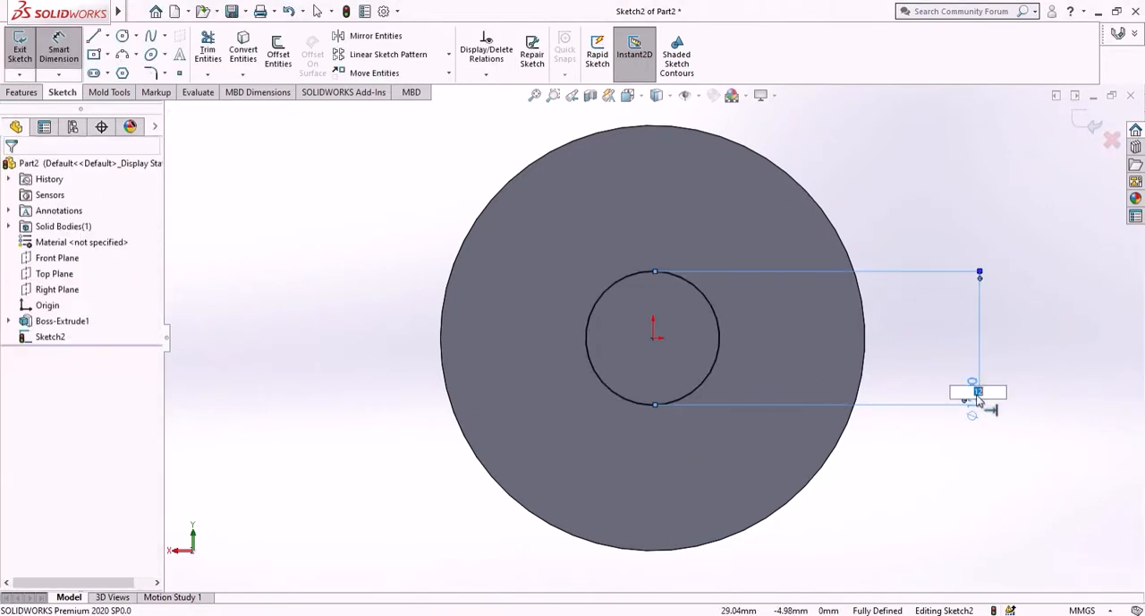
{"action": "type", "text": "25"}
{"action": "key", "text": "Return"}
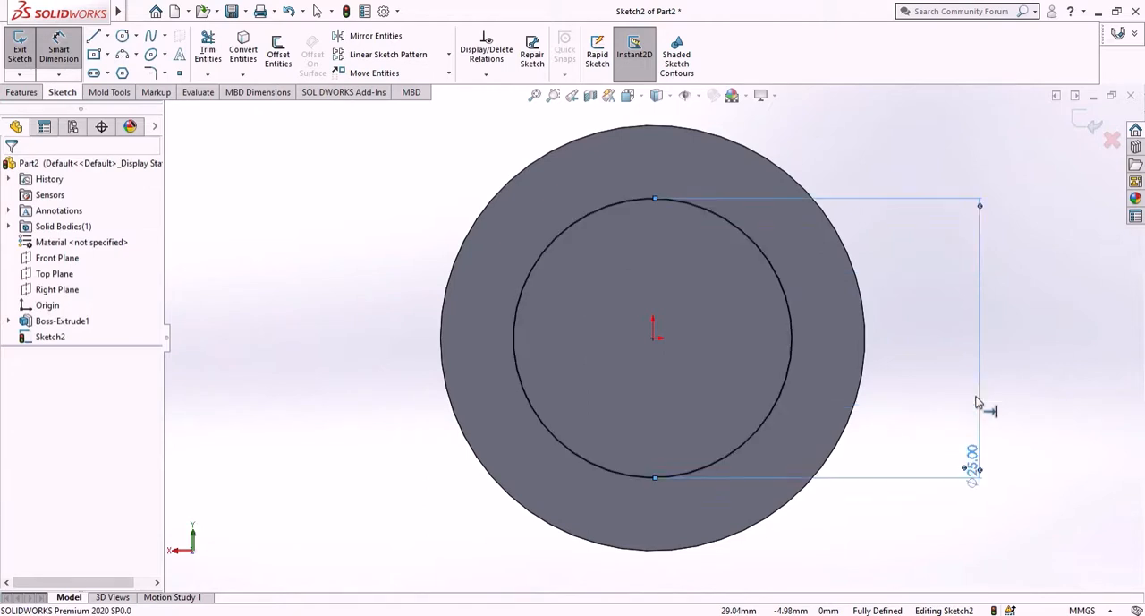
- Extrude the 25 mm circle 20 mm as a blind boss outward from the disc's back face, merged with the disc
{"action": "left_click", "coordinate": [18, 93]}
{"action": "left_click", "coordinate": [25, 52]}
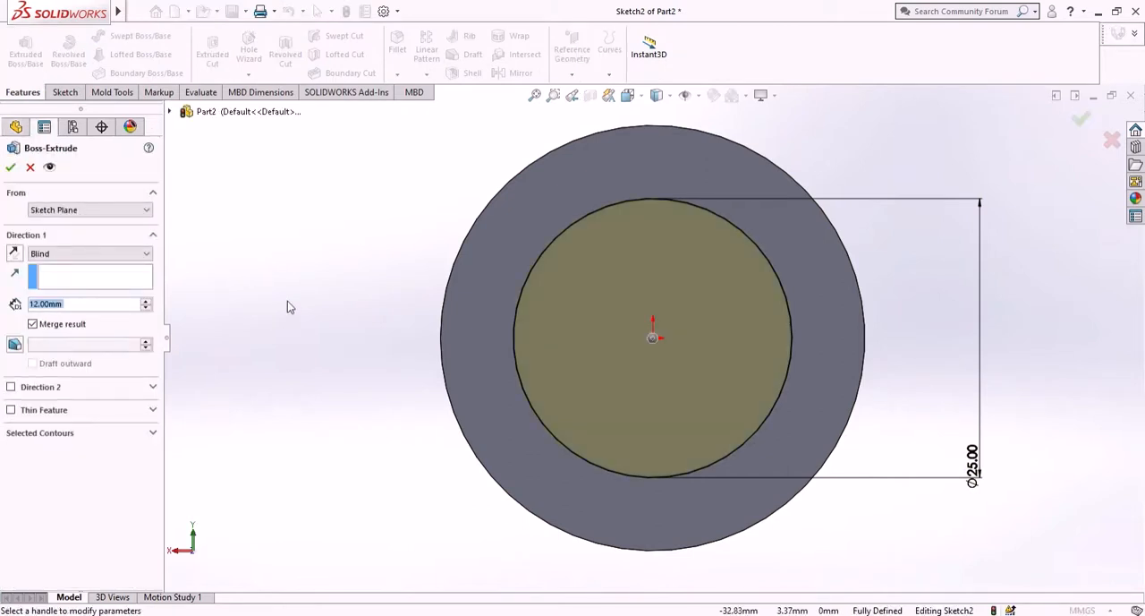
{"action": "type", "text": "20"}
{"action": "key", "text": "Return"}
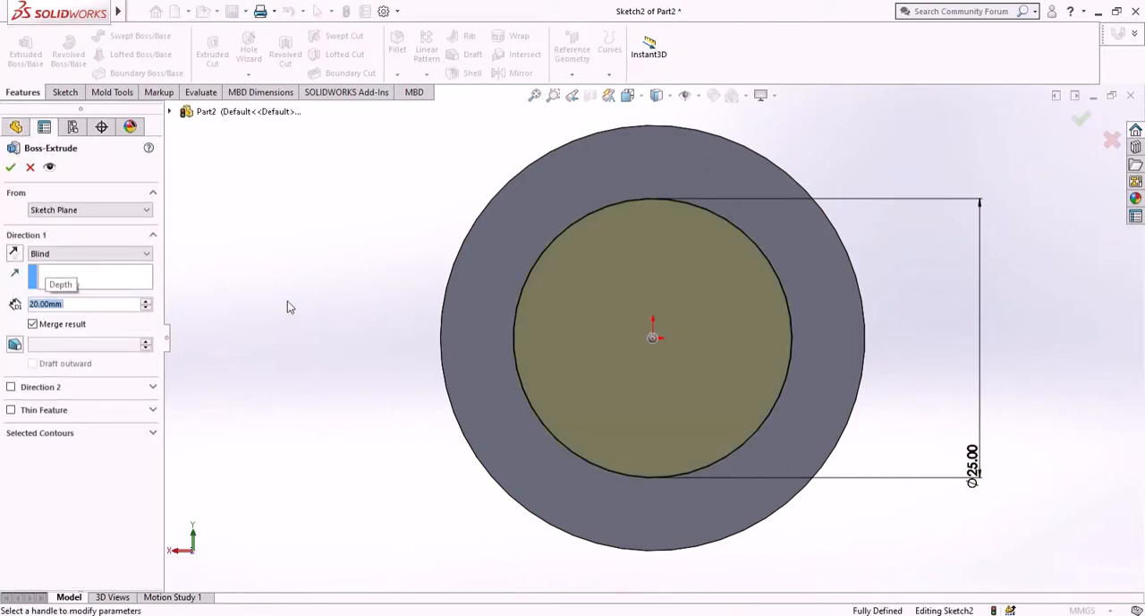
{"action": "middle_click_drag", "start_coordinate": [299, 304], "coordinate": [376, 332]}
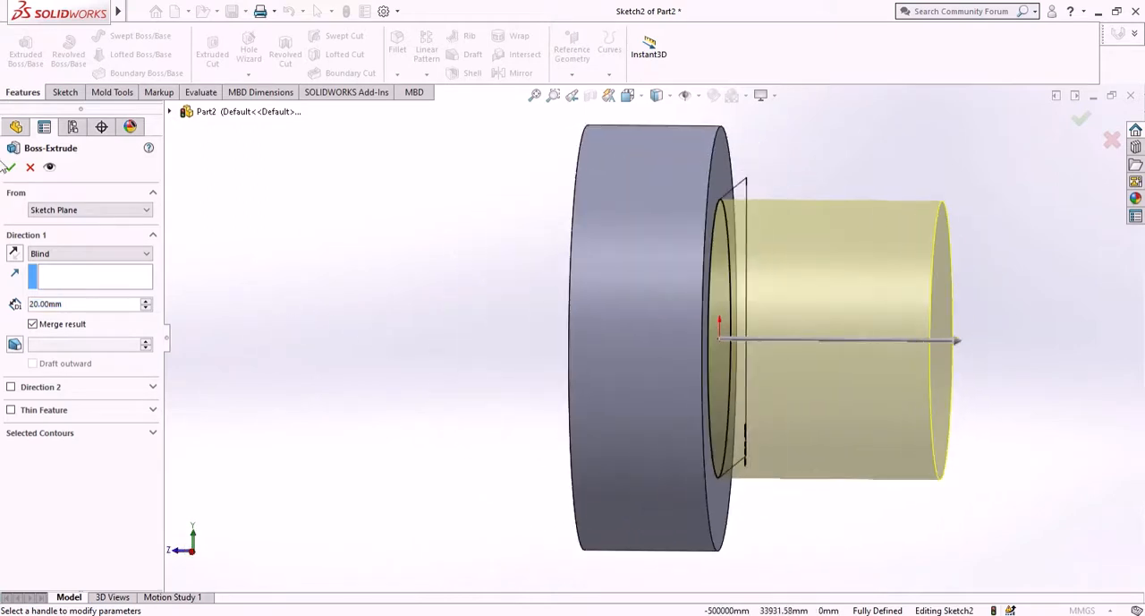
{"action": "left_click", "coordinate": [10, 169]}
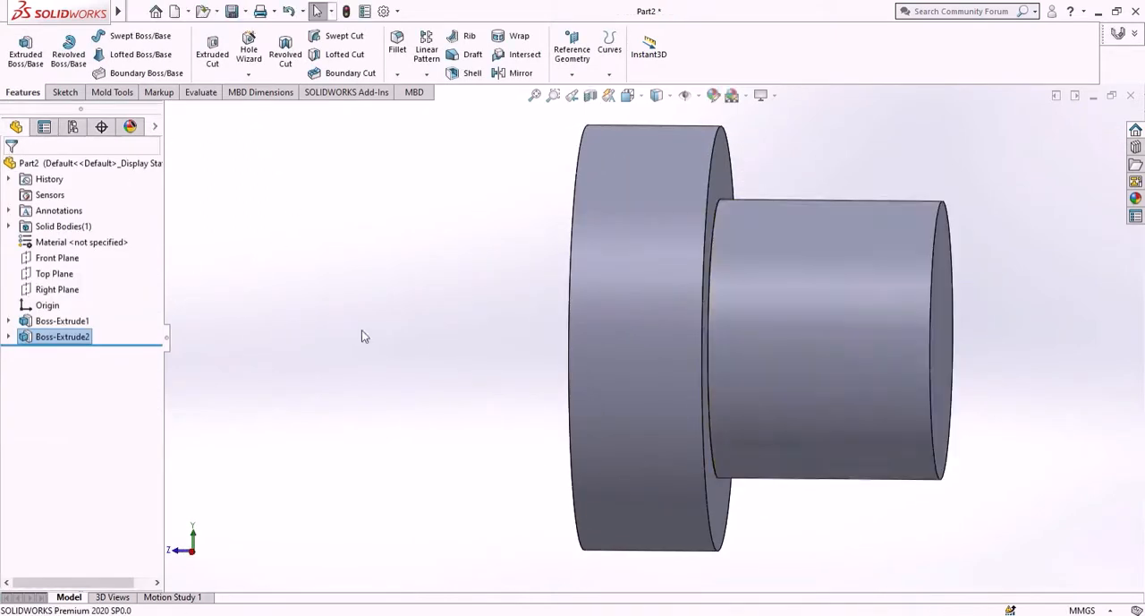
- Sketch a circle with a radius of about 10.7 mm centred on the origin on the disc's front face
{"action": "scroll", "coordinate": [521, 379], "scroll_direction": "down", "scroll_amount": 2}
{"action": "middle_click_drag", "start_coordinate": [522, 378], "coordinate": [534, 435]}
{"action": "left_click", "coordinate": [534, 435]}
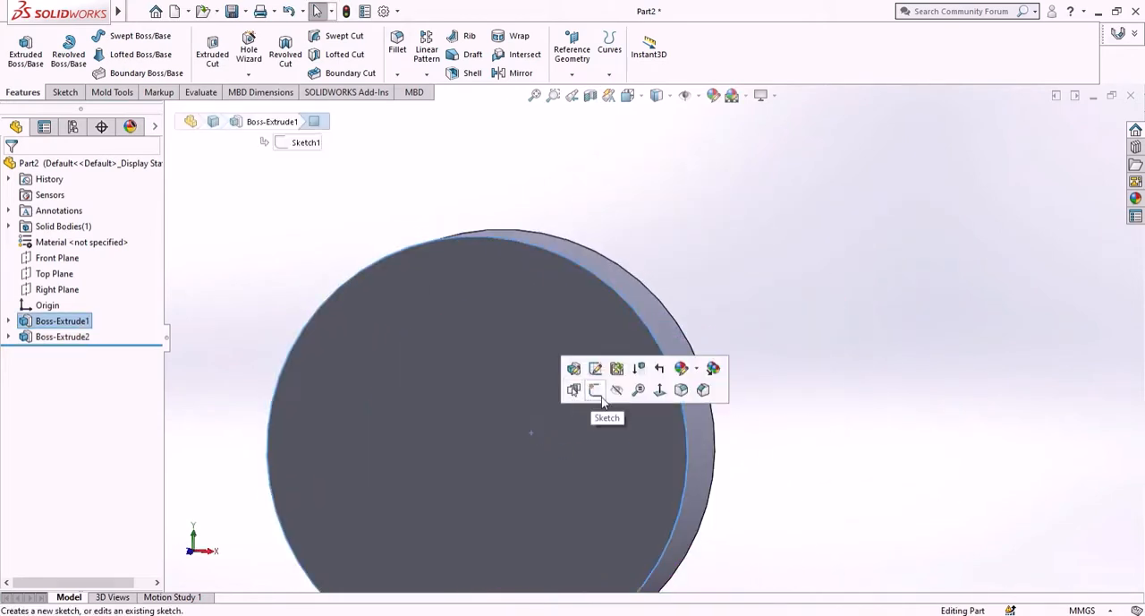
{"action": "left_click", "coordinate": [596, 390]}
{"action": "scroll", "coordinate": [539, 410], "scroll_direction": "down", "scroll_amount": 3}
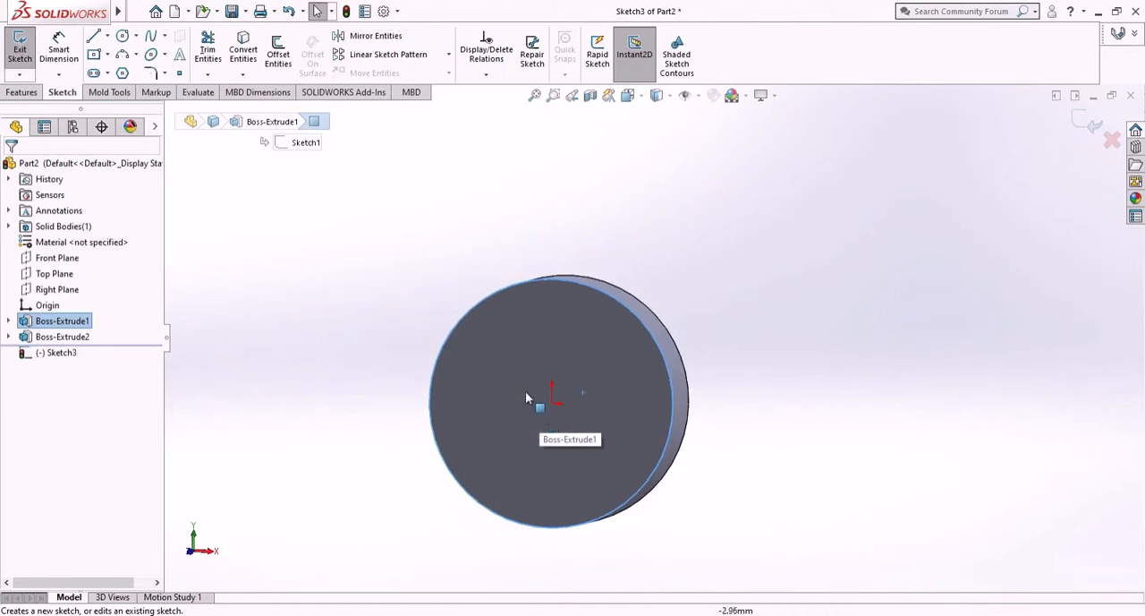
{"action": "left_click", "coordinate": [59, 352]}
{"action": "left_click", "coordinate": [82, 337]}
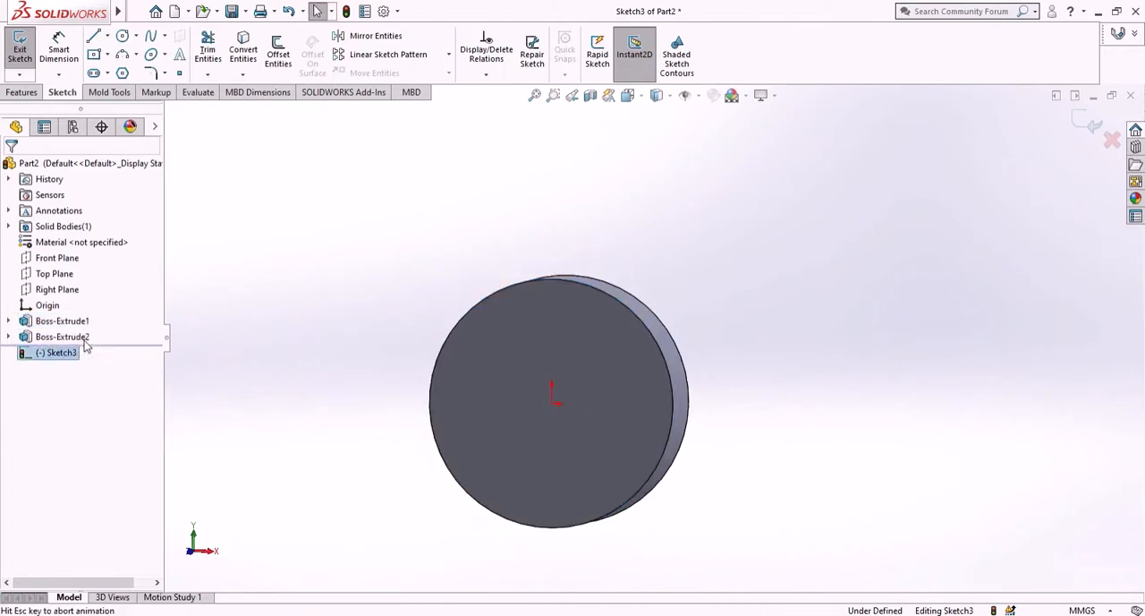
{"action": "left_click", "coordinate": [122, 37]}
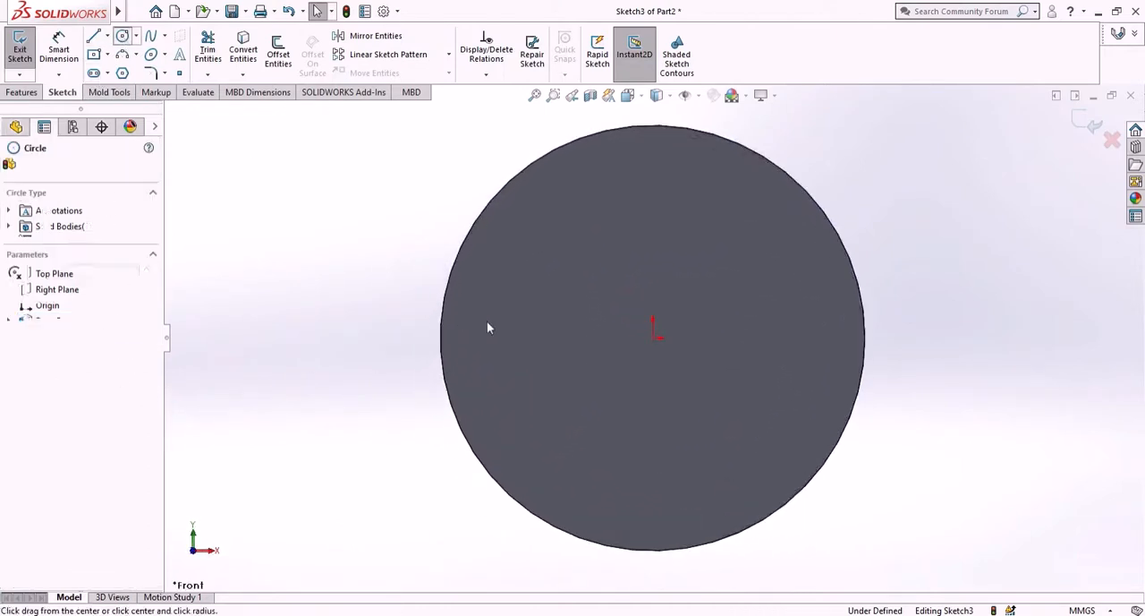
{"action": "left_click", "coordinate": [653, 338]}
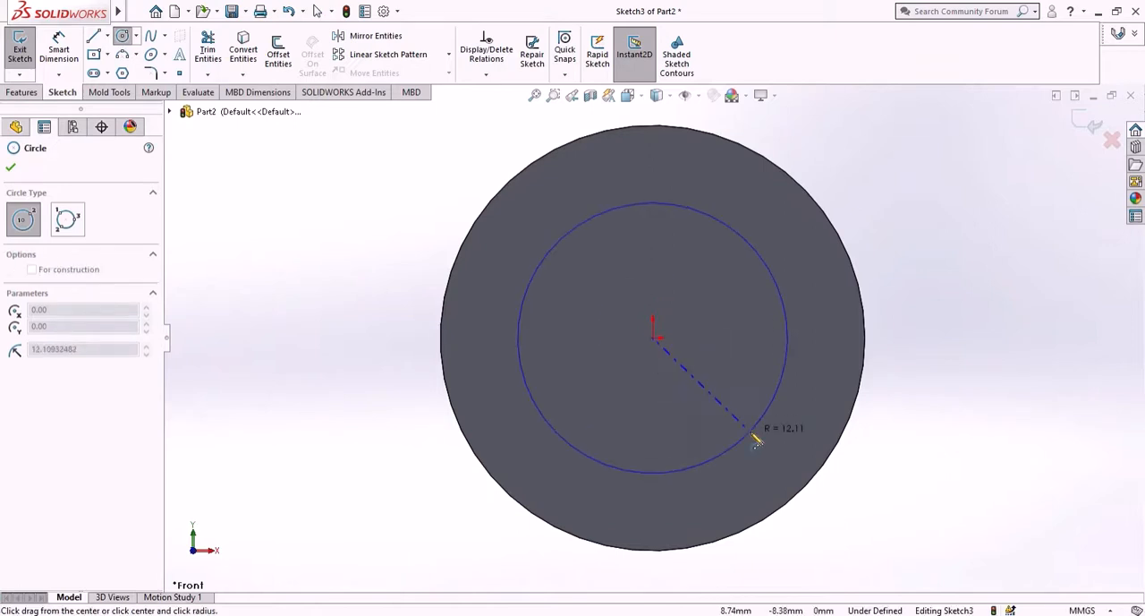
{"action": "left_click", "coordinate": [739, 417]}
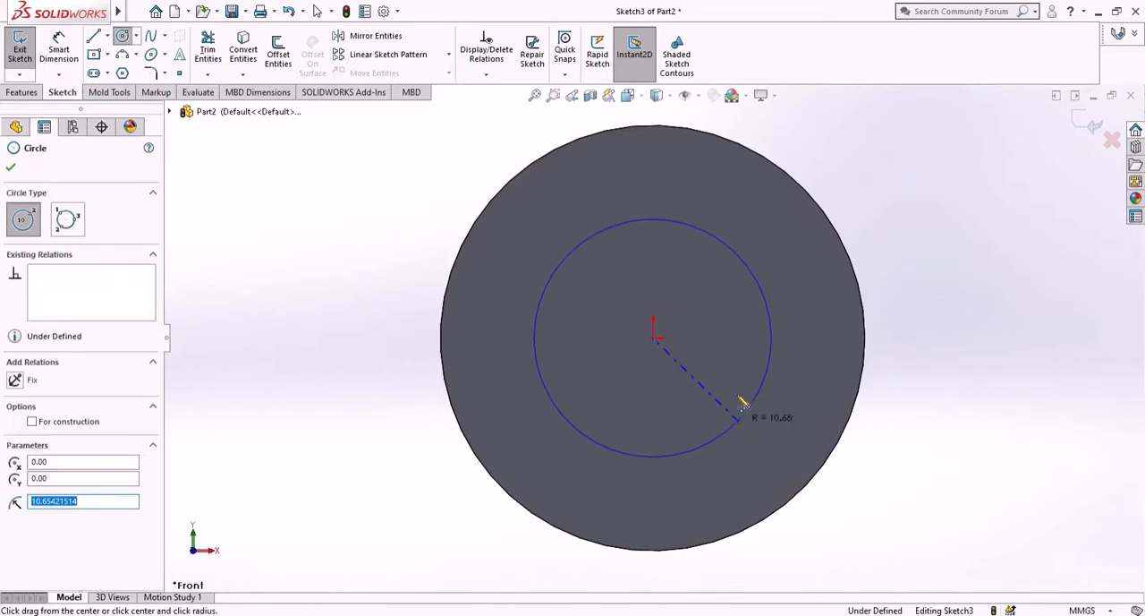
- Dimension the diameter of the circle on the disc's front face as 12.70 mm
{"action": "left_click", "coordinate": [59, 49]}
{"action": "left_click", "coordinate": [628, 465]}
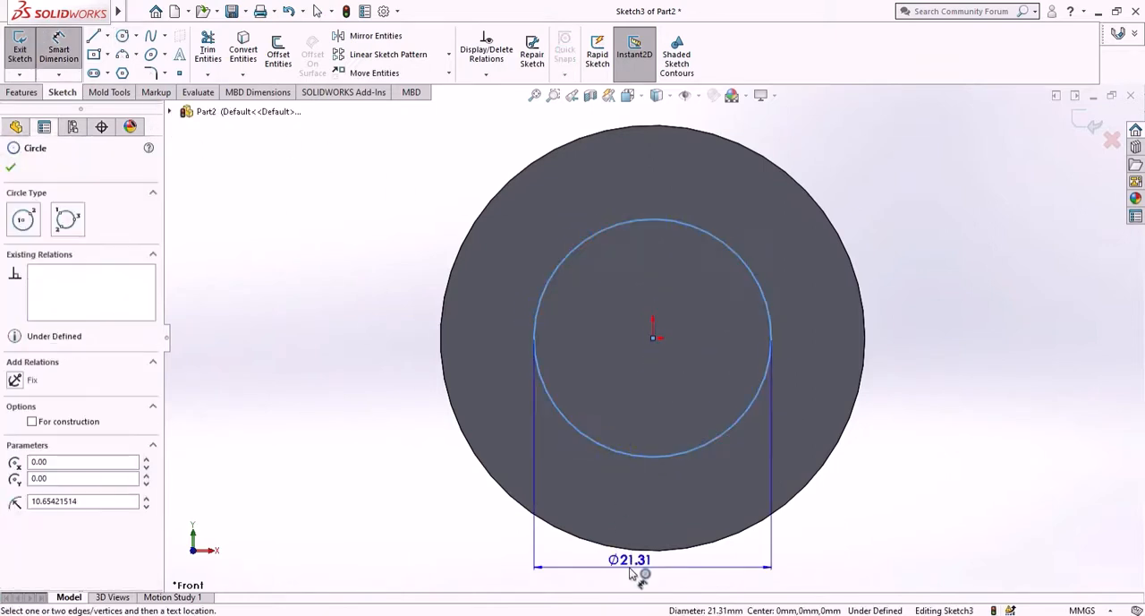
{"action": "left_click", "coordinate": [634, 577]}
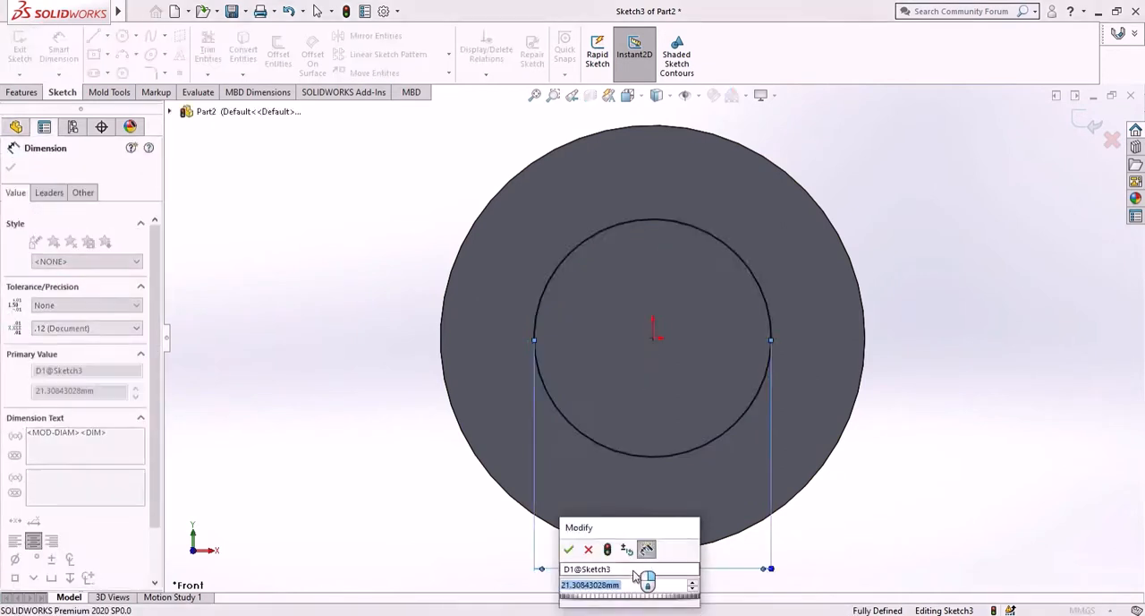
{"action": "type", "text": "12.7"}
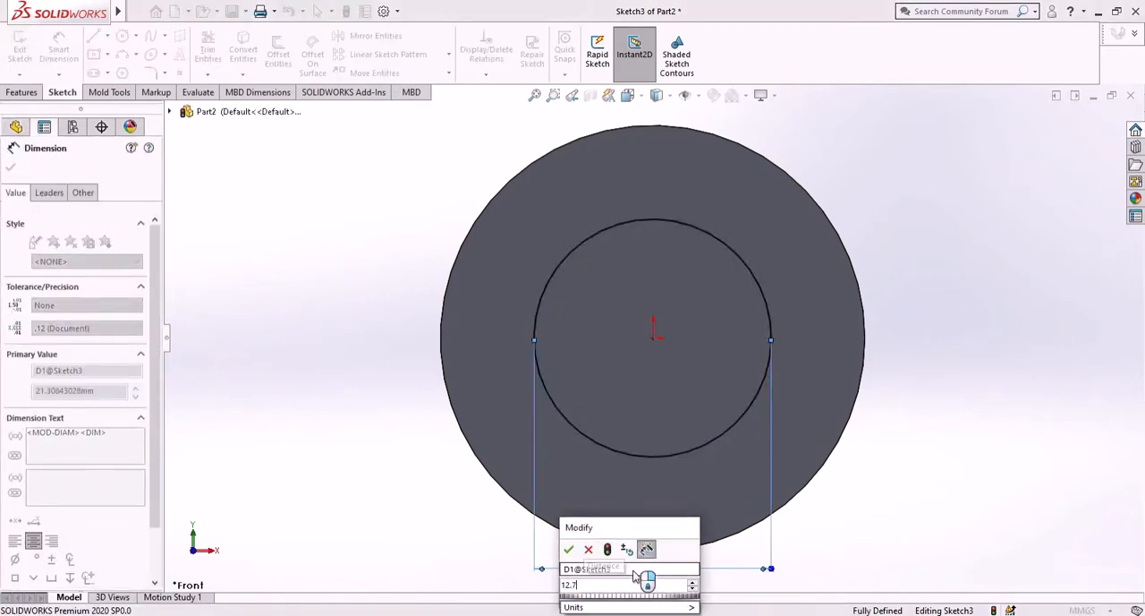
{"action": "key", "text": "Escape"}
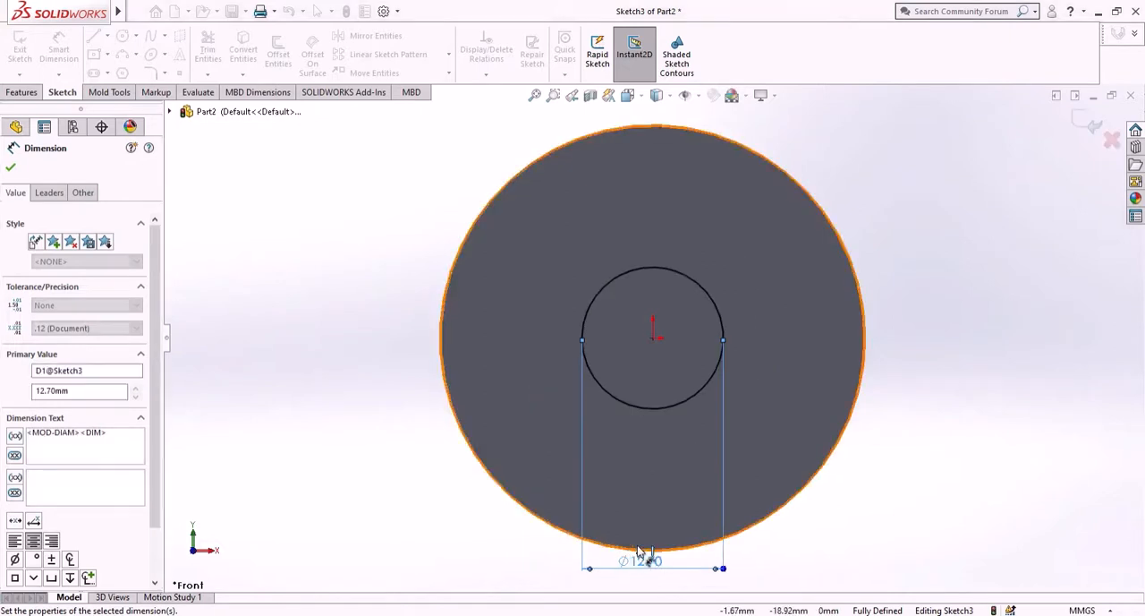
{"action": "left_click", "coordinate": [11, 168]}
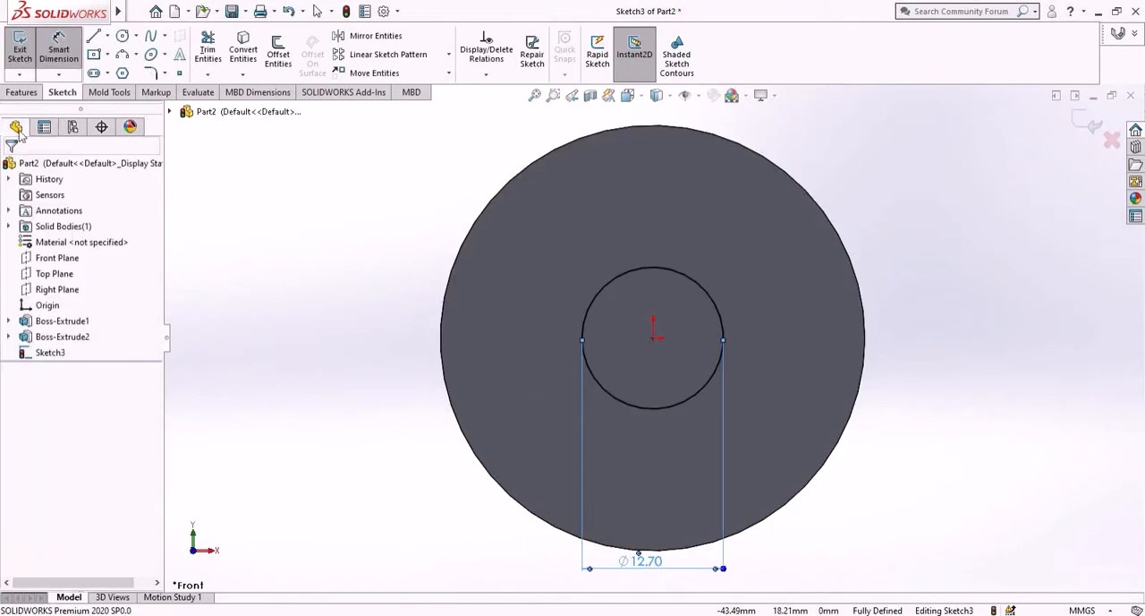
- Cut the 12.70 mm circle through the disc and boss with an Extruded Cut set to Through All
{"action": "left_click", "coordinate": [21, 92]}
{"action": "left_click", "coordinate": [213, 45]}
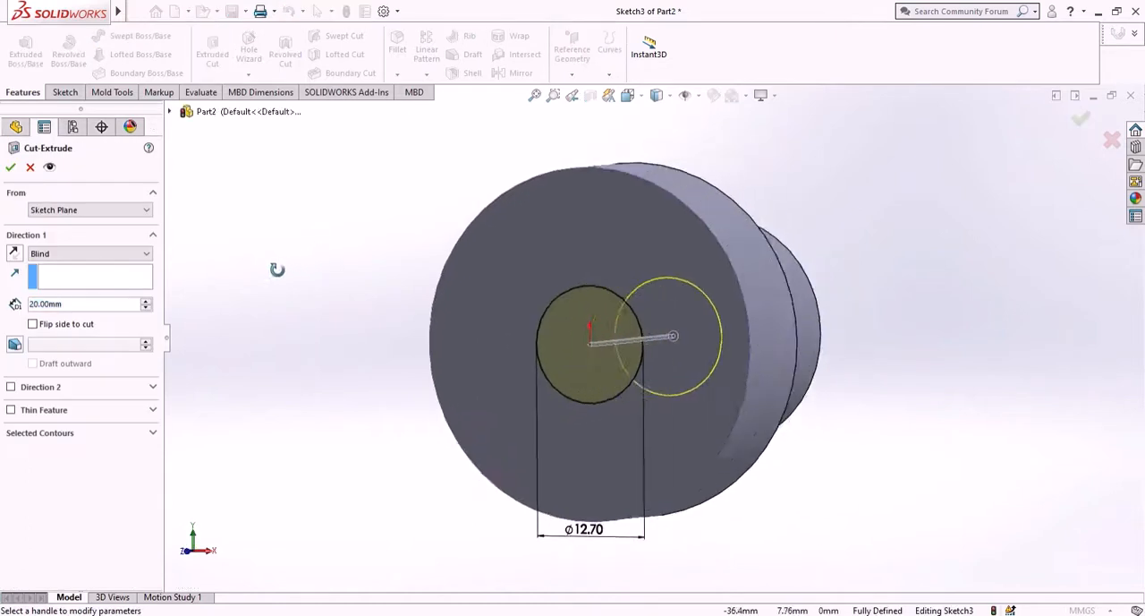
{"action": "left_click", "coordinate": [120, 251]}
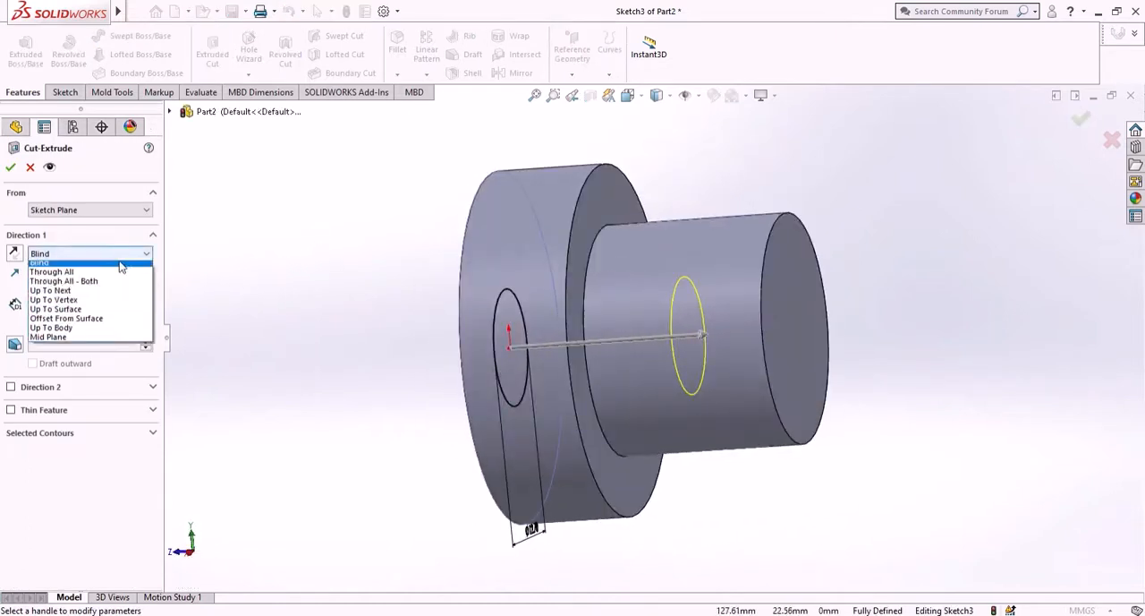
{"action": "left_click", "coordinate": [114, 276]}
{"action": "left_click", "coordinate": [121, 254]}
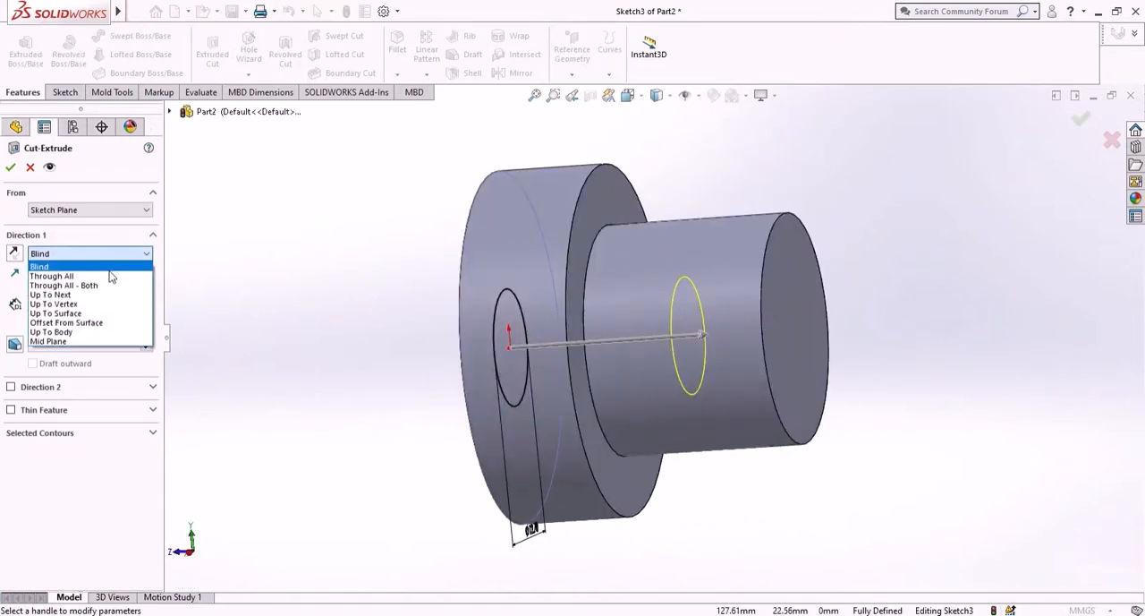
{"action": "left_click", "coordinate": [81, 268]}
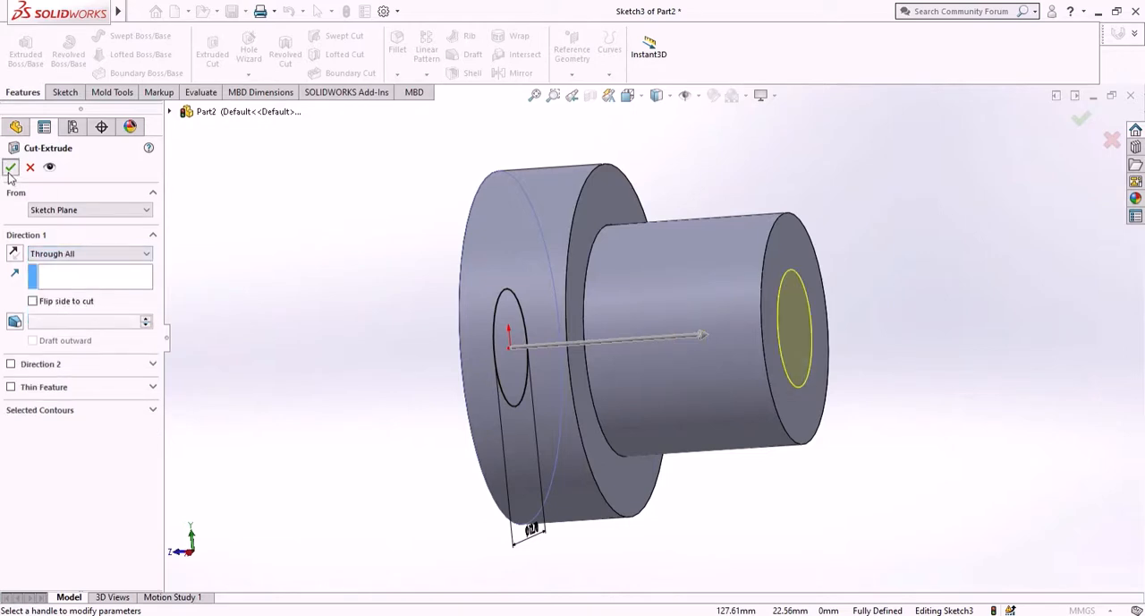
{"action": "left_click", "coordinate": [10, 169]}
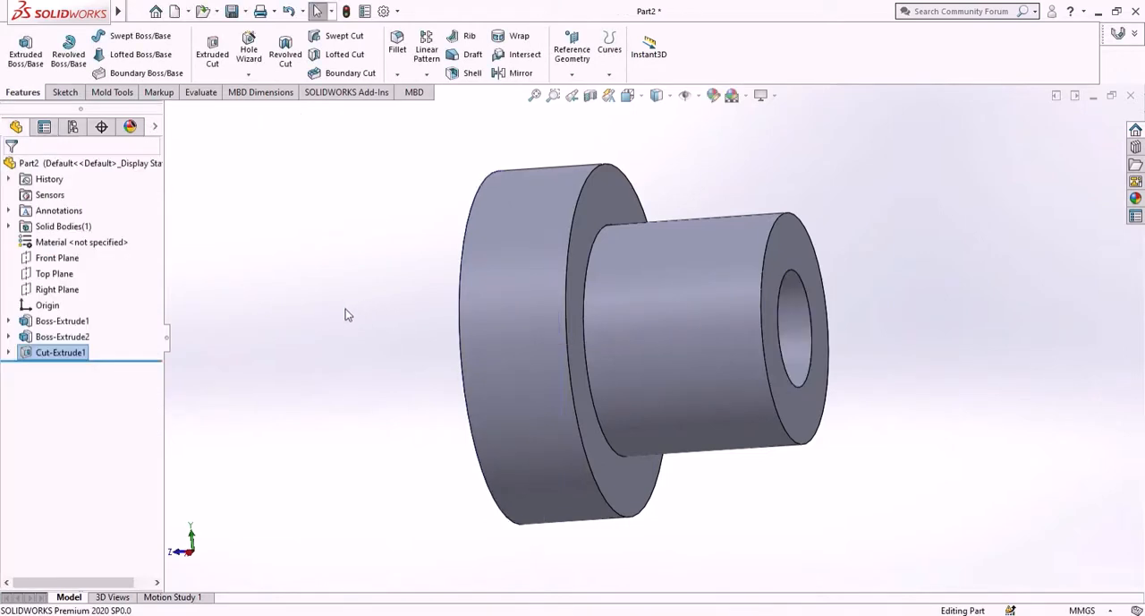
- Save the part as "slider pin" in the scotch yoke folder on the Desktop
{"action": "middle_click_drag", "start_coordinate": [348, 315], "coordinate": [376, 325]}
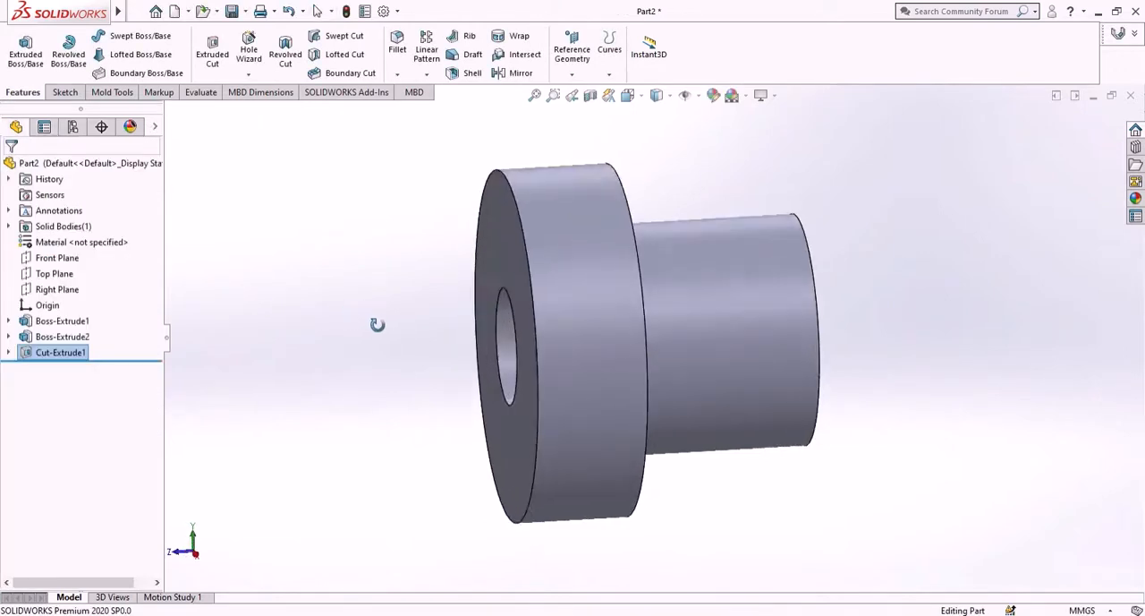
{"action": "left_click", "coordinate": [233, 12]}
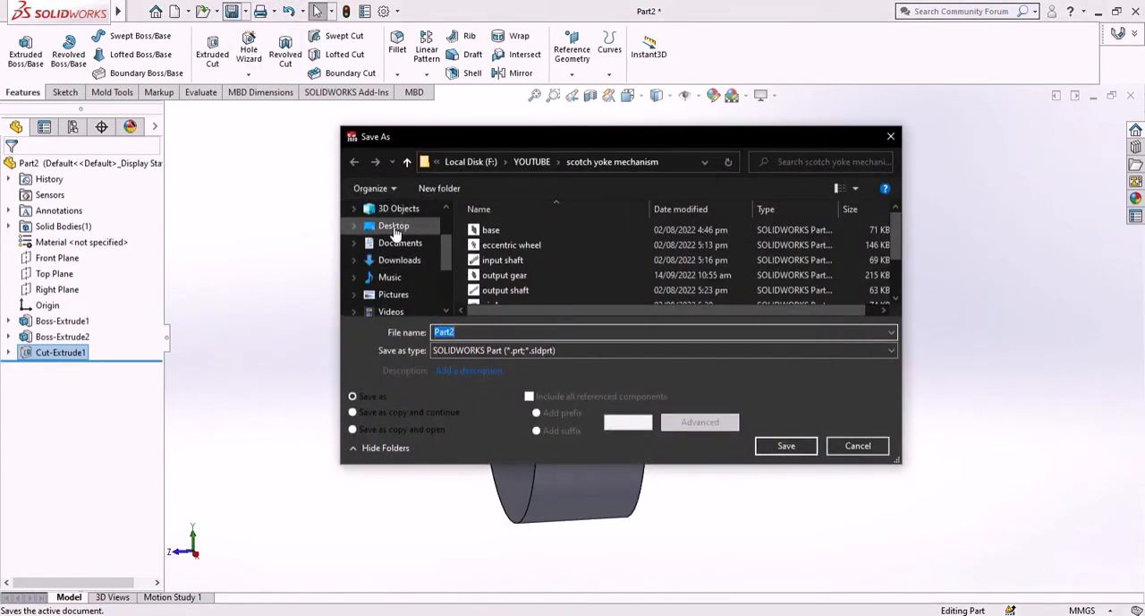
{"action": "left_click", "coordinate": [394, 226]}
{"action": "double_click", "coordinate": [592, 255]}
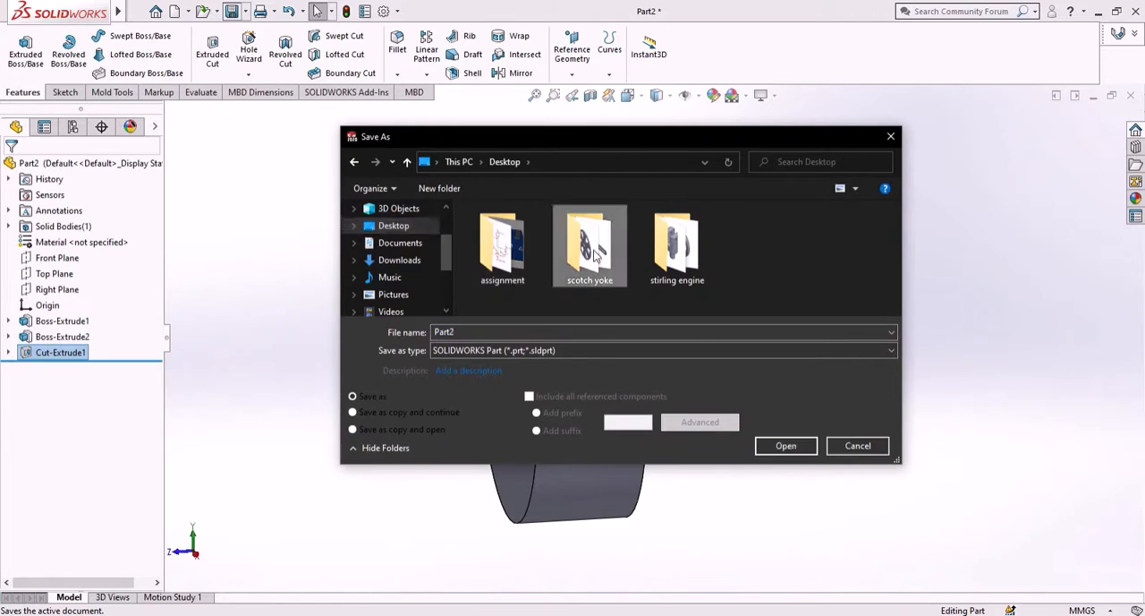
{"action": "left_click", "coordinate": [560, 332]}
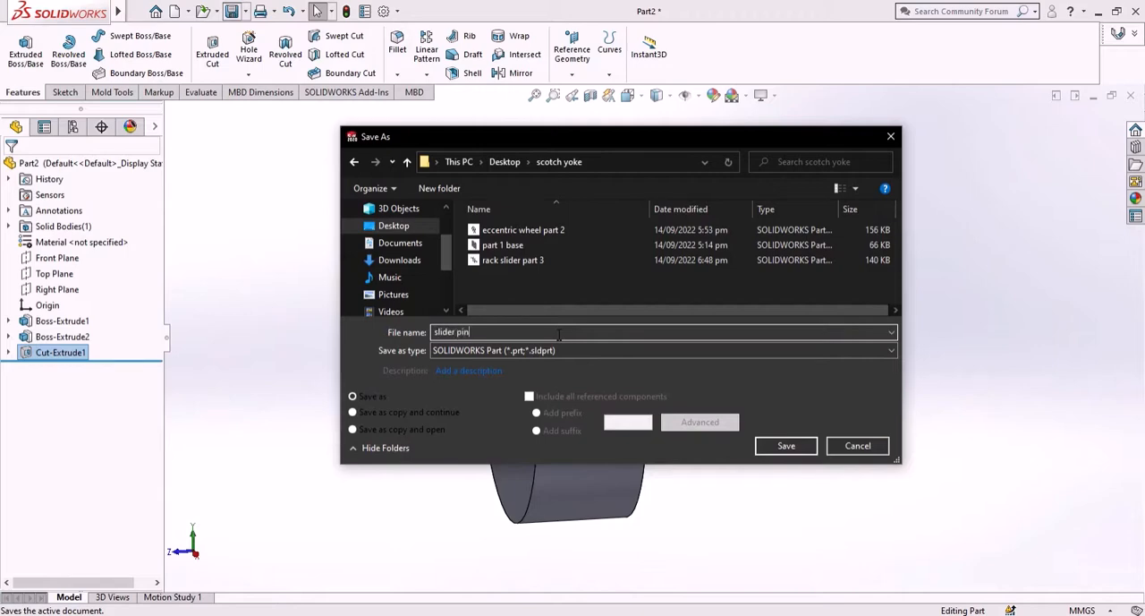
{"action": "key", "text": "Return"}
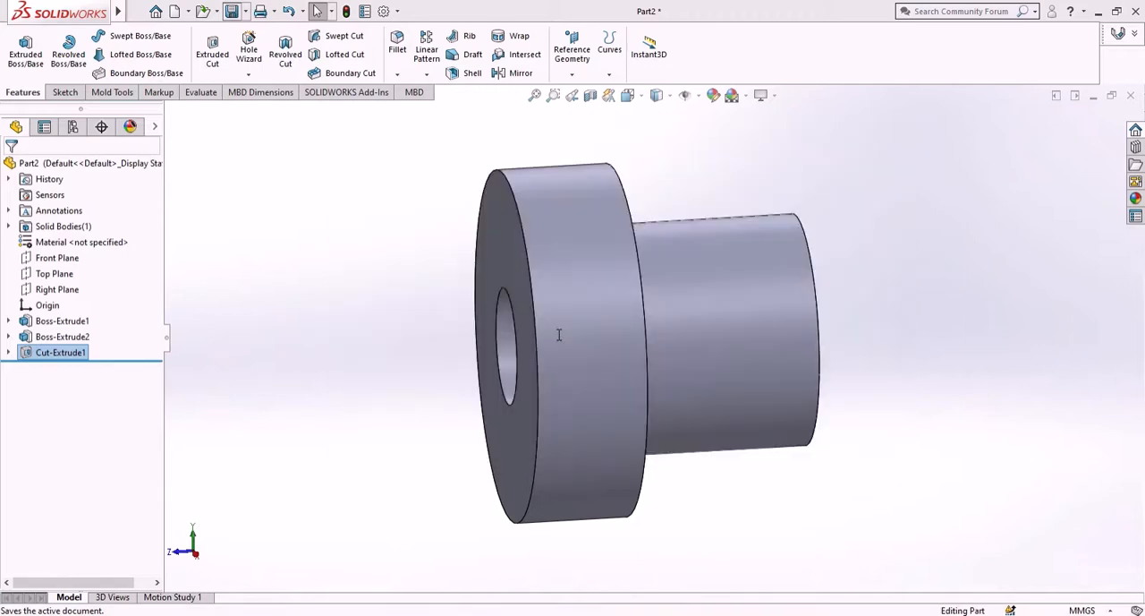
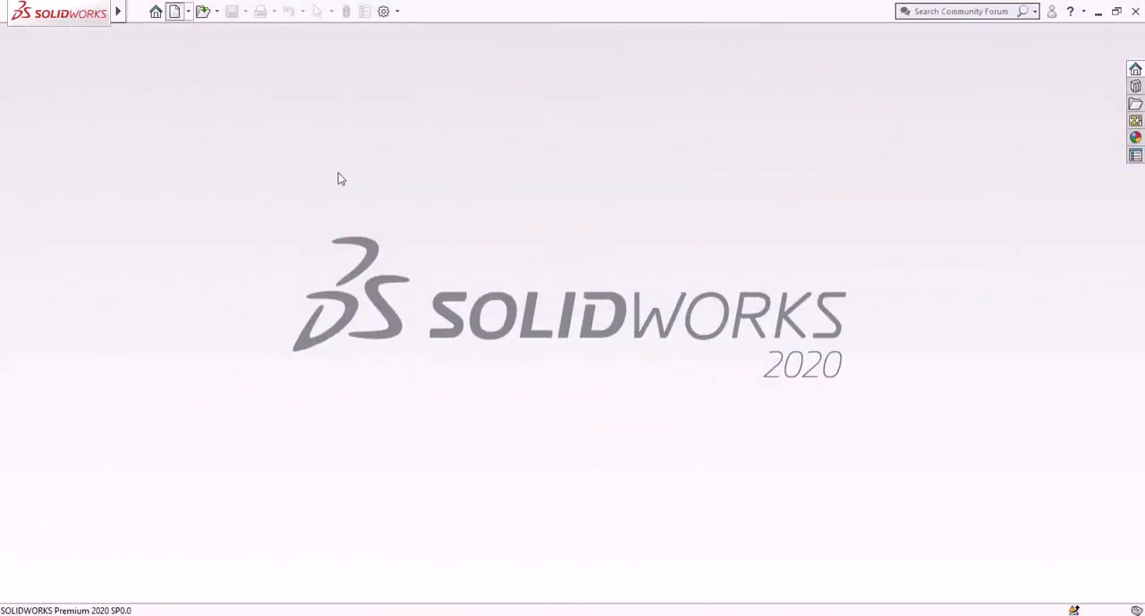
- Create a new part and sketch a circle with a radius of about 65.3 mm centred on the origin on the Front Plane
{"action": "key", "text": "ctrl+n"}
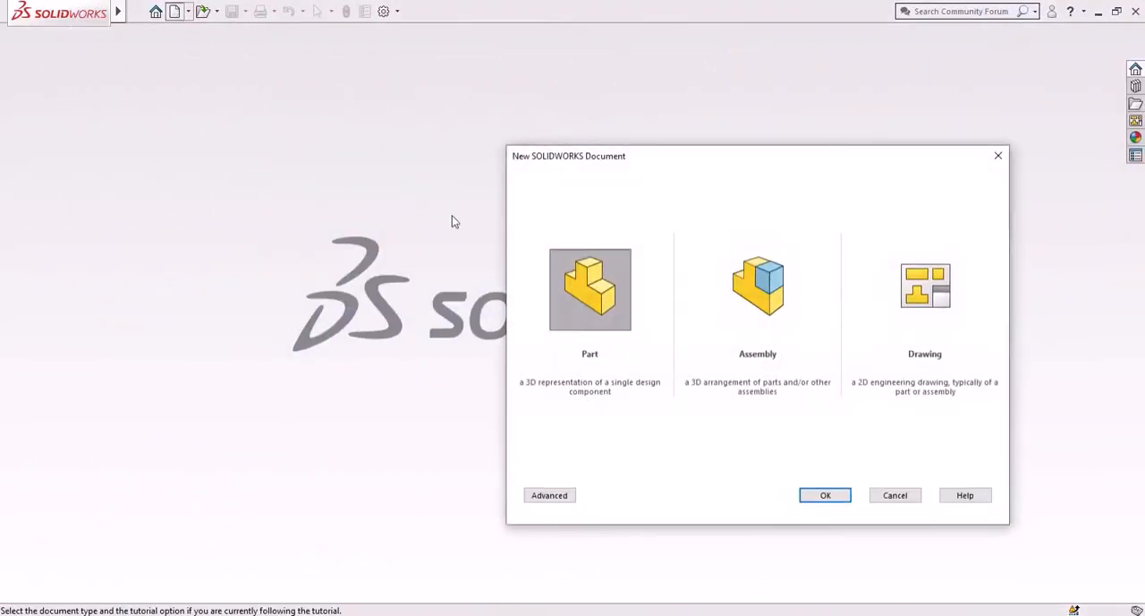
{"action": "left_click", "coordinate": [827, 499]}
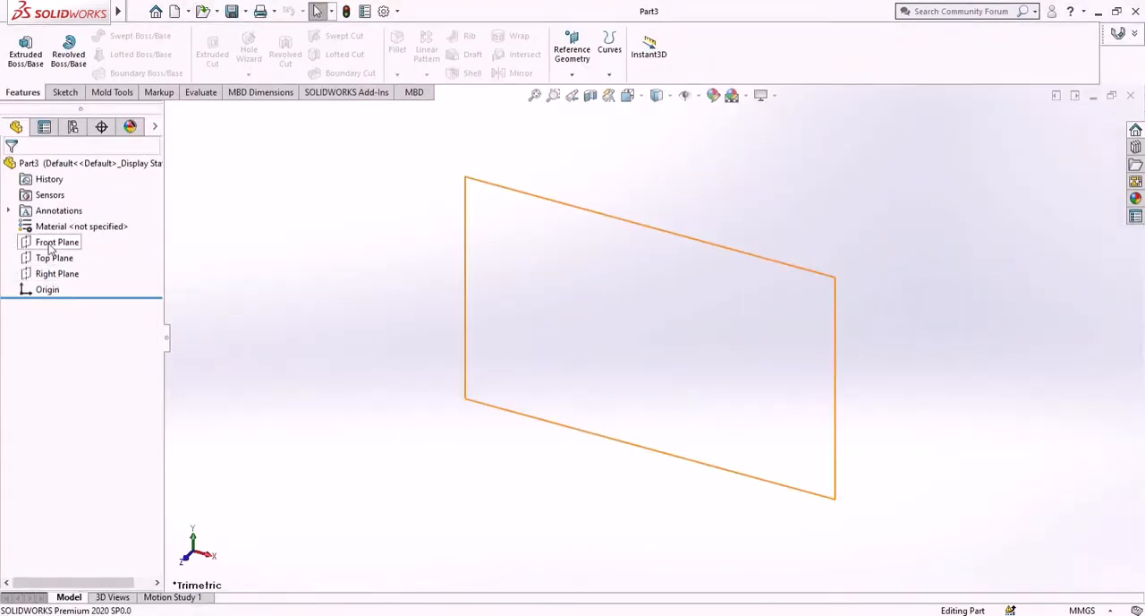
{"action": "left_click", "coordinate": [51, 247]}
{"action": "left_click", "coordinate": [67, 223]}
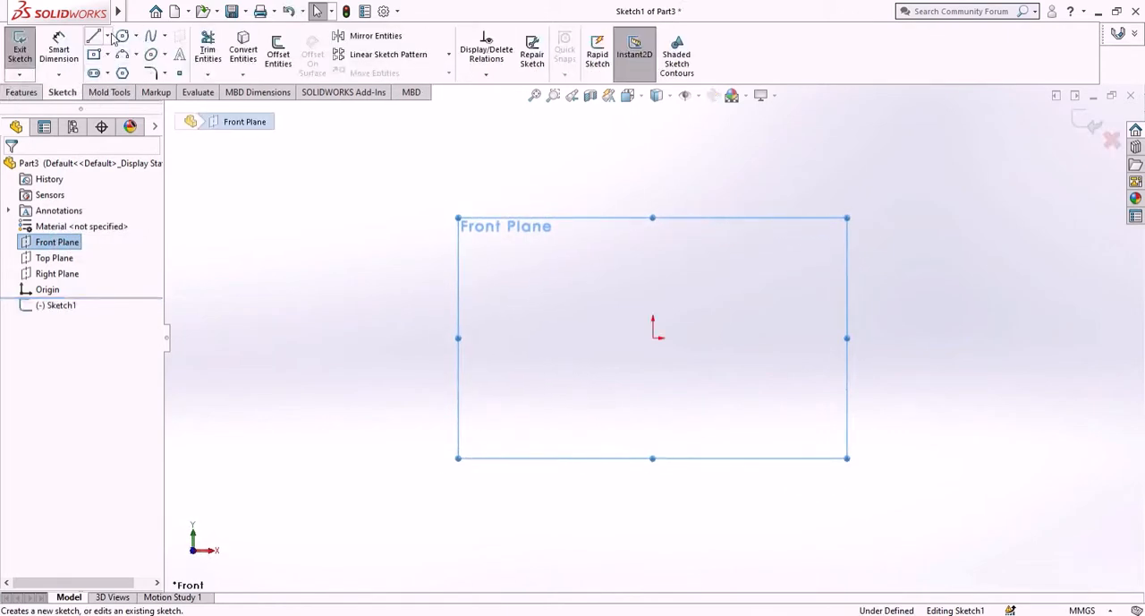
{"action": "left_click", "coordinate": [122, 35]}
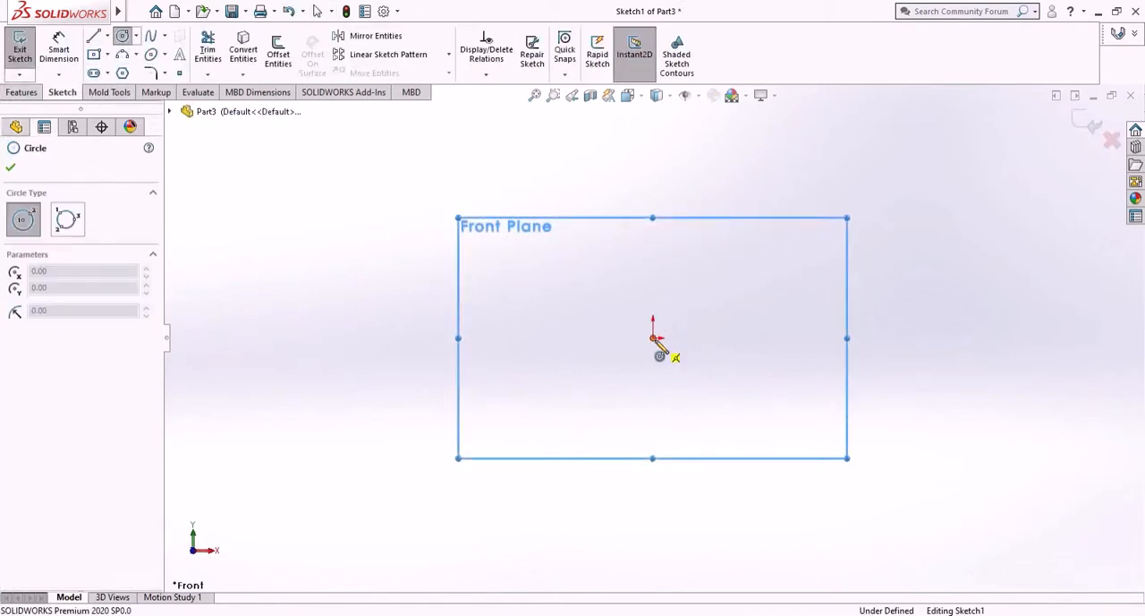
{"action": "left_click", "coordinate": [654, 338]}
{"action": "left_click", "coordinate": [737, 453]}
- Dimension the diameter of the circle on the Front Plane as 38.10 mm
{"action": "left_click", "coordinate": [57, 46]}
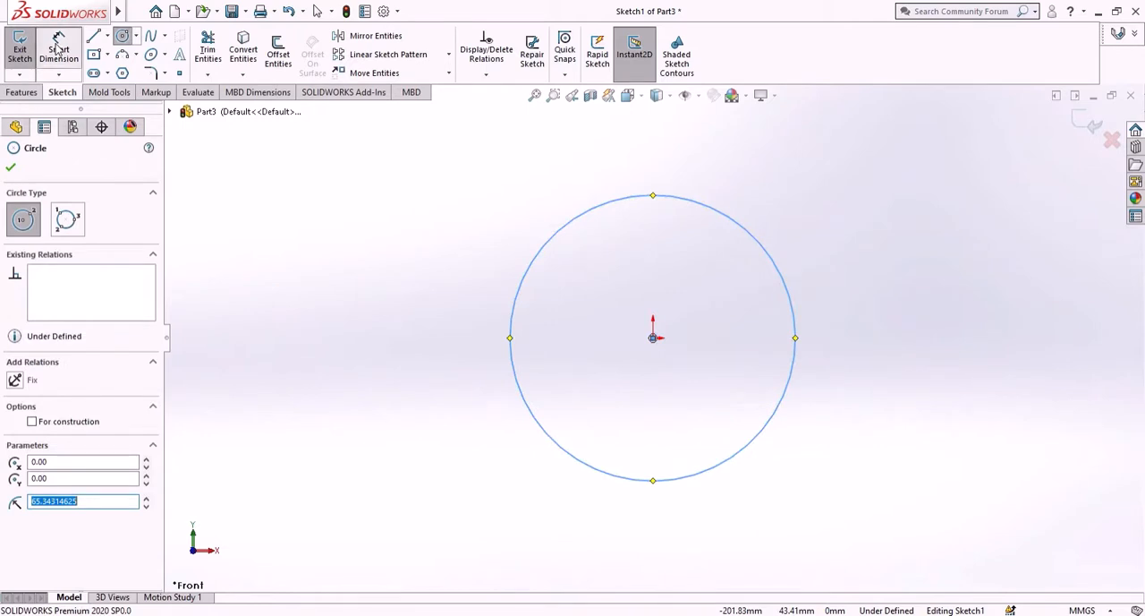
{"action": "left_click", "coordinate": [670, 481]}
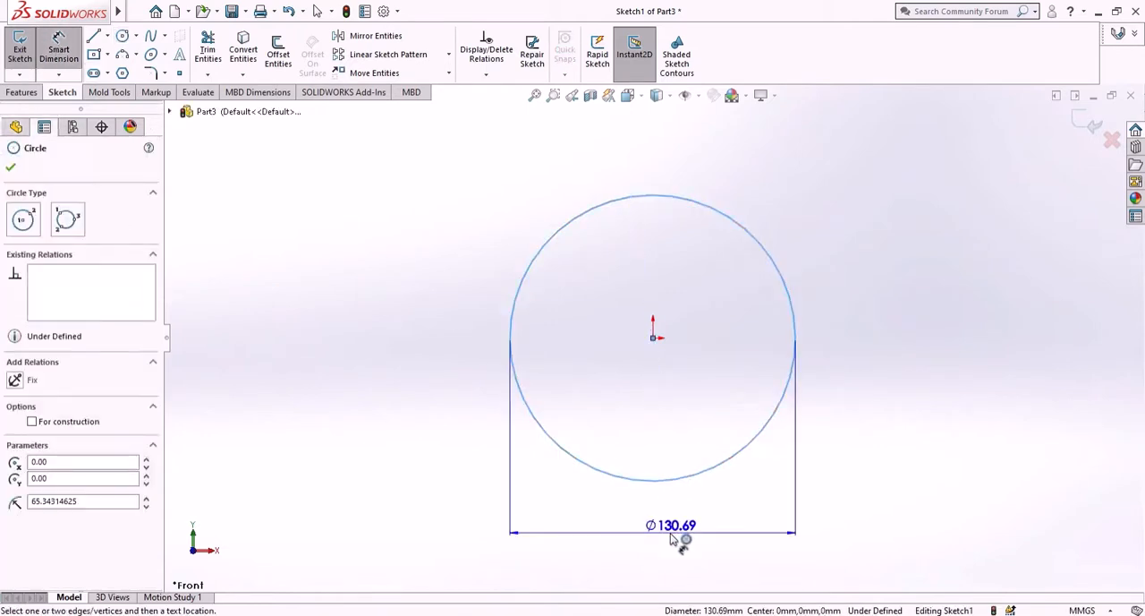
{"action": "left_click", "coordinate": [678, 531]}
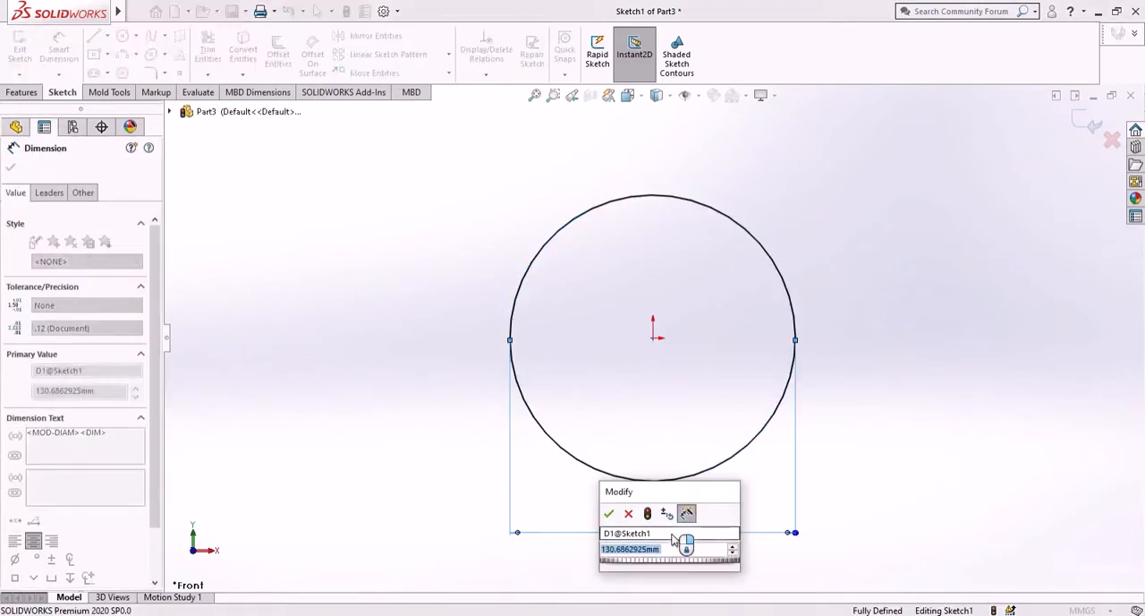
{"action": "type", "text": "3"}
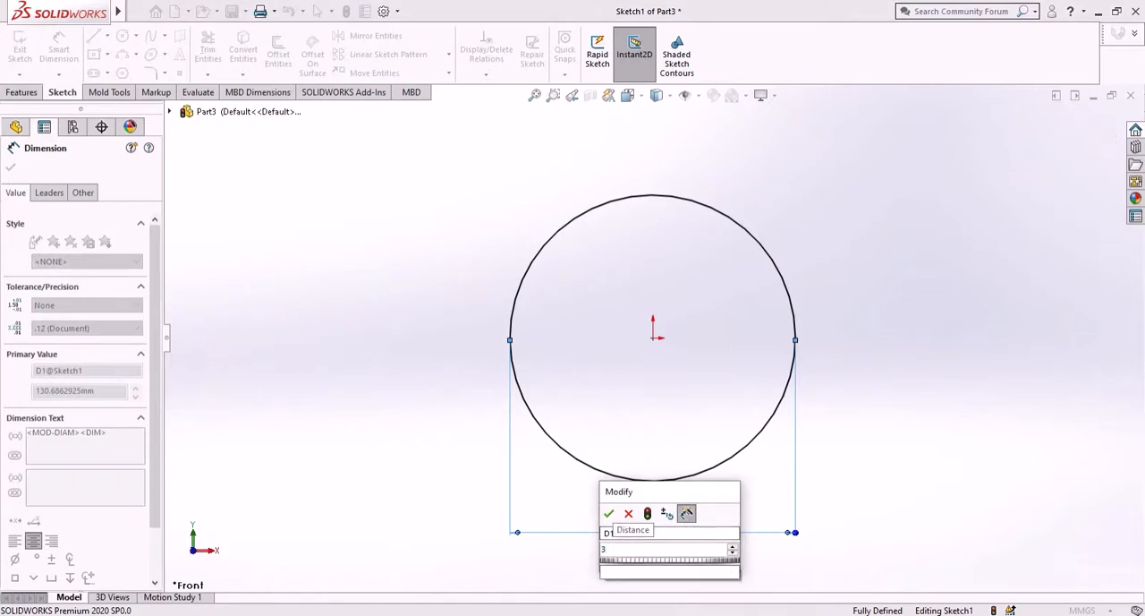
{"action": "type", "text": "8.10"}
{"action": "key", "text": "Return"}
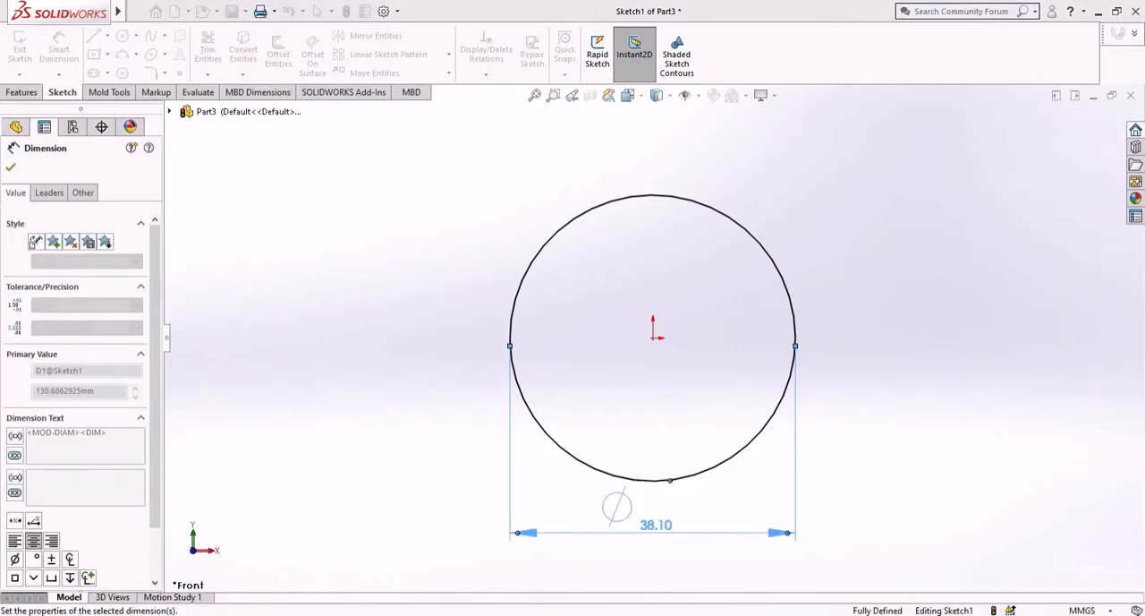
{"action": "left_click", "coordinate": [8, 170]}
- Extrude the 38.10 mm circle as a Blind boss 72 mm deep in the reversed direction, behind the Front Plane
{"action": "left_click", "coordinate": [20, 92]}
{"action": "left_click", "coordinate": [25, 51]}
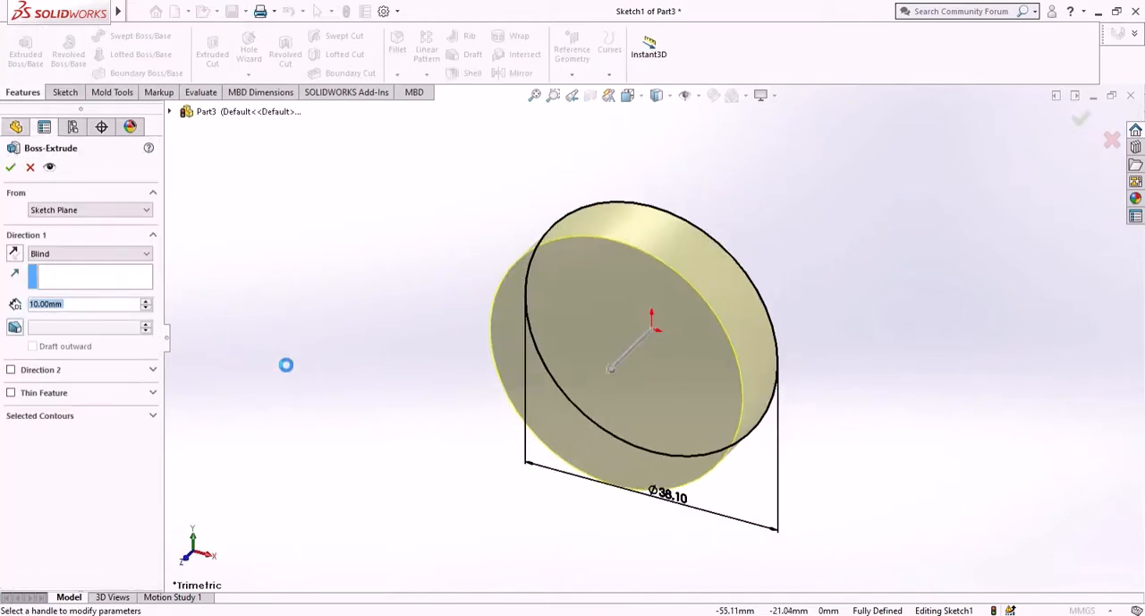
{"action": "type", "text": "72"}
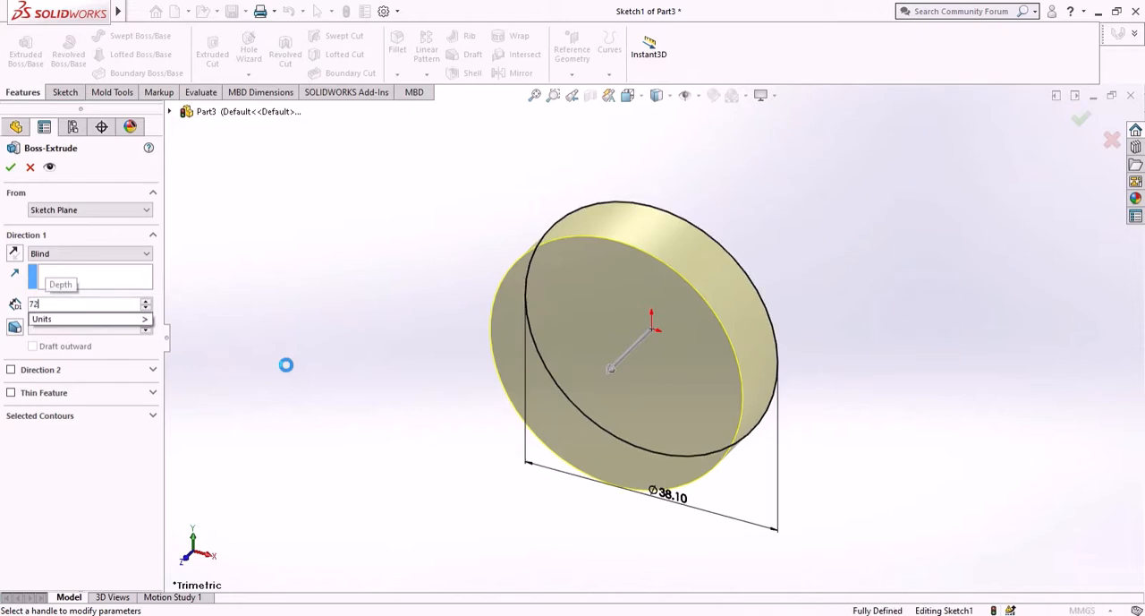
{"action": "key", "text": "Return"}
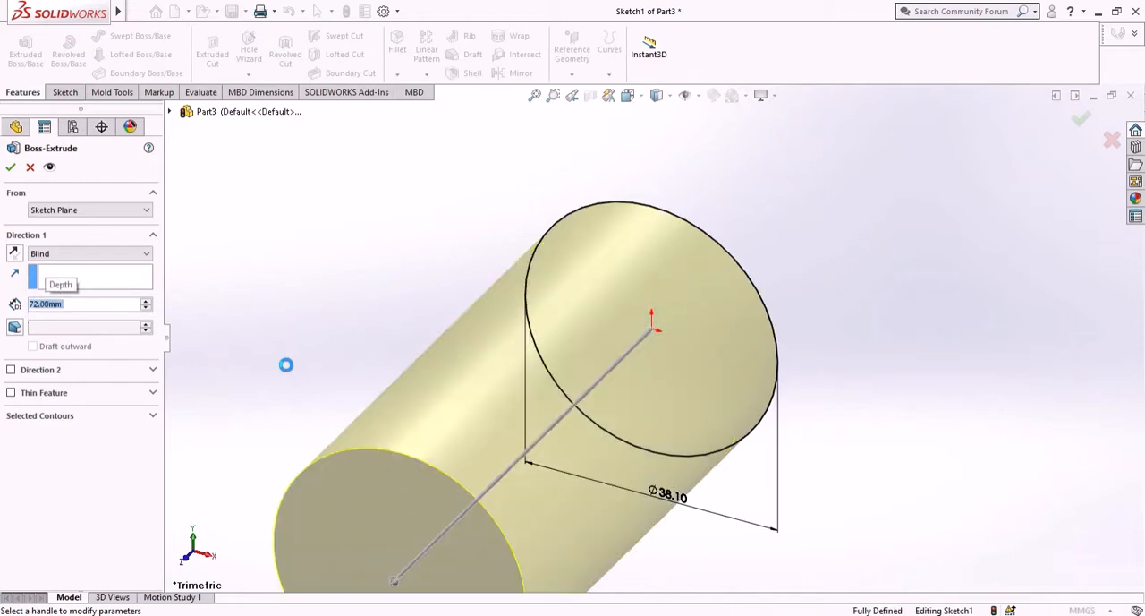
{"action": "left_click", "coordinate": [15, 255]}
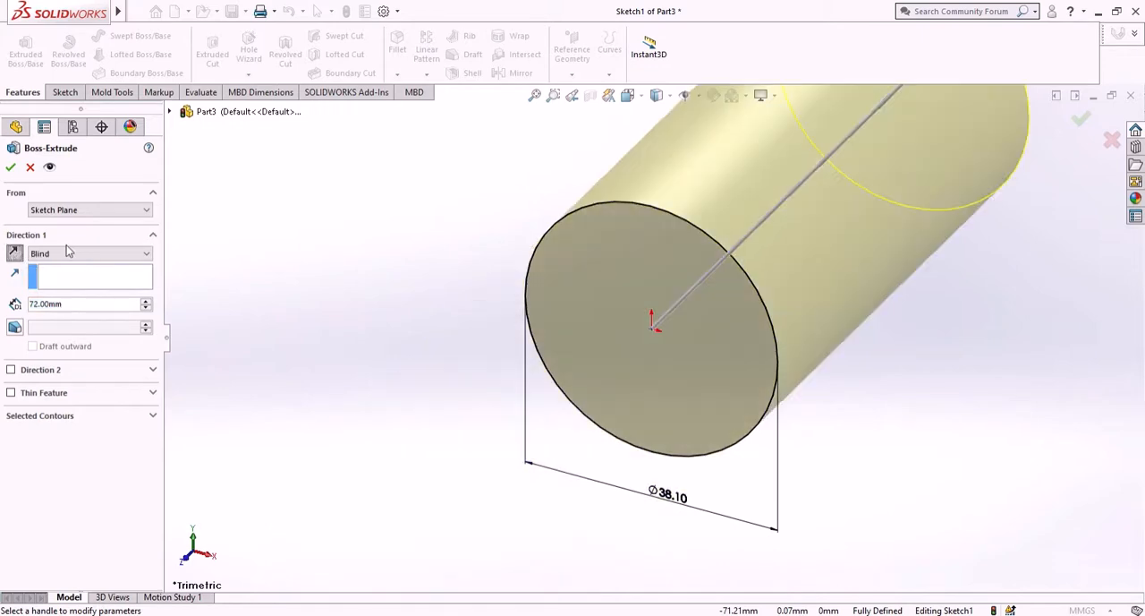
{"action": "scroll", "coordinate": [535, 292], "scroll_direction": "up", "scroll_amount": 3}
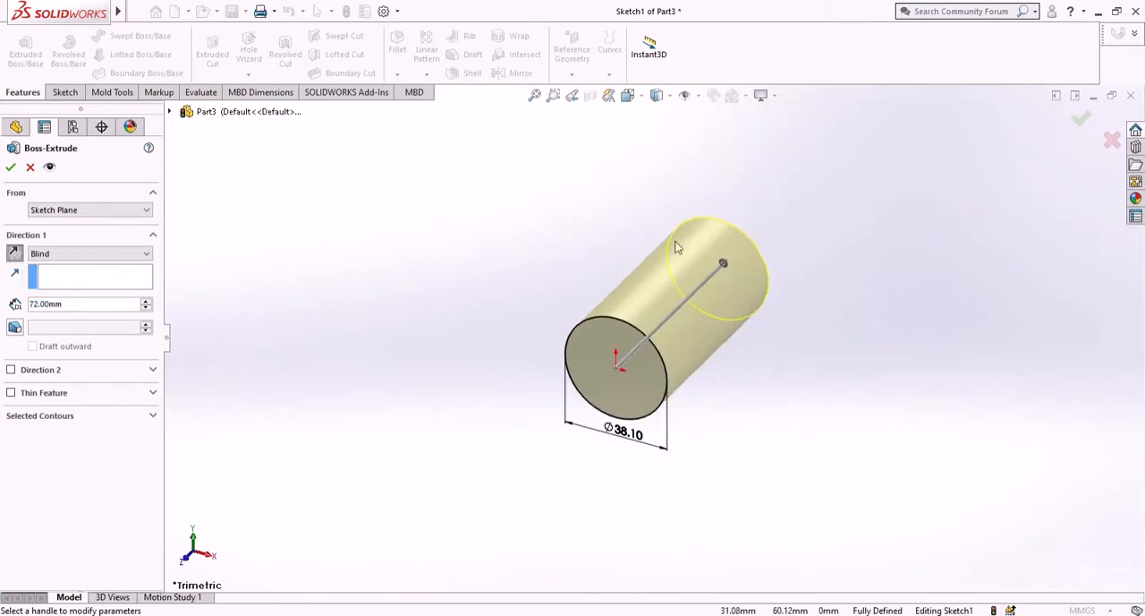
{"action": "left_click", "coordinate": [10, 170]}
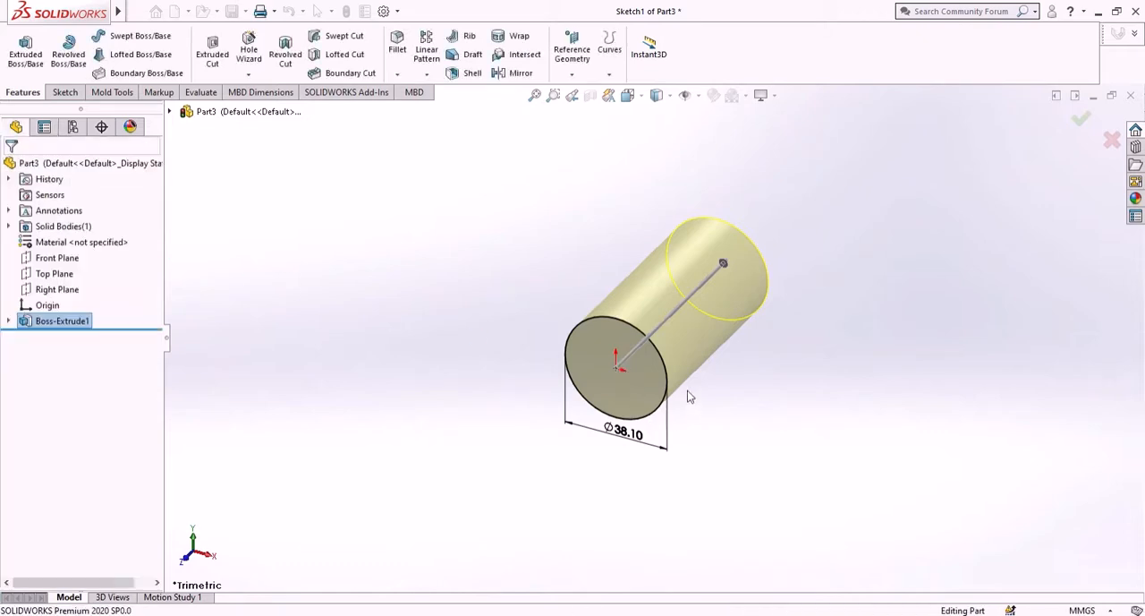
- Sketch a circle with a radius of about 11.6 mm centred on the origin on the cylinder's front end face
{"action": "scroll", "coordinate": [757, 339], "scroll_direction": "down", "scroll_amount": 2}
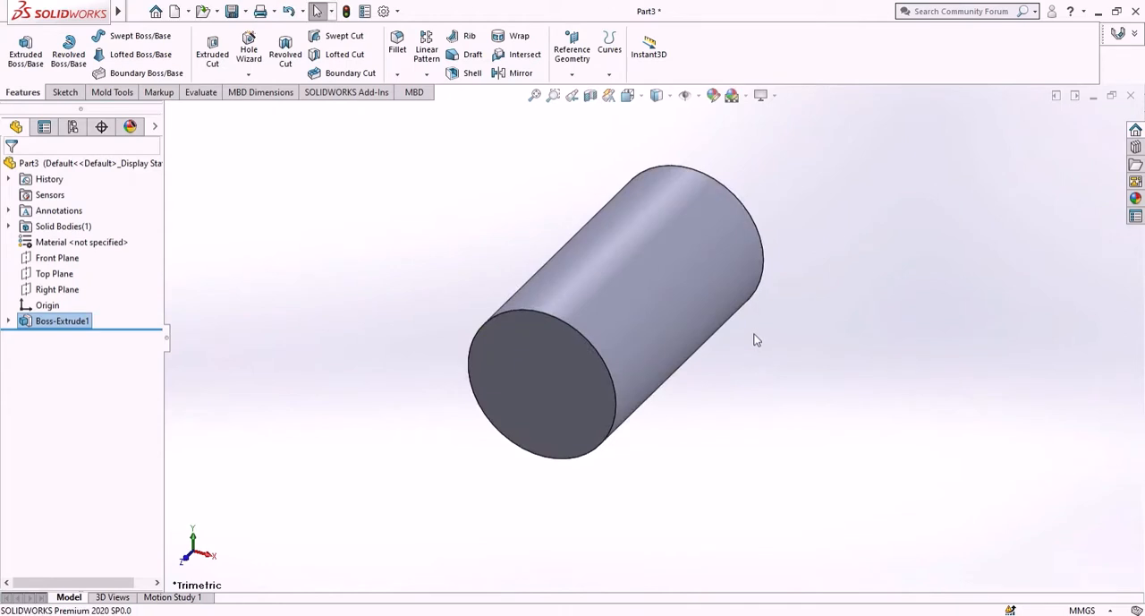
{"action": "left_click", "coordinate": [547, 385]}
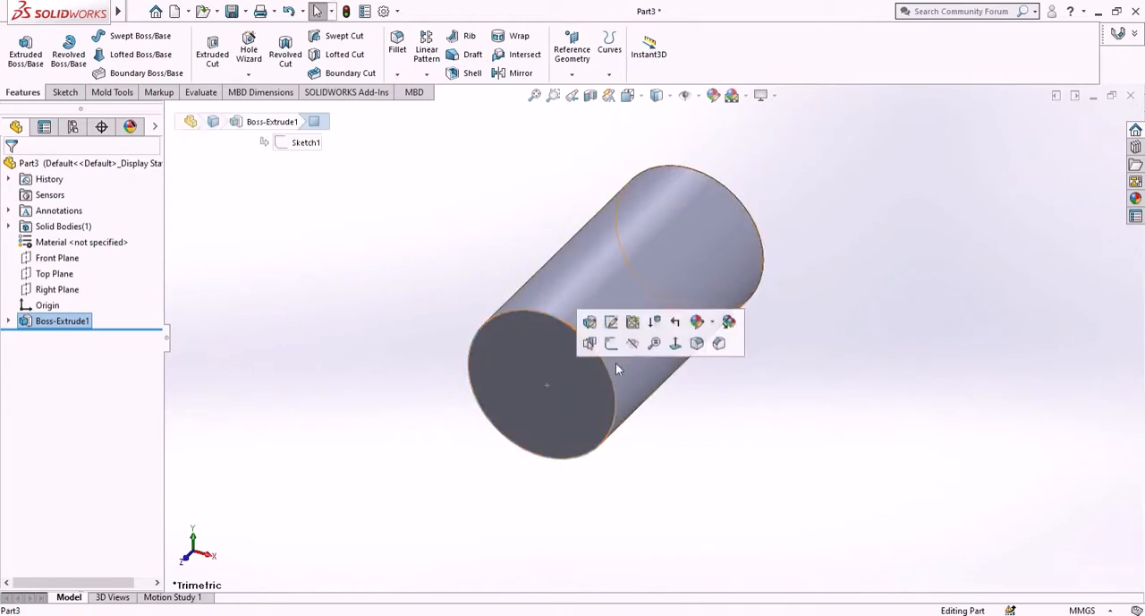
{"action": "left_click", "coordinate": [618, 349]}
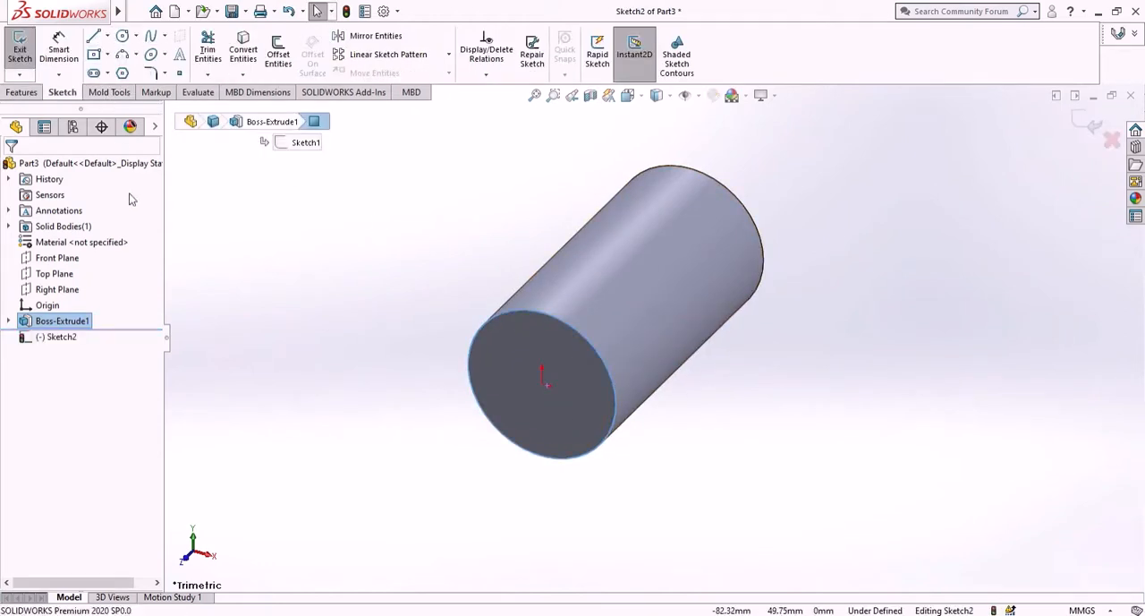
{"action": "right_click", "coordinate": [71, 338]}
{"action": "left_click", "coordinate": [98, 312]}
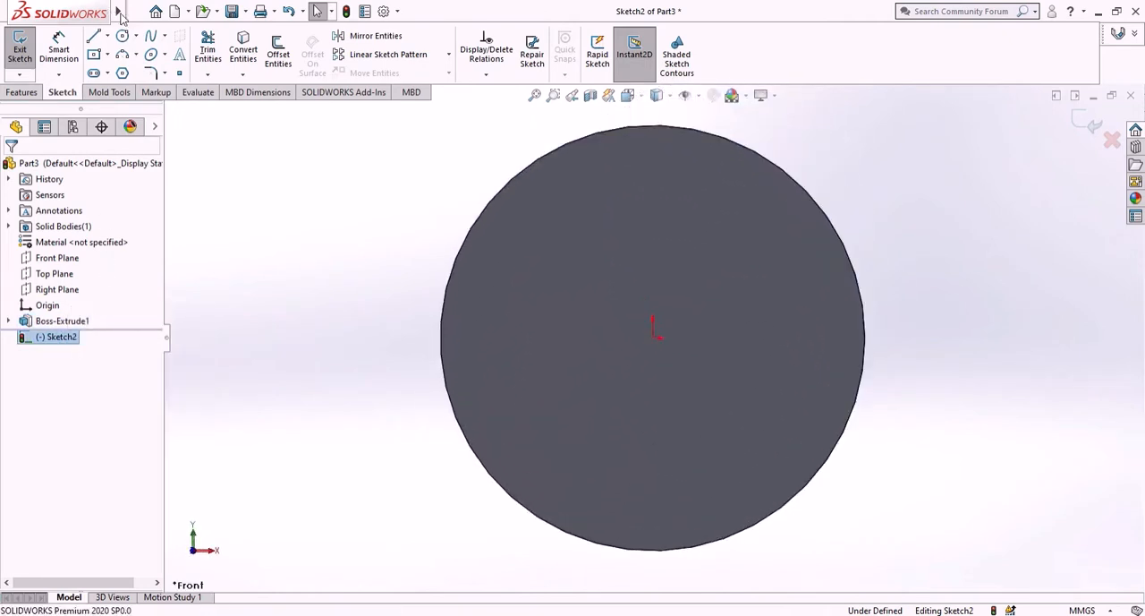
{"action": "left_click", "coordinate": [123, 36]}
{"action": "left_click", "coordinate": [673, 353]}
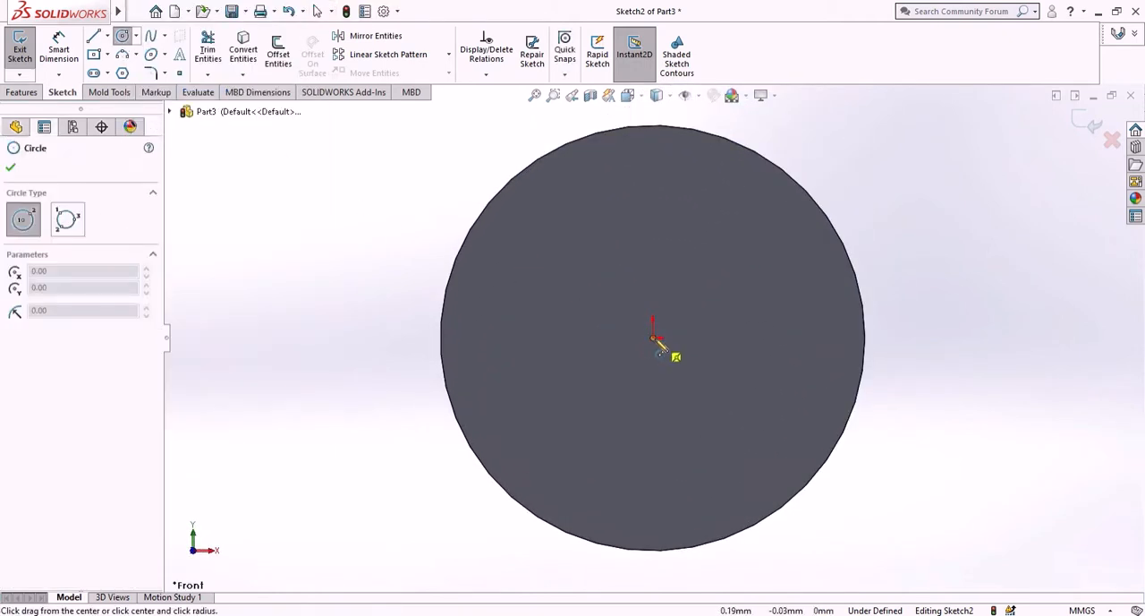
{"action": "left_click", "coordinate": [703, 463]}
- Dimension the diameter of the circle on the cylinder's front face as 25 mm
{"action": "key", "text": "d"}
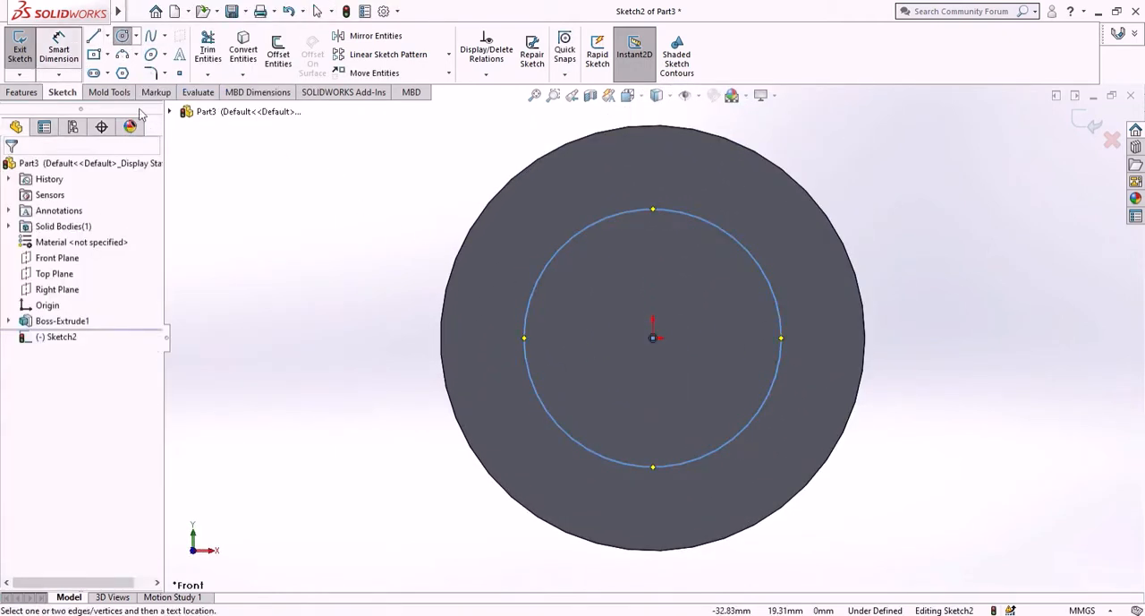
{"action": "left_click", "coordinate": [704, 460]}
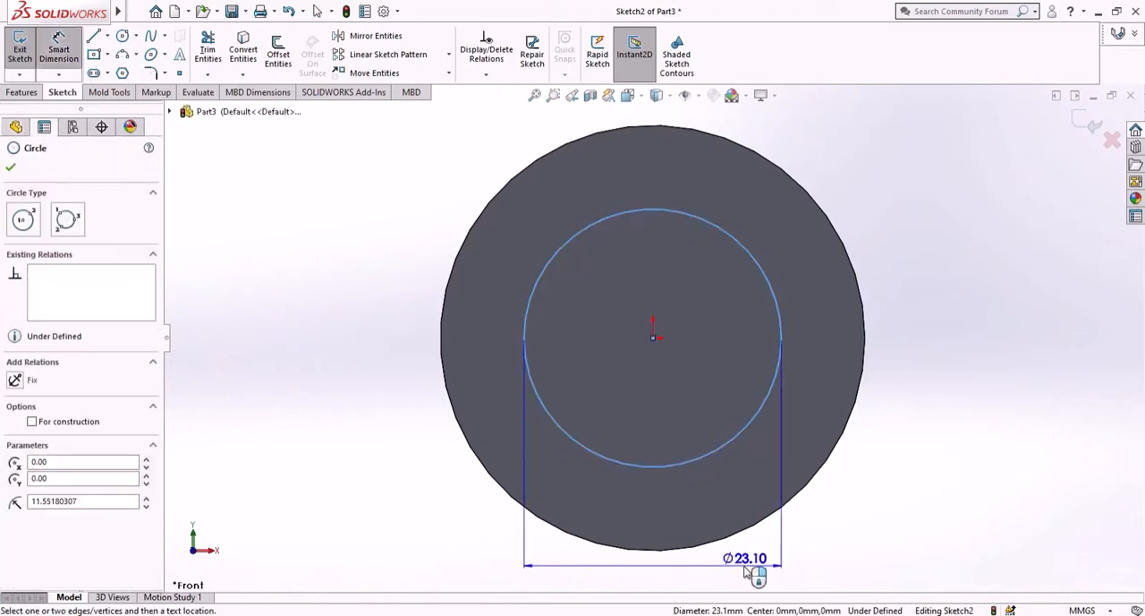
{"action": "left_click", "coordinate": [755, 557]}
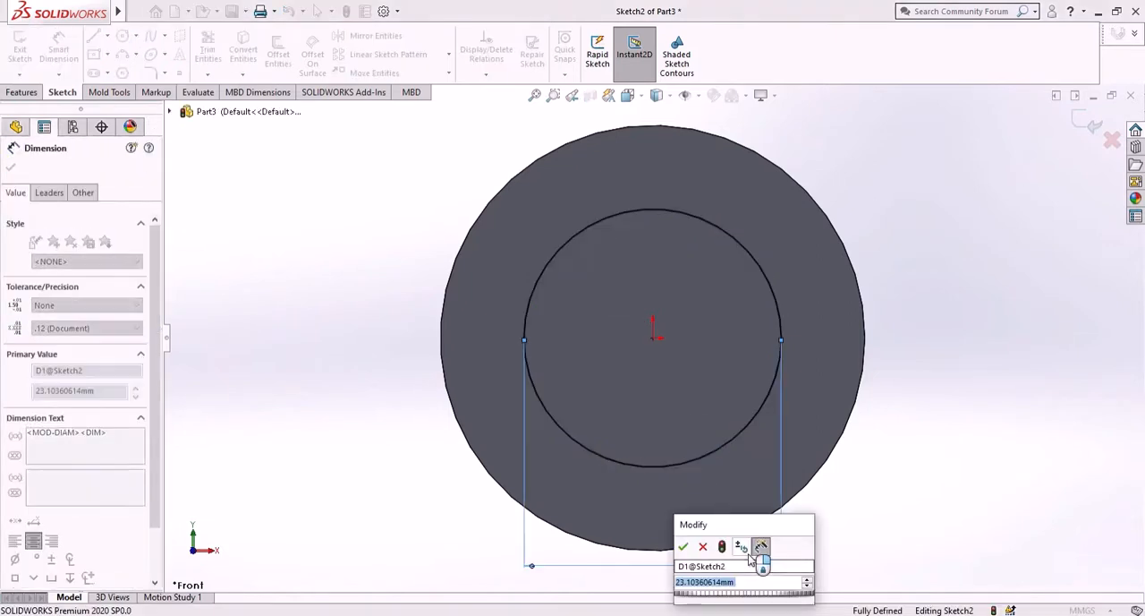
{"action": "type", "text": "25"}
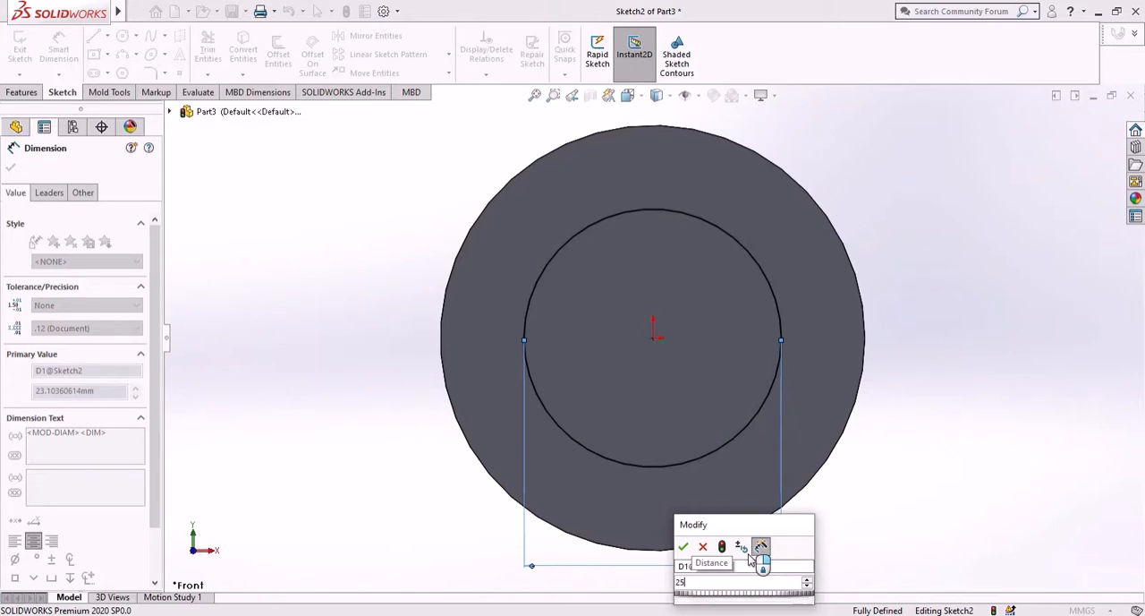
{"action": "key", "text": "Return"}
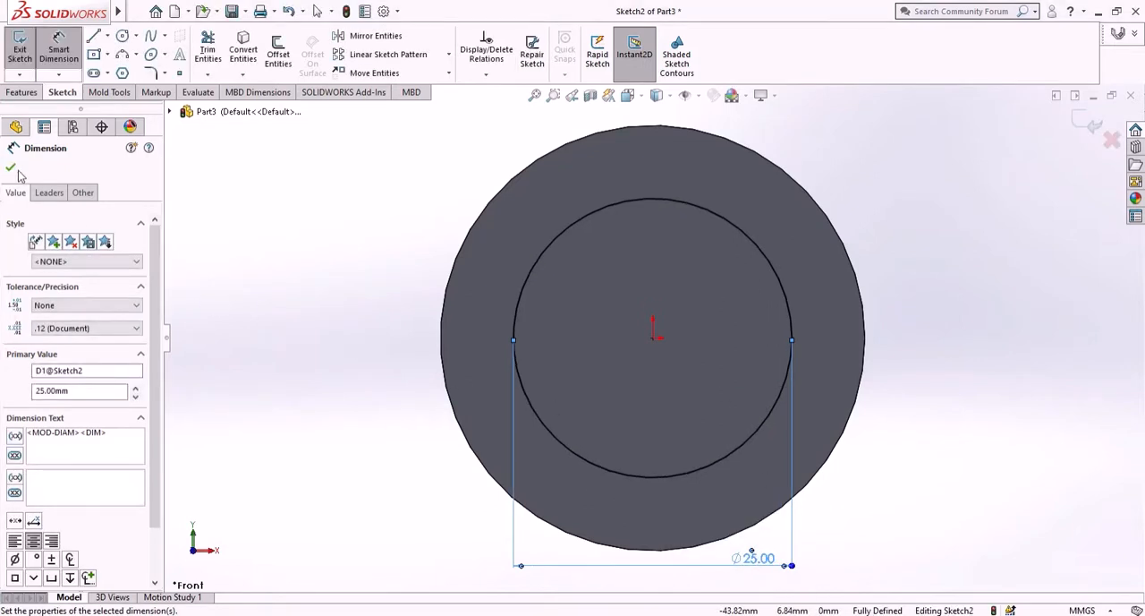
{"action": "left_click", "coordinate": [11, 168]}
- Cut the 25 mm circle into the cylinder's front end with a Blind Extruded Cut 4.75 mm deep
{"action": "left_click", "coordinate": [30, 93]}
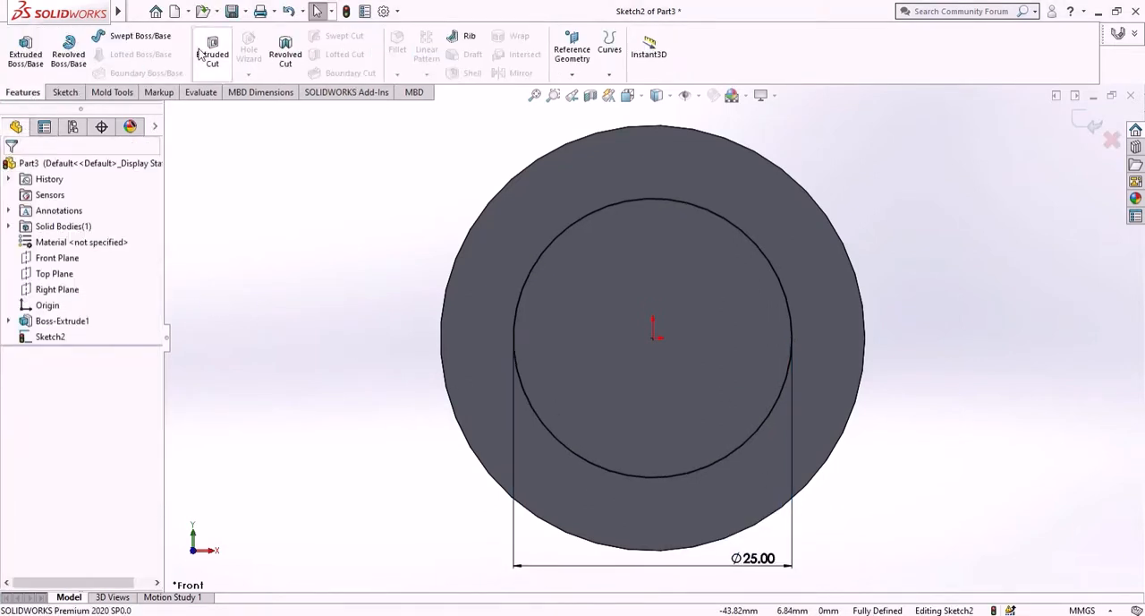
{"action": "left_click", "coordinate": [203, 55]}
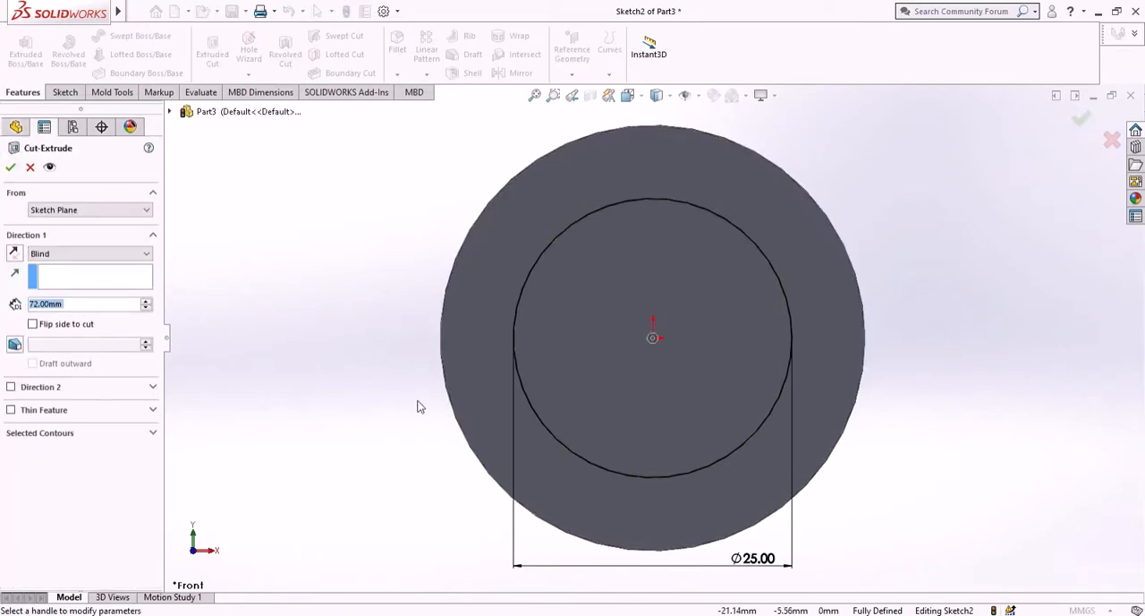
{"action": "type", "text": "4"}
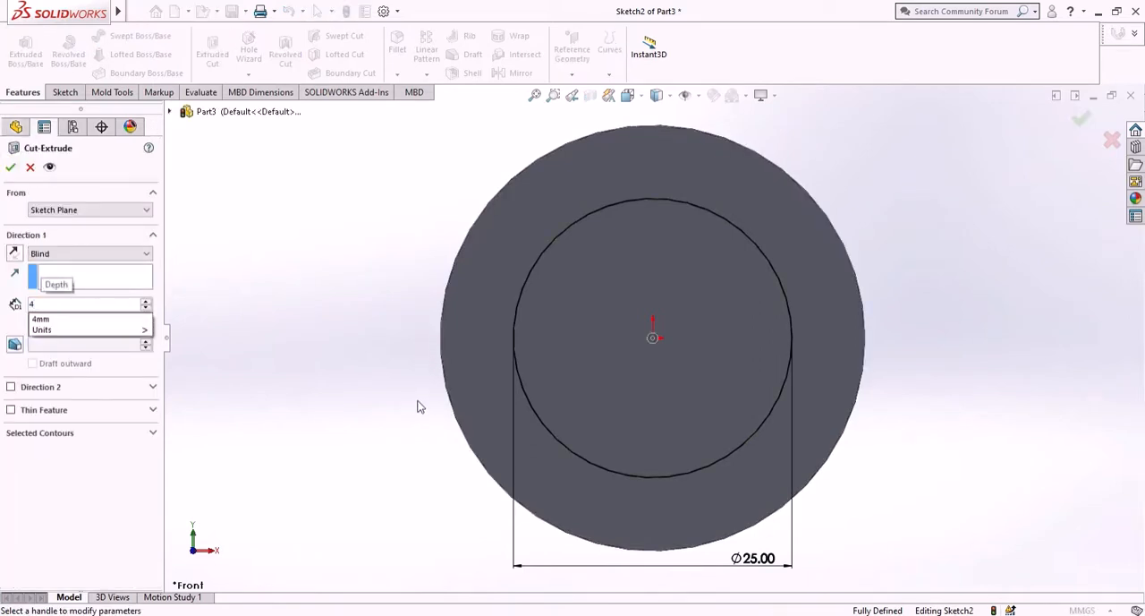
{"action": "type", "text": ".75"}
{"action": "key", "text": "Return"}
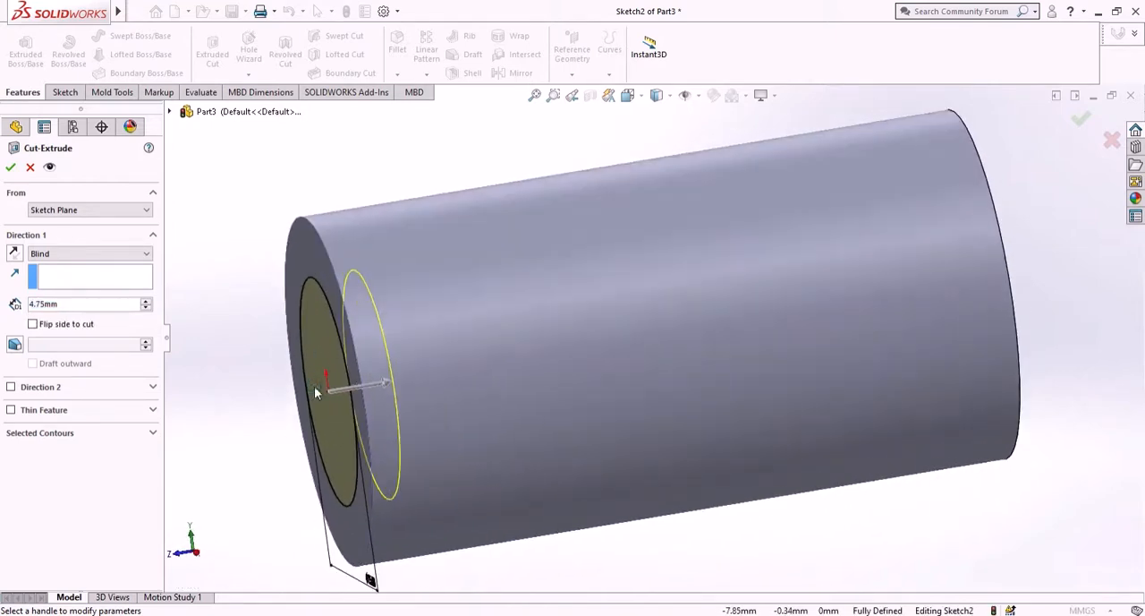
{"action": "left_click", "coordinate": [9, 167]}
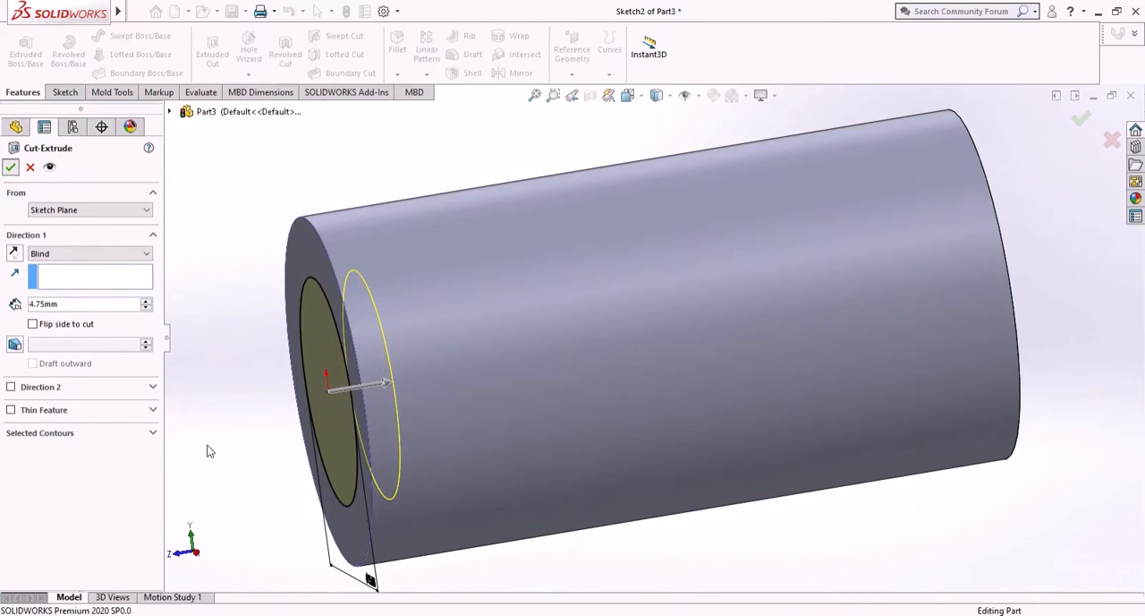
- Sketch a circle with a radius of about 7.3 mm centred on the origin on the floor of the front recess
{"action": "middle_click_drag", "start_coordinate": [238, 436], "coordinate": [475, 409]}
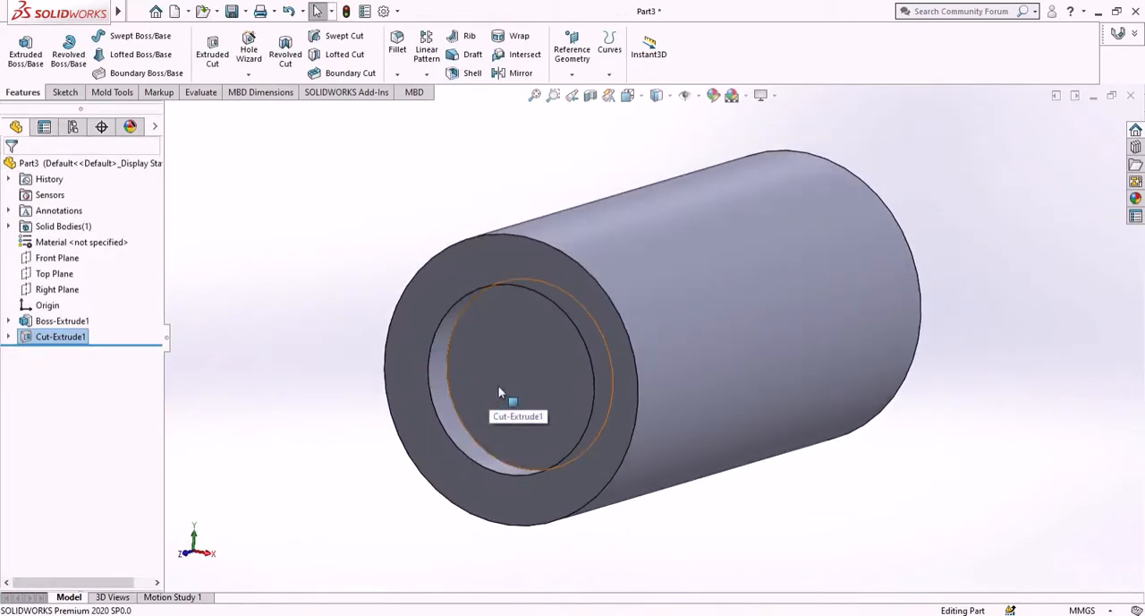
{"action": "left_click", "coordinate": [500, 392]}
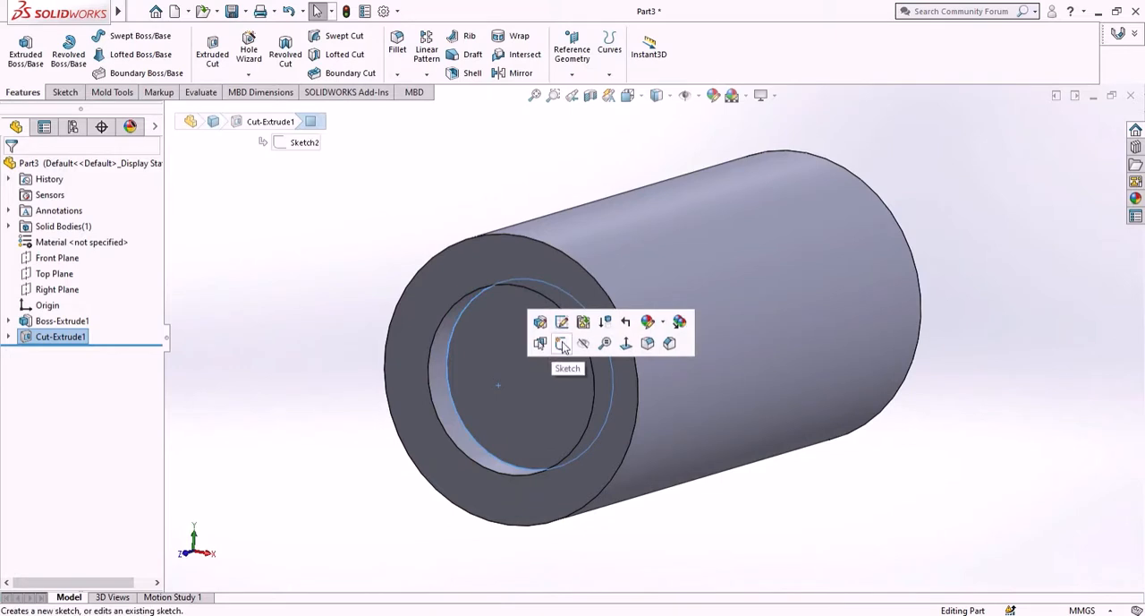
{"action": "left_click", "coordinate": [562, 344]}
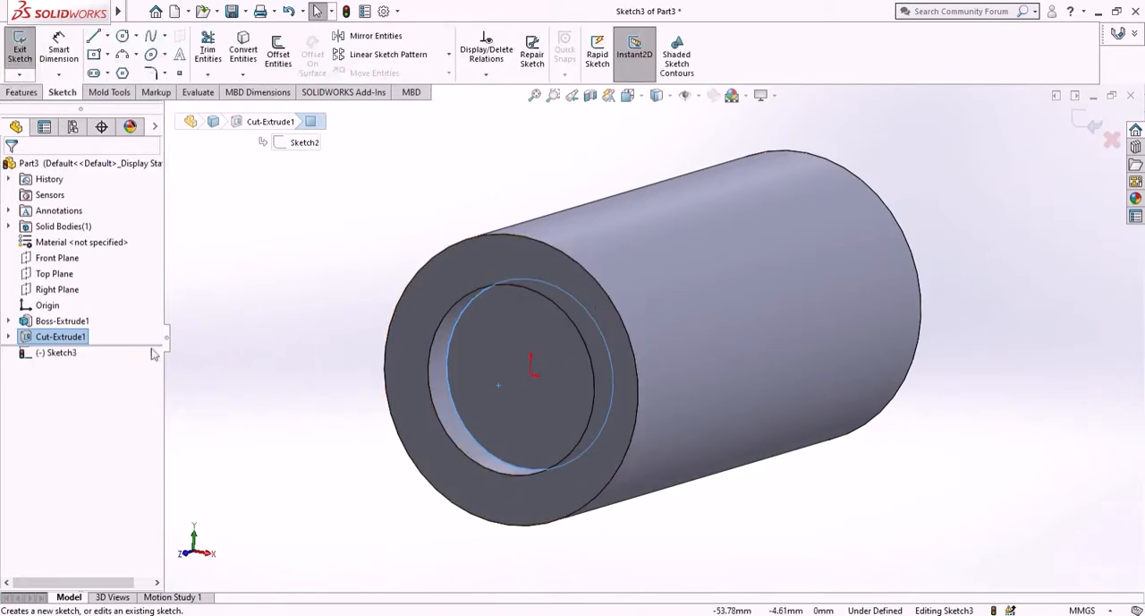
{"action": "right_click", "coordinate": [73, 357]}
{"action": "left_click", "coordinate": [111, 333]}
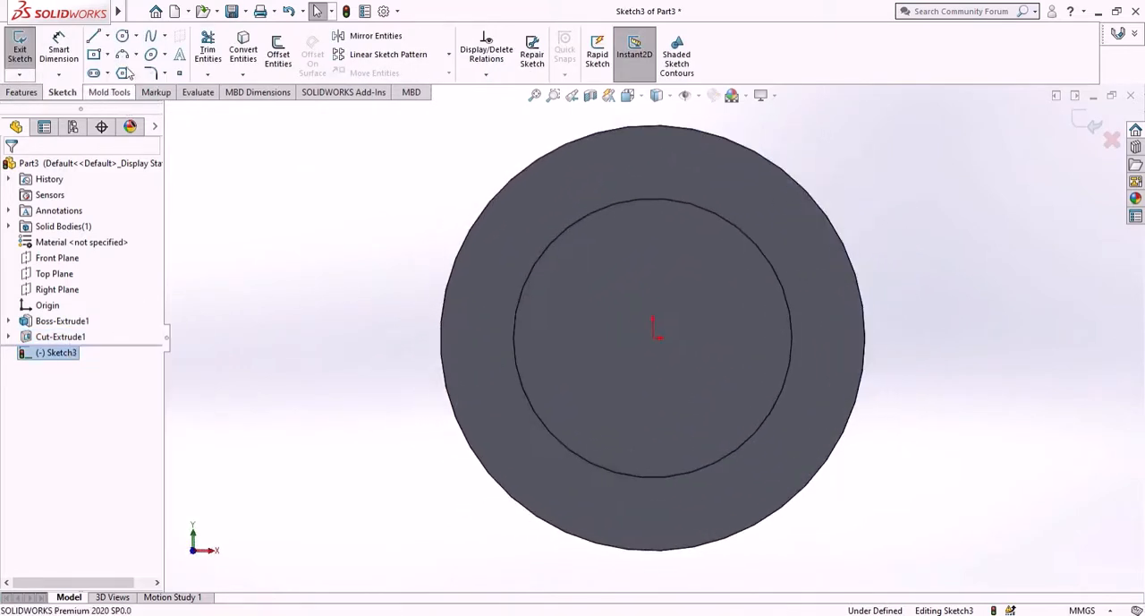
{"action": "left_click", "coordinate": [122, 38]}
{"action": "left_click", "coordinate": [654, 336]}
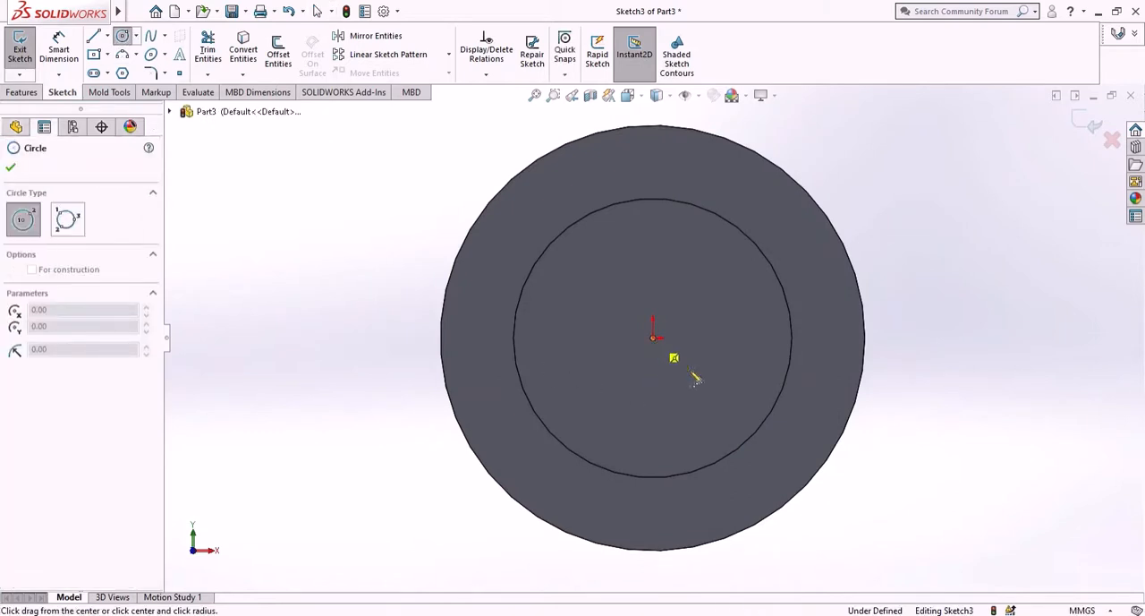
{"action": "left_click", "coordinate": [711, 409]}
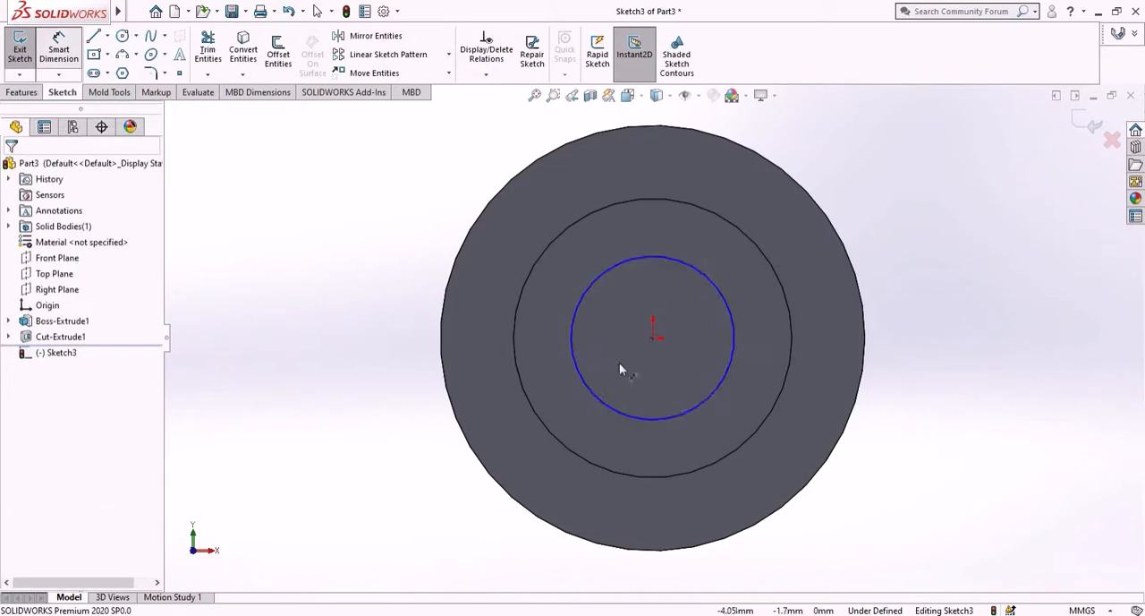
- Dimension the diameter of the circle on the recess floor as 12.7 mm
{"action": "left_click", "coordinate": [679, 411]}
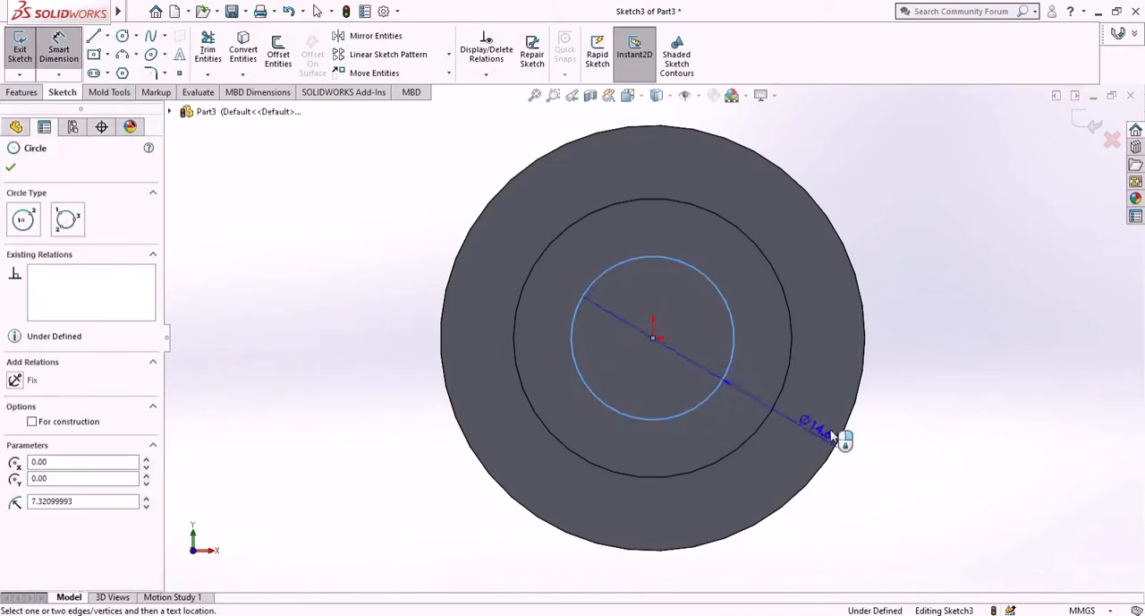
{"action": "left_click", "coordinate": [922, 396]}
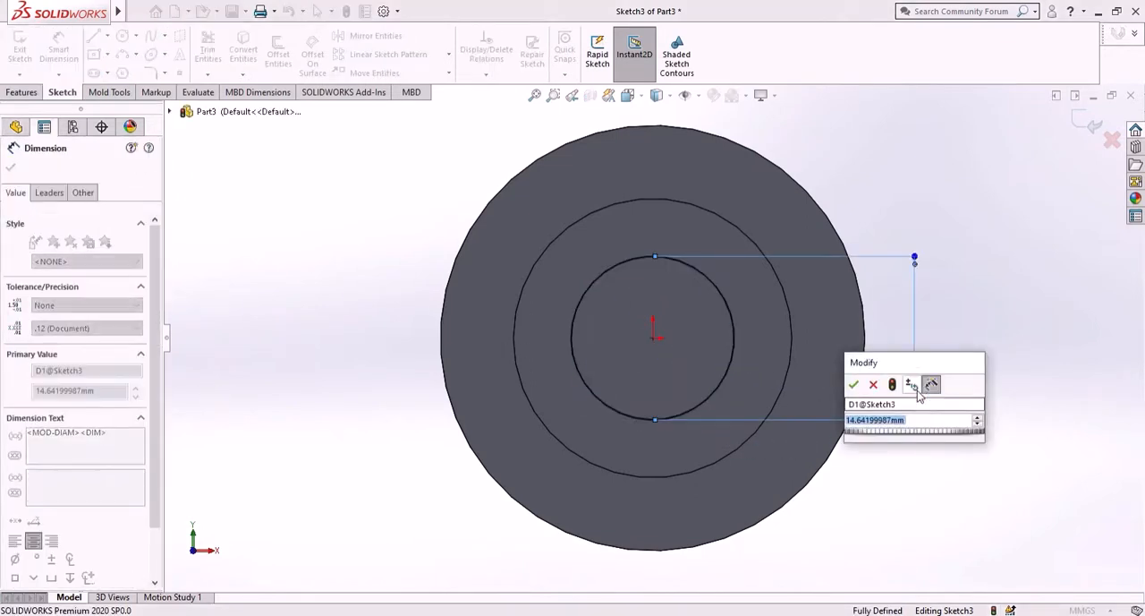
{"action": "type", "text": "12."}
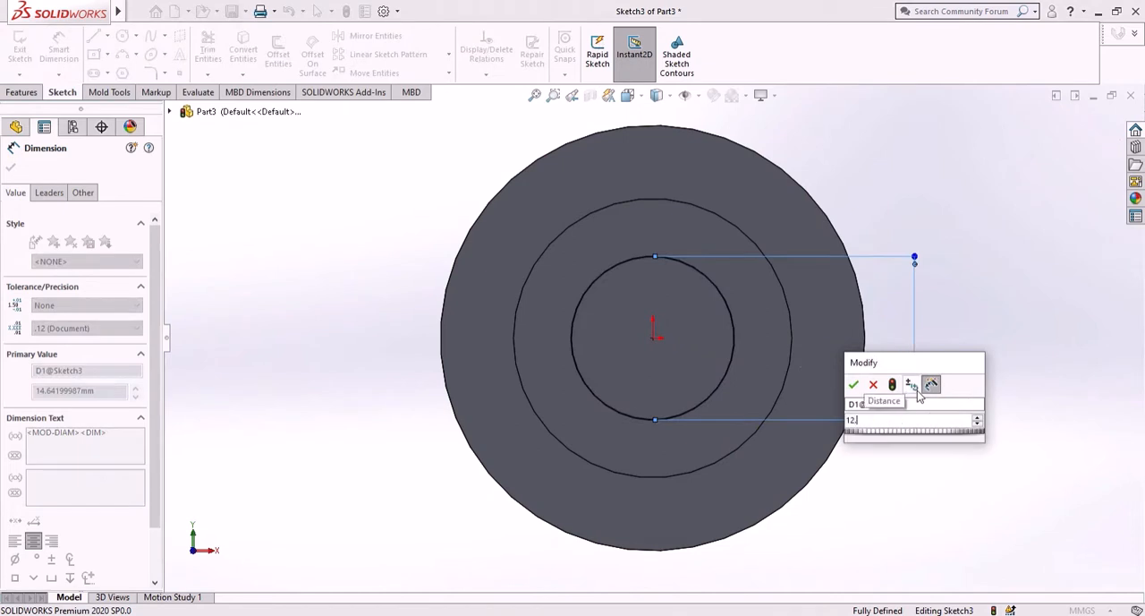
{"action": "type", "text": "7"}
{"action": "key", "text": "Return"}
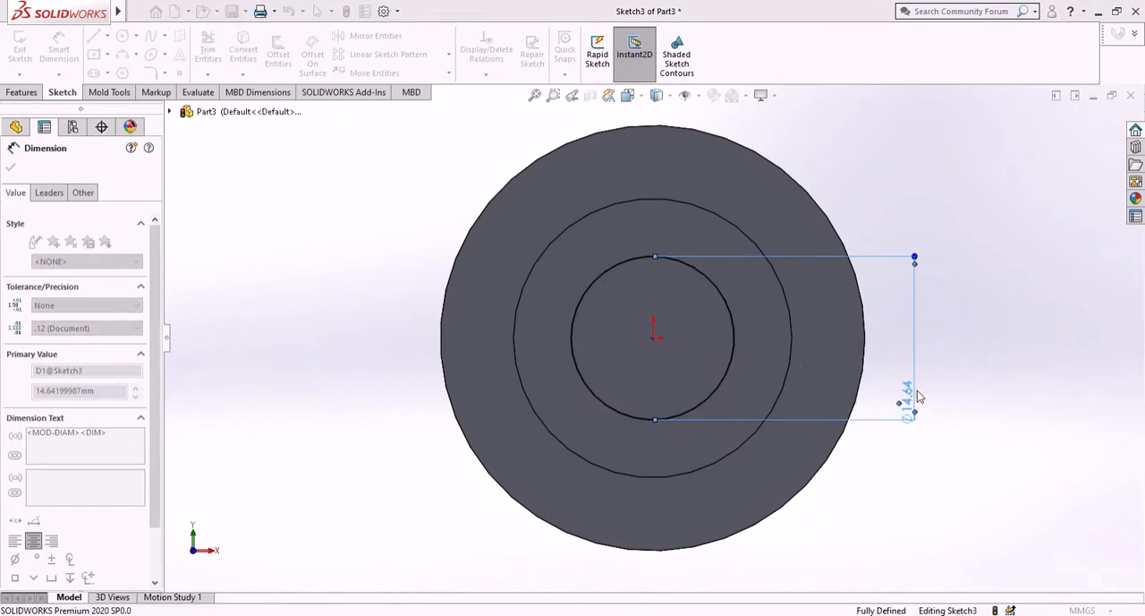
- Cut the 12.7 mm circle into the cylinder from the recess floor with a Blind Extruded Cut 25 mm deep
{"action": "left_click", "coordinate": [21, 93]}
{"action": "left_click", "coordinate": [212, 51]}
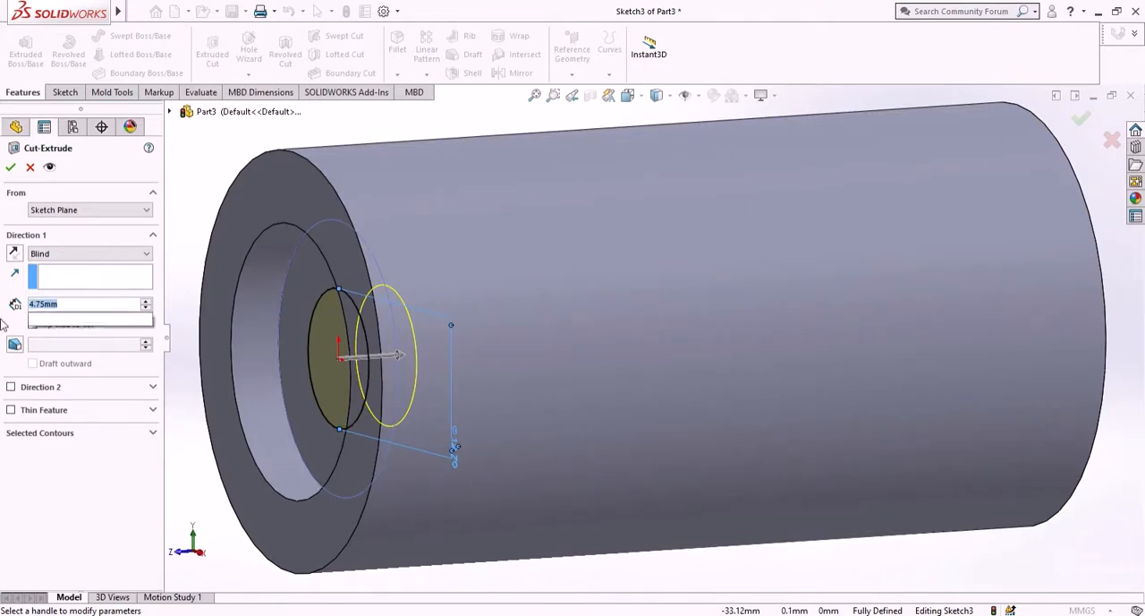
{"action": "key", "text": "BackSpace"}
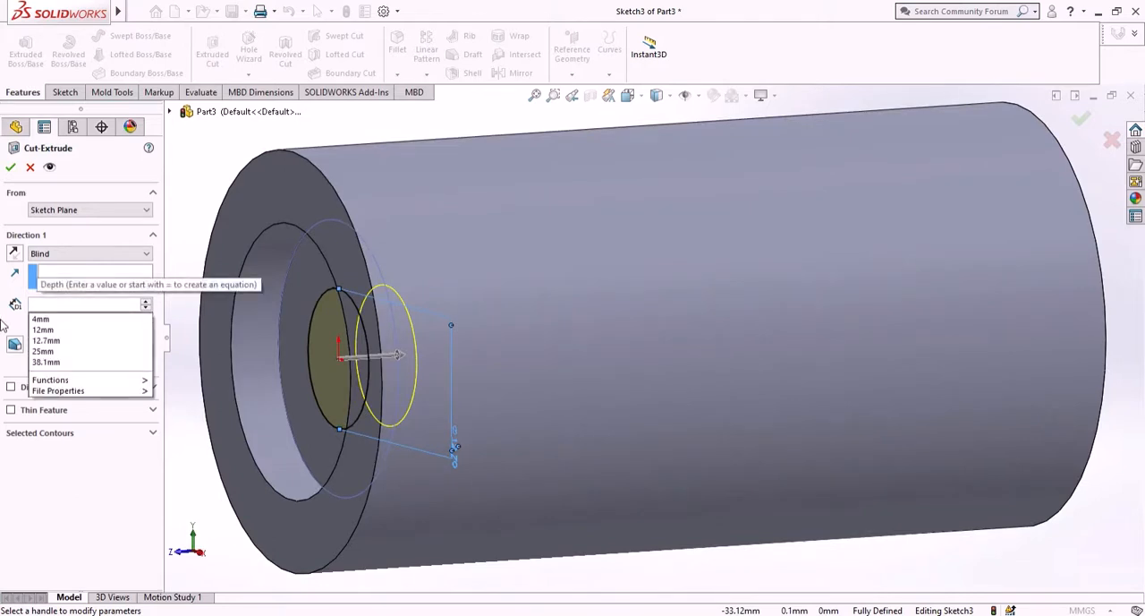
{"action": "type", "text": "25"}
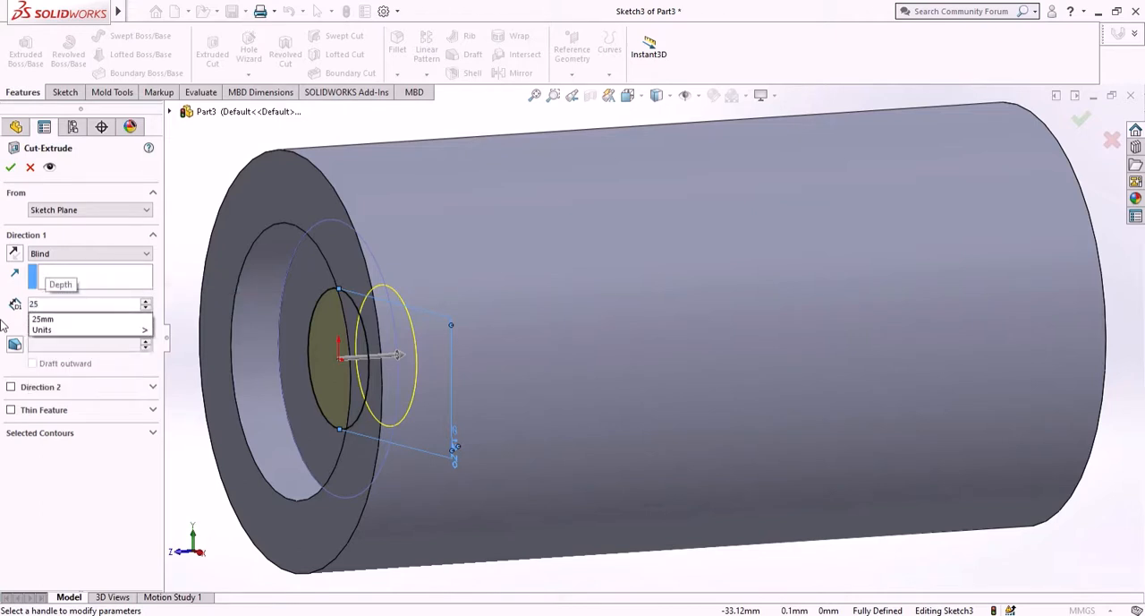
{"action": "key", "text": "Return"}
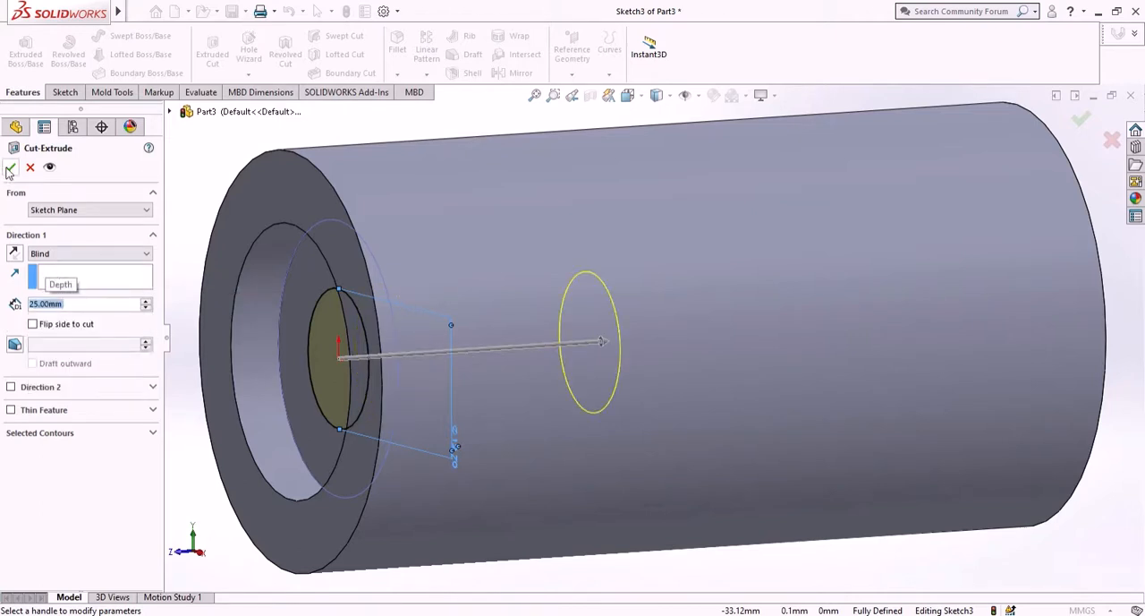
{"action": "left_click", "coordinate": [10, 169]}
- Sketch a circle with a radius of about 15 mm centred on the origin on the cylinder's rear end face
{"action": "scroll", "coordinate": [420, 425], "scroll_direction": "up", "scroll_amount": 3}
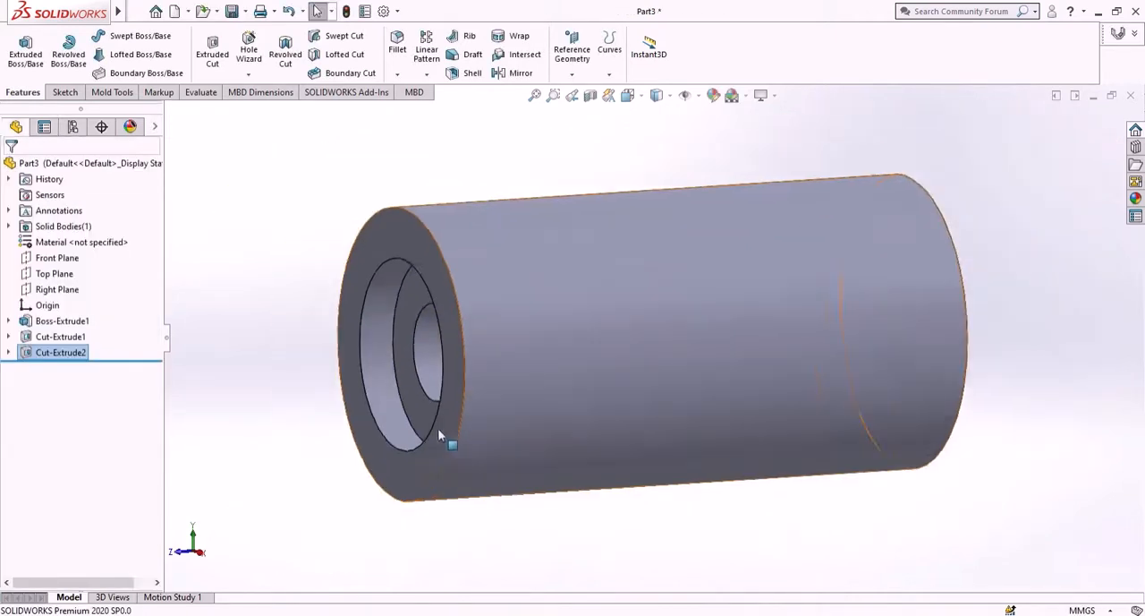
{"action": "middle_click_drag", "start_coordinate": [450, 487], "coordinate": [301, 498]}
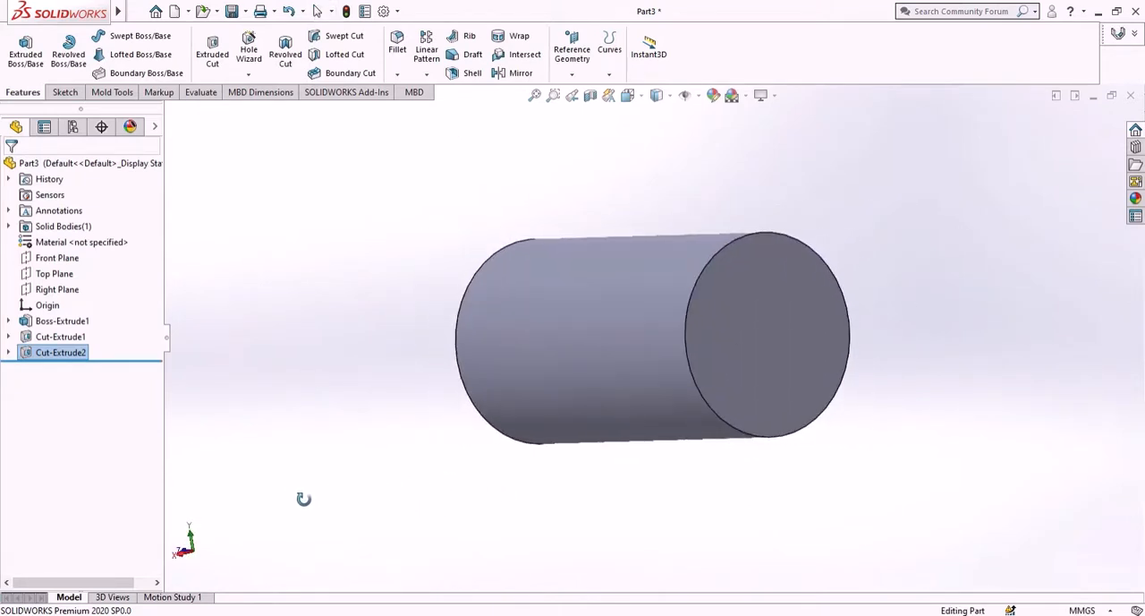
{"action": "left_click", "coordinate": [748, 334]}
{"action": "left_click", "coordinate": [811, 290]}
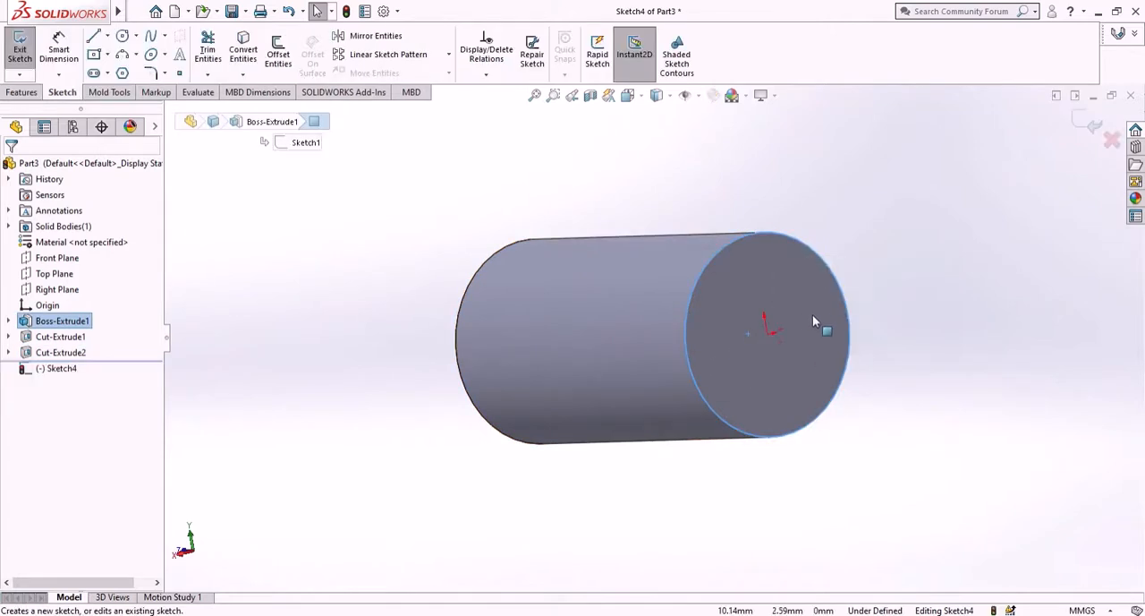
{"action": "right_click", "coordinate": [57, 371]}
{"action": "left_click", "coordinate": [104, 358]}
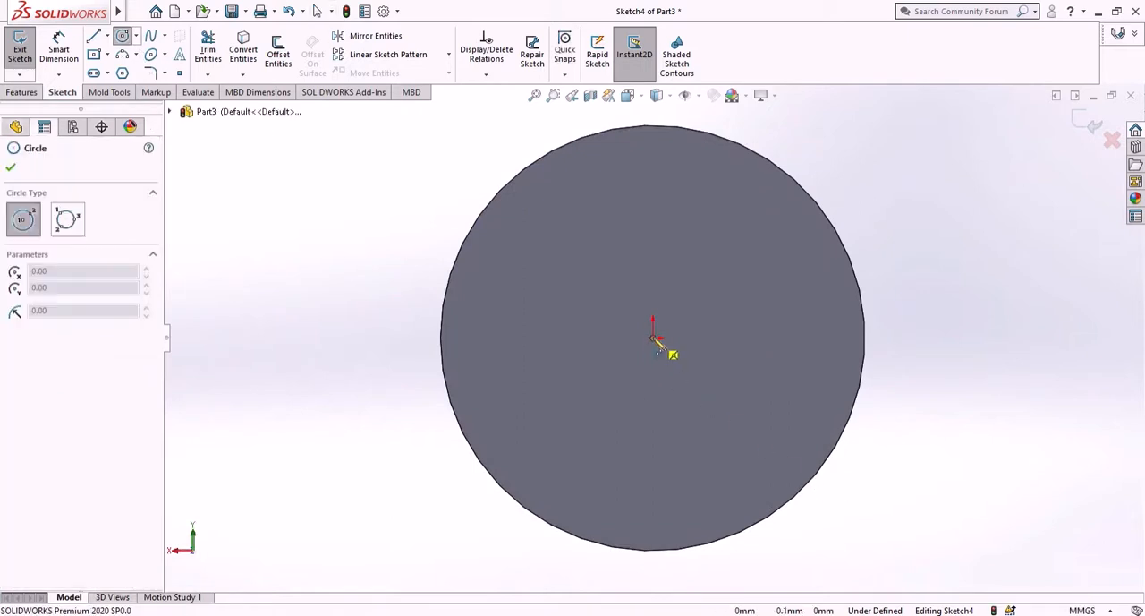
{"action": "left_click", "coordinate": [653, 338]}
{"action": "left_click", "coordinate": [759, 480]}
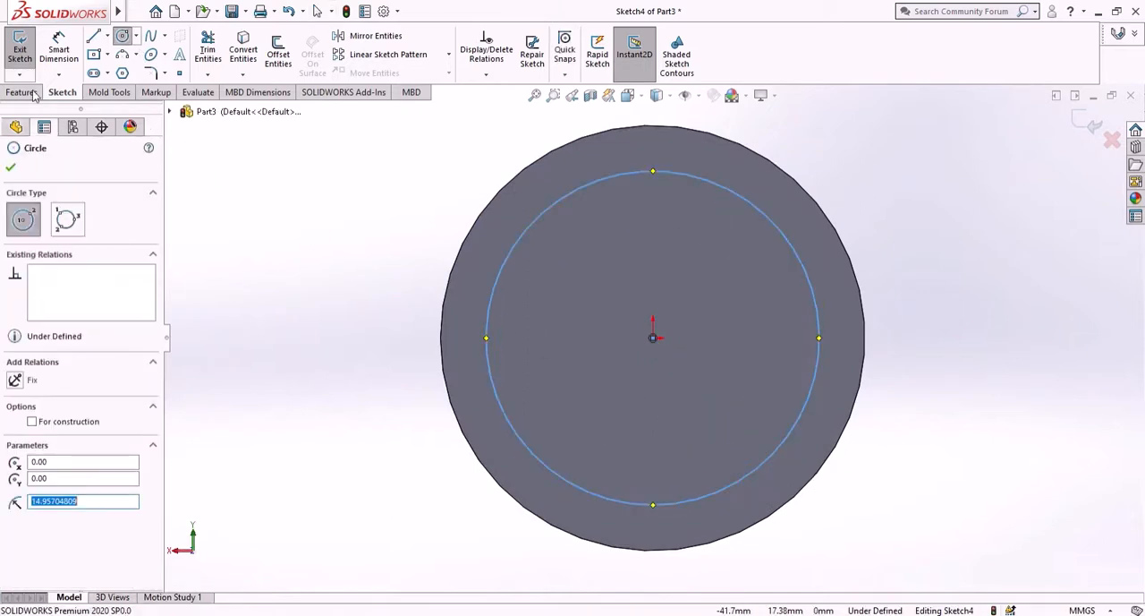
- Dimension the diameter of the circle on the rear end face as 12.7 mm
{"action": "left_click", "coordinate": [58, 49]}
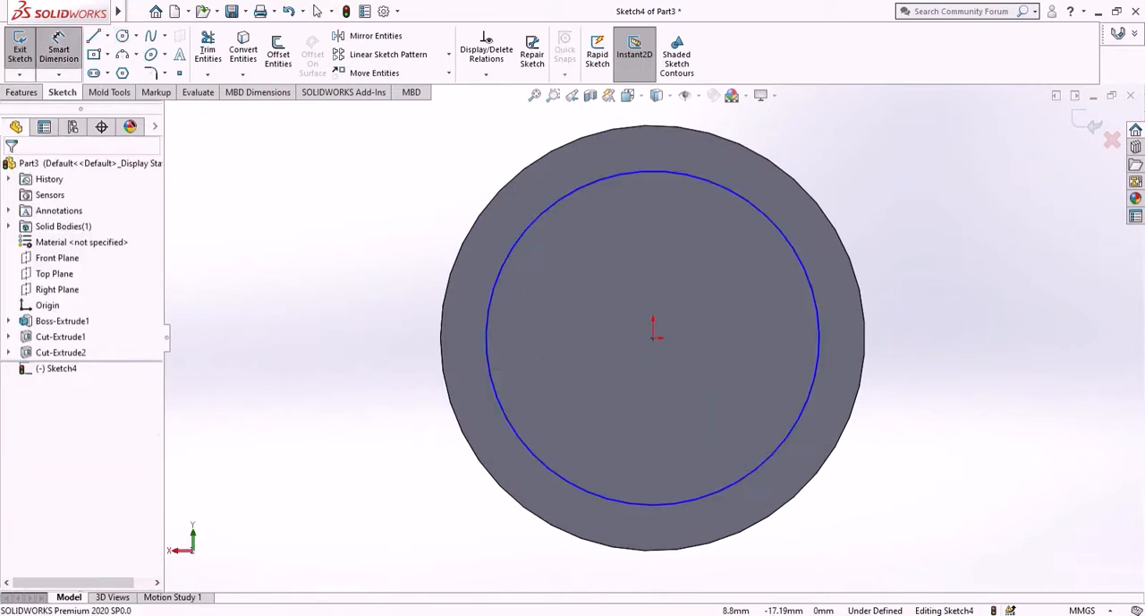
{"action": "left_click", "coordinate": [767, 468]}
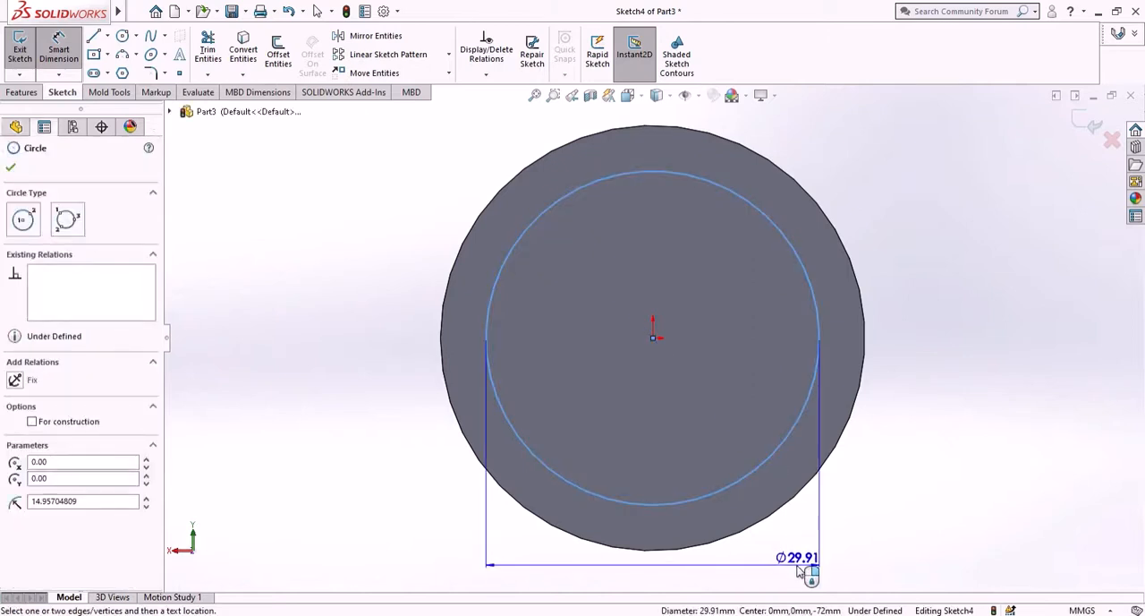
{"action": "left_click", "coordinate": [804, 570]}
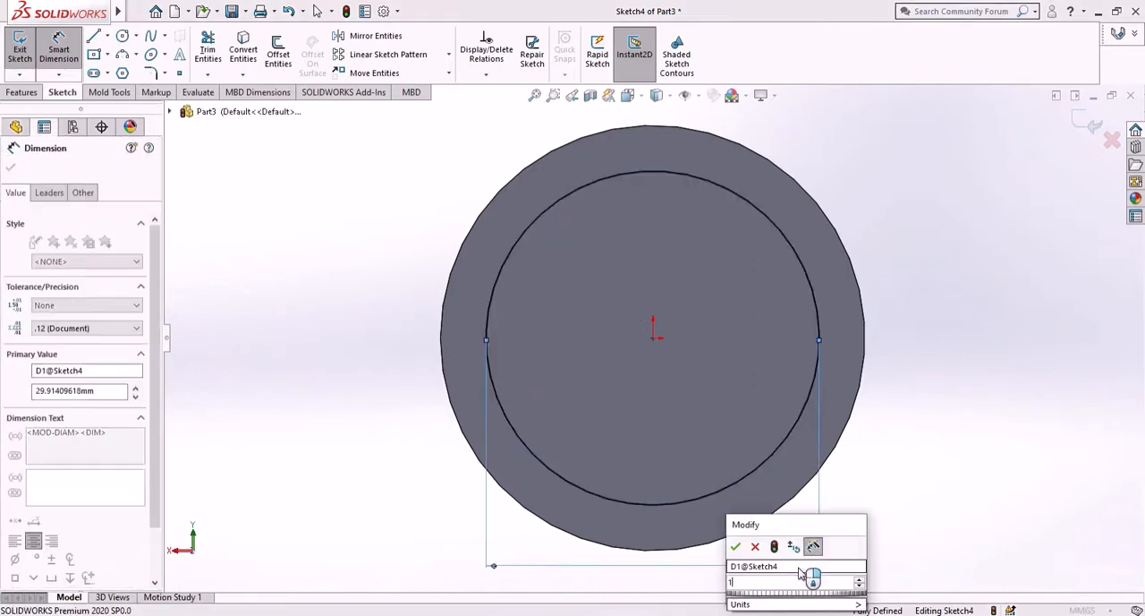
{"action": "type", "text": "12.7"}
{"action": "key", "text": "Return"}
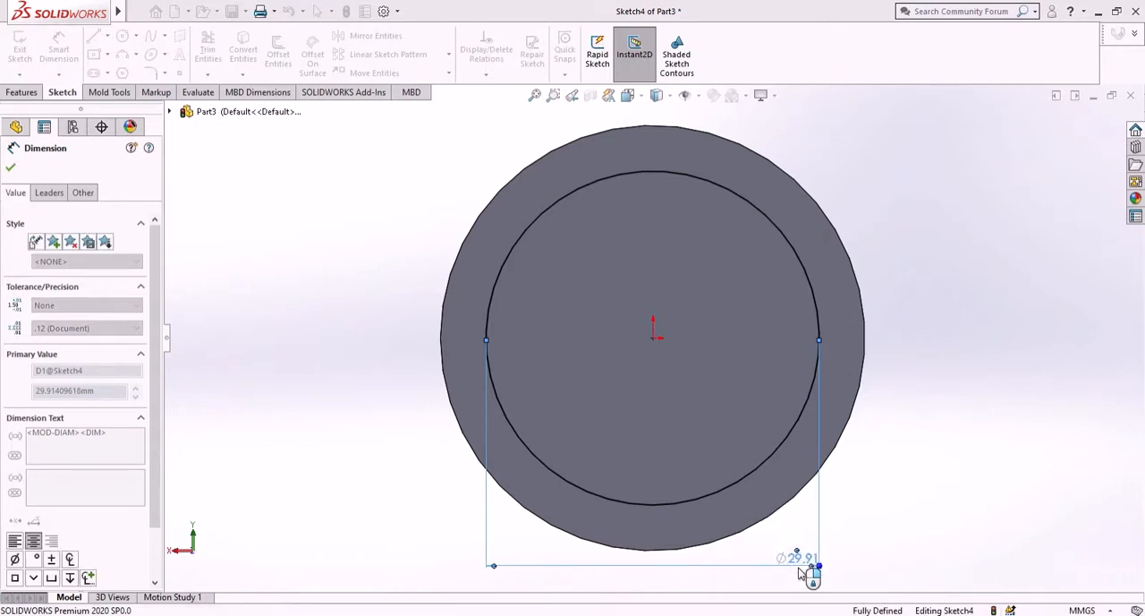
{"action": "left_click", "coordinate": [10, 167]}
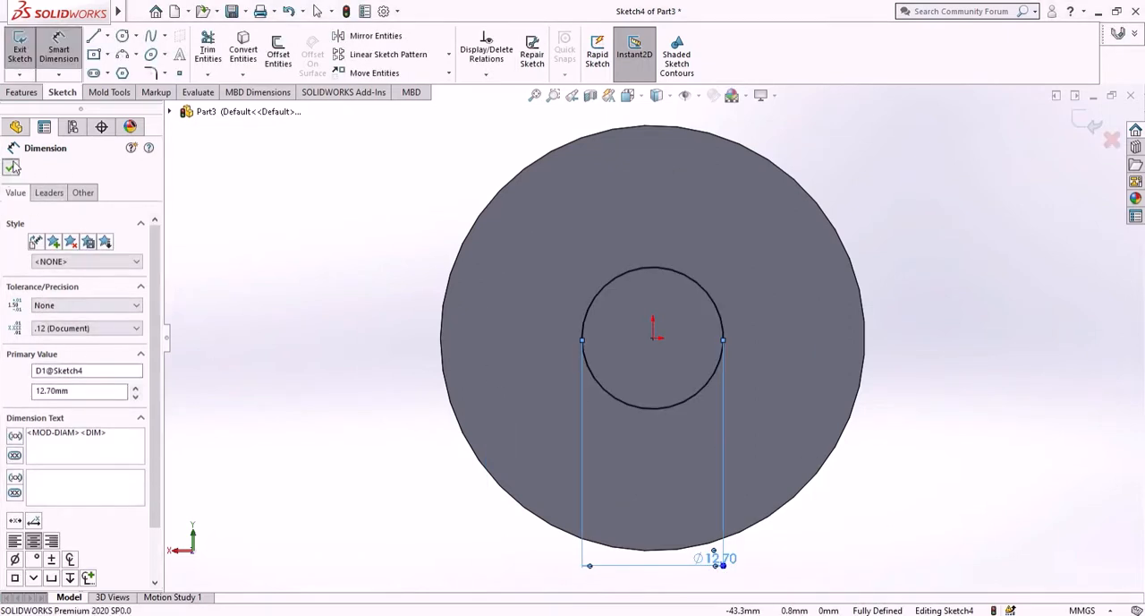
- Cut the 12.7 mm circle into the cylinder's rear end with a Blind Extruded Cut 24.75 mm deep
{"action": "left_click", "coordinate": [27, 94]}
{"action": "left_click", "coordinate": [226, 56]}
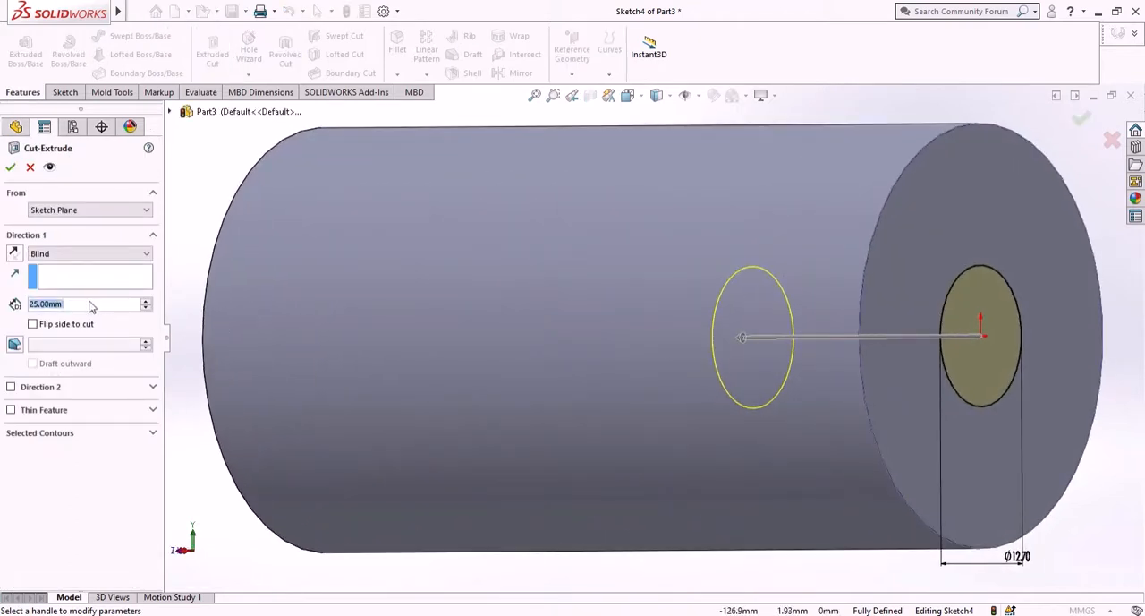
{"action": "key", "text": "BackSpace"}
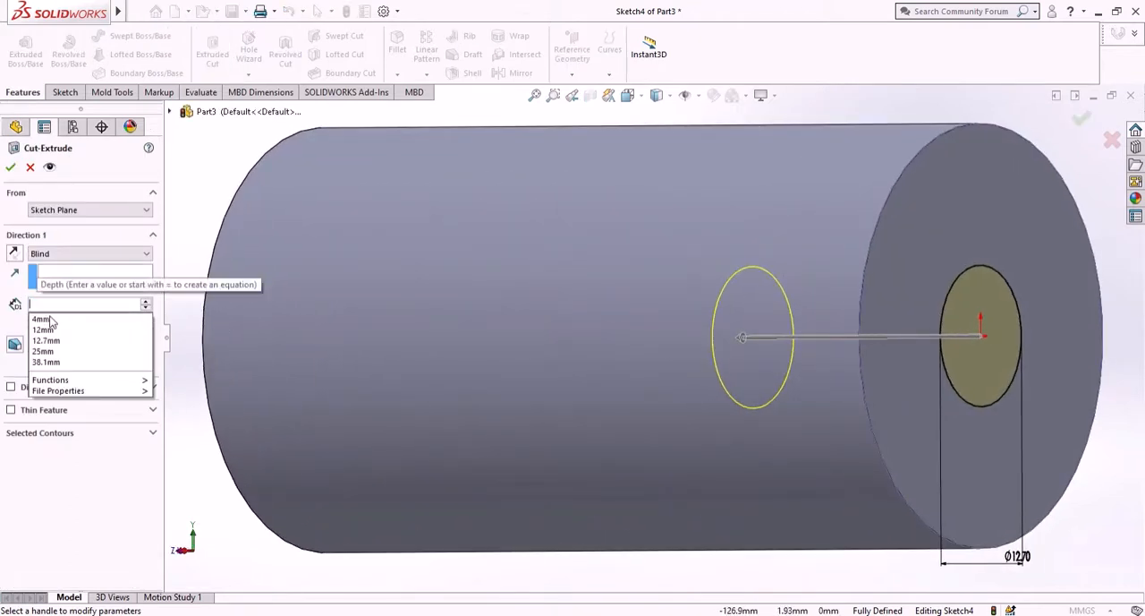
{"action": "type", "text": "24"}
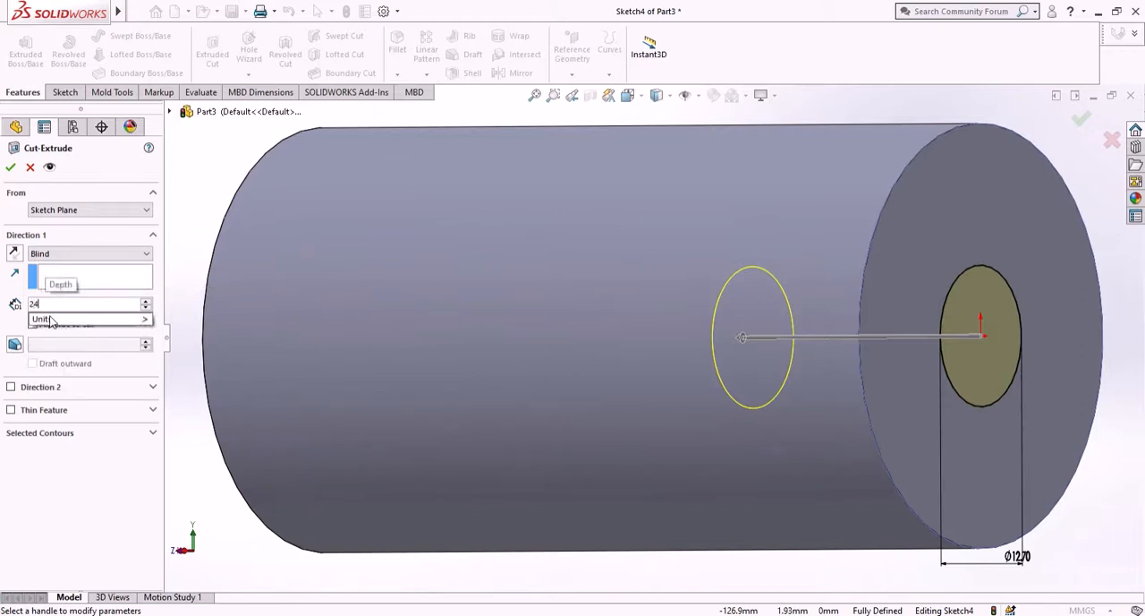
{"action": "type", "text": ".75"}
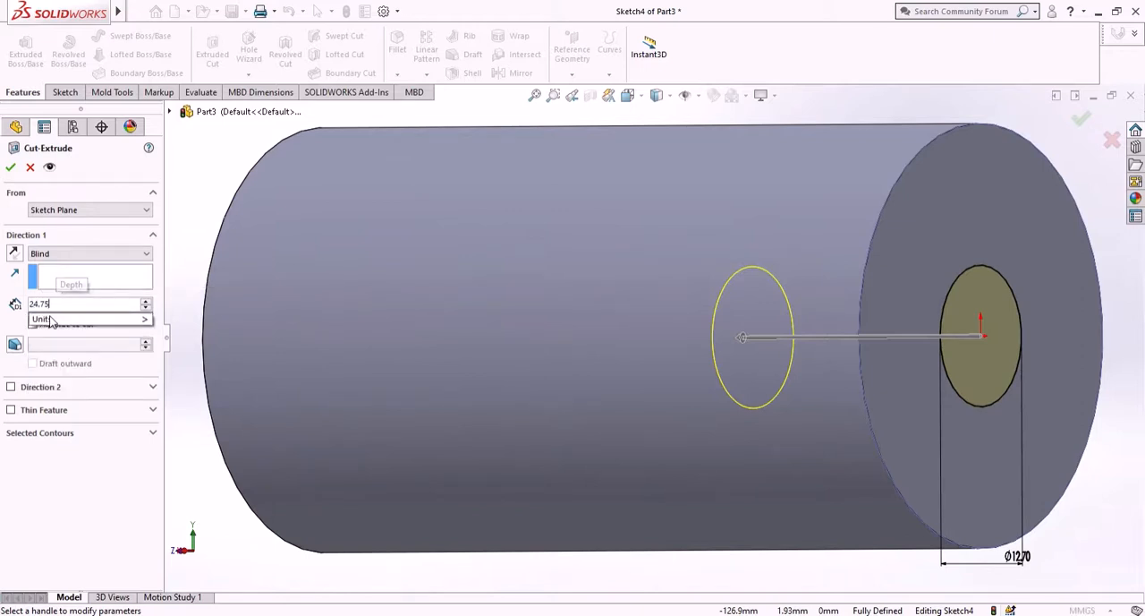
{"action": "key", "text": "Return"}
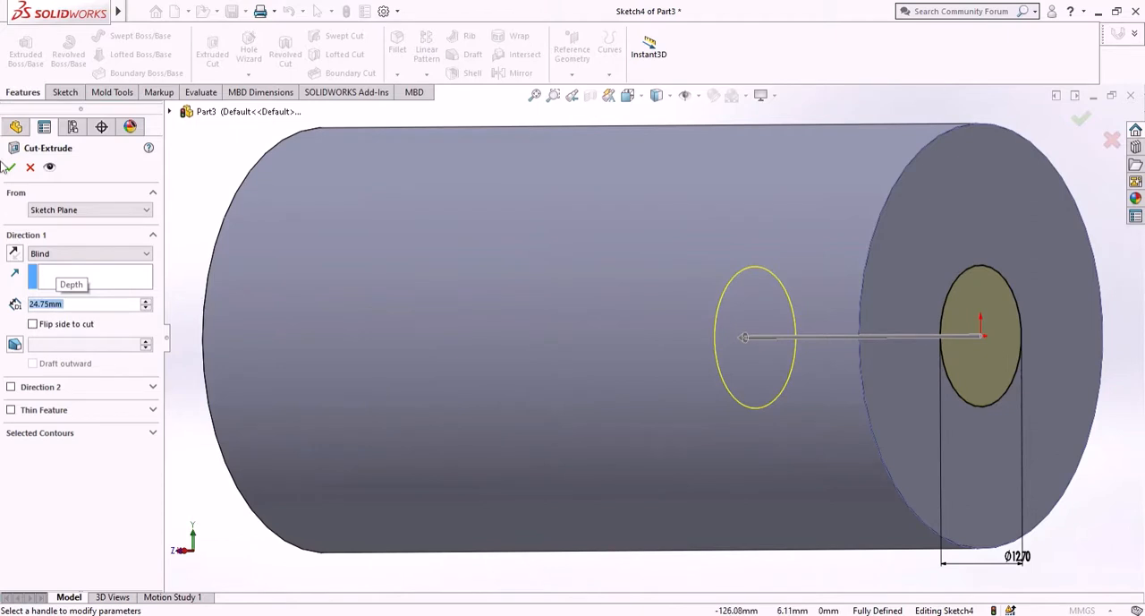
{"action": "left_click", "coordinate": [11, 166]}
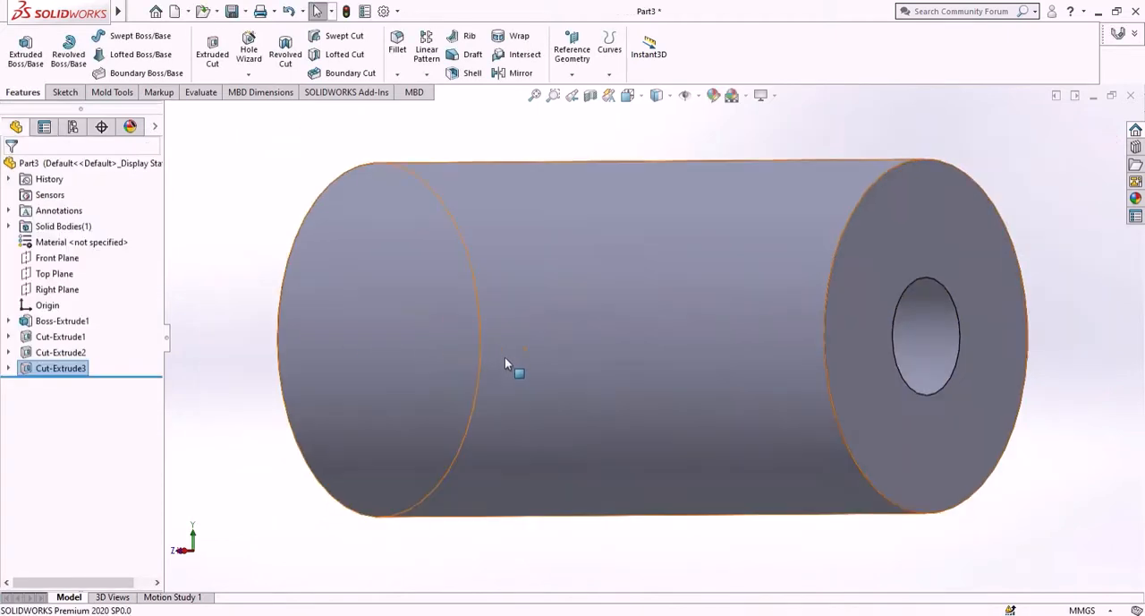
- Start a new sketch on the cylinder's rear end face and convert the face's outer circular edge into a sketch circle
{"action": "middle_click_drag", "start_coordinate": [505, 365], "coordinate": [424, 376]}
{"action": "left_click", "coordinate": [555, 389]}
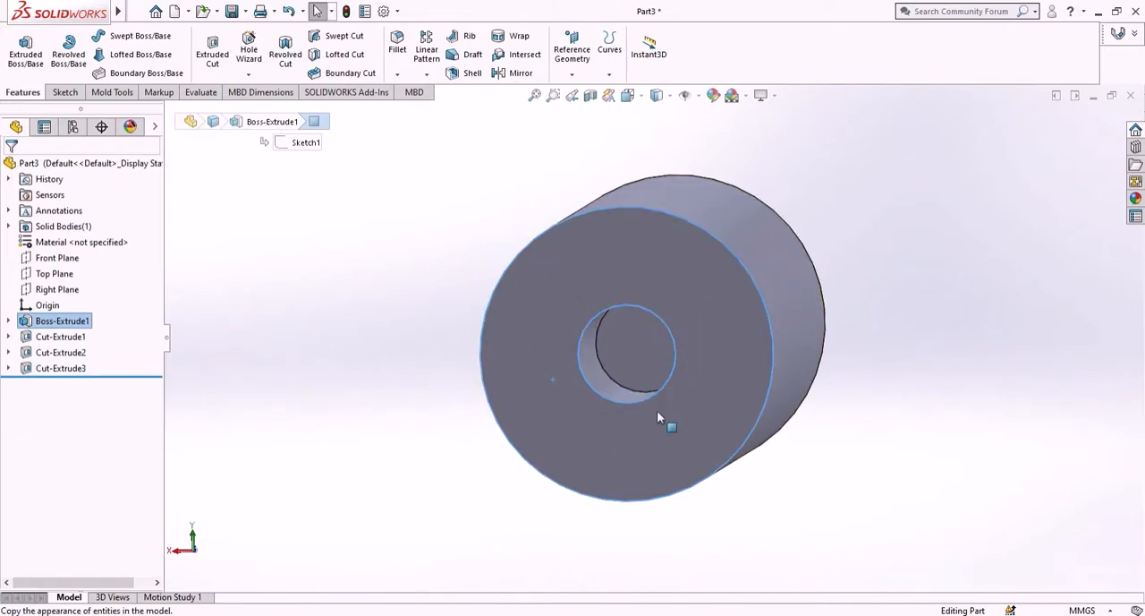
{"action": "left_click", "coordinate": [66, 95]}
{"action": "left_click", "coordinate": [20, 53]}
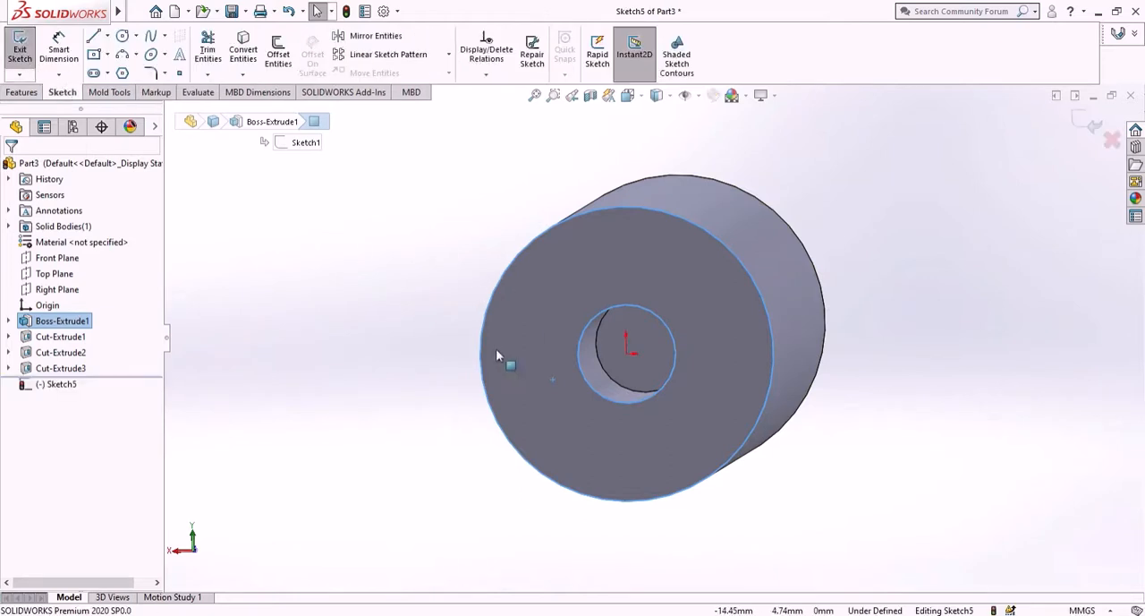
{"action": "left_click", "coordinate": [55, 384]}
{"action": "right_click", "coordinate": [56, 386]}
{"action": "left_click", "coordinate": [67, 369]}
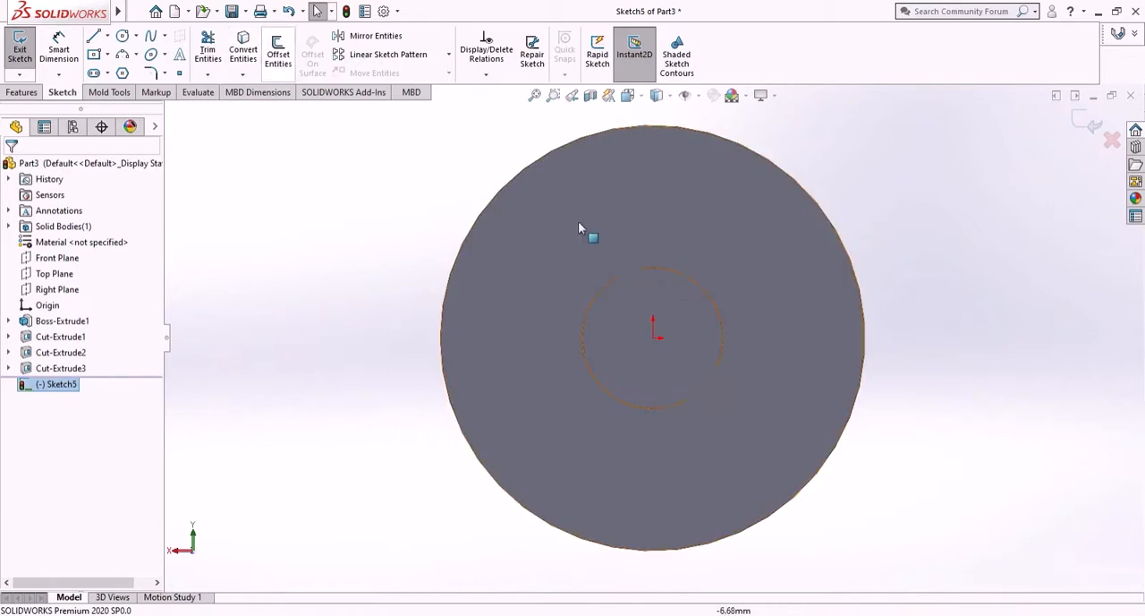
{"action": "left_click", "coordinate": [533, 165]}
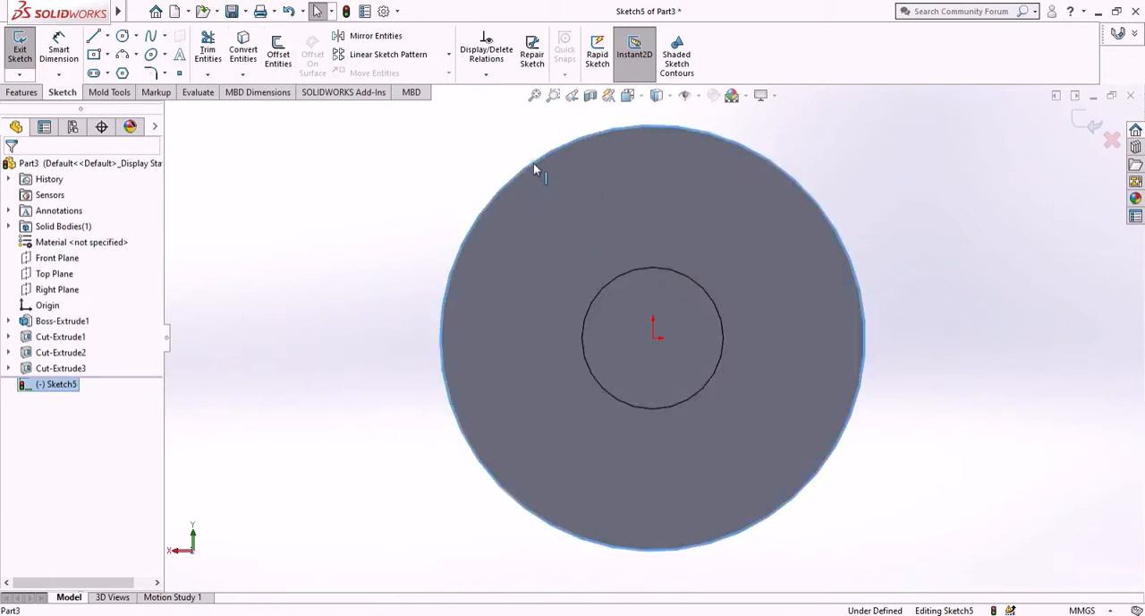
{"action": "left_click", "coordinate": [244, 50]}
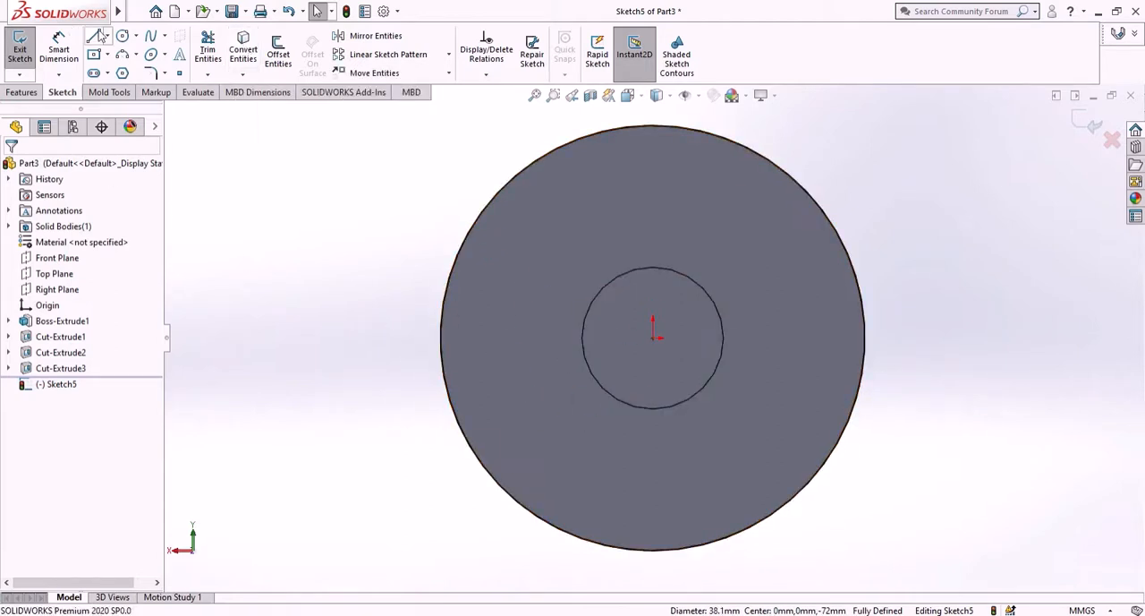
- Sketch a circle with a radius of about 13.8 mm centred on the origin on the cylinder's rear end face
{"action": "left_click", "coordinate": [122, 36]}
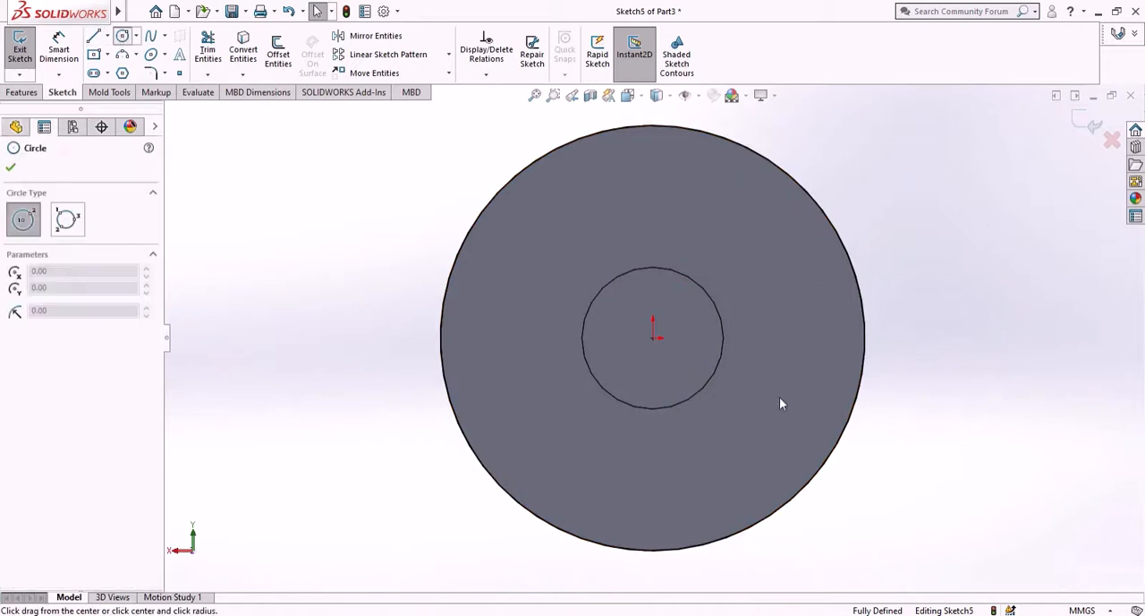
{"action": "left_click", "coordinate": [653, 338]}
{"action": "left_click", "coordinate": [754, 455]}
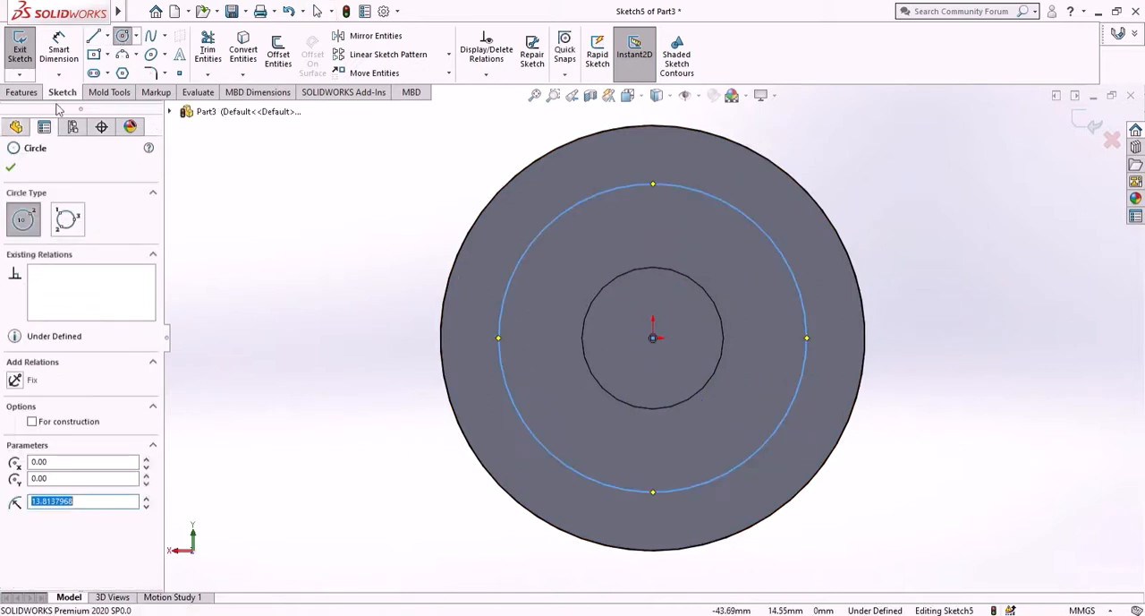
{"action": "left_click", "coordinate": [23, 94]}
{"action": "left_click", "coordinate": [63, 92]}
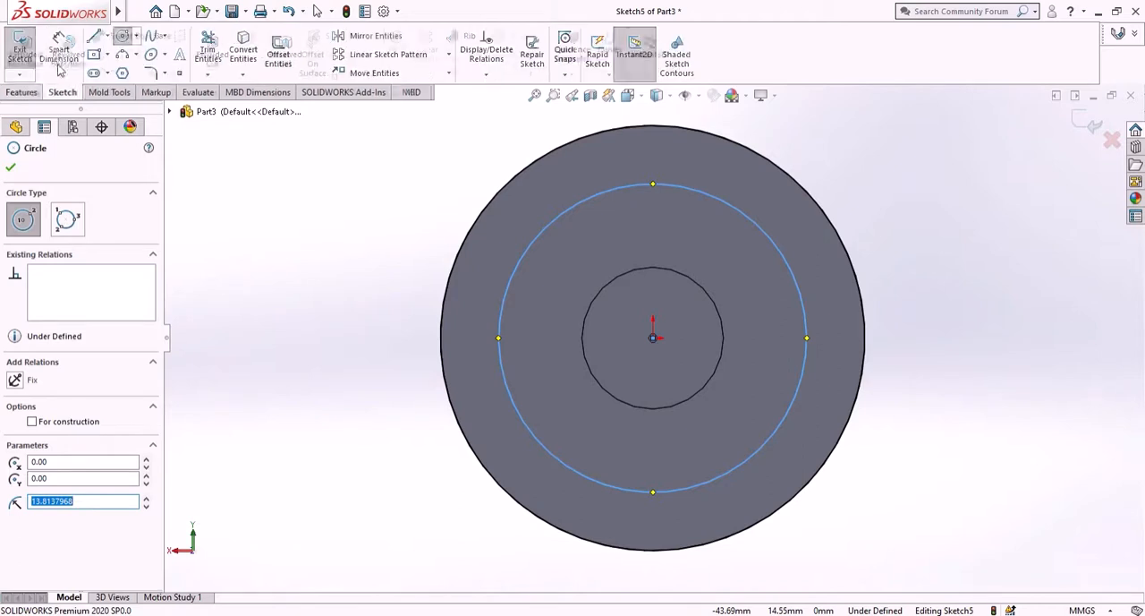
{"action": "key", "text": "Escape"}
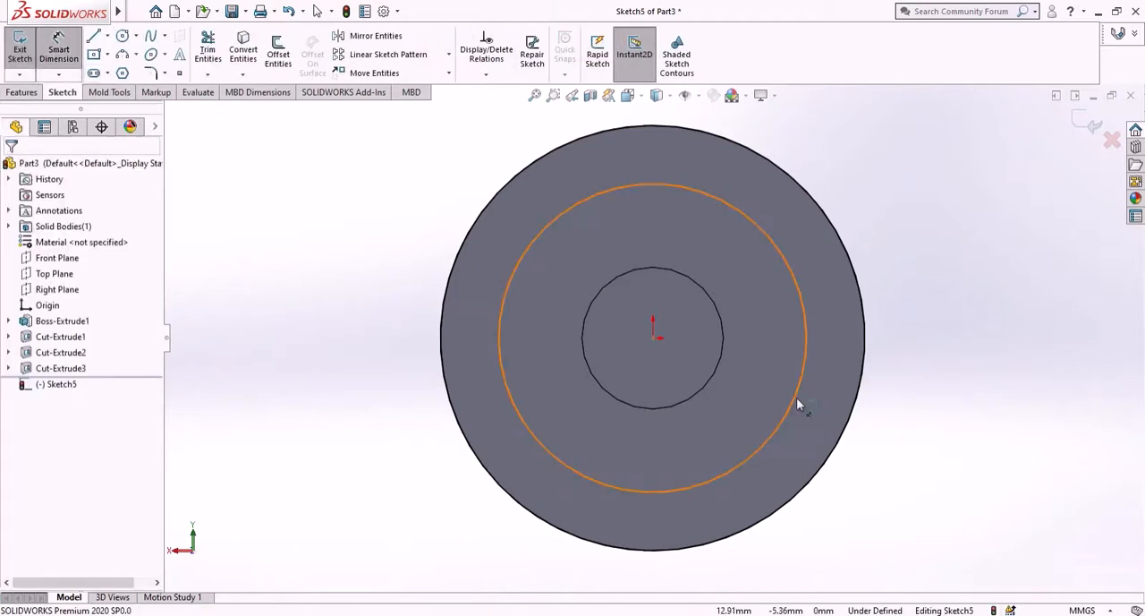
- Dimension the diameter of the new circle on the rear end face as 25 mm
{"action": "left_click", "coordinate": [824, 408]}
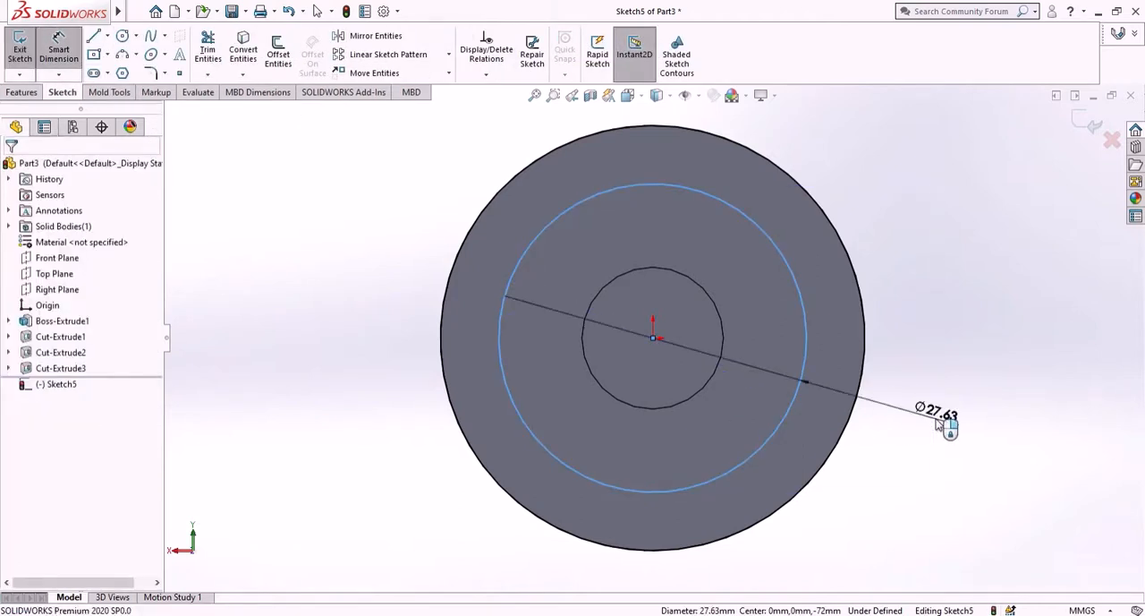
{"action": "left_click", "coordinate": [937, 420]}
{"action": "left_click", "coordinate": [939, 425]}
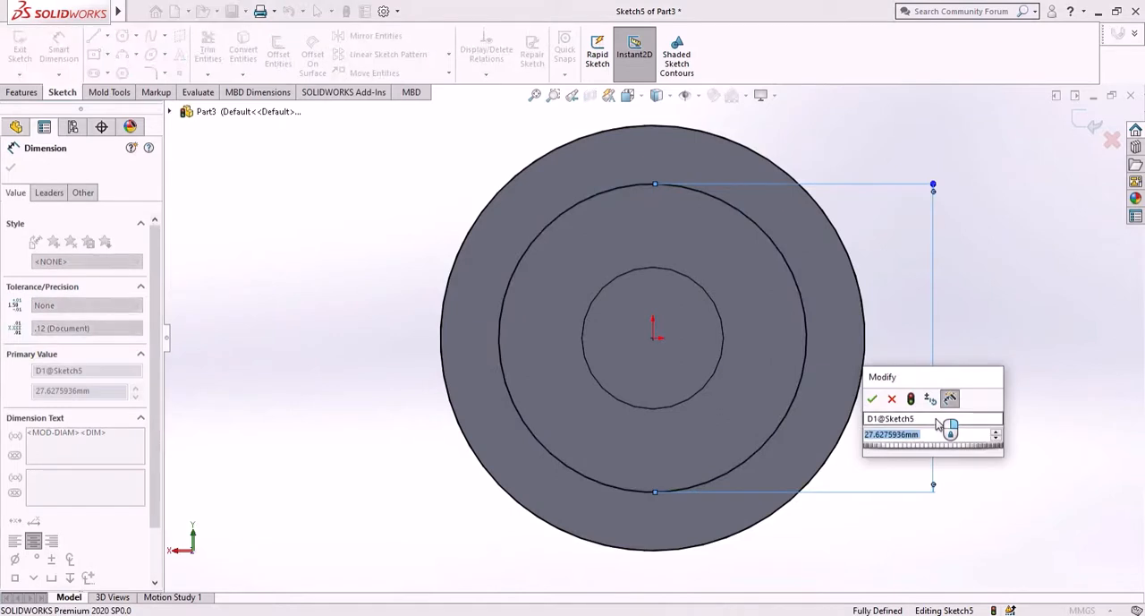
{"action": "type", "text": "12"}
{"action": "key", "text": "BackSpace"}
{"action": "key", "text": "BackSpace"}
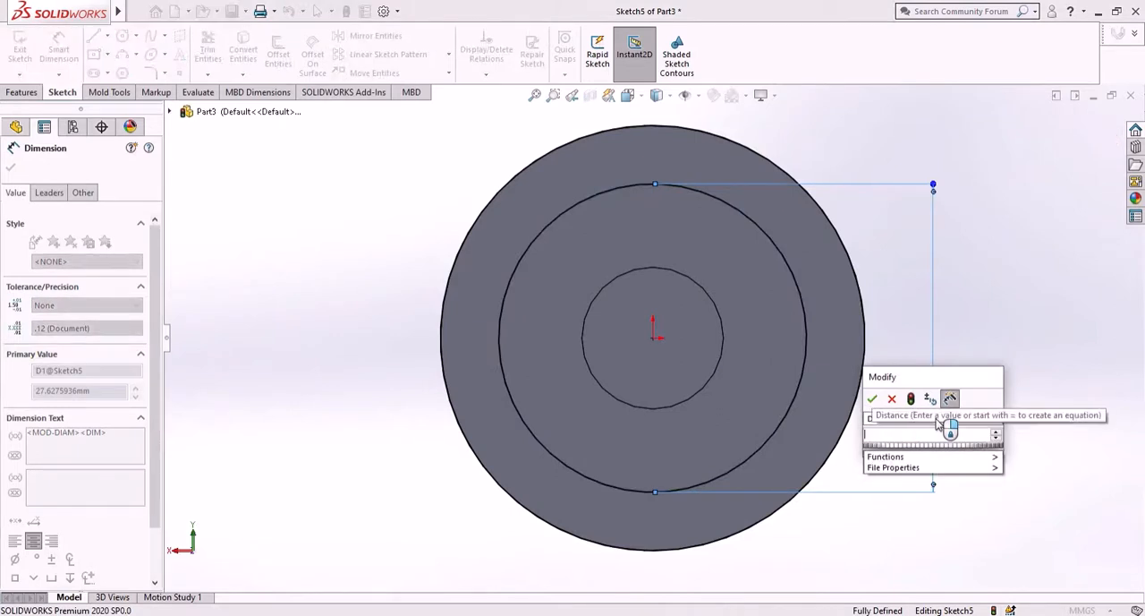
{"action": "type", "text": "25"}
{"action": "key", "text": "Return"}
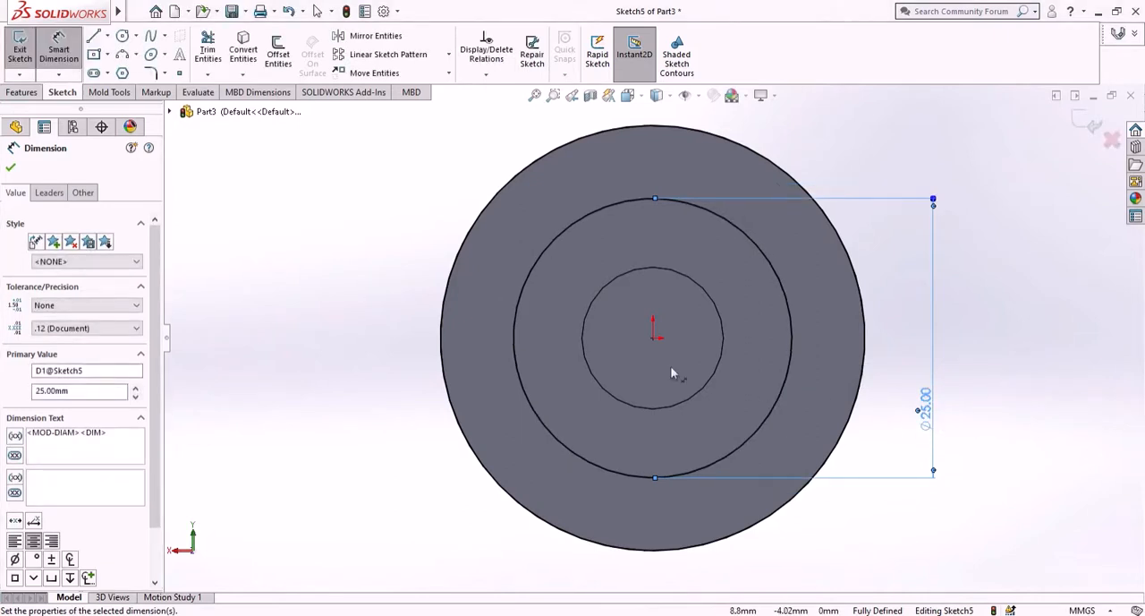
{"action": "left_click", "coordinate": [10, 169]}
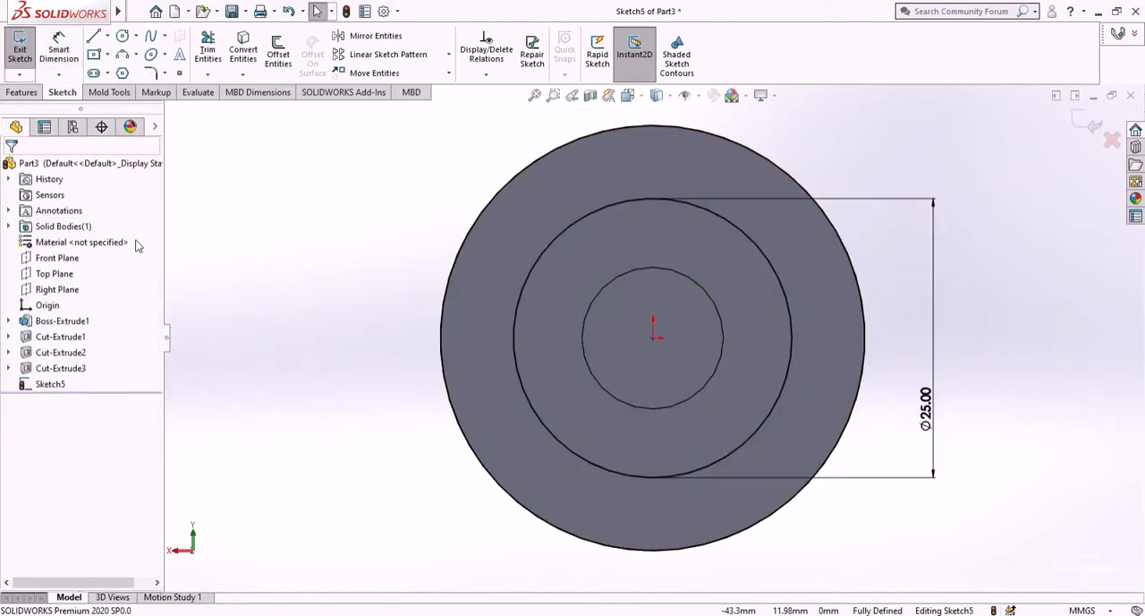
- Cut away the ring between the 25 mm circle and the outer edge with a Blind Extruded Cut 29.5 mm deep
{"action": "left_click", "coordinate": [23, 93]}
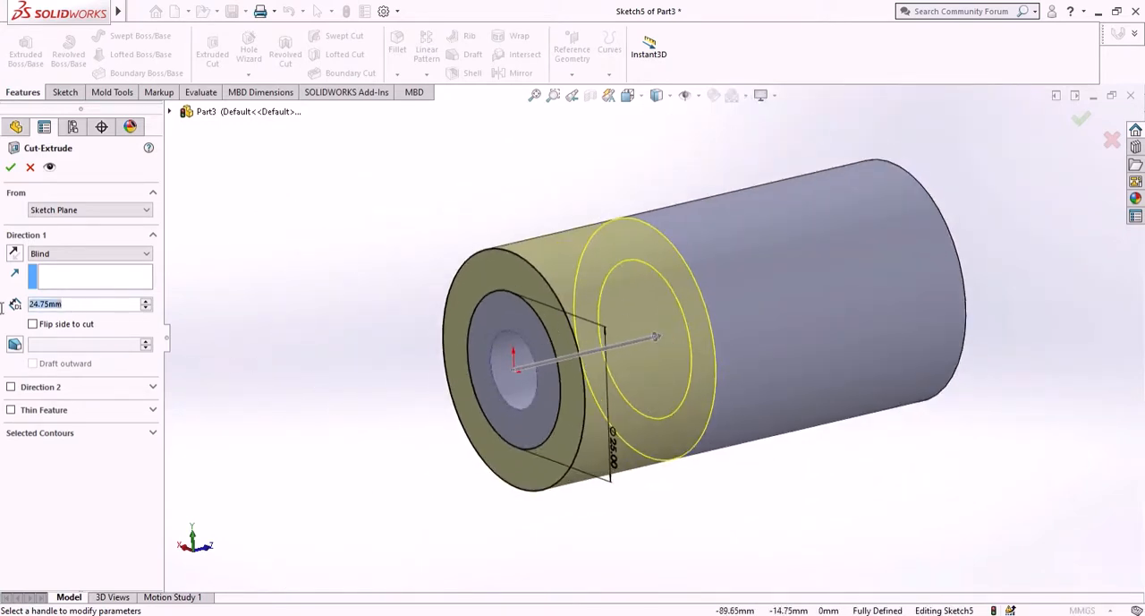
{"action": "type", "text": "29."}
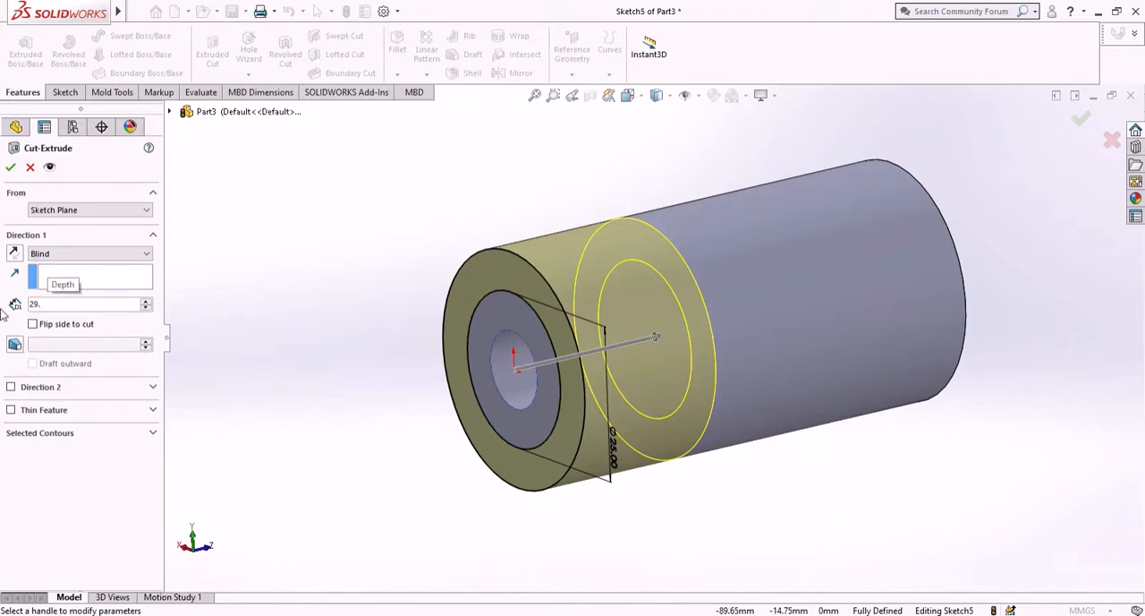
{"action": "type", "text": "5"}
{"action": "key", "text": "Return"}
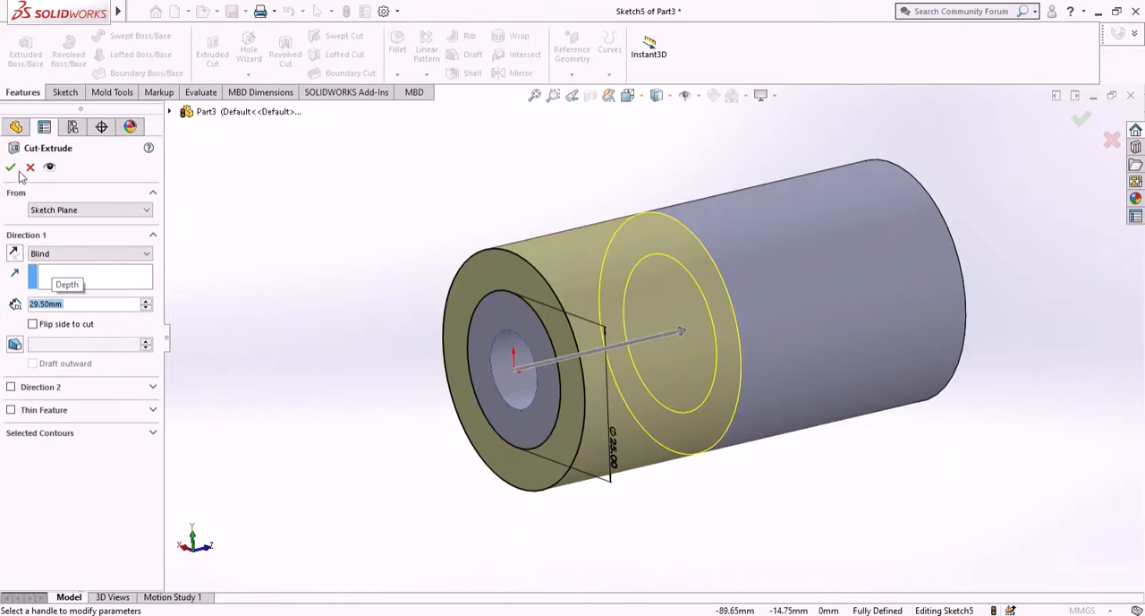
{"action": "left_click", "coordinate": [11, 168]}
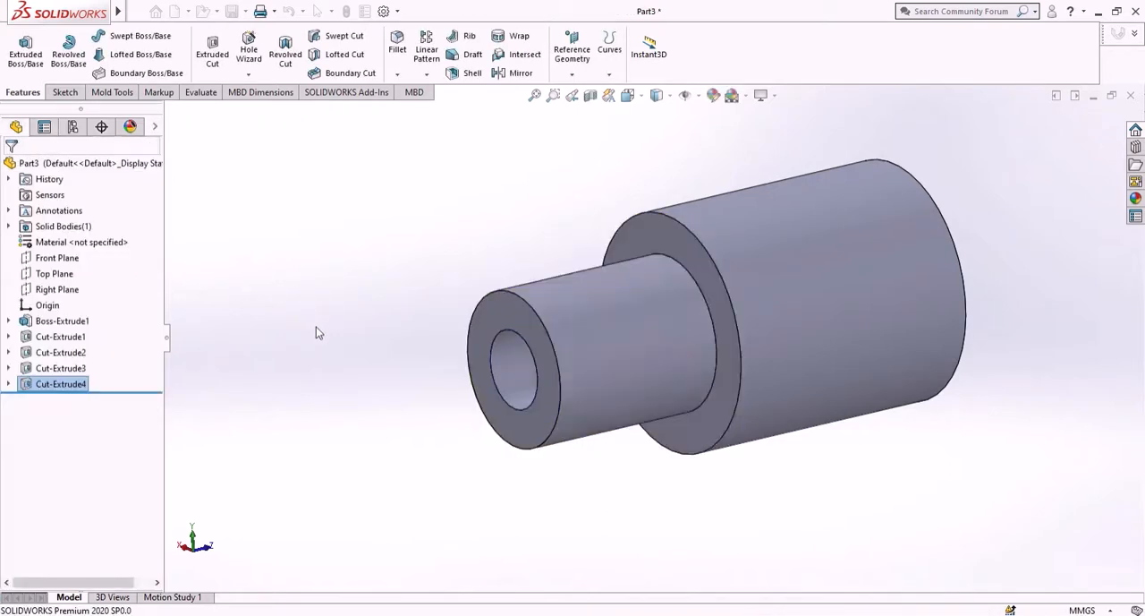
- Save the part as "slider support" in the scotch yoke folder on the Desktop
{"action": "middle_click_drag", "start_coordinate": [331, 339], "coordinate": [553, 408]}
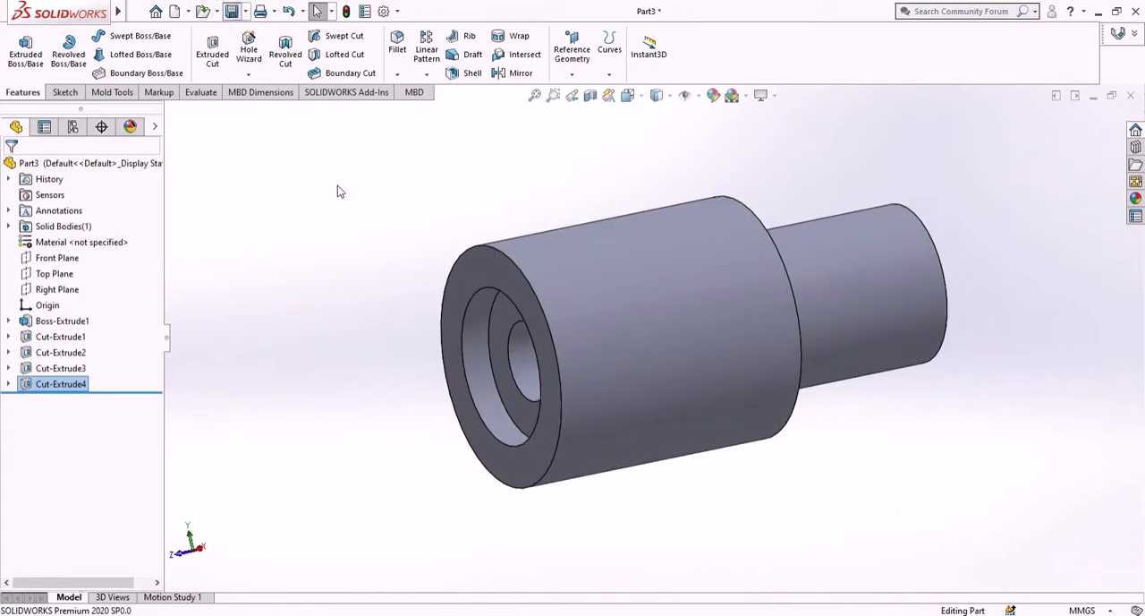
{"action": "key", "text": "ctrl+s"}
{"action": "scroll", "coordinate": [405, 256], "scroll_direction": "up", "scroll_amount": 2}
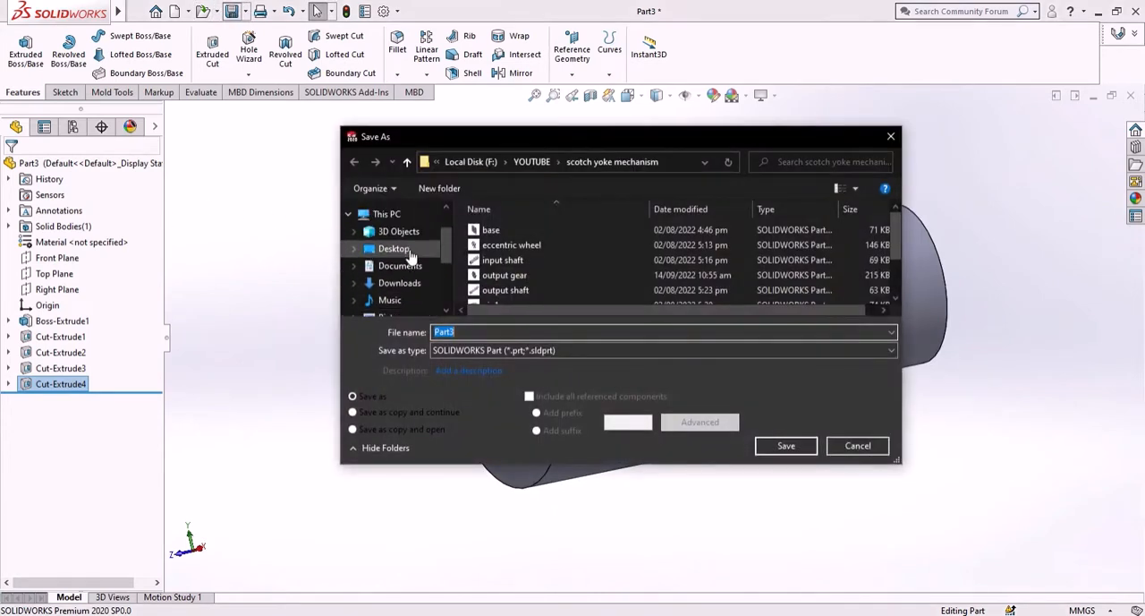
{"action": "left_click", "coordinate": [394, 248]}
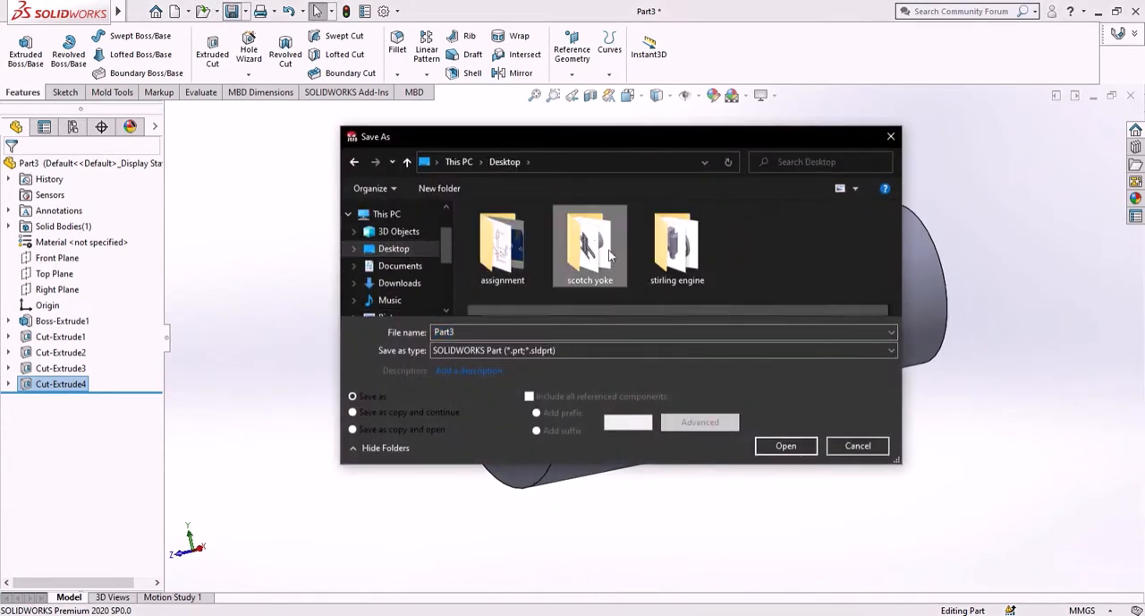
{"action": "double_click", "coordinate": [580, 240]}
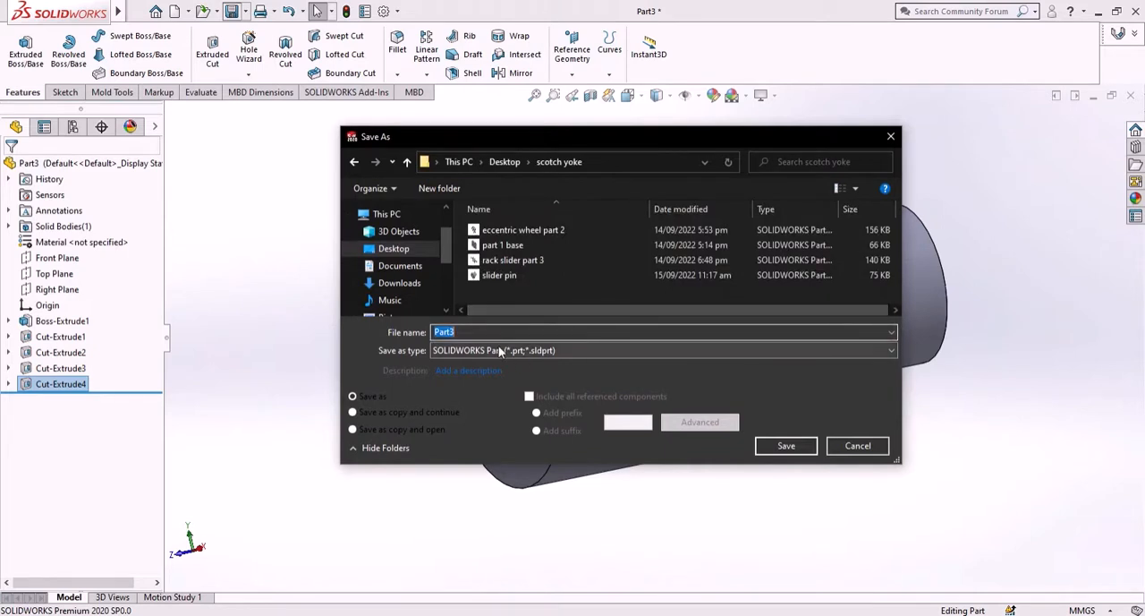
{"action": "type", "text": "slid"}
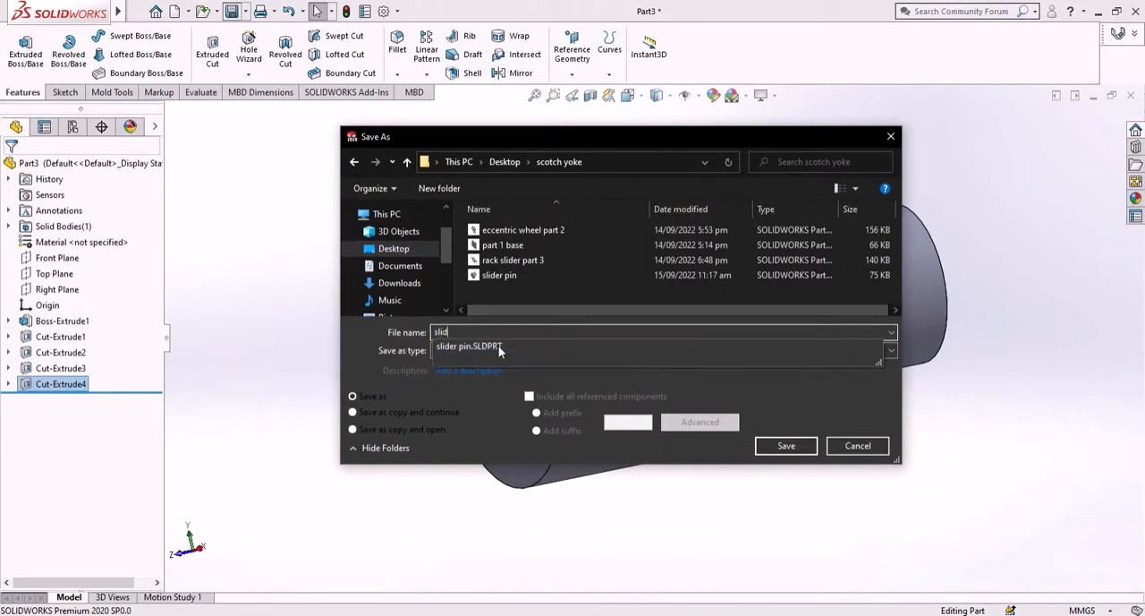
{"action": "type", "text": "er support"}
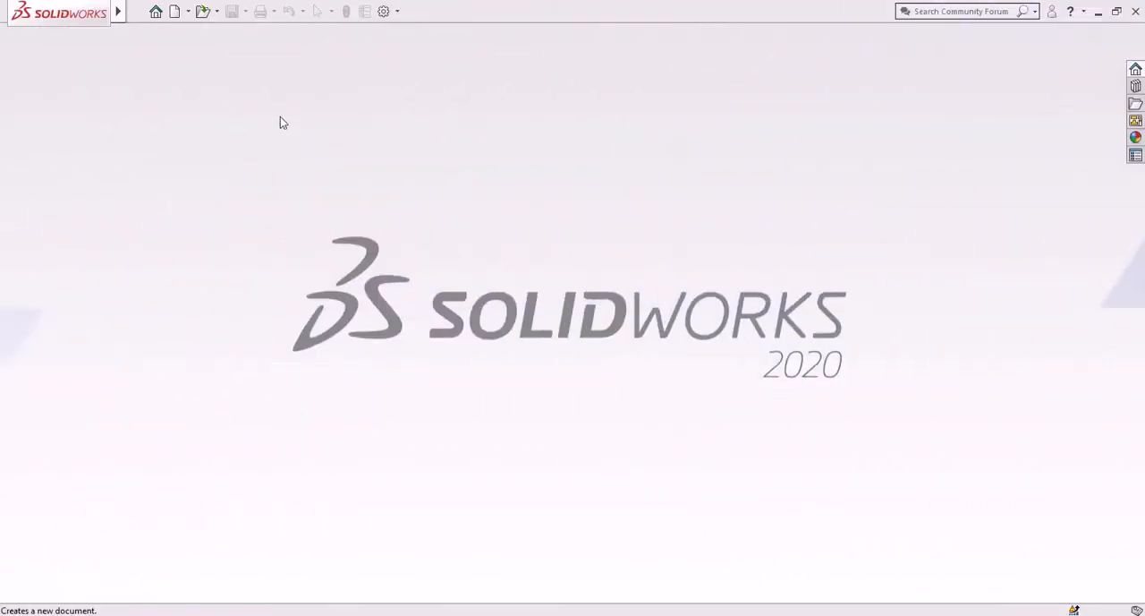
- Create a new part document and start a sketch on the Front Plane
{"action": "left_click", "coordinate": [175, 12]}
{"action": "left_click", "coordinate": [821, 497]}
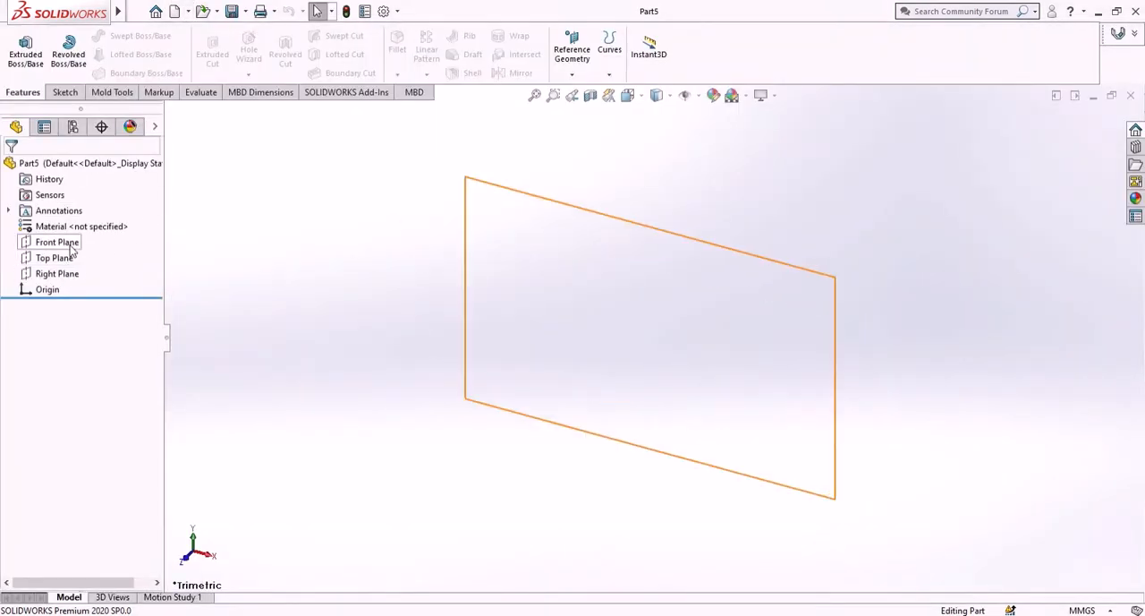
{"action": "left_click", "coordinate": [71, 245]}
{"action": "left_click", "coordinate": [86, 228]}
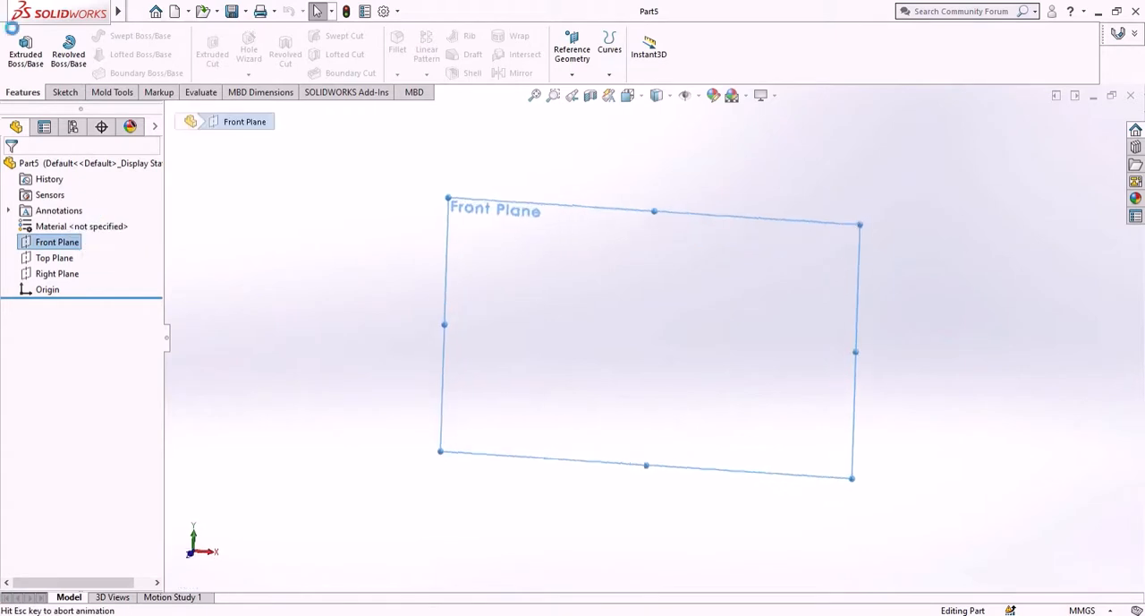
- Sketch a circle with a radius of about 70 mm centred on the origin
{"action": "left_click", "coordinate": [123, 37]}
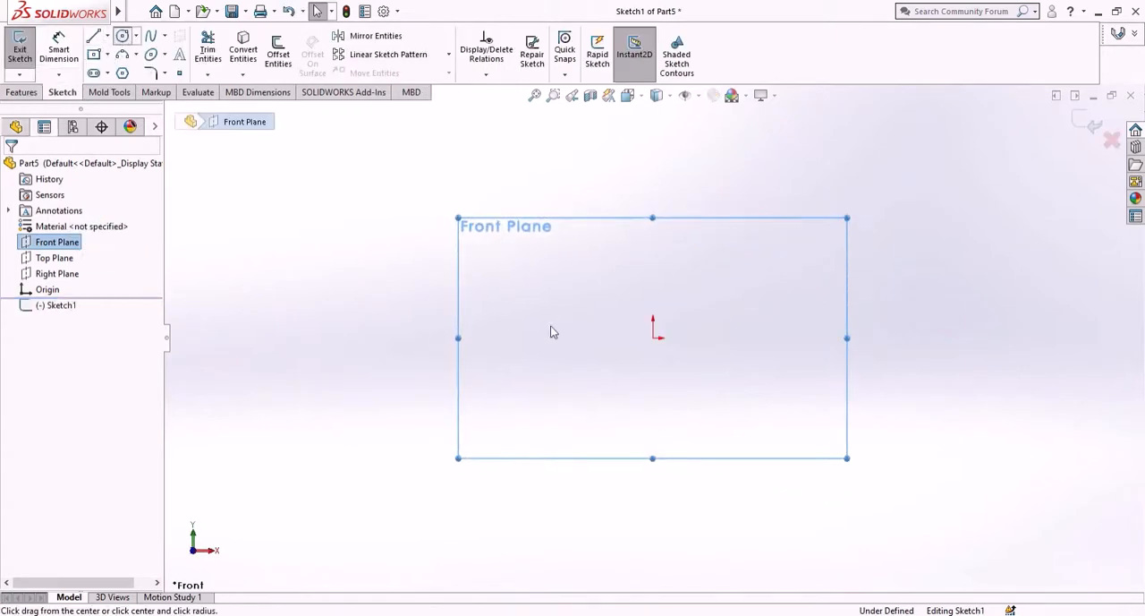
{"action": "left_click", "coordinate": [655, 337]}
{"action": "left_click", "coordinate": [732, 488]}
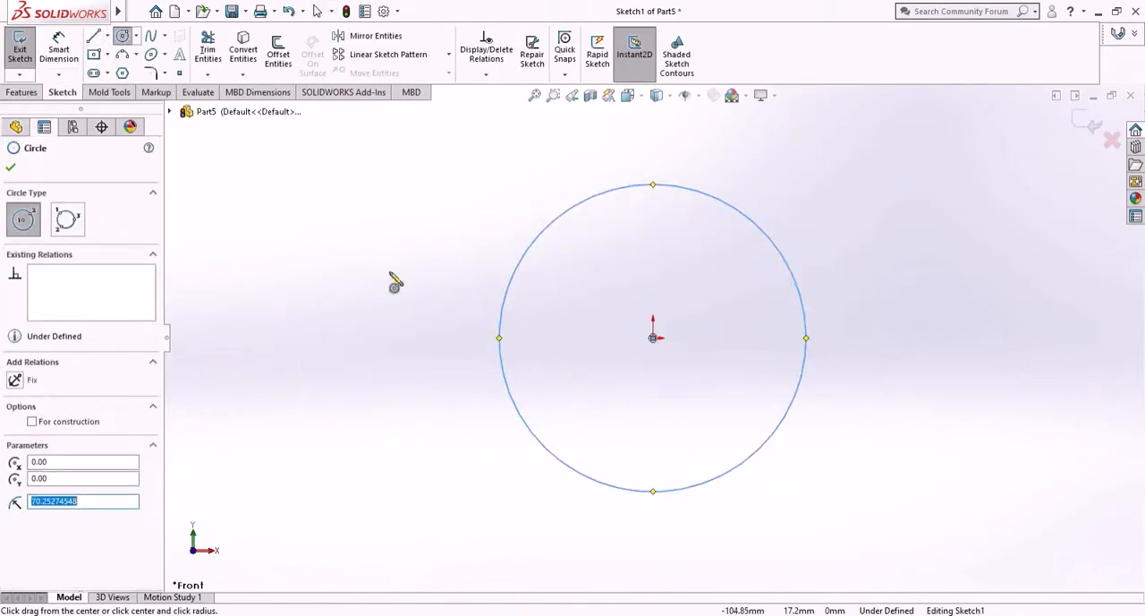
{"action": "key", "text": "Escape"}
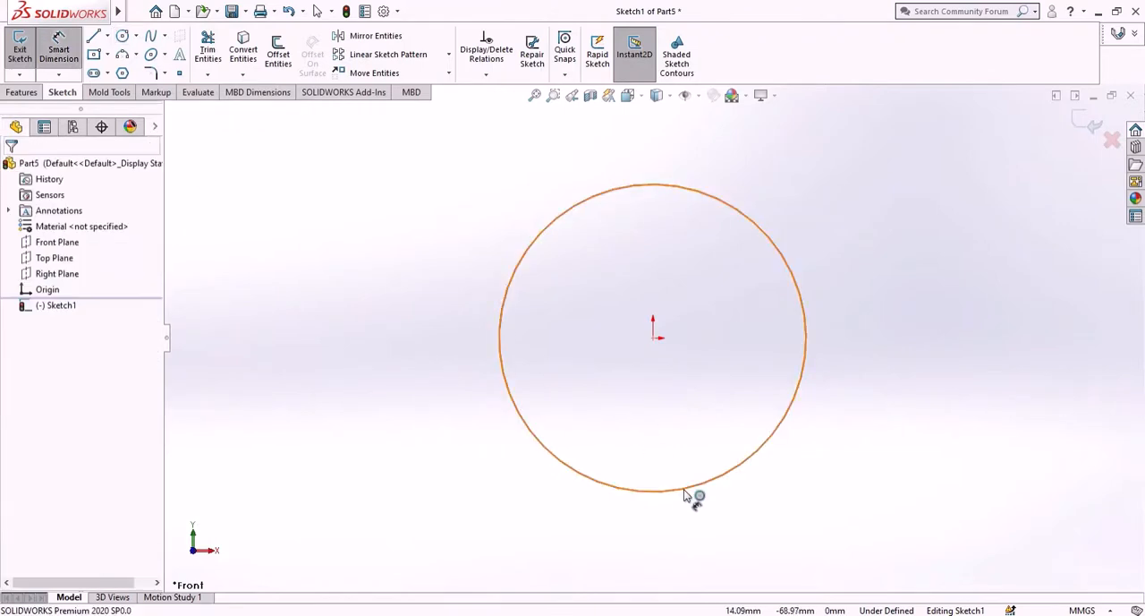
- Dimension the circle's diameter as 170 mm
{"action": "left_click", "coordinate": [685, 489]}
{"action": "left_click", "coordinate": [698, 553]}
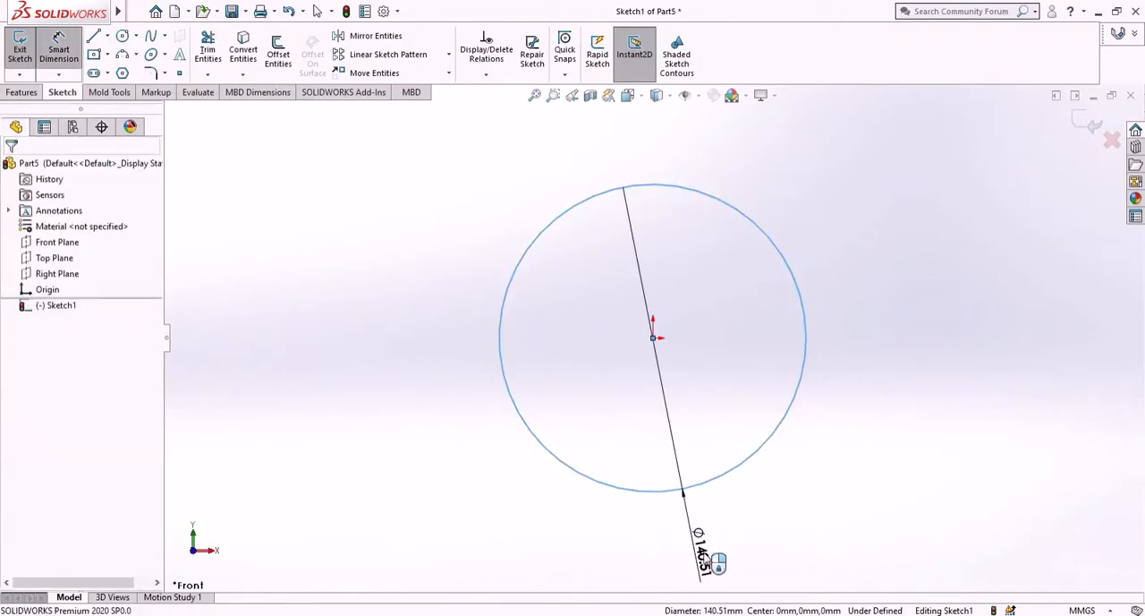
{"action": "type", "text": "1"}
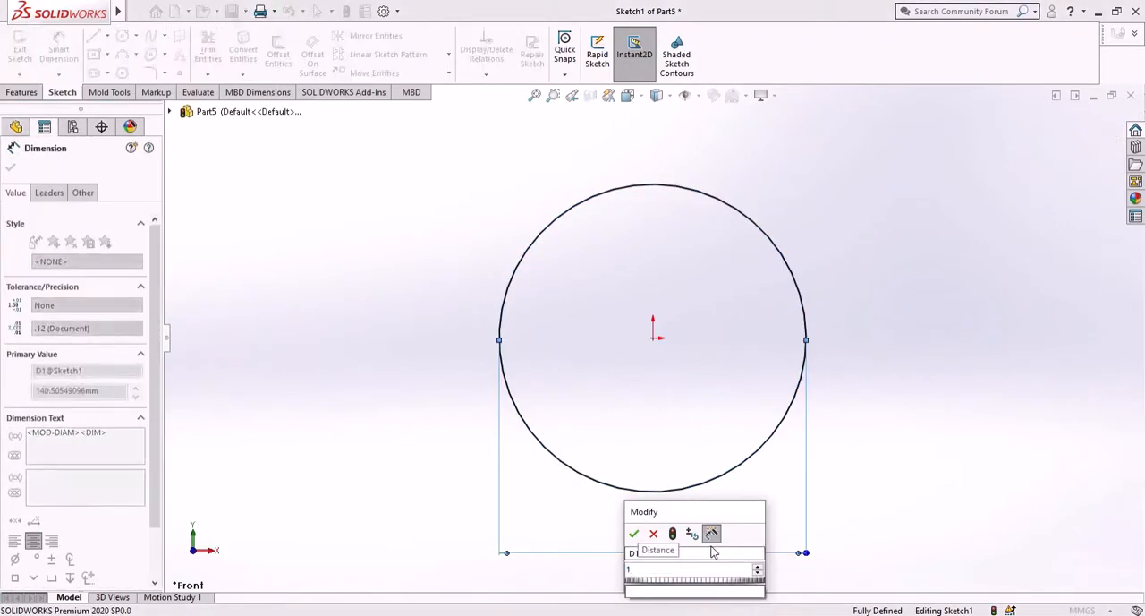
{"action": "type", "text": "70"}
{"action": "key", "text": "Return"}
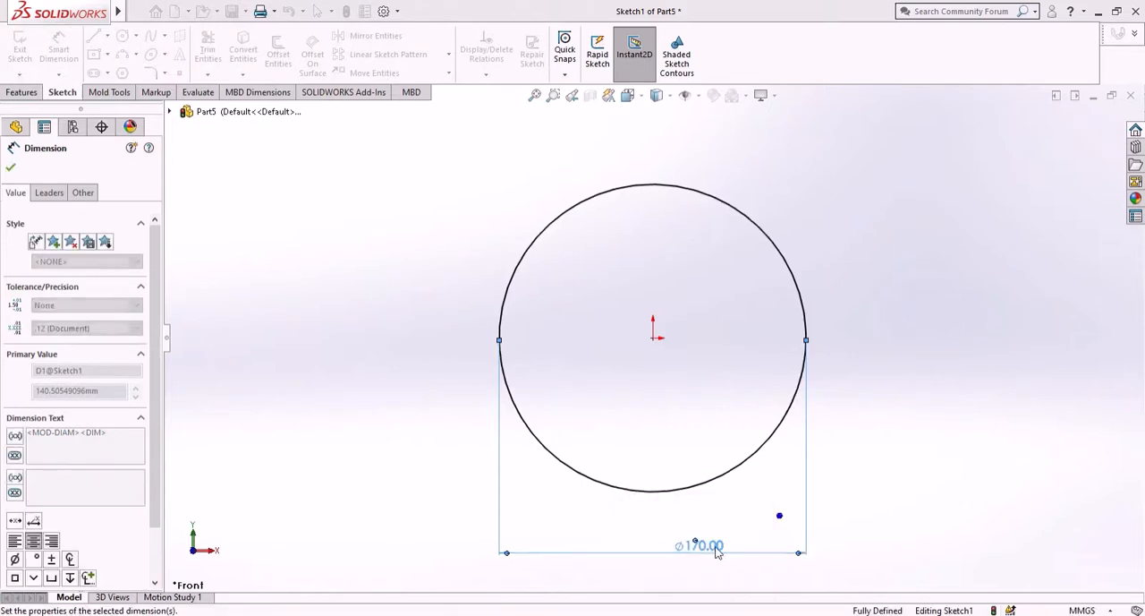
{"action": "left_click", "coordinate": [10, 167]}
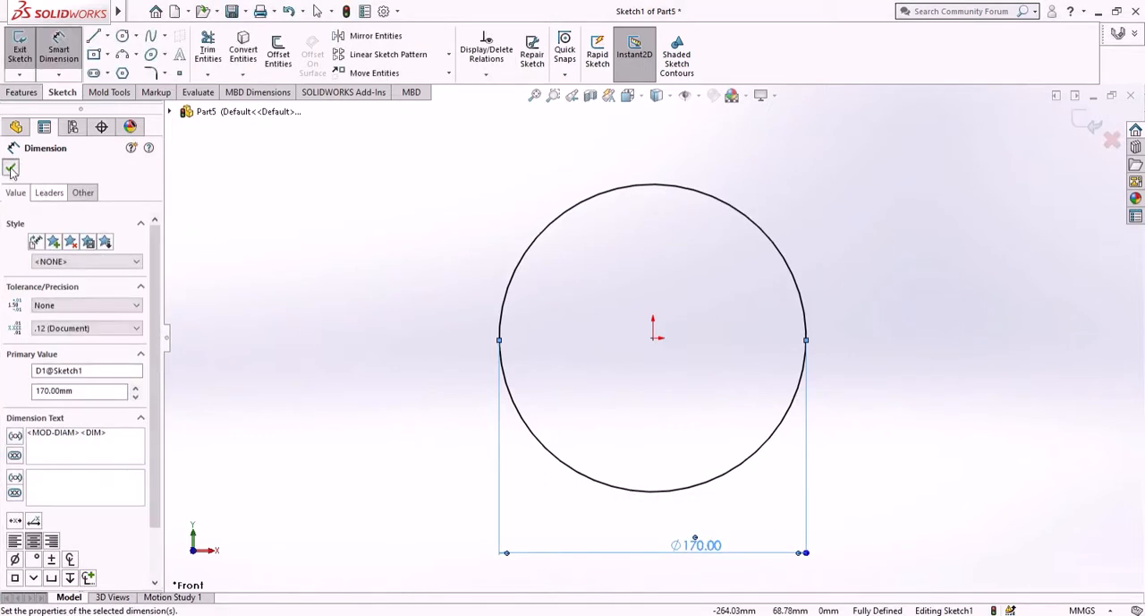
- Extrude the 170 mm circle as a boss with the Mid Plane end condition and a depth of 25 mm
{"action": "left_click", "coordinate": [12, 93]}
{"action": "left_click", "coordinate": [27, 54]}
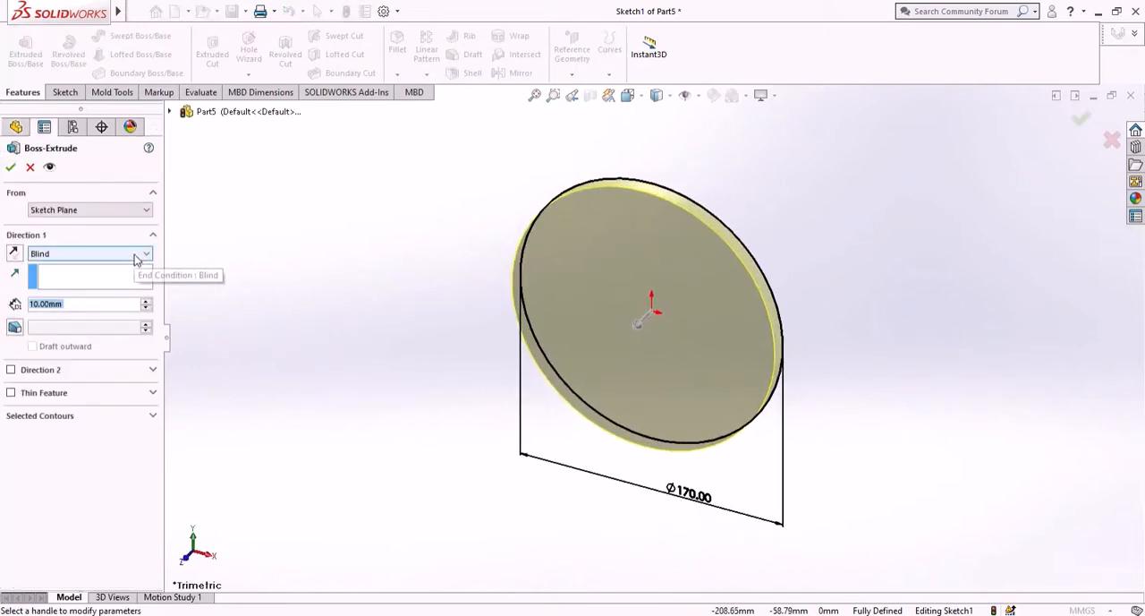
{"action": "left_click", "coordinate": [137, 254]}
{"action": "left_click", "coordinate": [138, 313]}
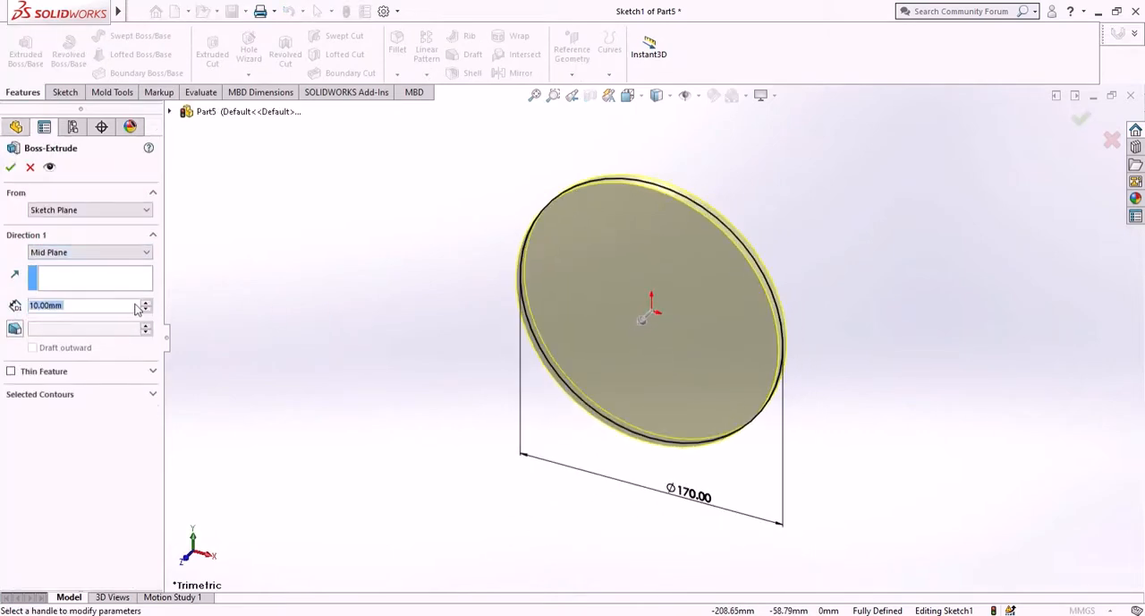
{"action": "middle_click_drag", "start_coordinate": [379, 269], "coordinate": [323, 231]}
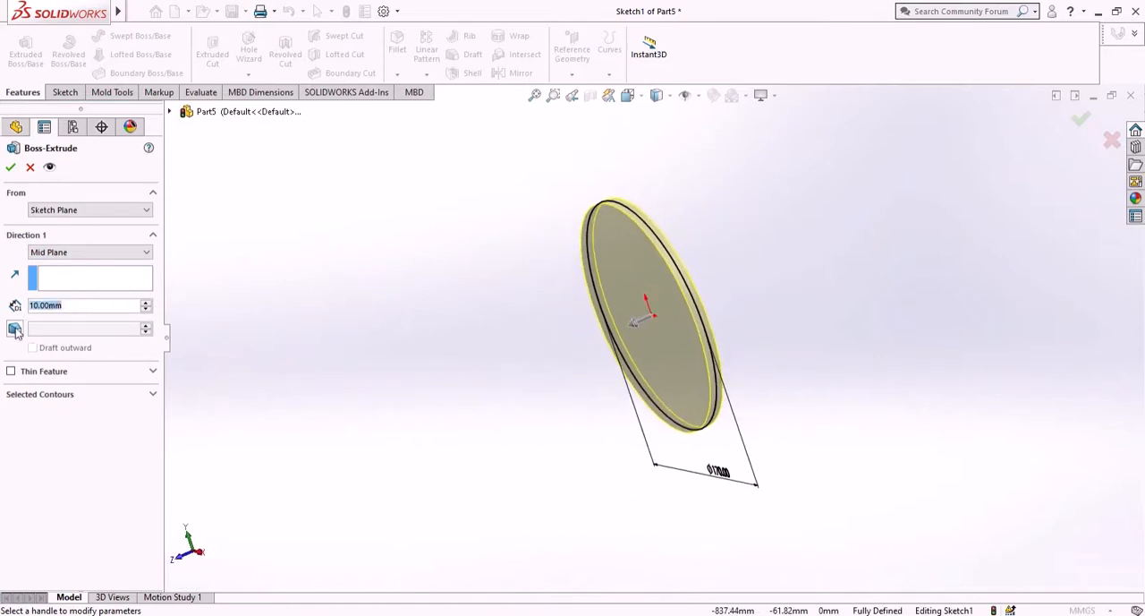
{"action": "key", "text": "BackSpace"}
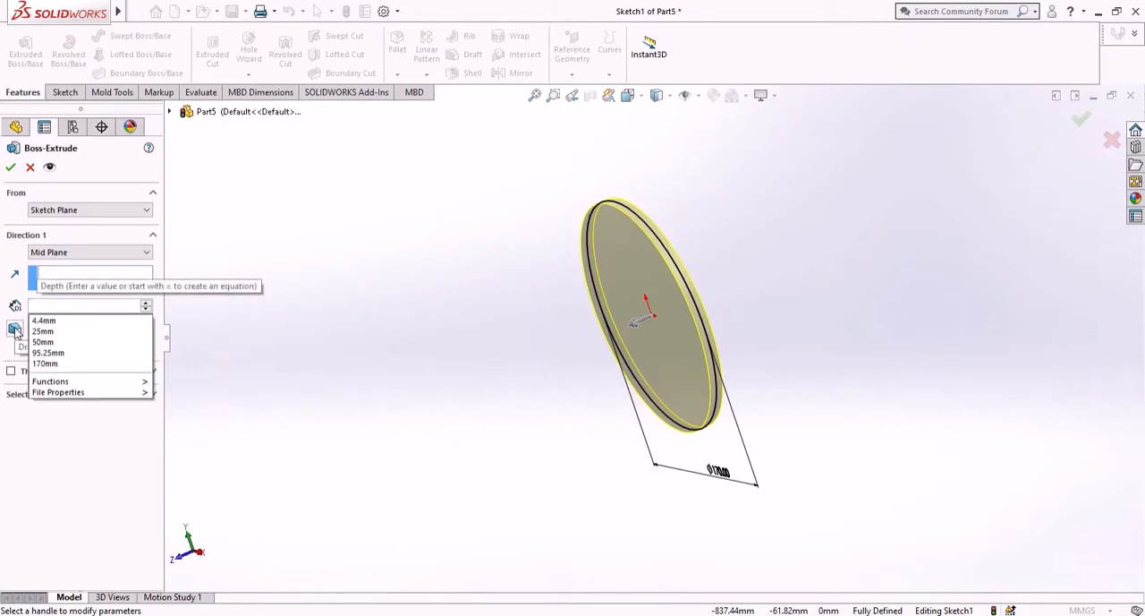
{"action": "type", "text": "25"}
{"action": "key", "text": "Return"}
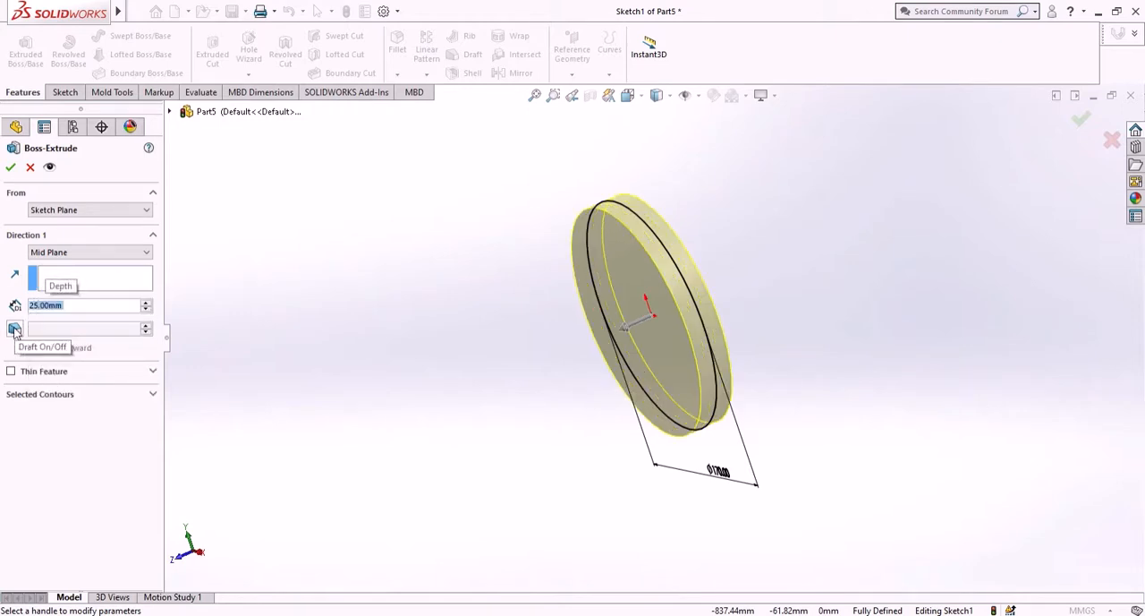
{"action": "left_click", "coordinate": [12, 168]}
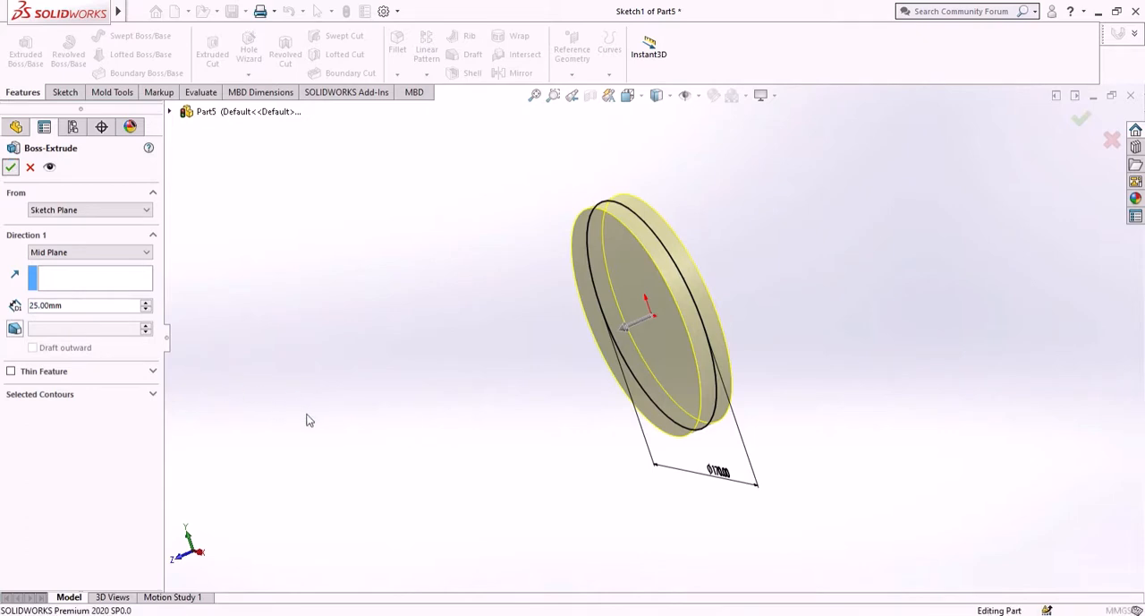
{"action": "middle_click_drag", "start_coordinate": [468, 371], "coordinate": [582, 320]}
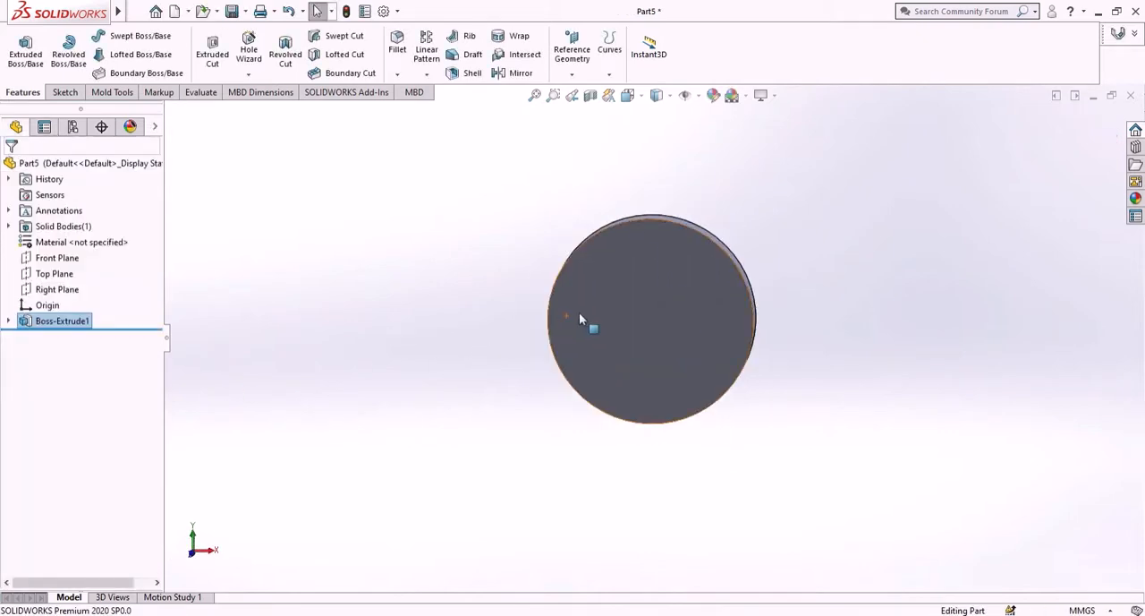
- Start a sketch on the front circular face of the disc and orient the view normal to it
{"action": "left_click", "coordinate": [667, 325]}
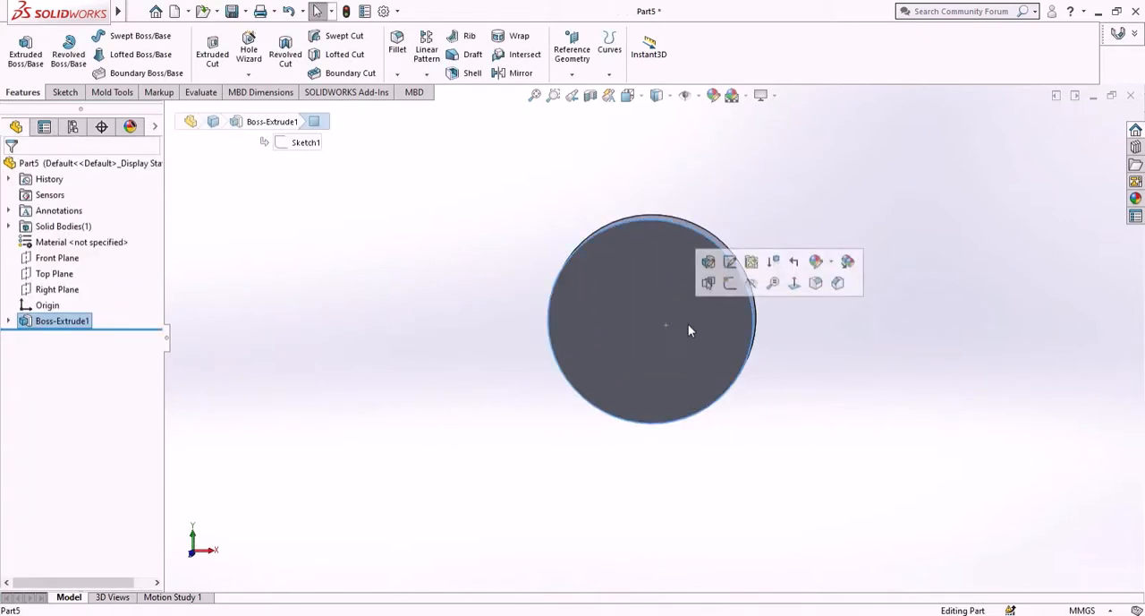
{"action": "left_click", "coordinate": [731, 285]}
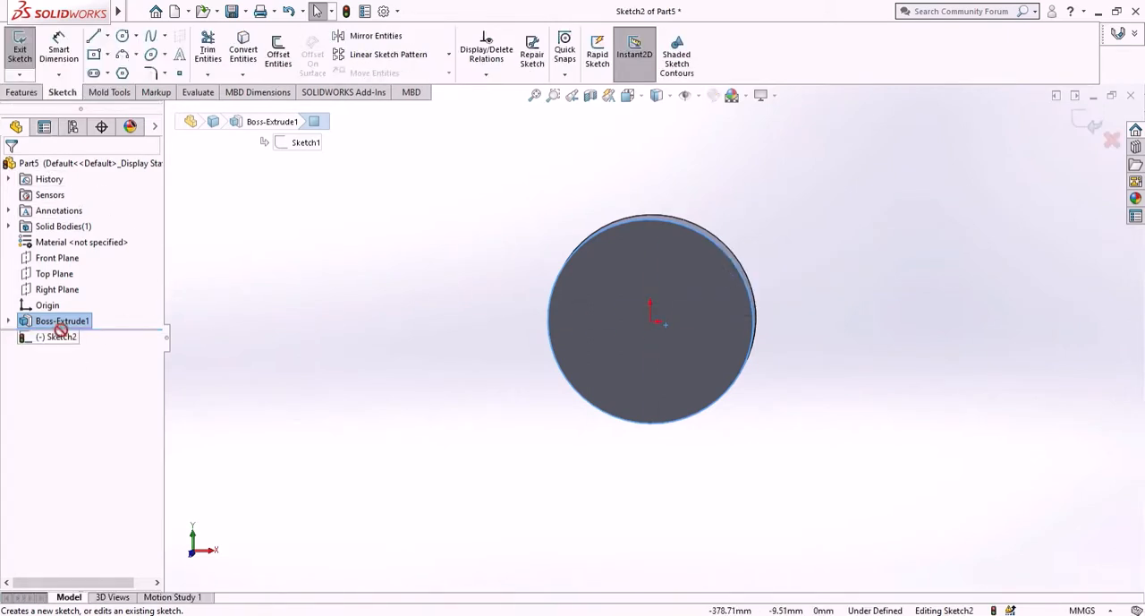
{"action": "right_click", "coordinate": [65, 347]}
{"action": "left_click", "coordinate": [98, 323]}
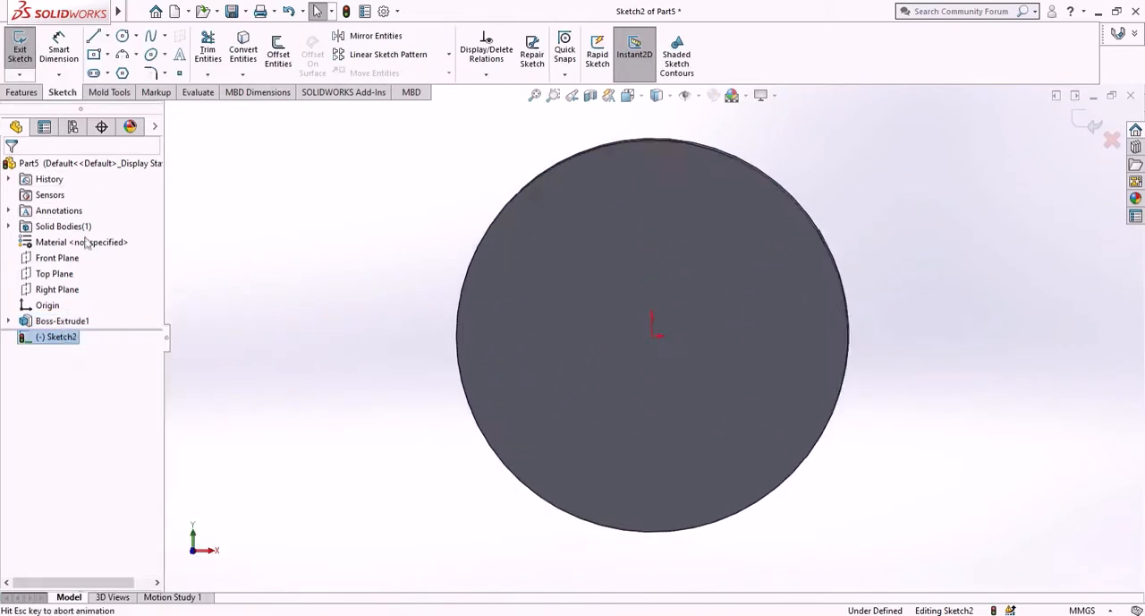
- Sketch a vertical centerline about 96 mm long from the origin up past the disc's upper edge
{"action": "left_click", "coordinate": [107, 36]}
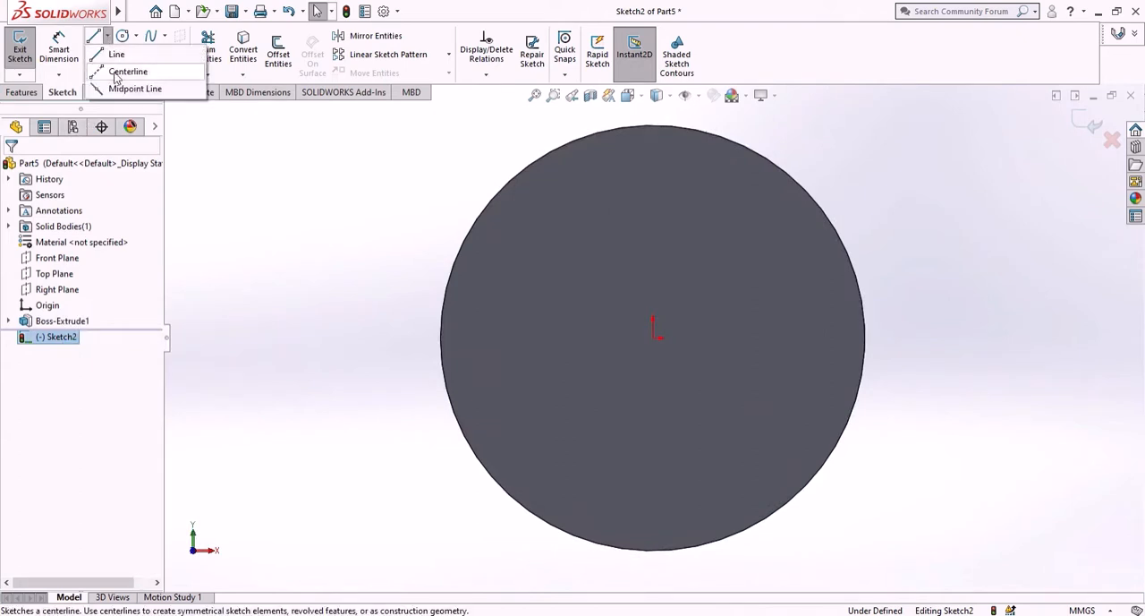
{"action": "left_click", "coordinate": [128, 68]}
{"action": "left_click", "coordinate": [654, 338]}
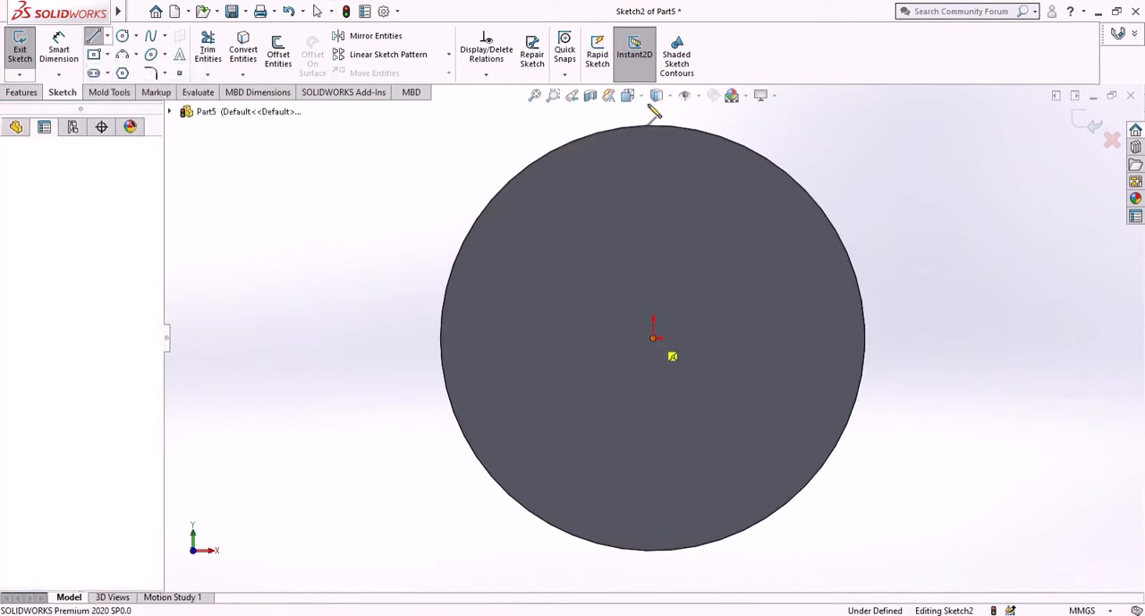
{"action": "key", "text": "z"}
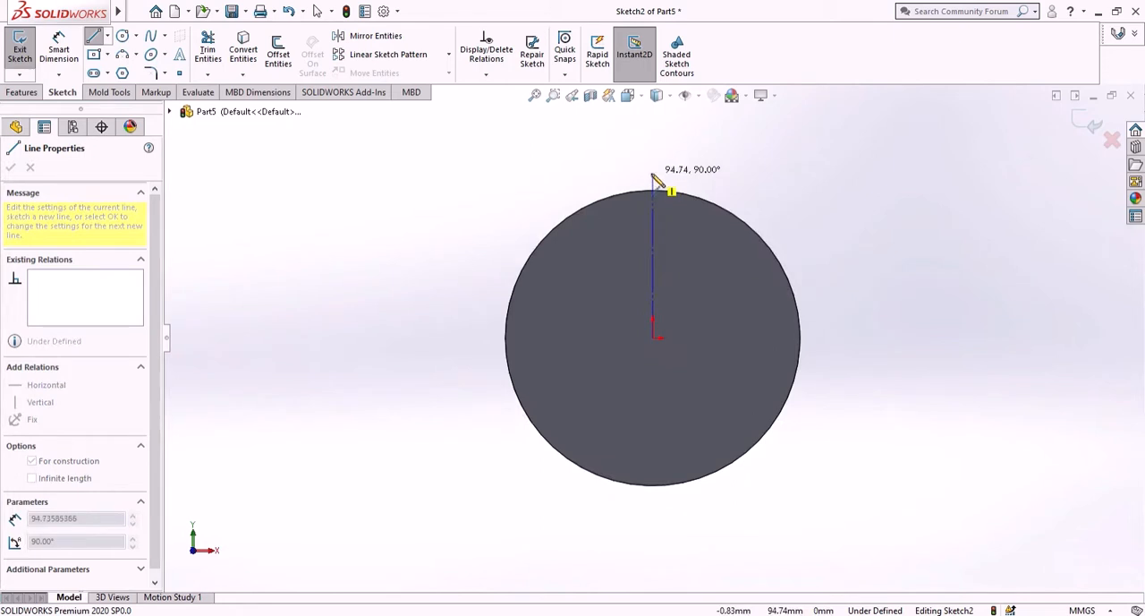
{"action": "left_click", "coordinate": [653, 171]}
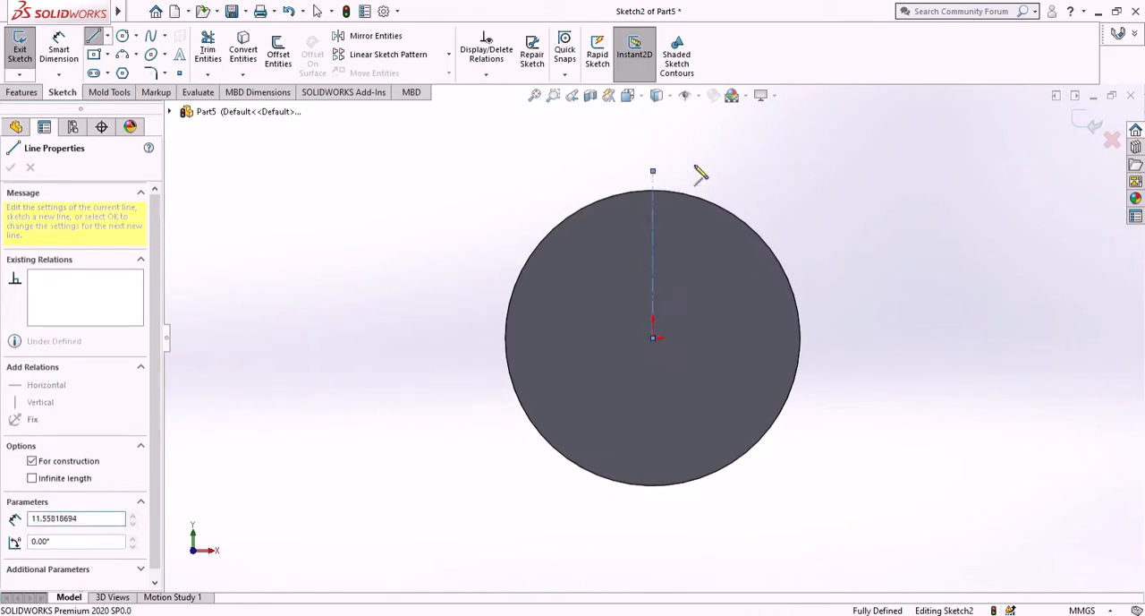
{"action": "right_click", "coordinate": [698, 174]}
{"action": "left_click", "coordinate": [708, 176]}
- Dimension the vertical centerline's length as 170/2+10.25, giving 95.25 mm
{"action": "left_click", "coordinate": [58, 50]}
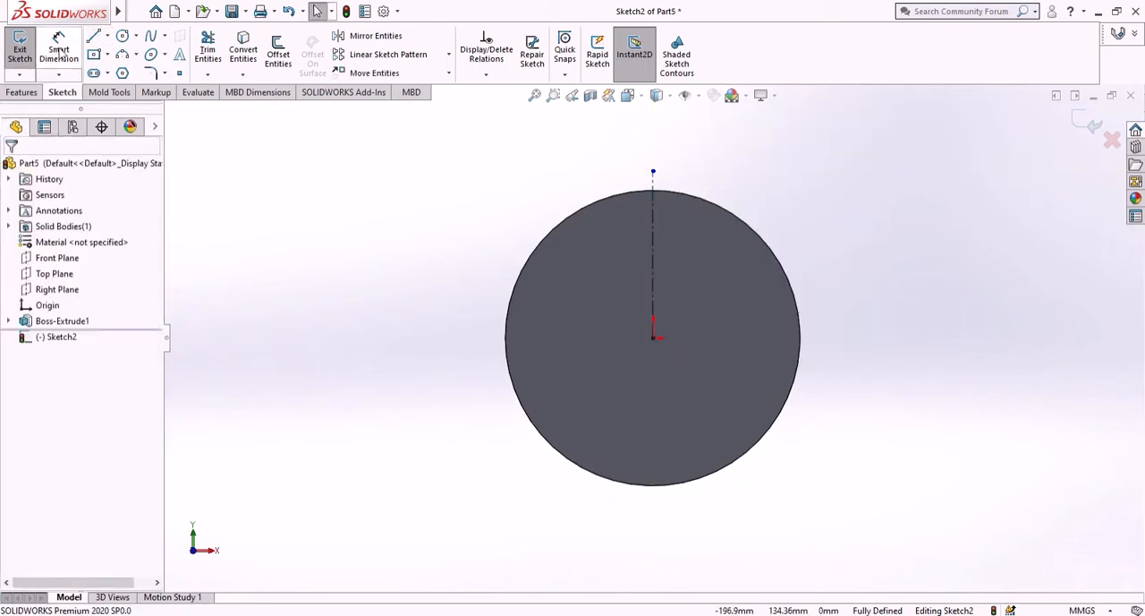
{"action": "scroll", "coordinate": [662, 183], "scroll_direction": "down", "scroll_amount": 4}
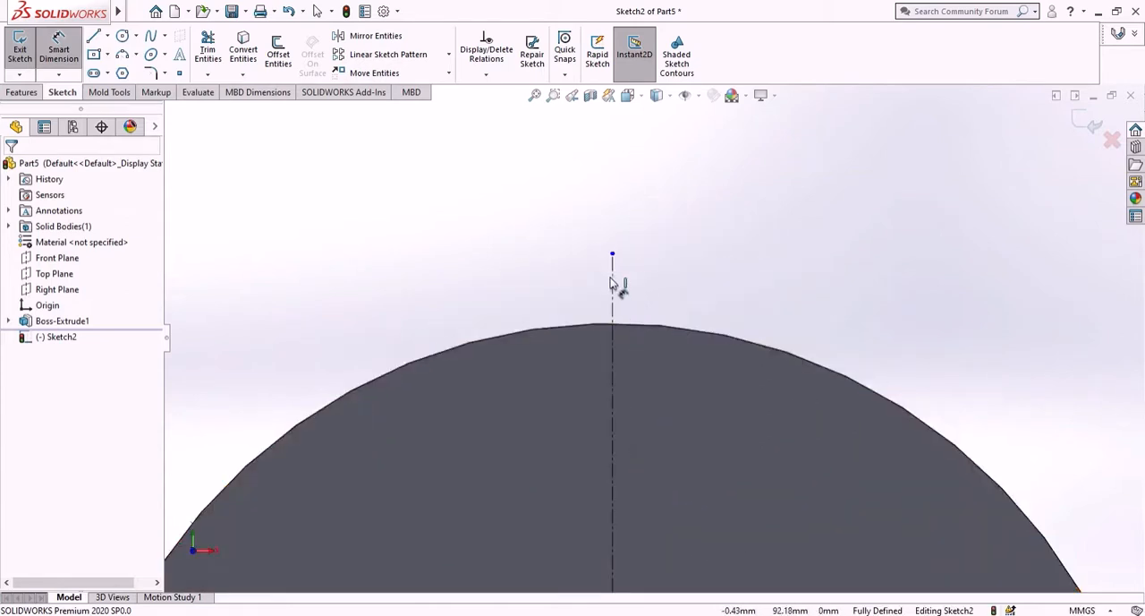
{"action": "left_click", "coordinate": [613, 255]}
{"action": "scroll", "coordinate": [640, 370], "scroll_direction": "up", "scroll_amount": 3}
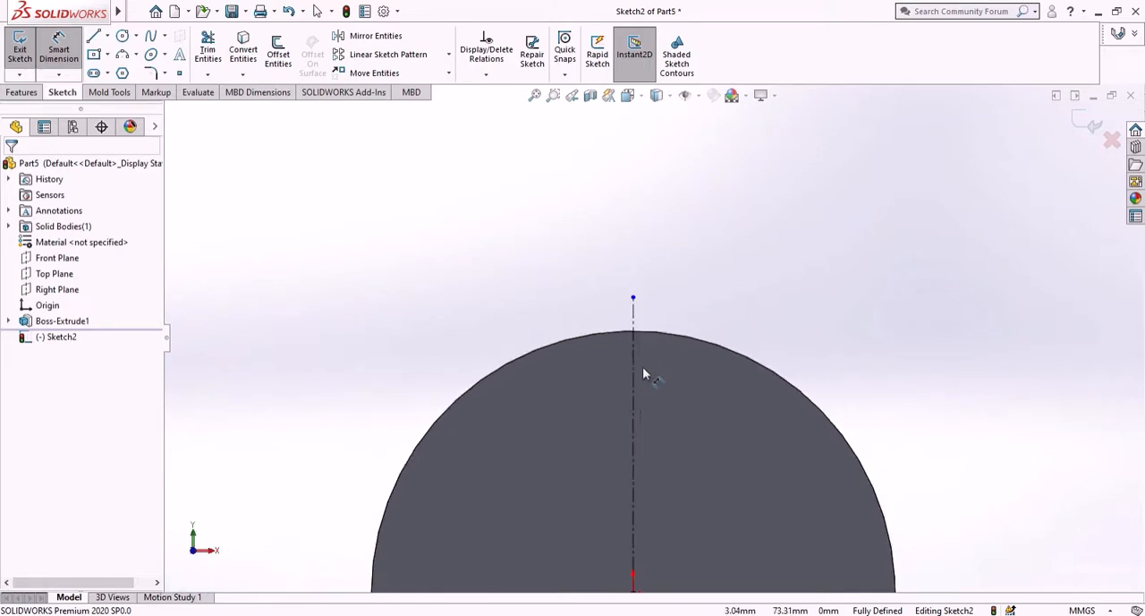
{"action": "left_click", "coordinate": [633, 429]}
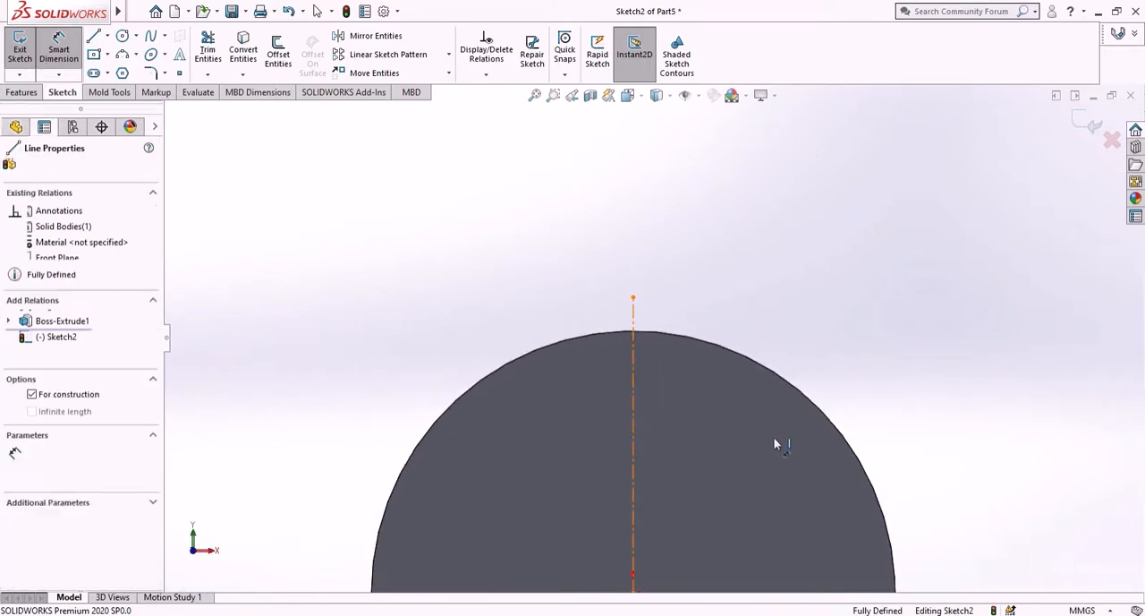
{"action": "left_click", "coordinate": [856, 435]}
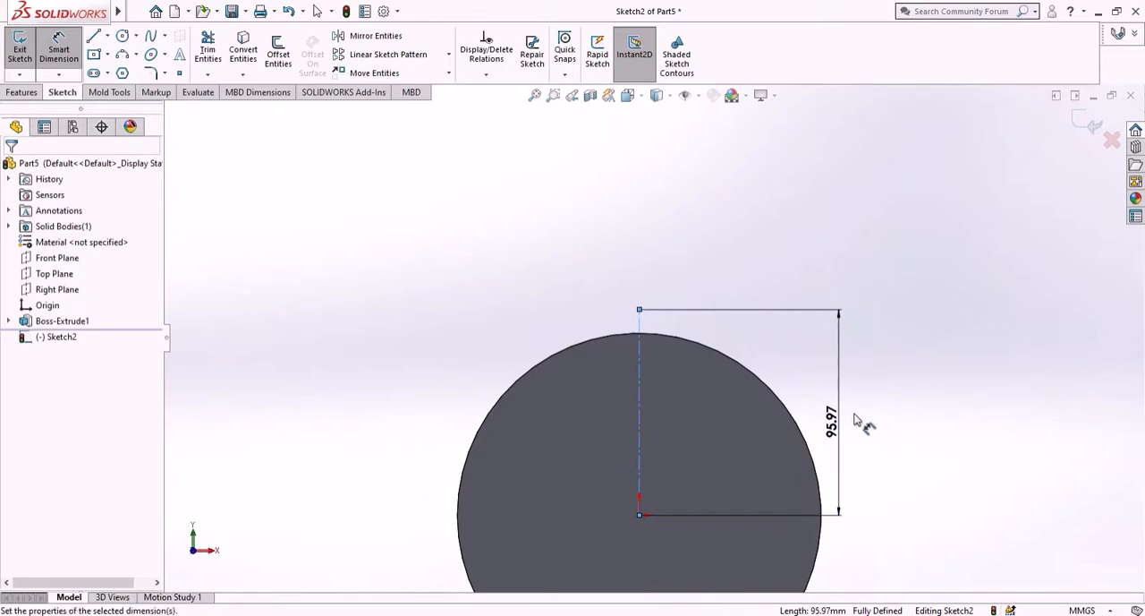
{"action": "key", "text": "BackSpace"}
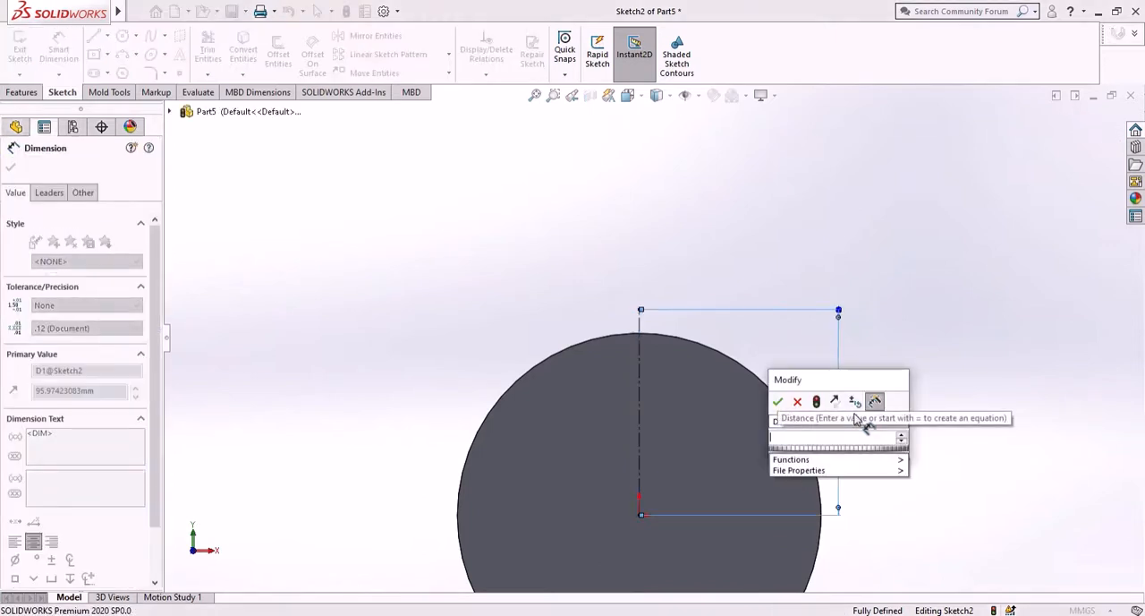
{"action": "type", "text": "170"}
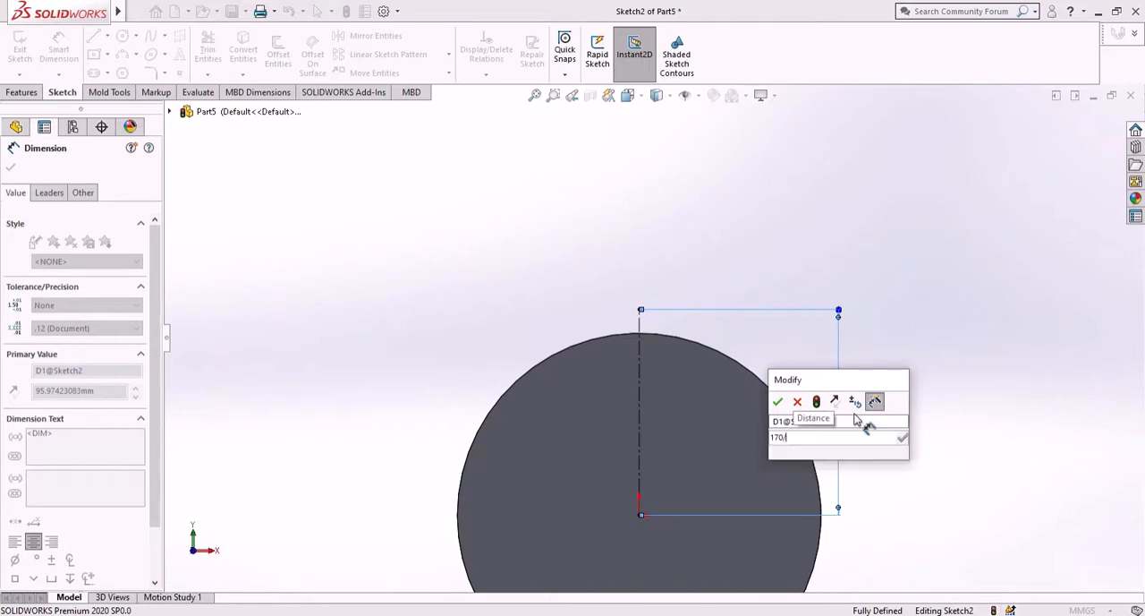
{"action": "type", "text": "/2"}
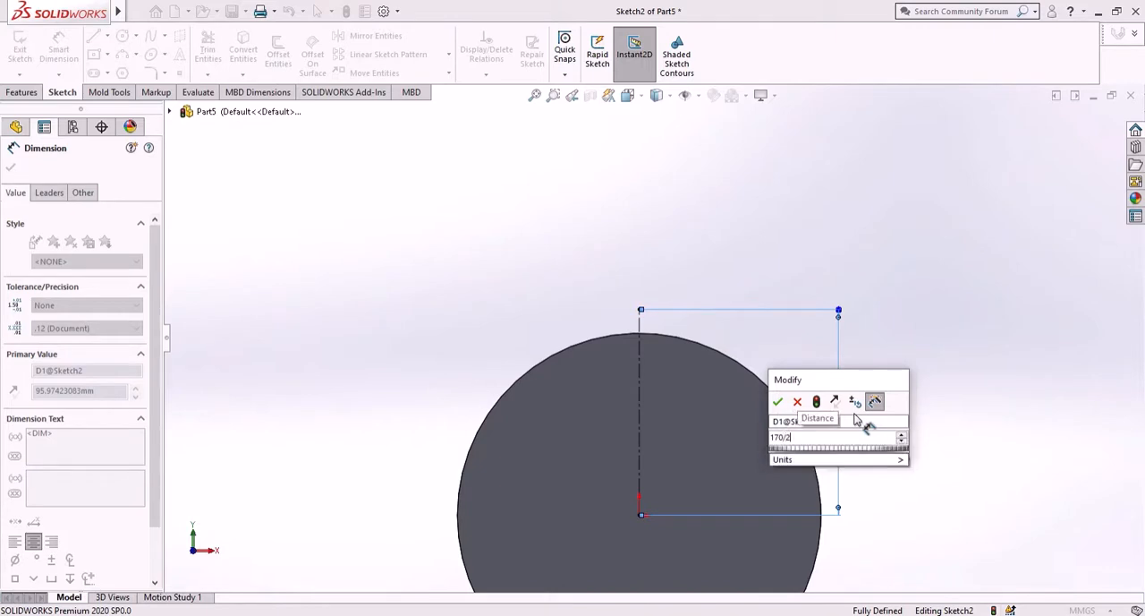
{"action": "type", "text": "="}
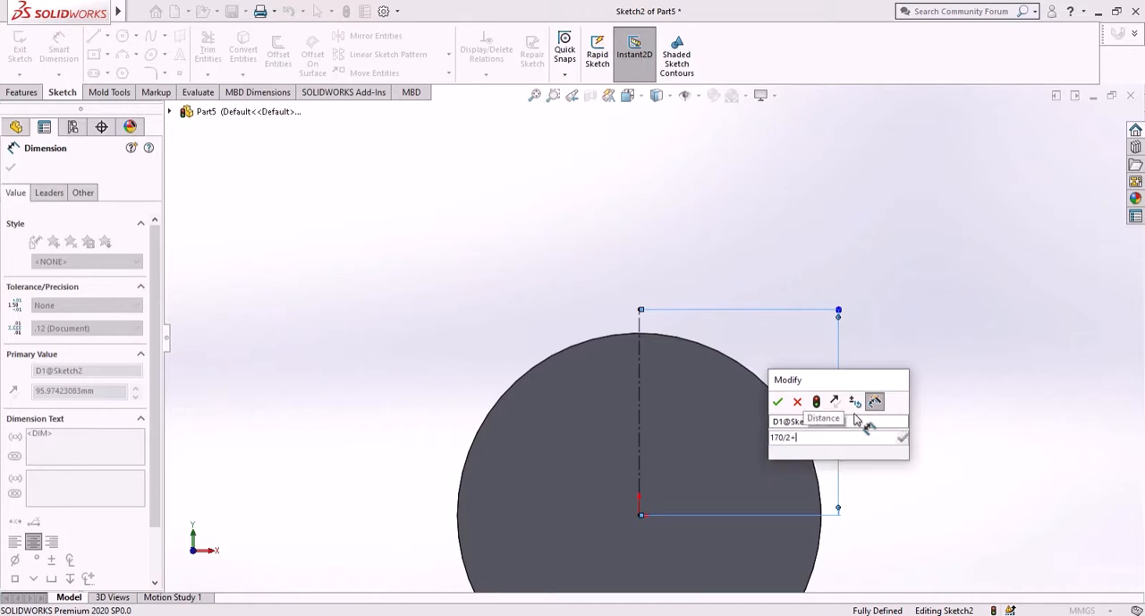
{"action": "type", "text": "10"}
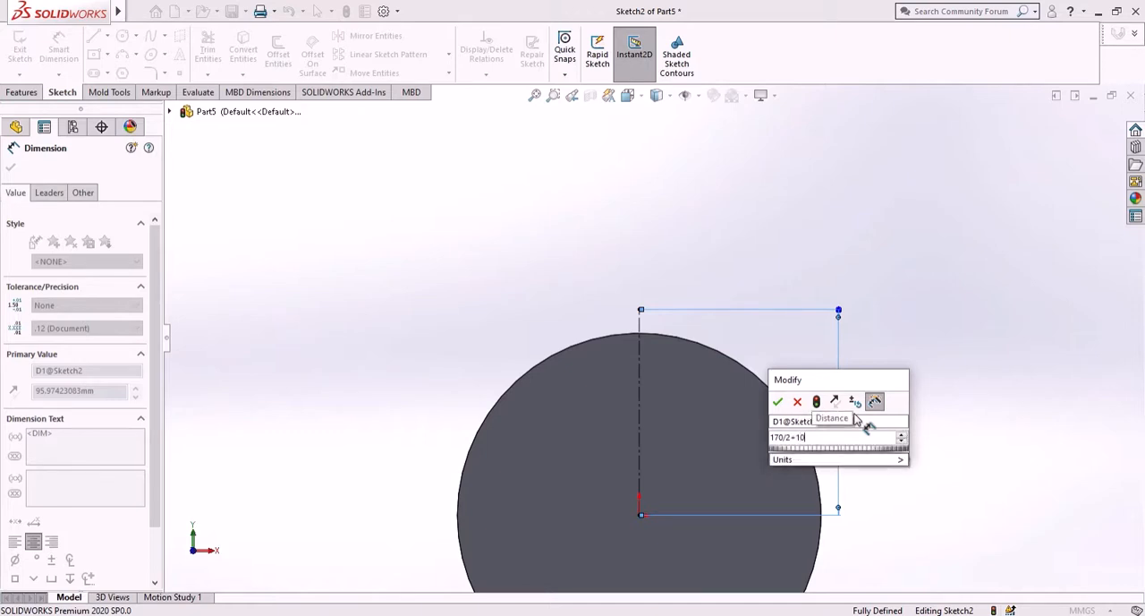
{"action": "type", "text": ".25"}
{"action": "key", "text": "Return"}
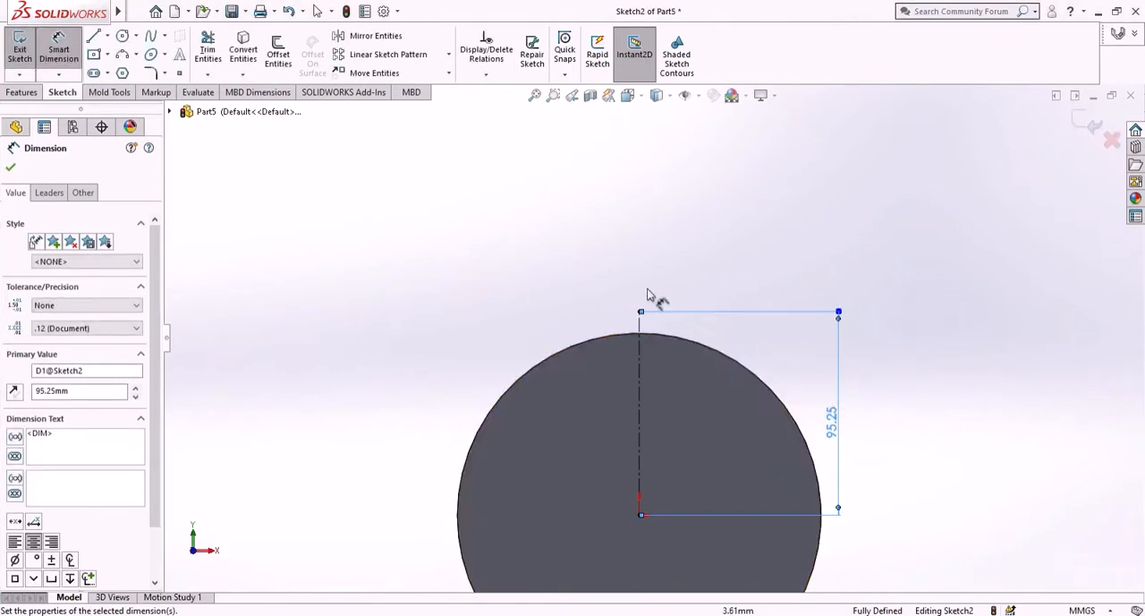
{"action": "scroll", "coordinate": [650, 304], "scroll_direction": "down", "scroll_amount": 4}
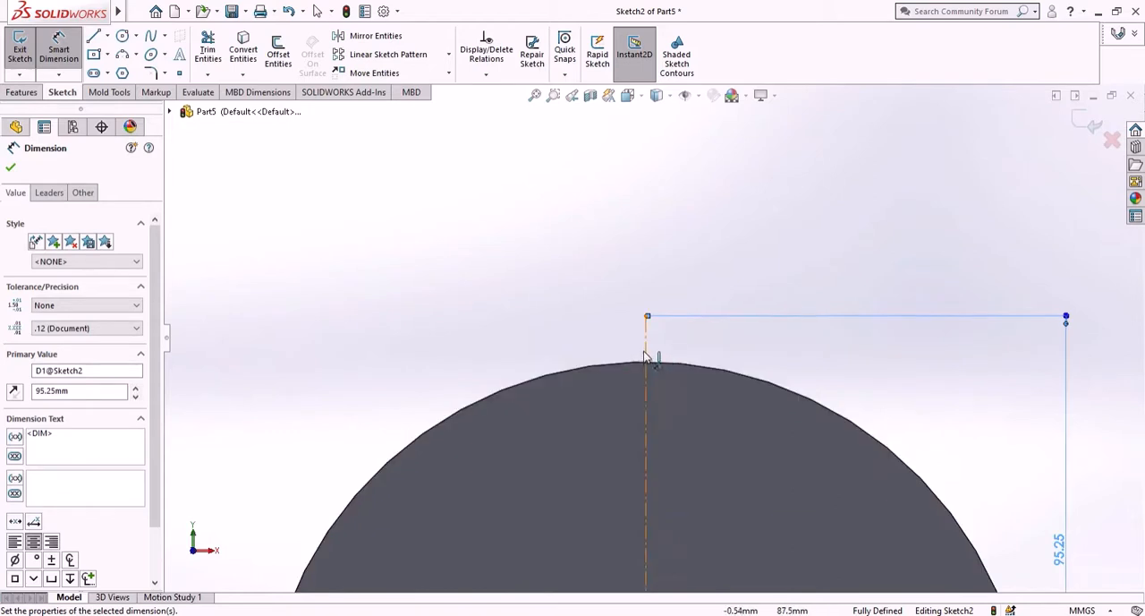
{"action": "scroll", "coordinate": [658, 376], "scroll_direction": "up", "scroll_amount": 2}
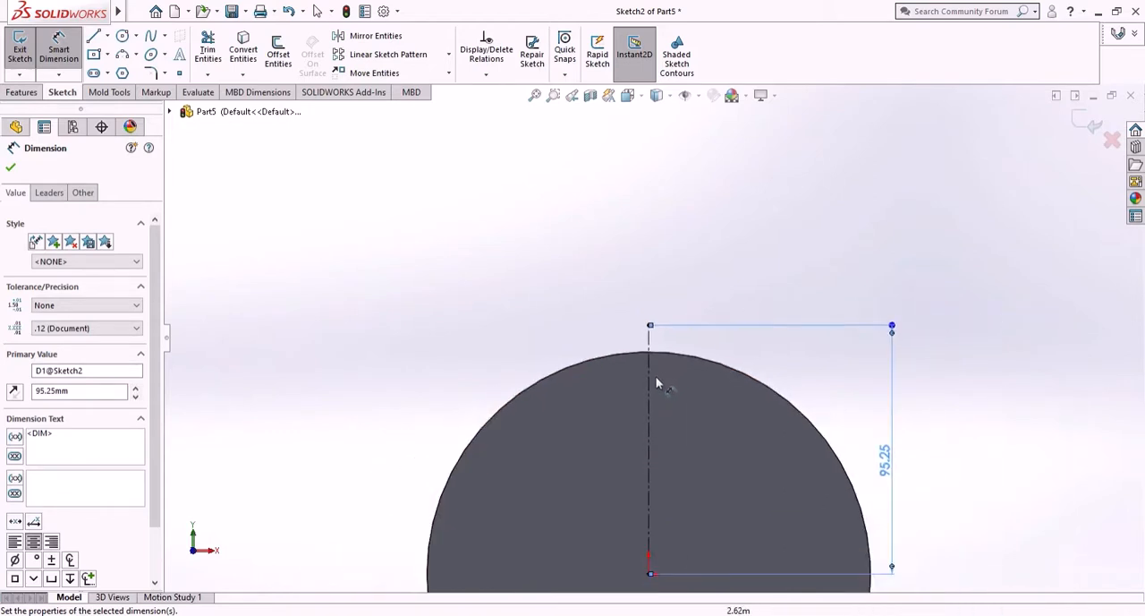
{"action": "left_click", "coordinate": [10, 171]}
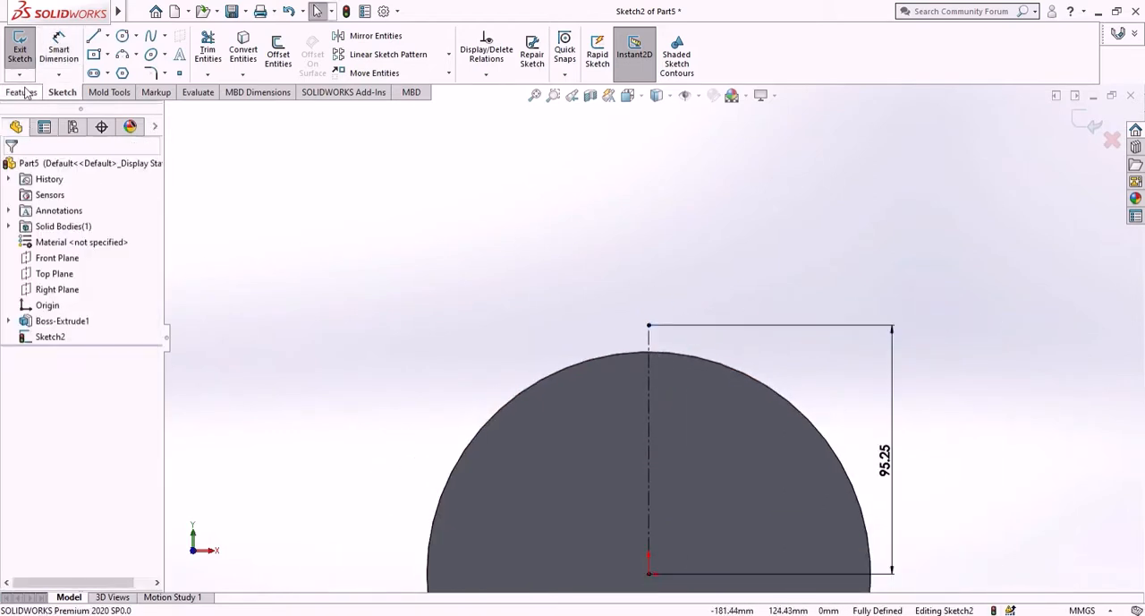
- Sketch a horizontal midpoint line about 14.7 mm long centred on the centerline's upper endpoint
{"action": "left_click", "coordinate": [107, 36]}
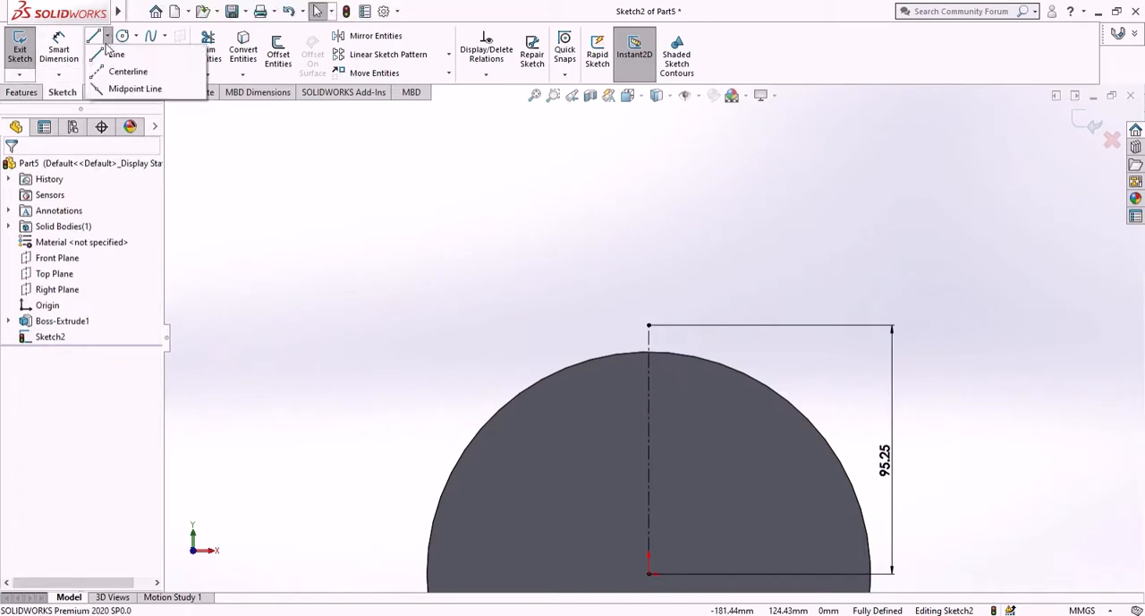
{"action": "left_click", "coordinate": [122, 91]}
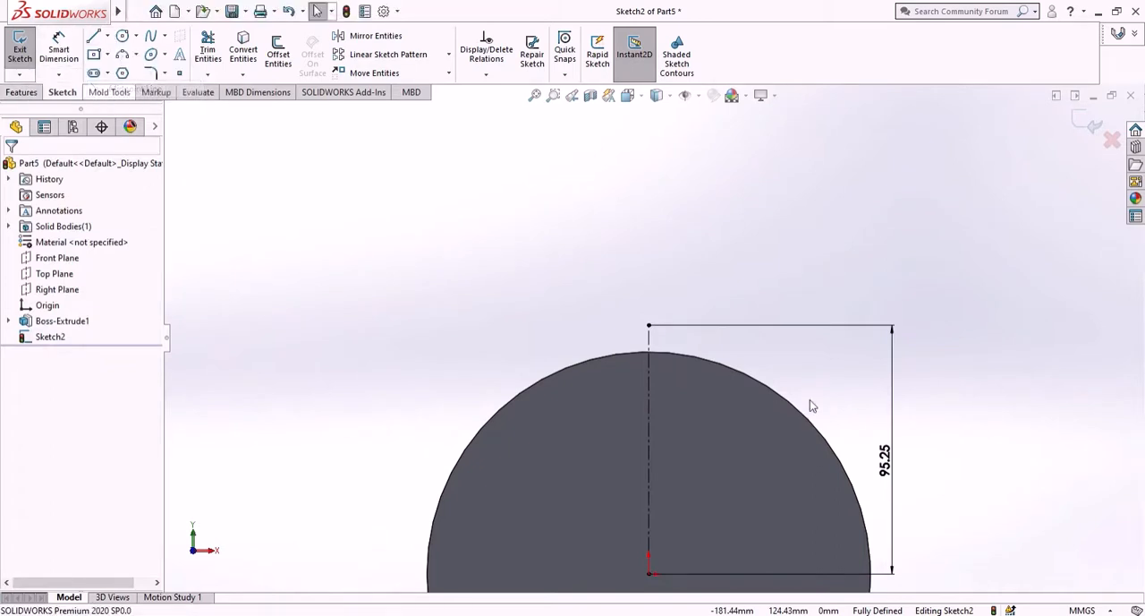
{"action": "scroll", "coordinate": [650, 328], "scroll_direction": "down", "scroll_amount": 2}
{"action": "left_click", "coordinate": [654, 329]}
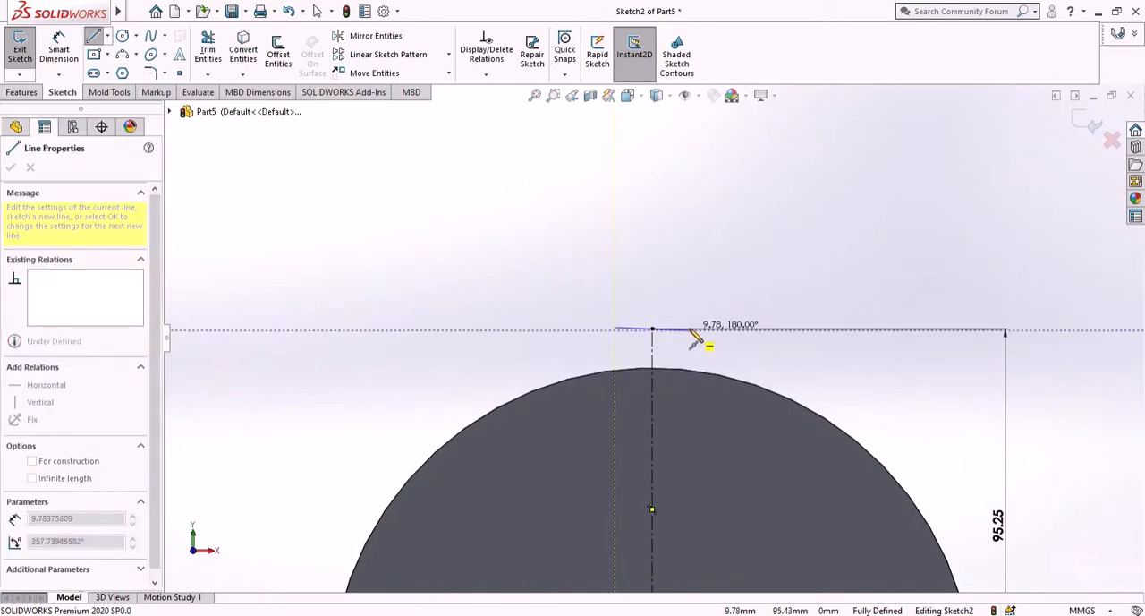
{"action": "scroll", "coordinate": [695, 336], "scroll_direction": "down", "scroll_amount": 2}
{"action": "left_click", "coordinate": [667, 332]}
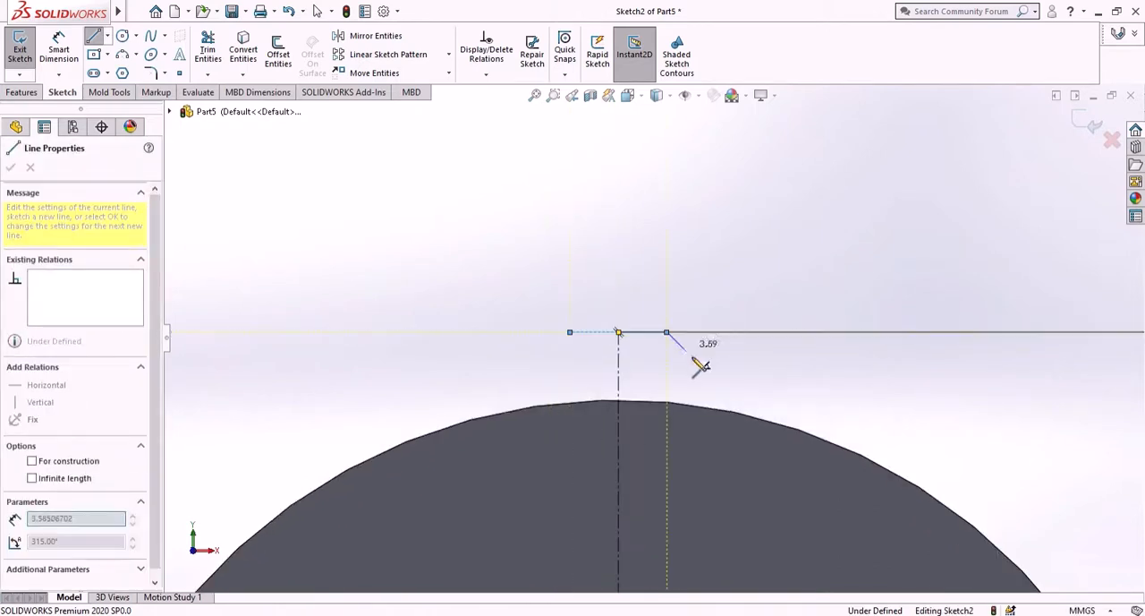
{"action": "right_click", "coordinate": [701, 363]}
{"action": "left_click", "coordinate": [726, 369]}
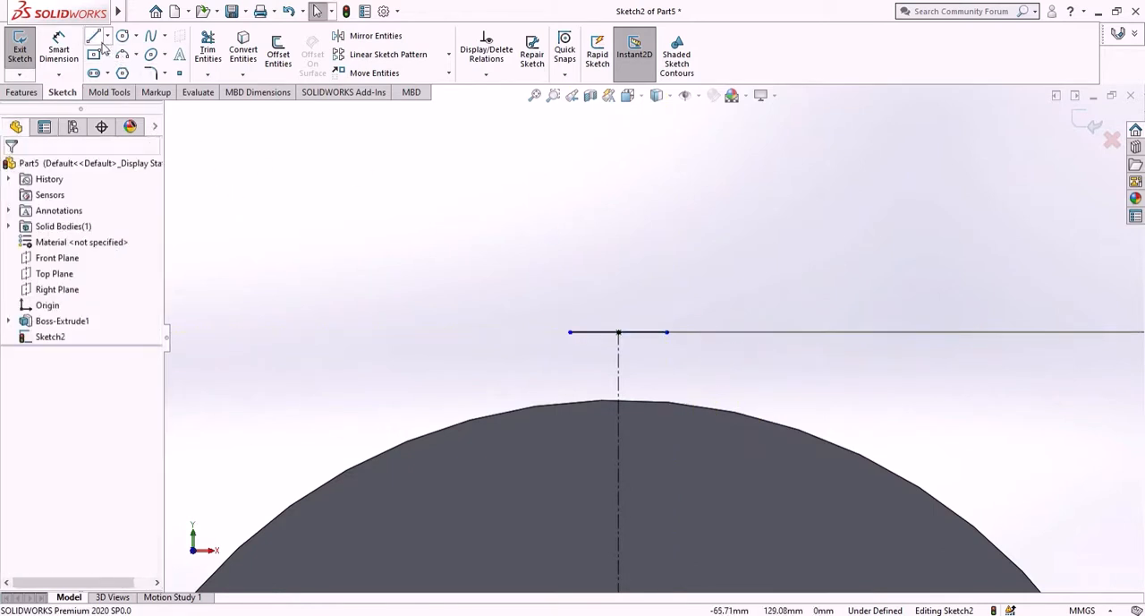
- Sketch an outward-slanting line from the horizontal line's left endpoint down to the disc's edge
{"action": "left_click", "coordinate": [570, 332]}
{"action": "left_click", "coordinate": [547, 406]}
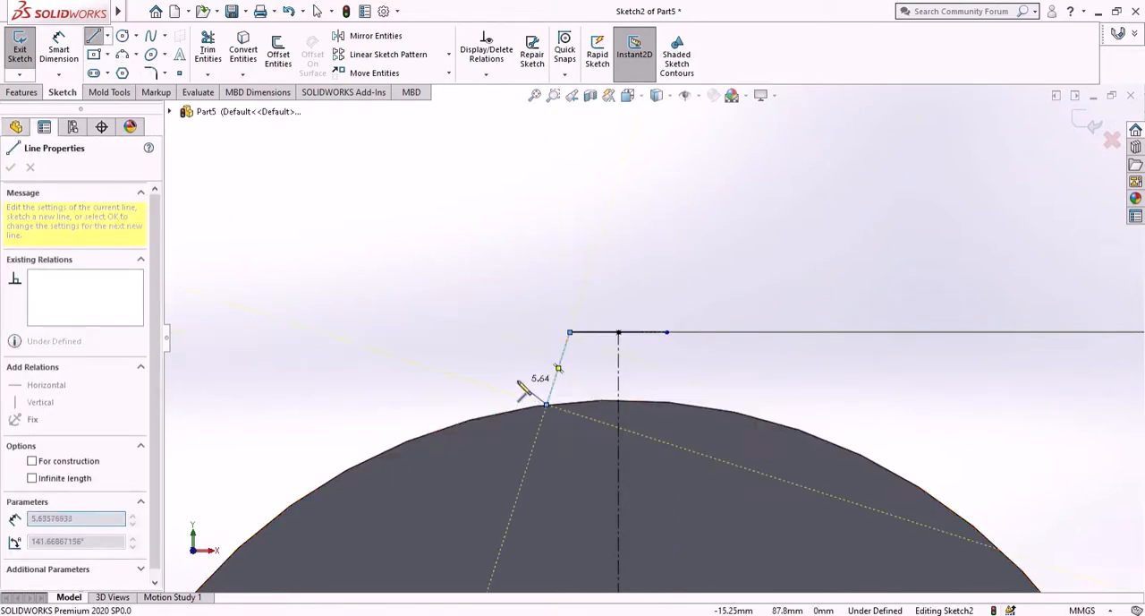
{"action": "right_click", "coordinate": [530, 399]}
{"action": "left_click", "coordinate": [542, 390]}
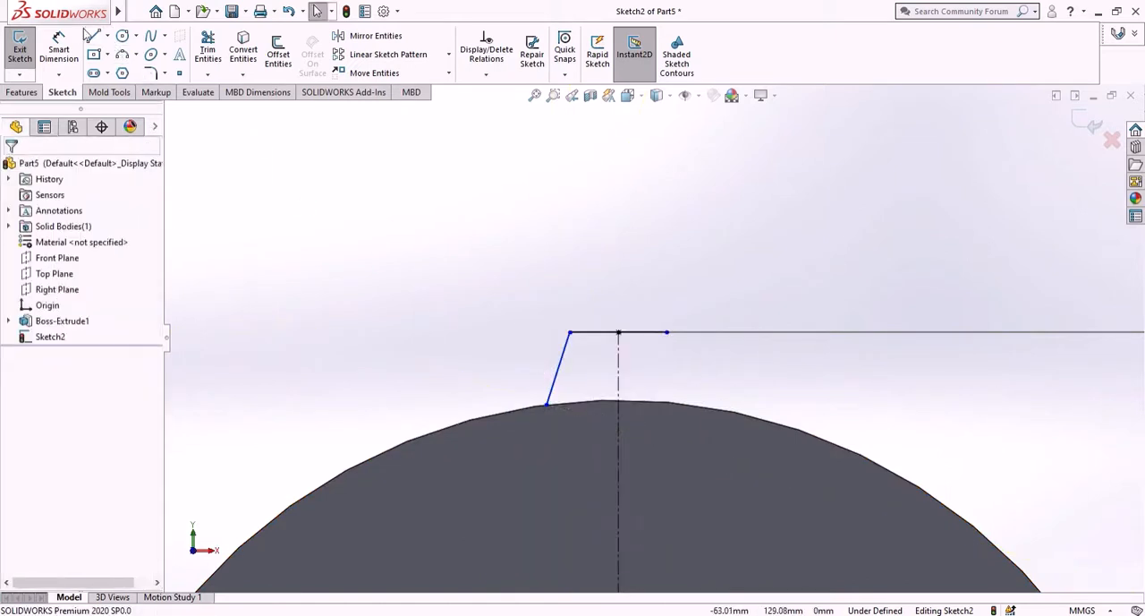
- Sketch a matching slanted line from the horizontal line's right endpoint down to the disc's edge
{"action": "left_click", "coordinate": [94, 38]}
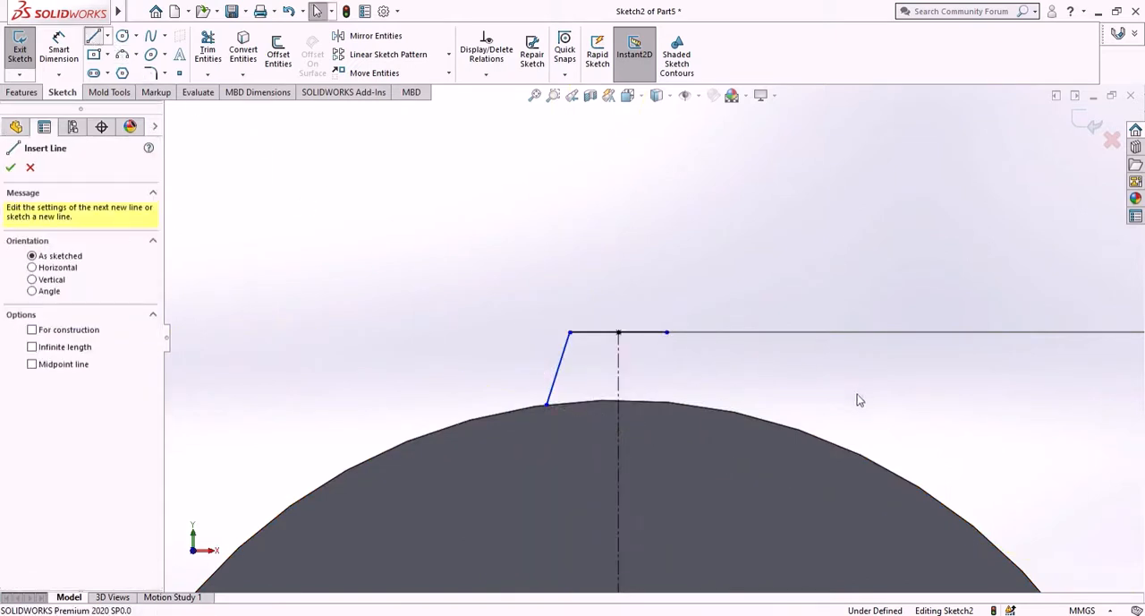
{"action": "left_click", "coordinate": [667, 333]}
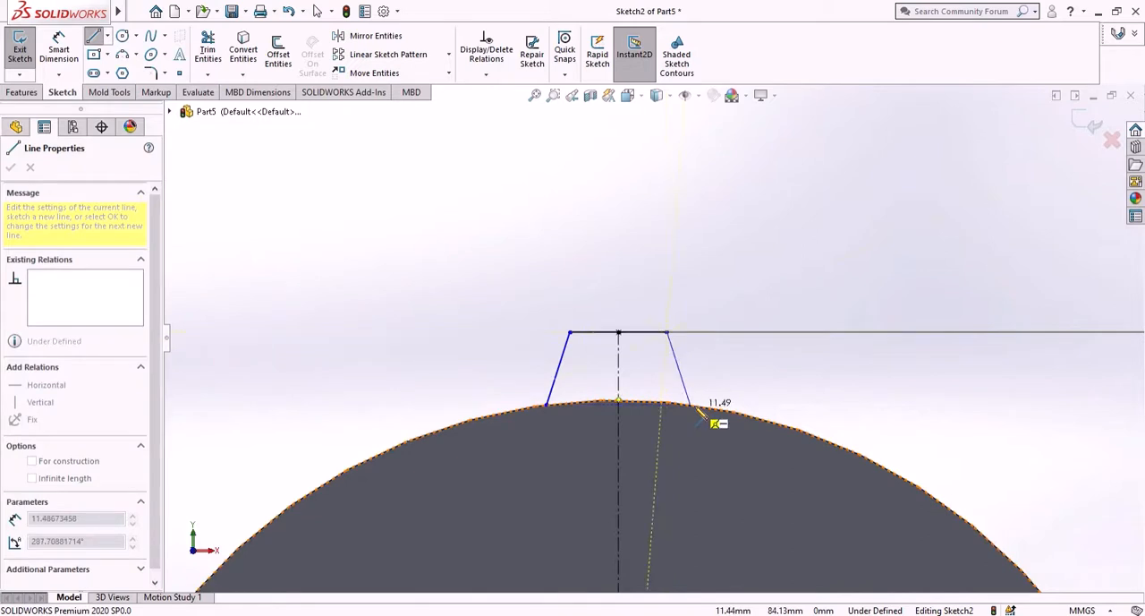
{"action": "left_click", "coordinate": [687, 405]}
{"action": "right_click", "coordinate": [726, 362]}
{"action": "left_click", "coordinate": [752, 374]}
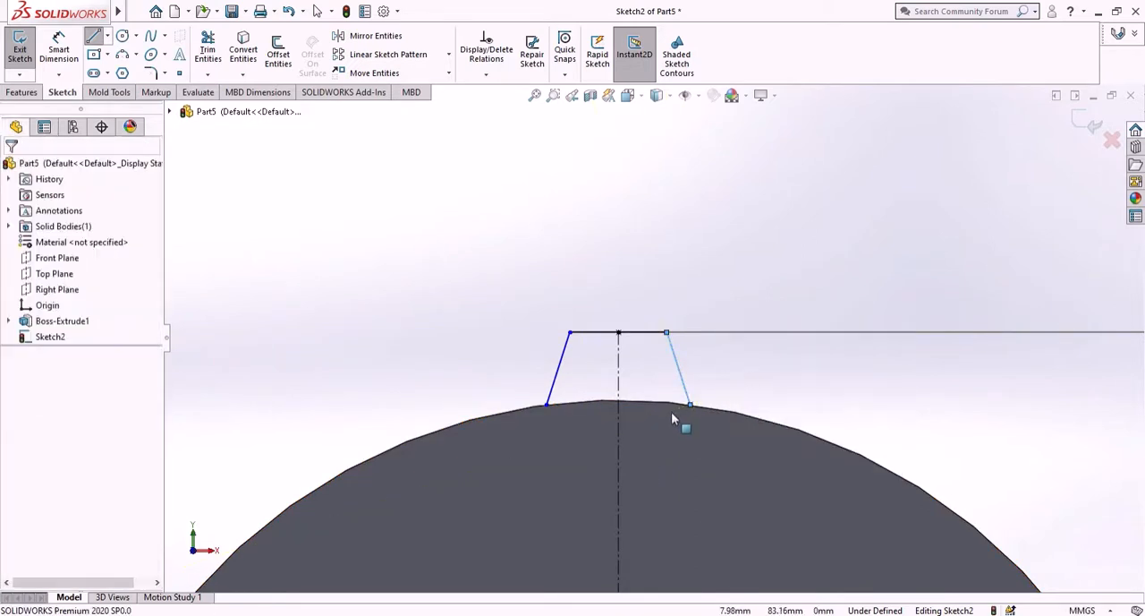
- Dimension the tooth's horizontal top line to 4.4 mm
{"action": "scroll", "coordinate": [680, 421], "scroll_direction": "up", "scroll_amount": 3}
{"action": "scroll", "coordinate": [675, 417], "scroll_direction": "up", "scroll_amount": 2}
{"action": "scroll", "coordinate": [669, 340], "scroll_direction": "down", "scroll_amount": 5}
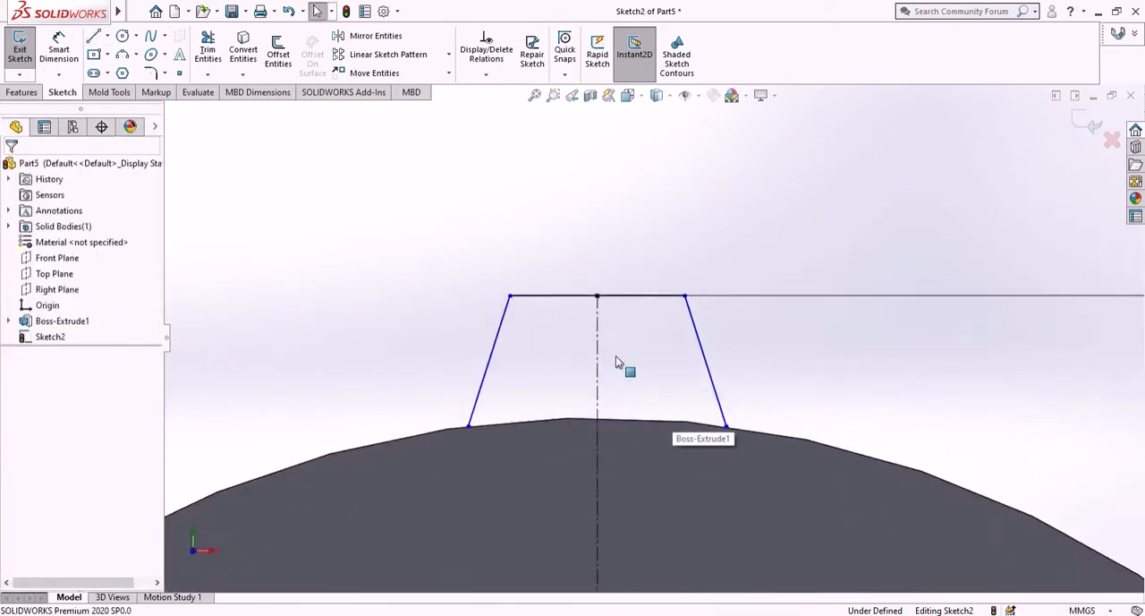
{"action": "left_click", "coordinate": [58, 49]}
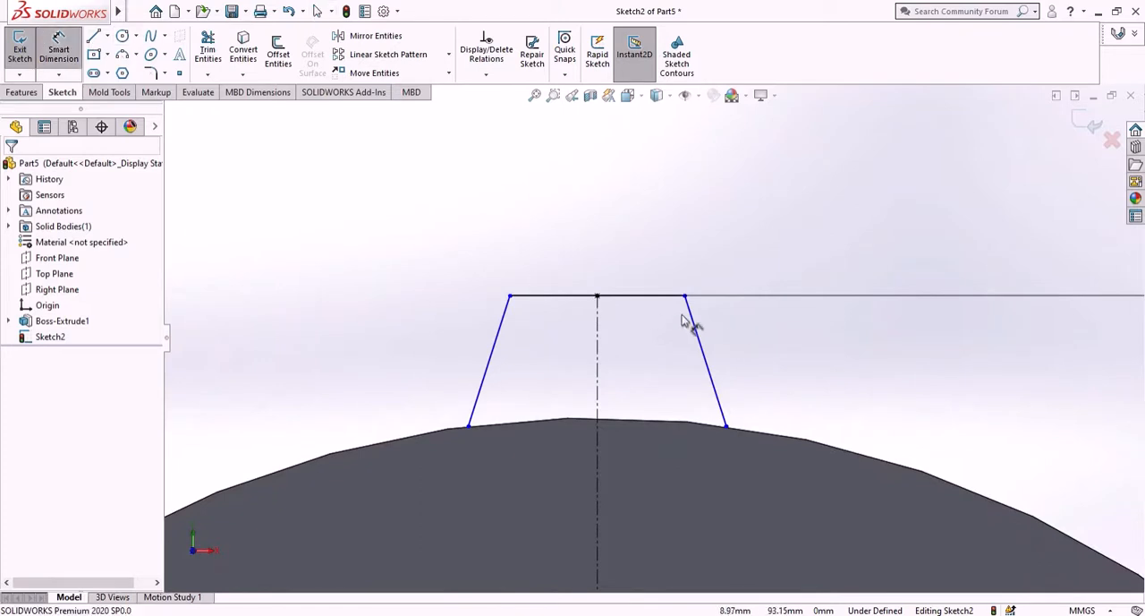
{"action": "left_click", "coordinate": [649, 301]}
{"action": "left_click", "coordinate": [637, 261]}
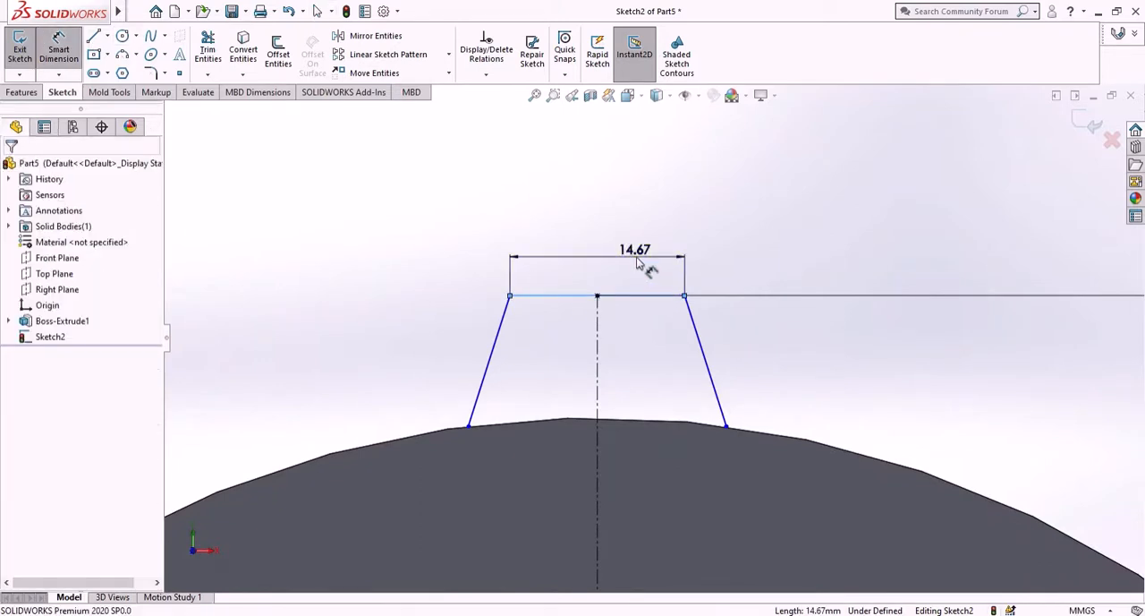
{"action": "type", "text": "4.4"}
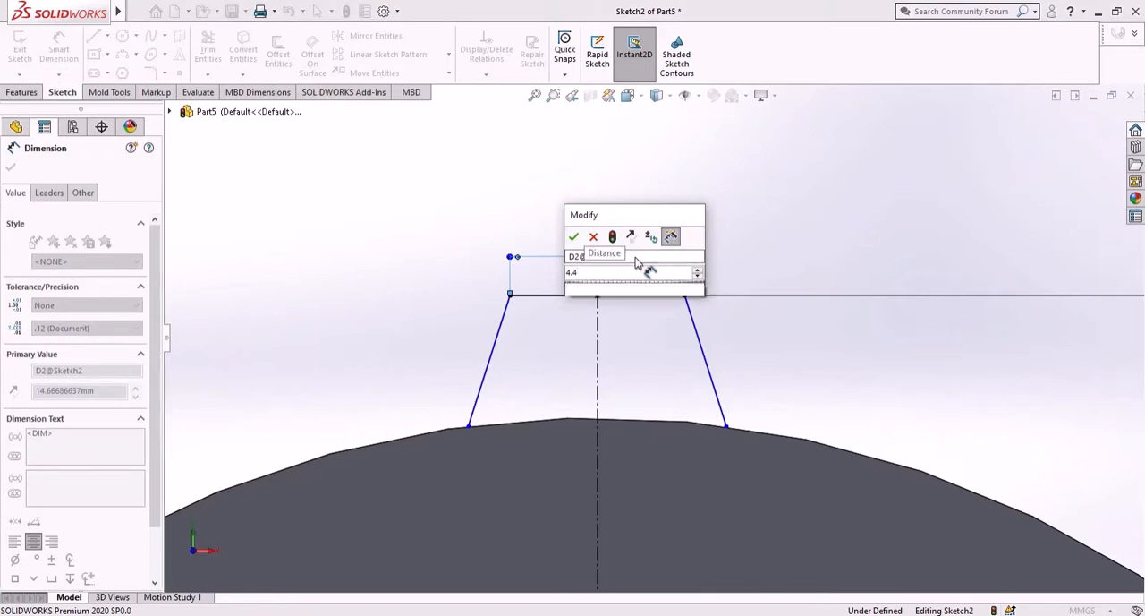
{"action": "key", "text": "Return"}
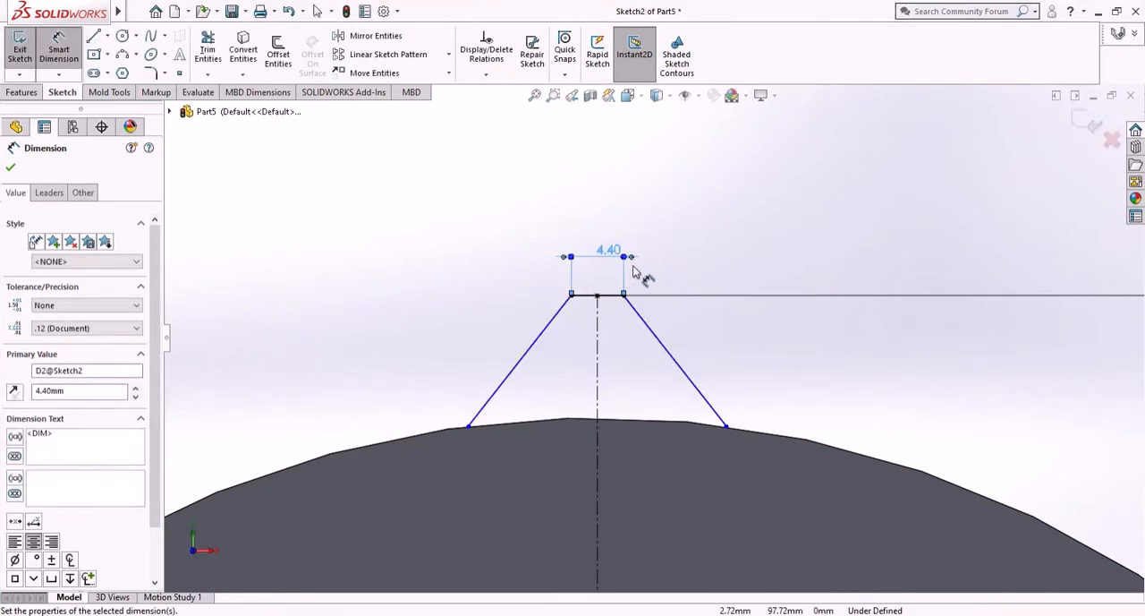
{"action": "right_click", "coordinate": [384, 244]}
{"action": "left_click", "coordinate": [412, 273]}
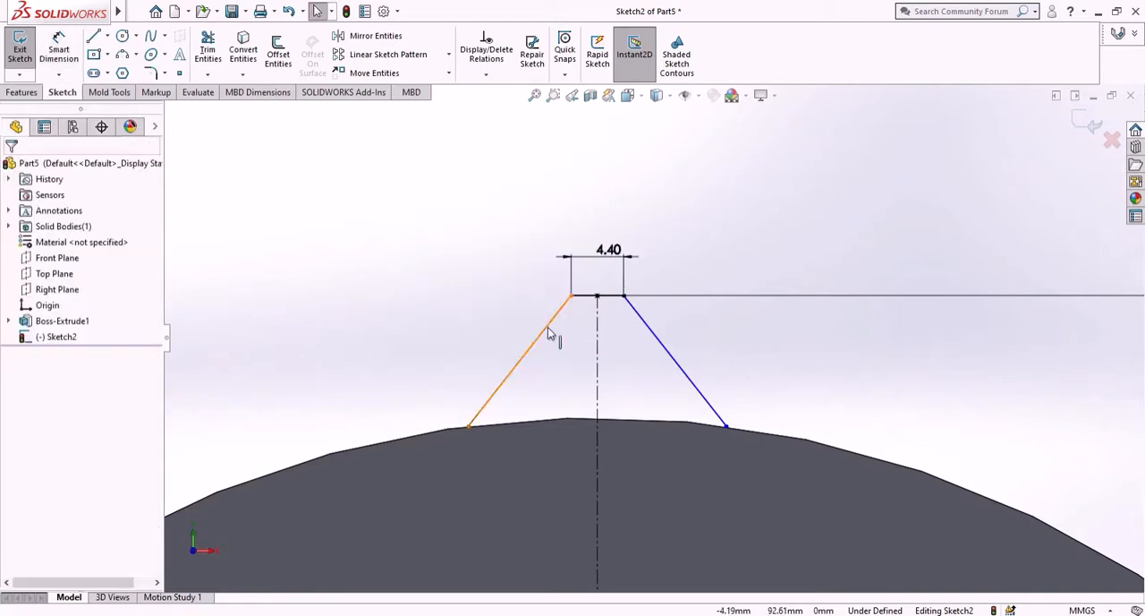
- Make the tooth's two slanted lines symmetric about the vertical centerline
{"action": "left_click", "coordinate": [548, 333]}
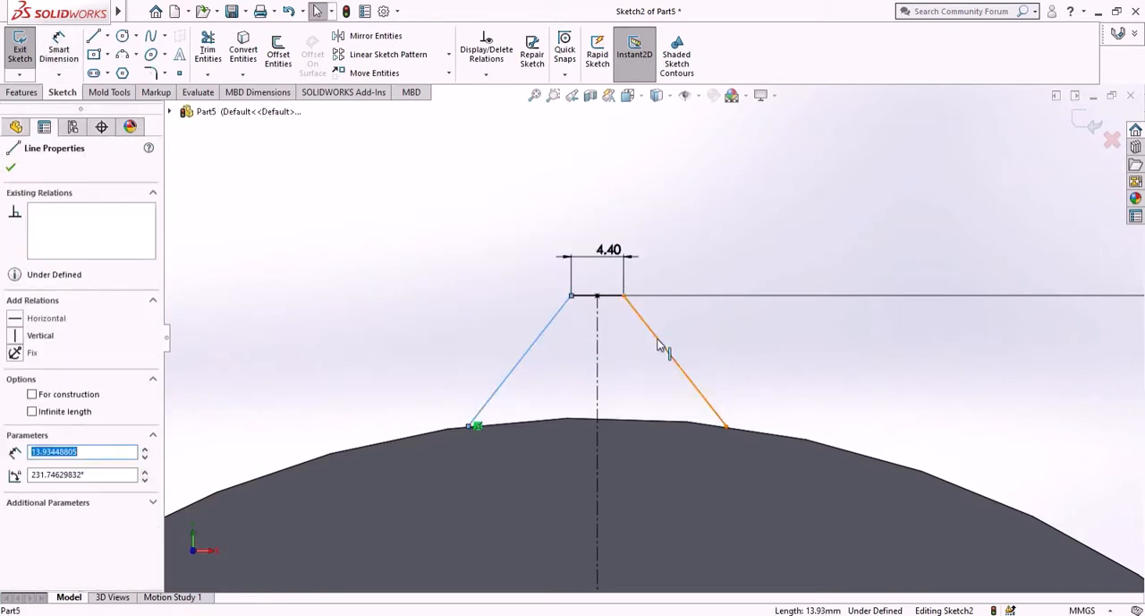
{"action": "left_click", "coordinate": [599, 352], "text": "ctrl"}
{"action": "left_click", "coordinate": [598, 352], "text": "ctrl"}
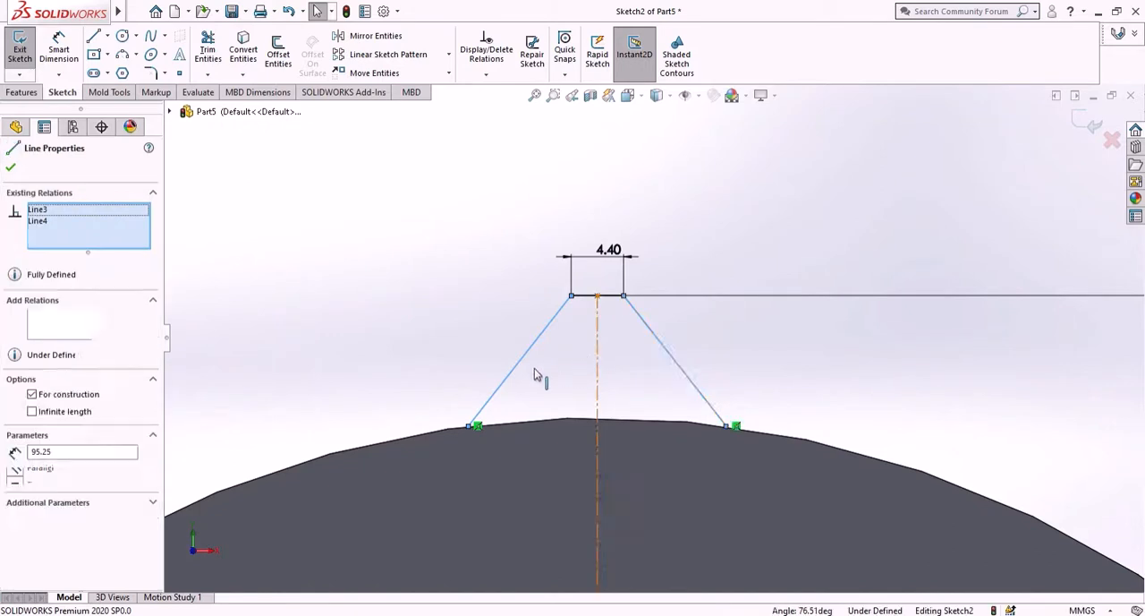
{"action": "left_click", "coordinate": [15, 486]}
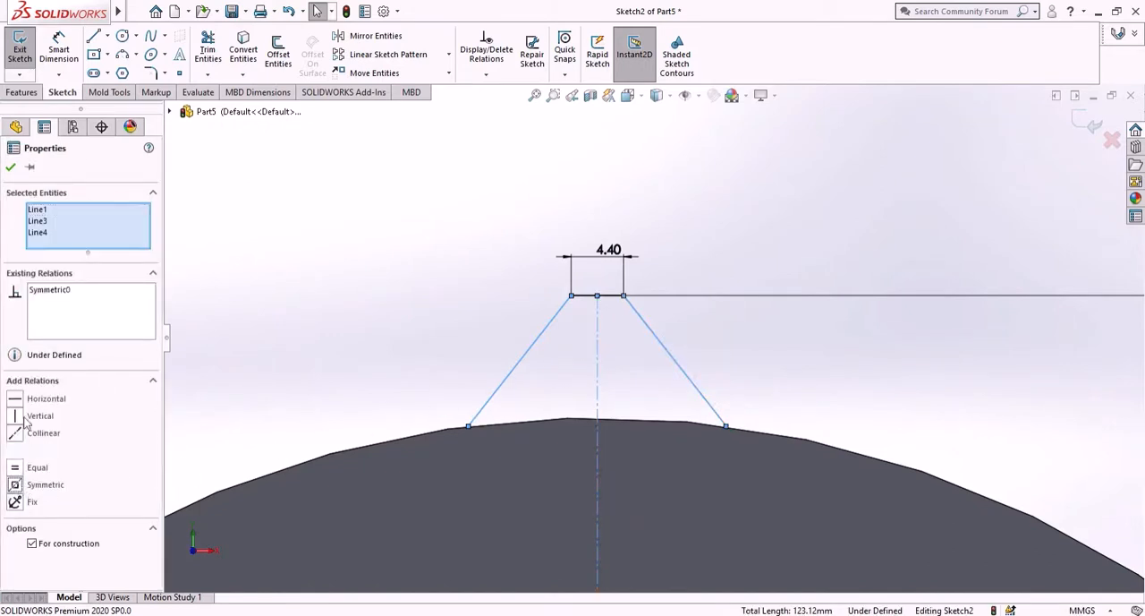
{"action": "left_click", "coordinate": [11, 168]}
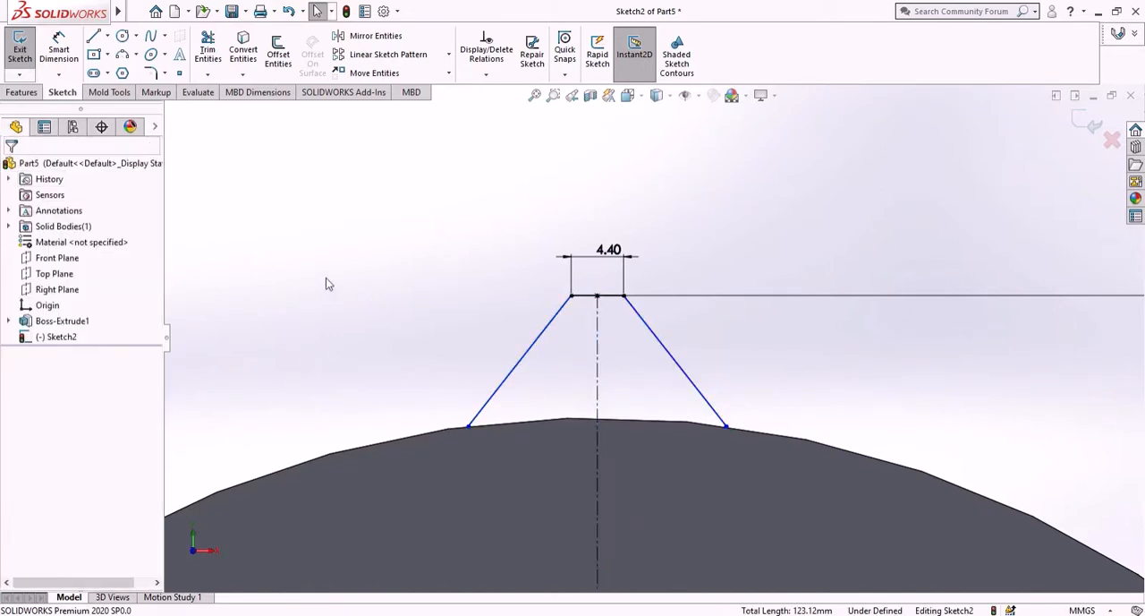
- Dimension the angle between the tooth's two slanted lines to 37.76°
{"action": "left_click", "coordinate": [59, 49]}
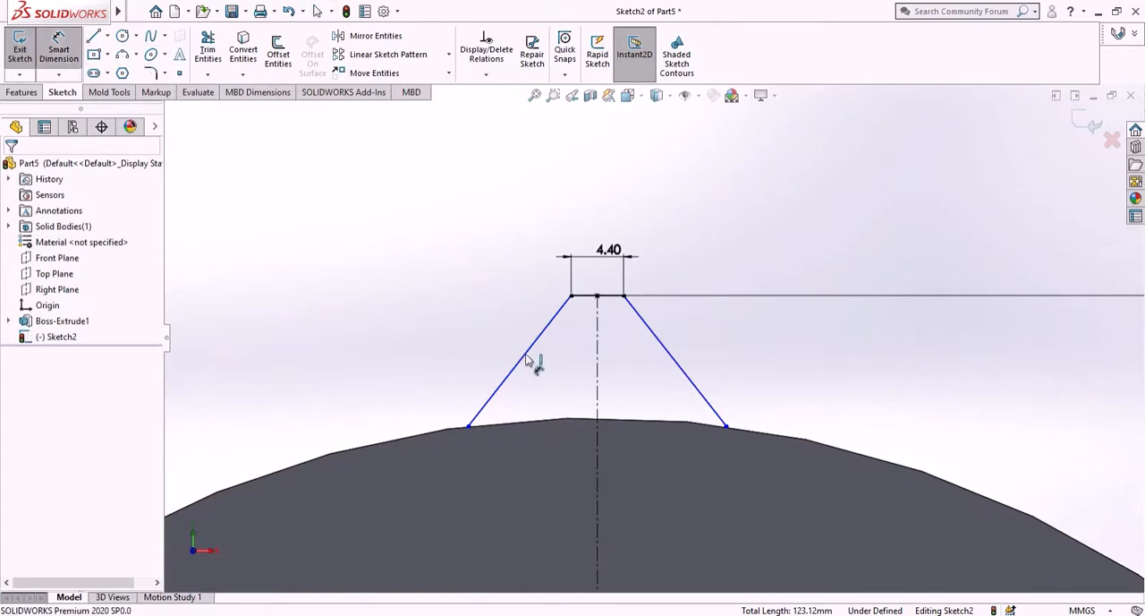
{"action": "left_click", "coordinate": [526, 359]}
{"action": "left_click", "coordinate": [668, 345]}
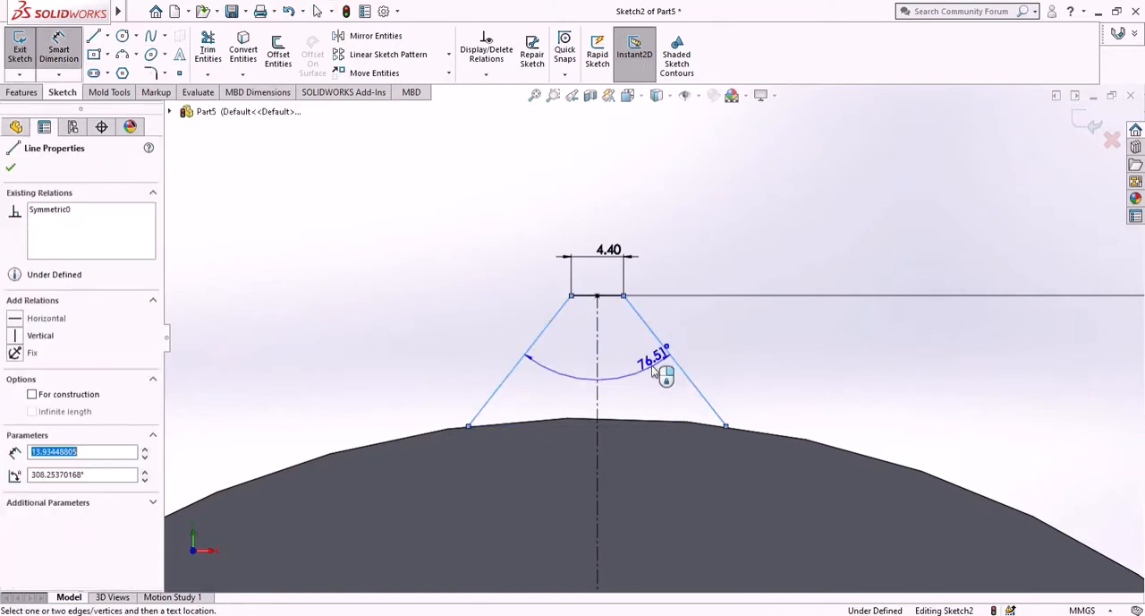
{"action": "left_click", "coordinate": [627, 377]}
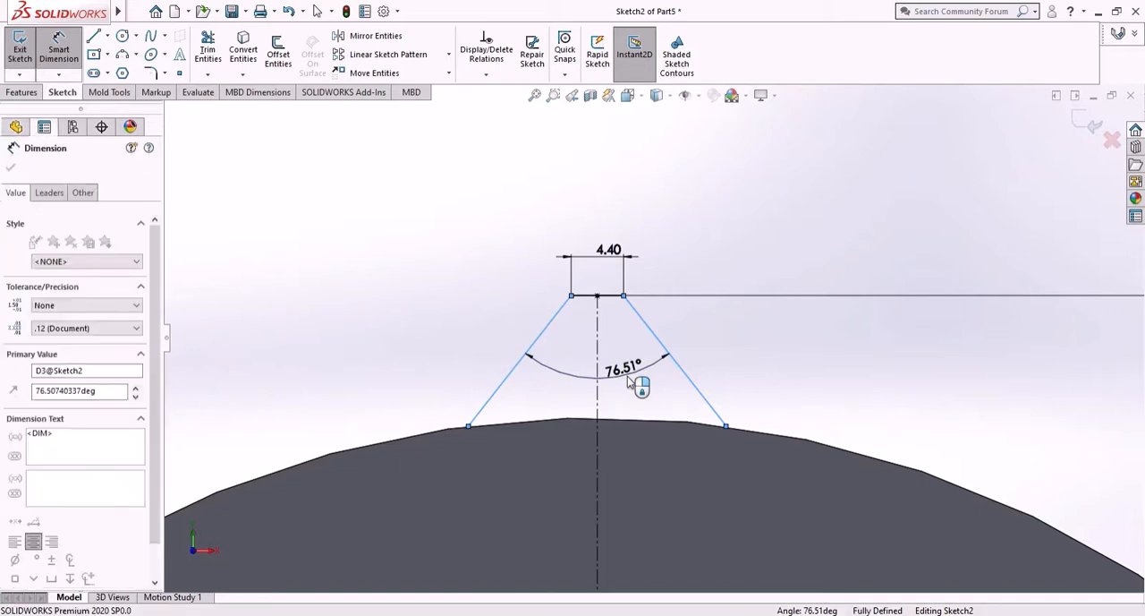
{"action": "type", "text": "37.76"}
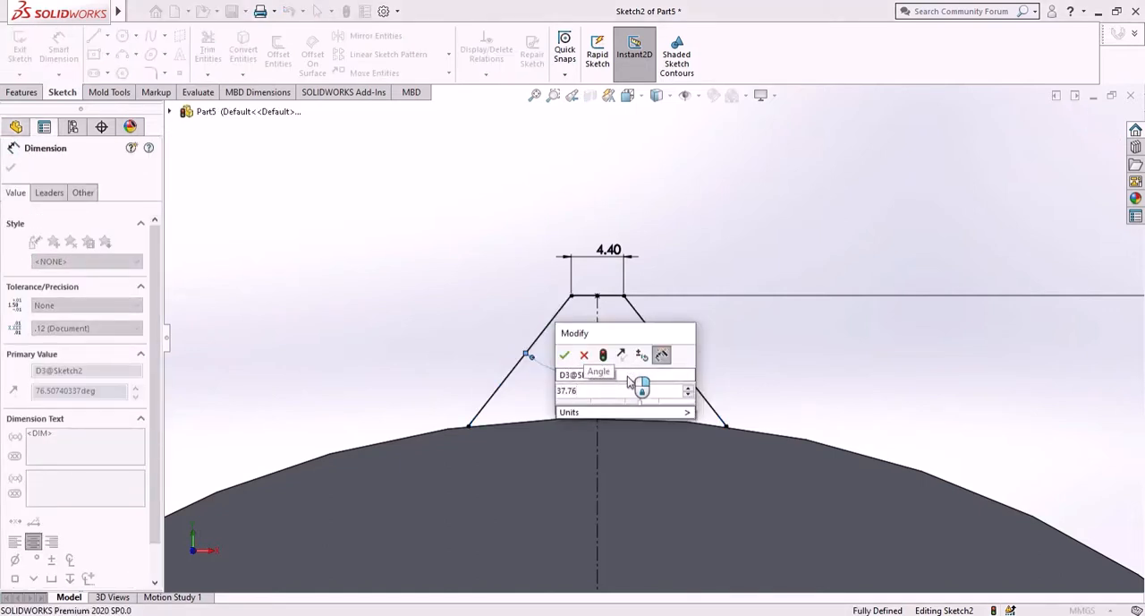
{"action": "key", "text": "Escape"}
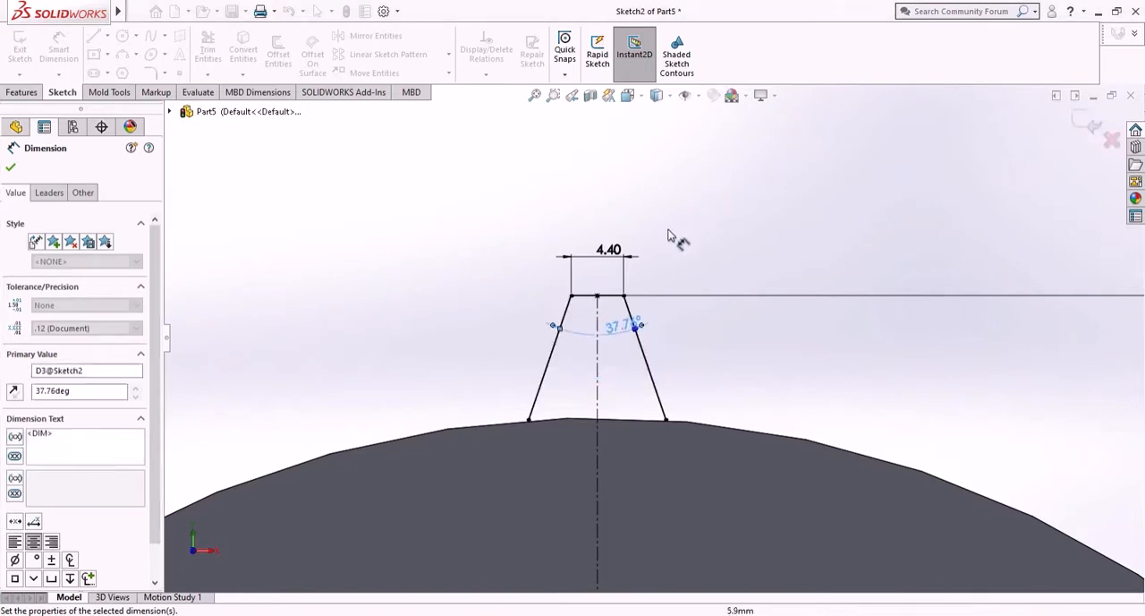
{"action": "right_click", "coordinate": [678, 236]}
{"action": "left_click", "coordinate": [704, 274]}
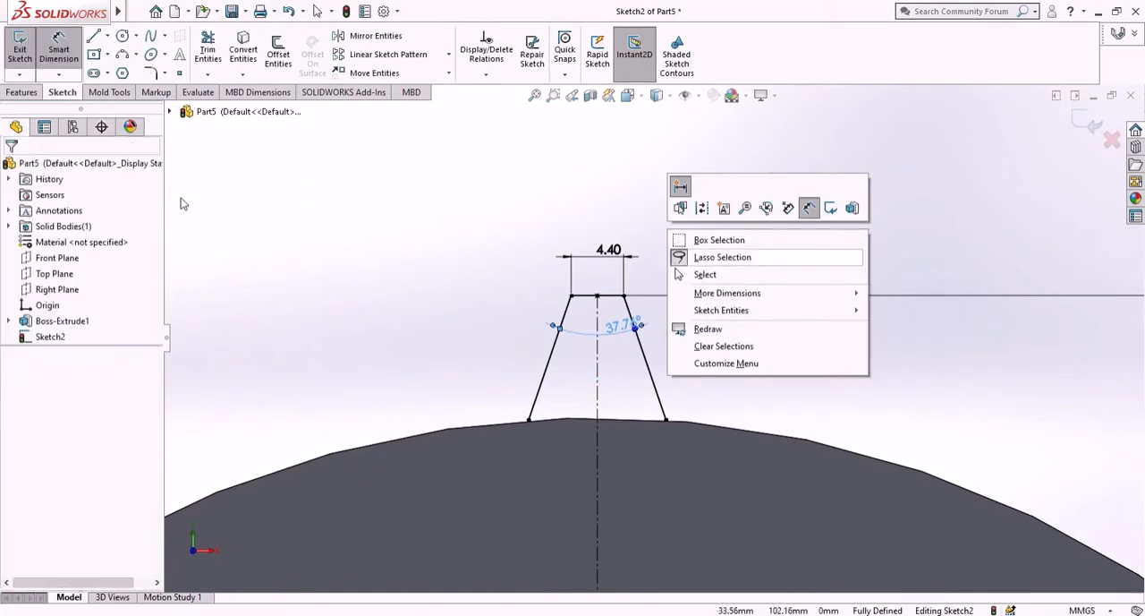
{"action": "left_click", "coordinate": [23, 92]}
{"action": "left_click", "coordinate": [25, 59]}
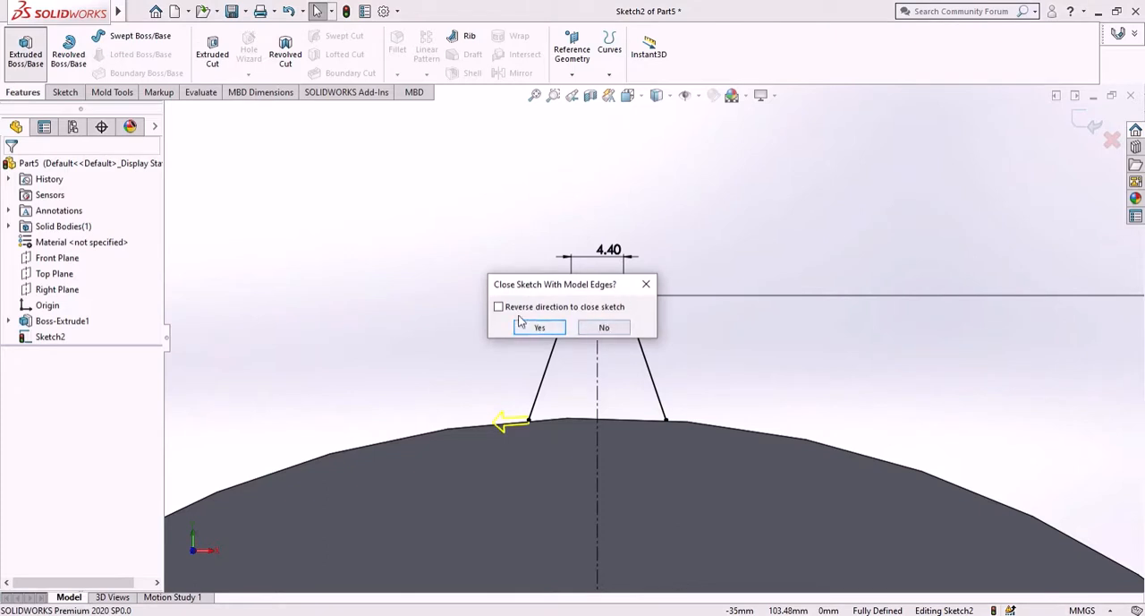
{"action": "left_click", "coordinate": [609, 327]}
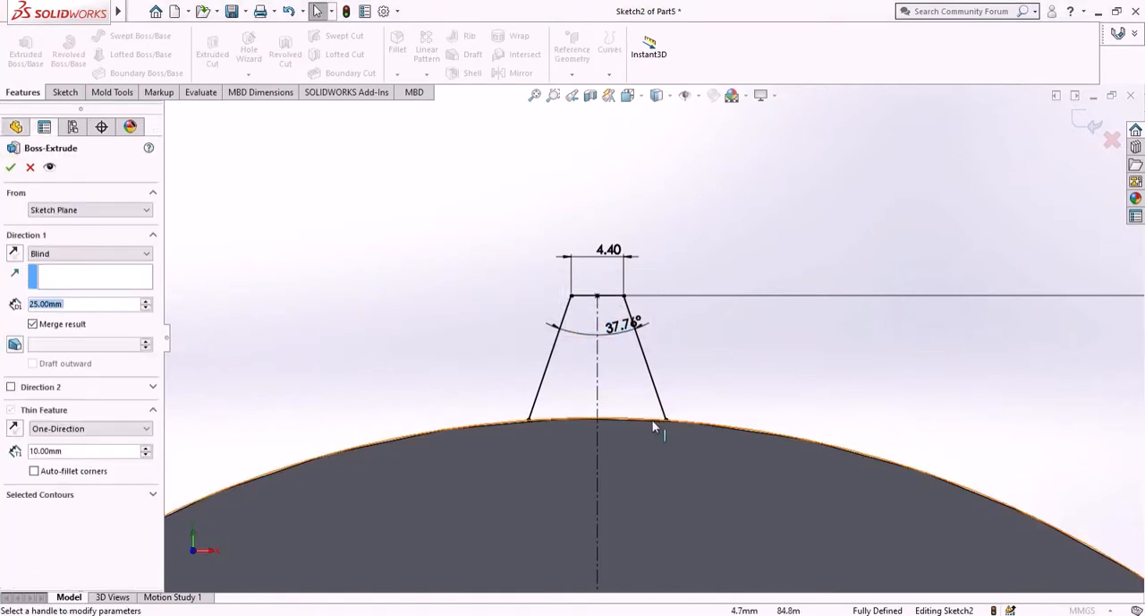
{"action": "left_click", "coordinate": [29, 169]}
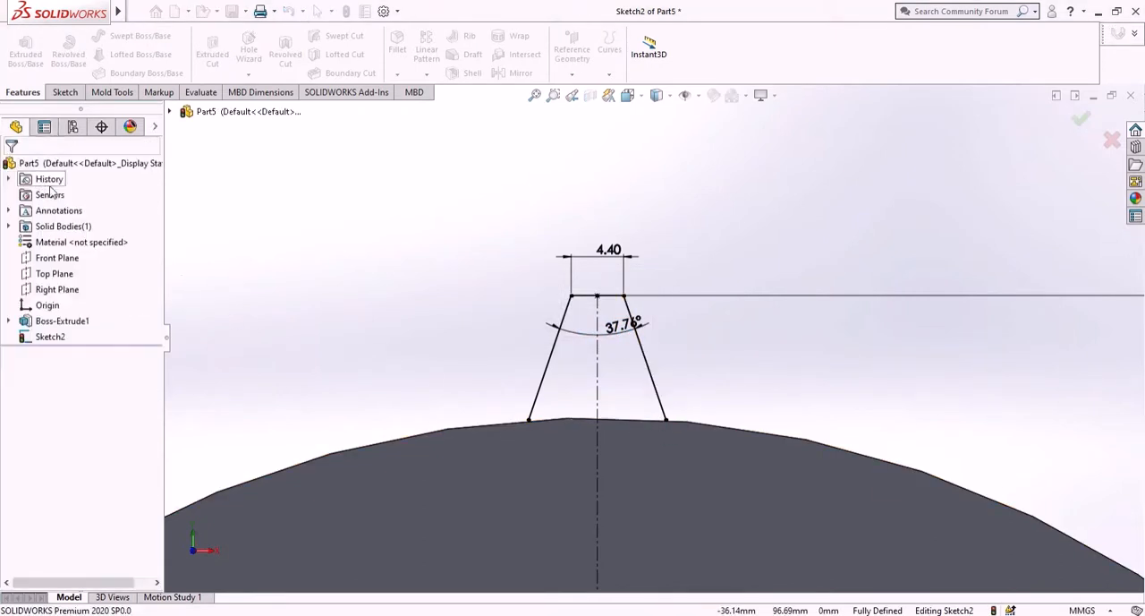
- Convert the disc's 170 mm circular edge into a sketch entity in the tooth sketch
{"action": "left_click", "coordinate": [707, 431]}
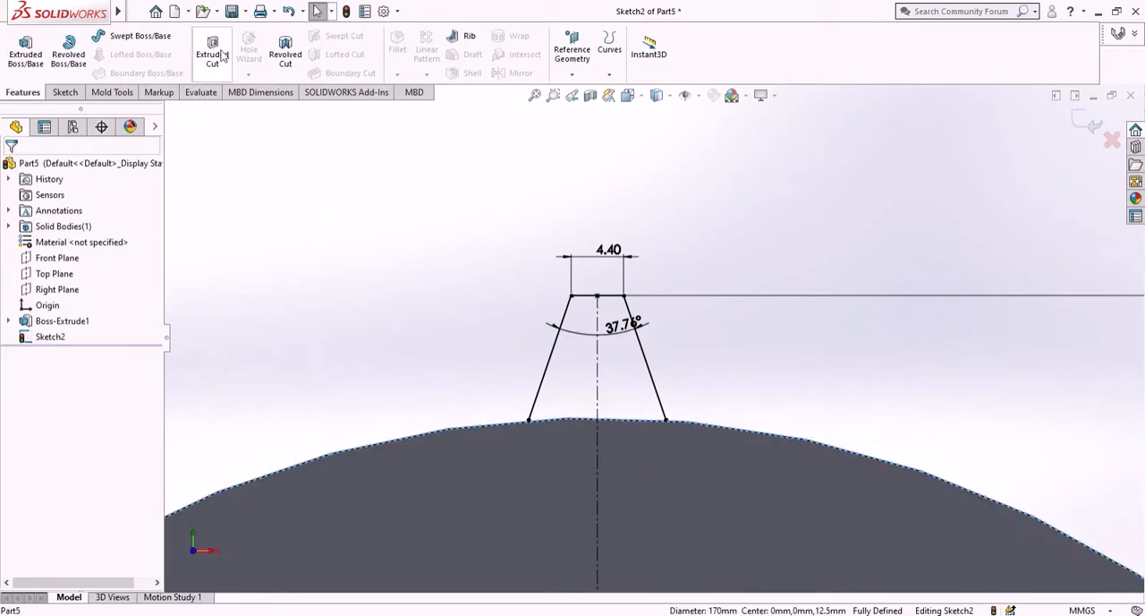
{"action": "left_click", "coordinate": [62, 93]}
{"action": "left_click", "coordinate": [241, 55]}
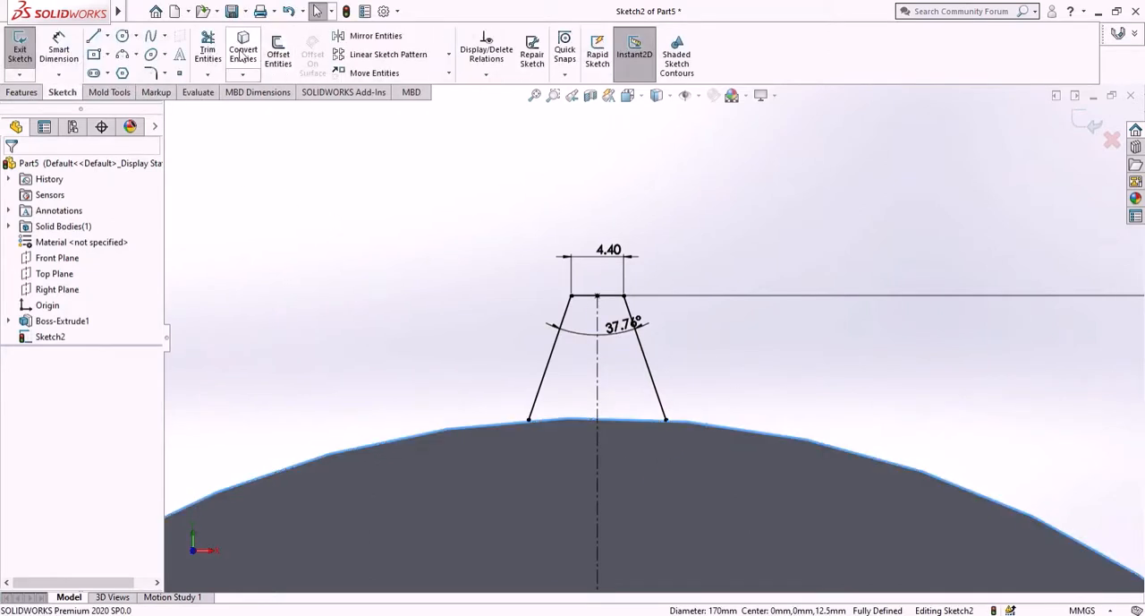
{"action": "left_click", "coordinate": [241, 55]}
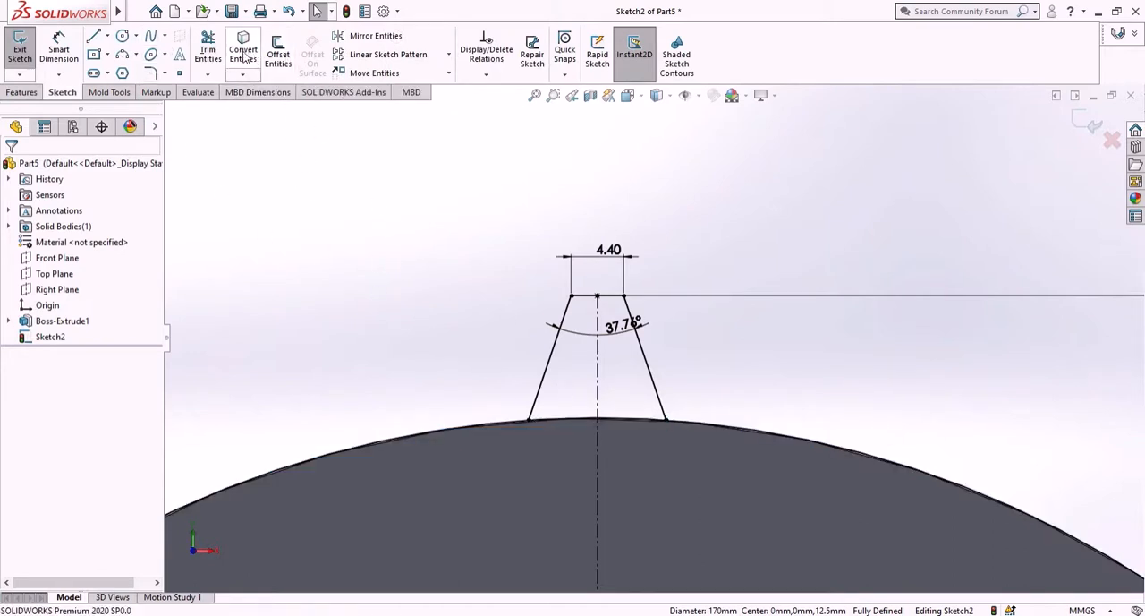
- Trim the converted circle so only the arc between the tooth's two slanted lines remains
{"action": "left_click", "coordinate": [207, 49]}
{"action": "left_click_drag", "start_coordinate": [458, 380], "coordinate": [507, 474]}
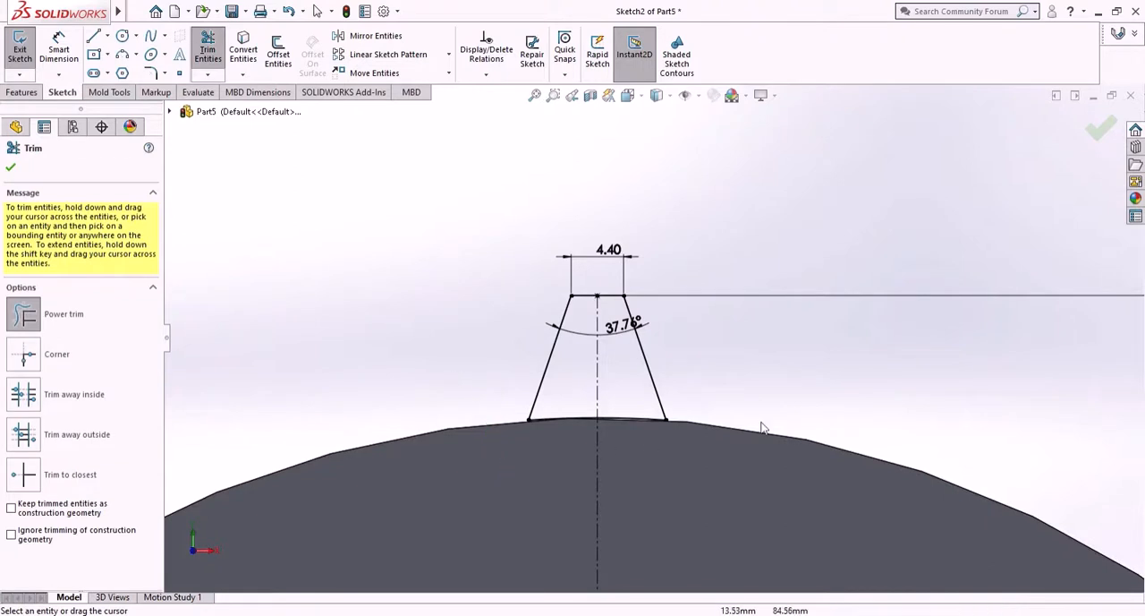
{"action": "left_click", "coordinate": [10, 170]}
- Extrude the closed tooth profile 25 mm blind in the reversed direction along the disc's thickness, merged with the disc
{"action": "left_click", "coordinate": [21, 92]}
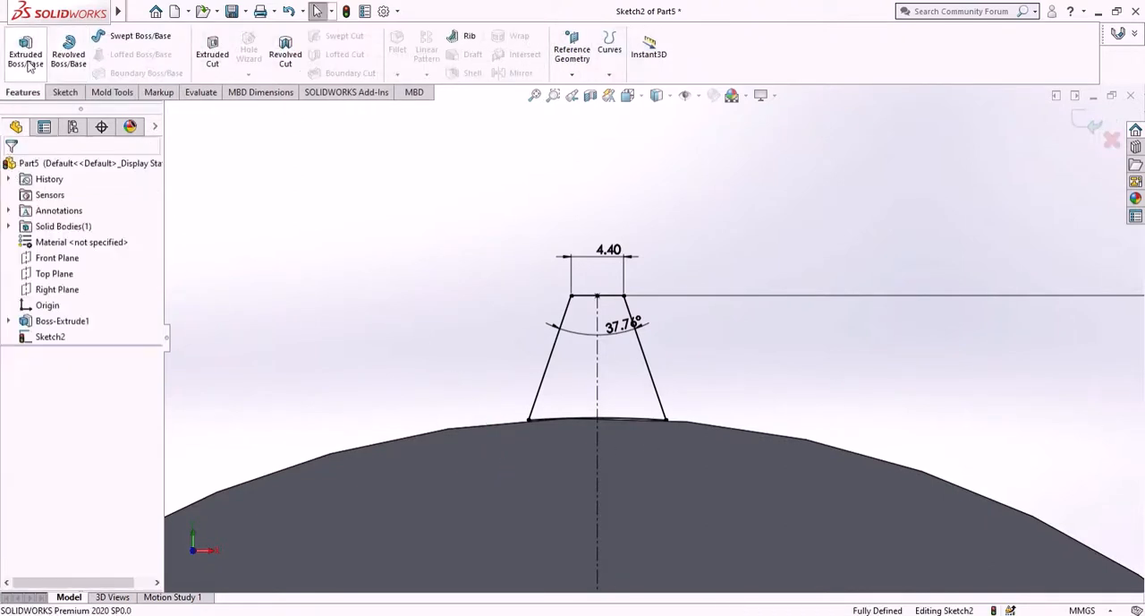
{"action": "left_click", "coordinate": [26, 51]}
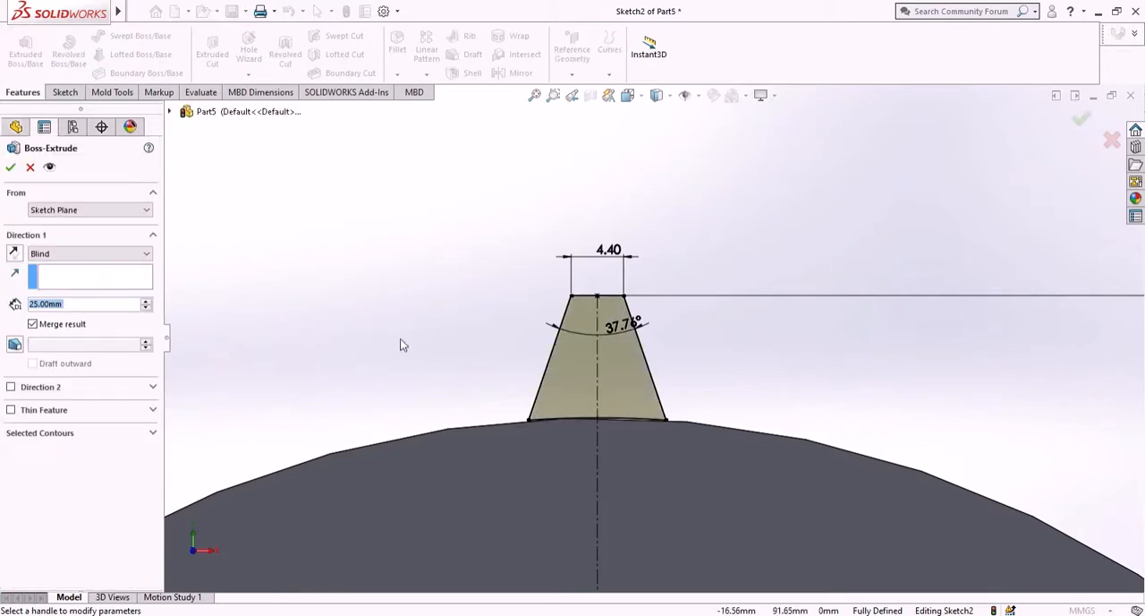
{"action": "mouse_move", "coordinate": [399, 341]}
{"action": "middle_mouse_down"}
{"action": "mouse_move", "coordinate": [320, 334]}
{"action": "mouse_move", "coordinate": [269, 350]}
{"action": "mouse_move", "coordinate": [291, 349]}
{"action": "middle_mouse_up"}
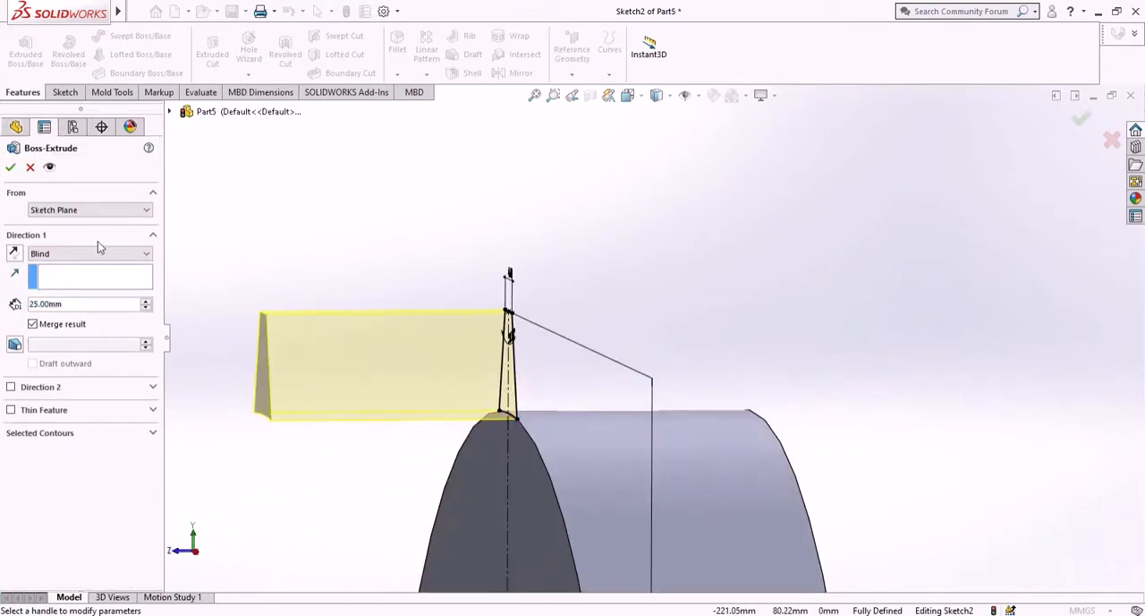
{"action": "left_click", "coordinate": [13, 255]}
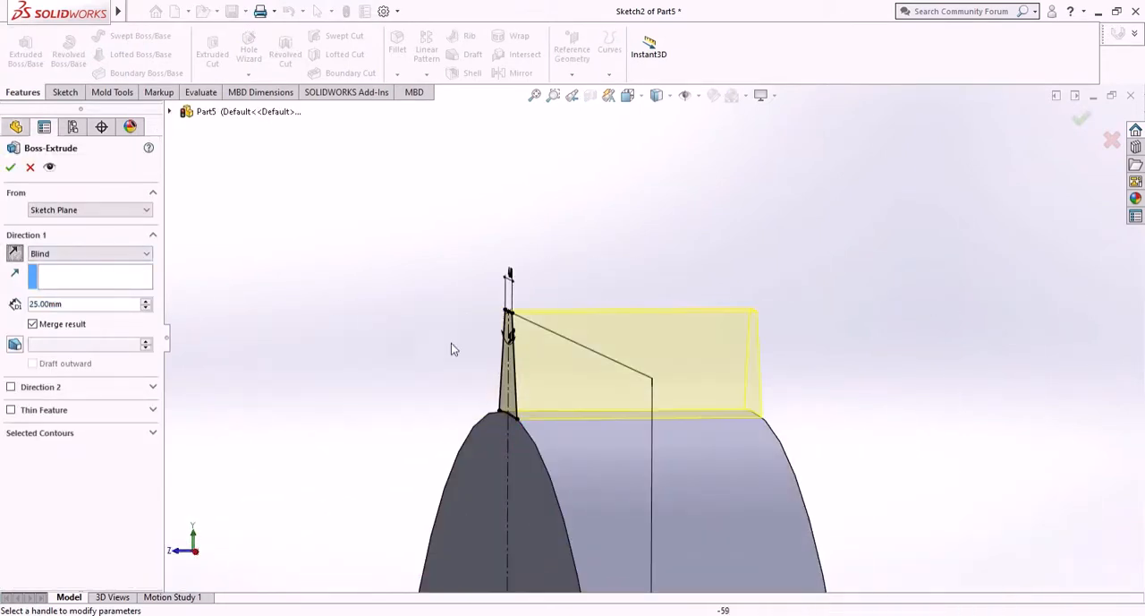
{"action": "left_click", "coordinate": [144, 254]}
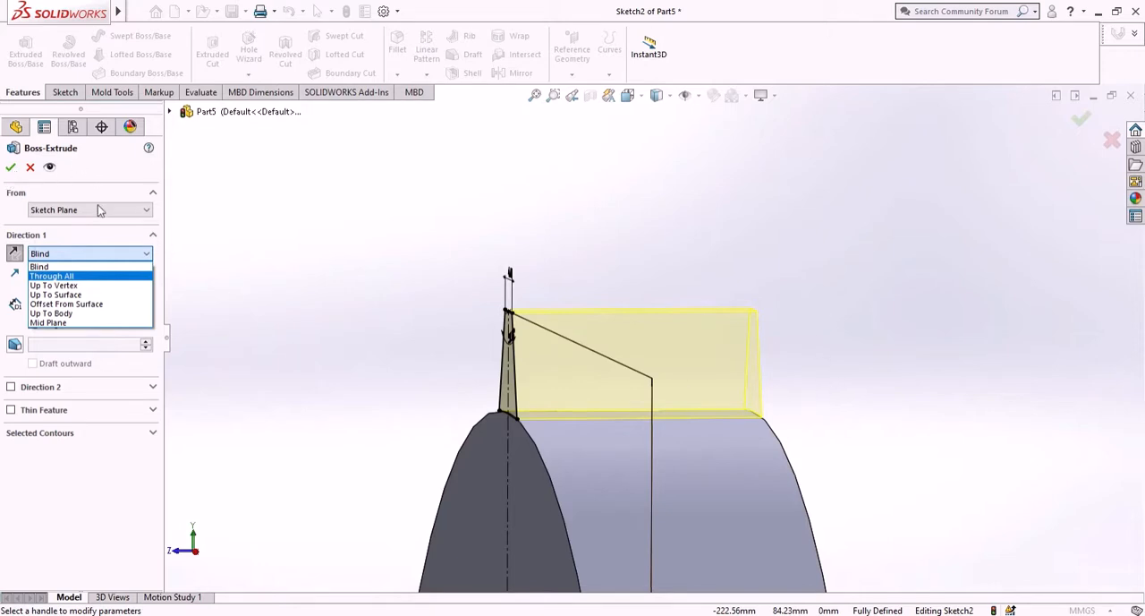
{"action": "left_click", "coordinate": [241, 236]}
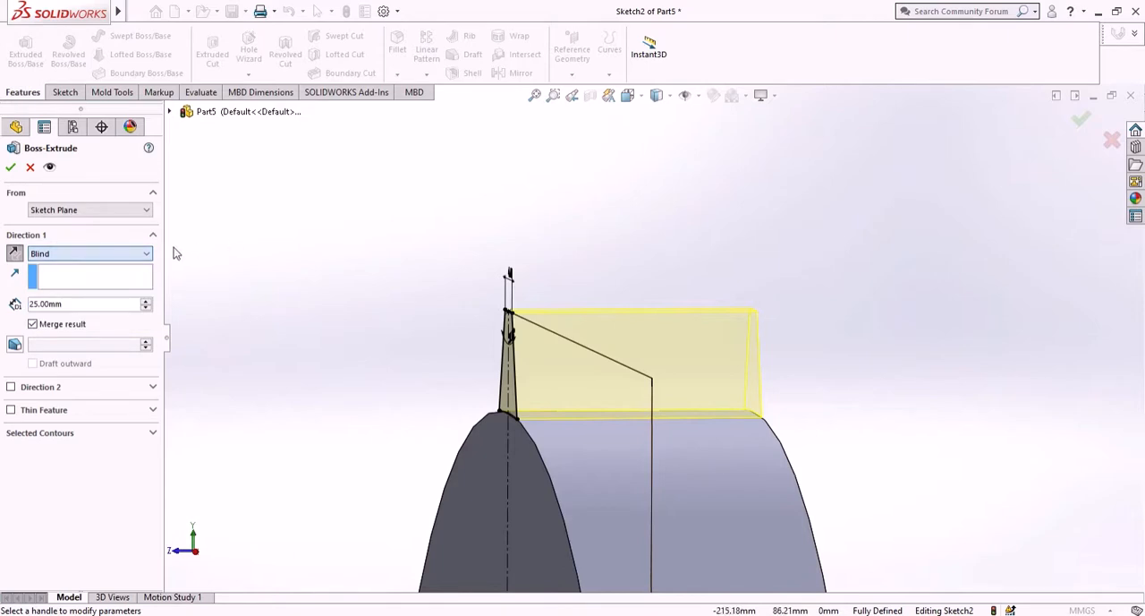
{"action": "left_click", "coordinate": [11, 168]}
- Circular-pattern the extruded tooth around the disc's central axis with 34 equally spaced instances over 360°
{"action": "middle_click_drag", "start_coordinate": [362, 385], "coordinate": [424, 392]}
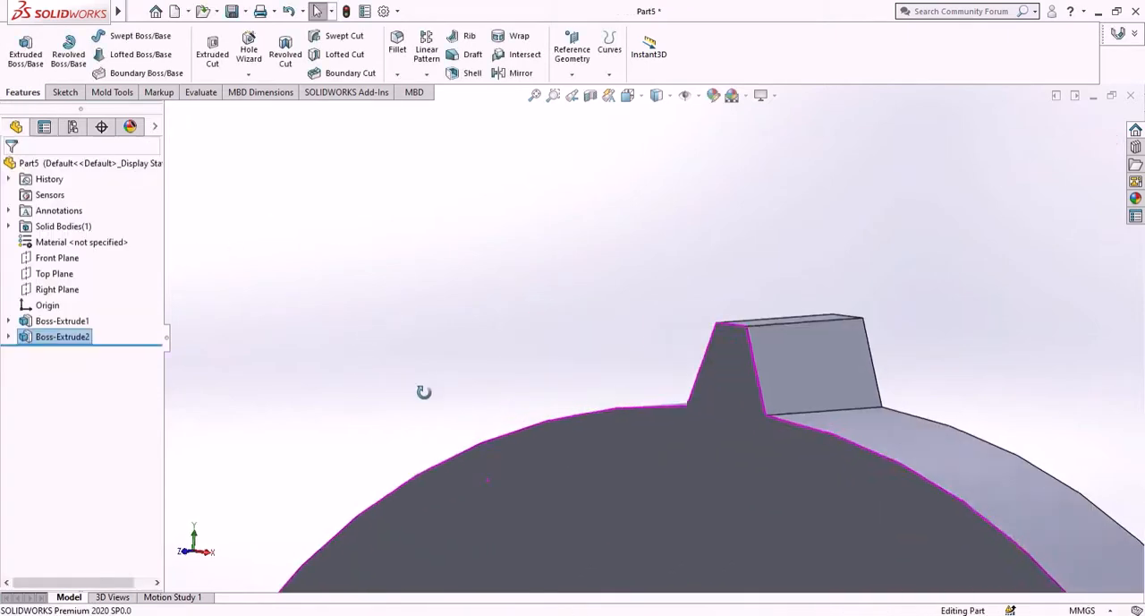
{"action": "scroll", "coordinate": [515, 406], "scroll_direction": "up", "scroll_amount": 9}
{"action": "scroll", "coordinate": [668, 425], "scroll_direction": "down", "scroll_amount": 2}
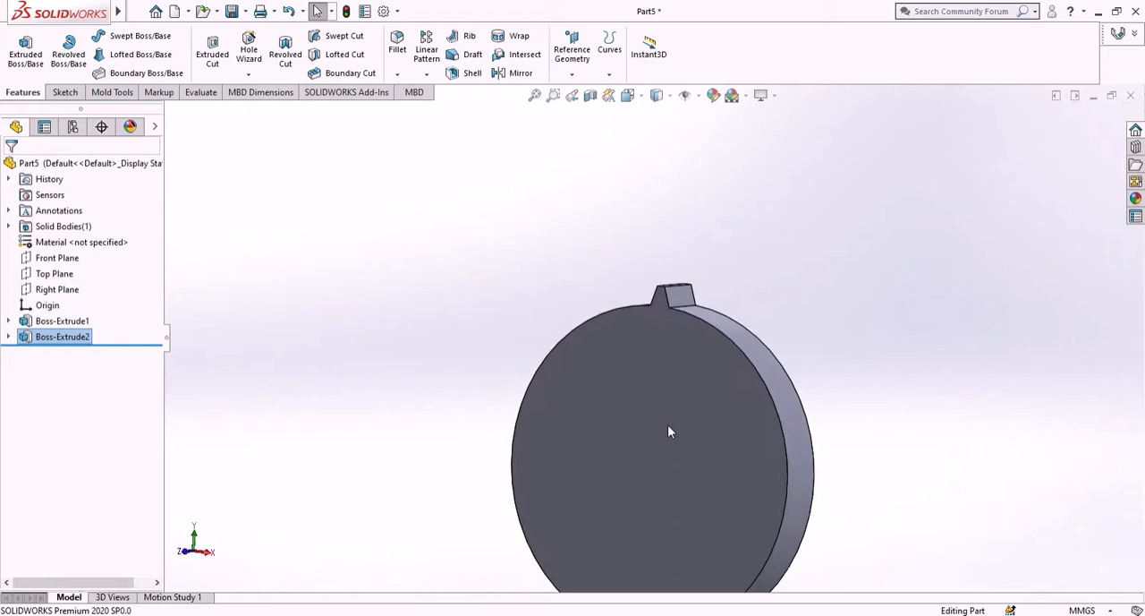
{"action": "left_click", "coordinate": [427, 76]}
{"action": "left_click", "coordinate": [456, 109]}
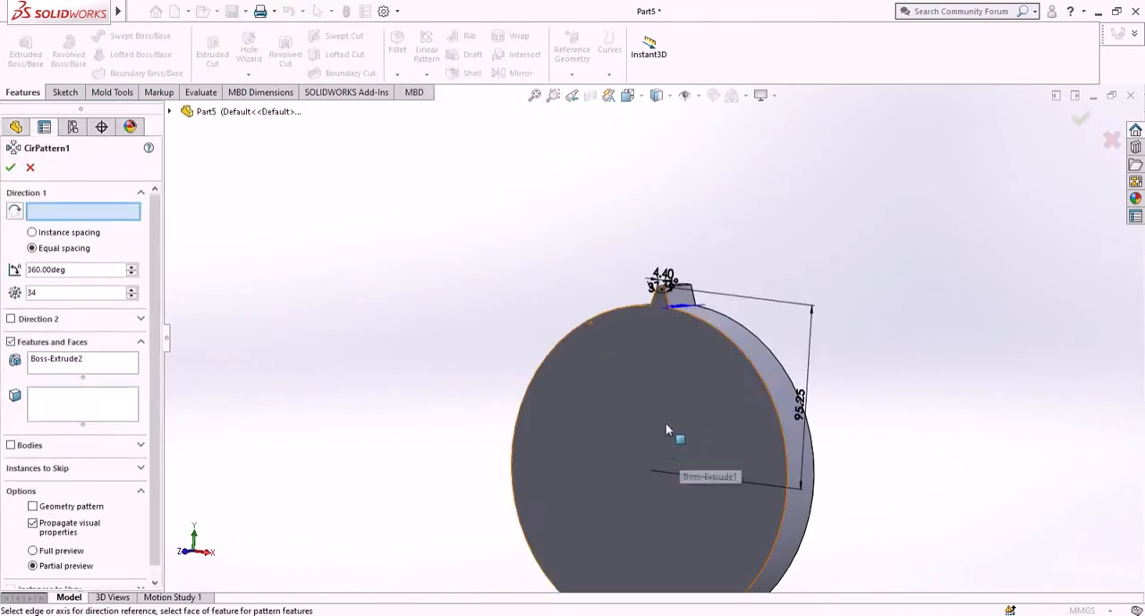
{"action": "left_click", "coordinate": [700, 96]}
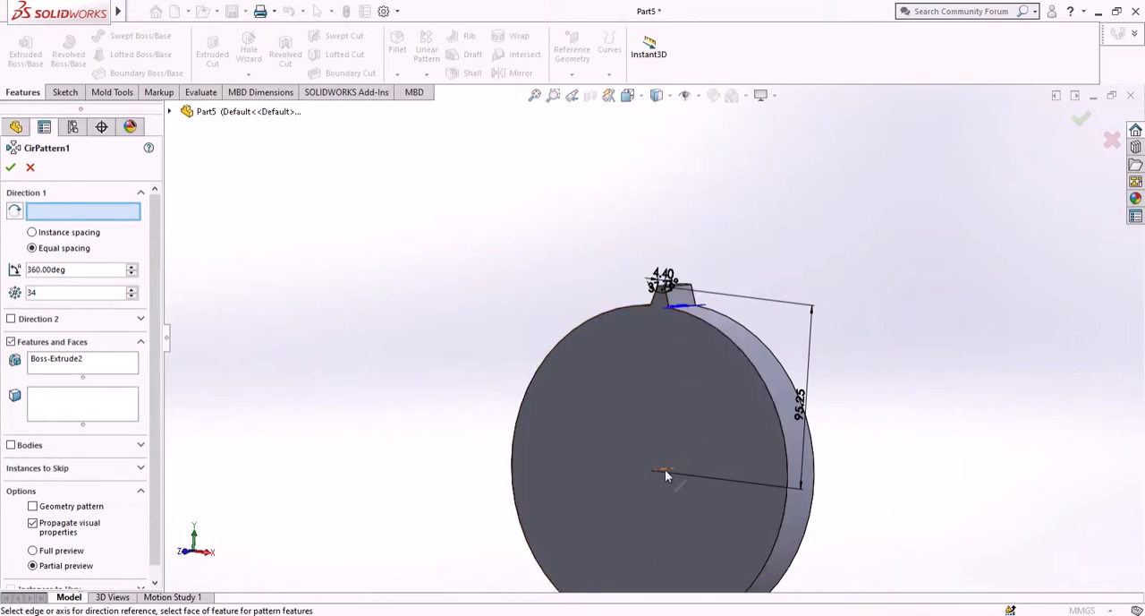
{"action": "scroll", "coordinate": [671, 462], "scroll_direction": "down", "scroll_amount": 2}
{"action": "scroll", "coordinate": [672, 462], "scroll_direction": "down", "scroll_amount": 1}
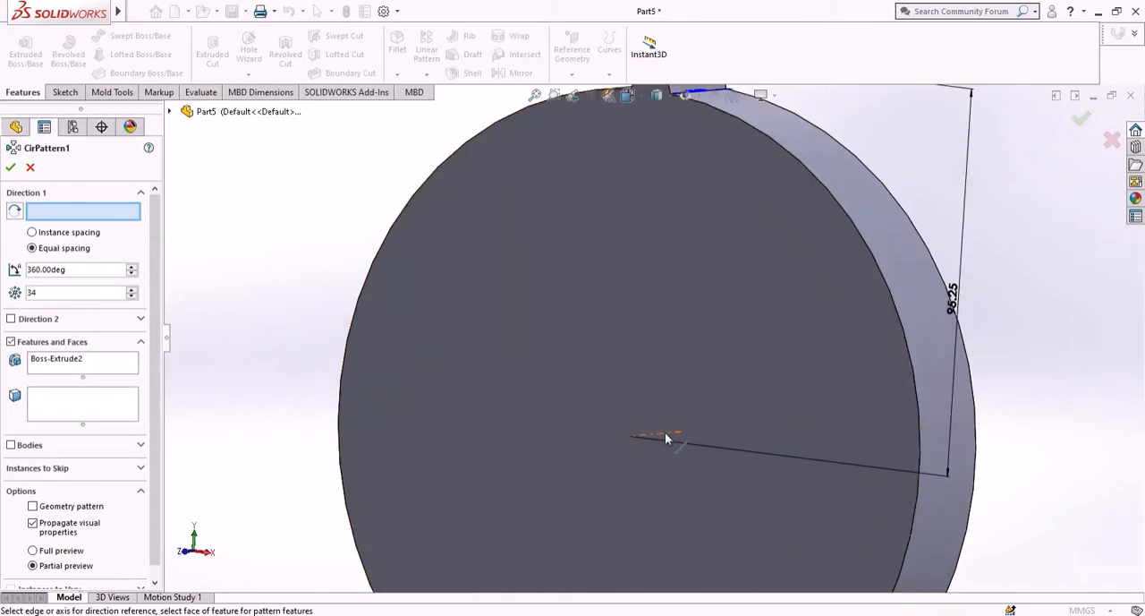
{"action": "left_click", "coordinate": [665, 436]}
{"action": "scroll", "coordinate": [667, 437], "scroll_direction": "up", "scroll_amount": 2}
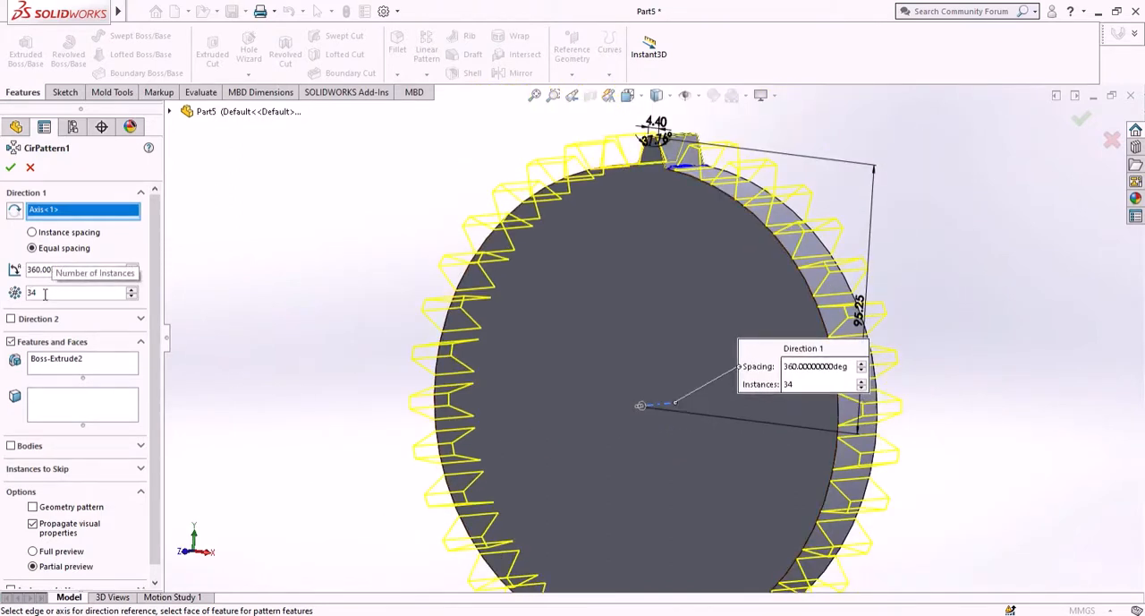
{"action": "scroll", "coordinate": [573, 258], "scroll_direction": "up", "scroll_amount": 3}
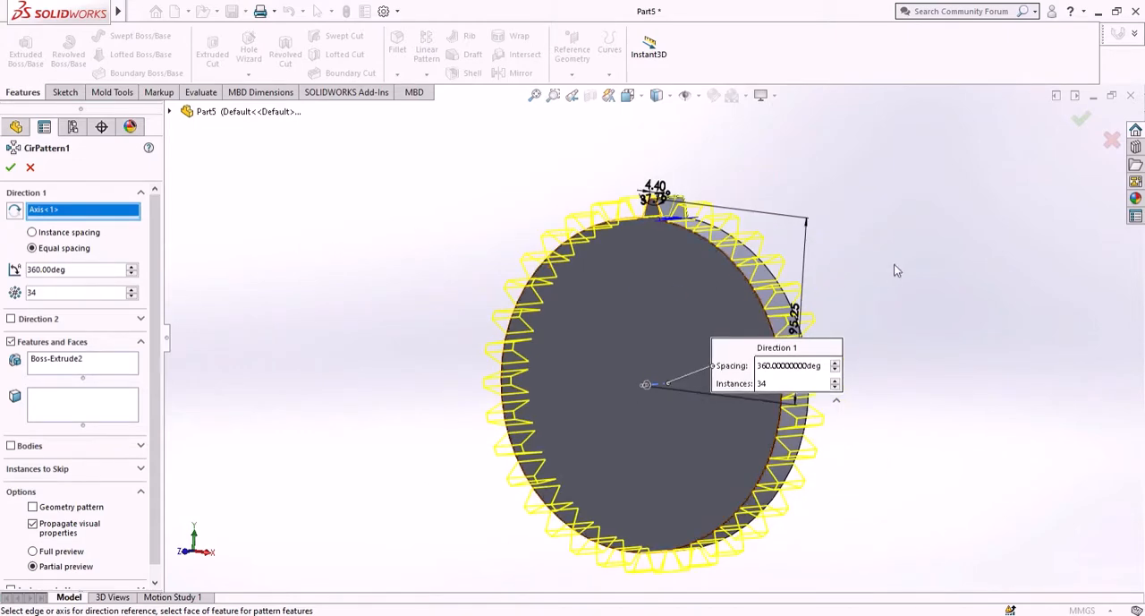
{"action": "middle_click_drag", "start_coordinate": [956, 262], "coordinate": [863, 273]}
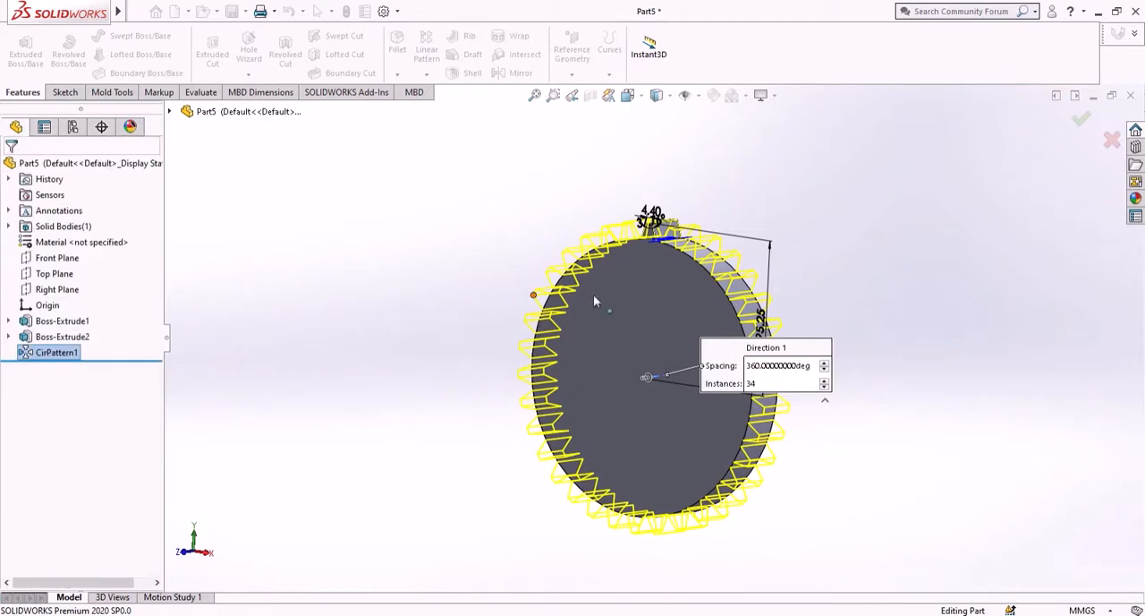
{"action": "middle_click_drag", "start_coordinate": [779, 262], "coordinate": [815, 237]}
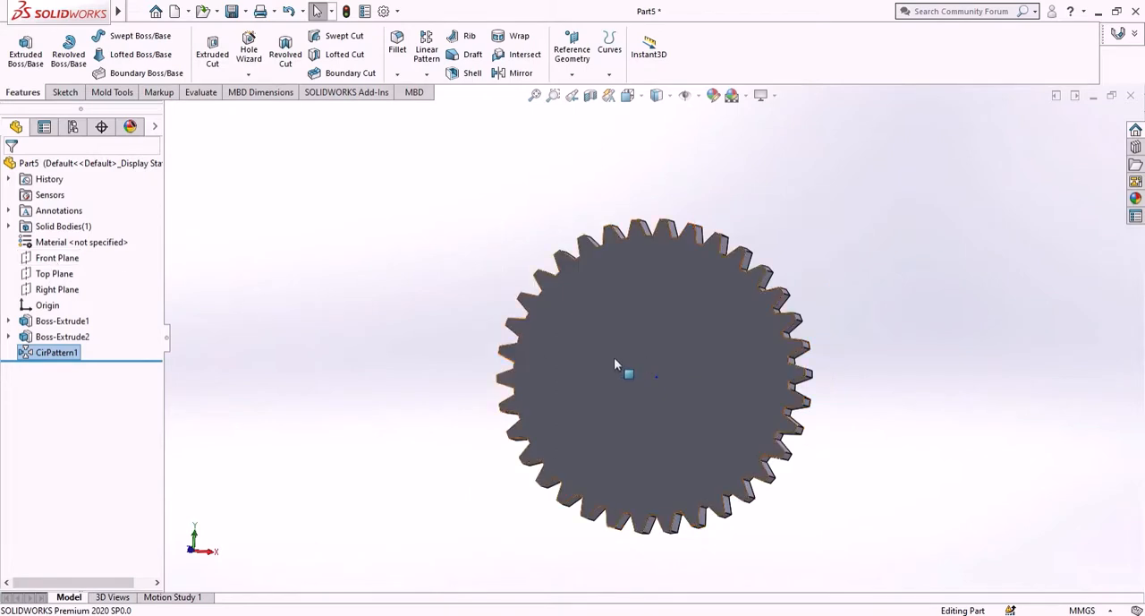
- Sketch a circle about 70 mm in diameter on the Front Plane, centred on the origin
{"action": "left_click", "coordinate": [68, 257]}
{"action": "left_click", "coordinate": [72, 240]}
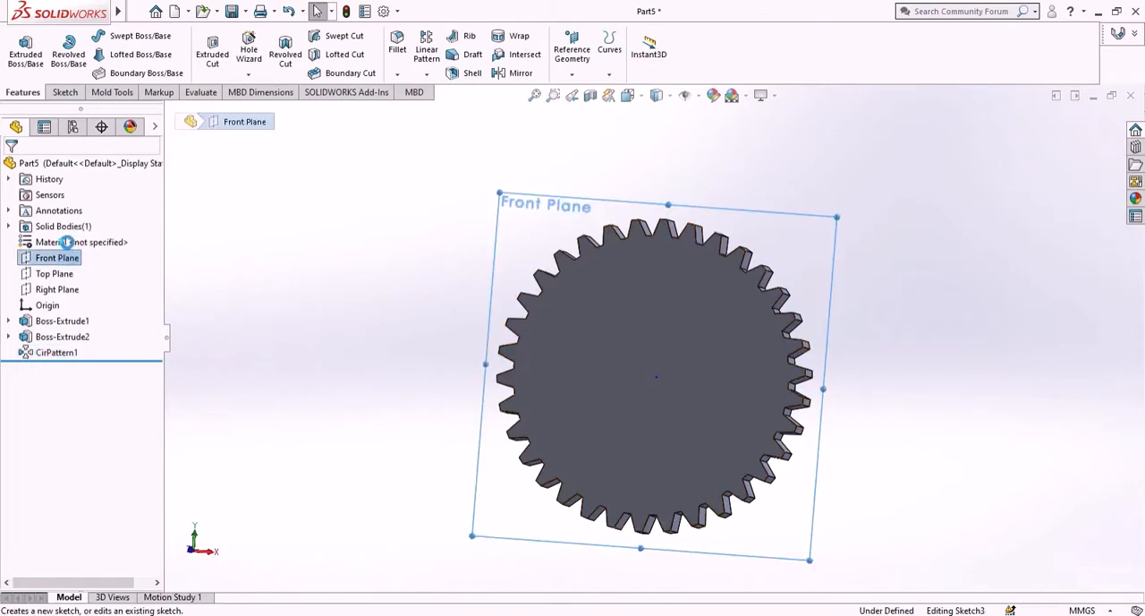
{"action": "right_click", "coordinate": [76, 259]}
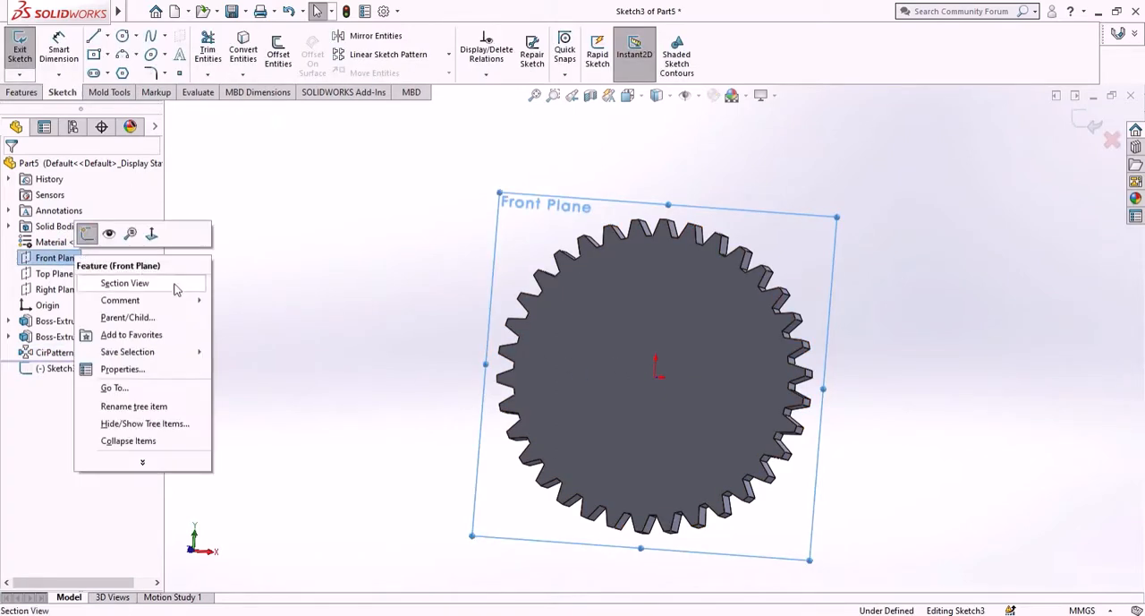
{"action": "left_click", "coordinate": [173, 283]}
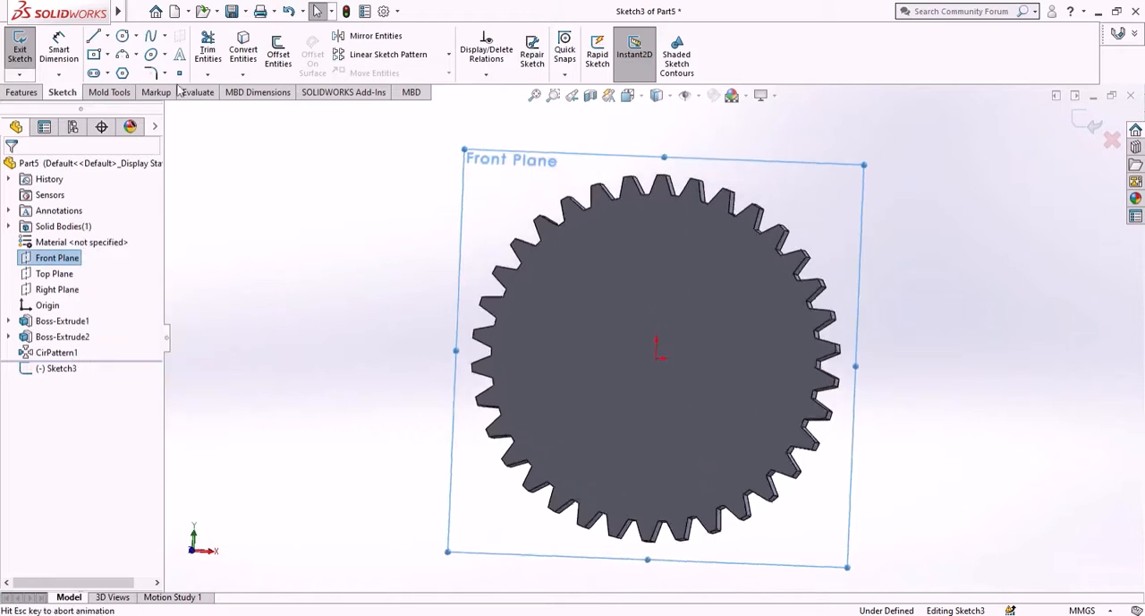
{"action": "left_click", "coordinate": [122, 35]}
{"action": "left_click", "coordinate": [653, 338]}
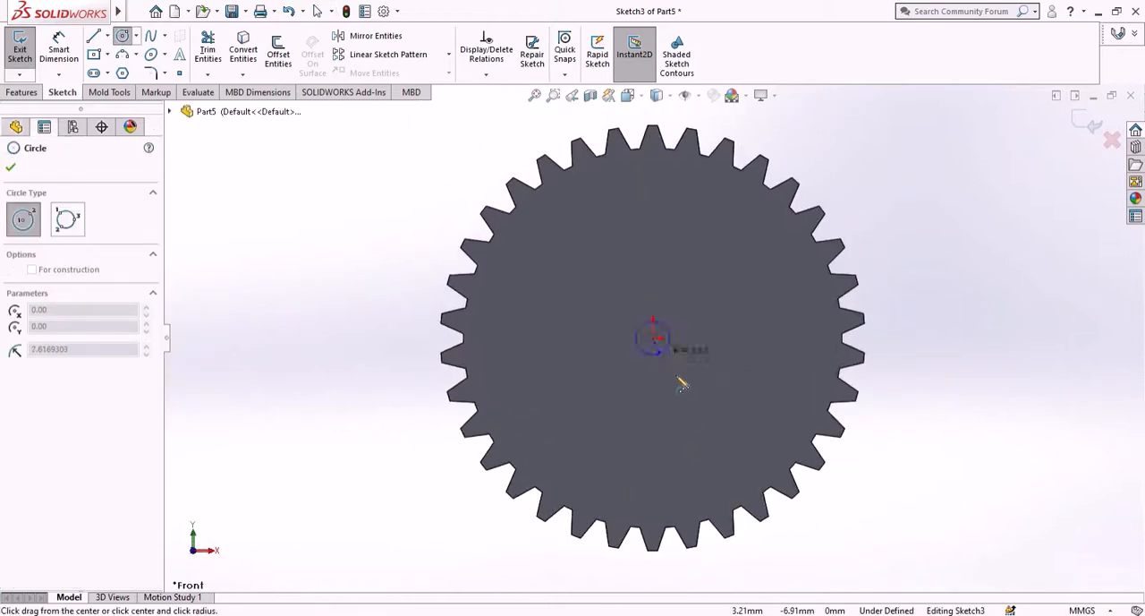
{"action": "left_click", "coordinate": [705, 399]}
{"action": "left_click", "coordinate": [12, 166]}
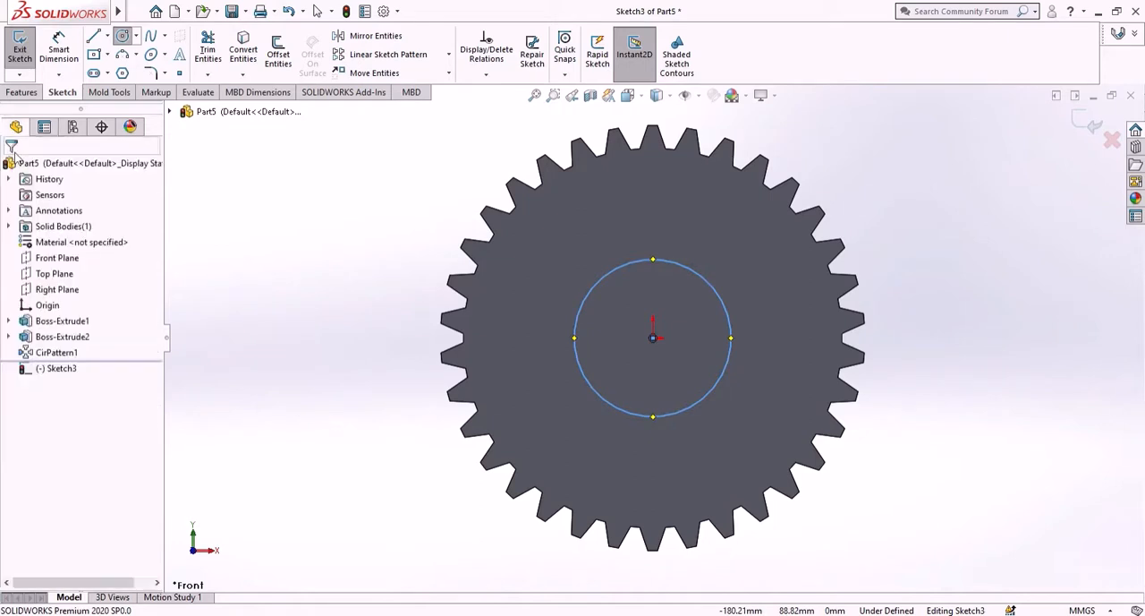
- Dimension the central circle's diameter to 50 mm
{"action": "left_click", "coordinate": [59, 50]}
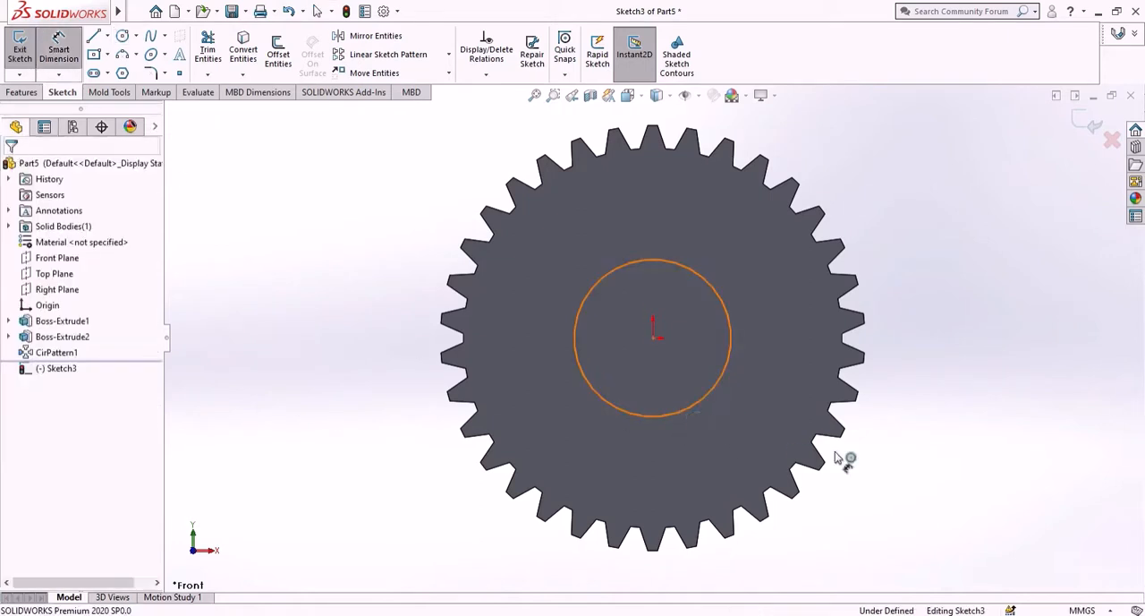
{"action": "left_click", "coordinate": [690, 408]}
{"action": "left_click", "coordinate": [1097, 447]}
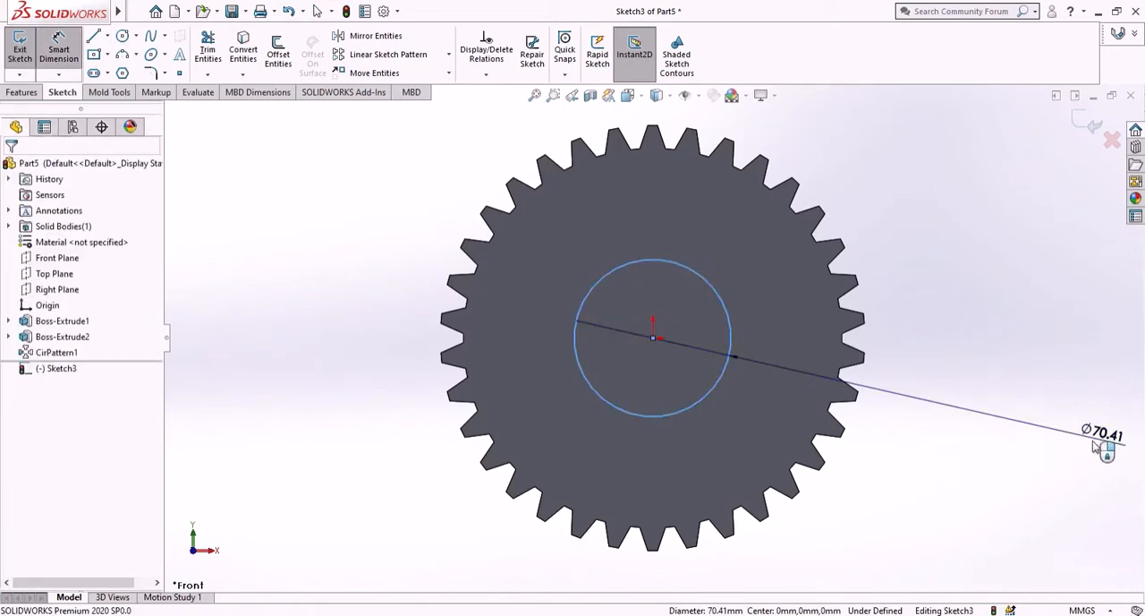
{"action": "type", "text": "35"}
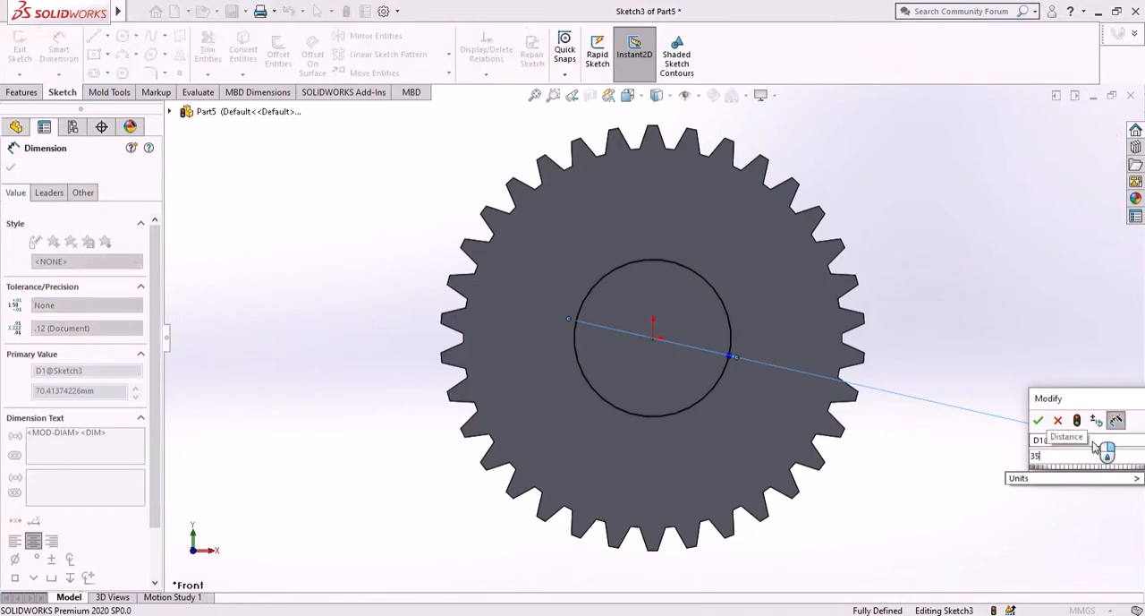
{"action": "key", "text": "BackSpace"}
{"action": "key", "text": "BackSpace"}
{"action": "type", "text": "50"}
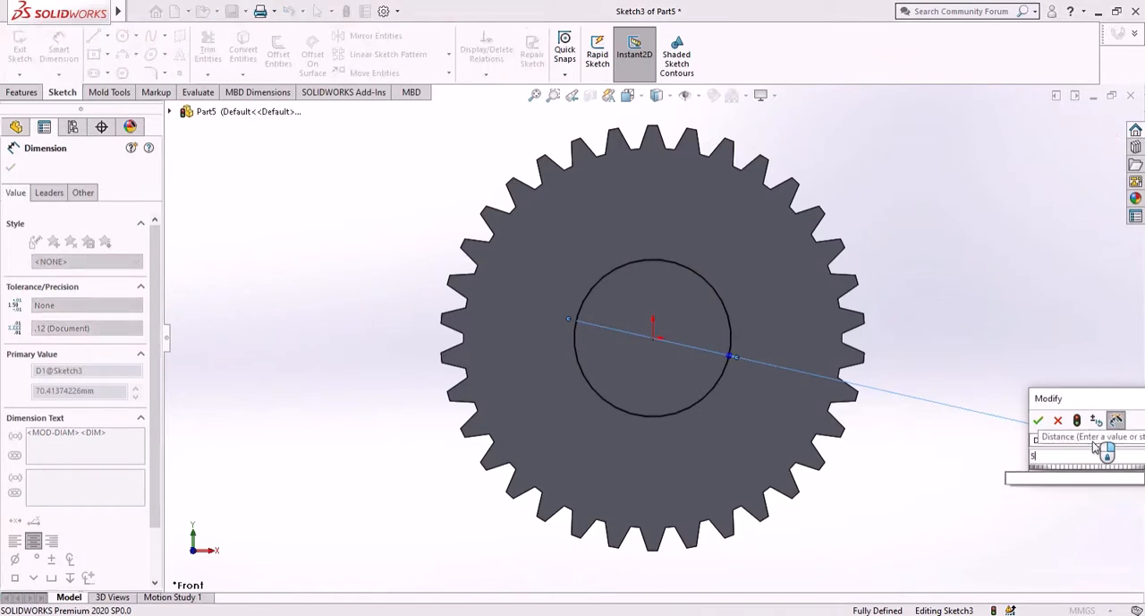
{"action": "key", "text": "Return"}
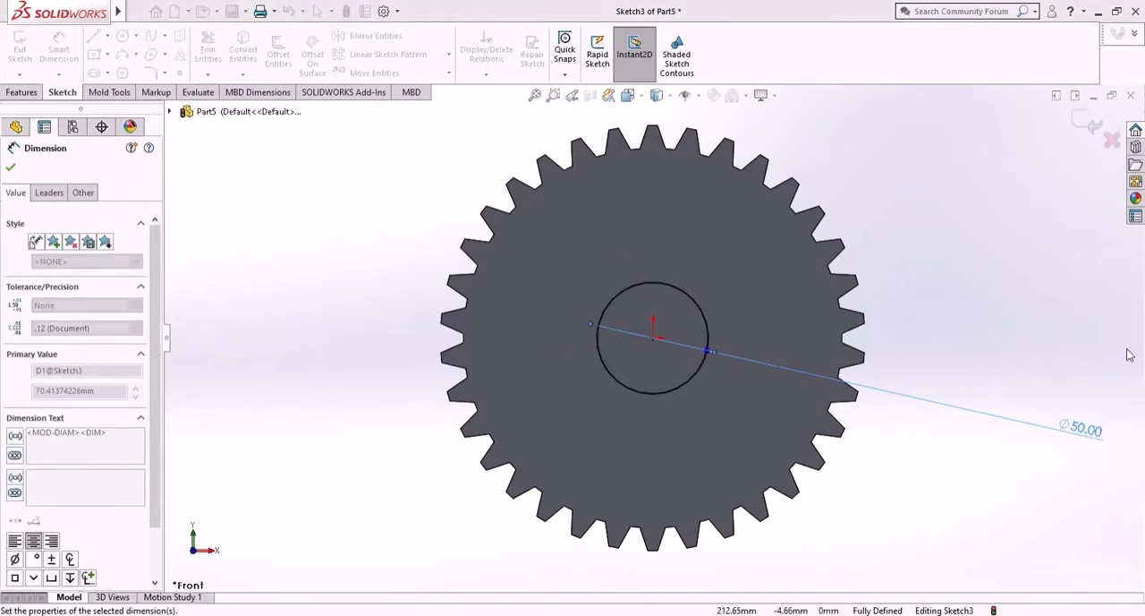
{"action": "left_click", "coordinate": [10, 166]}
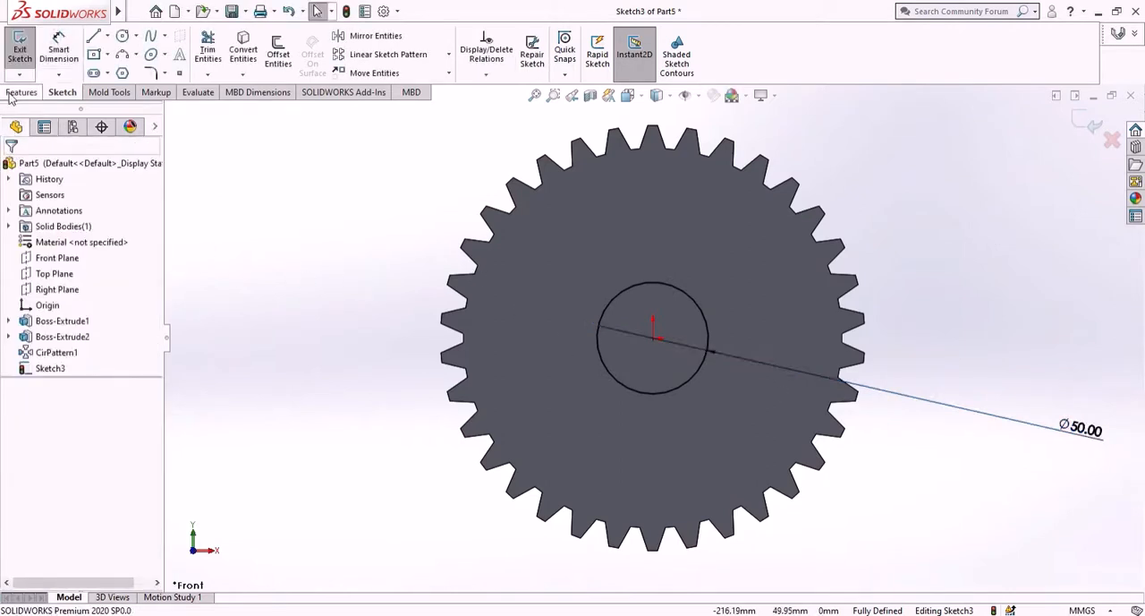
- Extrude the 50 mm circle 35 mm with the Mid Plane end condition, merged with the gear, as its hub
{"action": "left_click", "coordinate": [22, 92]}
{"action": "left_click", "coordinate": [25, 56]}
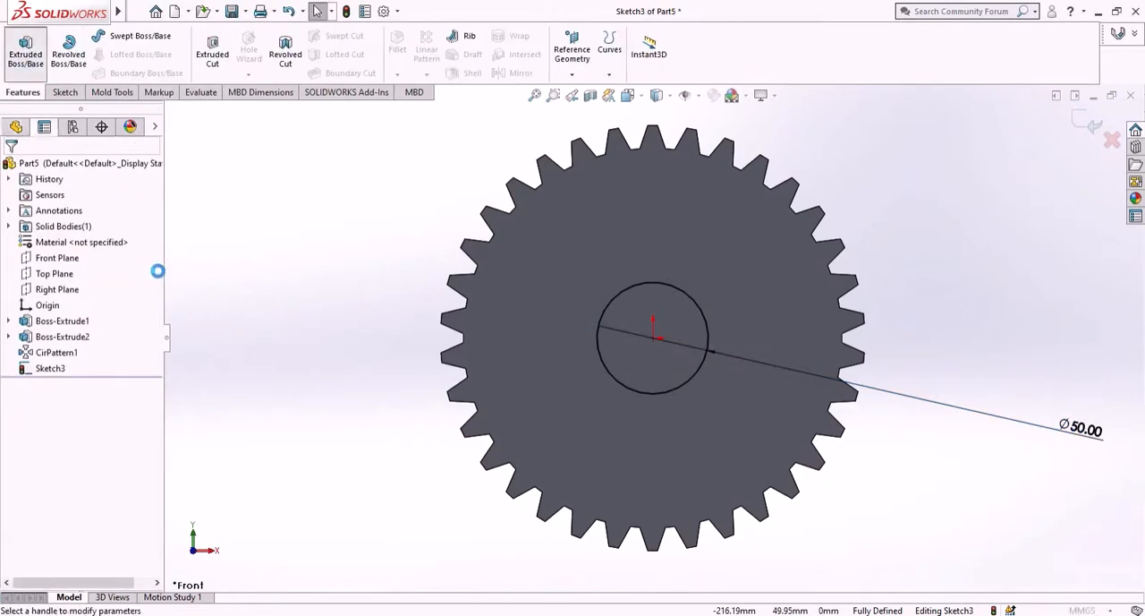
{"action": "left_click", "coordinate": [99, 253]}
{"action": "left_click", "coordinate": [90, 322]}
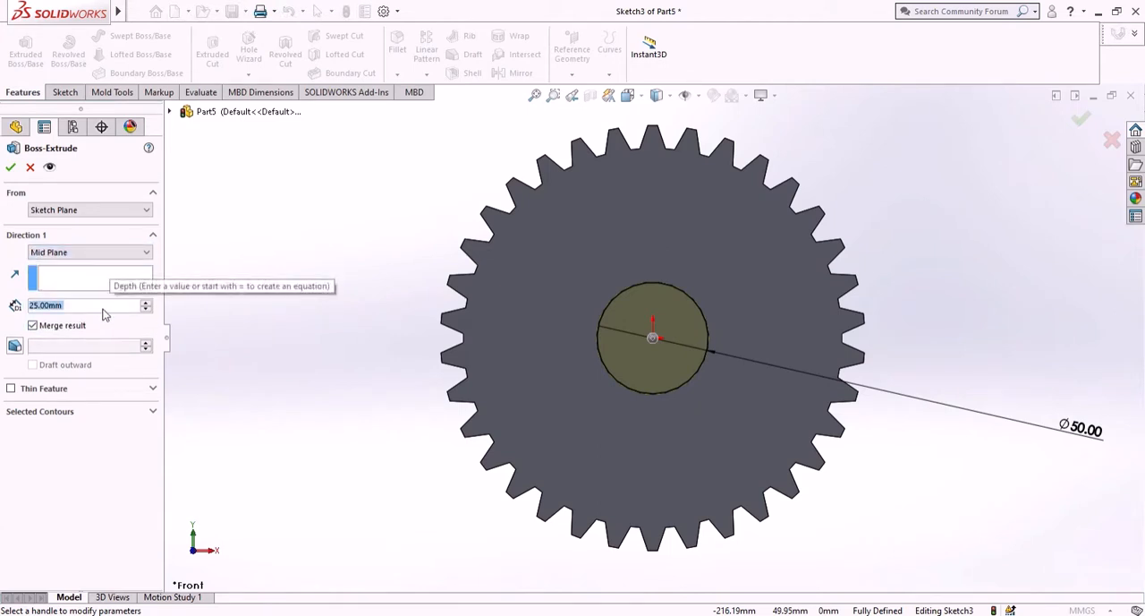
{"action": "type", "text": "35"}
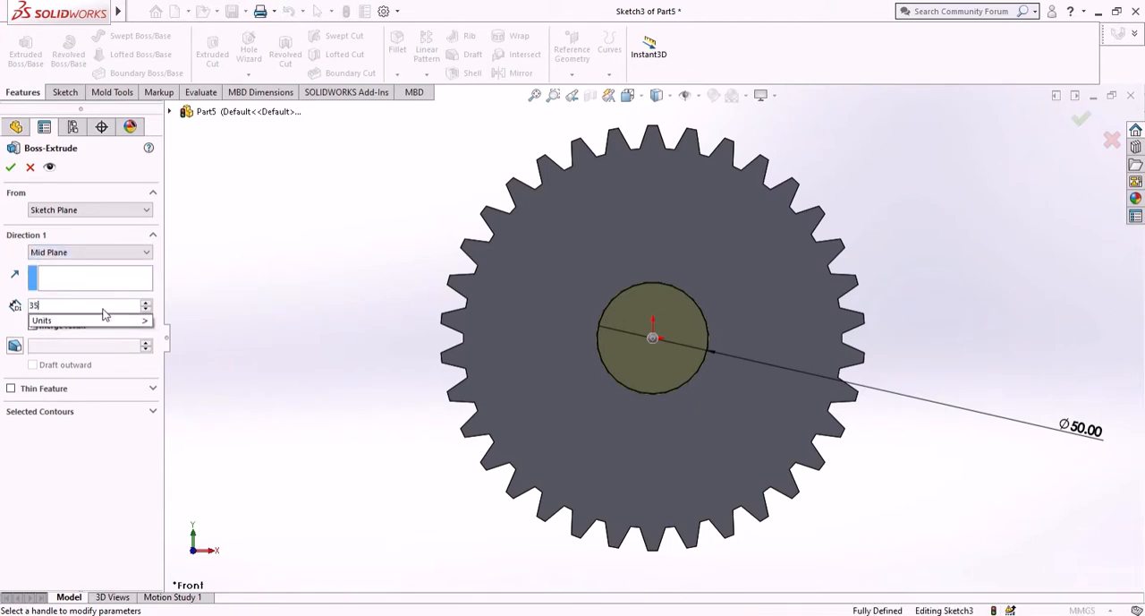
{"action": "key", "text": "Return"}
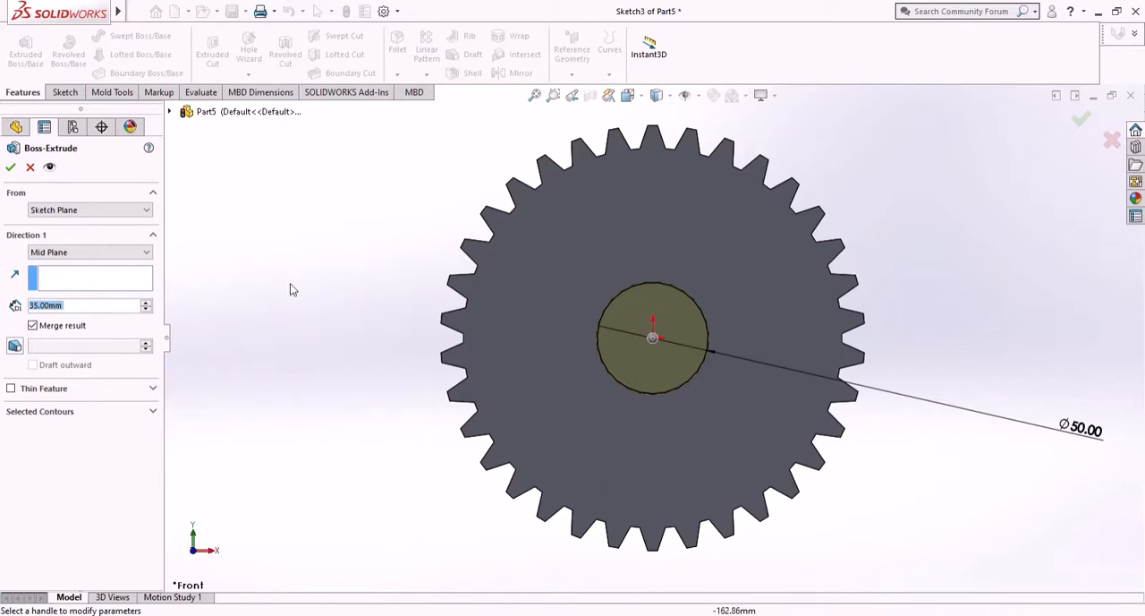
{"action": "middle_click_drag", "start_coordinate": [289, 289], "coordinate": [148, 303]}
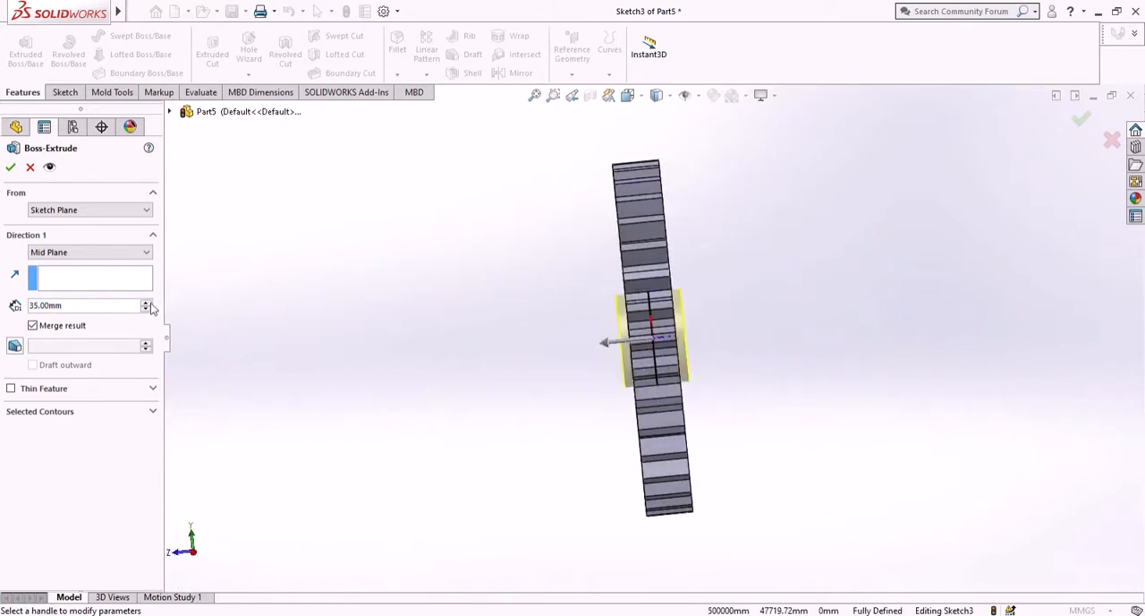
{"action": "left_click", "coordinate": [11, 170]}
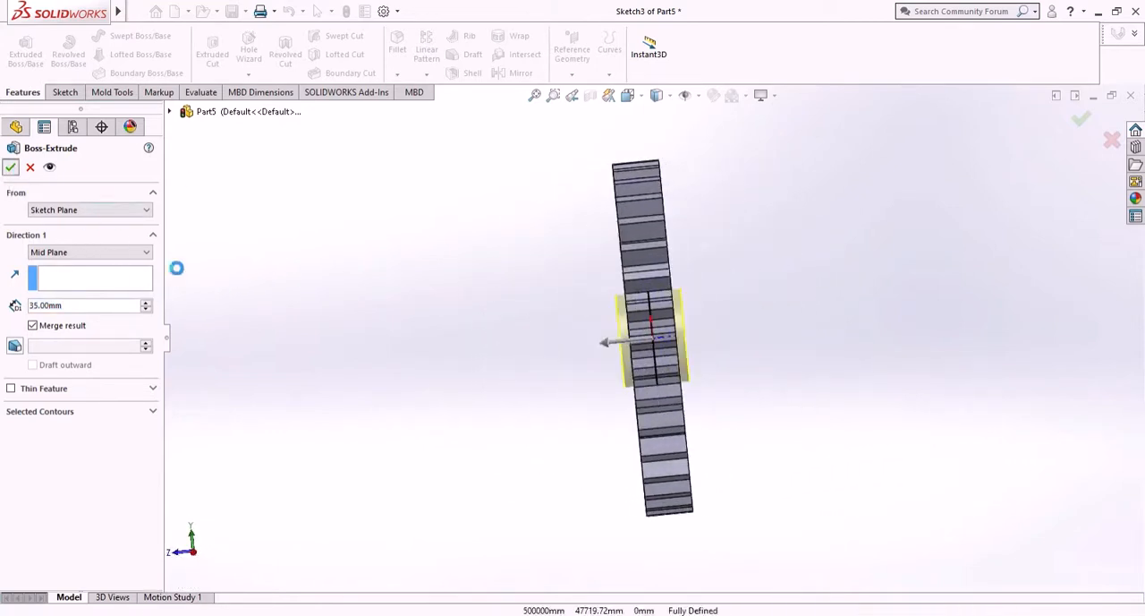
- Sketch a circle about 28.5 mm in diameter on the gear's flat front face, centred about 57 mm vertically above the origin
{"action": "middle_click_drag", "start_coordinate": [415, 353], "coordinate": [384, 332]}
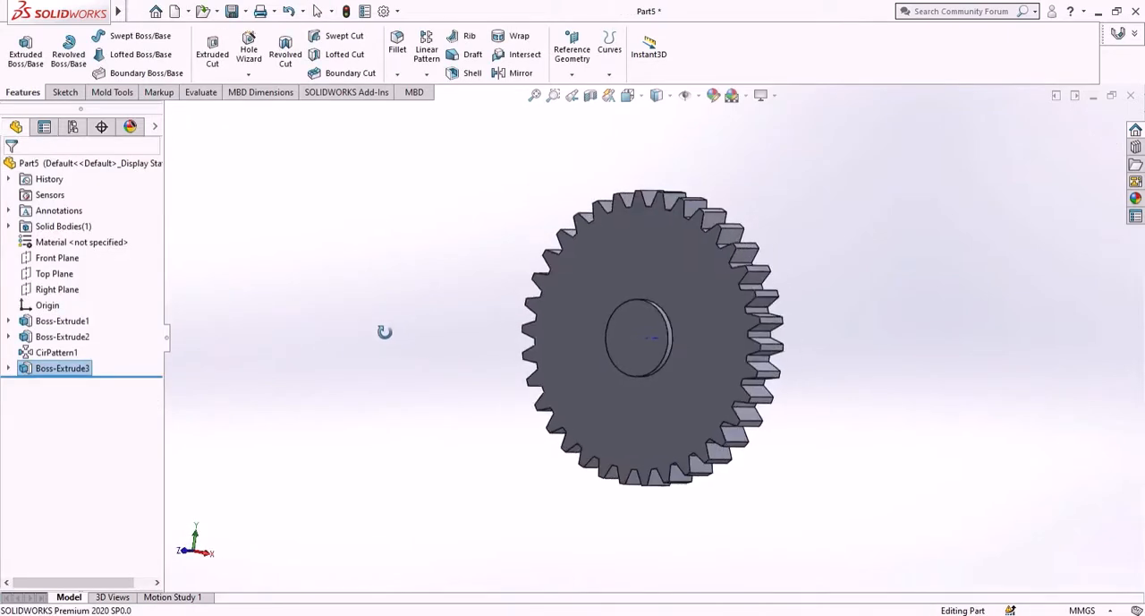
{"action": "left_click", "coordinate": [723, 333]}
{"action": "left_click", "coordinate": [765, 302]}
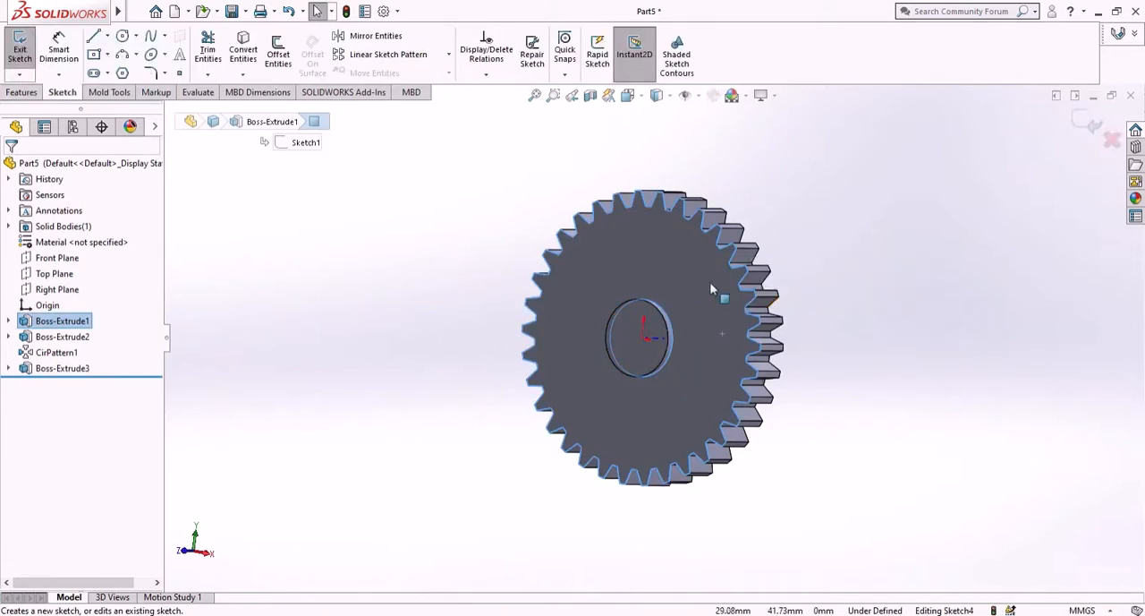
{"action": "right_click", "coordinate": [71, 384]}
{"action": "left_click", "coordinate": [98, 371]}
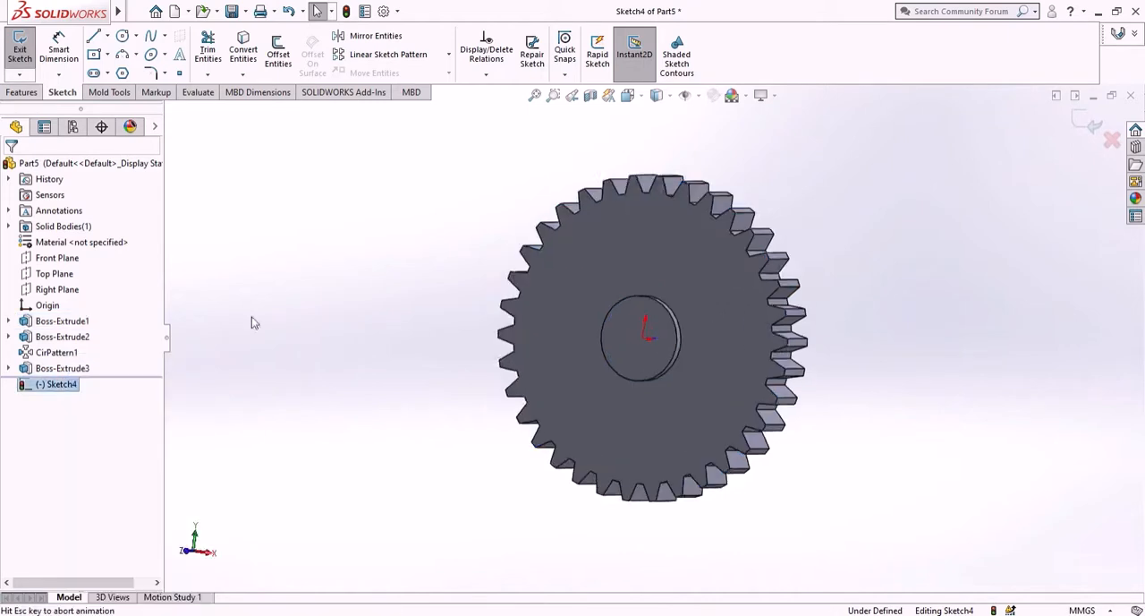
{"action": "left_click", "coordinate": [122, 38]}
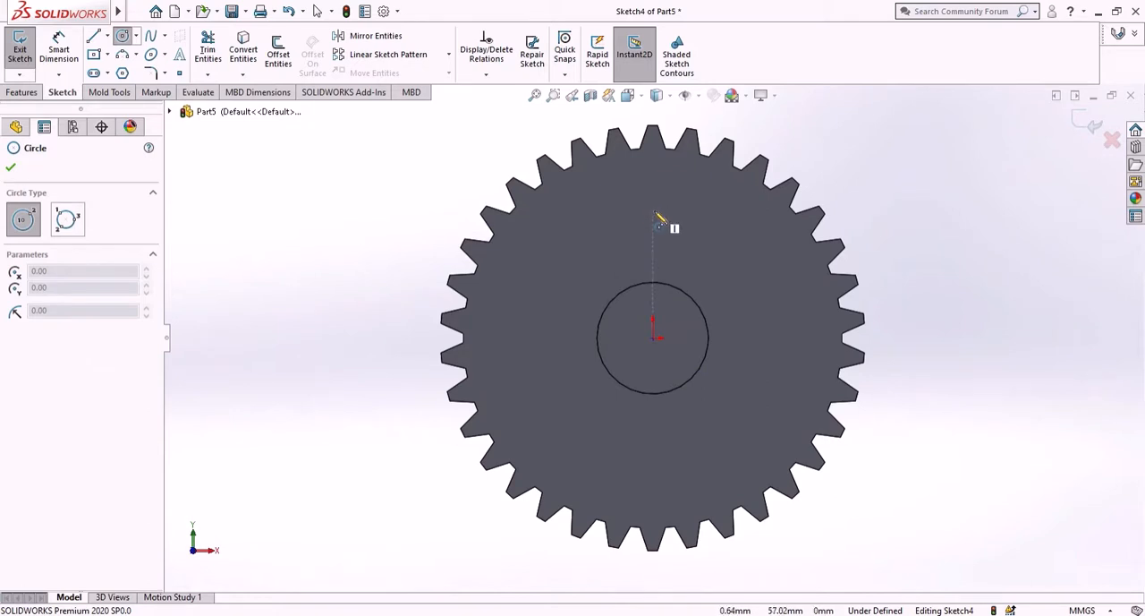
{"action": "left_click", "coordinate": [654, 213]}
{"action": "left_click", "coordinate": [677, 249]}
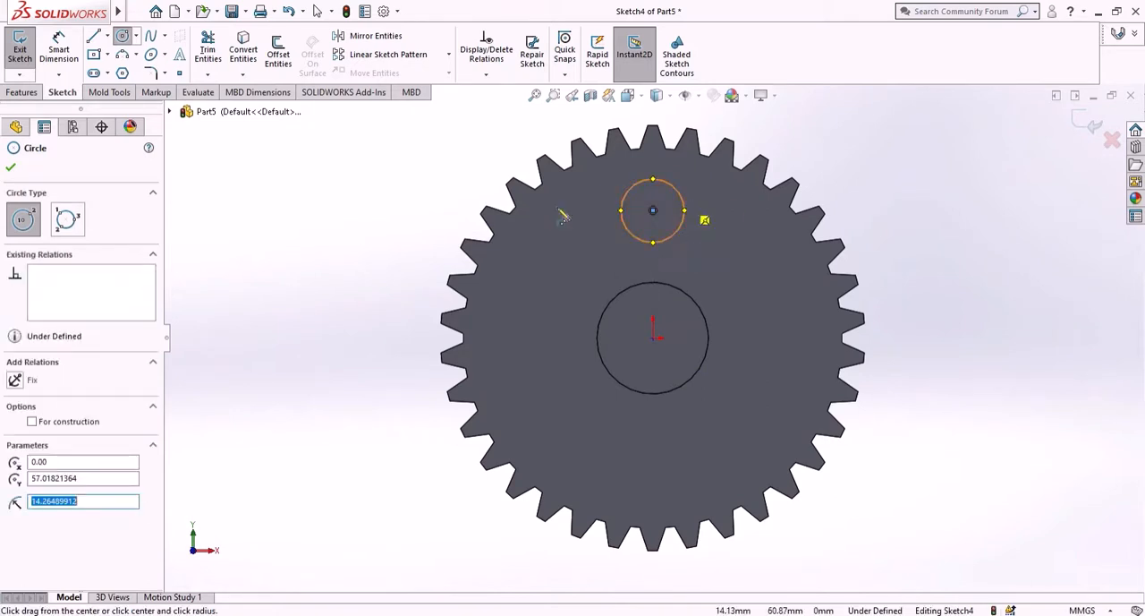
{"action": "right_click", "coordinate": [335, 205]}
{"action": "left_click", "coordinate": [366, 208]}
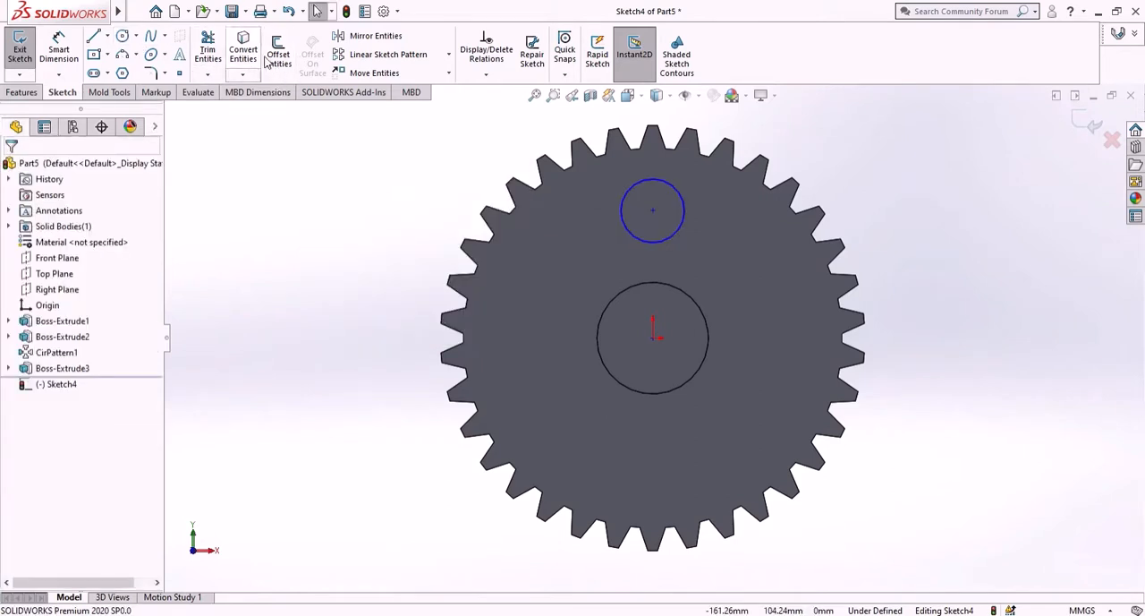
- Dimension the off-centre circle's diameter to 25 mm
{"action": "left_click", "coordinate": [58, 51]}
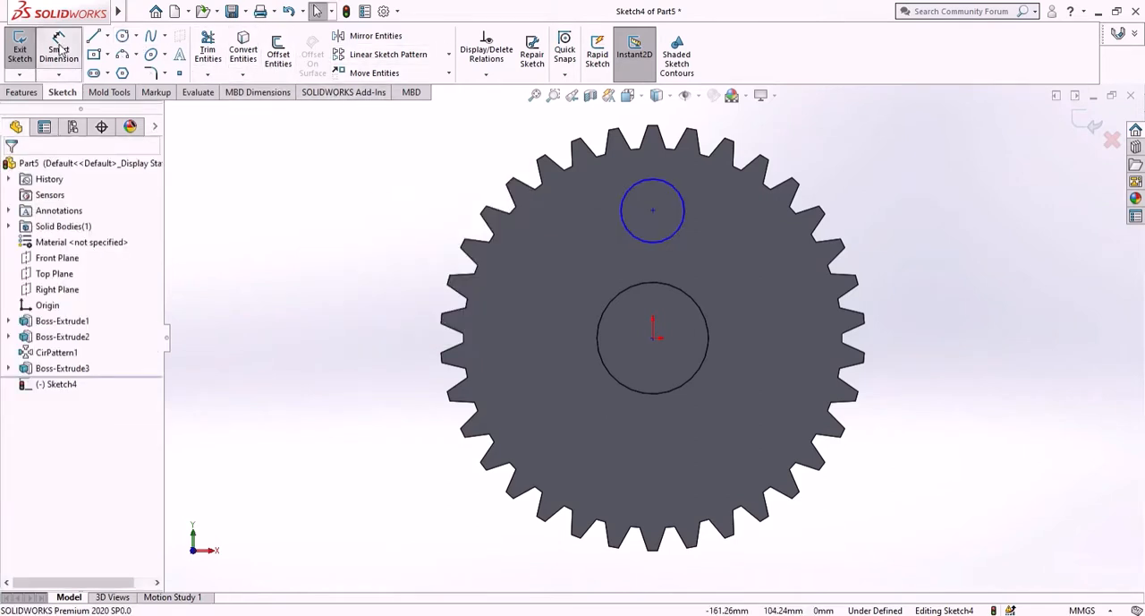
{"action": "left_click", "coordinate": [670, 236]}
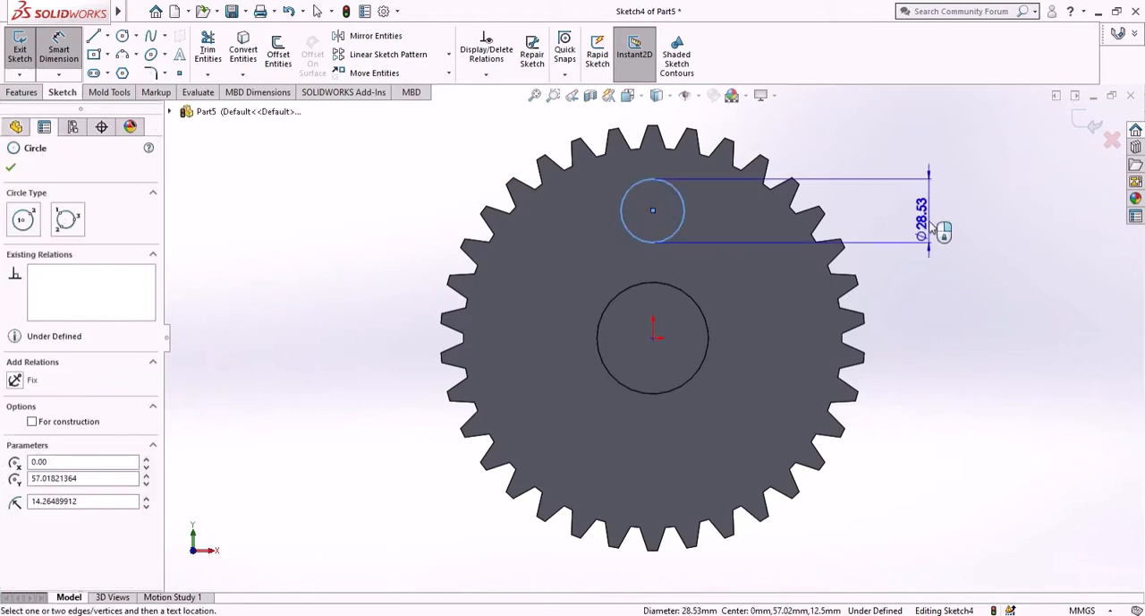
{"action": "left_click", "coordinate": [932, 222]}
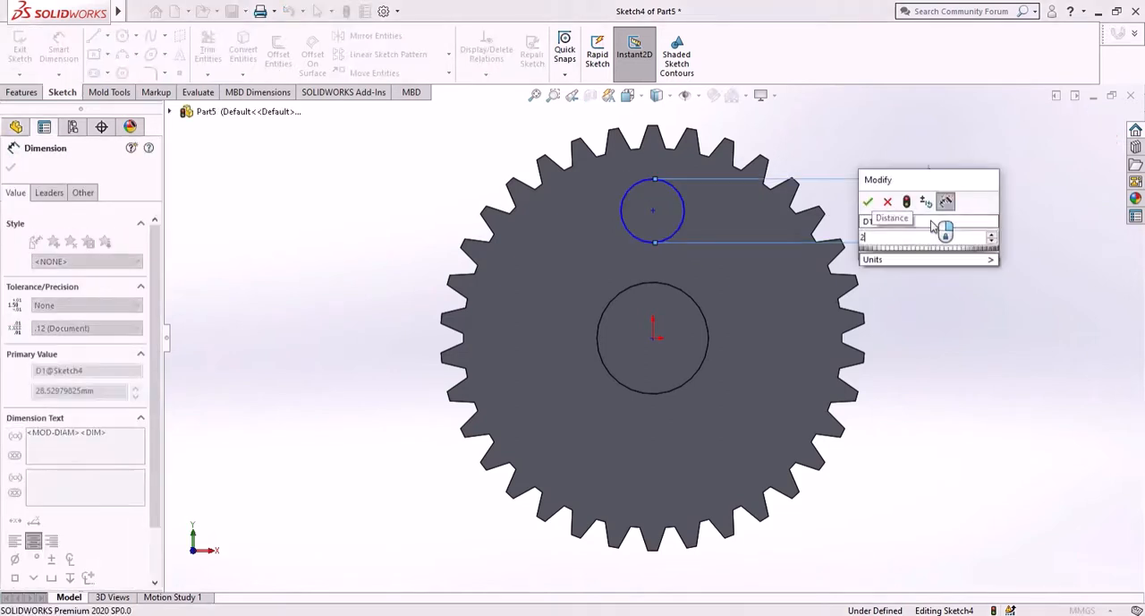
{"action": "type", "text": "25"}
{"action": "key", "text": "Return"}
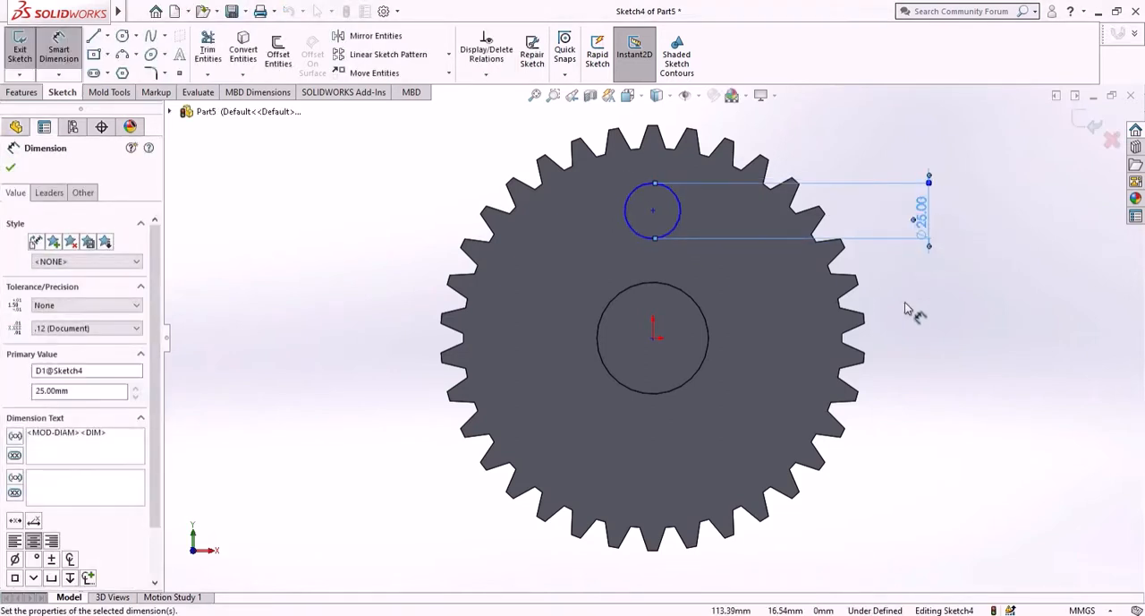
{"action": "right_click", "coordinate": [908, 305]}
{"action": "left_click", "coordinate": [933, 342]}
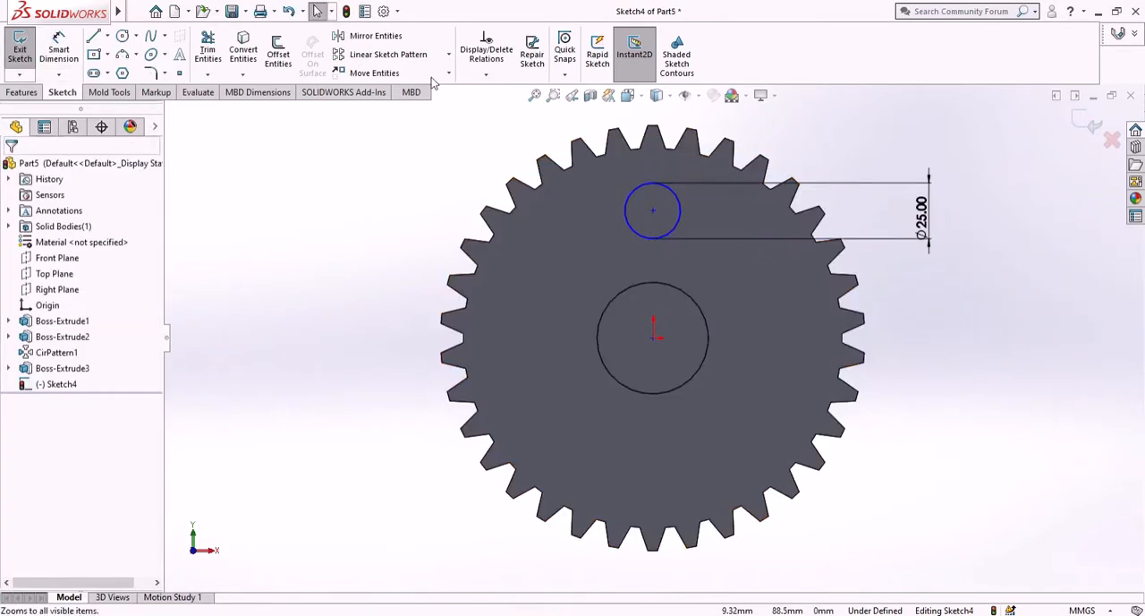
- Rotate the 25 mm circle 45 degrees counterclockwise about the origin, without keeping relations
{"action": "left_click", "coordinate": [449, 55]}
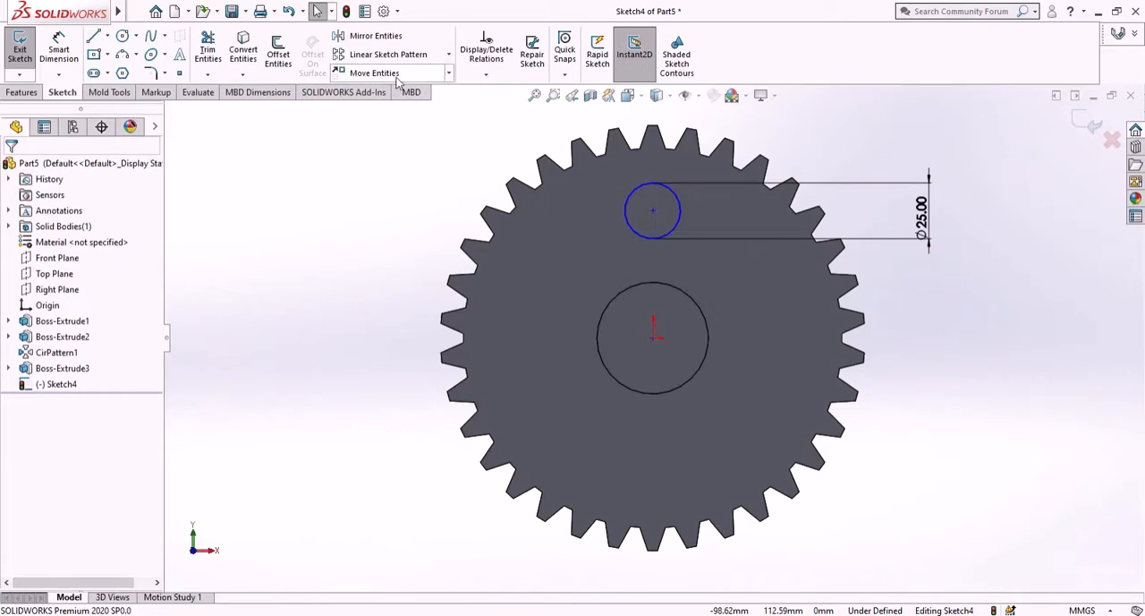
{"action": "left_click", "coordinate": [449, 73]}
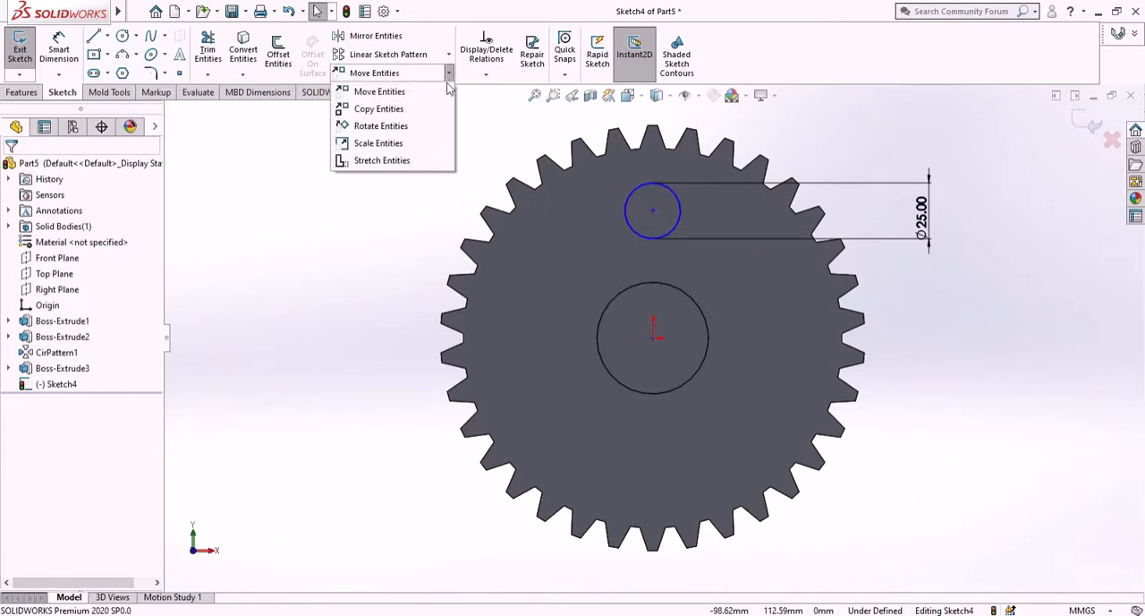
{"action": "left_click", "coordinate": [408, 126]}
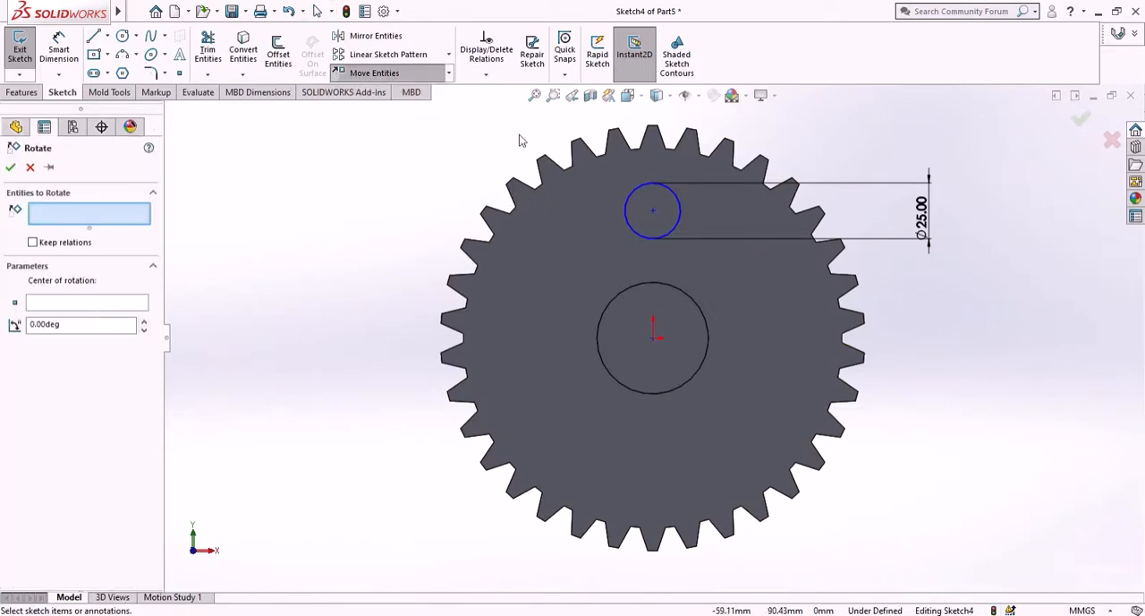
{"action": "left_click", "coordinate": [656, 239]}
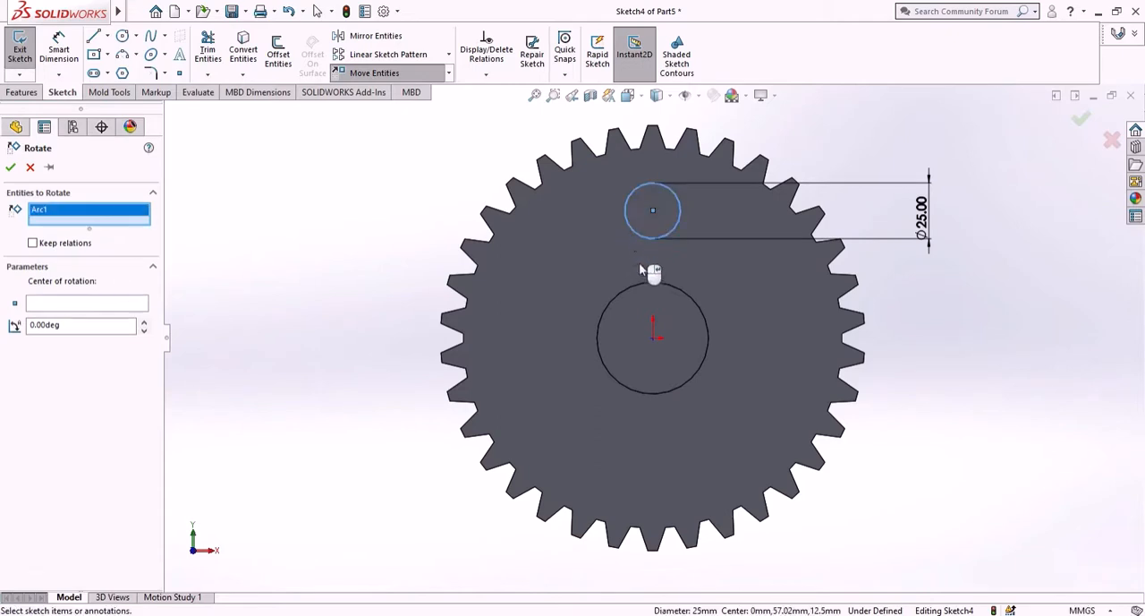
{"action": "left_click", "coordinate": [111, 304]}
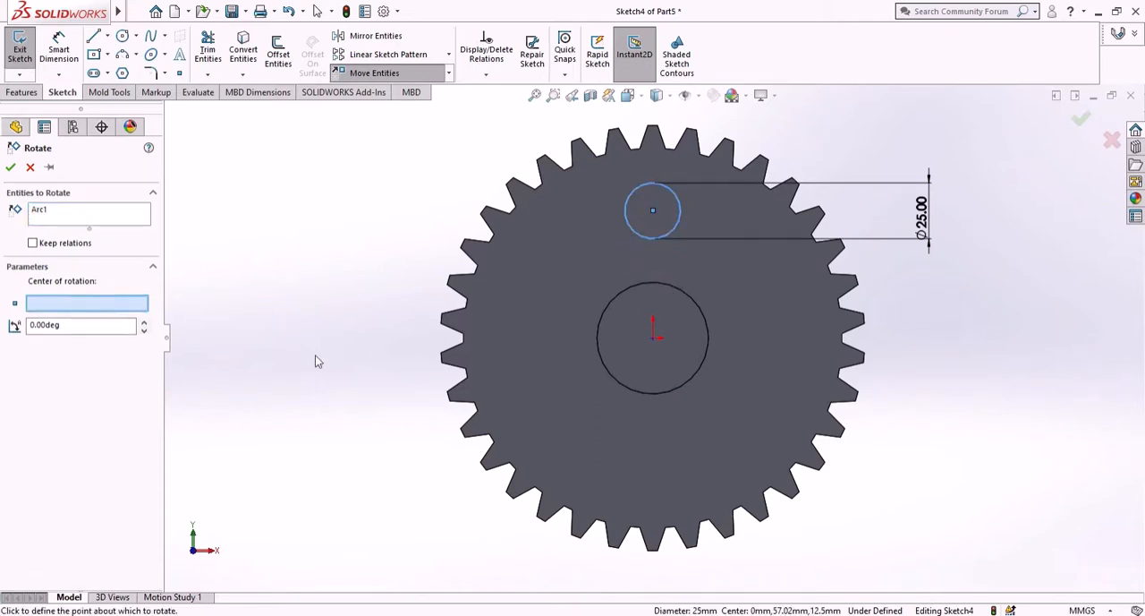
{"action": "left_click", "coordinate": [653, 340]}
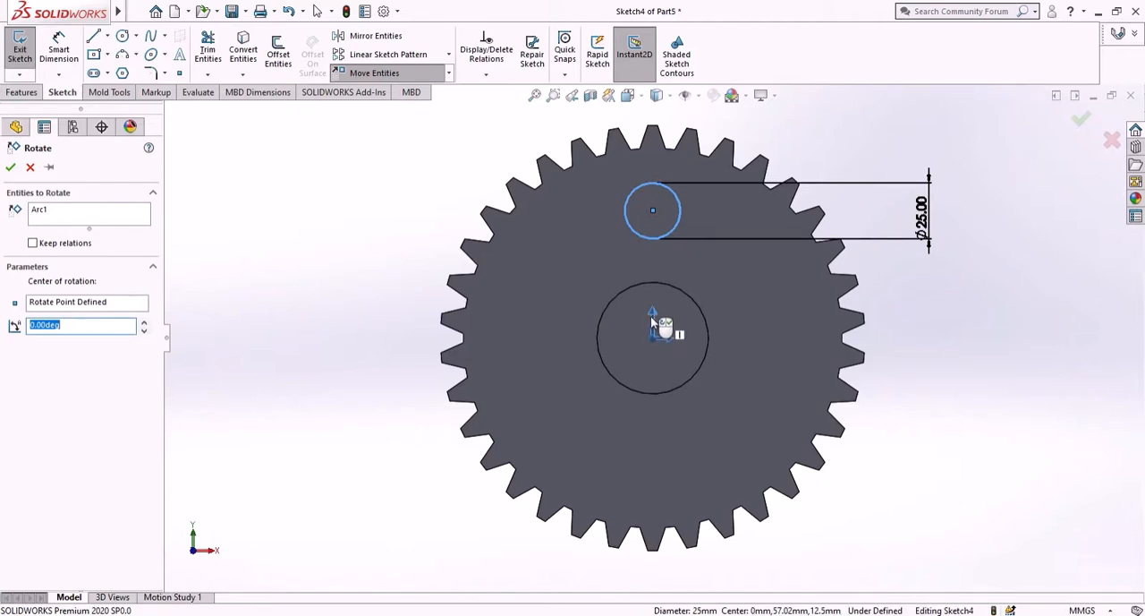
{"action": "type", "text": "45"}
{"action": "key", "text": "Return"}
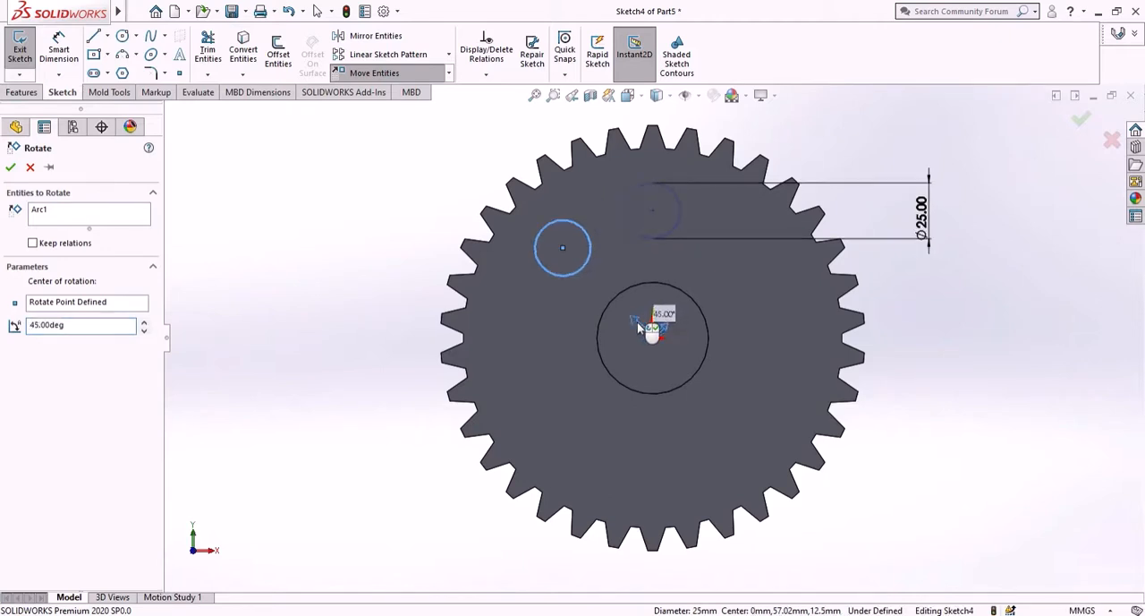
{"action": "mouse_move", "coordinate": [637, 322]}
{"action": "left_mouse_down"}
{"action": "mouse_move", "coordinate": [645, 315]}
{"action": "mouse_move", "coordinate": [637, 328]}
{"action": "left_mouse_up"}
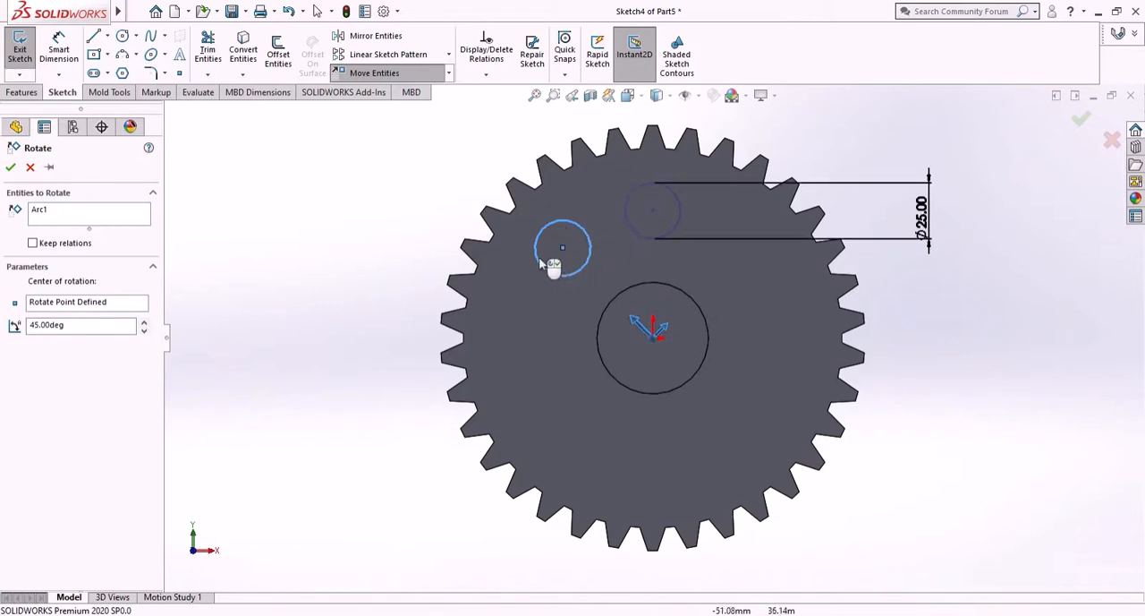
{"action": "left_click", "coordinate": [10, 169]}
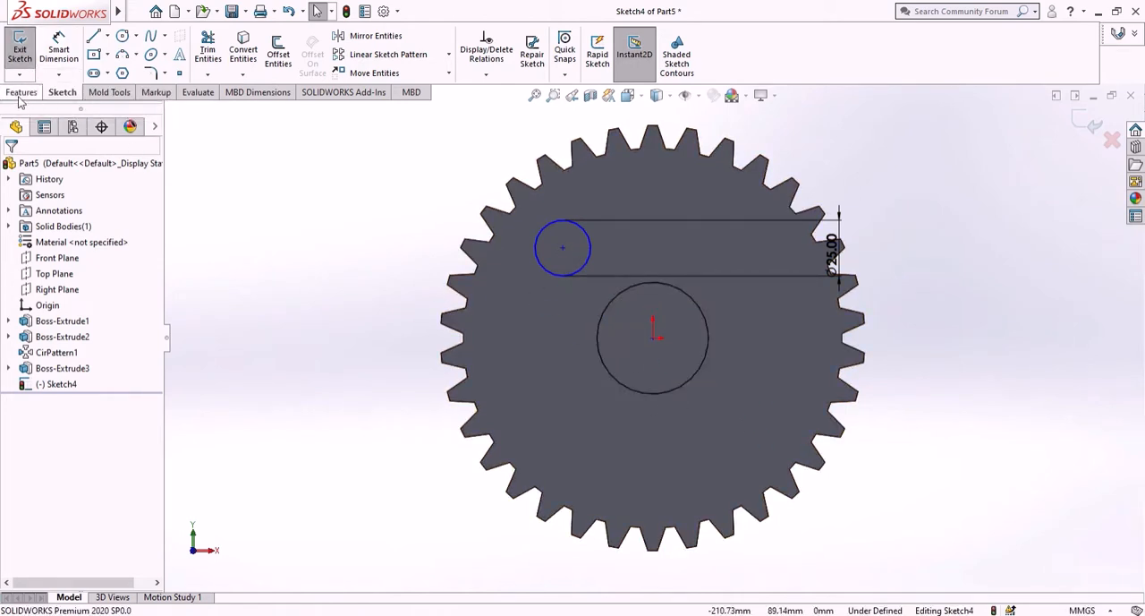
- Create a circular sketch pattern of the 25 mm circle about the origin with 4 equally spaced instances over 360 degrees
{"action": "left_click", "coordinate": [450, 55]}
{"action": "left_click", "coordinate": [432, 93]}
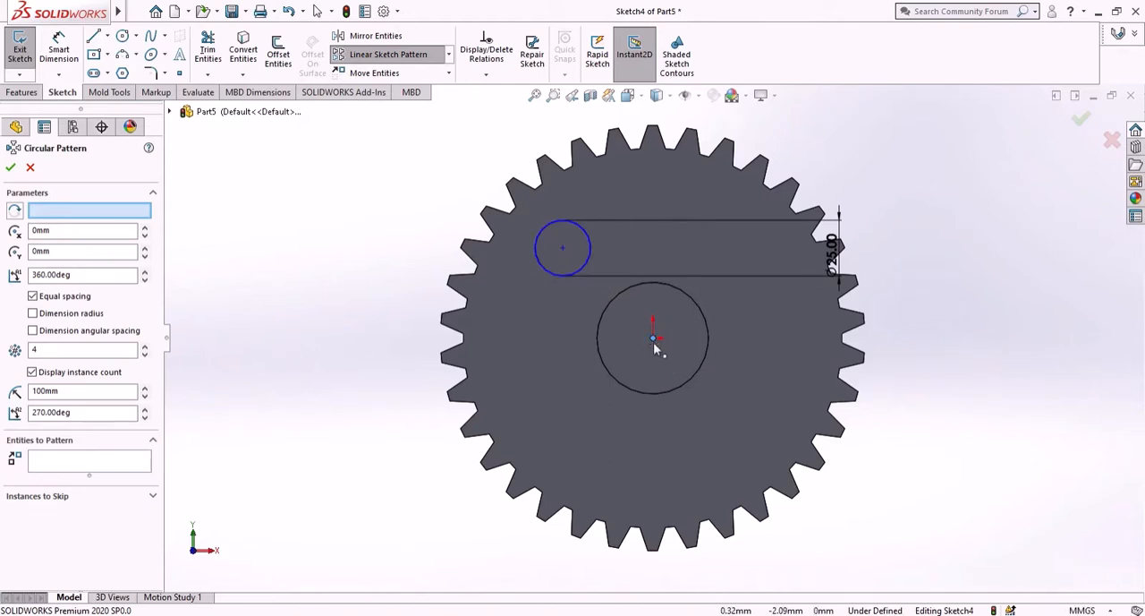
{"action": "left_click", "coordinate": [588, 265]}
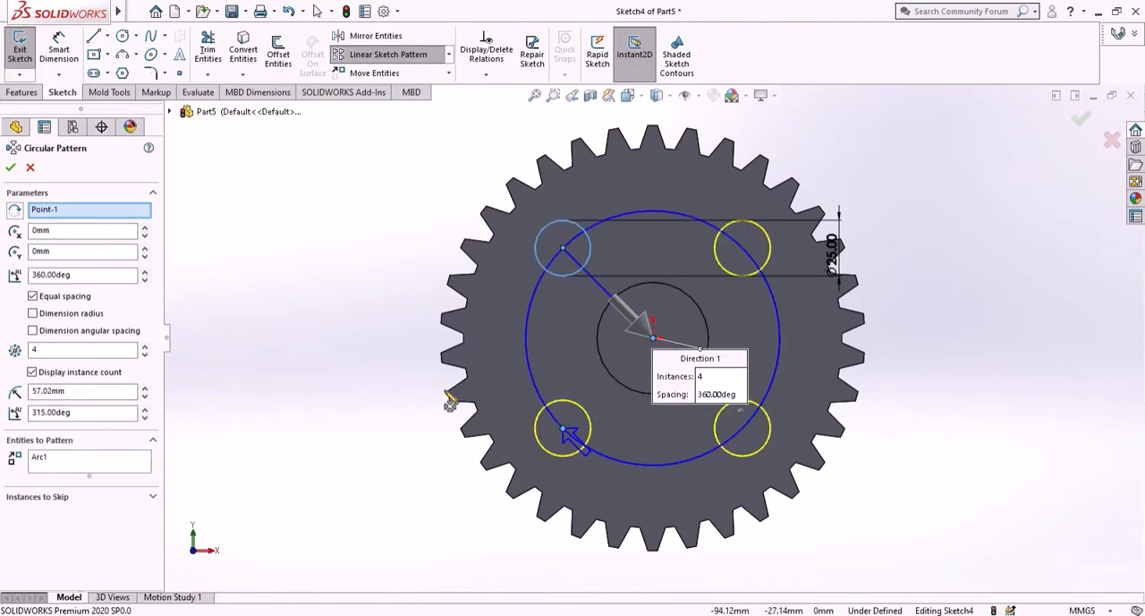
{"action": "middle_click_drag", "start_coordinate": [494, 347], "coordinate": [454, 349]}
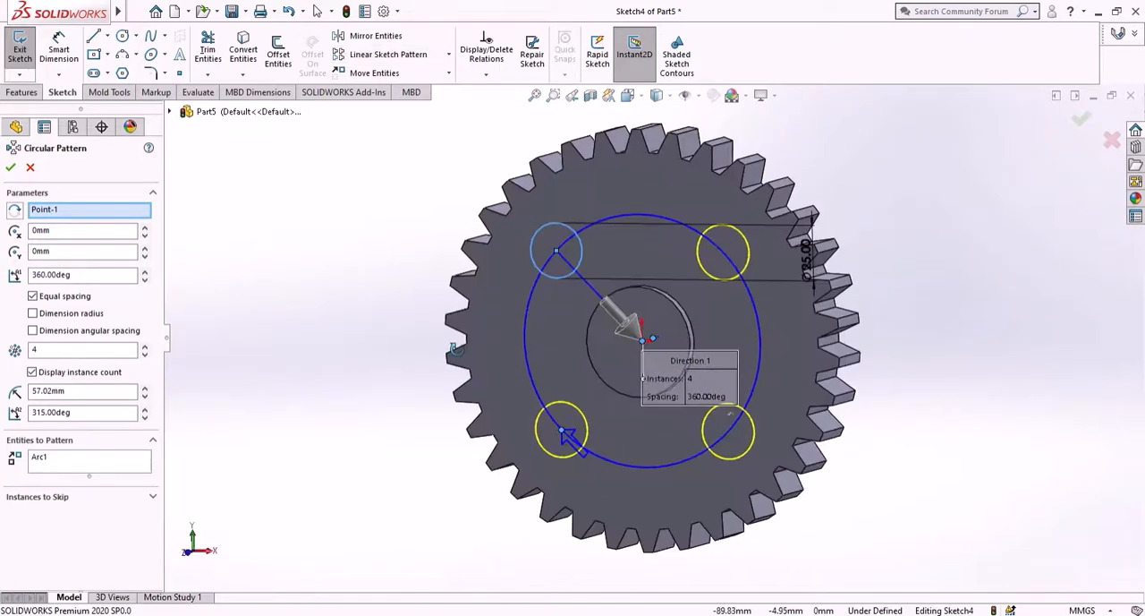
{"action": "left_click", "coordinate": [145, 346]}
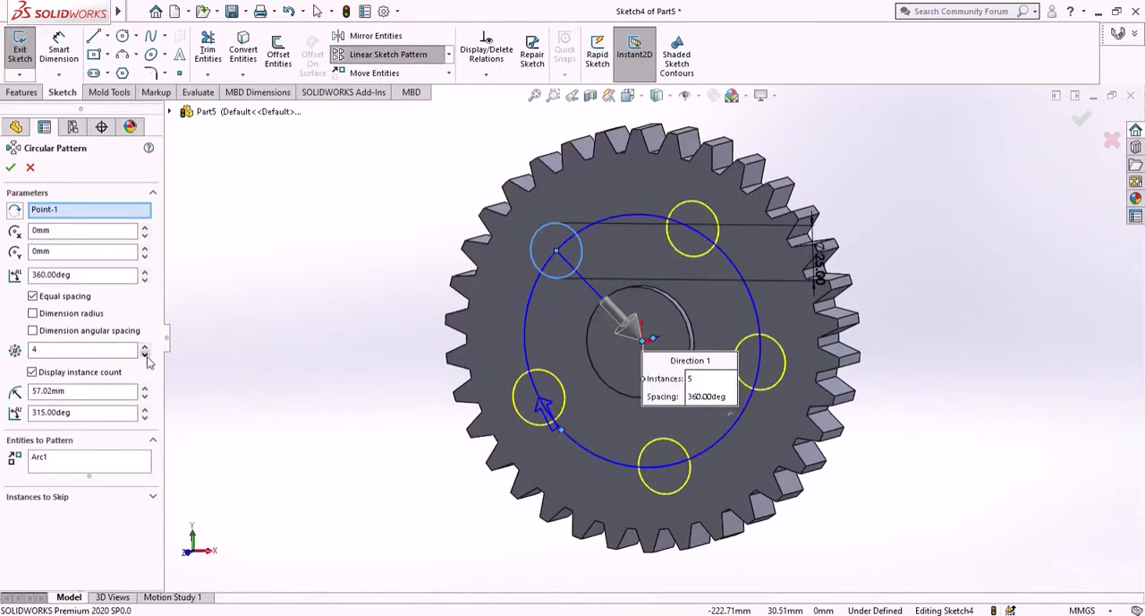
{"action": "left_click", "coordinate": [10, 168]}
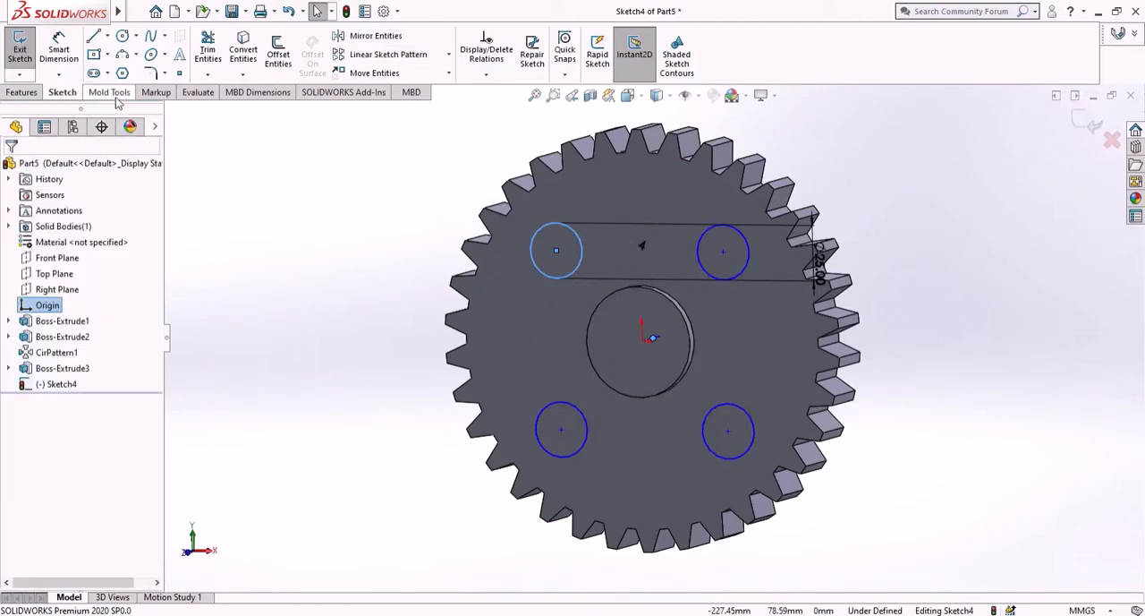
- Sketch a circle about 24.4 mm in diameter centred on the origin, inside the hub outline
{"action": "right_click", "coordinate": [58, 384]}
{"action": "left_click", "coordinate": [90, 367]}
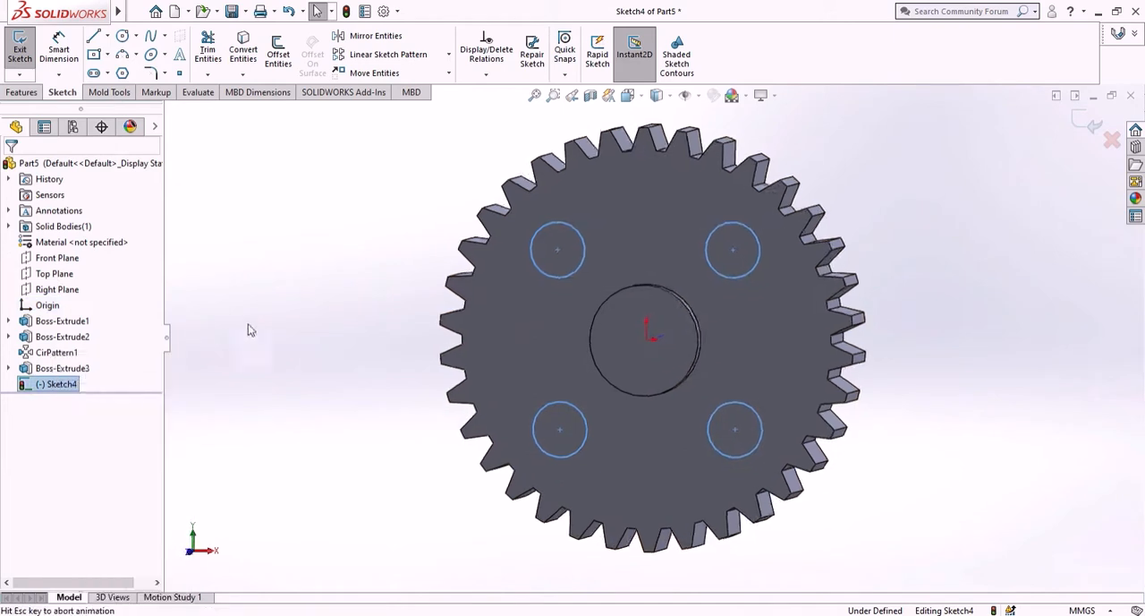
{"action": "left_click", "coordinate": [123, 36]}
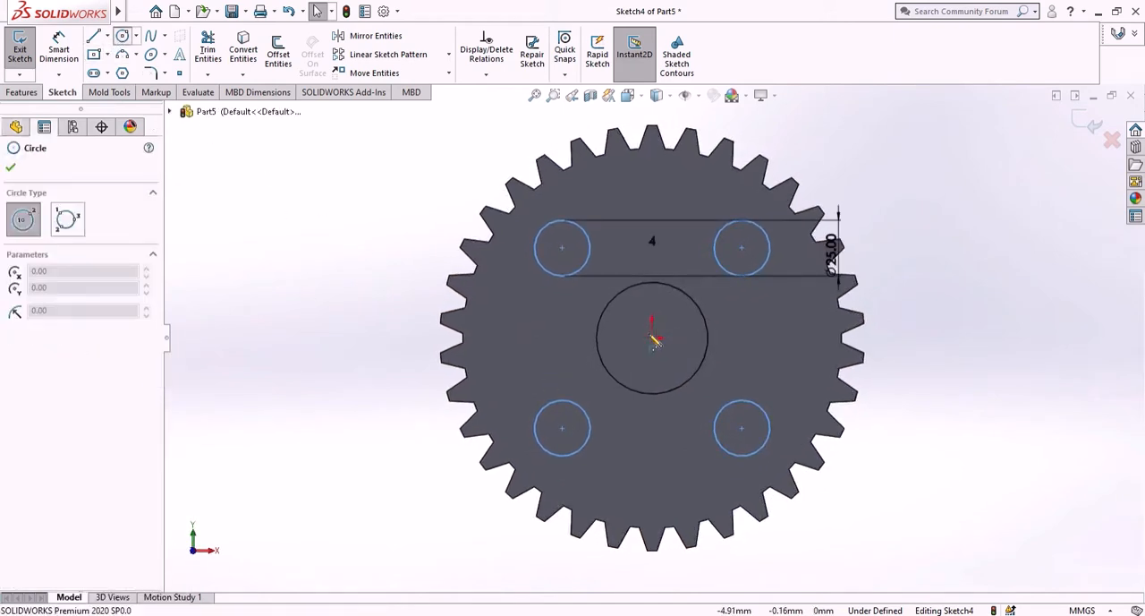
{"action": "left_click", "coordinate": [652, 337]}
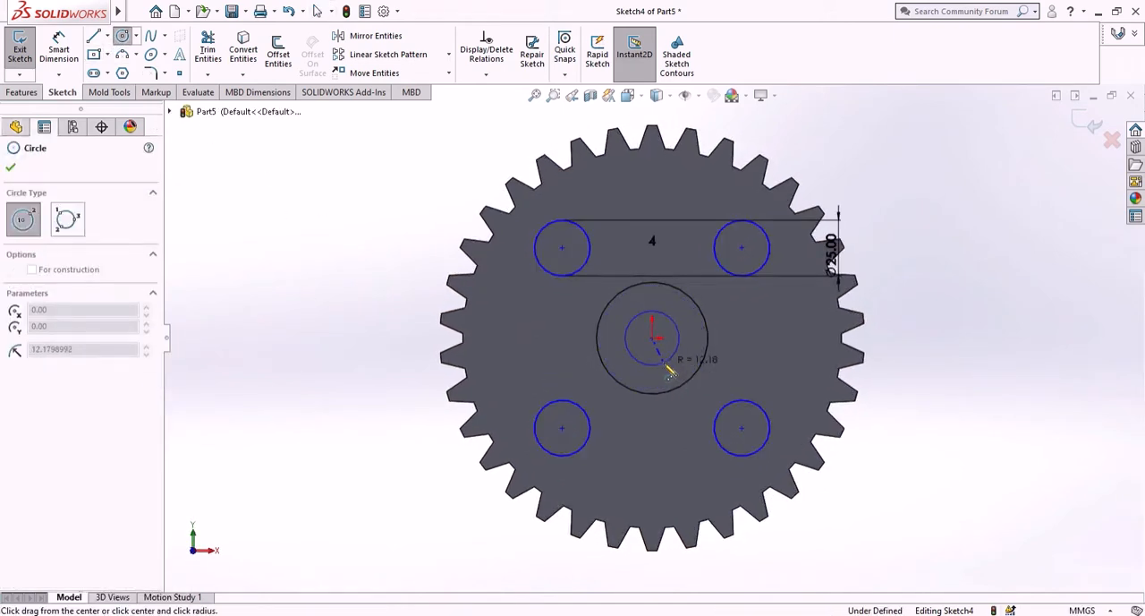
{"action": "left_click", "coordinate": [665, 363]}
- Dimension the central bore circle's diameter to 25 mm
{"action": "left_click", "coordinate": [59, 49]}
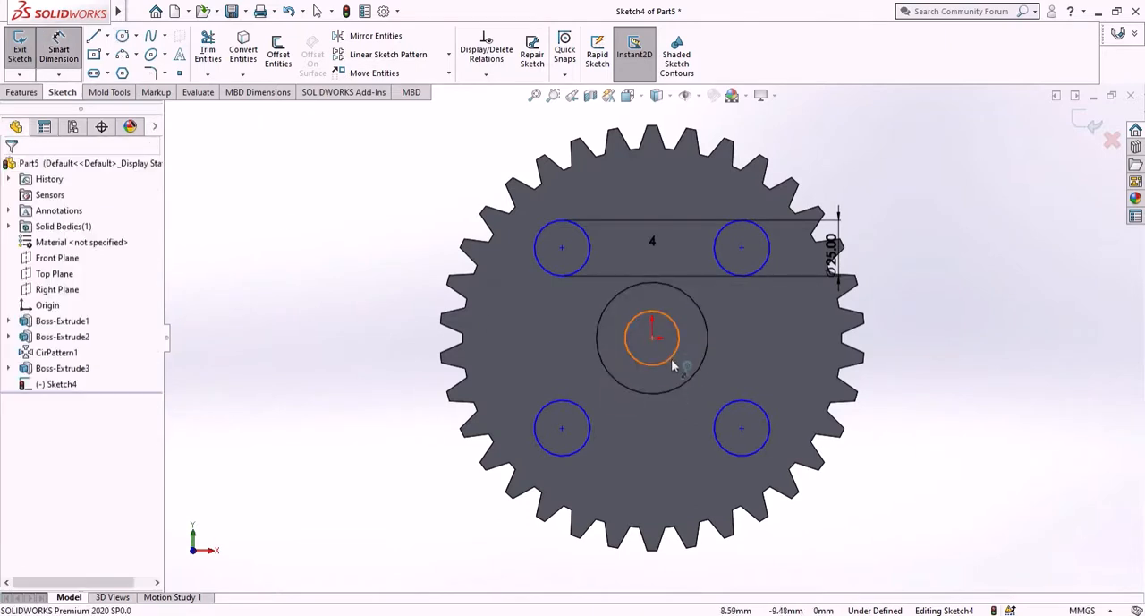
{"action": "left_click", "coordinate": [679, 338]}
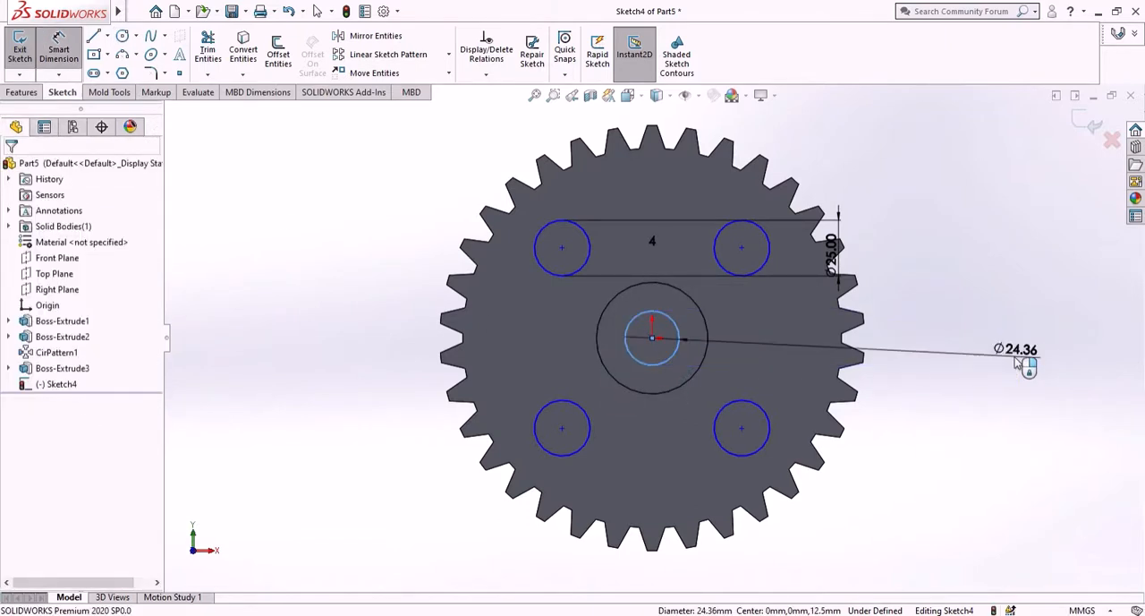
{"action": "left_click", "coordinate": [1018, 360]}
{"action": "key", "text": "Return"}
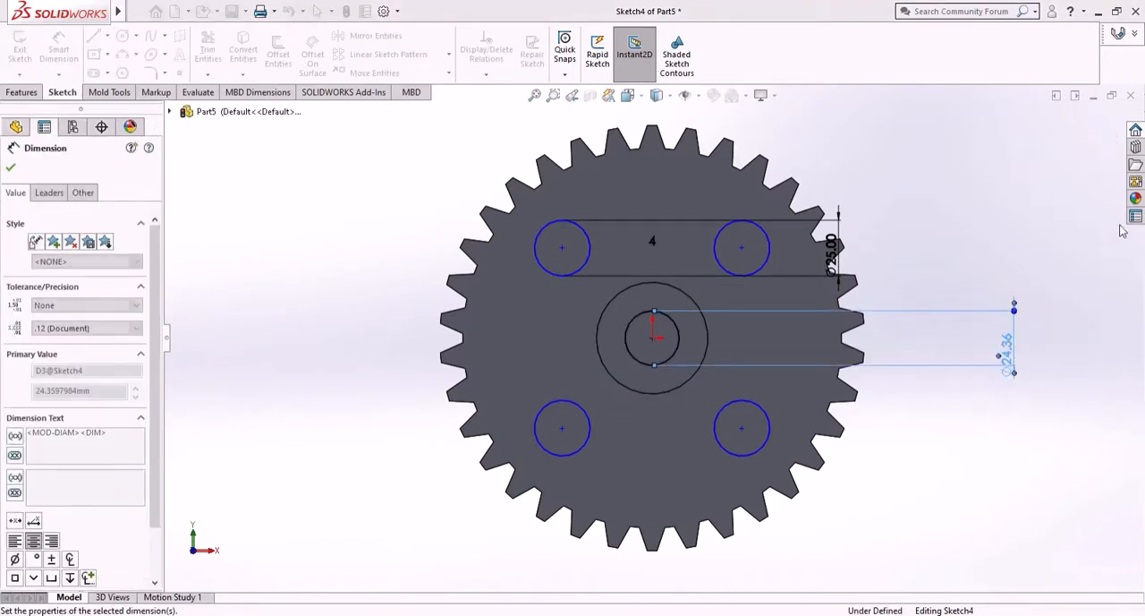
{"action": "left_click", "coordinate": [11, 167]}
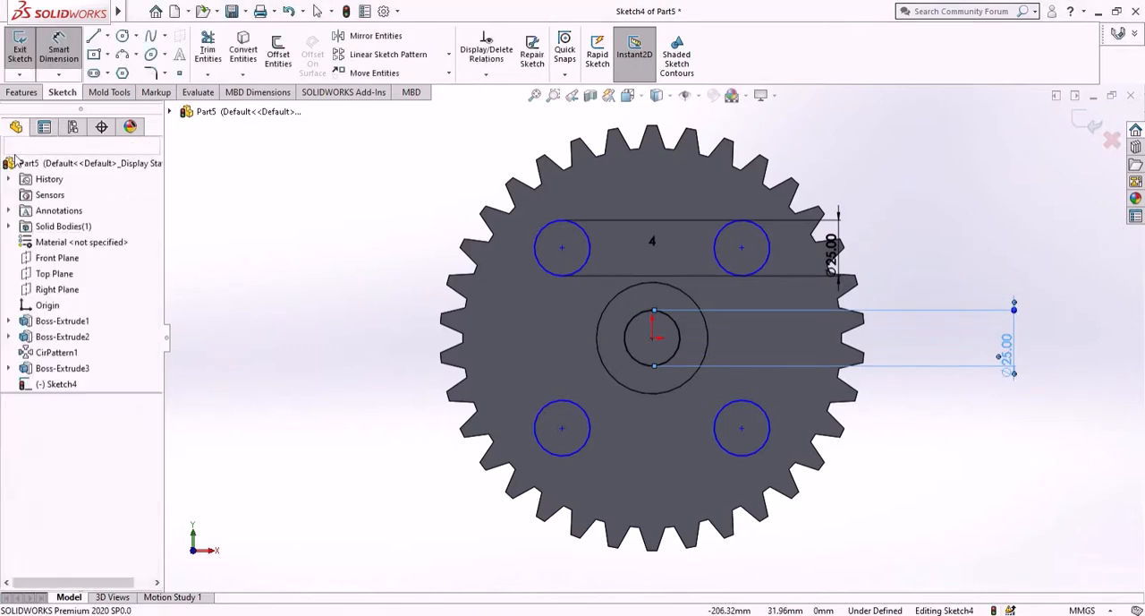
- Cut the four patterned circles and the central circle through the gear with Extruded Cut set to Through All - Both
{"action": "left_click", "coordinate": [27, 93]}
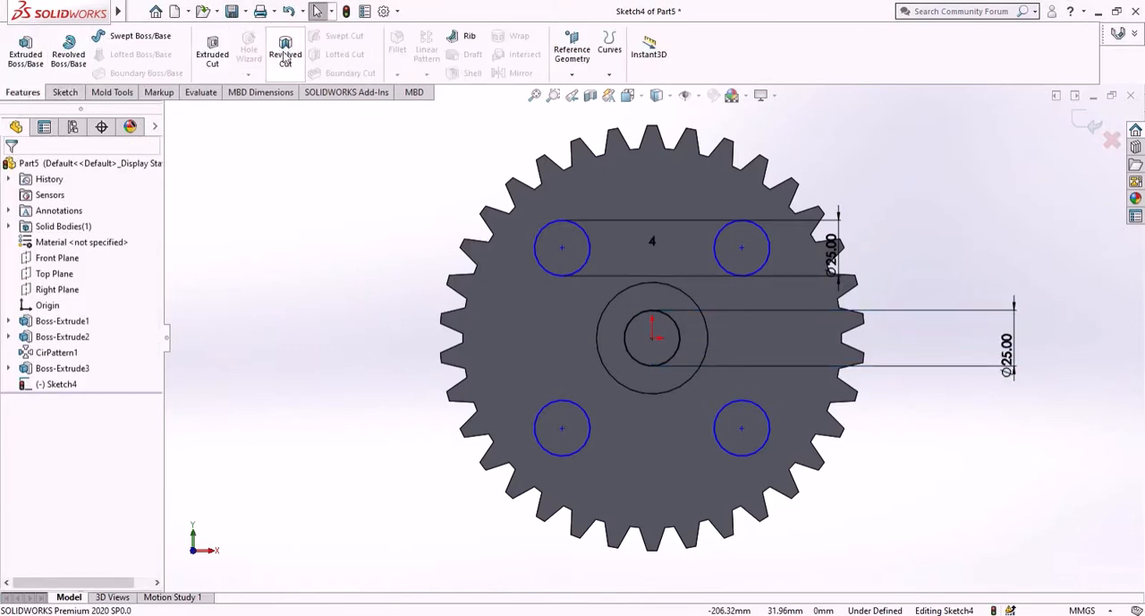
{"action": "left_click", "coordinate": [223, 64]}
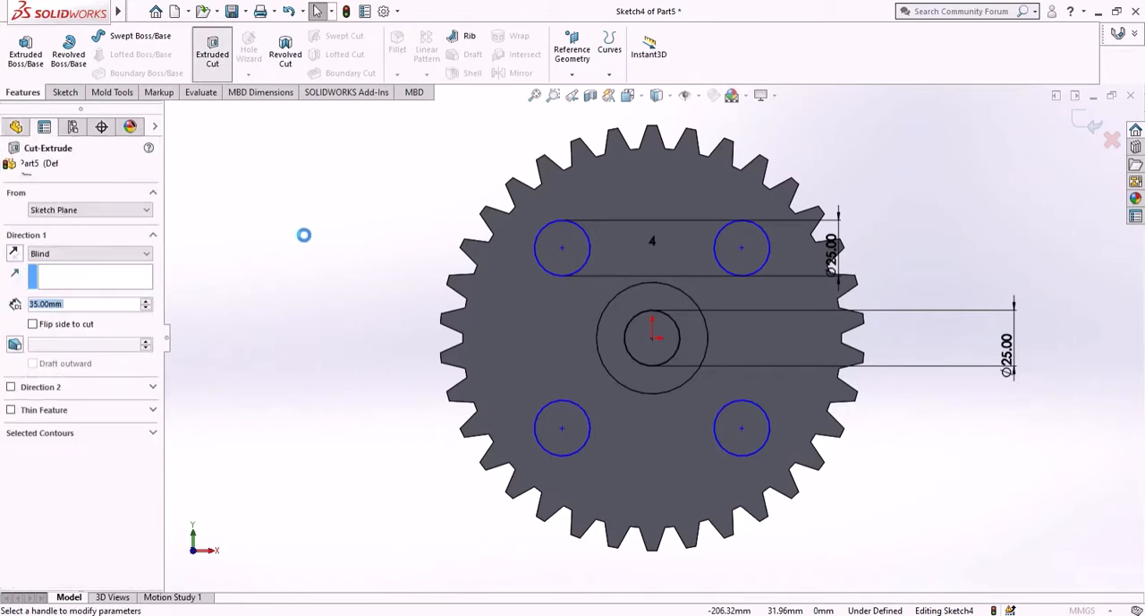
{"action": "middle_click_drag", "start_coordinate": [288, 251], "coordinate": [191, 257]}
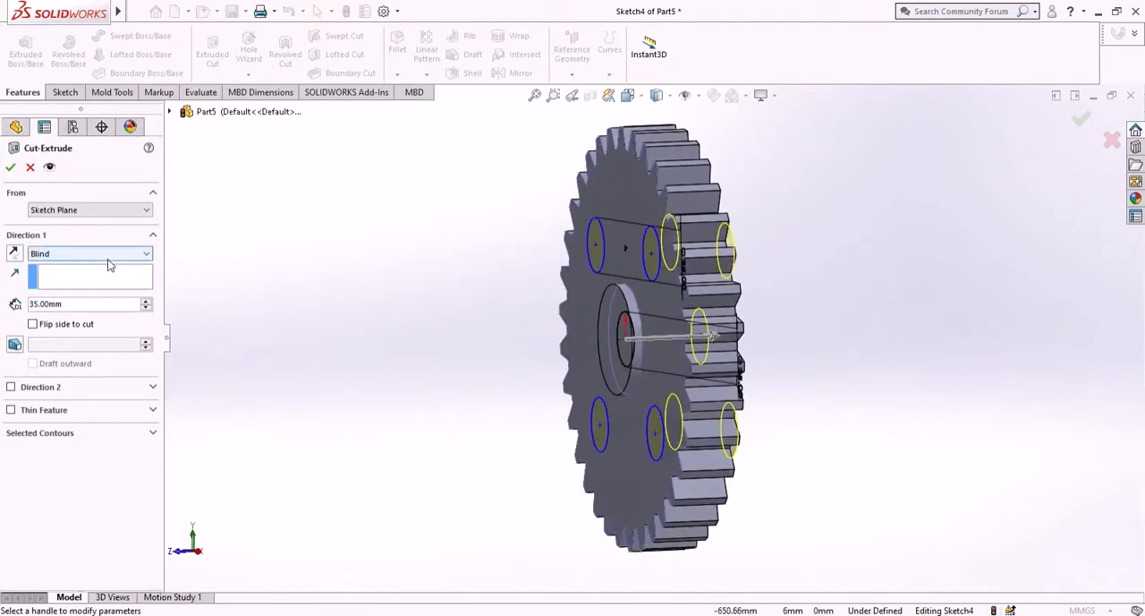
{"action": "scroll", "coordinate": [636, 336], "scroll_direction": "down", "scroll_amount": 3}
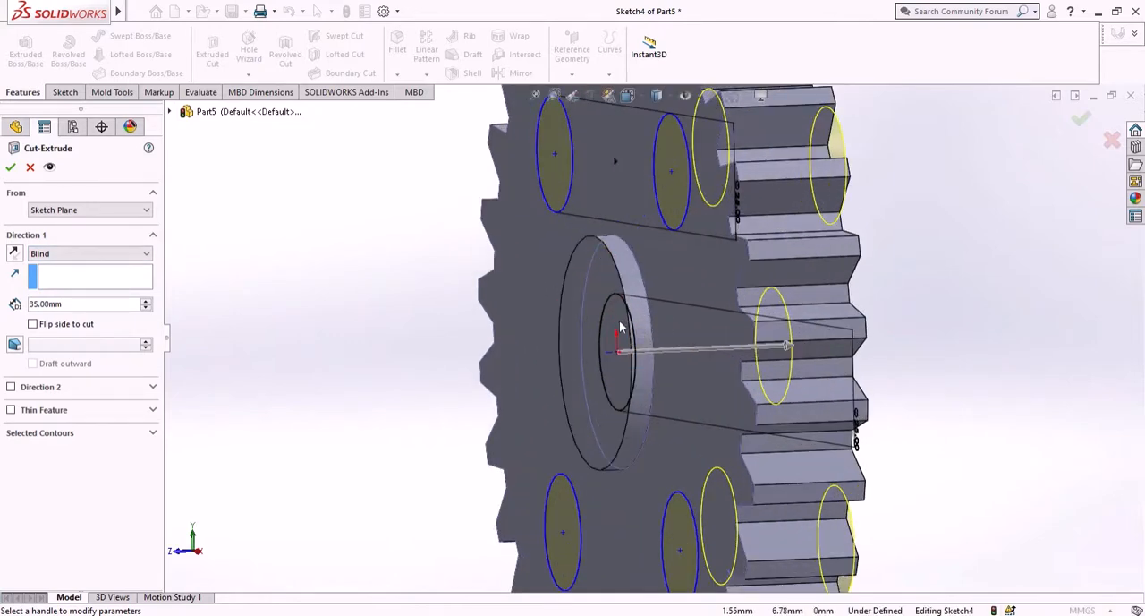
{"action": "left_click", "coordinate": [139, 260]}
{"action": "left_click", "coordinate": [104, 285]}
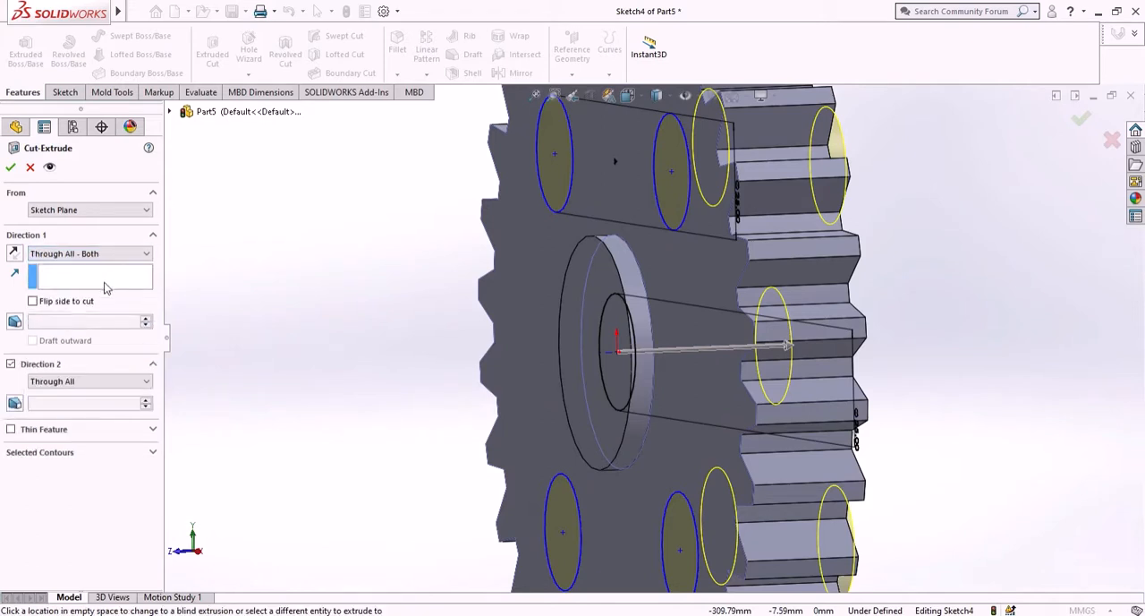
{"action": "scroll", "coordinate": [540, 347], "scroll_direction": "up", "scroll_amount": 4}
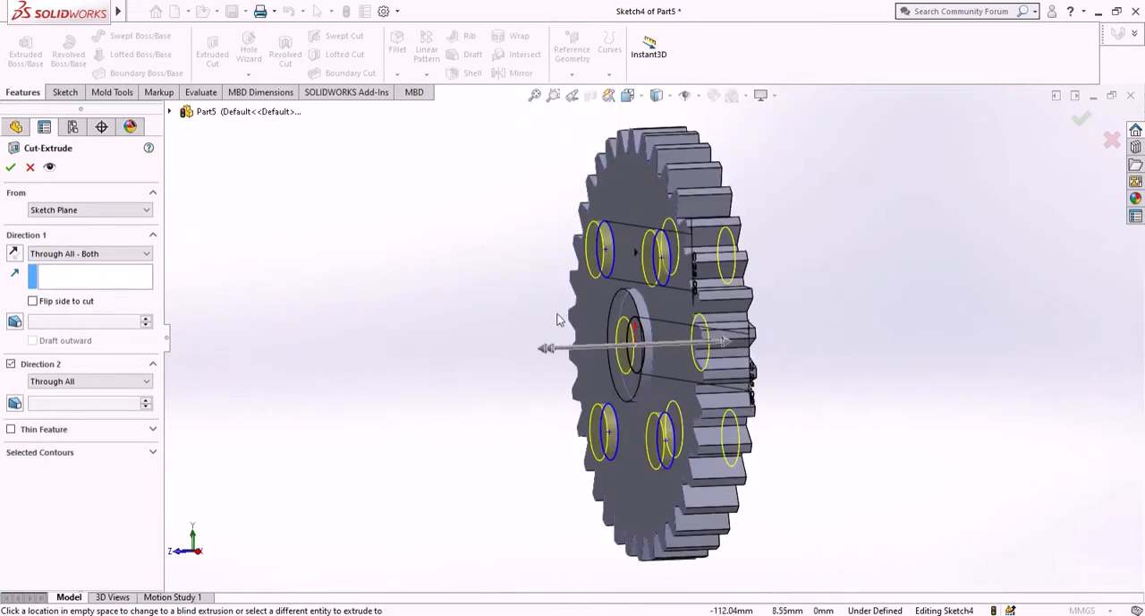
{"action": "left_click", "coordinate": [11, 167]}
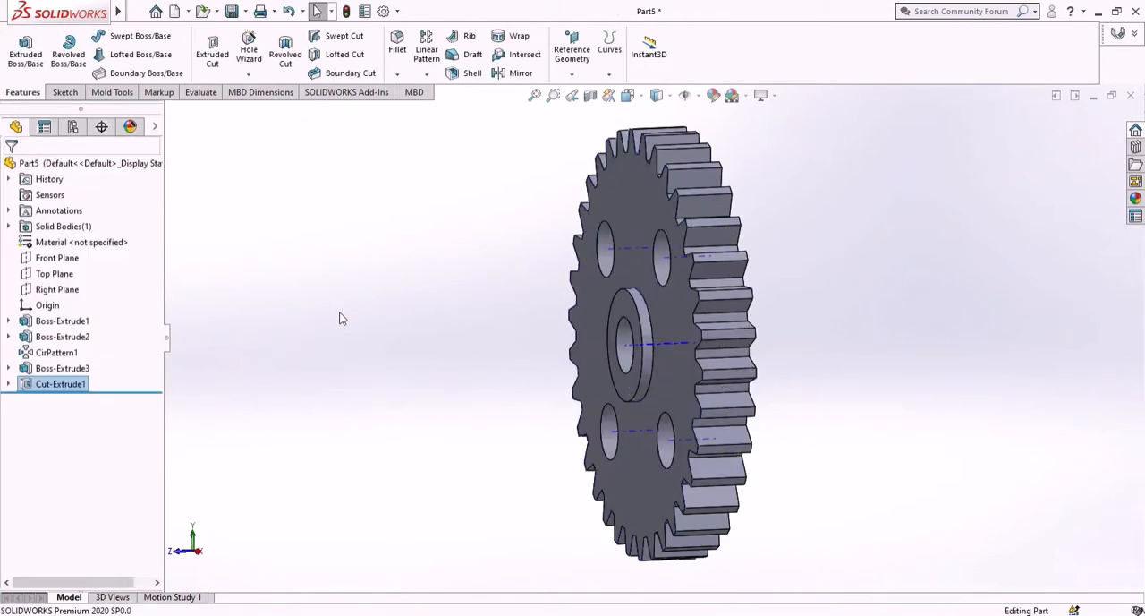
- Start a new sketch on the gear's front face and orient the view normal to it
{"action": "middle_click_drag", "start_coordinate": [340, 319], "coordinate": [432, 322]}
{"action": "left_click", "coordinate": [659, 255]}
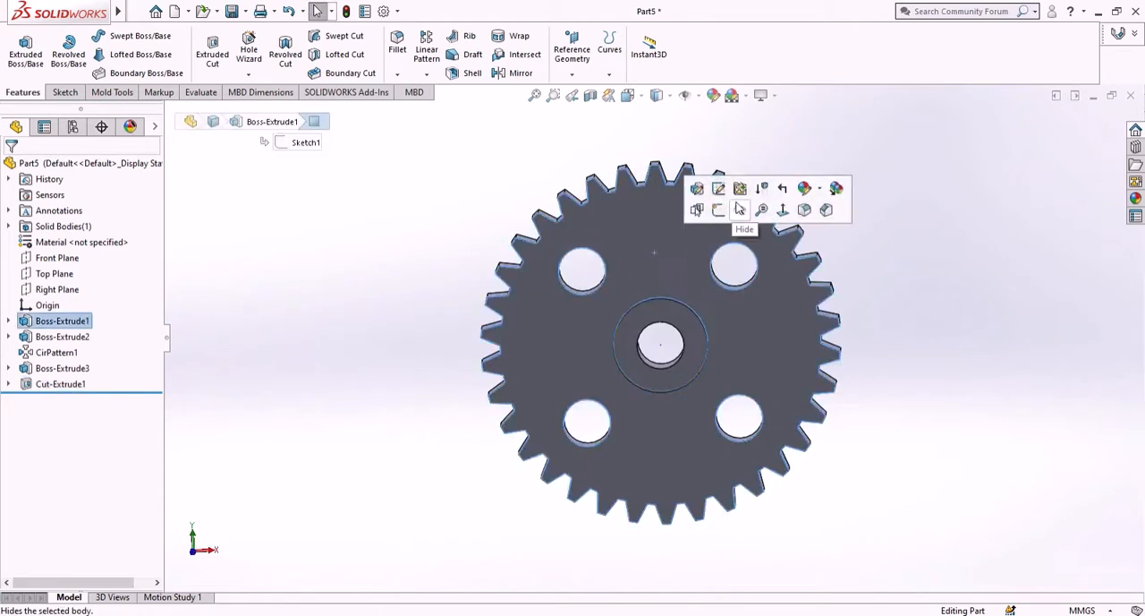
{"action": "left_click", "coordinate": [721, 209]}
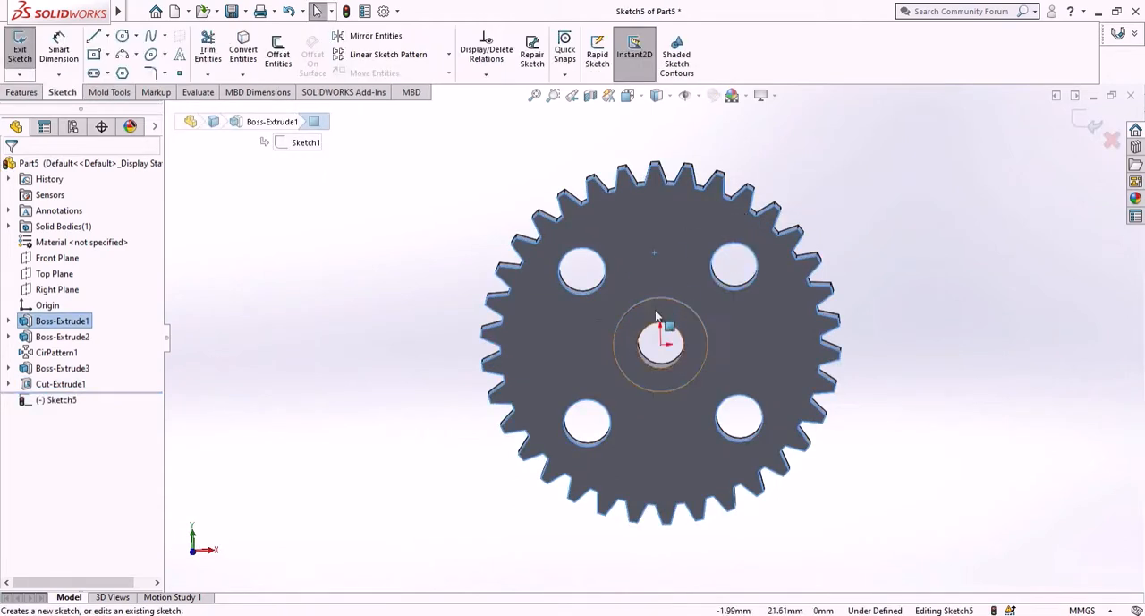
{"action": "right_click", "coordinate": [61, 406]}
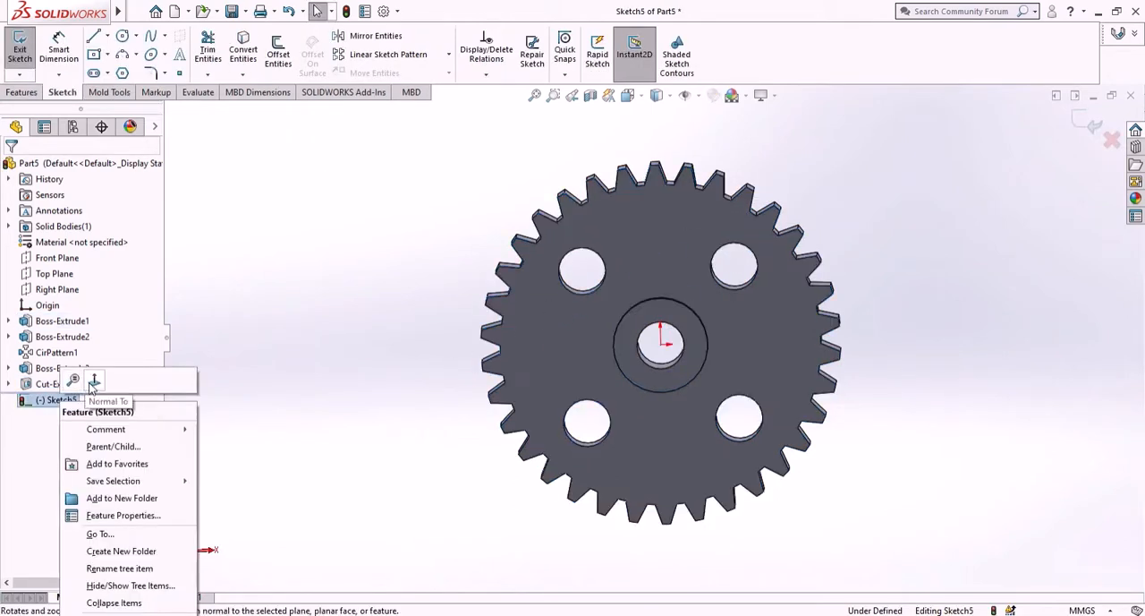
{"action": "left_click", "coordinate": [82, 378]}
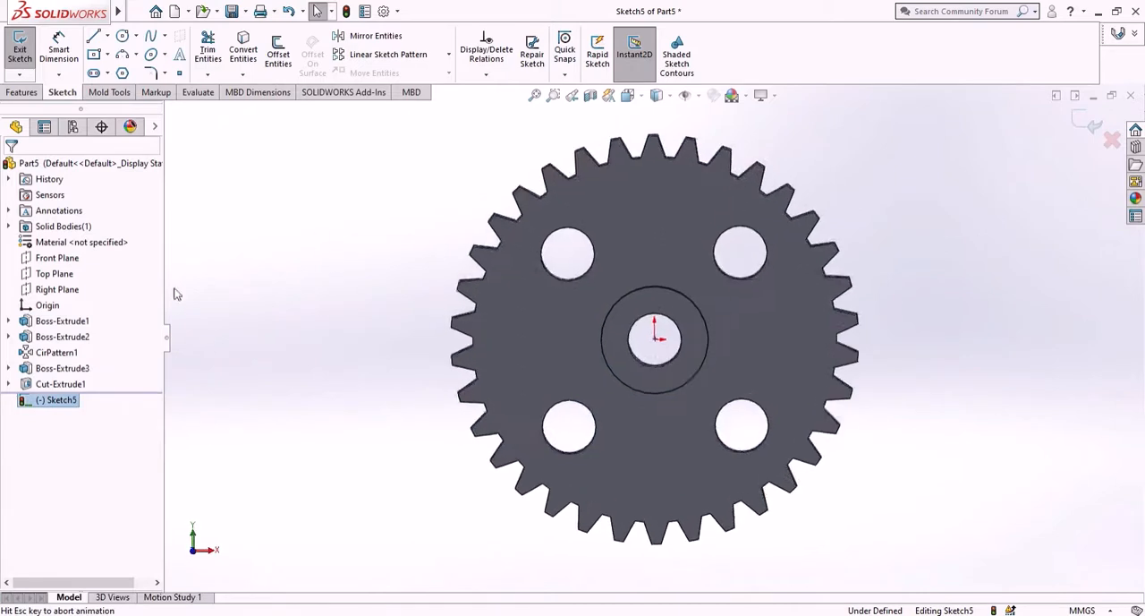
- Sketch a narrow centre rectangle about 5.8 mm wide and 37.9 mm tall, centred directly above the origin between the two upper holes
{"action": "left_click", "coordinate": [97, 55]}
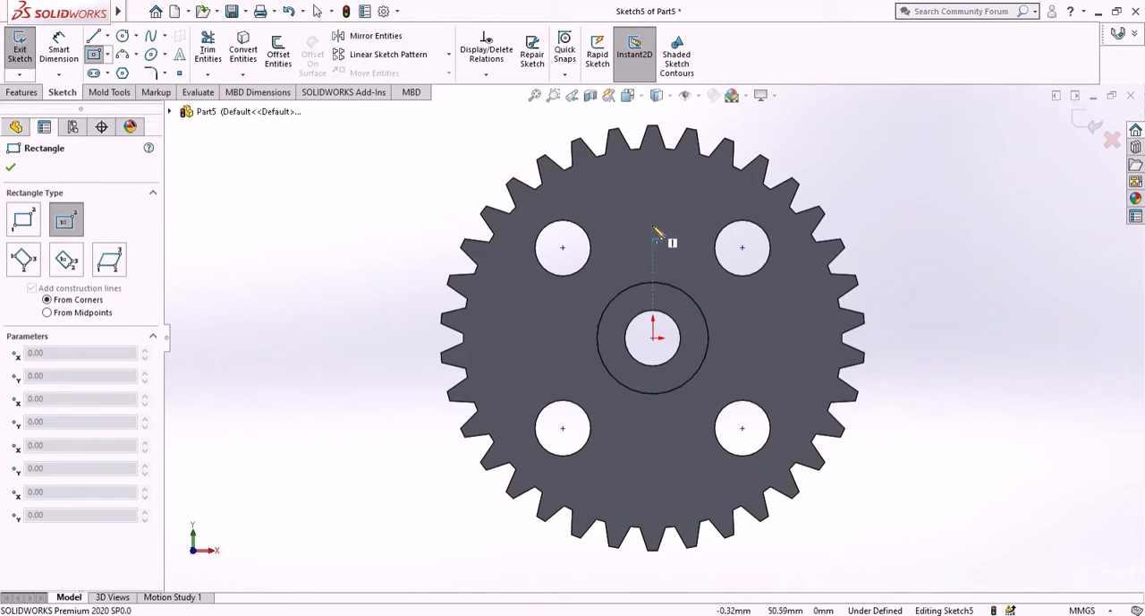
{"action": "left_click", "coordinate": [656, 227]}
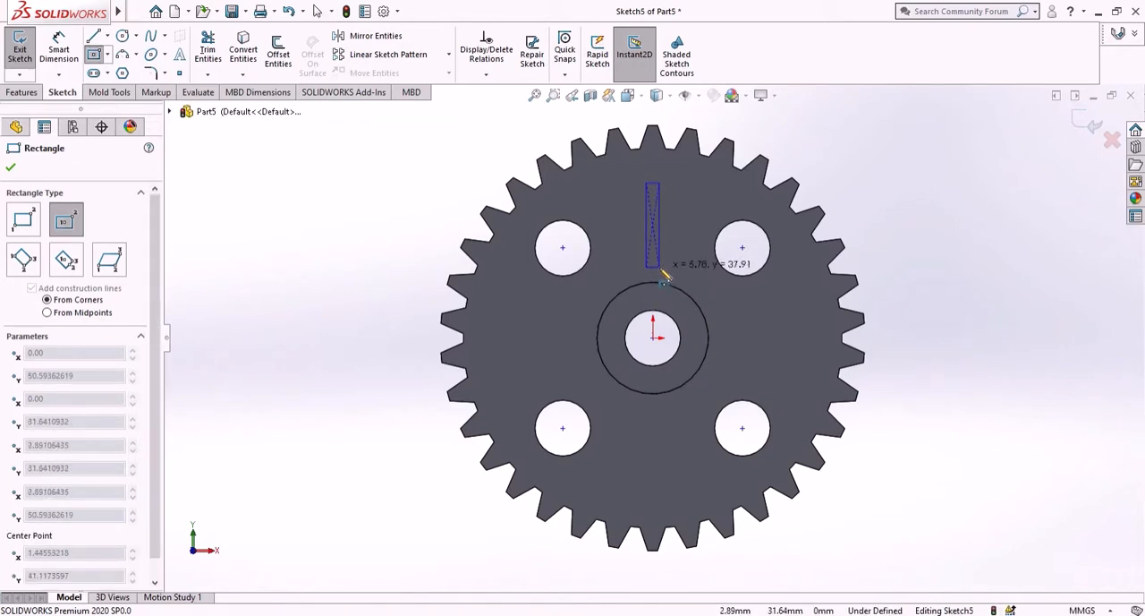
{"action": "left_click", "coordinate": [660, 268]}
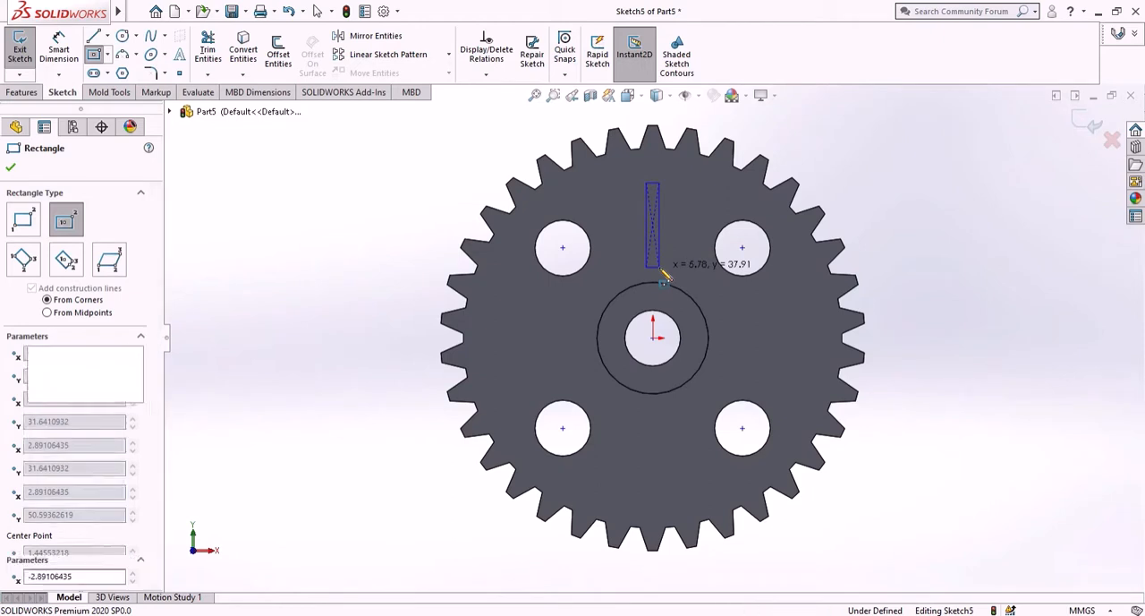
{"action": "left_click", "coordinate": [824, 162]}
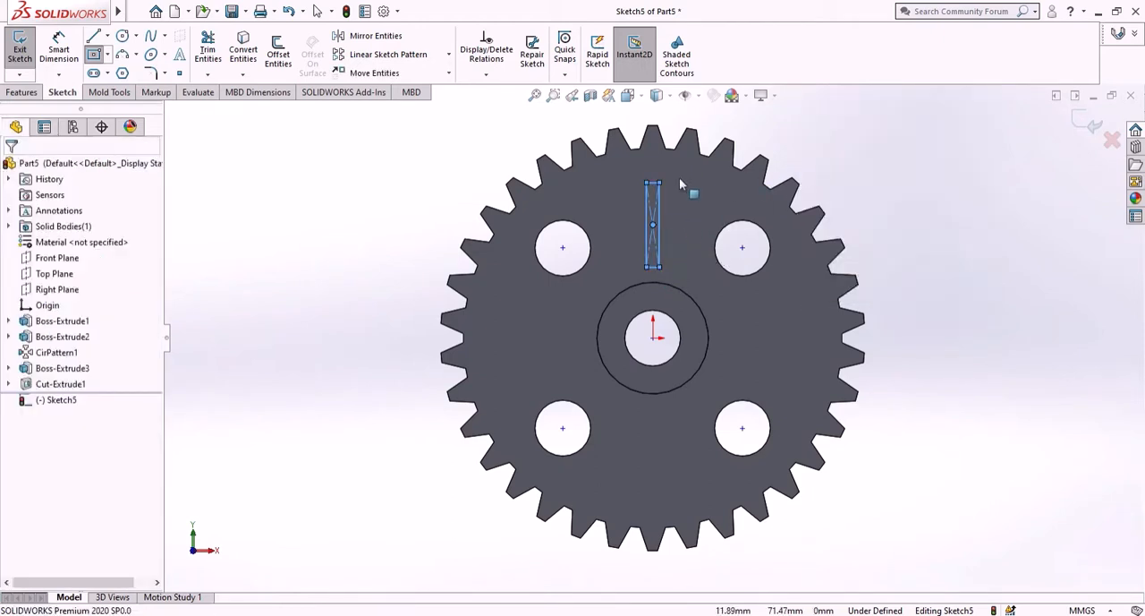
- Sketch a horizontal midpoint line centred on the rectangle's top edge, extending slightly beyond both of its sides
{"action": "scroll", "coordinate": [671, 188], "scroll_direction": "down", "scroll_amount": 5}
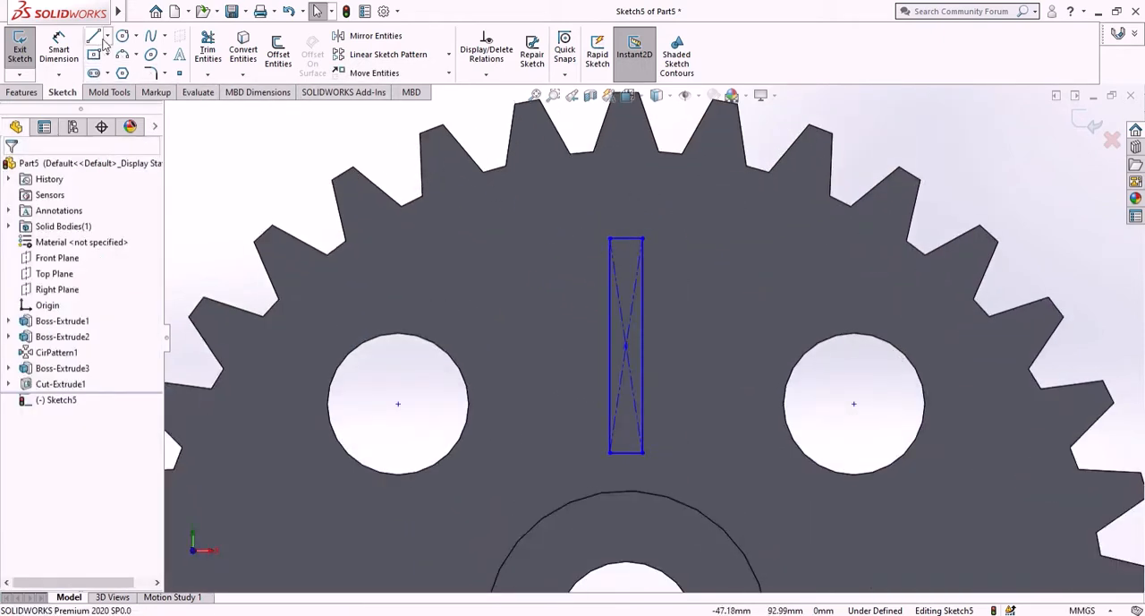
{"action": "left_click", "coordinate": [106, 36]}
{"action": "left_click", "coordinate": [123, 89]}
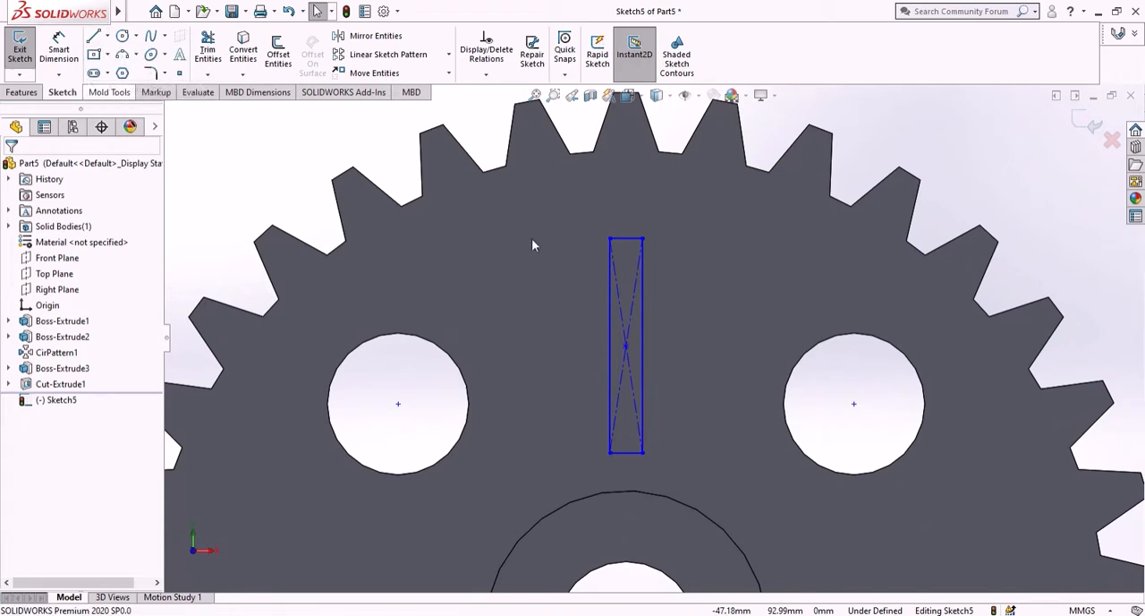
{"action": "scroll", "coordinate": [631, 259], "scroll_direction": "down", "scroll_amount": 3}
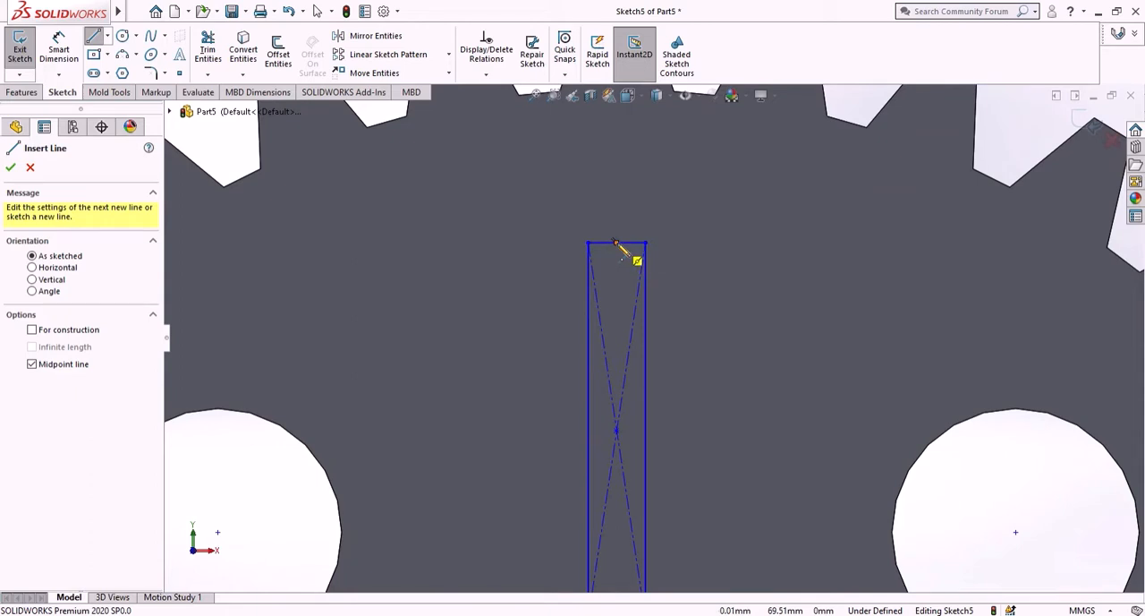
{"action": "left_click", "coordinate": [617, 243]}
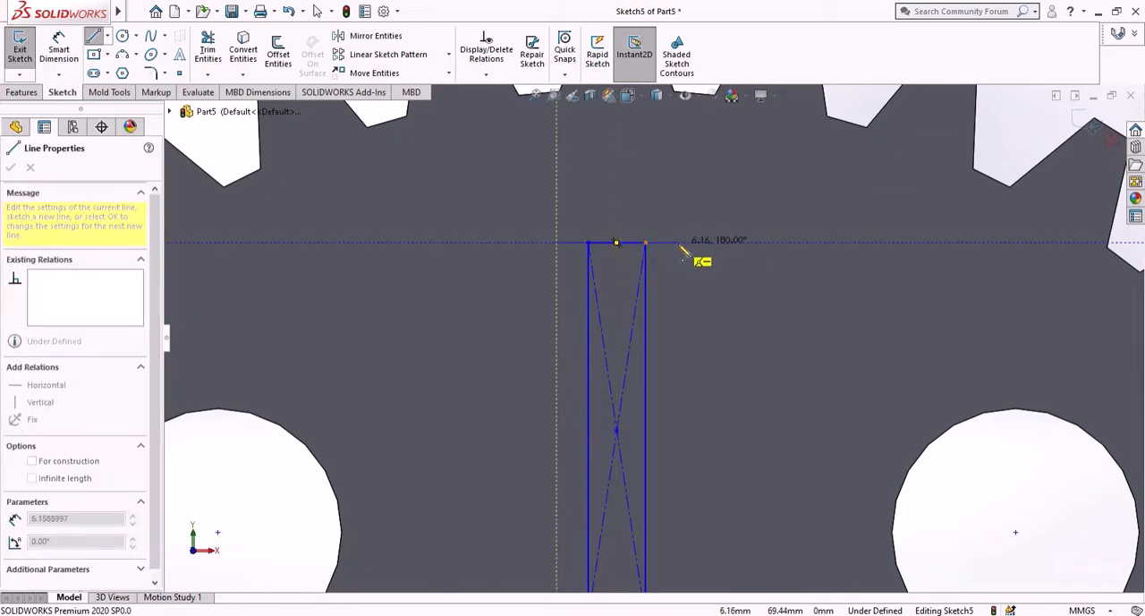
{"action": "right_click", "coordinate": [669, 273]}
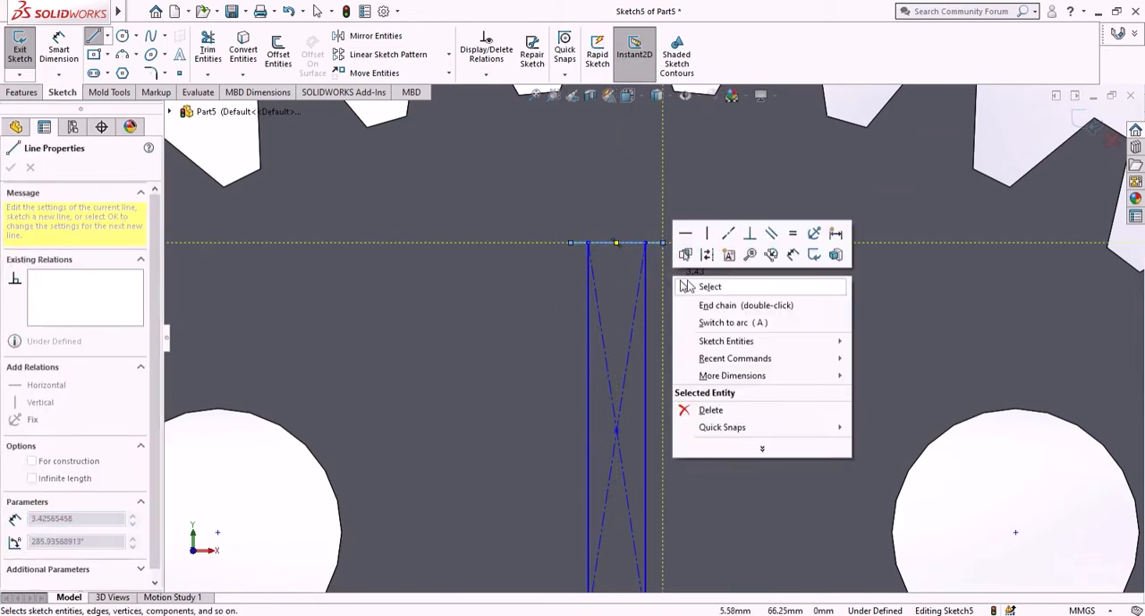
{"action": "left_click", "coordinate": [709, 286]}
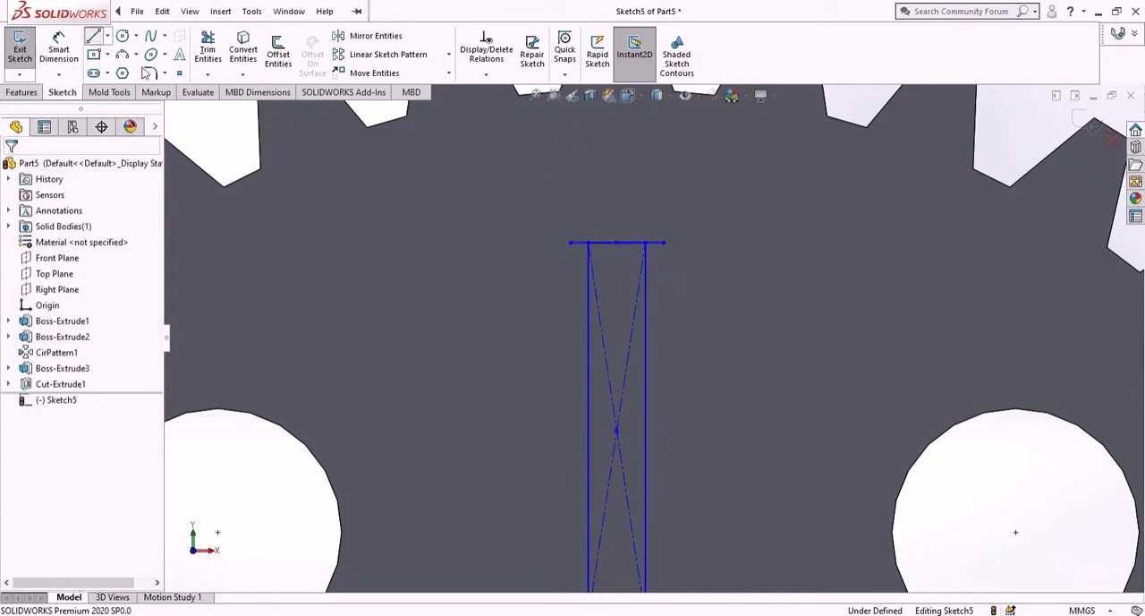
- Sketch two sloping lines about 11.24 mm long from the ends of the horizontal line to an apex above its midpoint, forming an arrowhead
{"action": "left_click", "coordinate": [571, 242]}
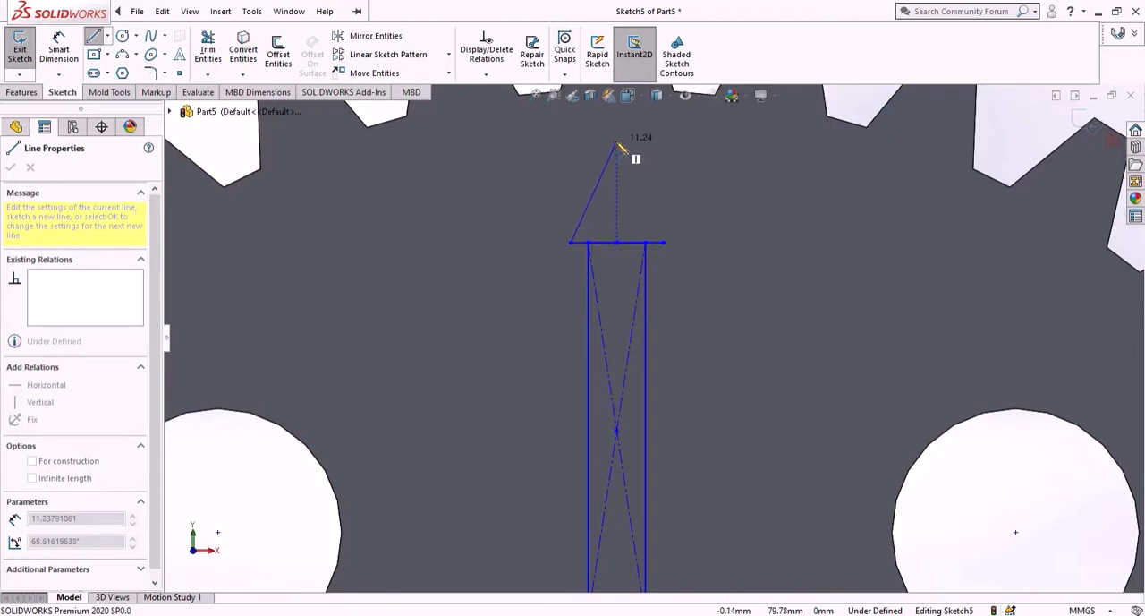
{"action": "left_click", "coordinate": [616, 141]}
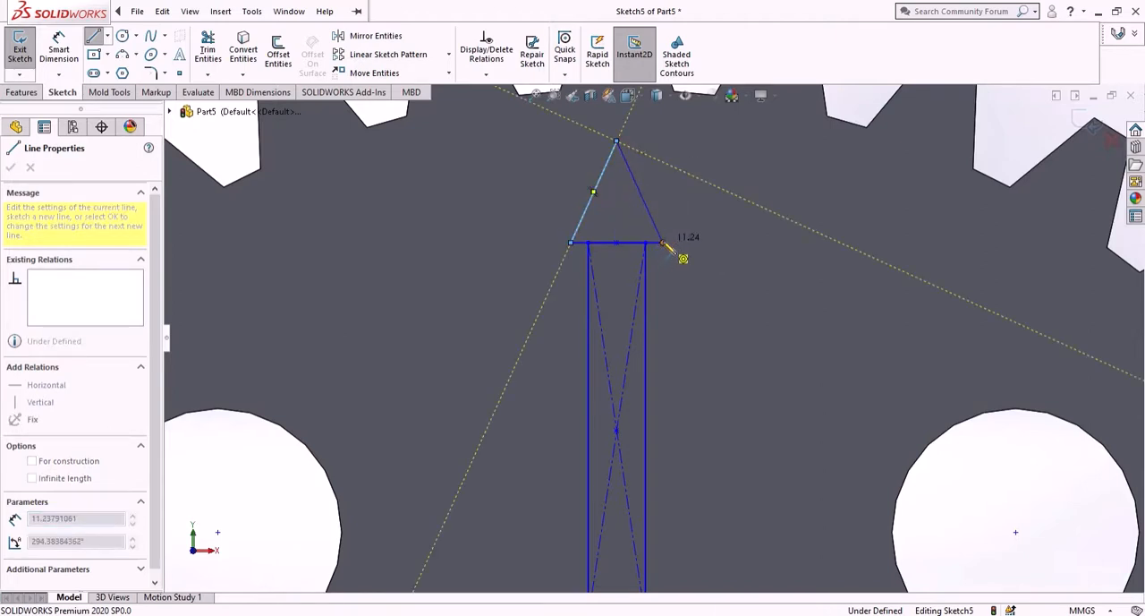
{"action": "left_click", "coordinate": [663, 242]}
{"action": "right_click", "coordinate": [673, 270]}
{"action": "left_click", "coordinate": [687, 285]}
- Narrow the arrow's rectangular shaft symmetrically by moving its long side towards the centre
{"action": "scroll", "coordinate": [642, 225], "scroll_direction": "up", "scroll_amount": 3}
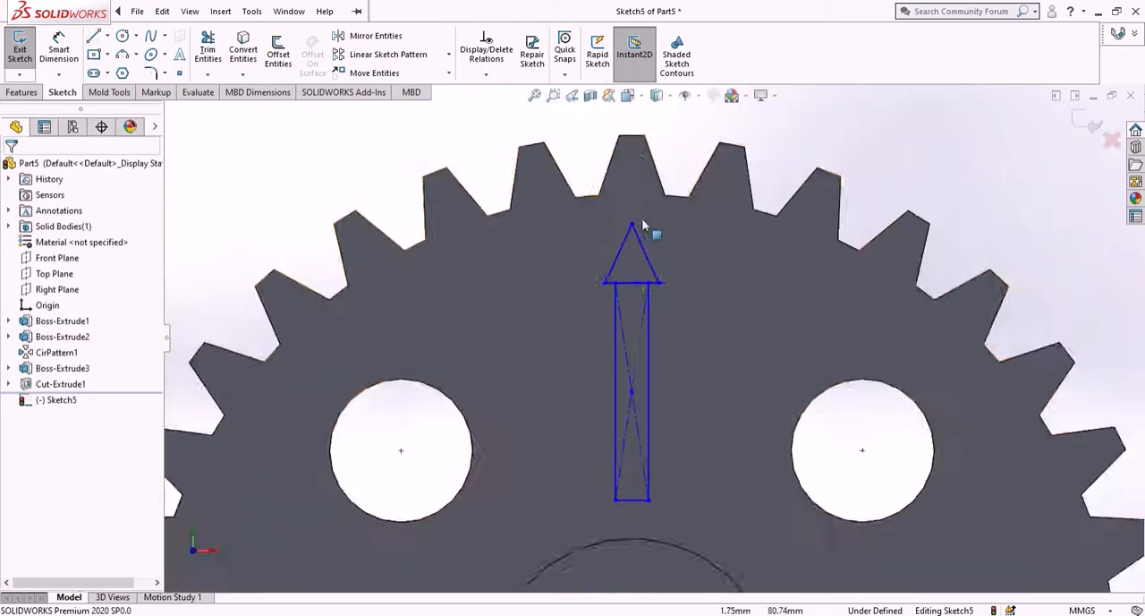
{"action": "scroll", "coordinate": [643, 224], "scroll_direction": "up", "scroll_amount": 3}
{"action": "scroll", "coordinate": [659, 307], "scroll_direction": "down", "scroll_amount": 3}
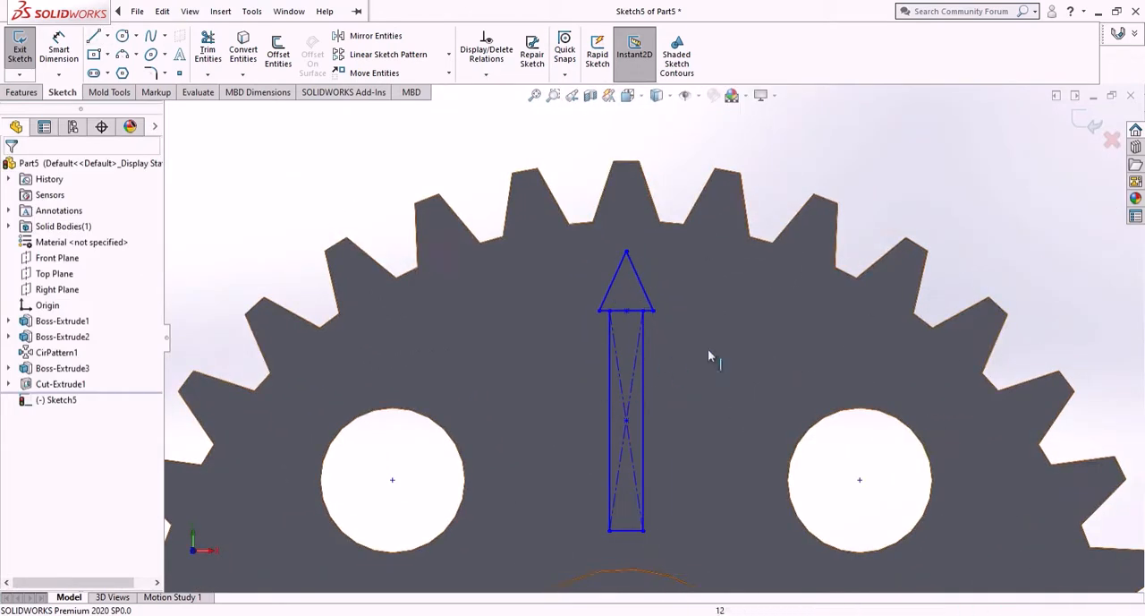
{"action": "scroll", "coordinate": [641, 444], "scroll_direction": "up", "scroll_amount": 2}
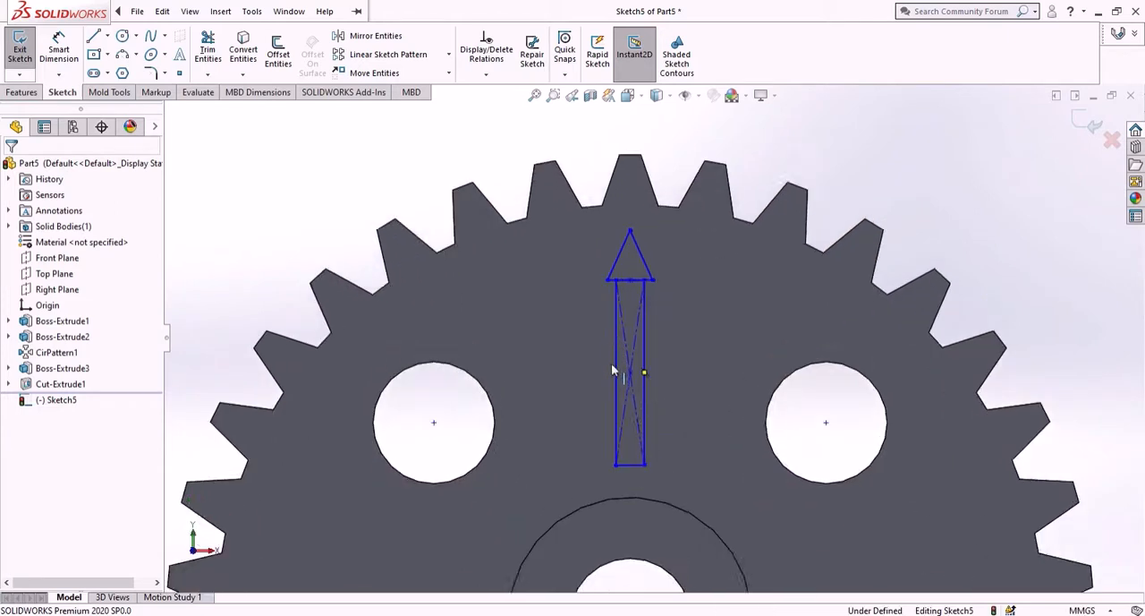
{"action": "scroll", "coordinate": [619, 382], "scroll_direction": "down", "scroll_amount": 2}
{"action": "mouse_move", "coordinate": [620, 376]}
{"action": "left_mouse_down"}
{"action": "mouse_move", "coordinate": [634, 375]}
{"action": "mouse_move", "coordinate": [622, 382]}
{"action": "left_mouse_up"}
{"action": "left_click", "coordinate": [853, 174]}
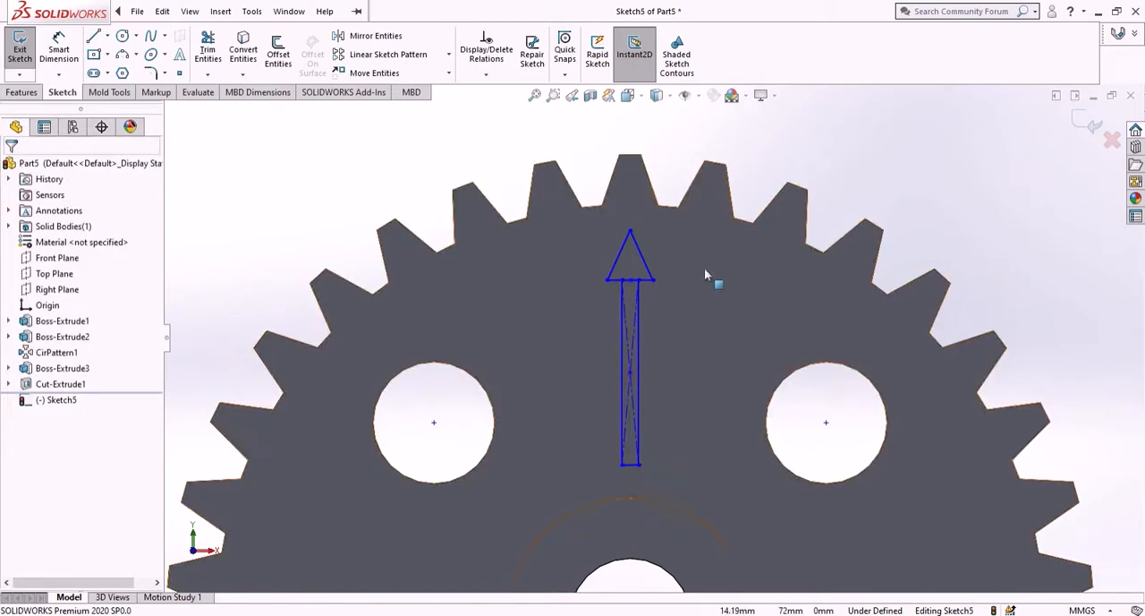
- Start an Extruded Boss/Base from the arrow sketch on the gear's front face
{"action": "scroll", "coordinate": [645, 358], "scroll_direction": "up", "scroll_amount": 3}
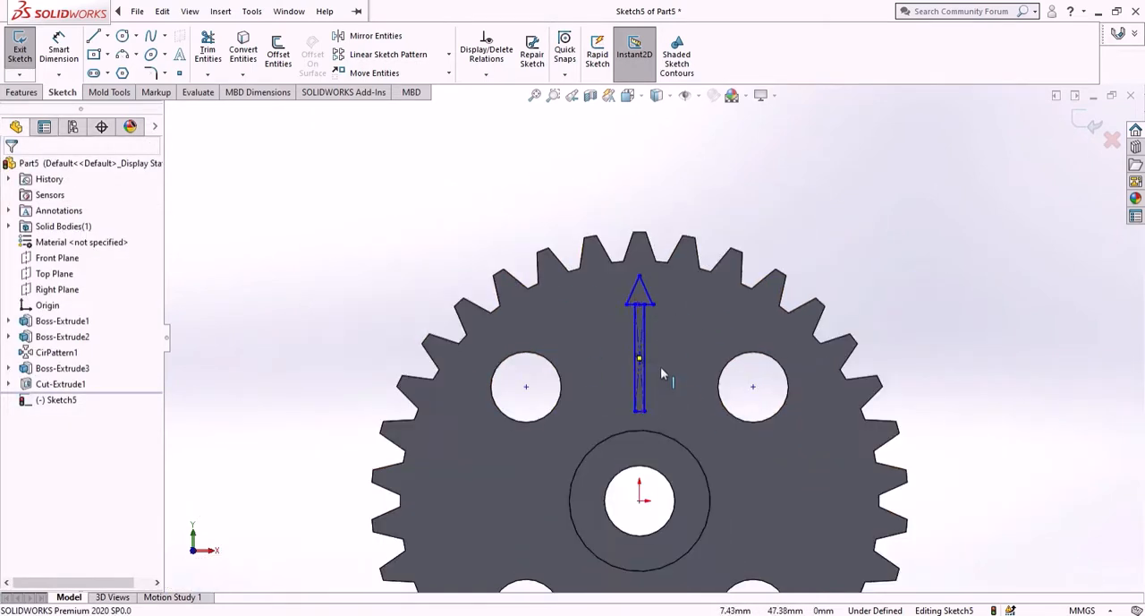
{"action": "scroll", "coordinate": [662, 340], "scroll_direction": "down", "scroll_amount": 2}
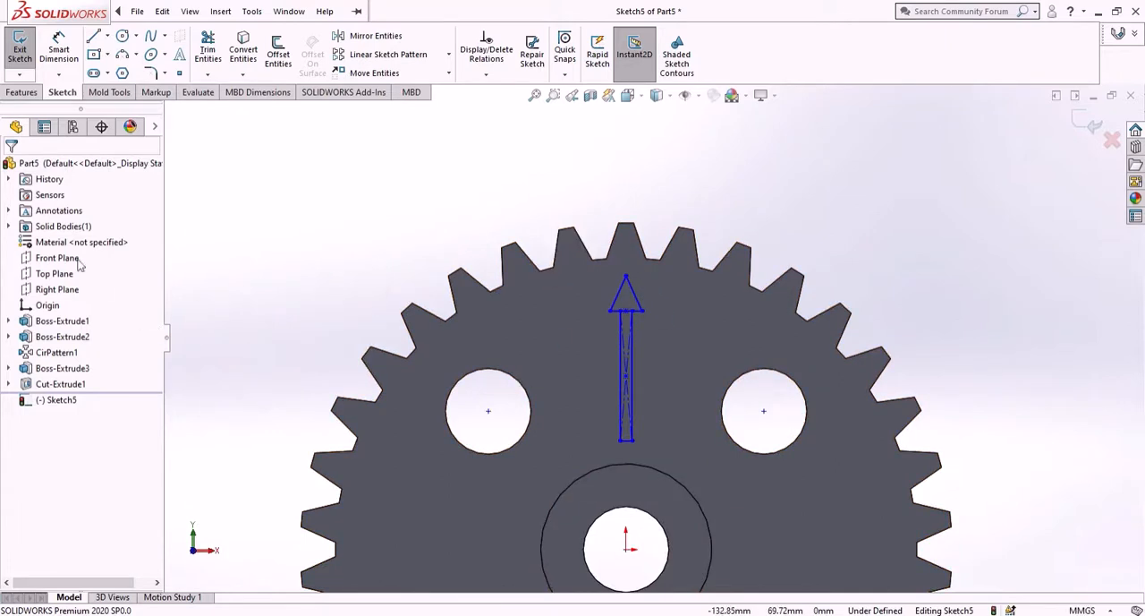
{"action": "left_click", "coordinate": [24, 93]}
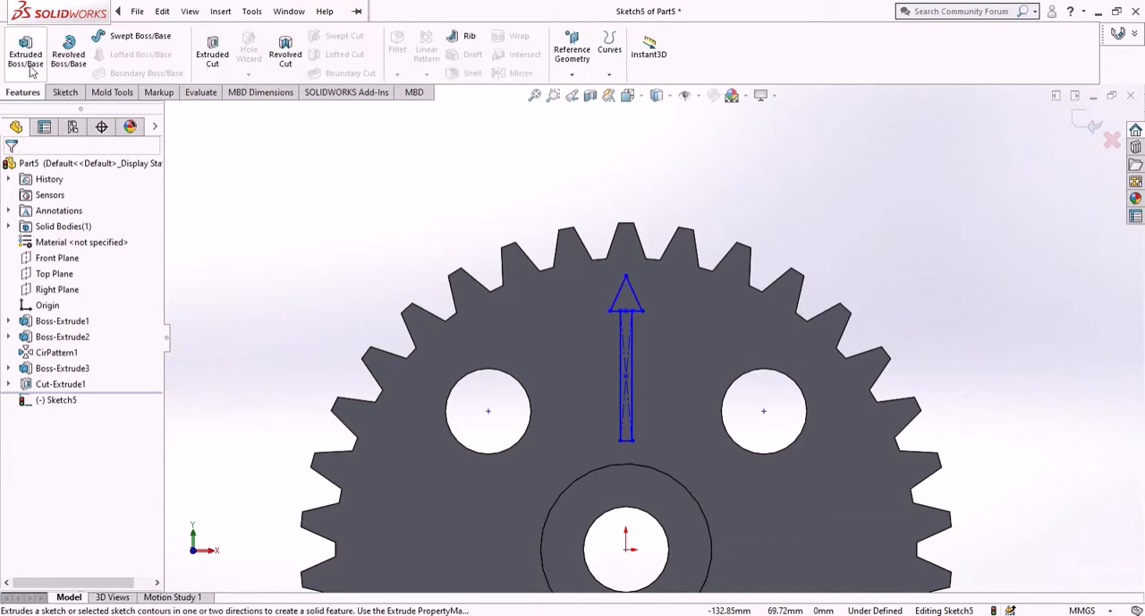
{"action": "left_click", "coordinate": [25, 52]}
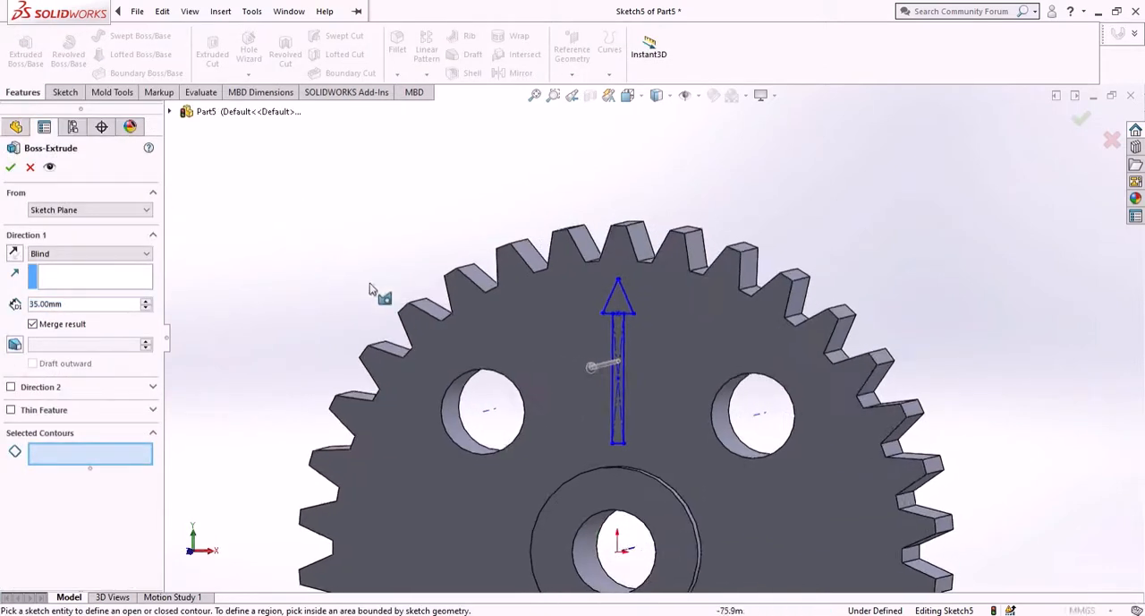
{"action": "scroll", "coordinate": [537, 325], "scroll_direction": "down", "scroll_amount": 8}
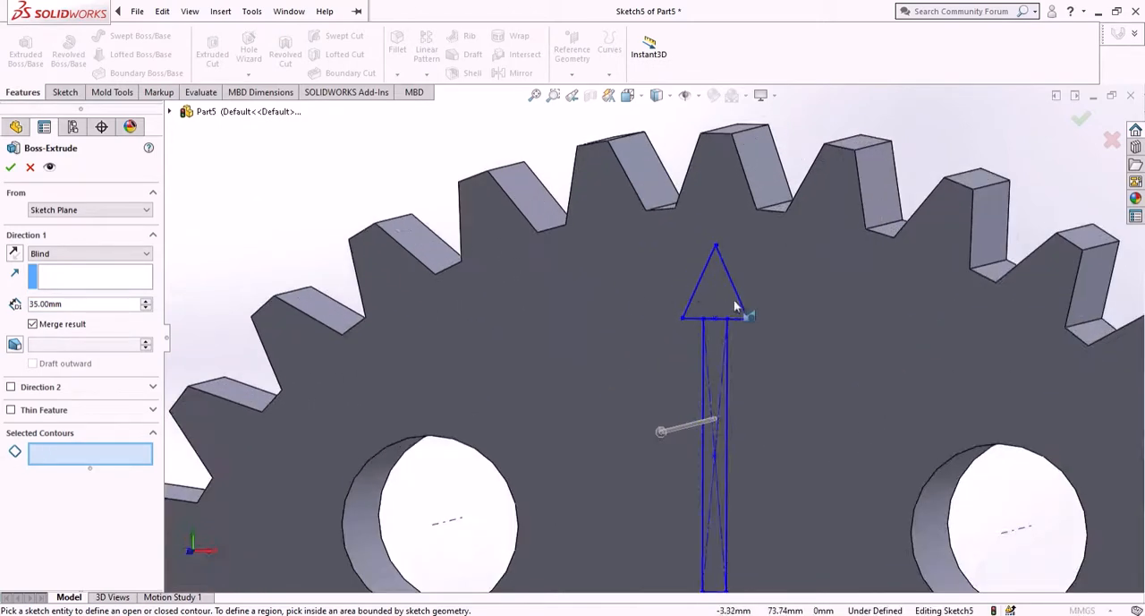
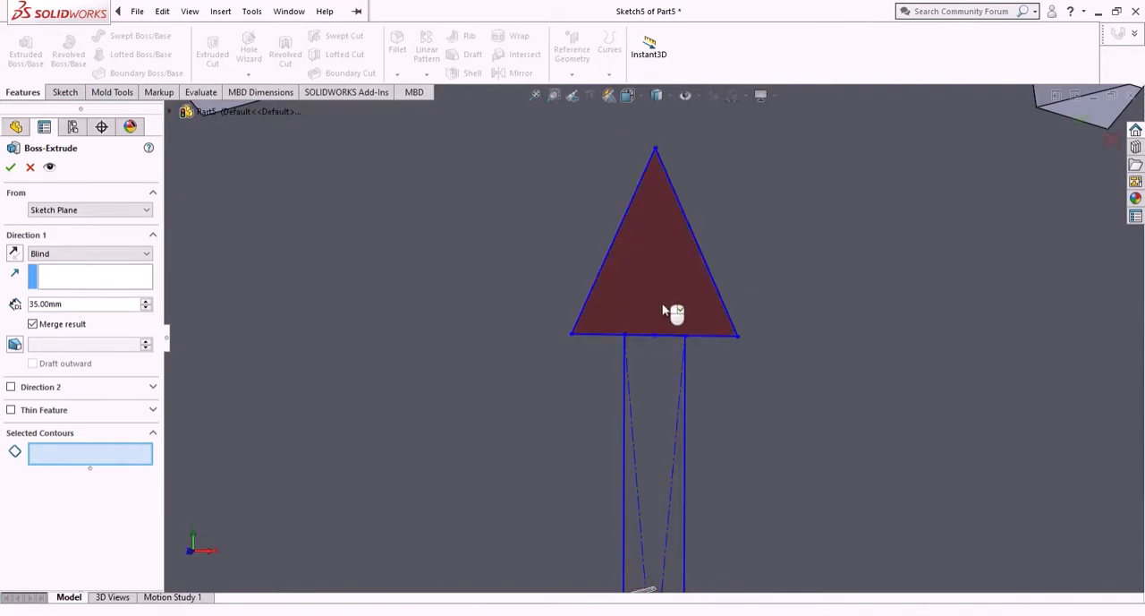
- Extrude the arrow's triangular head and shaft regions together to a blind depth of 1 mm
{"action": "left_click", "coordinate": [673, 313]}
{"action": "left_click", "coordinate": [675, 396]}
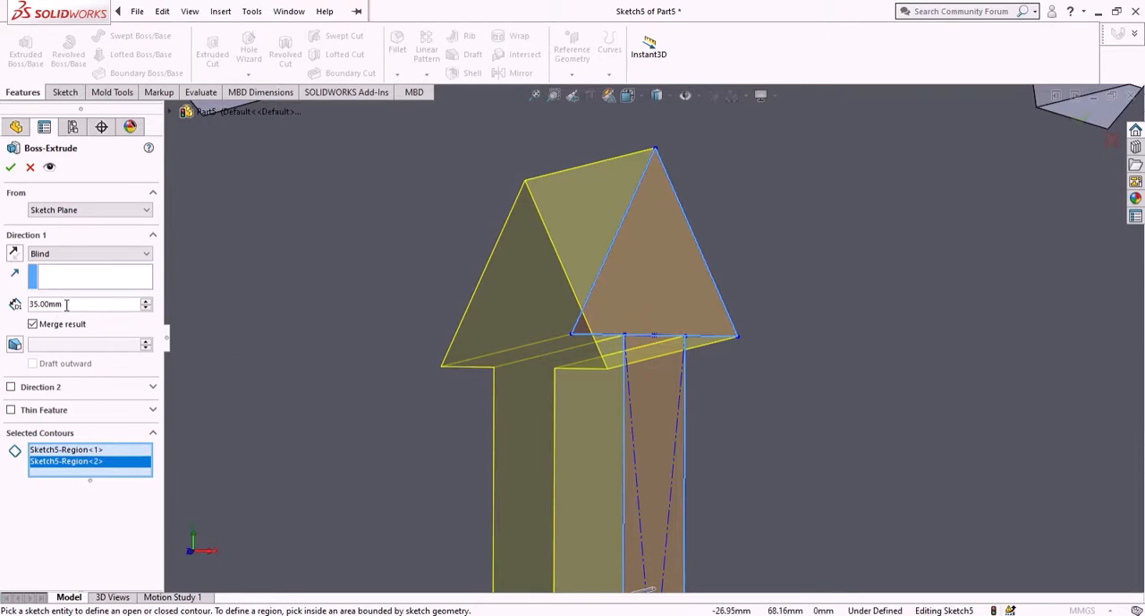
{"action": "type", "text": "1"}
{"action": "key", "text": "Return"}
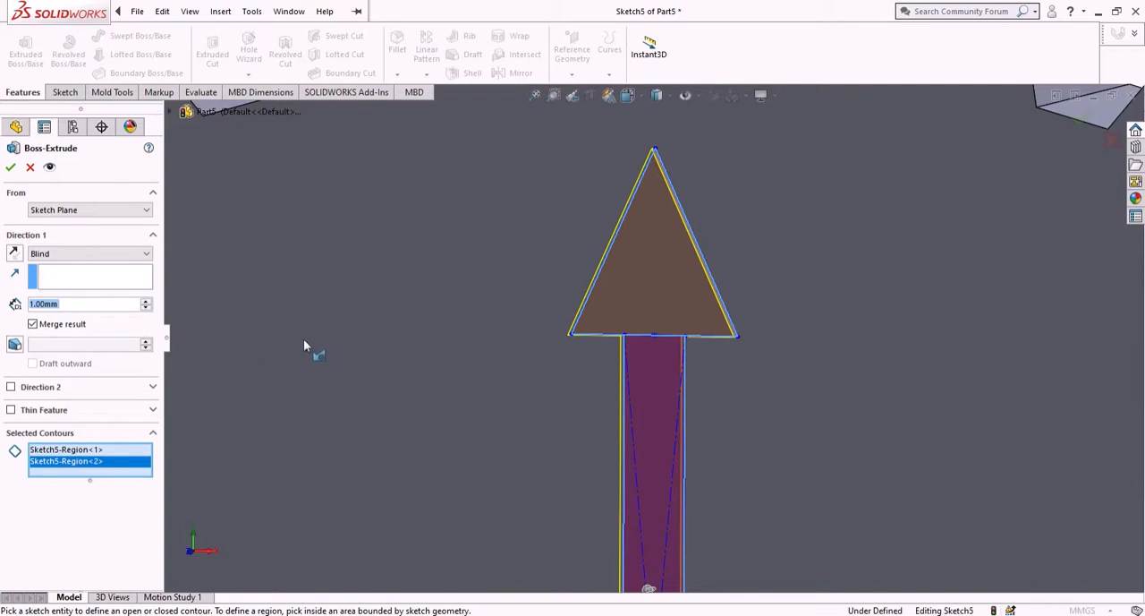
{"action": "mouse_move", "coordinate": [303, 338]}
{"action": "middle_mouse_down"}
{"action": "mouse_move", "coordinate": [236, 348]}
{"action": "mouse_move", "coordinate": [311, 412]}
{"action": "middle_mouse_up"}
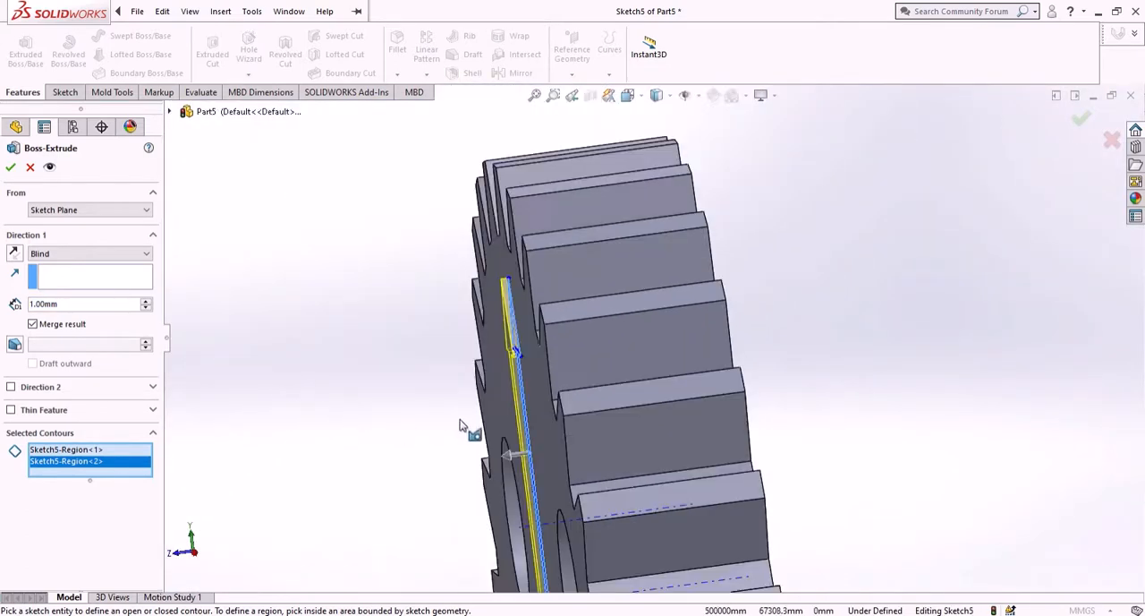
{"action": "mouse_move", "coordinate": [462, 426]}
{"action": "middle_mouse_down"}
{"action": "mouse_move", "coordinate": [511, 485]}
{"action": "mouse_move", "coordinate": [555, 392]}
{"action": "middle_mouse_up"}
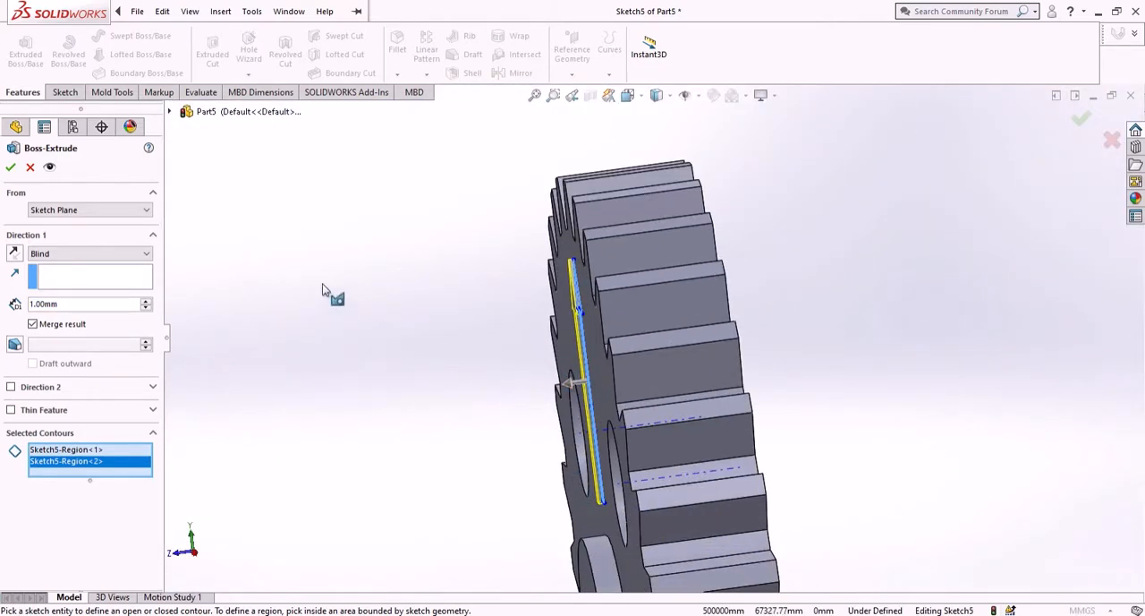
{"action": "left_click", "coordinate": [10, 168]}
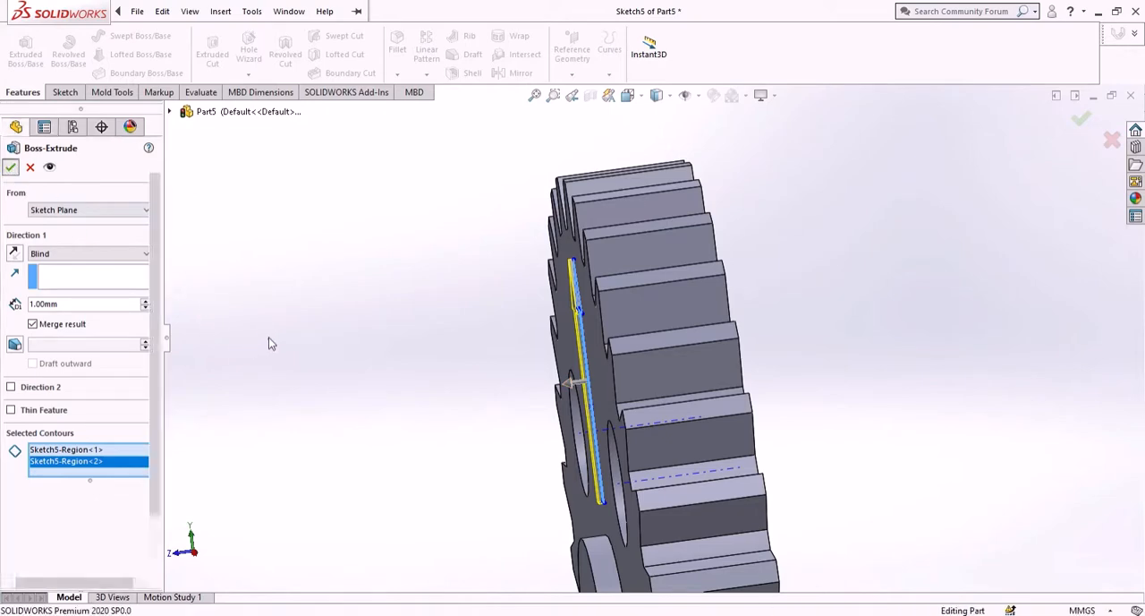
- Save the gear part as "output gear" in the scotch yoke folder on the Desktop
{"action": "middle_click_drag", "start_coordinate": [454, 356], "coordinate": [549, 306]}
{"action": "scroll", "coordinate": [986, 433], "scroll_direction": "up", "scroll_amount": 6}
{"action": "scroll", "coordinate": [954, 445], "scroll_direction": "down", "scroll_amount": 3}
{"action": "scroll", "coordinate": [767, 474], "scroll_direction": "up", "scroll_amount": 5}
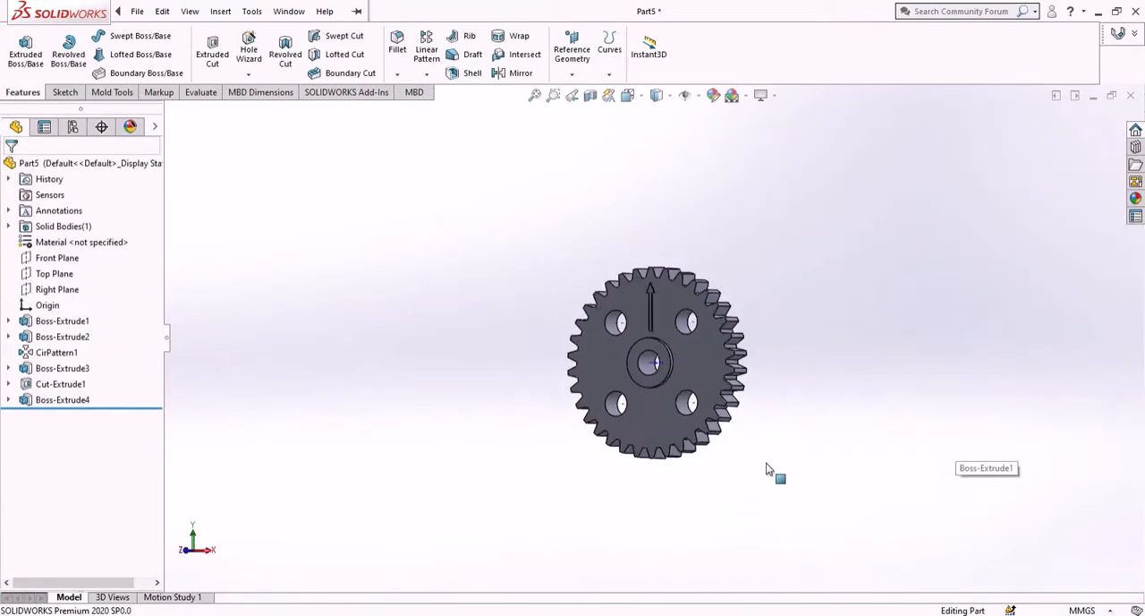
{"action": "scroll", "coordinate": [752, 429], "scroll_direction": "down", "scroll_amount": 4}
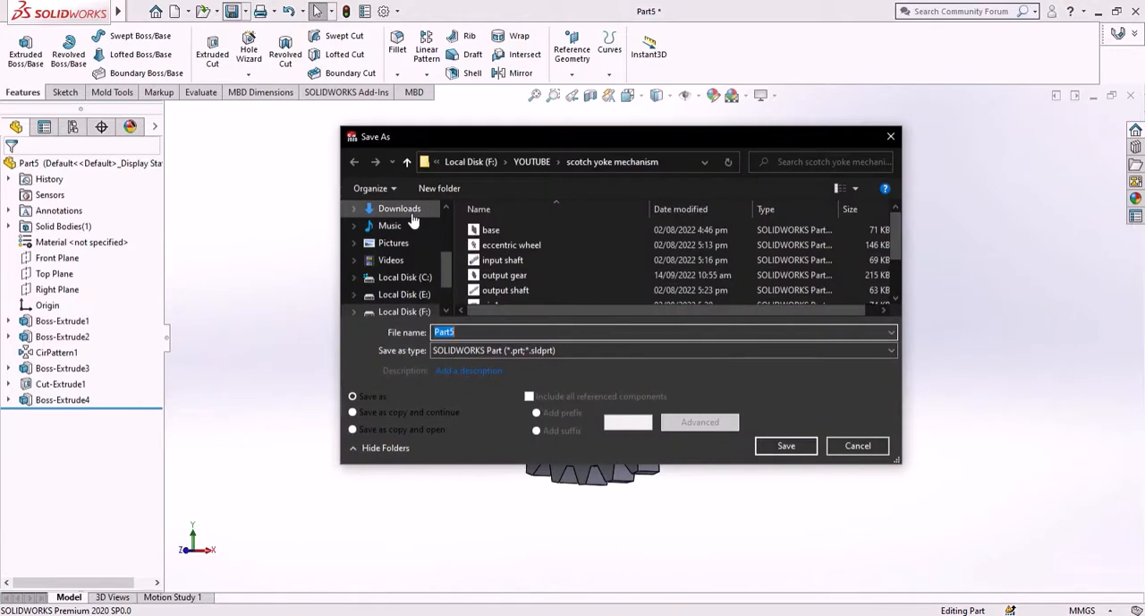
{"action": "scroll", "coordinate": [414, 221], "scroll_direction": "up", "scroll_amount": 3}
{"action": "left_click", "coordinate": [395, 248]}
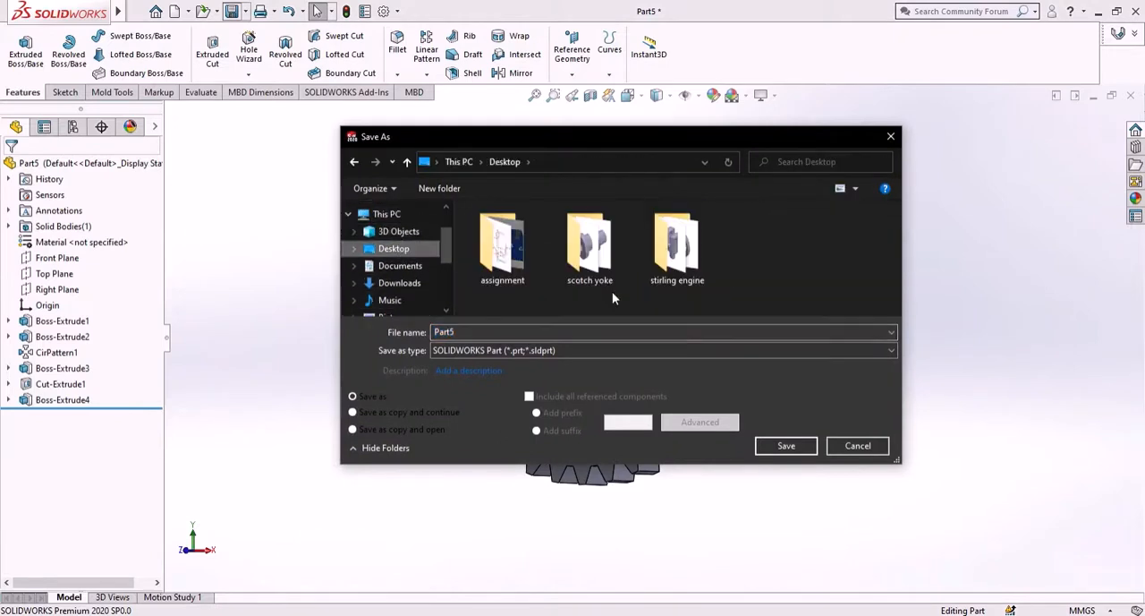
{"action": "double_click", "coordinate": [591, 261]}
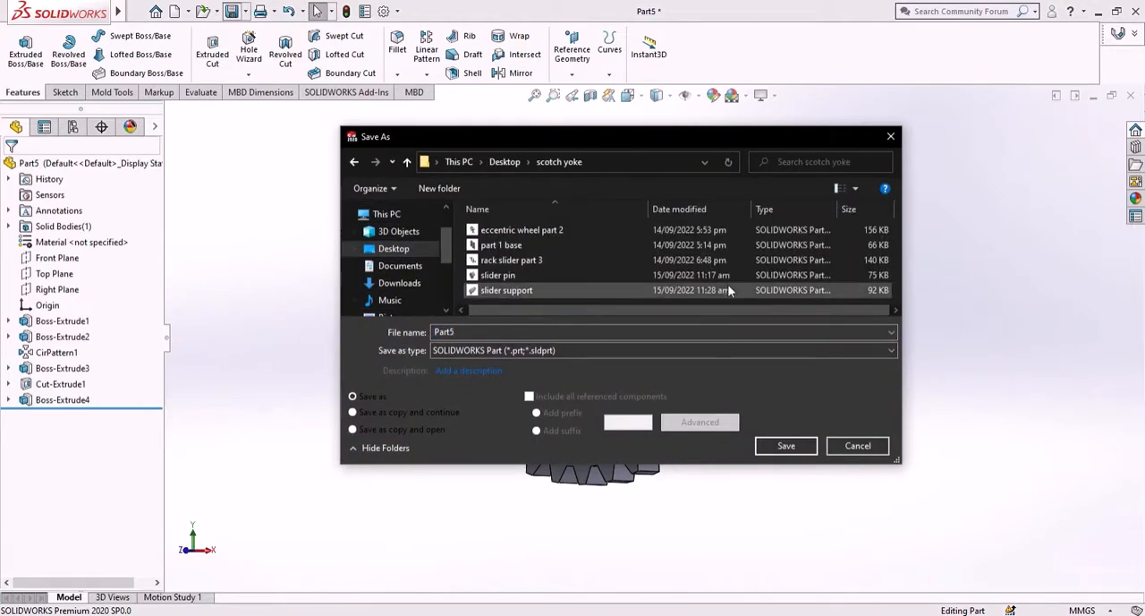
{"action": "left_click", "coordinate": [614, 332]}
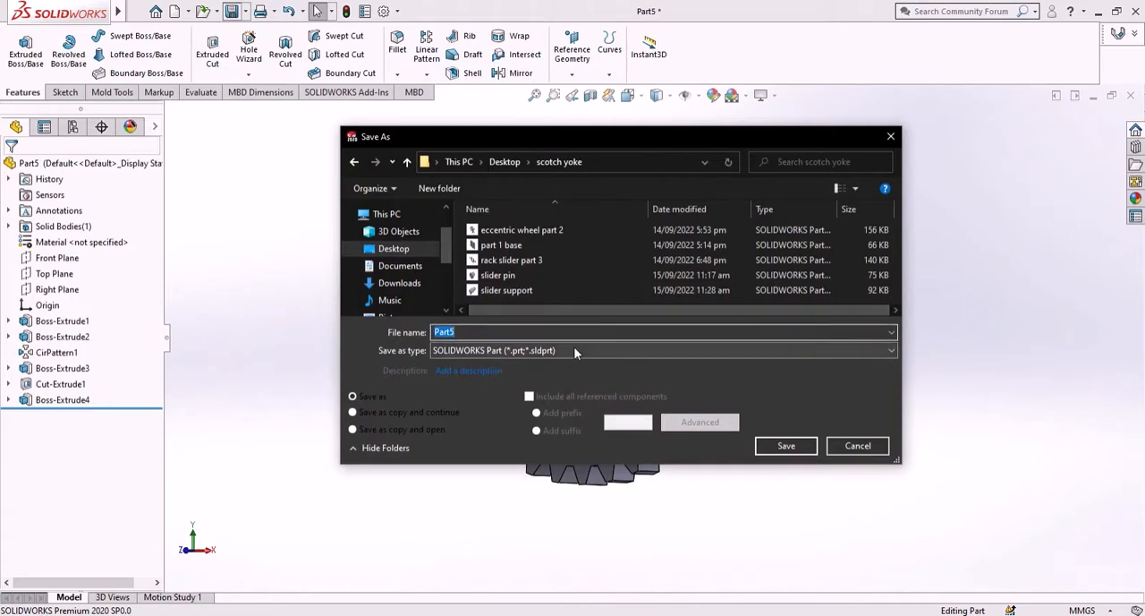
{"action": "key", "text": "BackSpace"}
{"action": "type", "text": "output gear"}
{"action": "key", "text": "Return"}
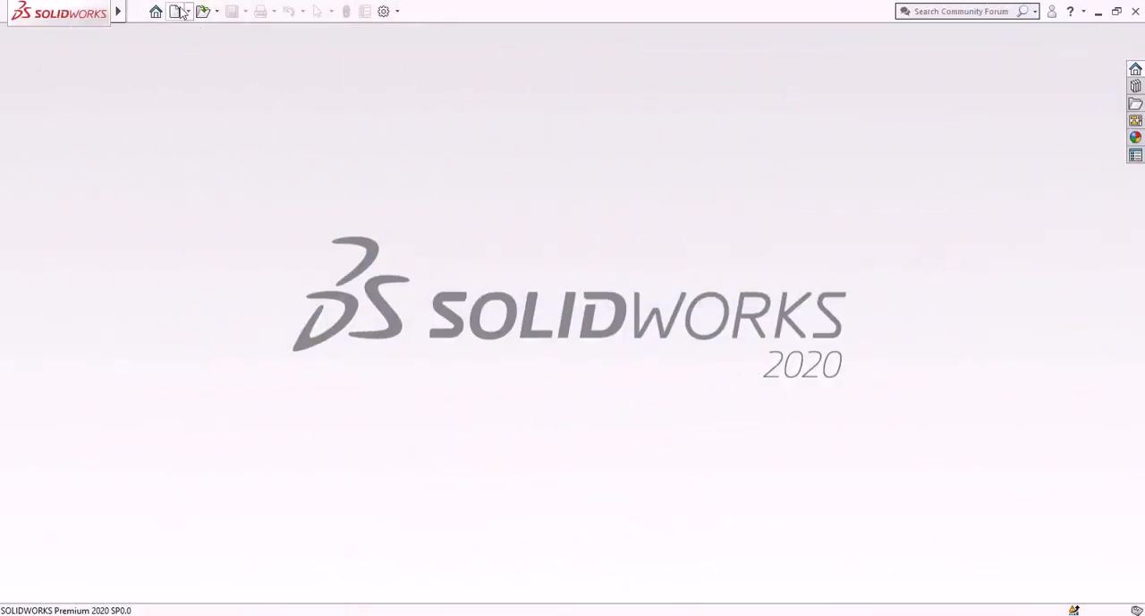
- Create a new part document and start a sketch on the Front Plane
{"action": "left_click", "coordinate": [176, 12]}
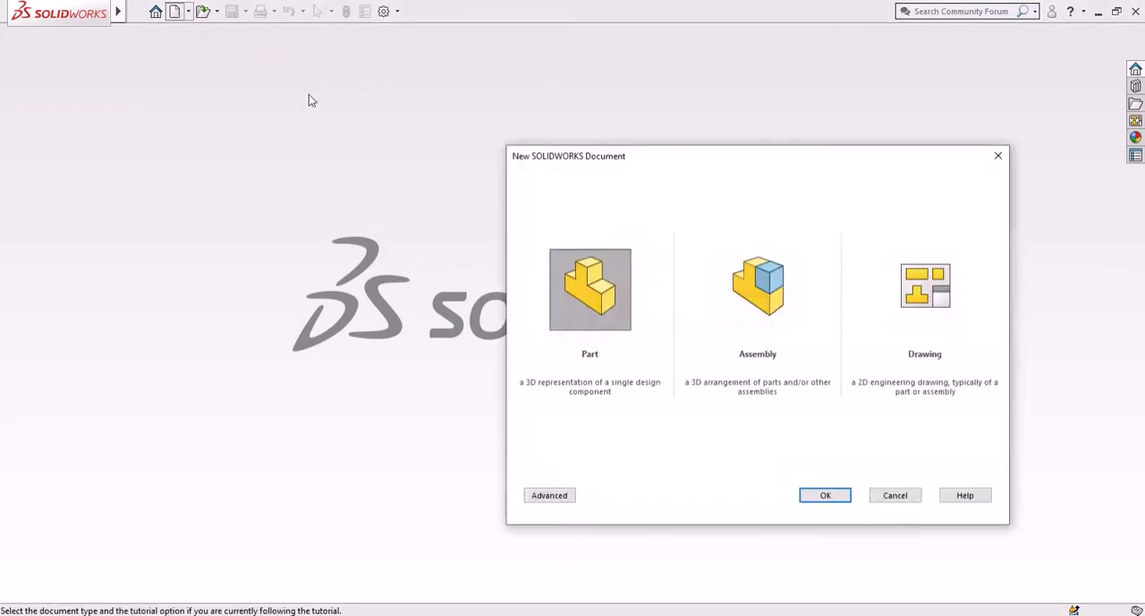
{"action": "left_click", "coordinate": [813, 494]}
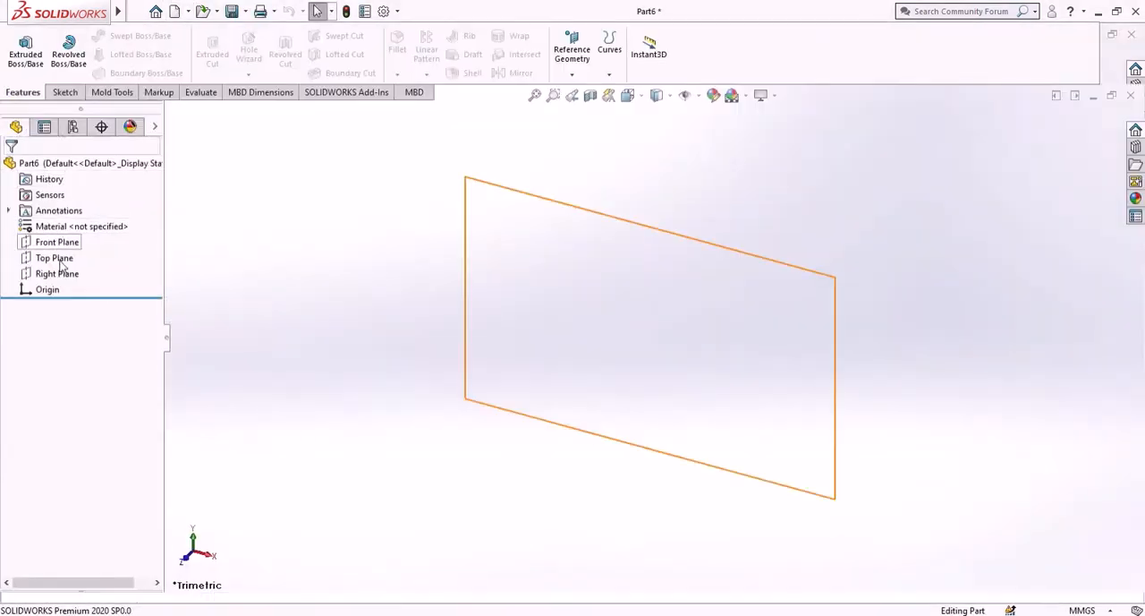
{"action": "left_click", "coordinate": [57, 243]}
{"action": "left_click", "coordinate": [141, 225]}
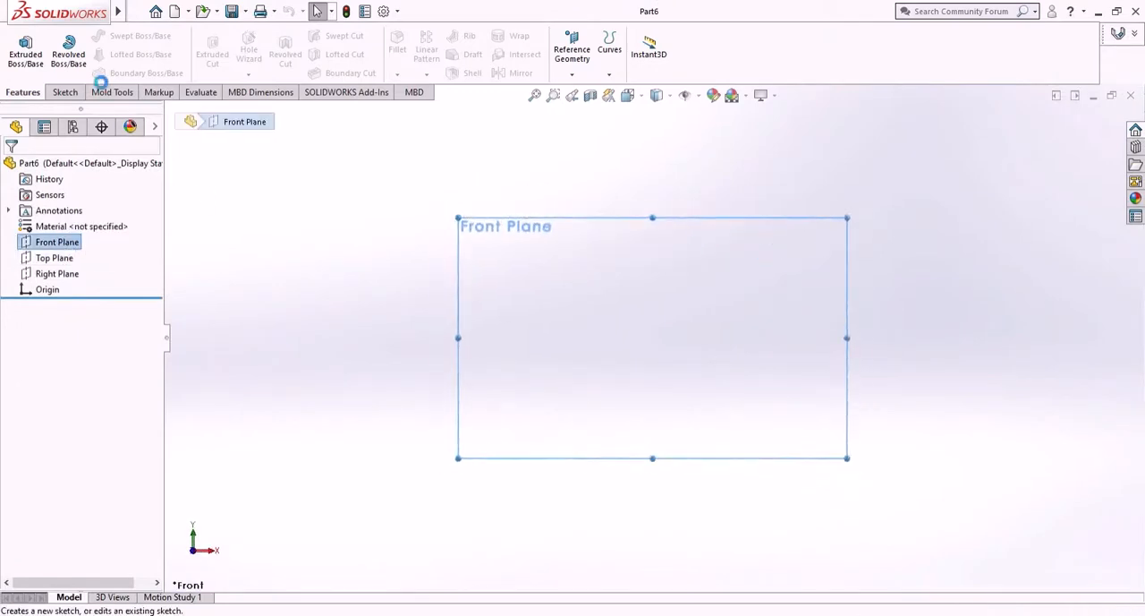
- Sketch a circle centred on the origin with a radius of about 55.71 mm
{"action": "left_click", "coordinate": [124, 40]}
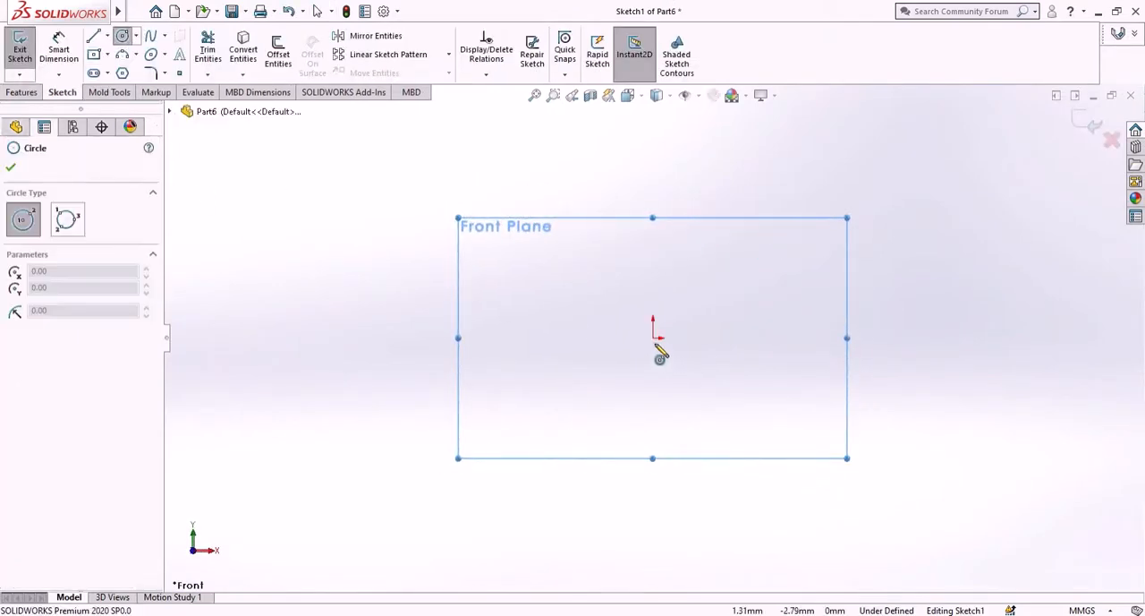
{"action": "left_click", "coordinate": [654, 339]}
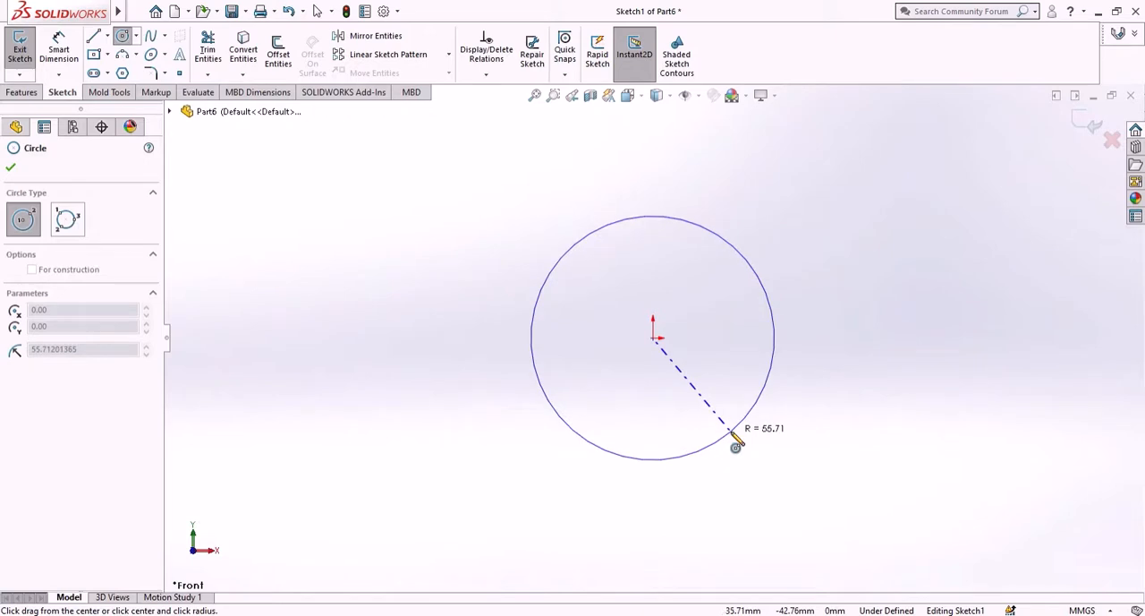
{"action": "left_click", "coordinate": [736, 432]}
{"action": "key", "text": "Escape"}
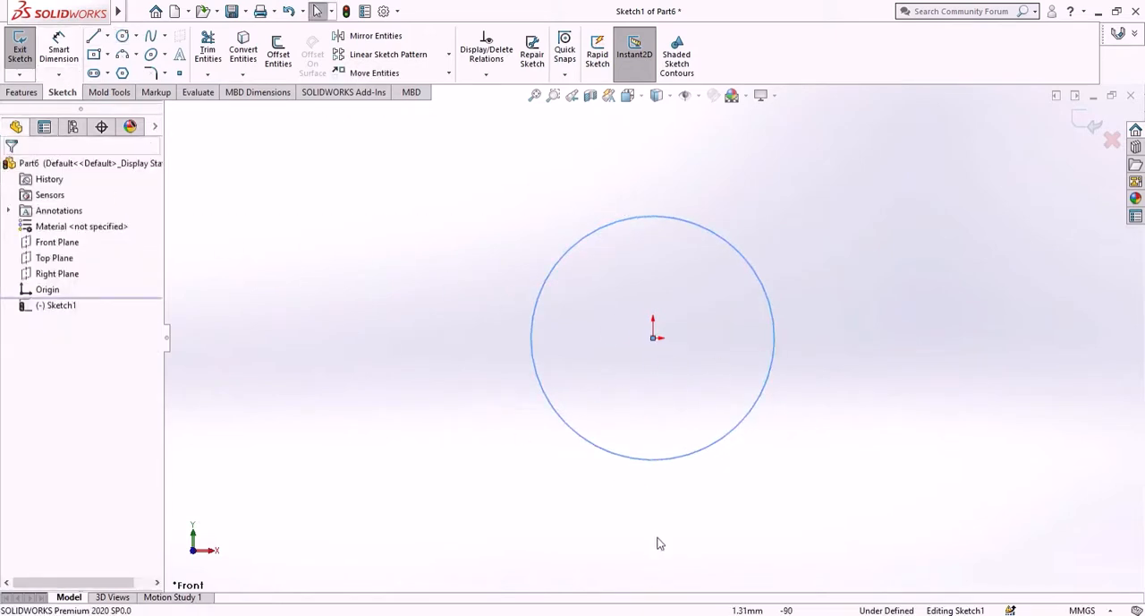
- Dimension the circle's diameter as 38.10 mm
{"action": "left_click", "coordinate": [706, 454]}
{"action": "left_click", "coordinate": [58, 50]}
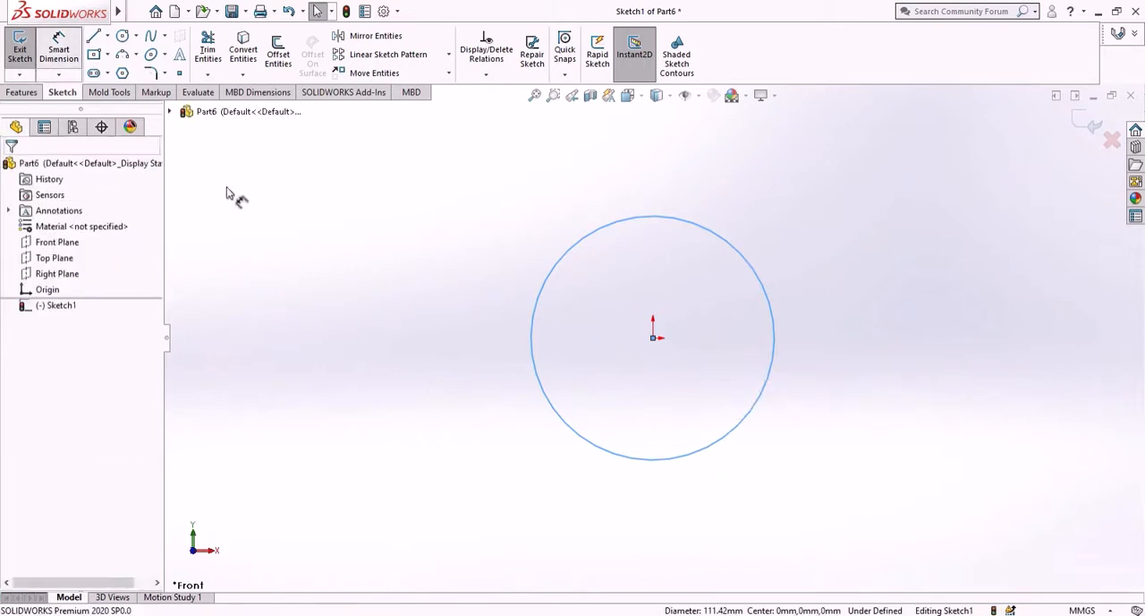
{"action": "left_click", "coordinate": [714, 449]}
{"action": "left_click", "coordinate": [726, 530]}
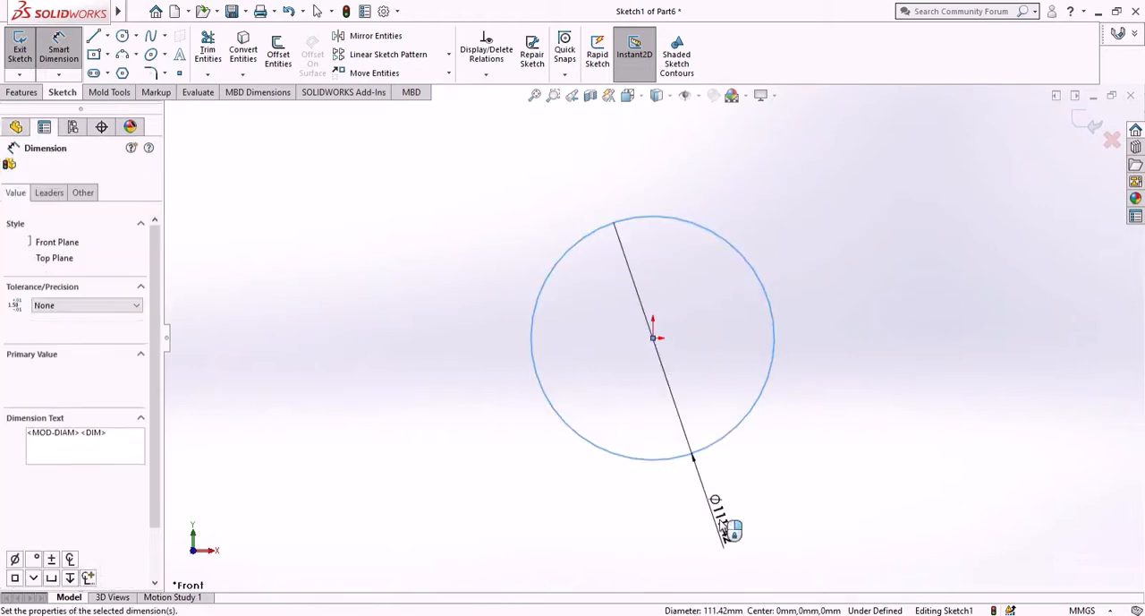
{"action": "type", "text": "38.10"}
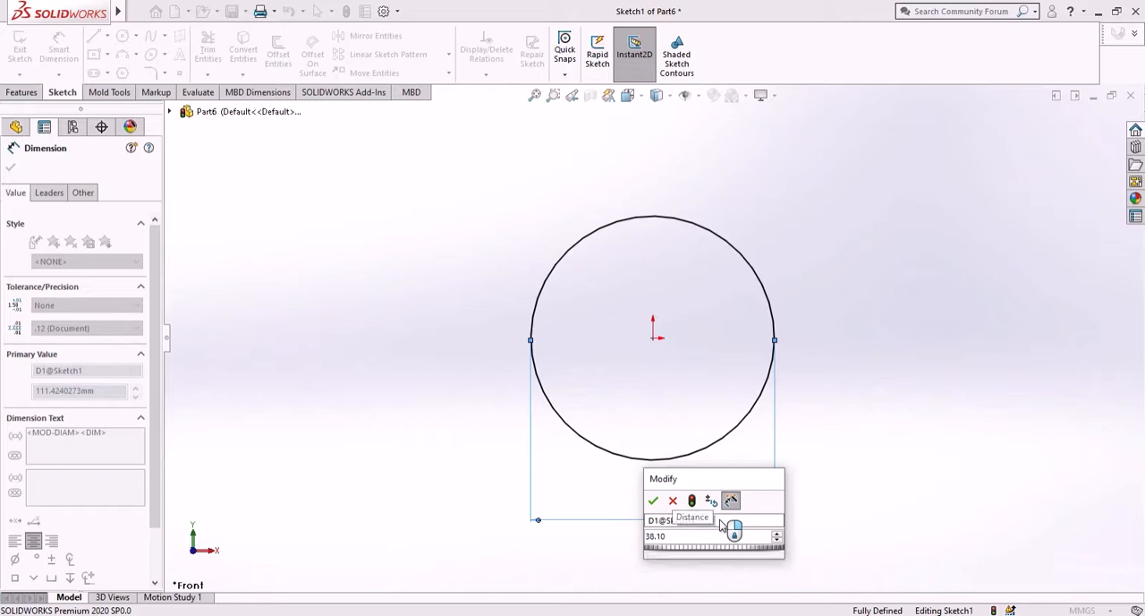
{"action": "key", "text": "Return"}
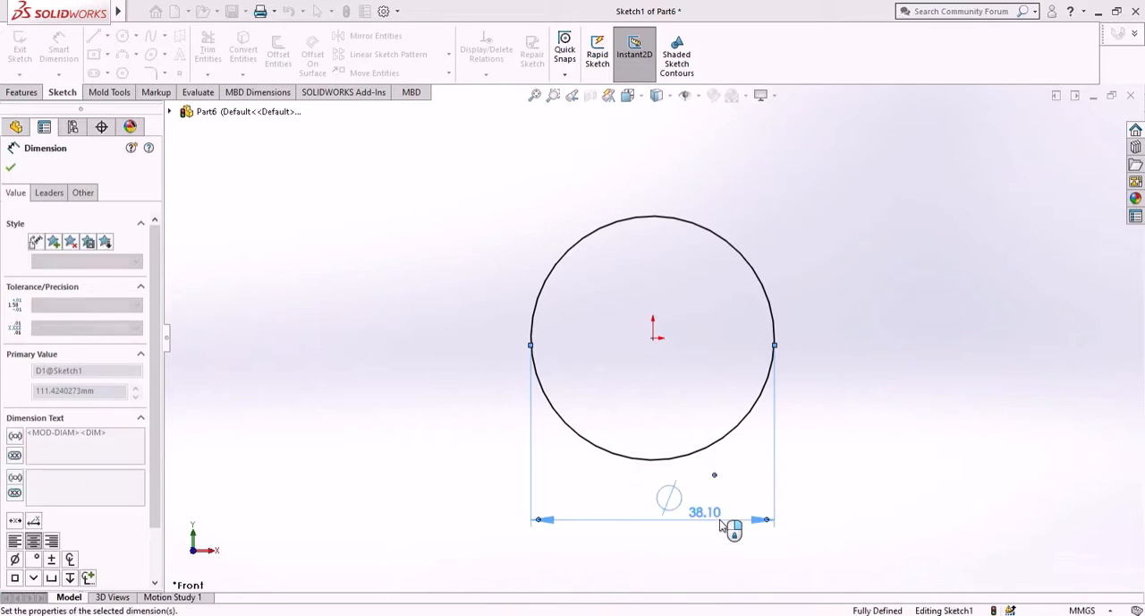
{"action": "left_click", "coordinate": [11, 168]}
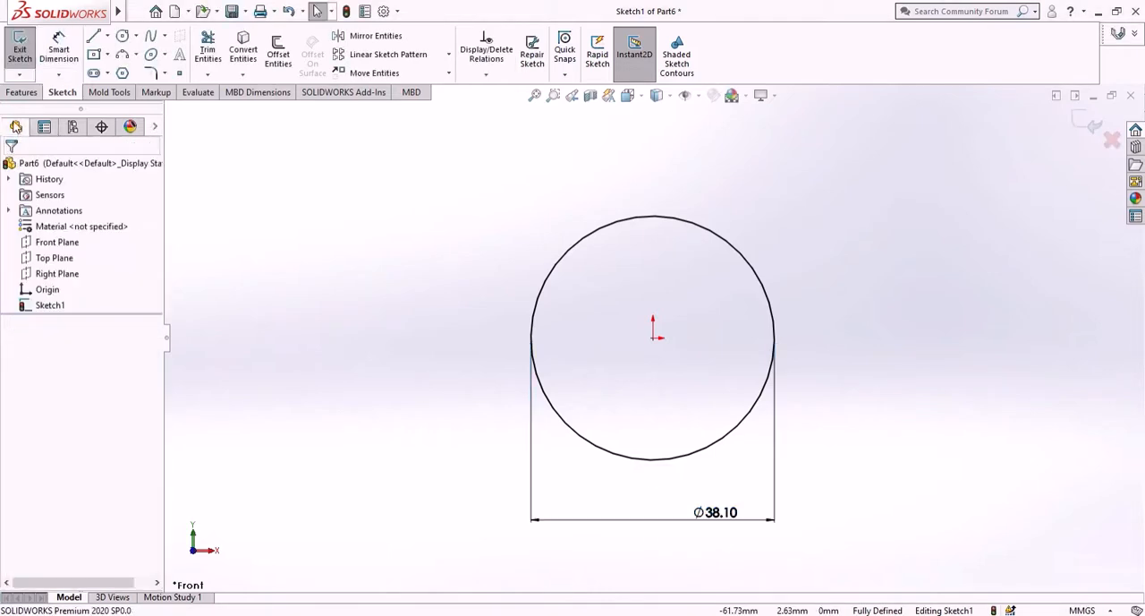
- Extrude the circle to a blind depth of 50 mm in the reversed direction, behind the Front Plane
{"action": "left_click", "coordinate": [23, 93]}
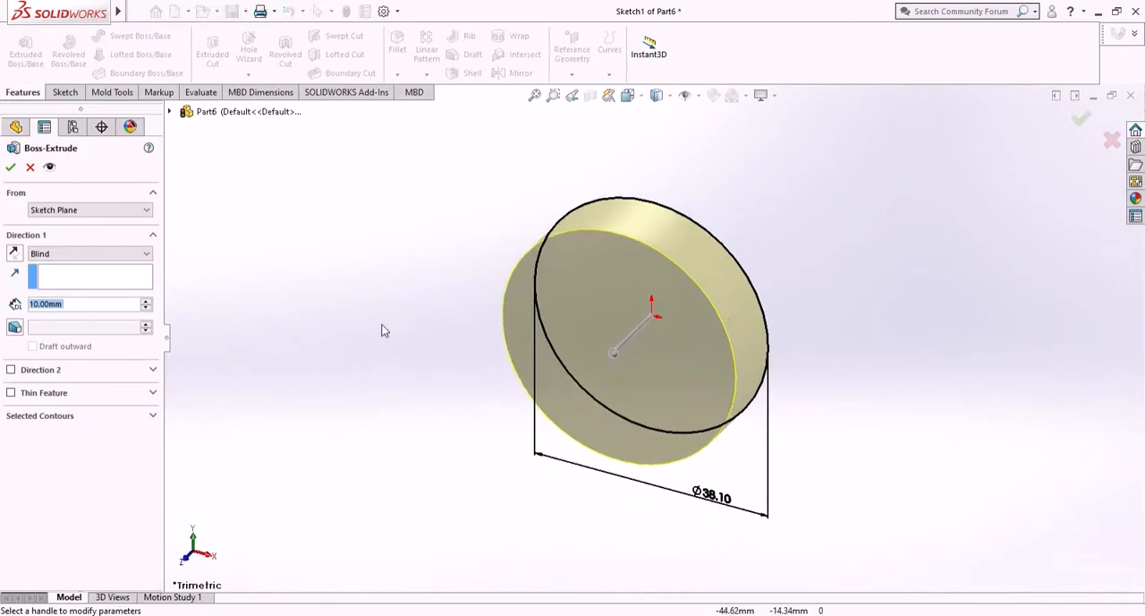
{"action": "type", "text": "12"}
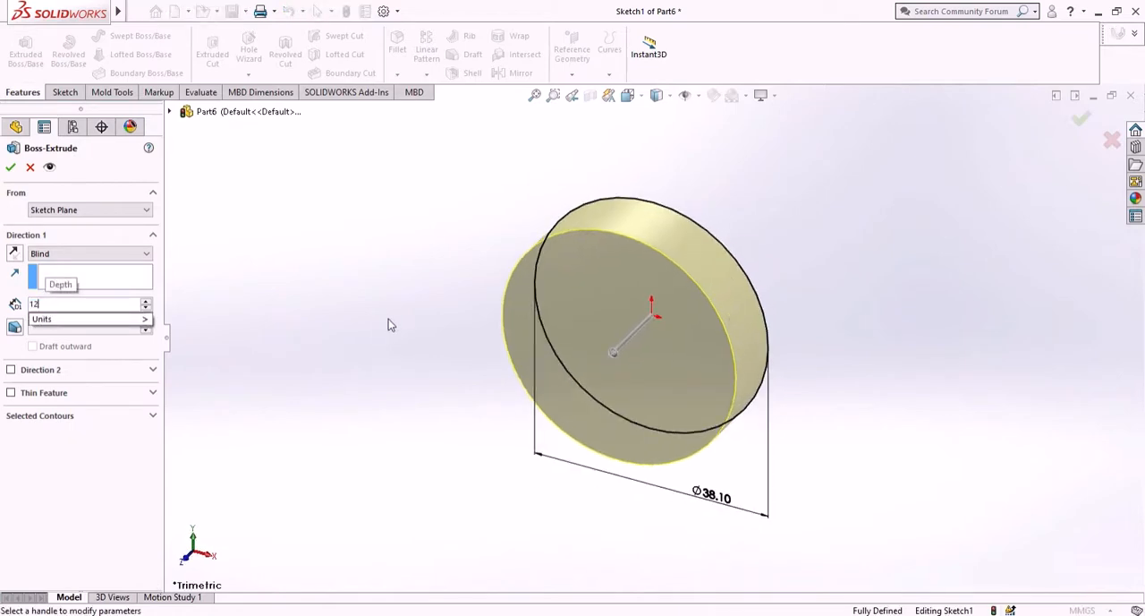
{"action": "key", "text": "BackSpace"}
{"action": "key", "text": "BackSpace"}
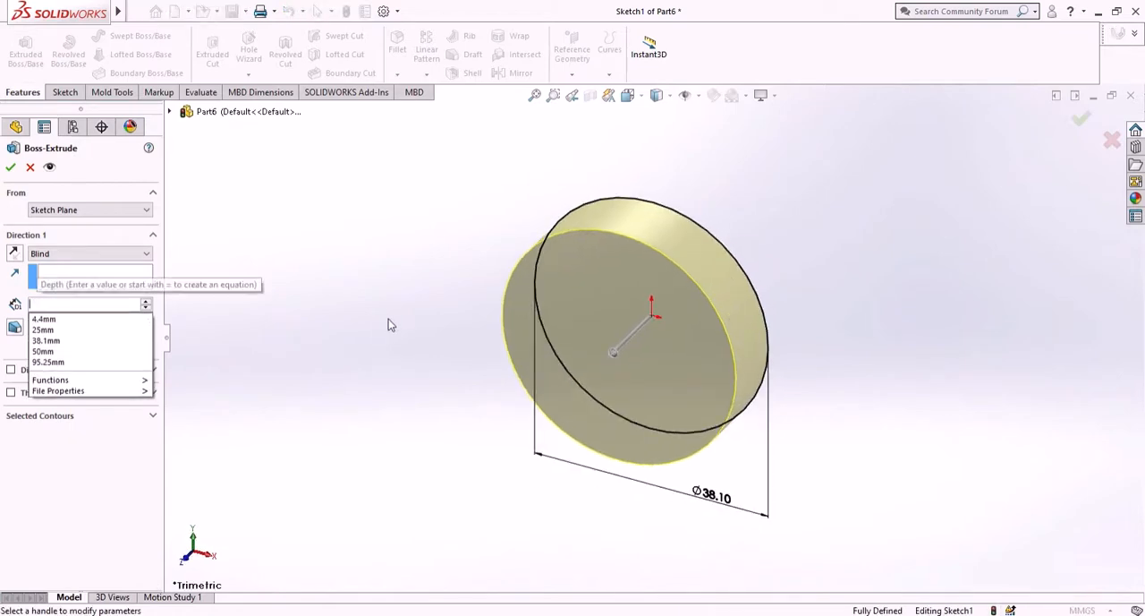
{"action": "type", "text": "50"}
{"action": "key", "text": "Return"}
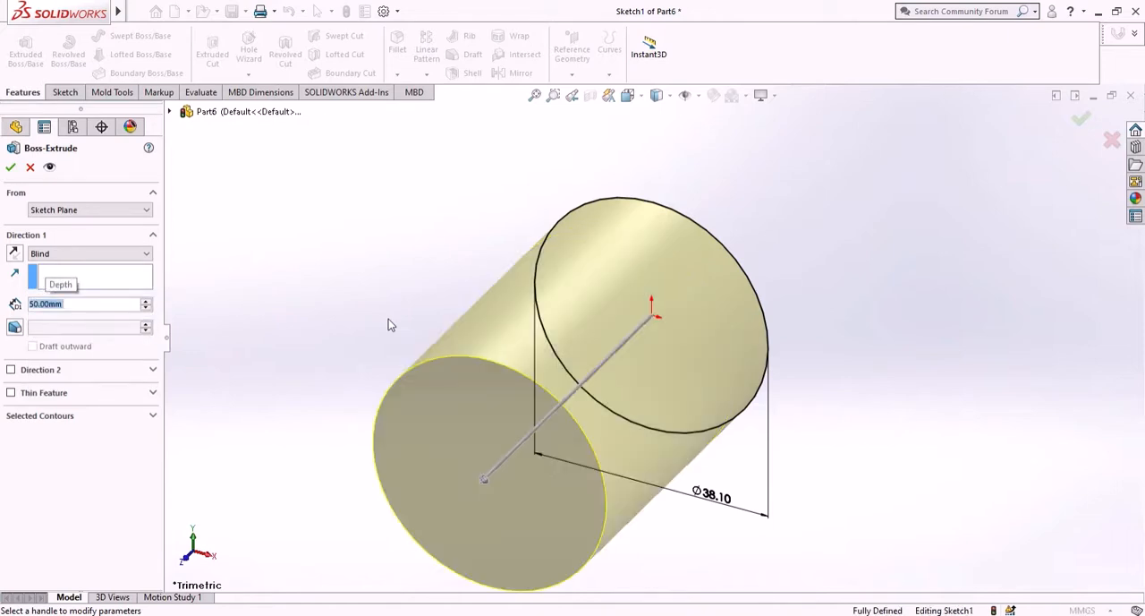
{"action": "left_click", "coordinate": [15, 254]}
{"action": "left_click", "coordinate": [10, 168]}
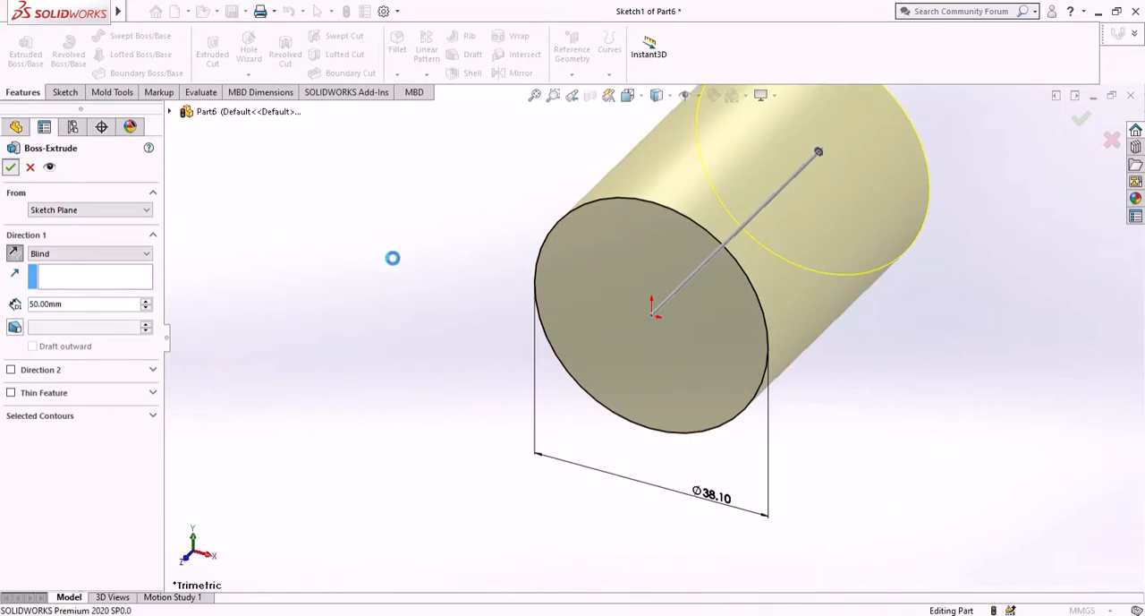
- On the cylinder's rear end face, sketch a circle centred on the origin with a radius of about 11.03 mm
{"action": "middle_click_drag", "start_coordinate": [836, 179], "coordinate": [683, 322]}
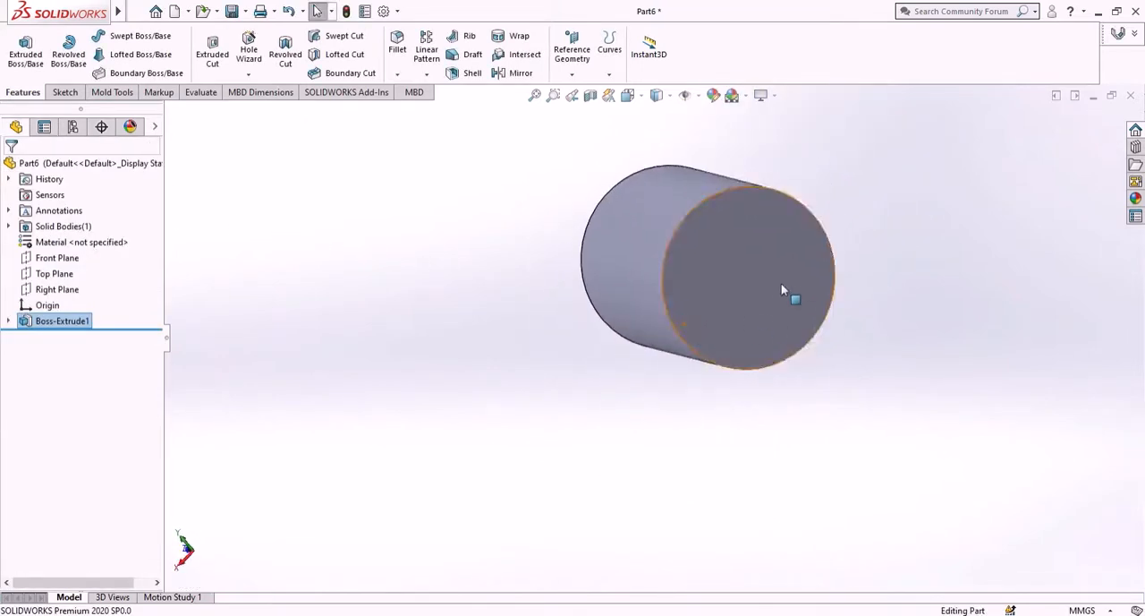
{"action": "left_click", "coordinate": [756, 297]}
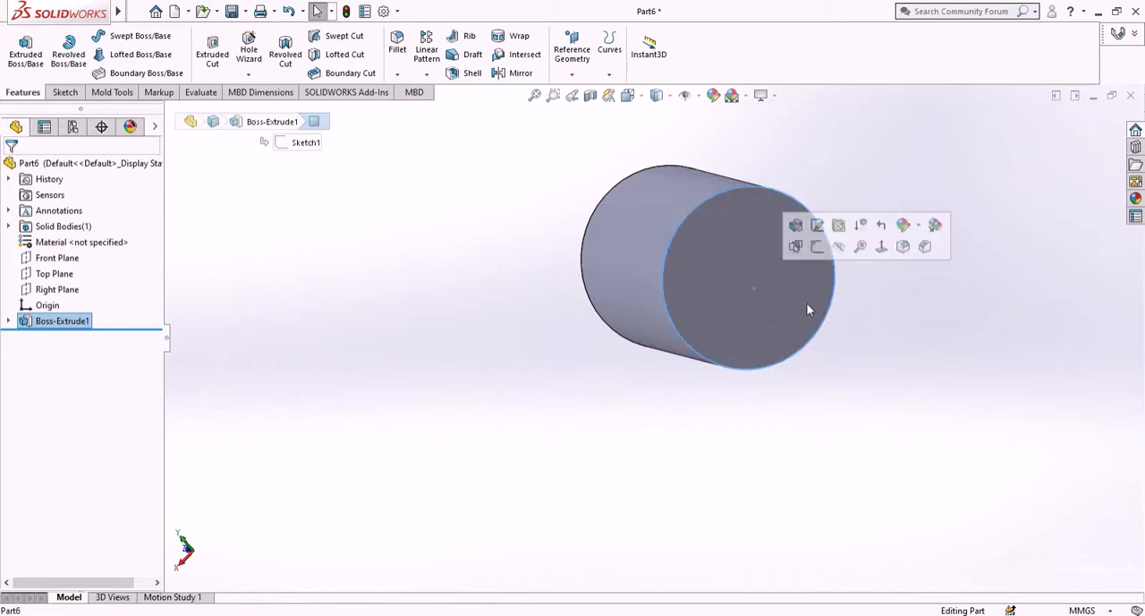
{"action": "left_click", "coordinate": [816, 247]}
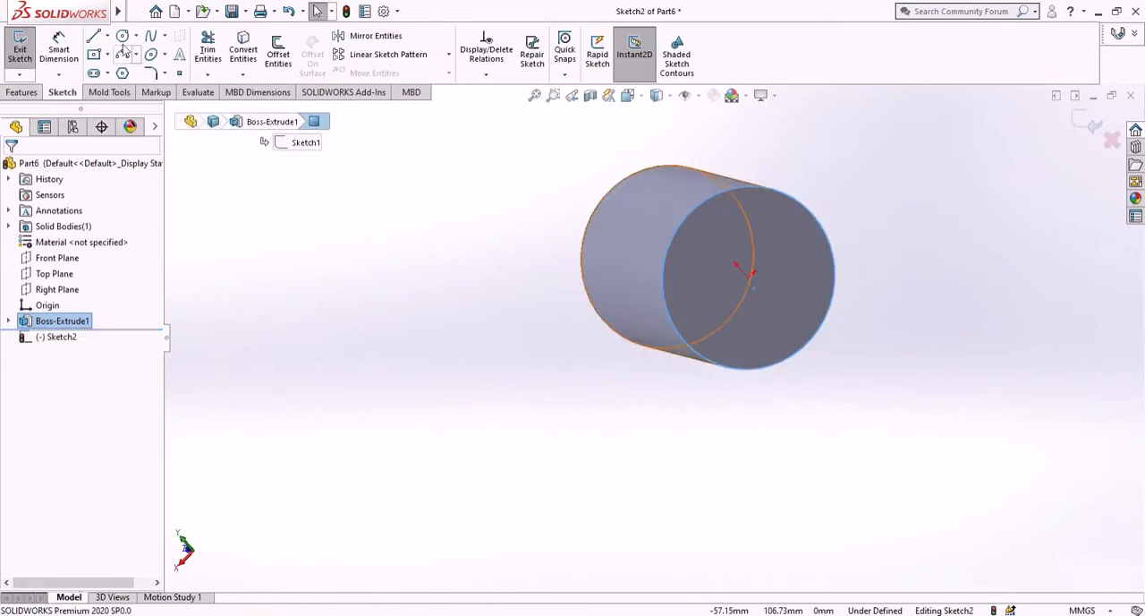
{"action": "left_click", "coordinate": [122, 37]}
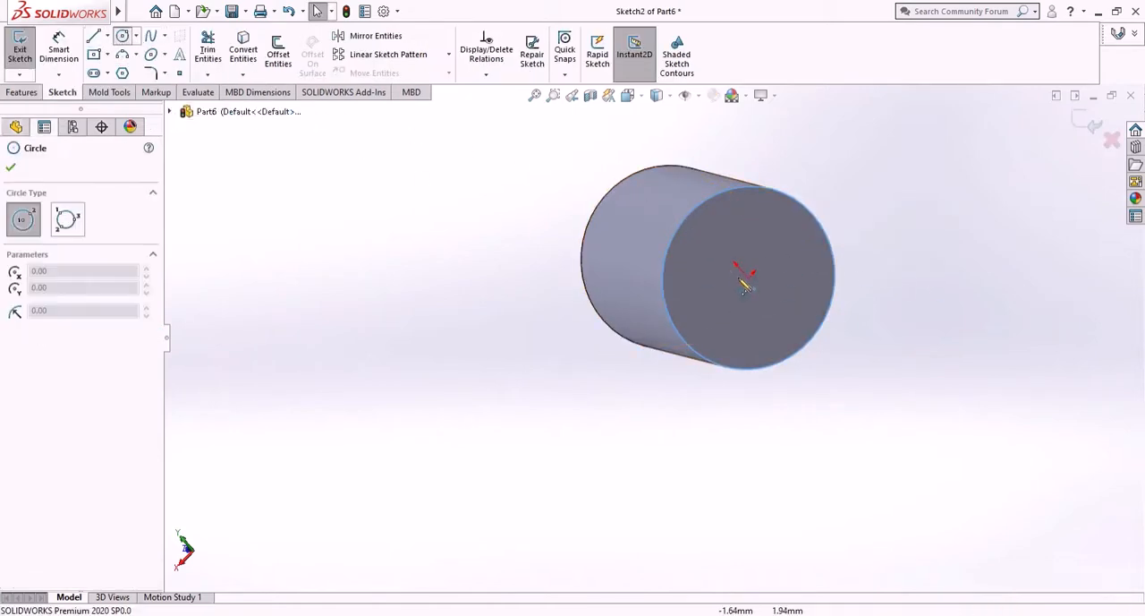
{"action": "left_click", "coordinate": [9, 170]}
{"action": "left_click", "coordinate": [71, 340]}
{"action": "right_click", "coordinate": [72, 340]}
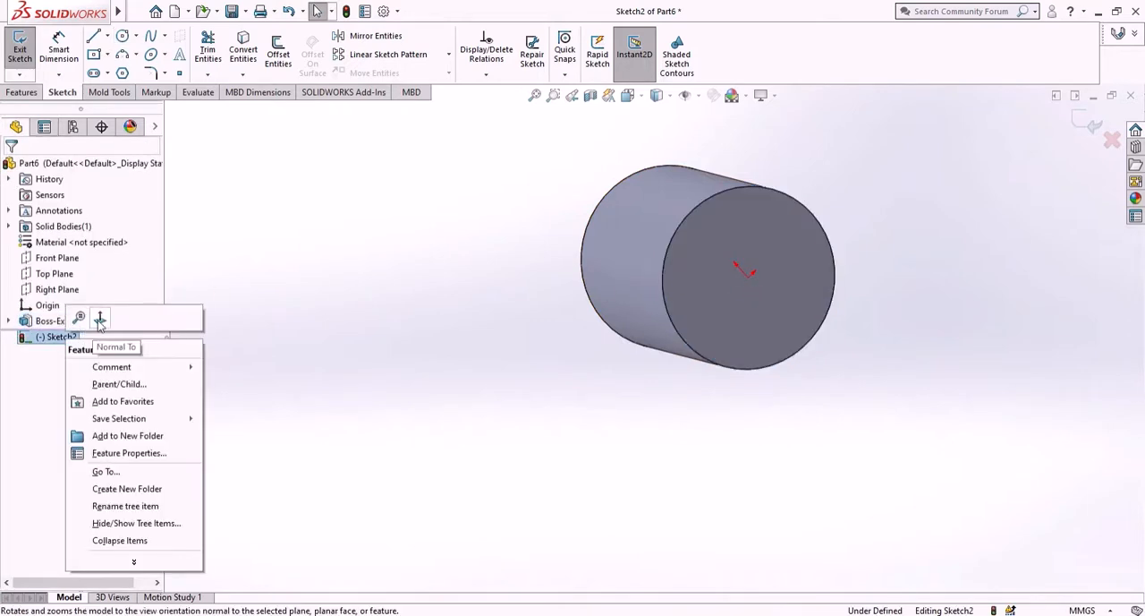
{"action": "left_click", "coordinate": [94, 315]}
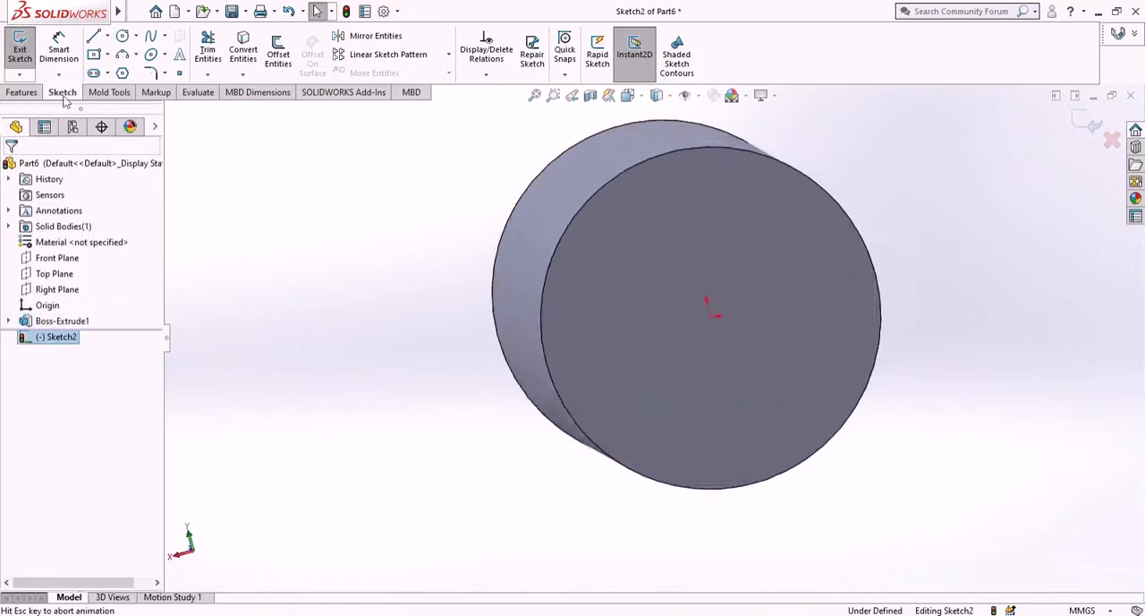
{"action": "left_click", "coordinate": [122, 38]}
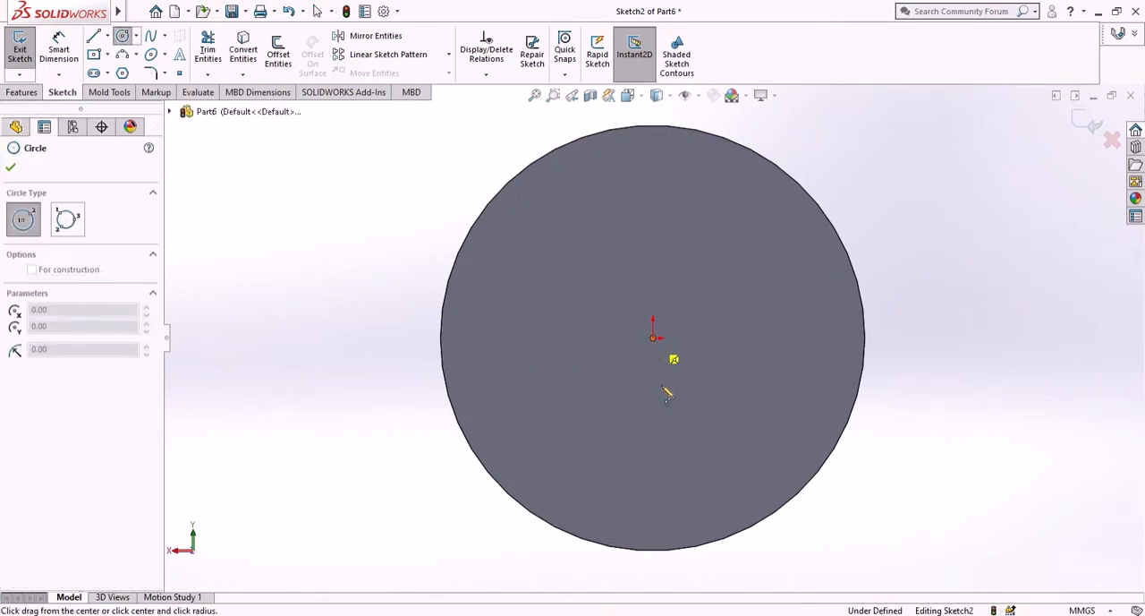
{"action": "left_click_drag", "start_coordinate": [653, 337], "coordinate": [716, 444]}
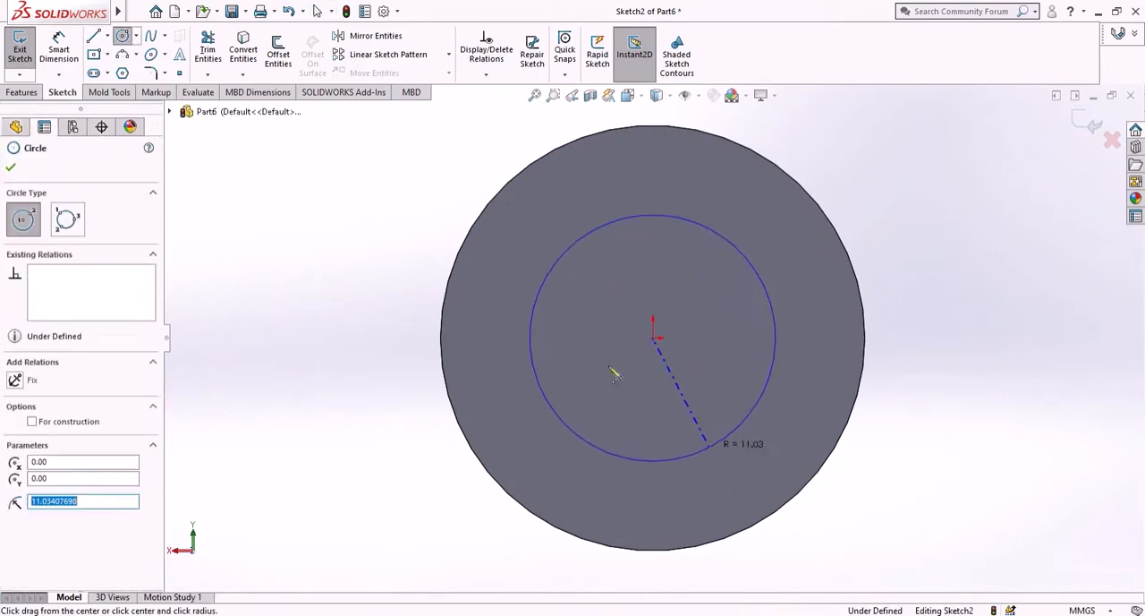
- Dimension the inner circle's diameter on the end face as 20 mm
{"action": "left_click", "coordinate": [9, 171]}
{"action": "left_click", "coordinate": [58, 50]}
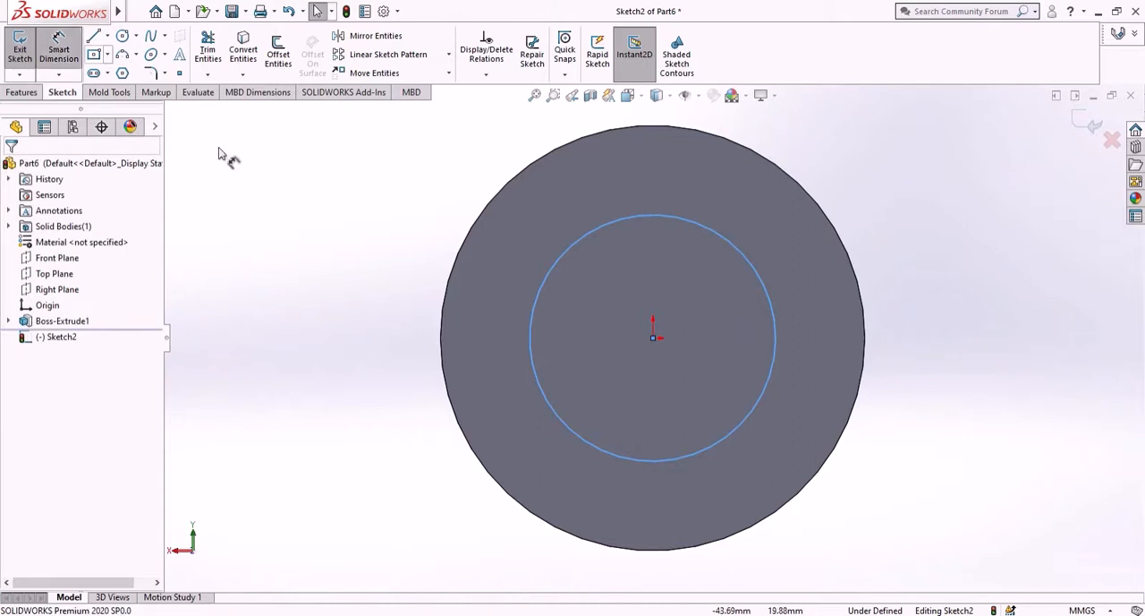
{"action": "left_click", "coordinate": [774, 341]}
{"action": "left_click", "coordinate": [949, 332]}
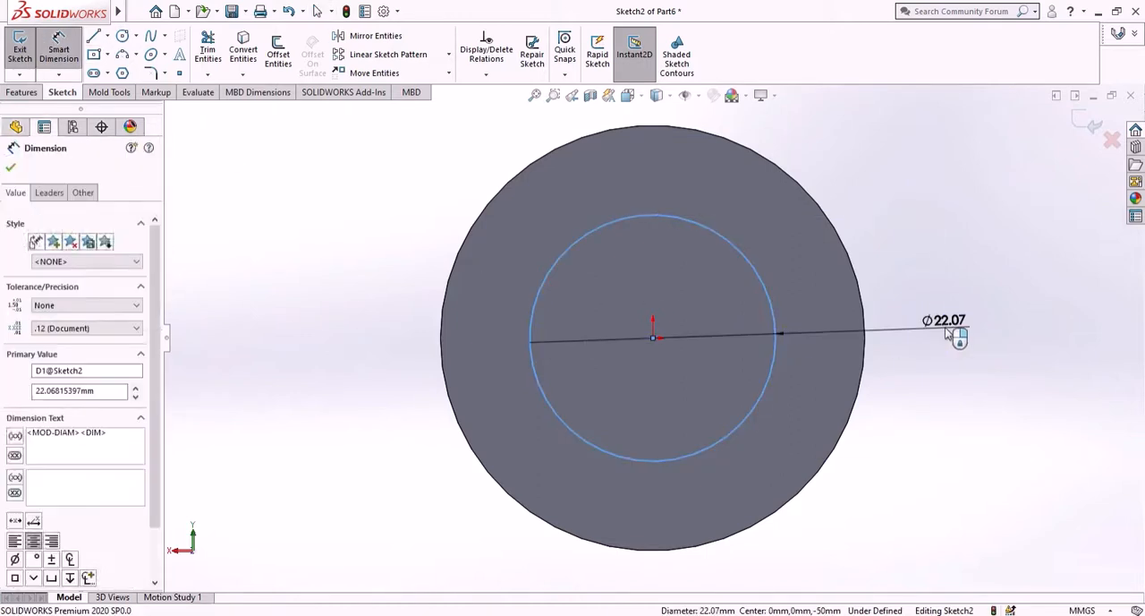
{"action": "left_click", "coordinate": [949, 332]}
{"action": "key", "text": "Return"}
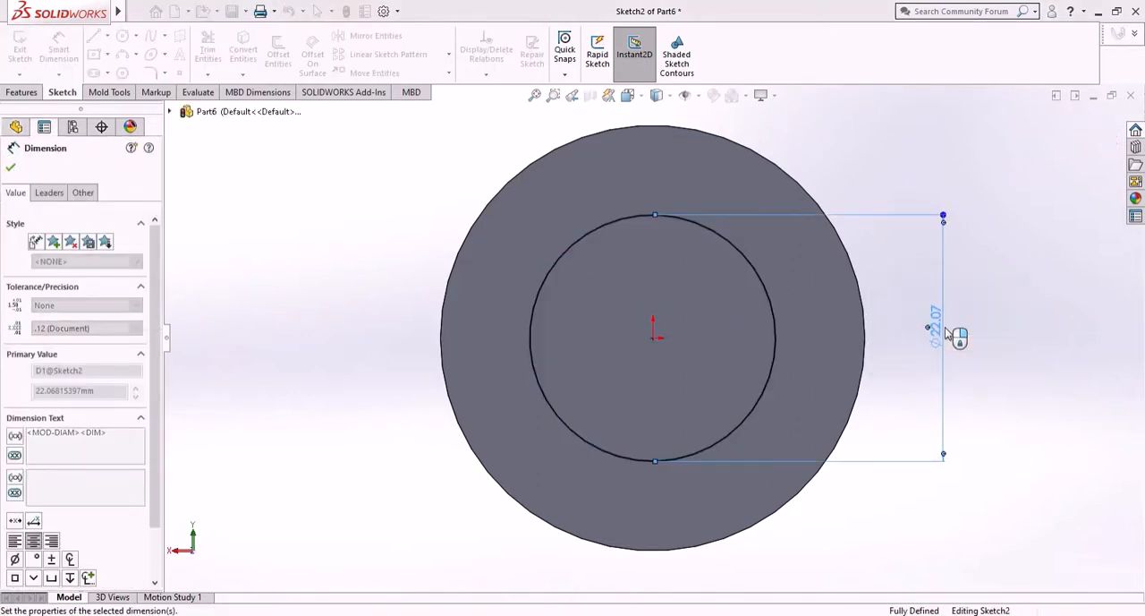
{"action": "left_click", "coordinate": [12, 169]}
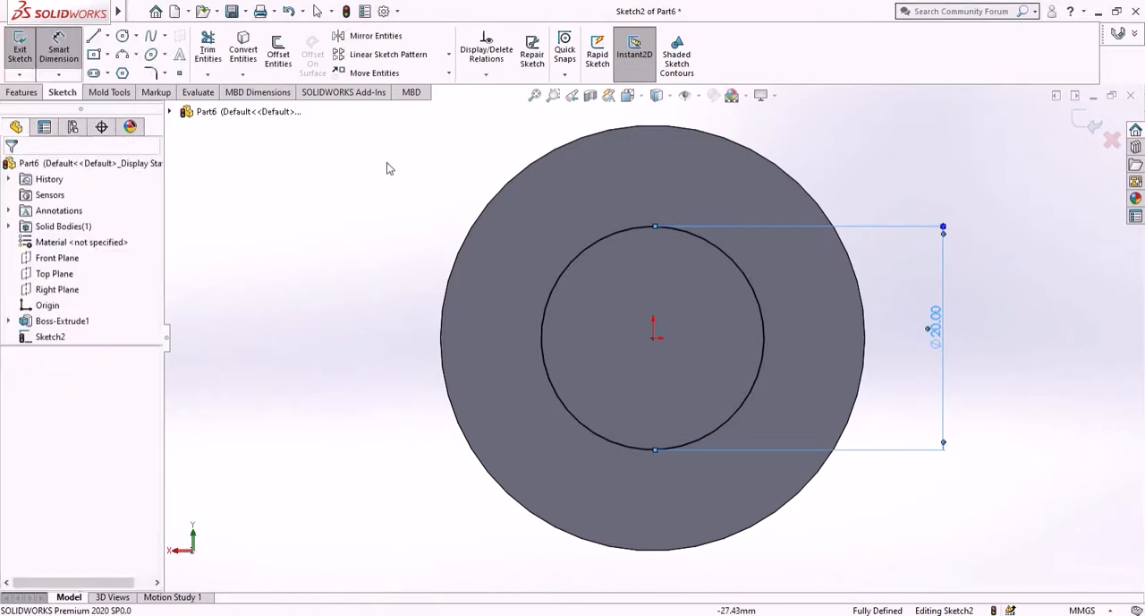
- Convert the outer circular edge of the cylinder's rear end face into a sketch entity
{"action": "left_click", "coordinate": [507, 183]}
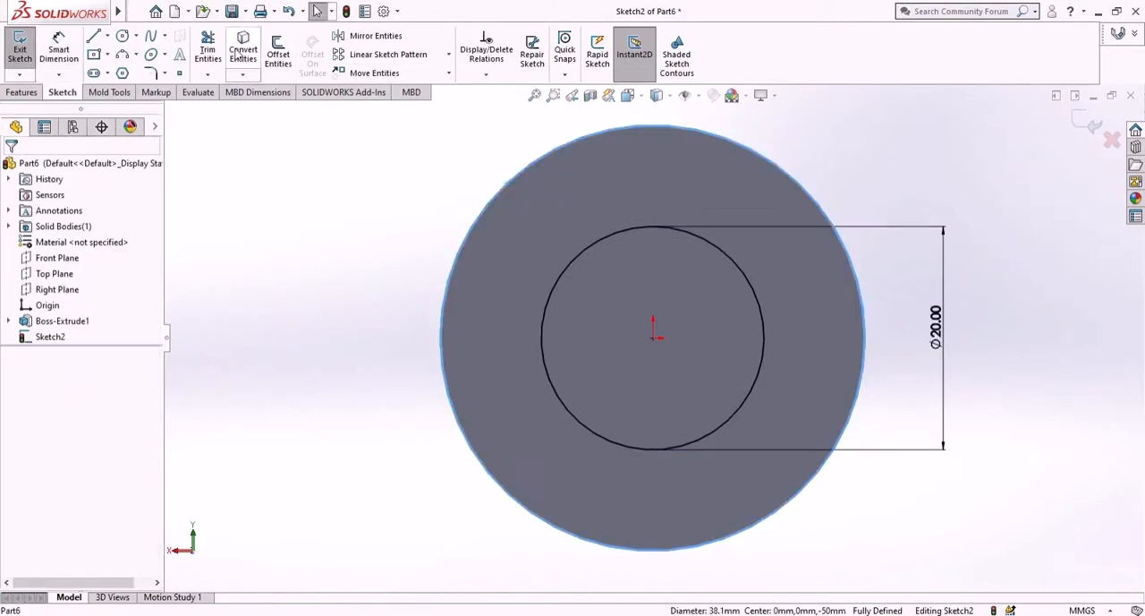
{"action": "left_click", "coordinate": [241, 52]}
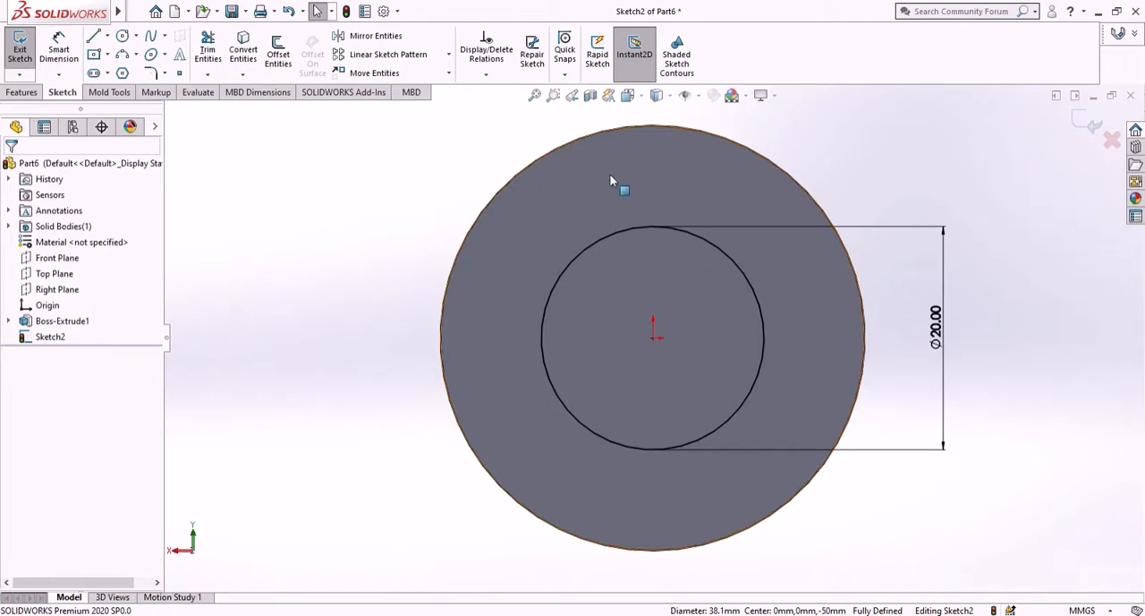
{"action": "mouse_move", "coordinate": [386, 293]}
{"action": "middle_mouse_down"}
{"action": "mouse_move", "coordinate": [425, 294]}
{"action": "mouse_move", "coordinate": [365, 287]}
{"action": "mouse_move", "coordinate": [391, 286]}
{"action": "mouse_move", "coordinate": [378, 289]}
{"action": "middle_mouse_up"}
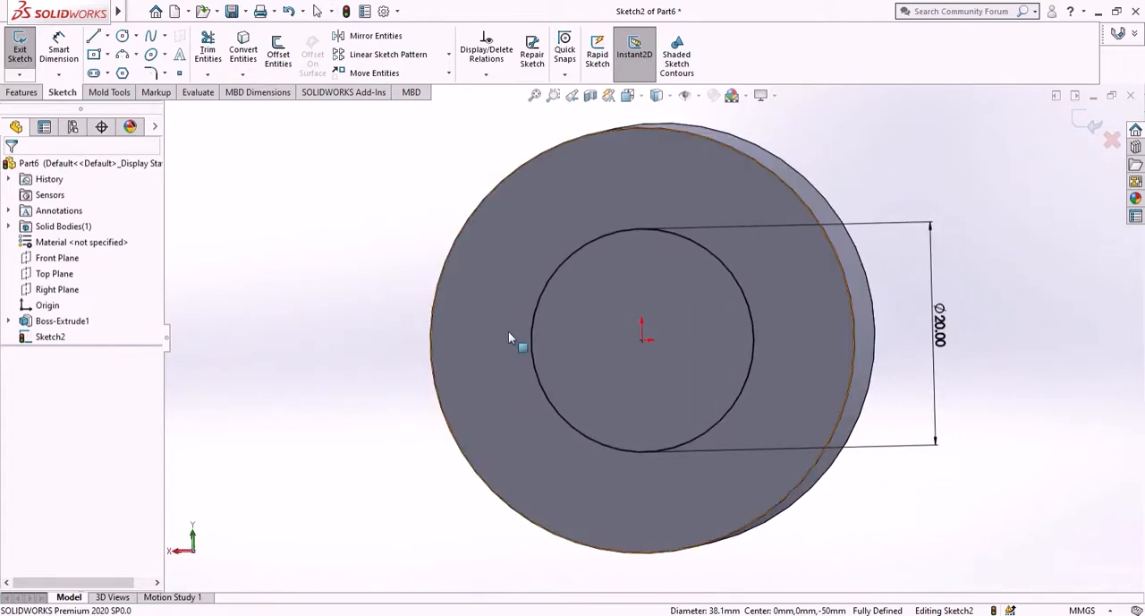
- Cut-extrude the ring between the two circles to a blind depth of 20 mm into the cylinder
{"action": "left_click", "coordinate": [22, 92]}
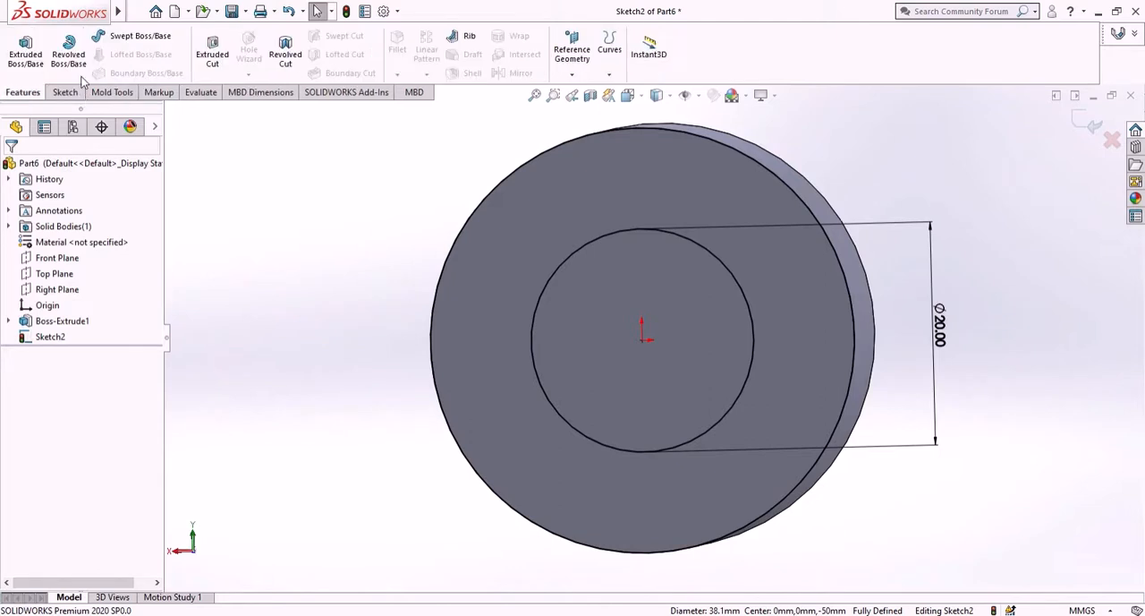
{"action": "left_click", "coordinate": [224, 57]}
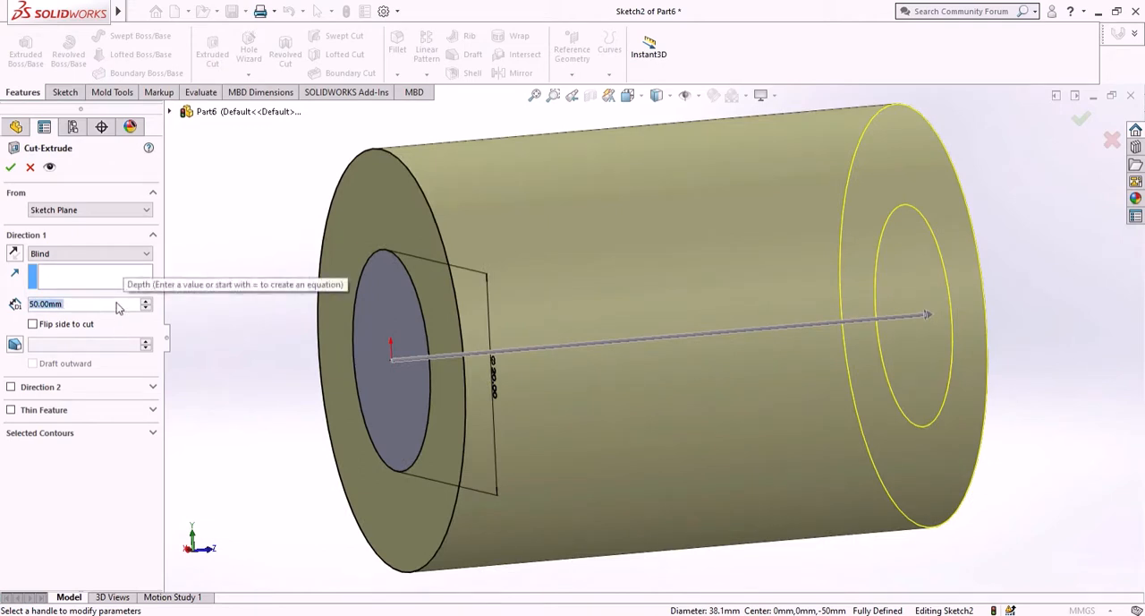
{"action": "type", "text": "20"}
{"action": "key", "text": "Return"}
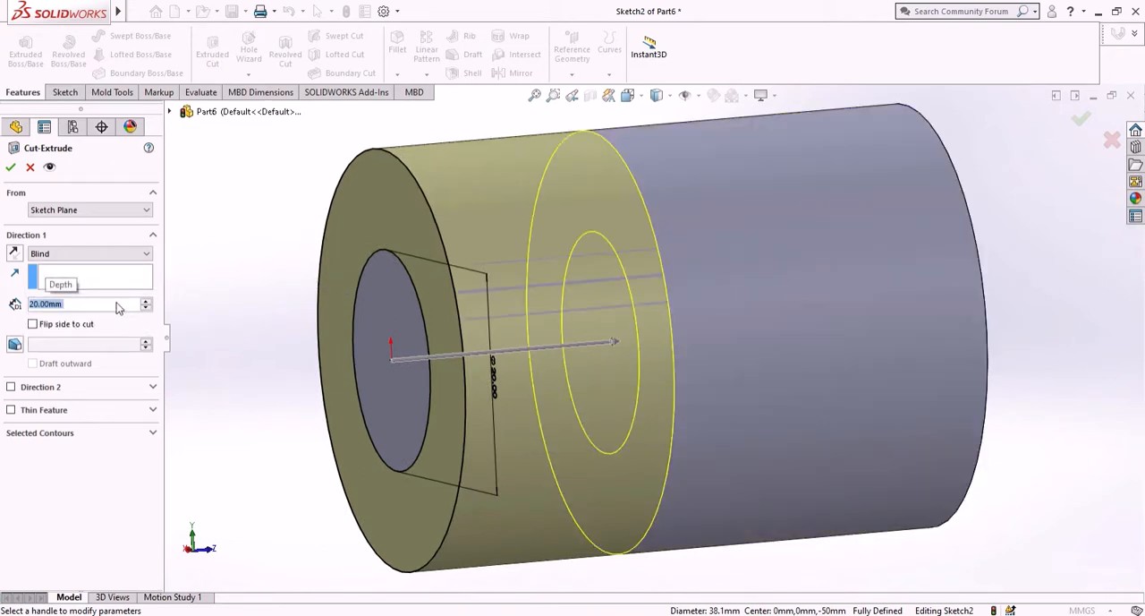
{"action": "left_click", "coordinate": [11, 167]}
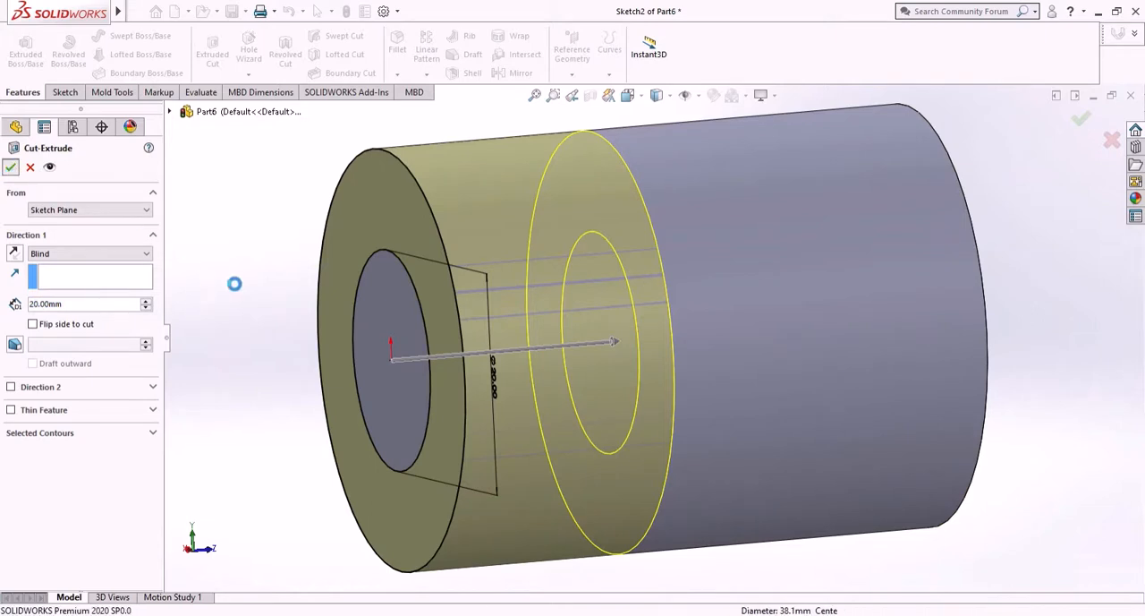
- Save the part as "flywheel pin" in the scotch yoke folder on the Desktop
{"action": "middle_click_drag", "start_coordinate": [358, 293], "coordinate": [256, 307]}
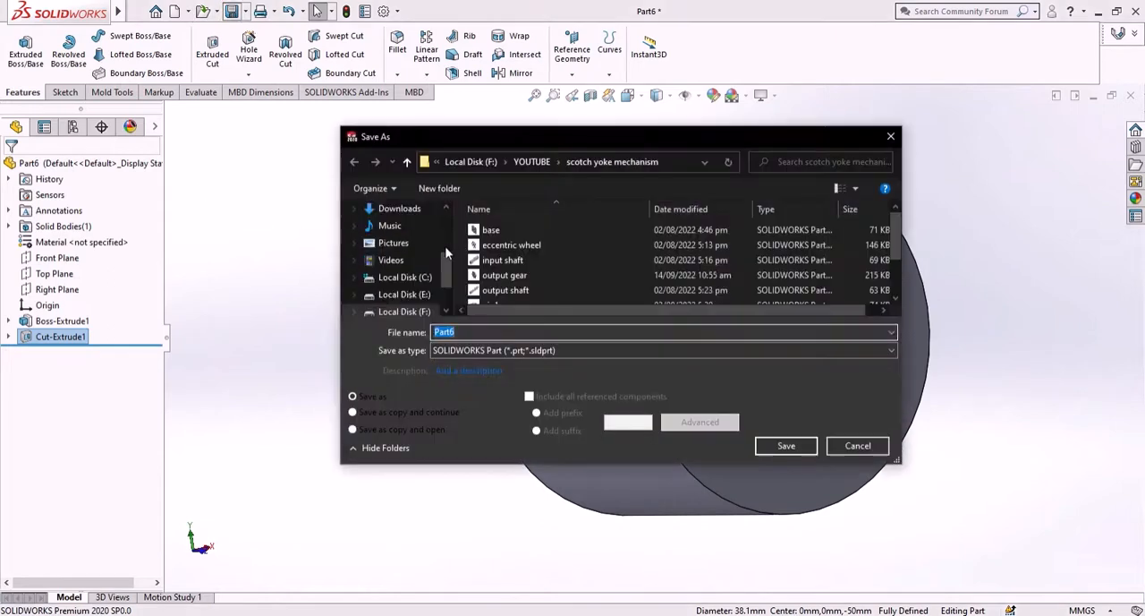
{"action": "left_click", "coordinate": [394, 248]}
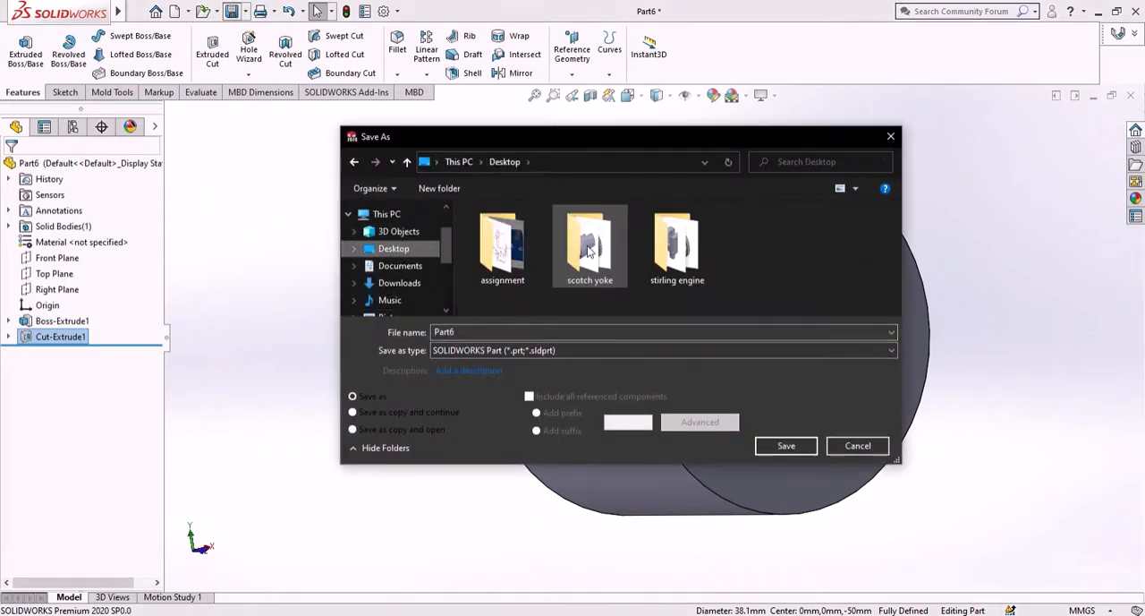
{"action": "double_click", "coordinate": [587, 244]}
{"action": "left_click_drag", "start_coordinate": [496, 337], "coordinate": [434, 362]}
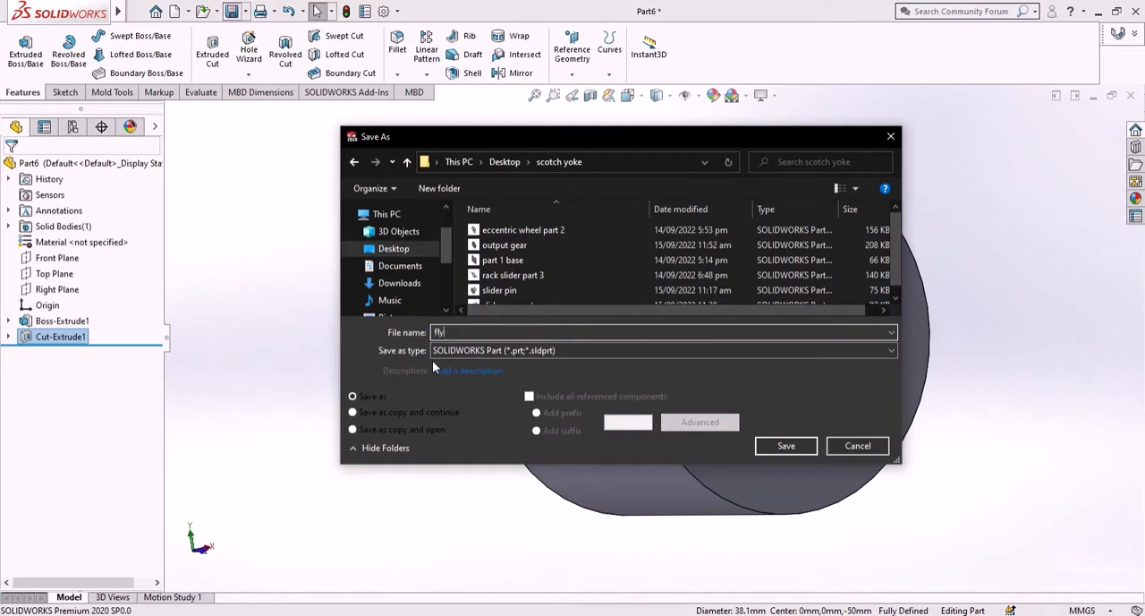
{"action": "type", "text": "flywheel pin"}
{"action": "key", "text": "Return"}
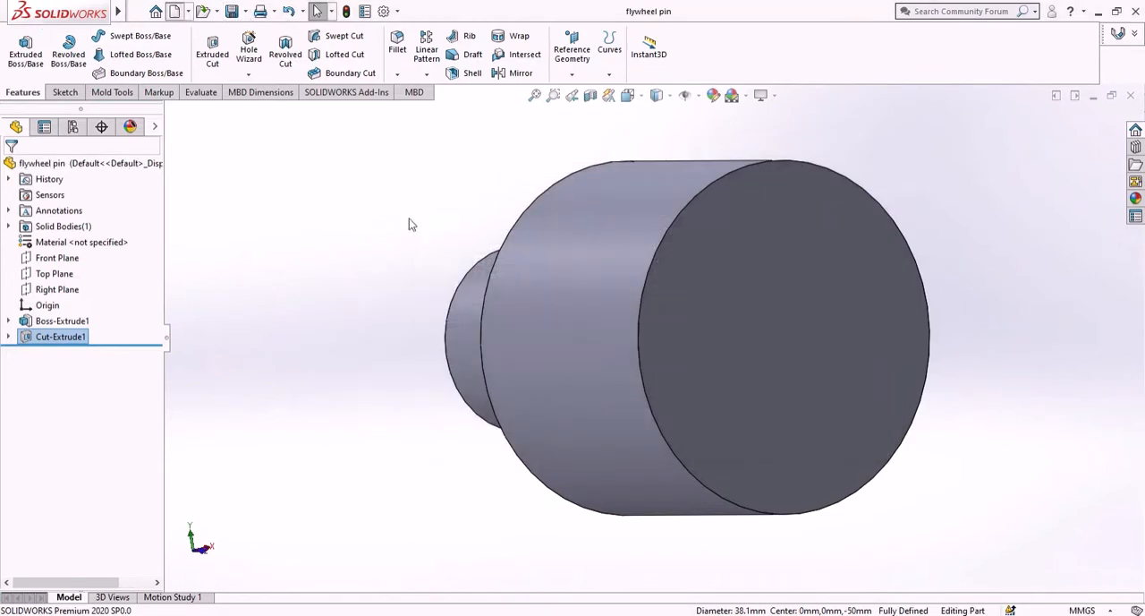
- Create a new part and sketch a circle on the Front Plane, centred on the origin, with a radius of about 59.88 mm
{"action": "key", "text": "ctrl+n"}
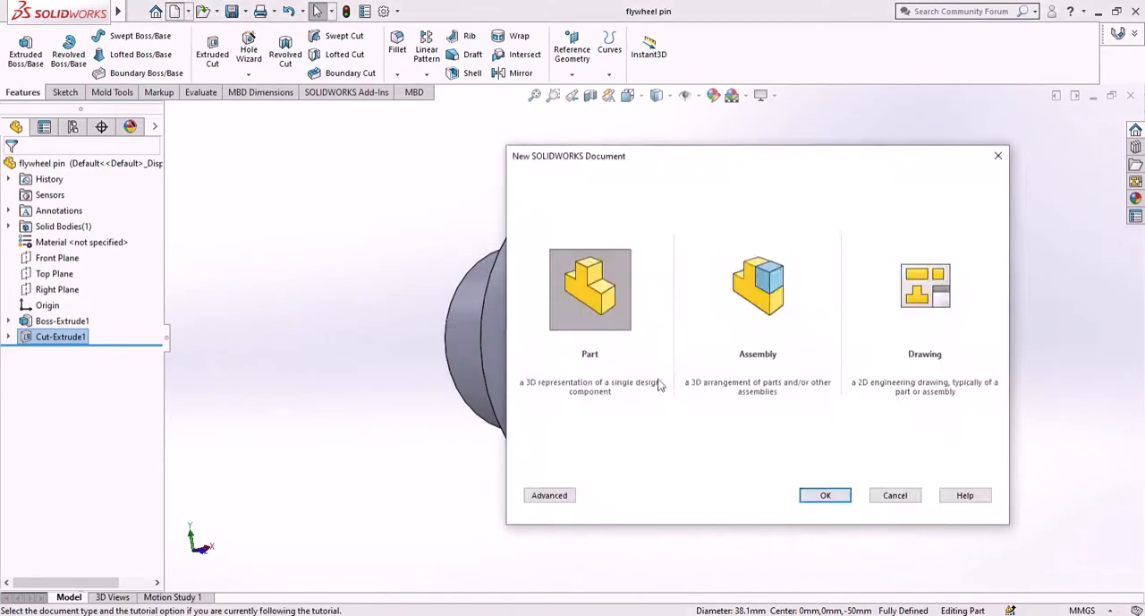
{"action": "left_click", "coordinate": [827, 501]}
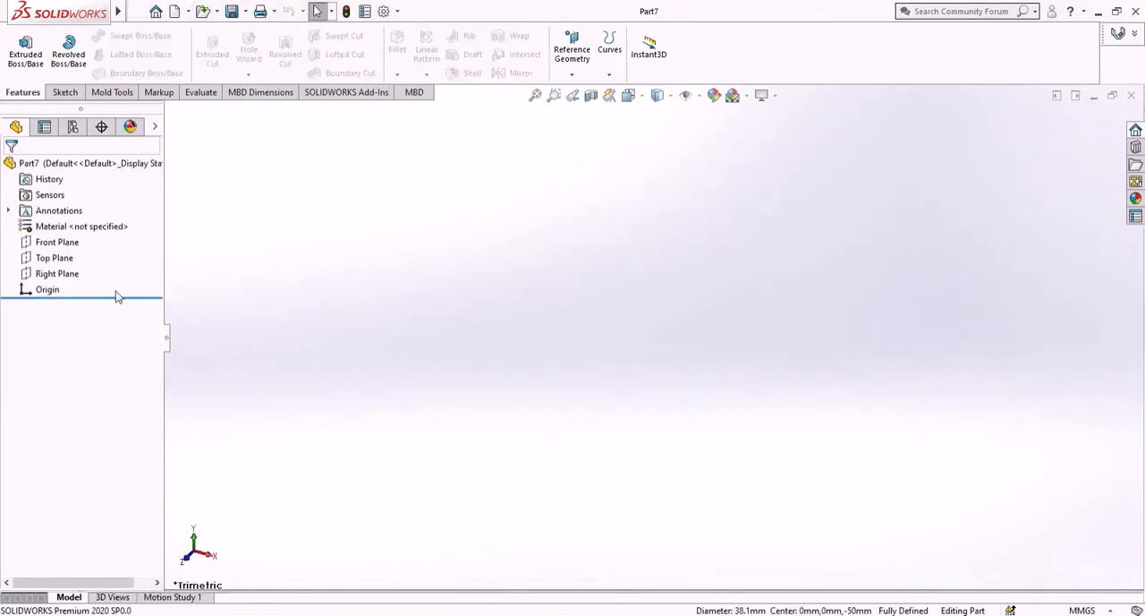
{"action": "left_click", "coordinate": [57, 241]}
{"action": "left_click", "coordinate": [139, 221]}
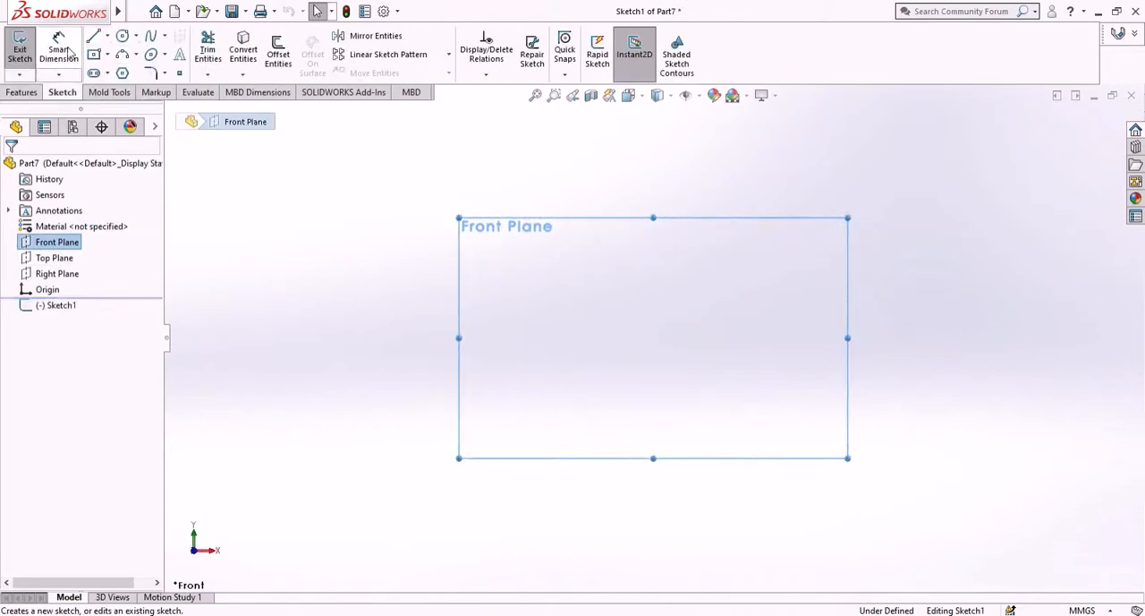
{"action": "left_click", "coordinate": [123, 36]}
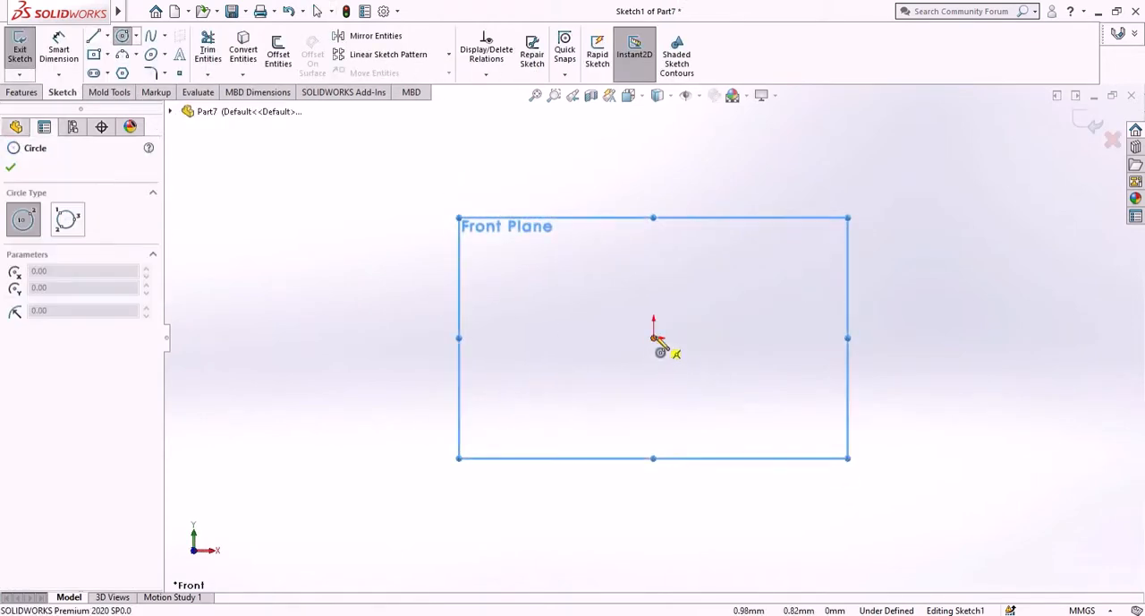
{"action": "mouse_move", "coordinate": [653, 338]}
{"action": "left_mouse_down"}
{"action": "mouse_move", "coordinate": [726, 462]}
{"action": "mouse_move", "coordinate": [718, 450]}
{"action": "left_mouse_up"}
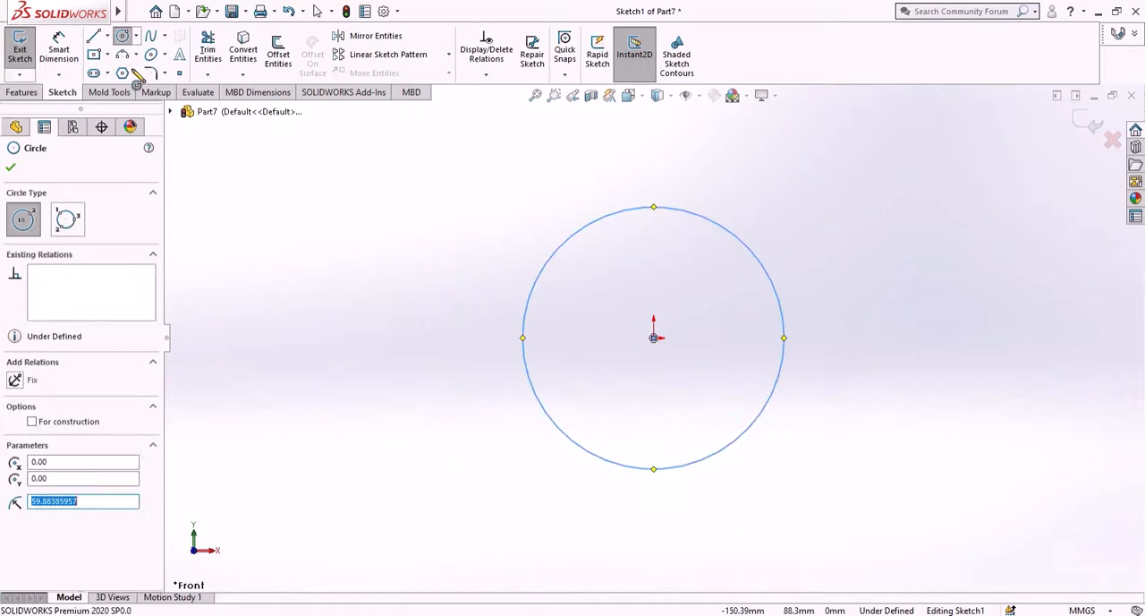
- Dimension the origin-centred circle's diameter as 38.10 mm
{"action": "left_click", "coordinate": [59, 49]}
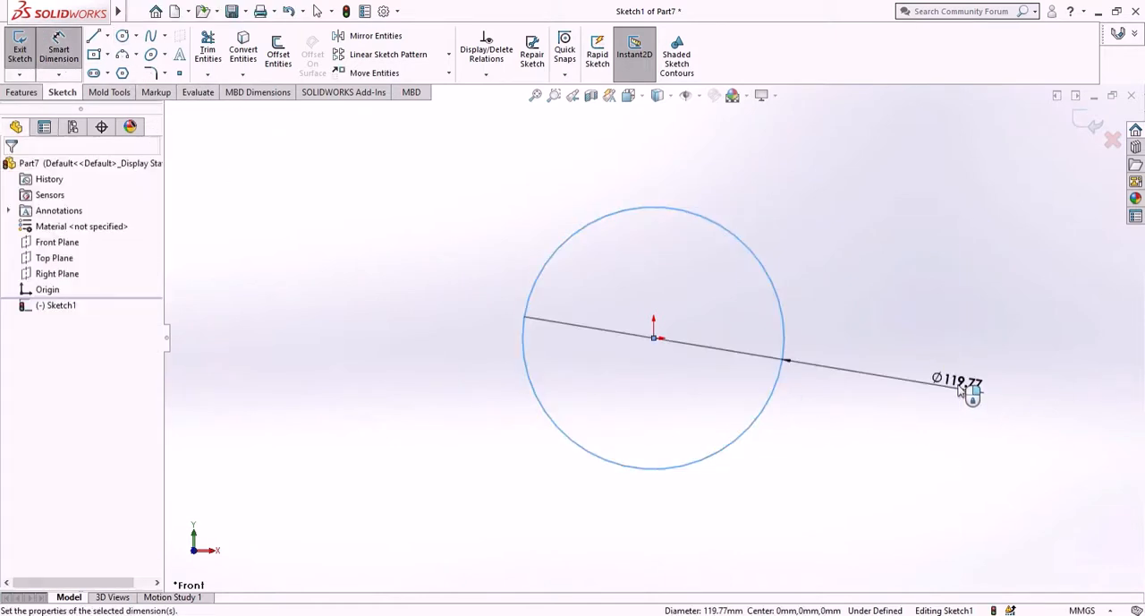
{"action": "left_click", "coordinate": [962, 391]}
{"action": "type", "text": "38"}
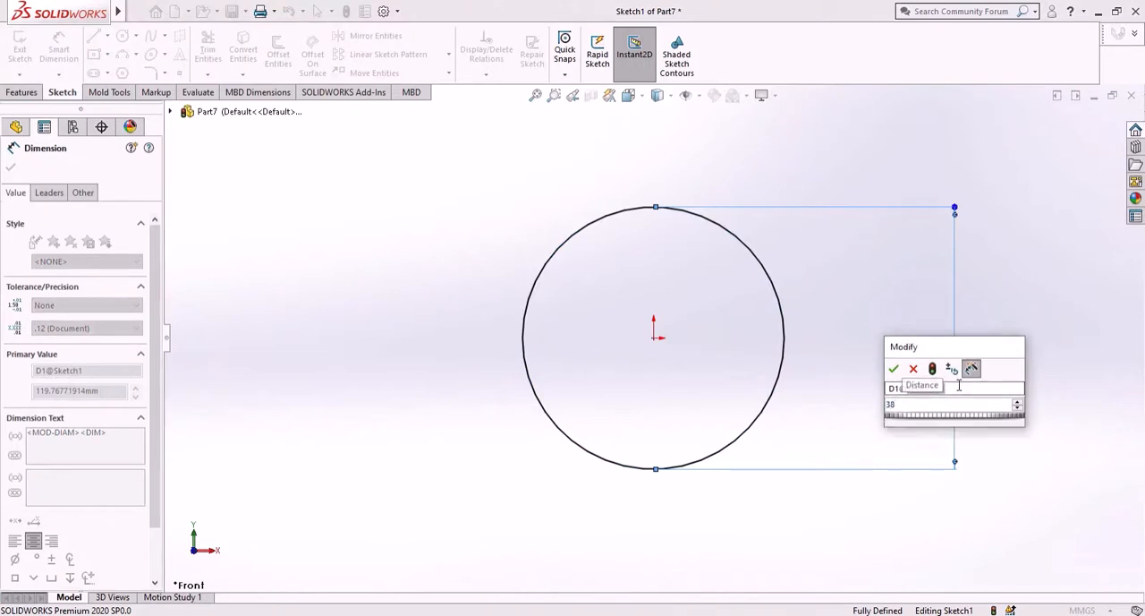
{"action": "type", "text": ".10"}
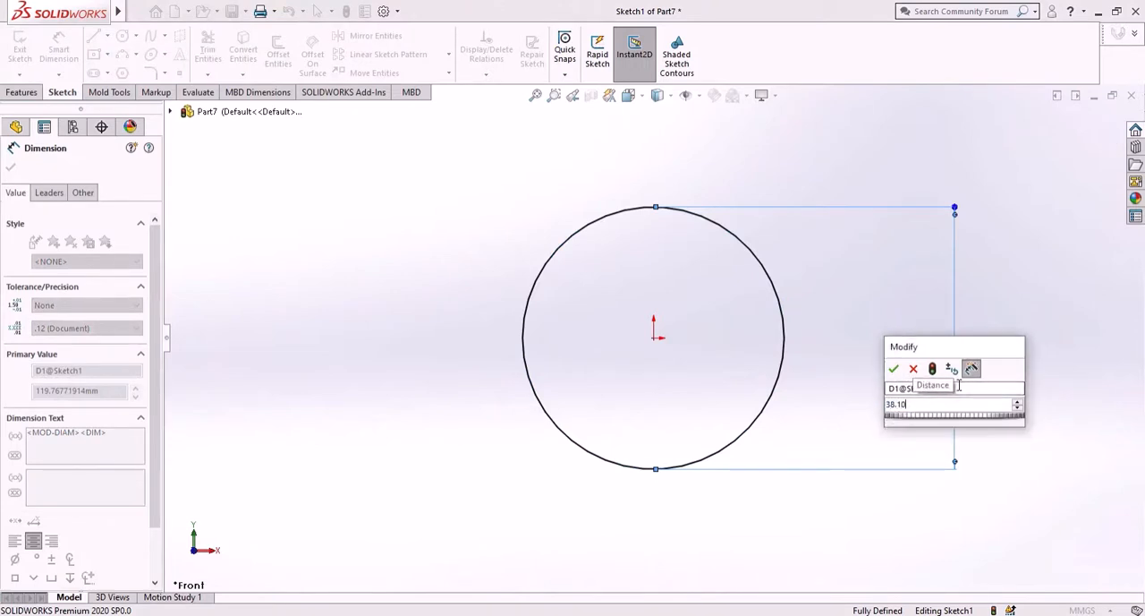
{"action": "key", "text": "Return"}
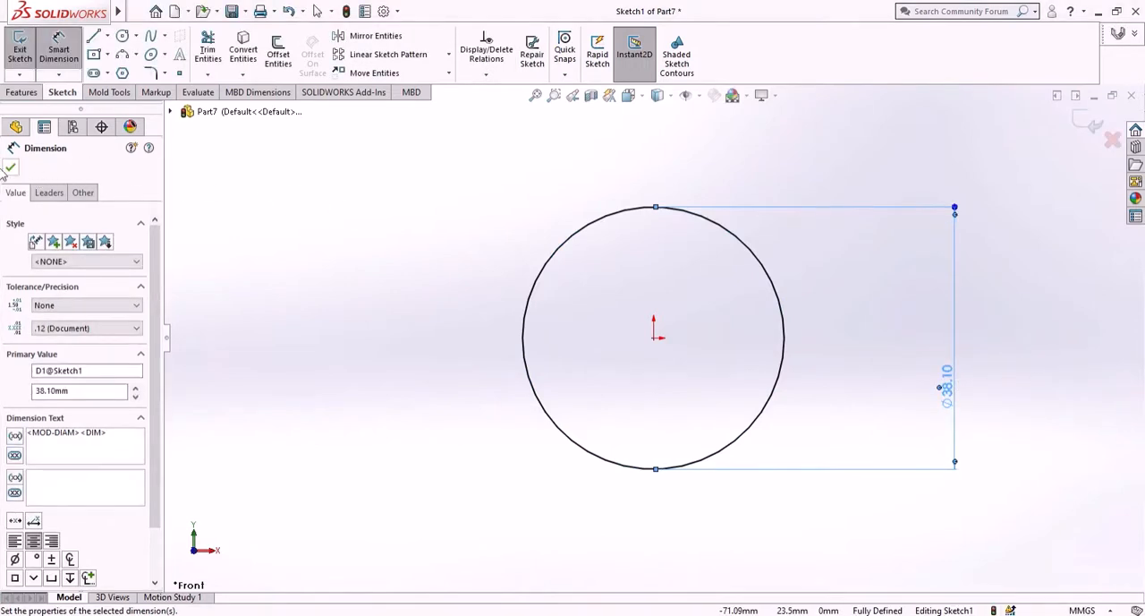
{"action": "left_click", "coordinate": [11, 170]}
- Extrude the 38.10 mm circle to a blind depth of 160 mm in the reversed direction, behind the Front Plane
{"action": "left_click", "coordinate": [21, 92]}
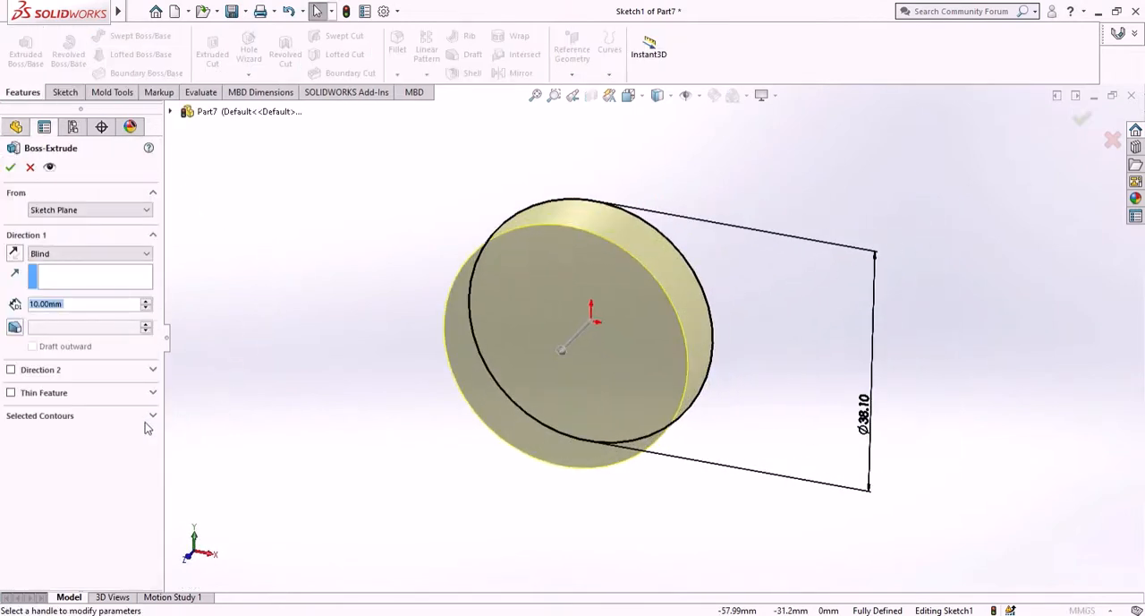
{"action": "type", "text": "160"}
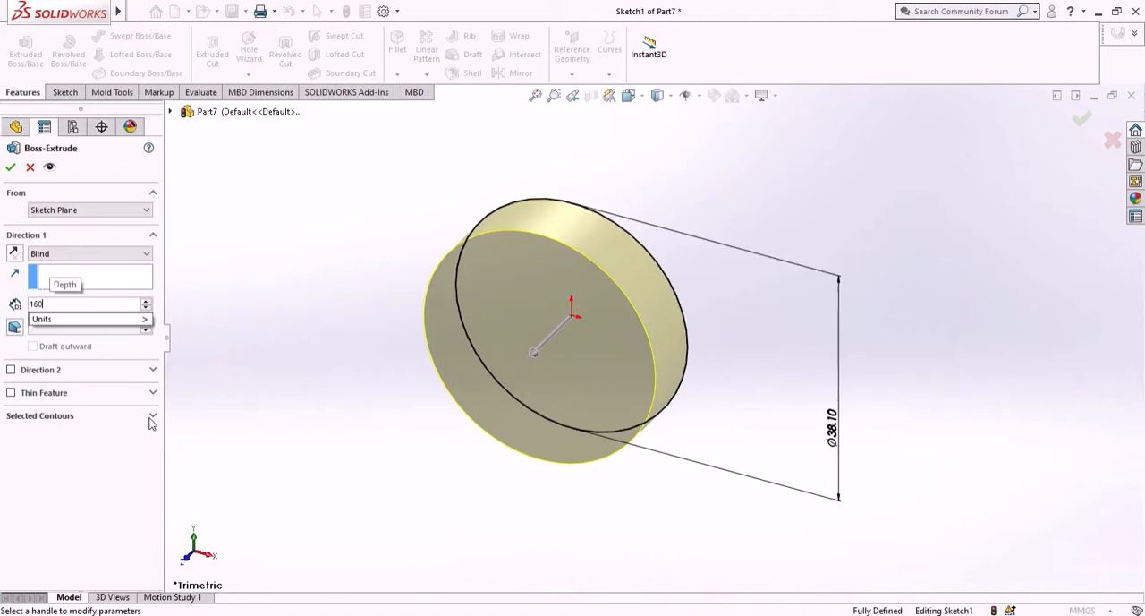
{"action": "key", "text": "Return"}
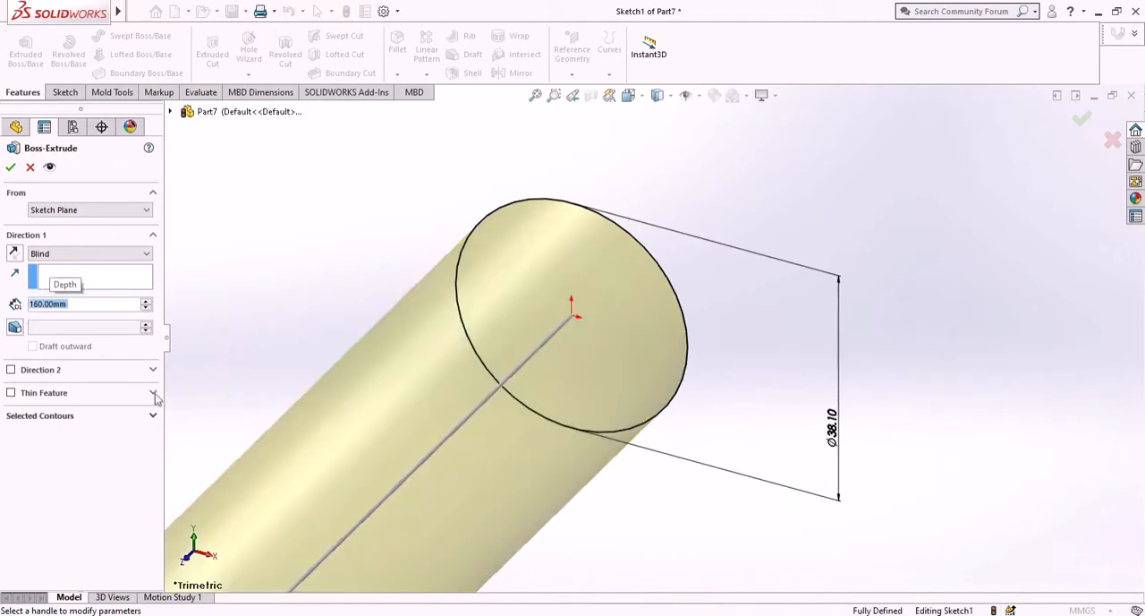
{"action": "left_click", "coordinate": [15, 254]}
{"action": "left_click", "coordinate": [10, 167]}
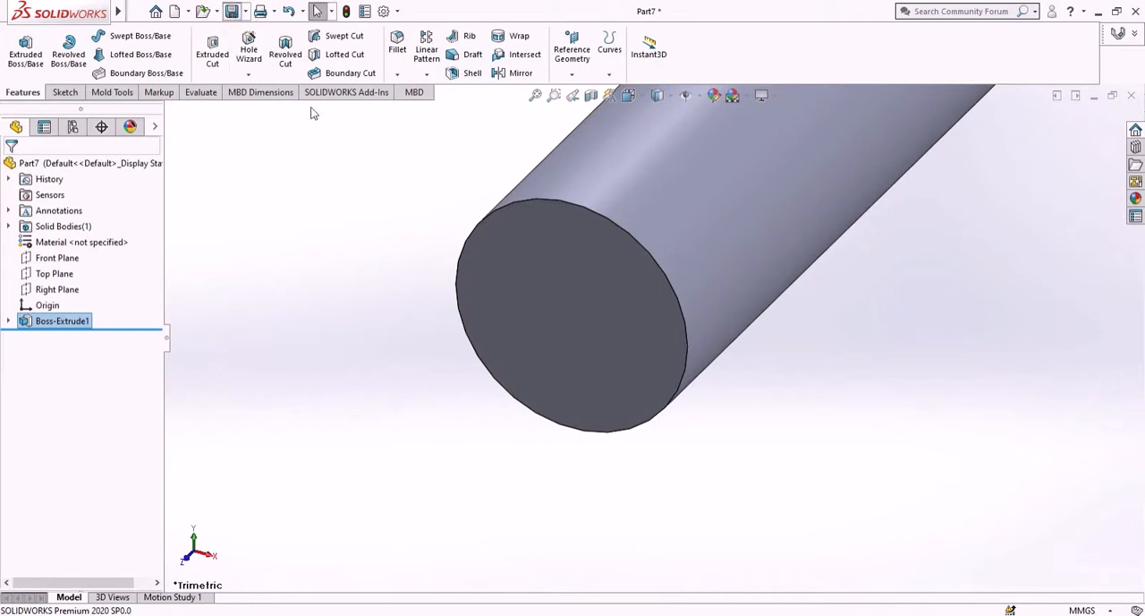
- Save the shaft as "input shaft" in the scotch yoke folder and create a new part
{"action": "key", "text": "ctrl+s"}
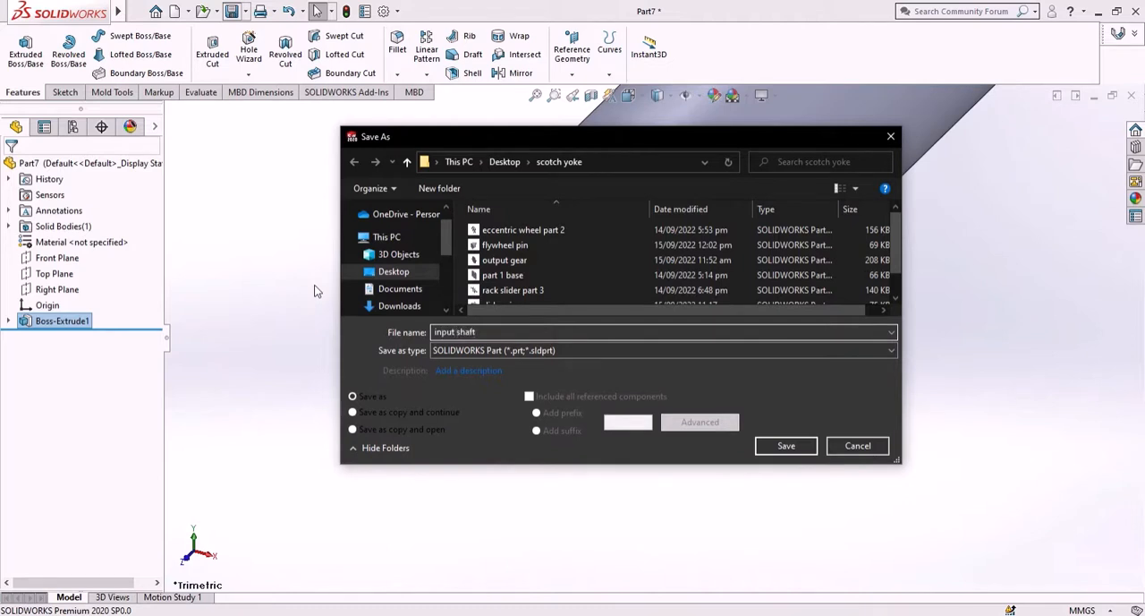
{"action": "key", "text": "Return"}
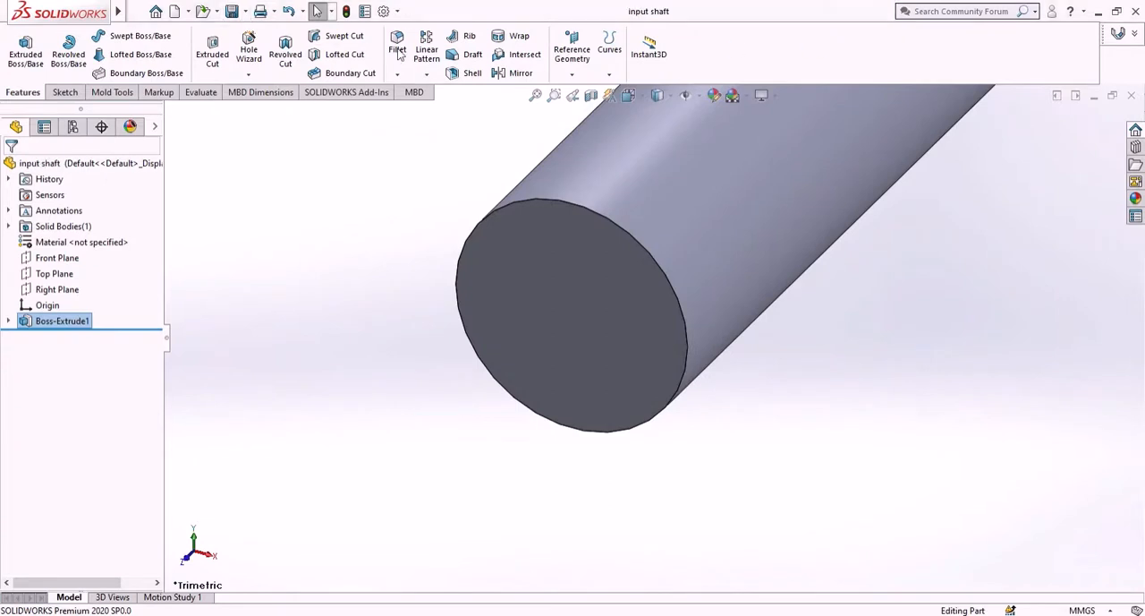
{"action": "left_click", "coordinate": [173, 11]}
{"action": "left_click", "coordinate": [821, 496]}
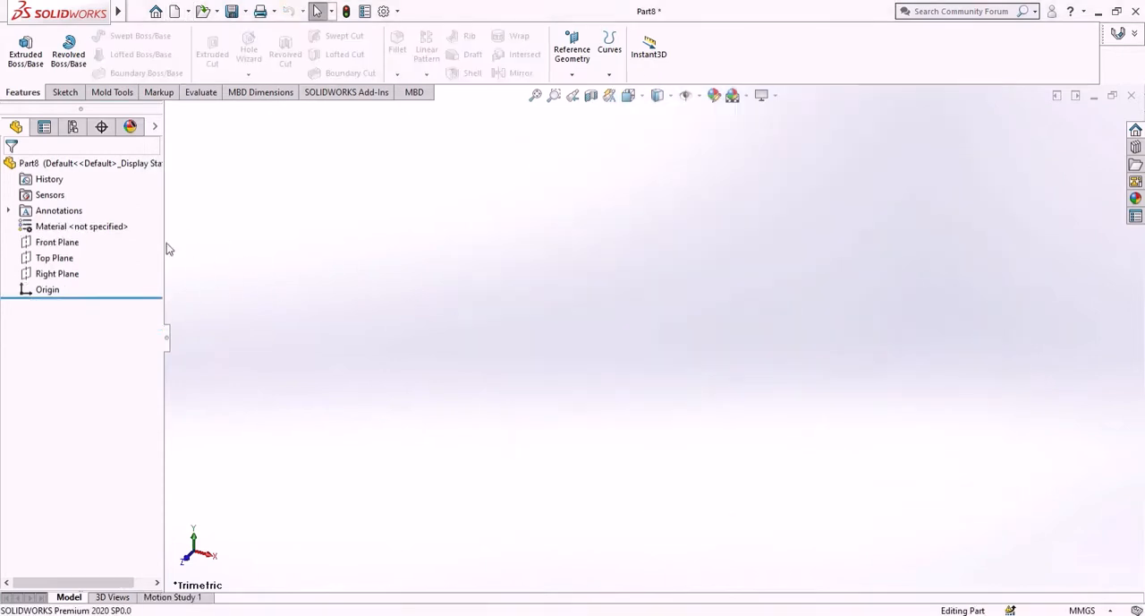
- On the new part's Front Plane, sketch a circle centred on the origin with a radius of about 59.94 mm
{"action": "left_click", "coordinate": [56, 246]}
{"action": "left_click", "coordinate": [69, 223]}
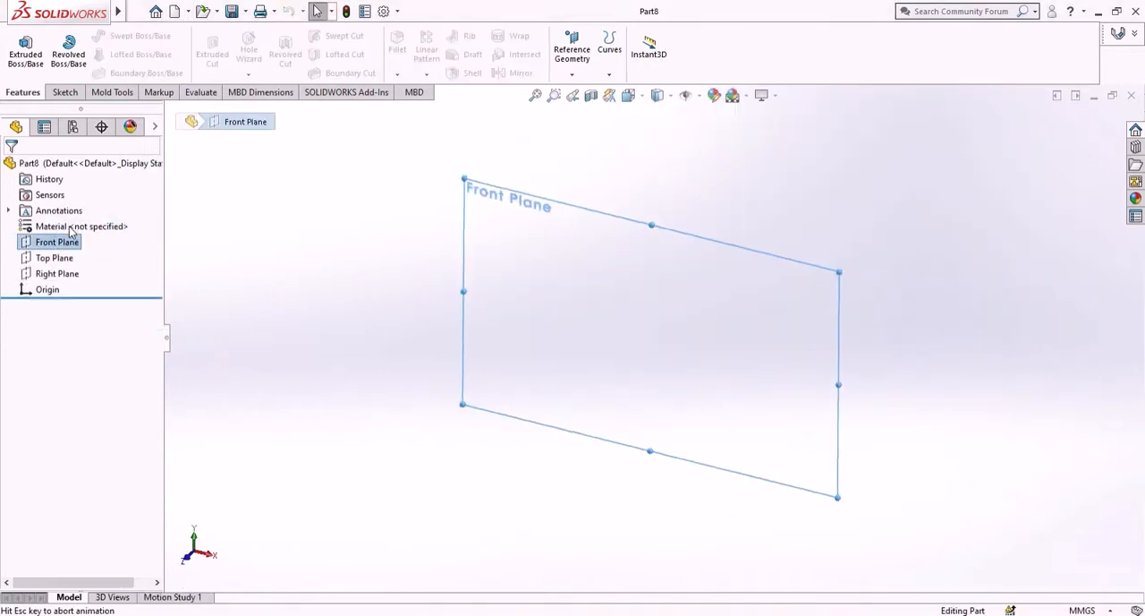
{"action": "left_click", "coordinate": [122, 35]}
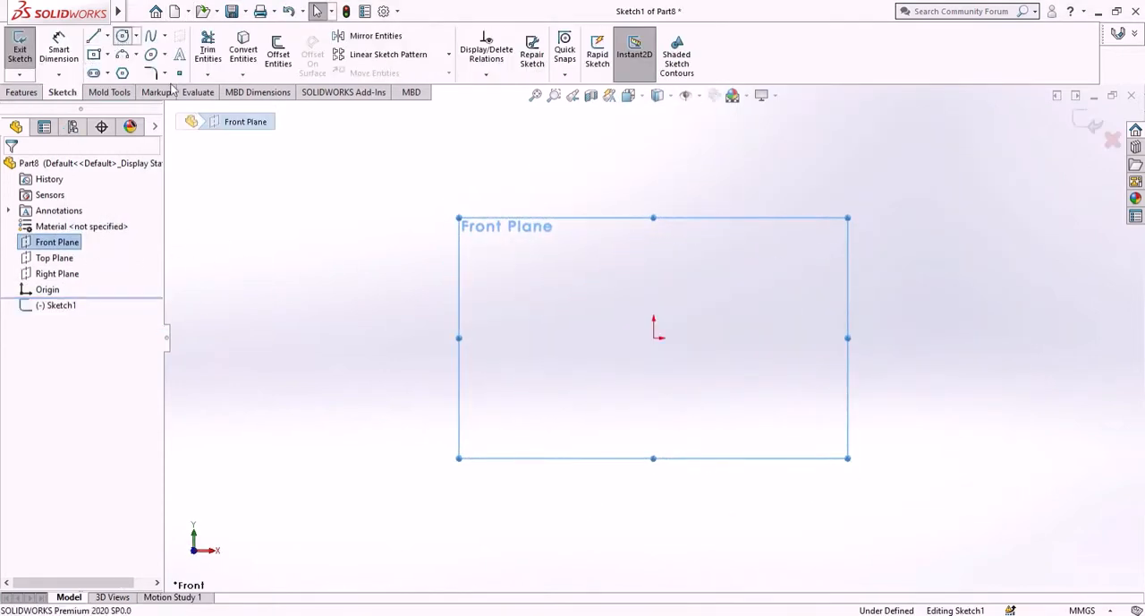
{"action": "left_click", "coordinate": [654, 338]}
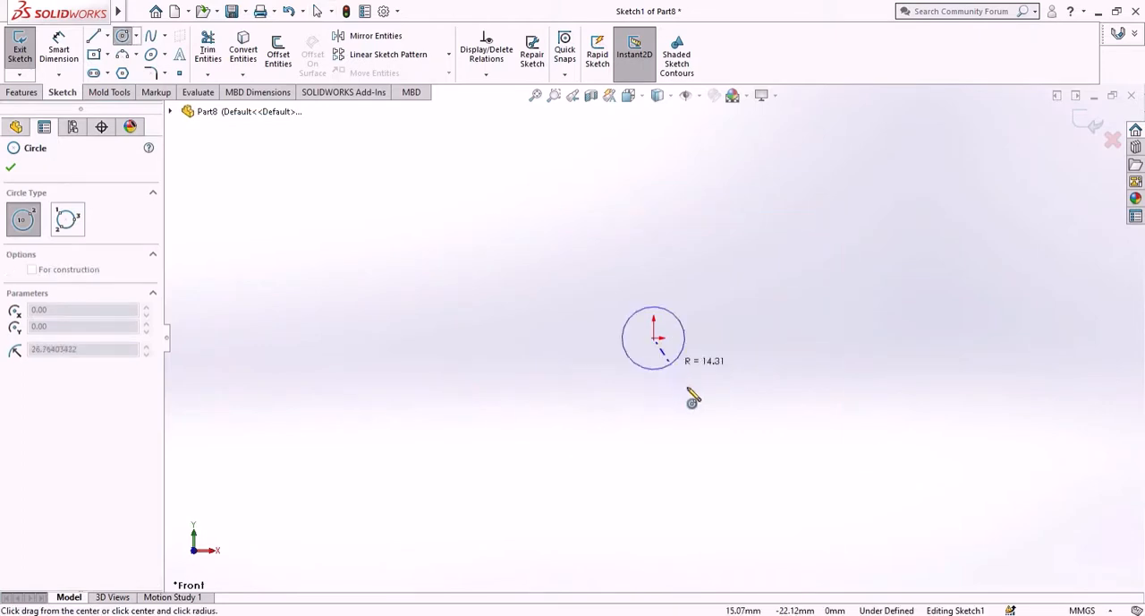
{"action": "left_click", "coordinate": [728, 445]}
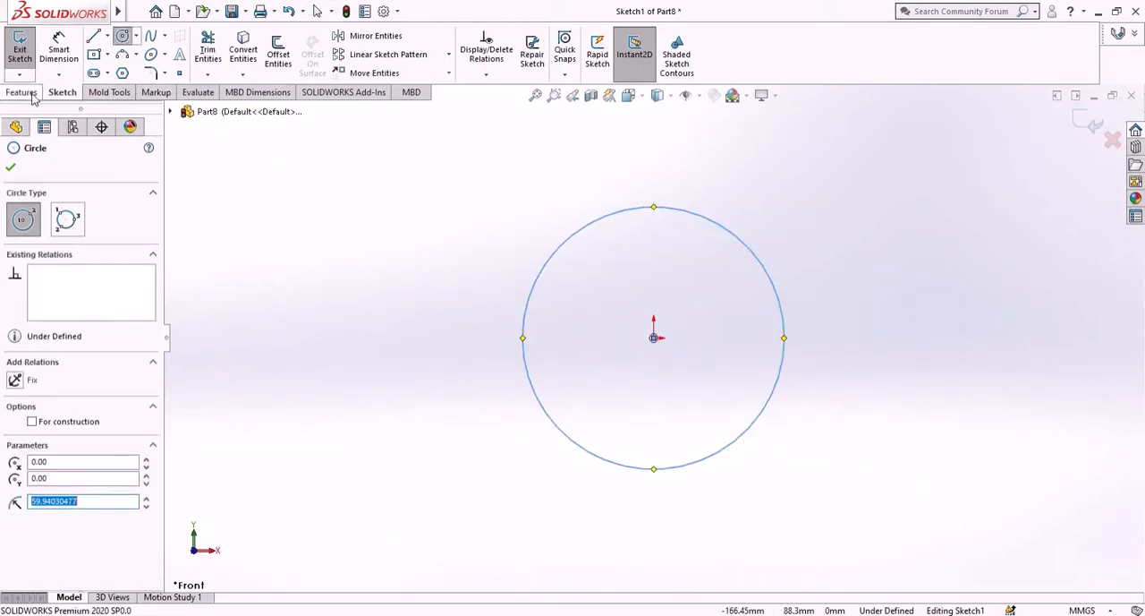
- Dimension the origin-centred circle's diameter as 25 mm
{"action": "left_click", "coordinate": [56, 61]}
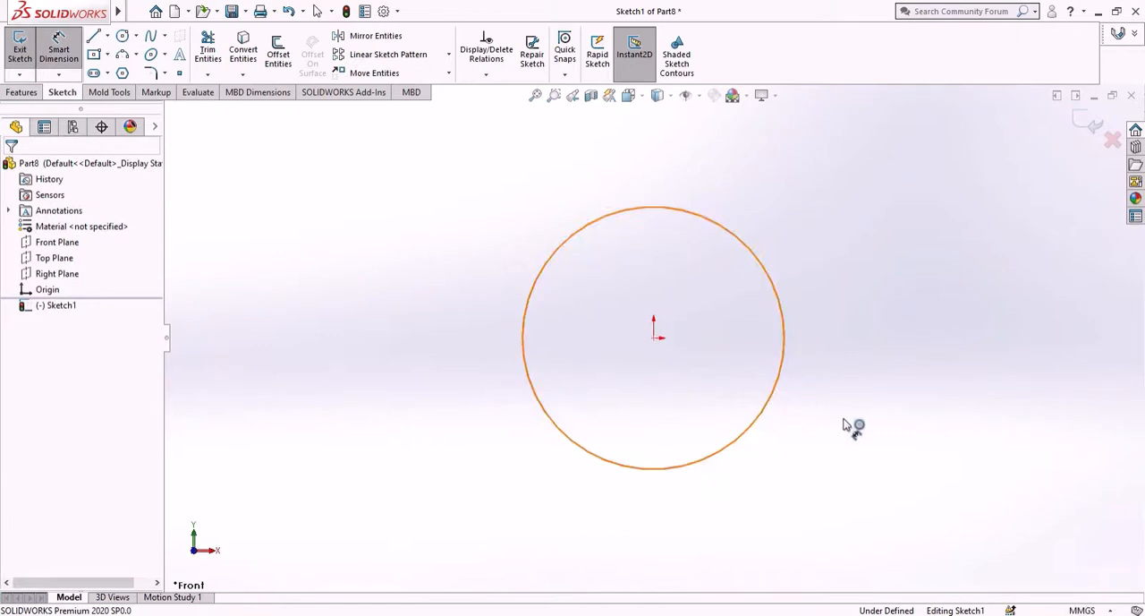
{"action": "left_click", "coordinate": [770, 399]}
{"action": "left_click", "coordinate": [933, 429]}
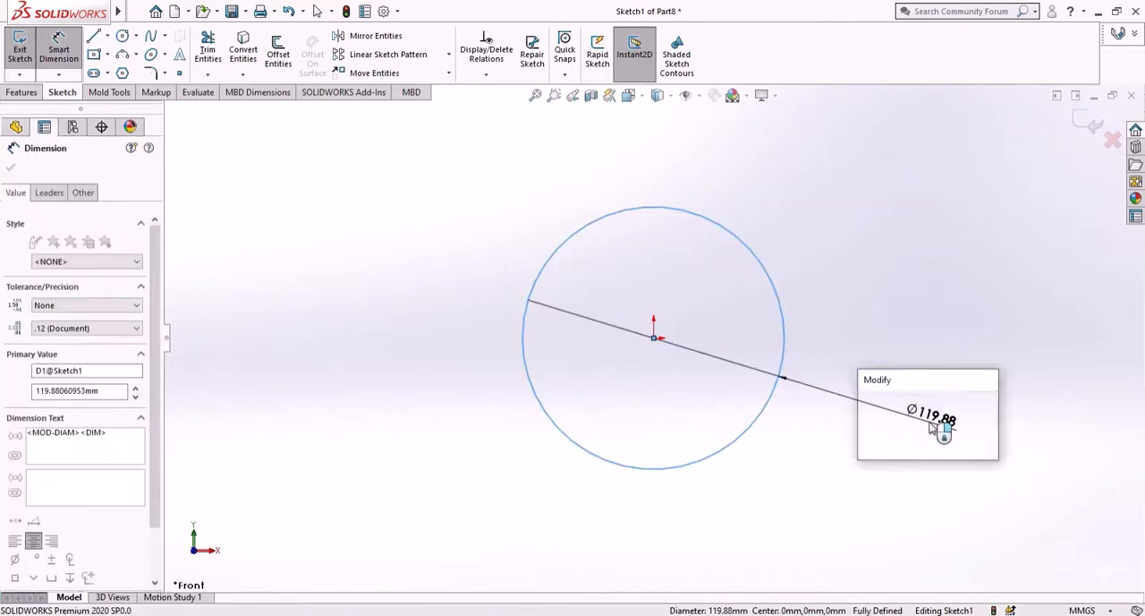
{"action": "type", "text": "25"}
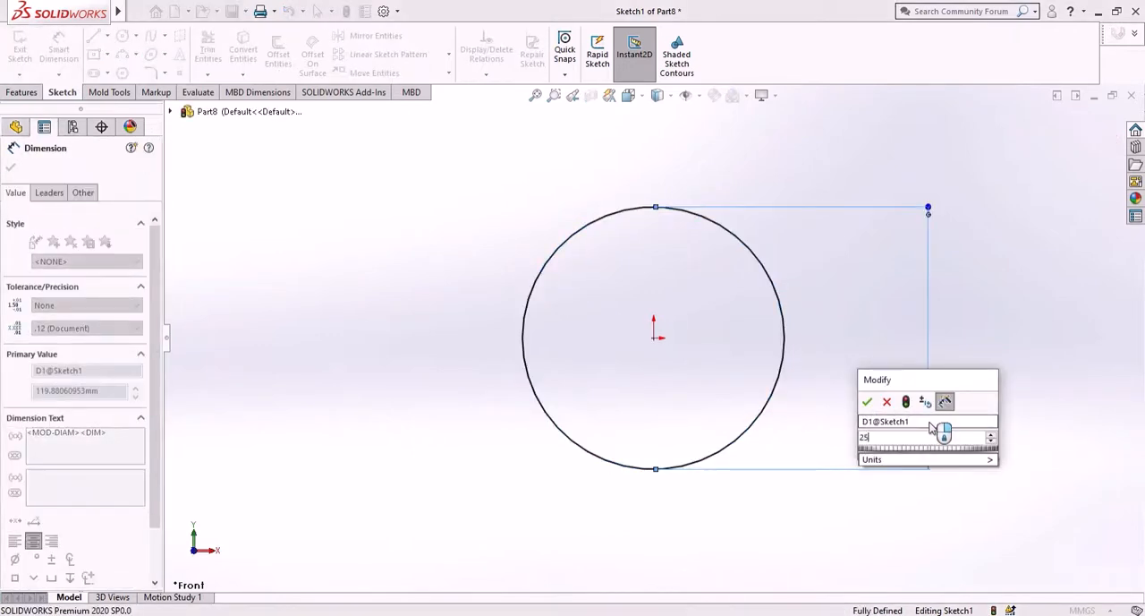
{"action": "key", "text": "Return"}
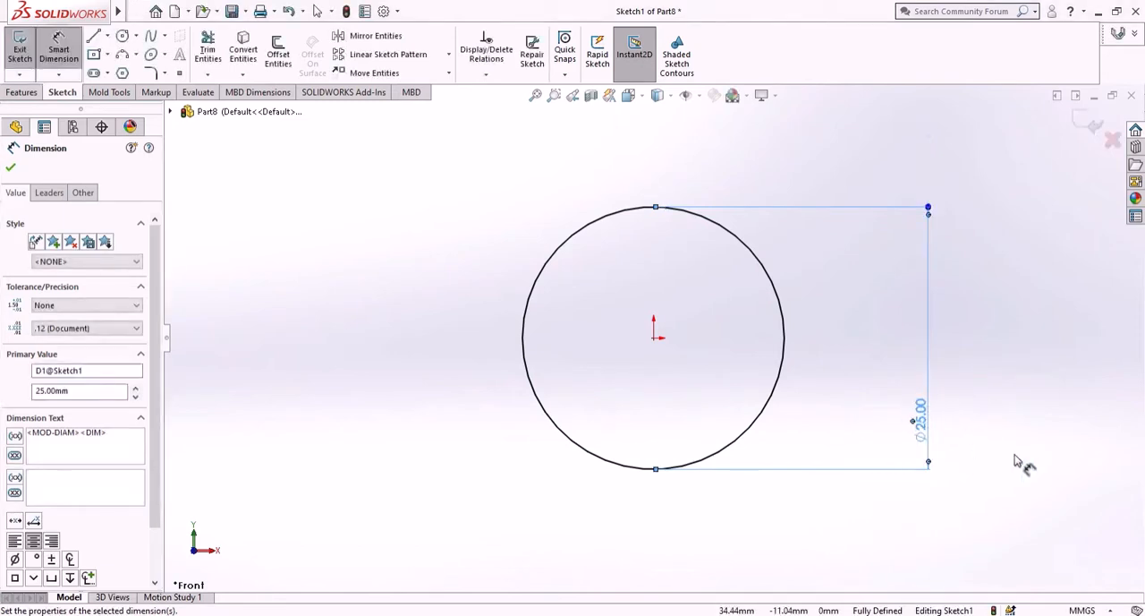
- Extrude the 25 mm circle to a blind depth of 160 mm in the reversed direction, behind the Front Plane
{"action": "left_click", "coordinate": [22, 92]}
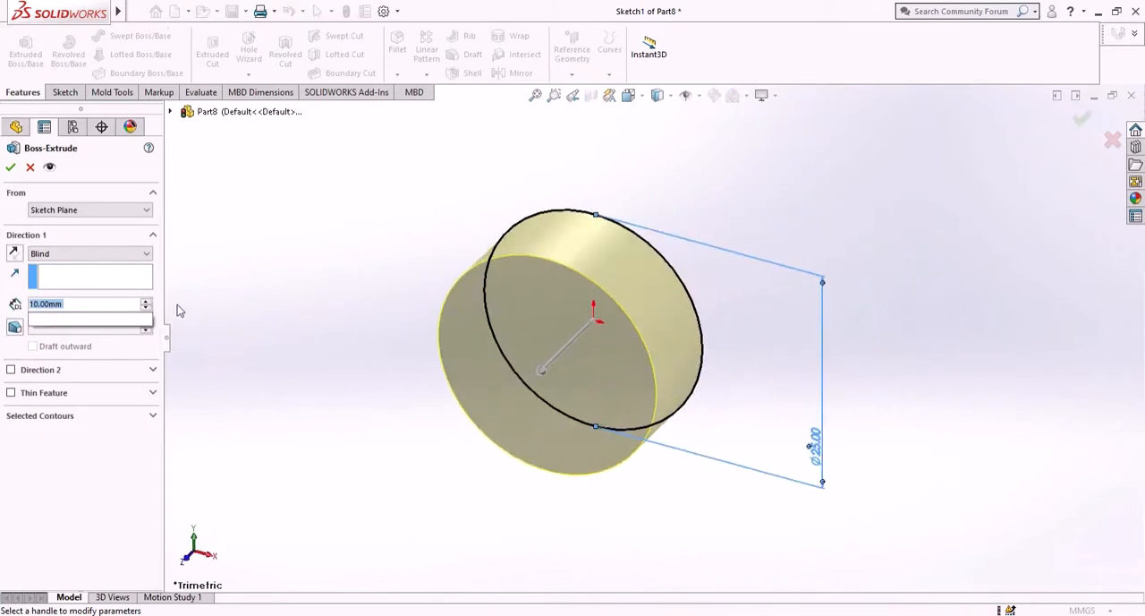
{"action": "type", "text": "160"}
{"action": "key", "text": "Return"}
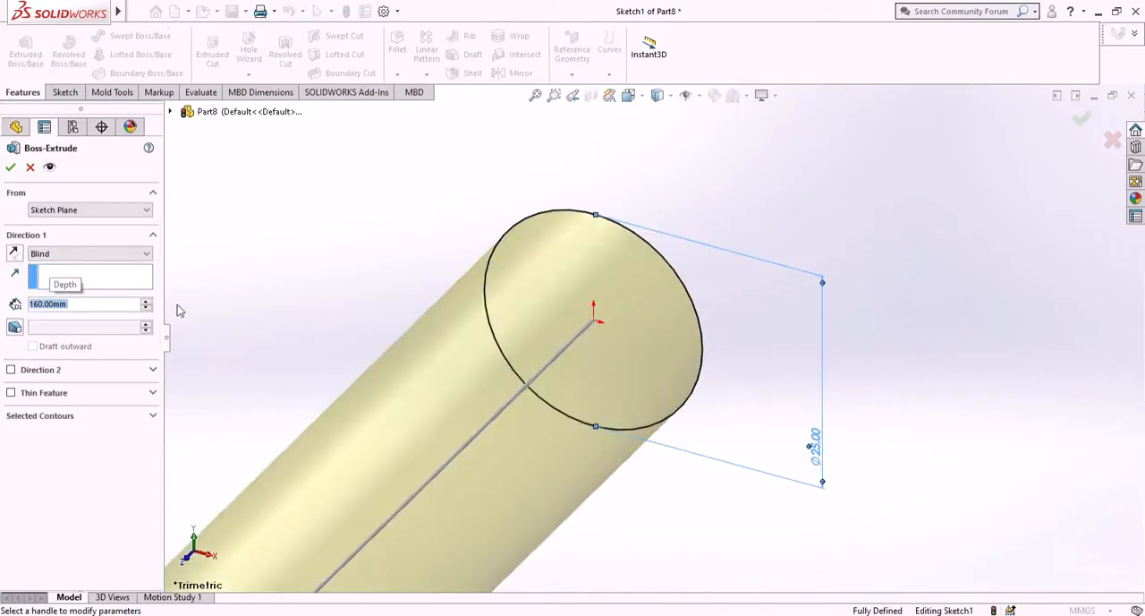
{"action": "left_click", "coordinate": [14, 254]}
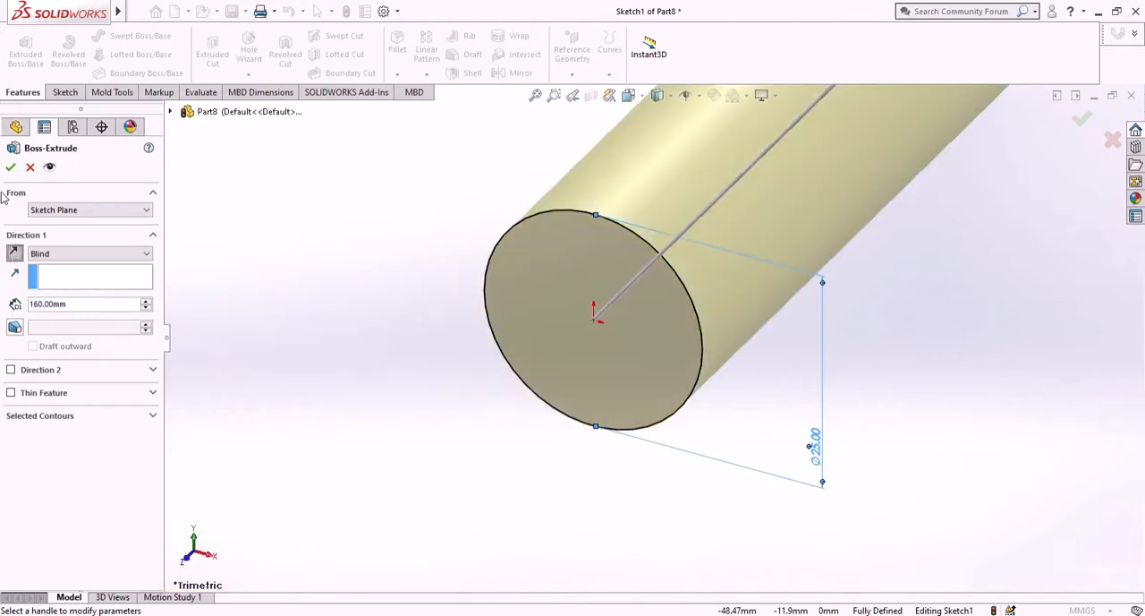
{"action": "left_click", "coordinate": [12, 169]}
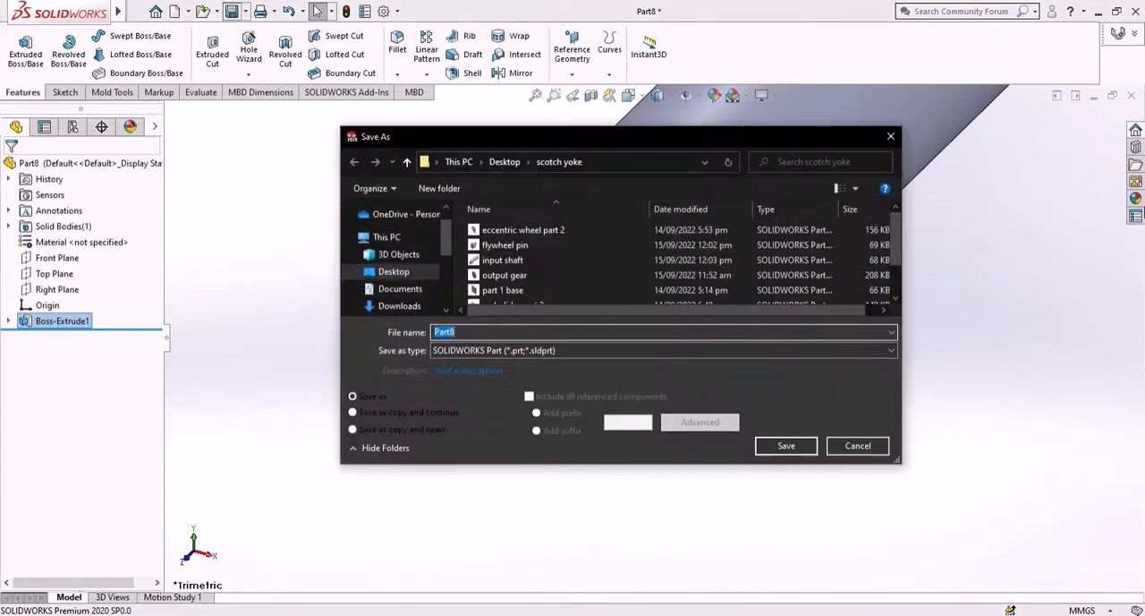
- Save the part as "output shaft" in the scotch yoke folder
{"action": "type", "text": "out"}
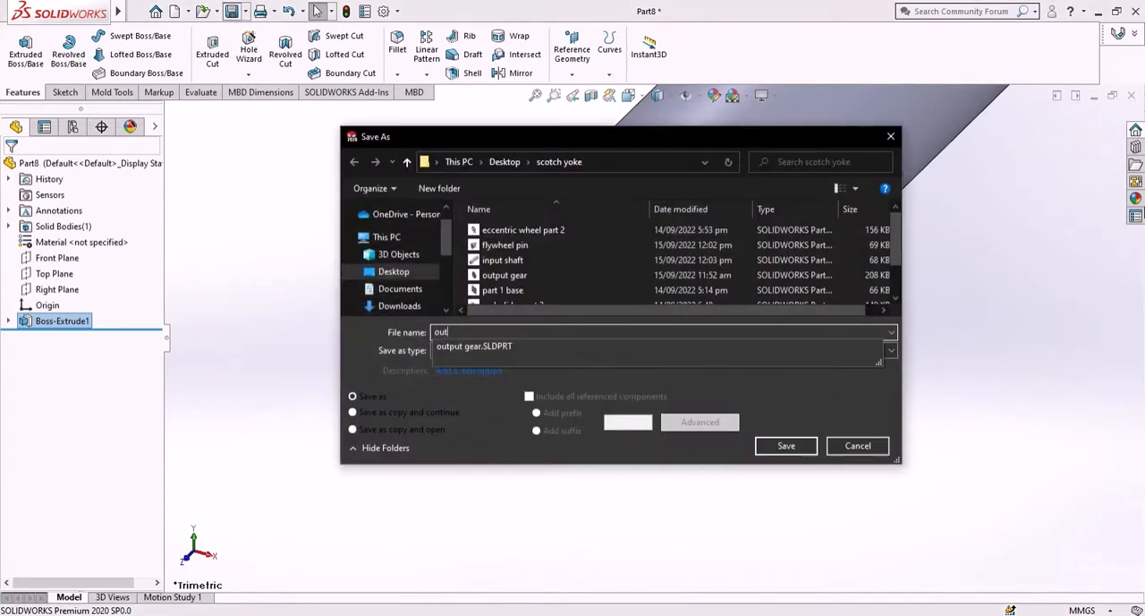
{"action": "type", "text": "put shaft"}
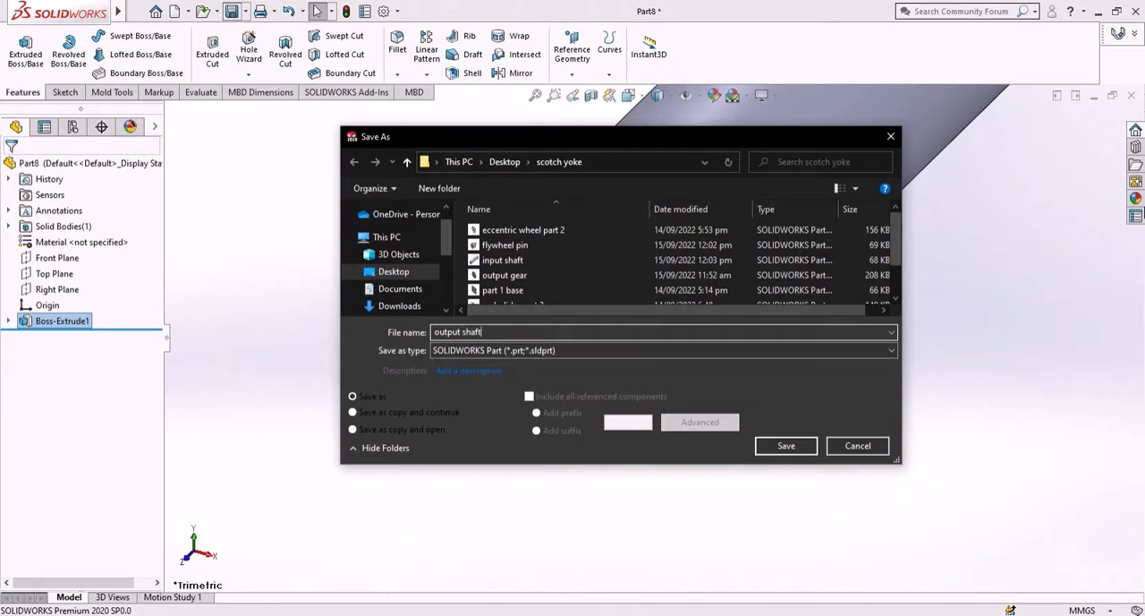
{"action": "key", "text": "Return"}
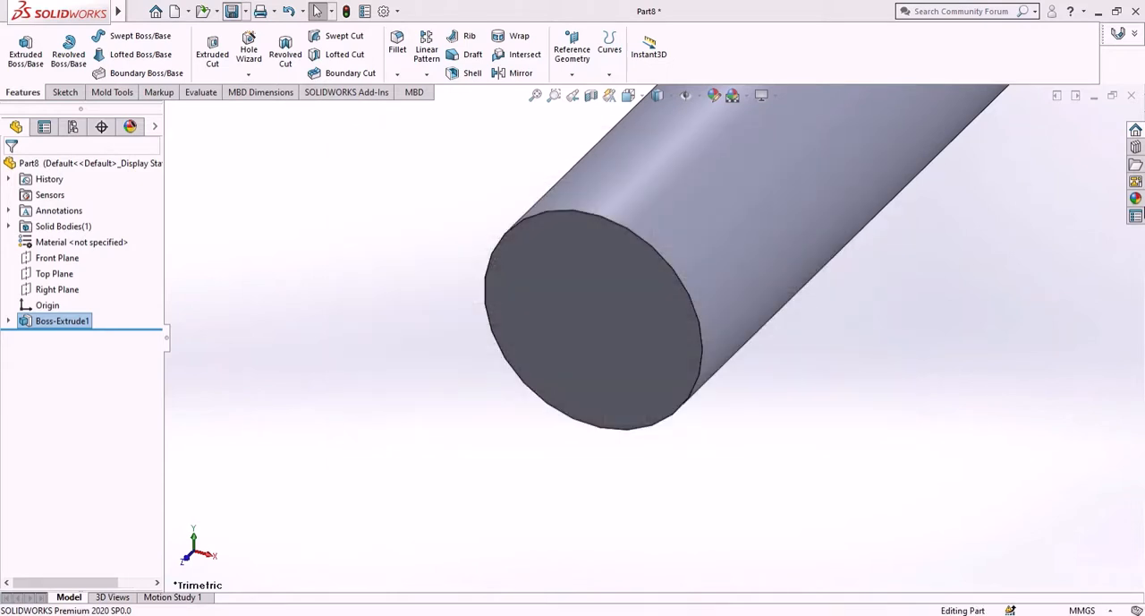
{"action": "scroll", "coordinate": [869, 251], "scroll_direction": "up", "scroll_amount": 5}
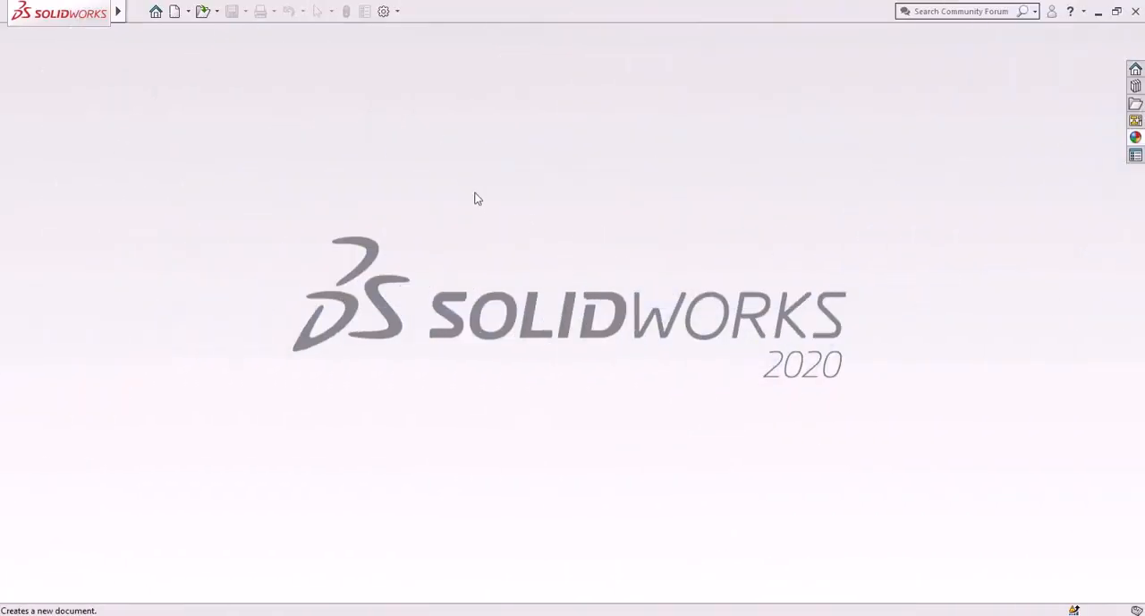
- Create a new assembly and place "part 1 base" from the scotch yoke folder as its first component
{"action": "left_click", "coordinate": [176, 12]}
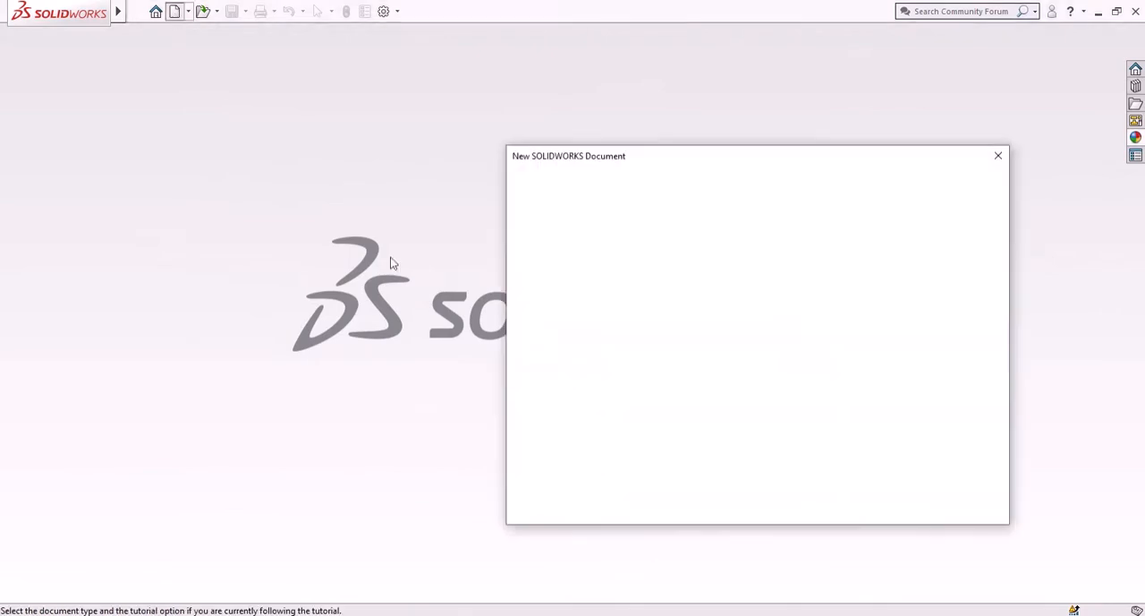
{"action": "left_click", "coordinate": [823, 494]}
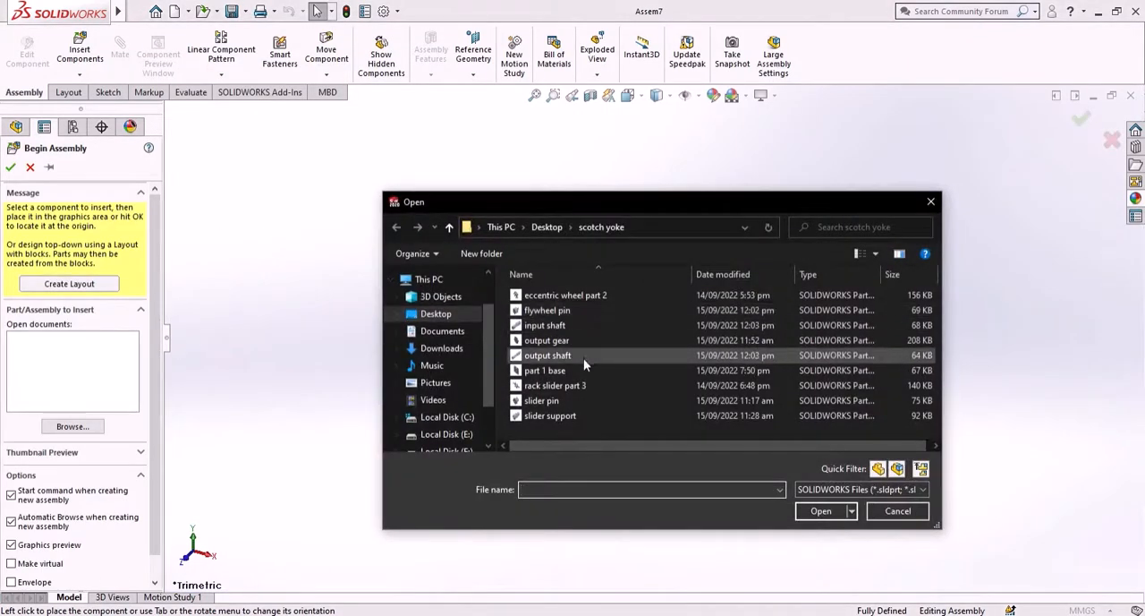
{"action": "left_click", "coordinate": [588, 370]}
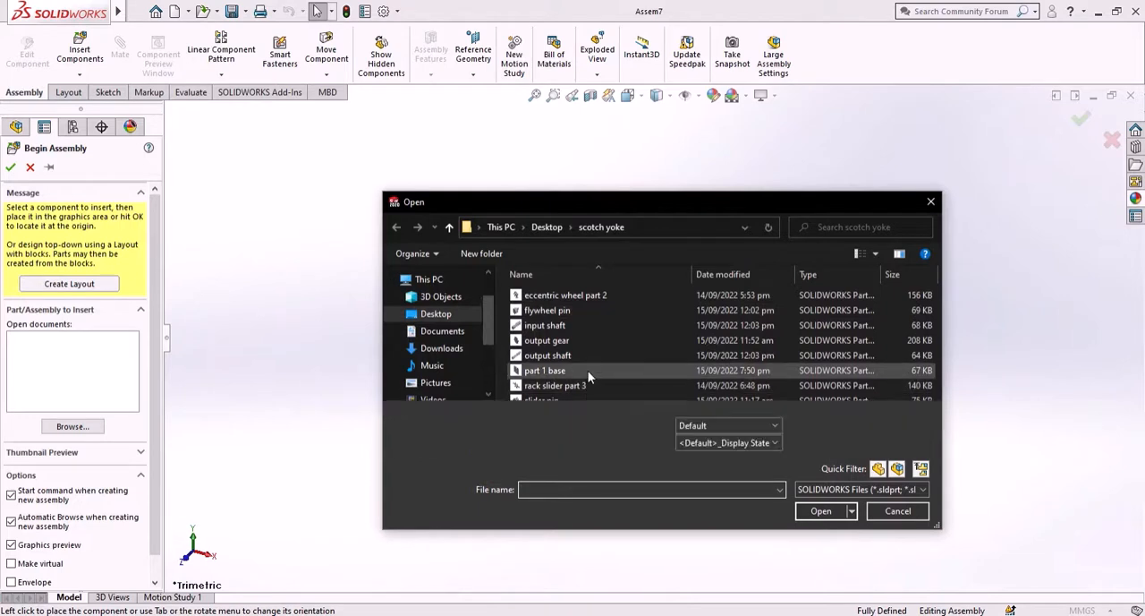
{"action": "left_click", "coordinate": [822, 511]}
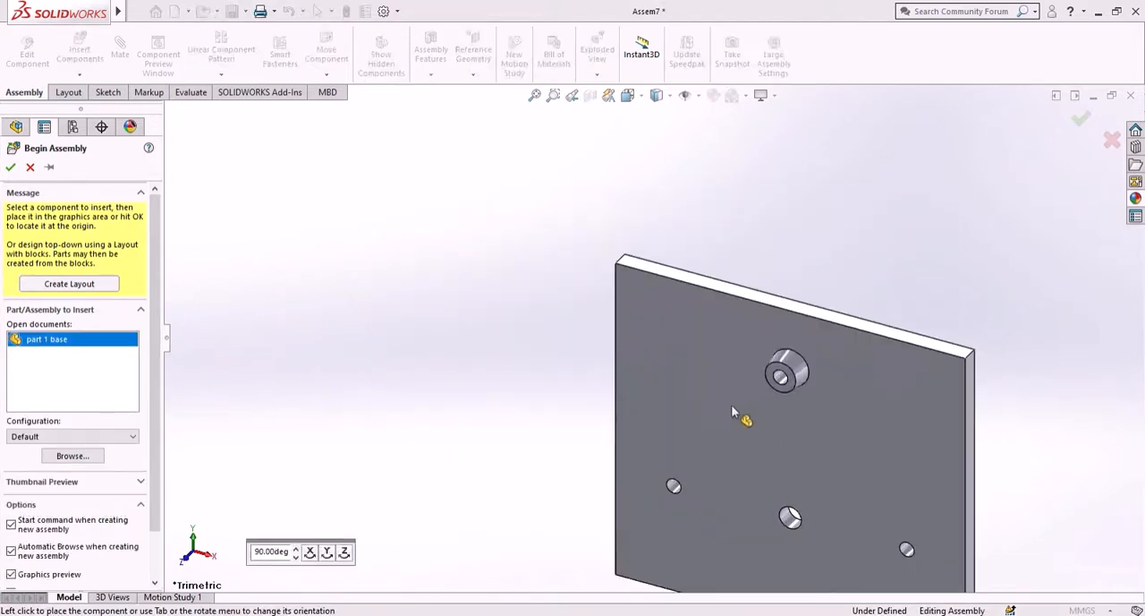
{"action": "left_click", "coordinate": [642, 362]}
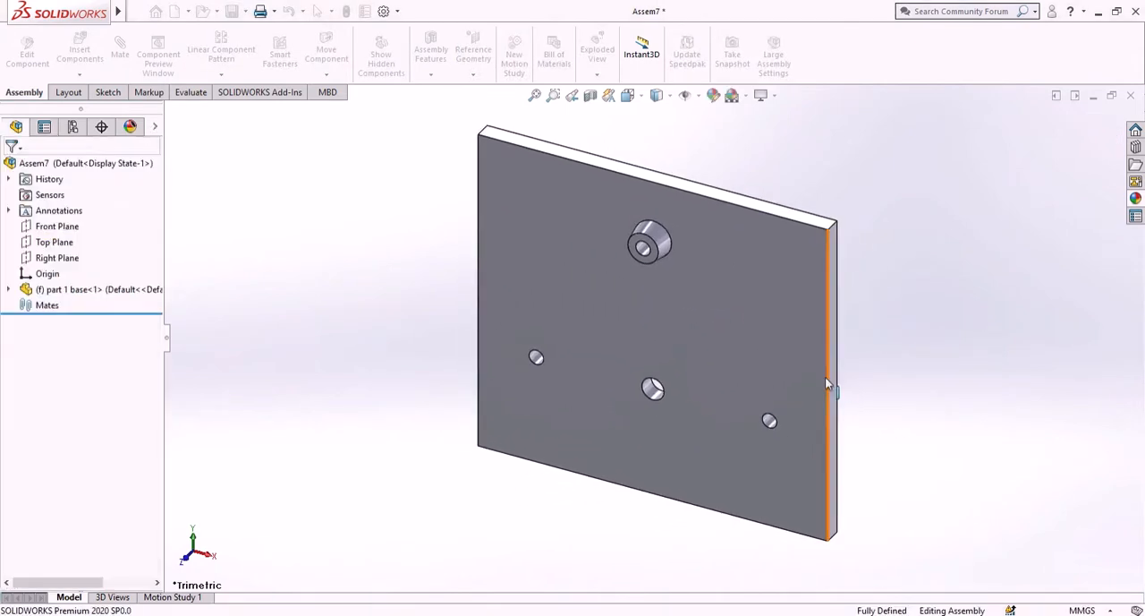
{"action": "left_click_drag", "start_coordinate": [818, 350], "coordinate": [859, 339]}
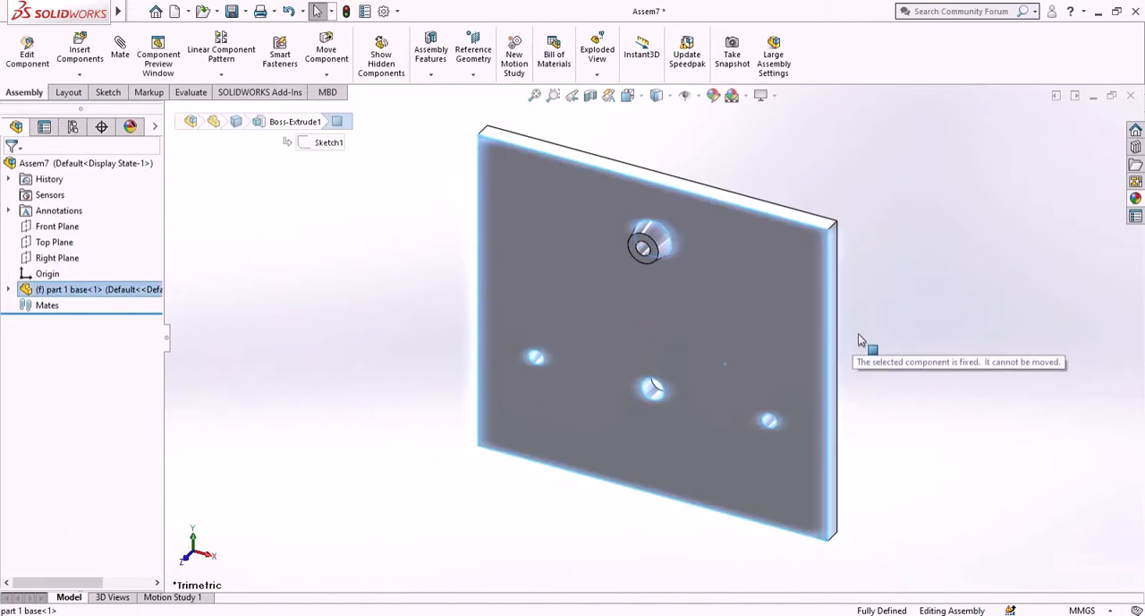
{"action": "left_click", "coordinate": [949, 331]}
{"action": "left_click_drag", "start_coordinate": [727, 313], "coordinate": [752, 332]}
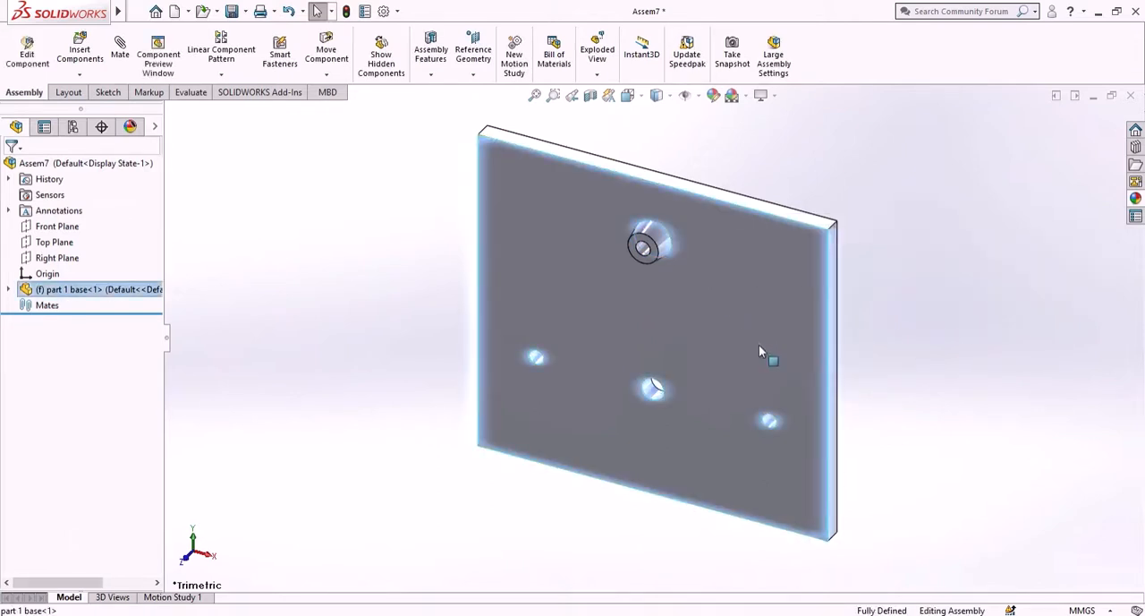
{"action": "right_click", "coordinate": [759, 351]}
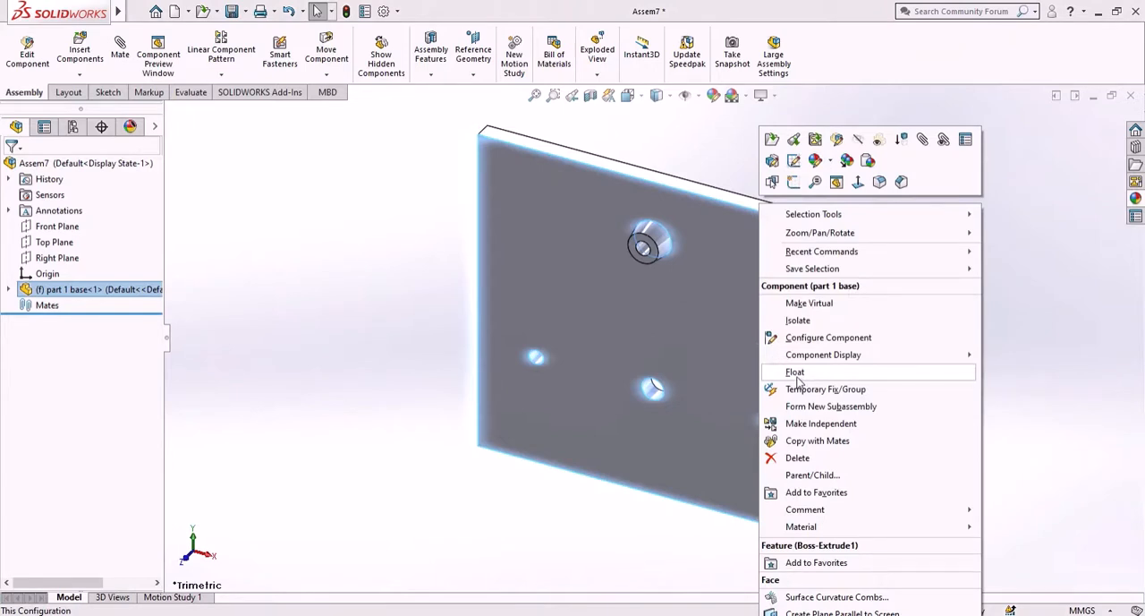
{"action": "left_click", "coordinate": [390, 257]}
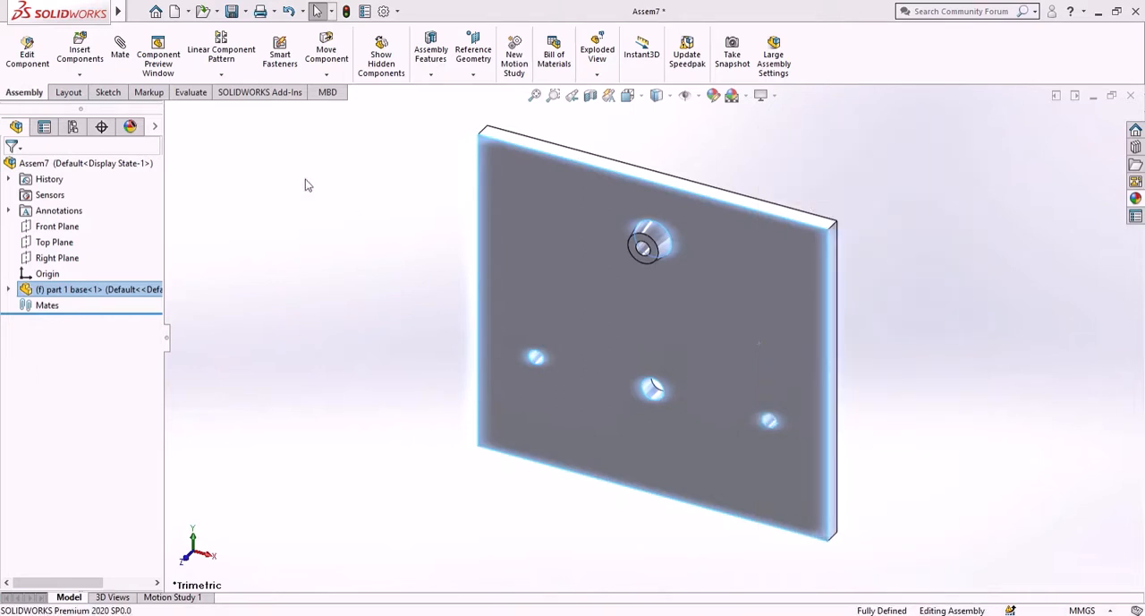
- Insert the "slider support" part in front of the base plate near its lower-right hole, and turn off RealView Graphics
{"action": "left_click", "coordinate": [86, 62]}
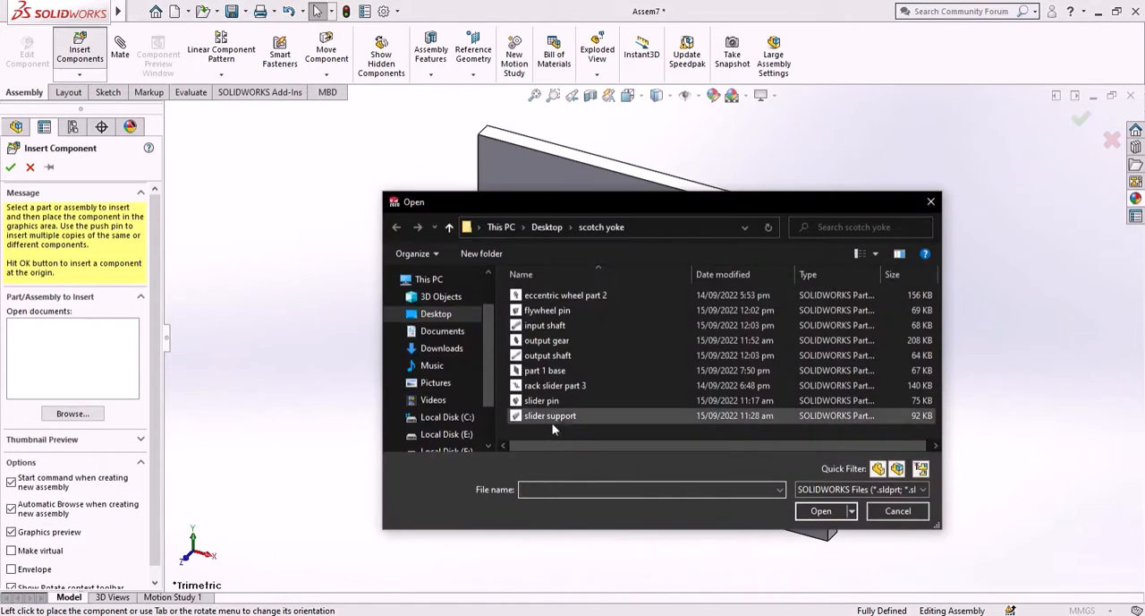
{"action": "left_click", "coordinate": [550, 415]}
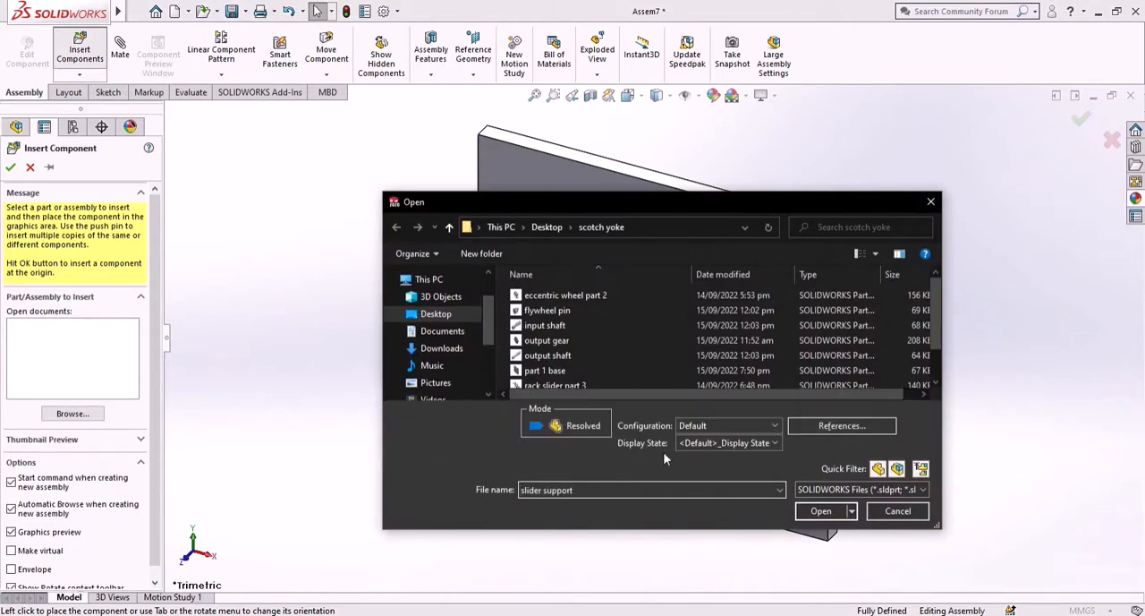
{"action": "left_click", "coordinate": [821, 511]}
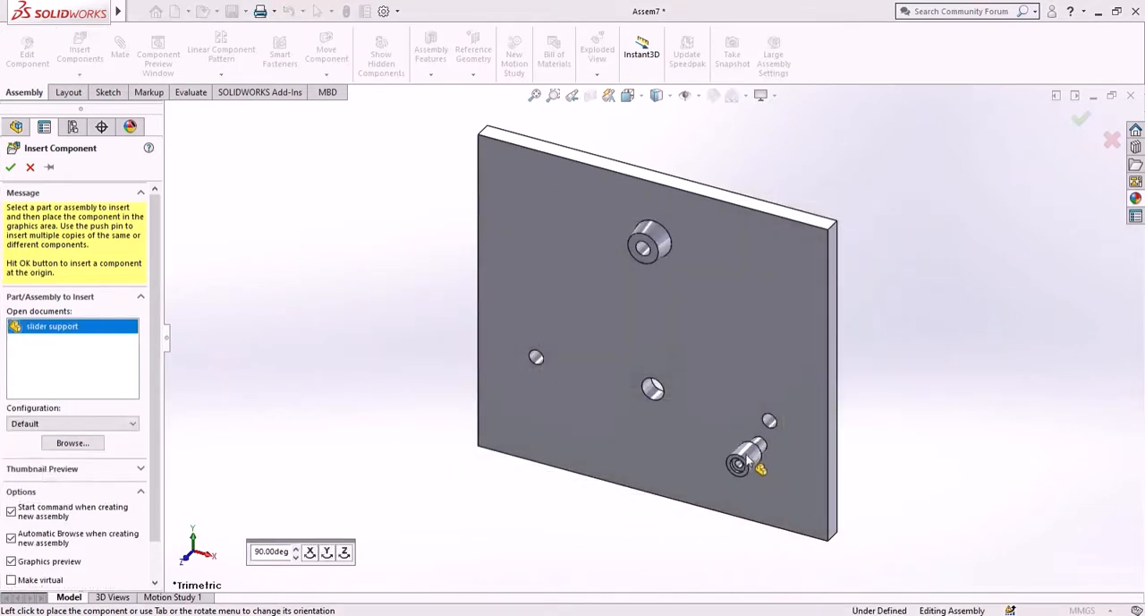
{"action": "left_click", "coordinate": [738, 458]}
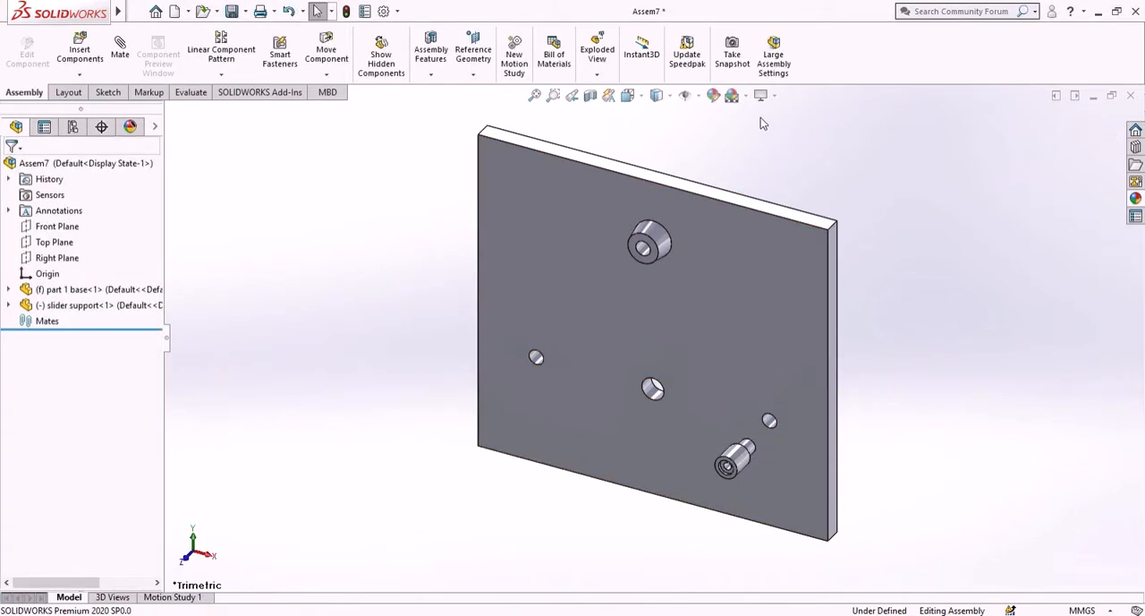
{"action": "left_click", "coordinate": [772, 96]}
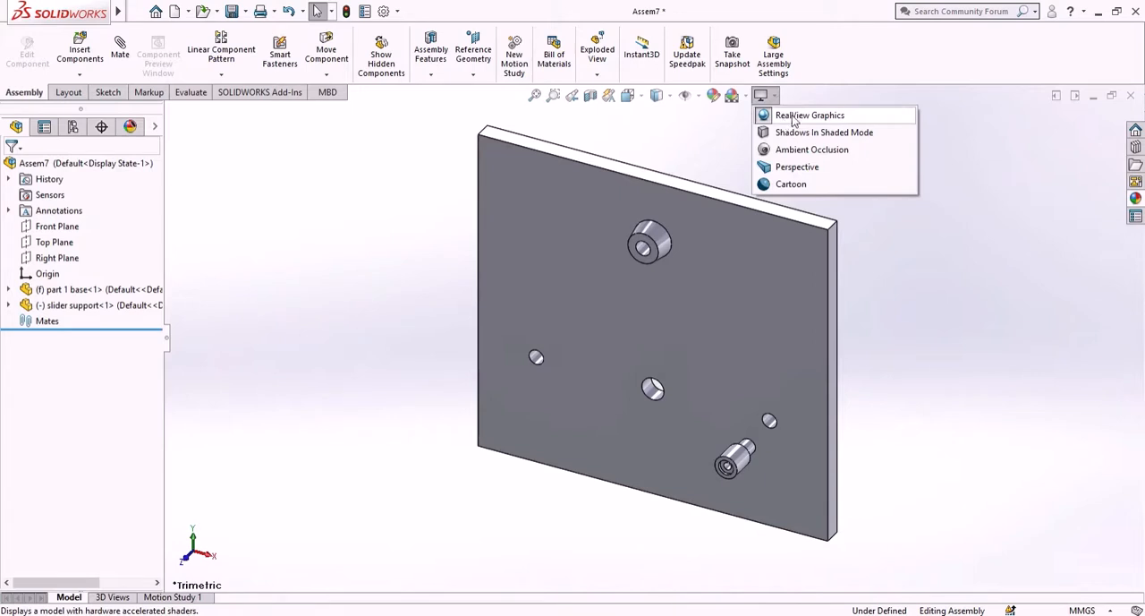
{"action": "left_click", "coordinate": [790, 118]}
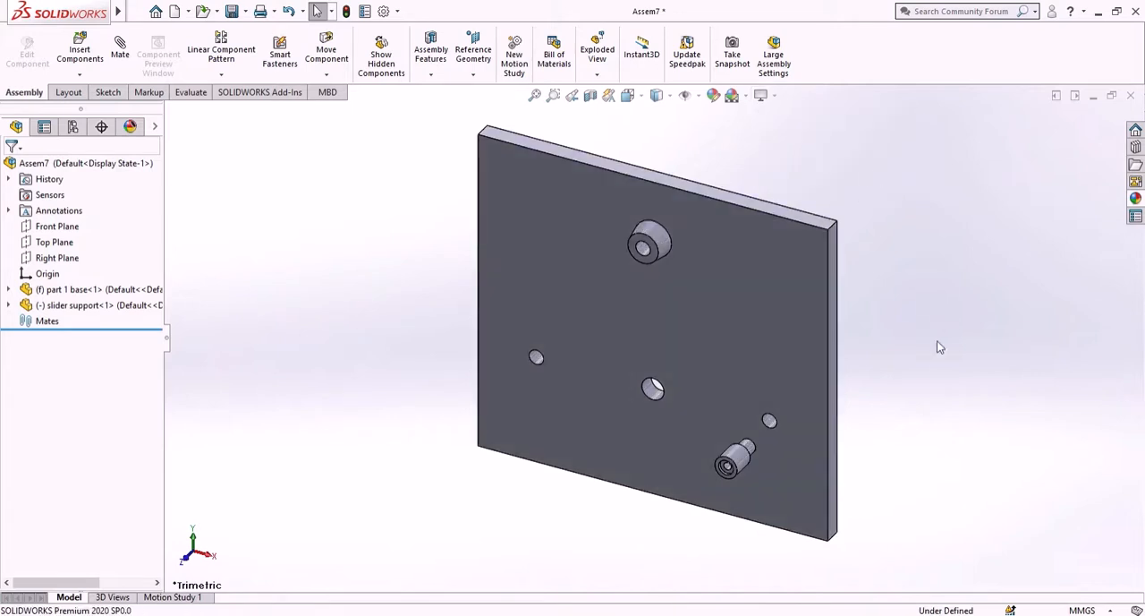
- Add a concentric mate between the base plate's lower-right hole and the slider support's narrow cylindrical end
{"action": "scroll", "coordinate": [778, 429], "scroll_direction": "down", "scroll_amount": 3}
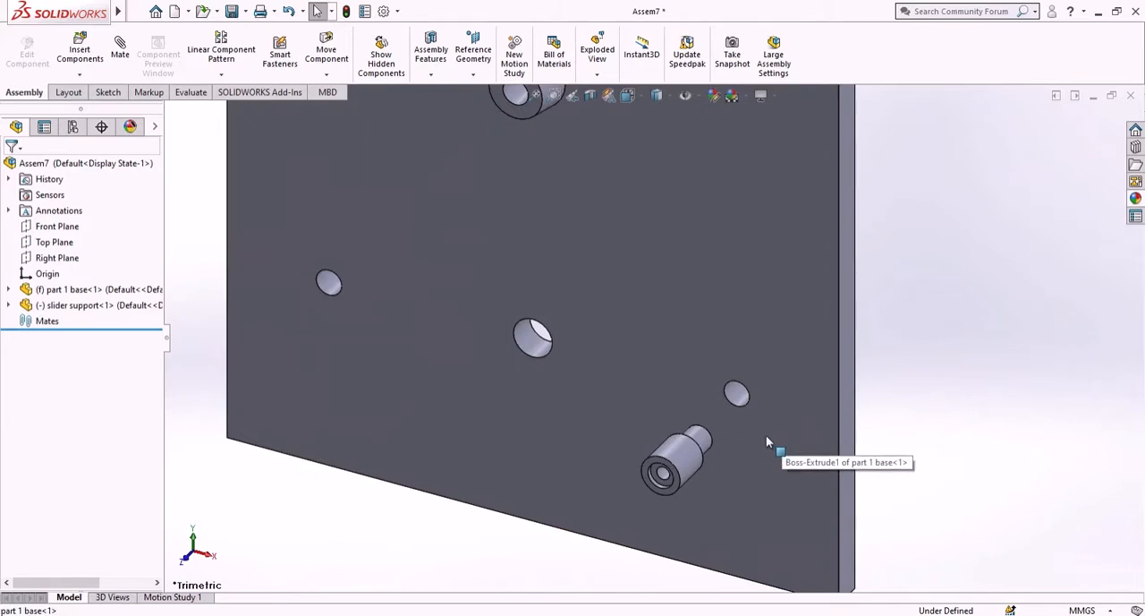
{"action": "middle_click_drag", "start_coordinate": [766, 435], "coordinate": [726, 357]}
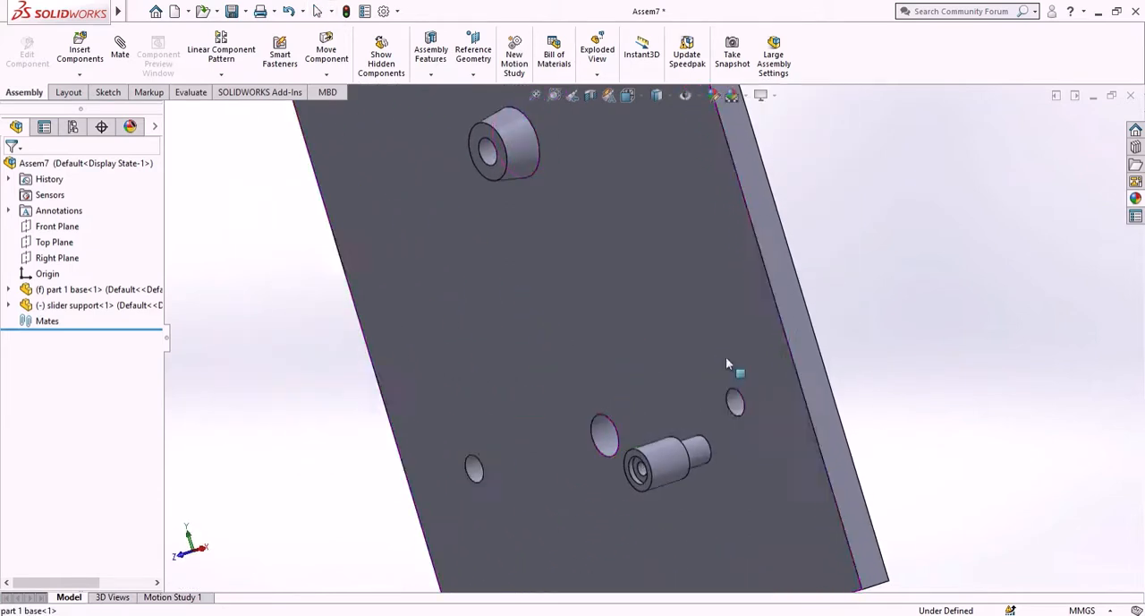
{"action": "left_click", "coordinate": [117, 42]}
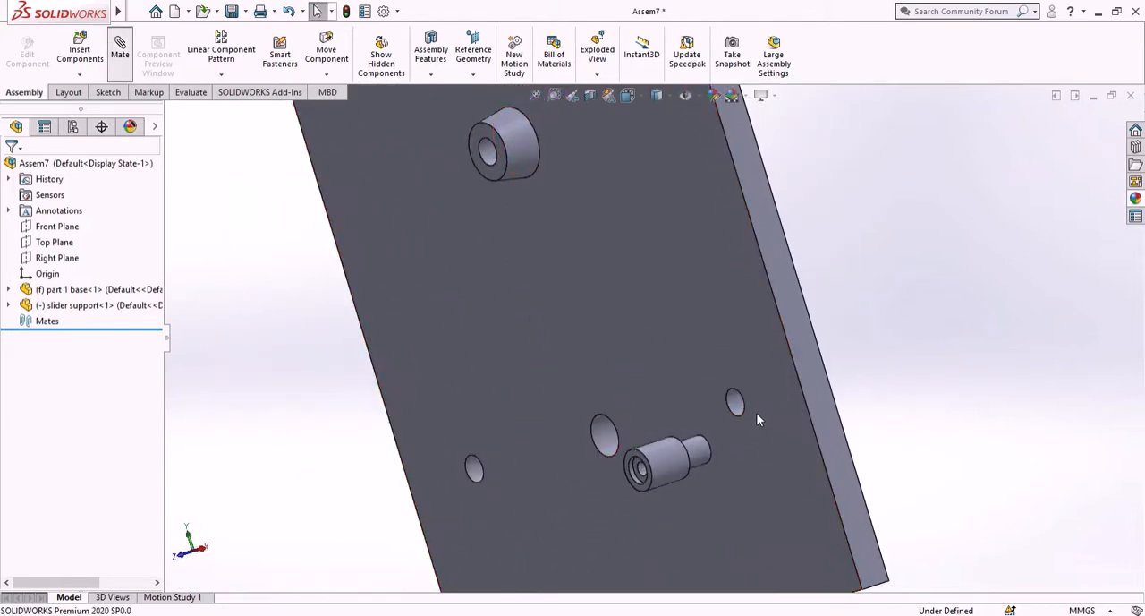
{"action": "scroll", "coordinate": [749, 410], "scroll_direction": "down", "scroll_amount": 3}
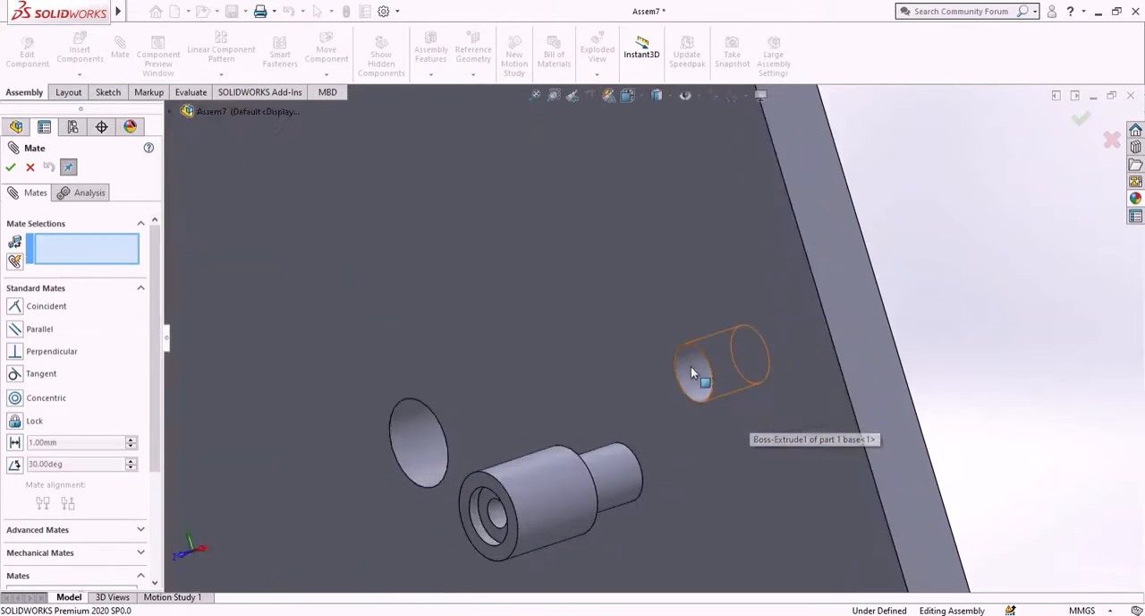
{"action": "left_click", "coordinate": [692, 368]}
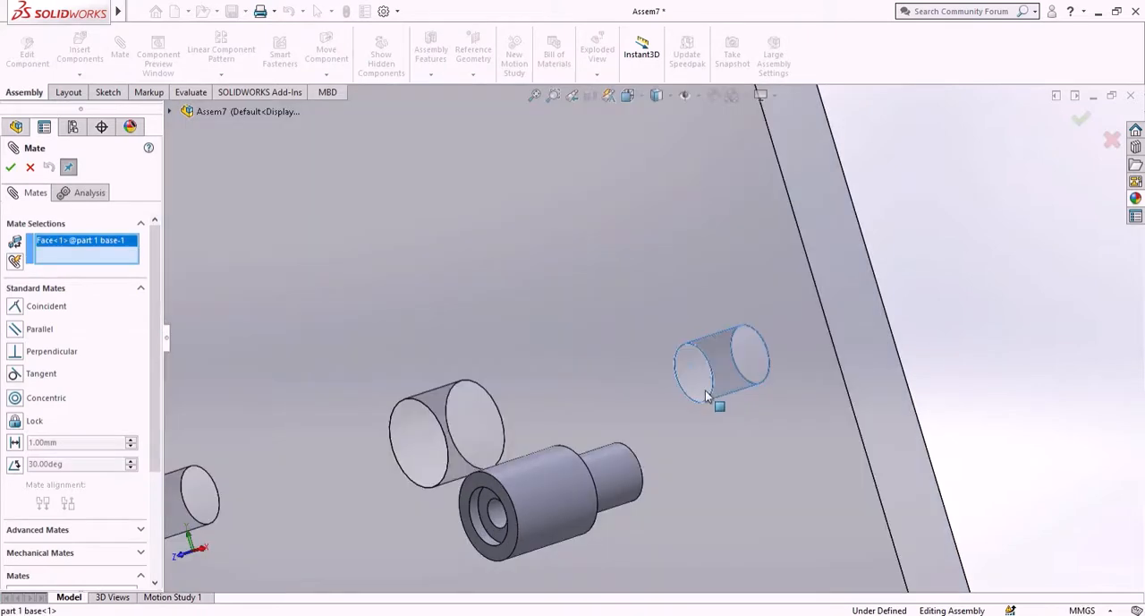
{"action": "left_click", "coordinate": [618, 472]}
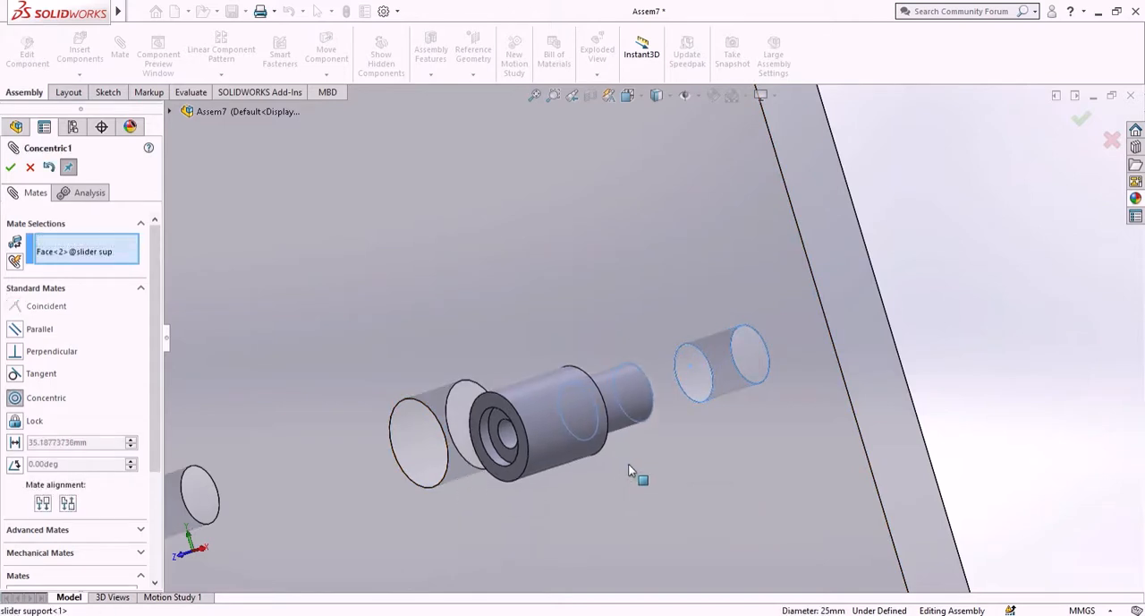
{"action": "left_click", "coordinate": [807, 489]}
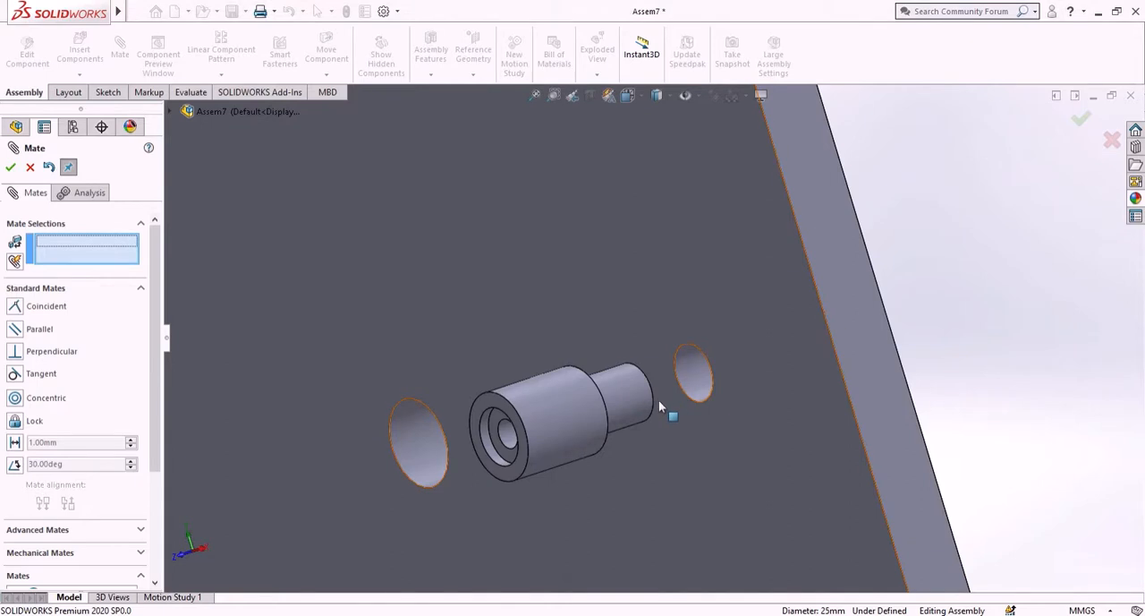
- Add a coincident mate between the base plate's front face and the shoulder face of the slider support in the lower-right hole
{"action": "left_click", "coordinate": [727, 455]}
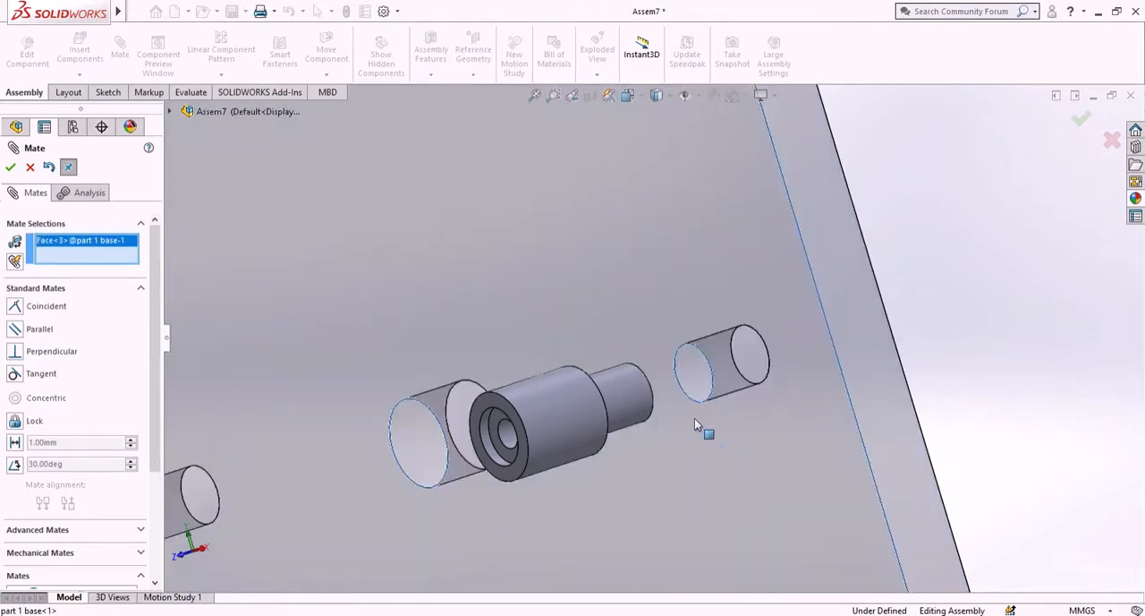
{"action": "middle_click_drag", "start_coordinate": [695, 418], "coordinate": [582, 405]}
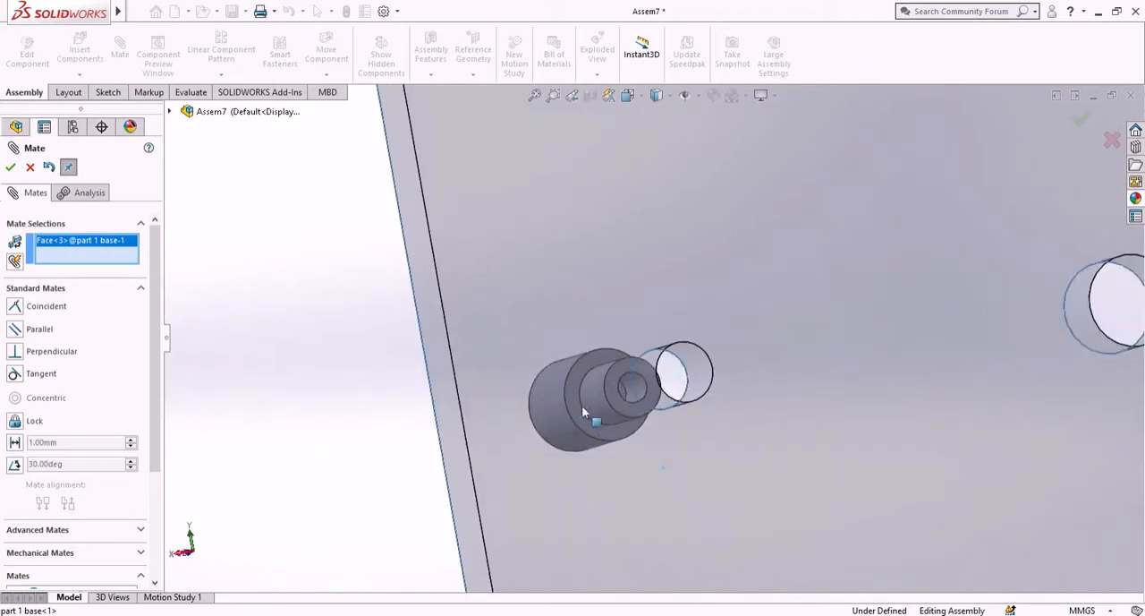
{"action": "left_click", "coordinate": [575, 391]}
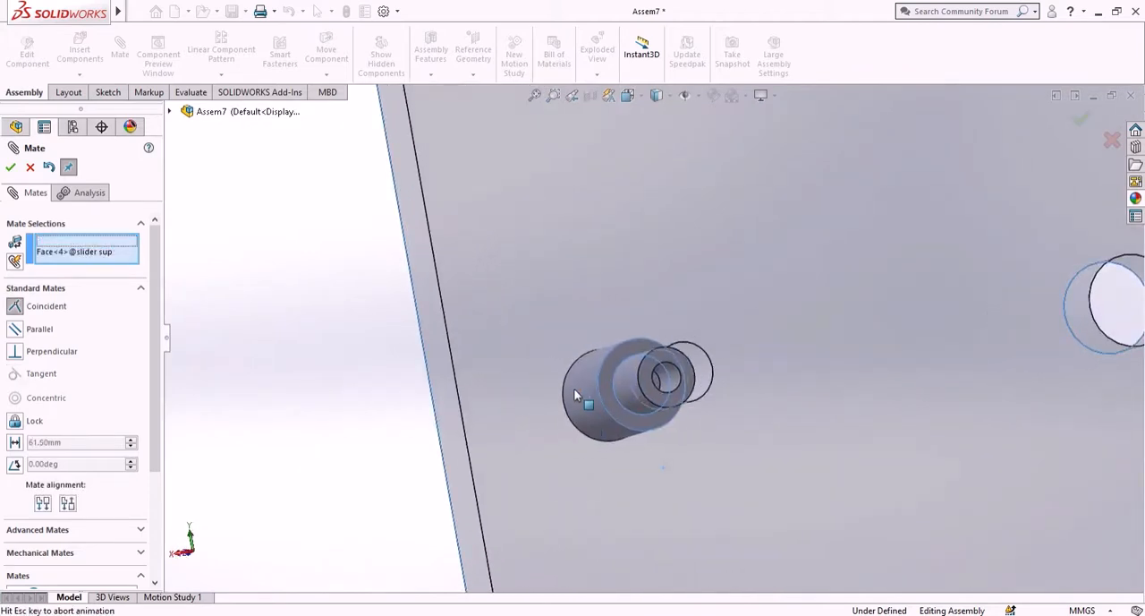
{"action": "left_click", "coordinate": [838, 472]}
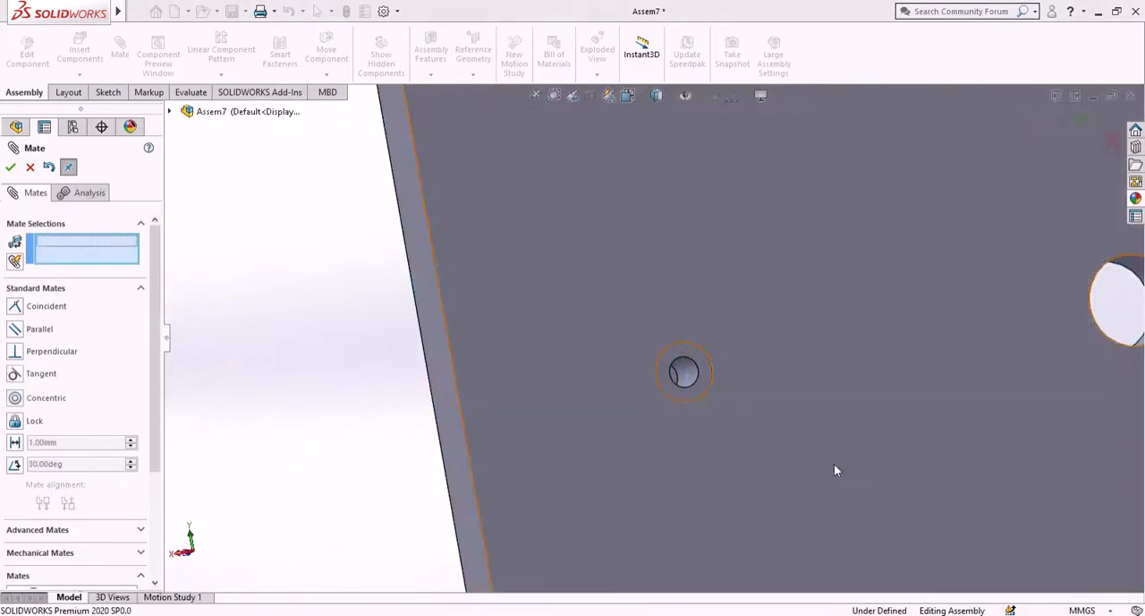
{"action": "mouse_move", "coordinate": [396, 383]}
{"action": "middle_mouse_down"}
{"action": "mouse_move", "coordinate": [458, 388]}
{"action": "mouse_move", "coordinate": [522, 350]}
{"action": "mouse_move", "coordinate": [442, 389]}
{"action": "mouse_move", "coordinate": [403, 389]}
{"action": "middle_mouse_up"}
{"action": "scroll", "coordinate": [398, 346], "scroll_direction": "up", "scroll_amount": 3}
{"action": "scroll", "coordinate": [455, 373], "scroll_direction": "down", "scroll_amount": 4}
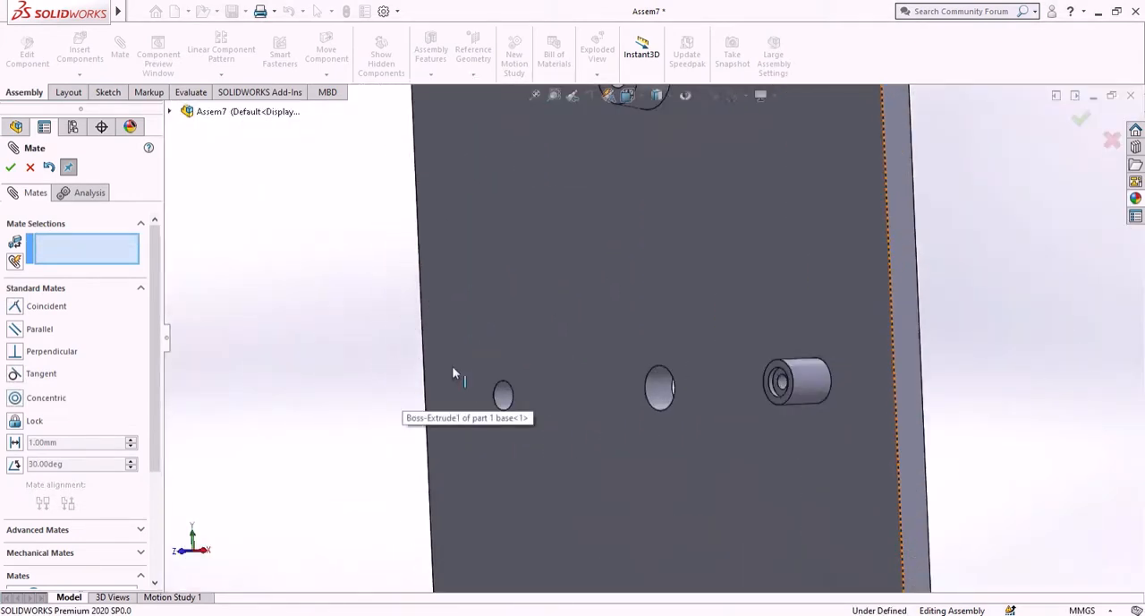
{"action": "scroll", "coordinate": [499, 390], "scroll_direction": "up", "scroll_amount": 2}
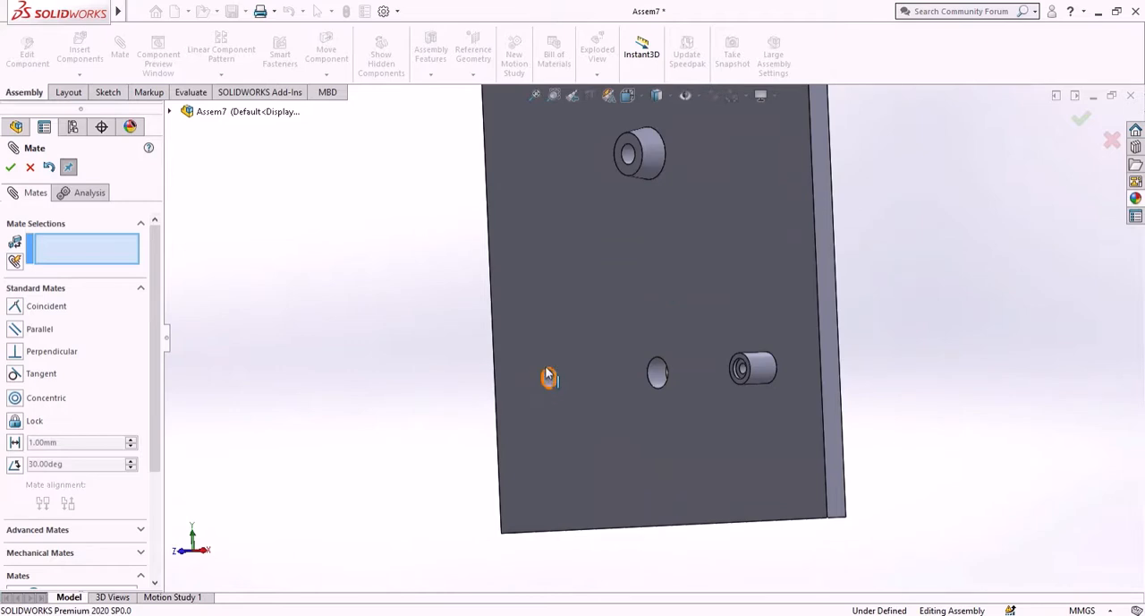
{"action": "left_click", "coordinate": [10, 168]}
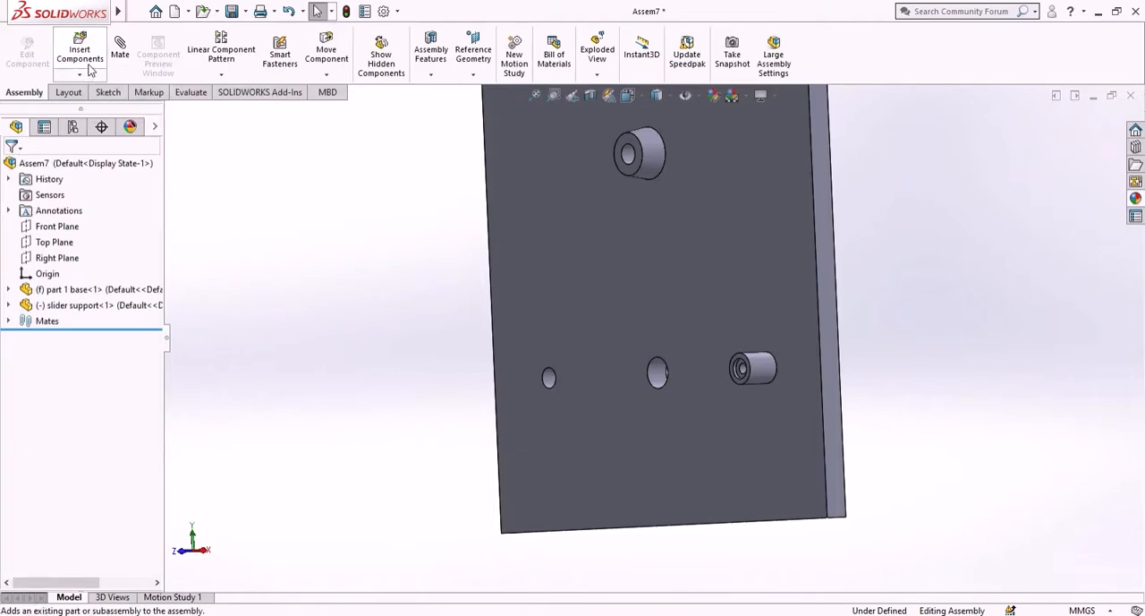
- Insert a second "slider support" part beside the base plate's left edge, near the lower-left hole
{"action": "left_click", "coordinate": [89, 64]}
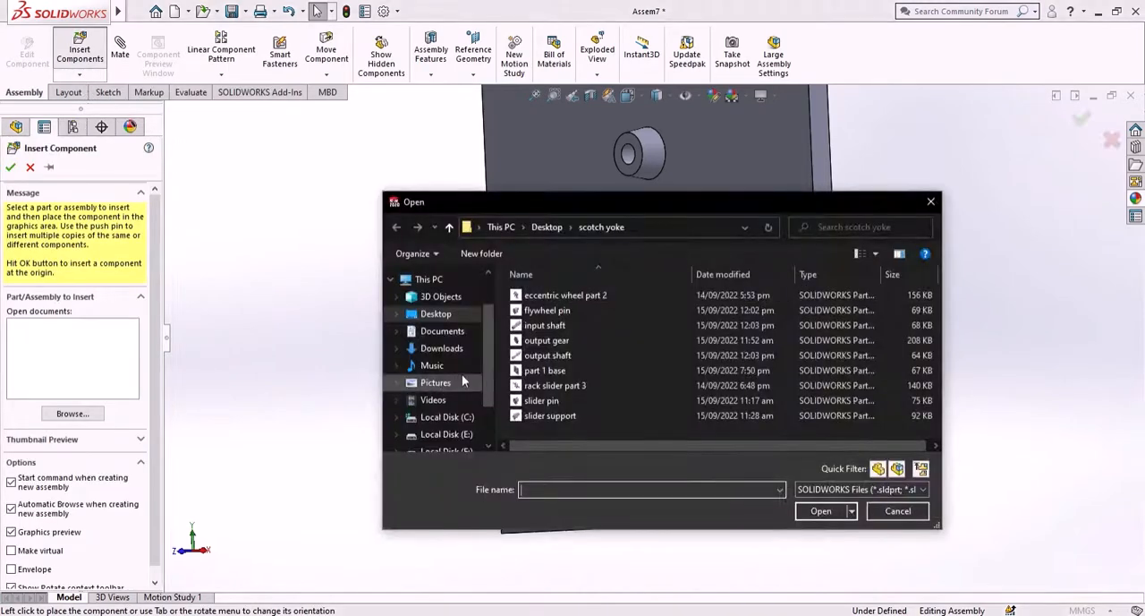
{"action": "left_click", "coordinate": [575, 417]}
{"action": "left_click", "coordinate": [820, 510]}
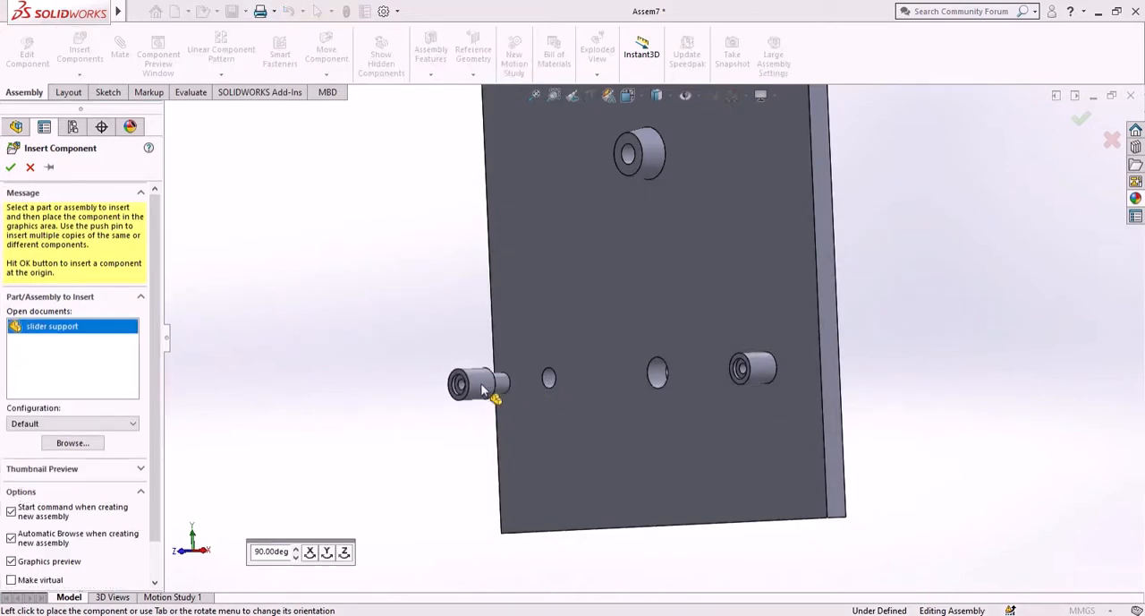
{"action": "left_click", "coordinate": [484, 389]}
- Add a concentric mate between the base plate's lower-left hole and the second slider support's narrow cylindrical end
{"action": "scroll", "coordinate": [502, 349], "scroll_direction": "down", "scroll_amount": 3}
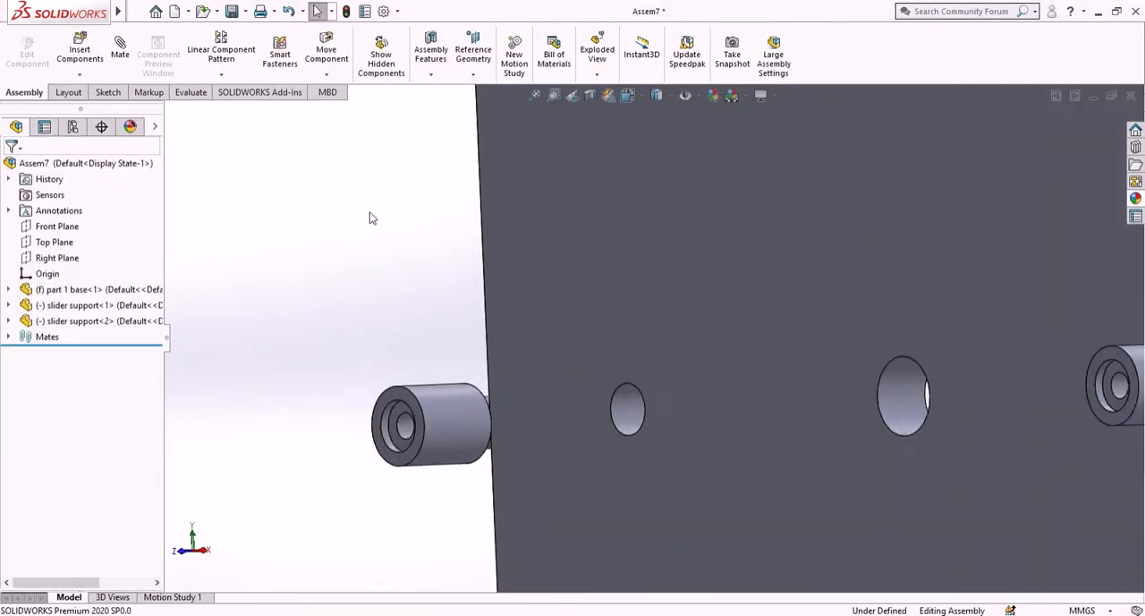
{"action": "left_click", "coordinate": [125, 52]}
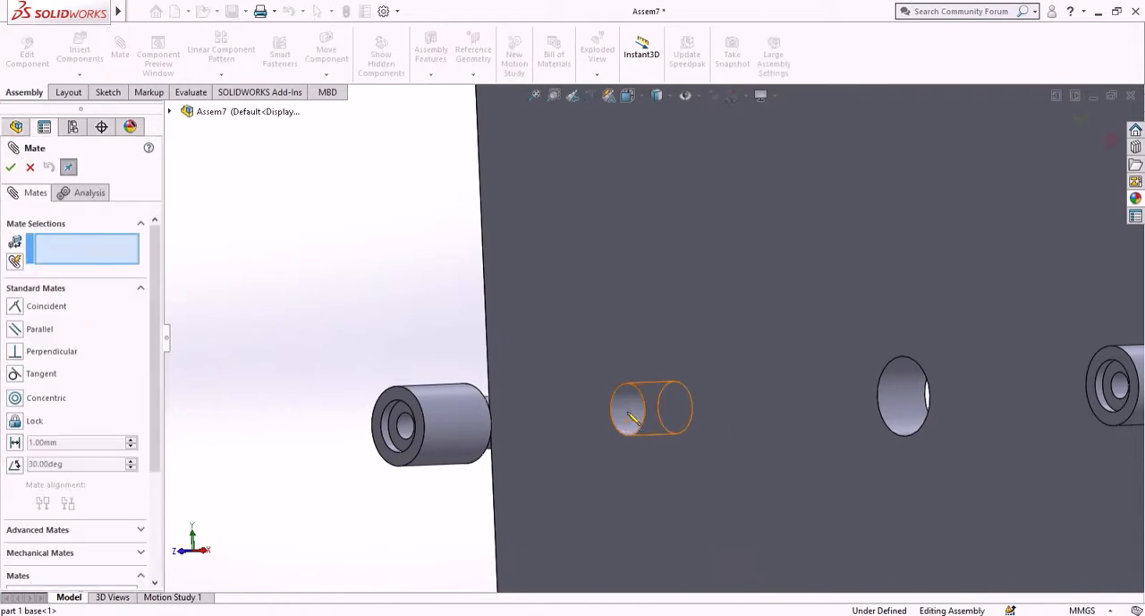
{"action": "left_click", "coordinate": [630, 410]}
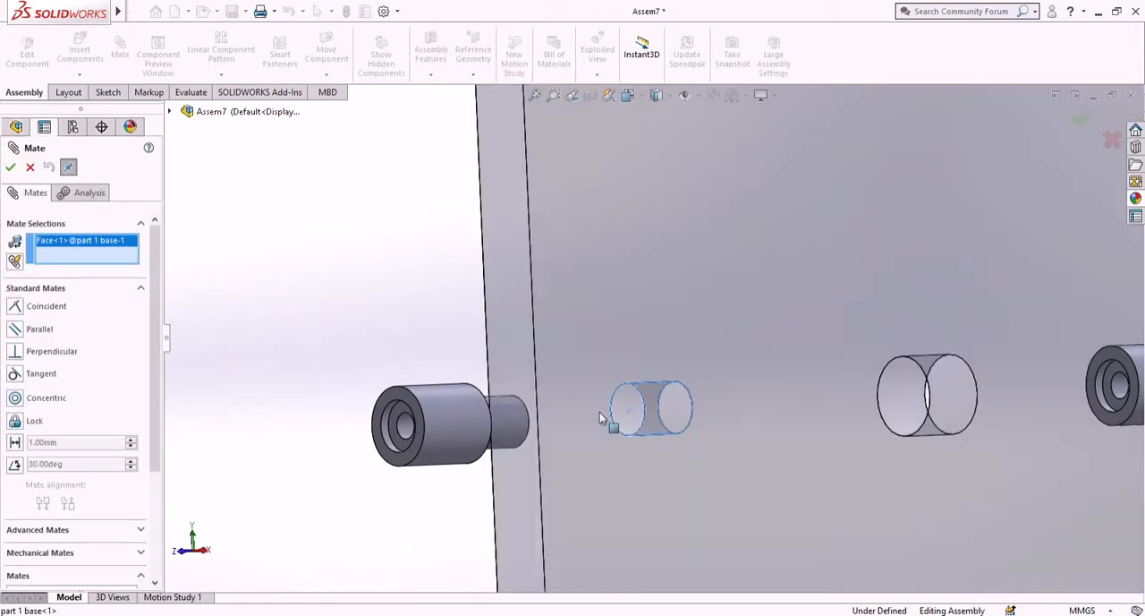
{"action": "left_click", "coordinate": [508, 421]}
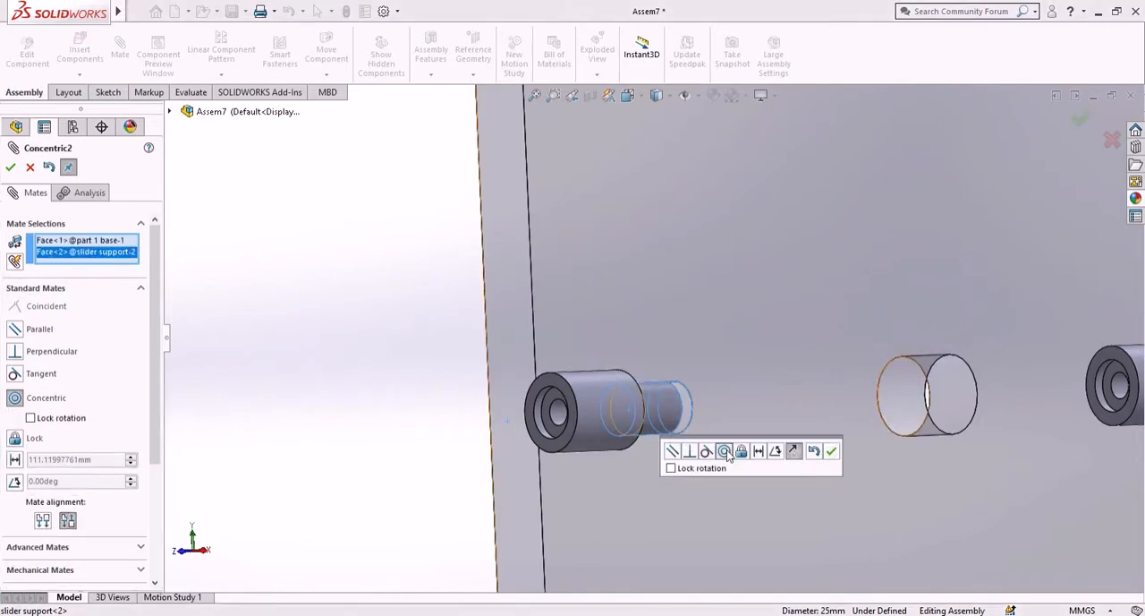
{"action": "left_click", "coordinate": [831, 452]}
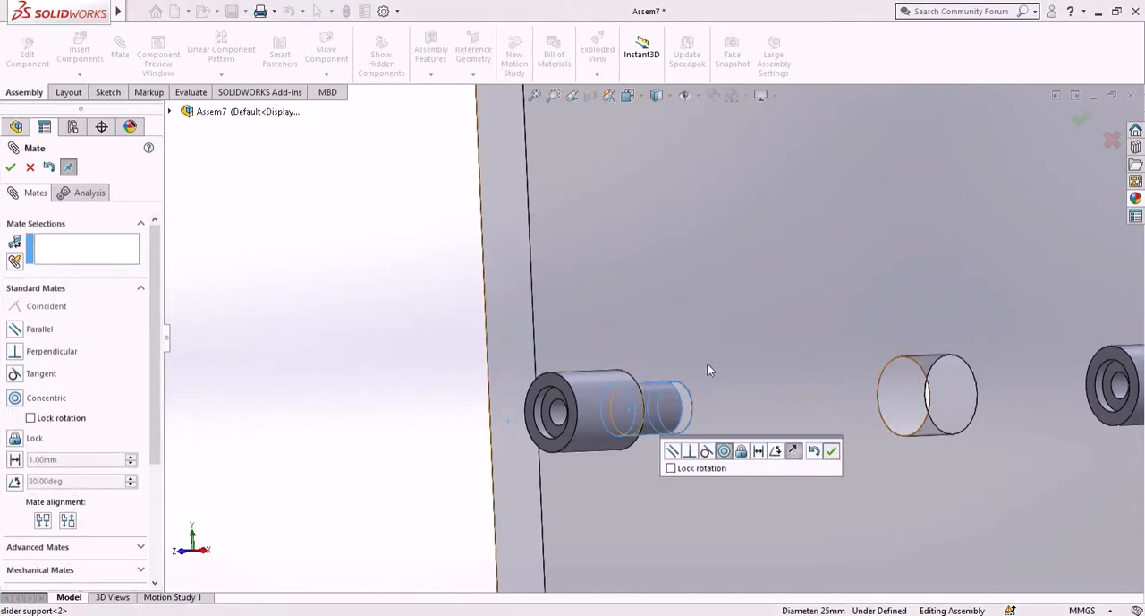
- Add a coincident mate between the base plate's front face and the second slider support's shoulder face
{"action": "left_click", "coordinate": [732, 388]}
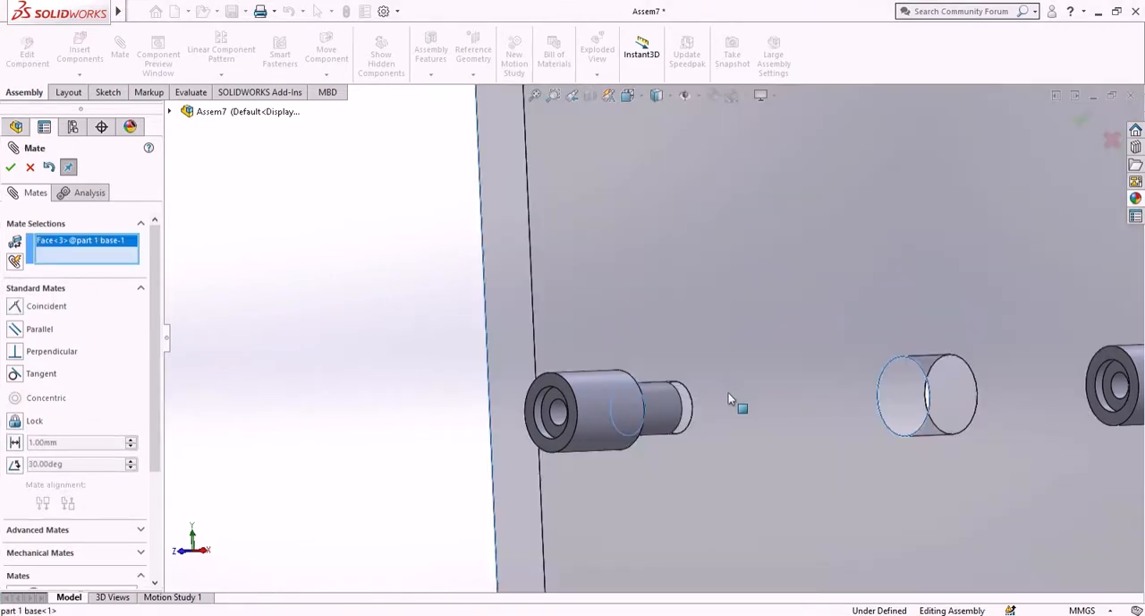
{"action": "middle_click_drag", "start_coordinate": [686, 388], "coordinate": [689, 364]}
{"action": "left_click", "coordinate": [750, 374]}
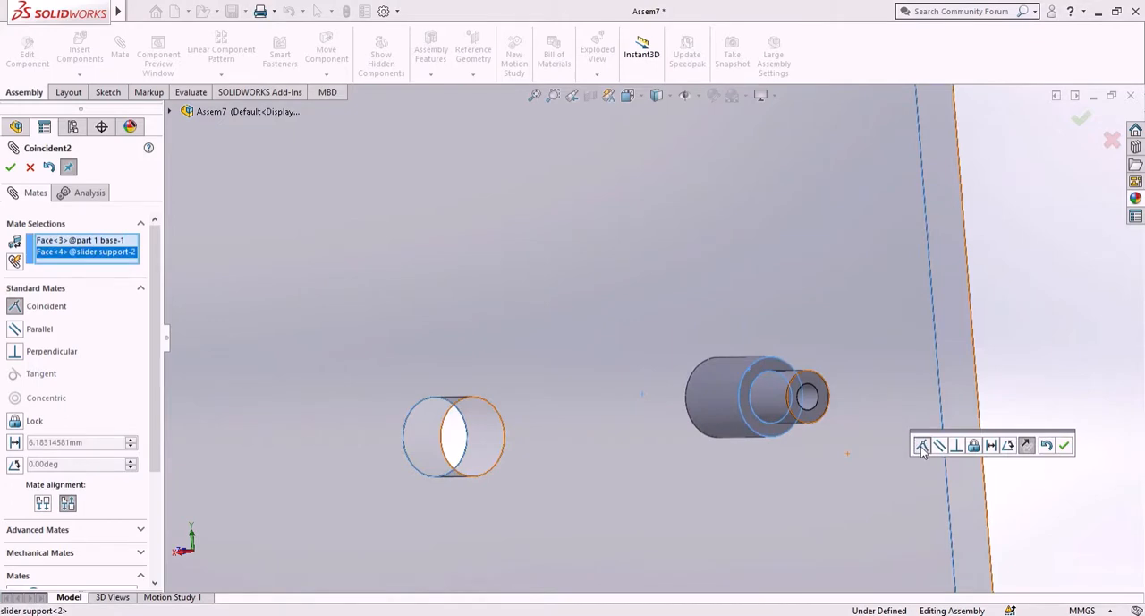
{"action": "left_click", "coordinate": [1066, 446]}
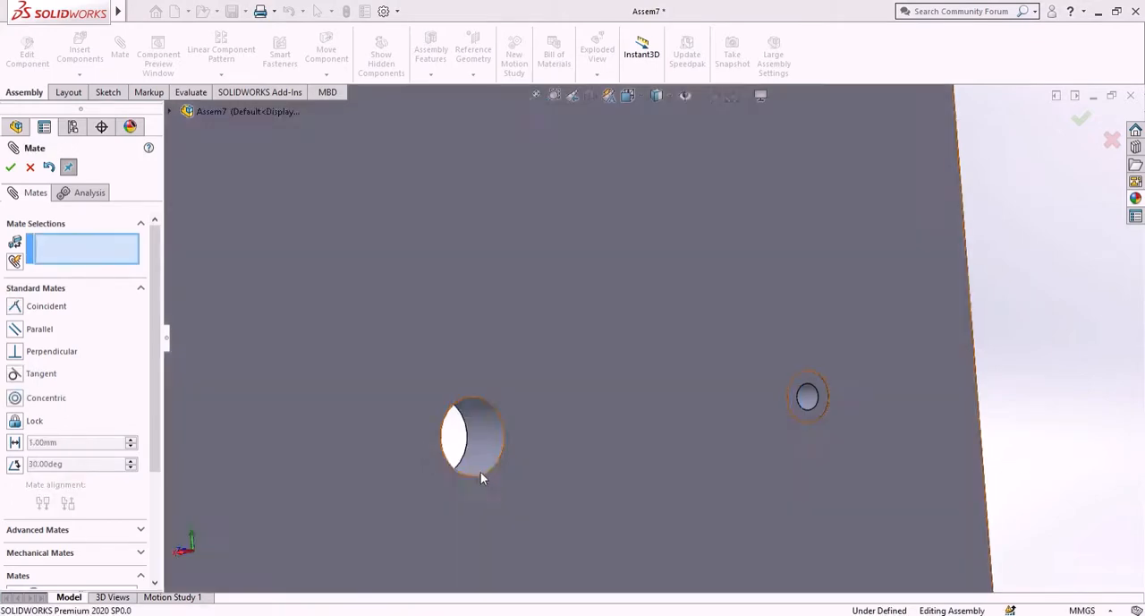
- Examine the seating of both slider supports on the base plate from several angles, and close the Mate command
{"action": "scroll", "coordinate": [452, 429], "scroll_direction": "up", "scroll_amount": 6}
{"action": "middle_click_drag", "start_coordinate": [407, 390], "coordinate": [546, 365]}
{"action": "scroll", "coordinate": [534, 337], "scroll_direction": "down", "scroll_amount": 2}
{"action": "scroll", "coordinate": [540, 338], "scroll_direction": "up", "scroll_amount": 2}
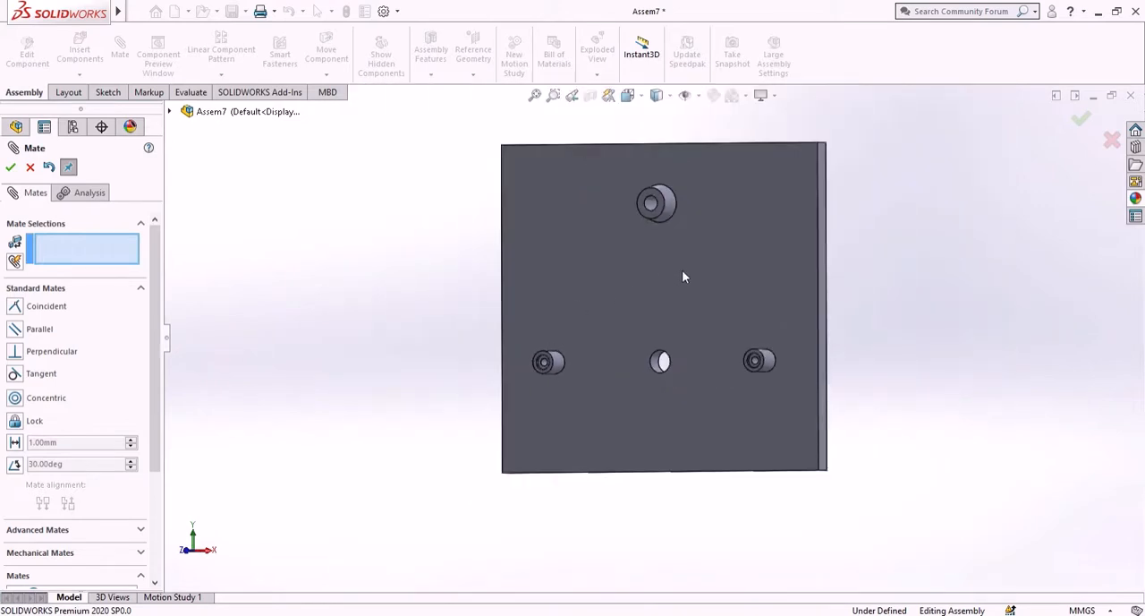
{"action": "middle_click_drag", "start_coordinate": [926, 338], "coordinate": [874, 329]}
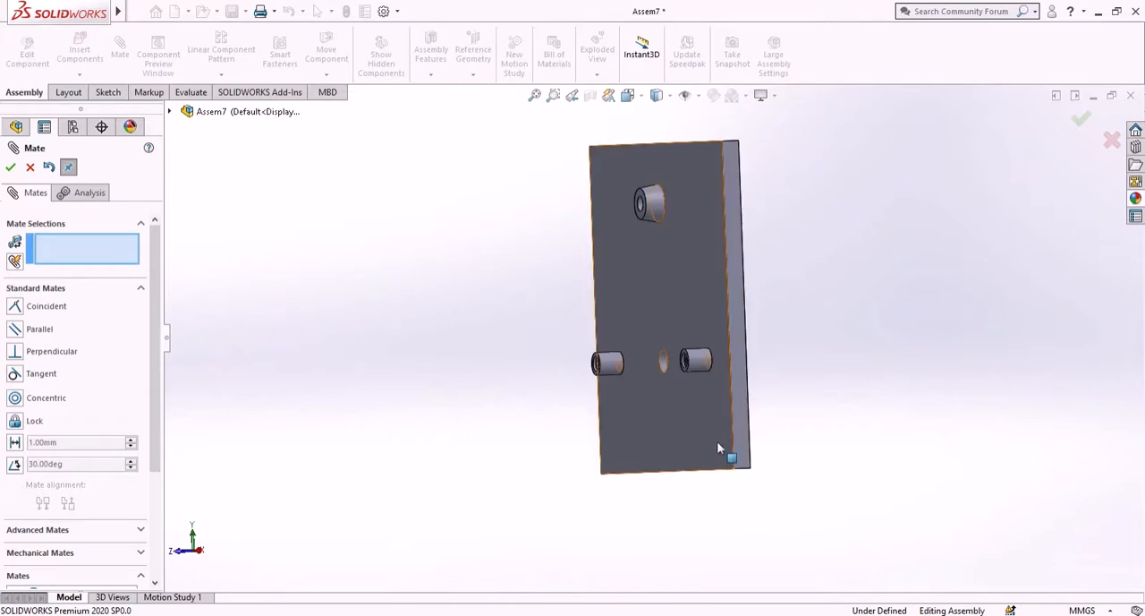
{"action": "mouse_move", "coordinate": [797, 367]}
{"action": "middle_mouse_down"}
{"action": "mouse_move", "coordinate": [882, 342]}
{"action": "mouse_move", "coordinate": [758, 367]}
{"action": "mouse_move", "coordinate": [809, 374]}
{"action": "mouse_move", "coordinate": [811, 356]}
{"action": "middle_mouse_up"}
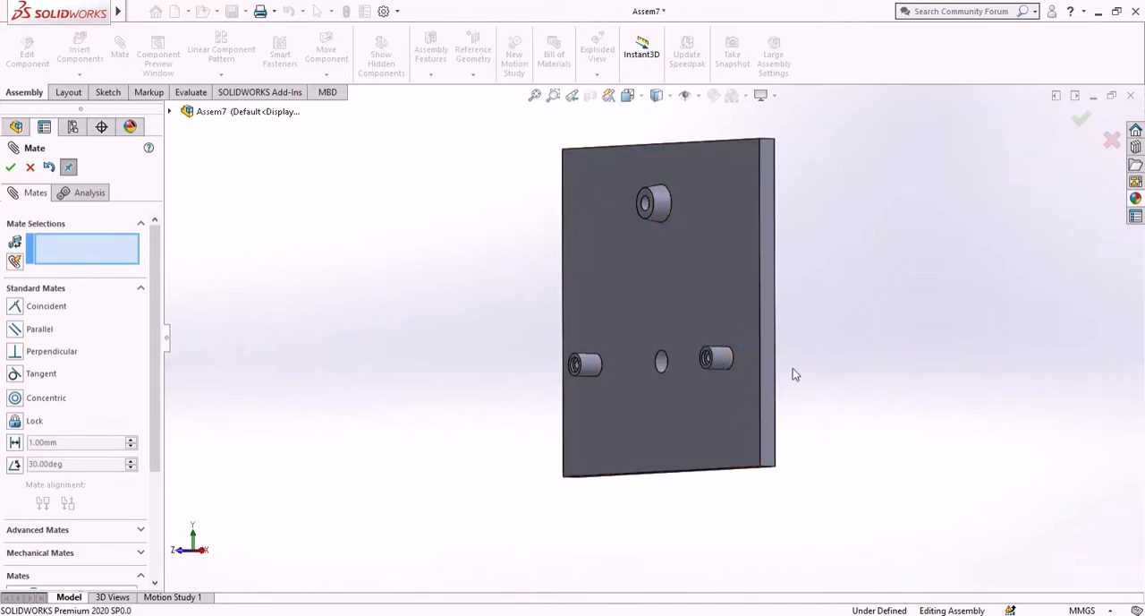
{"action": "key", "text": "Right"}
{"action": "key", "text": "Right"}
{"action": "key", "text": "Right"}
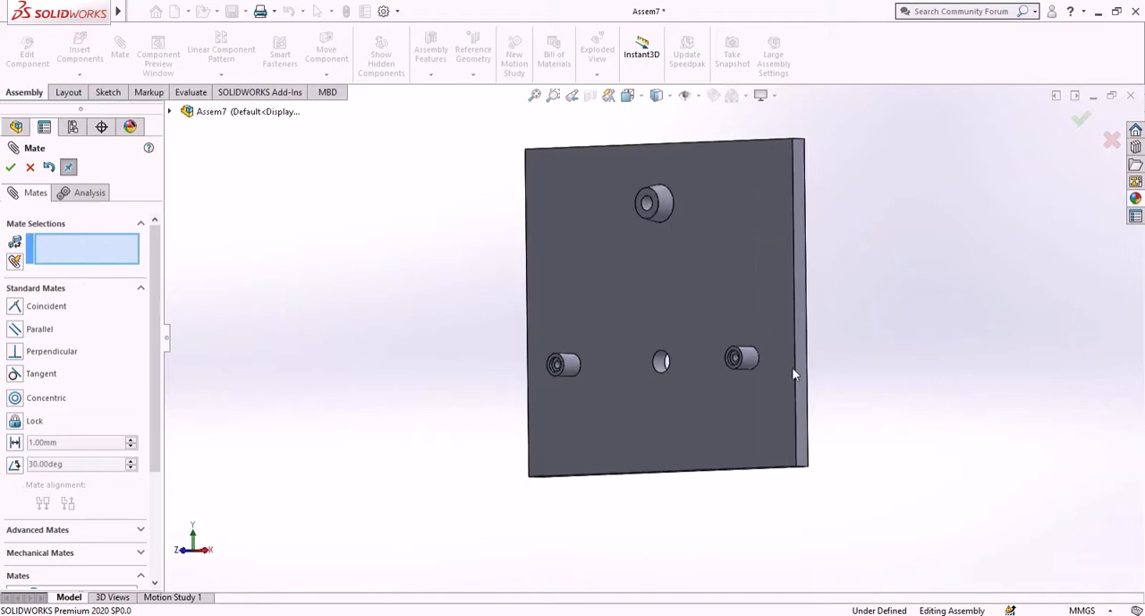
{"action": "key", "text": "Left"}
{"action": "key", "text": "Left"}
{"action": "key", "text": "Left"}
{"action": "key", "text": "Down"}
{"action": "key", "text": "Down"}
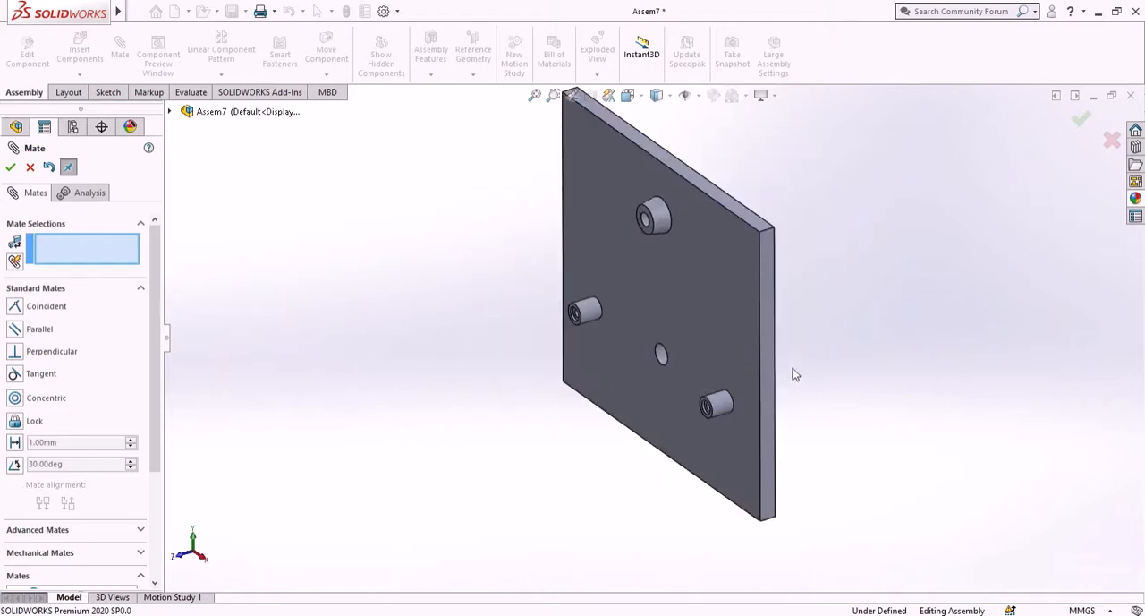
{"action": "key", "text": "Up"}
{"action": "key", "text": "Up"}
{"action": "key", "text": "Right"}
{"action": "key", "text": "Right"}
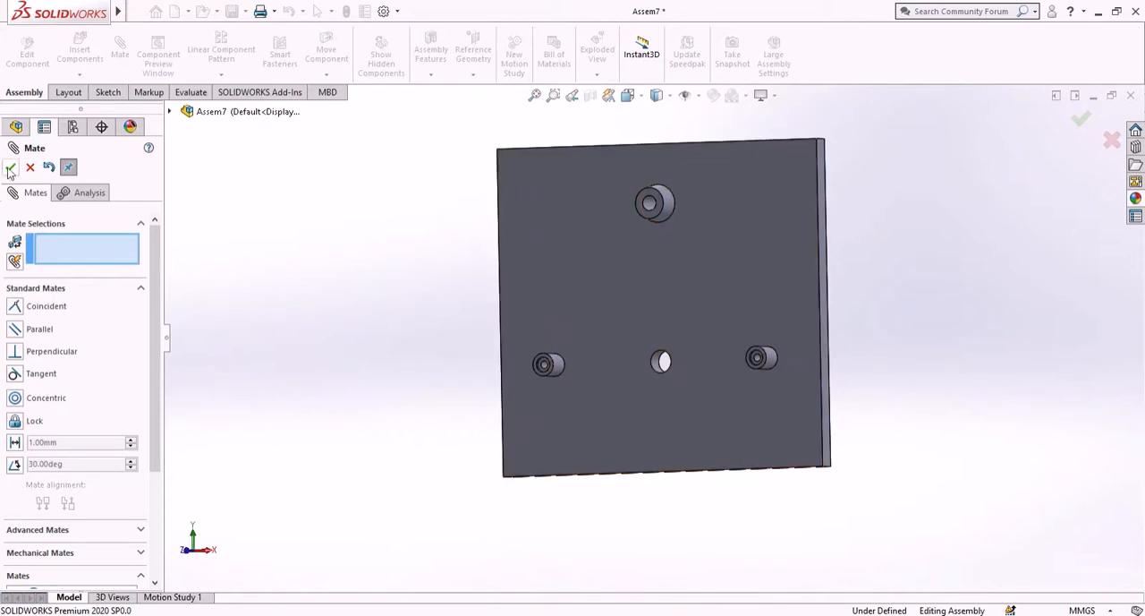
{"action": "key", "text": "Escape"}
- Insert the "slider pin" part in front of the base plate, next to the lower-right slider support
{"action": "left_click", "coordinate": [80, 51]}
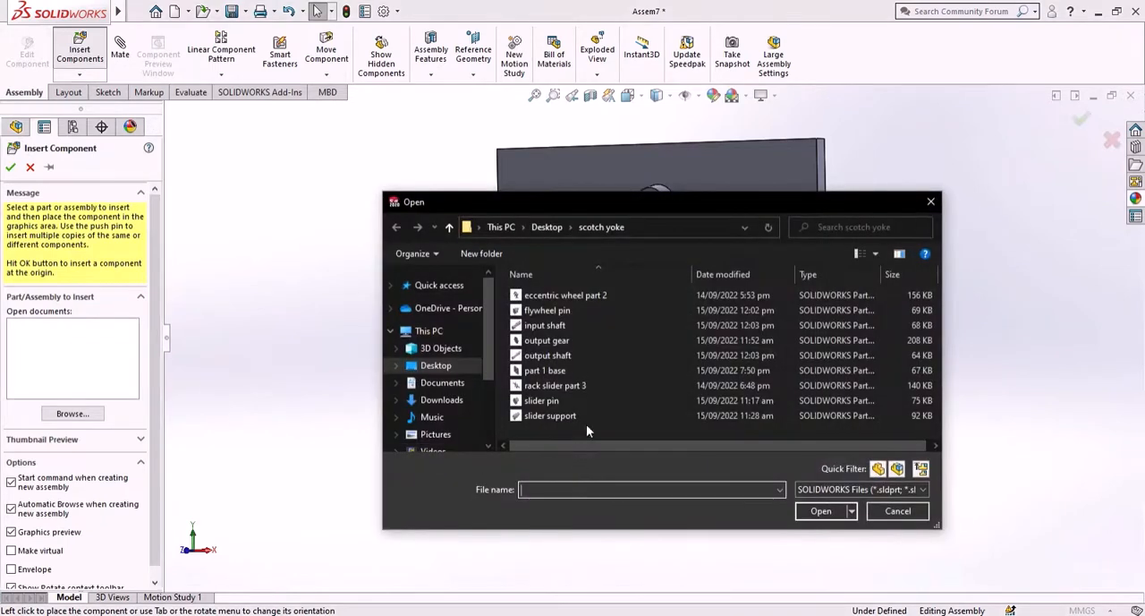
{"action": "left_click", "coordinate": [569, 401]}
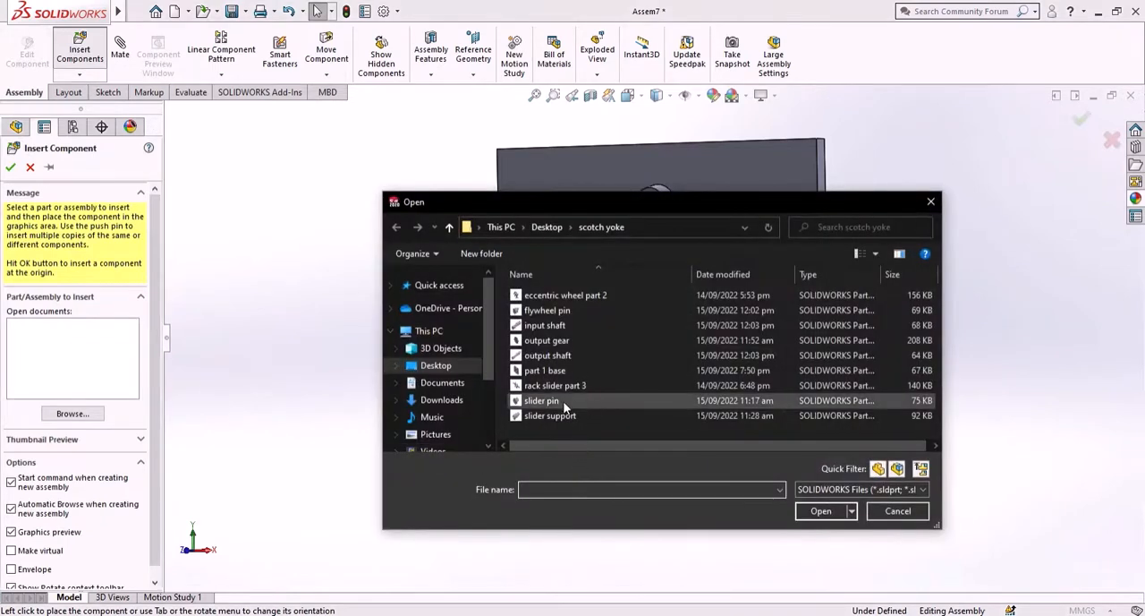
{"action": "left_click", "coordinate": [820, 511]}
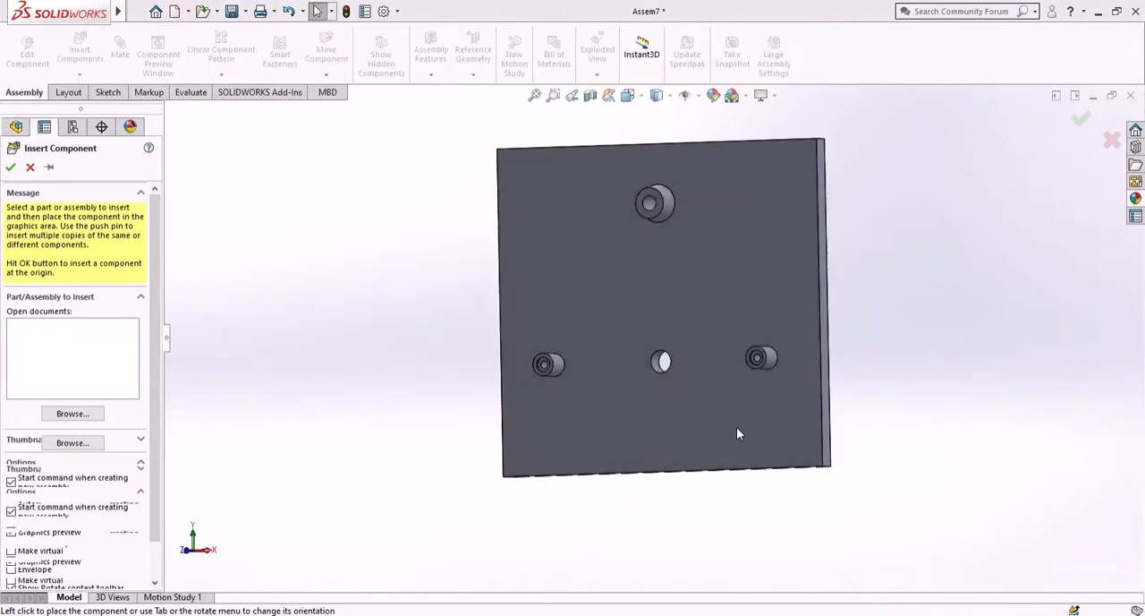
{"action": "left_click", "coordinate": [741, 382]}
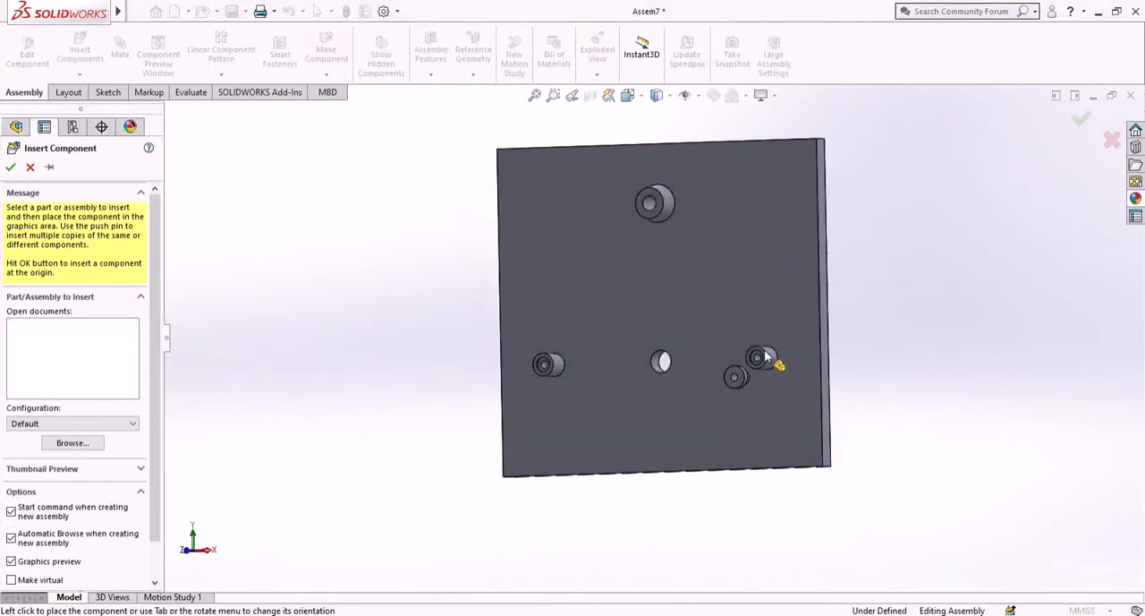
- Add a concentric mate between the slider pin's bore and the lower-right slider support's inner bore, and pull the pin out along its axis
{"action": "scroll", "coordinate": [763, 356], "scroll_direction": "down", "scroll_amount": 3}
{"action": "middle_click_drag", "start_coordinate": [764, 356], "coordinate": [624, 482]}
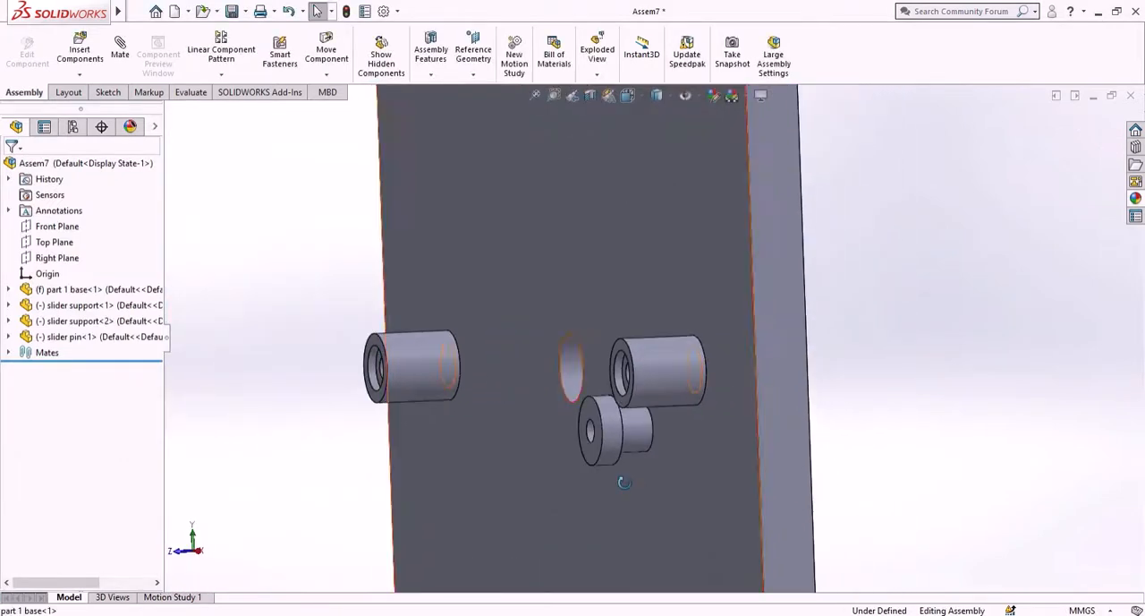
{"action": "left_click", "coordinate": [119, 50]}
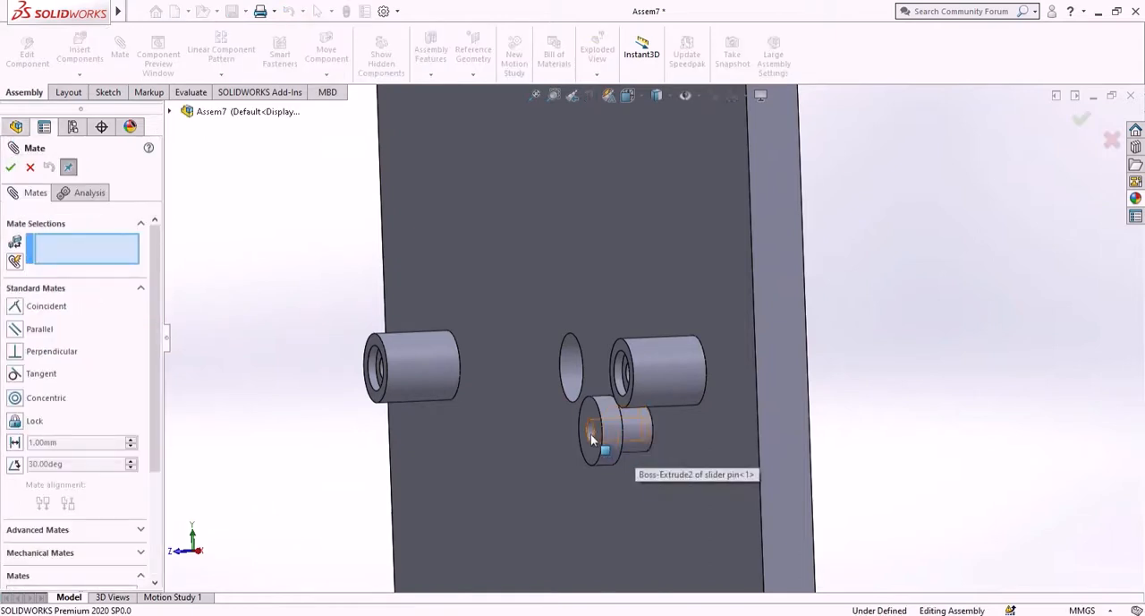
{"action": "scroll", "coordinate": [595, 434], "scroll_direction": "down", "scroll_amount": 8}
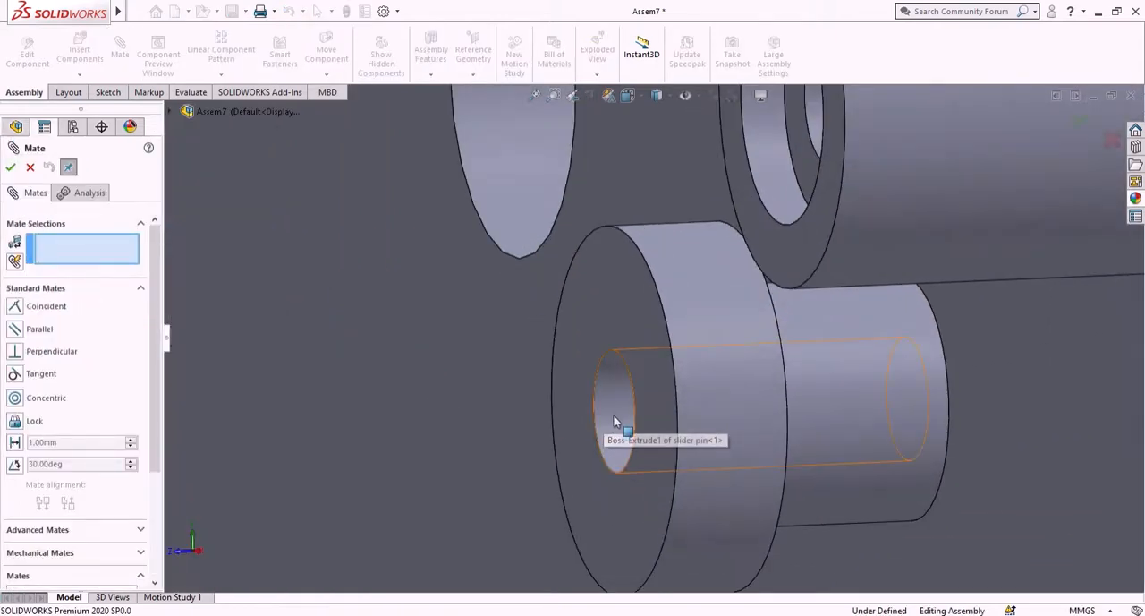
{"action": "left_click", "coordinate": [615, 420]}
{"action": "scroll", "coordinate": [642, 338], "scroll_direction": "up", "scroll_amount": 5}
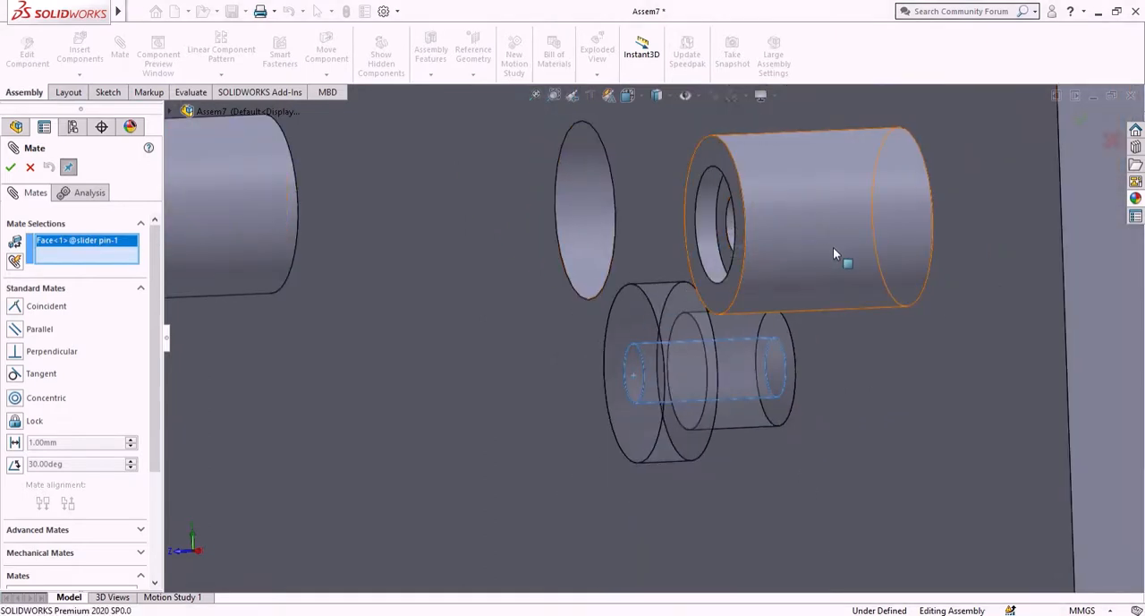
{"action": "middle_click_drag", "start_coordinate": [833, 247], "coordinate": [874, 241]}
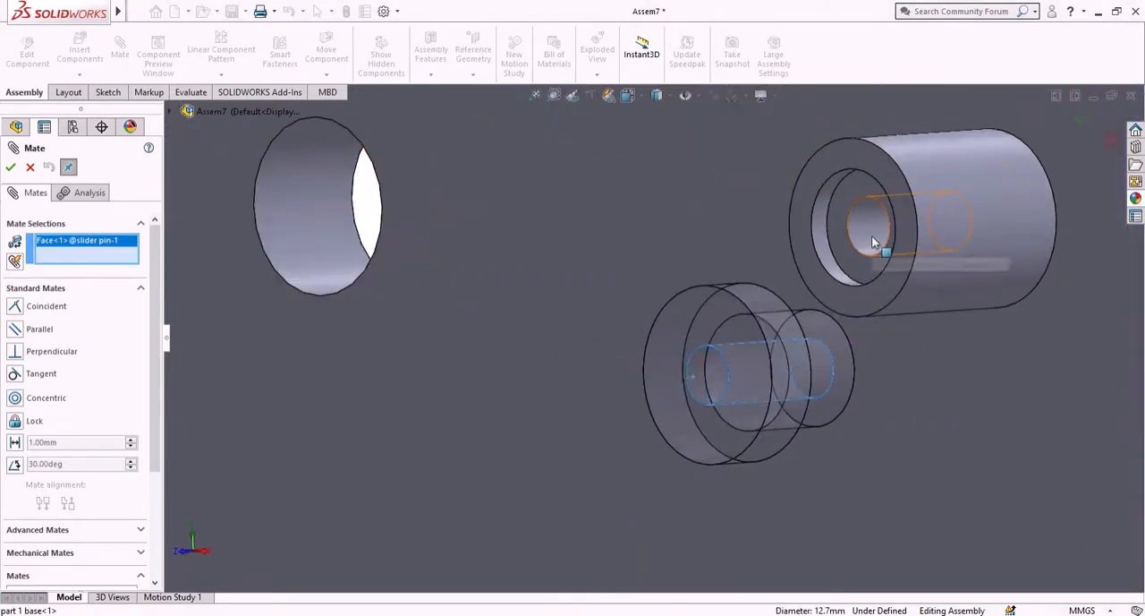
{"action": "left_click", "coordinate": [871, 236]}
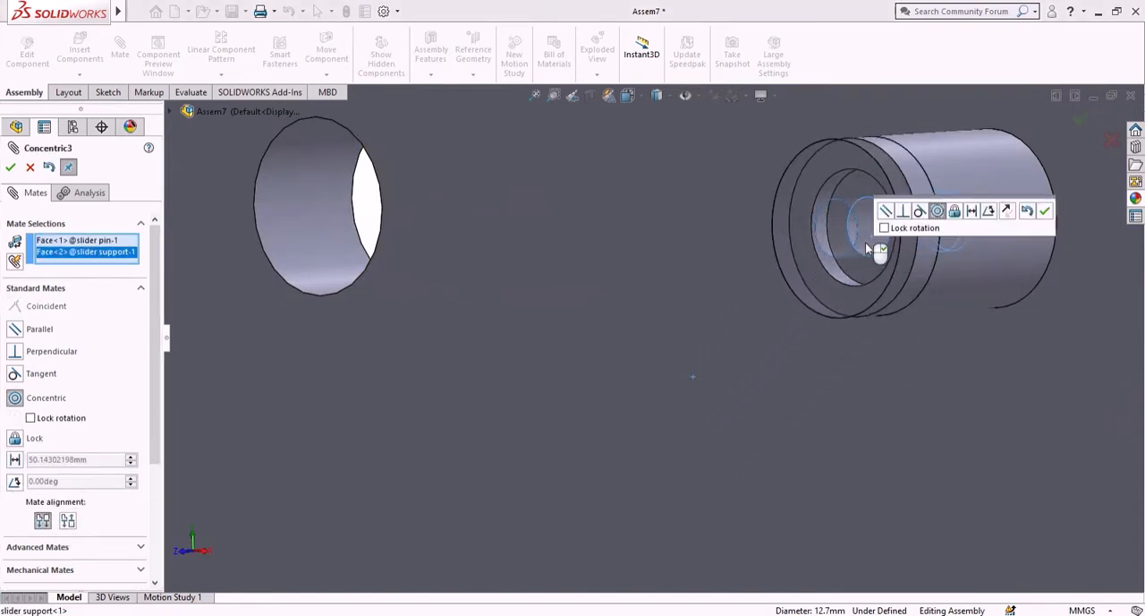
{"action": "left_click", "coordinate": [1045, 215]}
{"action": "scroll", "coordinate": [889, 276], "scroll_direction": "up", "scroll_amount": 5}
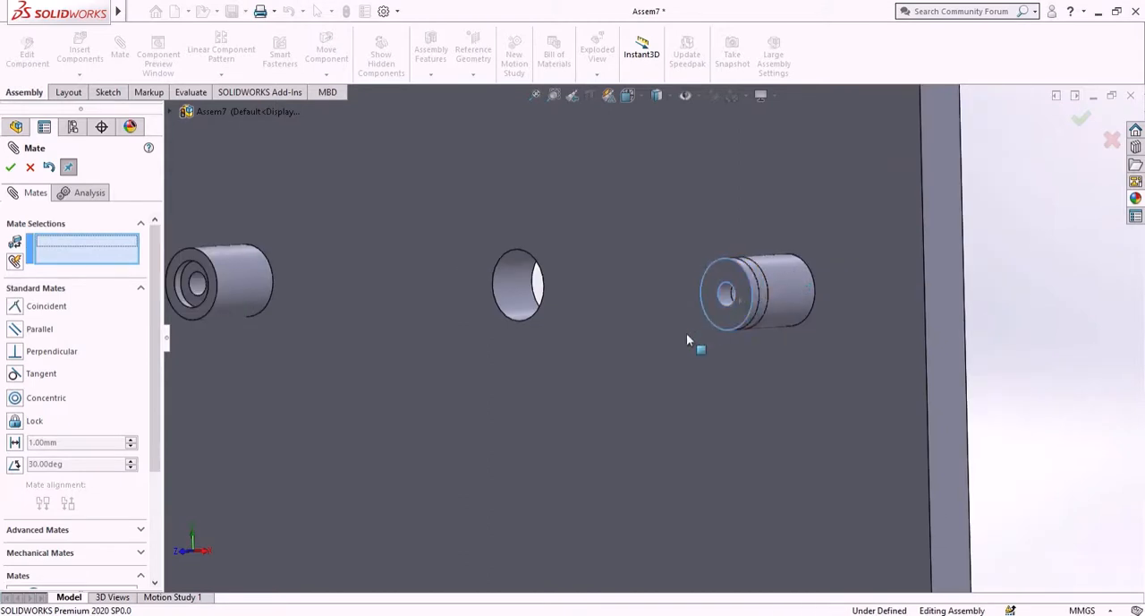
{"action": "left_click_drag", "start_coordinate": [686, 334], "coordinate": [606, 388]}
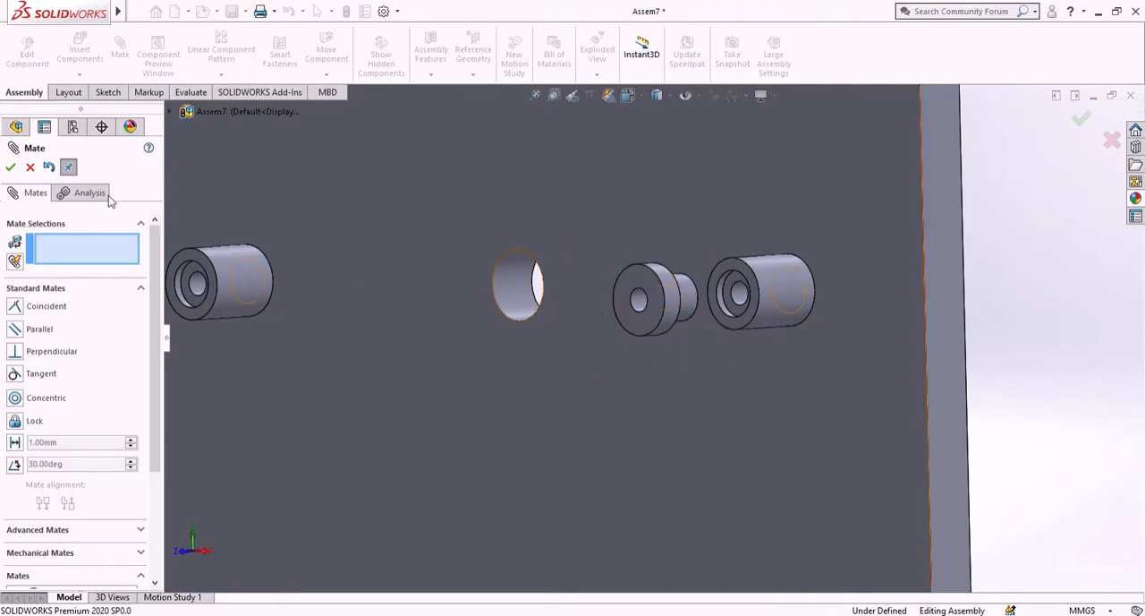
- Close the Mate command and move the slider pin well out in front of the base plate with the triad
{"action": "left_click", "coordinate": [12, 168]}
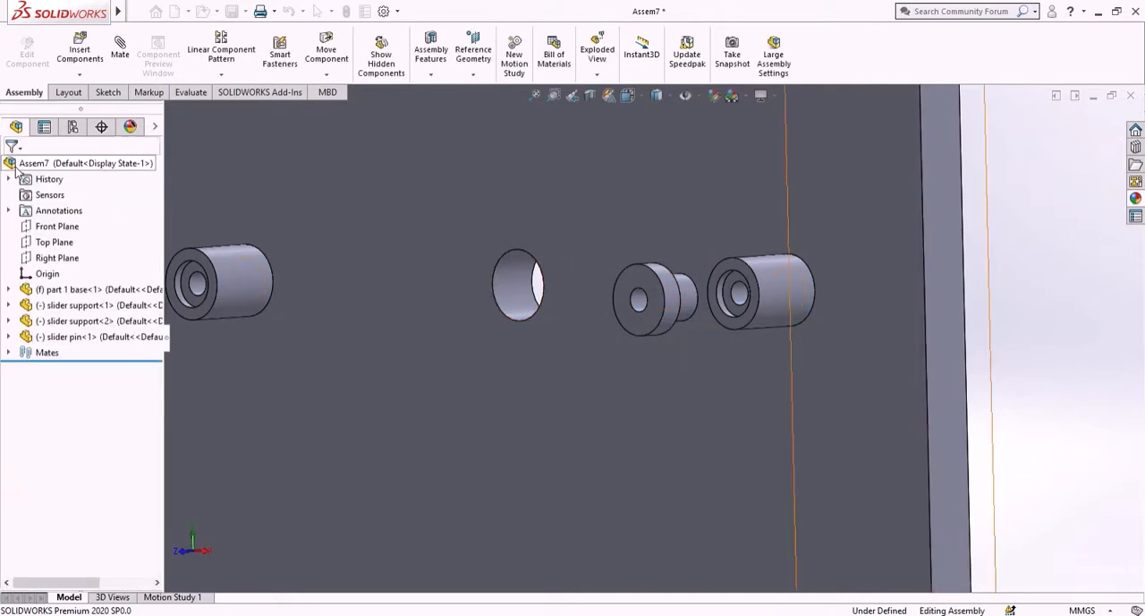
{"action": "left_click", "coordinate": [656, 293]}
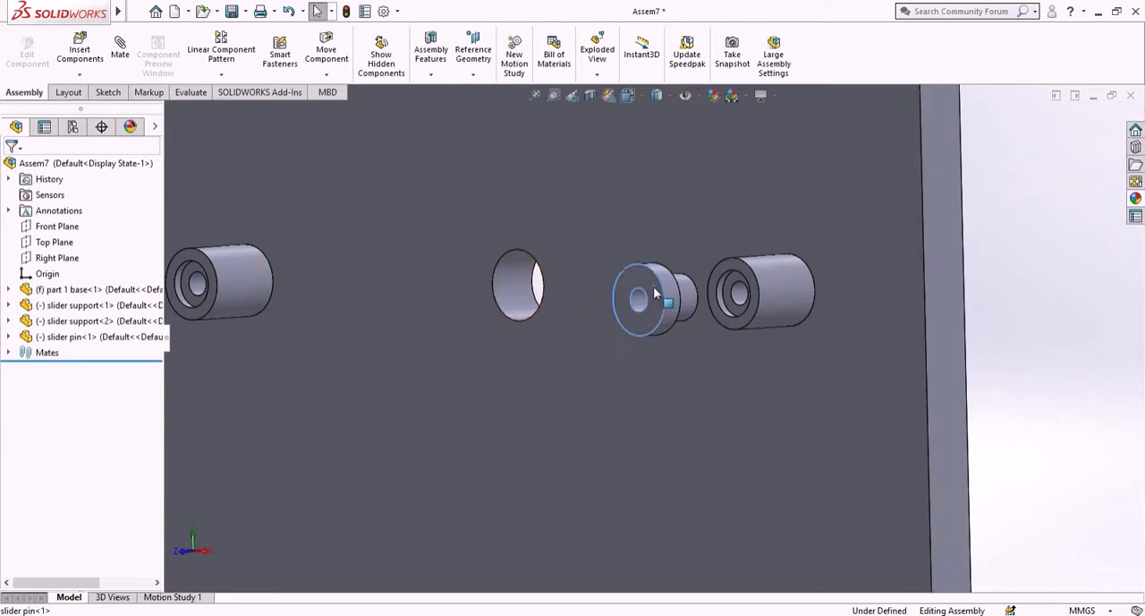
{"action": "right_click", "coordinate": [651, 296]}
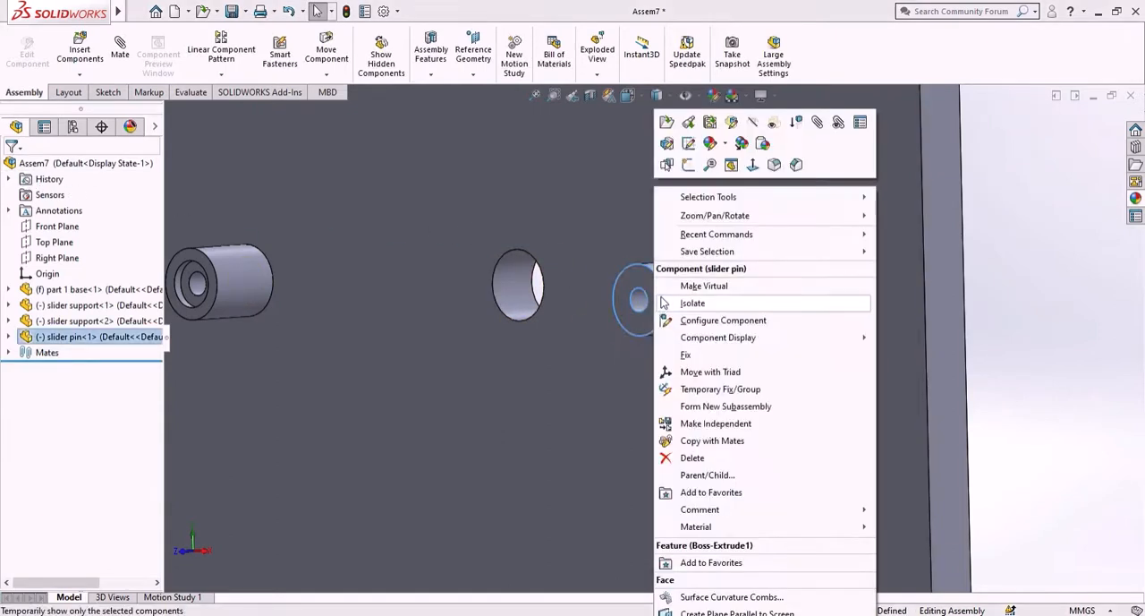
{"action": "left_click", "coordinate": [683, 376]}
{"action": "scroll", "coordinate": [630, 375], "scroll_direction": "up", "scroll_amount": 5}
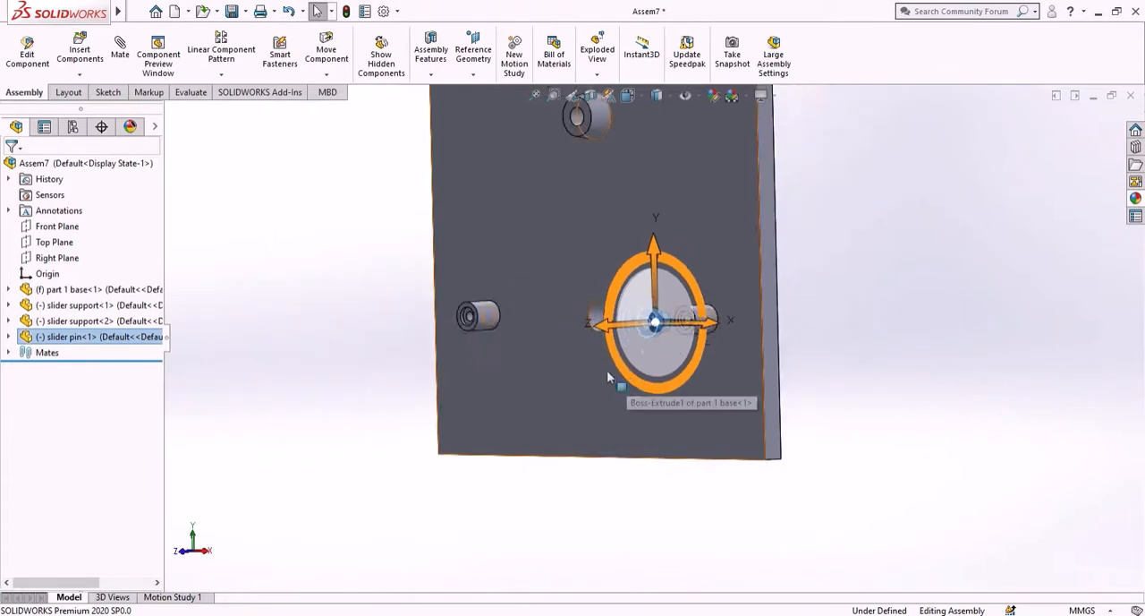
{"action": "left_click_drag", "start_coordinate": [611, 327], "coordinate": [358, 368]}
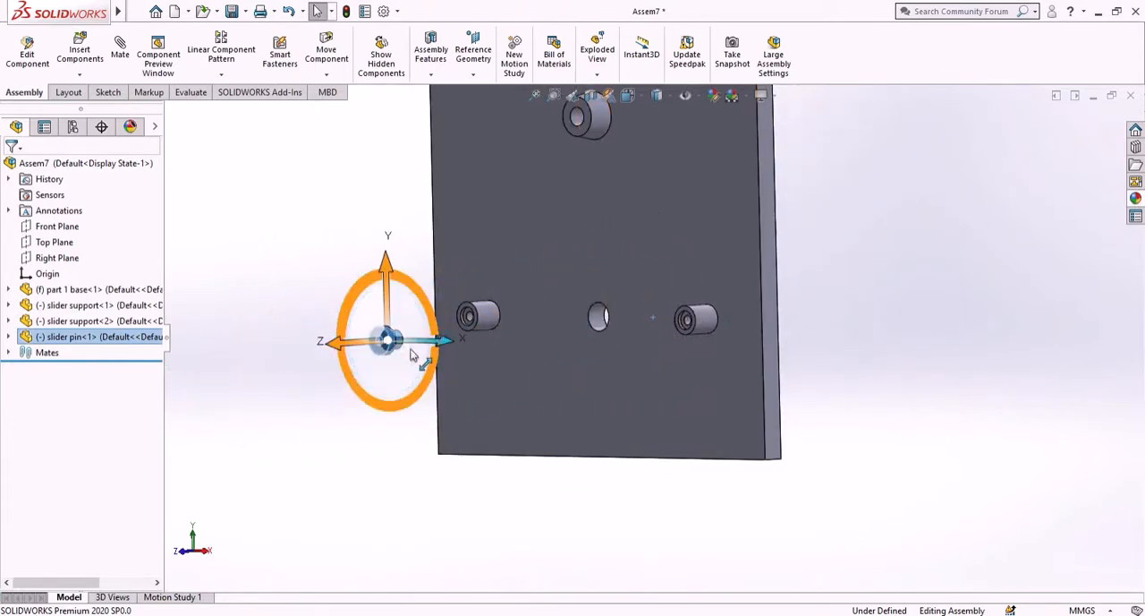
{"action": "left_click_drag", "start_coordinate": [424, 322], "coordinate": [381, 408]}
{"action": "left_click", "coordinate": [258, 298]}
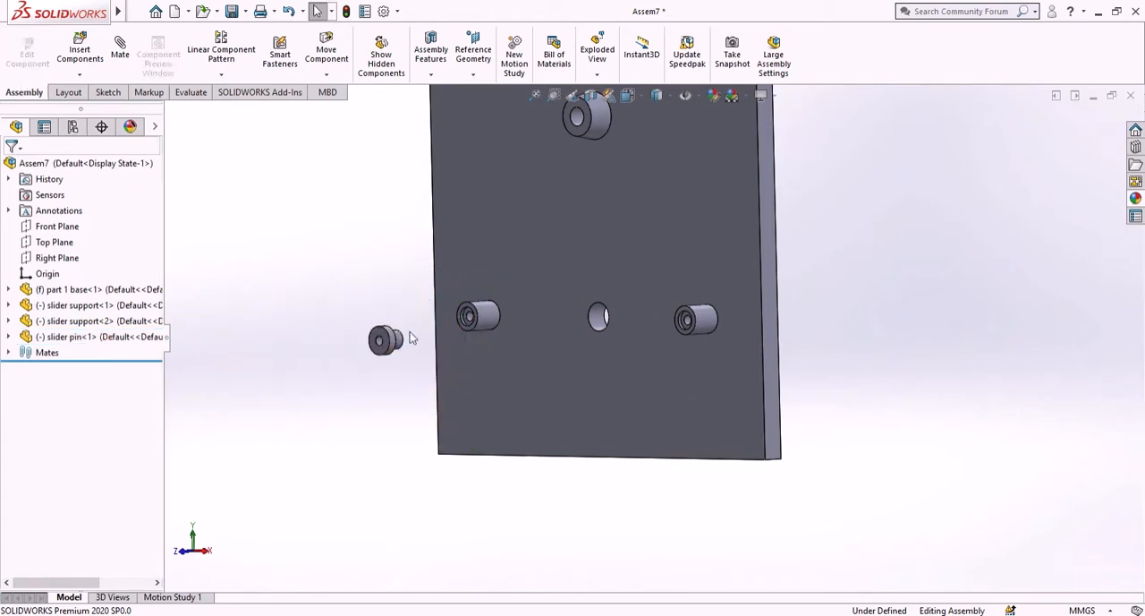
- Add a coincident mate between the slider pin's stem end face and the recess floor of the lower-right slider support
{"action": "middle_click_drag", "start_coordinate": [400, 397], "coordinate": [332, 393]}
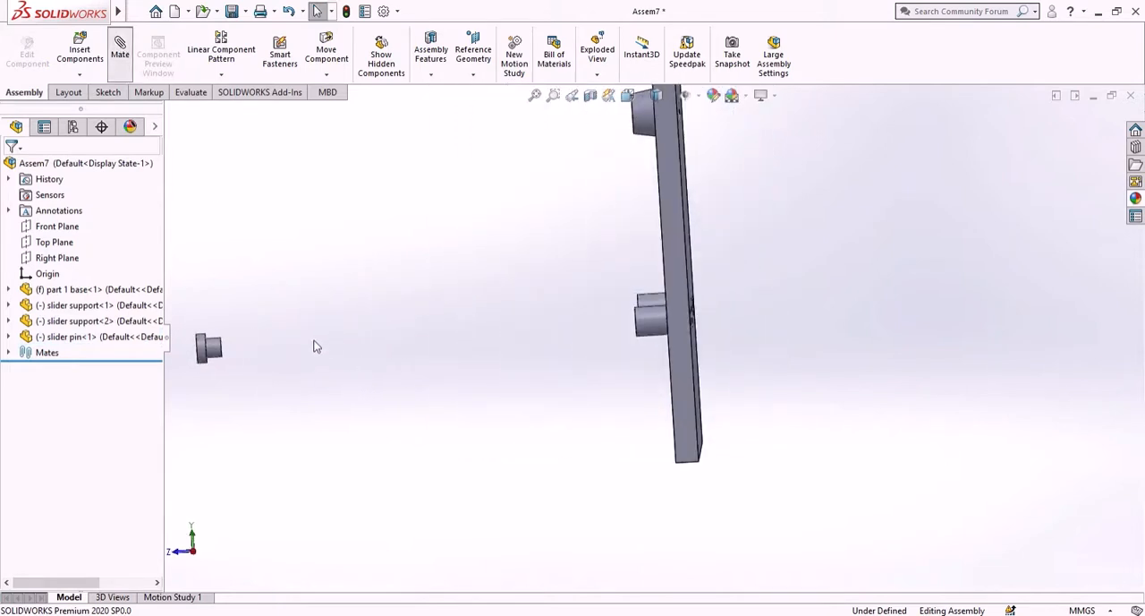
{"action": "middle_click_drag", "start_coordinate": [306, 350], "coordinate": [274, 348]}
{"action": "scroll", "coordinate": [212, 324], "scroll_direction": "down", "scroll_amount": 4}
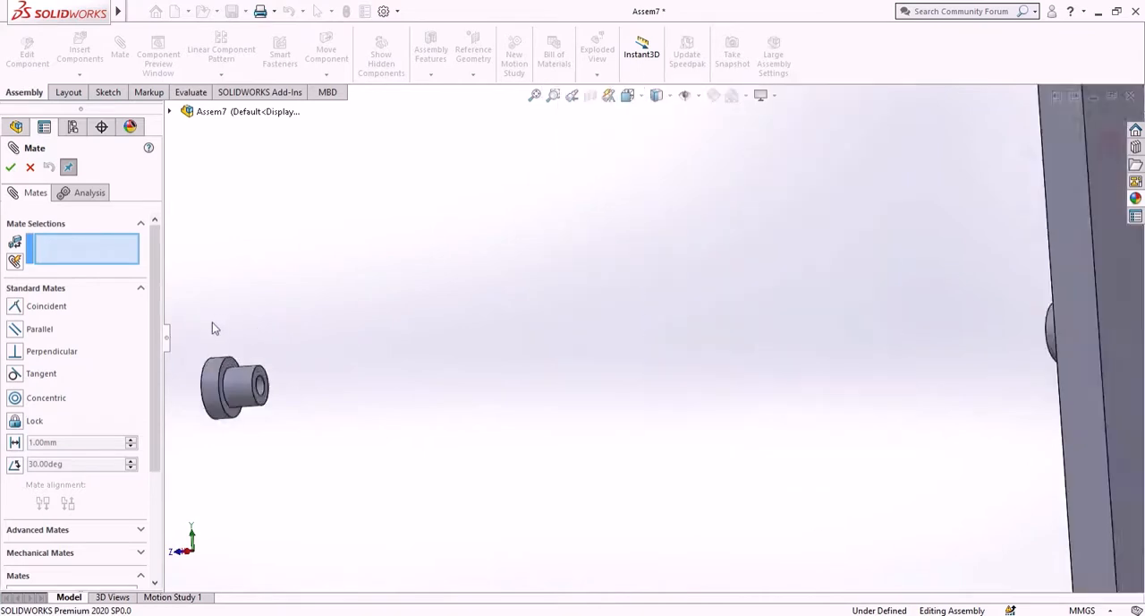
{"action": "scroll", "coordinate": [212, 324], "scroll_direction": "down", "scroll_amount": 4}
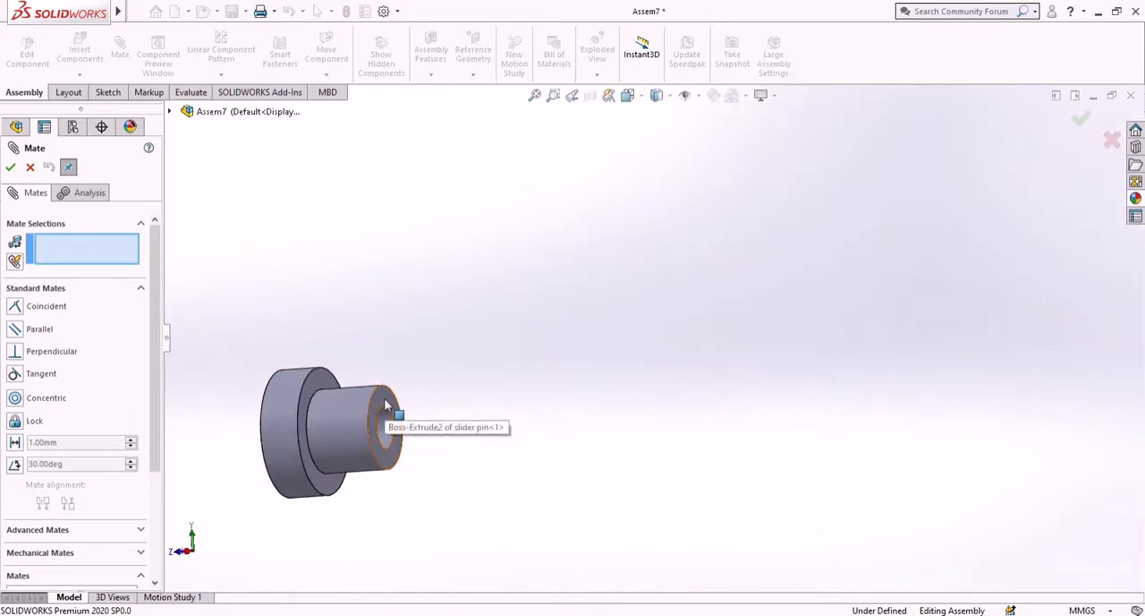
{"action": "left_click", "coordinate": [387, 403]}
{"action": "scroll", "coordinate": [556, 430], "scroll_direction": "up", "scroll_amount": 3}
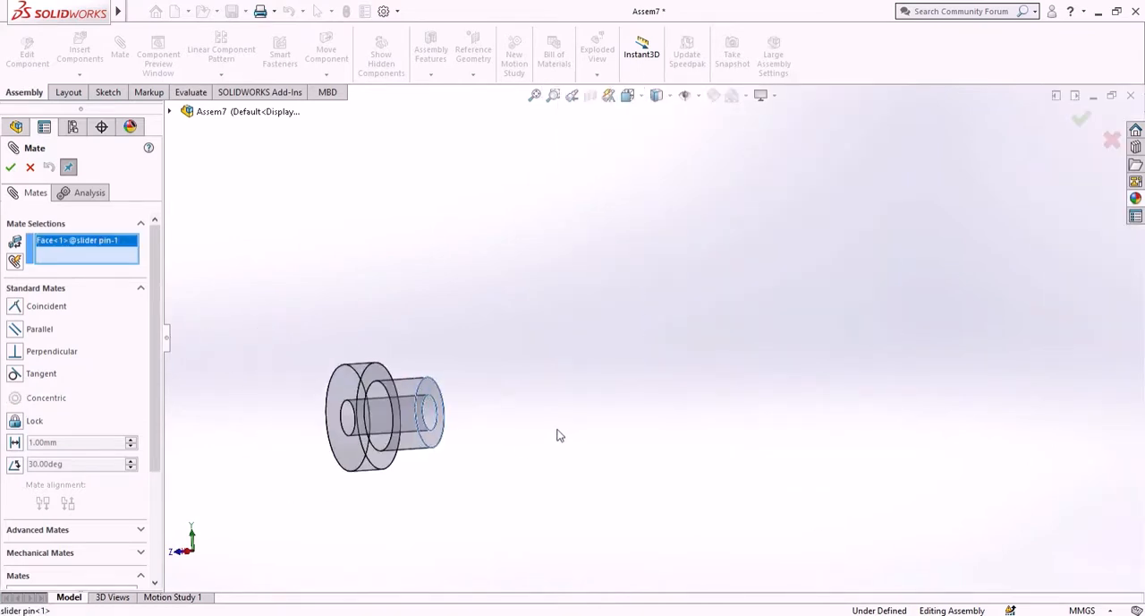
{"action": "scroll", "coordinate": [650, 420], "scroll_direction": "up", "scroll_amount": 2}
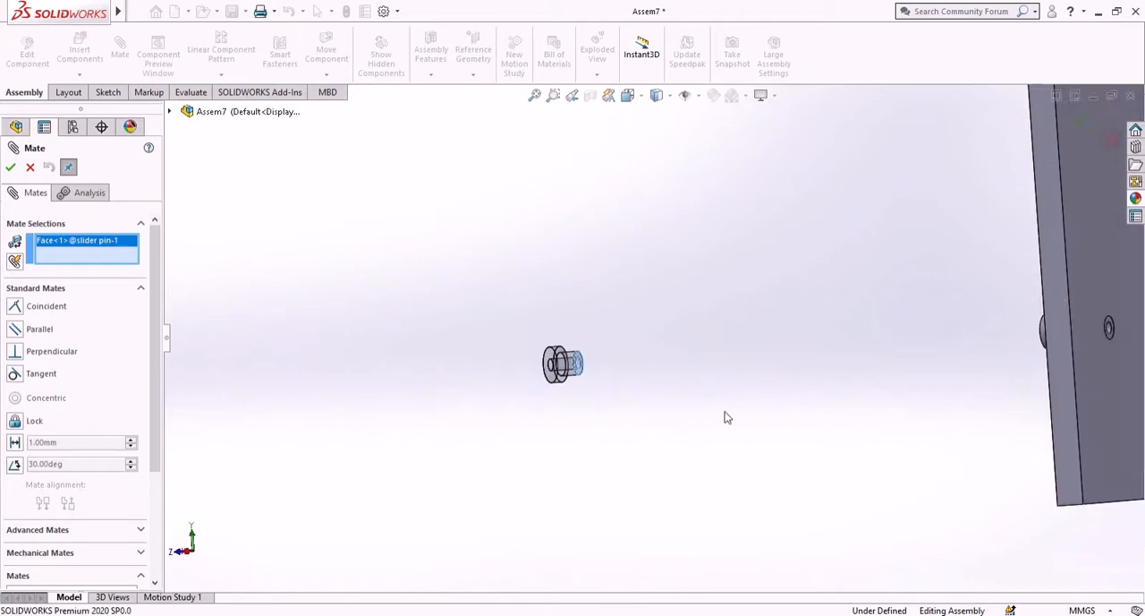
{"action": "middle_click_drag", "start_coordinate": [724, 417], "coordinate": [908, 379]}
{"action": "scroll", "coordinate": [908, 379], "scroll_direction": "down", "scroll_amount": 8}
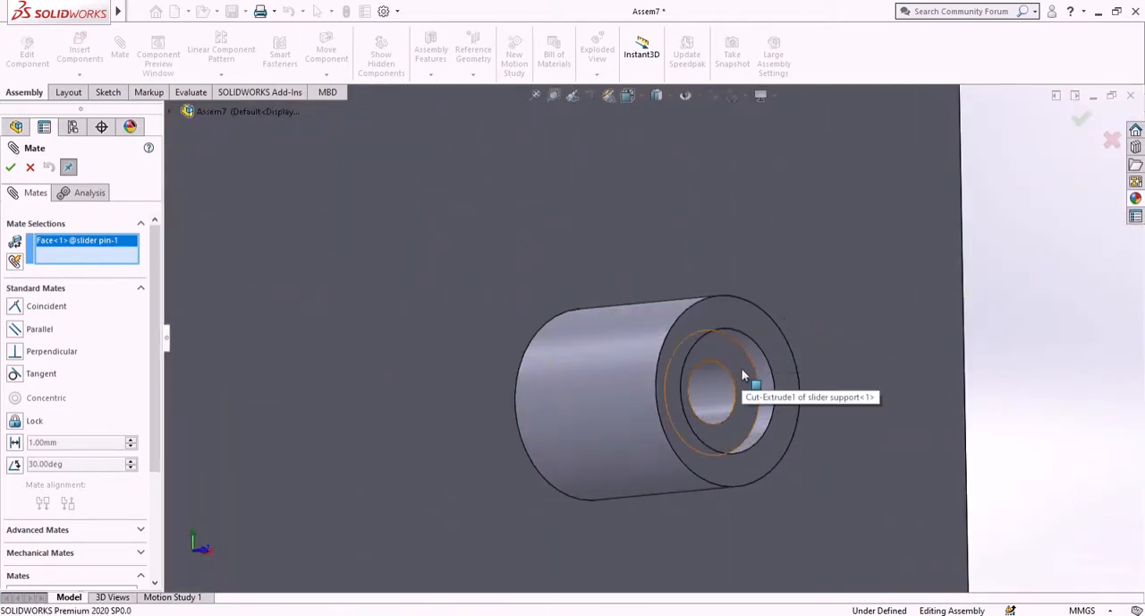
{"action": "left_click", "coordinate": [743, 374]}
{"action": "scroll", "coordinate": [624, 408], "scroll_direction": "up", "scroll_amount": 3}
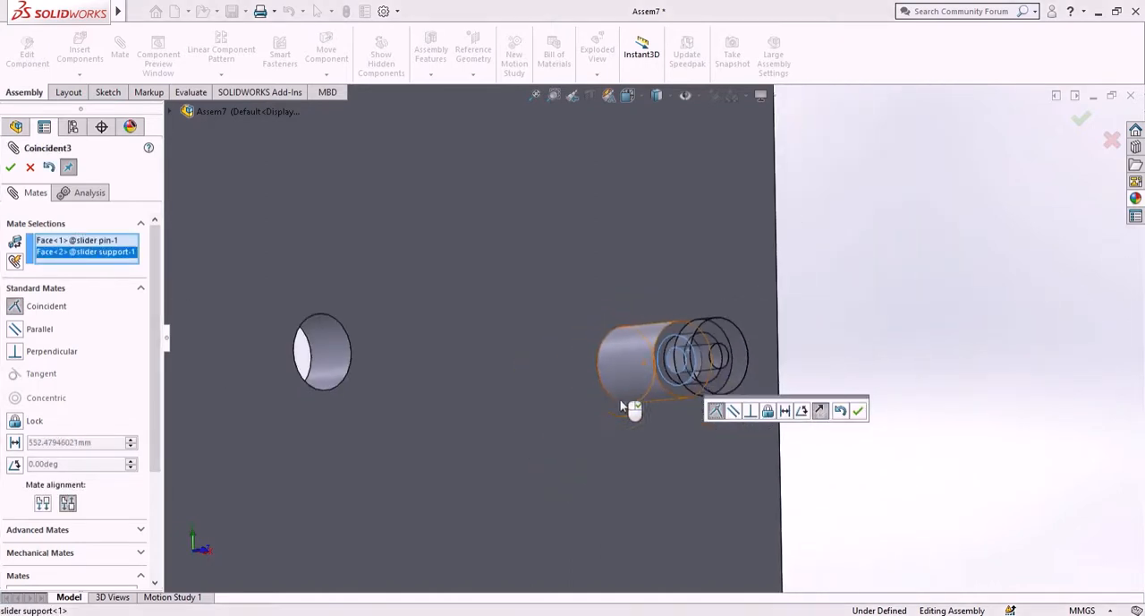
{"action": "scroll", "coordinate": [624, 407], "scroll_direction": "up", "scroll_amount": 5}
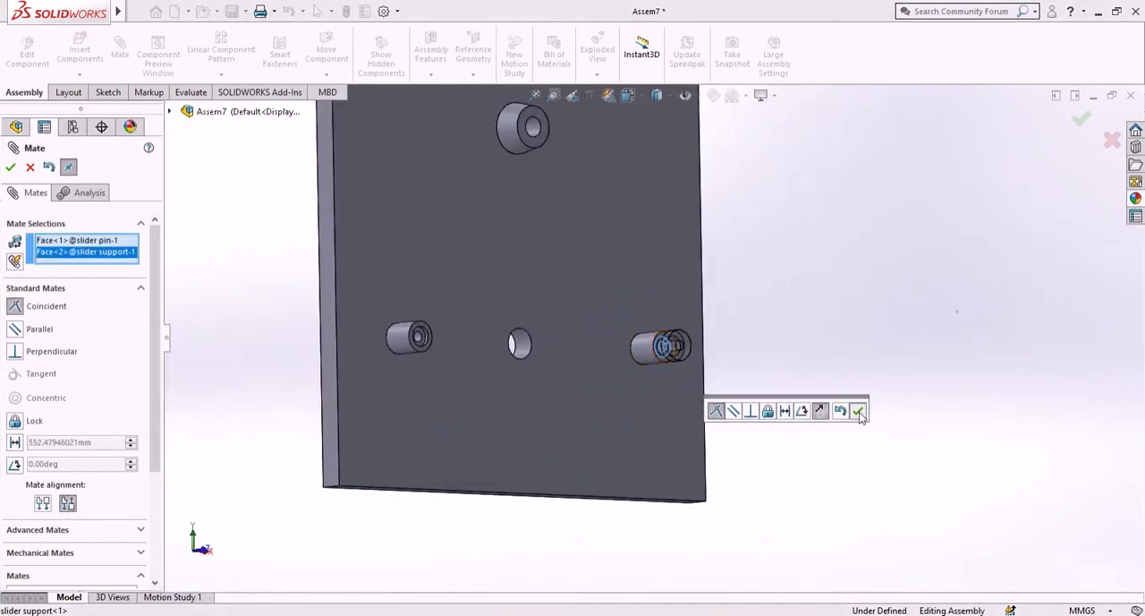
{"action": "left_click", "coordinate": [859, 410]}
{"action": "middle_click_drag", "start_coordinate": [828, 402], "coordinate": [733, 412]}
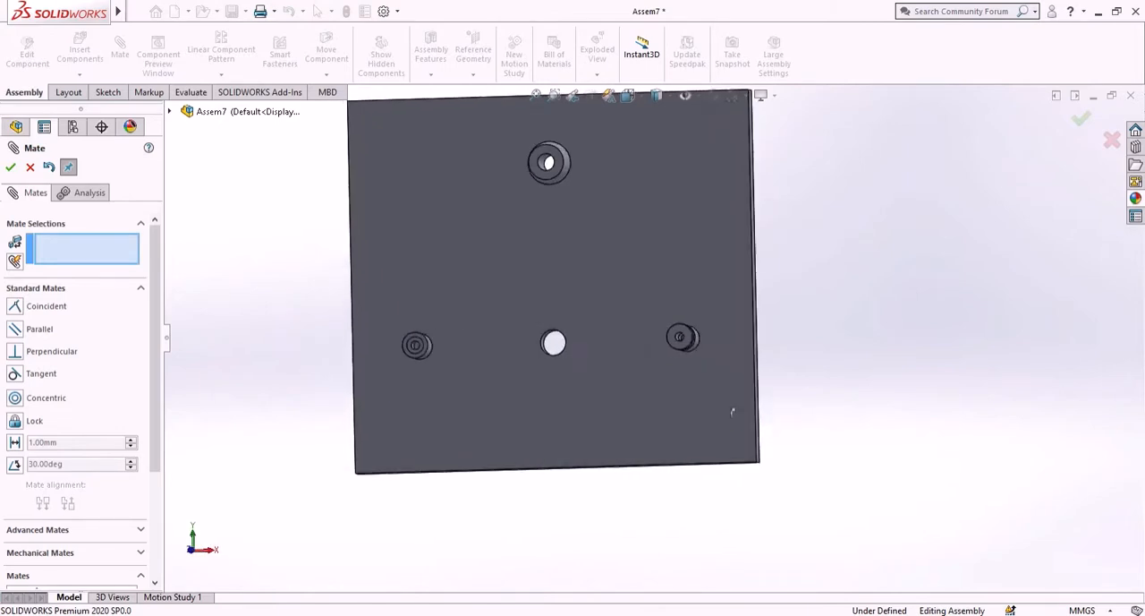
{"action": "key", "text": "Escape"}
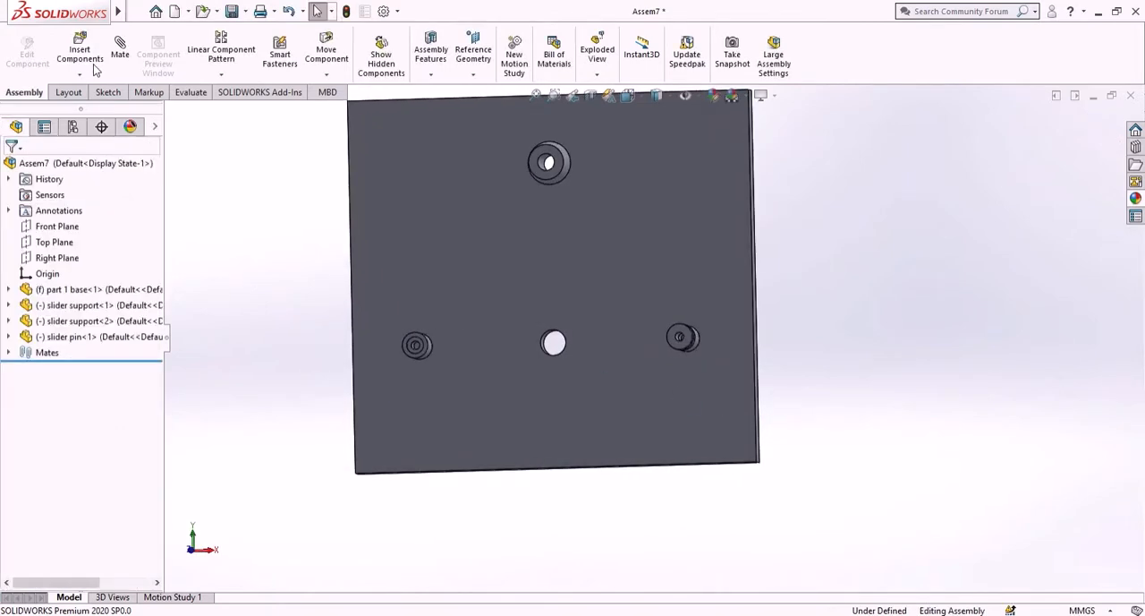
- Insert a second "slider pin" part beside the base plate, near the lower-left slider support
{"action": "left_click", "coordinate": [81, 50]}
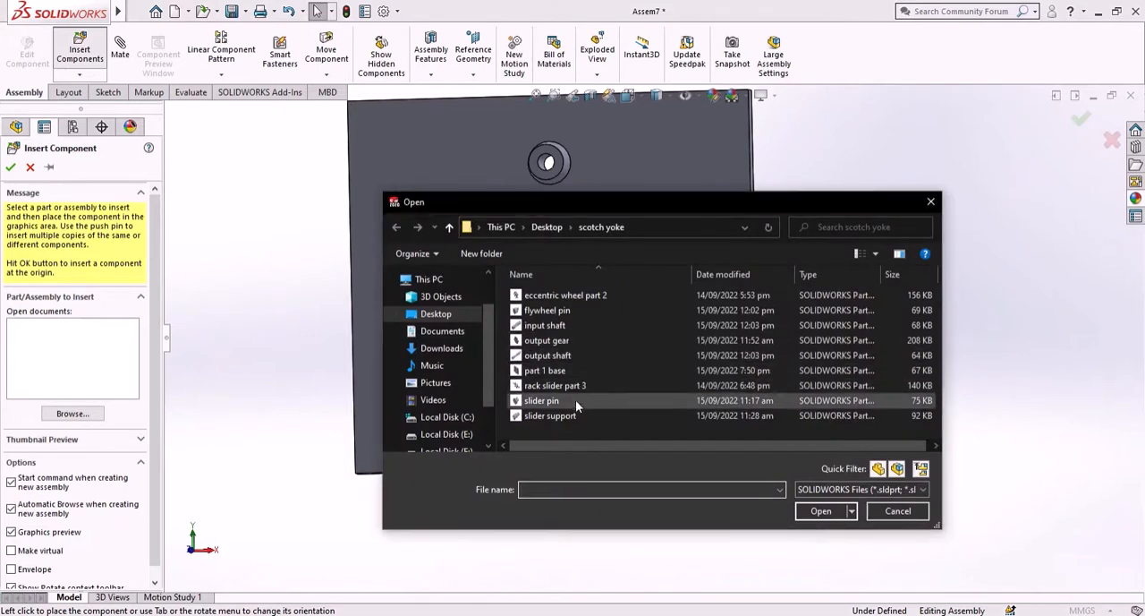
{"action": "left_click", "coordinate": [582, 400]}
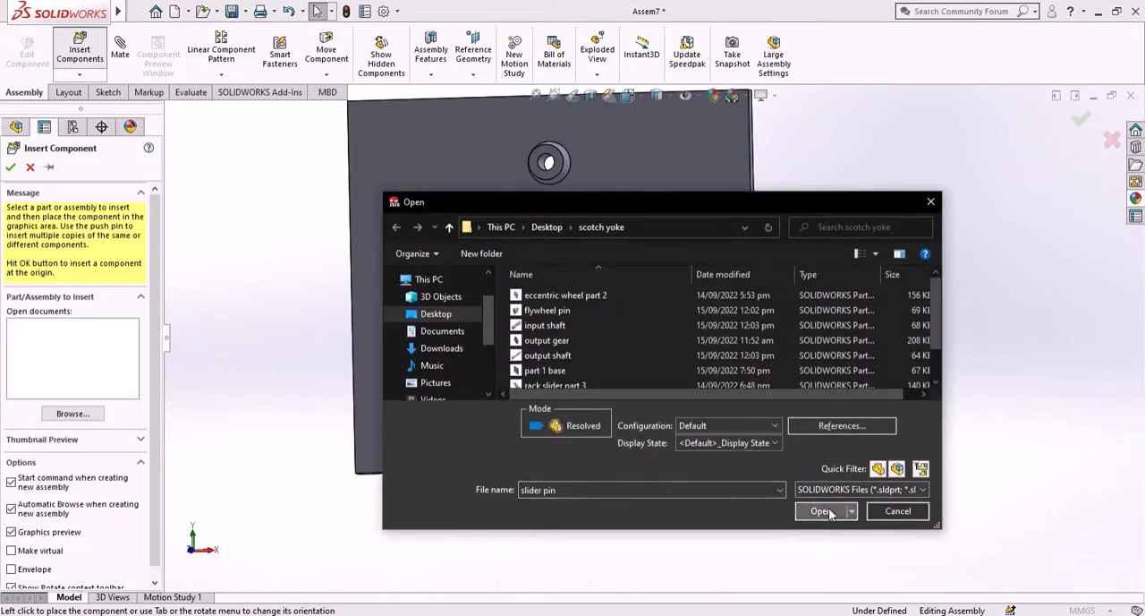
{"action": "left_click", "coordinate": [820, 510]}
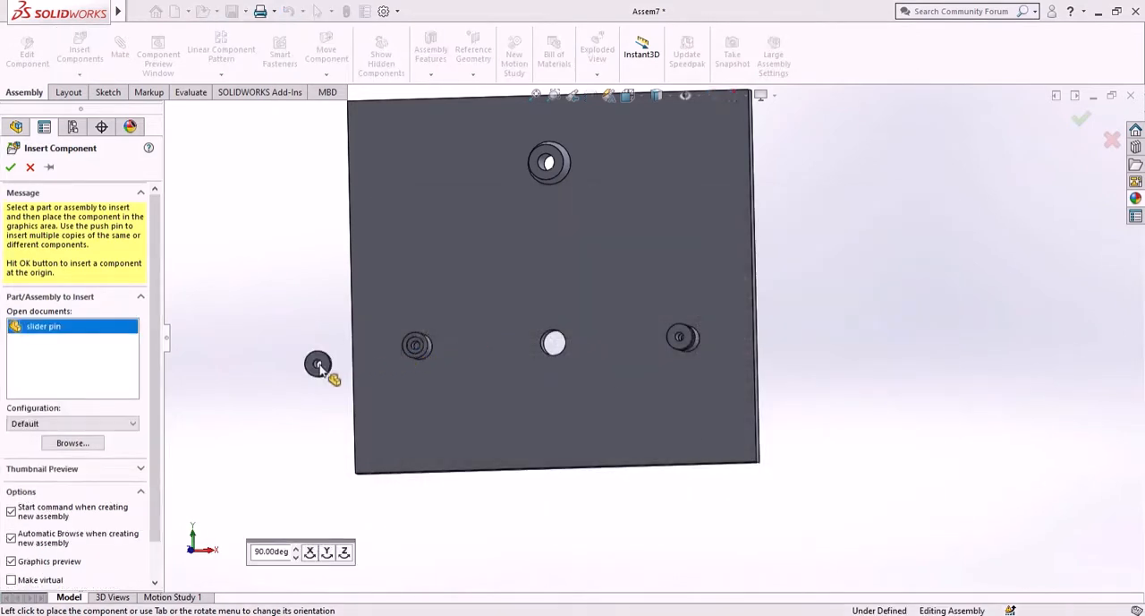
{"action": "left_click", "coordinate": [319, 367]}
- Add a concentric mate between the lower-left slider support's inner bore and the second slider pin's bore
{"action": "scroll", "coordinate": [381, 309], "scroll_direction": "down", "scroll_amount": 2}
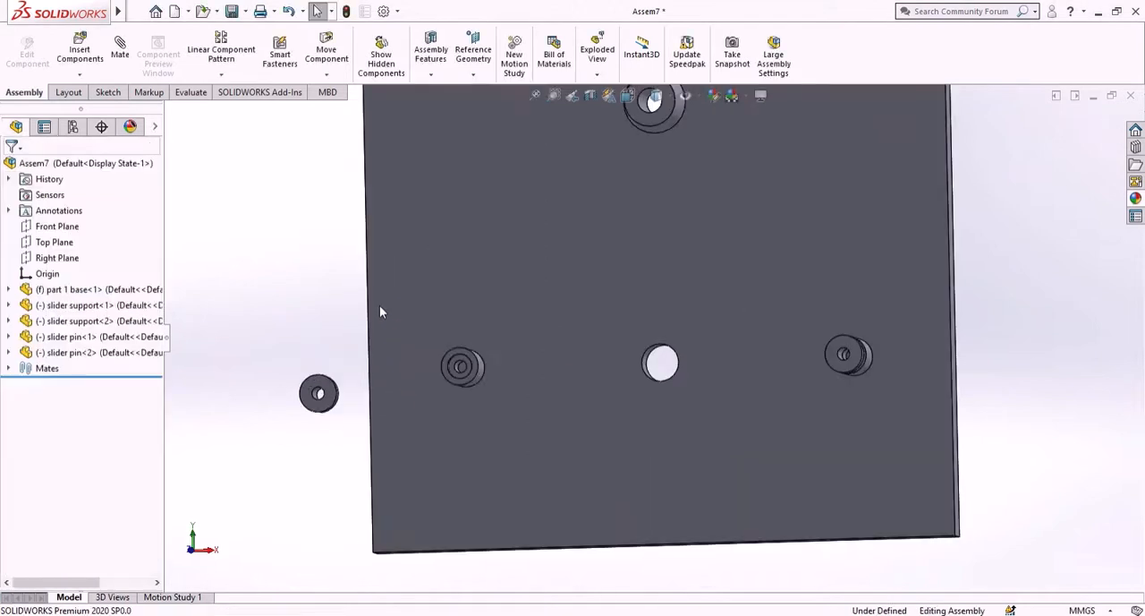
{"action": "left_click", "coordinate": [122, 47]}
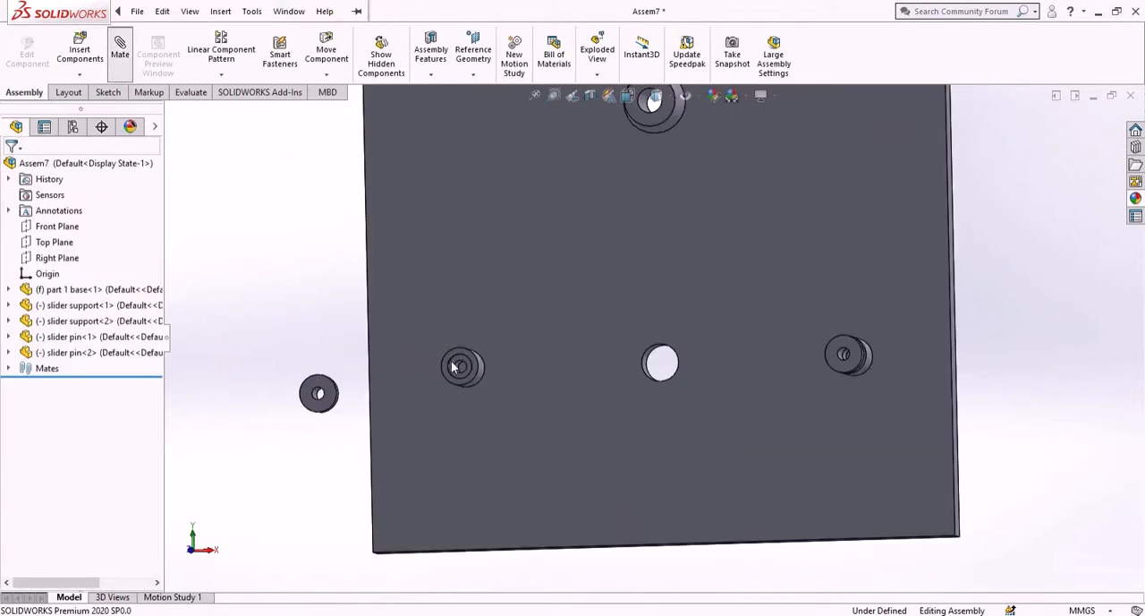
{"action": "scroll", "coordinate": [423, 371], "scroll_direction": "down", "scroll_amount": 2}
{"action": "scroll", "coordinate": [483, 375], "scroll_direction": "down", "scroll_amount": 4}
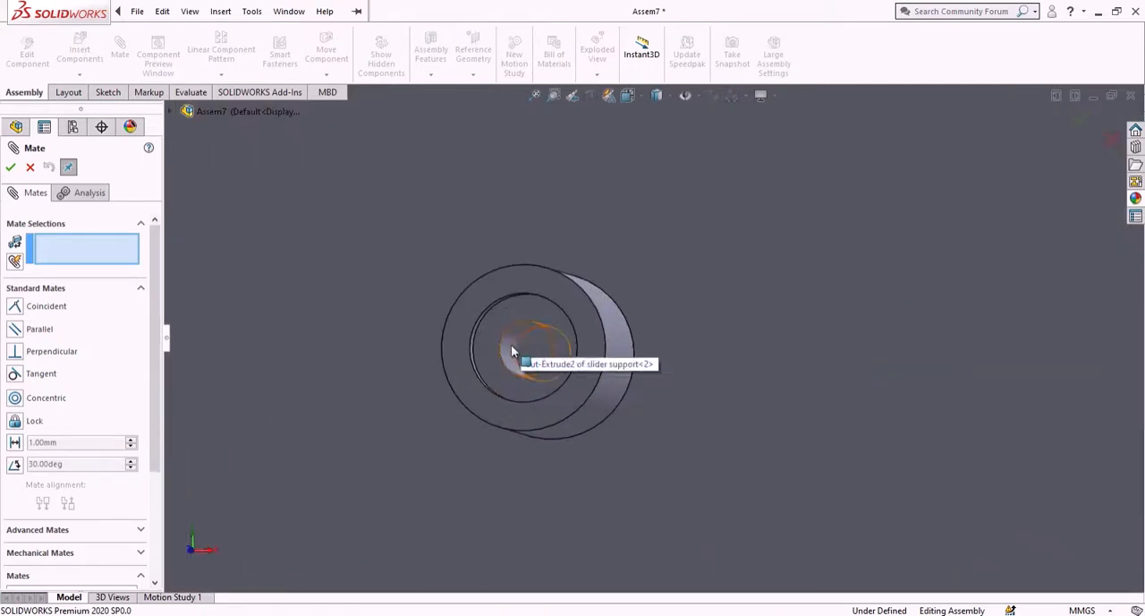
{"action": "left_click", "coordinate": [519, 354]}
{"action": "scroll", "coordinate": [511, 358], "scroll_direction": "up", "scroll_amount": 4}
{"action": "scroll", "coordinate": [379, 414], "scroll_direction": "down", "scroll_amount": 2}
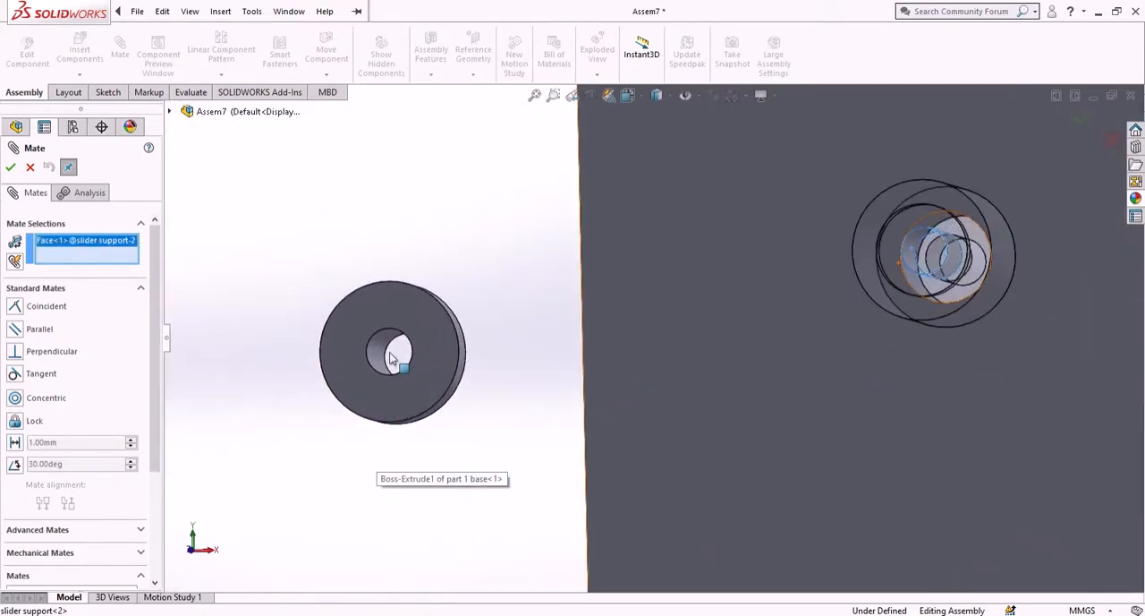
{"action": "left_click", "coordinate": [376, 346]}
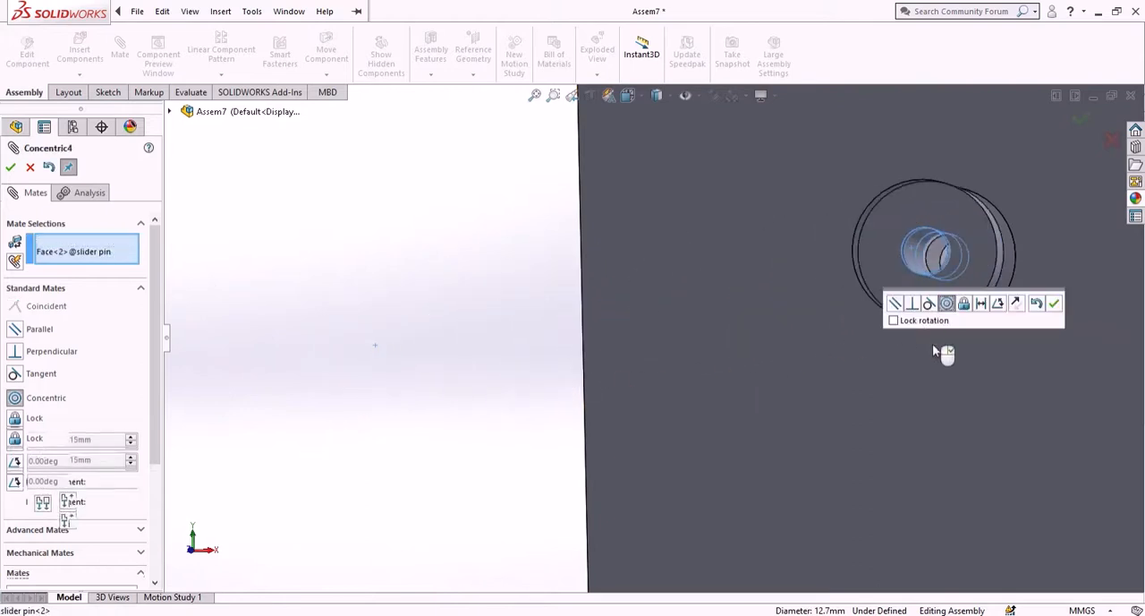
{"action": "left_click", "coordinate": [1054, 305]}
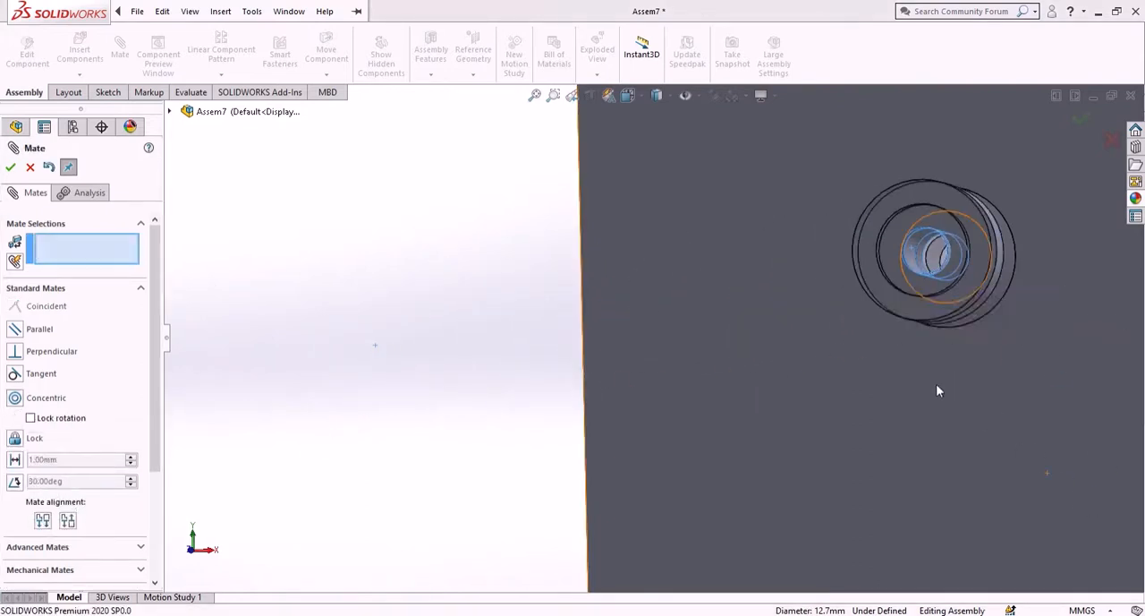
- Pull the second slider pin along its axis out of the lower-left slider support
{"action": "scroll", "coordinate": [936, 384], "scroll_direction": "up", "scroll_amount": 3}
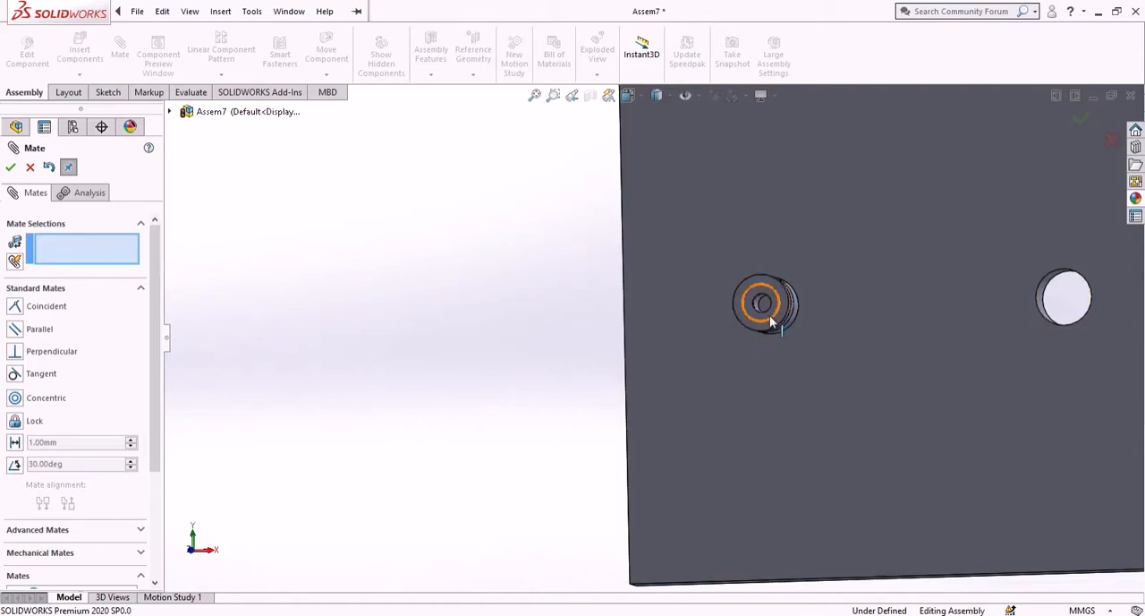
{"action": "middle_click_drag", "start_coordinate": [532, 402], "coordinate": [402, 399]}
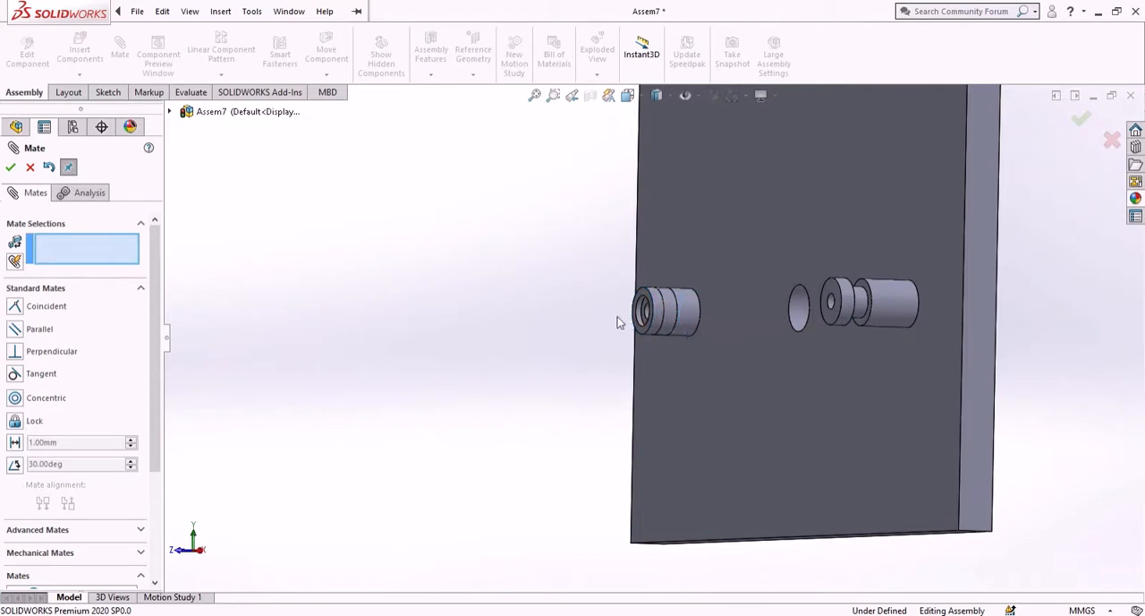
{"action": "left_click_drag", "start_coordinate": [670, 326], "coordinate": [537, 324]}
{"action": "scroll", "coordinate": [602, 317], "scroll_direction": "down", "scroll_amount": 2}
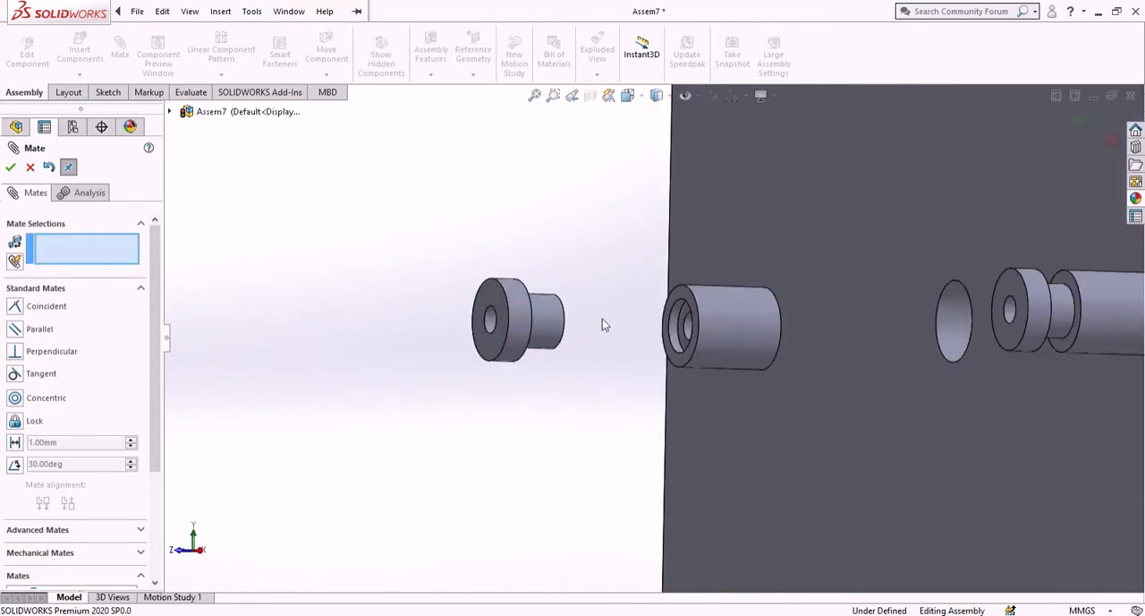
{"action": "scroll", "coordinate": [662, 327], "scroll_direction": "down", "scroll_amount": 4}
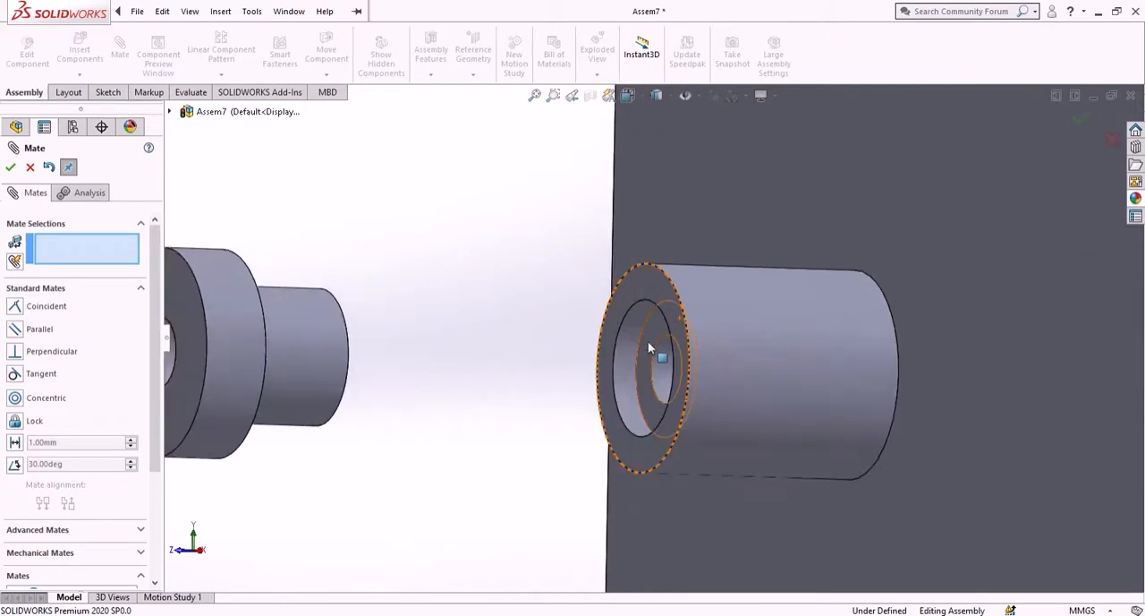
{"action": "left_click", "coordinate": [647, 349]}
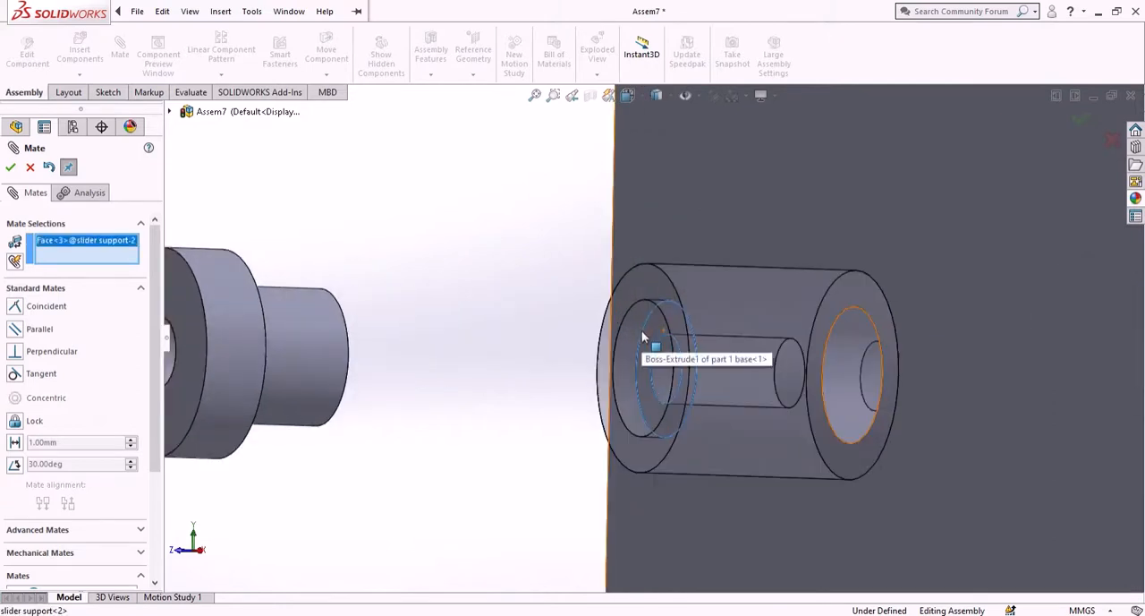
{"action": "middle_click_drag", "start_coordinate": [537, 320], "coordinate": [448, 338]}
{"action": "scroll", "coordinate": [438, 311], "scroll_direction": "up", "scroll_amount": 6}
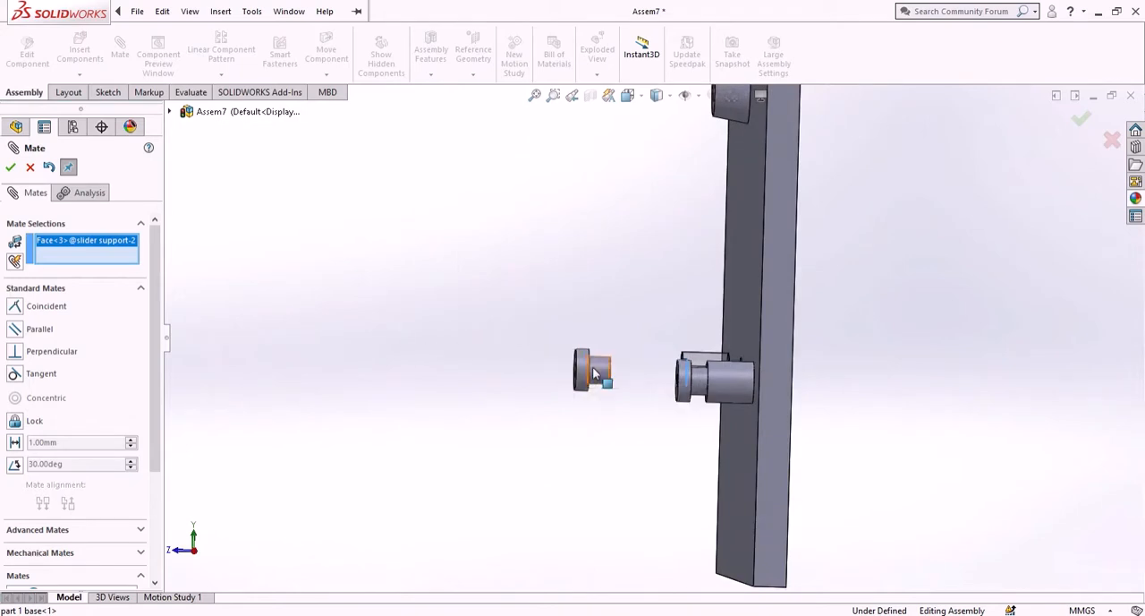
{"action": "left_click", "coordinate": [30, 167]}
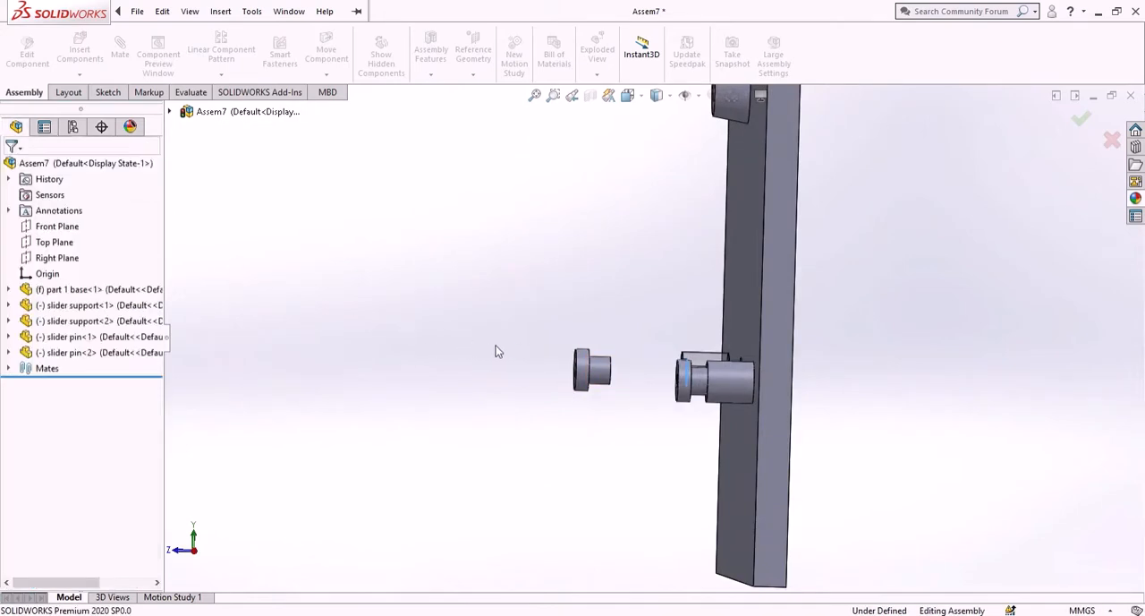
- Move the second slider pin farther out in front of the base plate along the triad's Z axis
{"action": "right_click", "coordinate": [586, 369]}
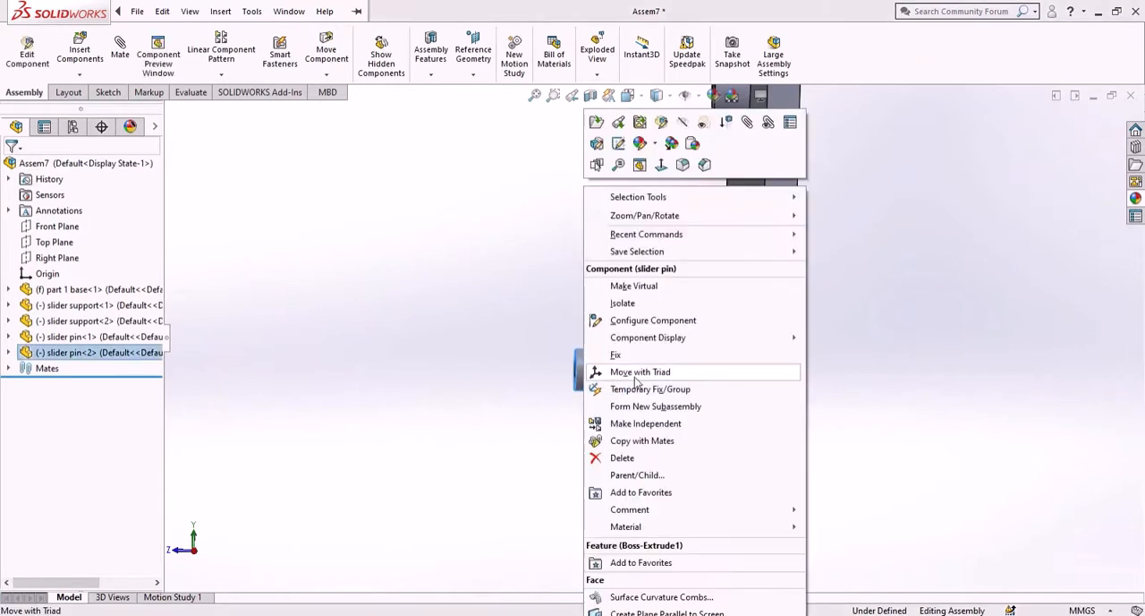
{"action": "left_click", "coordinate": [638, 375]}
{"action": "left_click_drag", "start_coordinate": [564, 372], "coordinate": [303, 372]}
{"action": "left_click", "coordinate": [429, 396]}
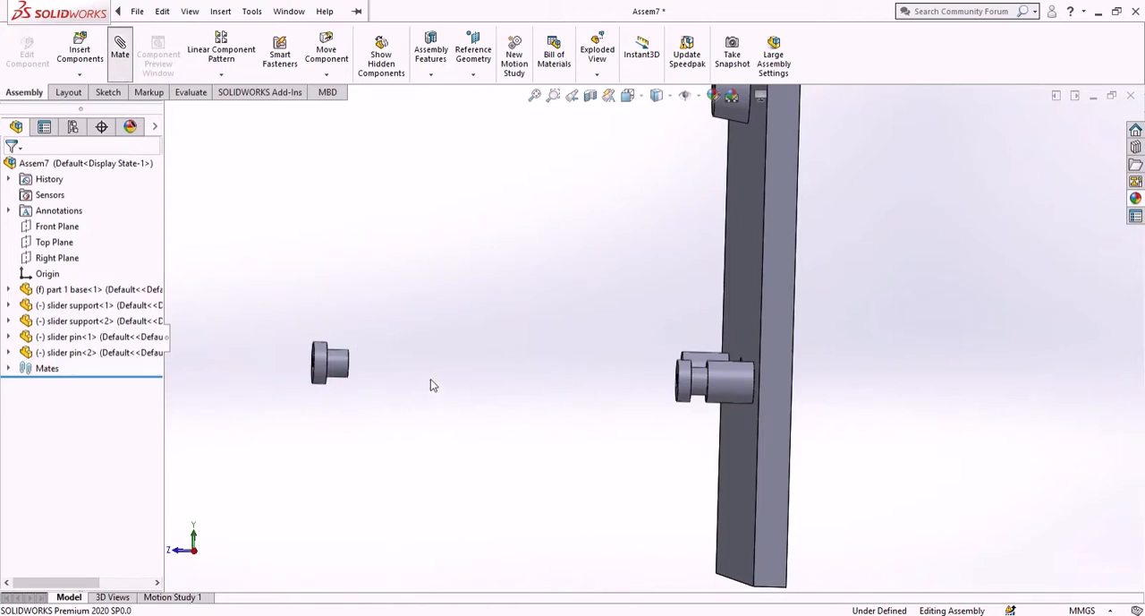
- Add a coincident mate between the second slider pin's shank end face and the recessed ring face inside the lower-left slider support
{"action": "scroll", "coordinate": [415, 380], "scroll_direction": "down", "scroll_amount": 1}
{"action": "middle_click_drag", "start_coordinate": [415, 380], "coordinate": [371, 375]}
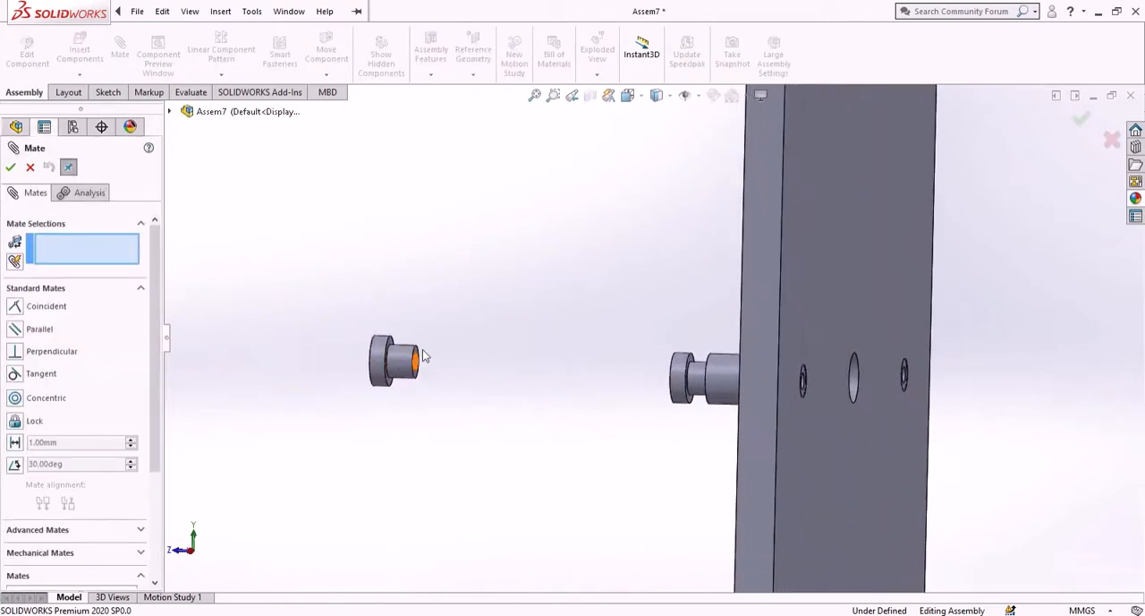
{"action": "scroll", "coordinate": [424, 355], "scroll_direction": "down", "scroll_amount": 5}
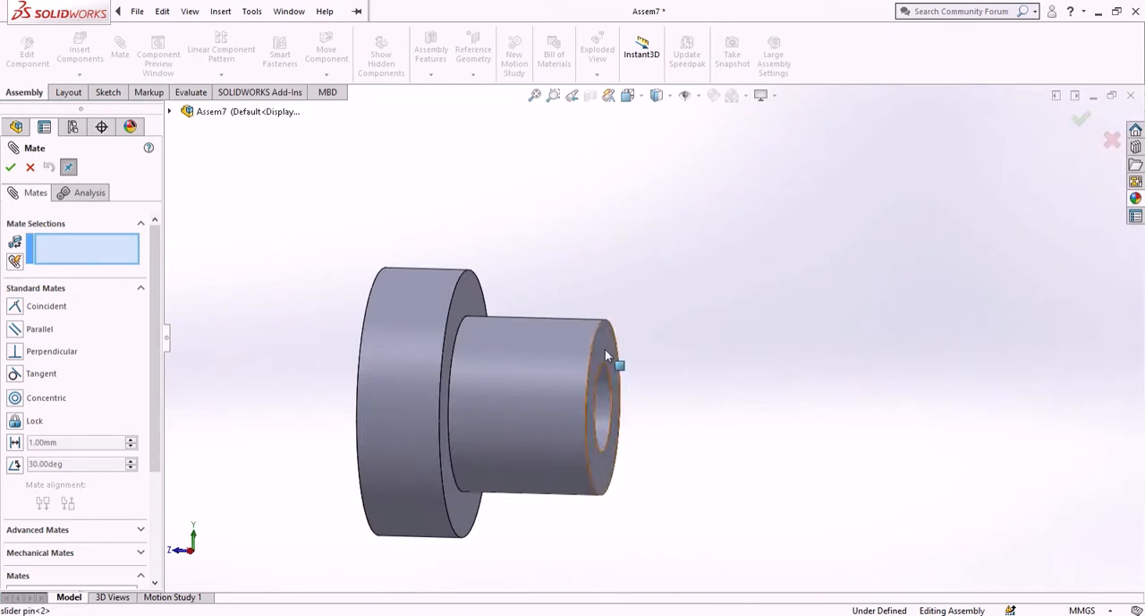
{"action": "left_click", "coordinate": [605, 349]}
{"action": "middle_click_drag", "start_coordinate": [897, 415], "coordinate": [966, 414]}
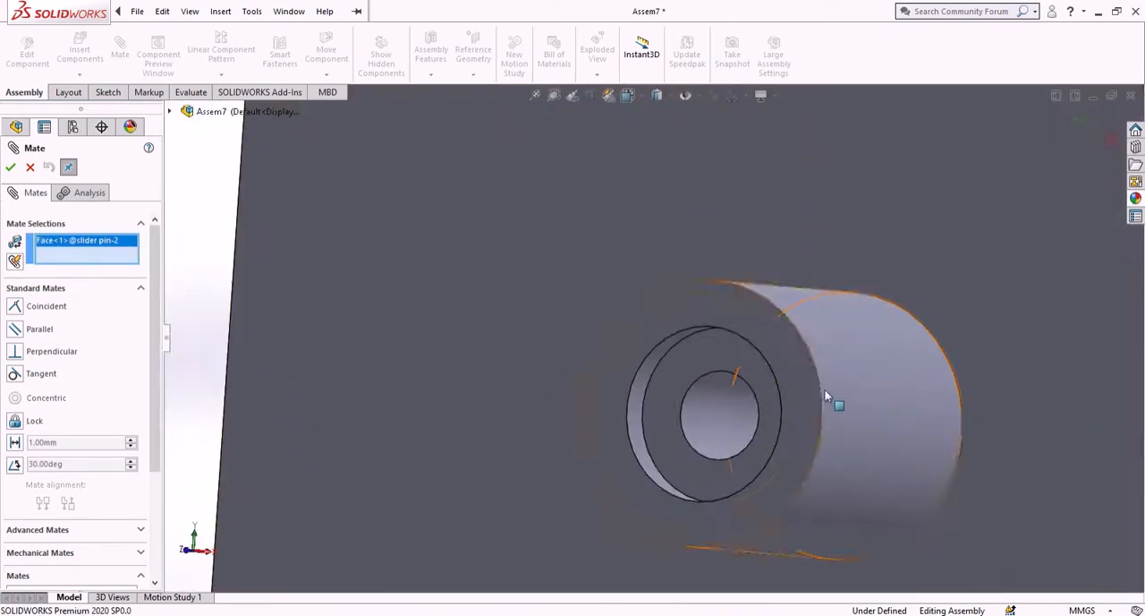
{"action": "left_click", "coordinate": [742, 364]}
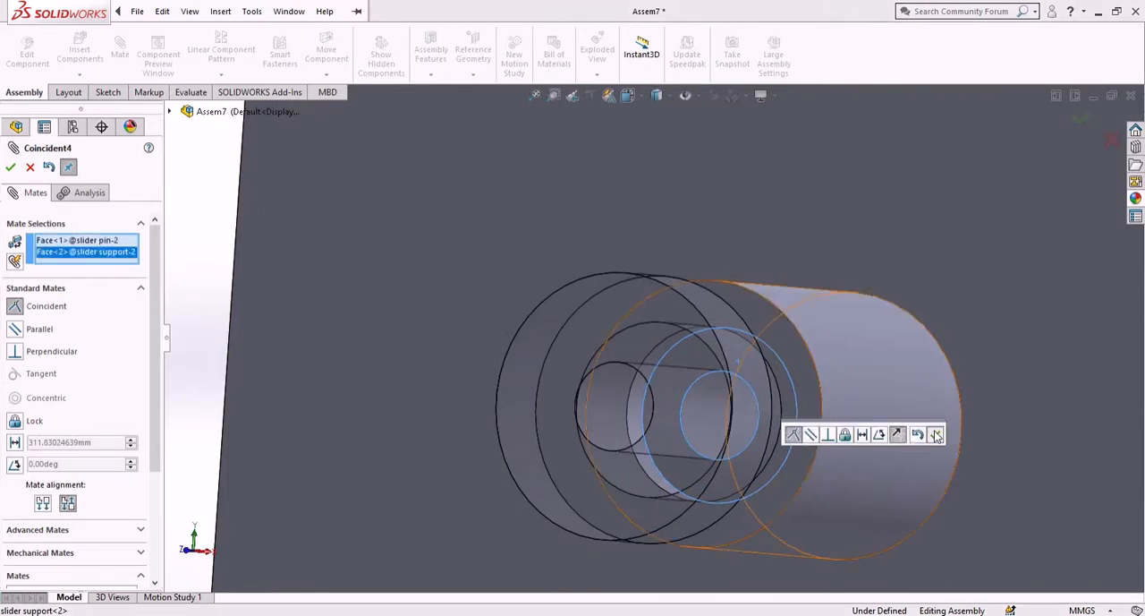
{"action": "left_click", "coordinate": [936, 435]}
{"action": "scroll", "coordinate": [741, 363], "scroll_direction": "up", "scroll_amount": 10}
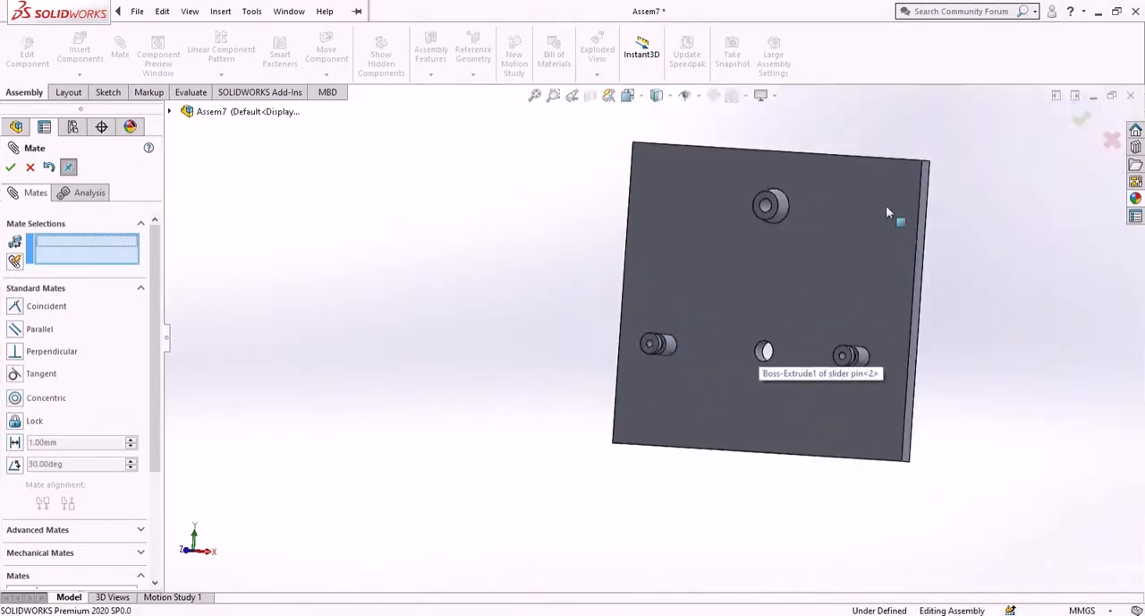
{"action": "scroll", "coordinate": [886, 213], "scroll_direction": "down", "scroll_amount": 3}
{"action": "left_click", "coordinate": [44, 128]}
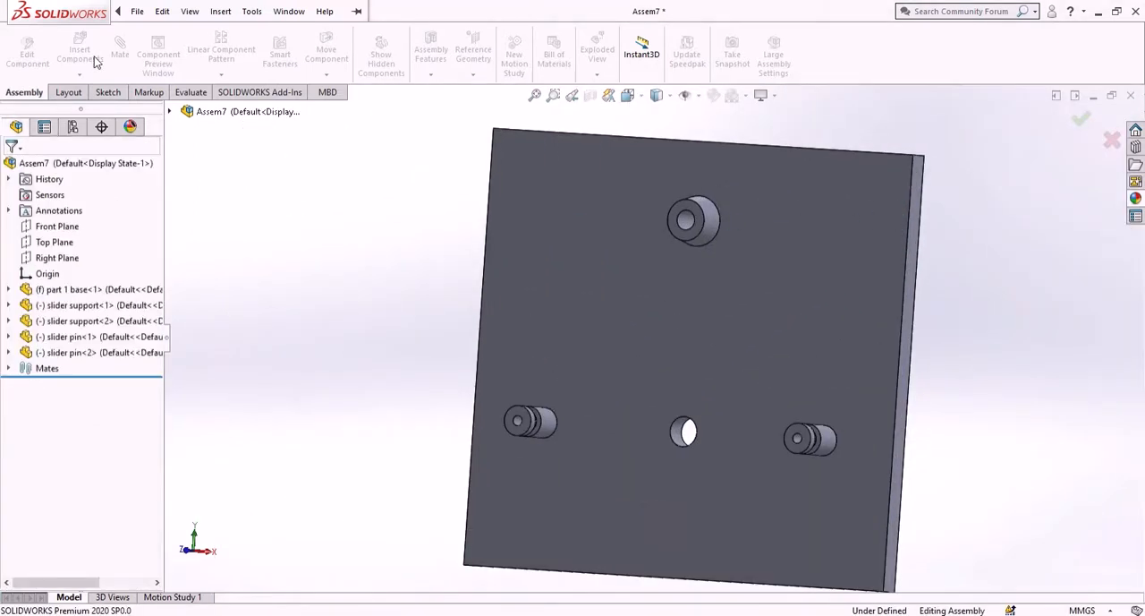
- Insert the "input shaft" and "output shaft" parts beside the base plate, with the output shaft above the input shaft
{"action": "left_click", "coordinate": [80, 49]}
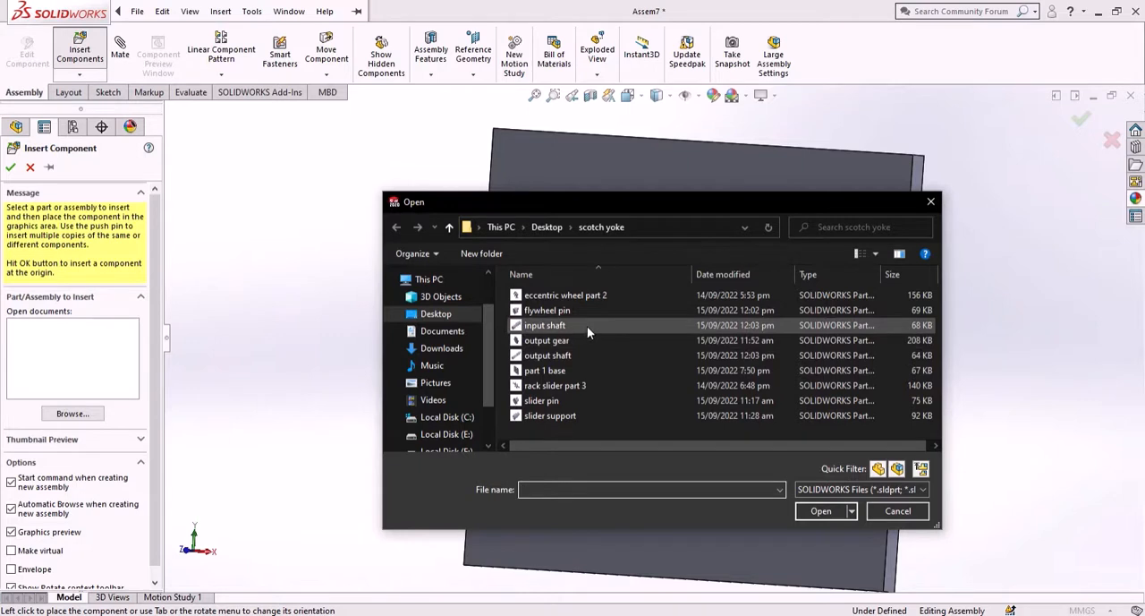
{"action": "left_click", "coordinate": [587, 326]}
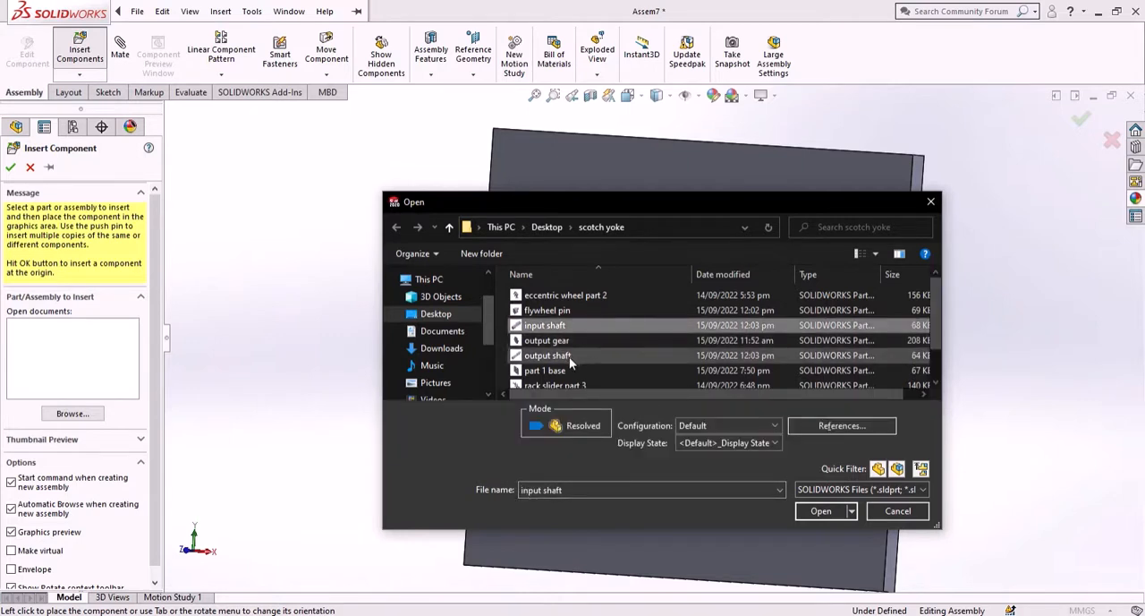
{"action": "left_click", "coordinate": [569, 356], "text": "ctrl"}
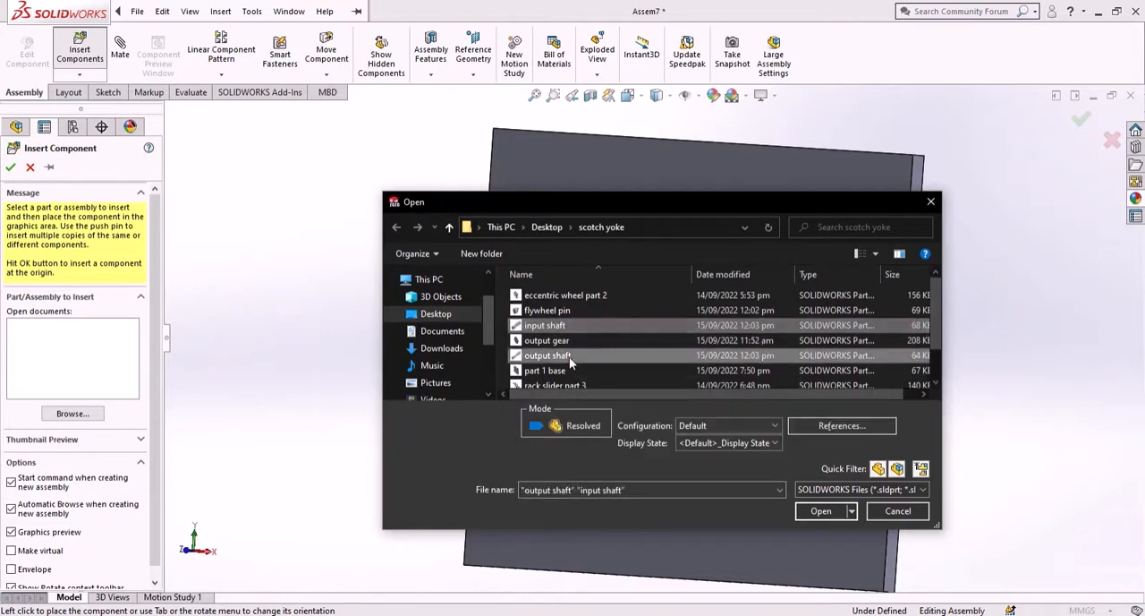
{"action": "left_click", "coordinate": [818, 512]}
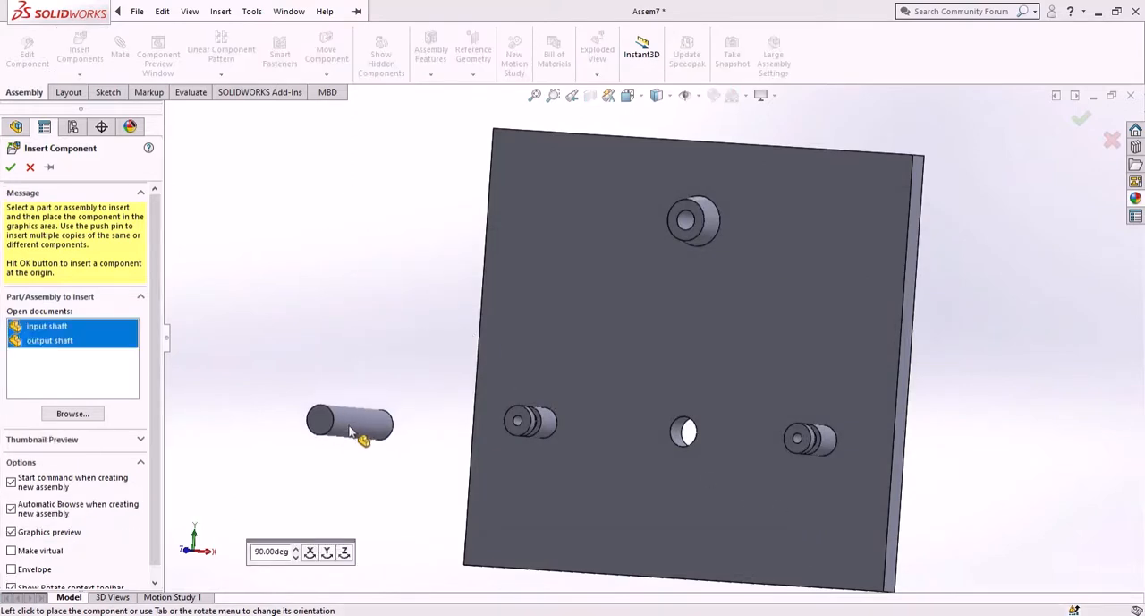
{"action": "left_click", "coordinate": [352, 437]}
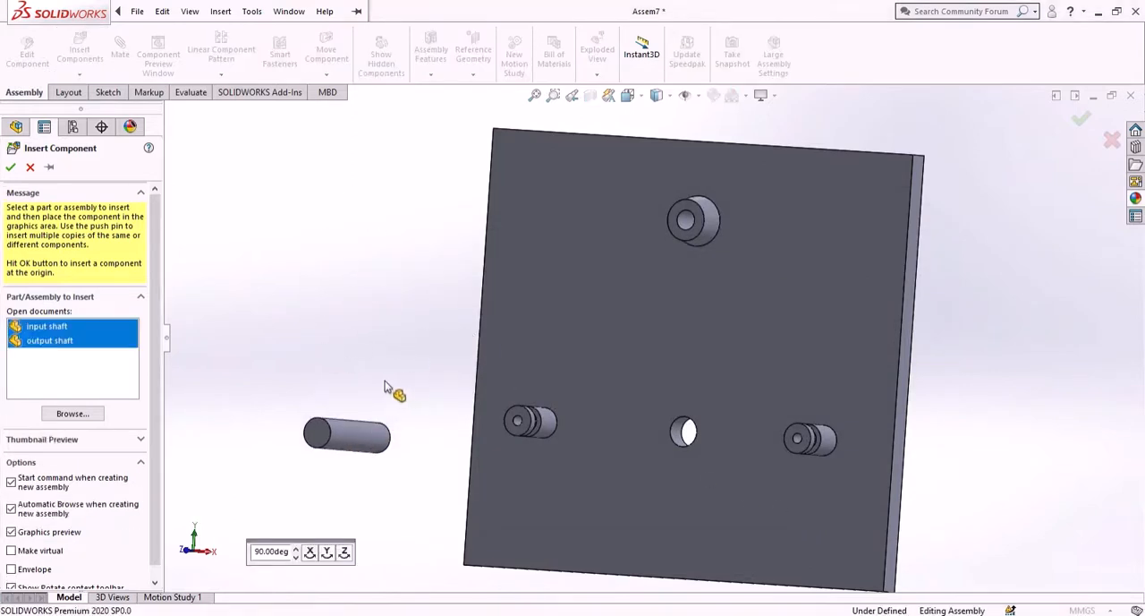
{"action": "left_click", "coordinate": [386, 221]}
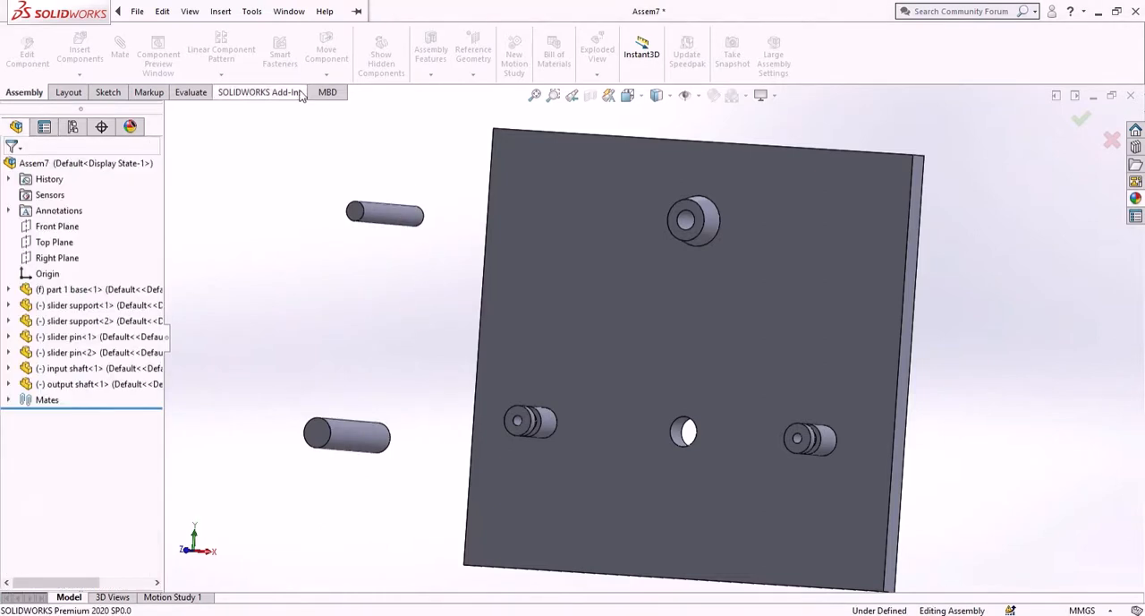
- Add a concentric mate between the output shaft's cylindrical face and the bore of the base plate's upper boss
{"action": "left_click", "coordinate": [119, 47]}
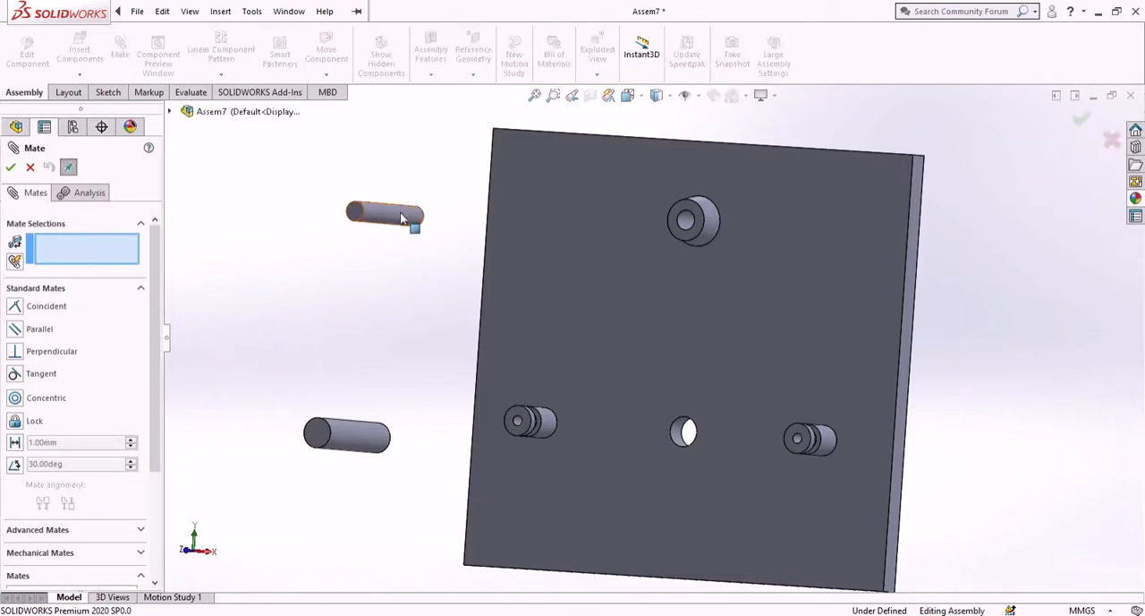
{"action": "left_click", "coordinate": [403, 219]}
{"action": "scroll", "coordinate": [680, 219], "scroll_direction": "down", "scroll_amount": 6}
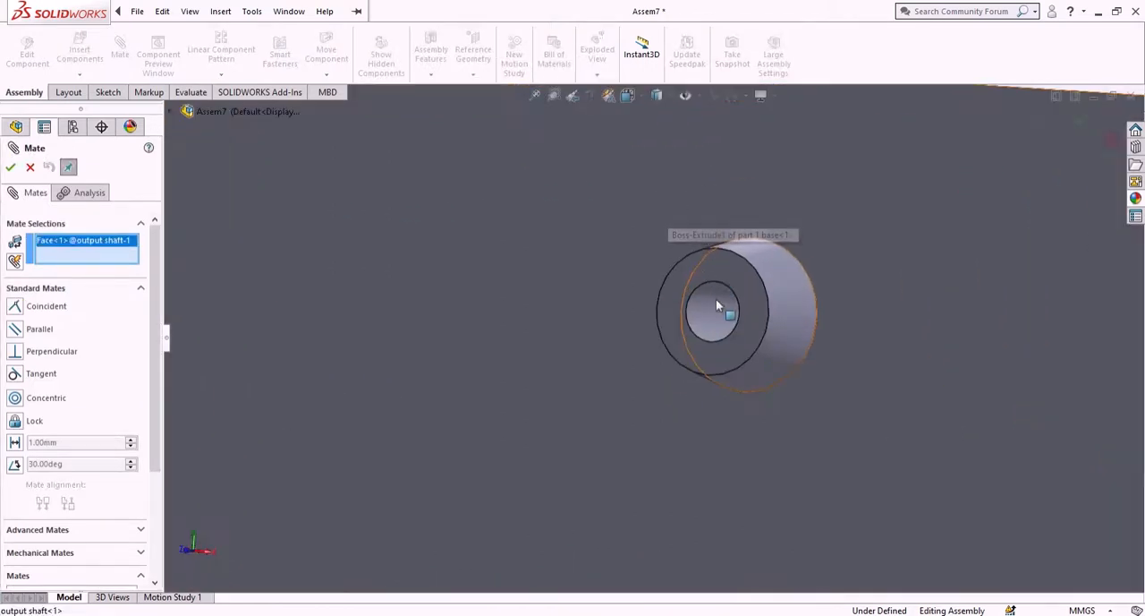
{"action": "left_click", "coordinate": [707, 319]}
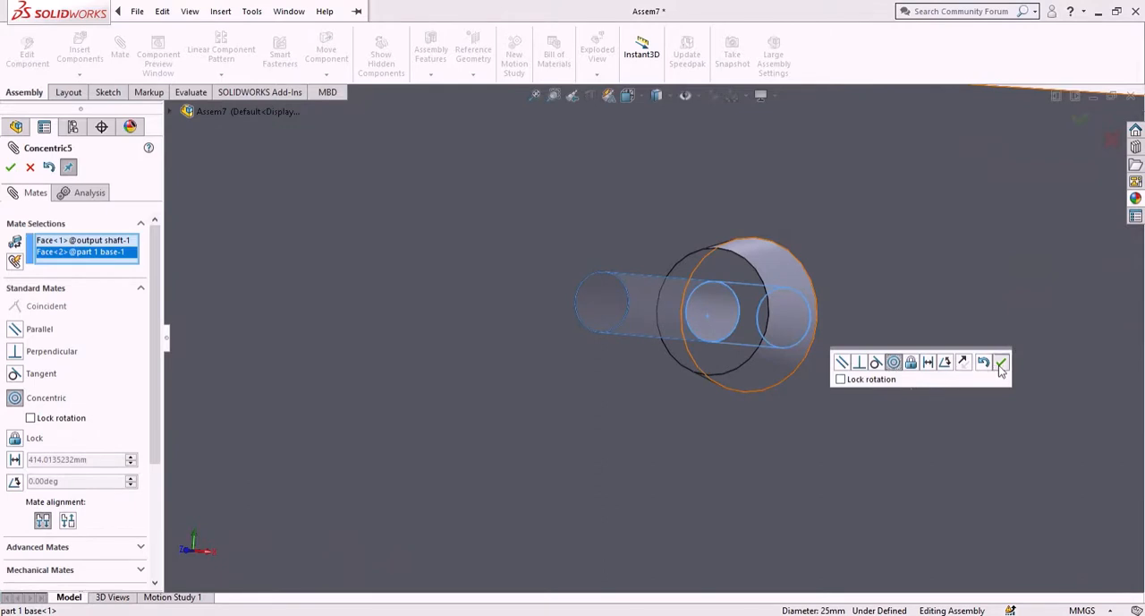
{"action": "left_click", "coordinate": [1001, 363]}
- Add a concentric mate between the input shaft's cylindrical face and the base plate's lower central hole
{"action": "scroll", "coordinate": [588, 379], "scroll_direction": "up", "scroll_amount": 6}
{"action": "scroll", "coordinate": [460, 493], "scroll_direction": "down", "scroll_amount": 2}
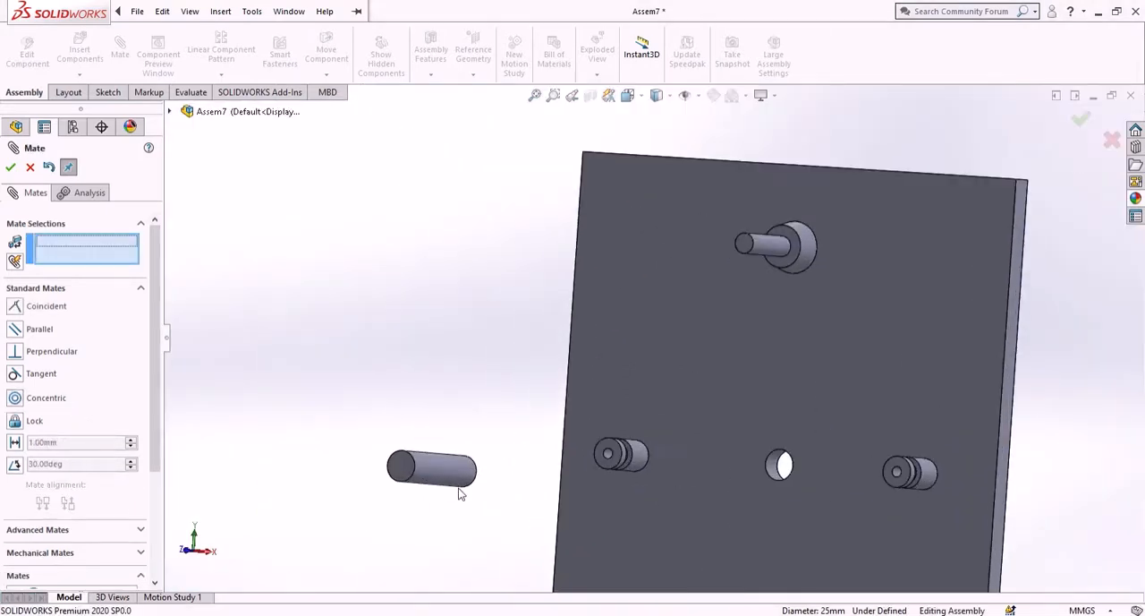
{"action": "left_click", "coordinate": [447, 475]}
{"action": "scroll", "coordinate": [812, 462], "scroll_direction": "up", "scroll_amount": 4}
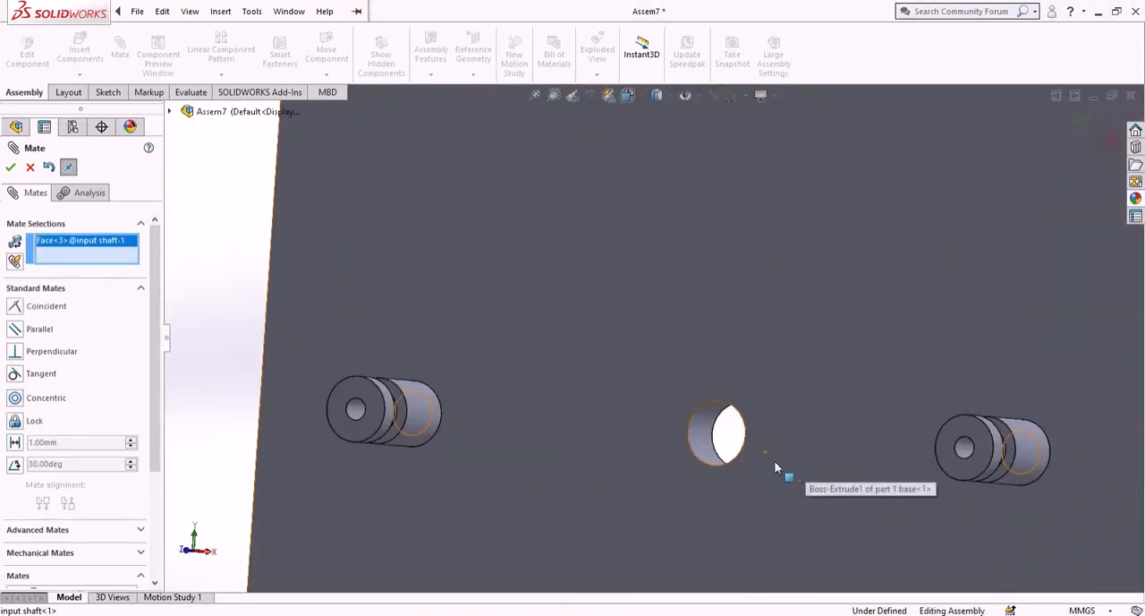
{"action": "left_click", "coordinate": [705, 434]}
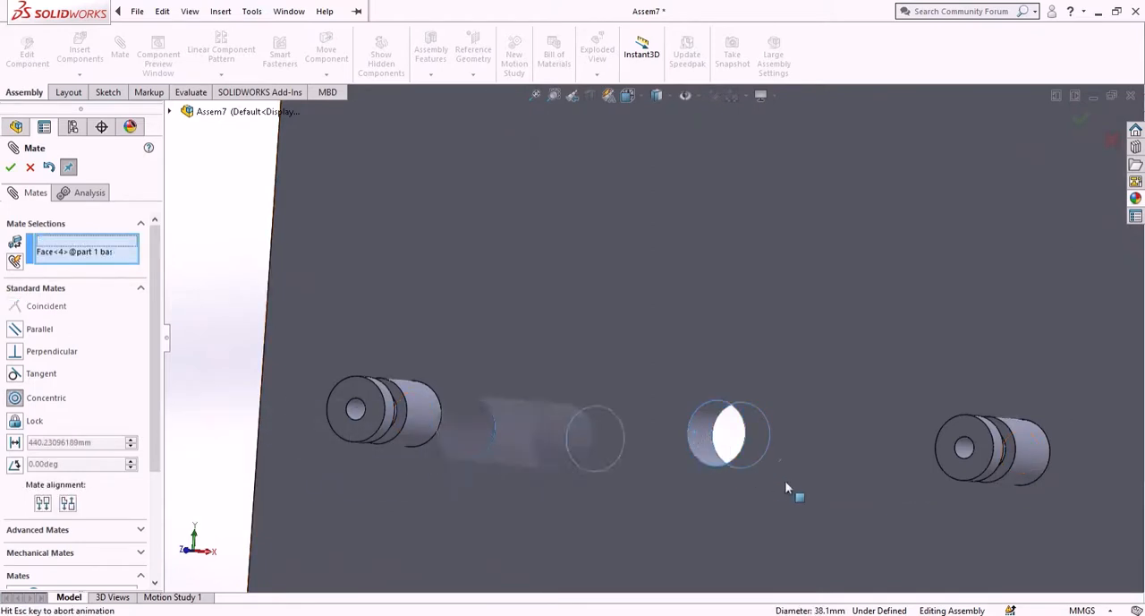
{"action": "left_click", "coordinate": [1126, 487]}
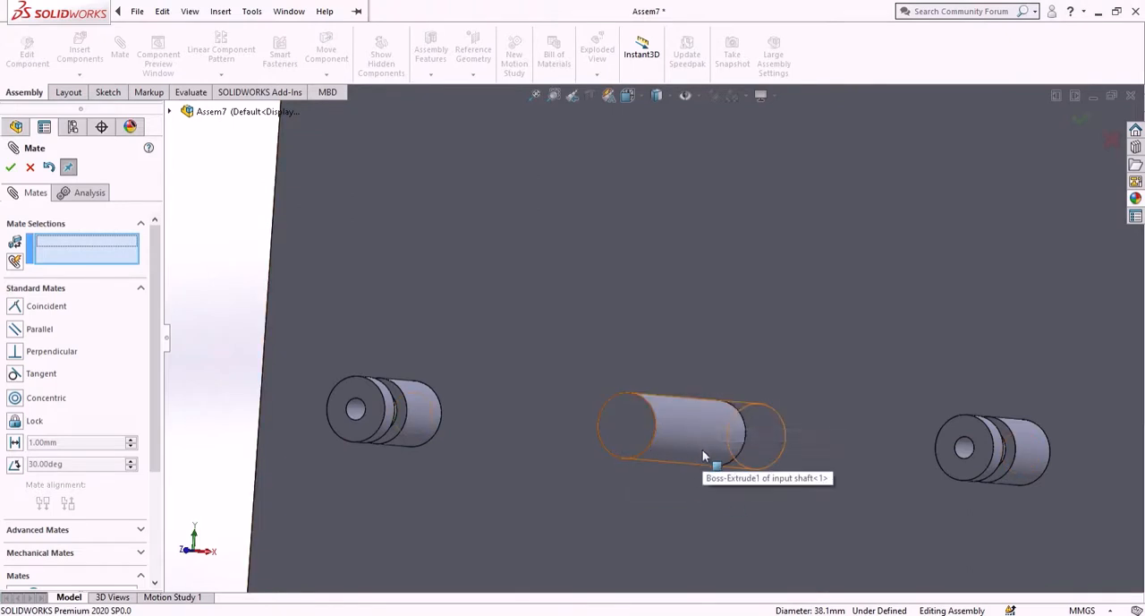
{"action": "scroll", "coordinate": [750, 332], "scroll_direction": "up", "scroll_amount": 5}
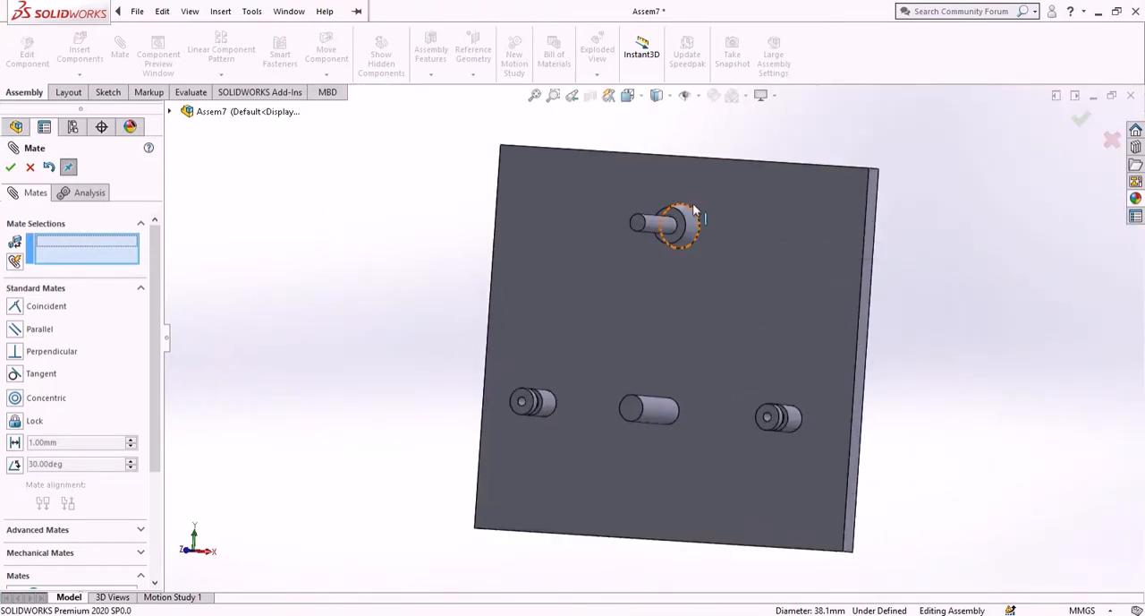
{"action": "mouse_move", "coordinate": [476, 289]}
{"action": "middle_mouse_down"}
{"action": "mouse_move", "coordinate": [433, 299]}
{"action": "mouse_move", "coordinate": [438, 271]}
{"action": "mouse_move", "coordinate": [493, 278]}
{"action": "middle_mouse_up"}
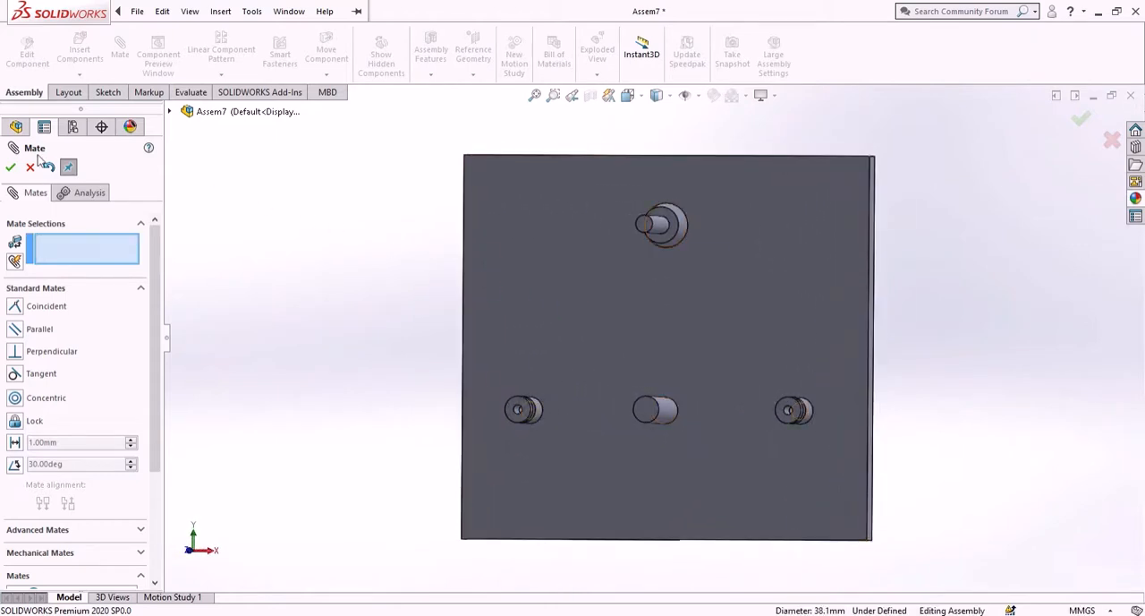
{"action": "key", "text": "Escape"}
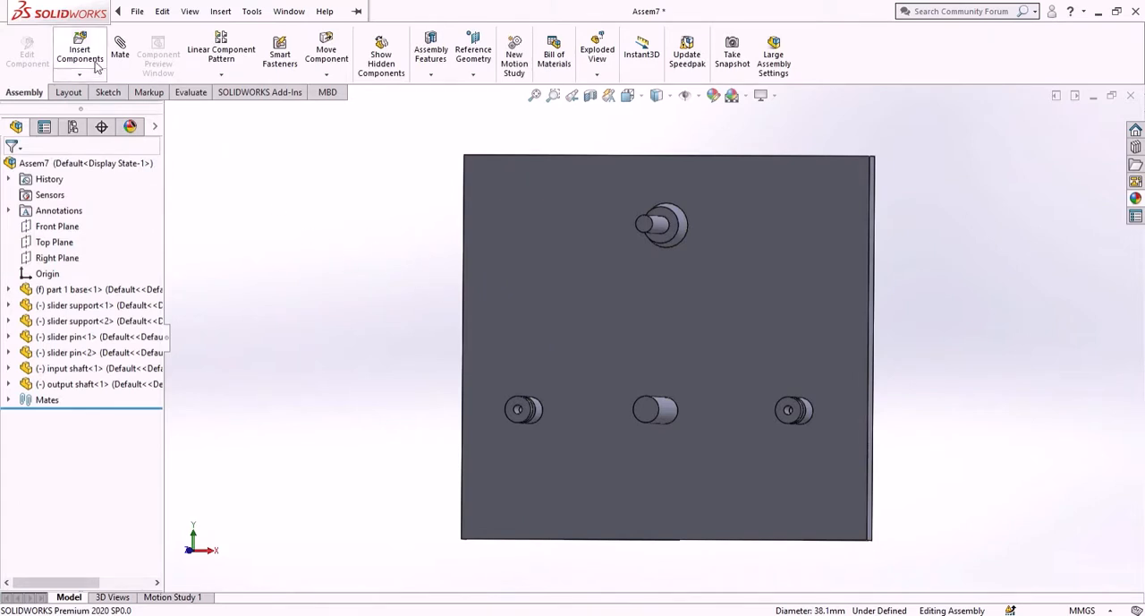
- Insert the "eccentric wheel part 2" part in front of the base plate, over the input shaft
{"action": "left_click", "coordinate": [90, 61]}
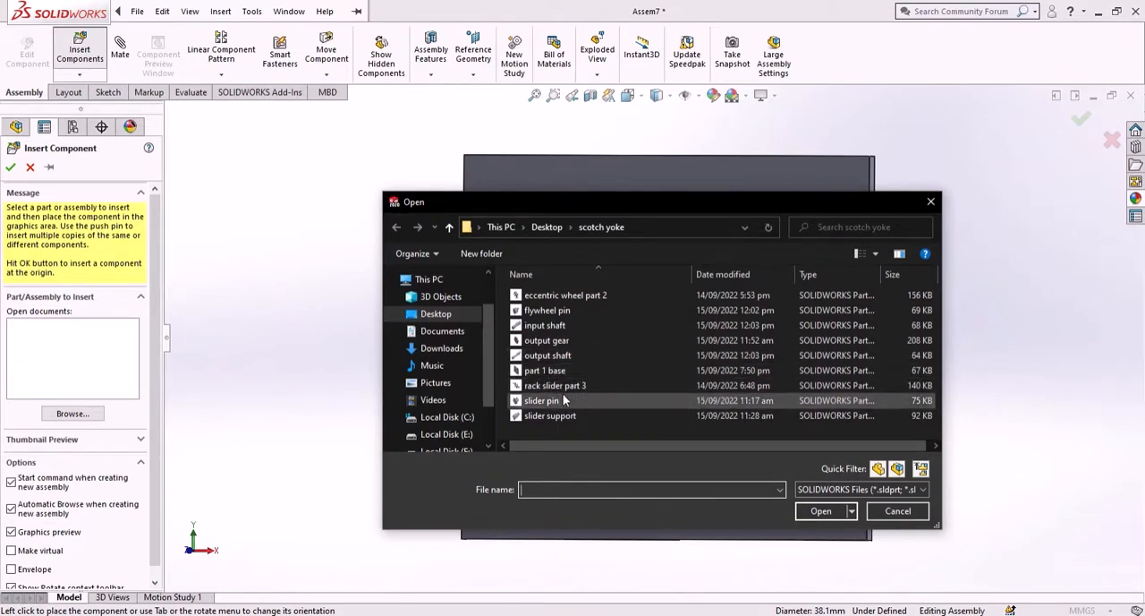
{"action": "left_click", "coordinate": [572, 310]}
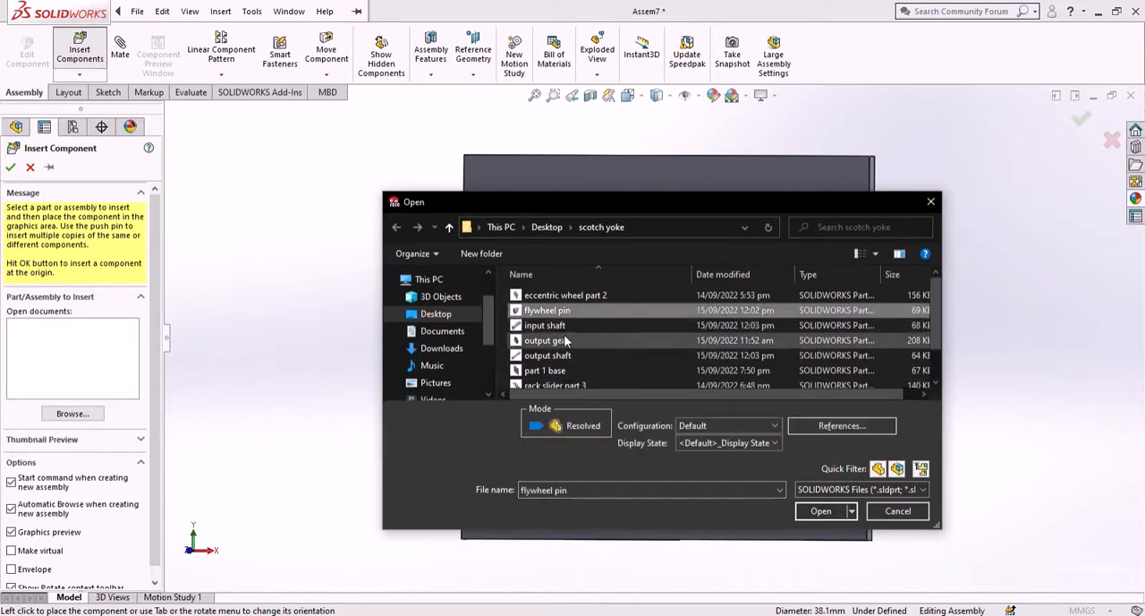
{"action": "scroll", "coordinate": [571, 325], "scroll_direction": "down", "scroll_amount": 1}
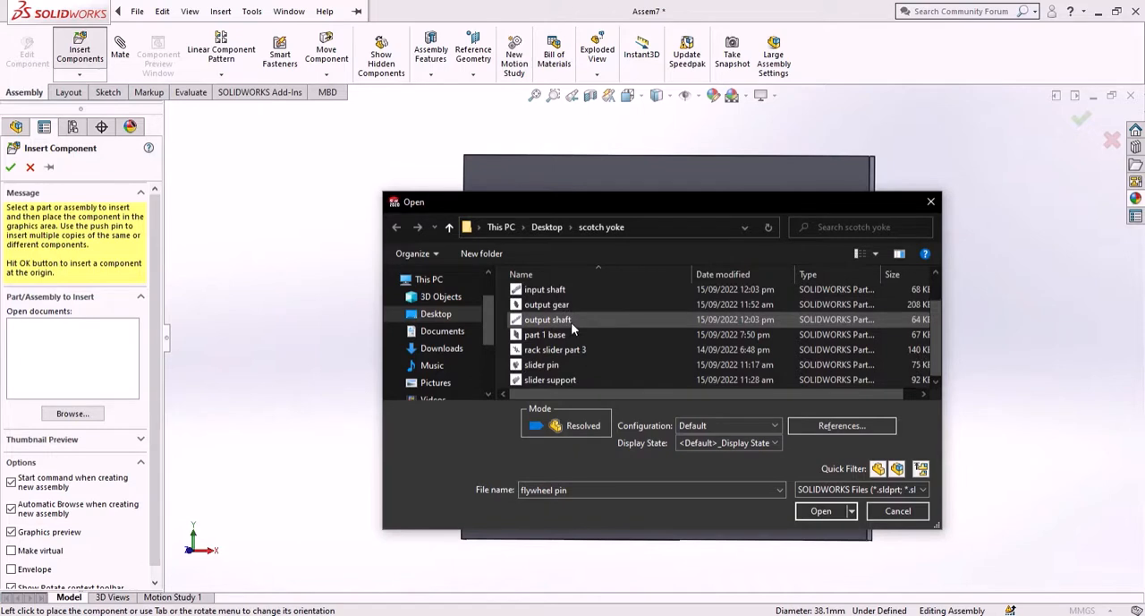
{"action": "scroll", "coordinate": [570, 331], "scroll_direction": "up", "scroll_amount": 1}
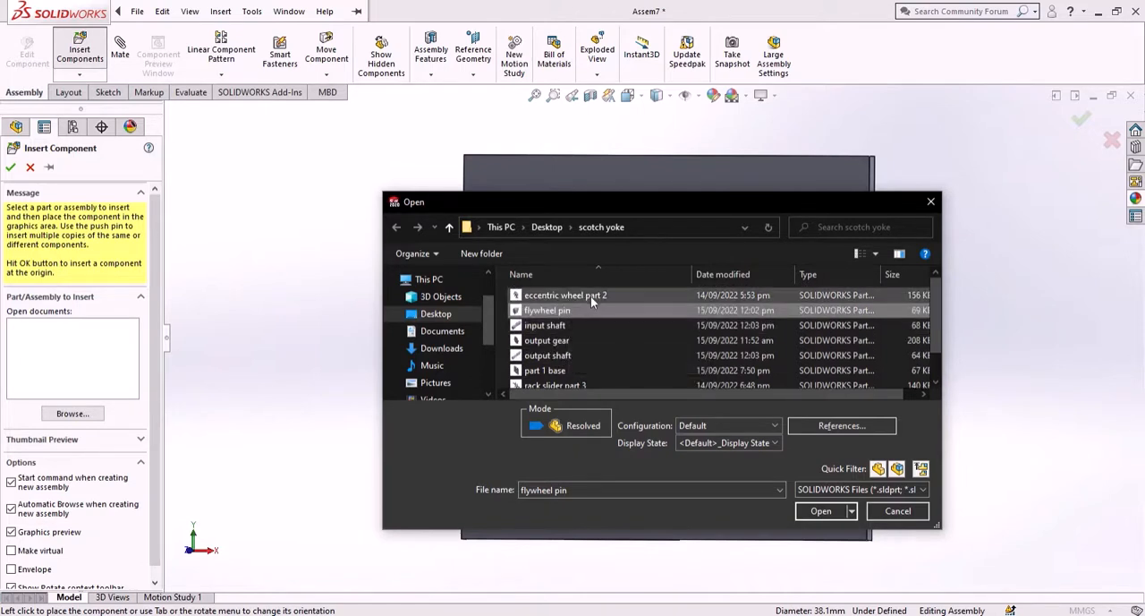
{"action": "left_click", "coordinate": [592, 294]}
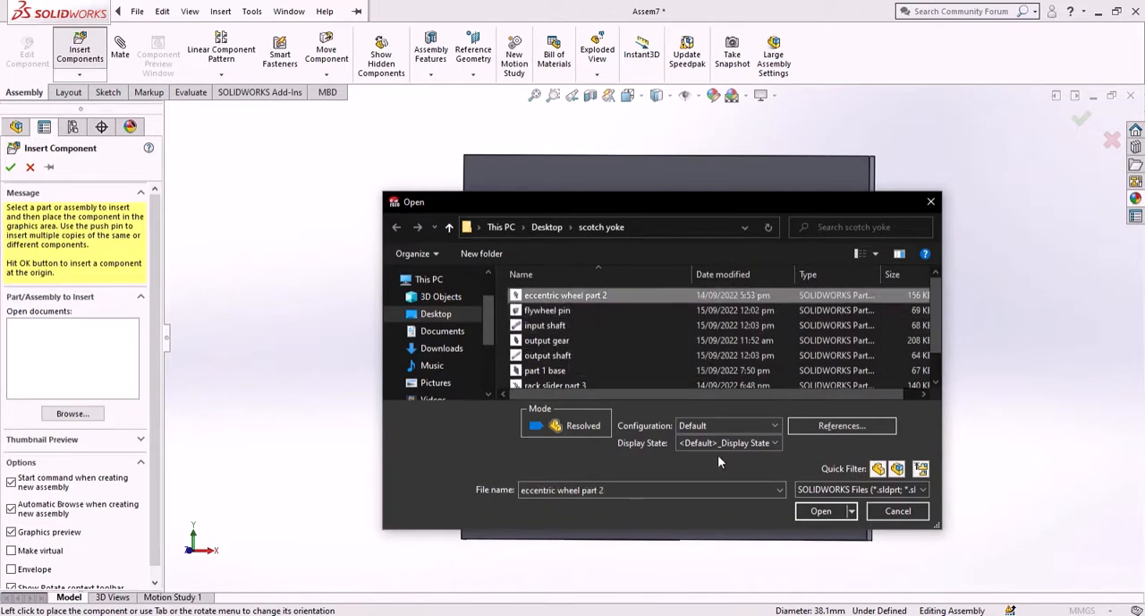
{"action": "left_click", "coordinate": [821, 511]}
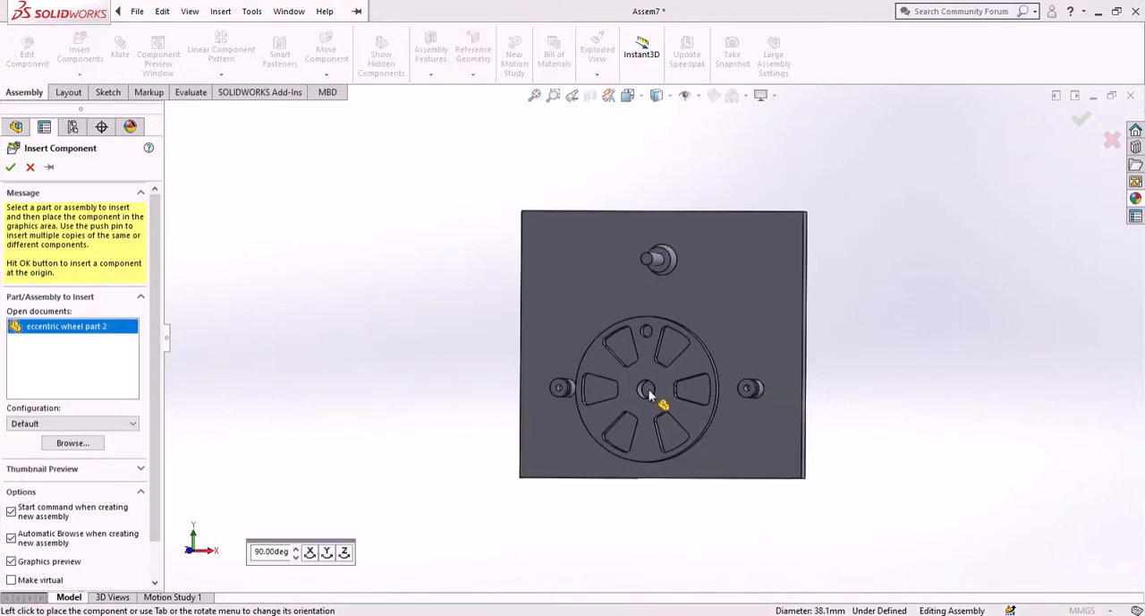
{"action": "left_click", "coordinate": [670, 346]}
{"action": "scroll", "coordinate": [678, 366], "scroll_direction": "down", "scroll_amount": 2}
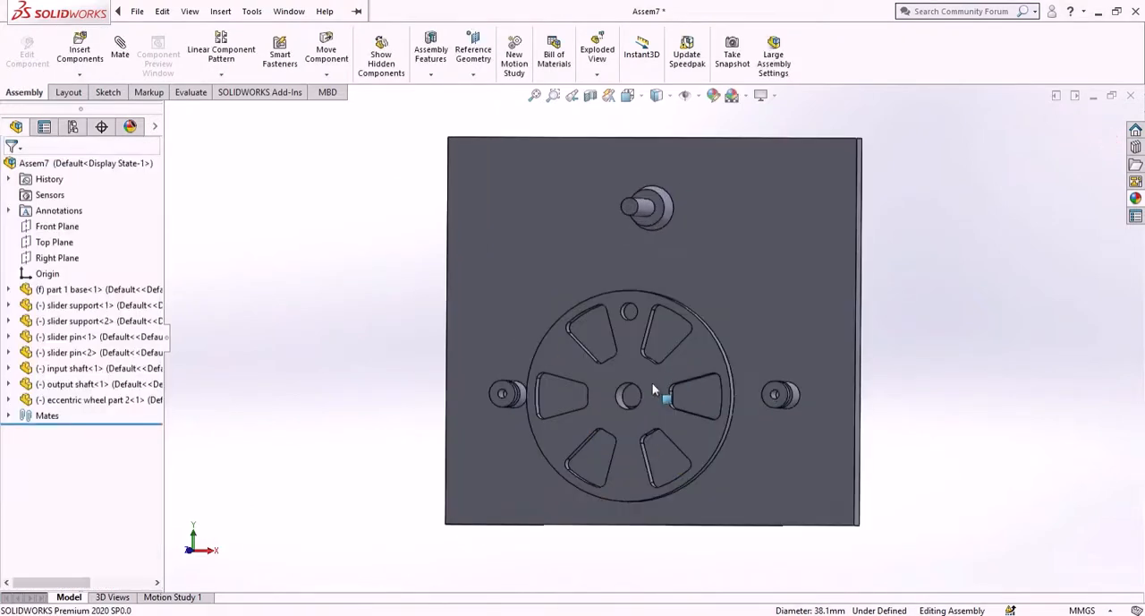
- Add a concentric mate between the input shaft's cylindrical face and the eccentric wheel's center hole
{"action": "middle_click_drag", "start_coordinate": [660, 427], "coordinate": [626, 394]}
{"action": "scroll", "coordinate": [628, 389], "scroll_direction": "down", "scroll_amount": 3}
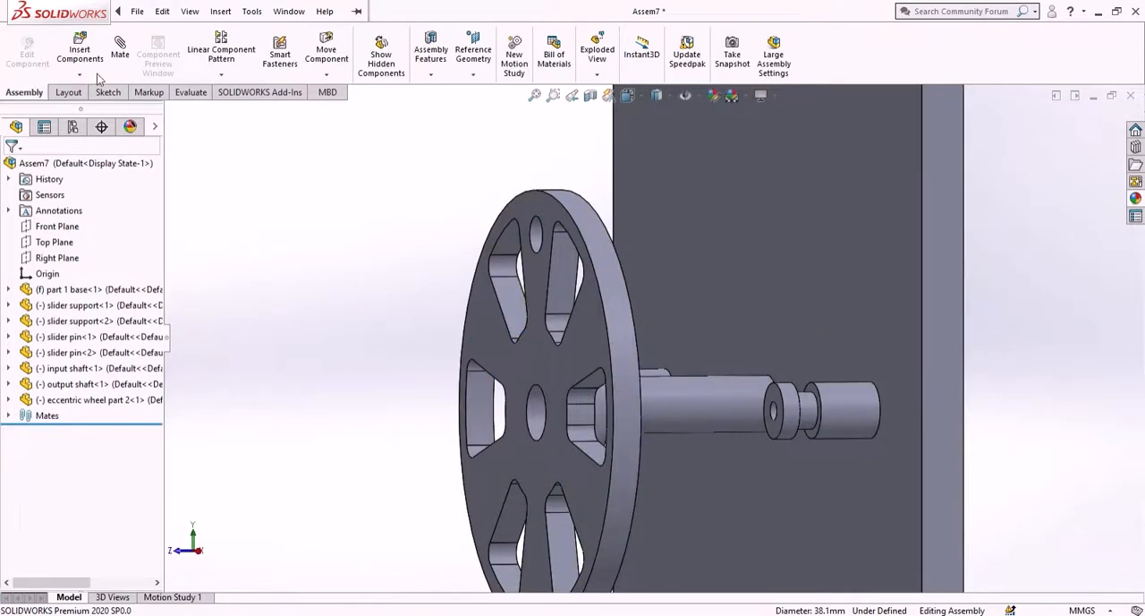
{"action": "left_click", "coordinate": [119, 49]}
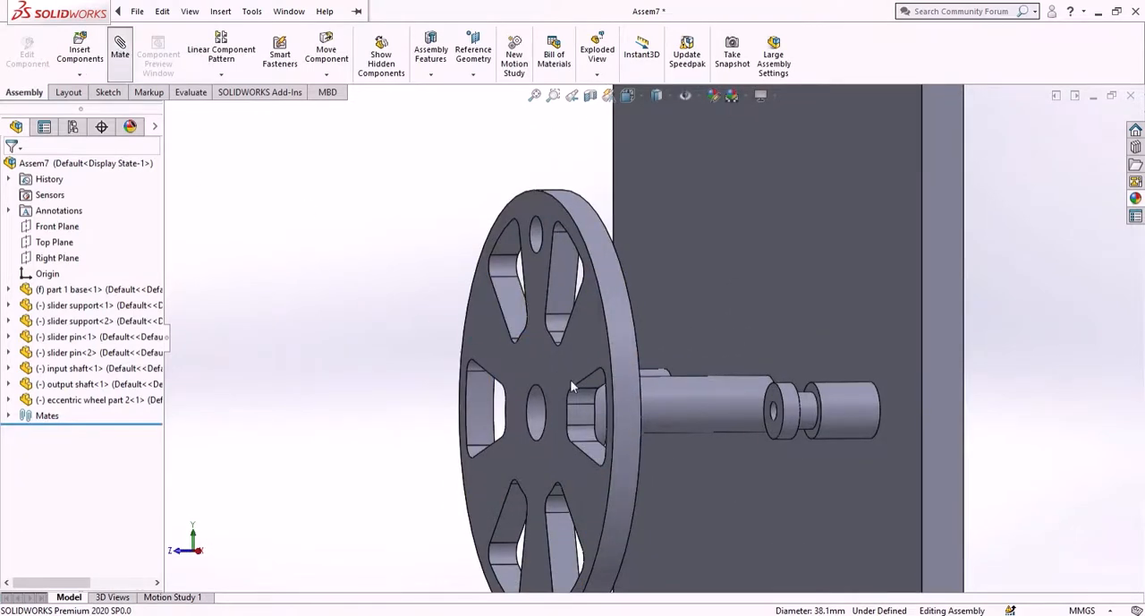
{"action": "left_click", "coordinate": [705, 409]}
{"action": "middle_click_drag", "start_coordinate": [687, 456], "coordinate": [816, 459]}
{"action": "left_click", "coordinate": [774, 421]}
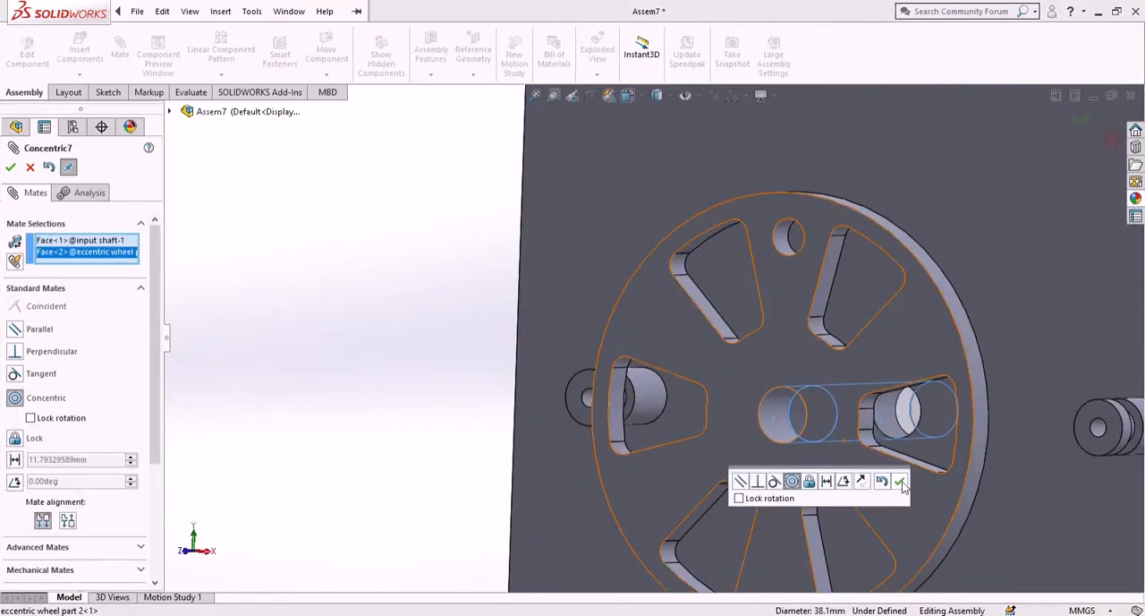
{"action": "left_click", "coordinate": [901, 483]}
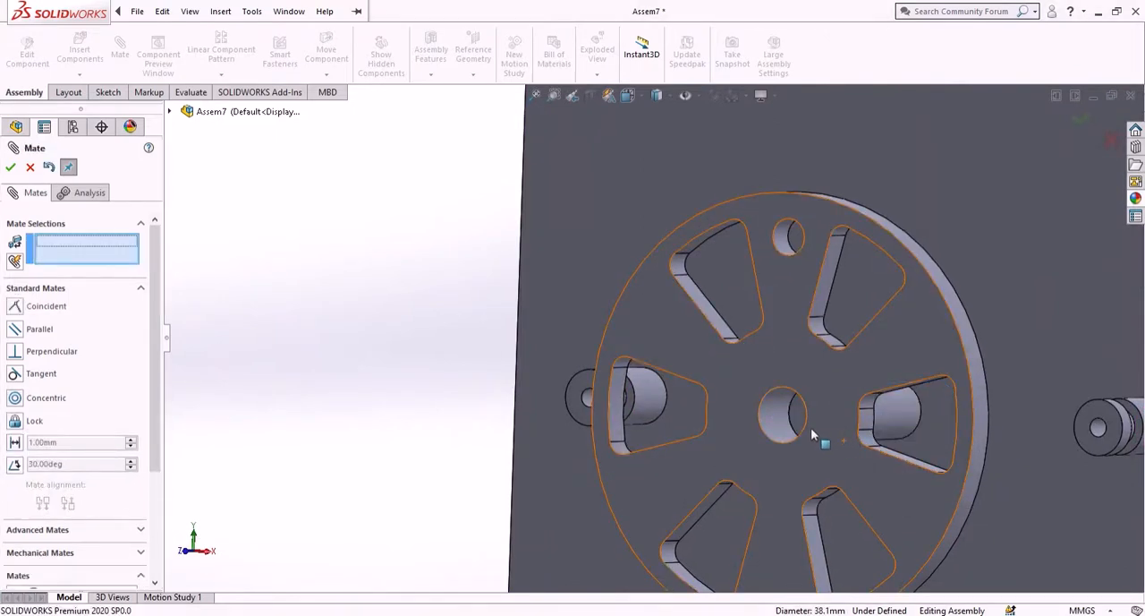
- Pull the eccentric wheel along its axis out in front of the input shaft's free end
{"action": "middle_click_drag", "start_coordinate": [821, 447], "coordinate": [585, 470]}
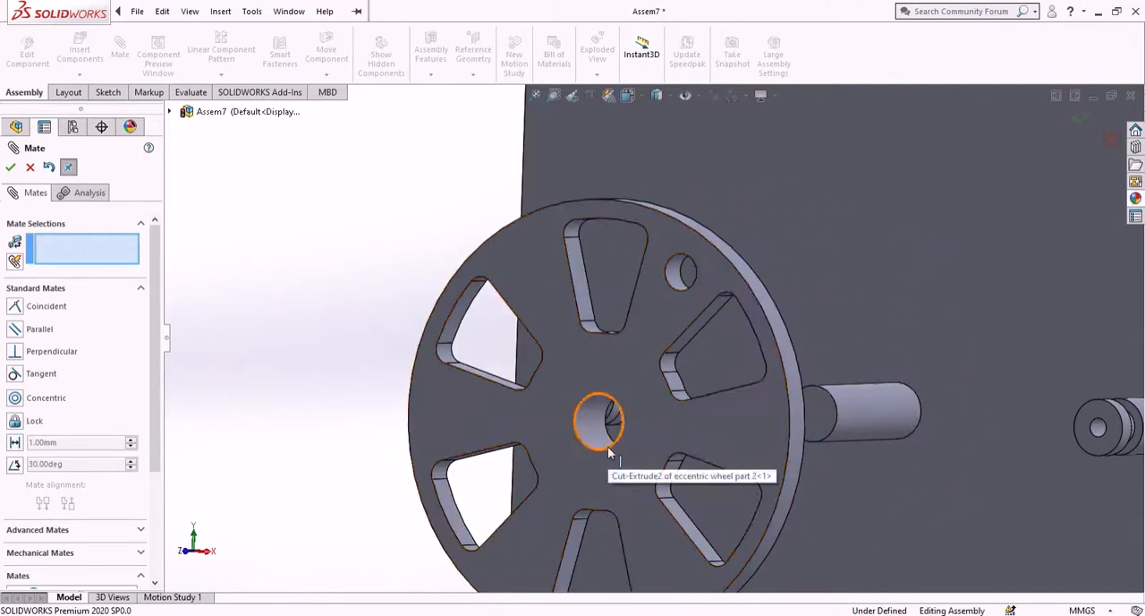
{"action": "scroll", "coordinate": [602, 396], "scroll_direction": "down", "scroll_amount": 2}
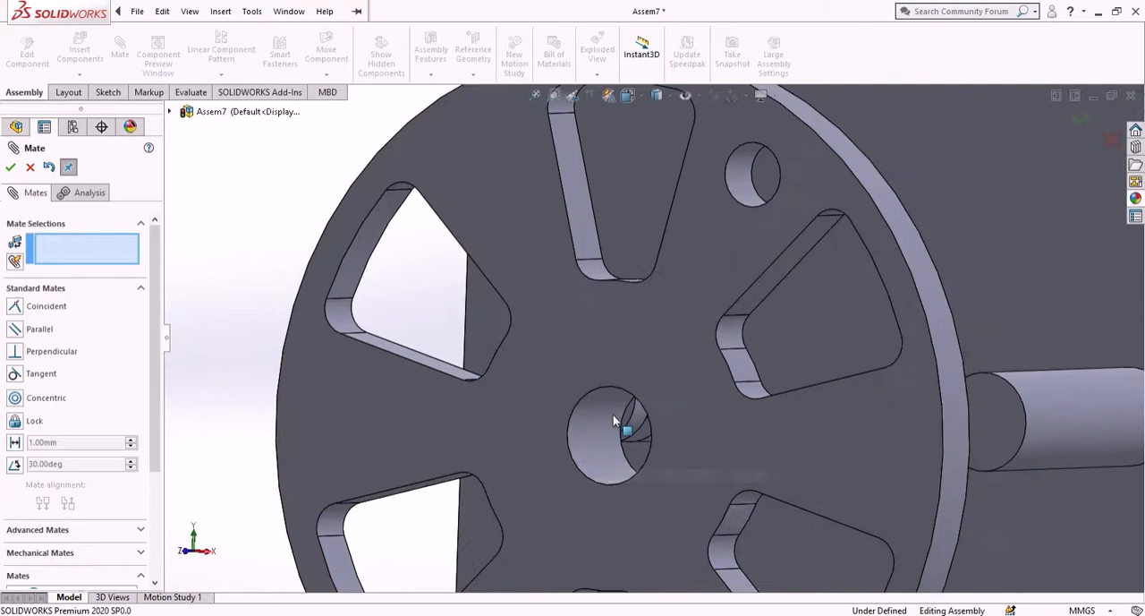
- Add a coincident mate between the eccentric wheel's center hole edge and the input shaft's circular end edge
{"action": "left_click", "coordinate": [574, 467]}
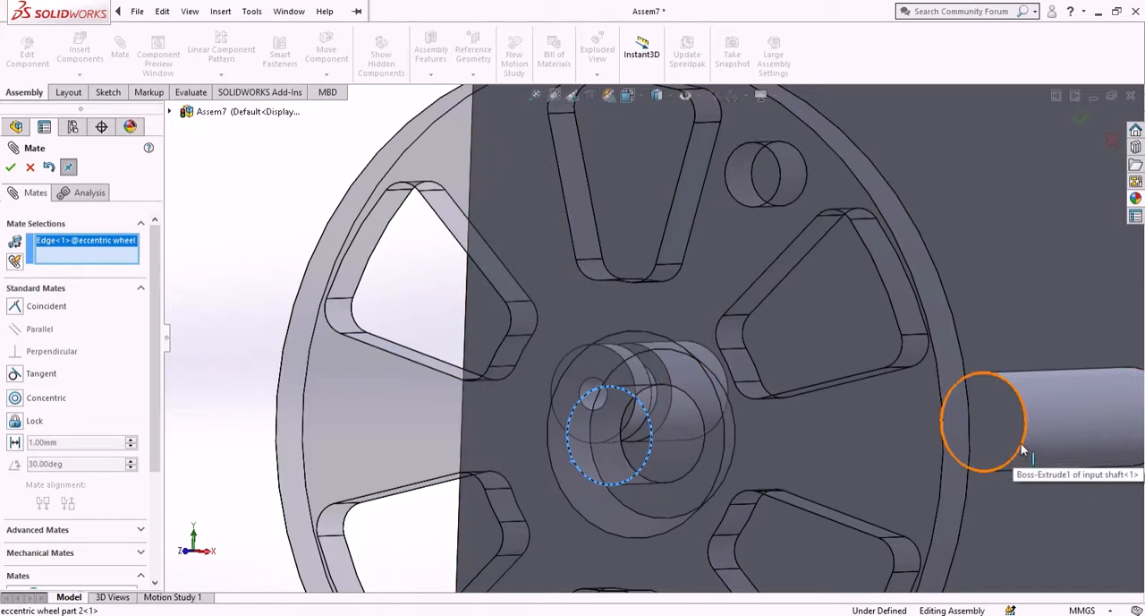
{"action": "left_click", "coordinate": [1023, 450]}
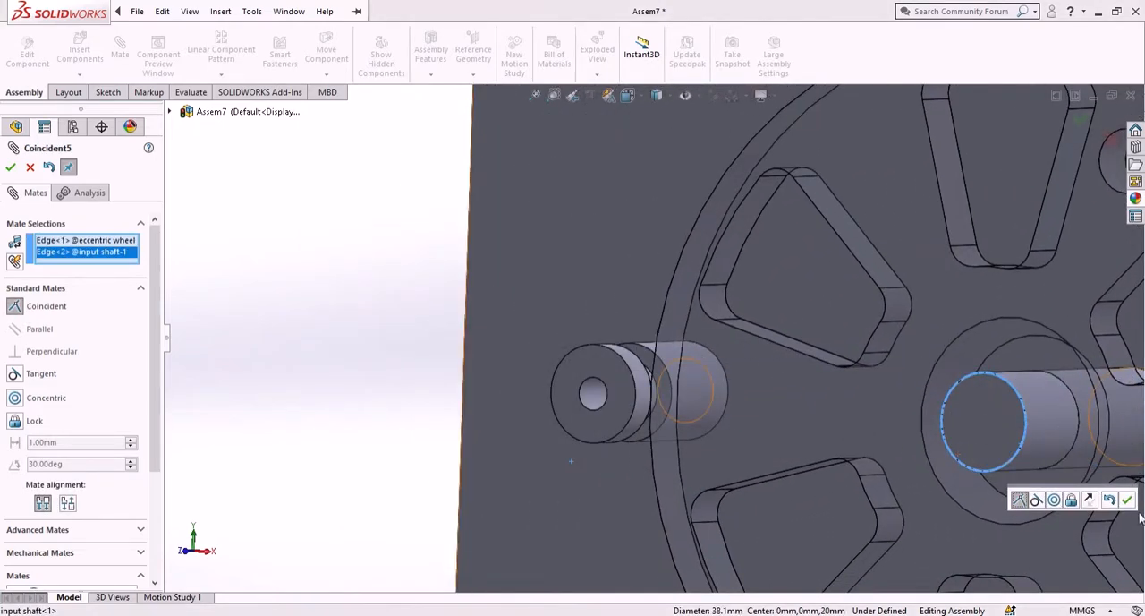
{"action": "left_click", "coordinate": [1128, 499]}
{"action": "scroll", "coordinate": [980, 394], "scroll_direction": "up", "scroll_amount": 4}
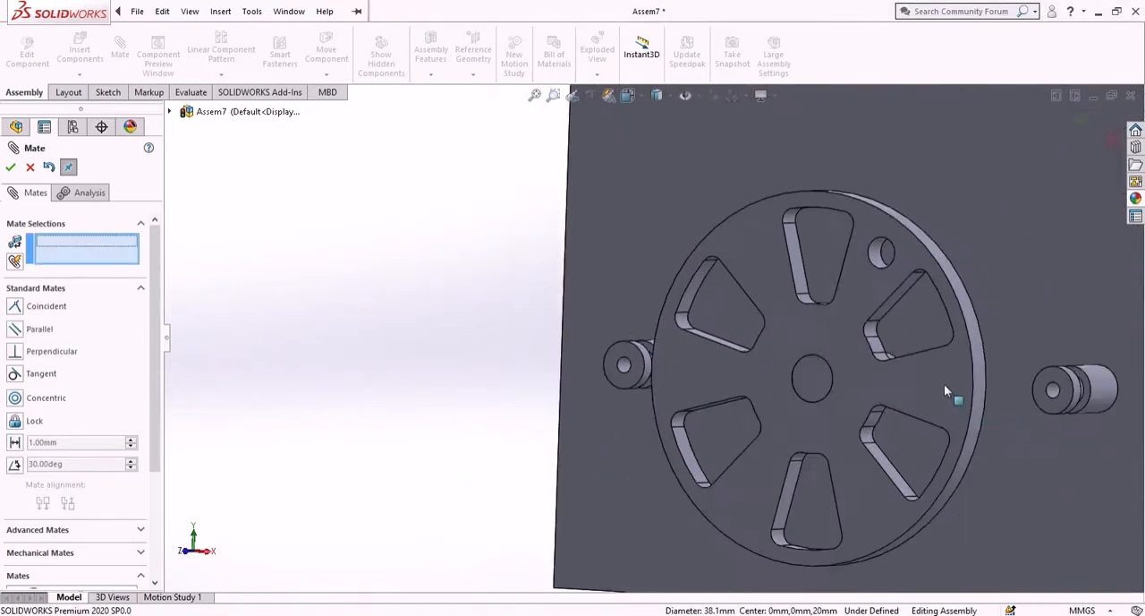
{"action": "mouse_move", "coordinate": [862, 434]}
{"action": "middle_mouse_down"}
{"action": "mouse_move", "coordinate": [798, 435]}
{"action": "mouse_move", "coordinate": [860, 431]}
{"action": "middle_mouse_up"}
{"action": "scroll", "coordinate": [887, 291], "scroll_direction": "up", "scroll_amount": 5}
{"action": "scroll", "coordinate": [762, 246], "scroll_direction": "down", "scroll_amount": 4}
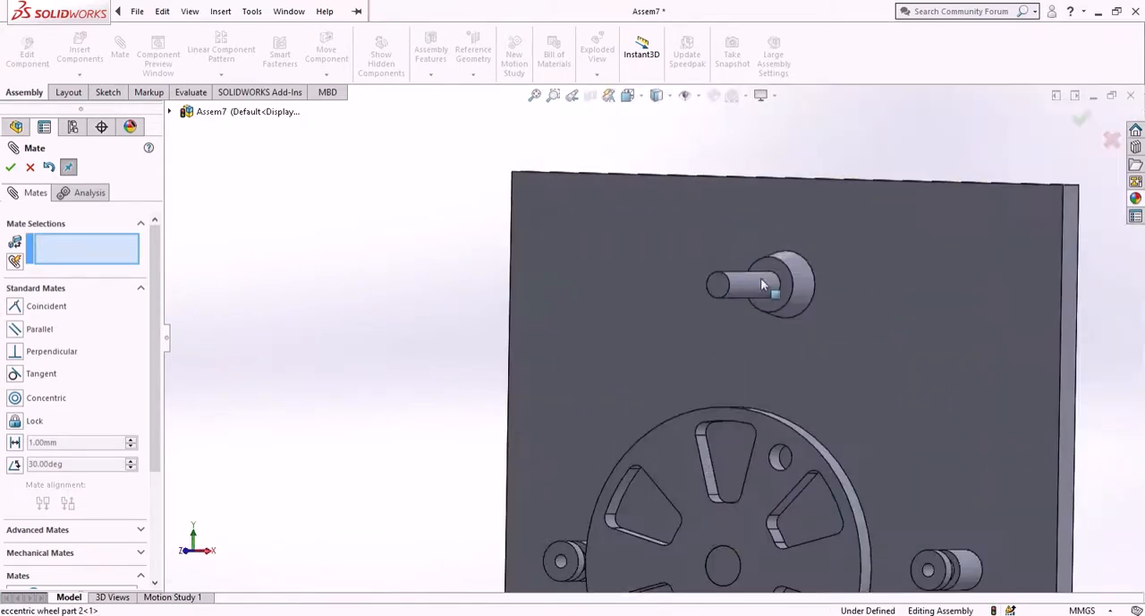
{"action": "left_click", "coordinate": [10, 167]}
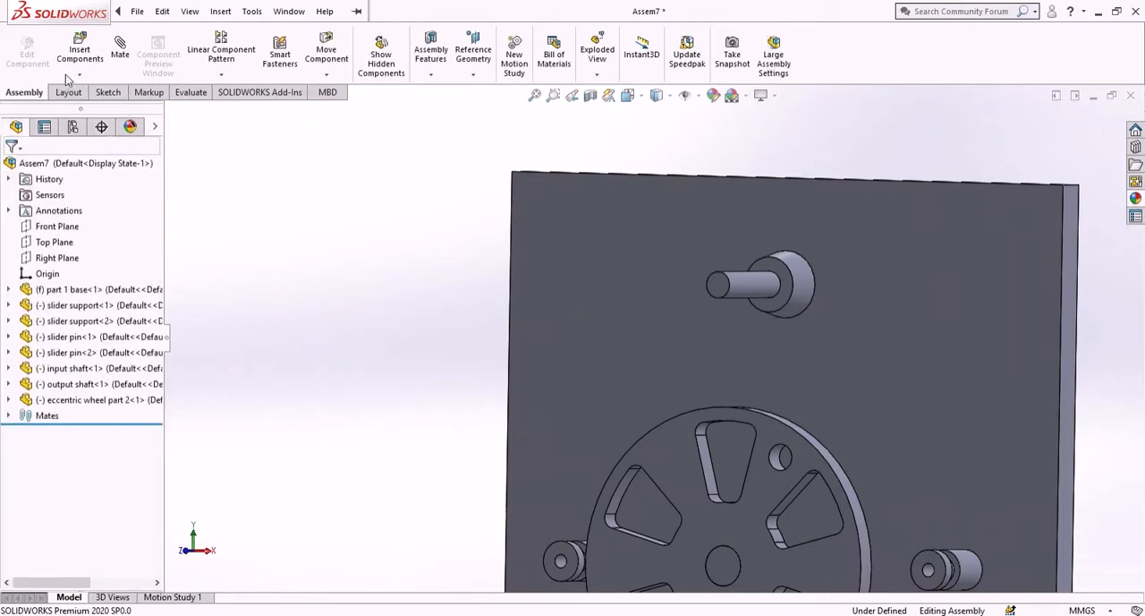
- Insert the "output gear" part in front of the base plate, near the output shaft
{"action": "left_click", "coordinate": [80, 49]}
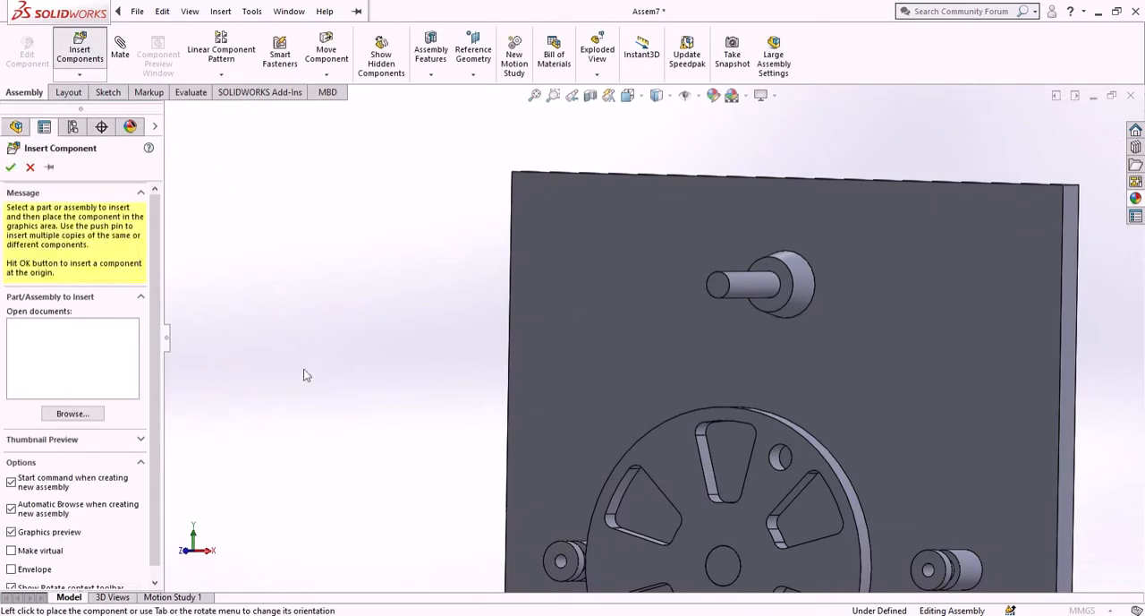
{"action": "left_click", "coordinate": [547, 340]}
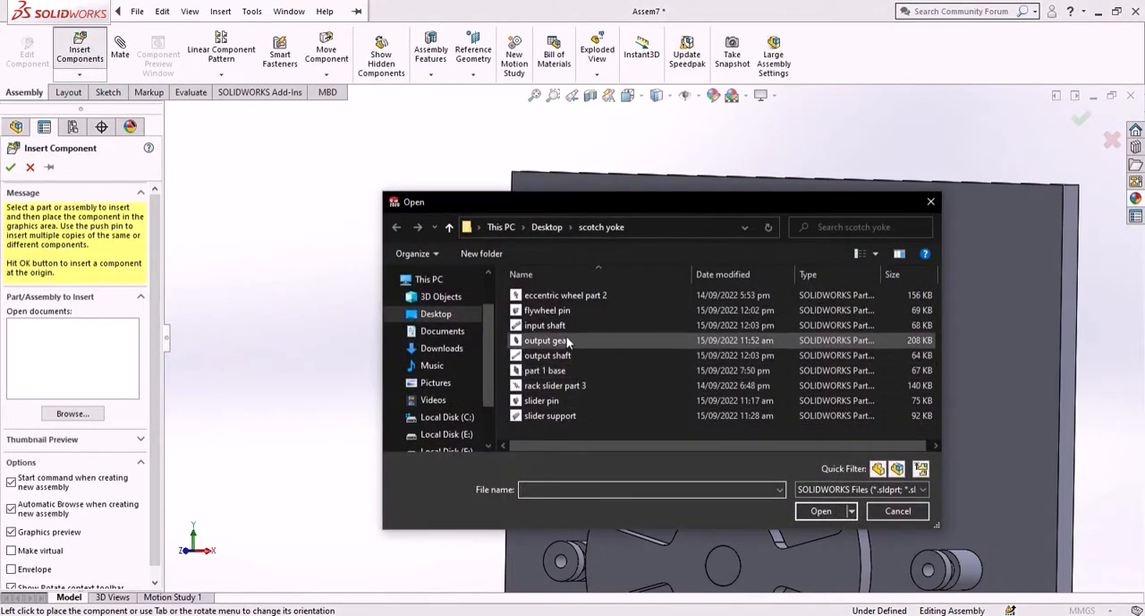
{"action": "left_click", "coordinate": [821, 510]}
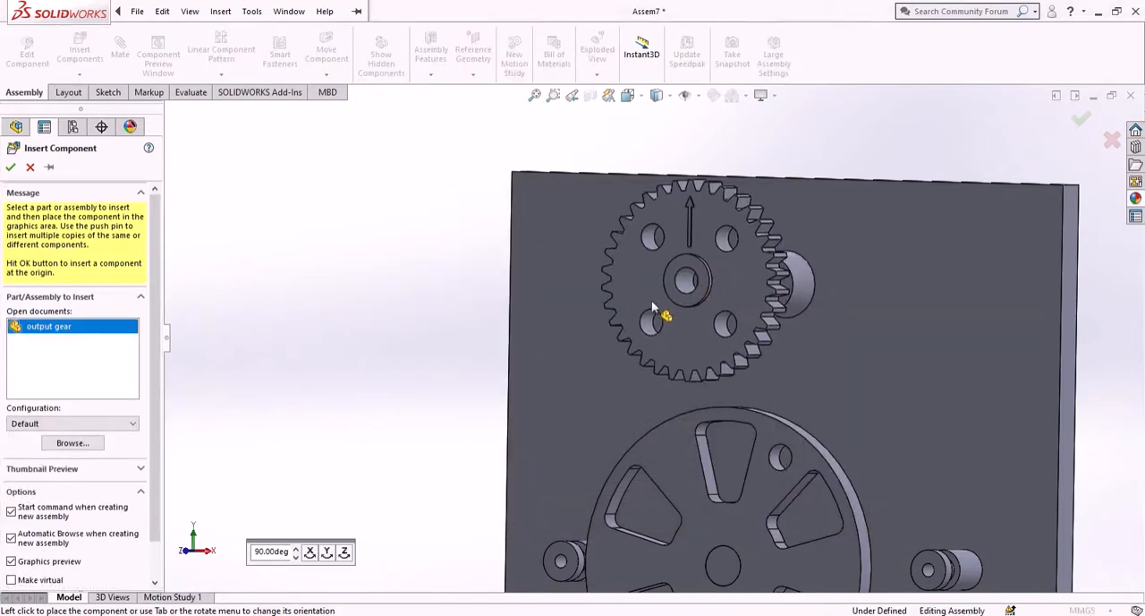
{"action": "left_click", "coordinate": [652, 307]}
- Add a concentric mate between the output gear's center bore and the output shaft's cylindrical face
{"action": "left_click", "coordinate": [122, 56]}
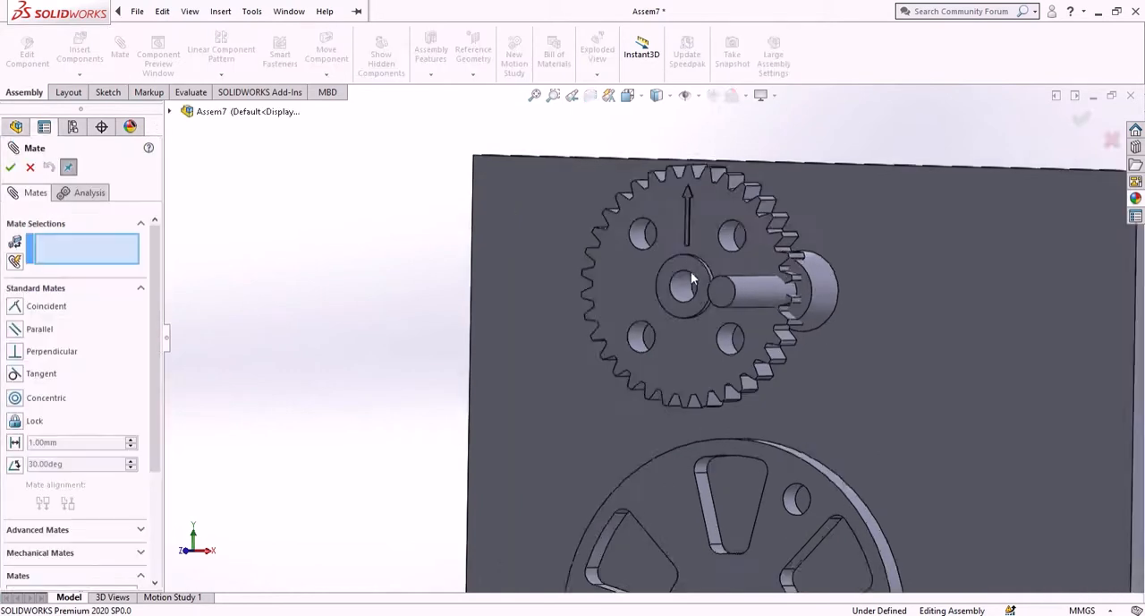
{"action": "scroll", "coordinate": [691, 273], "scroll_direction": "down", "scroll_amount": 4}
{"action": "left_click", "coordinate": [662, 307]}
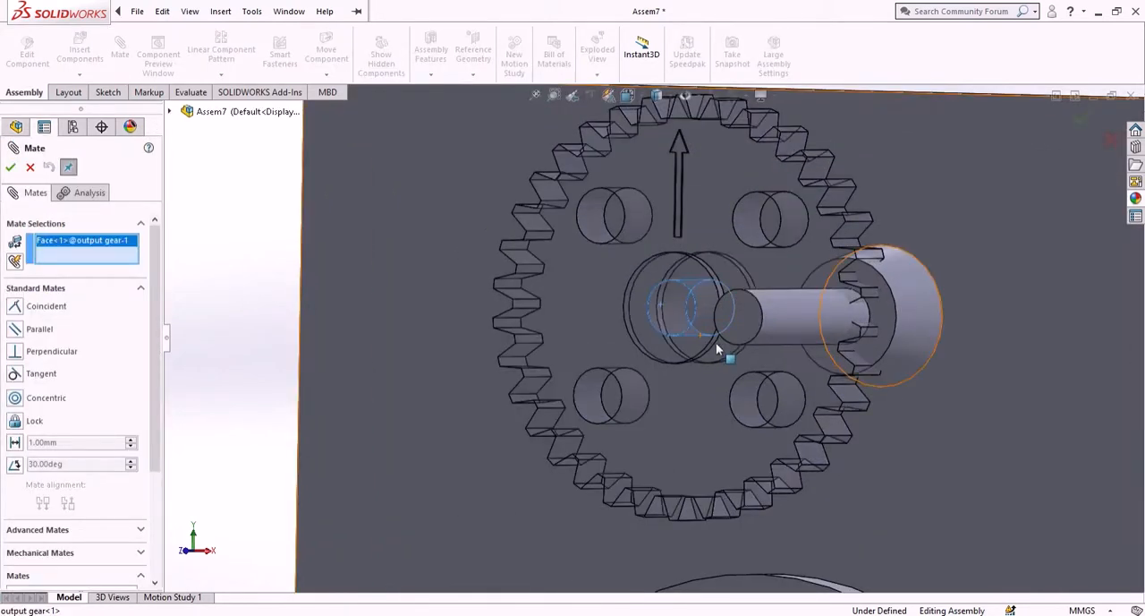
{"action": "left_click", "coordinate": [786, 325]}
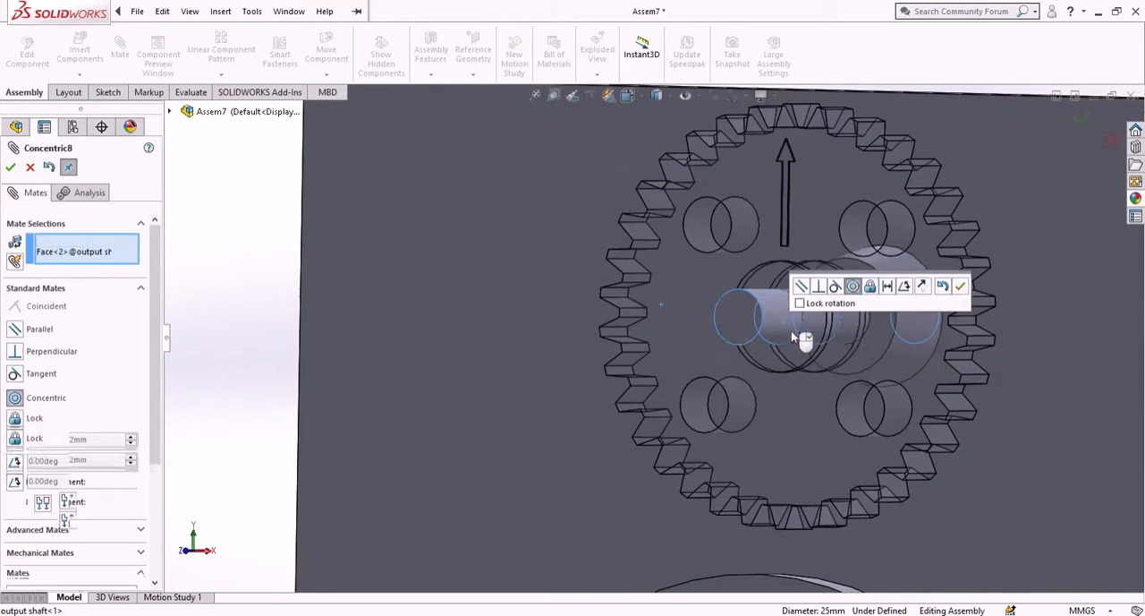
{"action": "left_click", "coordinate": [958, 287]}
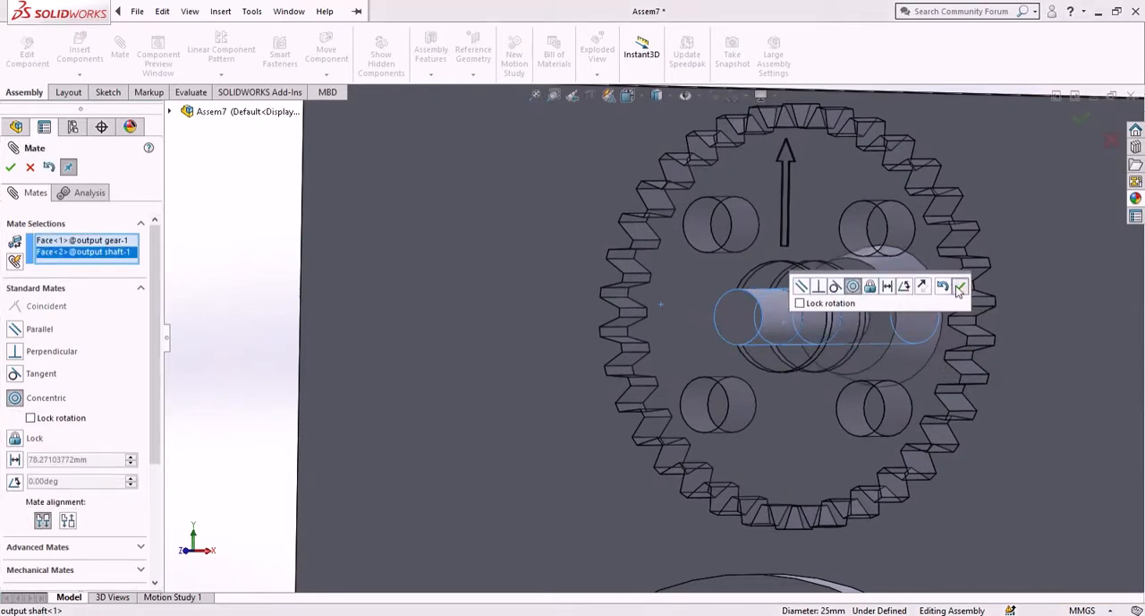
- Add a coincident mate between the output gear's front bore edge and the output shaft's circular end edge
{"action": "scroll", "coordinate": [757, 328], "scroll_direction": "down", "scroll_amount": 3}
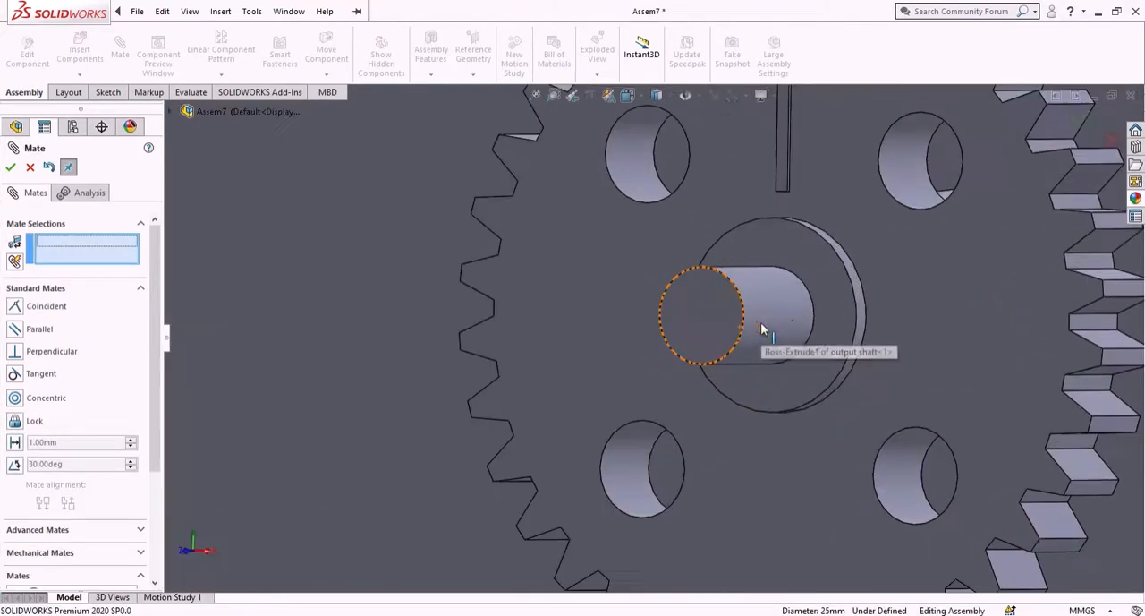
{"action": "left_click", "coordinate": [815, 321]}
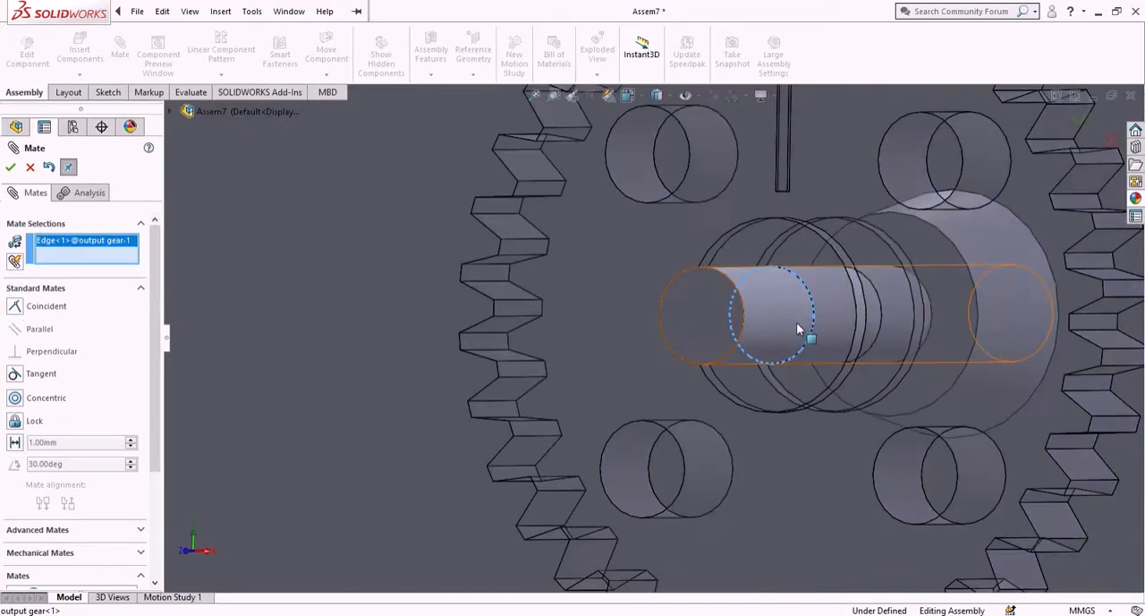
{"action": "left_click", "coordinate": [748, 323]}
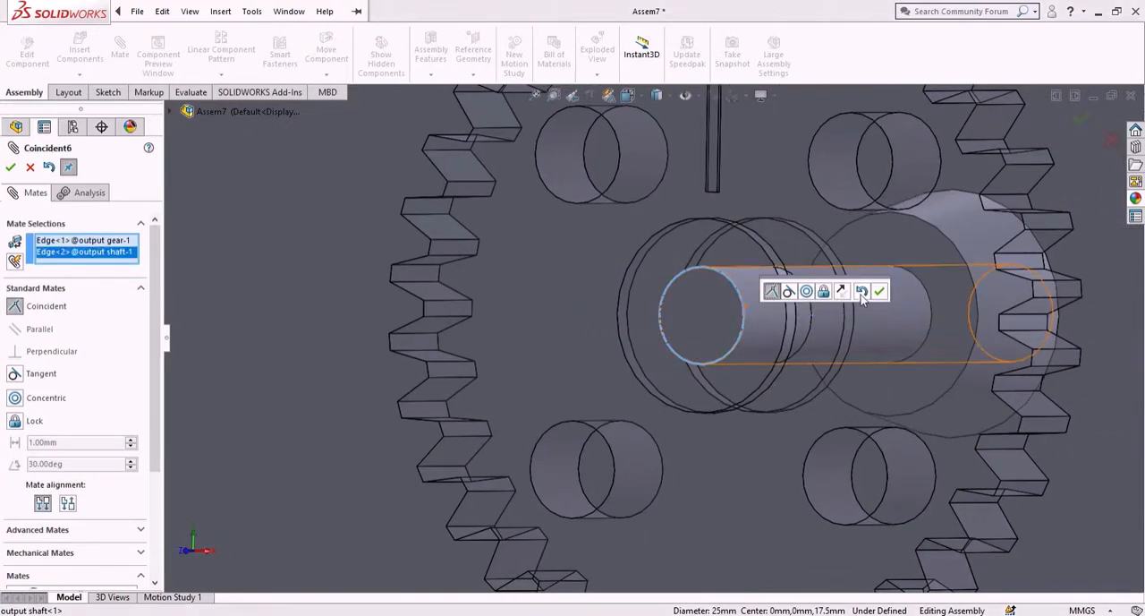
{"action": "left_click", "coordinate": [881, 295]}
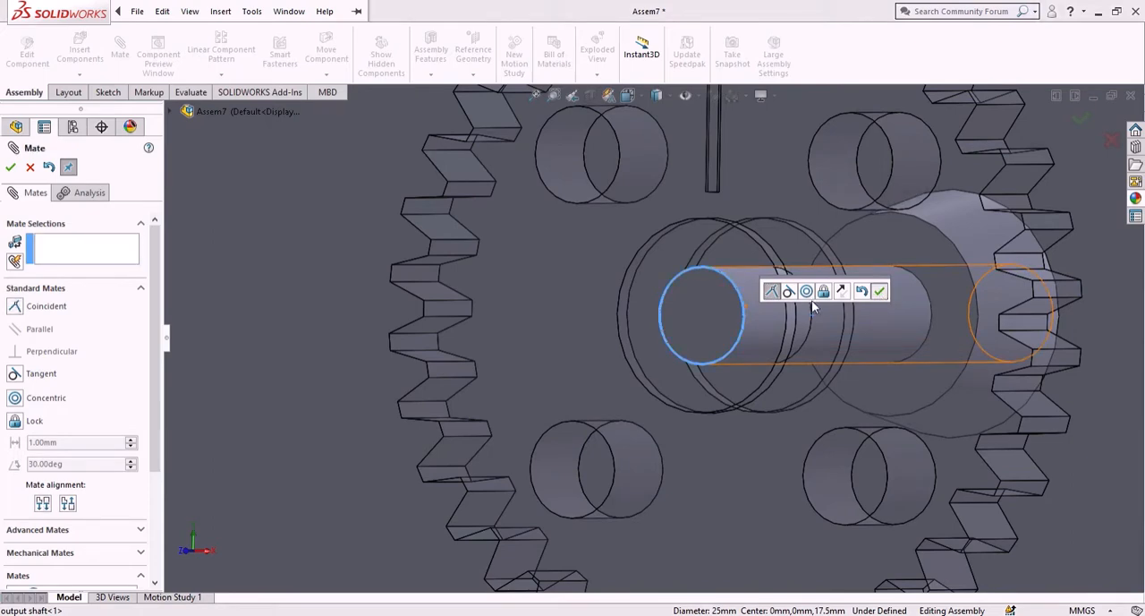
{"action": "scroll", "coordinate": [688, 349], "scroll_direction": "up", "scroll_amount": 10}
{"action": "scroll", "coordinate": [658, 352], "scroll_direction": "up", "scroll_amount": 2}
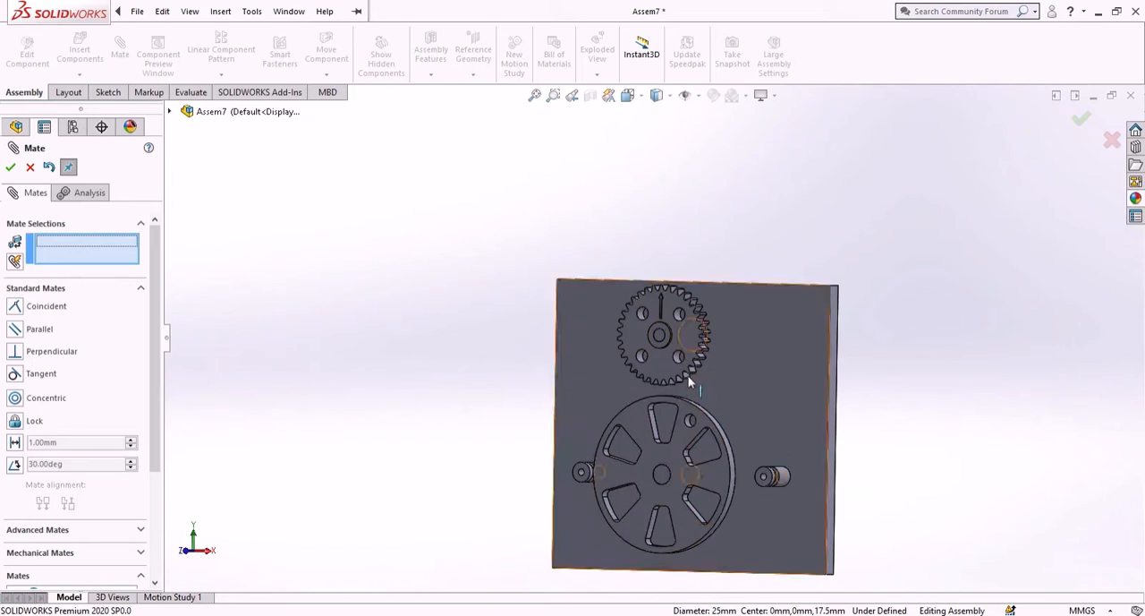
{"action": "left_click", "coordinate": [10, 168]}
- Insert the "flywheel pin" part into the empty space beside the base plate
{"action": "left_click", "coordinate": [80, 52]}
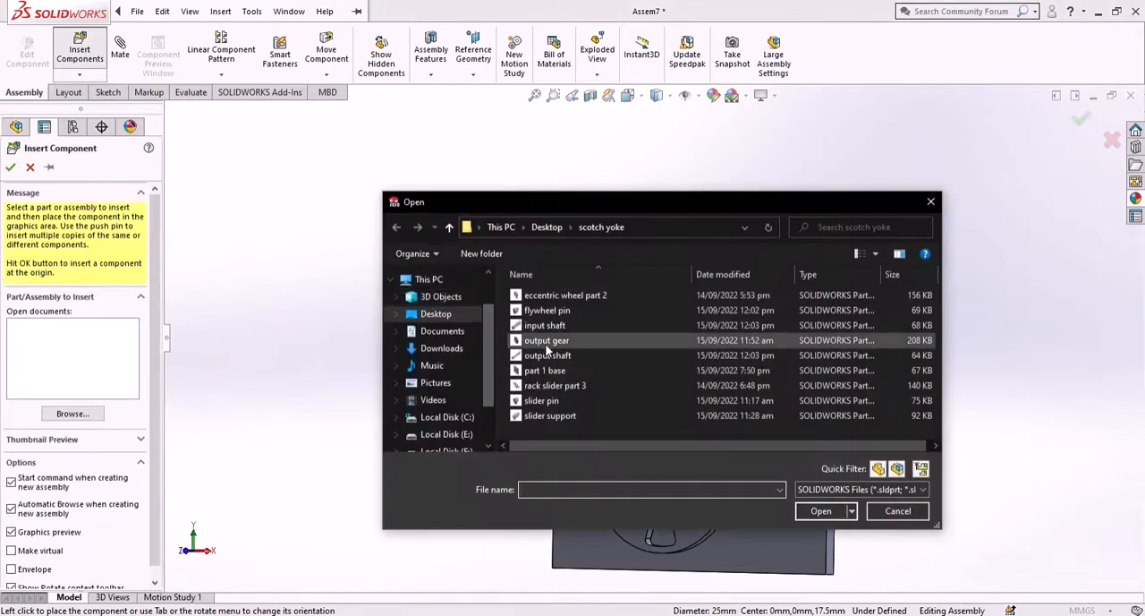
{"action": "left_click", "coordinate": [582, 310]}
{"action": "left_click", "coordinate": [816, 510]}
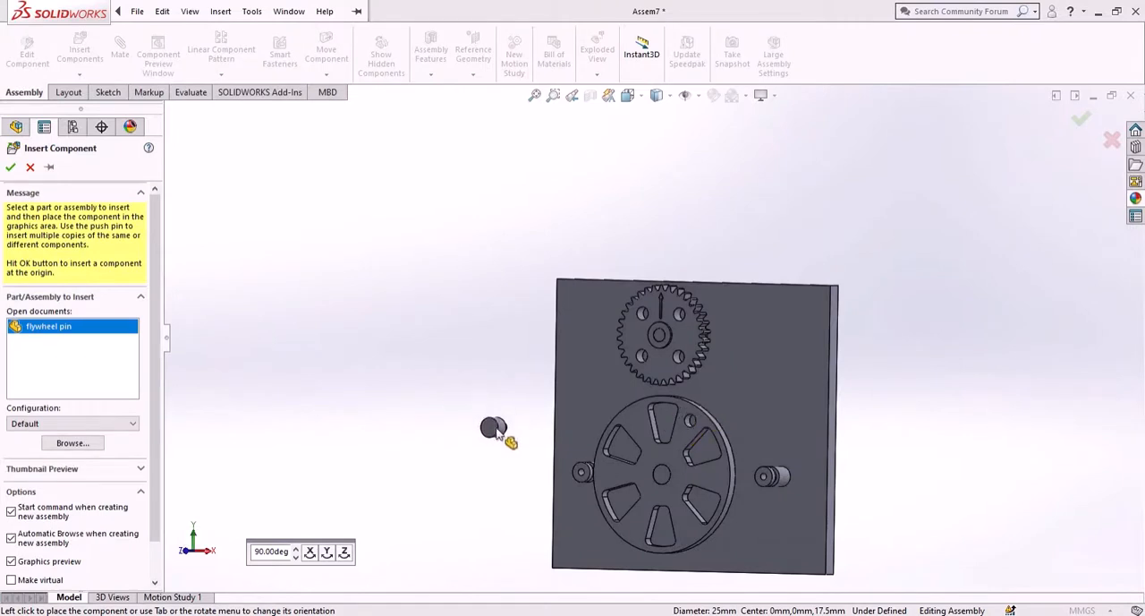
{"action": "left_click", "coordinate": [504, 429]}
- Add a concentric mate between the flywheel pin's smaller cylindrical face and the eccentric wheel's off-center round hole
{"action": "middle_click_drag", "start_coordinate": [517, 453], "coordinate": [483, 447]}
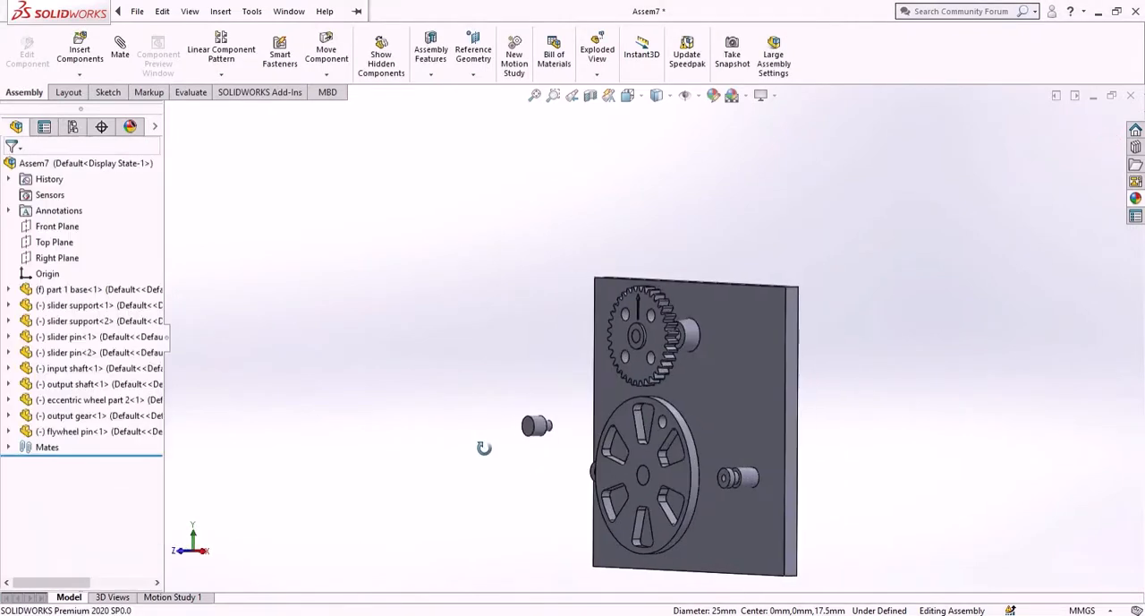
{"action": "scroll", "coordinate": [555, 420], "scroll_direction": "down", "scroll_amount": 3}
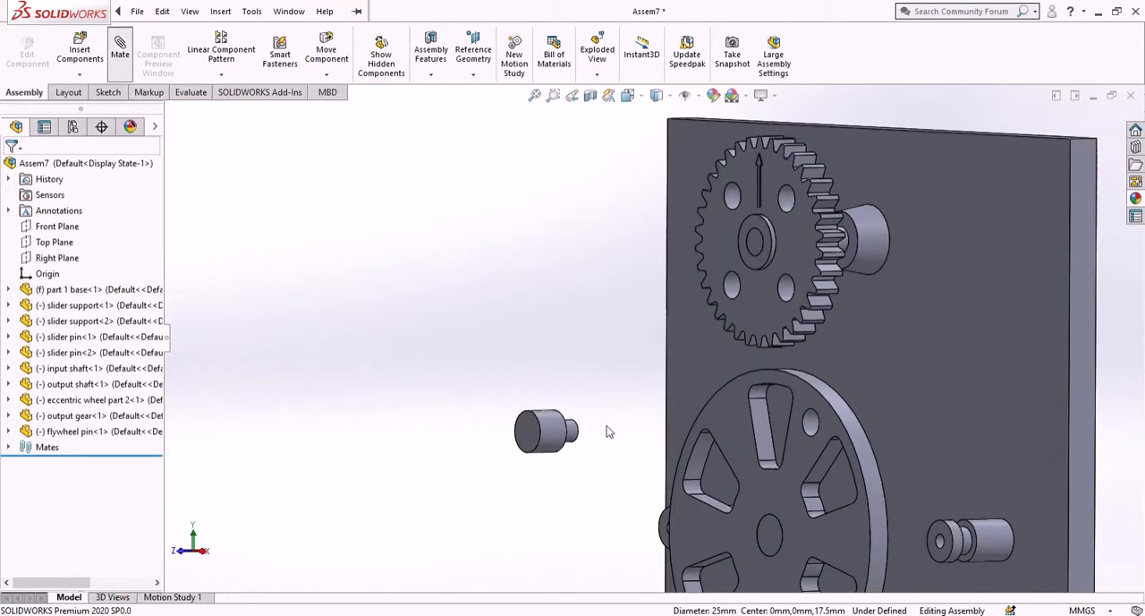
{"action": "scroll", "coordinate": [608, 432], "scroll_direction": "down", "scroll_amount": 4}
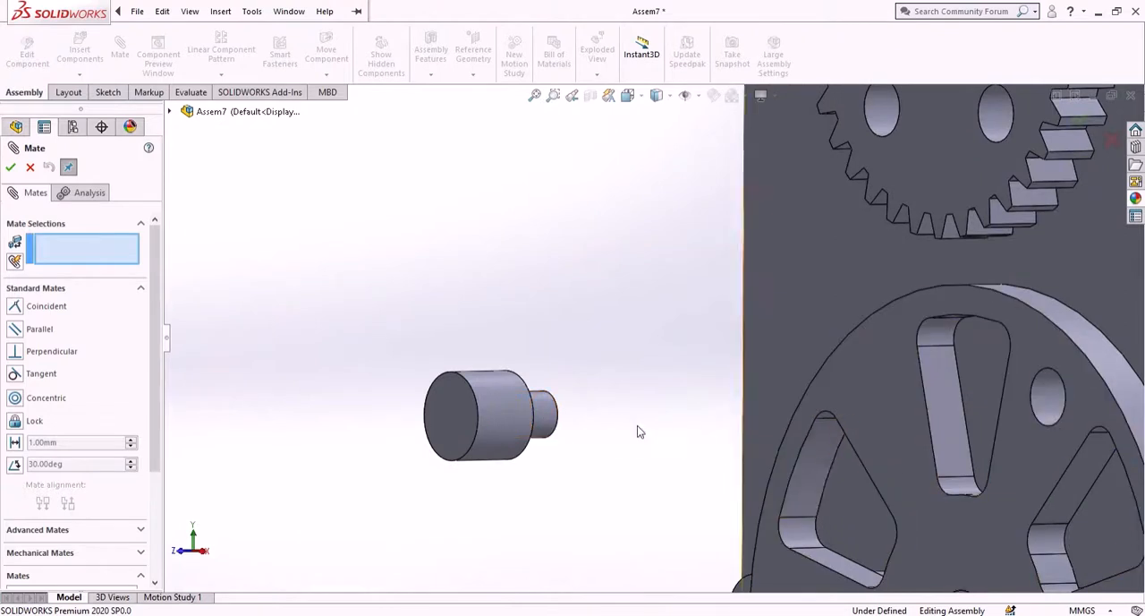
{"action": "left_click", "coordinate": [548, 422]}
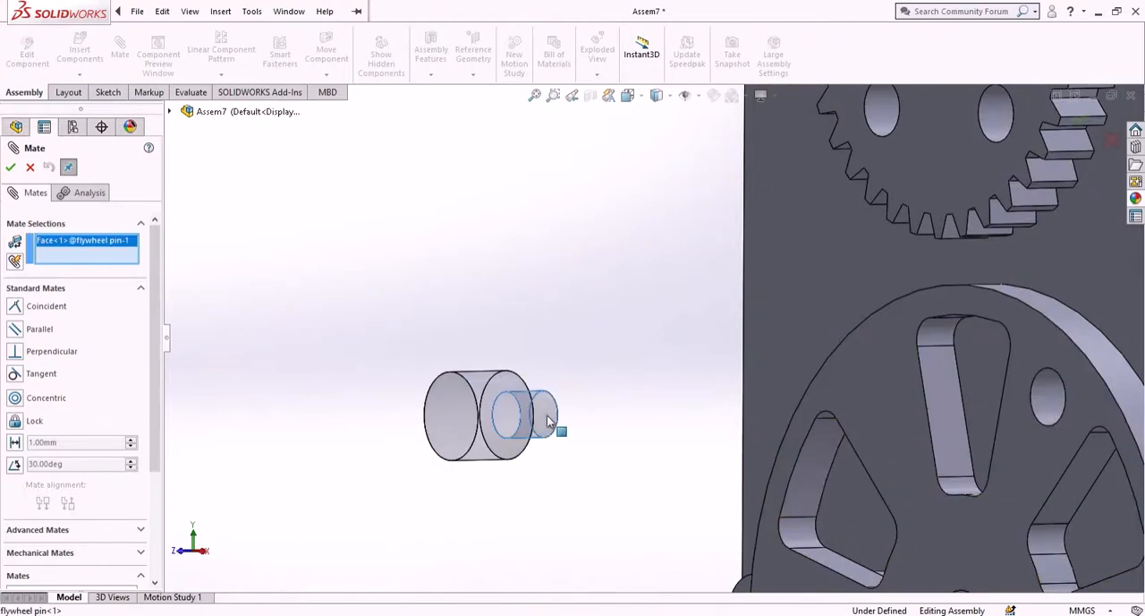
{"action": "scroll", "coordinate": [826, 422], "scroll_direction": "up", "scroll_amount": 2}
{"action": "scroll", "coordinate": [862, 336], "scroll_direction": "down", "scroll_amount": 3}
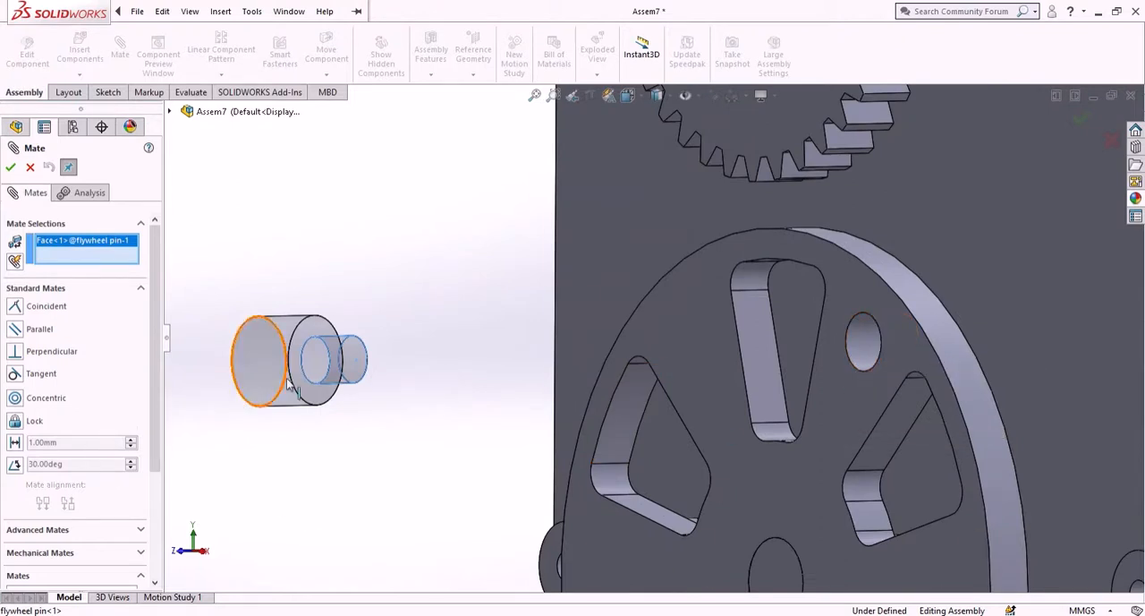
{"action": "left_click", "coordinate": [859, 341]}
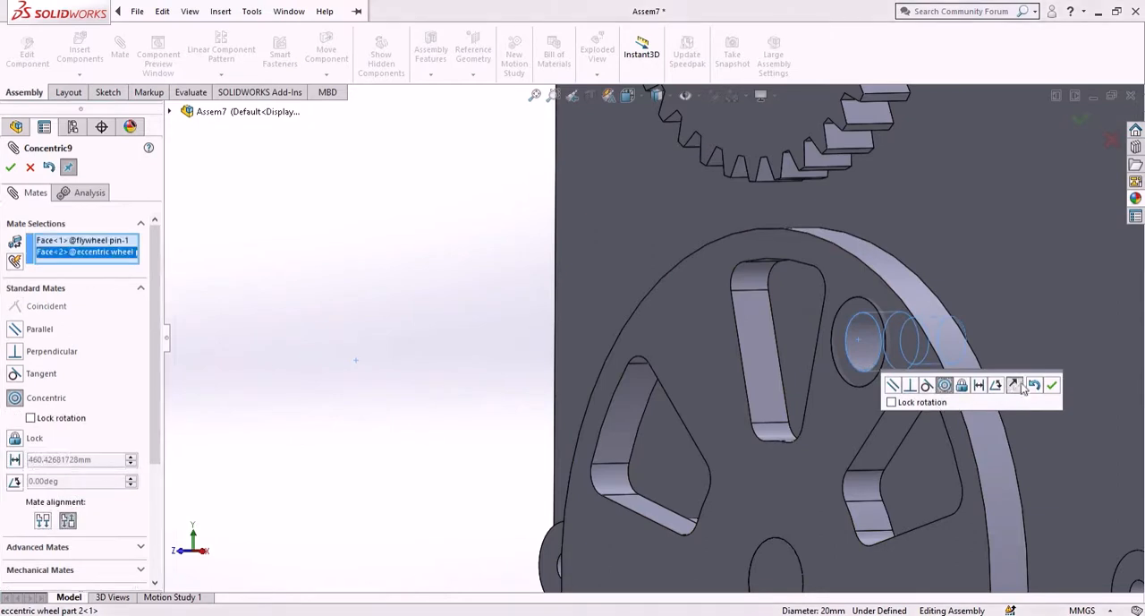
{"action": "left_click", "coordinate": [1054, 385]}
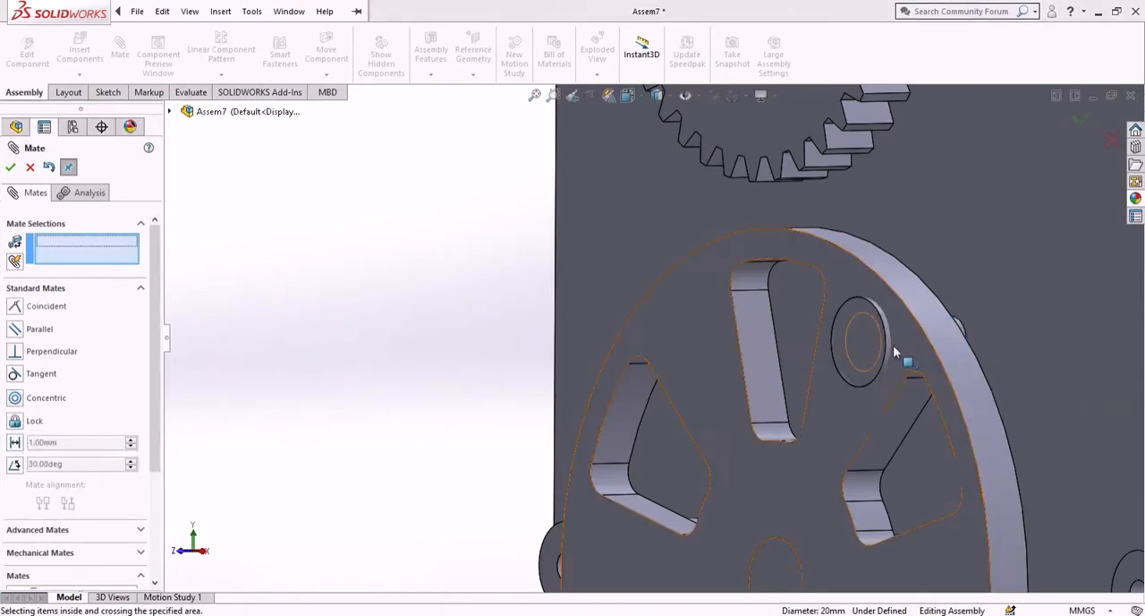
- Pull the flywheel pin out of the wheel and mate its shoulder face coincident with the eccentric wheel's front face
{"action": "left_click_drag", "start_coordinate": [833, 349], "coordinate": [210, 256]}
{"action": "middle_click_drag", "start_coordinate": [386, 179], "coordinate": [312, 179]}
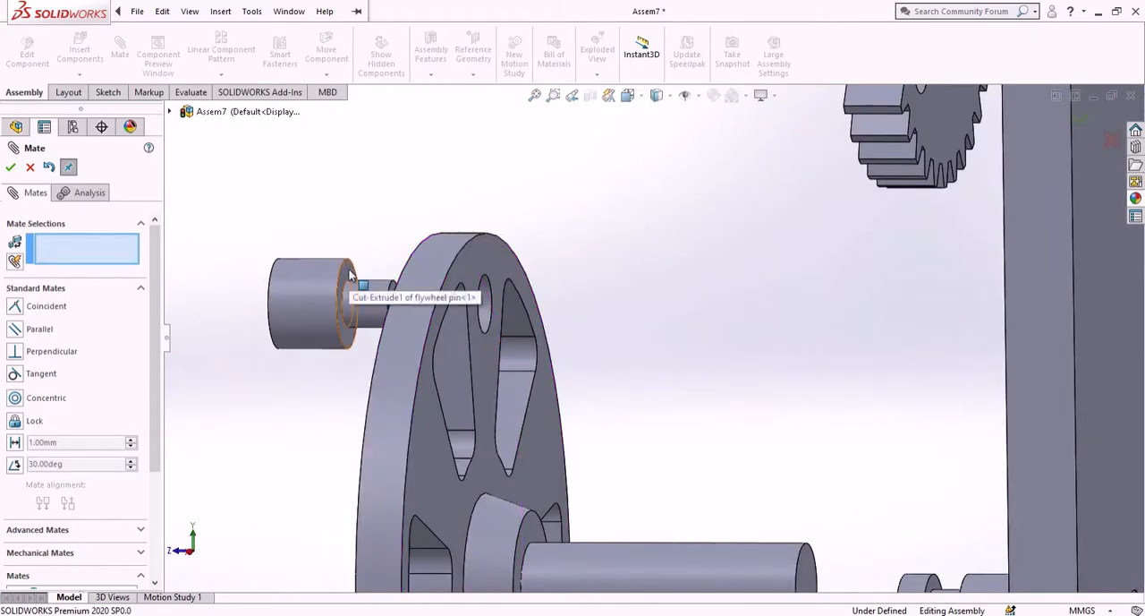
{"action": "left_click", "coordinate": [346, 279]}
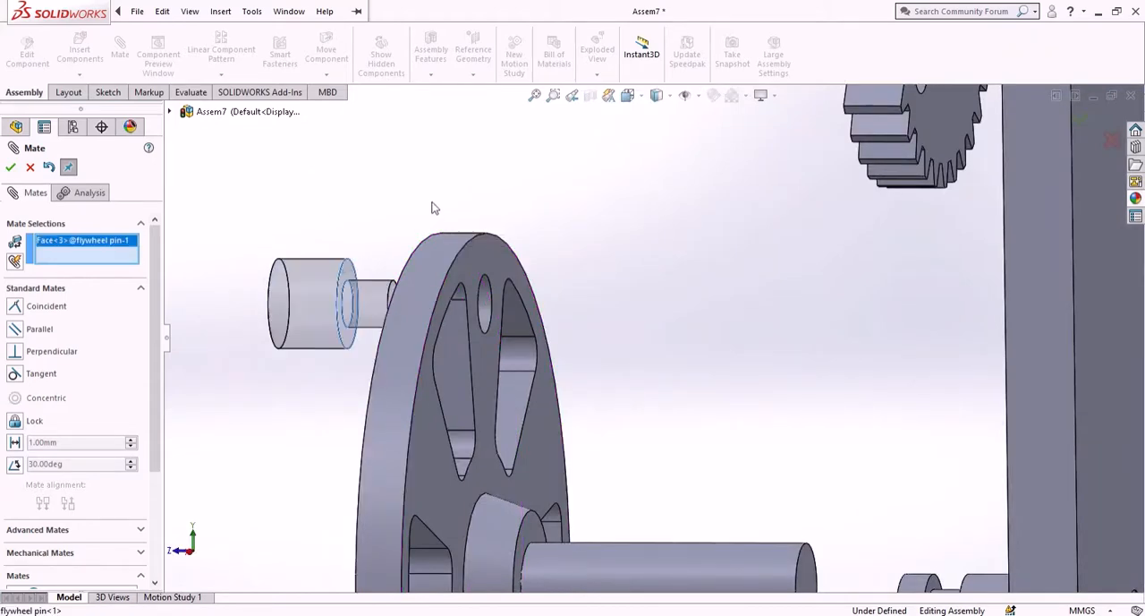
{"action": "middle_click_drag", "start_coordinate": [432, 207], "coordinate": [493, 210]}
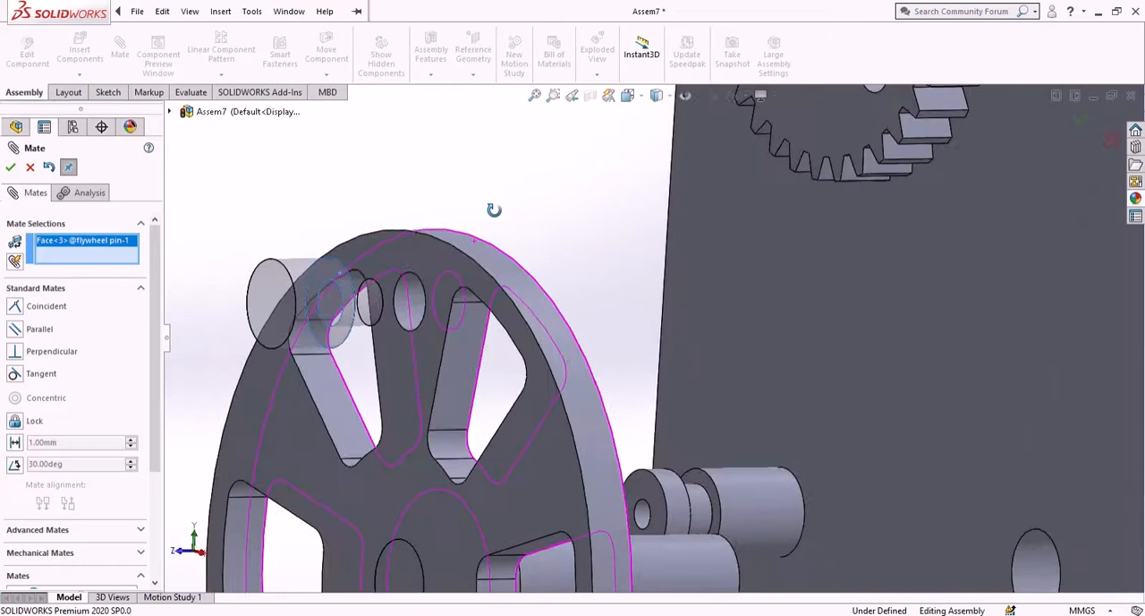
{"action": "left_click", "coordinate": [445, 272]}
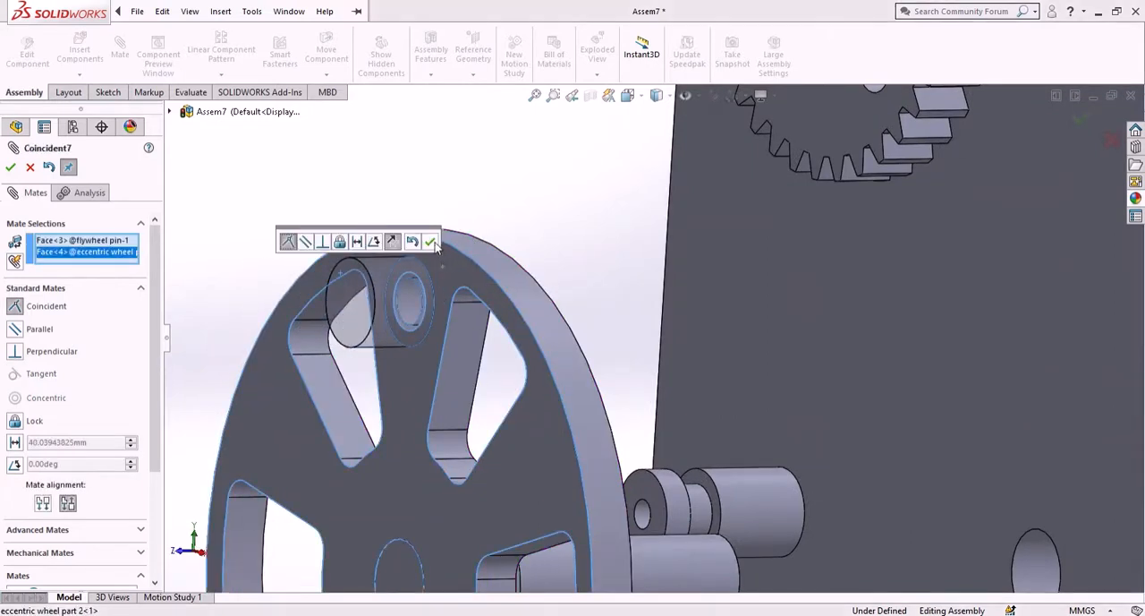
{"action": "left_click", "coordinate": [431, 241]}
- Slide the eccentric wheel with its shaft and pin back along the axis toward the base plate, and finish mating
{"action": "scroll", "coordinate": [698, 285], "scroll_direction": "up", "scroll_amount": 5}
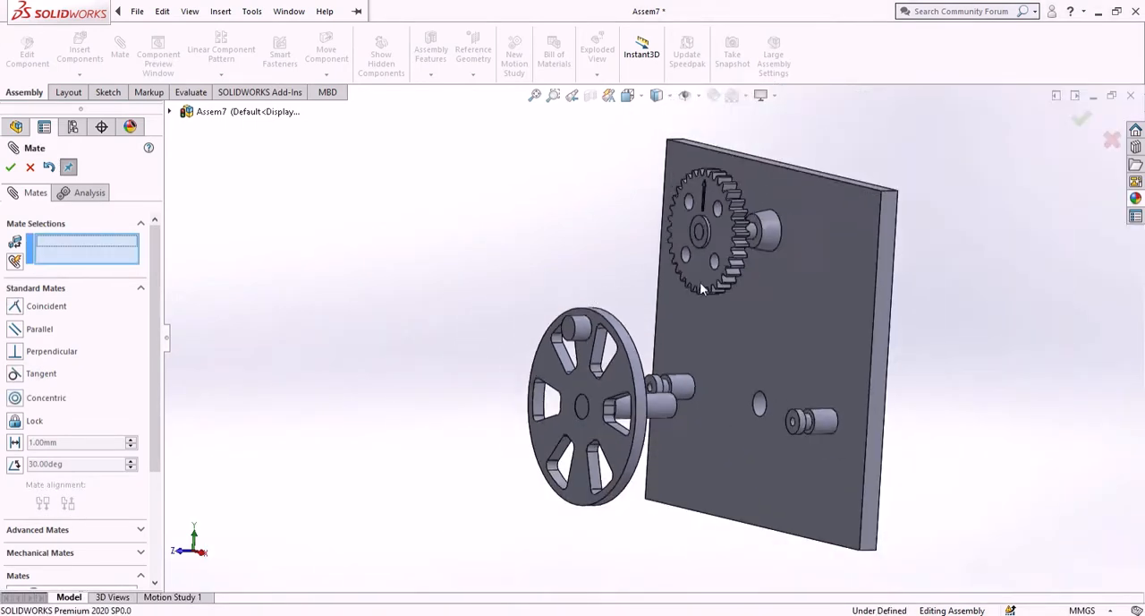
{"action": "scroll", "coordinate": [691, 285], "scroll_direction": "down", "scroll_amount": 3}
{"action": "scroll", "coordinate": [691, 286], "scroll_direction": "up", "scroll_amount": 3}
{"action": "scroll", "coordinate": [680, 303], "scroll_direction": "down", "scroll_amount": 2}
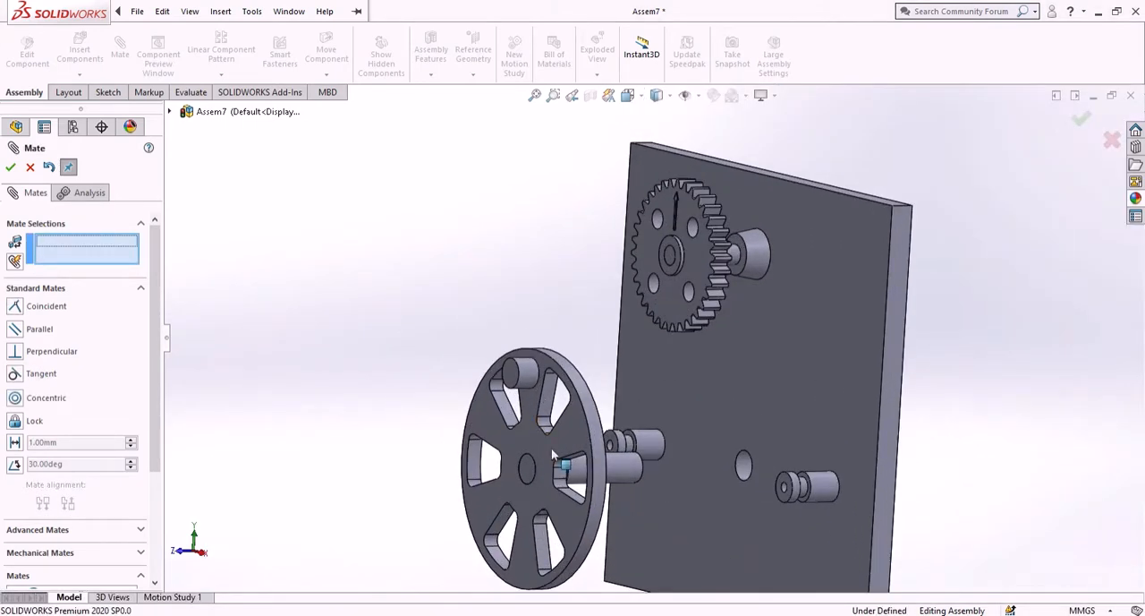
{"action": "left_click_drag", "start_coordinate": [549, 458], "coordinate": [721, 459]}
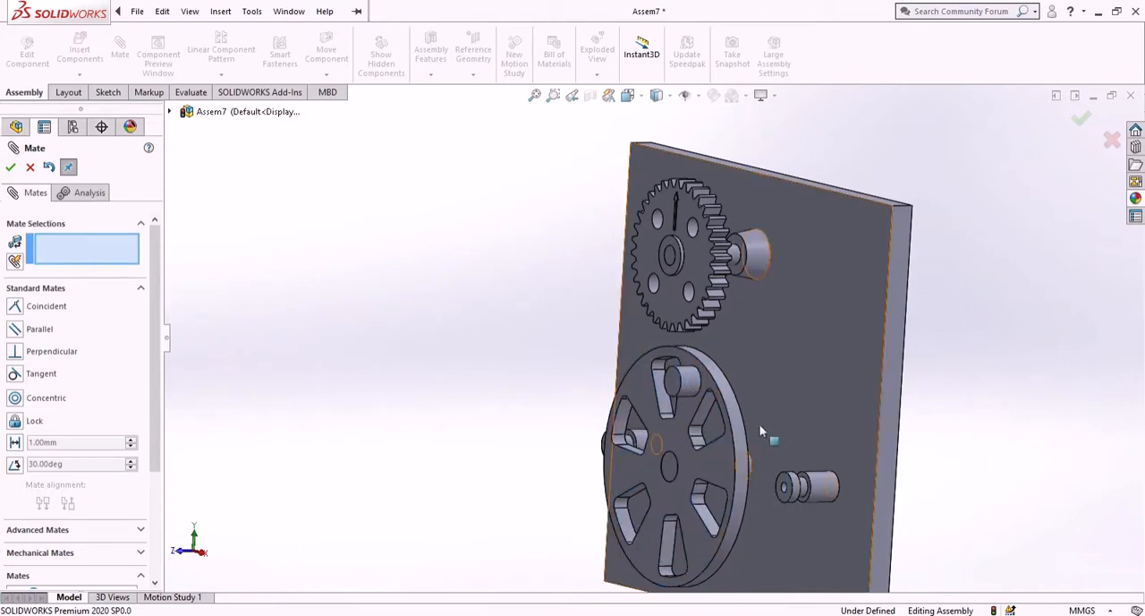
{"action": "key", "text": "Escape"}
- Insert the "rack slider part 3" part into the empty space beside the base plate
{"action": "left_click", "coordinate": [99, 64]}
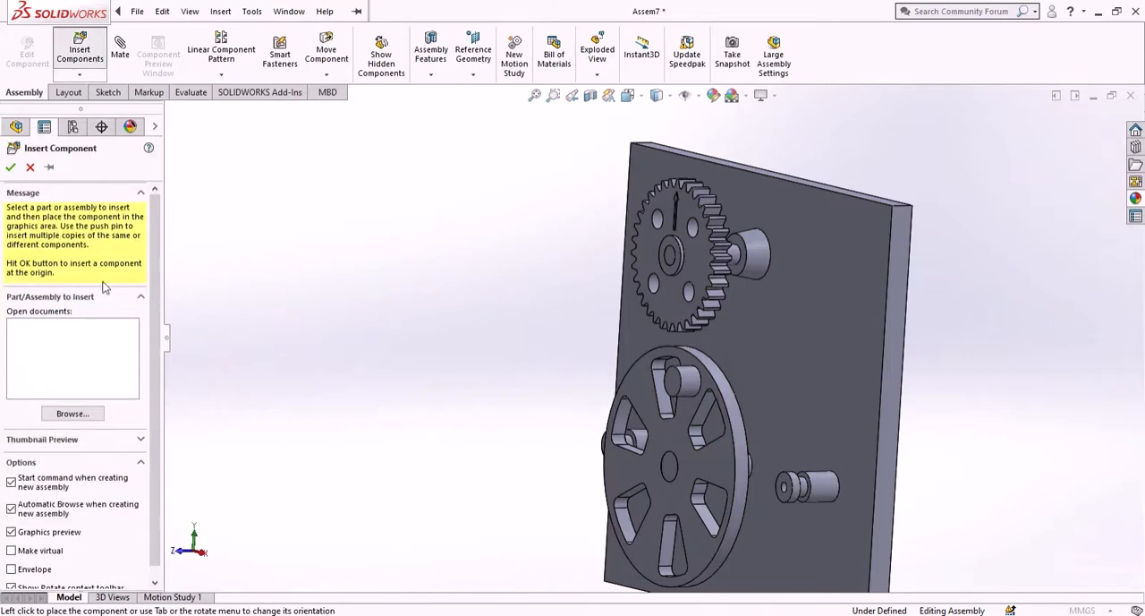
{"action": "left_click", "coordinate": [73, 413]}
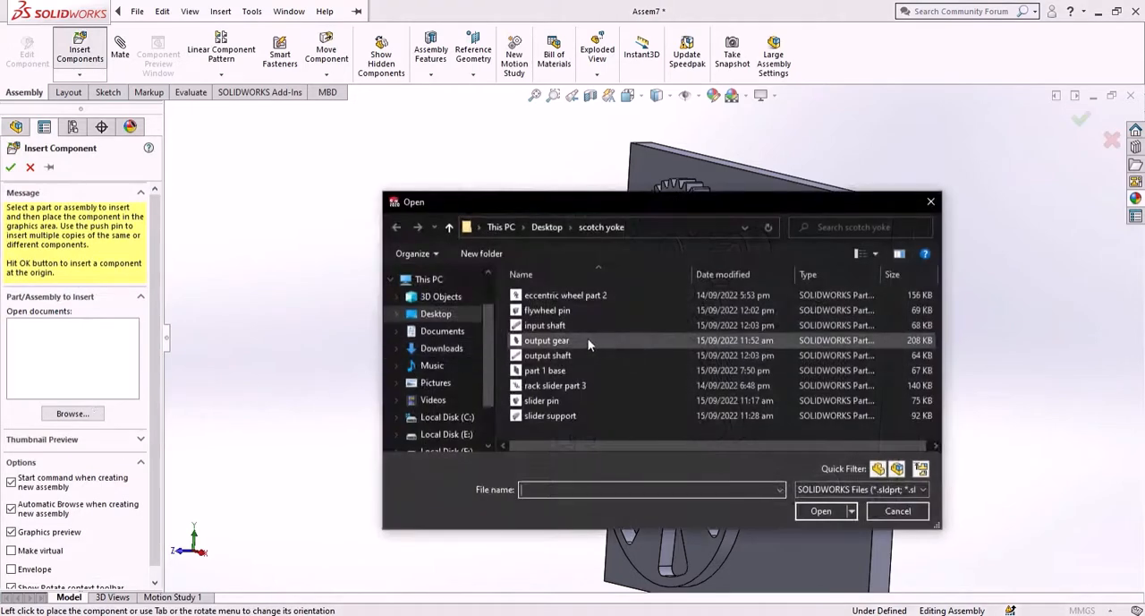
{"action": "left_click", "coordinate": [576, 385]}
{"action": "left_click", "coordinate": [815, 511]}
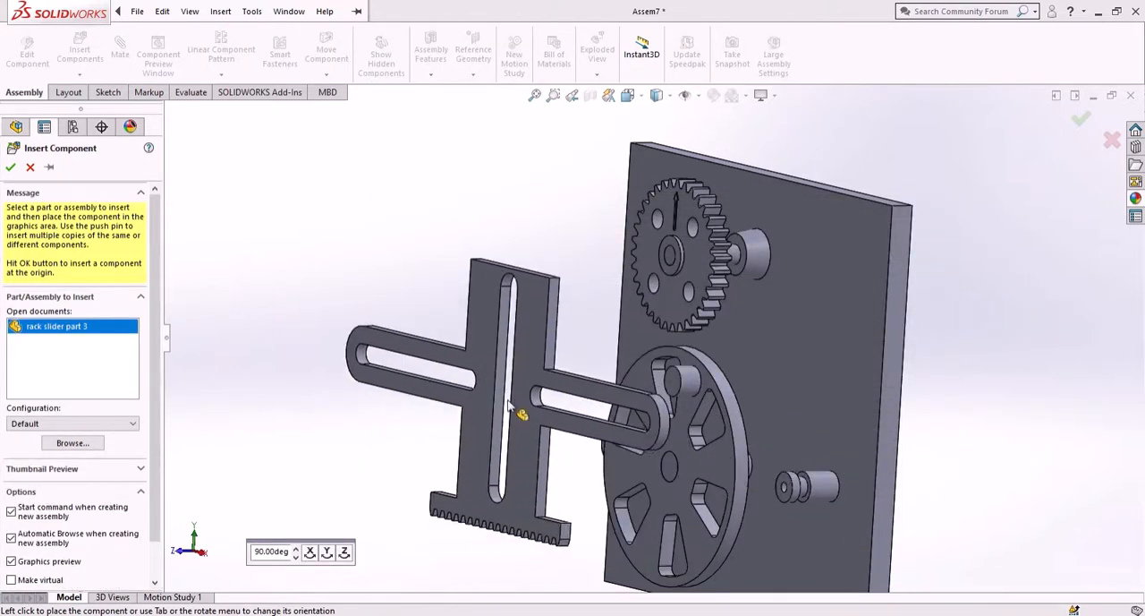
{"action": "left_click", "coordinate": [476, 387]}
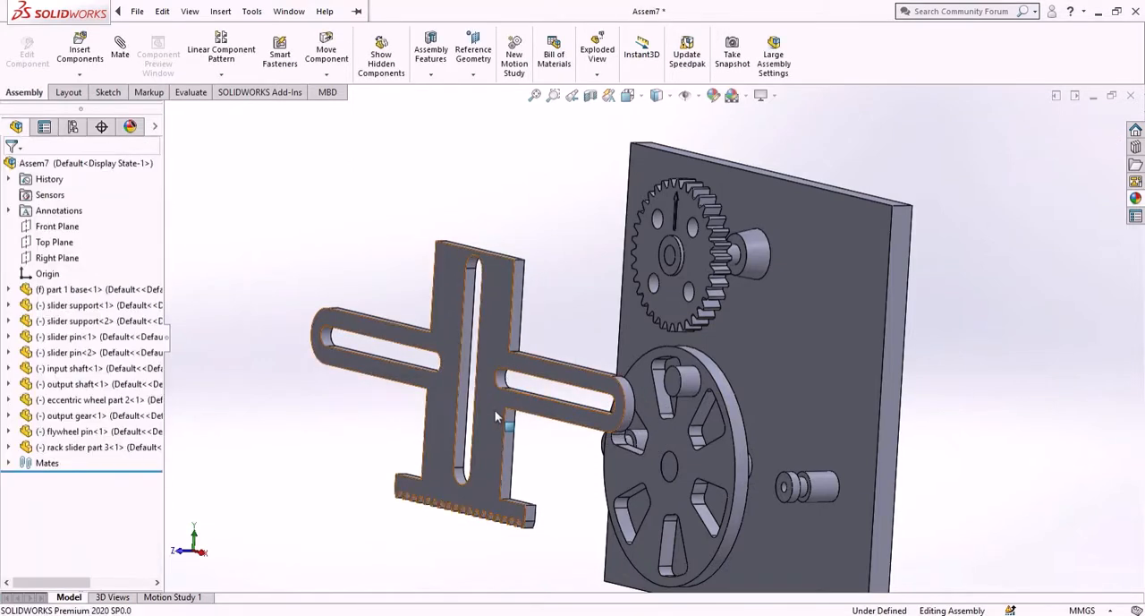
- Rotate the rack slider upside down with the Move with Triad tool so its rack teeth face upward
{"action": "right_click", "coordinate": [516, 433]}
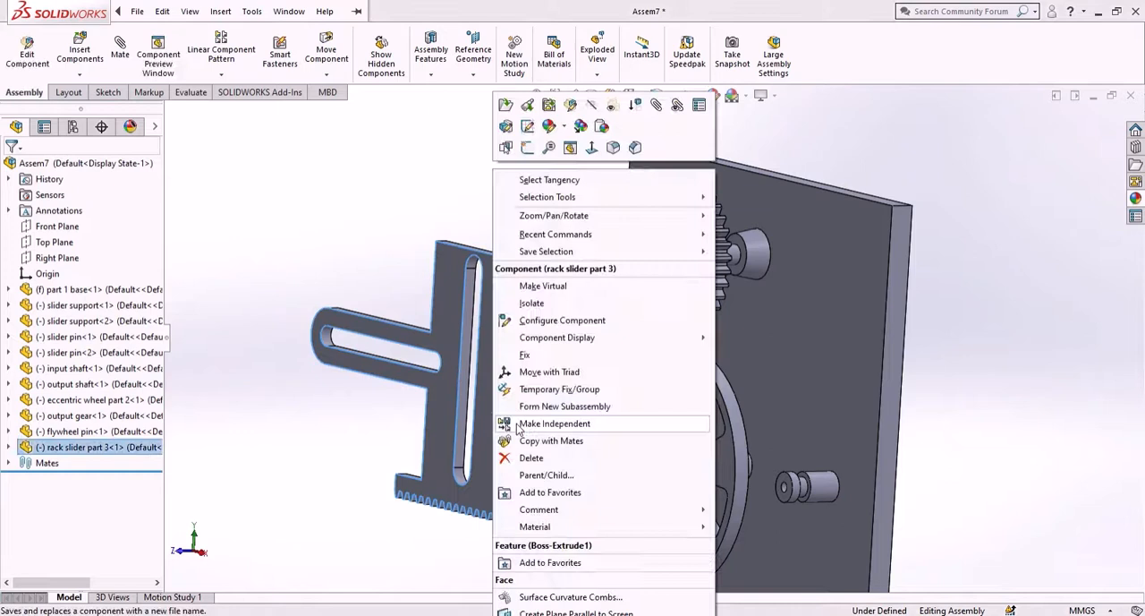
{"action": "left_click", "coordinate": [536, 371]}
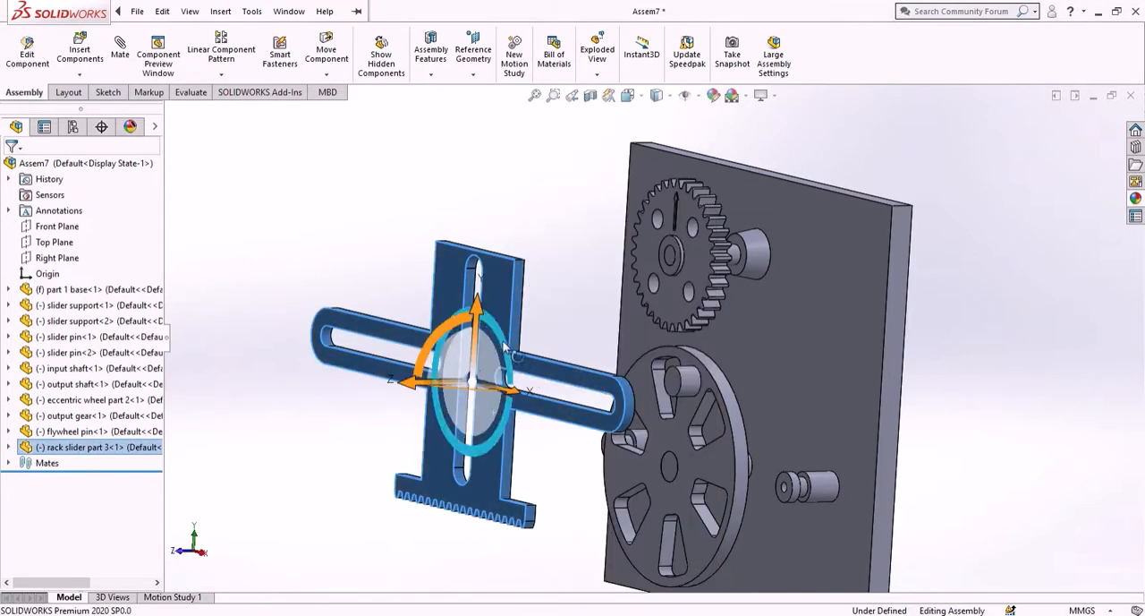
{"action": "left_click_drag", "start_coordinate": [518, 350], "coordinate": [456, 435]}
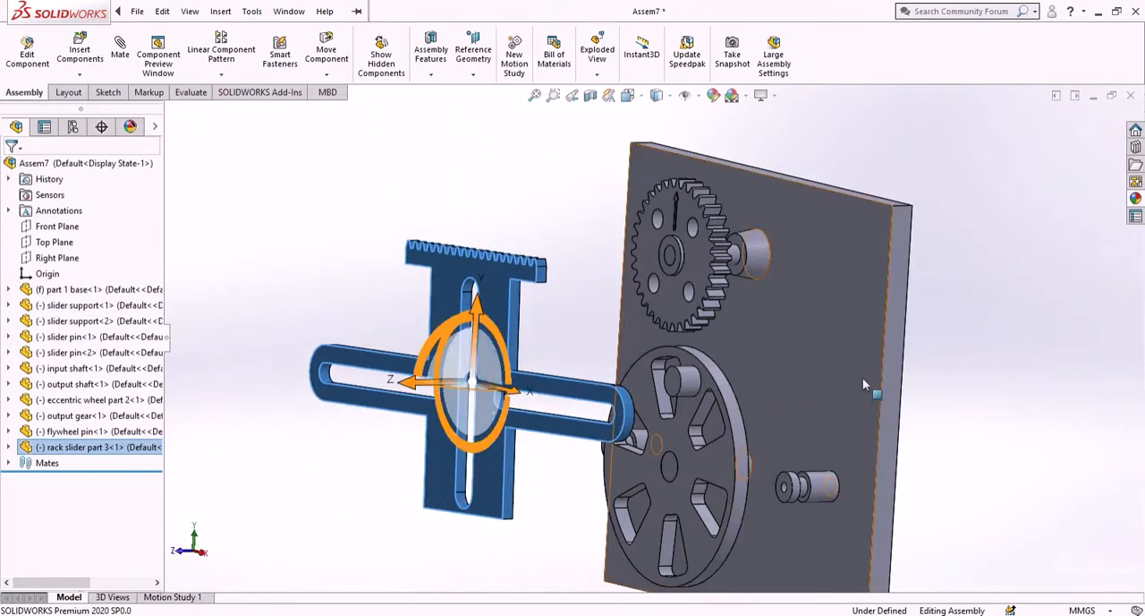
- Move the rack slider with the triad in front of the eccentric wheel, with its teeth just below the output gear
{"action": "middle_click_drag", "start_coordinate": [956, 388], "coordinate": [1023, 388]}
{"action": "scroll", "coordinate": [868, 416], "scroll_direction": "up", "scroll_amount": 3}
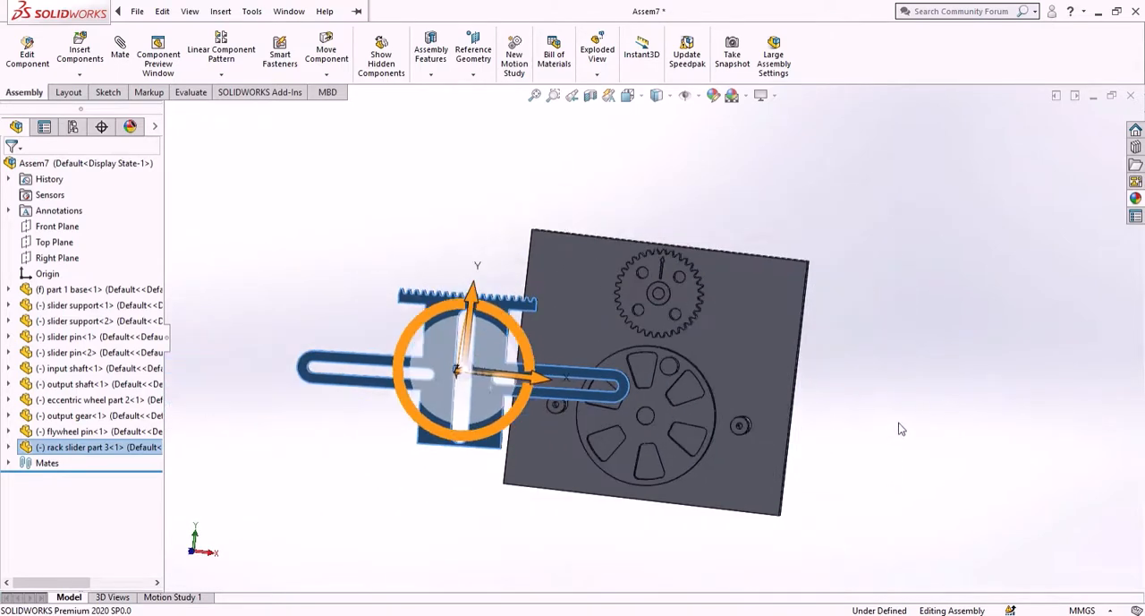
{"action": "middle_click_drag", "start_coordinate": [901, 428], "coordinate": [928, 420]}
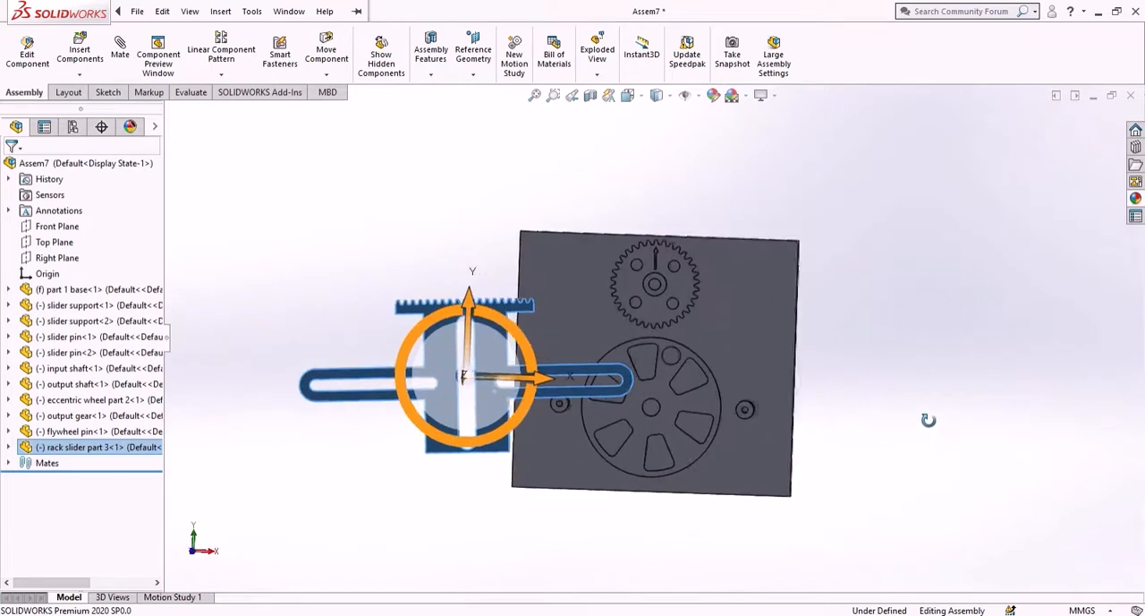
{"action": "left_click_drag", "start_coordinate": [535, 356], "coordinate": [734, 385]}
{"action": "scroll", "coordinate": [693, 358], "scroll_direction": "down", "scroll_amount": 4}
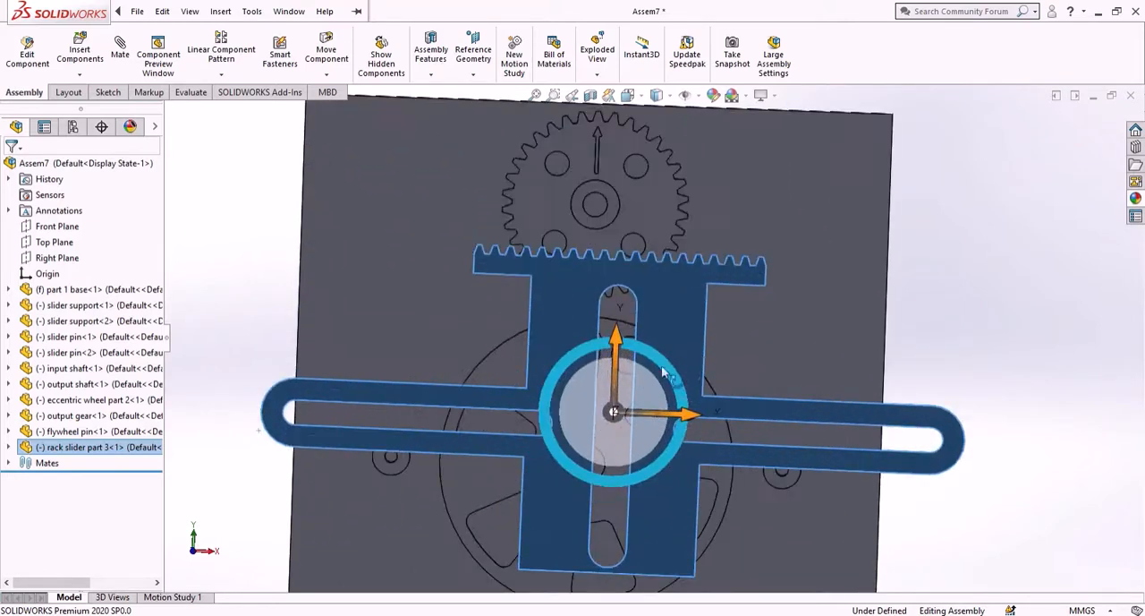
{"action": "left_click_drag", "start_coordinate": [624, 370], "coordinate": [620, 409]}
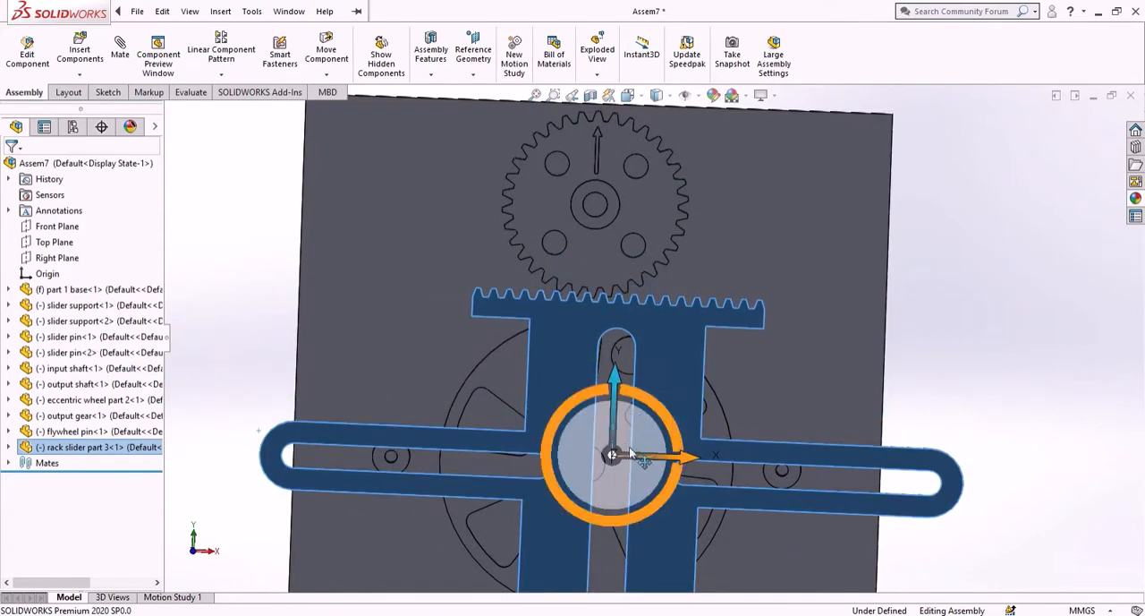
{"action": "left_click_drag", "start_coordinate": [637, 459], "coordinate": [616, 460]}
{"action": "left_click", "coordinate": [1006, 355]}
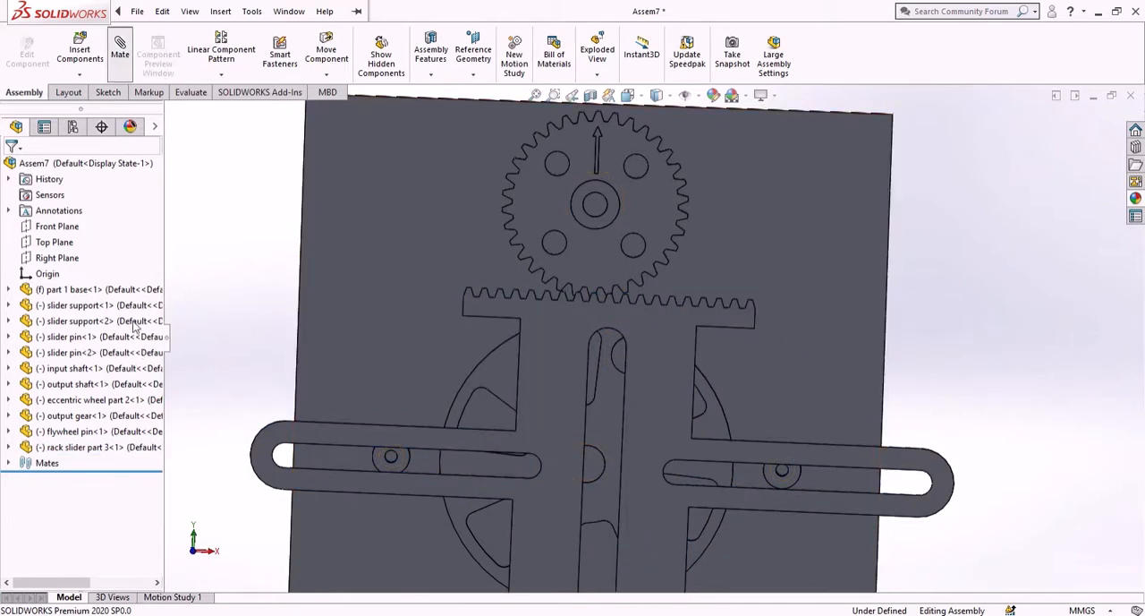
- Add a Slot mate with Free constraint between the rack slider's right-arm slot and the neck of the right slider pin
{"action": "left_click_drag", "start_coordinate": [157, 335], "coordinate": [168, 492]}
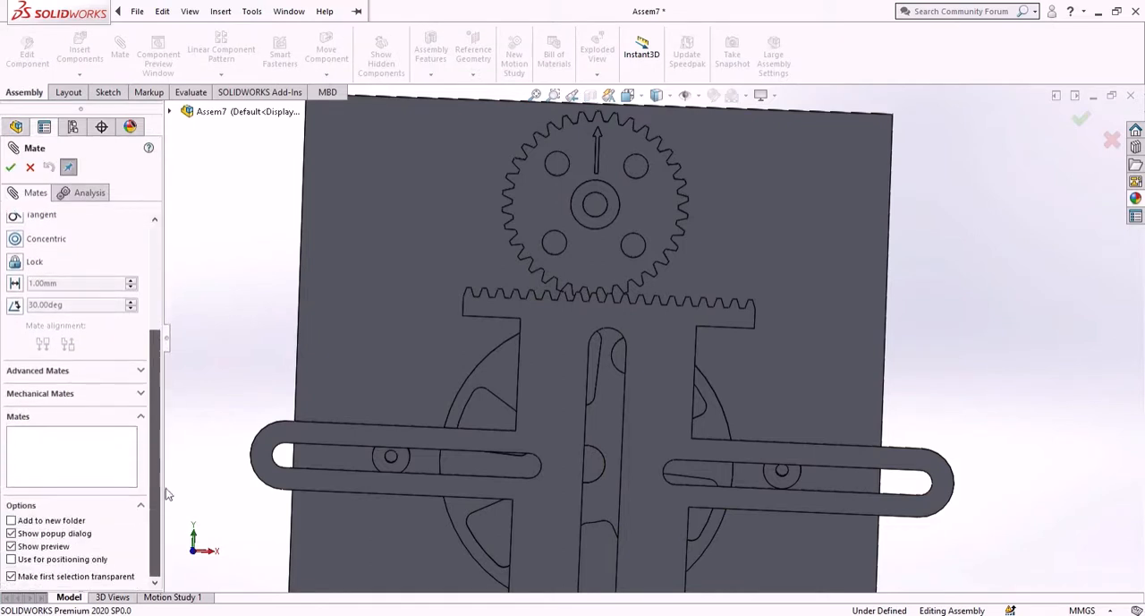
{"action": "left_click", "coordinate": [141, 394]}
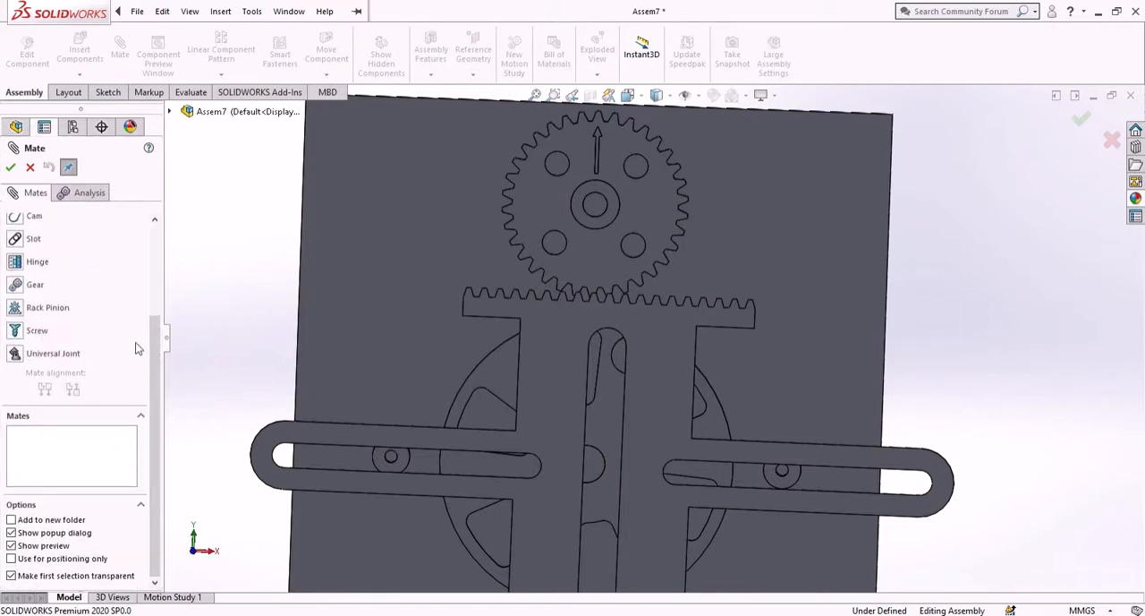
{"action": "scroll", "coordinate": [136, 348], "scroll_direction": "up", "scroll_amount": 3}
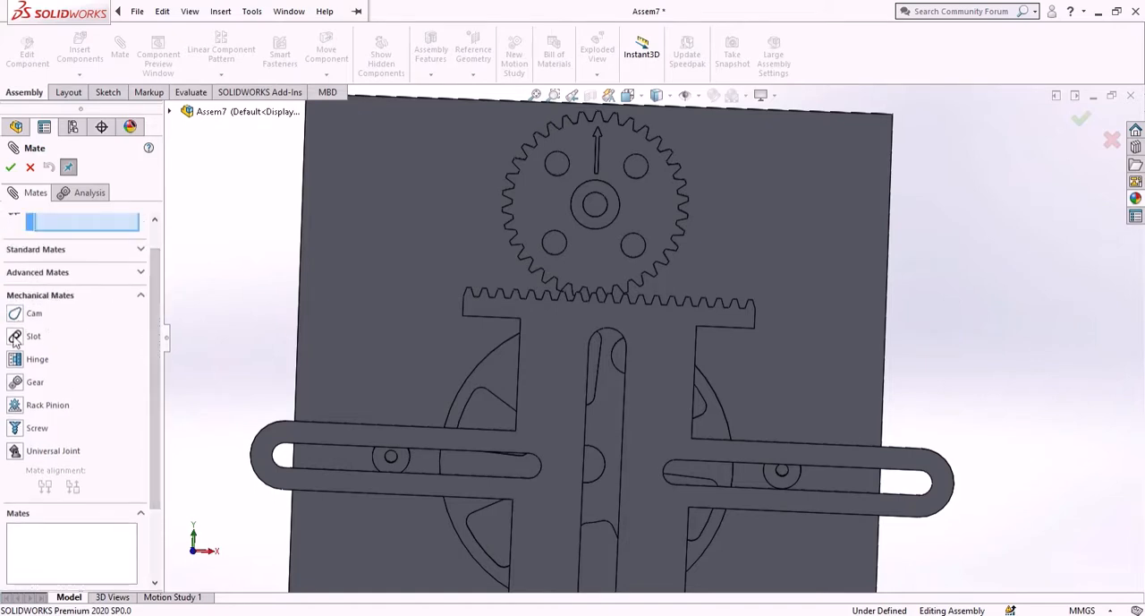
{"action": "left_click", "coordinate": [14, 336]}
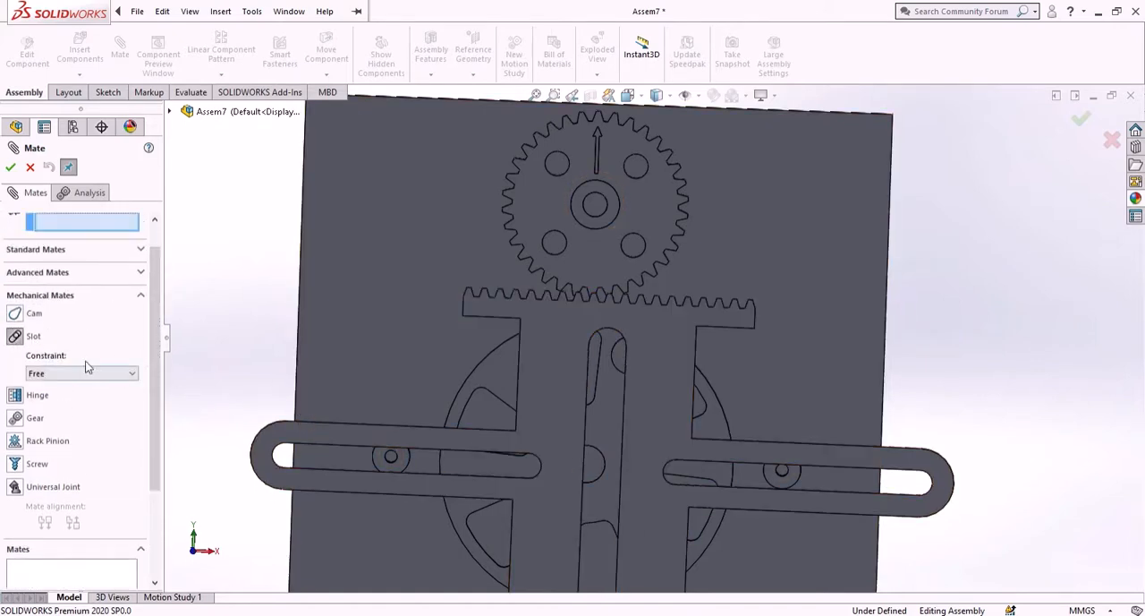
{"action": "left_click", "coordinate": [64, 375]}
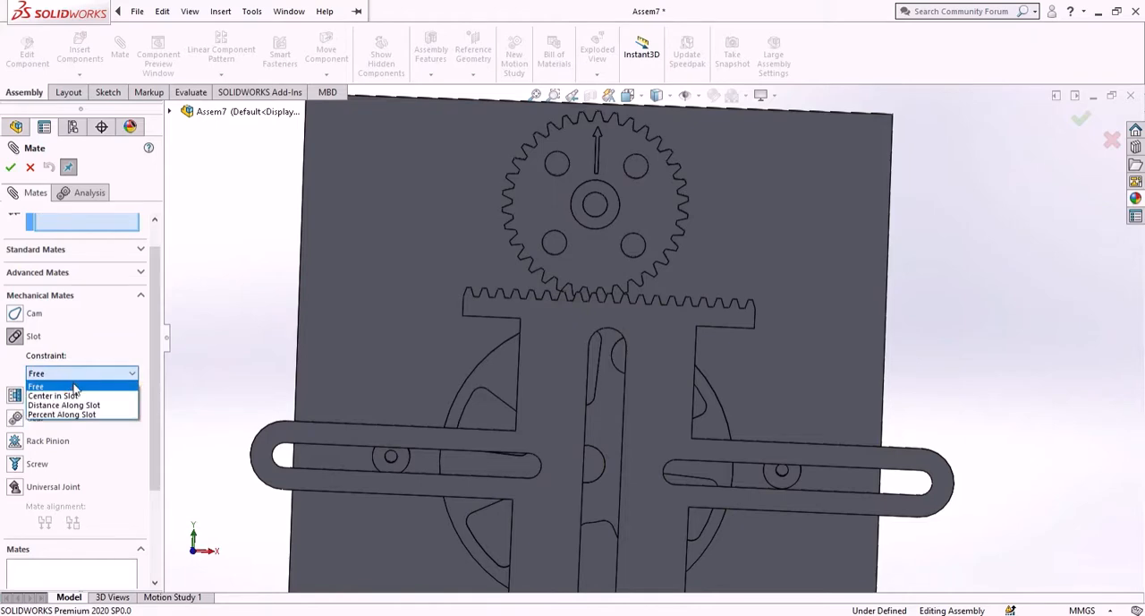
{"action": "left_click", "coordinate": [68, 386]}
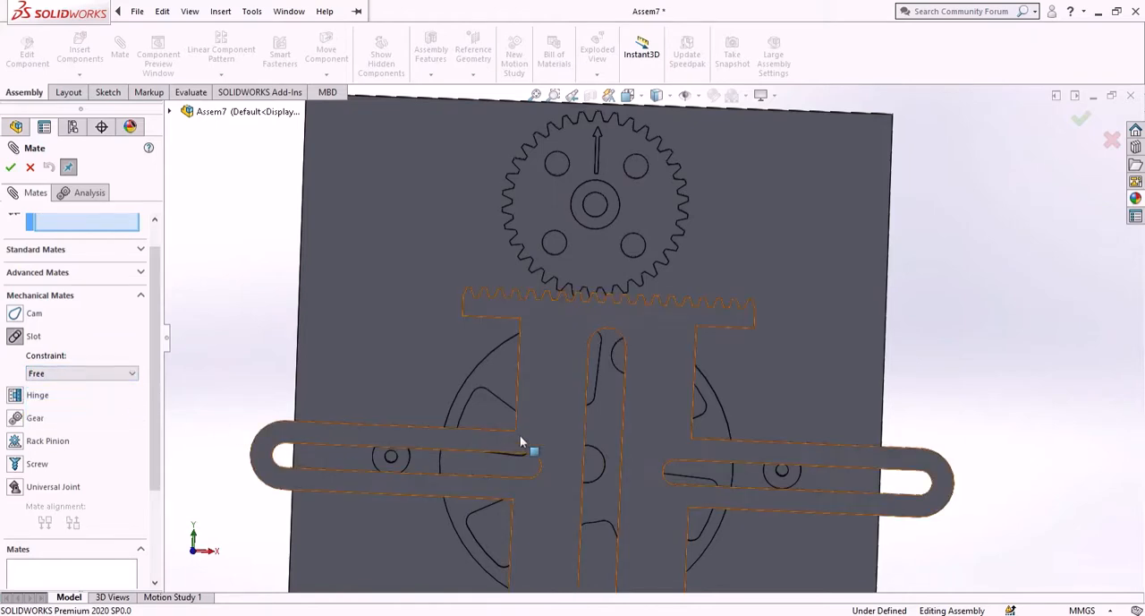
{"action": "middle_click_drag", "start_coordinate": [651, 445], "coordinate": [547, 455]}
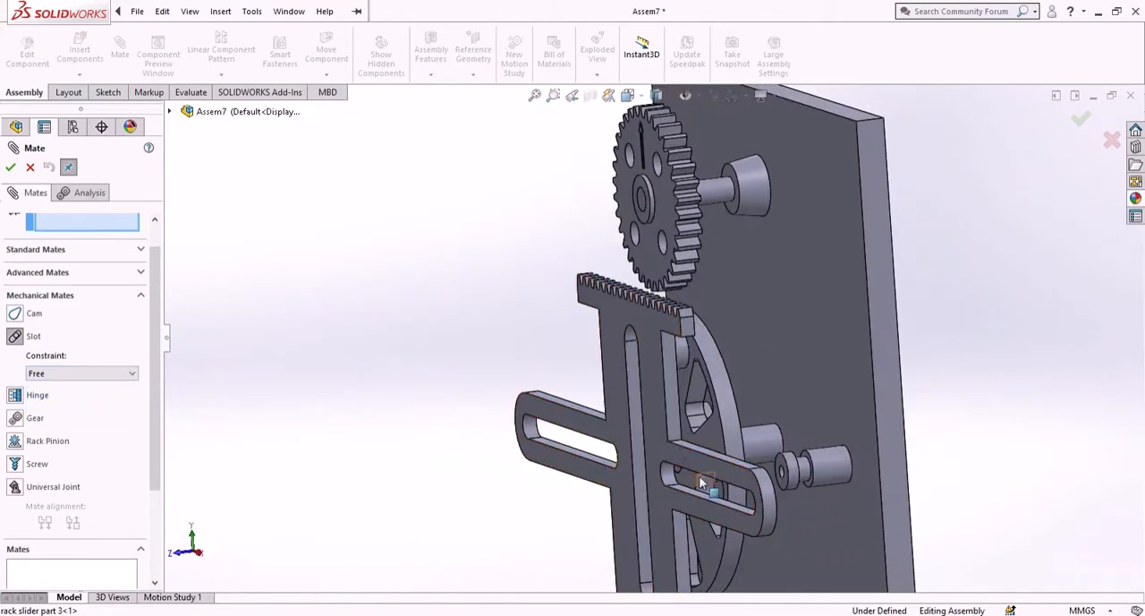
{"action": "scroll", "coordinate": [697, 467], "scroll_direction": "down", "scroll_amount": 3}
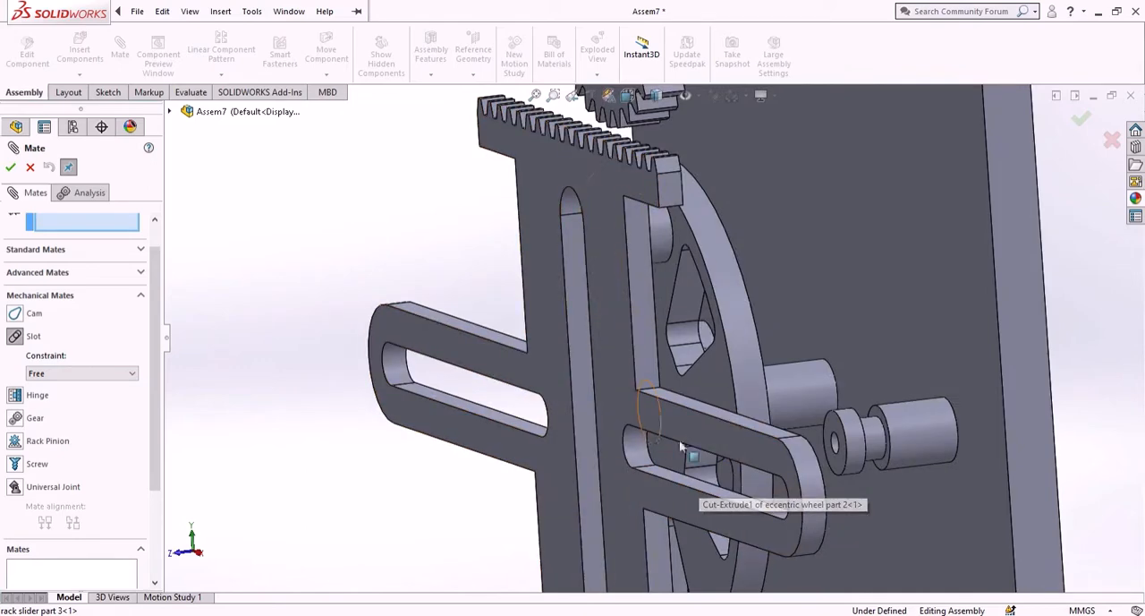
{"action": "scroll", "coordinate": [691, 459], "scroll_direction": "down", "scroll_amount": 3}
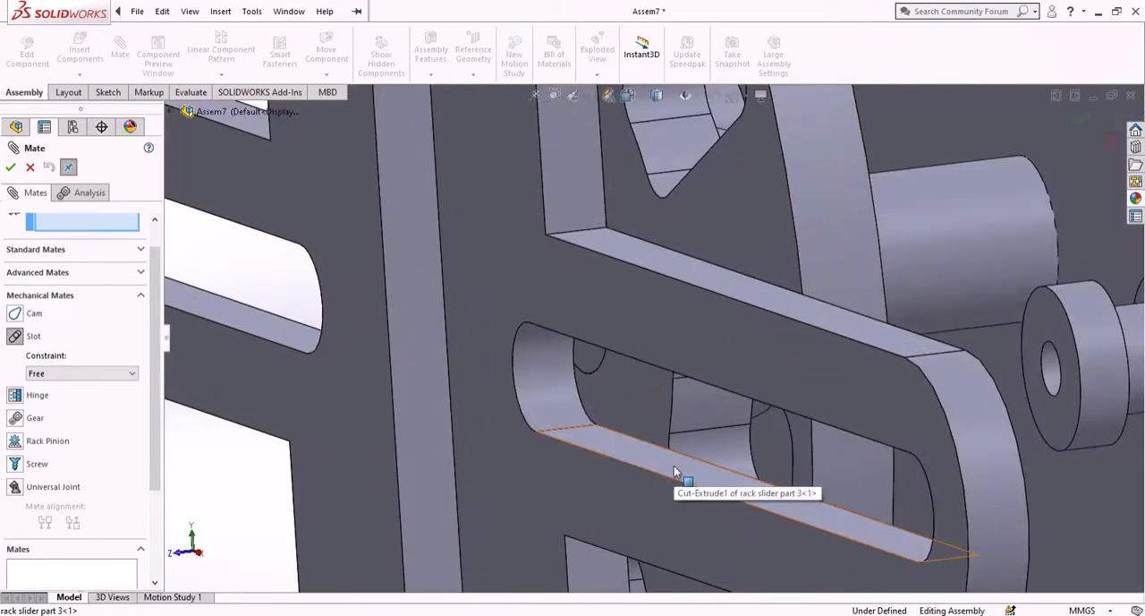
{"action": "scroll", "coordinate": [645, 439], "scroll_direction": "up", "scroll_amount": 3}
{"action": "scroll", "coordinate": [694, 425], "scroll_direction": "up", "scroll_amount": 3}
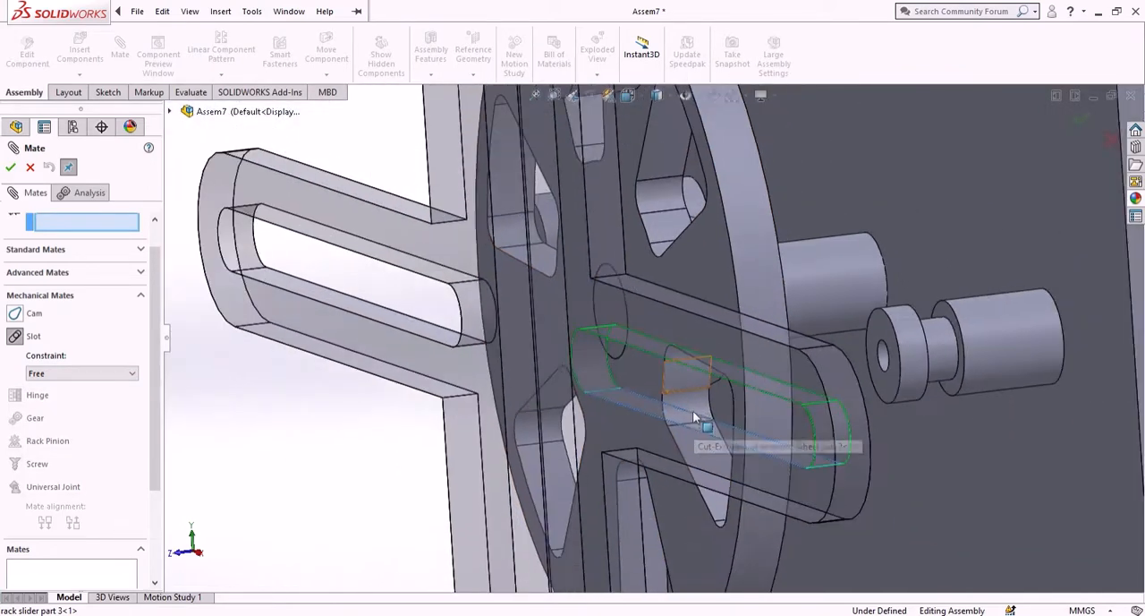
{"action": "left_click", "coordinate": [938, 355]}
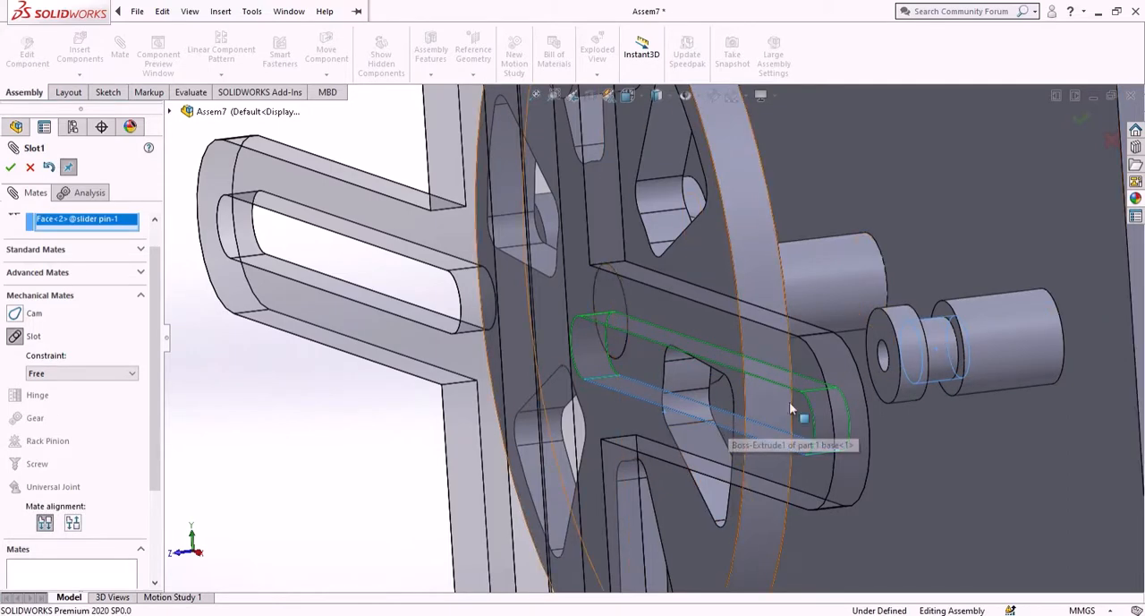
{"action": "left_click", "coordinate": [9, 168]}
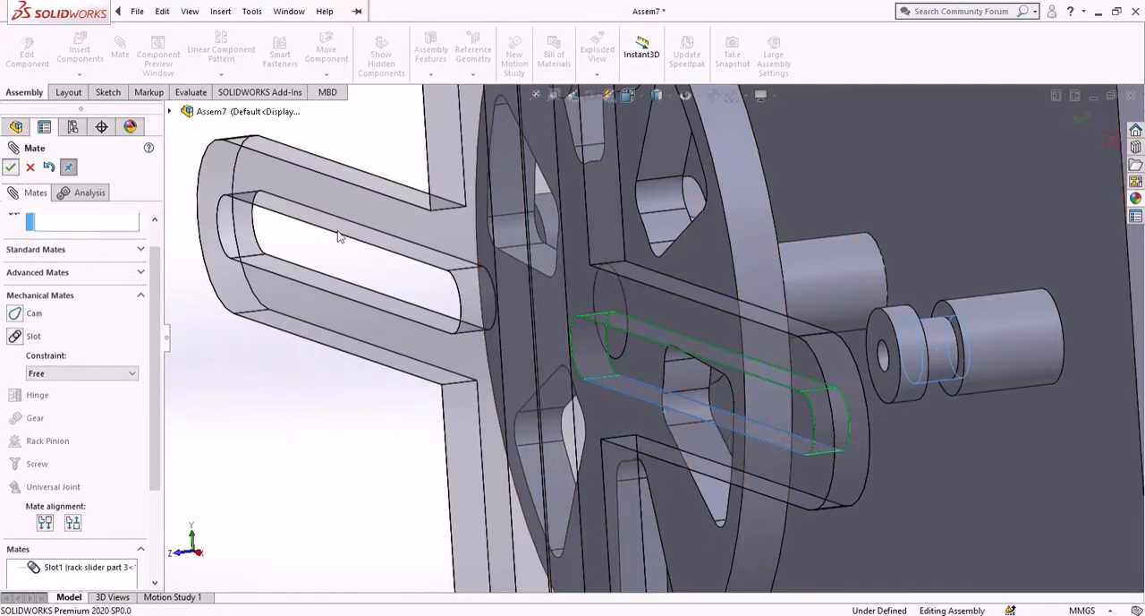
- Add a Free Slot mate between the neck of the left slider pin and the rack slider's left-arm slot
{"action": "middle_click_drag", "start_coordinate": [494, 256], "coordinate": [536, 273]}
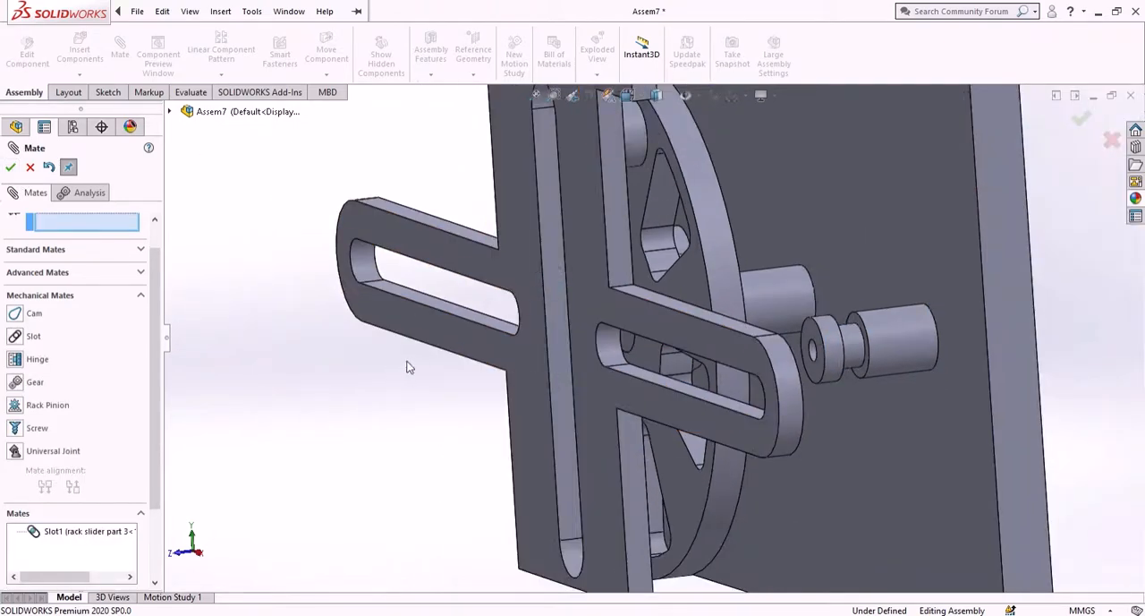
{"action": "middle_click_drag", "start_coordinate": [404, 330], "coordinate": [532, 461]}
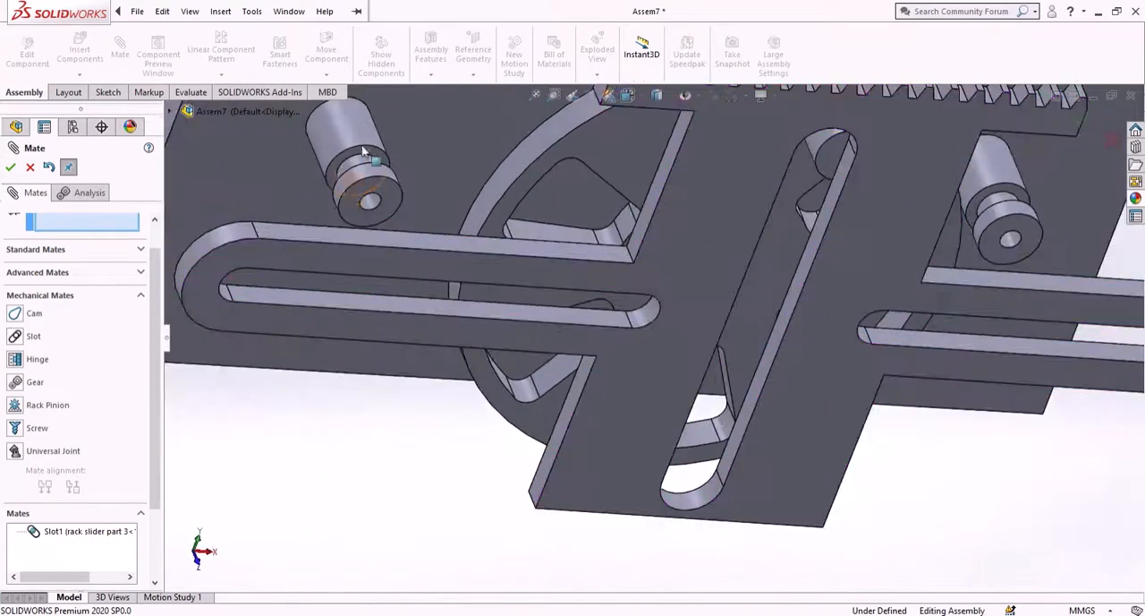
{"action": "scroll", "coordinate": [367, 148], "scroll_direction": "down", "scroll_amount": 5}
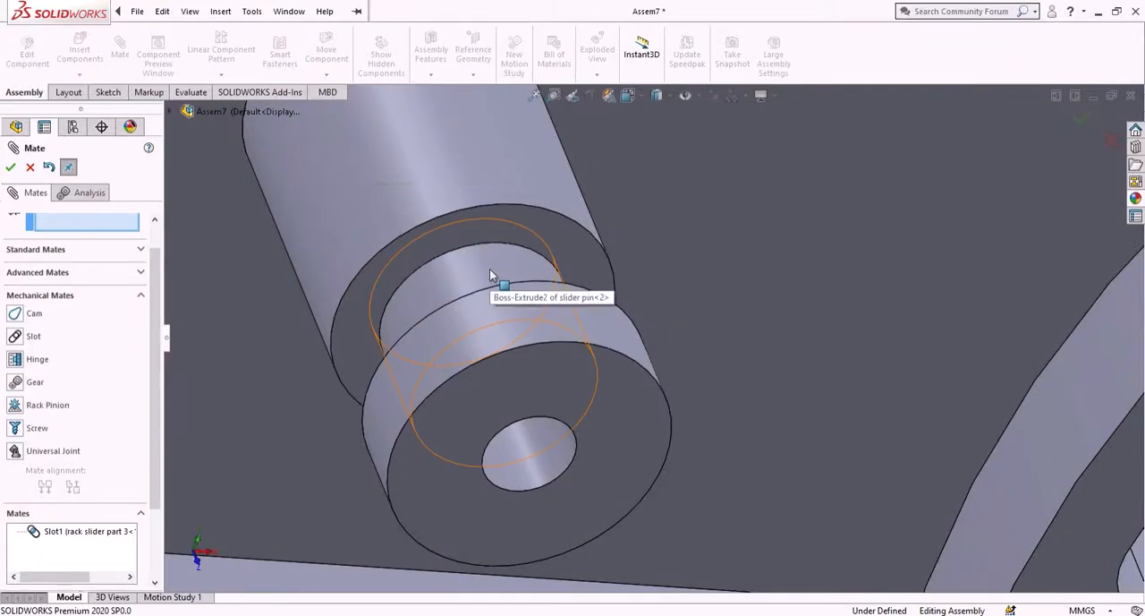
{"action": "left_click", "coordinate": [491, 272]}
{"action": "scroll", "coordinate": [519, 403], "scroll_direction": "up", "scroll_amount": 5}
{"action": "scroll", "coordinate": [522, 426], "scroll_direction": "up", "scroll_amount": 3}
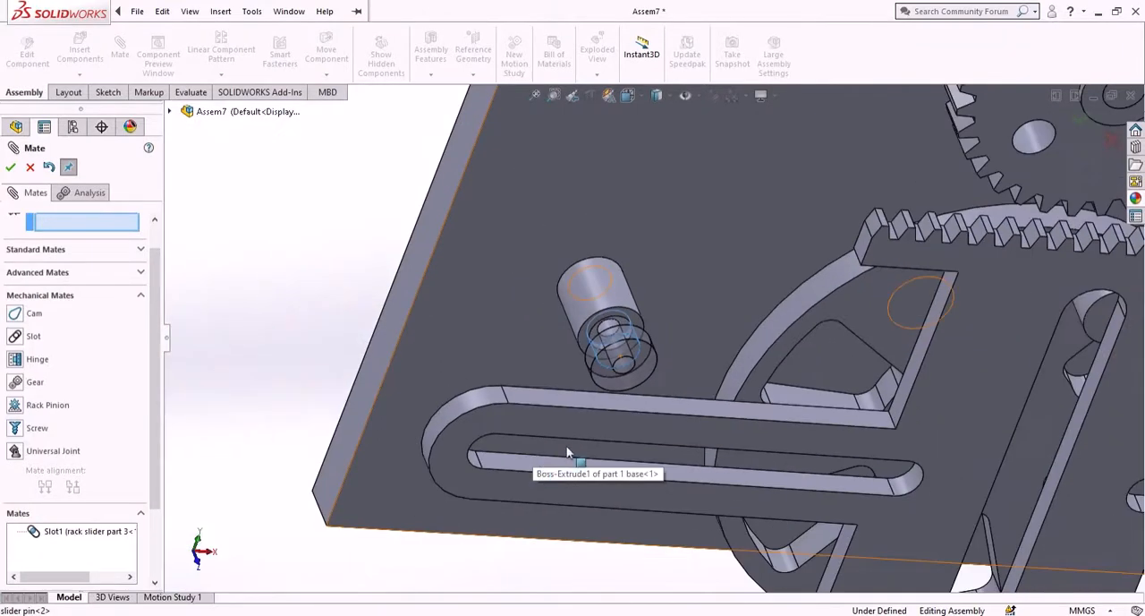
{"action": "scroll", "coordinate": [594, 441], "scroll_direction": "down", "scroll_amount": 5}
{"action": "left_click", "coordinate": [577, 438]}
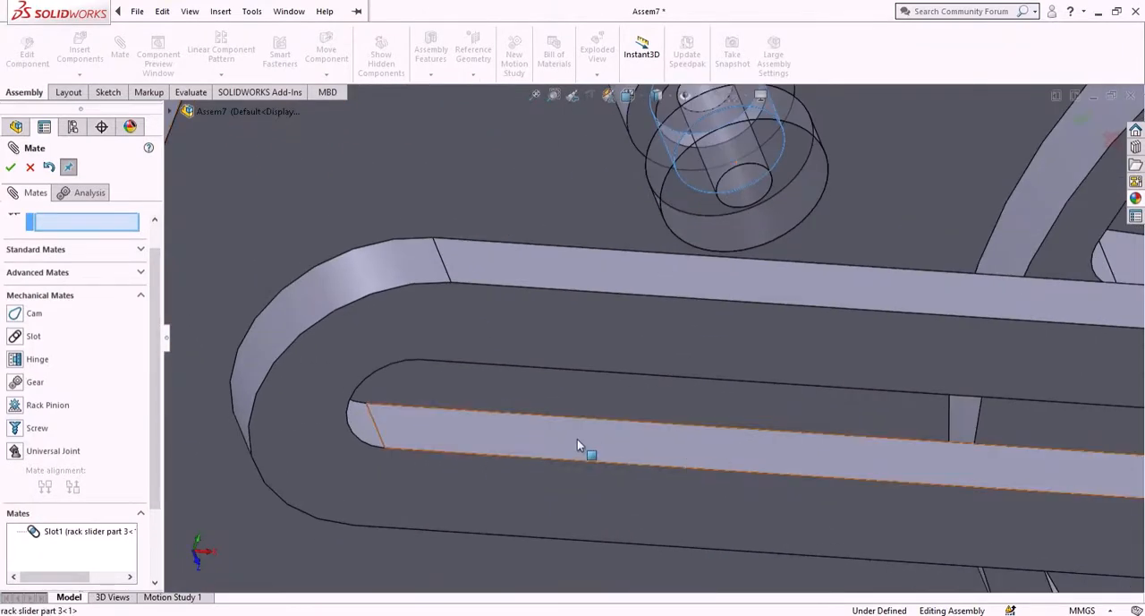
{"action": "scroll", "coordinate": [575, 440], "scroll_direction": "up", "scroll_amount": 3}
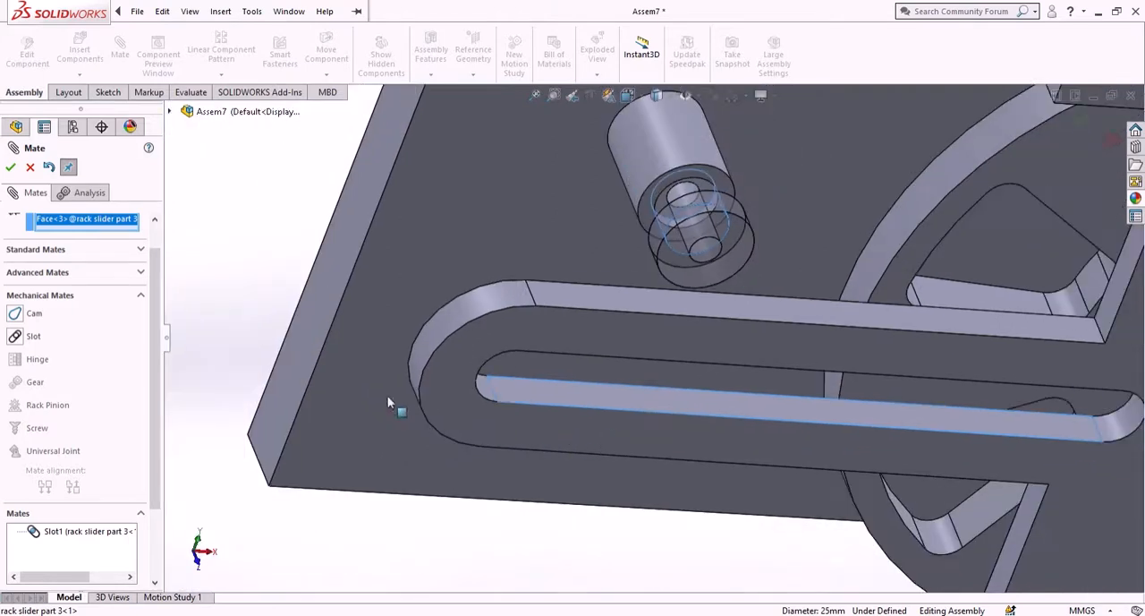
{"action": "left_click", "coordinate": [15, 336]}
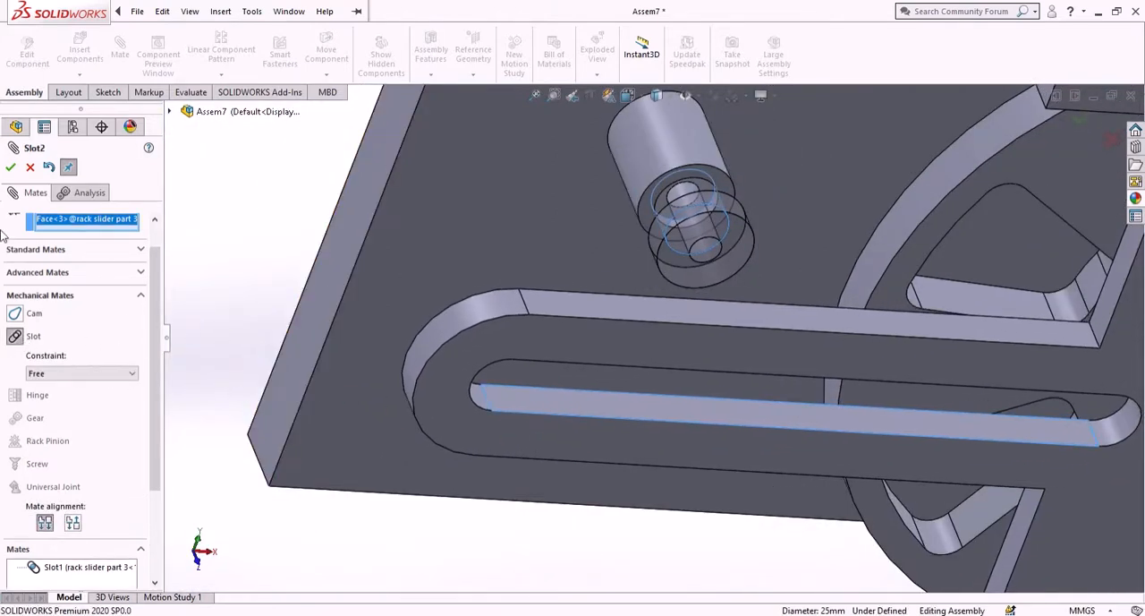
{"action": "scroll", "coordinate": [154, 354], "scroll_direction": "up", "scroll_amount": 1}
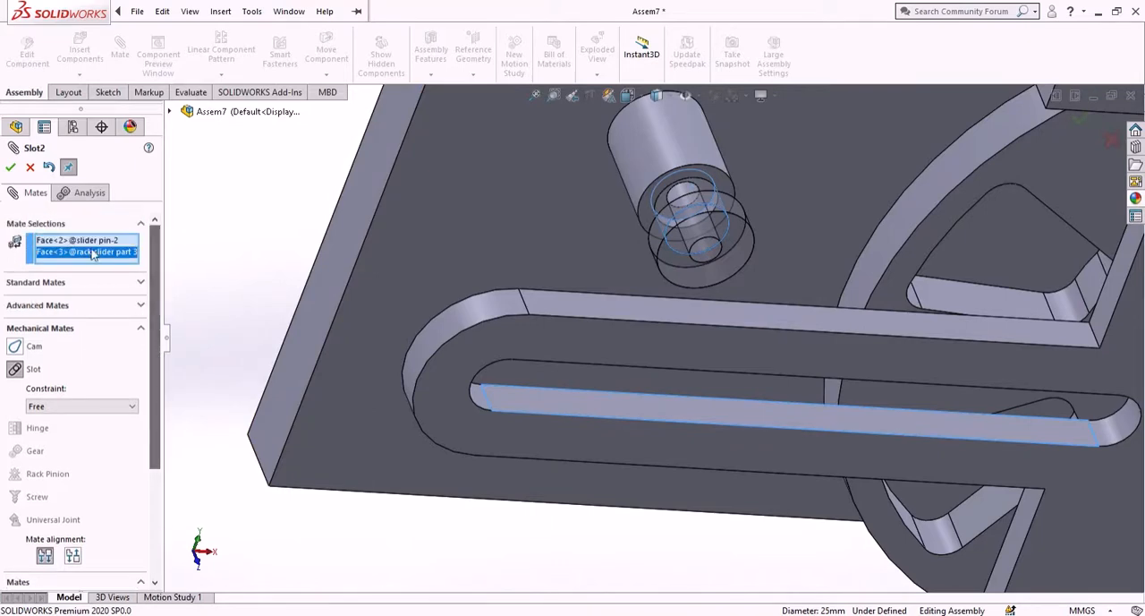
{"action": "left_click", "coordinate": [9, 167]}
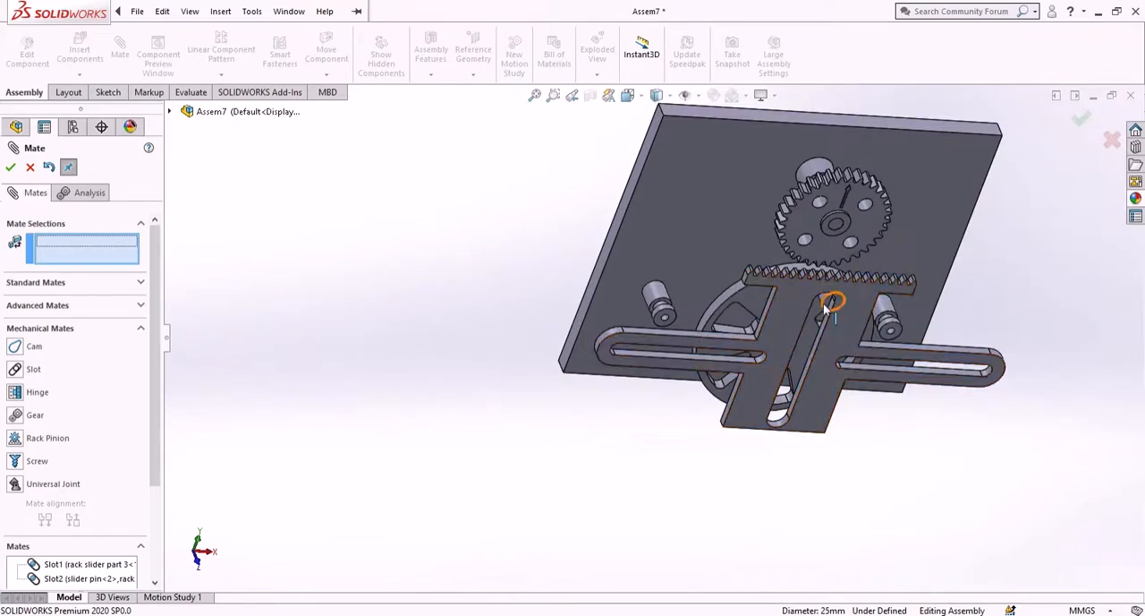
- Add a Slot mate with Free constraint between the flywheel pin's cylindrical face and the rack slider's central vertical slot
{"action": "scroll", "coordinate": [815, 308], "scroll_direction": "down", "scroll_amount": 4}
{"action": "scroll", "coordinate": [815, 309], "scroll_direction": "down", "scroll_amount": 3}
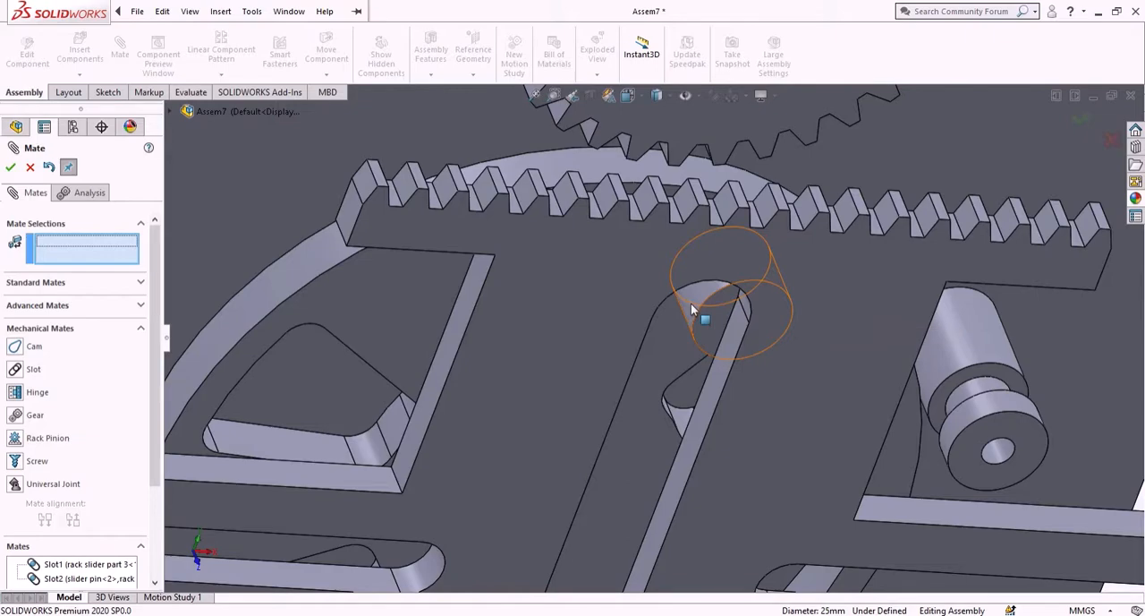
{"action": "left_click", "coordinate": [691, 303]}
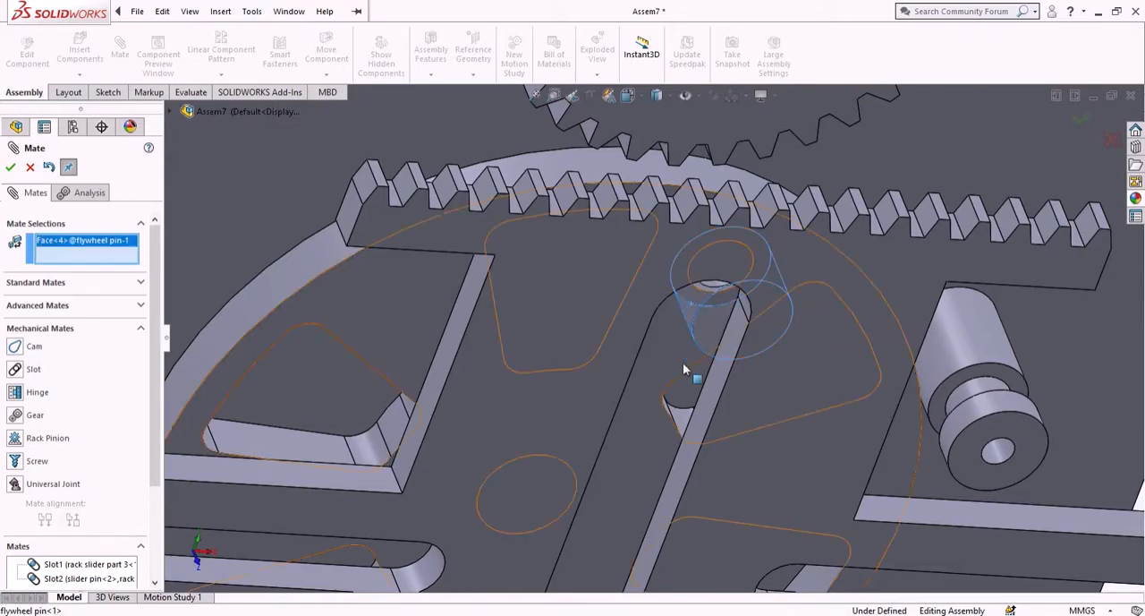
{"action": "scroll", "coordinate": [676, 369], "scroll_direction": "up", "scroll_amount": 3}
{"action": "middle_click_drag", "start_coordinate": [665, 381], "coordinate": [530, 456]}
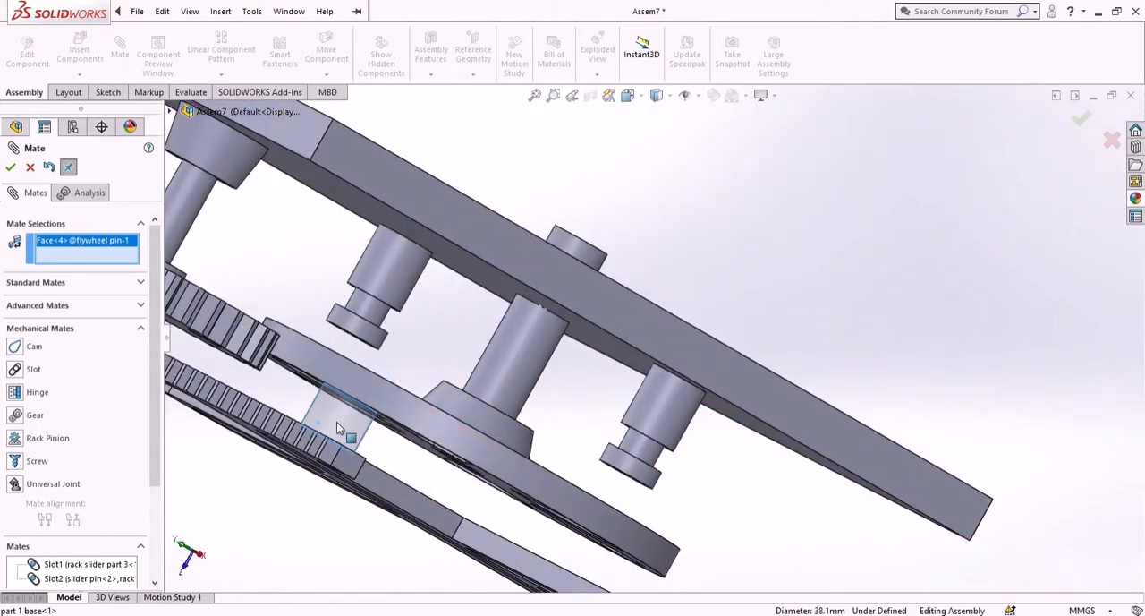
{"action": "middle_click_drag", "start_coordinate": [420, 417], "coordinate": [400, 430]}
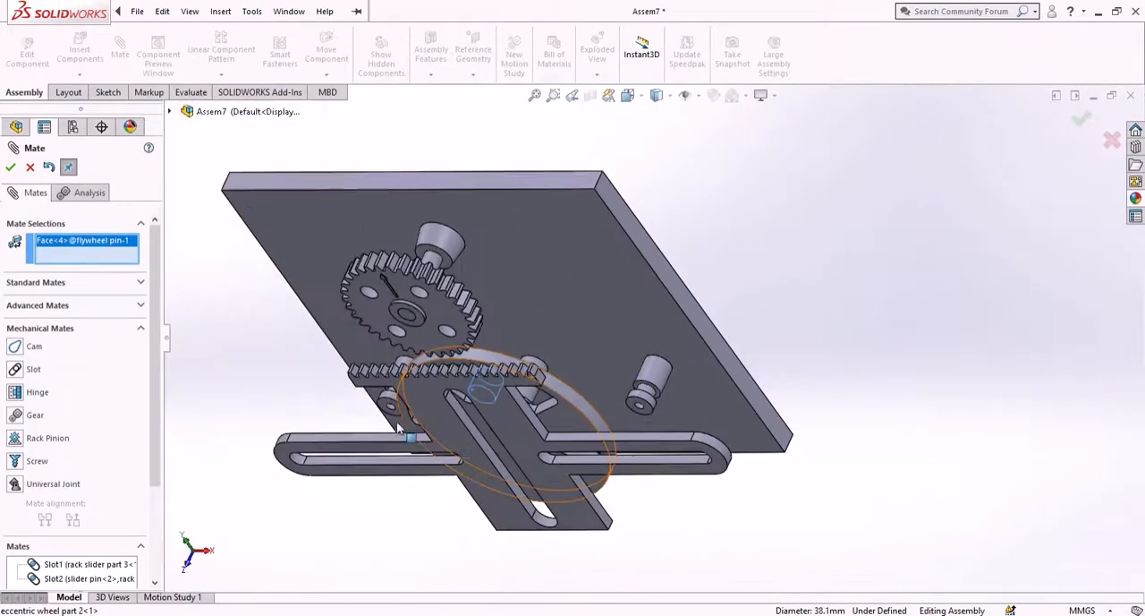
{"action": "scroll", "coordinate": [480, 450], "scroll_direction": "down", "scroll_amount": 3}
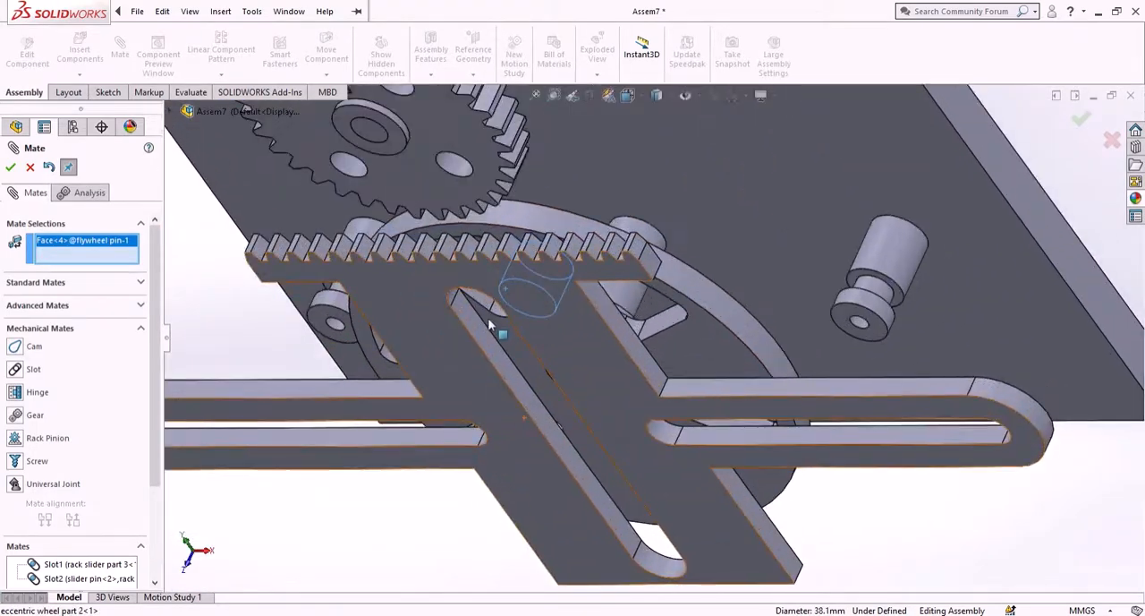
{"action": "scroll", "coordinate": [532, 391], "scroll_direction": "down", "scroll_amount": 3}
{"action": "left_click", "coordinate": [549, 387]}
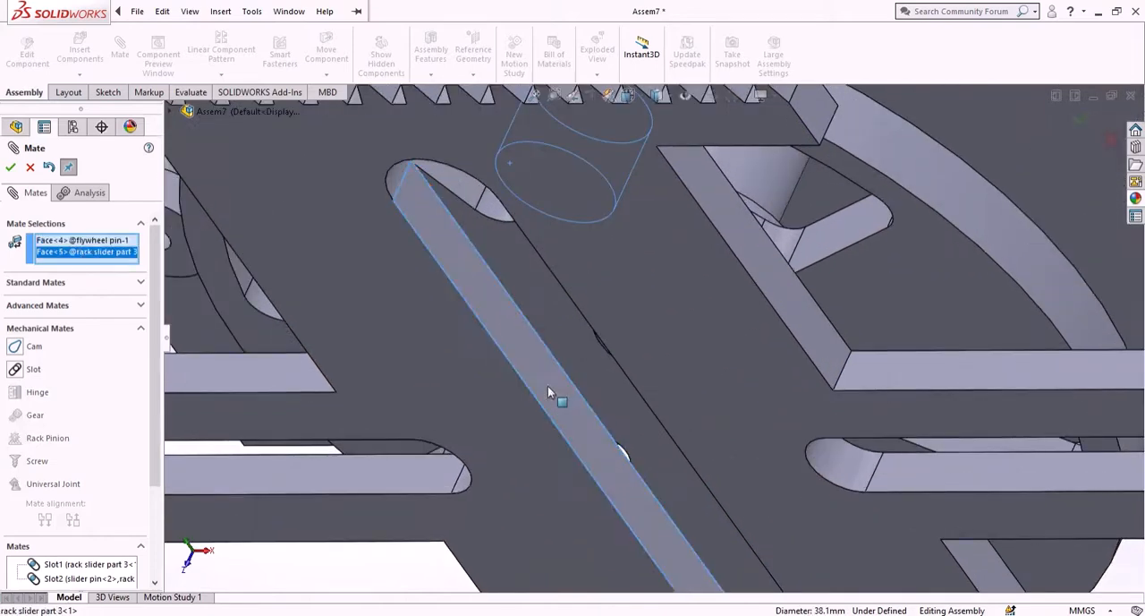
{"action": "left_click", "coordinate": [16, 369]}
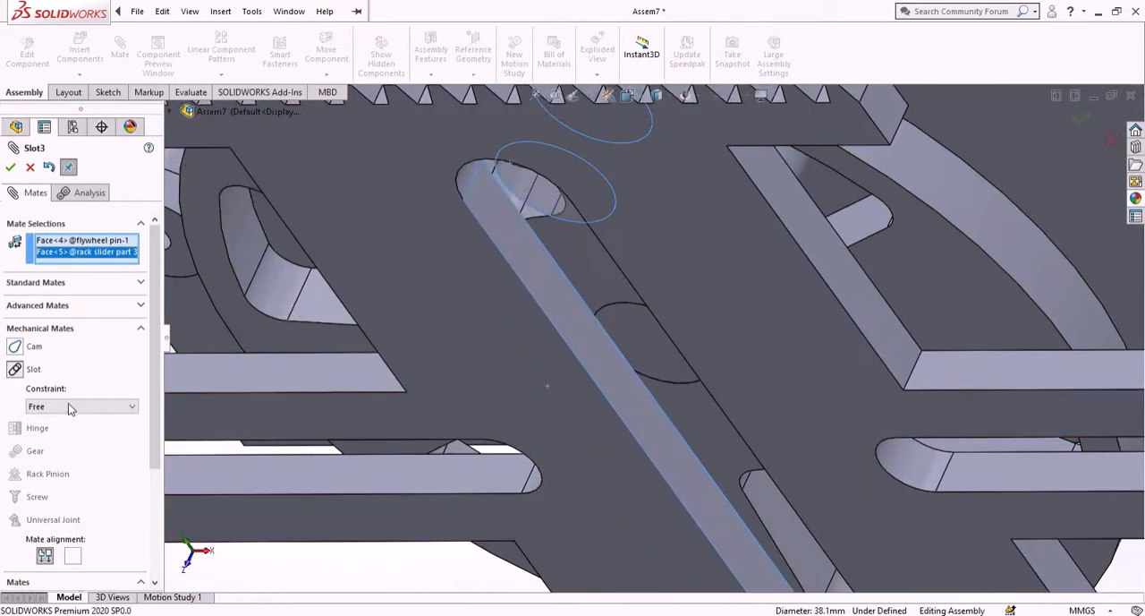
{"action": "left_click", "coordinate": [10, 167]}
- Shift the rack slider slightly sideways to test the slot mates, and inspect the assembly from the left side view
{"action": "scroll", "coordinate": [464, 274], "scroll_direction": "up", "scroll_amount": 5}
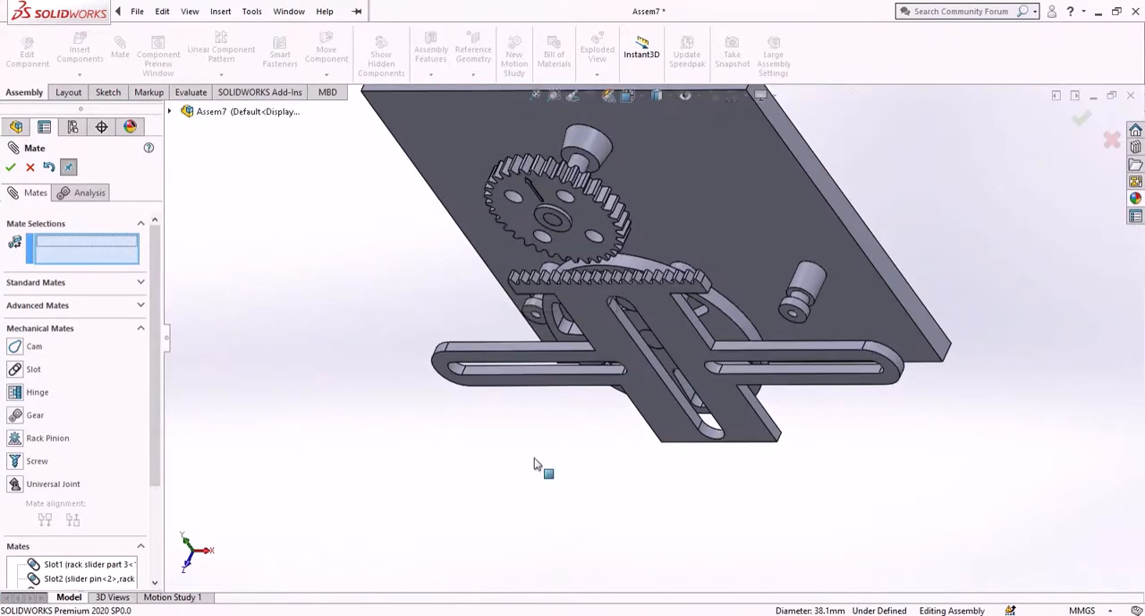
{"action": "middle_click_drag", "start_coordinate": [534, 464], "coordinate": [583, 295]}
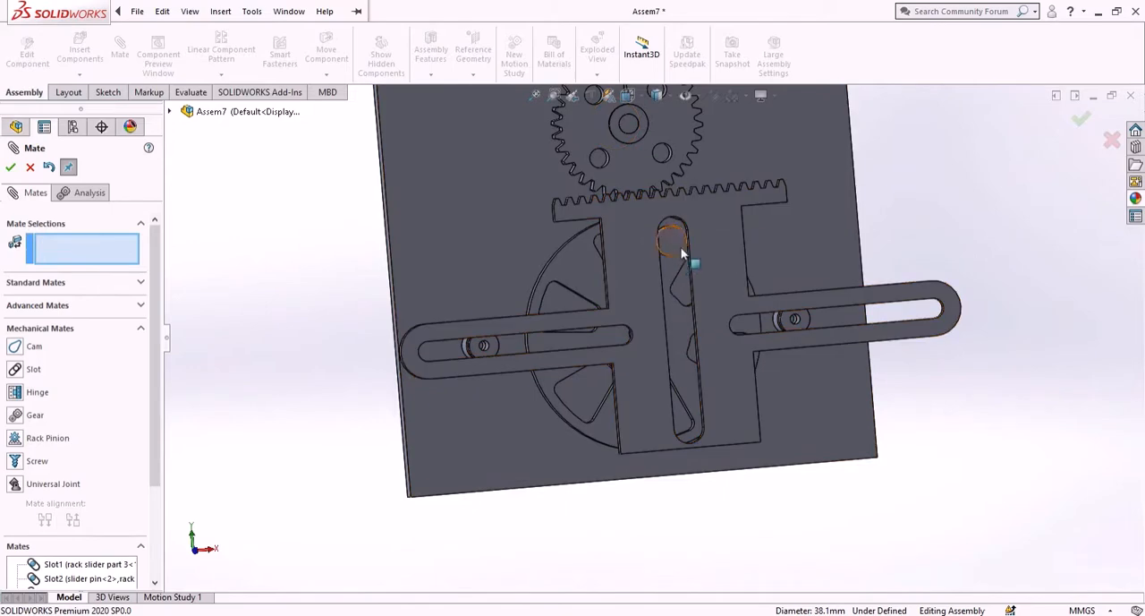
{"action": "left_click_drag", "start_coordinate": [723, 250], "coordinate": [741, 277]}
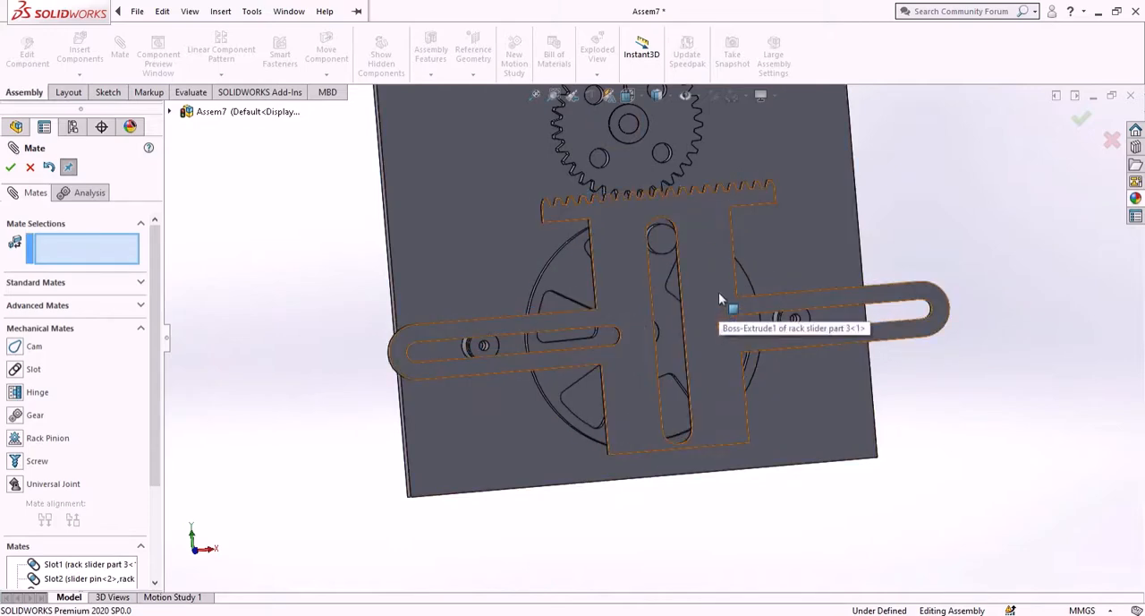
{"action": "key", "text": "ctrl+3"}
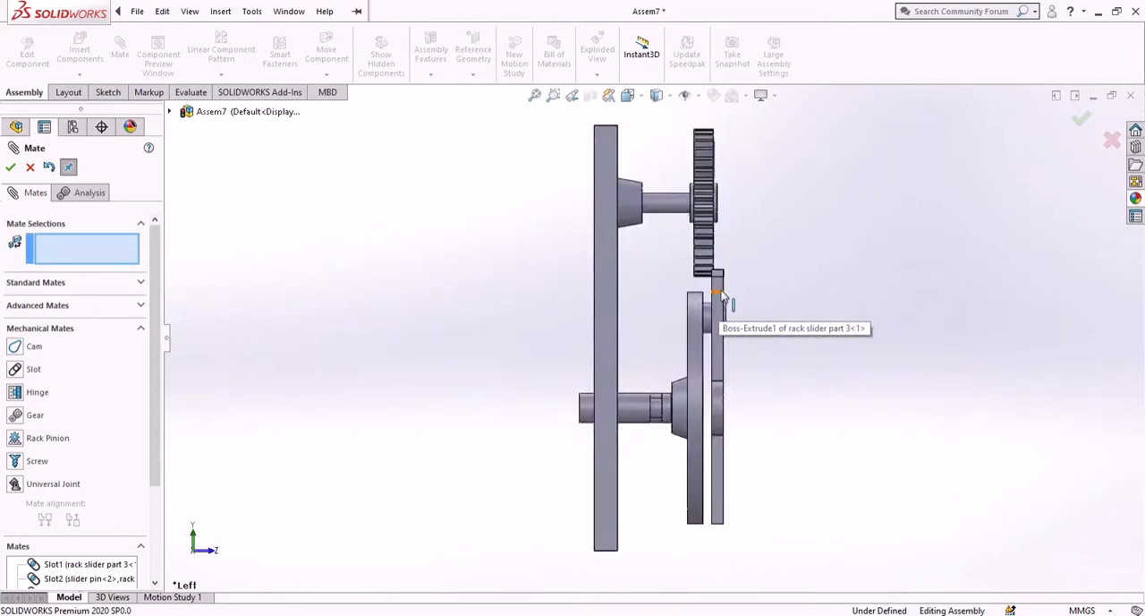
{"action": "left_click", "coordinate": [639, 105]}
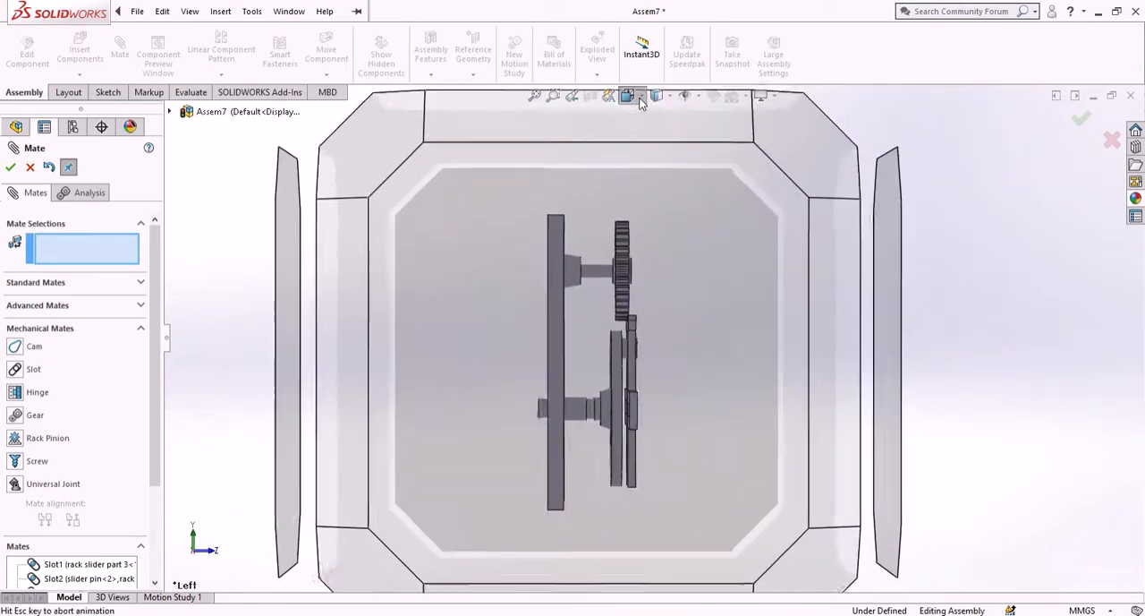
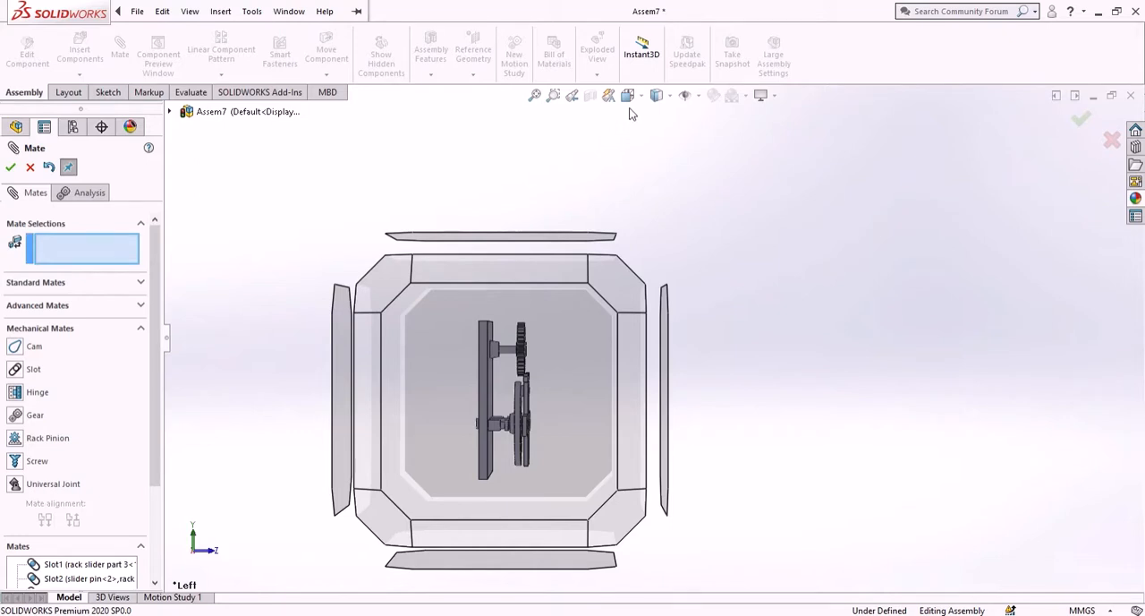
- Inspect the mechanism from the left side, zooming in on the input shaft, eccentric wheel and output gear against the base plate
{"action": "key", "text": "space"}
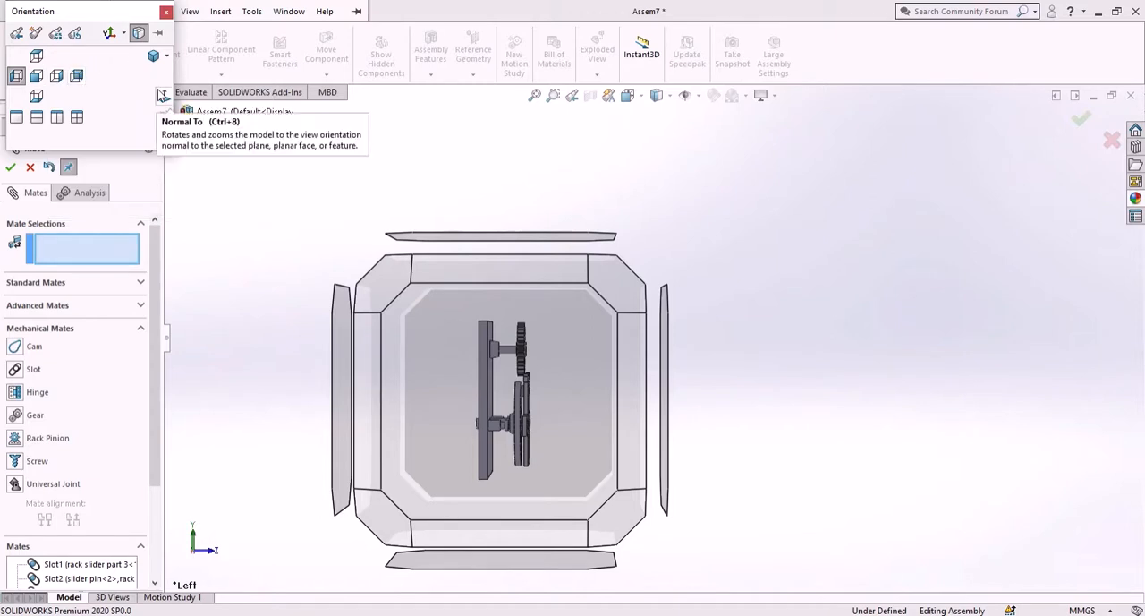
{"action": "left_click", "coordinate": [166, 11]}
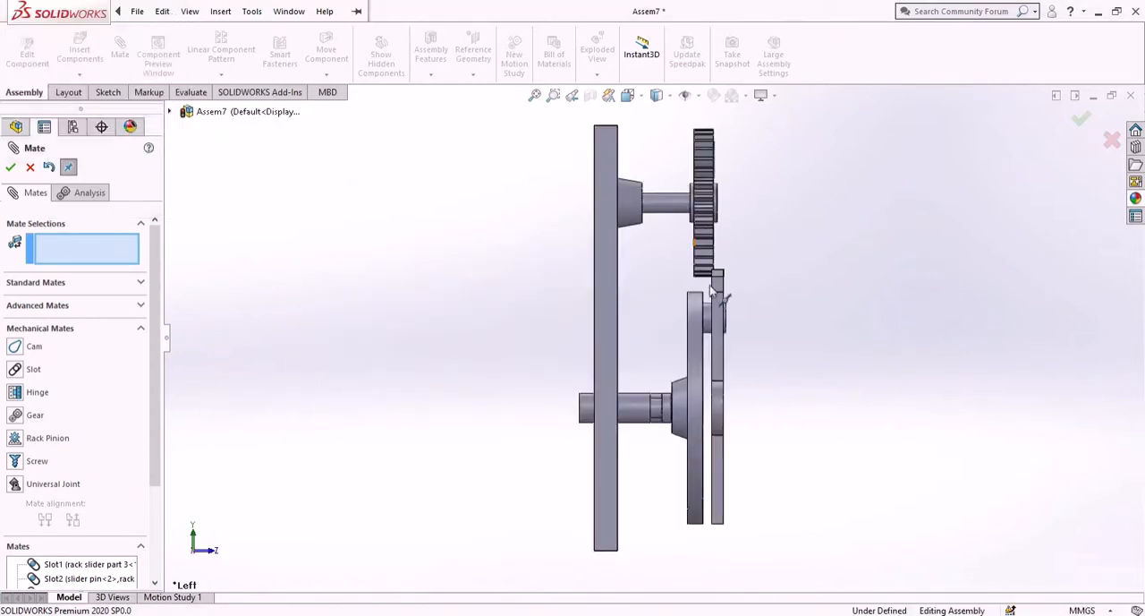
{"action": "scroll", "coordinate": [680, 345], "scroll_direction": "down", "scroll_amount": 4}
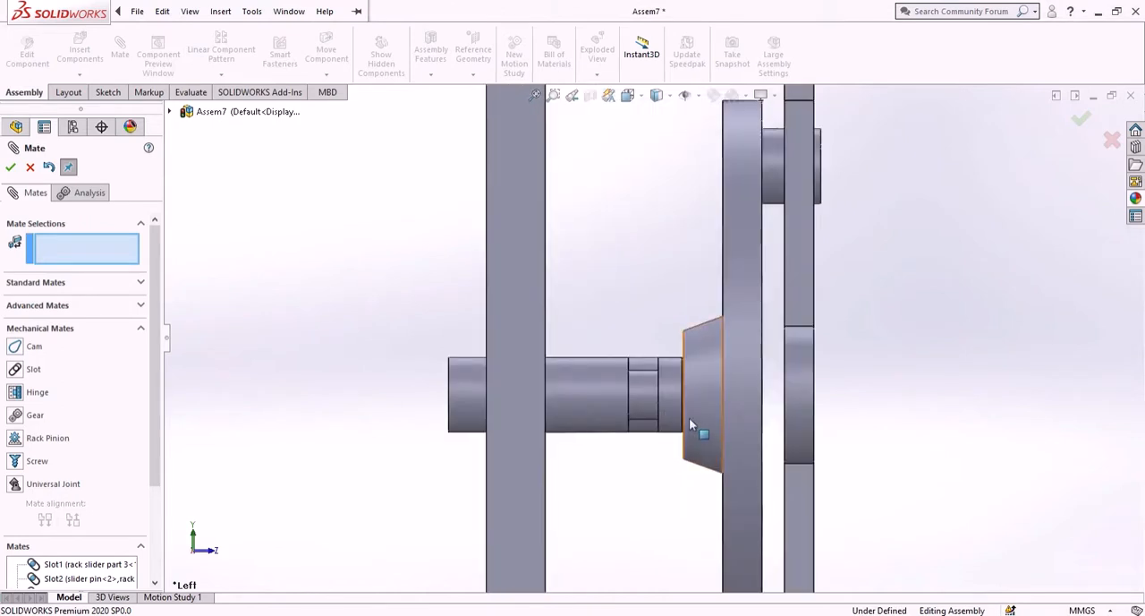
{"action": "scroll", "coordinate": [684, 411], "scroll_direction": "up", "scroll_amount": 2}
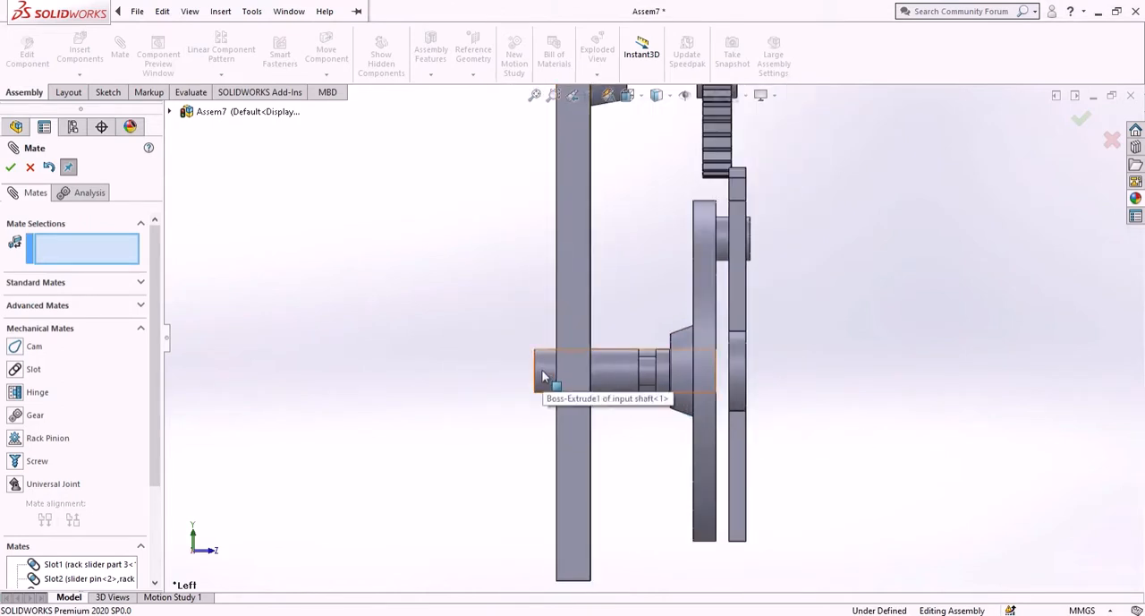
{"action": "left_click_drag", "start_coordinate": [543, 369], "coordinate": [475, 374]}
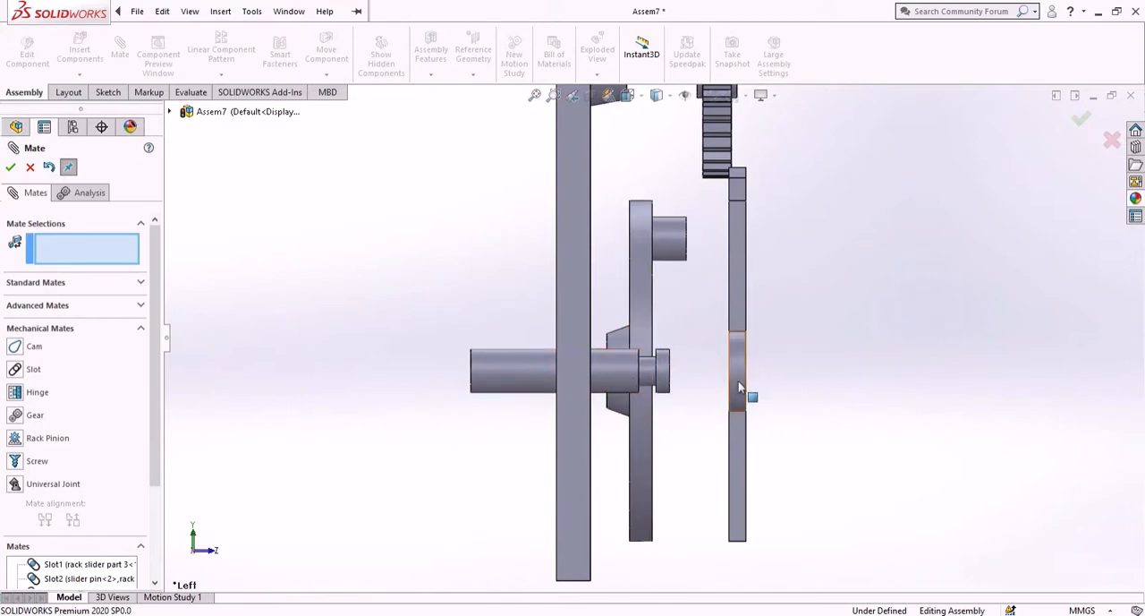
{"action": "left_click_drag", "start_coordinate": [738, 383], "coordinate": [650, 389]}
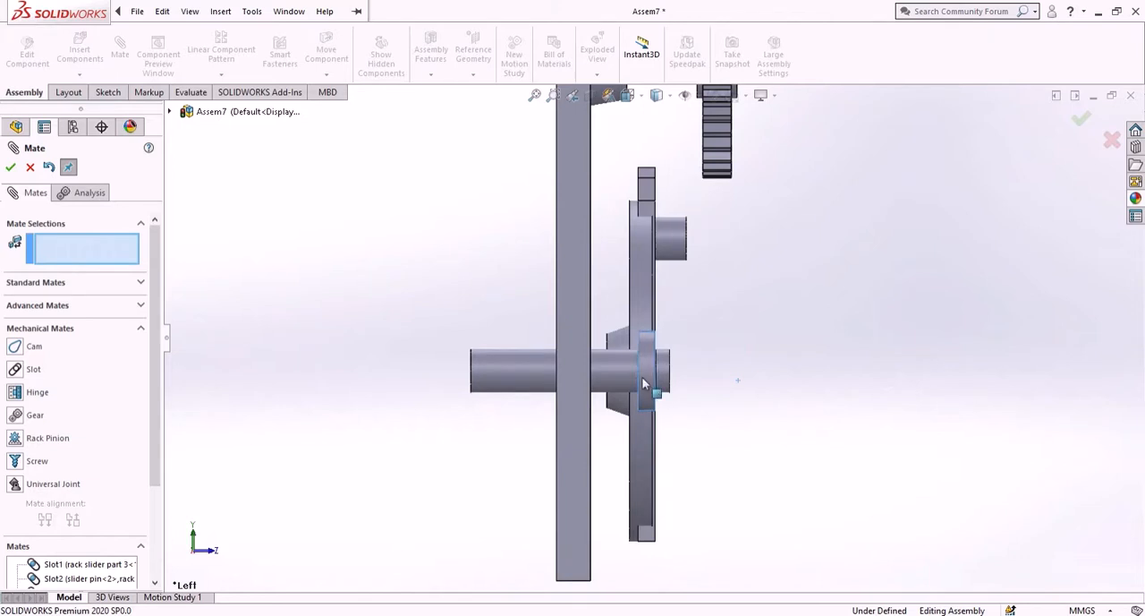
{"action": "scroll", "coordinate": [643, 383], "scroll_direction": "down", "scroll_amount": 6}
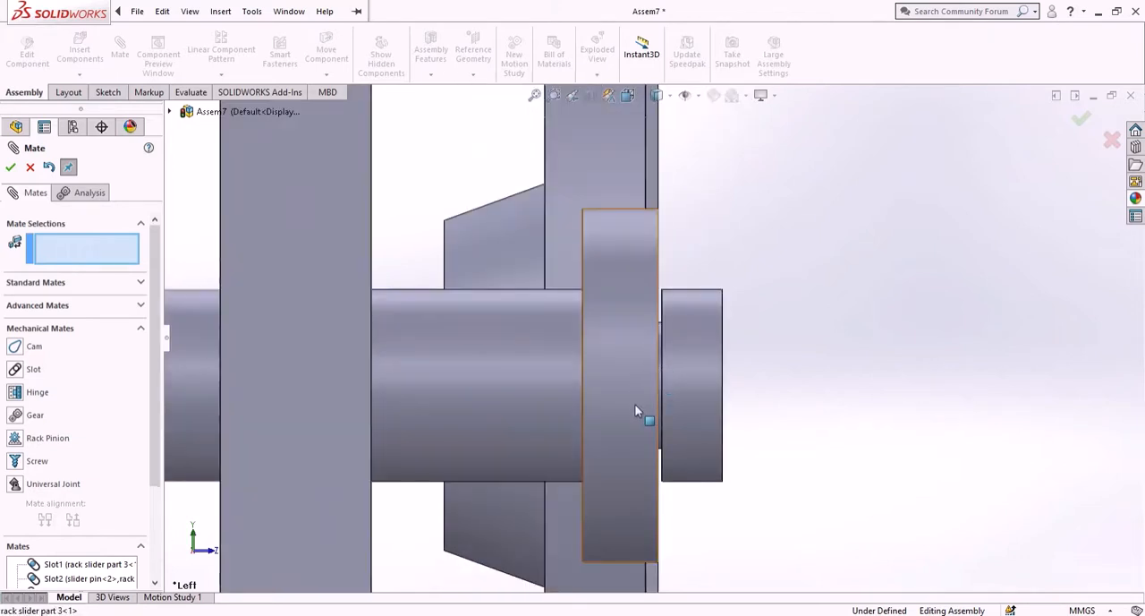
{"action": "left_click_drag", "start_coordinate": [635, 405], "coordinate": [649, 409]}
{"action": "scroll", "coordinate": [650, 402], "scroll_direction": "down", "scroll_amount": 6}
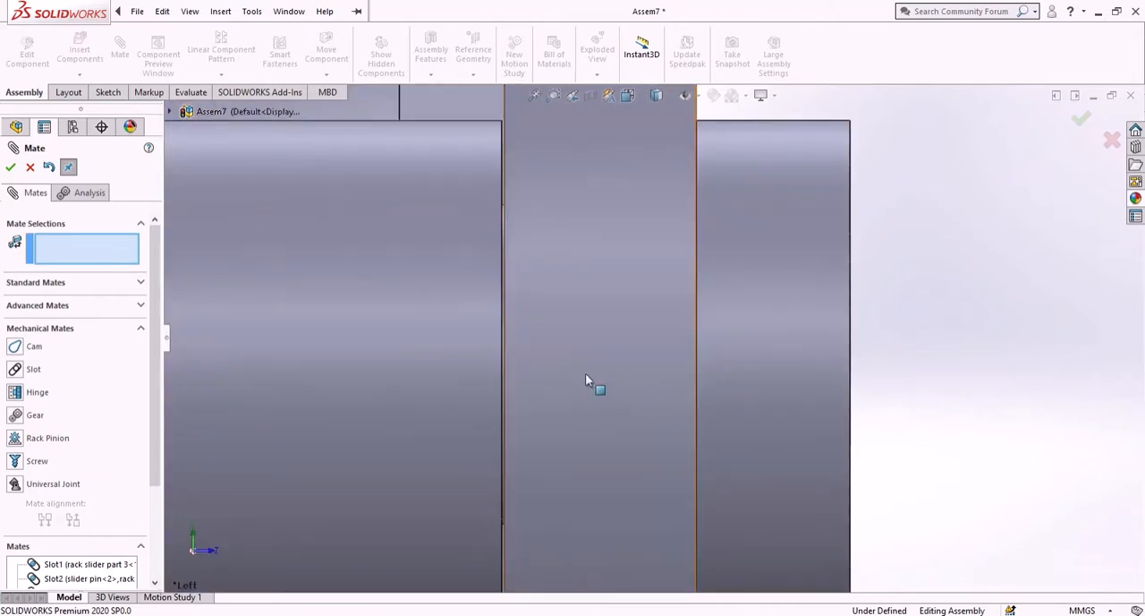
{"action": "left_click_drag", "start_coordinate": [589, 382], "coordinate": [586, 378]}
{"action": "scroll", "coordinate": [586, 378], "scroll_direction": "up", "scroll_amount": 5}
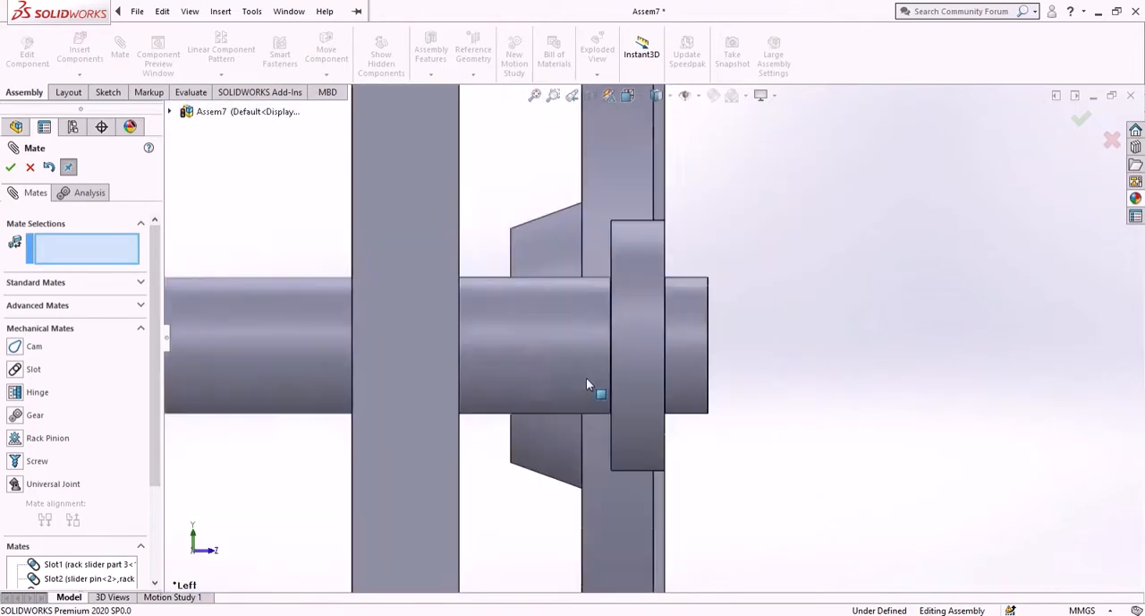
{"action": "scroll", "coordinate": [749, 386], "scroll_direction": "up", "scroll_amount": 6}
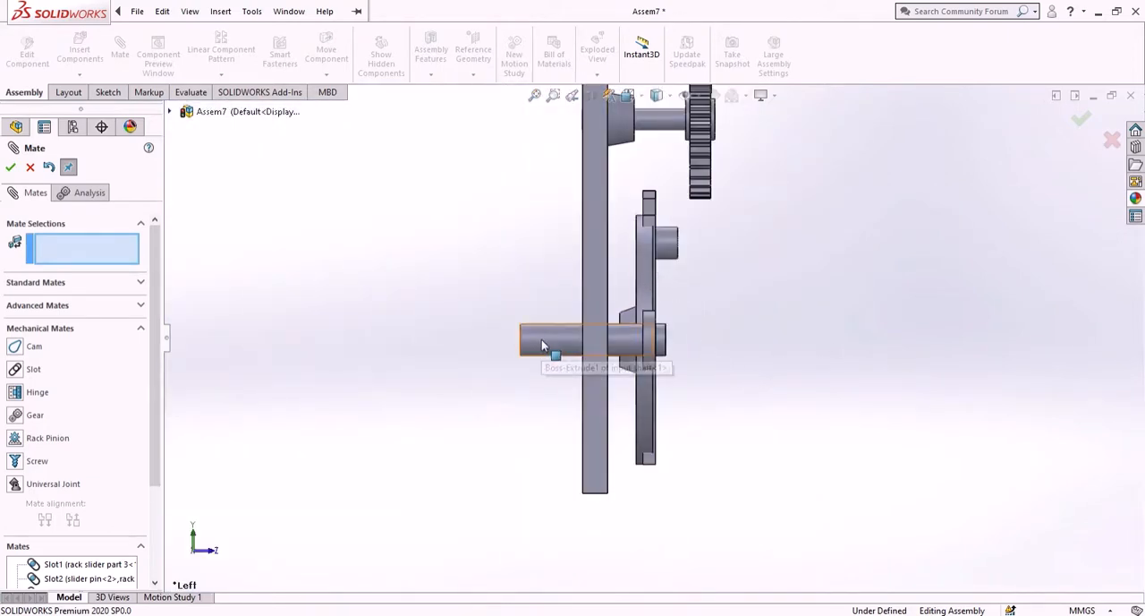
{"action": "left_click_drag", "start_coordinate": [545, 341], "coordinate": [530, 343]}
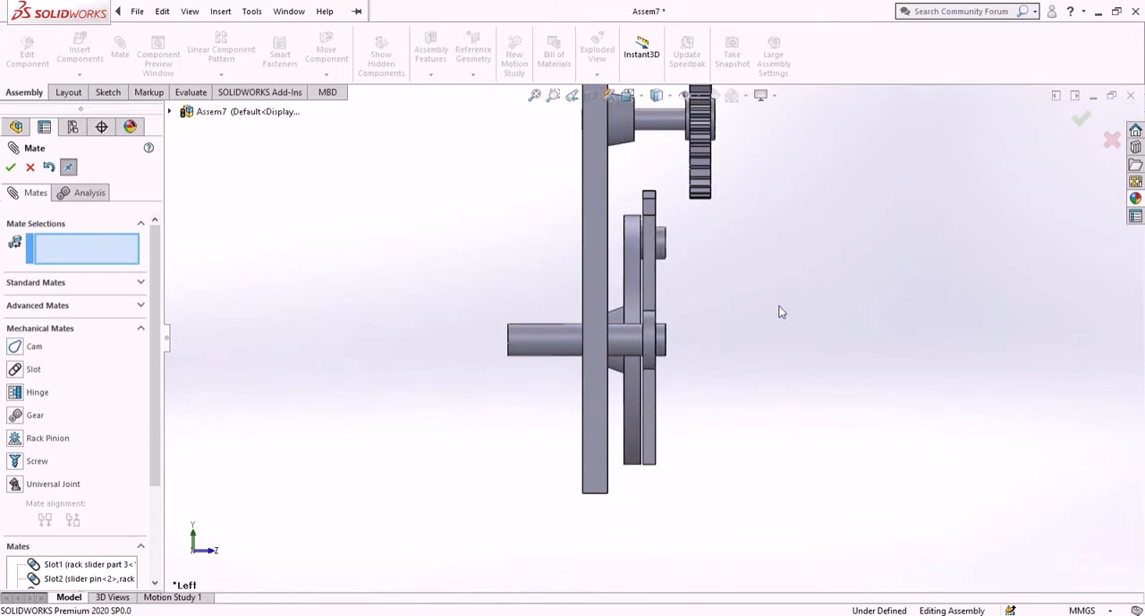
{"action": "scroll", "coordinate": [718, 248], "scroll_direction": "up", "scroll_amount": 2}
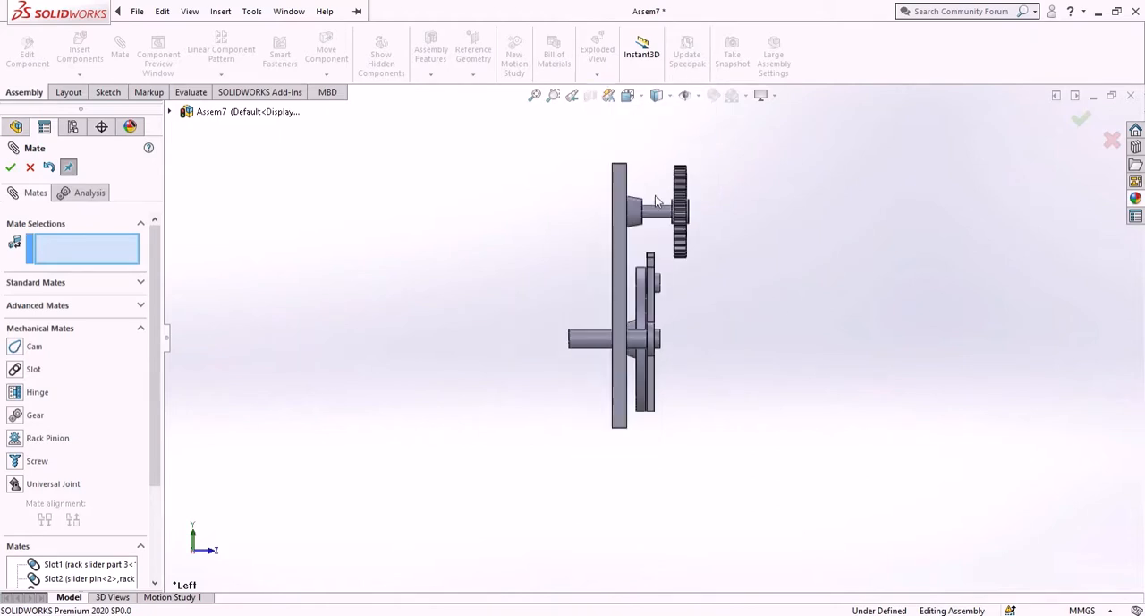
{"action": "scroll", "coordinate": [653, 240], "scroll_direction": "down", "scroll_amount": 4}
{"action": "left_click_drag", "start_coordinate": [669, 276], "coordinate": [667, 310]}
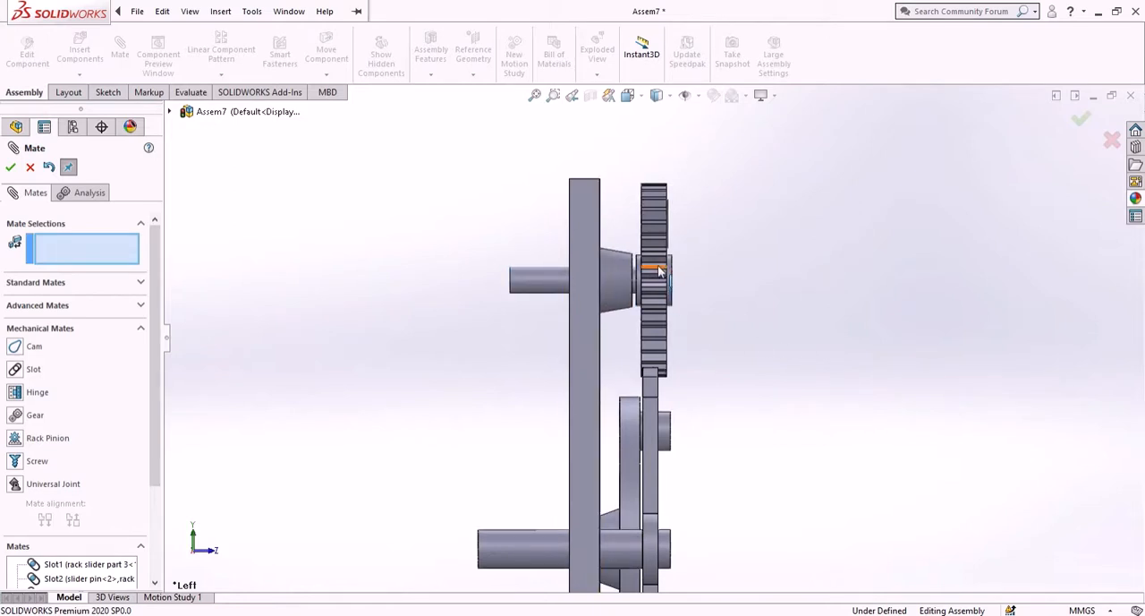
{"action": "scroll", "coordinate": [644, 279], "scroll_direction": "down", "scroll_amount": 3}
{"action": "scroll", "coordinate": [639, 287], "scroll_direction": "down", "scroll_amount": 4}
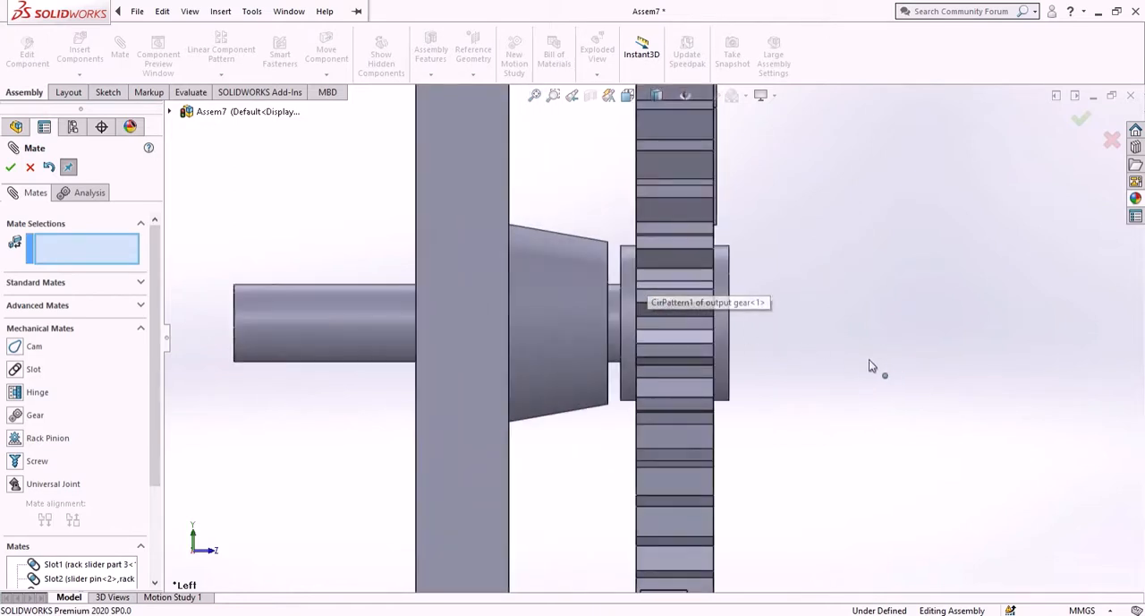
{"action": "middle_click_drag", "start_coordinate": [853, 357], "coordinate": [856, 352]}
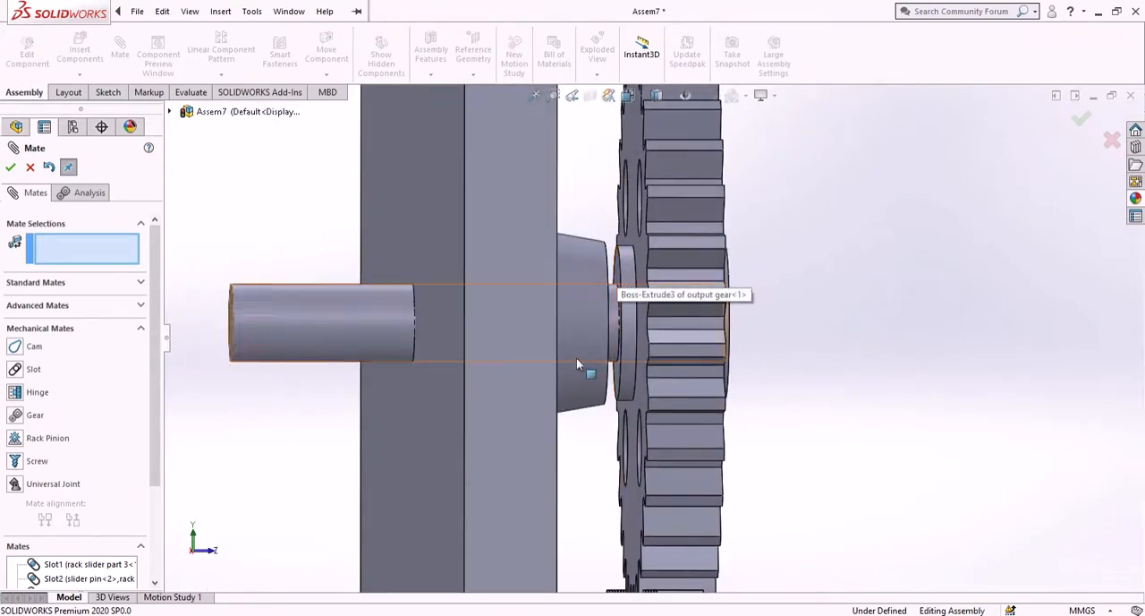
{"action": "middle_click_drag", "start_coordinate": [585, 373], "coordinate": [542, 389]}
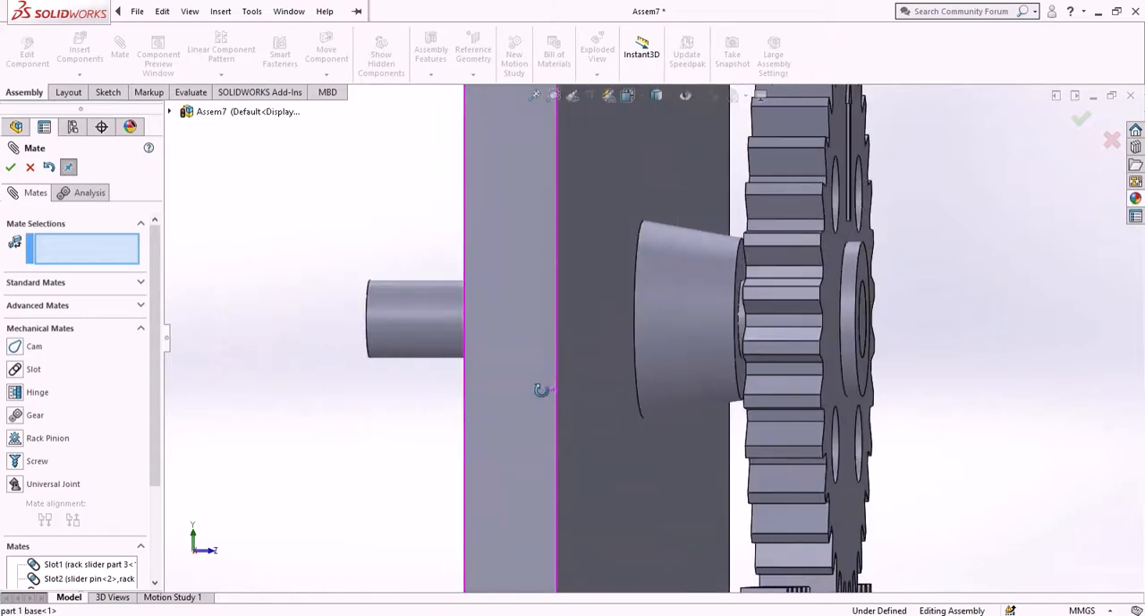
- Add a Distance mate of 2.2 mm between the base plate's face and the output gear's hub face
{"action": "left_click", "coordinate": [743, 276]}
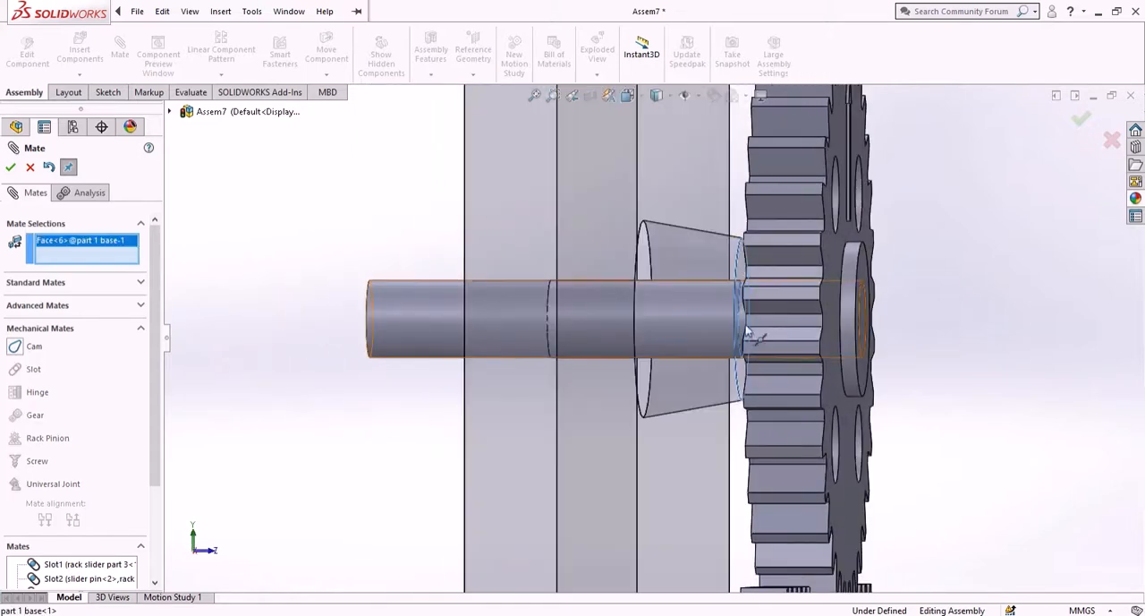
{"action": "middle_click_drag", "start_coordinate": [673, 417], "coordinate": [722, 414]}
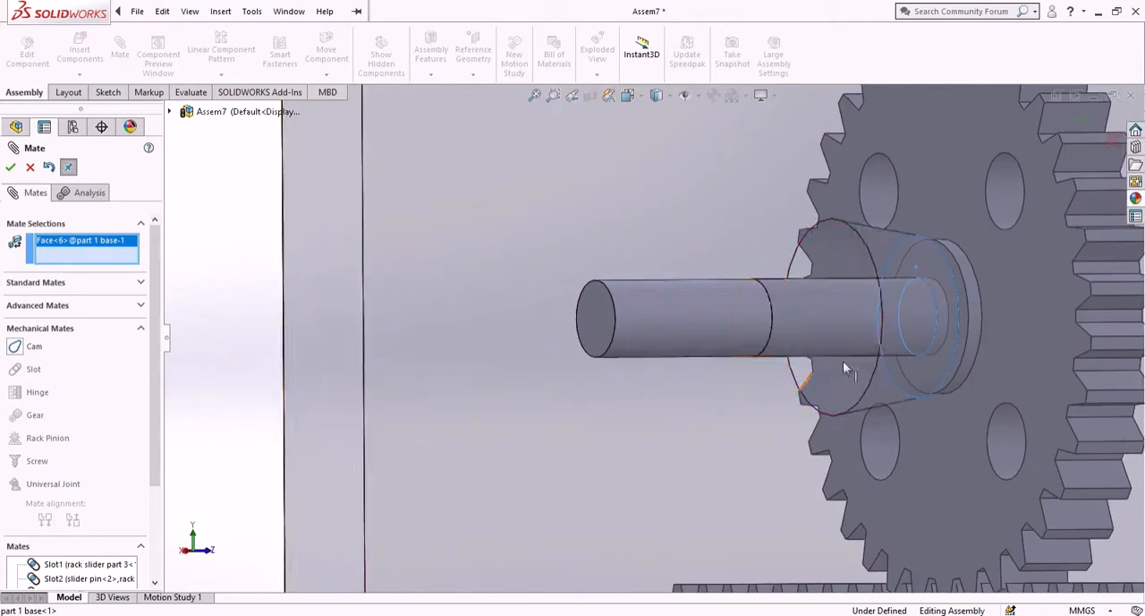
{"action": "left_click", "coordinate": [940, 268]}
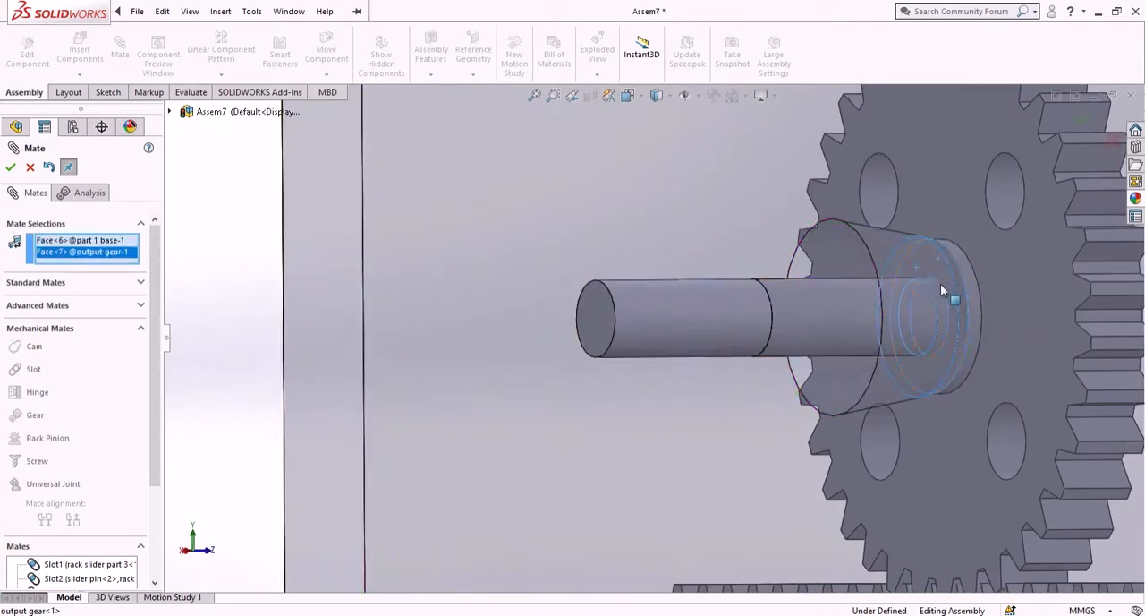
{"action": "scroll", "coordinate": [949, 349], "scroll_direction": "down", "scroll_amount": 5}
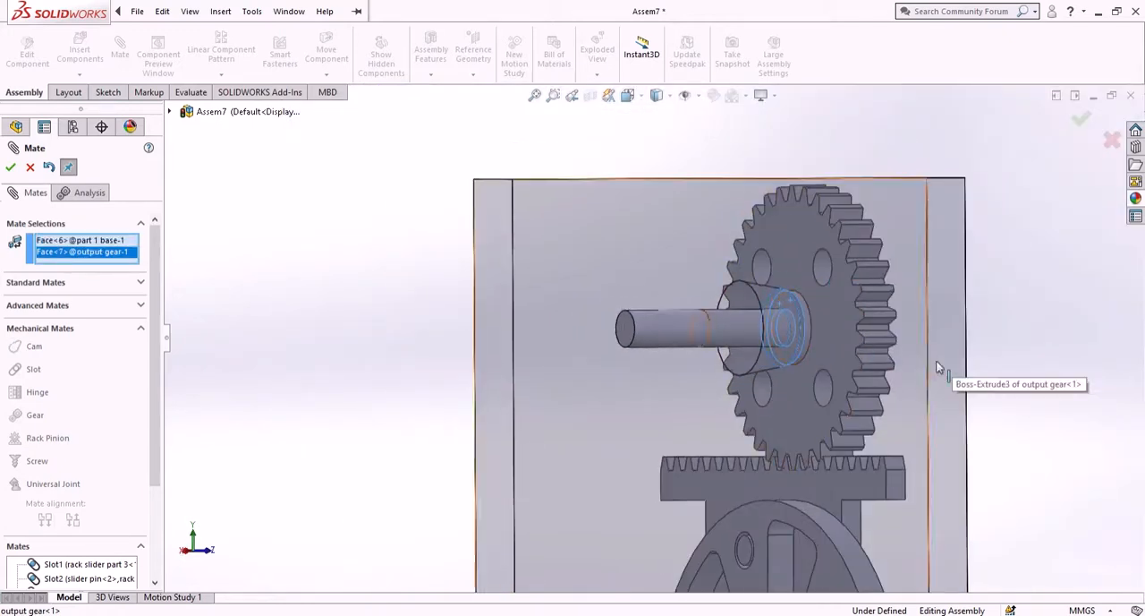
{"action": "middle_click_drag", "start_coordinate": [961, 319], "coordinate": [940, 327]}
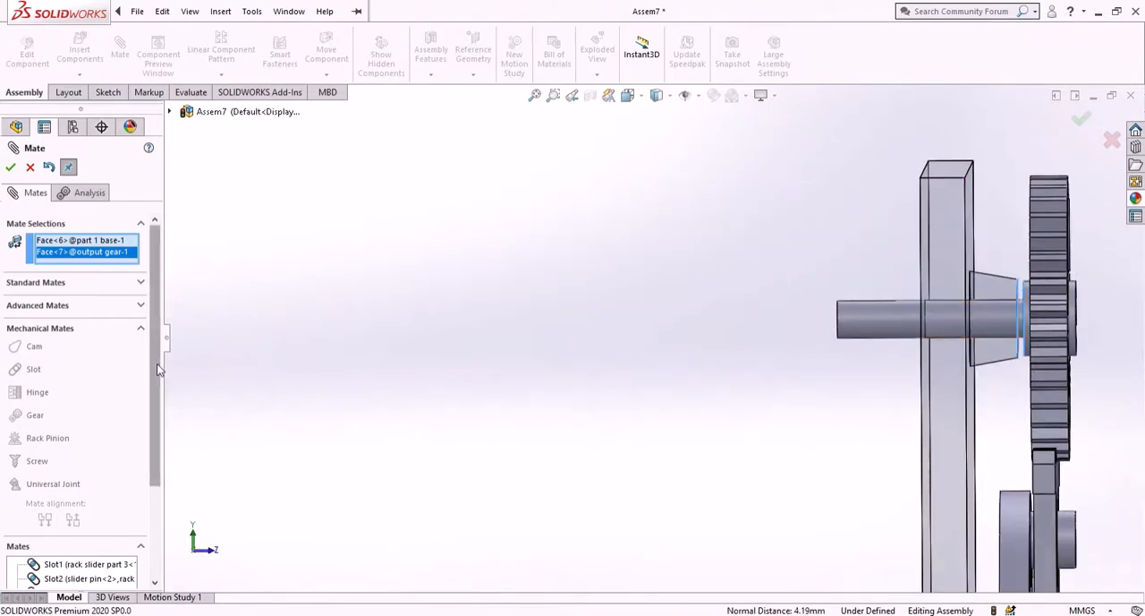
{"action": "left_click", "coordinate": [142, 283]}
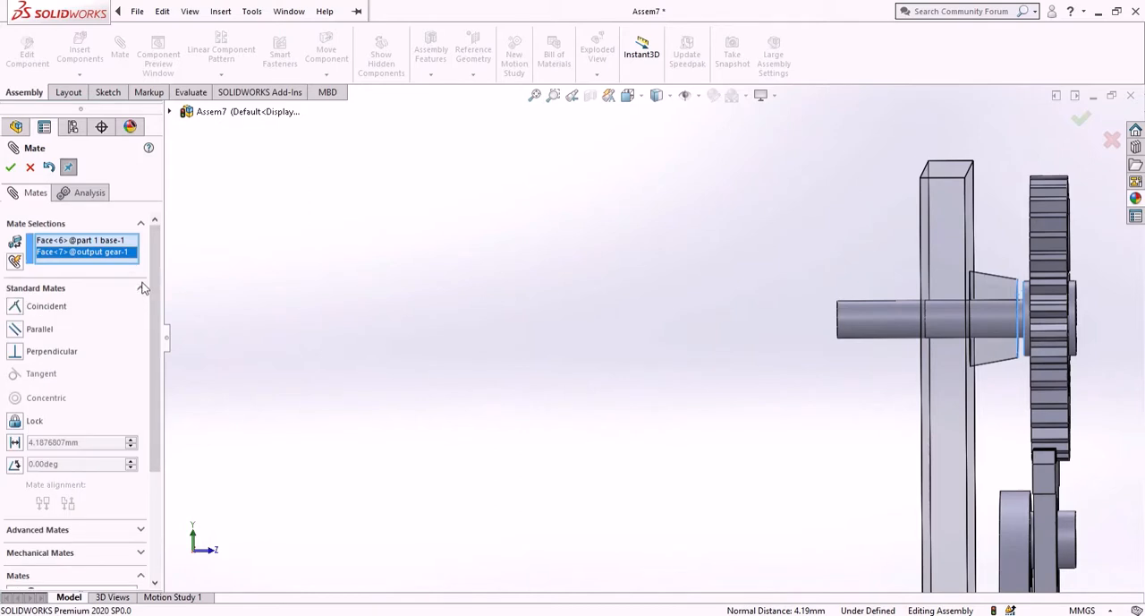
{"action": "left_click", "coordinate": [15, 443]}
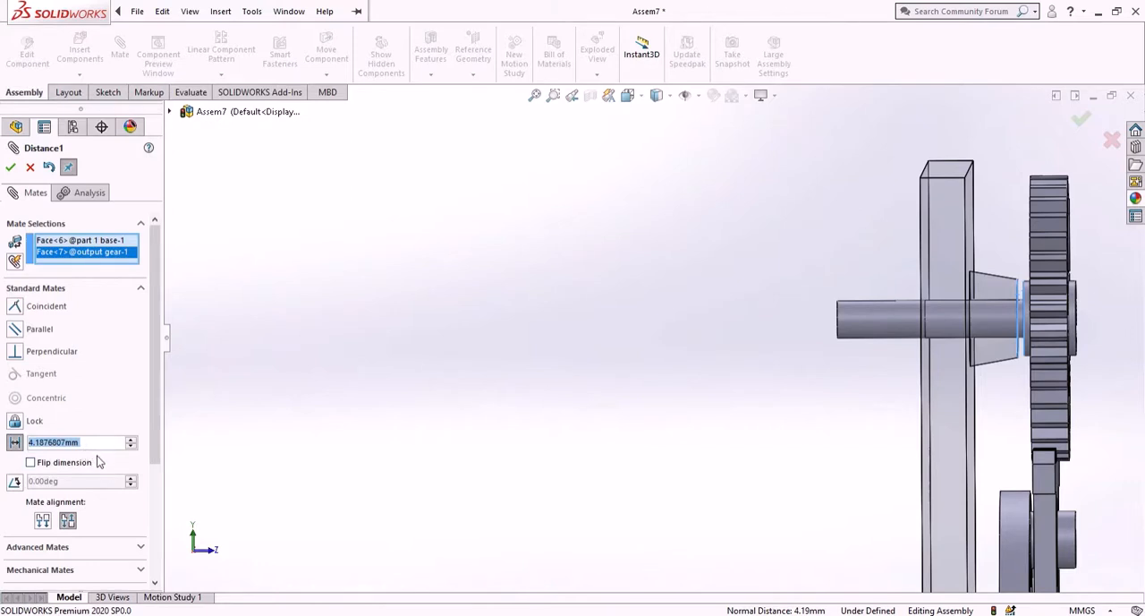
{"action": "scroll", "coordinate": [914, 433], "scroll_direction": "up", "scroll_amount": 4}
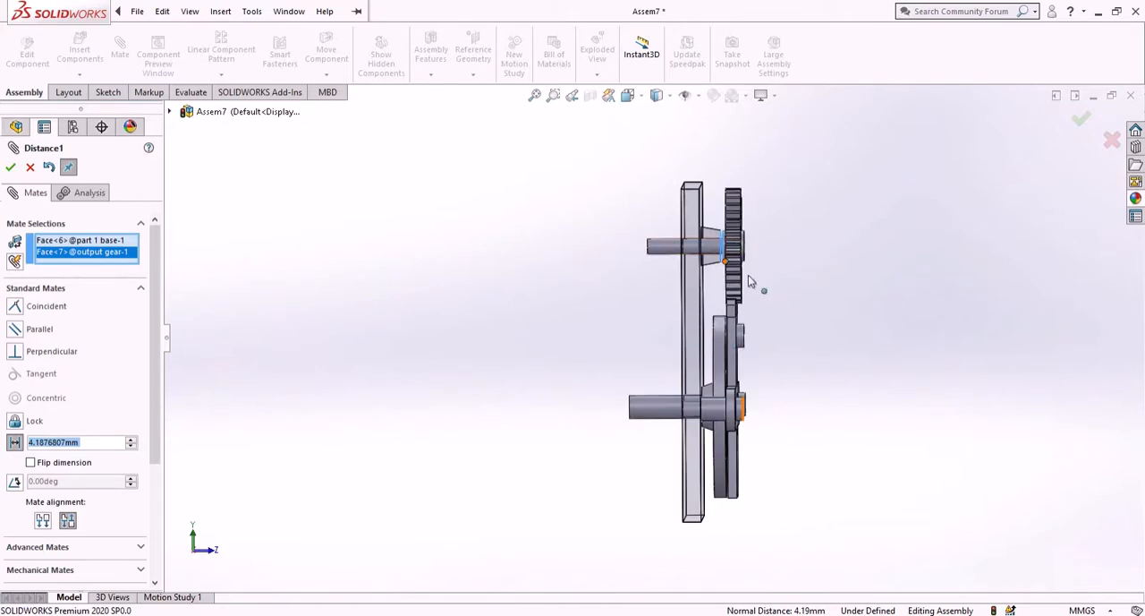
{"action": "scroll", "coordinate": [713, 344], "scroll_direction": "down", "scroll_amount": 1}
{"action": "scroll", "coordinate": [734, 255], "scroll_direction": "down", "scroll_amount": 2}
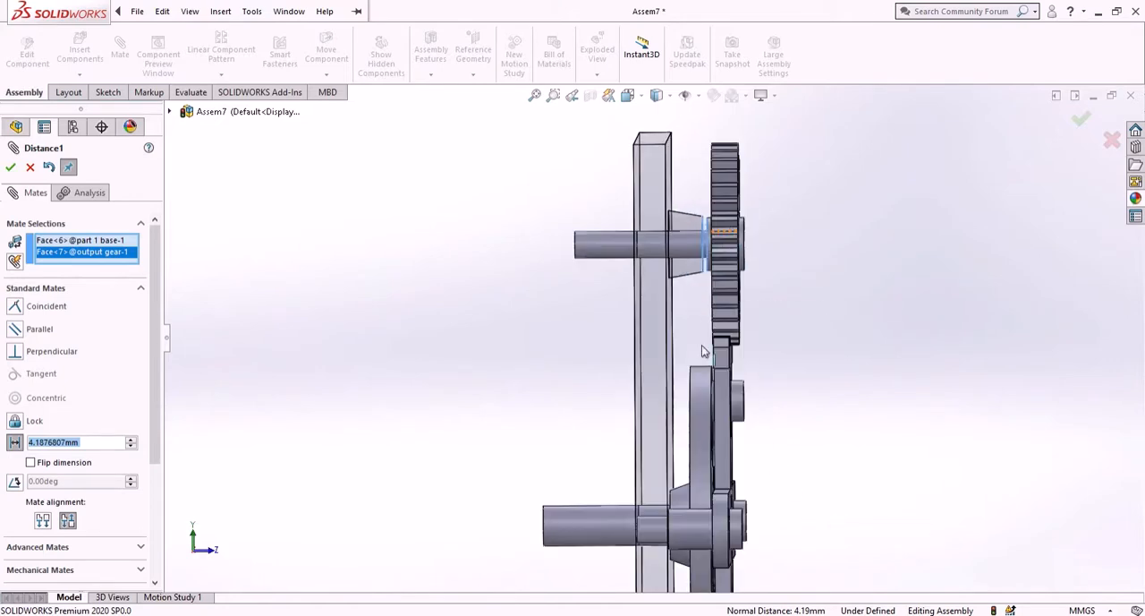
{"action": "type", "text": "2.2"}
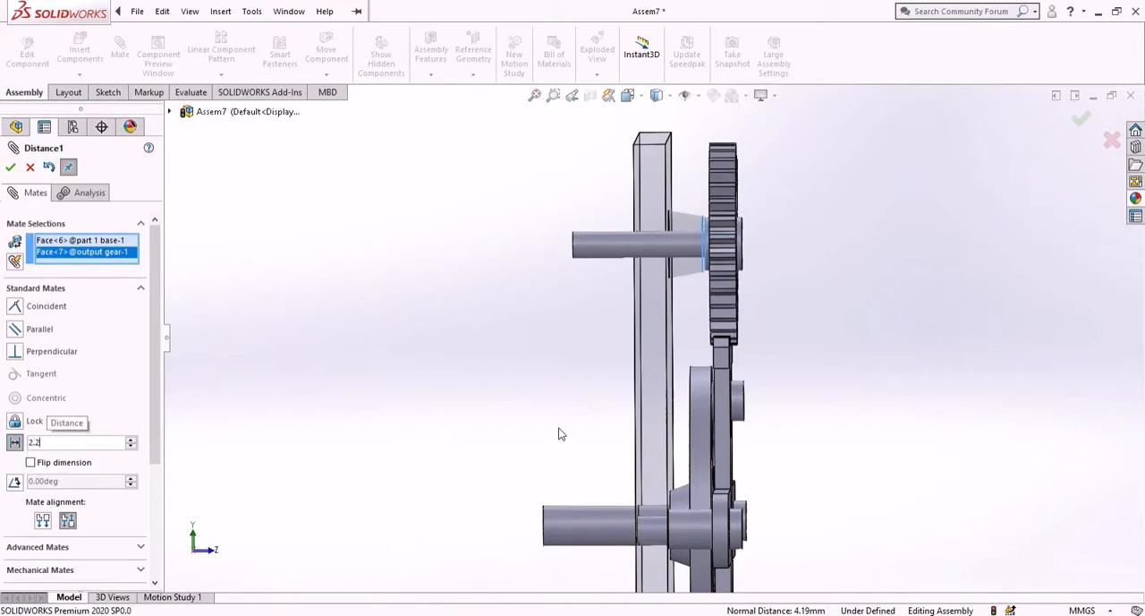
{"action": "key", "text": "Return"}
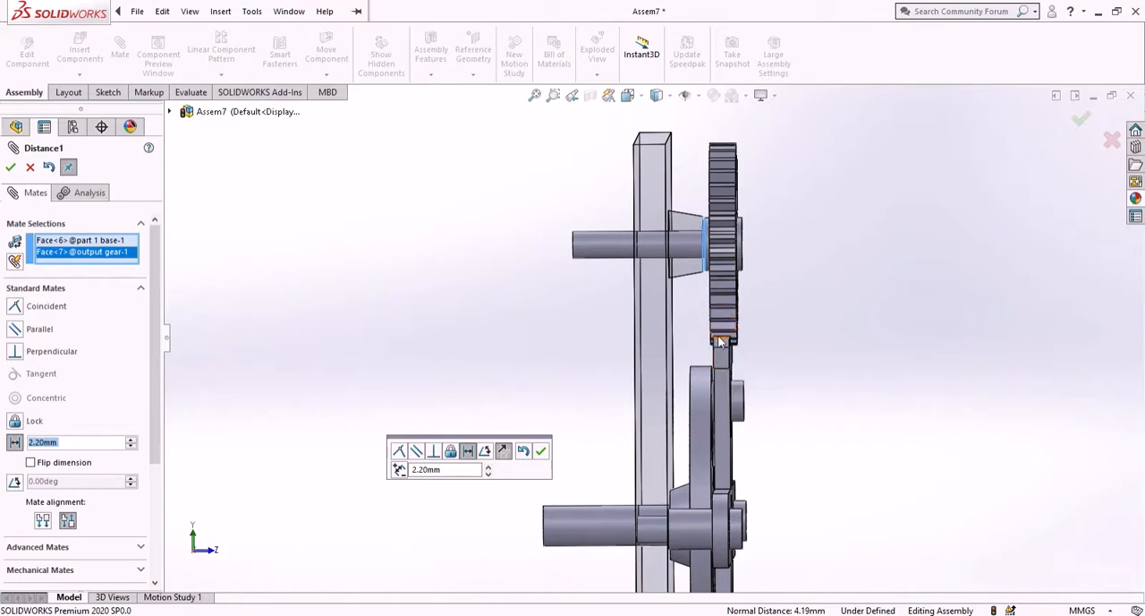
{"action": "left_click", "coordinate": [540, 453]}
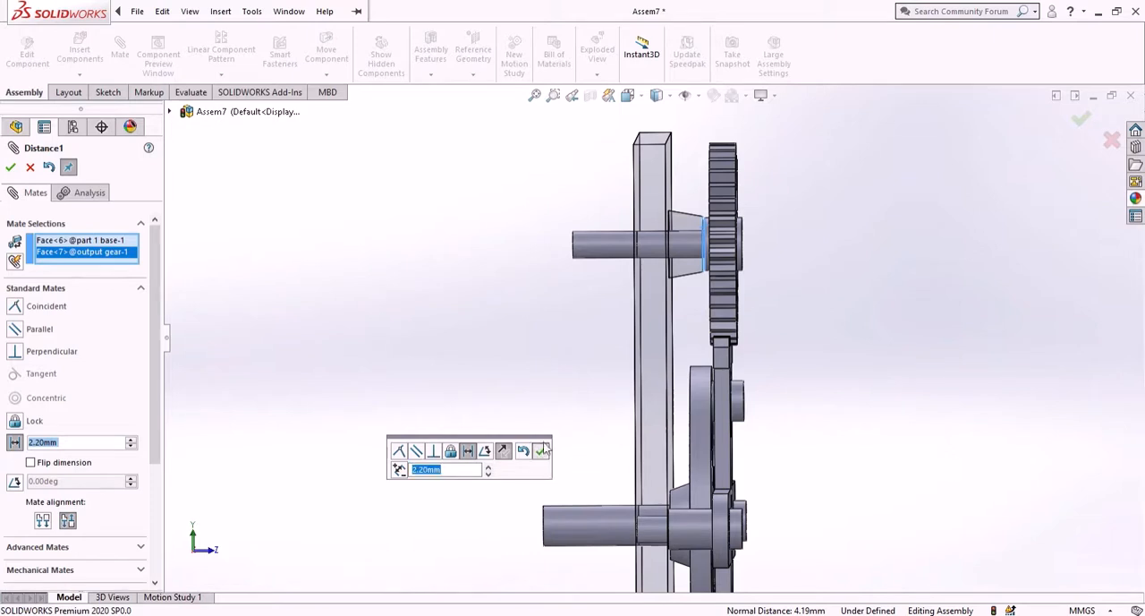
- Add a 1 mm Distance mate between the base plate's face and the eccentric wheel's hub face
{"action": "scroll", "coordinate": [561, 408], "scroll_direction": "up", "scroll_amount": 3}
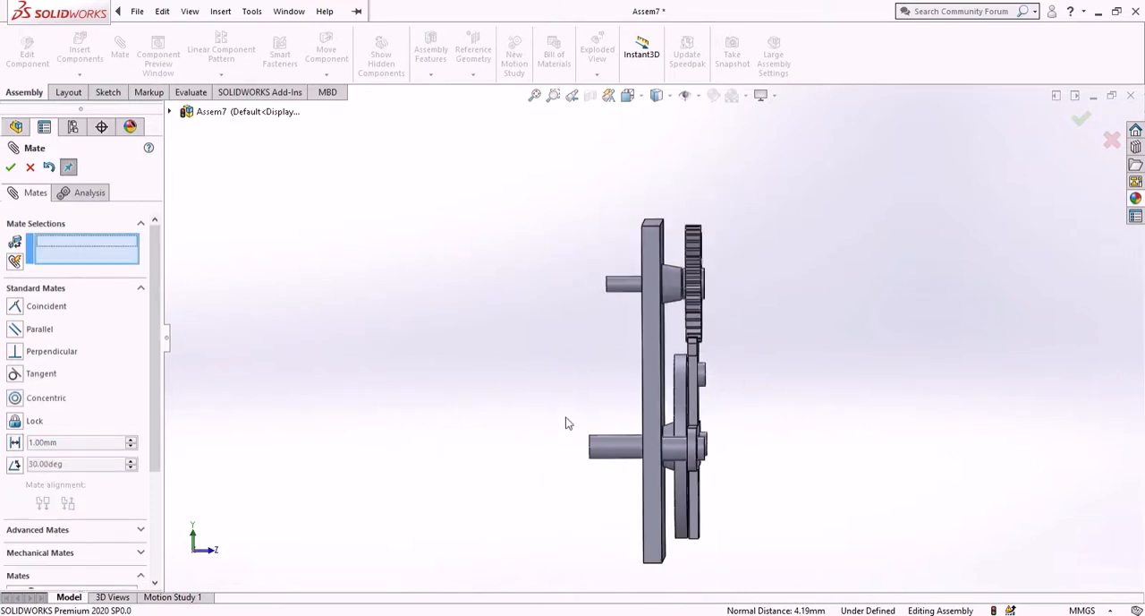
{"action": "scroll", "coordinate": [646, 419], "scroll_direction": "down", "scroll_amount": 5}
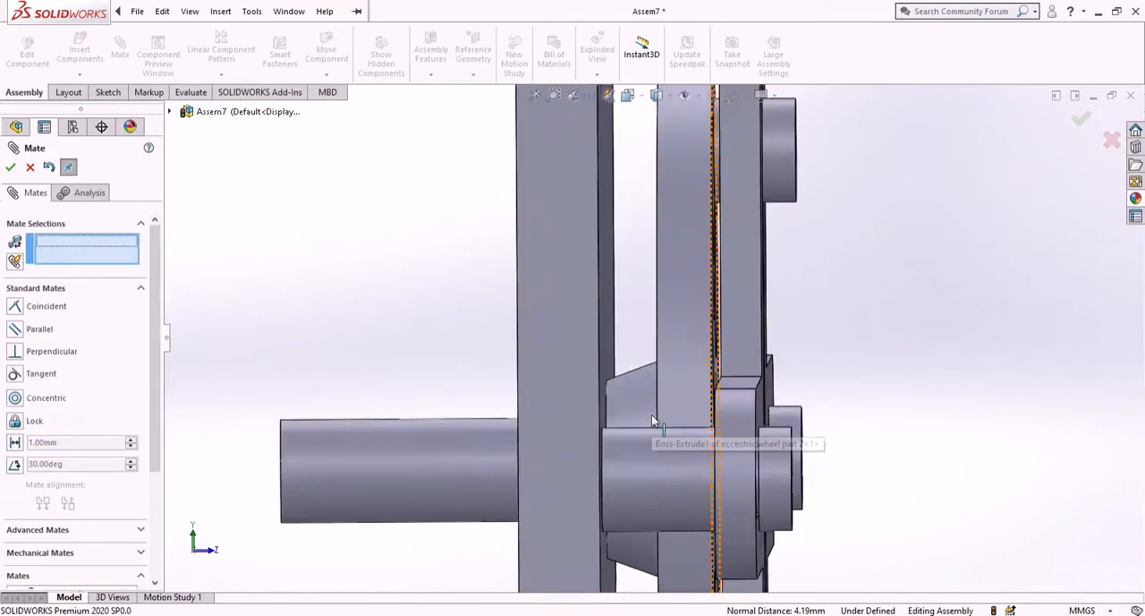
{"action": "left_click", "coordinate": [598, 364]}
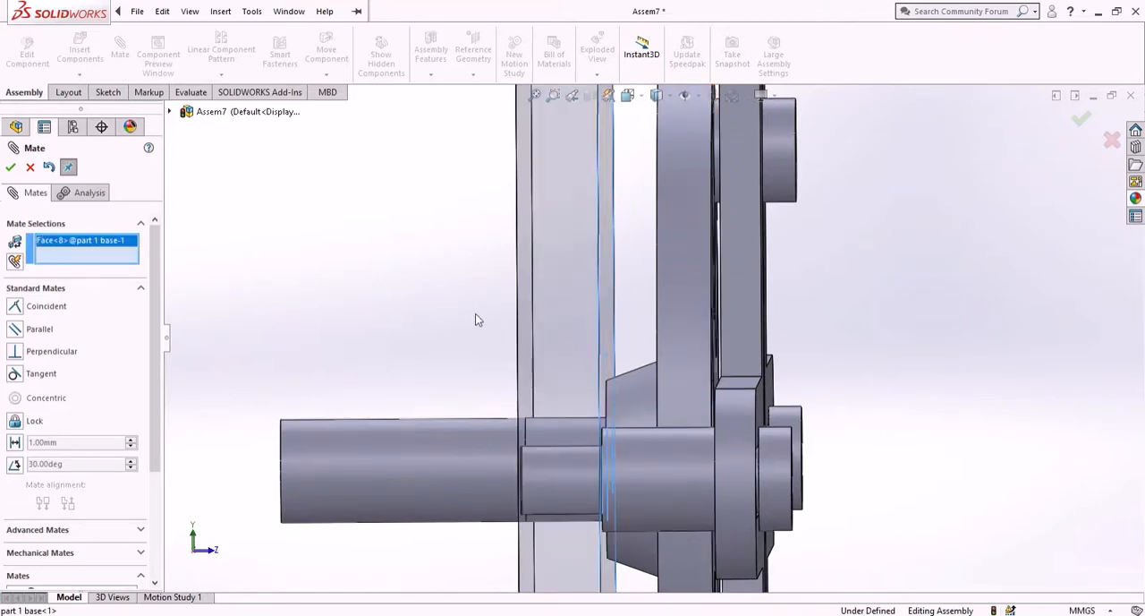
{"action": "middle_click_drag", "start_coordinate": [476, 319], "coordinate": [438, 307]}
{"action": "scroll", "coordinate": [635, 297], "scroll_direction": "up", "scroll_amount": 3}
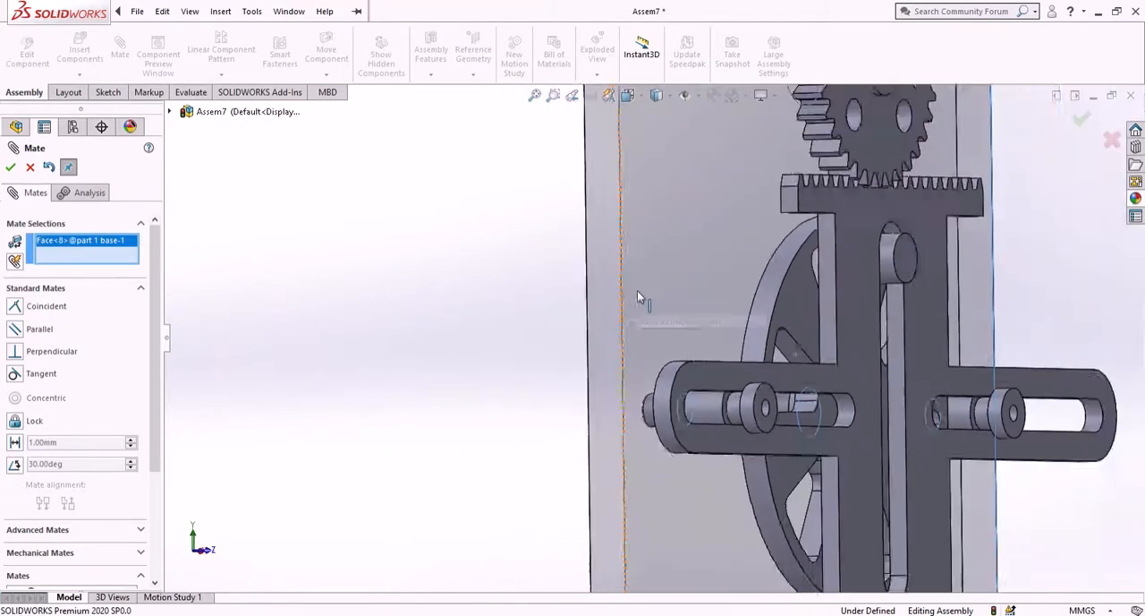
{"action": "scroll", "coordinate": [637, 297], "scroll_direction": "up", "scroll_amount": 3}
{"action": "middle_click_drag", "start_coordinate": [561, 325], "coordinate": [652, 322]}
{"action": "scroll", "coordinate": [789, 362], "scroll_direction": "down", "scroll_amount": 5}
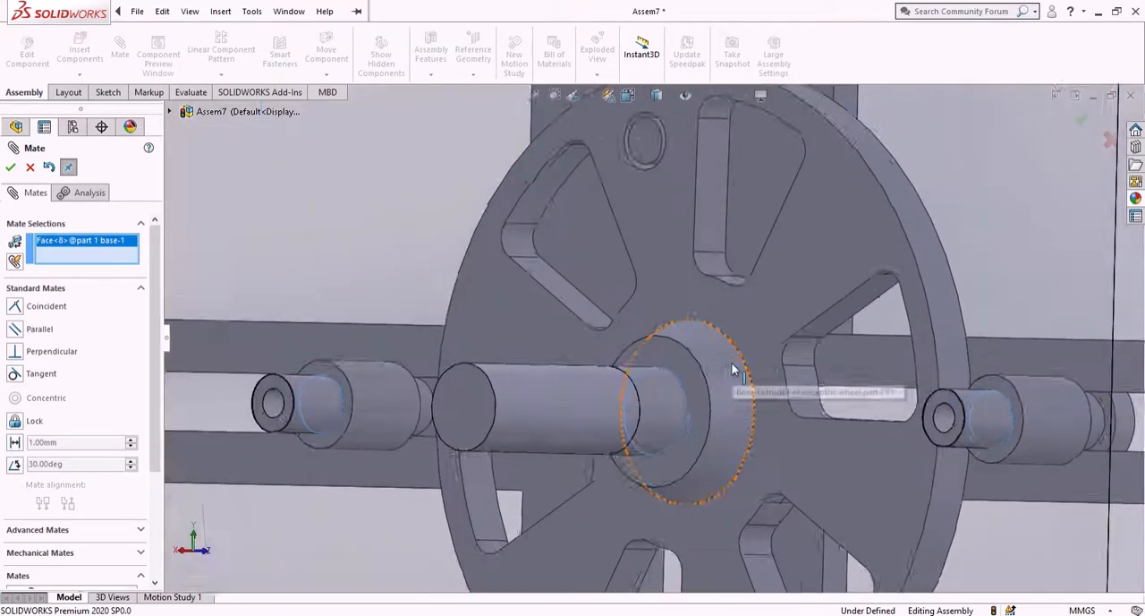
{"action": "scroll", "coordinate": [732, 369], "scroll_direction": "down", "scroll_amount": 2}
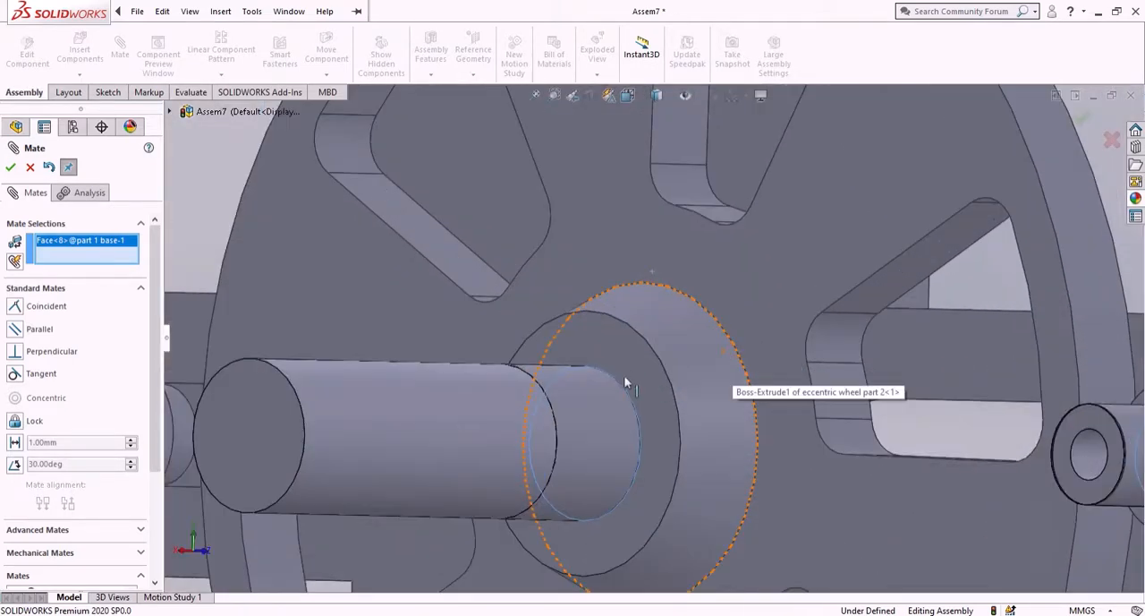
{"action": "left_click", "coordinate": [652, 414]}
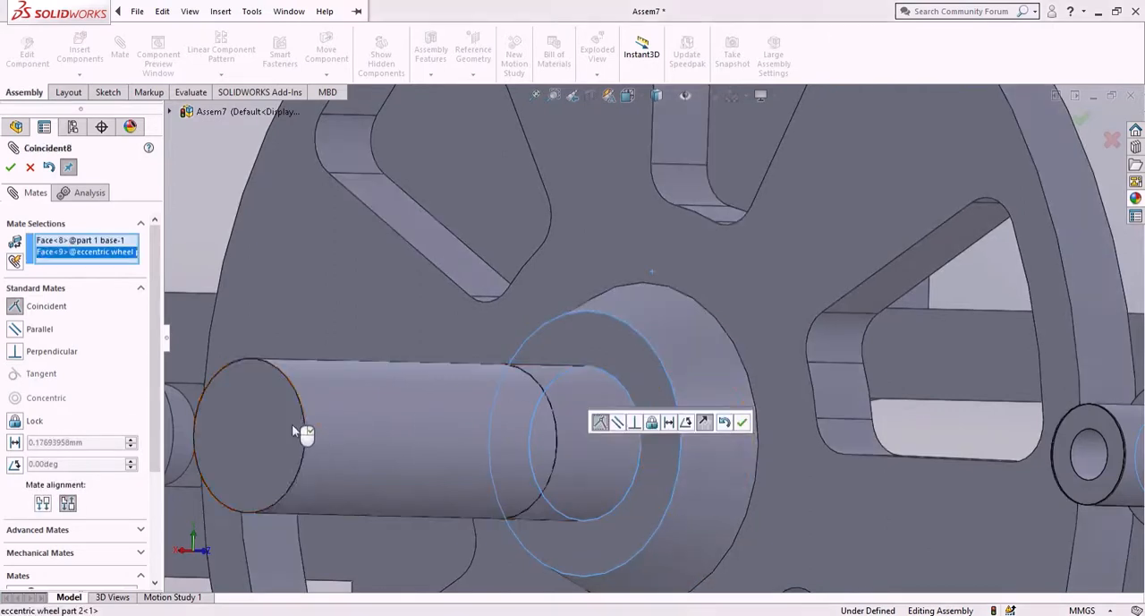
{"action": "left_click", "coordinate": [14, 442]}
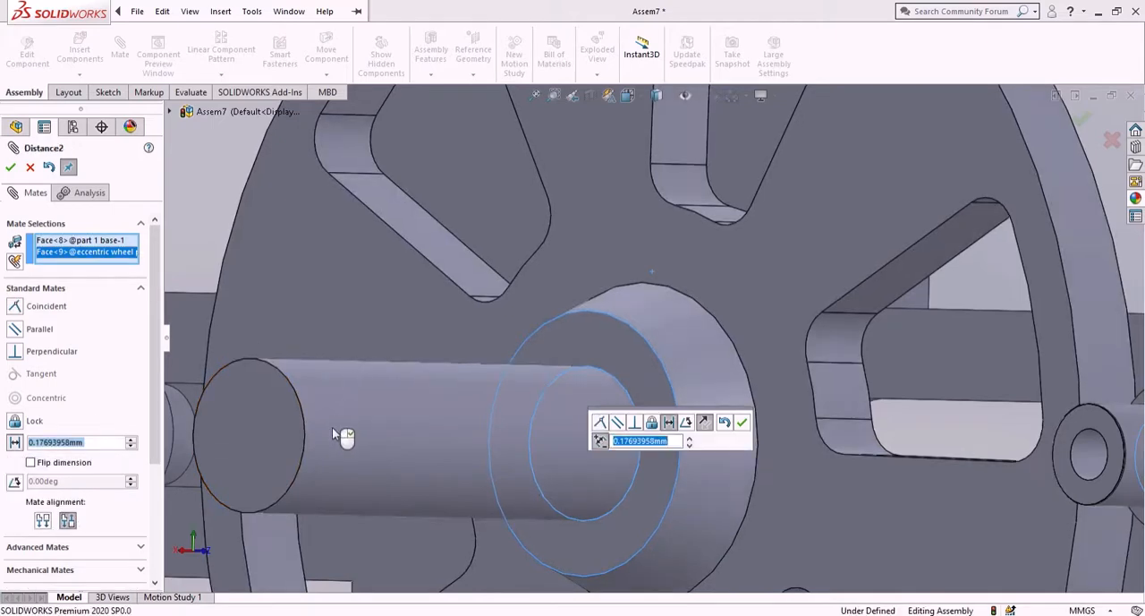
{"action": "middle_click_drag", "start_coordinate": [393, 416], "coordinate": [331, 419]}
{"action": "scroll", "coordinate": [420, 393], "scroll_direction": "up", "scroll_amount": 6}
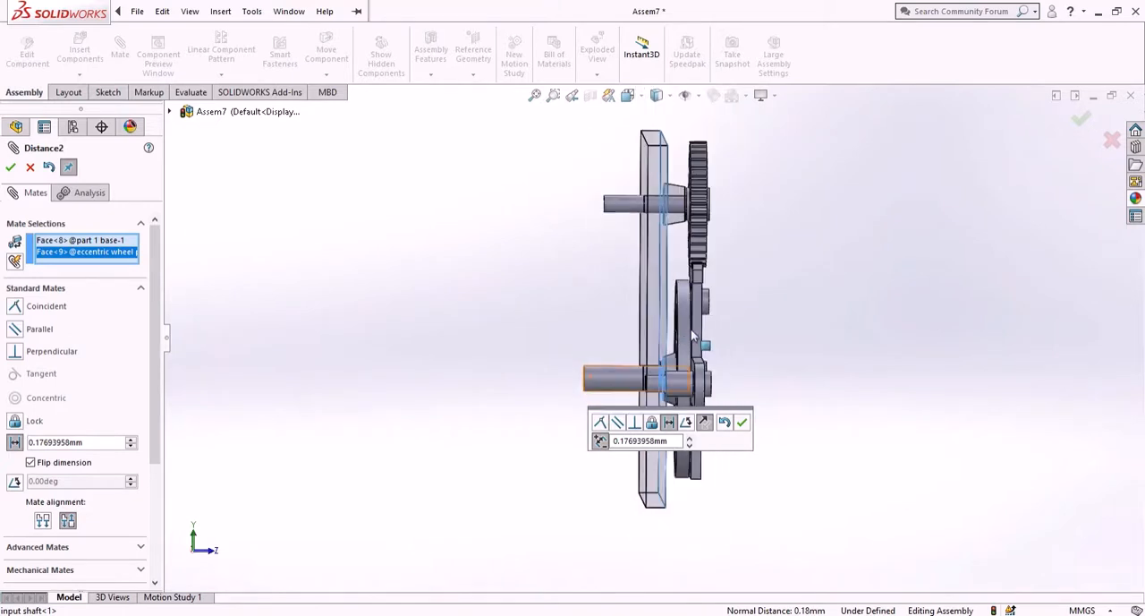
{"action": "scroll", "coordinate": [691, 328], "scroll_direction": "down", "scroll_amount": 3}
{"action": "scroll", "coordinate": [698, 313], "scroll_direction": "down", "scroll_amount": 3}
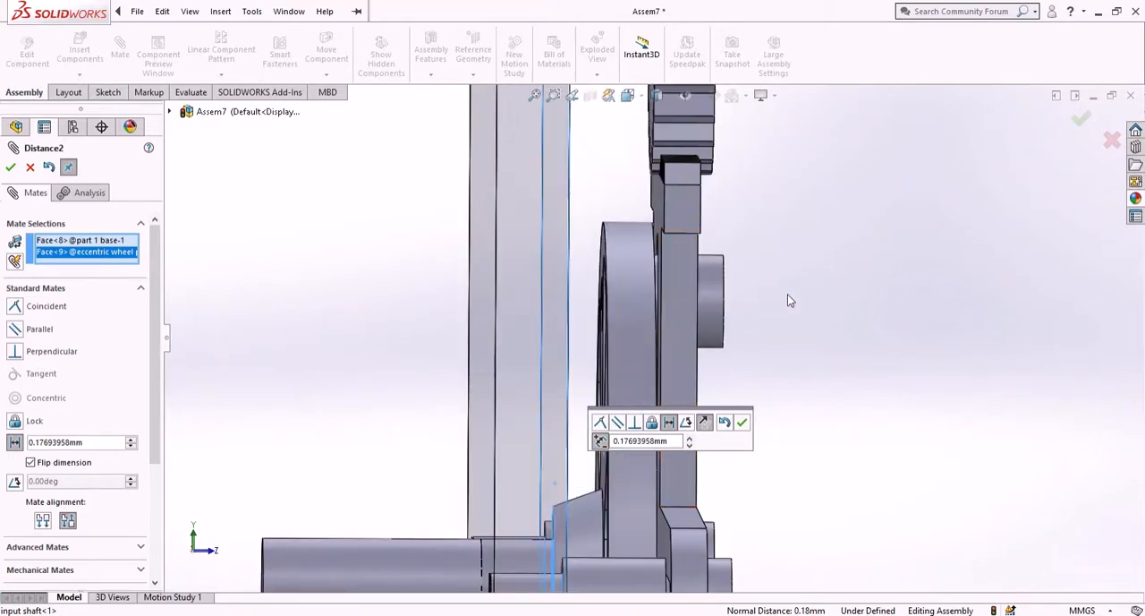
{"action": "middle_click_drag", "start_coordinate": [788, 295], "coordinate": [647, 365]}
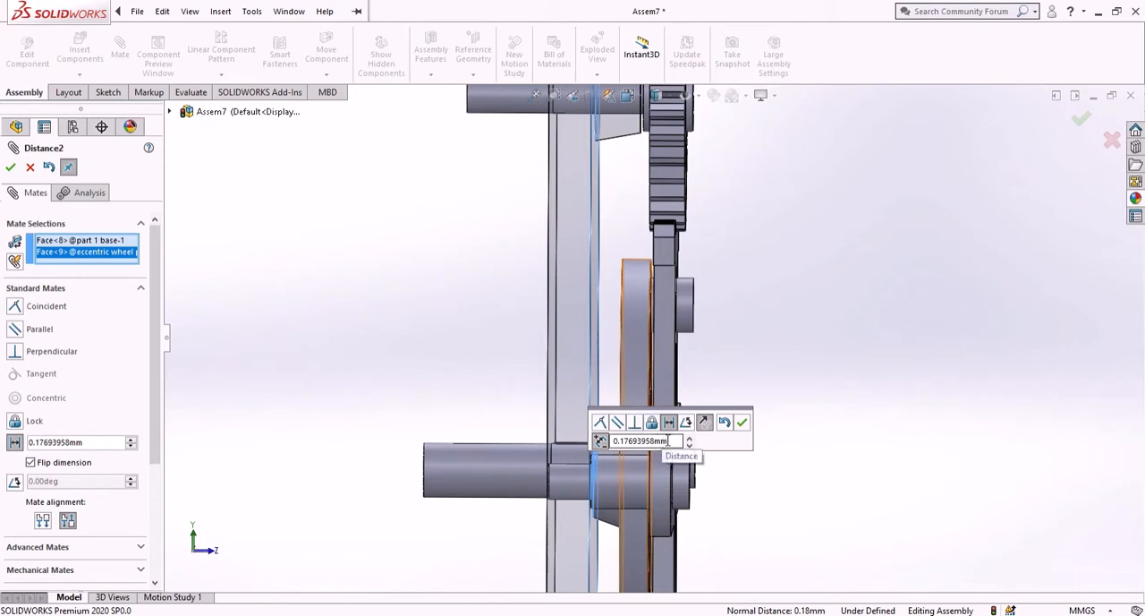
{"action": "left_click_drag", "start_coordinate": [669, 441], "coordinate": [609, 459]}
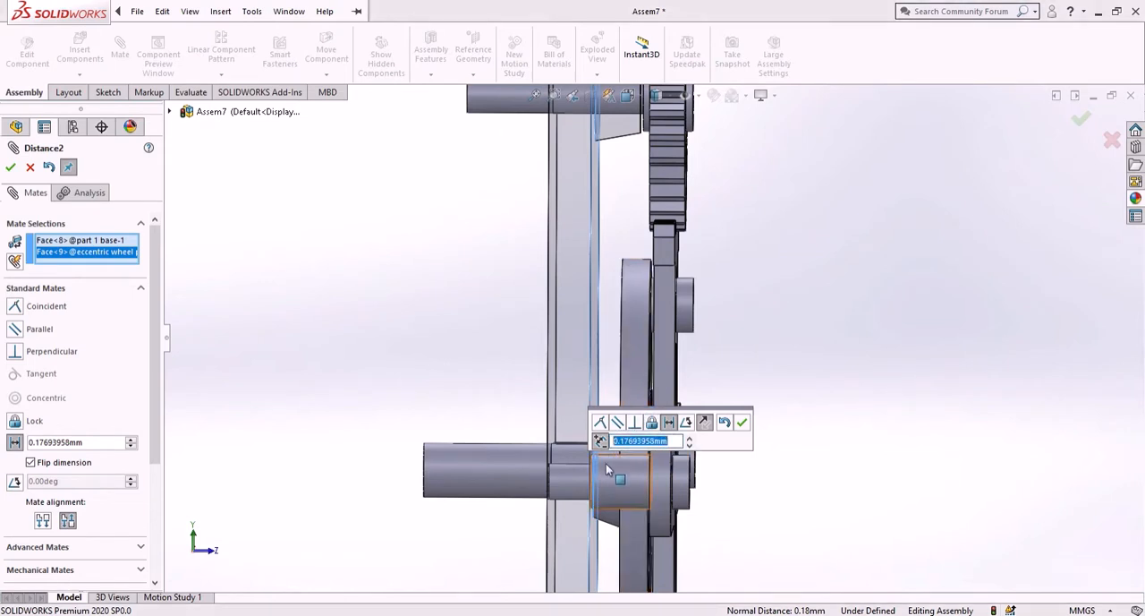
{"action": "key", "text": "BackSpace"}
{"action": "type", "text": "1"}
{"action": "key", "text": "Return"}
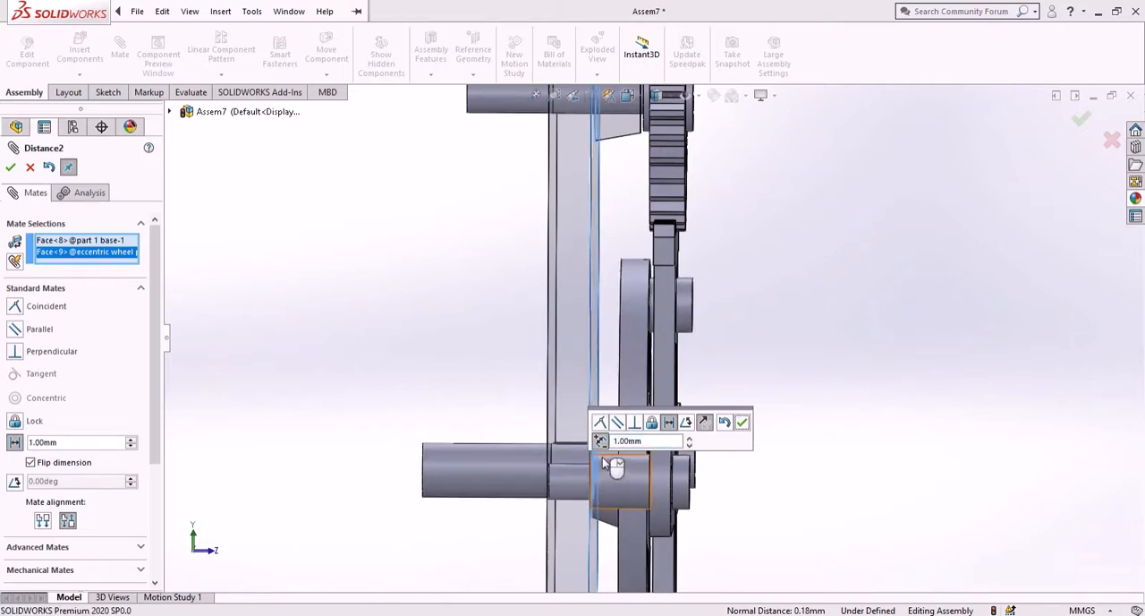
{"action": "left_click", "coordinate": [742, 423]}
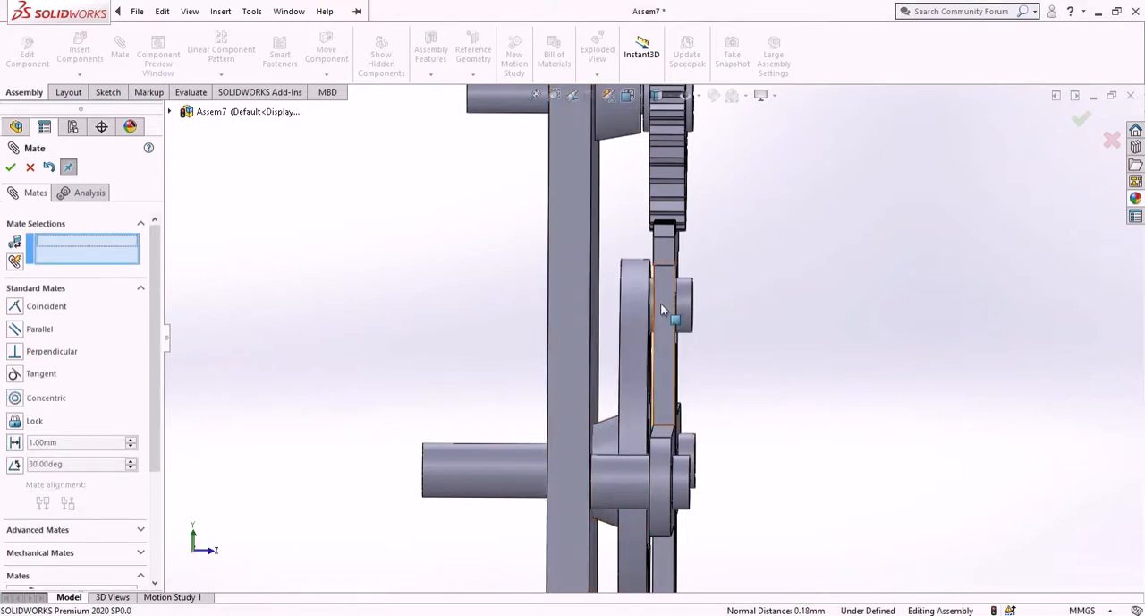
- Switch to the front view and rotate the eccentric wheel to a new position
{"action": "key", "text": "f"}
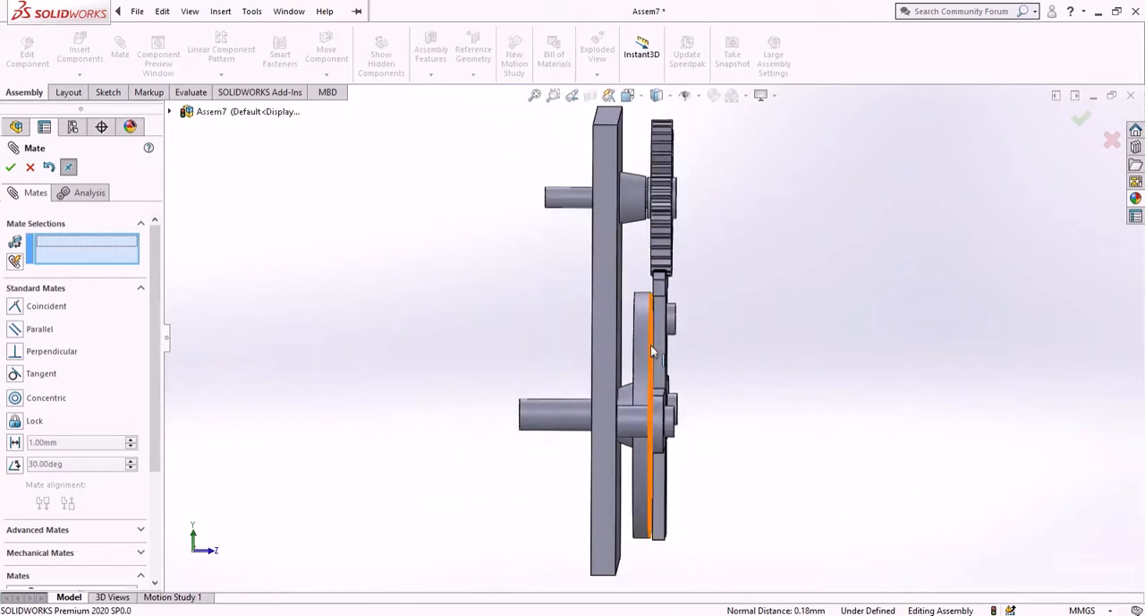
{"action": "scroll", "coordinate": [654, 345], "scroll_direction": "down", "scroll_amount": 2}
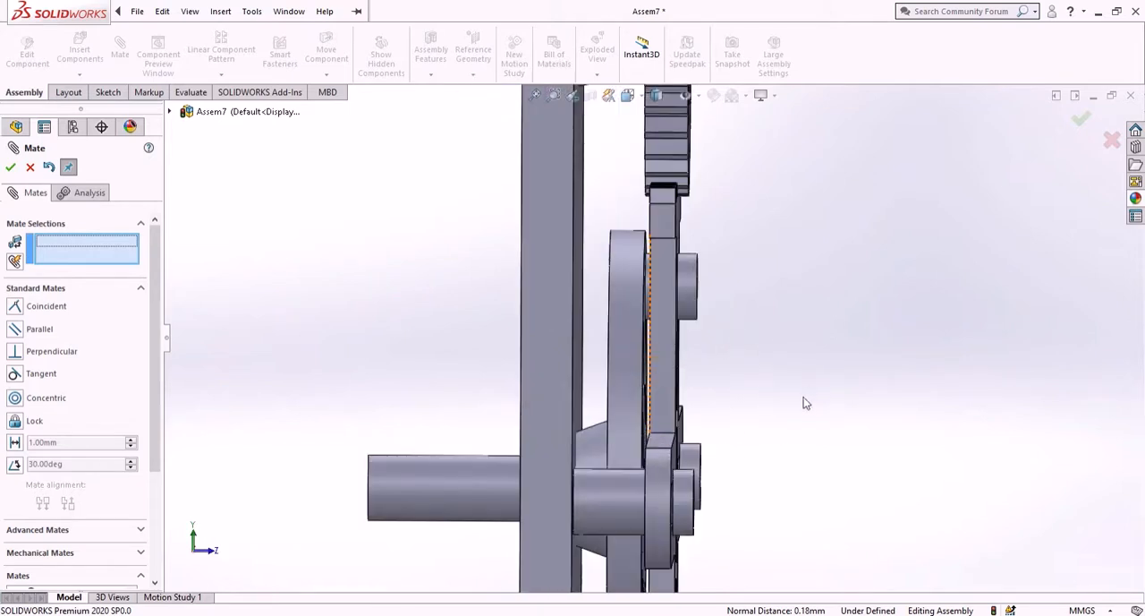
{"action": "scroll", "coordinate": [802, 412], "scroll_direction": "up", "scroll_amount": 2}
{"action": "scroll", "coordinate": [758, 383], "scroll_direction": "up", "scroll_amount": 1}
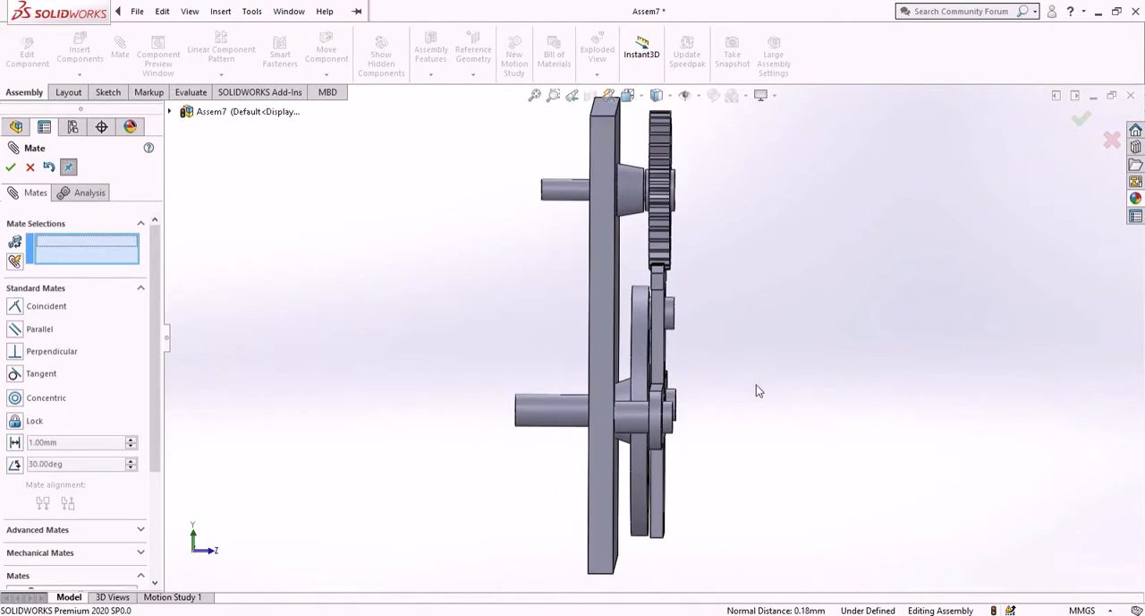
{"action": "middle_click_drag", "start_coordinate": [755, 384], "coordinate": [659, 385]}
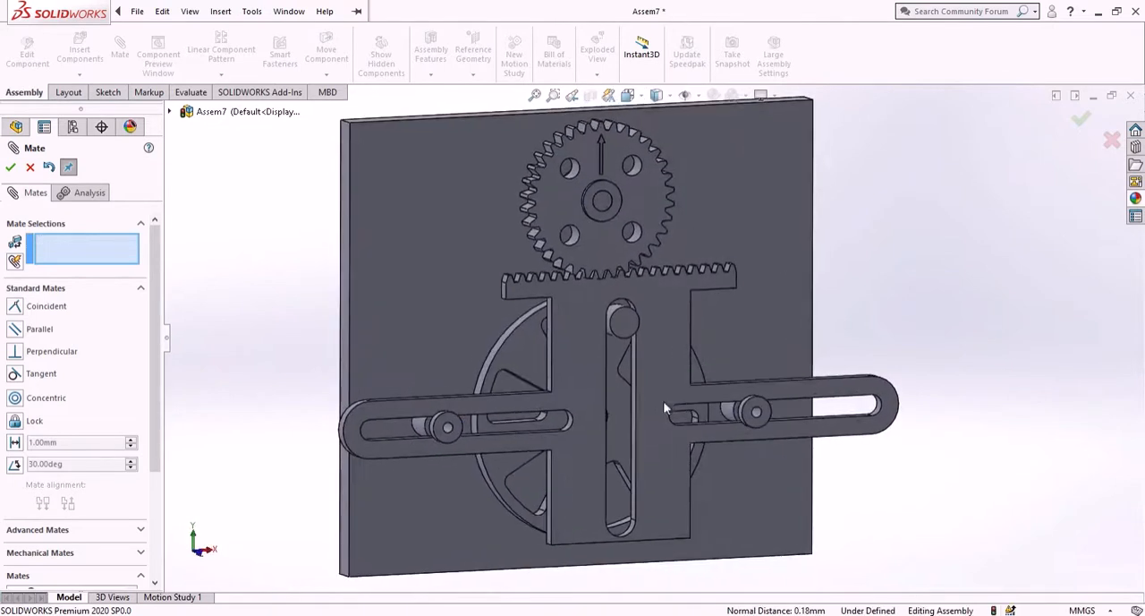
{"action": "scroll", "coordinate": [659, 385], "scroll_direction": "up", "scroll_amount": 3}
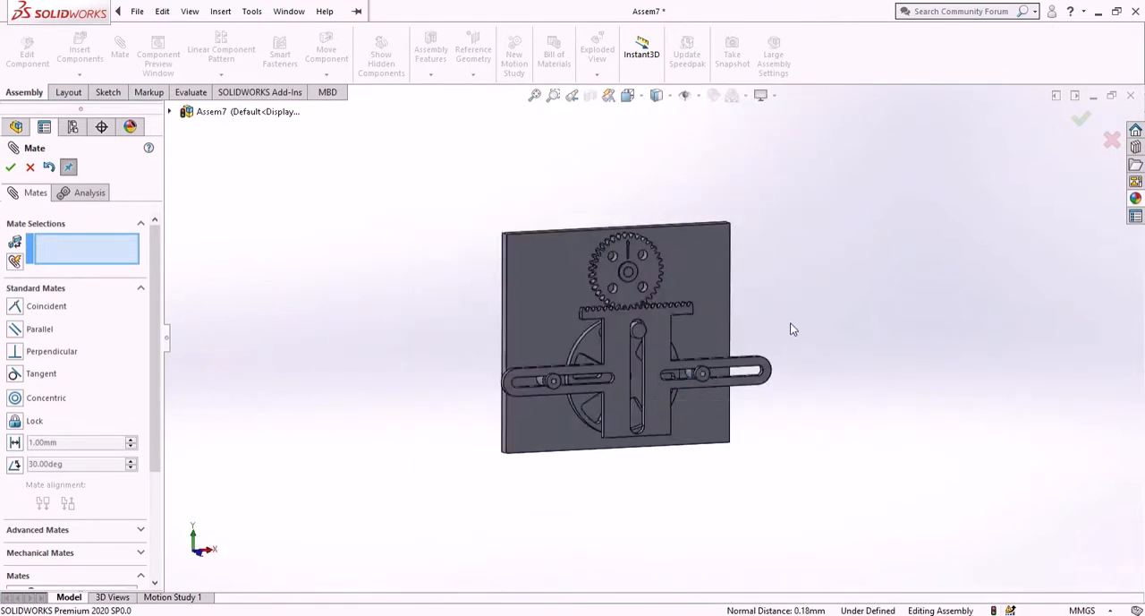
{"action": "key", "text": "ctrl+1"}
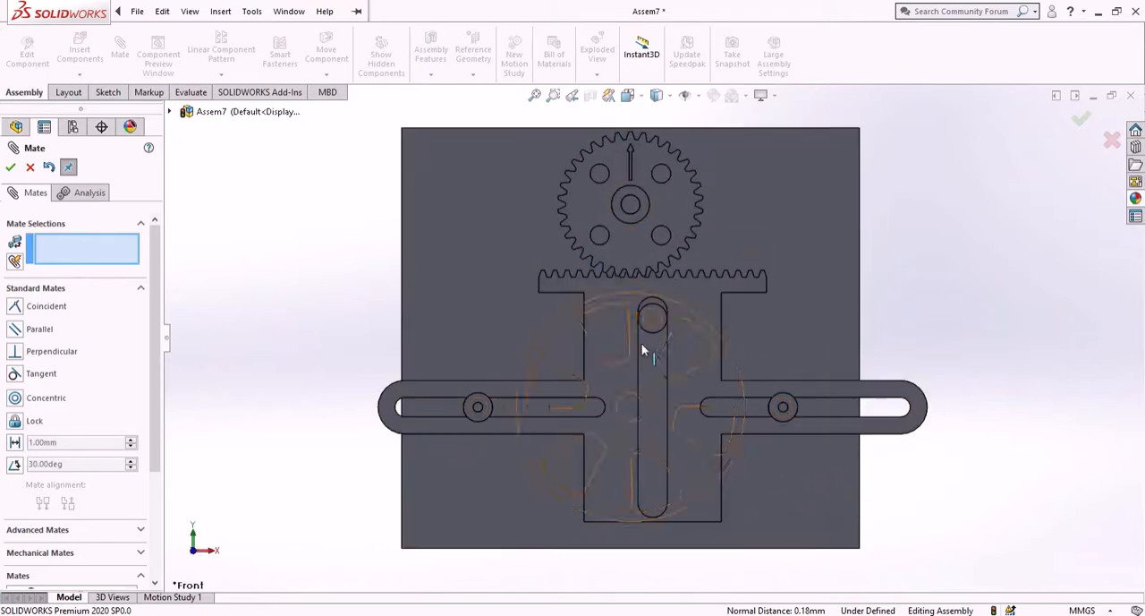
{"action": "left_click_drag", "start_coordinate": [692, 344], "coordinate": [659, 523]}
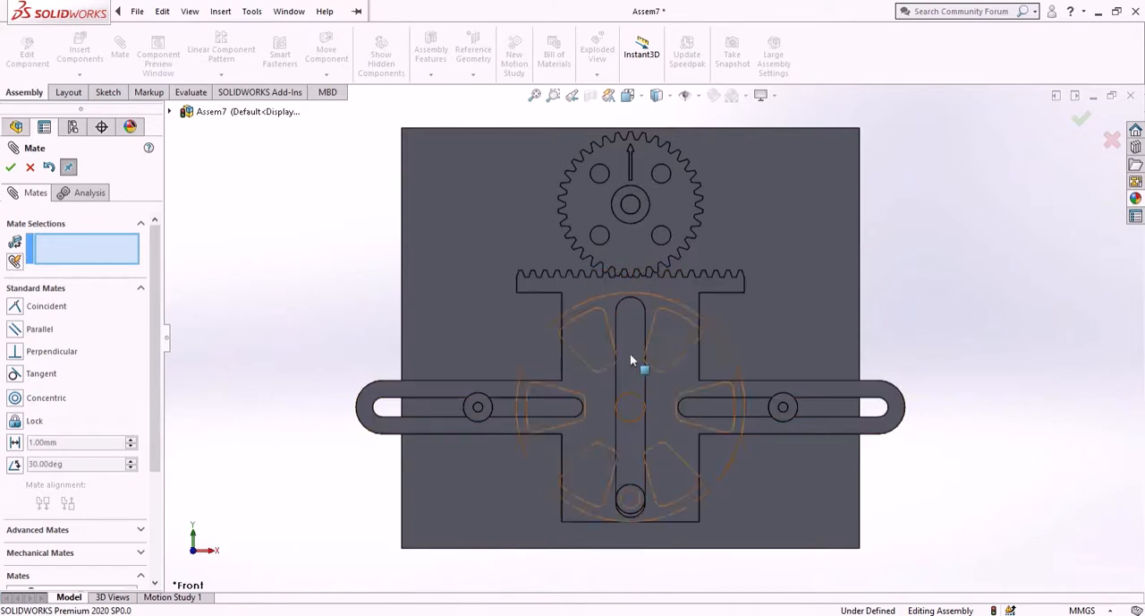
- Rotate the output gear so its teeth mesh with the rack's teeth
{"action": "scroll", "coordinate": [637, 231], "scroll_direction": "down", "scroll_amount": 5}
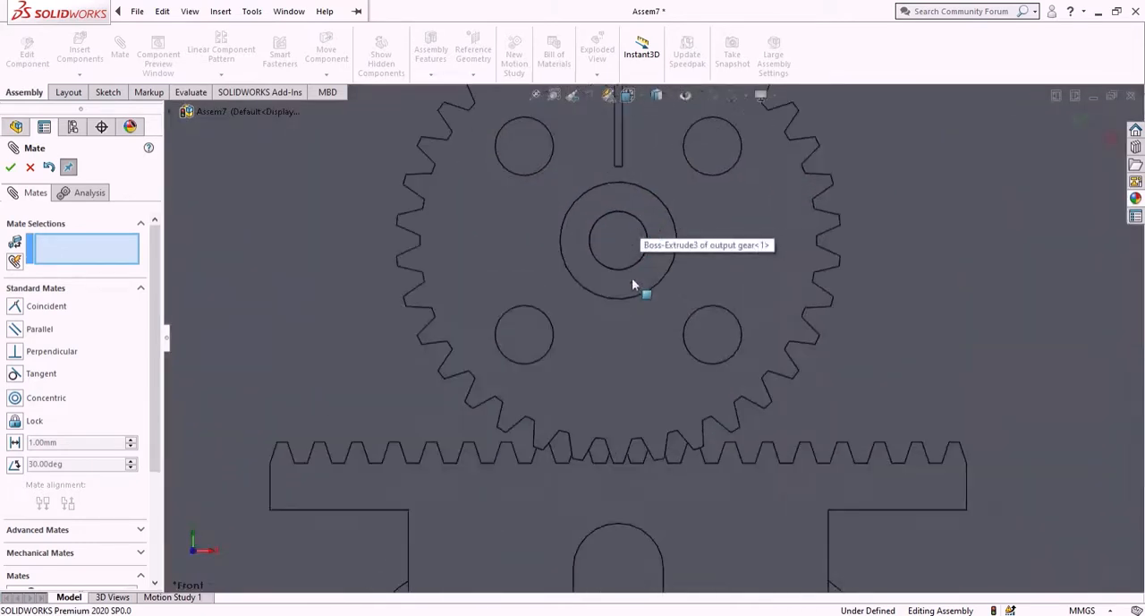
{"action": "left_click_drag", "start_coordinate": [631, 414], "coordinate": [613, 417]}
{"action": "scroll", "coordinate": [644, 458], "scroll_direction": "down", "scroll_amount": 2}
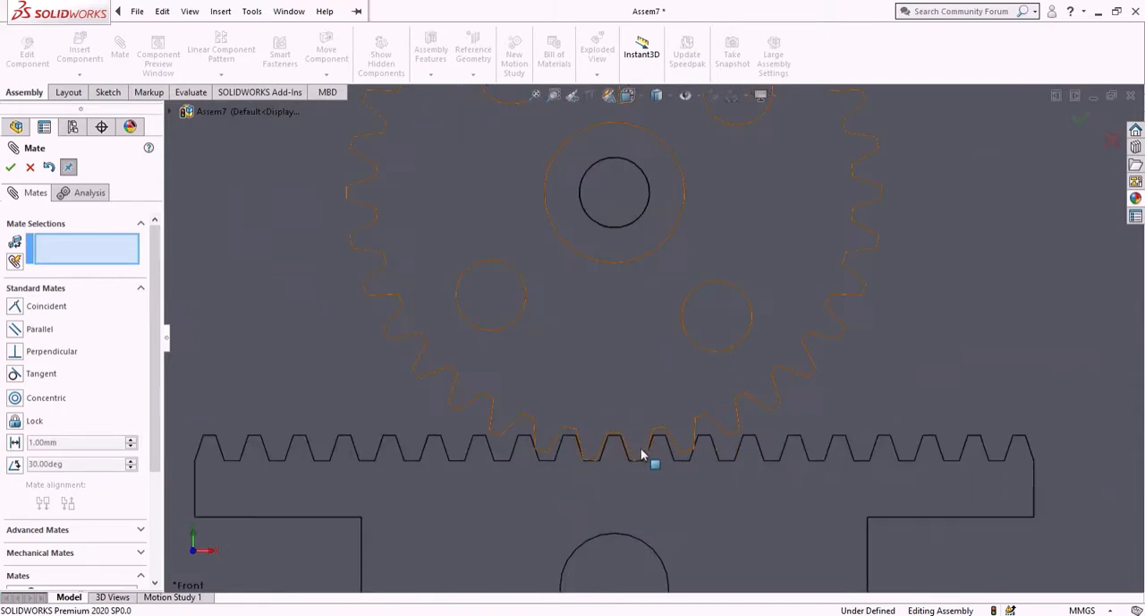
{"action": "scroll", "coordinate": [620, 345], "scroll_direction": "up", "scroll_amount": 2}
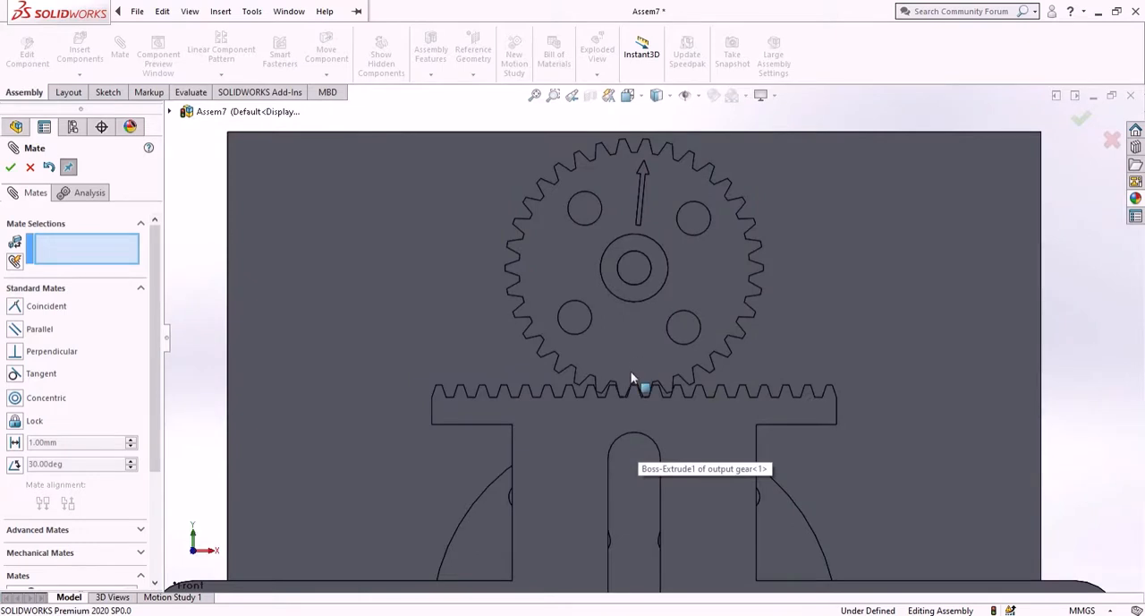
{"action": "left_click_drag", "start_coordinate": [639, 357], "coordinate": [674, 370]}
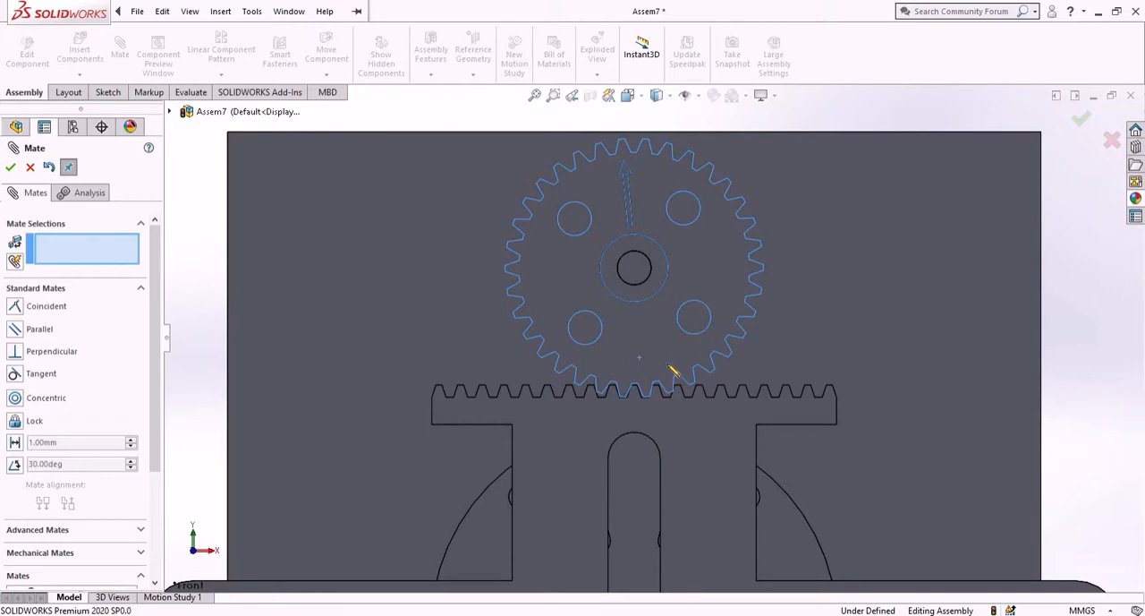
{"action": "left_click_drag", "start_coordinate": [673, 369], "coordinate": [672, 373]}
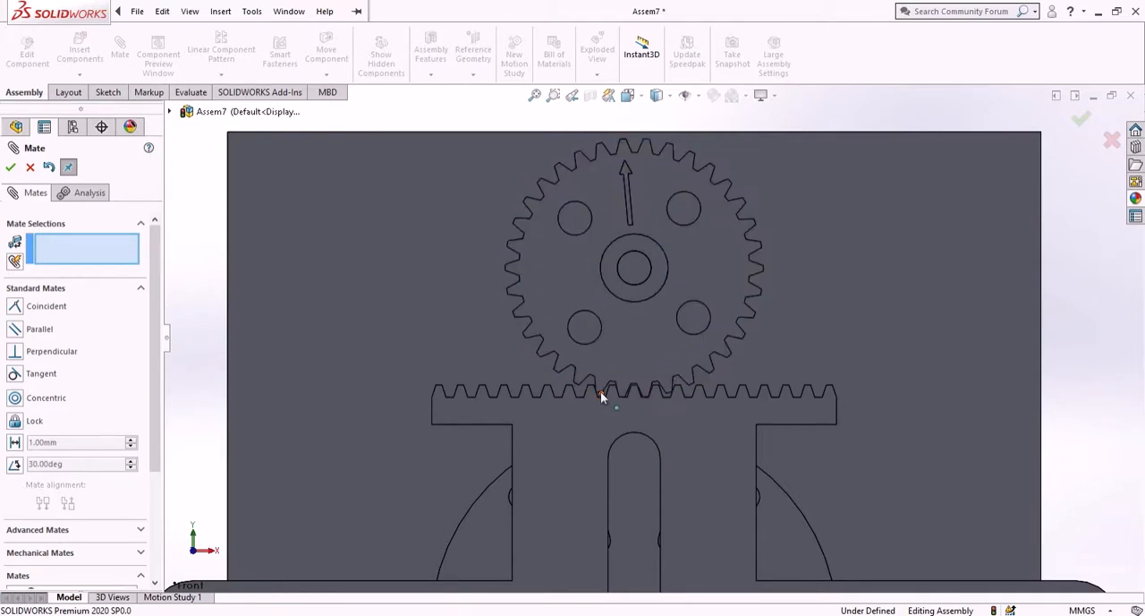
{"action": "scroll", "coordinate": [653, 386], "scroll_direction": "down", "scroll_amount": 6}
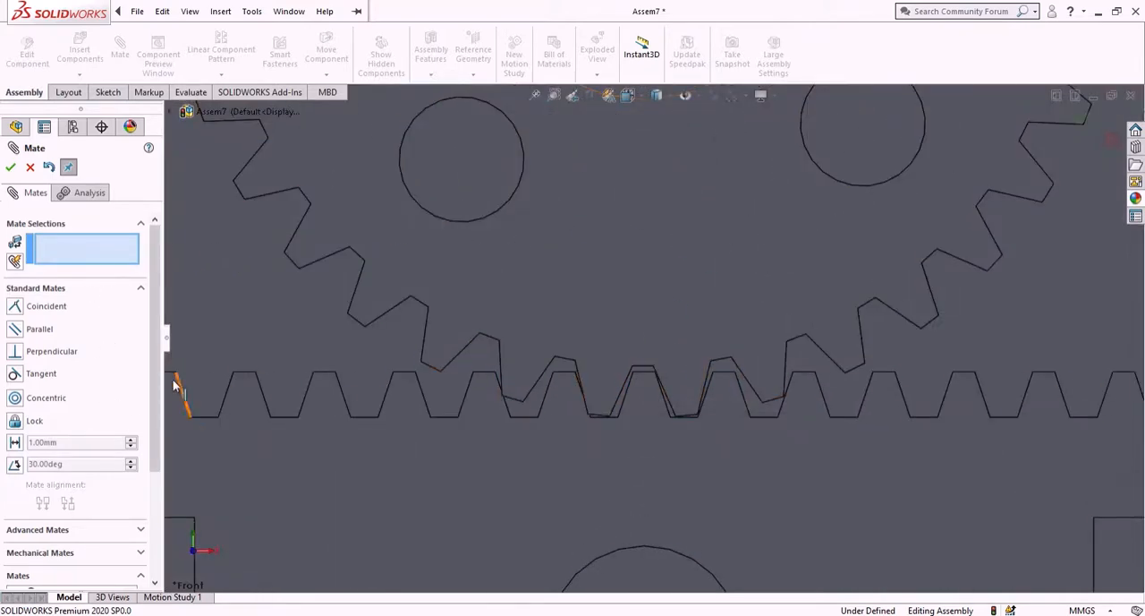
- Add a Rack Pinion mechanical mate between a rack tooth edge and the output gear's hub circular edge
{"action": "left_click_drag", "start_coordinate": [156, 390], "coordinate": [151, 504]}
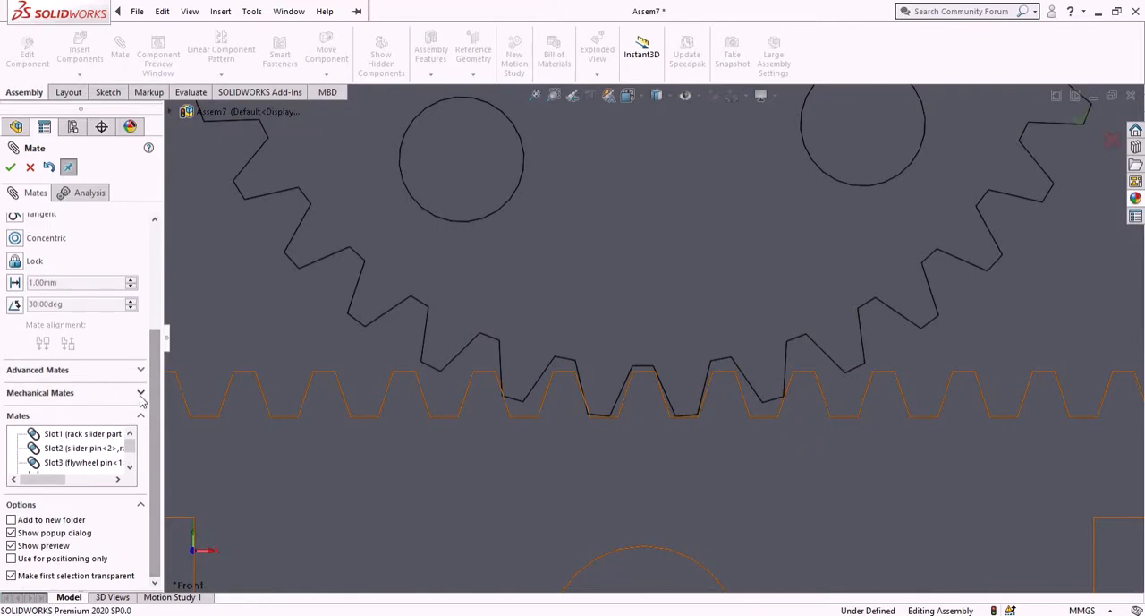
{"action": "left_click", "coordinate": [141, 393]}
{"action": "scroll", "coordinate": [154, 398], "scroll_direction": "up", "scroll_amount": 3}
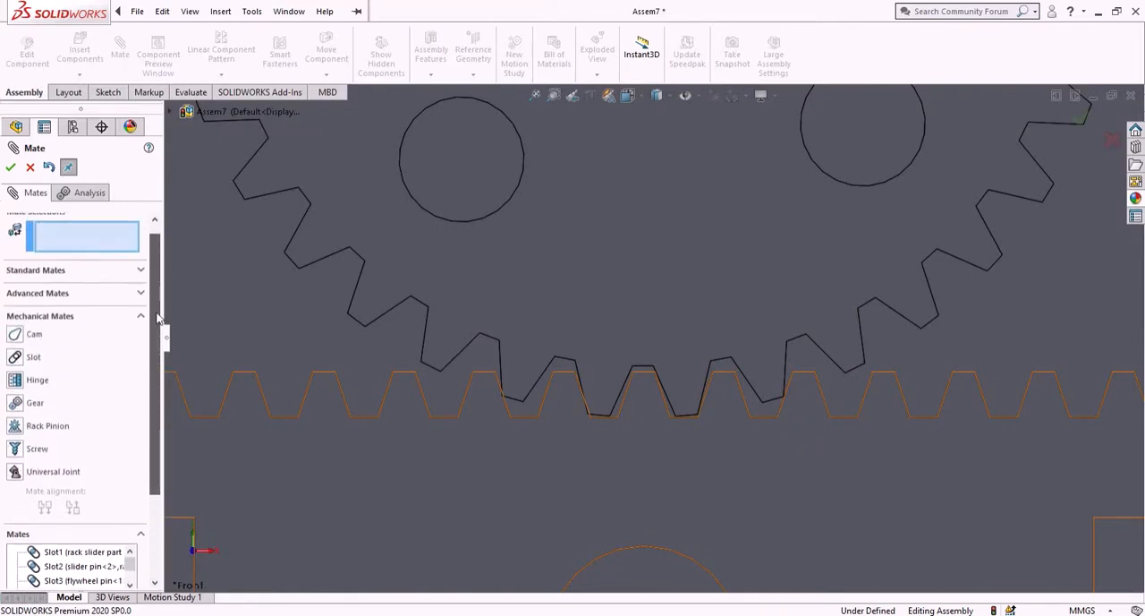
{"action": "left_click", "coordinate": [15, 426]}
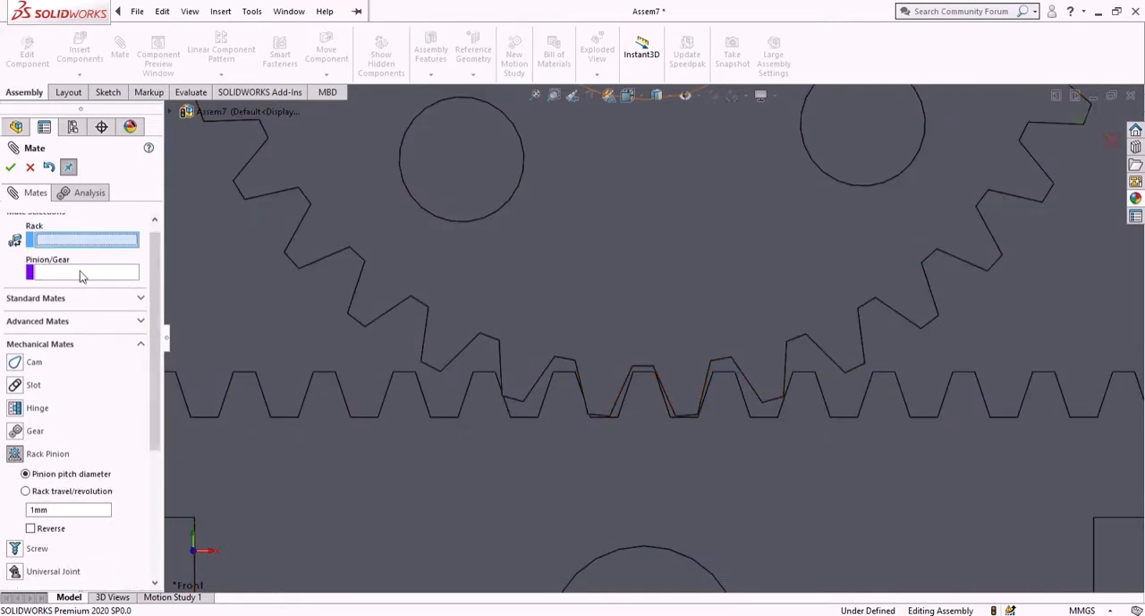
{"action": "left_click", "coordinate": [625, 408]}
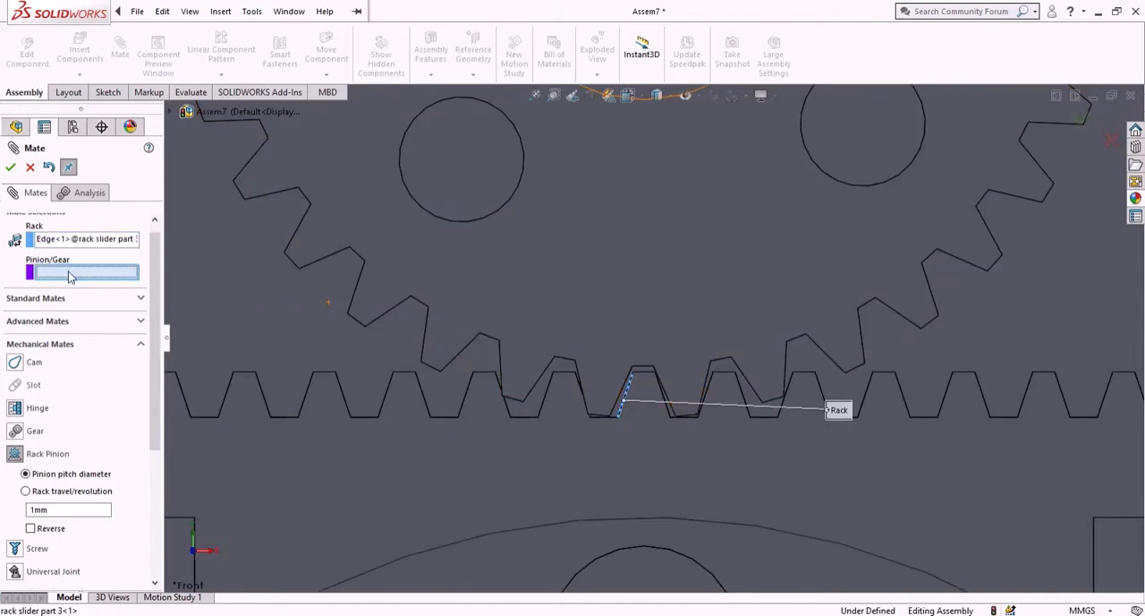
{"action": "scroll", "coordinate": [702, 161], "scroll_direction": "up", "scroll_amount": 3}
{"action": "scroll", "coordinate": [696, 152], "scroll_direction": "down", "scroll_amount": 8}
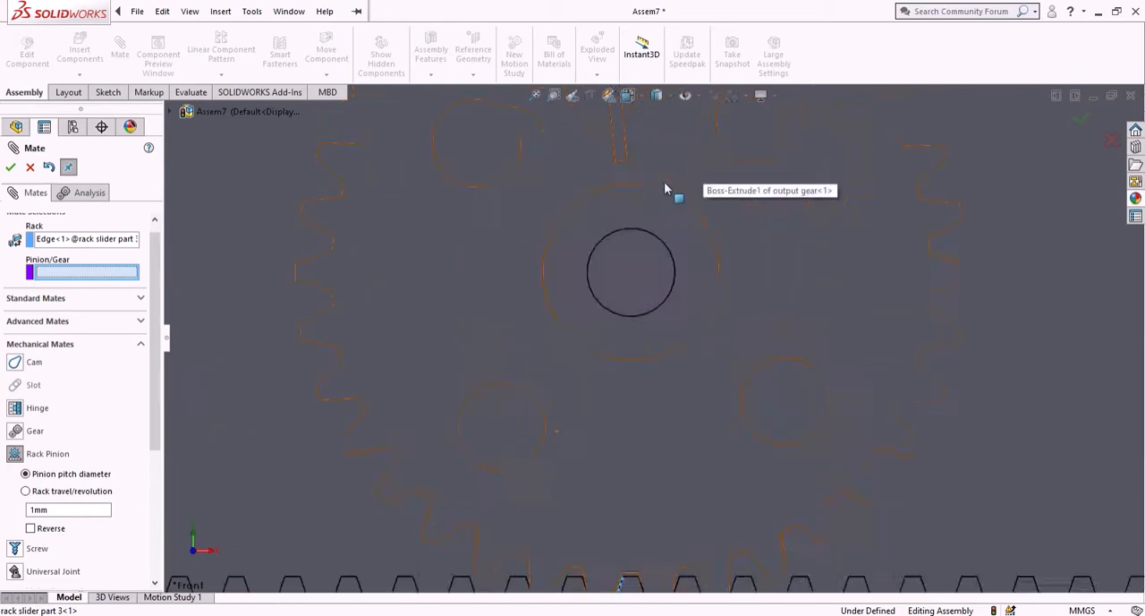
{"action": "left_click", "coordinate": [680, 354]}
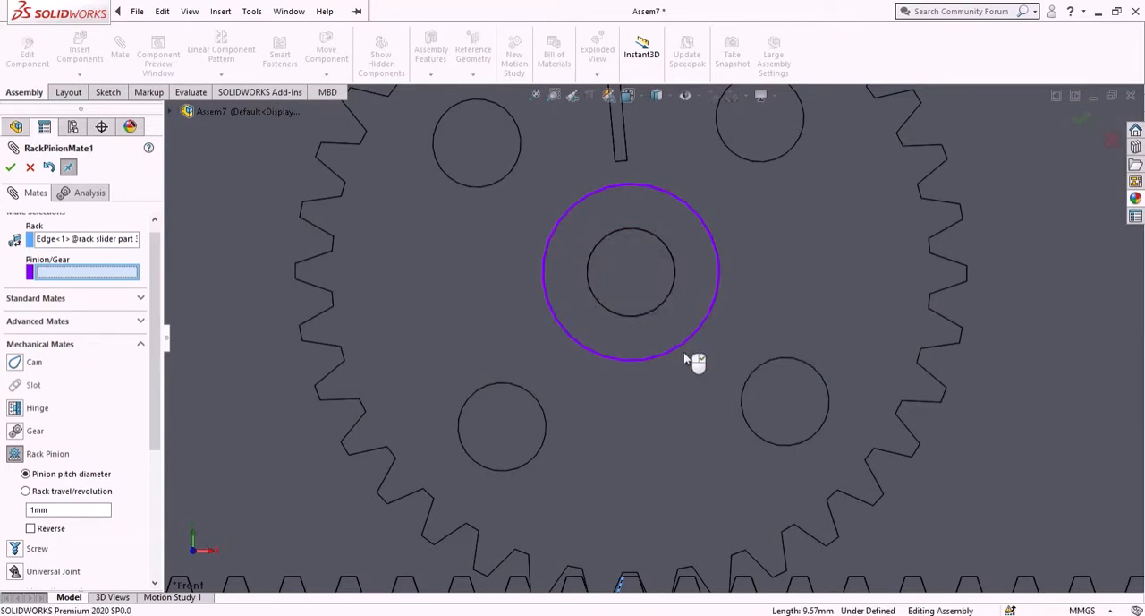
{"action": "scroll", "coordinate": [684, 358], "scroll_direction": "up", "scroll_amount": 7}
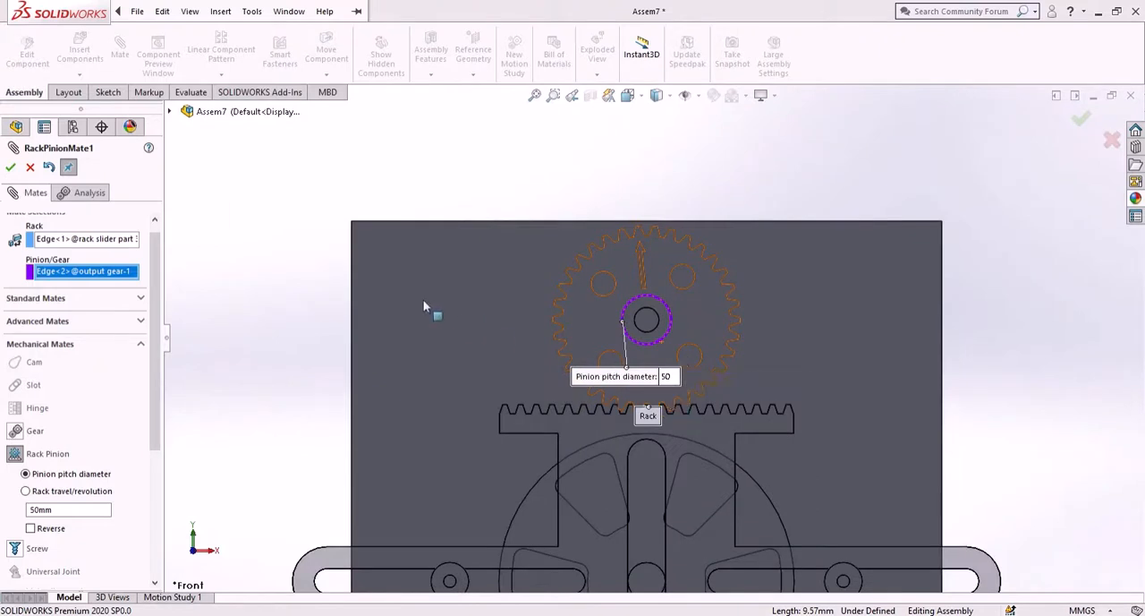
{"action": "left_click", "coordinate": [11, 168]}
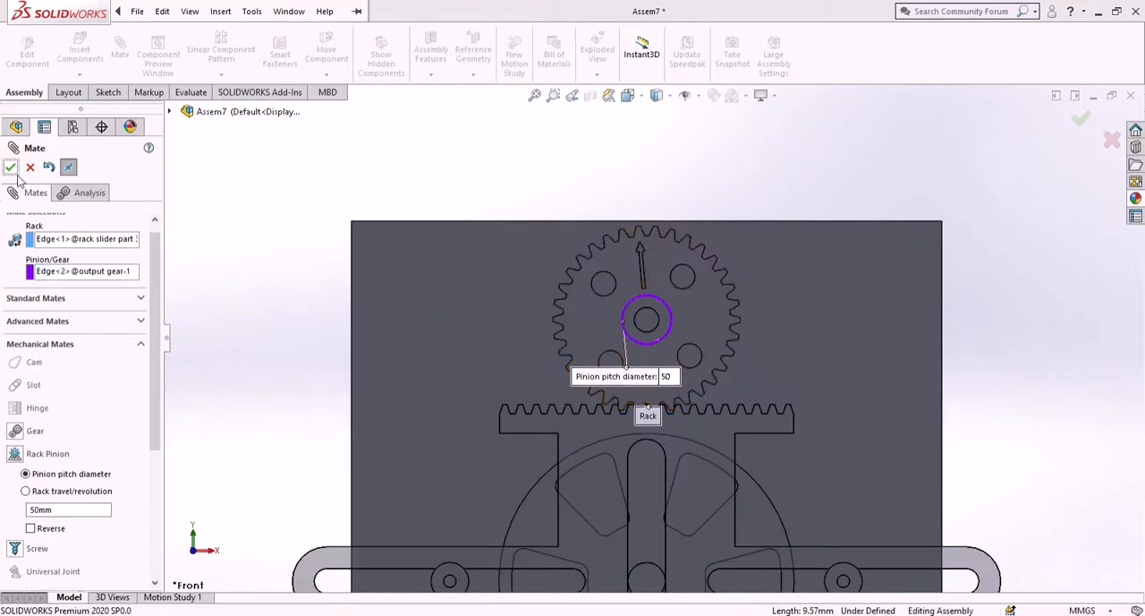
- Drag the eccentric wheel to test the rack and gear motion, then close the Mate command
{"action": "scroll", "coordinate": [488, 394], "scroll_direction": "up", "scroll_amount": 5}
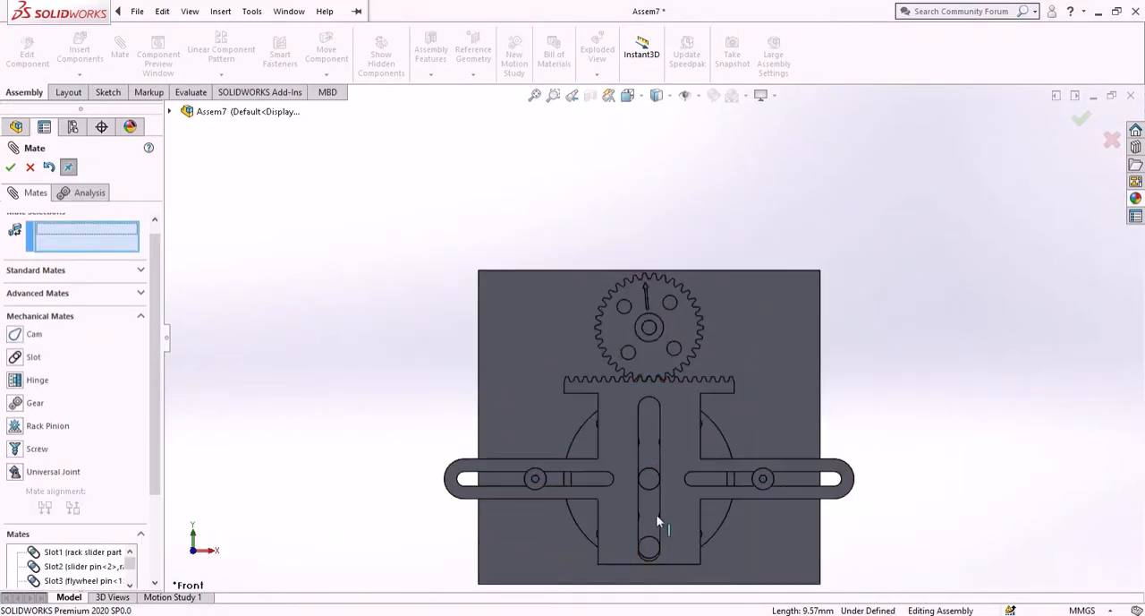
{"action": "left_click_drag", "start_coordinate": [631, 546], "coordinate": [673, 382]}
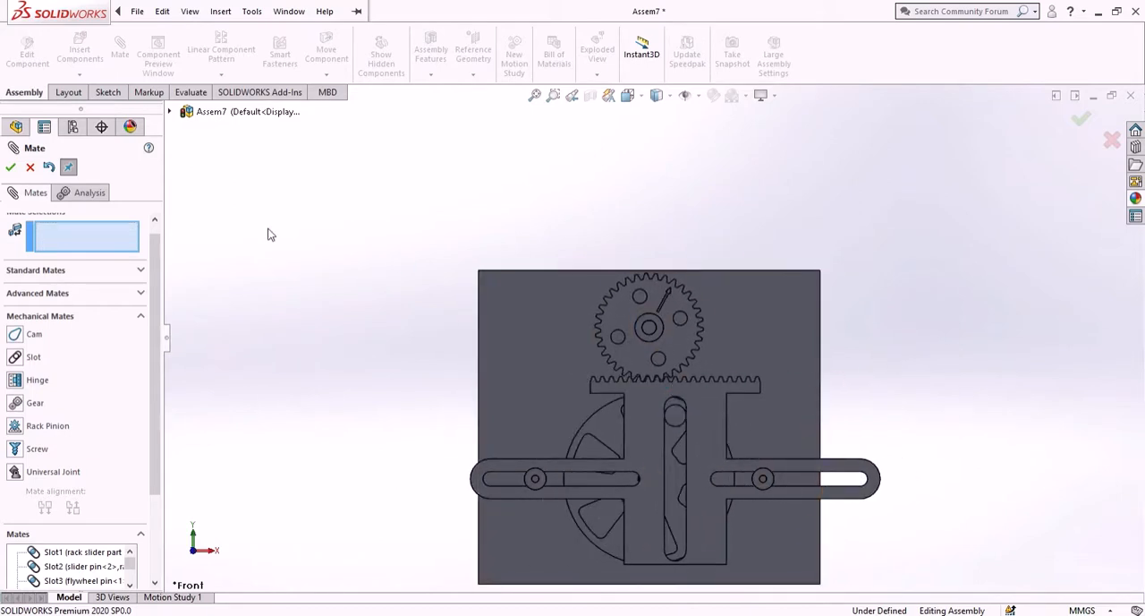
{"action": "left_click", "coordinate": [10, 166]}
{"action": "key", "text": "Escape"}
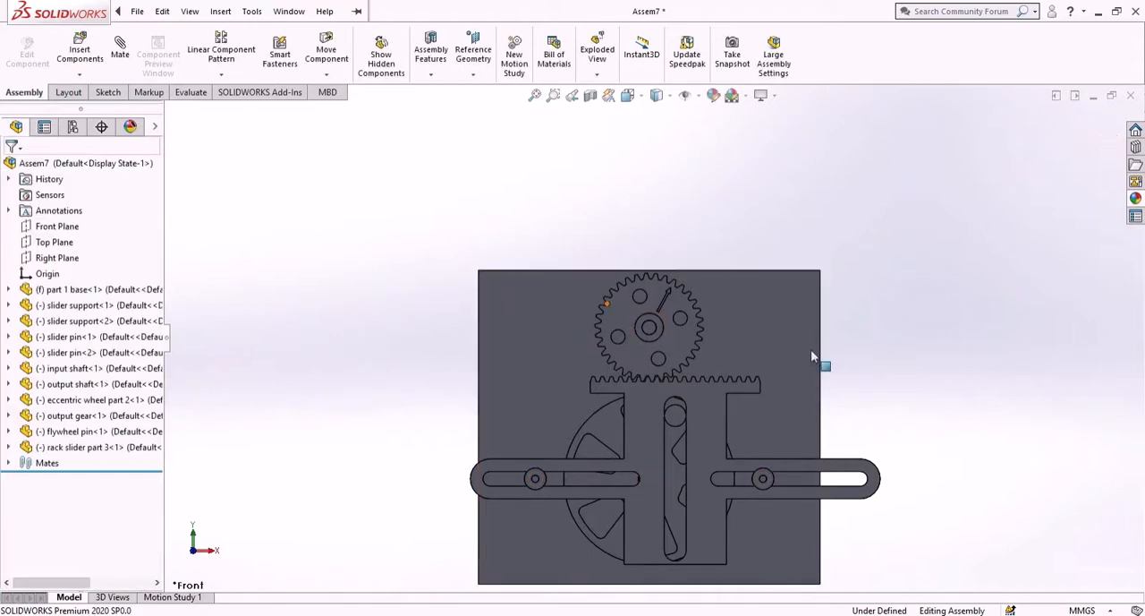
- Open the assembly file from the scotch yoke folder
{"action": "middle_click_drag", "start_coordinate": [997, 362], "coordinate": [979, 383]}
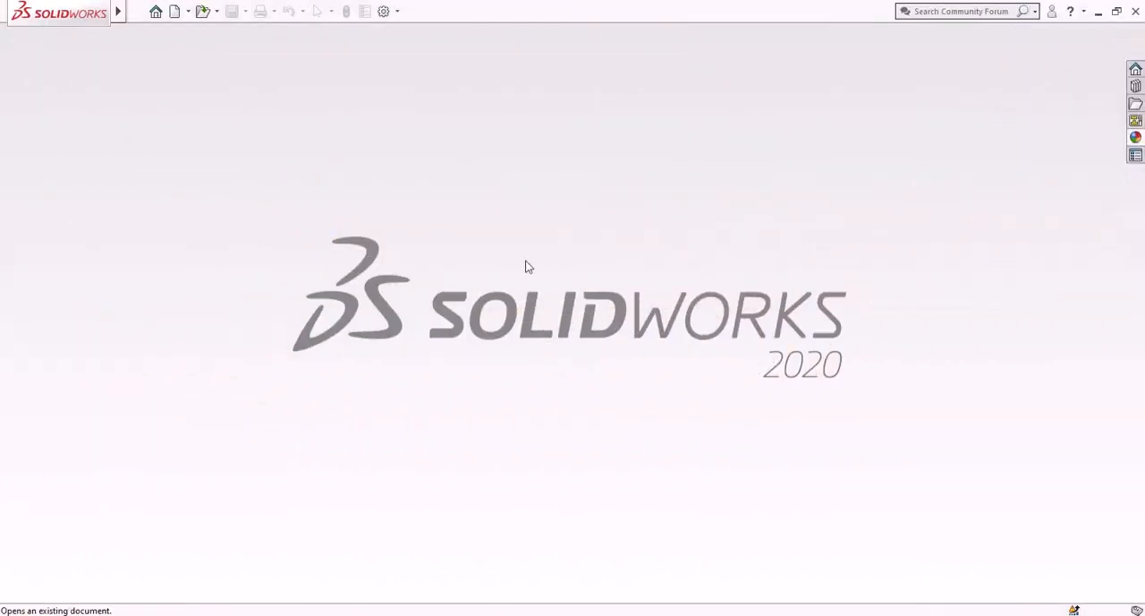
{"action": "left_click", "coordinate": [202, 12]}
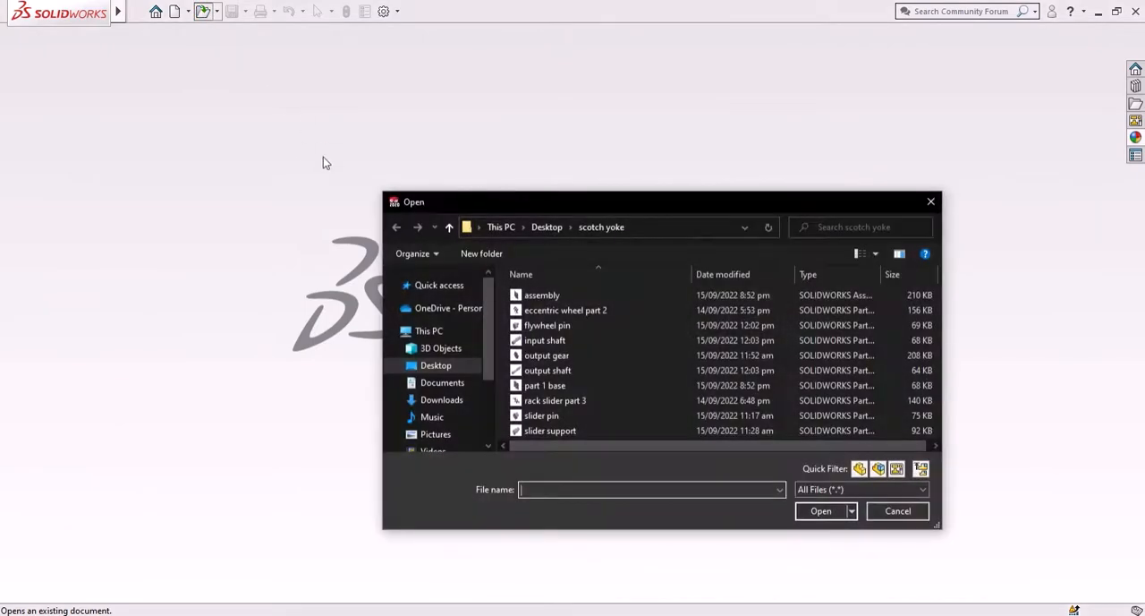
{"action": "left_click", "coordinate": [542, 295]}
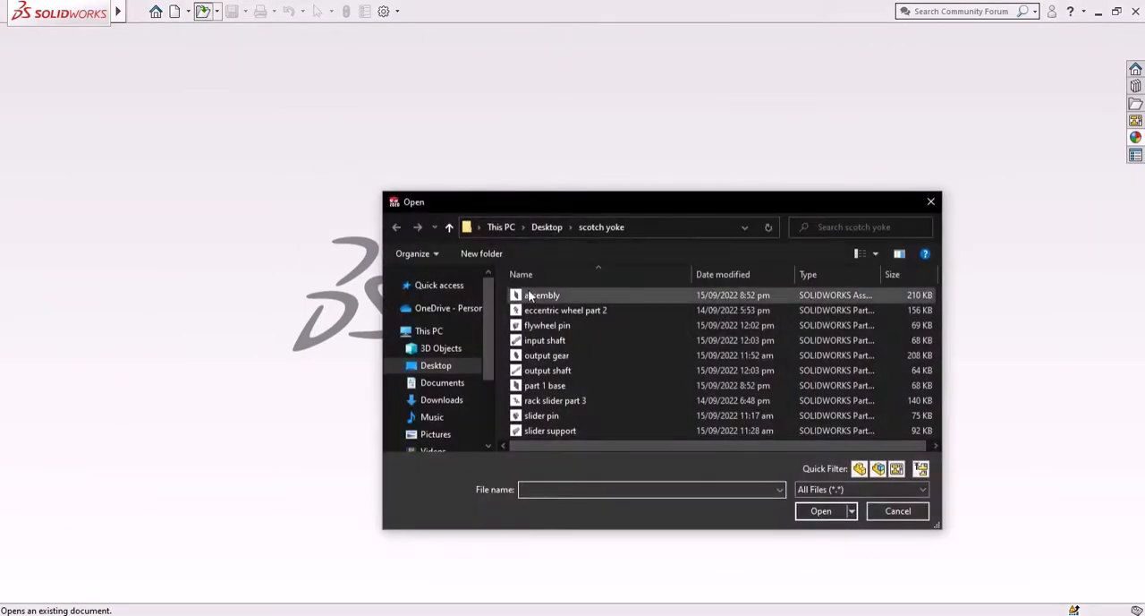
{"action": "left_click", "coordinate": [836, 511]}
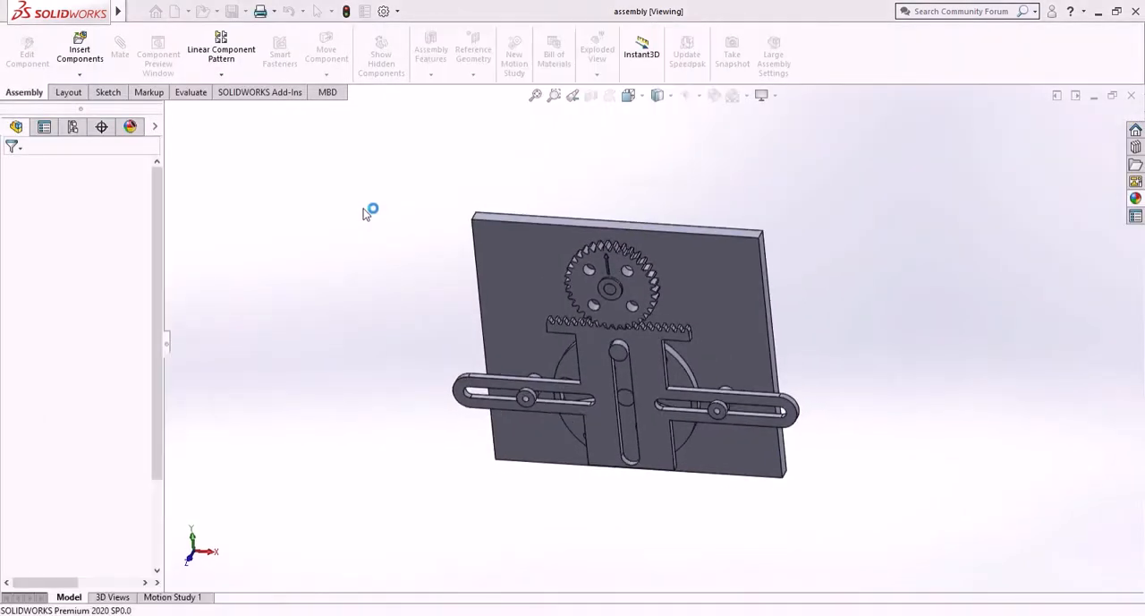
- Try to apply black high gloss plastic from the Plastic High Gloss appearance library to the output gear
{"action": "middle_click_drag", "start_coordinate": [456, 320], "coordinate": [451, 241]}
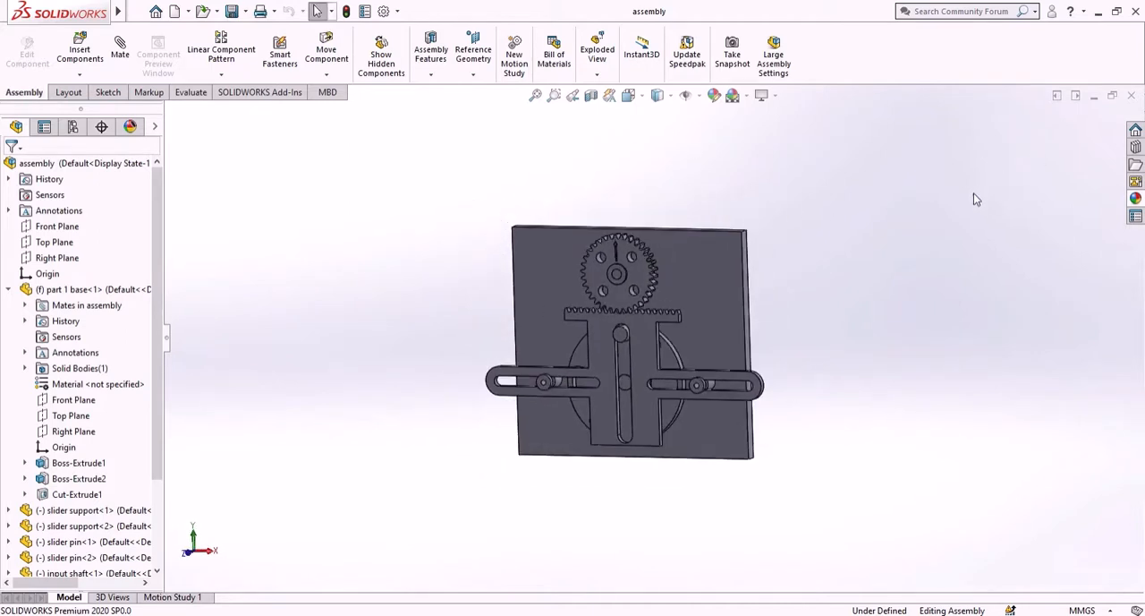
{"action": "left_click", "coordinate": [1136, 199]}
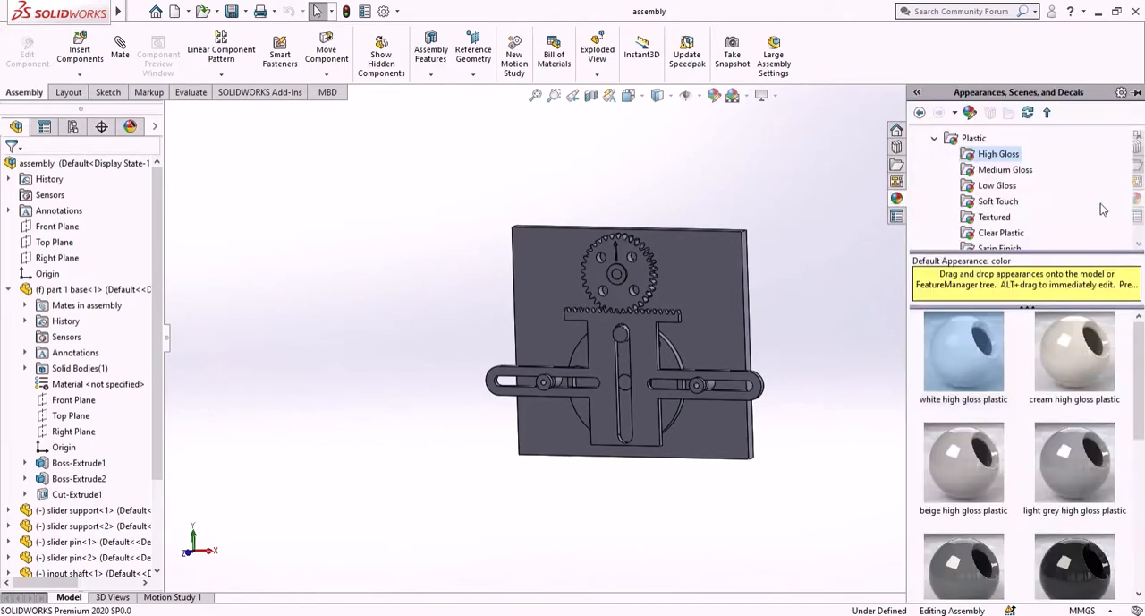
{"action": "left_click", "coordinate": [936, 140]}
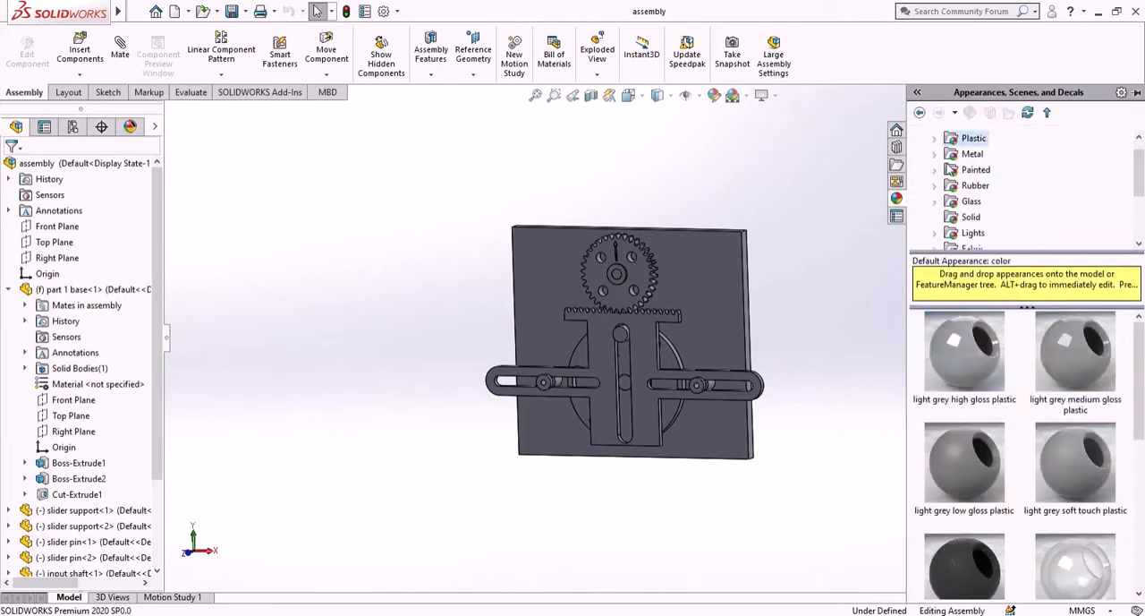
{"action": "scroll", "coordinate": [935, 143], "scroll_direction": "up", "scroll_amount": 1}
{"action": "left_click", "coordinate": [922, 138]}
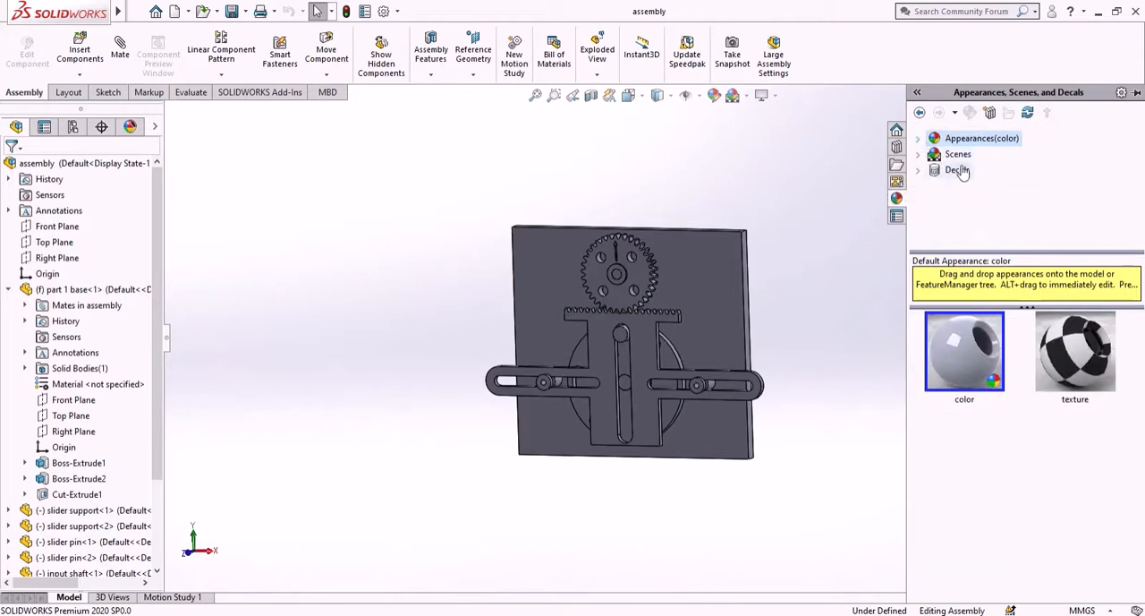
{"action": "left_click", "coordinate": [918, 139]}
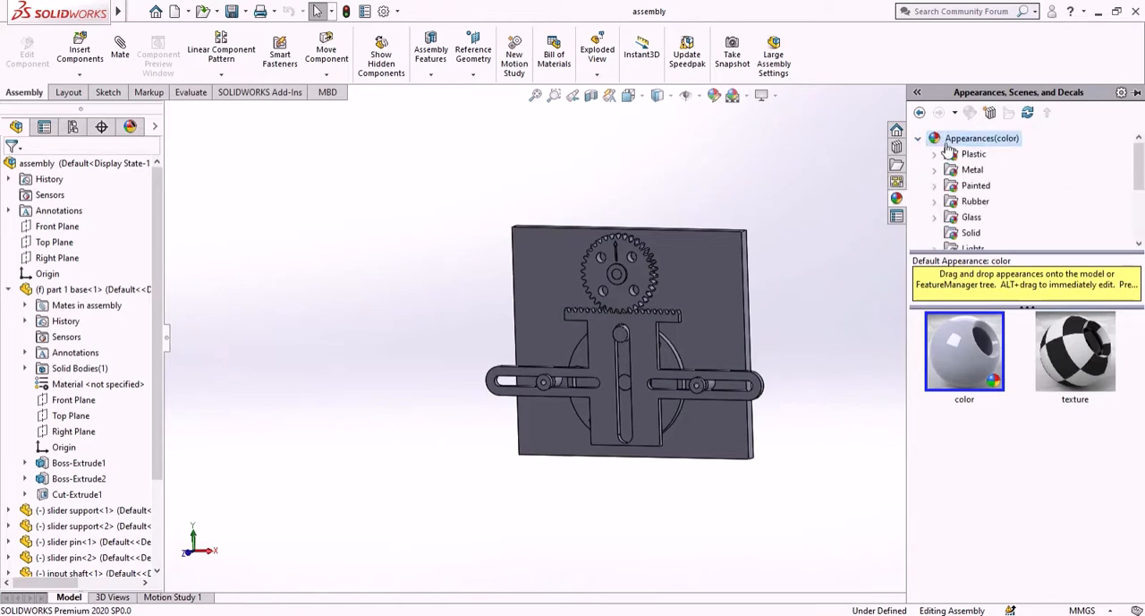
{"action": "scroll", "coordinate": [976, 166], "scroll_direction": "down", "scroll_amount": 2}
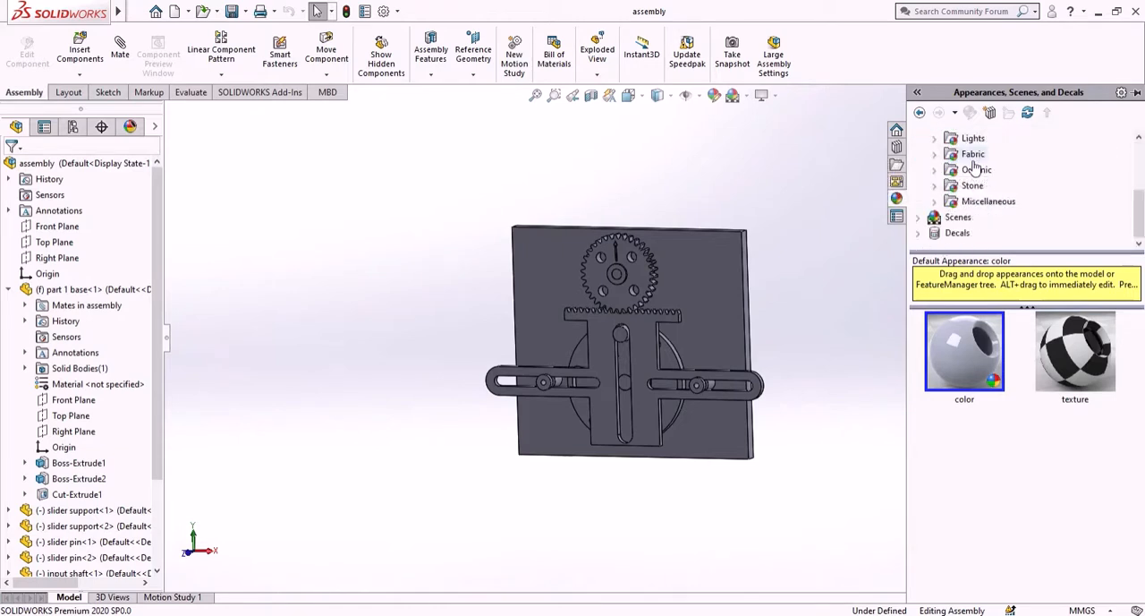
{"action": "scroll", "coordinate": [971, 175], "scroll_direction": "up", "scroll_amount": 2}
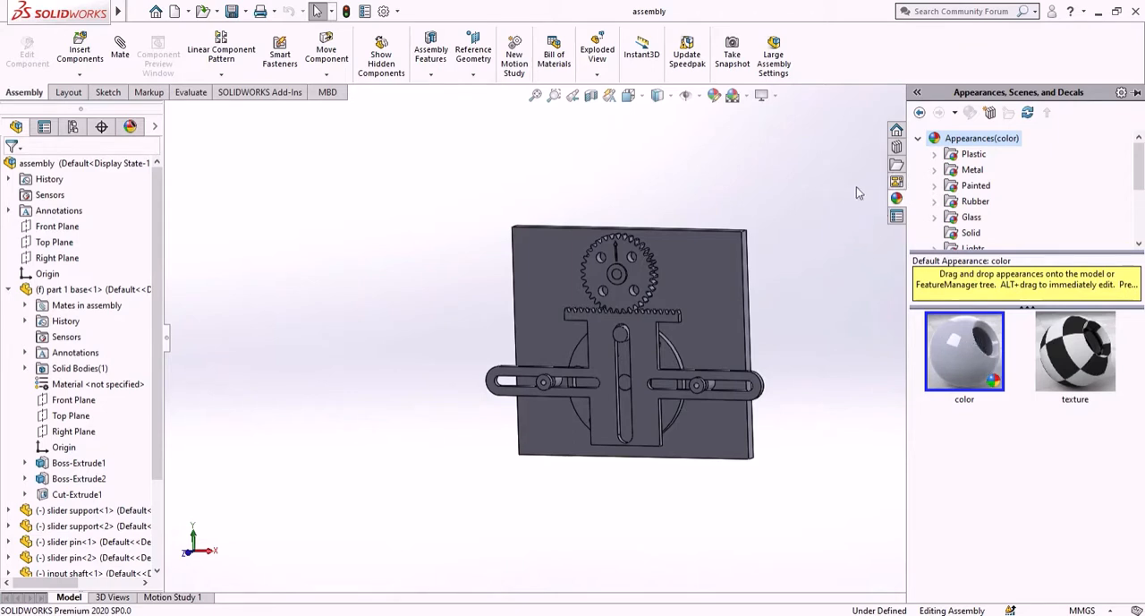
{"action": "left_click", "coordinate": [936, 155]}
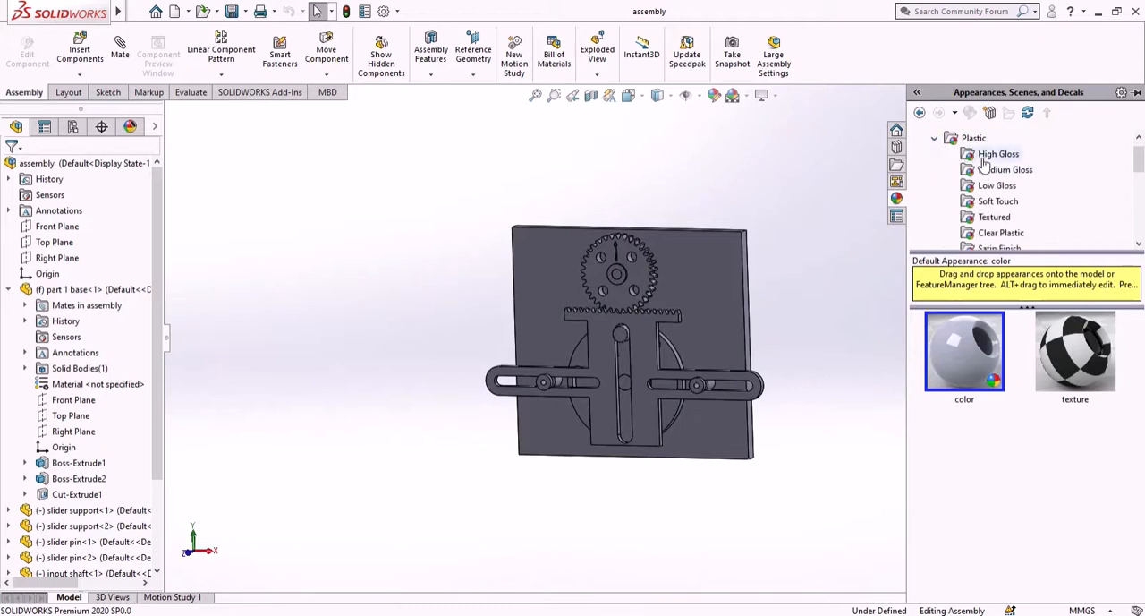
{"action": "scroll", "coordinate": [984, 168], "scroll_direction": "down", "scroll_amount": 2}
{"action": "scroll", "coordinate": [975, 166], "scroll_direction": "down", "scroll_amount": 3}
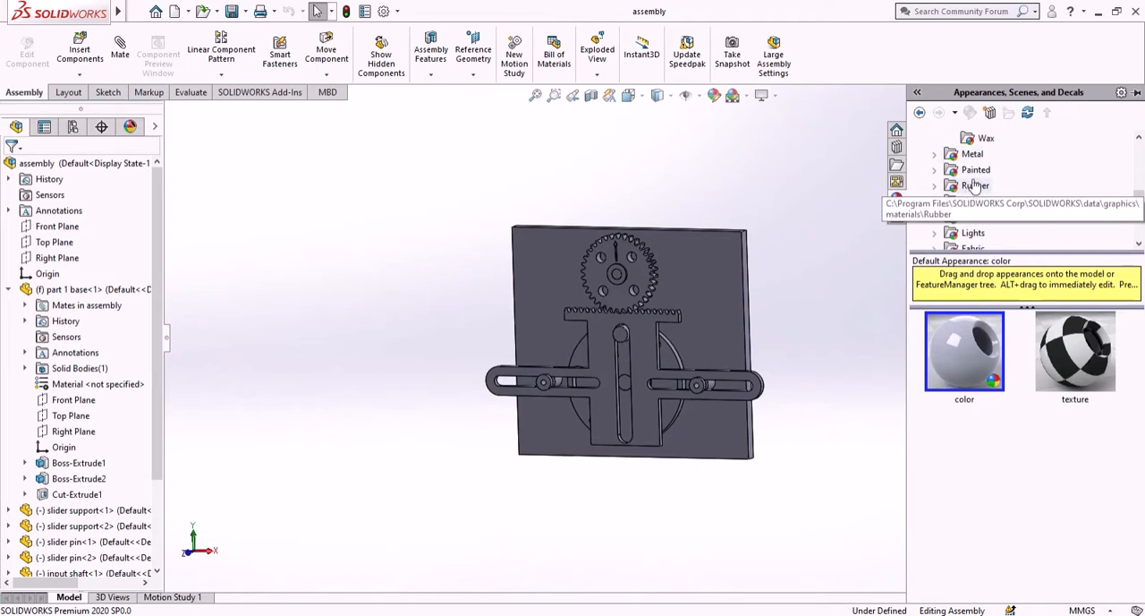
{"action": "scroll", "coordinate": [976, 184], "scroll_direction": "up", "scroll_amount": 2}
{"action": "scroll", "coordinate": [977, 185], "scroll_direction": "up", "scroll_amount": 2}
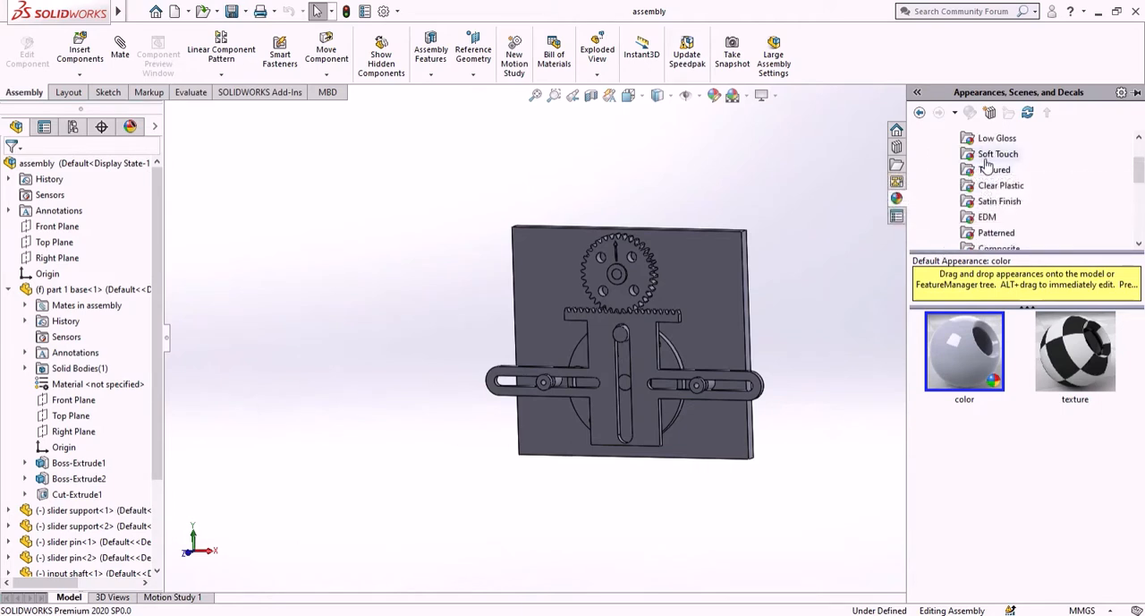
{"action": "scroll", "coordinate": [989, 159], "scroll_direction": "up", "scroll_amount": 2}
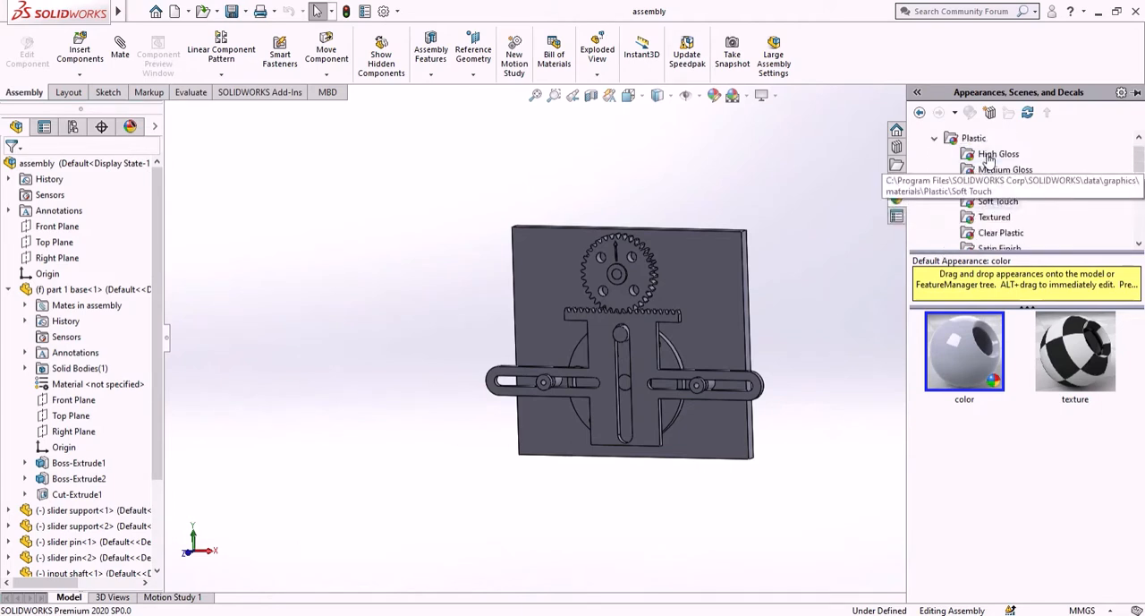
{"action": "left_click", "coordinate": [984, 170]}
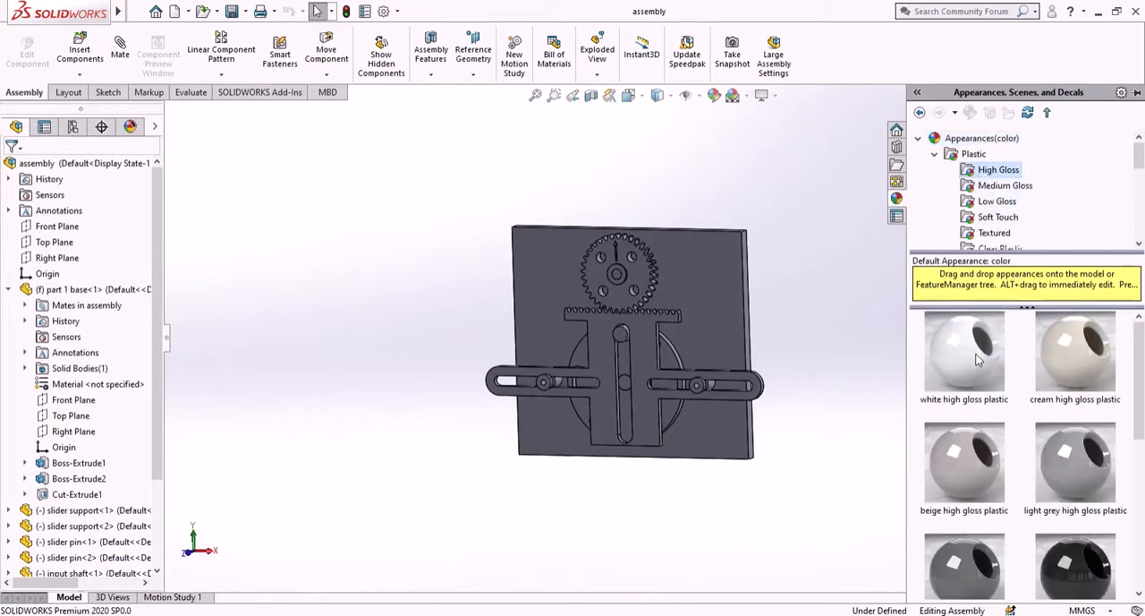
{"action": "scroll", "coordinate": [978, 354], "scroll_direction": "down", "scroll_amount": 1}
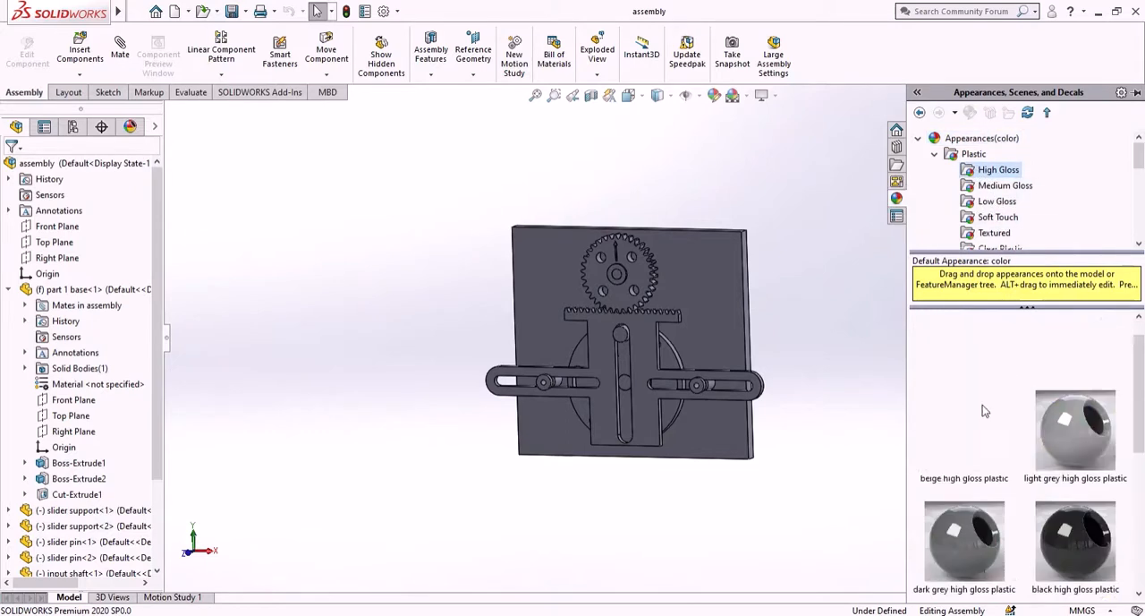
{"action": "scroll", "coordinate": [984, 410], "scroll_direction": "up", "scroll_amount": 1}
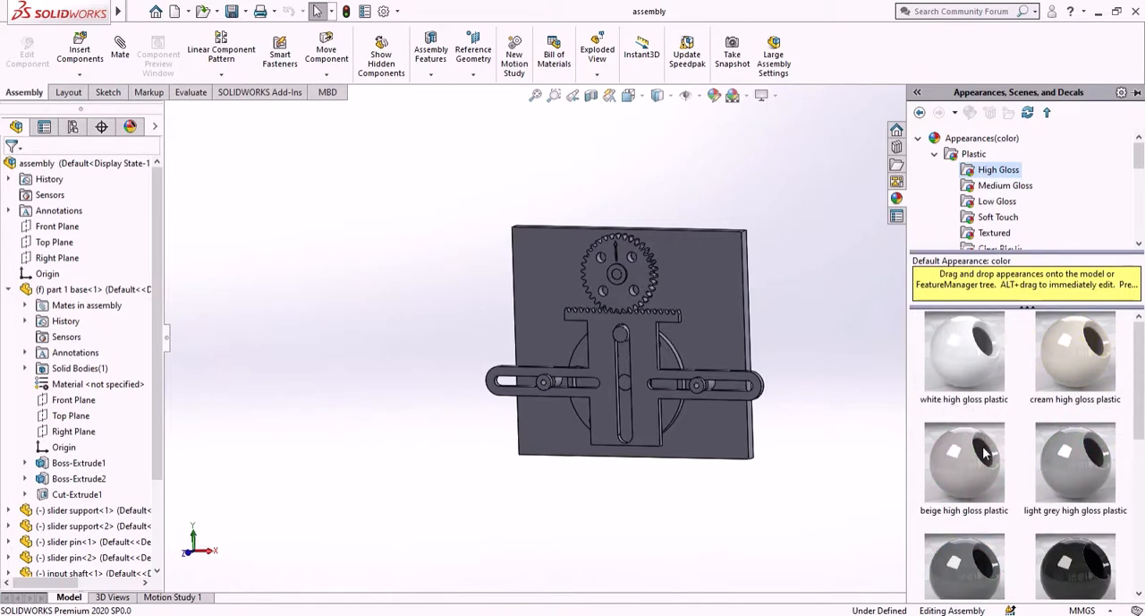
{"action": "scroll", "coordinate": [985, 453], "scroll_direction": "down", "scroll_amount": 5}
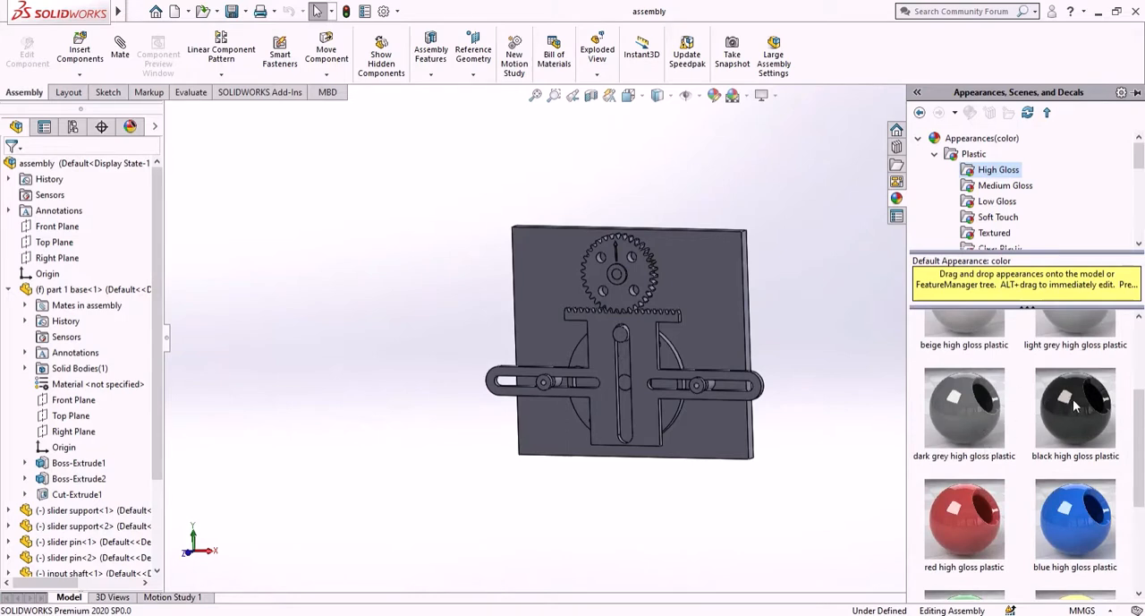
{"action": "left_click_drag", "start_coordinate": [1077, 407], "coordinate": [709, 288]}
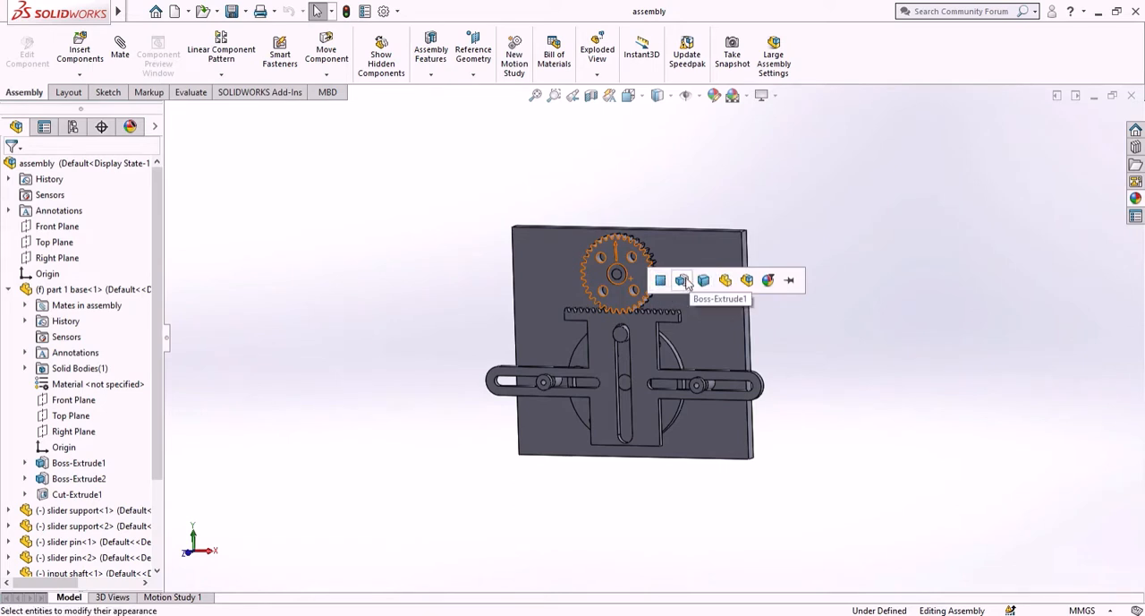
{"action": "left_click", "coordinate": [838, 207]}
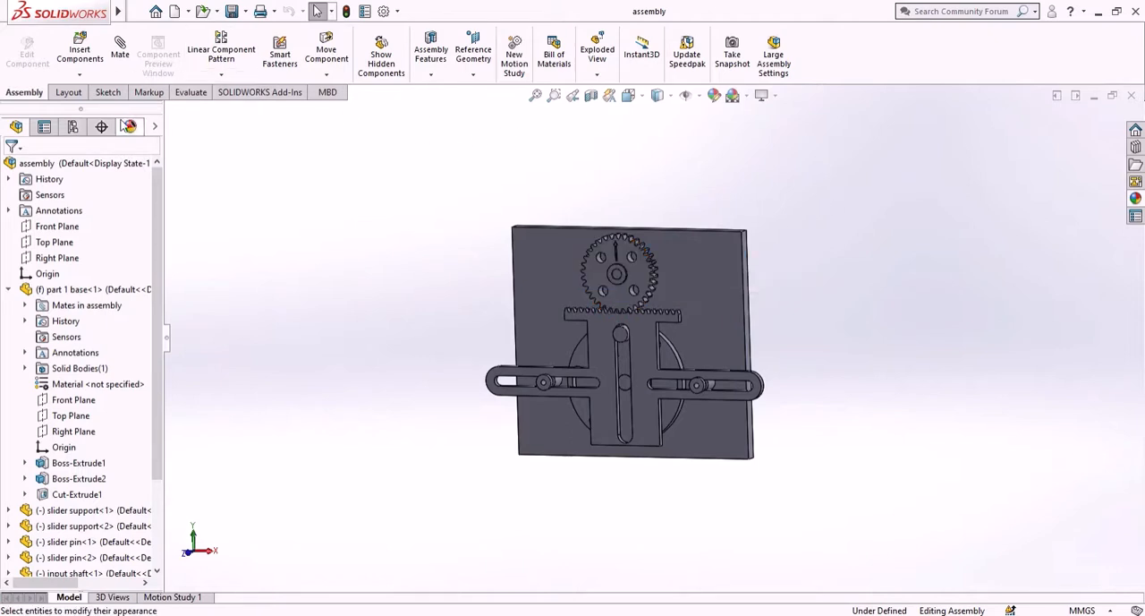
- Remove both existing color appearances listed for the assembly
{"action": "left_click", "coordinate": [130, 126]}
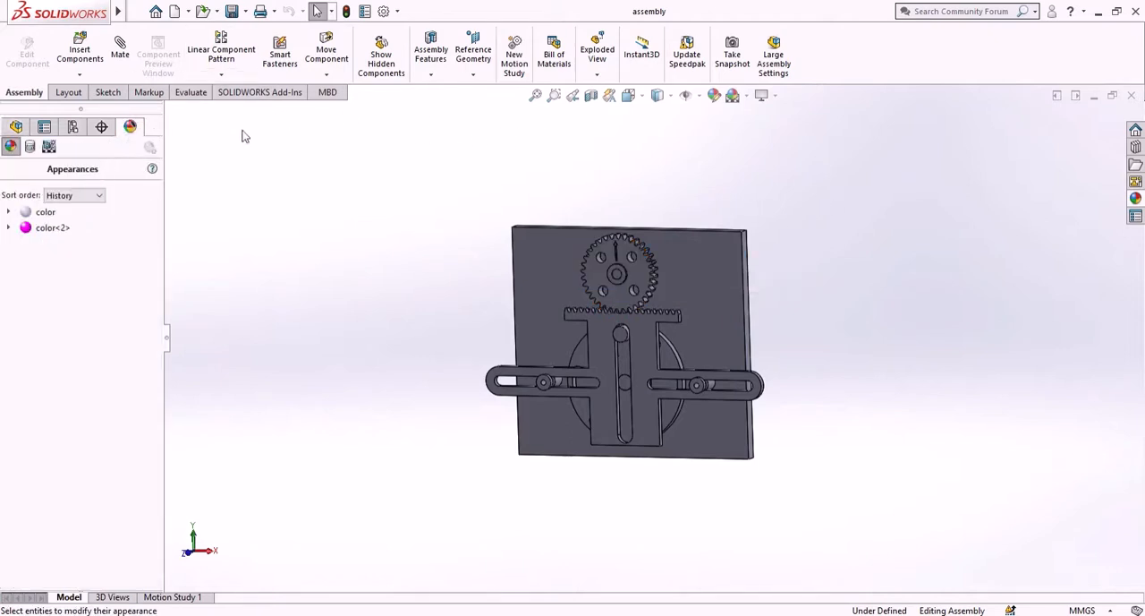
{"action": "right_click", "coordinate": [45, 218]}
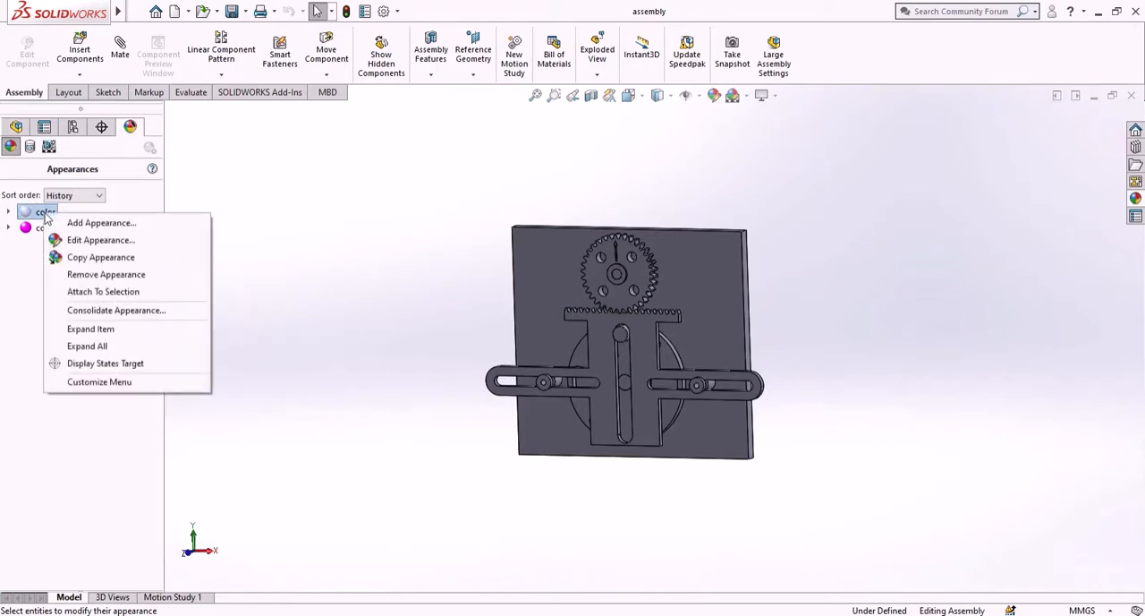
{"action": "left_click", "coordinate": [103, 274]}
{"action": "right_click", "coordinate": [47, 218]}
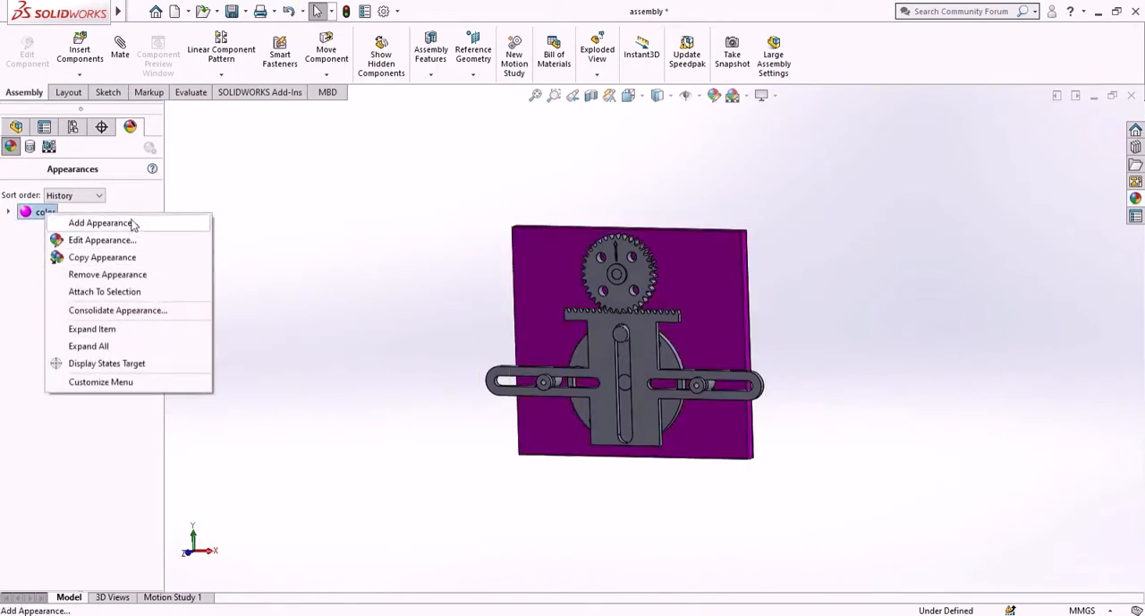
{"action": "left_click", "coordinate": [107, 274]}
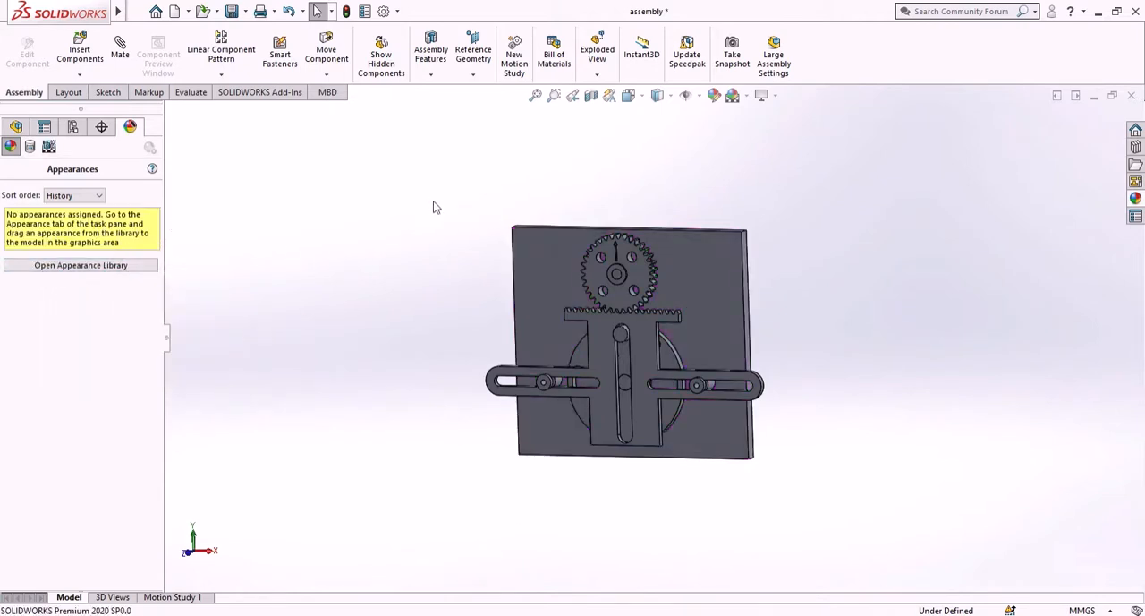
- Try to apply black high gloss plastic to the base plate from the appearance library
{"action": "left_click", "coordinate": [1136, 198]}
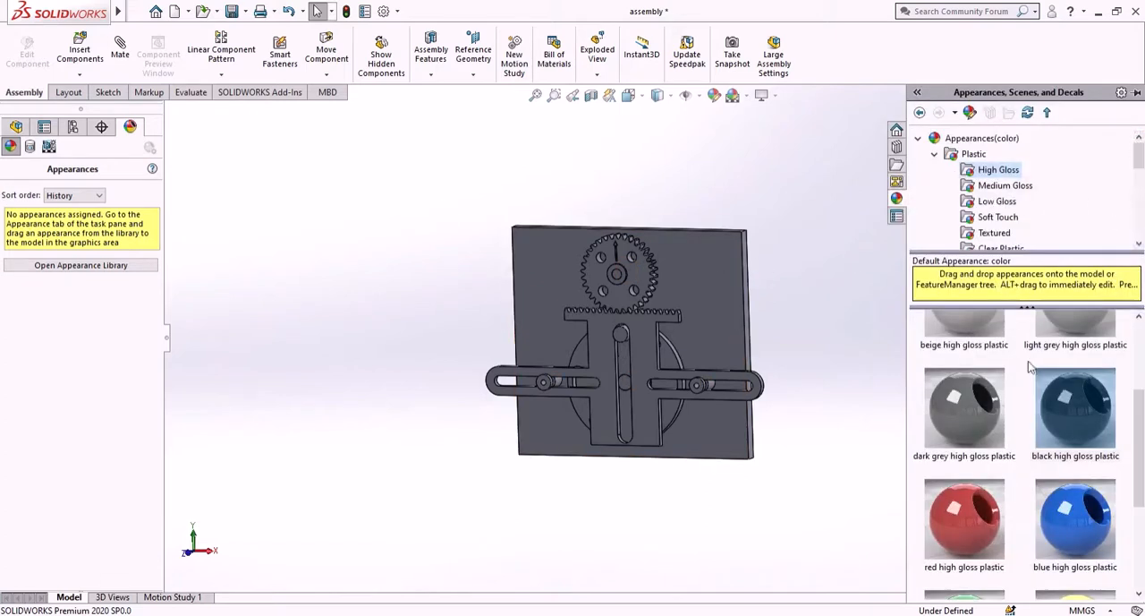
{"action": "left_click_drag", "start_coordinate": [1066, 402], "coordinate": [706, 295]}
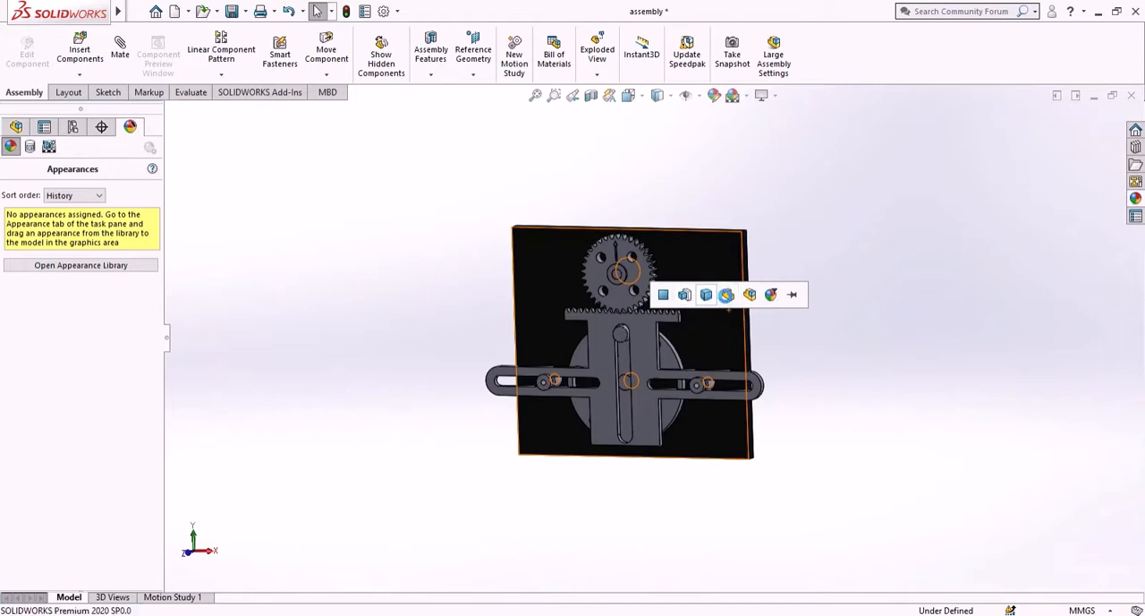
{"action": "middle_click_drag", "start_coordinate": [780, 221], "coordinate": [738, 220]}
{"action": "middle_click_drag", "start_coordinate": [741, 314], "coordinate": [753, 287]}
{"action": "scroll", "coordinate": [642, 273], "scroll_direction": "down", "scroll_amount": 3}
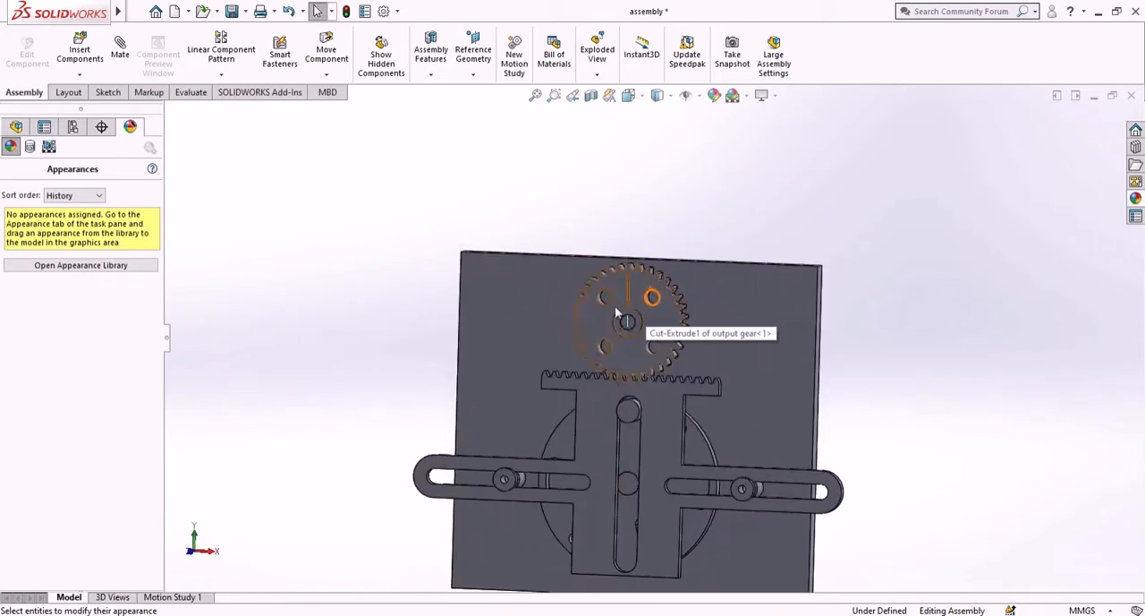
{"action": "scroll", "coordinate": [719, 297], "scroll_direction": "up", "scroll_amount": 1}
{"action": "scroll", "coordinate": [707, 320], "scroll_direction": "down", "scroll_amount": 1}
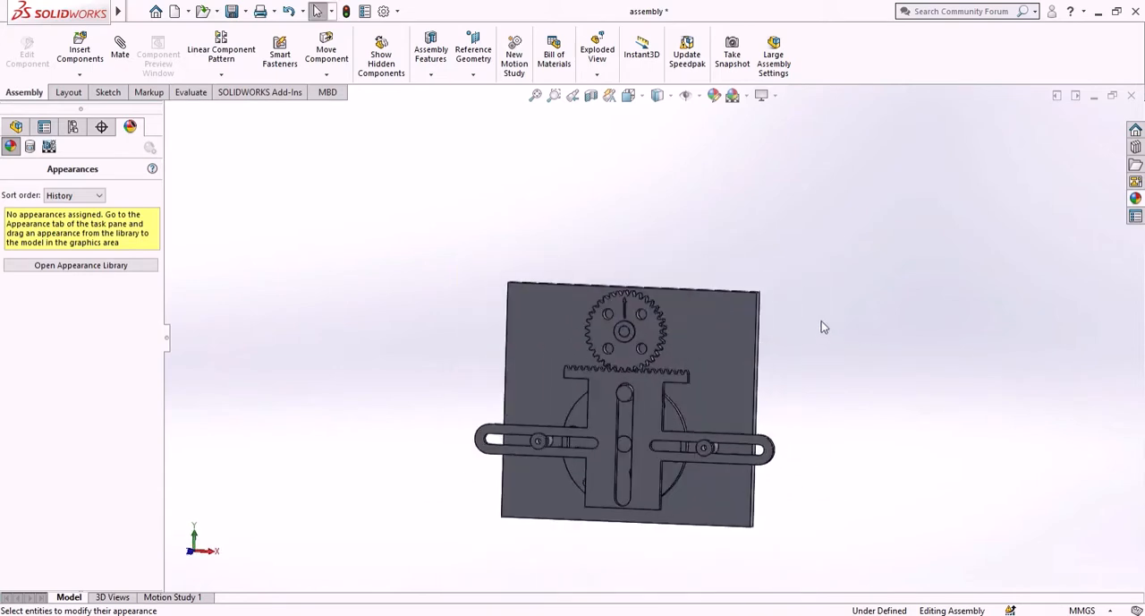
- Apply a standard blue color to the base plate at component level through its Appearances option
{"action": "right_click", "coordinate": [721, 345]}
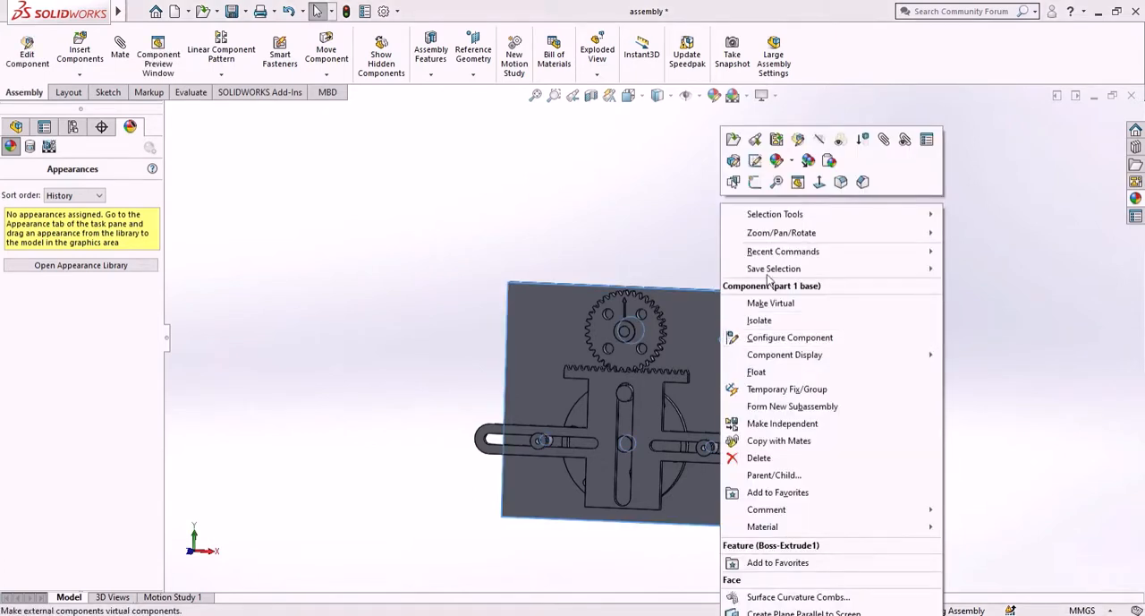
{"action": "left_click", "coordinate": [776, 163]}
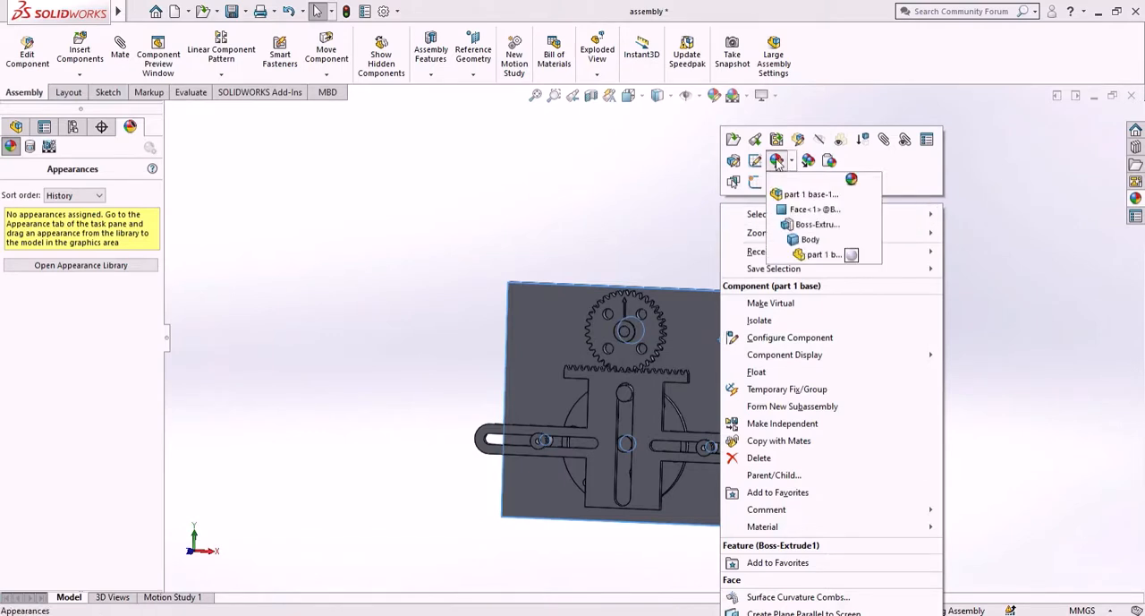
{"action": "left_click", "coordinate": [807, 194]}
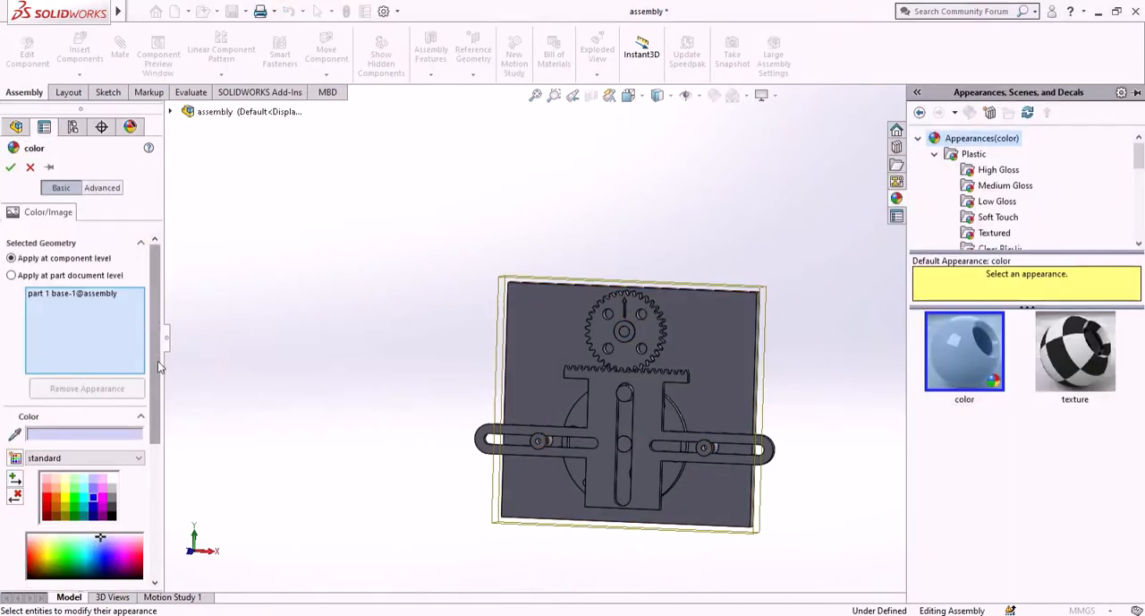
{"action": "left_click", "coordinate": [91, 499]}
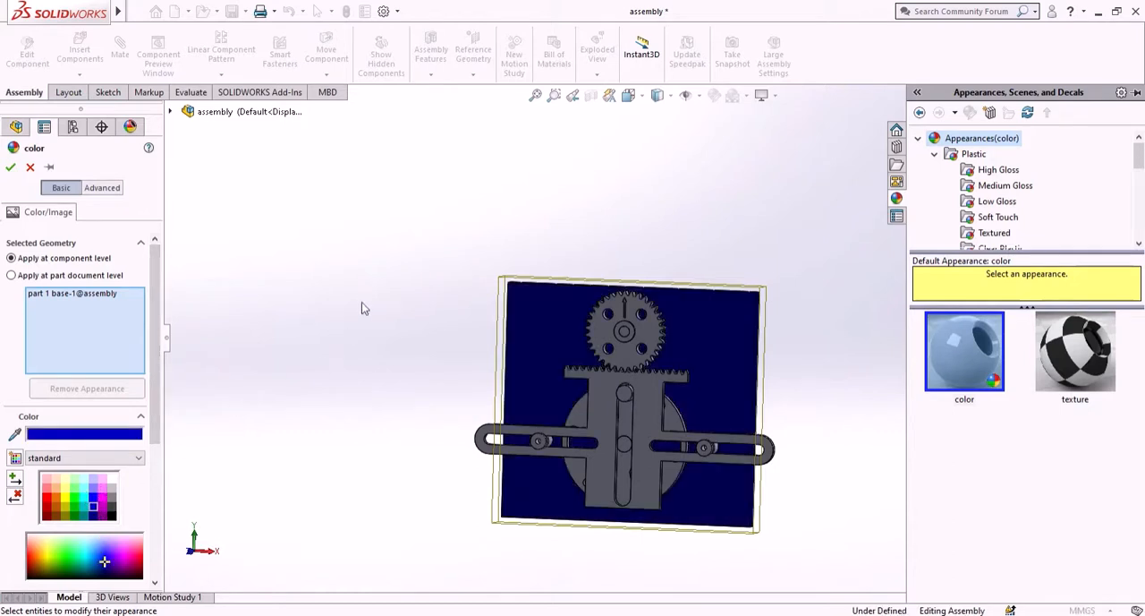
{"action": "middle_click_drag", "start_coordinate": [362, 304], "coordinate": [322, 292]}
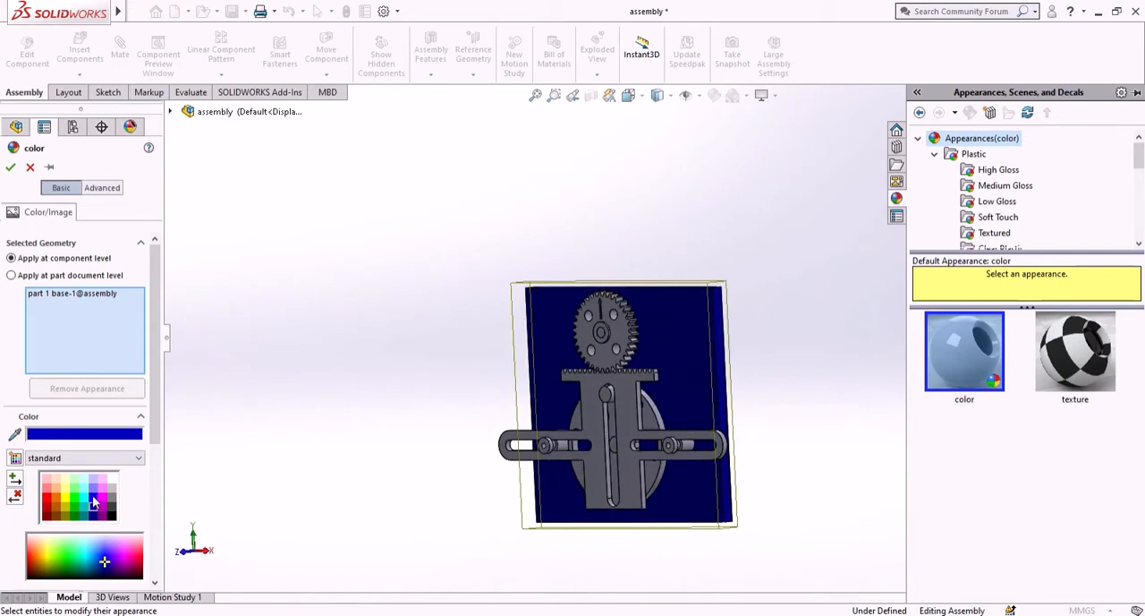
{"action": "middle_click_drag", "start_coordinate": [251, 445], "coordinate": [324, 428]}
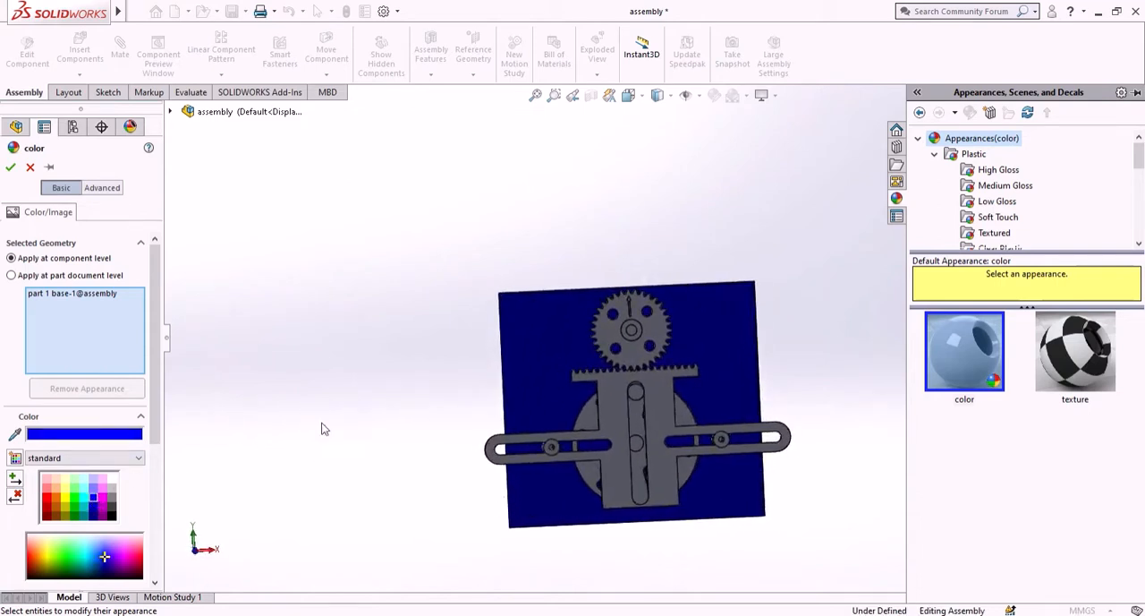
- Review the blue color's RGB values, palette sets and advanced settings, then accept the color for the base plate
{"action": "scroll", "coordinate": [99, 483], "scroll_direction": "down", "scroll_amount": 3}
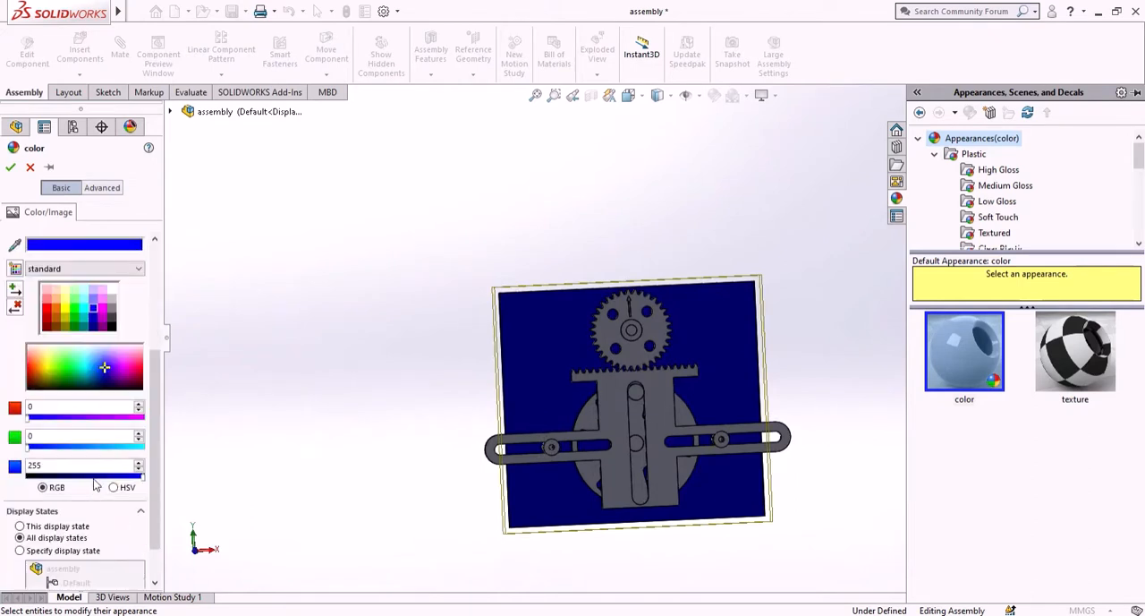
{"action": "scroll", "coordinate": [94, 456], "scroll_direction": "down", "scroll_amount": 1}
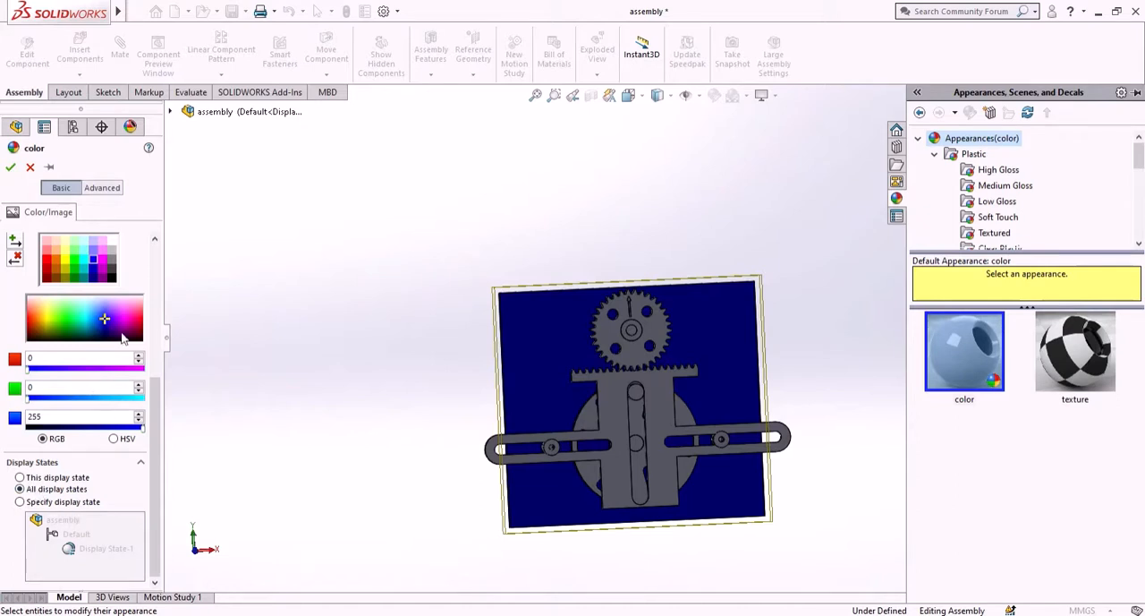
{"action": "scroll", "coordinate": [109, 376], "scroll_direction": "up", "scroll_amount": 5}
{"action": "scroll", "coordinate": [98, 438], "scroll_direction": "down", "scroll_amount": 4}
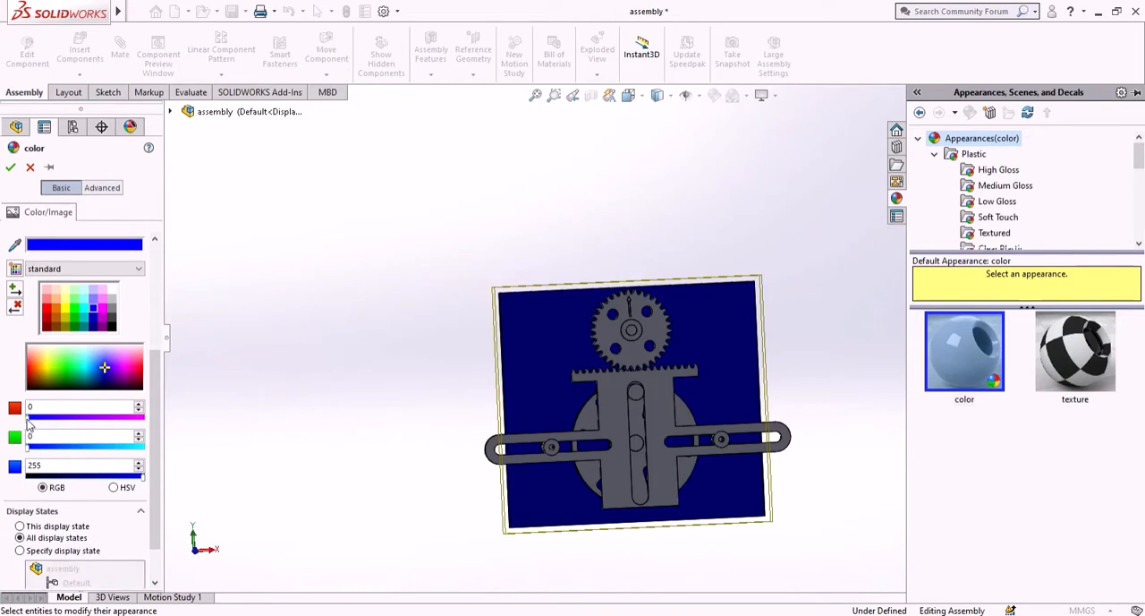
{"action": "mouse_move", "coordinate": [28, 420]}
{"action": "left_mouse_down"}
{"action": "mouse_move", "coordinate": [130, 435]}
{"action": "mouse_move", "coordinate": [19, 436]}
{"action": "left_mouse_up"}
{"action": "scroll", "coordinate": [64, 366], "scroll_direction": "up", "scroll_amount": 3}
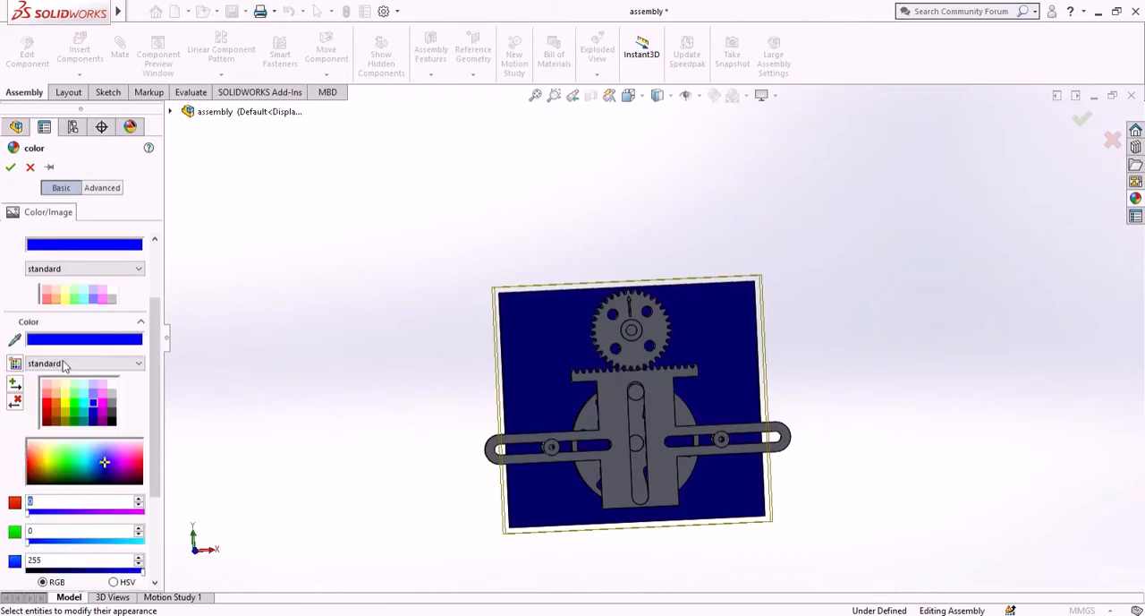
{"action": "left_click", "coordinate": [114, 367]}
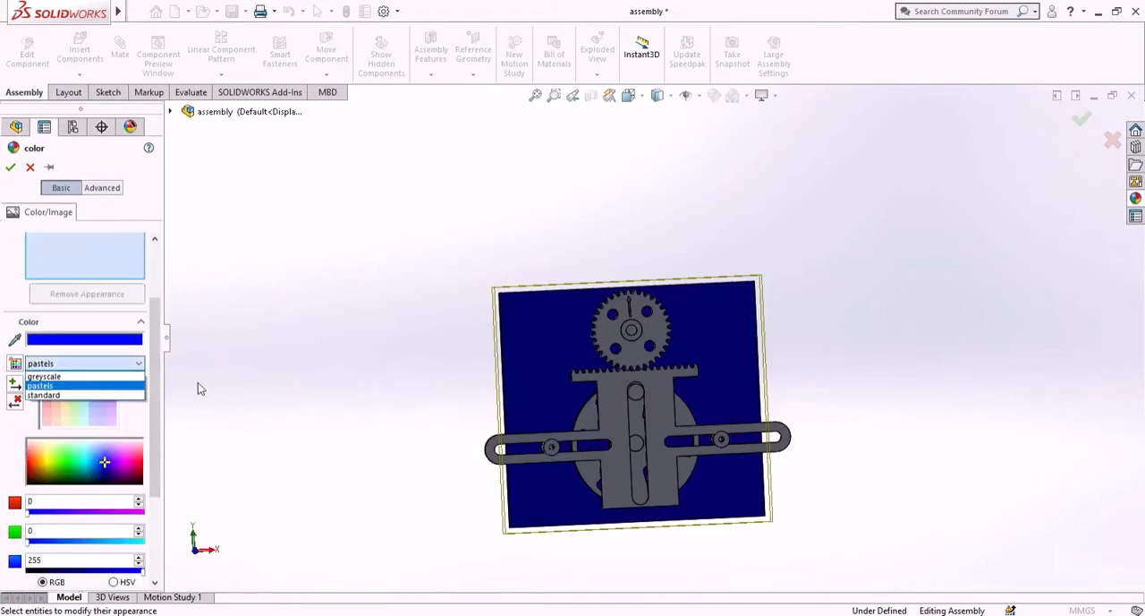
{"action": "left_click", "coordinate": [126, 377]}
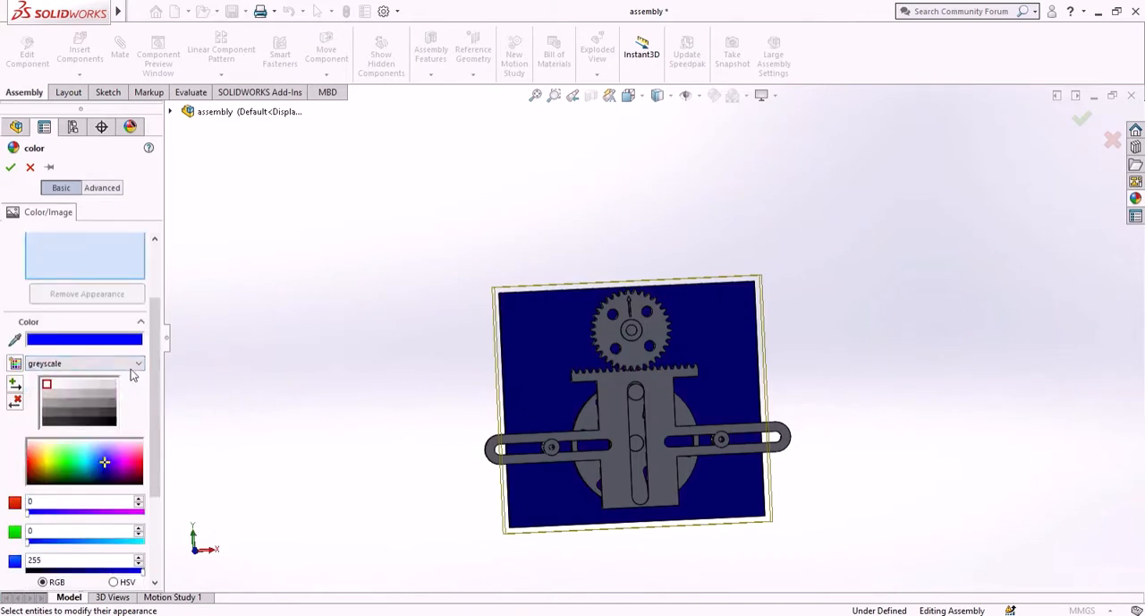
{"action": "left_click", "coordinate": [131, 364]}
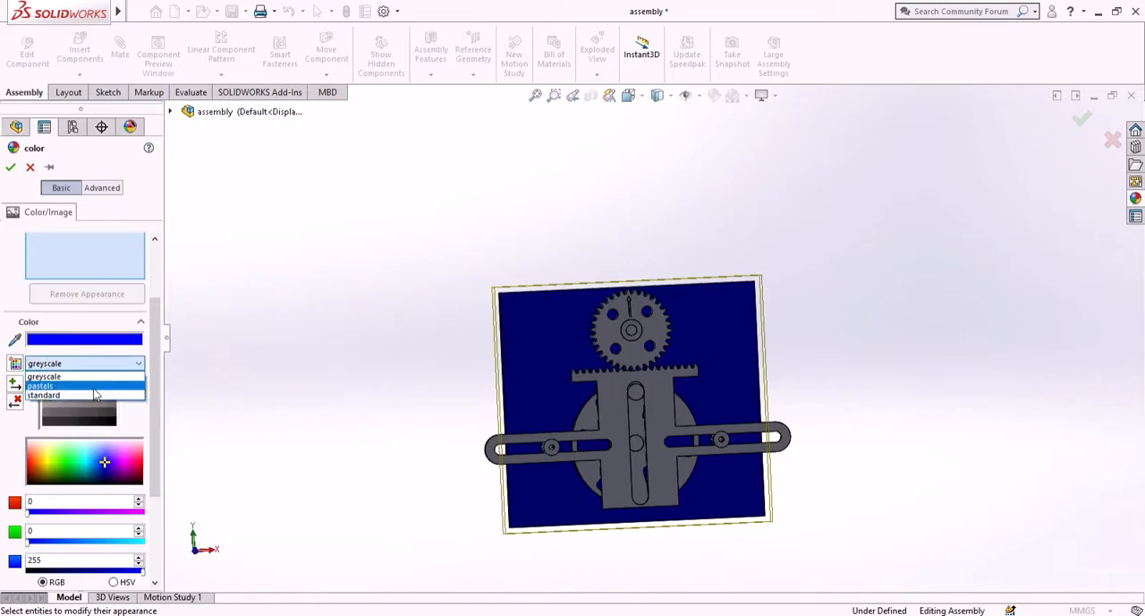
{"action": "left_click", "coordinate": [136, 366]}
{"action": "scroll", "coordinate": [68, 342], "scroll_direction": "up", "scroll_amount": 2}
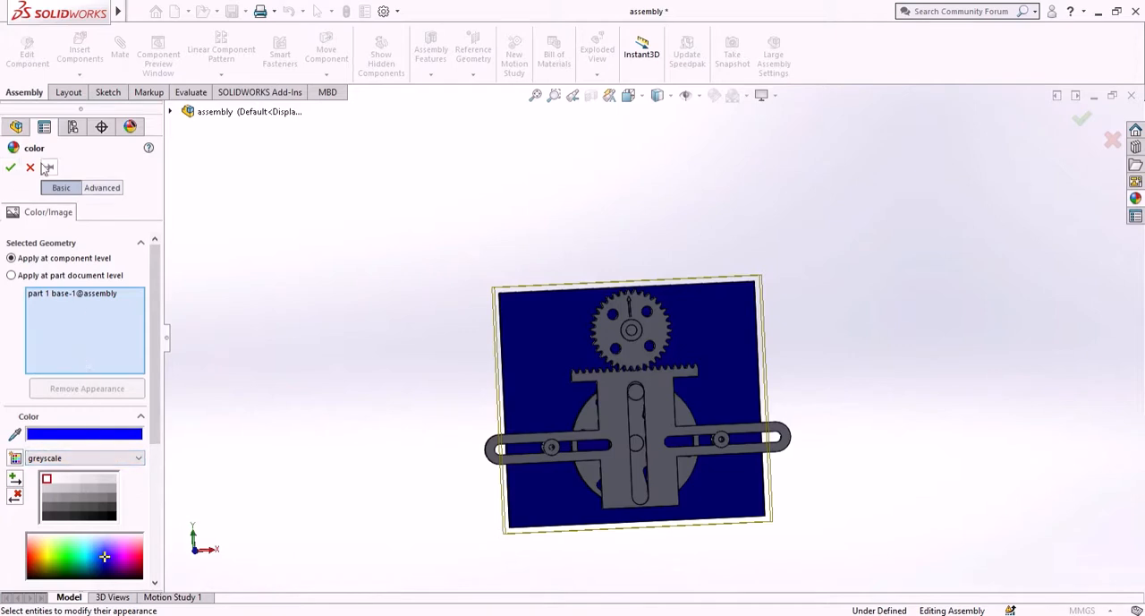
{"action": "left_click", "coordinate": [96, 189]}
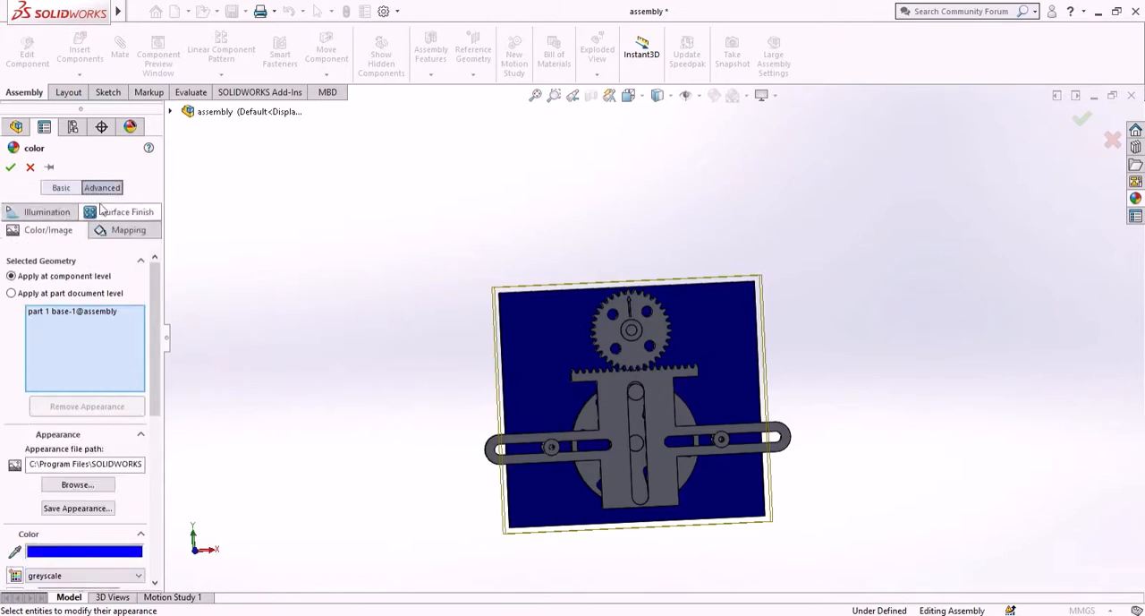
{"action": "left_click", "coordinate": [45, 188]}
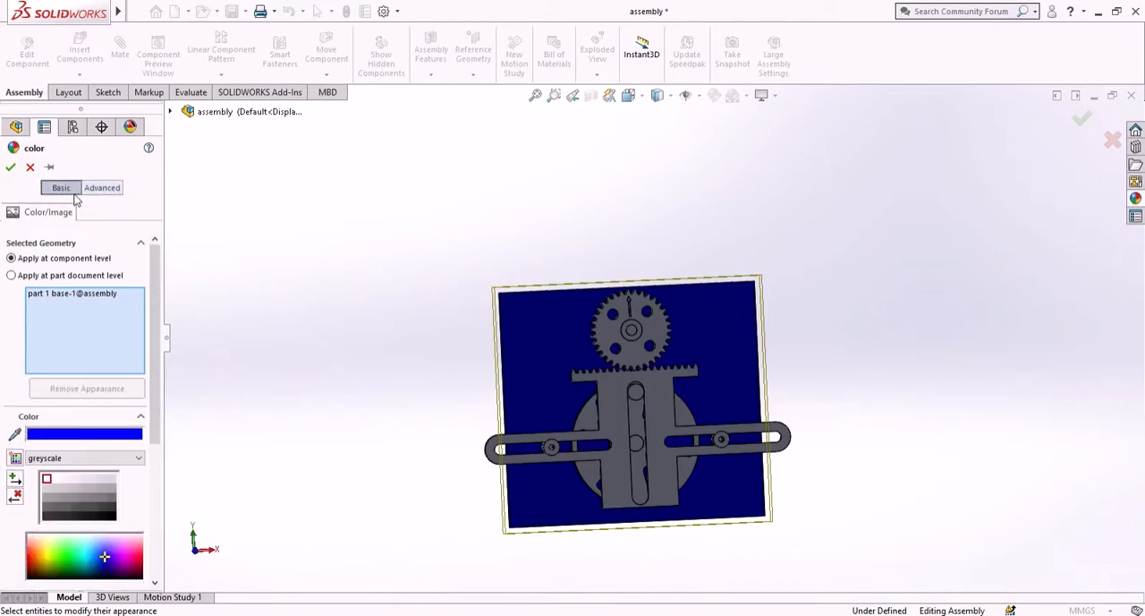
{"action": "left_click", "coordinate": [130, 459]}
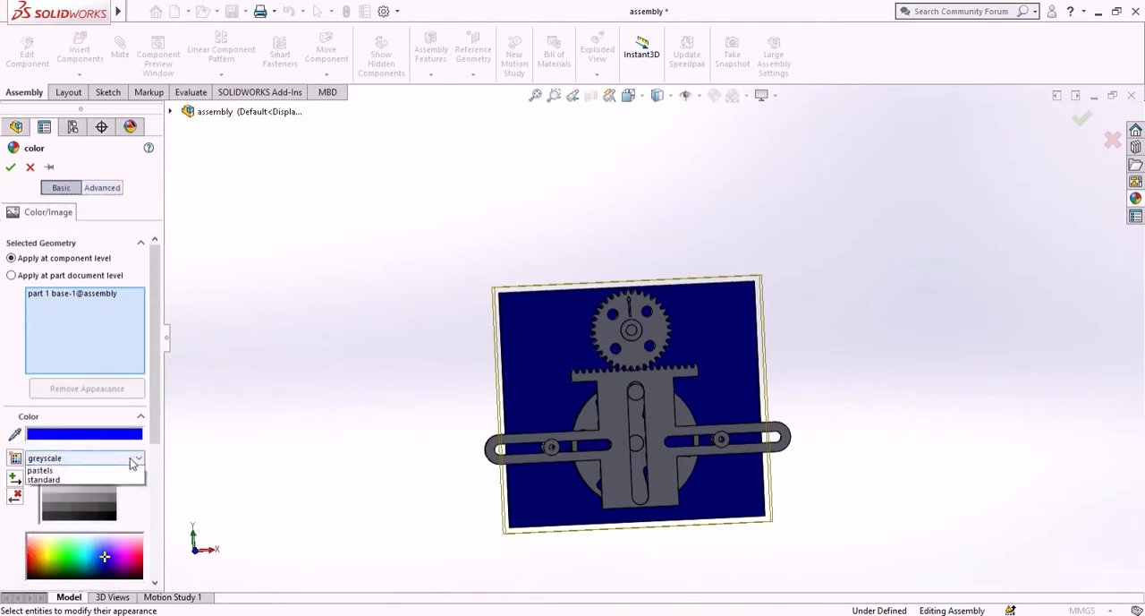
{"action": "left_click", "coordinate": [101, 495]}
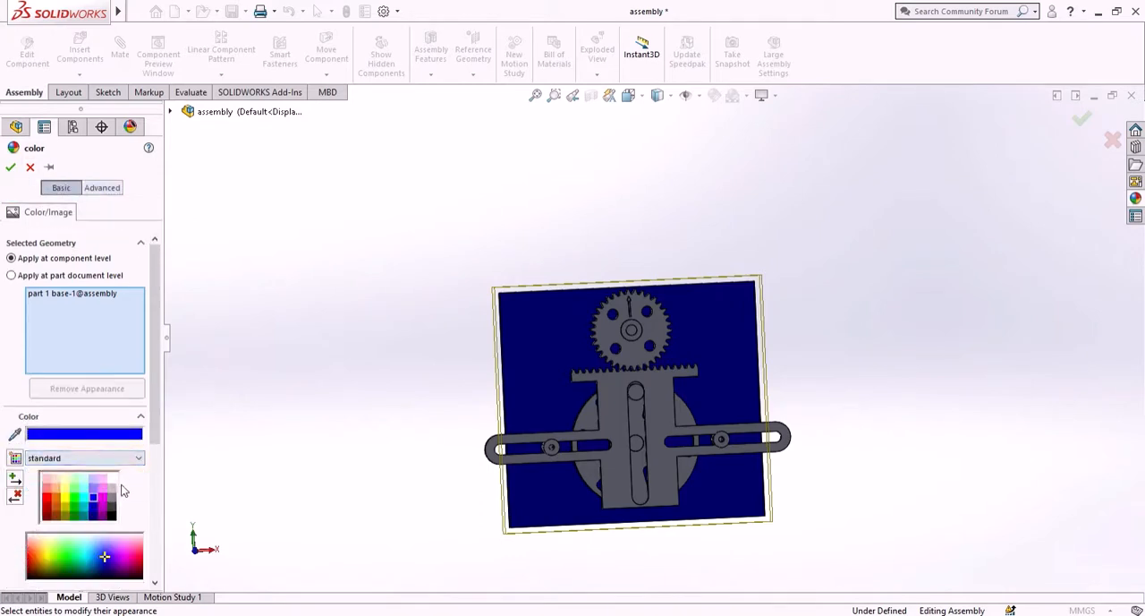
{"action": "left_click", "coordinate": [10, 166]}
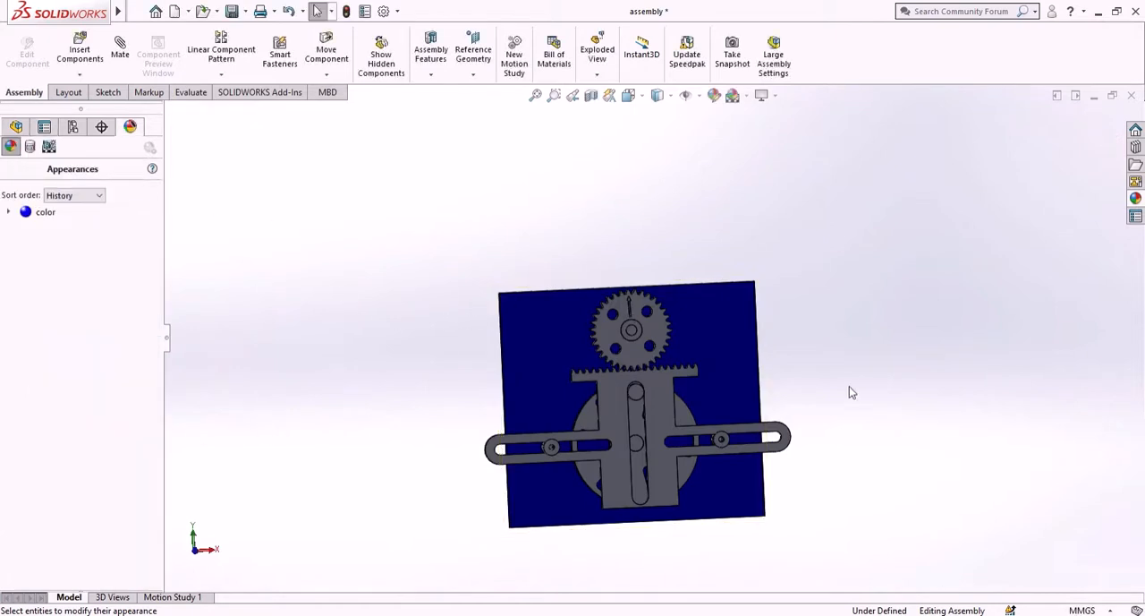
- Color the rack slider cyan at component level and accept the appearance
{"action": "mouse_move", "coordinate": [850, 386]}
{"action": "middle_mouse_down"}
{"action": "mouse_move", "coordinate": [732, 392]}
{"action": "mouse_move", "coordinate": [857, 395]}
{"action": "middle_mouse_up"}
{"action": "scroll", "coordinate": [699, 375], "scroll_direction": "down", "scroll_amount": 1}
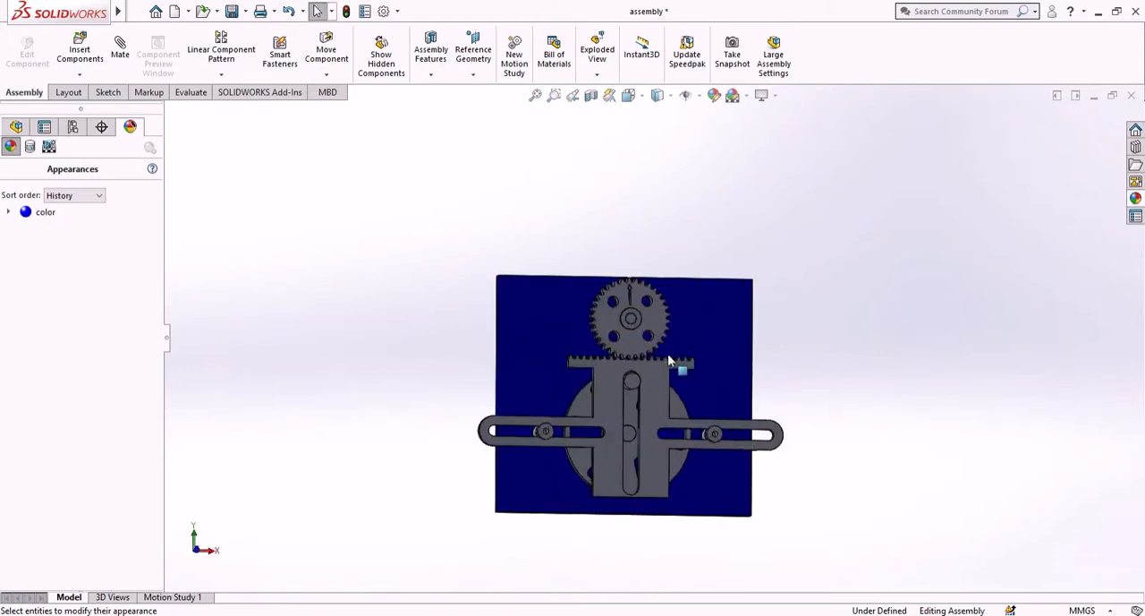
{"action": "scroll", "coordinate": [667, 353], "scroll_direction": "up", "scroll_amount": 2}
{"action": "scroll", "coordinate": [649, 370], "scroll_direction": "down", "scroll_amount": 5}
{"action": "scroll", "coordinate": [665, 347], "scroll_direction": "up", "scroll_amount": 2}
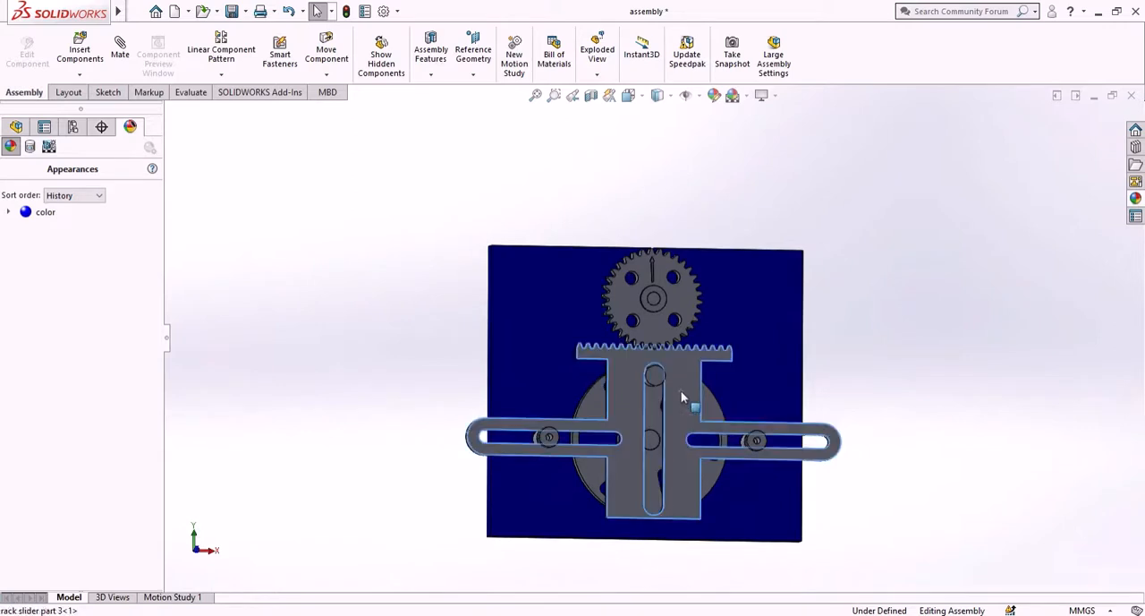
{"action": "right_click", "coordinate": [681, 390]}
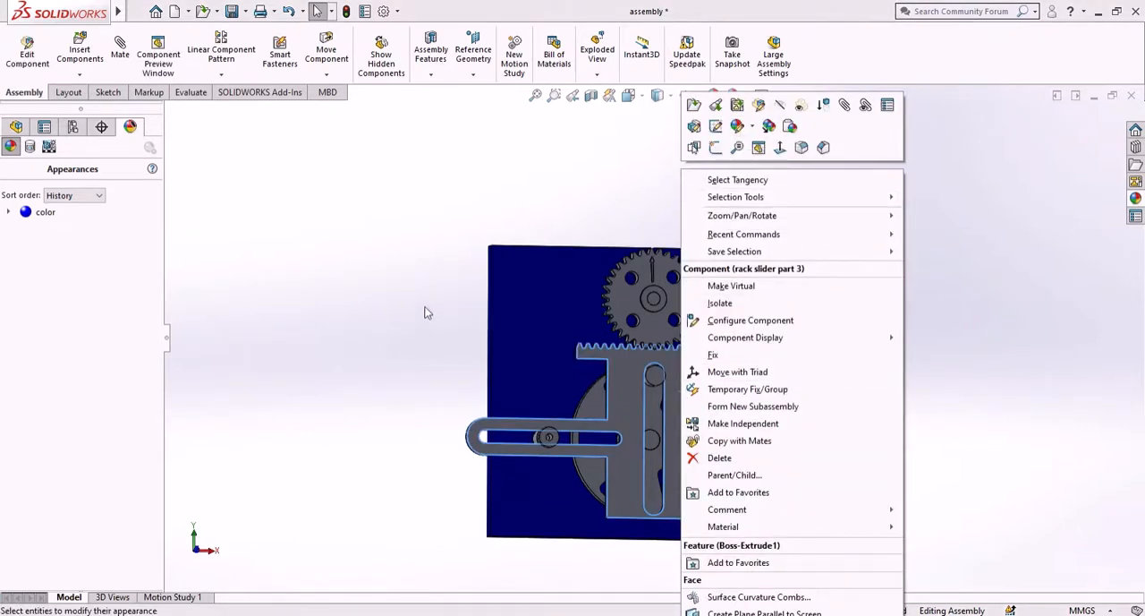
{"action": "mouse_move", "coordinate": [739, 131]}
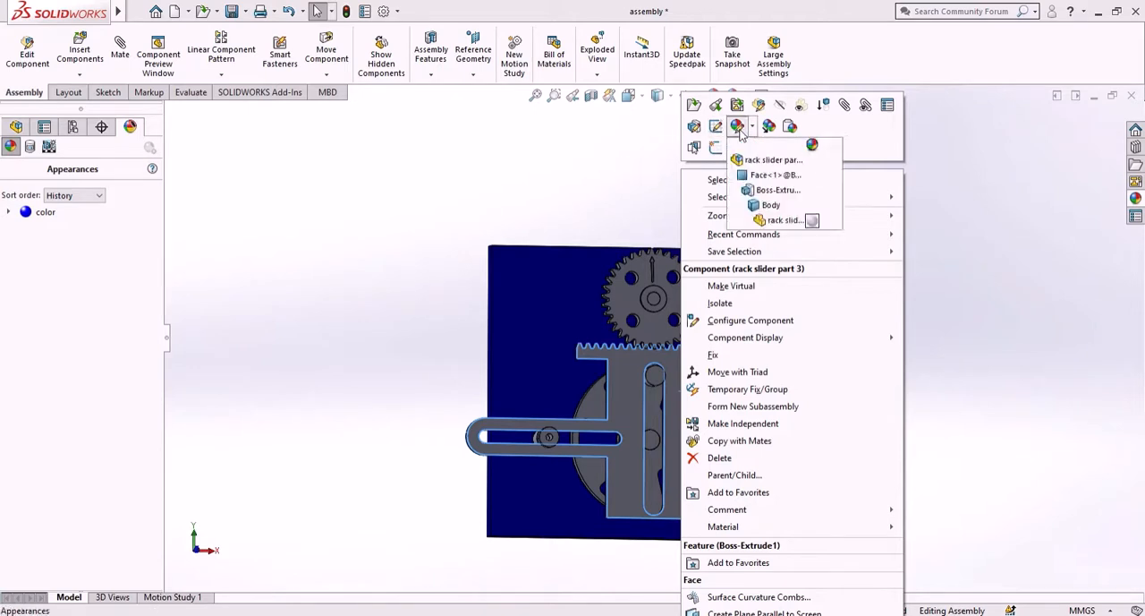
{"action": "left_click", "coordinate": [774, 161]}
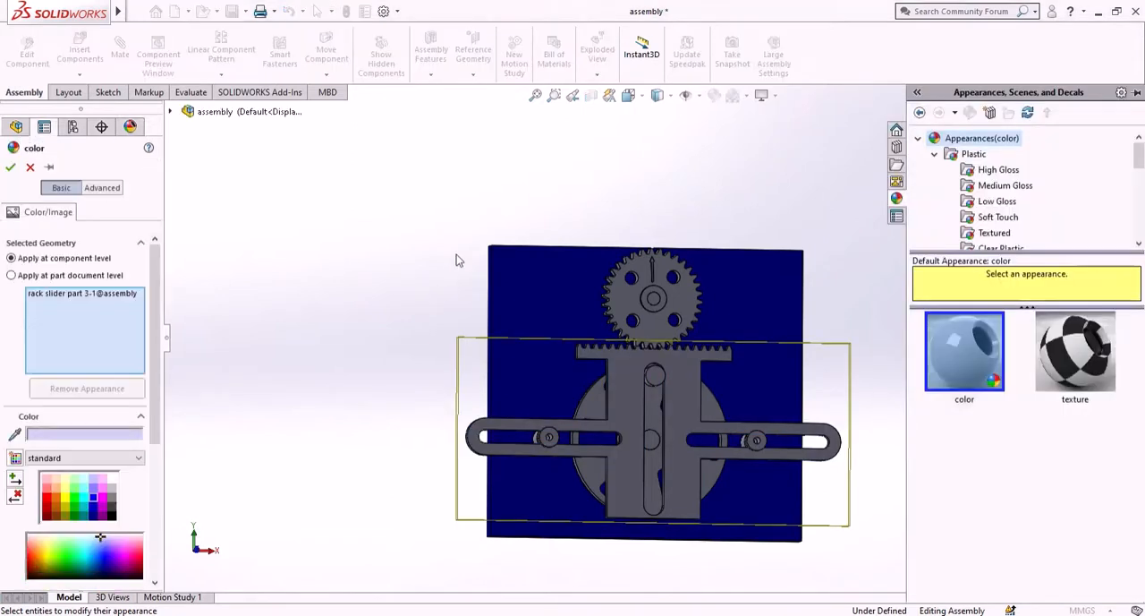
{"action": "left_click", "coordinate": [87, 502]}
{"action": "left_click", "coordinate": [78, 502]}
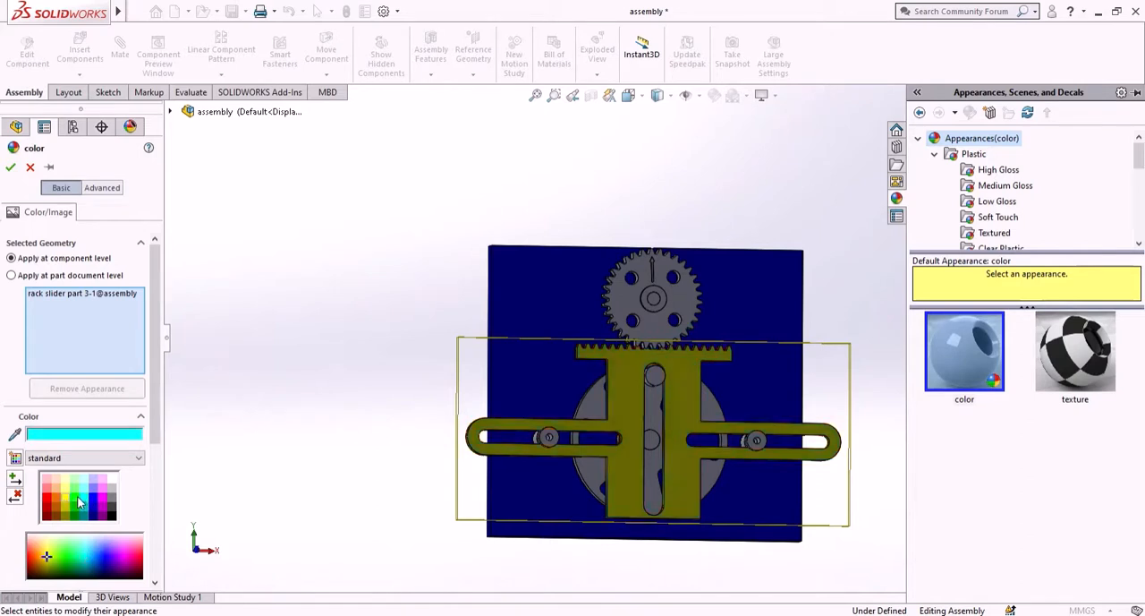
{"action": "left_click", "coordinate": [81, 493]}
{"action": "left_click", "coordinate": [88, 503]}
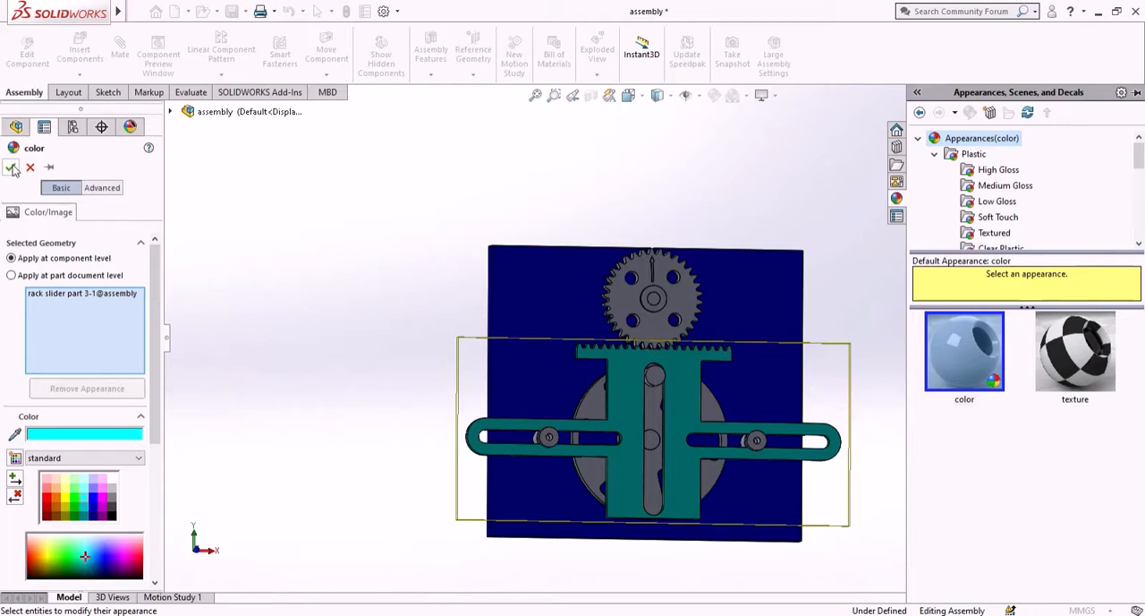
{"action": "left_click", "coordinate": [11, 167]}
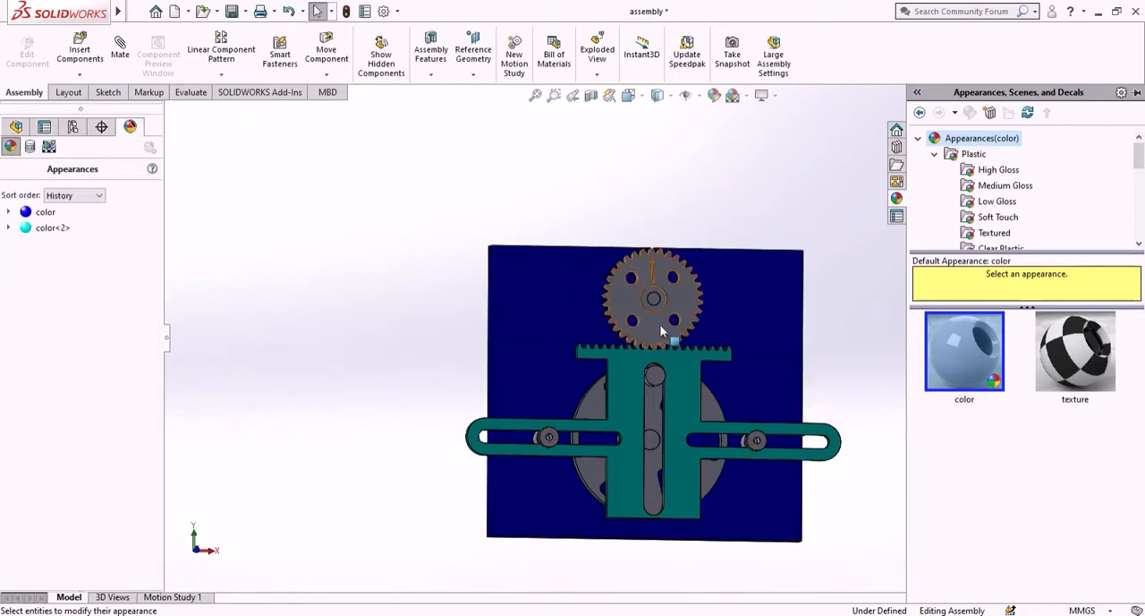
- Select the eccentric wheel and the output gear for a new color appearance and pick green
{"action": "right_click", "coordinate": [653, 465]}
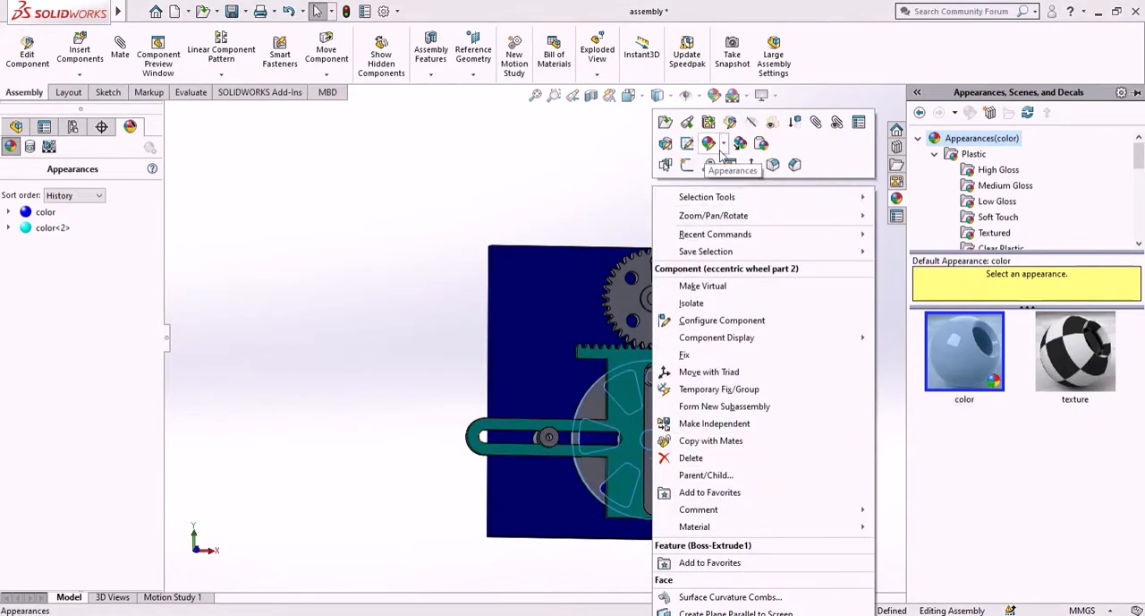
{"action": "left_click", "coordinate": [712, 147]}
{"action": "left_click", "coordinate": [716, 176]}
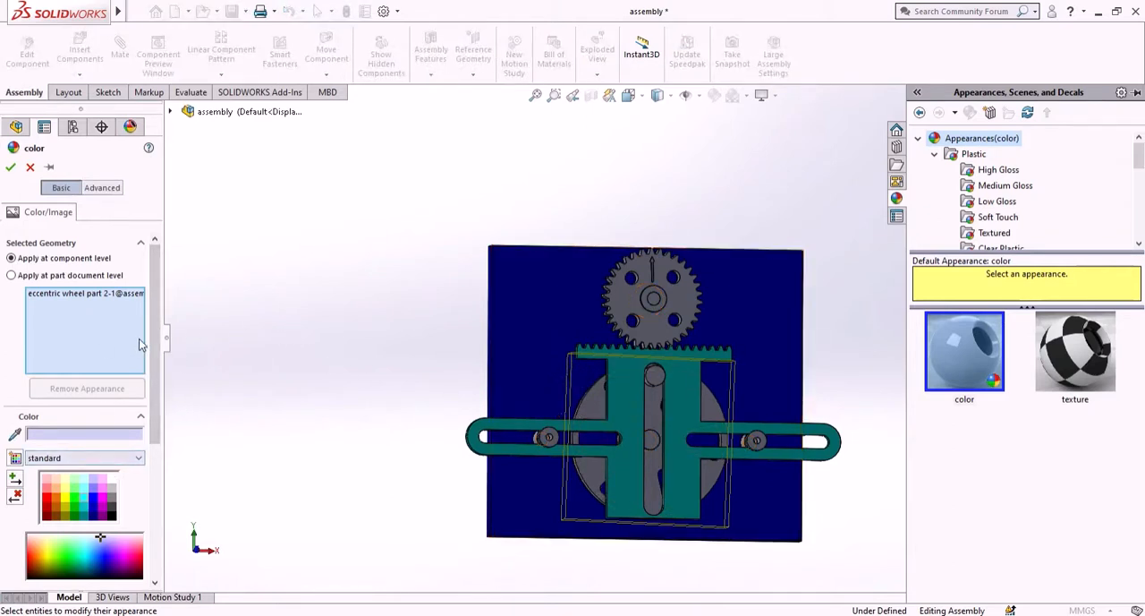
{"action": "left_click", "coordinate": [648, 326]}
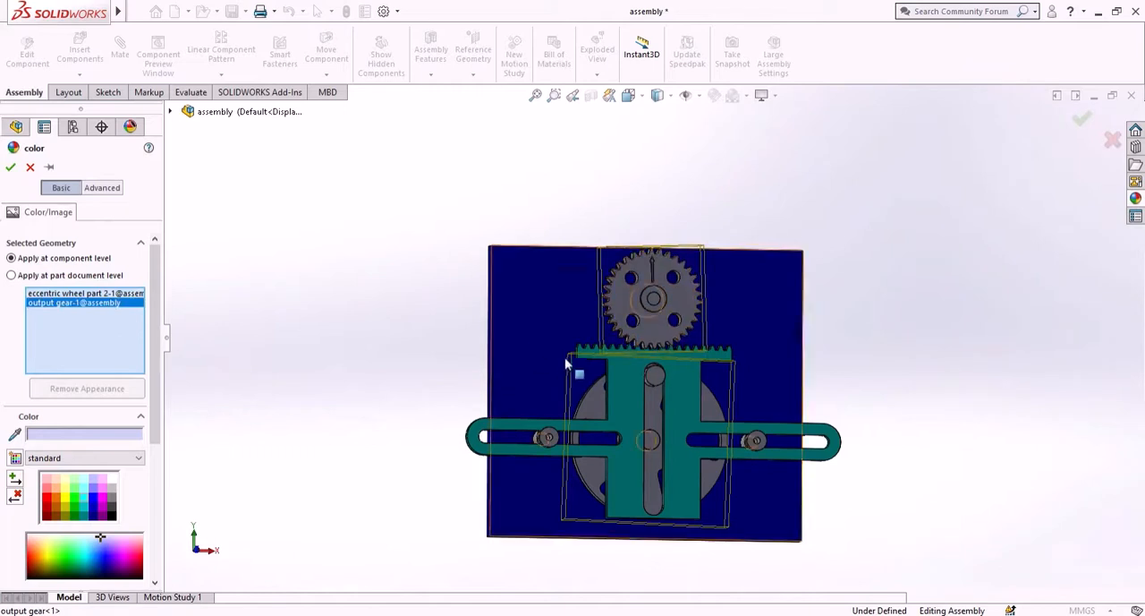
{"action": "left_click", "coordinate": [75, 502]}
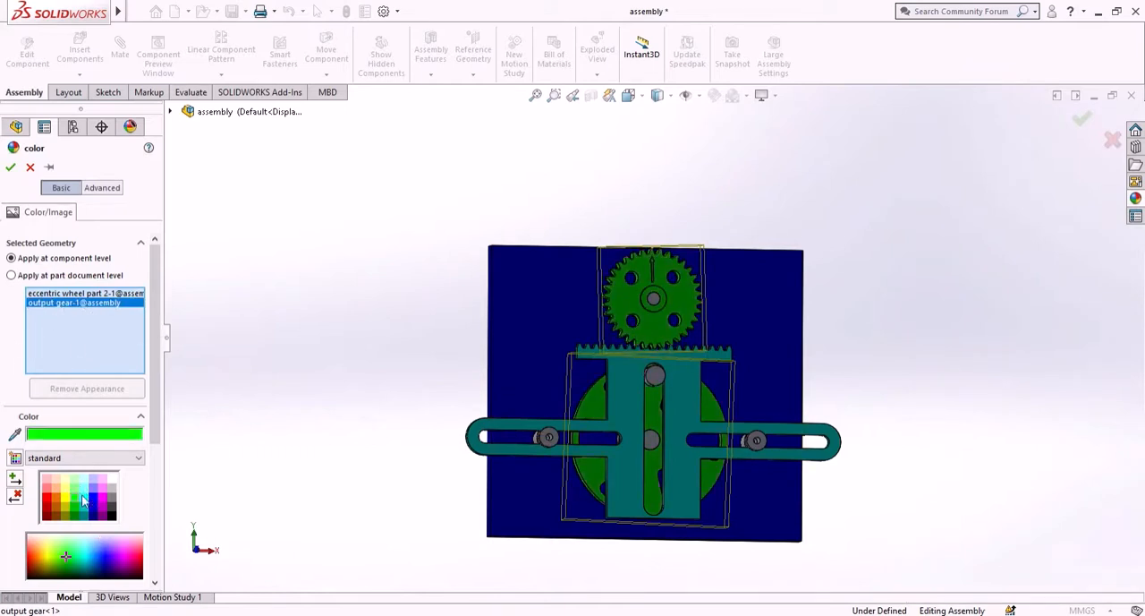
- Clear the selected components, reselect only the eccentric wheel and set its color to red
{"action": "right_click", "coordinate": [80, 304]}
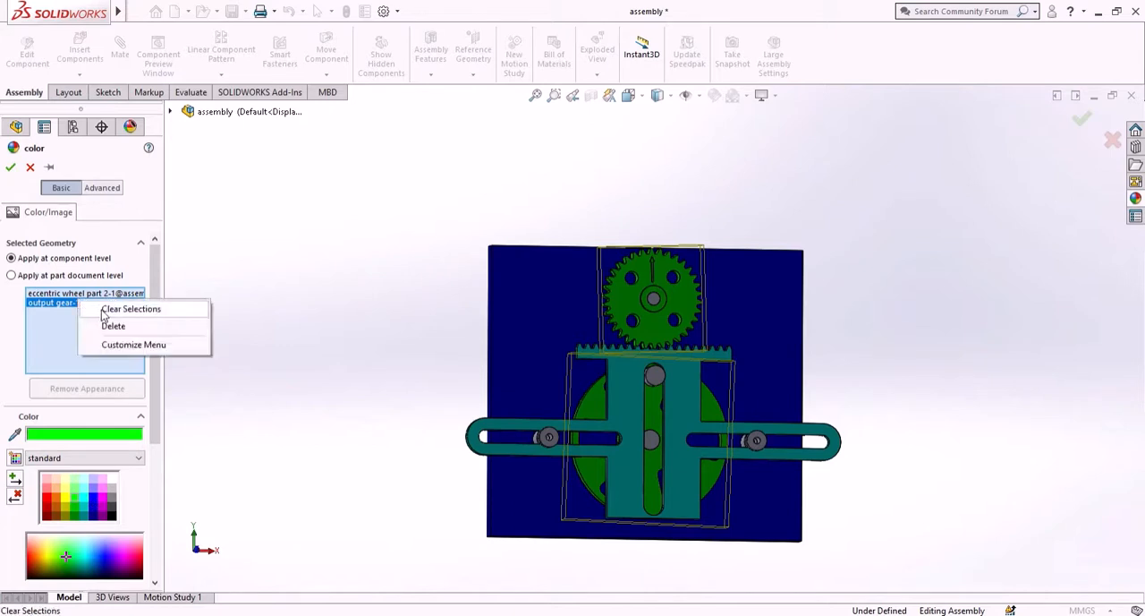
{"action": "left_click", "coordinate": [125, 309]}
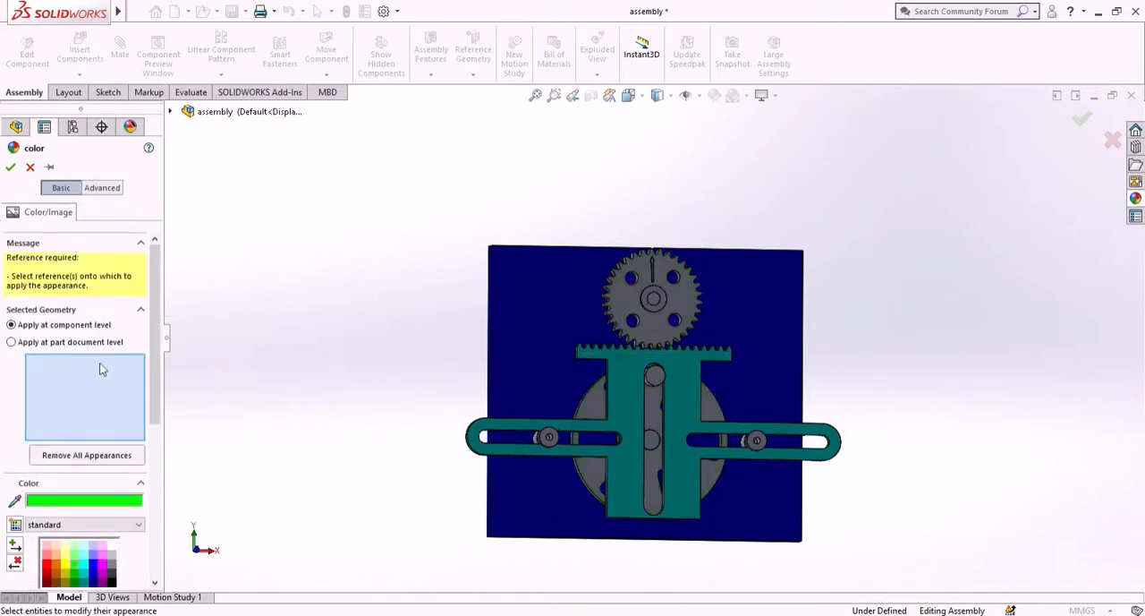
{"action": "left_click", "coordinate": [653, 405]}
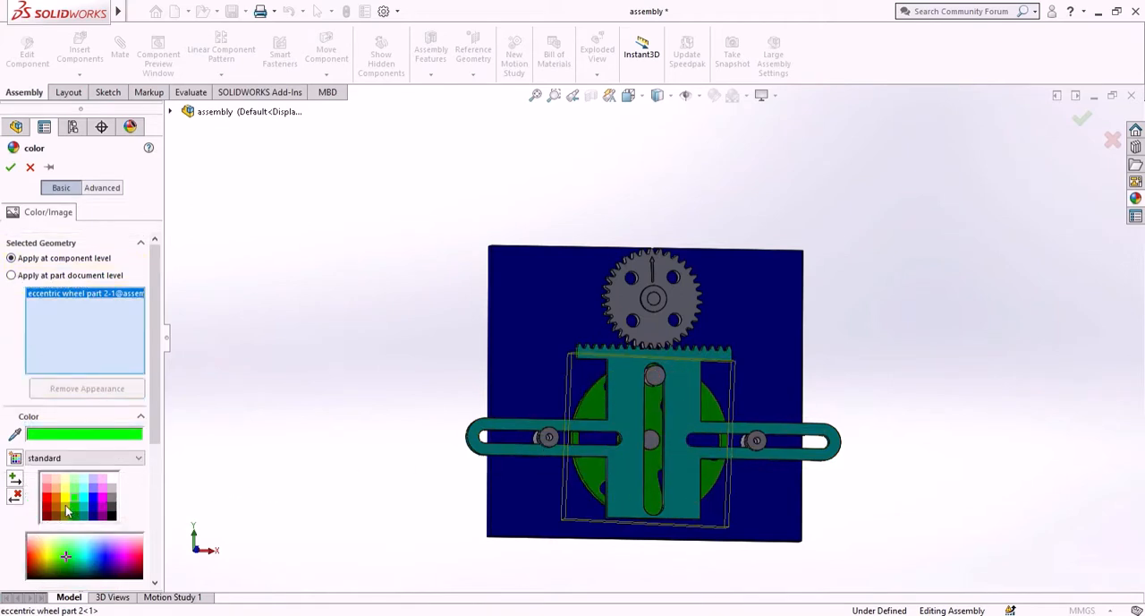
{"action": "left_click", "coordinate": [47, 501]}
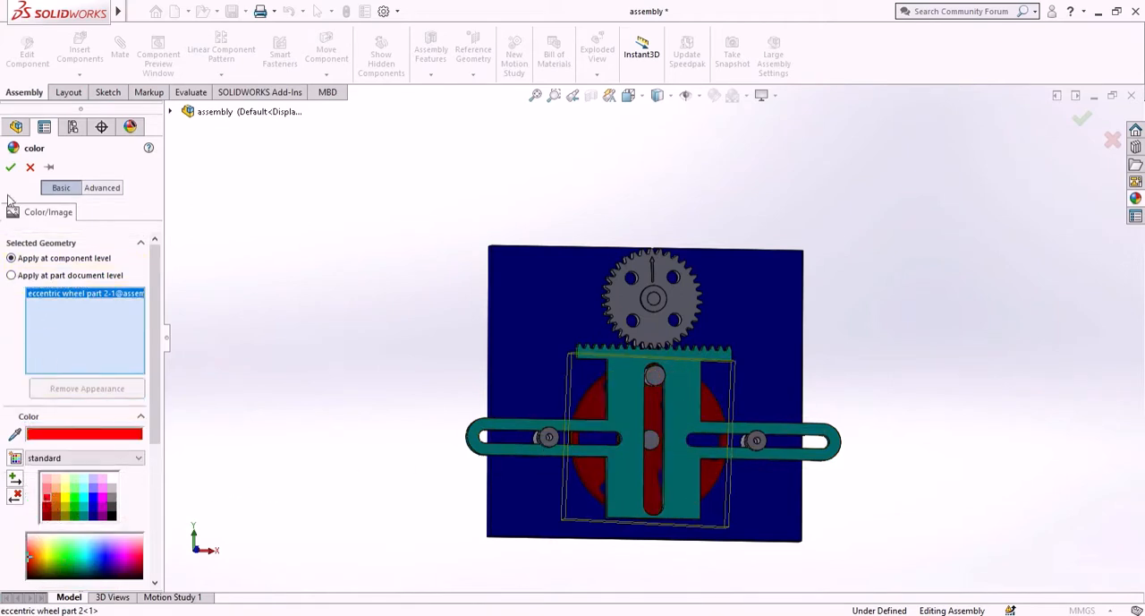
- Accept the eccentric wheel's red color and apply red to the output gear's body at part document level
{"action": "left_click", "coordinate": [10, 167]}
{"action": "scroll", "coordinate": [654, 280], "scroll_direction": "down", "scroll_amount": 2}
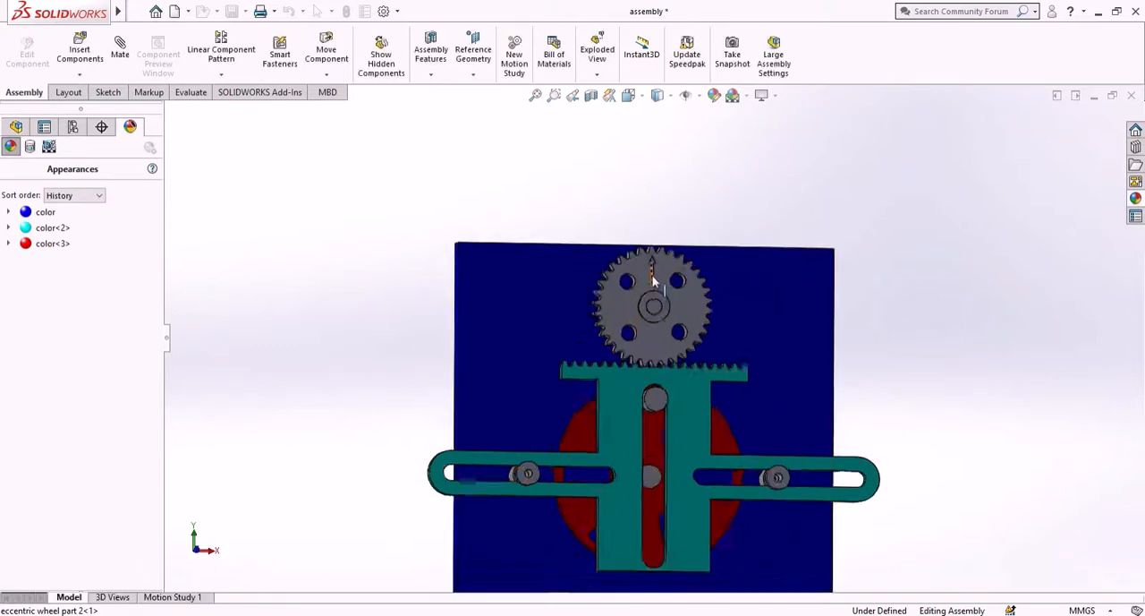
{"action": "scroll", "coordinate": [654, 280], "scroll_direction": "down", "scroll_amount": 2}
{"action": "right_click", "coordinate": [698, 356]}
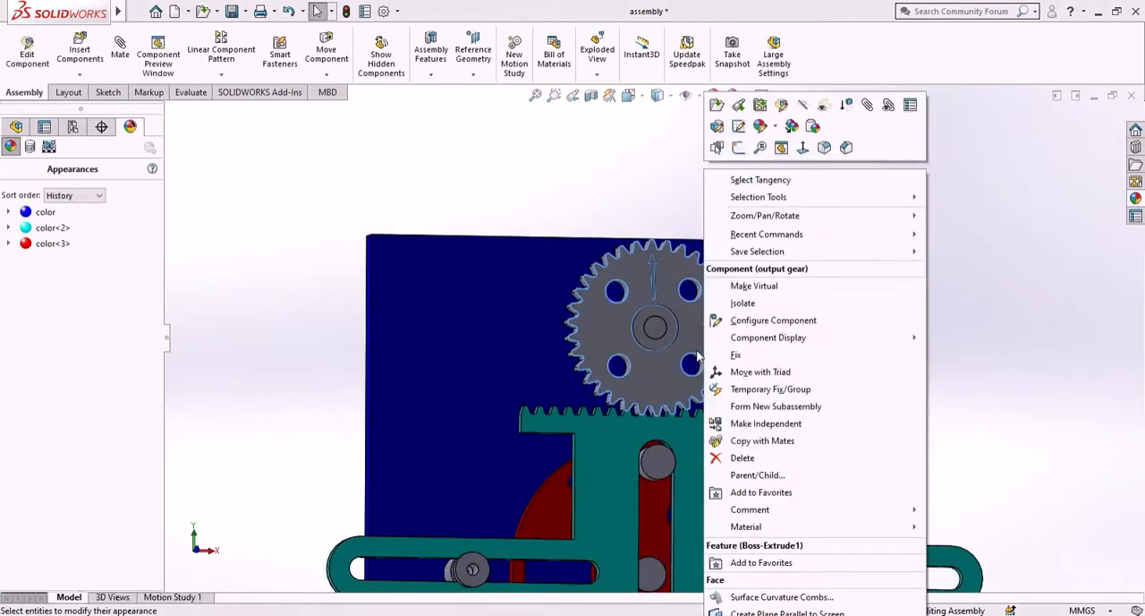
{"action": "left_click", "coordinate": [759, 129]}
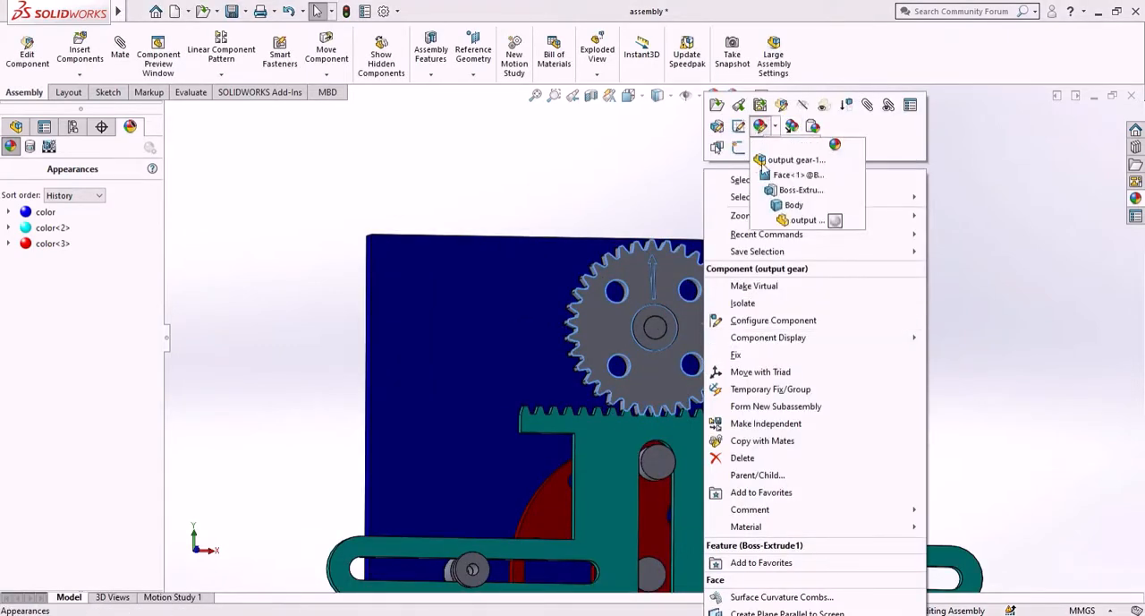
{"action": "left_click", "coordinate": [792, 206]}
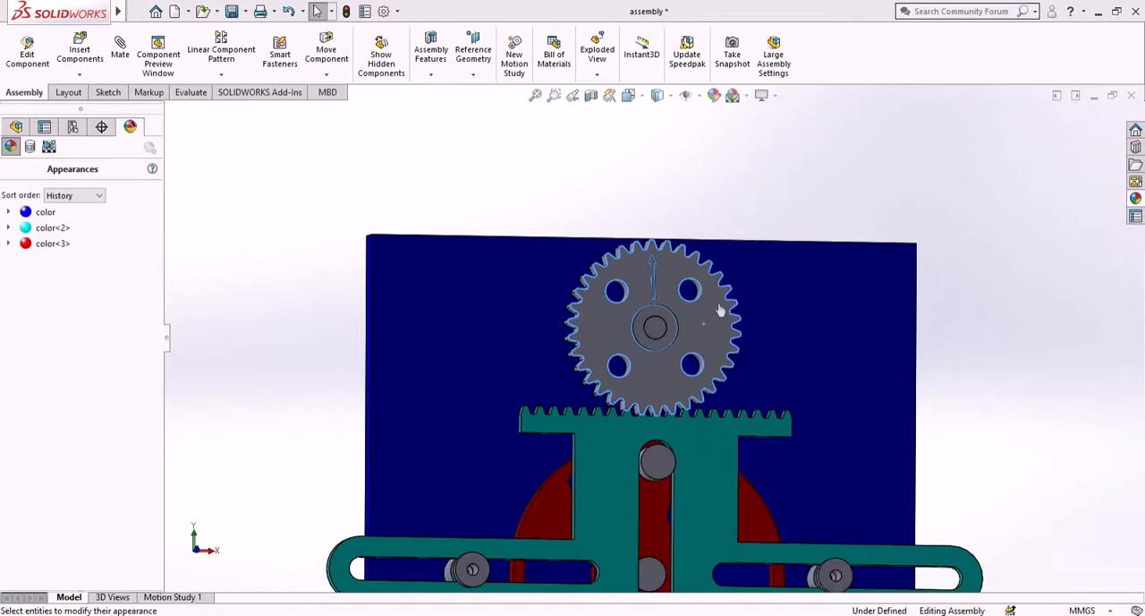
{"action": "left_click", "coordinate": [656, 318]}
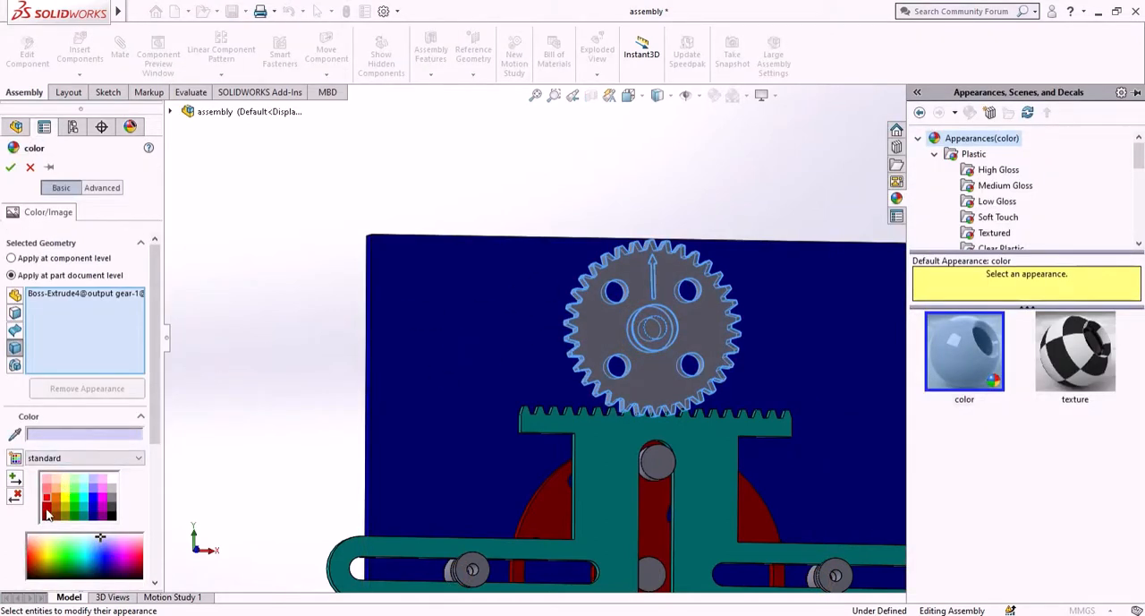
{"action": "left_click", "coordinate": [47, 501]}
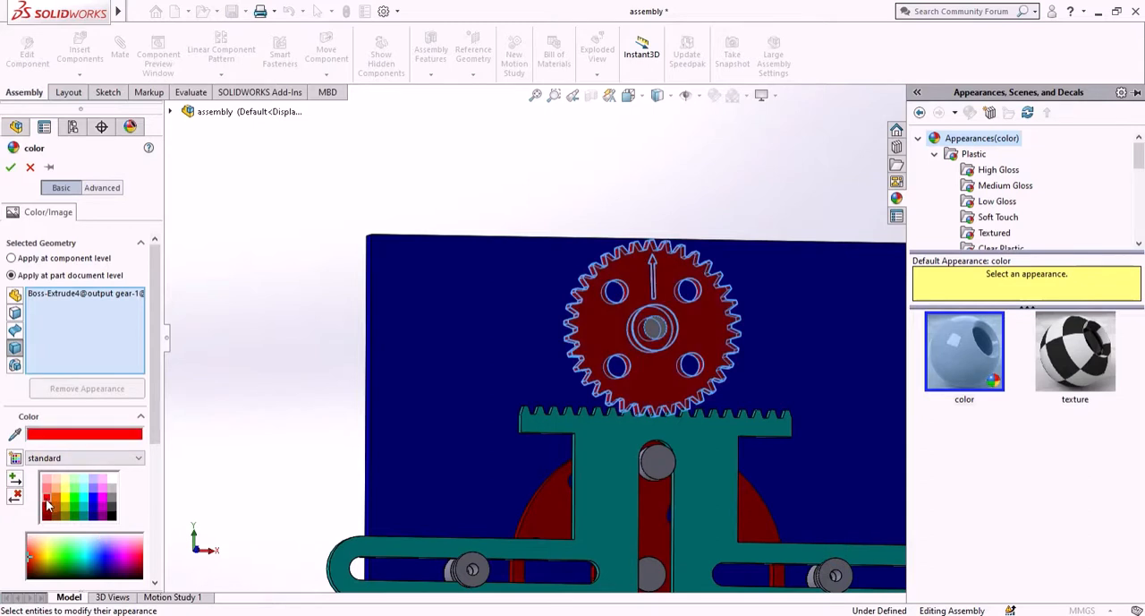
{"action": "left_click", "coordinate": [10, 168]}
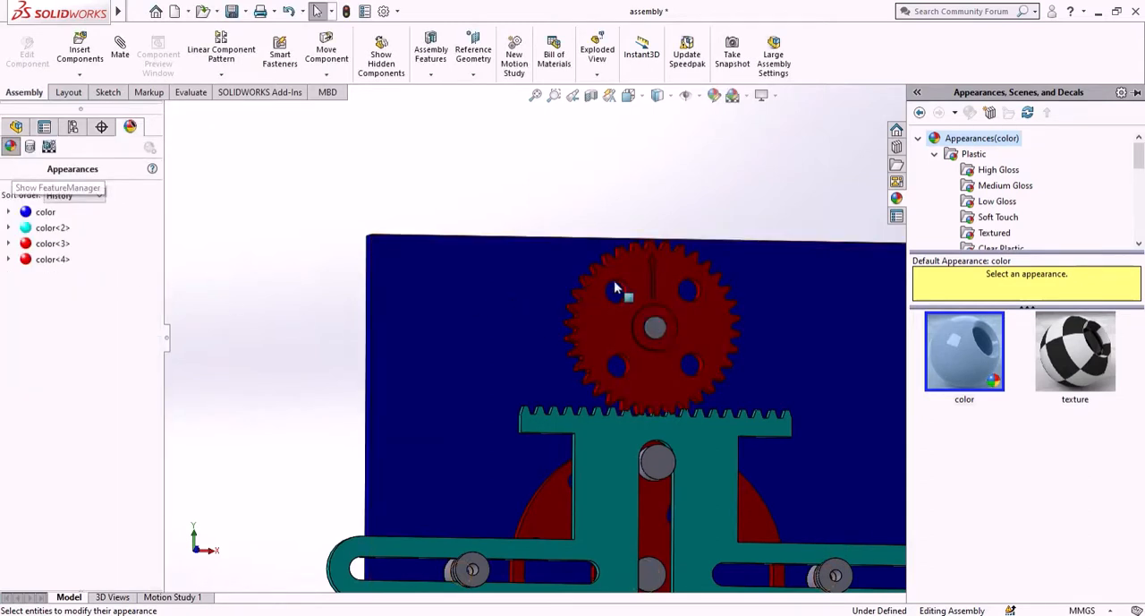
- Apply yellow to the arrow face on the output gear at part document level
{"action": "scroll", "coordinate": [652, 259], "scroll_direction": "down", "scroll_amount": 5}
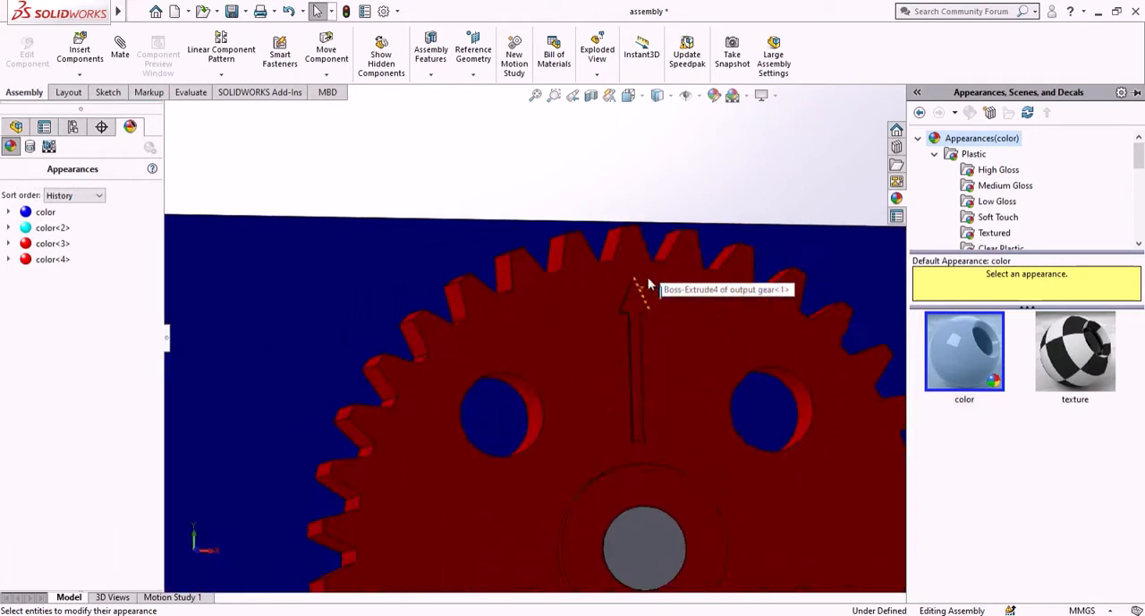
{"action": "right_click", "coordinate": [625, 346]}
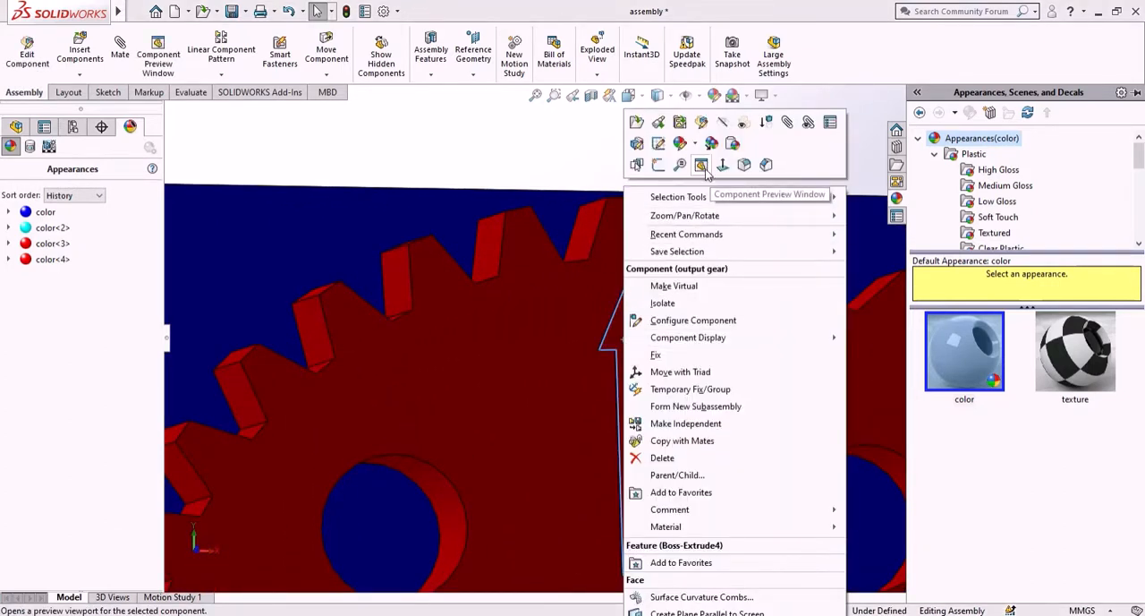
{"action": "left_click", "coordinate": [680, 145]}
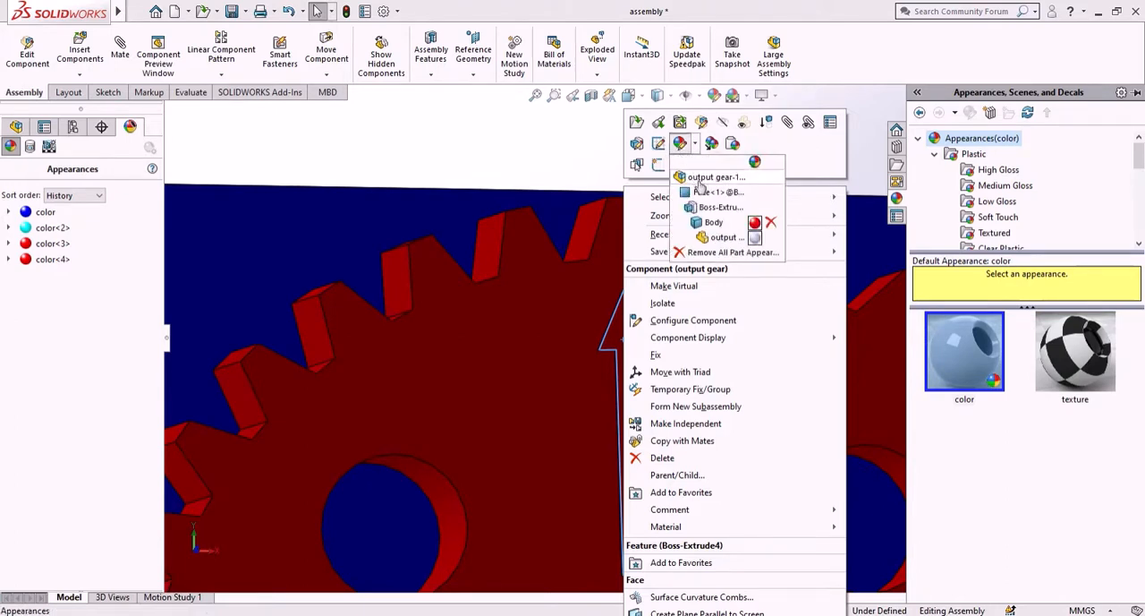
{"action": "left_click", "coordinate": [706, 193]}
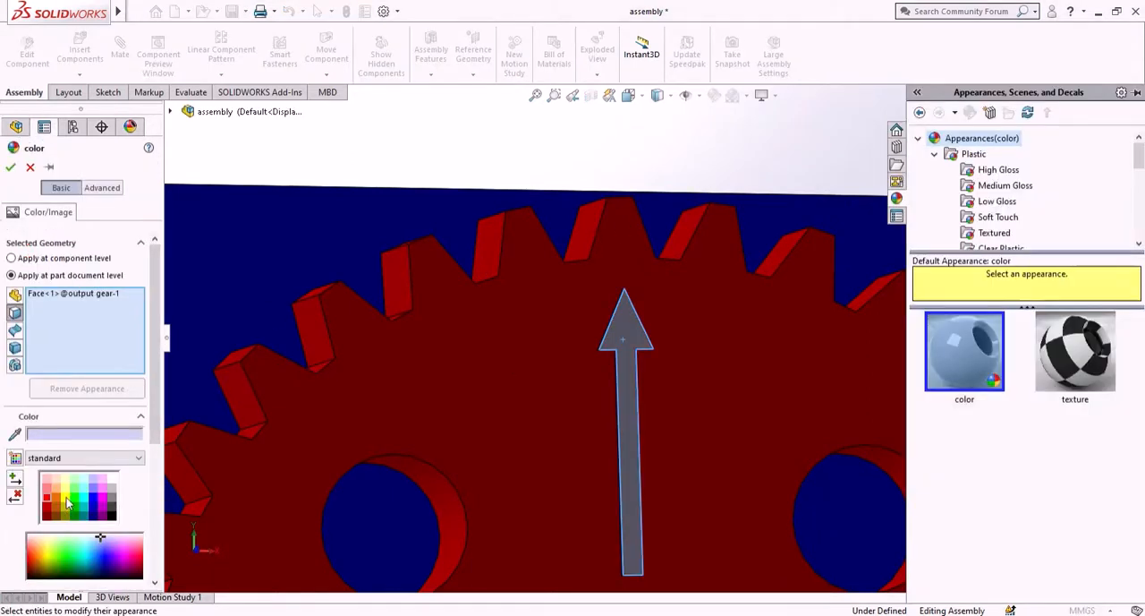
{"action": "left_click", "coordinate": [67, 501]}
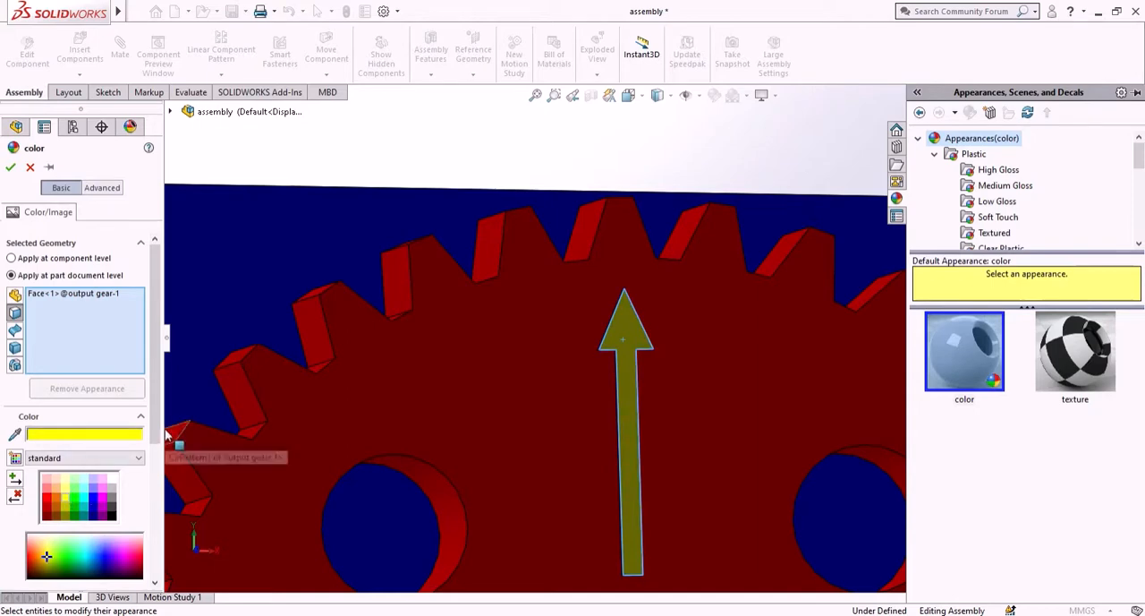
- Inspect the recolored output gear and arrow from several angles, then accept the yellow appearance
{"action": "scroll", "coordinate": [543, 399], "scroll_direction": "up", "scroll_amount": 10}
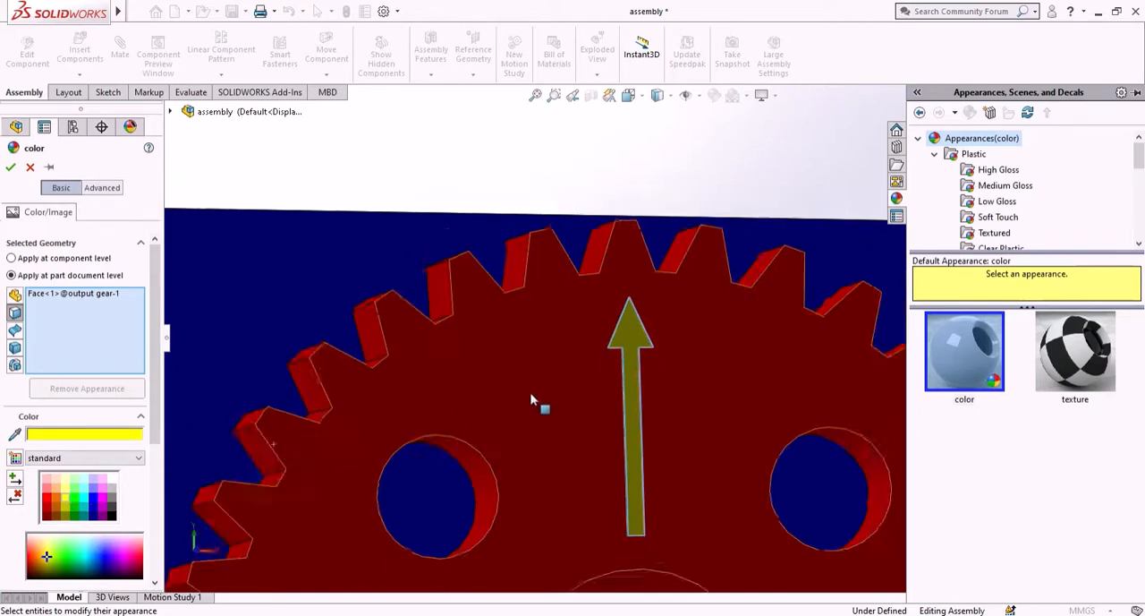
{"action": "scroll", "coordinate": [650, 441], "scroll_direction": "up", "scroll_amount": 8}
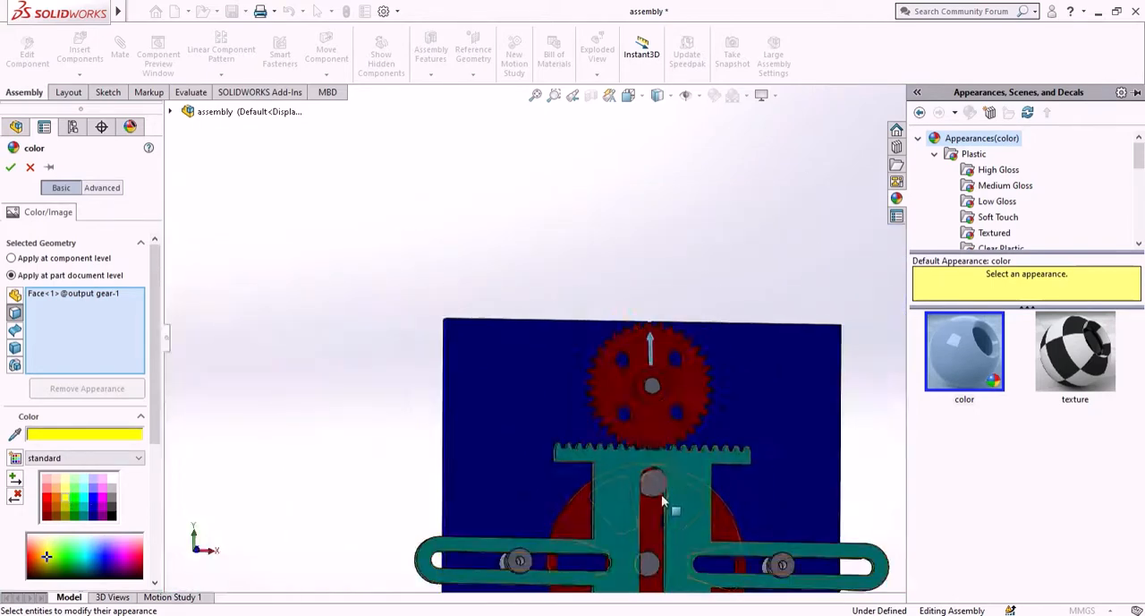
{"action": "scroll", "coordinate": [680, 300], "scroll_direction": "down", "scroll_amount": 10}
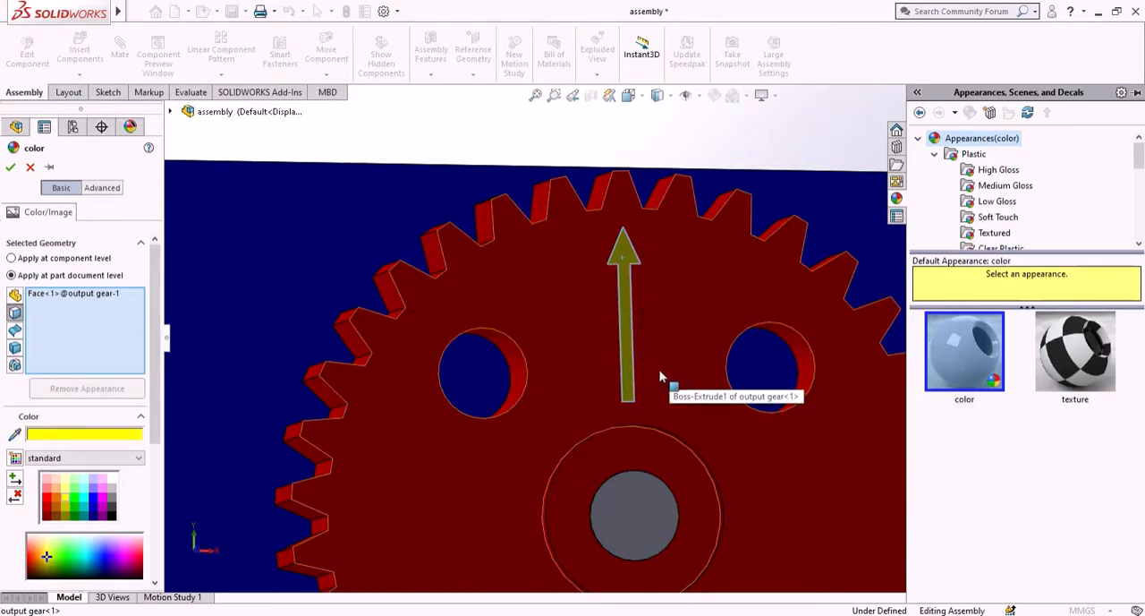
{"action": "middle_click_drag", "start_coordinate": [660, 376], "coordinate": [631, 368]}
{"action": "scroll", "coordinate": [662, 385], "scroll_direction": "up", "scroll_amount": 5}
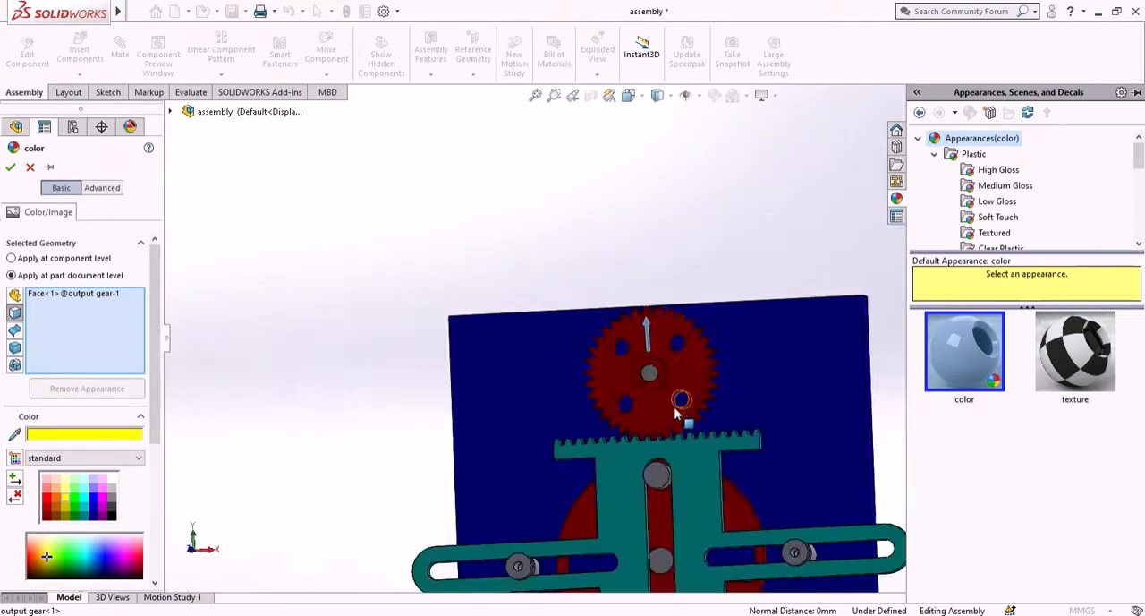
{"action": "scroll", "coordinate": [673, 410], "scroll_direction": "up", "scroll_amount": 2}
{"action": "scroll", "coordinate": [658, 327], "scroll_direction": "down", "scroll_amount": 7}
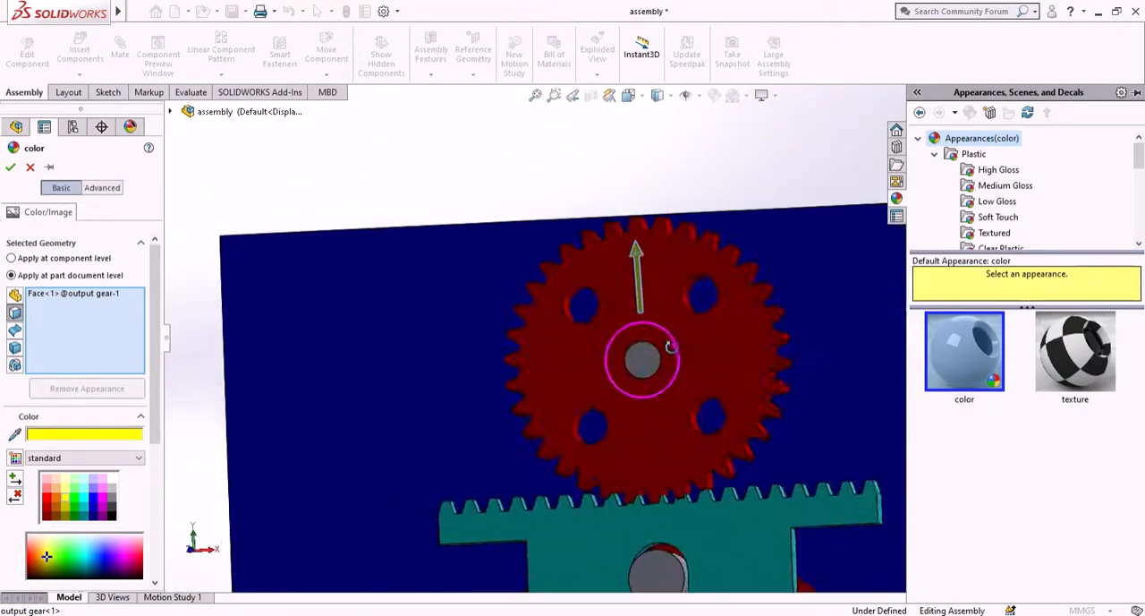
{"action": "middle_click_drag", "start_coordinate": [671, 346], "coordinate": [677, 289]}
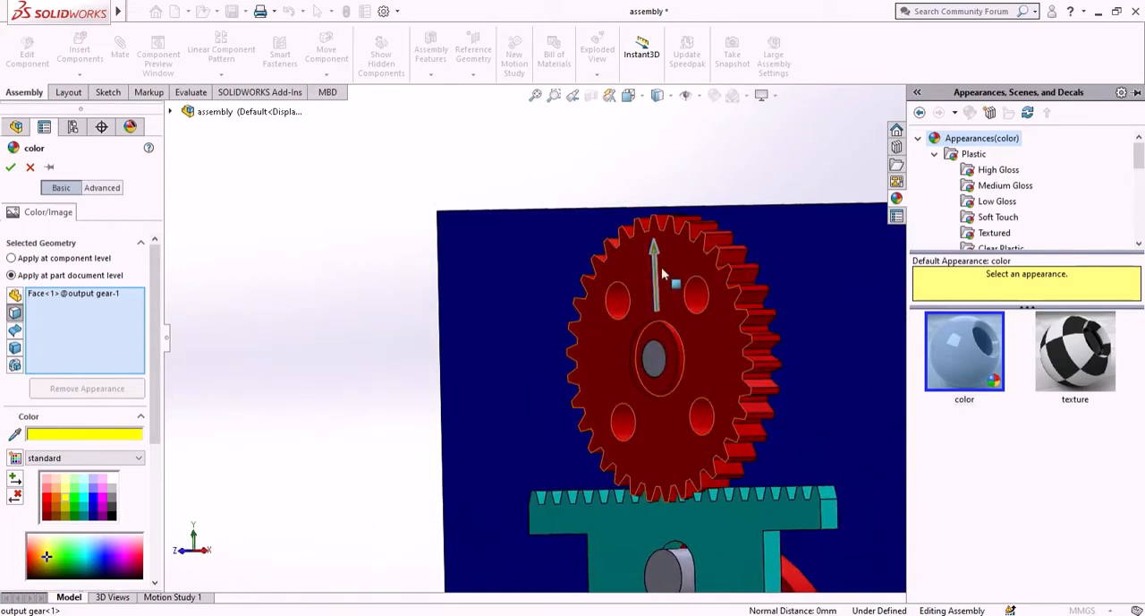
{"action": "mouse_move", "coordinate": [690, 434]}
{"action": "middle_mouse_down"}
{"action": "mouse_move", "coordinate": [706, 409]}
{"action": "mouse_move", "coordinate": [703, 438]}
{"action": "middle_mouse_up"}
{"action": "scroll", "coordinate": [698, 477], "scroll_direction": "up", "scroll_amount": 4}
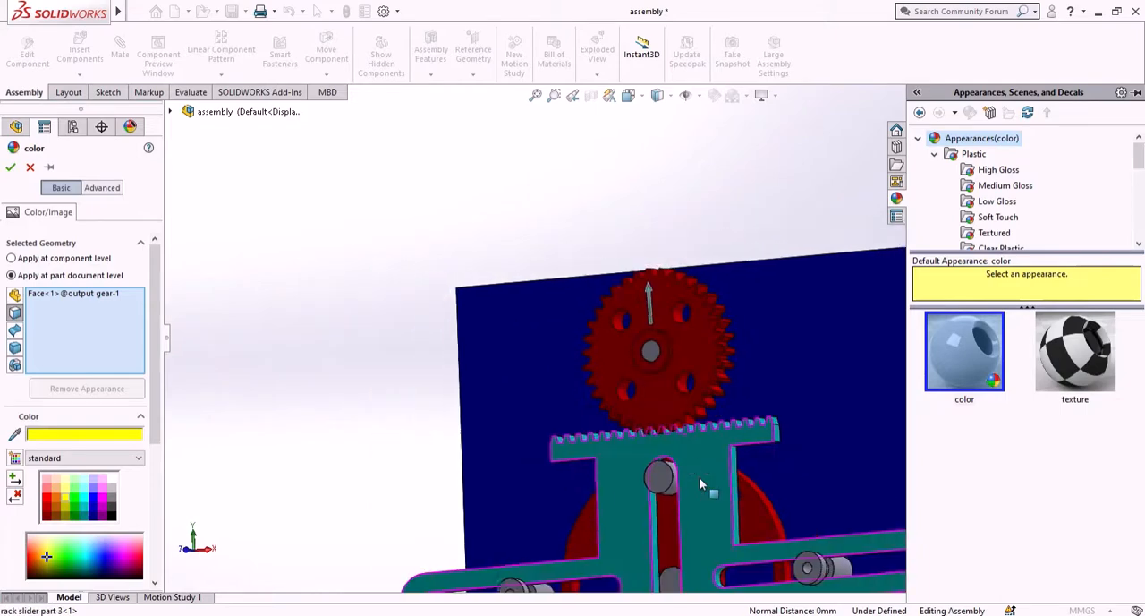
{"action": "scroll", "coordinate": [707, 475], "scroll_direction": "up", "scroll_amount": 3}
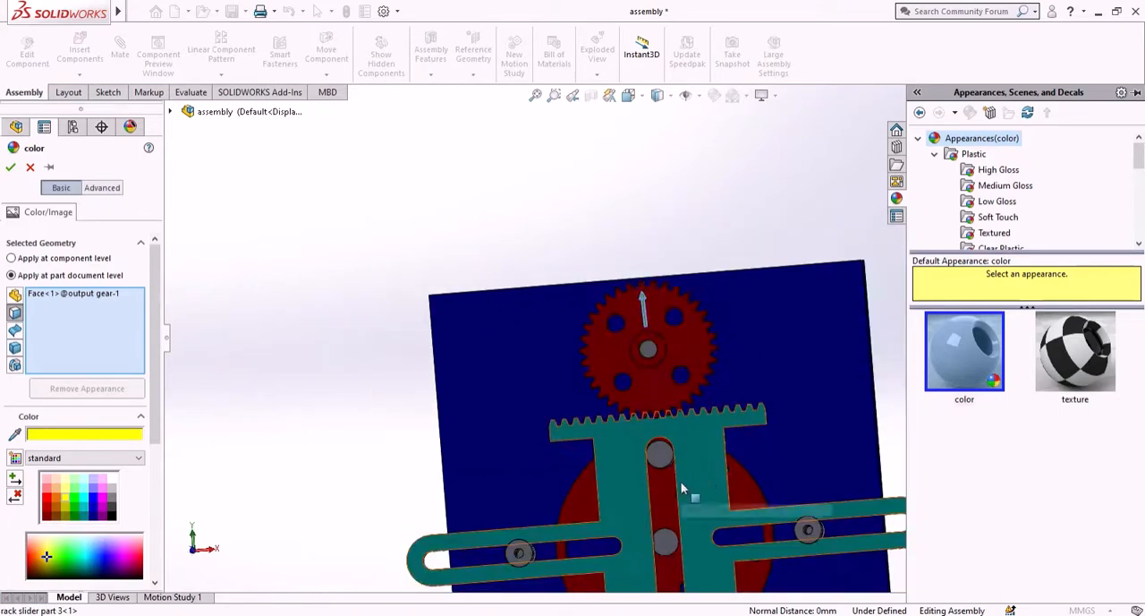
{"action": "scroll", "coordinate": [685, 491], "scroll_direction": "up", "scroll_amount": 3}
{"action": "scroll", "coordinate": [652, 466], "scroll_direction": "down", "scroll_amount": 4}
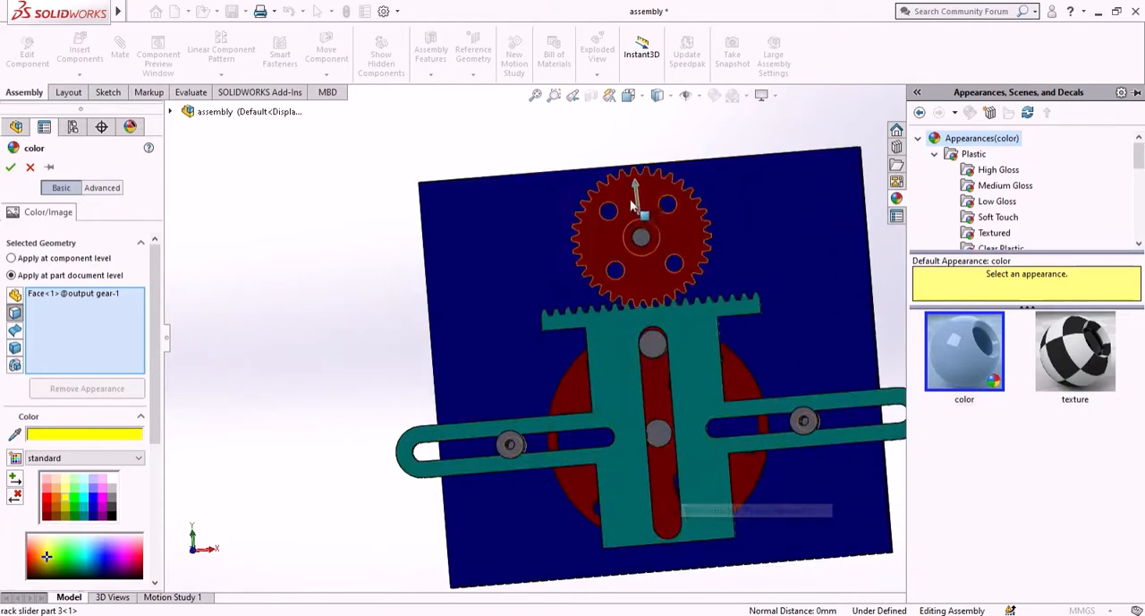
{"action": "scroll", "coordinate": [641, 215], "scroll_direction": "down", "scroll_amount": 4}
{"action": "scroll", "coordinate": [645, 228], "scroll_direction": "down", "scroll_amount": 5}
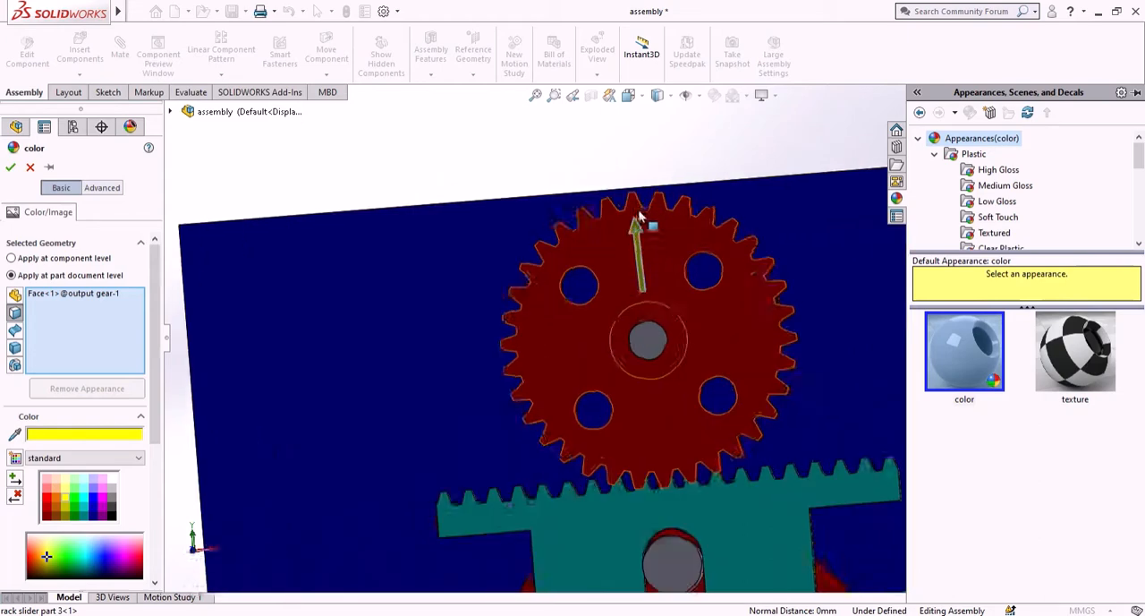
{"action": "scroll", "coordinate": [646, 260], "scroll_direction": "up", "scroll_amount": 2}
{"action": "scroll", "coordinate": [671, 470], "scroll_direction": "up", "scroll_amount": 5}
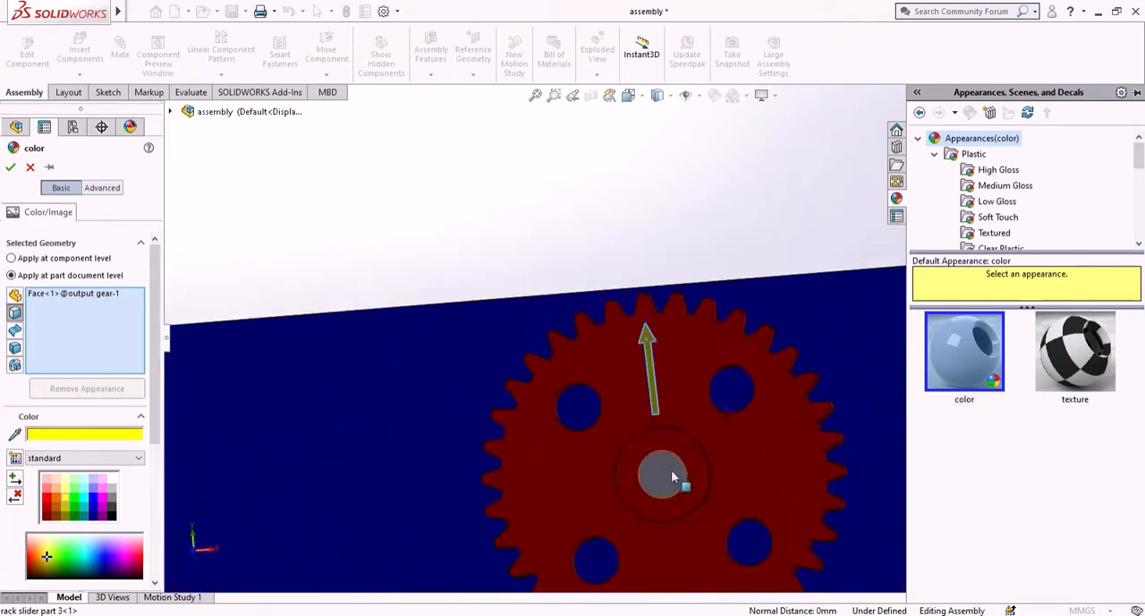
{"action": "scroll", "coordinate": [679, 505], "scroll_direction": "up", "scroll_amount": 3}
{"action": "scroll", "coordinate": [686, 477], "scroll_direction": "down", "scroll_amount": 1}
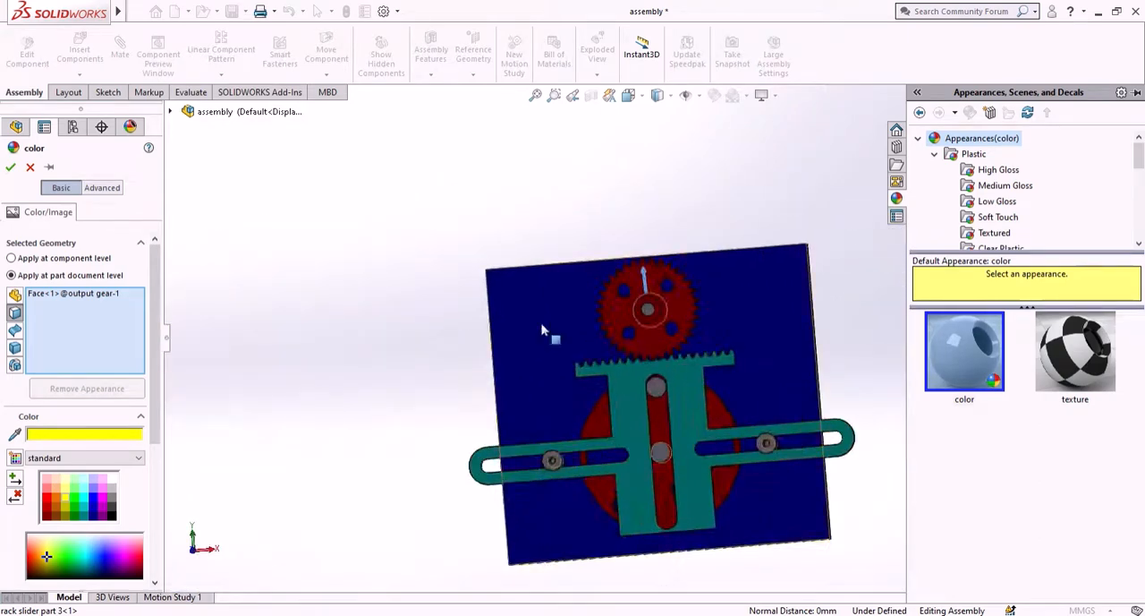
{"action": "left_click", "coordinate": [9, 167]}
- Open a component-level color appearance for the left slider pin
{"action": "scroll", "coordinate": [640, 492], "scroll_direction": "down", "scroll_amount": 3}
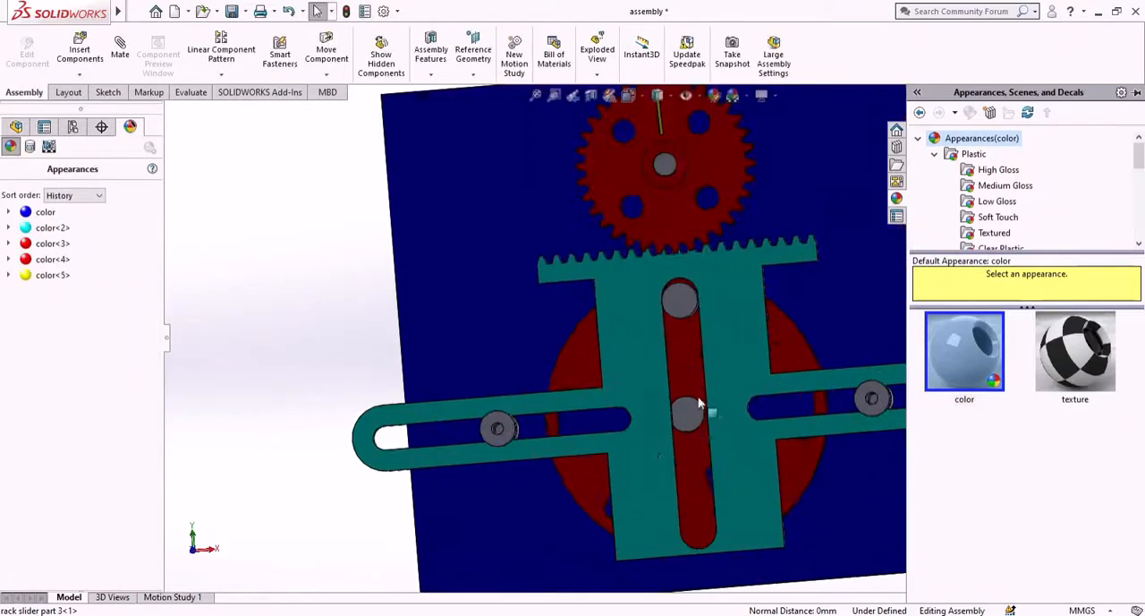
{"action": "middle_click_drag", "start_coordinate": [506, 433], "coordinate": [490, 426]}
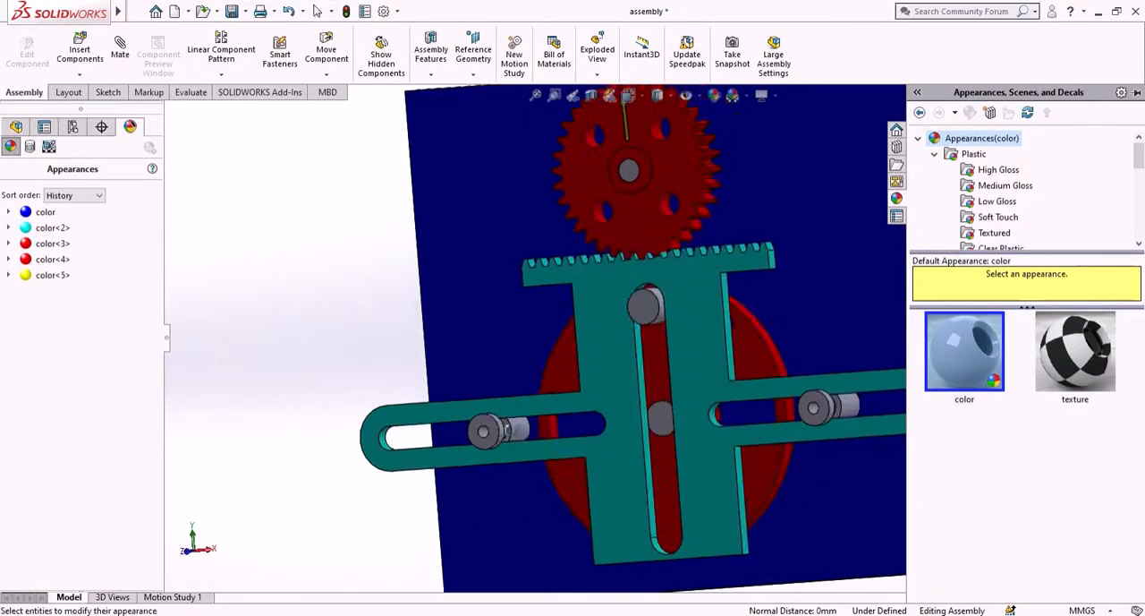
{"action": "left_click", "coordinate": [492, 427]}
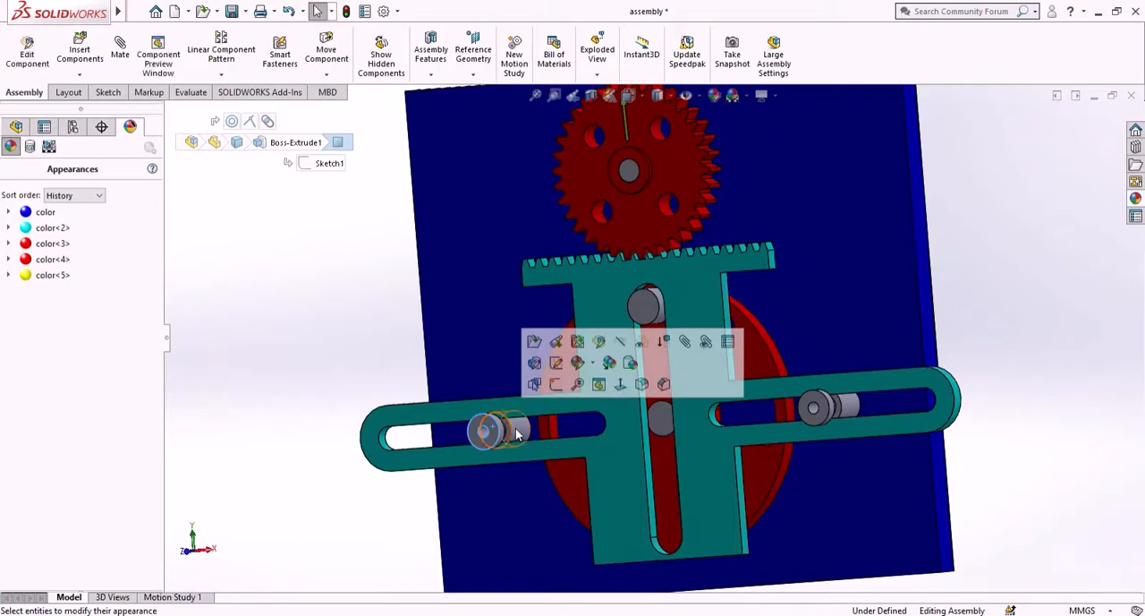
{"action": "left_click", "coordinate": [578, 366]}
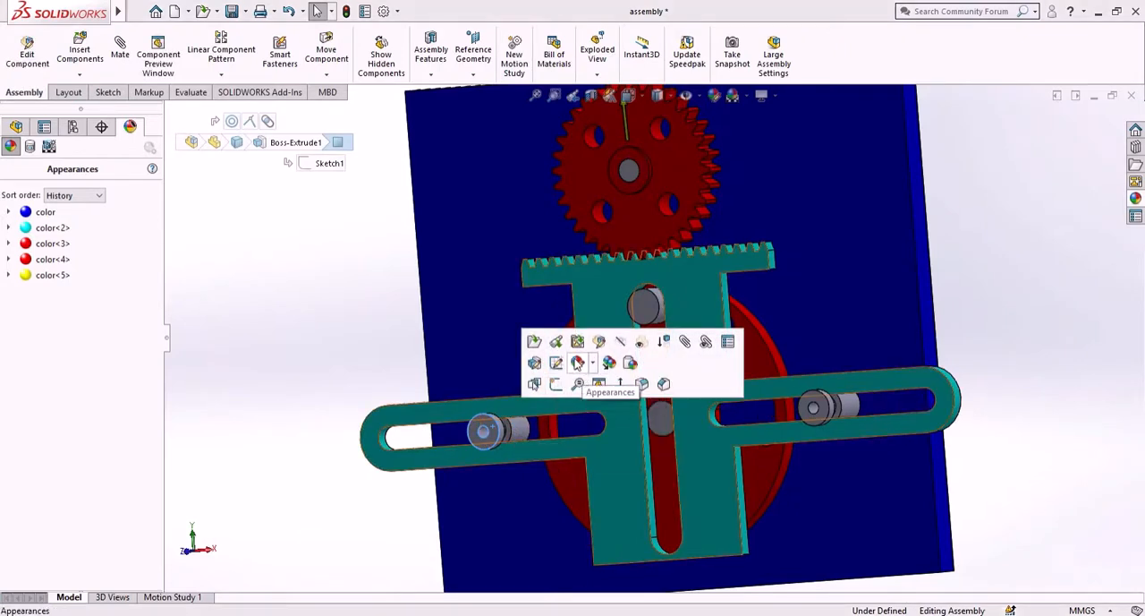
{"action": "left_click", "coordinate": [578, 365]}
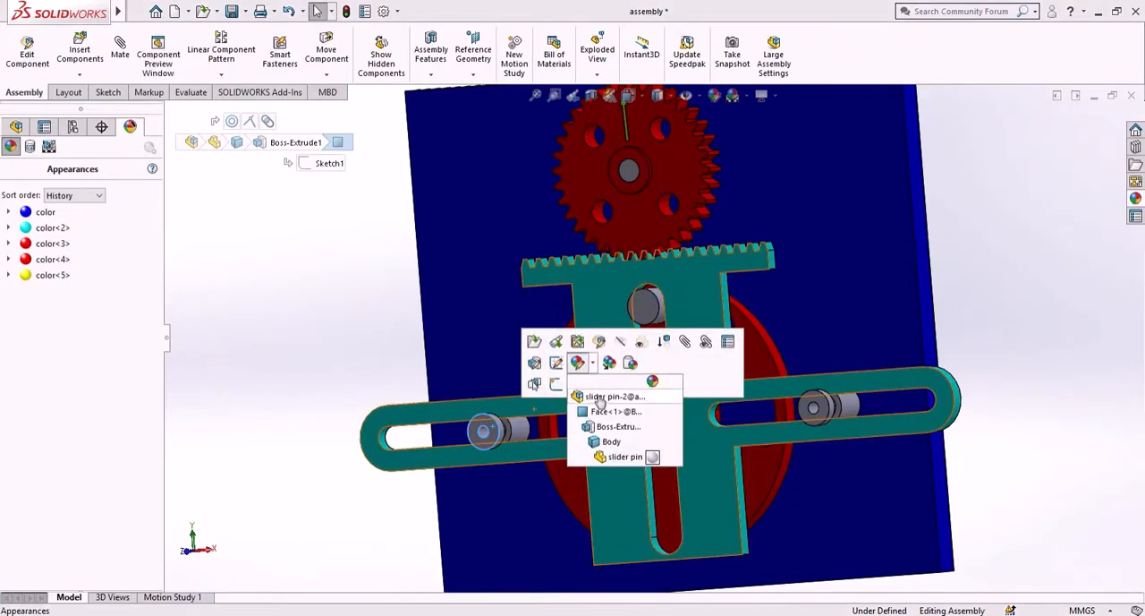
{"action": "left_click", "coordinate": [597, 398]}
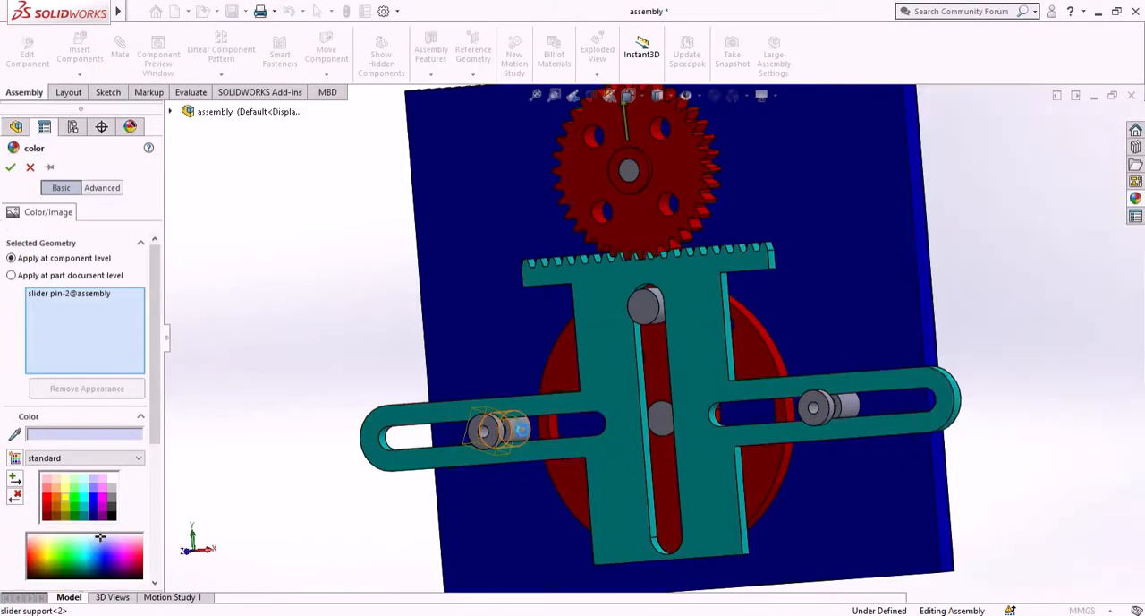
- Add both slider supports, the other slider pin, input shaft, flywheel pin and output shaft, and color them gray
{"action": "left_click", "coordinate": [518, 429]}
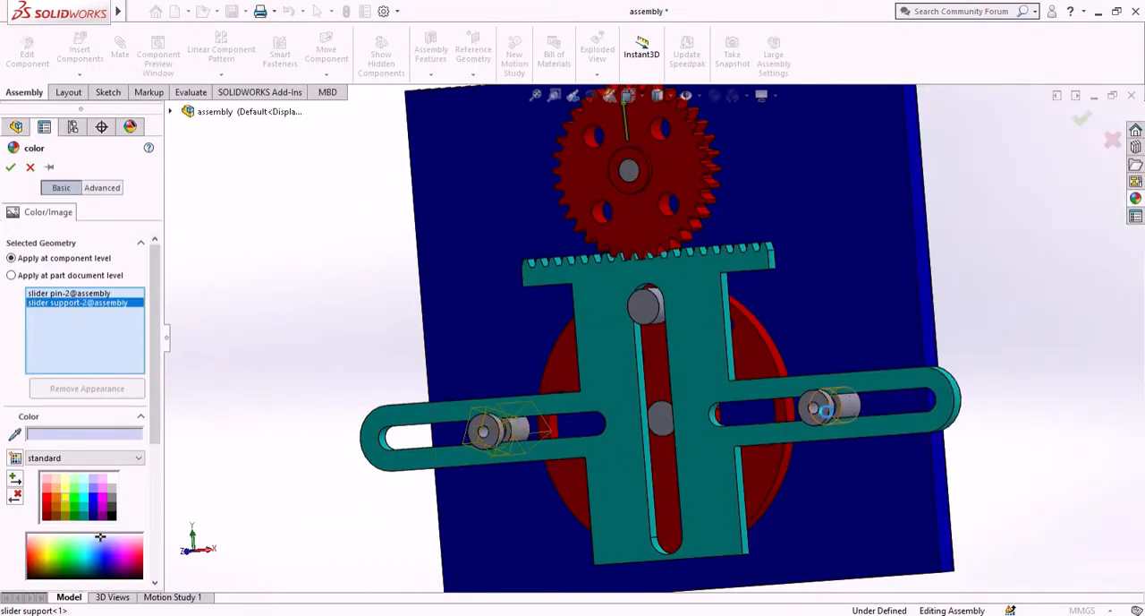
{"action": "left_click", "coordinate": [824, 412]}
{"action": "left_click", "coordinate": [816, 411]}
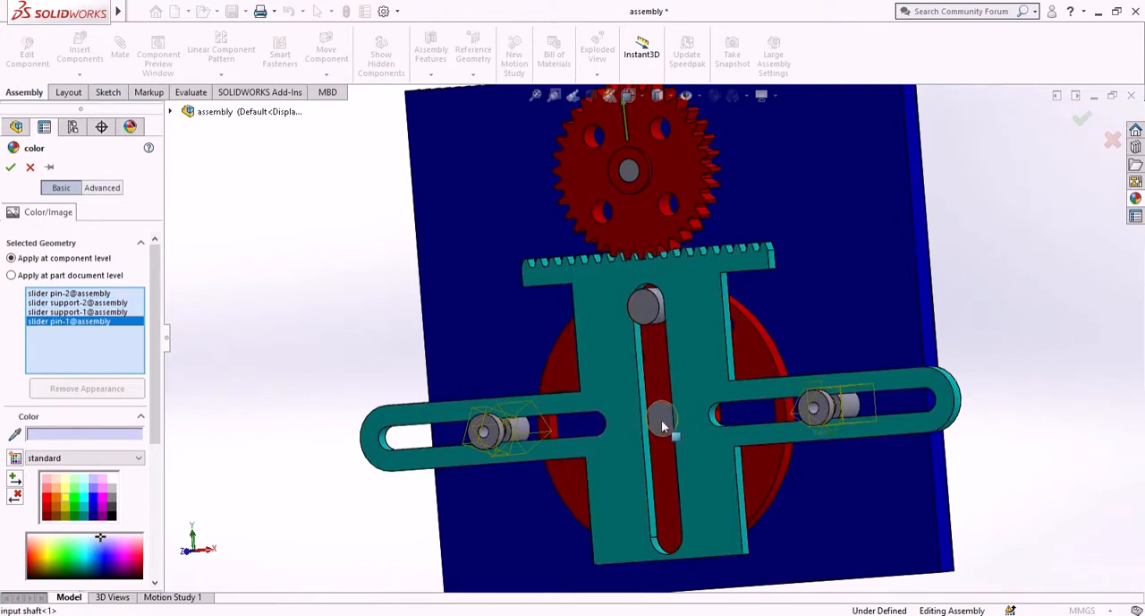
{"action": "left_click", "coordinate": [661, 419]}
{"action": "left_click", "coordinate": [645, 301]}
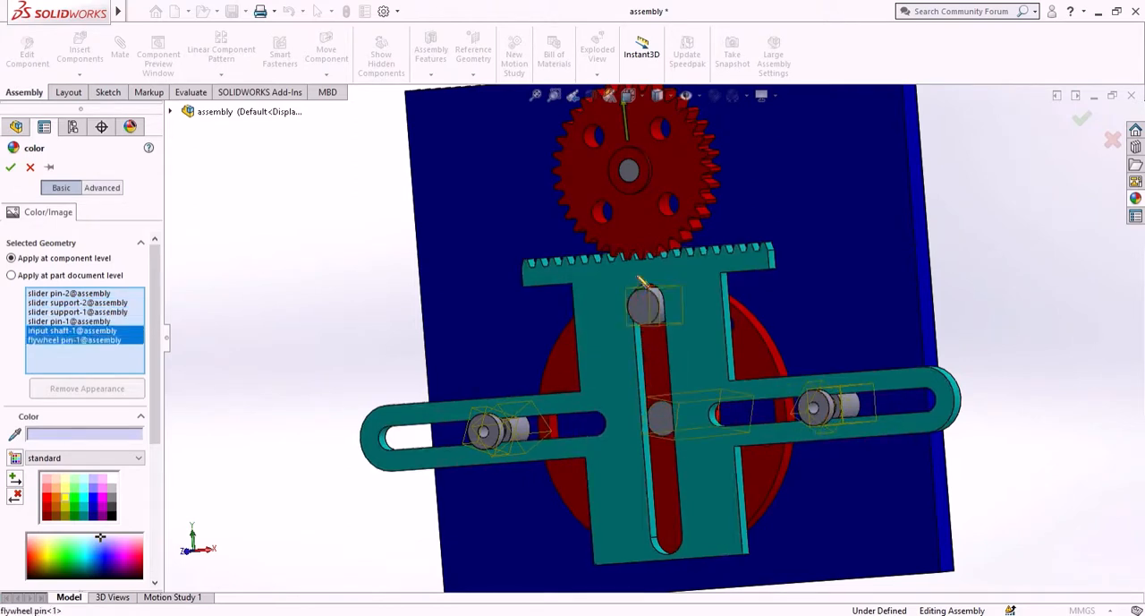
{"action": "left_click", "coordinate": [628, 172]}
{"action": "scroll", "coordinate": [743, 348], "scroll_direction": "up", "scroll_amount": 4}
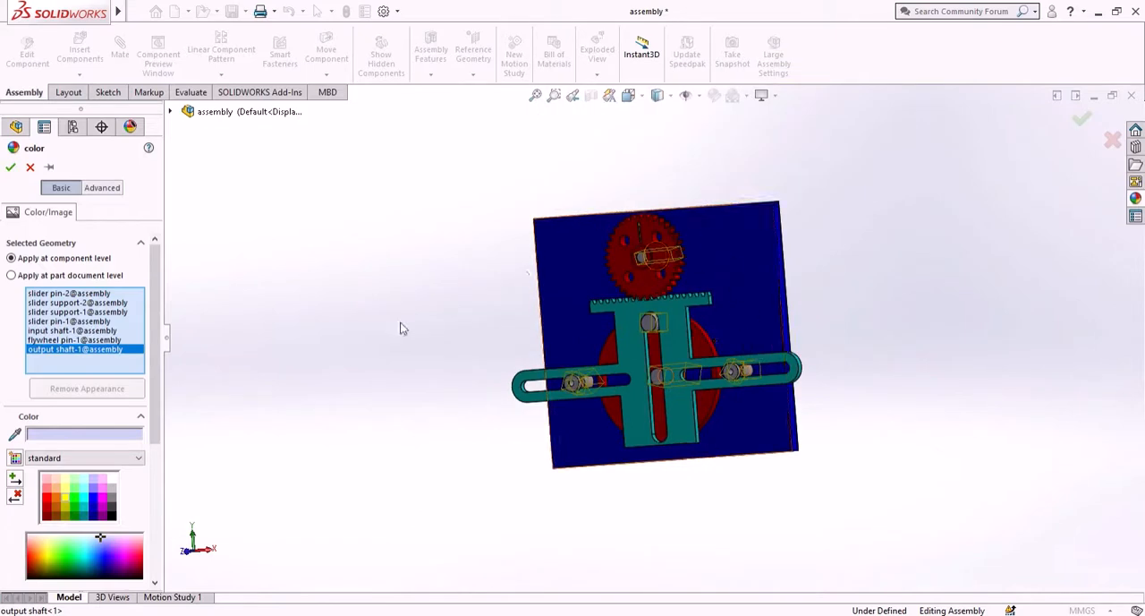
{"action": "left_click", "coordinate": [112, 499]}
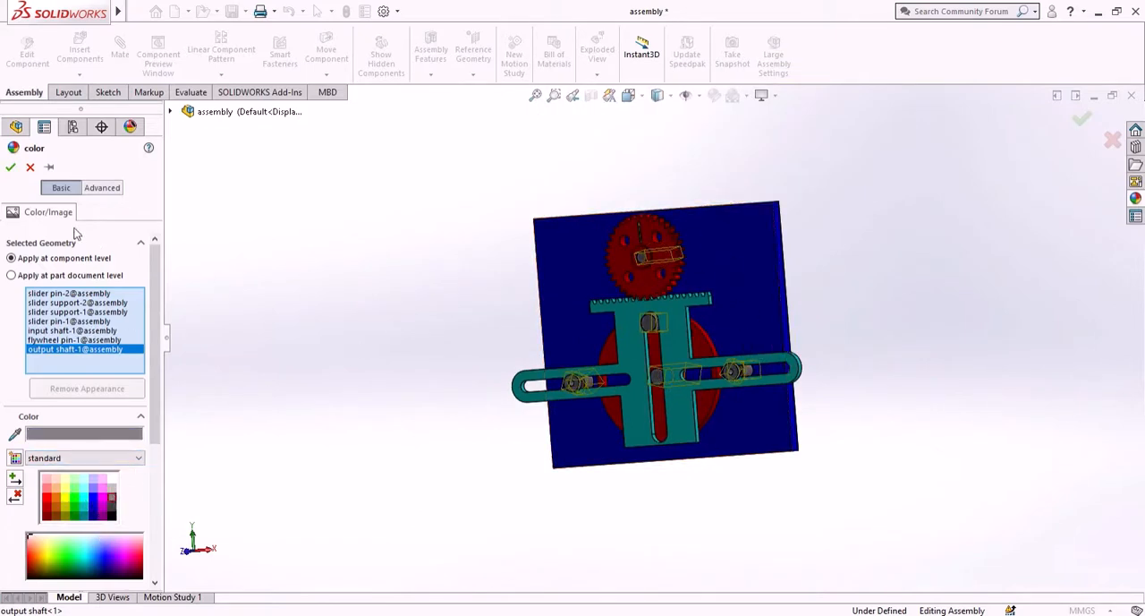
- Accept the gray appearance on the selected slider, shaft and pin components
{"action": "left_click", "coordinate": [9, 169]}
{"action": "middle_click_drag", "start_coordinate": [330, 388], "coordinate": [412, 376]}
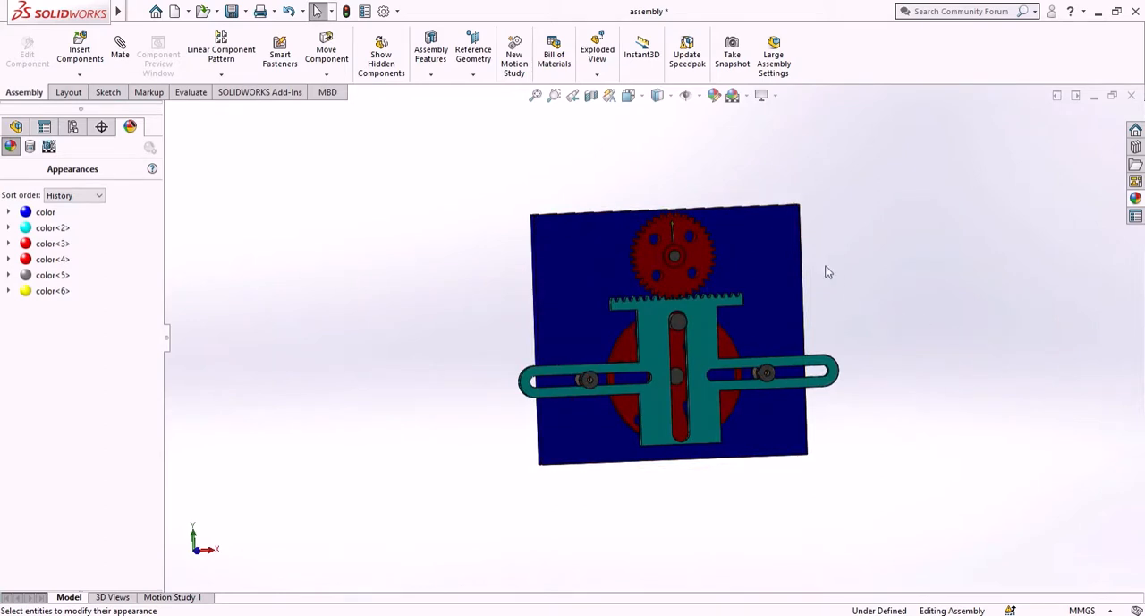
- Turn on the view display option that adds realistic floor reflections to the assembly
{"action": "scroll", "coordinate": [769, 302], "scroll_direction": "down", "scroll_amount": 2}
{"action": "scroll", "coordinate": [791, 335], "scroll_direction": "up", "scroll_amount": 3}
{"action": "middle_click_drag", "start_coordinate": [791, 335], "coordinate": [824, 335]}
{"action": "scroll", "coordinate": [664, 279], "scroll_direction": "down", "scroll_amount": 3}
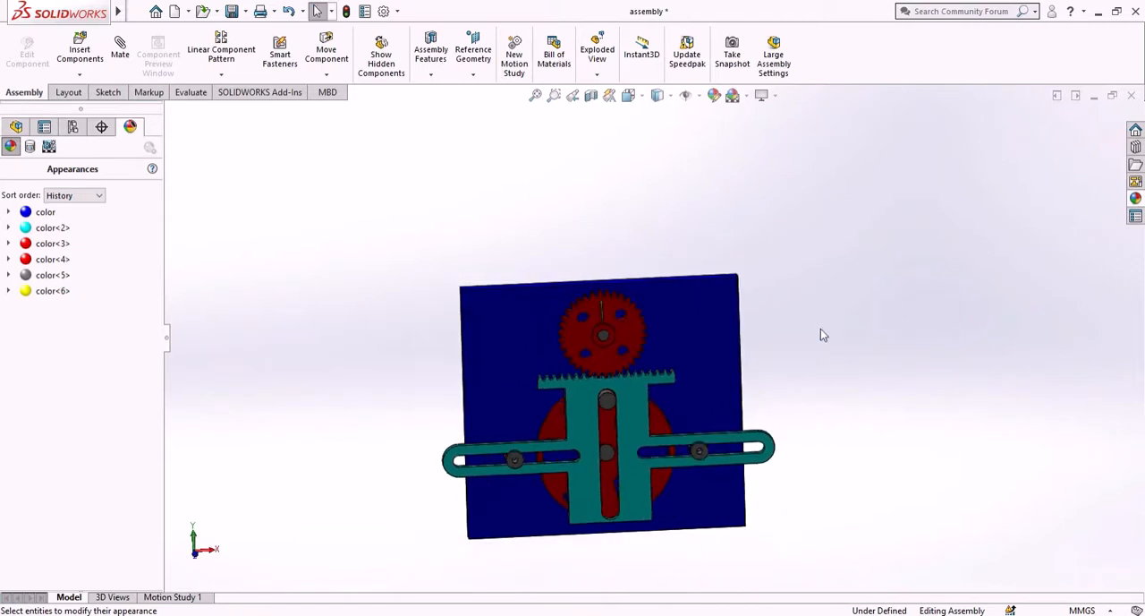
{"action": "left_click", "coordinate": [761, 95]}
{"action": "left_click", "coordinate": [792, 110]}
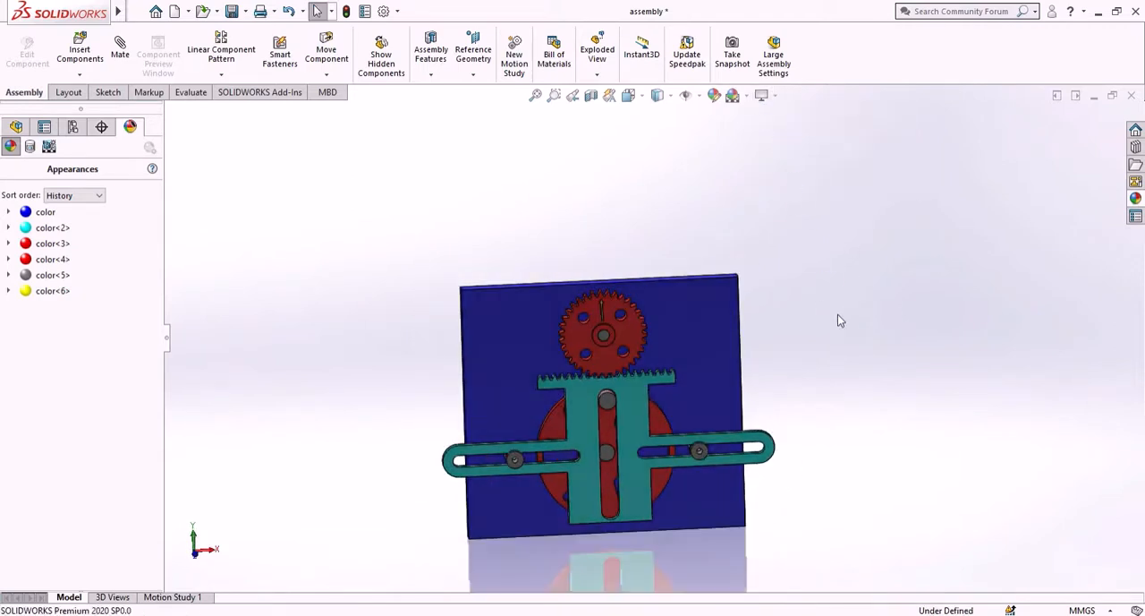
- Rotate the colored assembly to inspect it from several angles
{"action": "middle_click_drag", "start_coordinate": [832, 320], "coordinate": [917, 297]}
{"action": "middle_click_drag", "start_coordinate": [859, 307], "coordinate": [799, 270]}
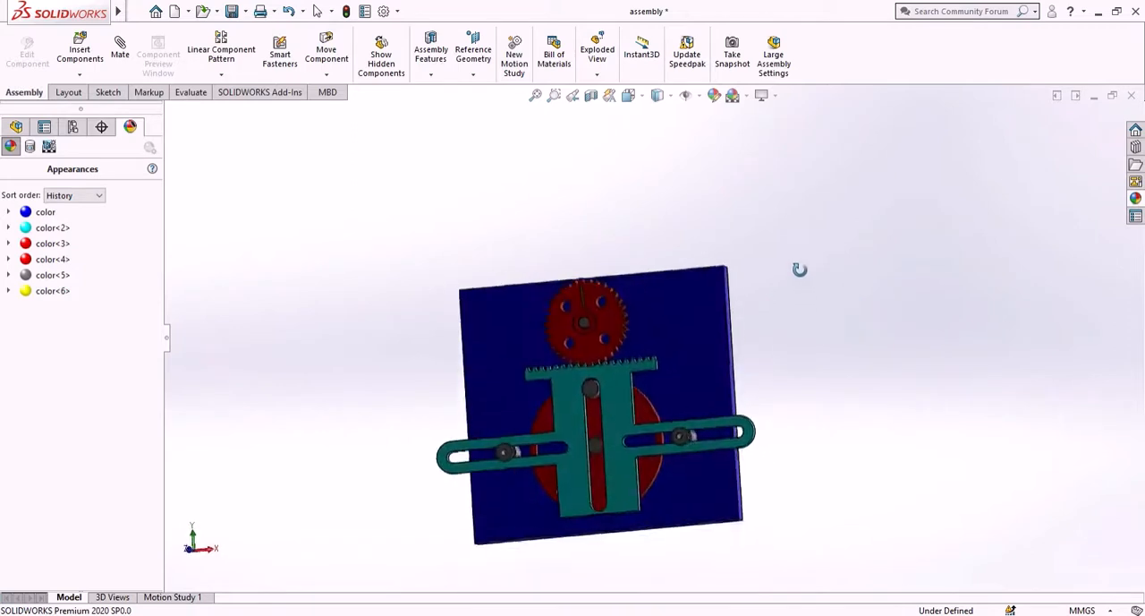
{"action": "middle_click_drag", "start_coordinate": [816, 311], "coordinate": [834, 298]}
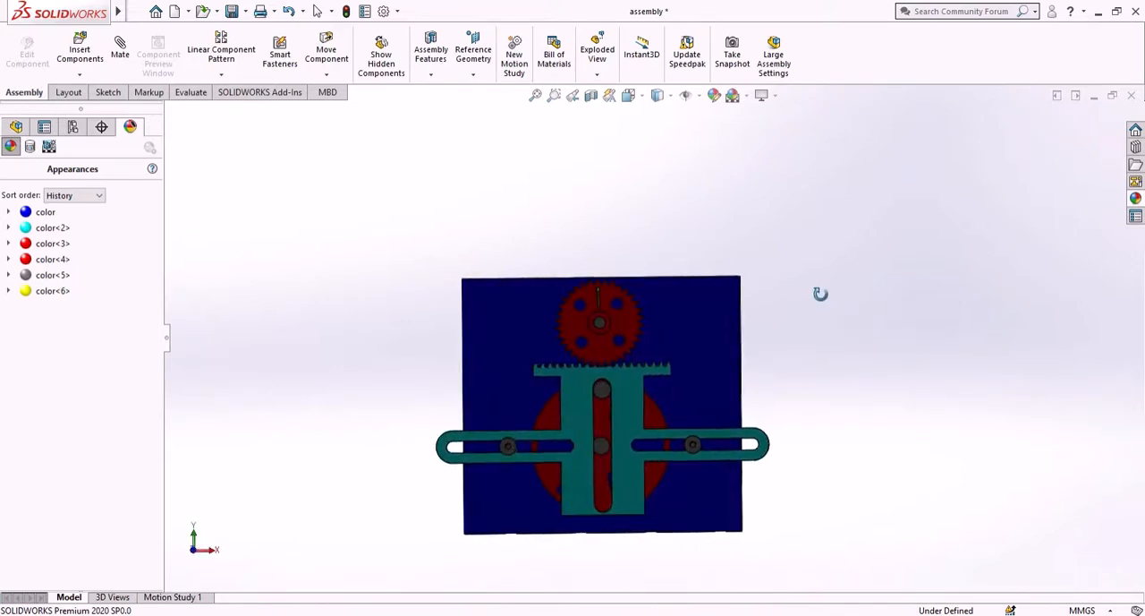
{"action": "mouse_move", "coordinate": [701, 337]}
{"action": "middle_mouse_down"}
{"action": "mouse_move", "coordinate": [772, 319]}
{"action": "mouse_move", "coordinate": [921, 327]}
{"action": "mouse_move", "coordinate": [900, 368]}
{"action": "mouse_move", "coordinate": [937, 352]}
{"action": "mouse_move", "coordinate": [862, 333]}
{"action": "mouse_move", "coordinate": [802, 335]}
{"action": "mouse_move", "coordinate": [787, 368]}
{"action": "mouse_move", "coordinate": [816, 370]}
{"action": "mouse_move", "coordinate": [824, 343]}
{"action": "mouse_move", "coordinate": [886, 326]}
{"action": "mouse_move", "coordinate": [925, 335]}
{"action": "mouse_move", "coordinate": [832, 343]}
{"action": "mouse_move", "coordinate": [802, 327]}
{"action": "mouse_move", "coordinate": [781, 338]}
{"action": "mouse_move", "coordinate": [843, 380]}
{"action": "middle_mouse_up"}
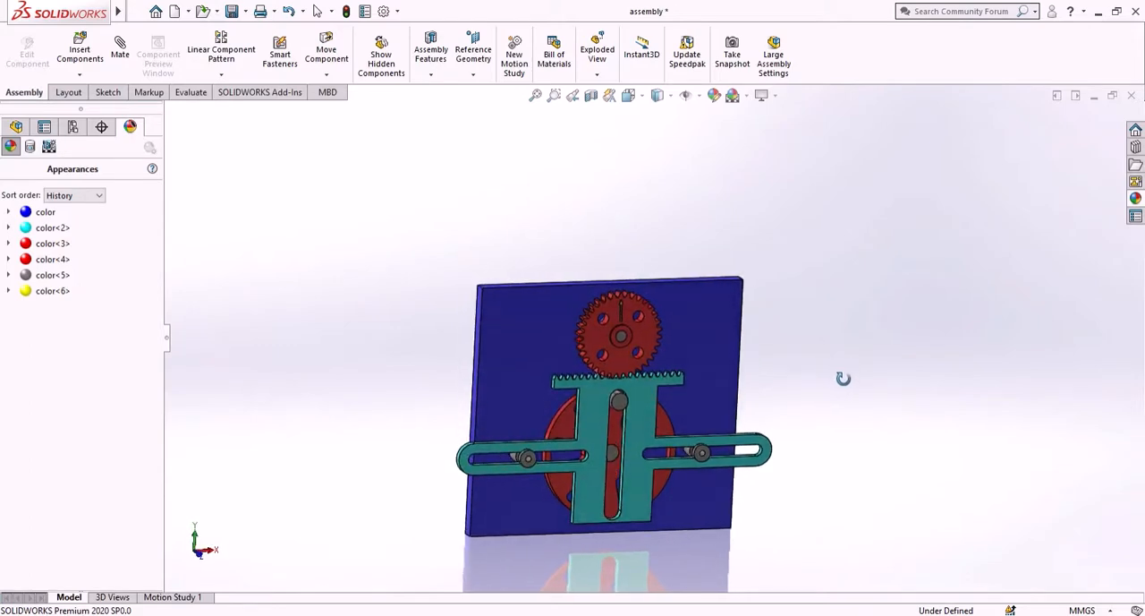
{"action": "middle_click_drag", "start_coordinate": [795, 311], "coordinate": [782, 315]}
{"action": "middle_click_drag", "start_coordinate": [782, 315], "coordinate": [786, 305]}
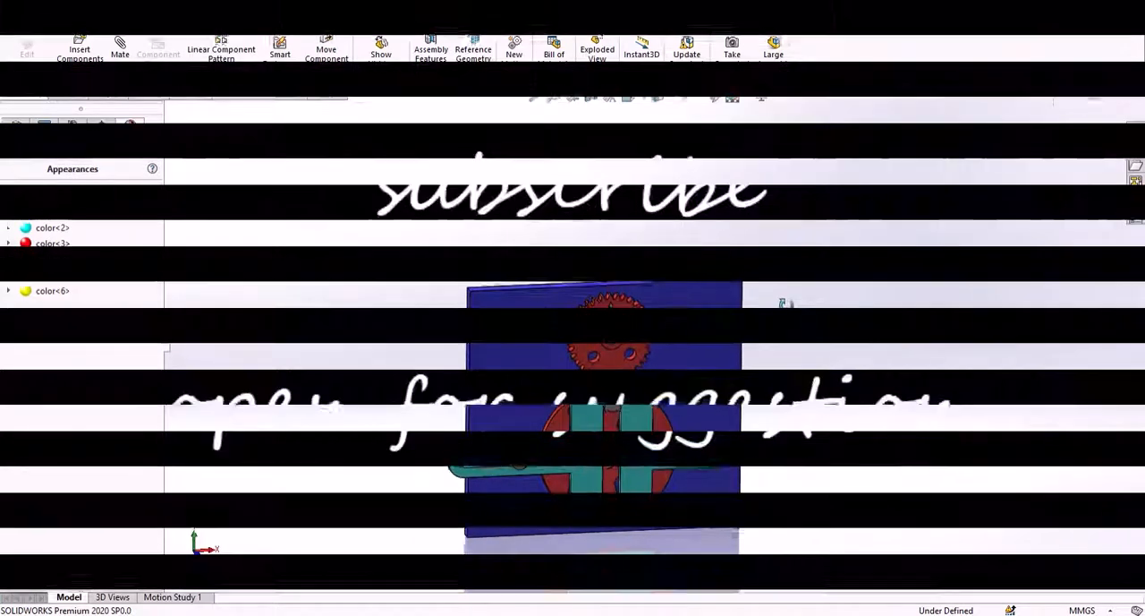